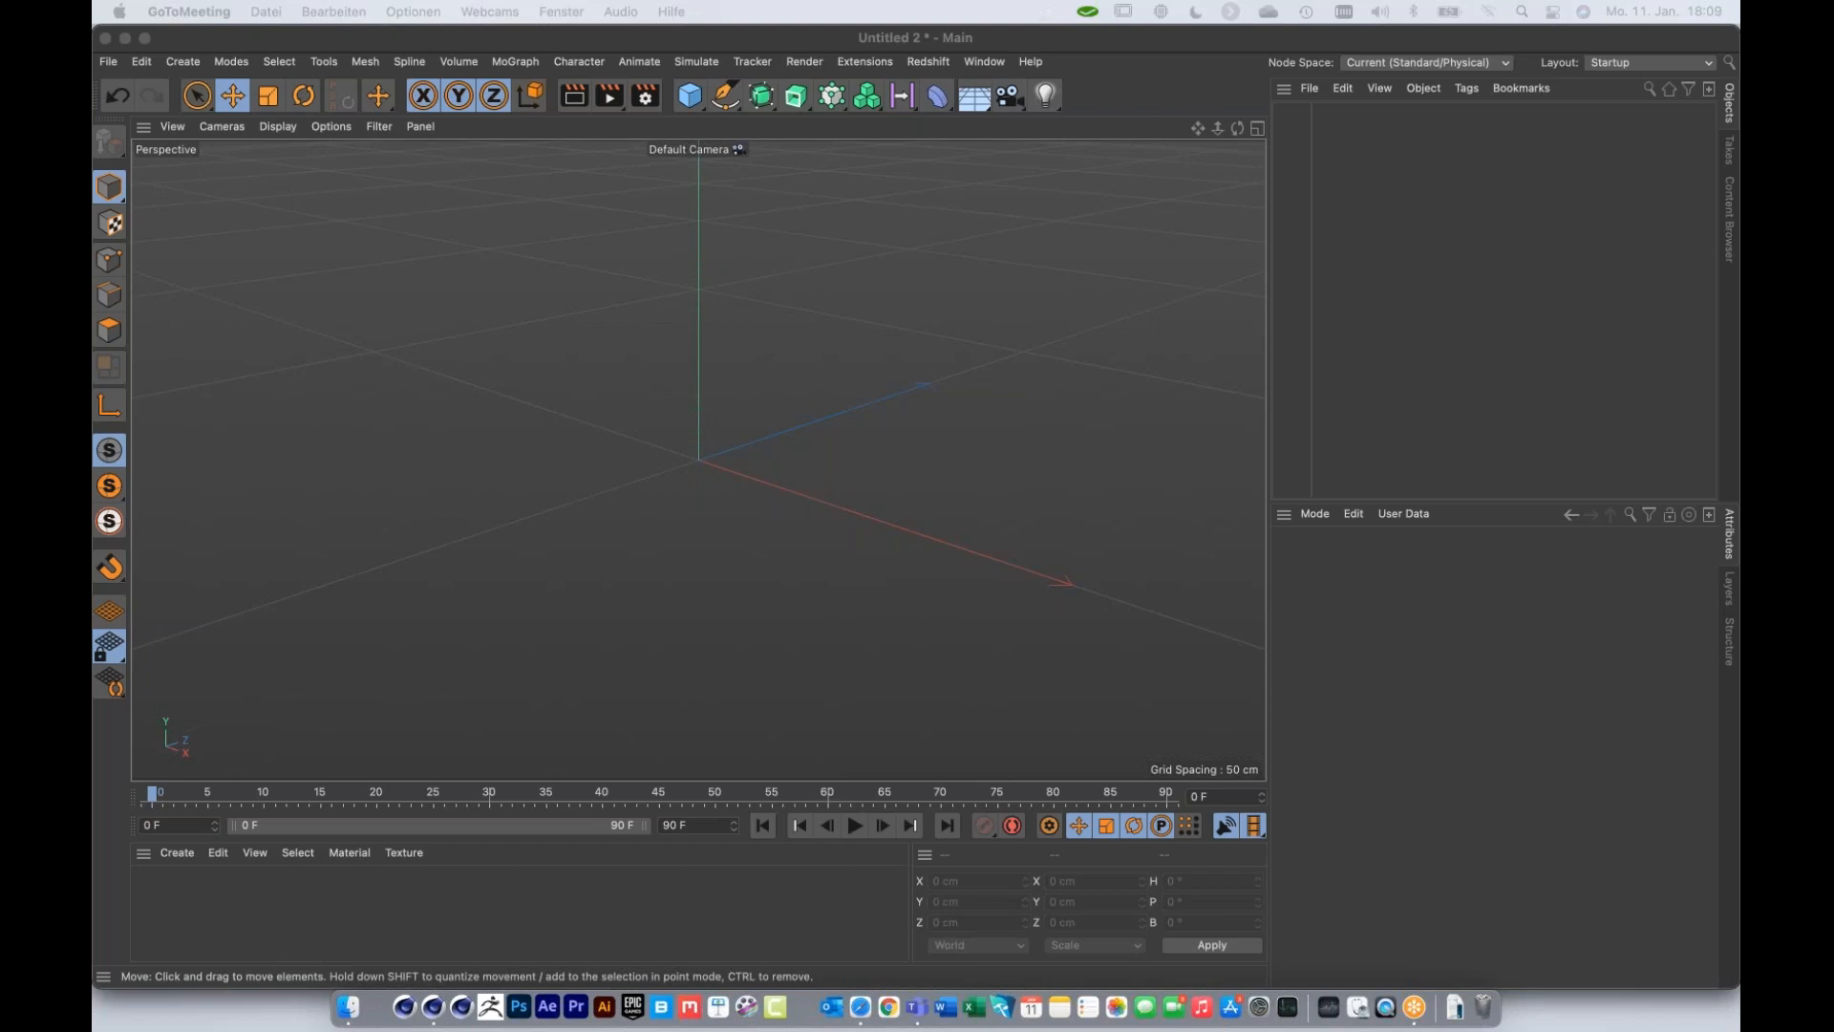
Step: Examine the splash in Water_Setup.mp4 and the fluid ring in InfinityFluid_Spheres.mp4, and close the preview
key(space)
mouse_move(881, 819)
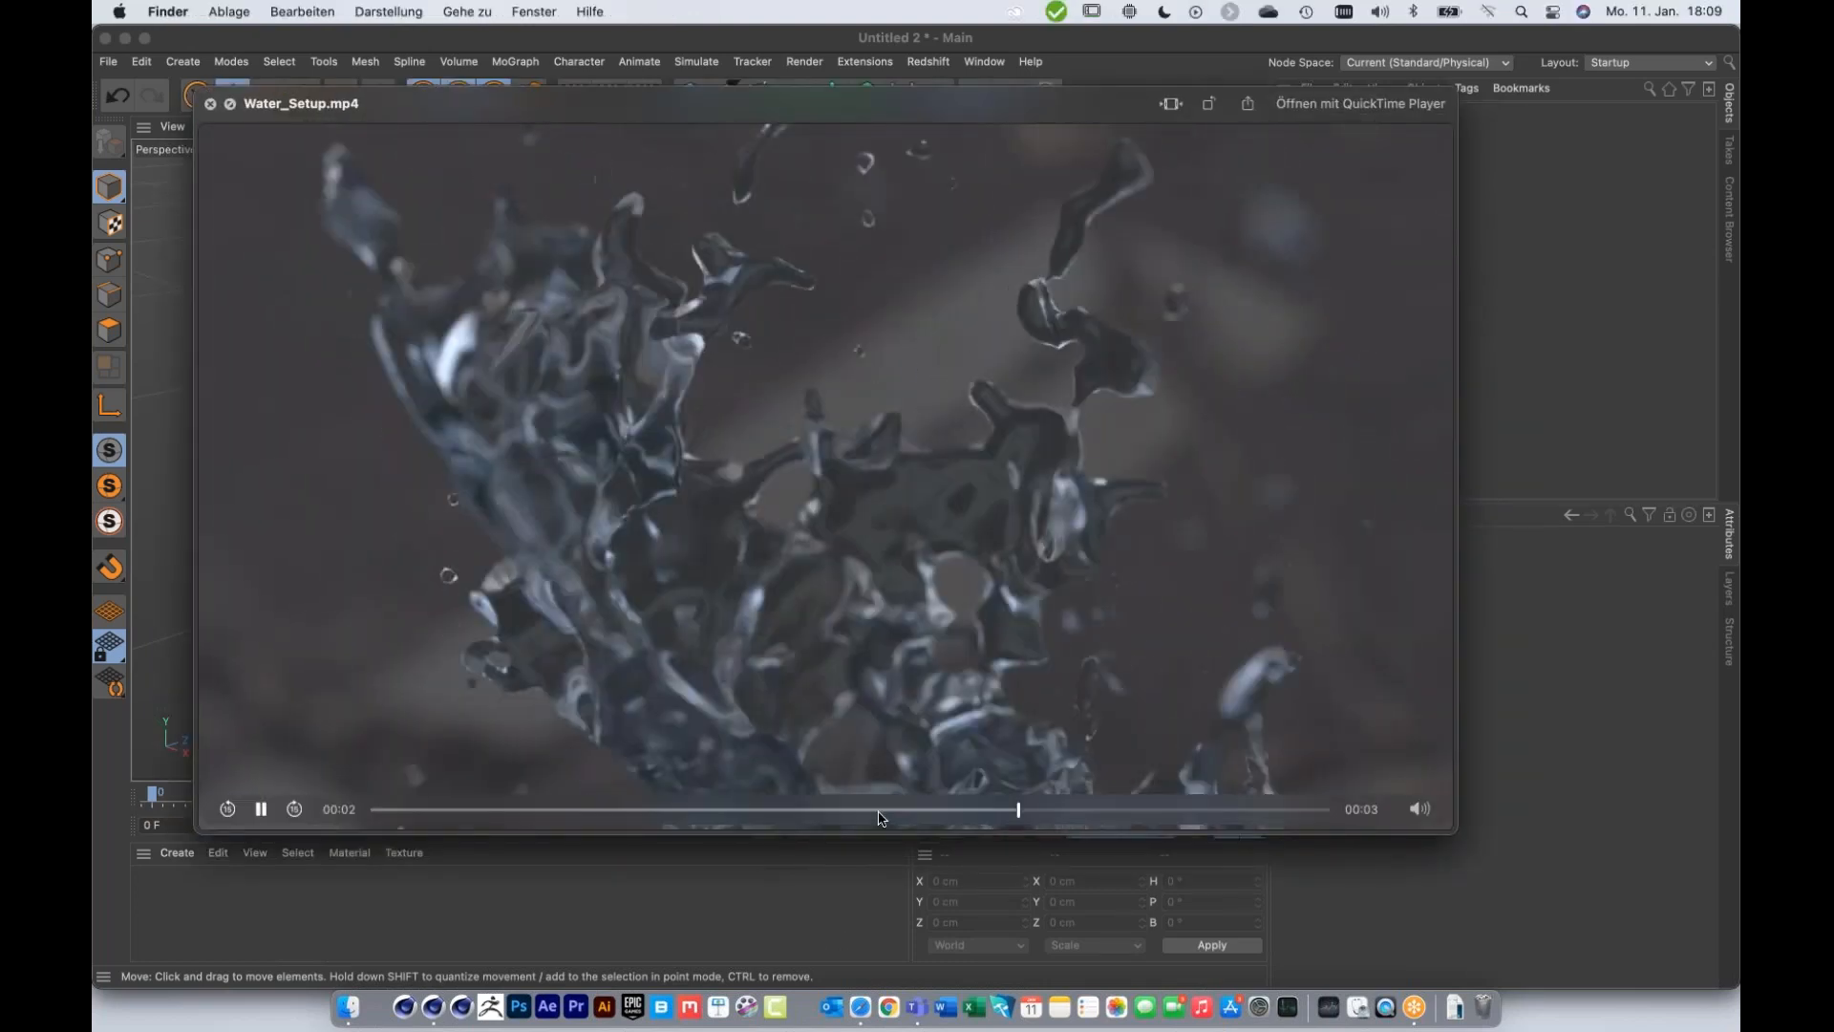
drag(949, 814, 1168, 821)
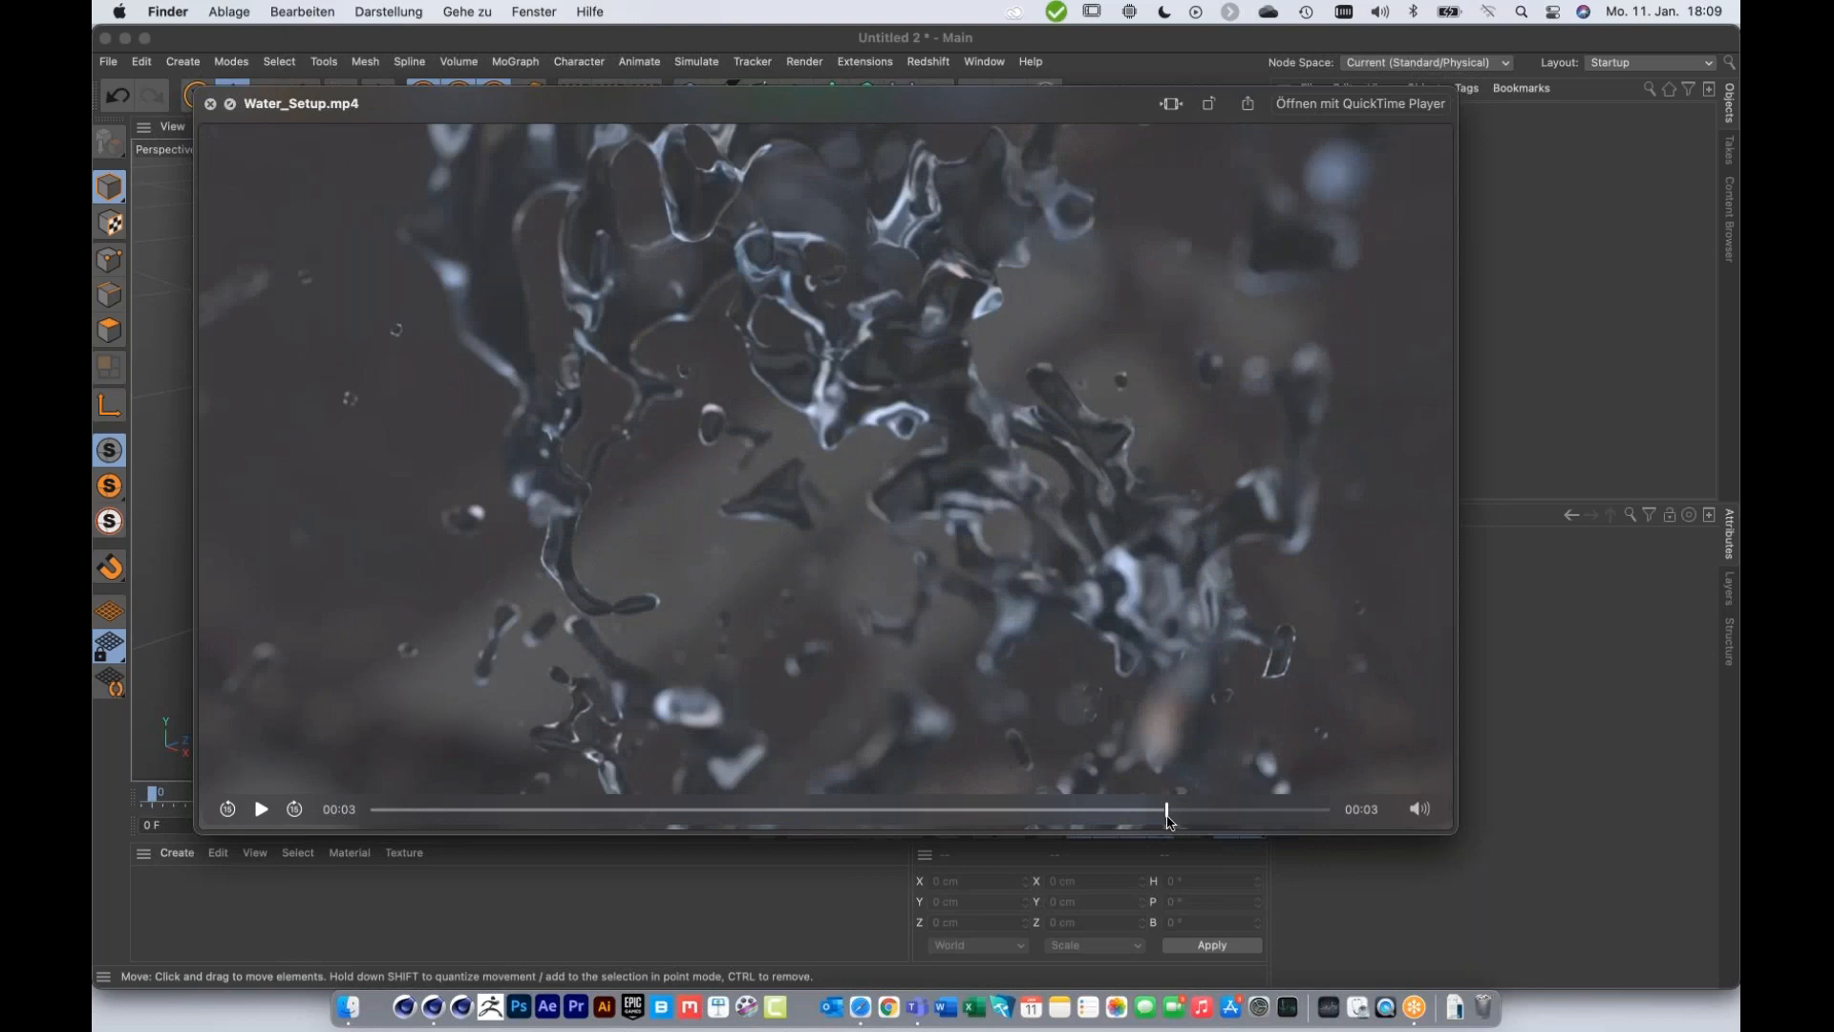
drag(1167, 819, 1131, 840)
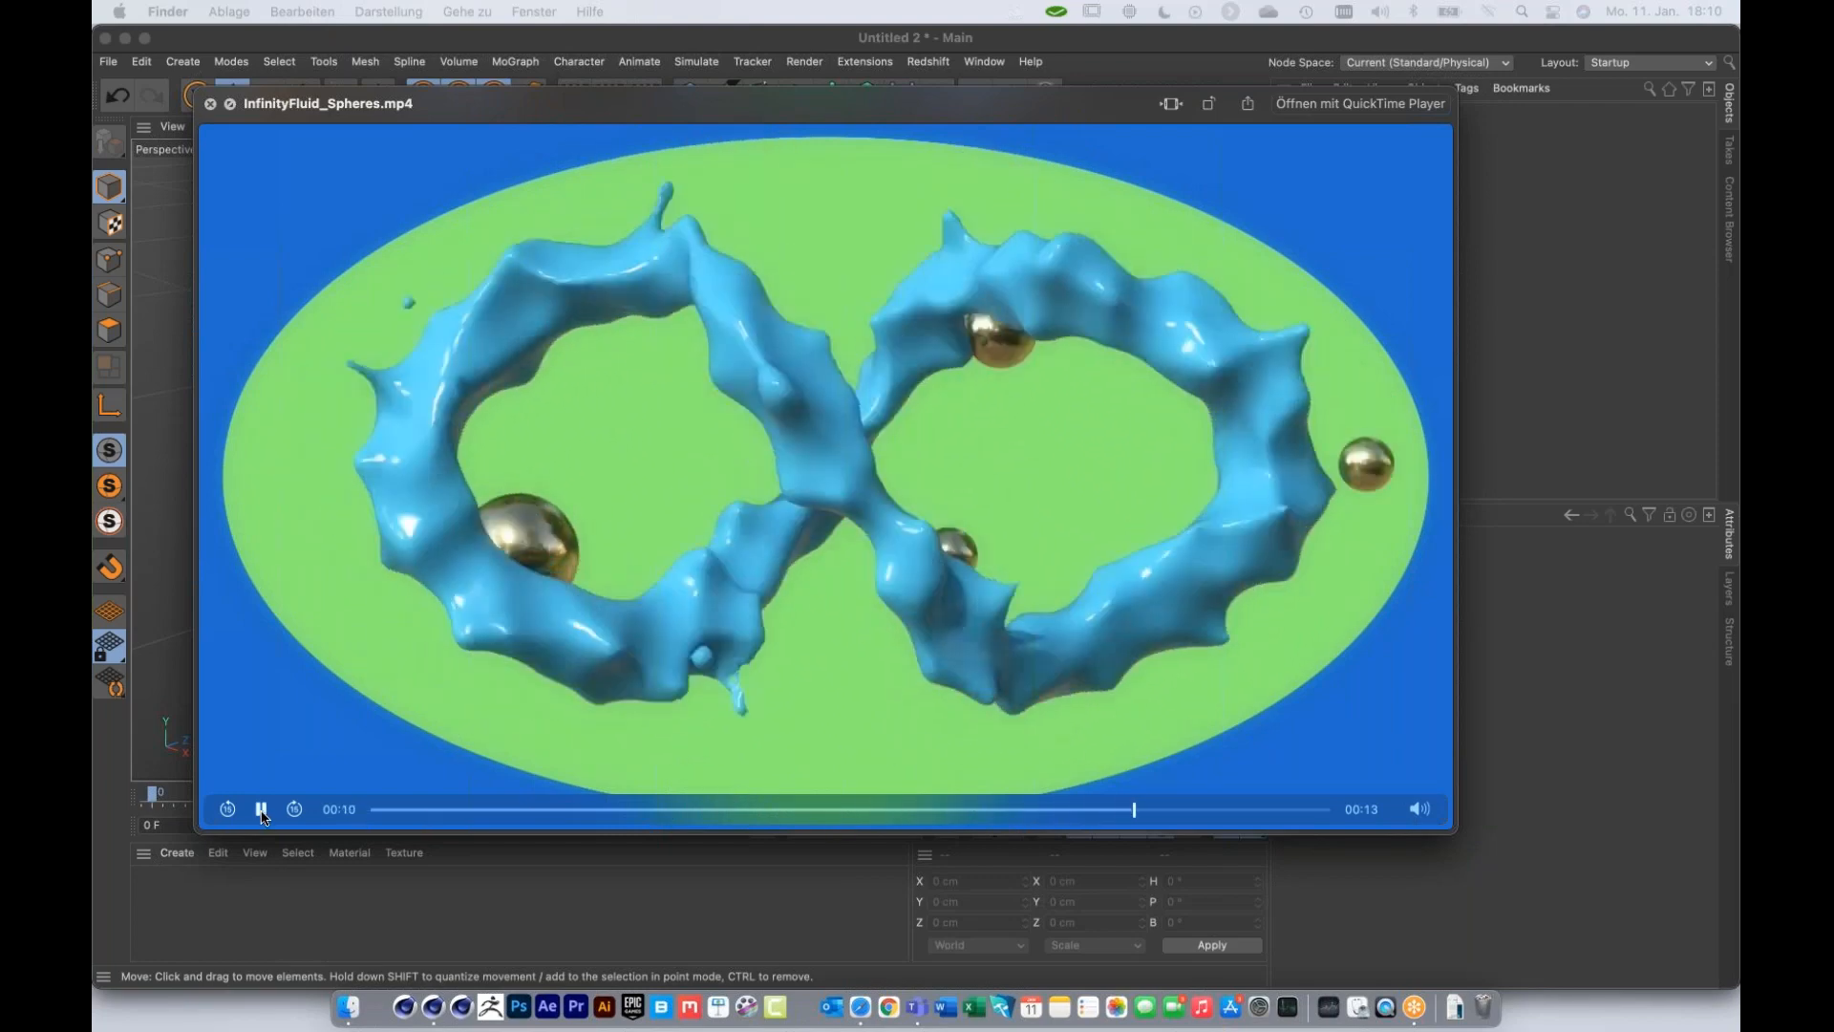
click(674, 671)
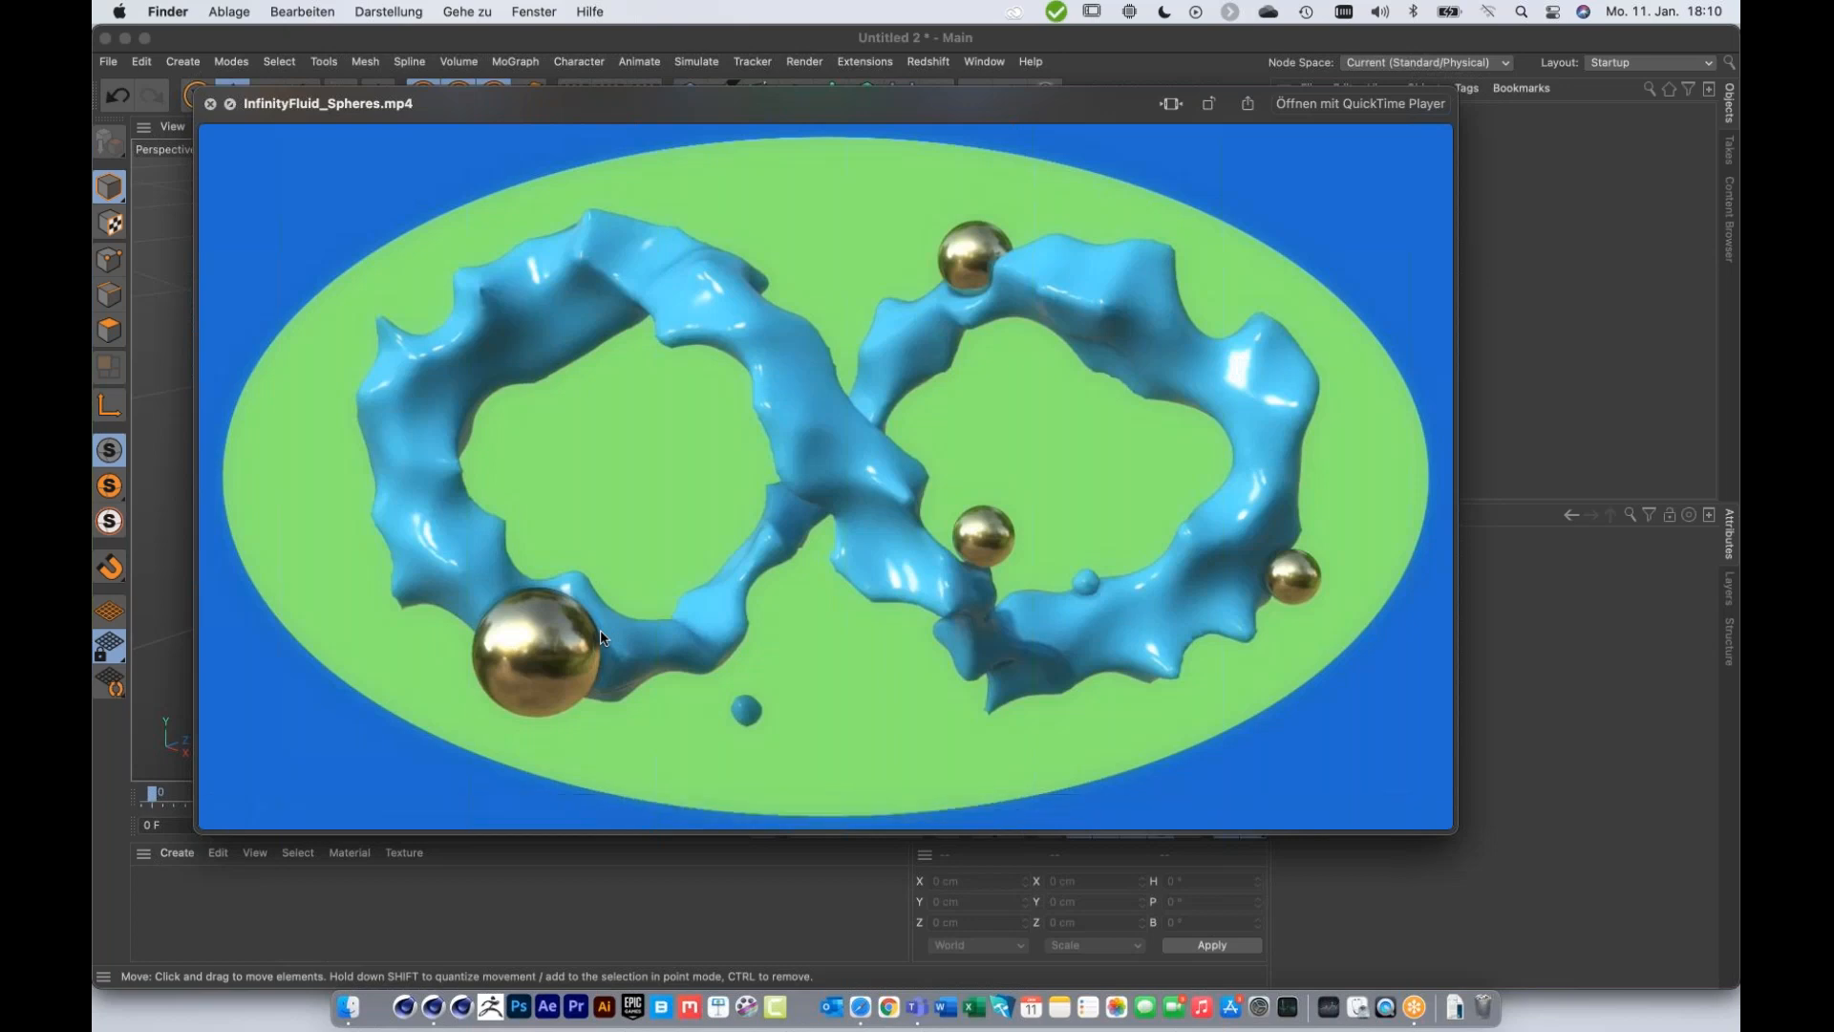
mouse_move(616, 695)
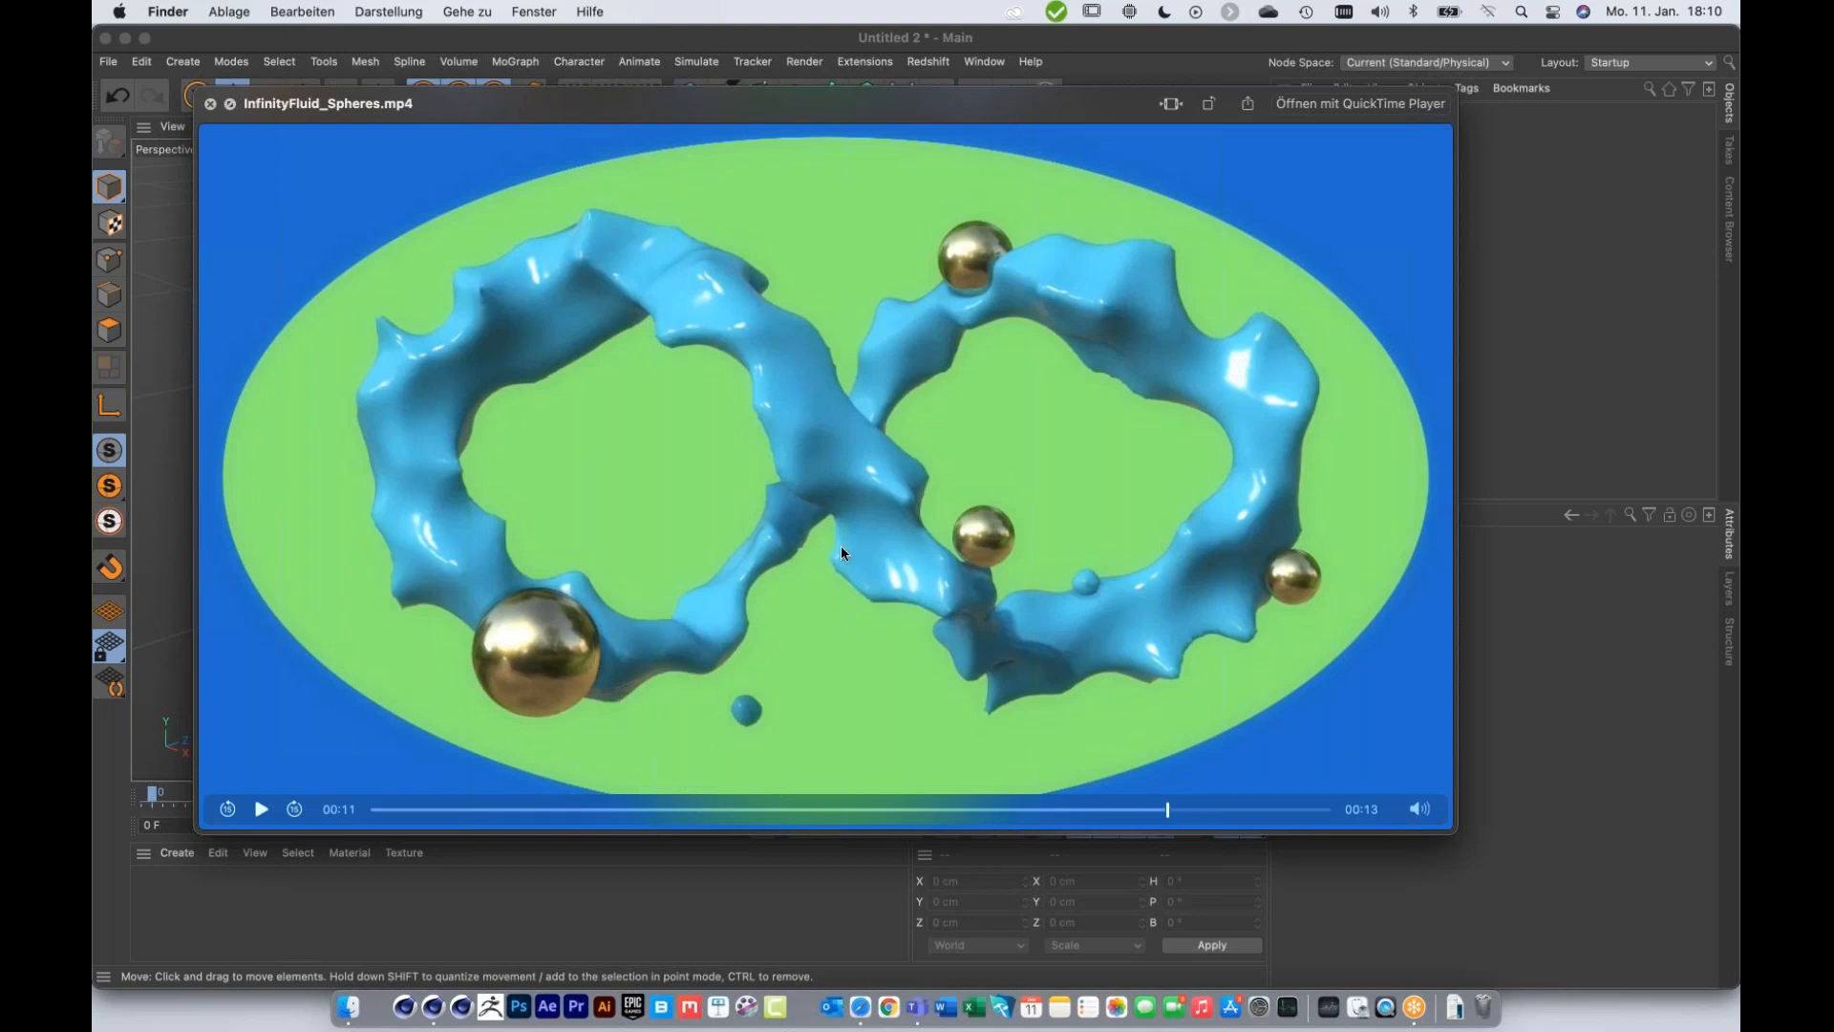
key(space)
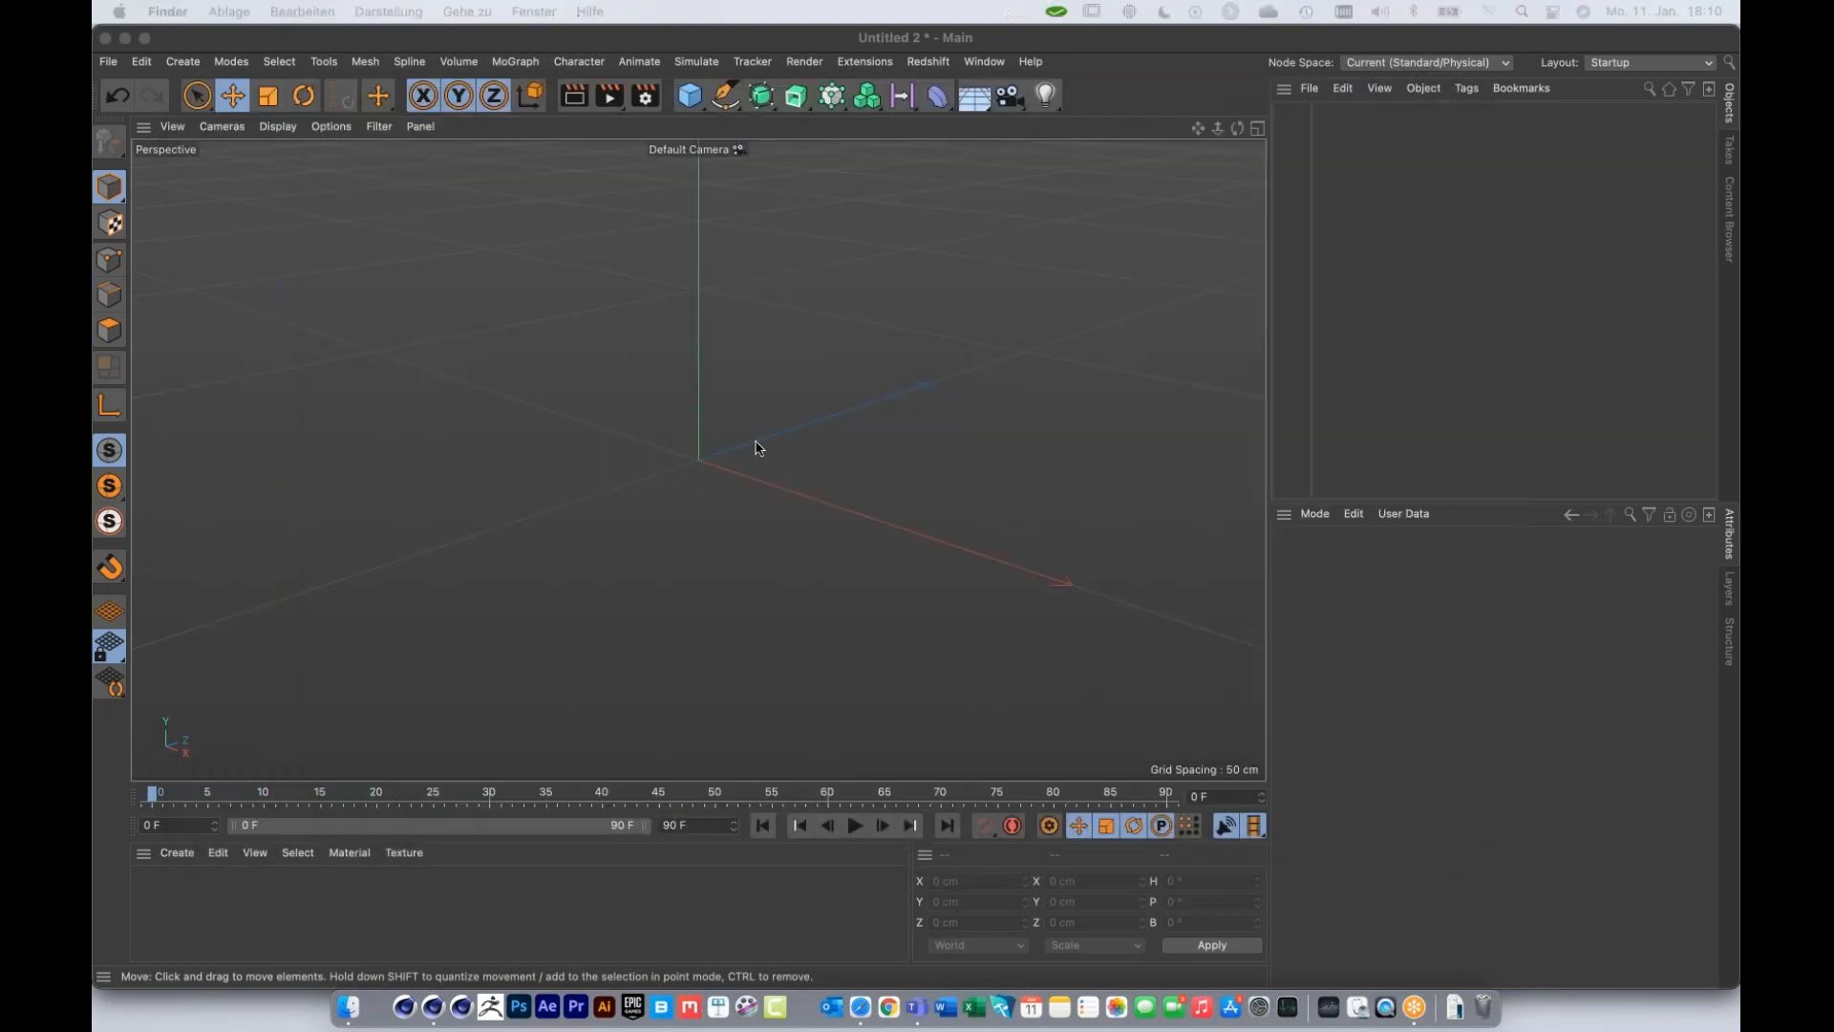
Step: Add a standard particle emitter to the empty scene
alt+drag(731, 482, 790, 505)
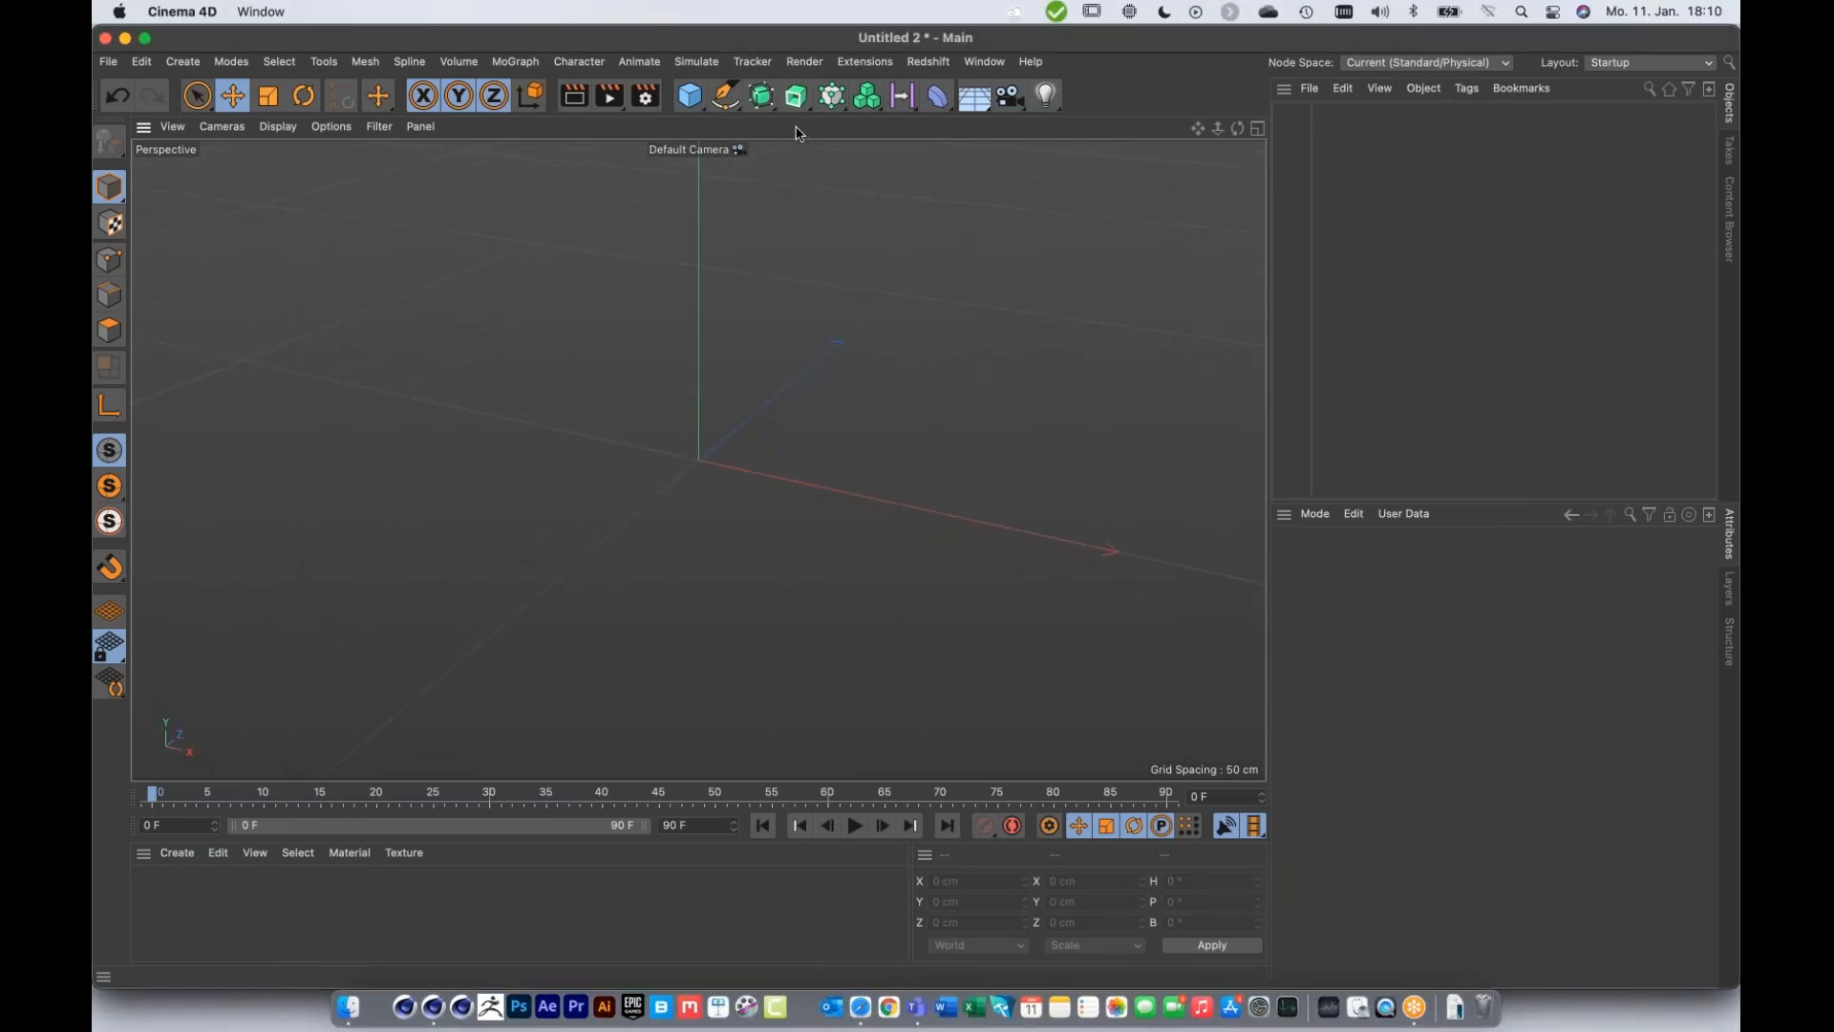
click(696, 61)
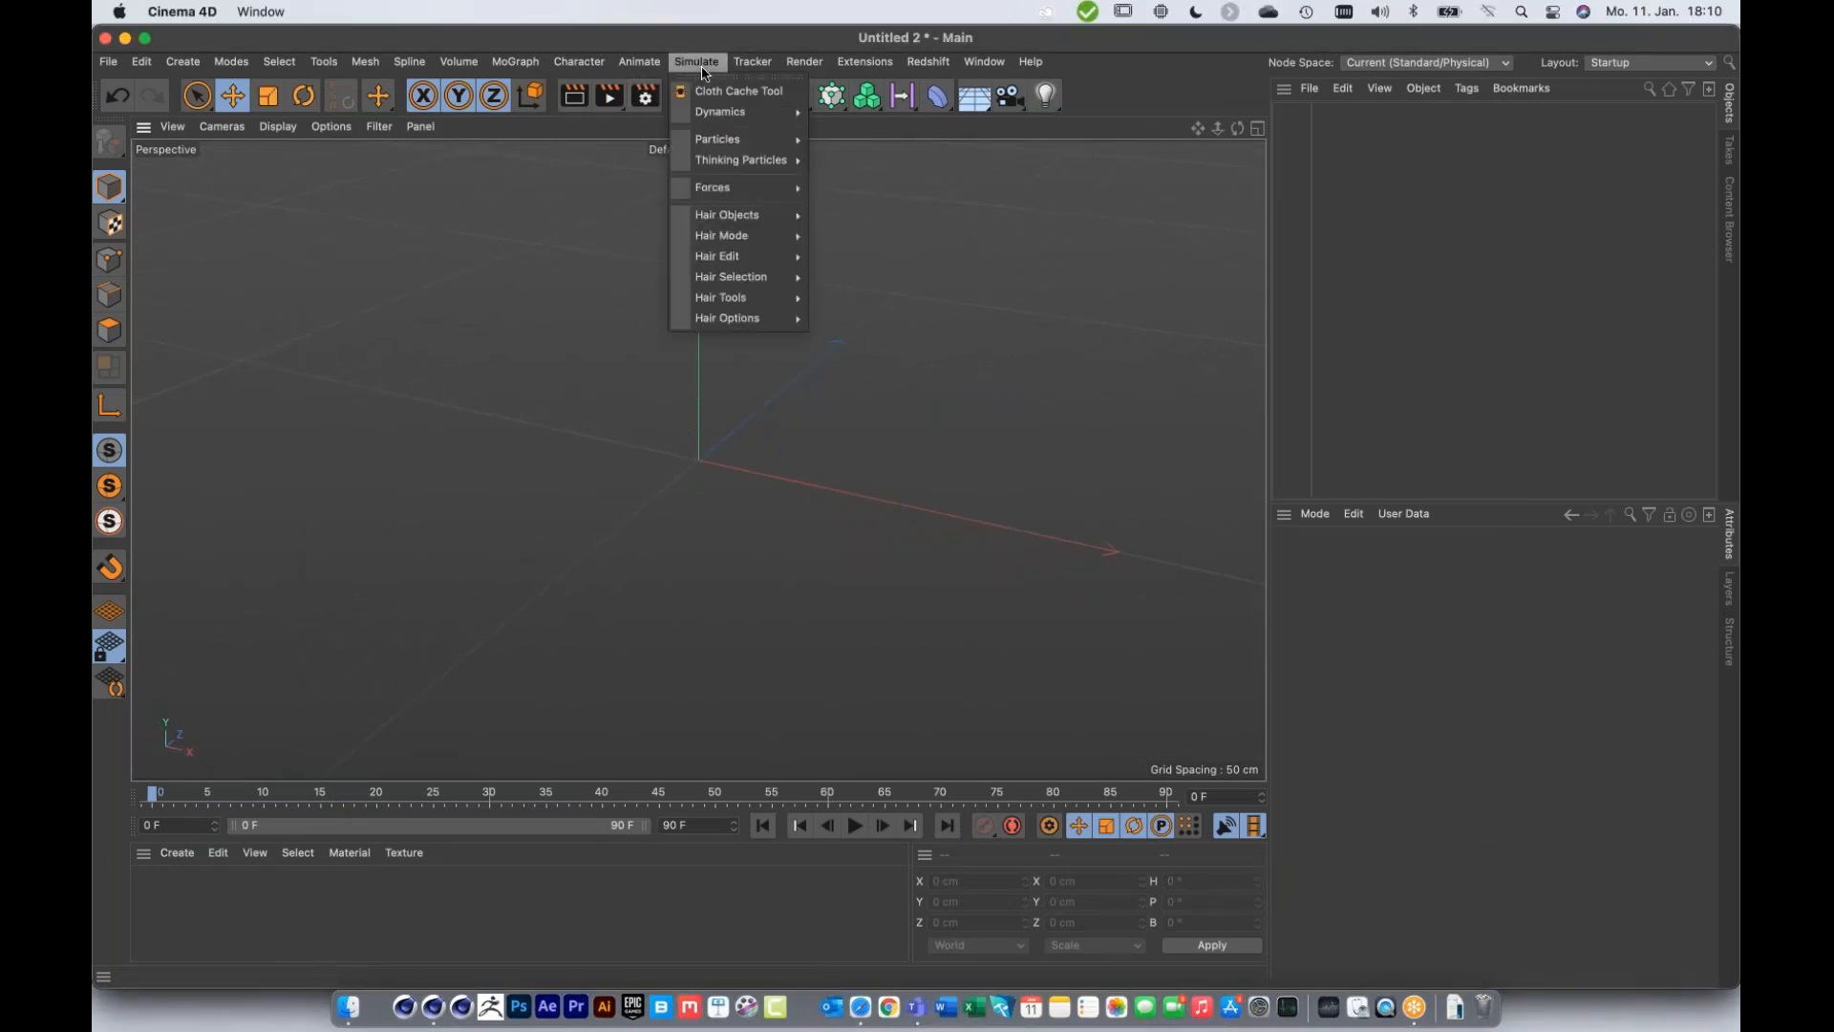
mouse_move(754, 139)
click(871, 157)
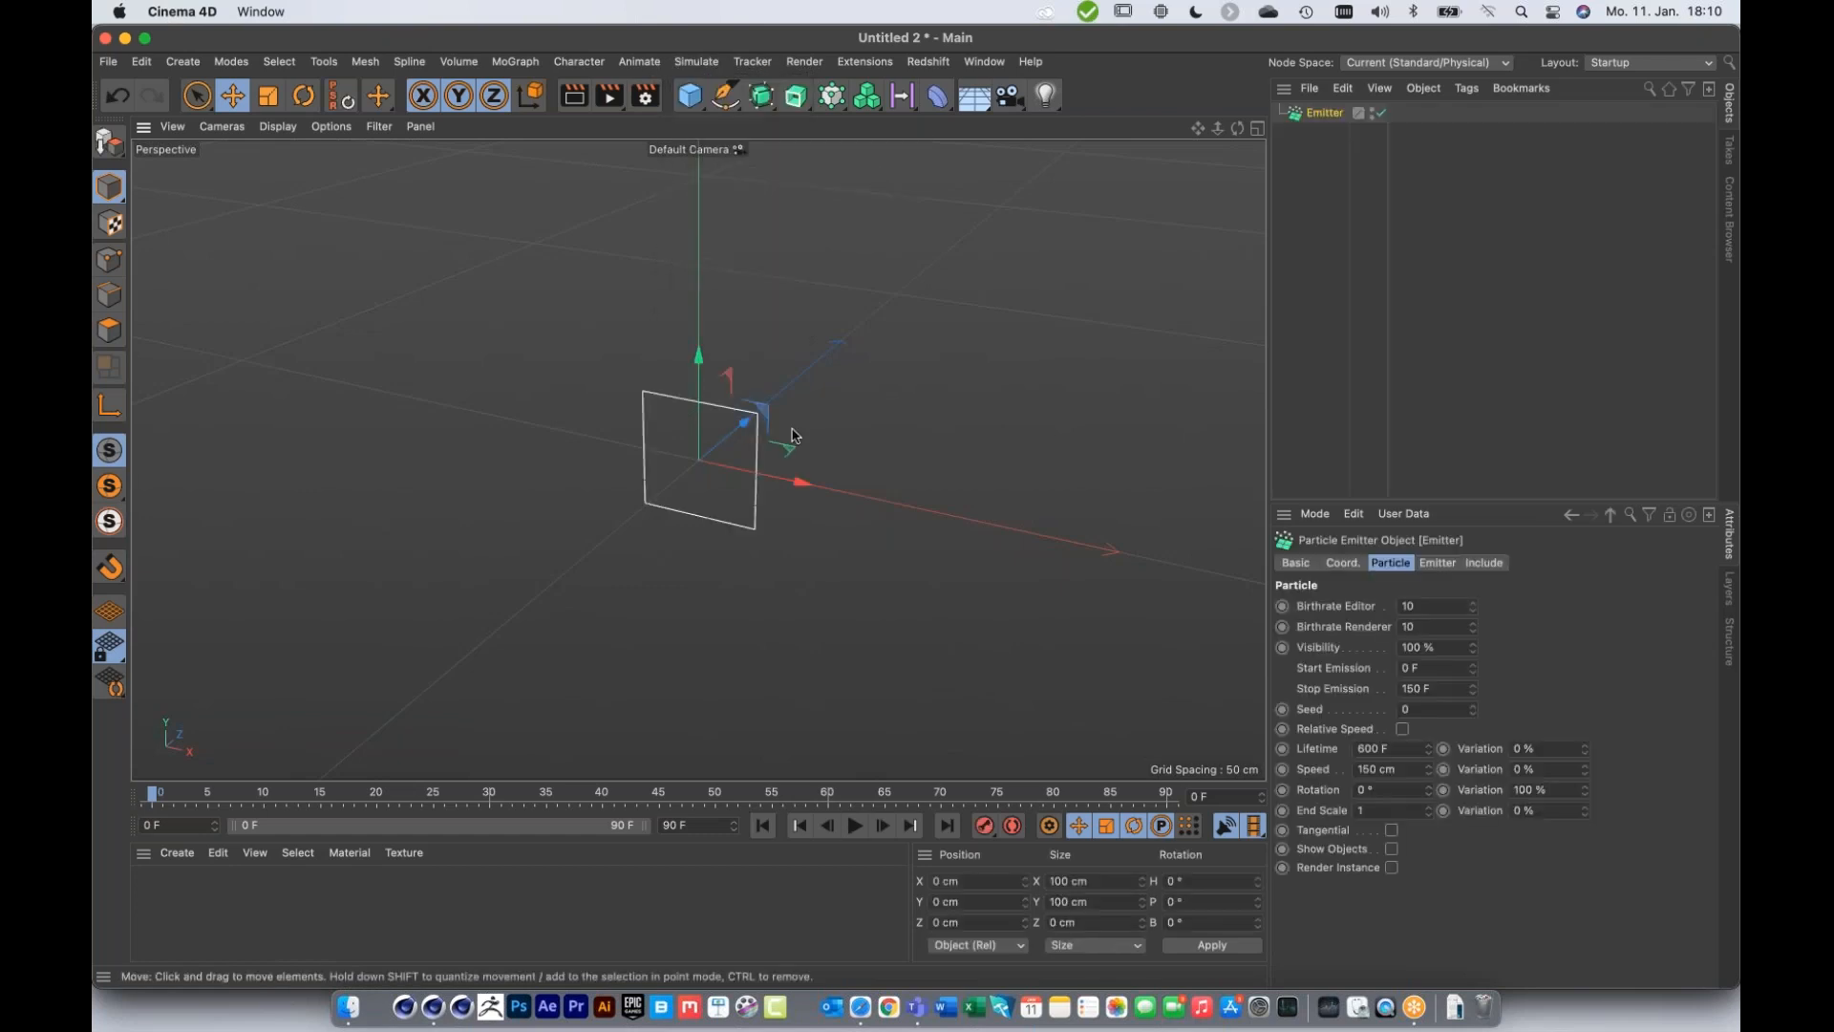
Step: Pitch the emitter 90° so it emits upward and move it along Z to about -95 cm
key(r)
drag(676, 430, 653, 577)
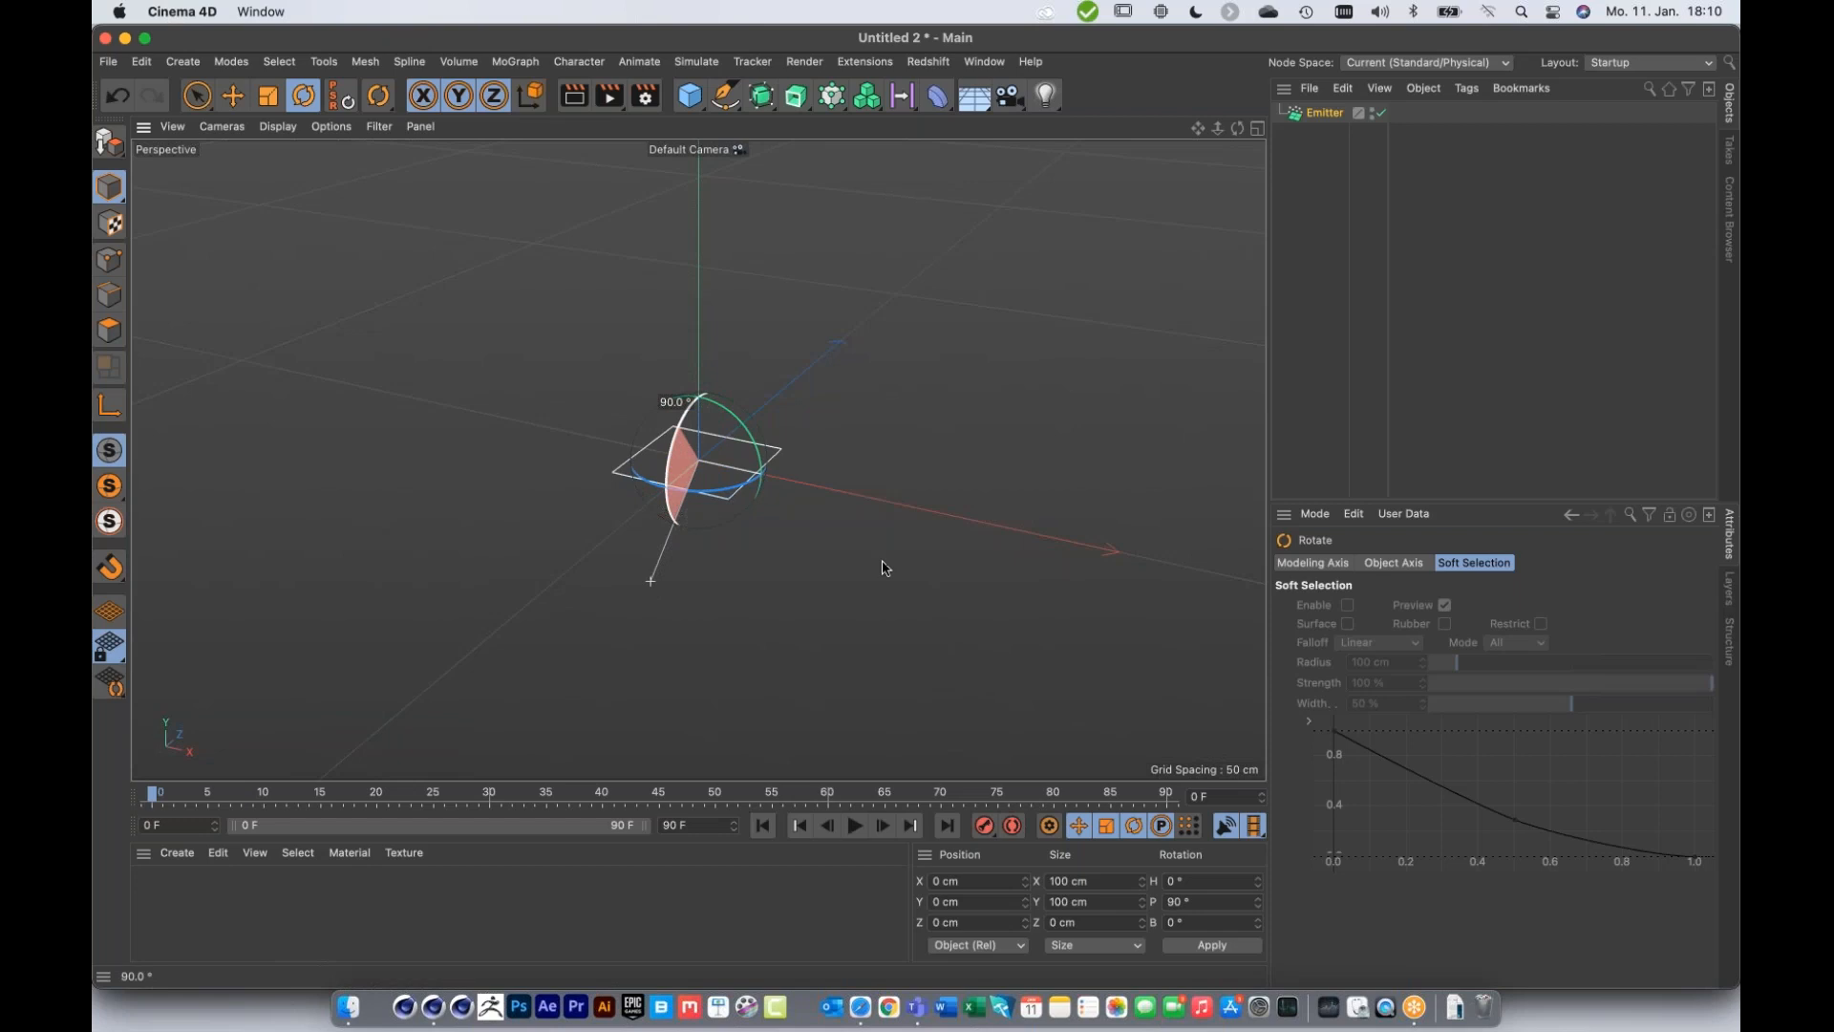
alt+drag(708, 485, 536, 526)
key(e)
Step: Set the emitter's editor and renderer birthrates to 5000 each
click(1318, 113)
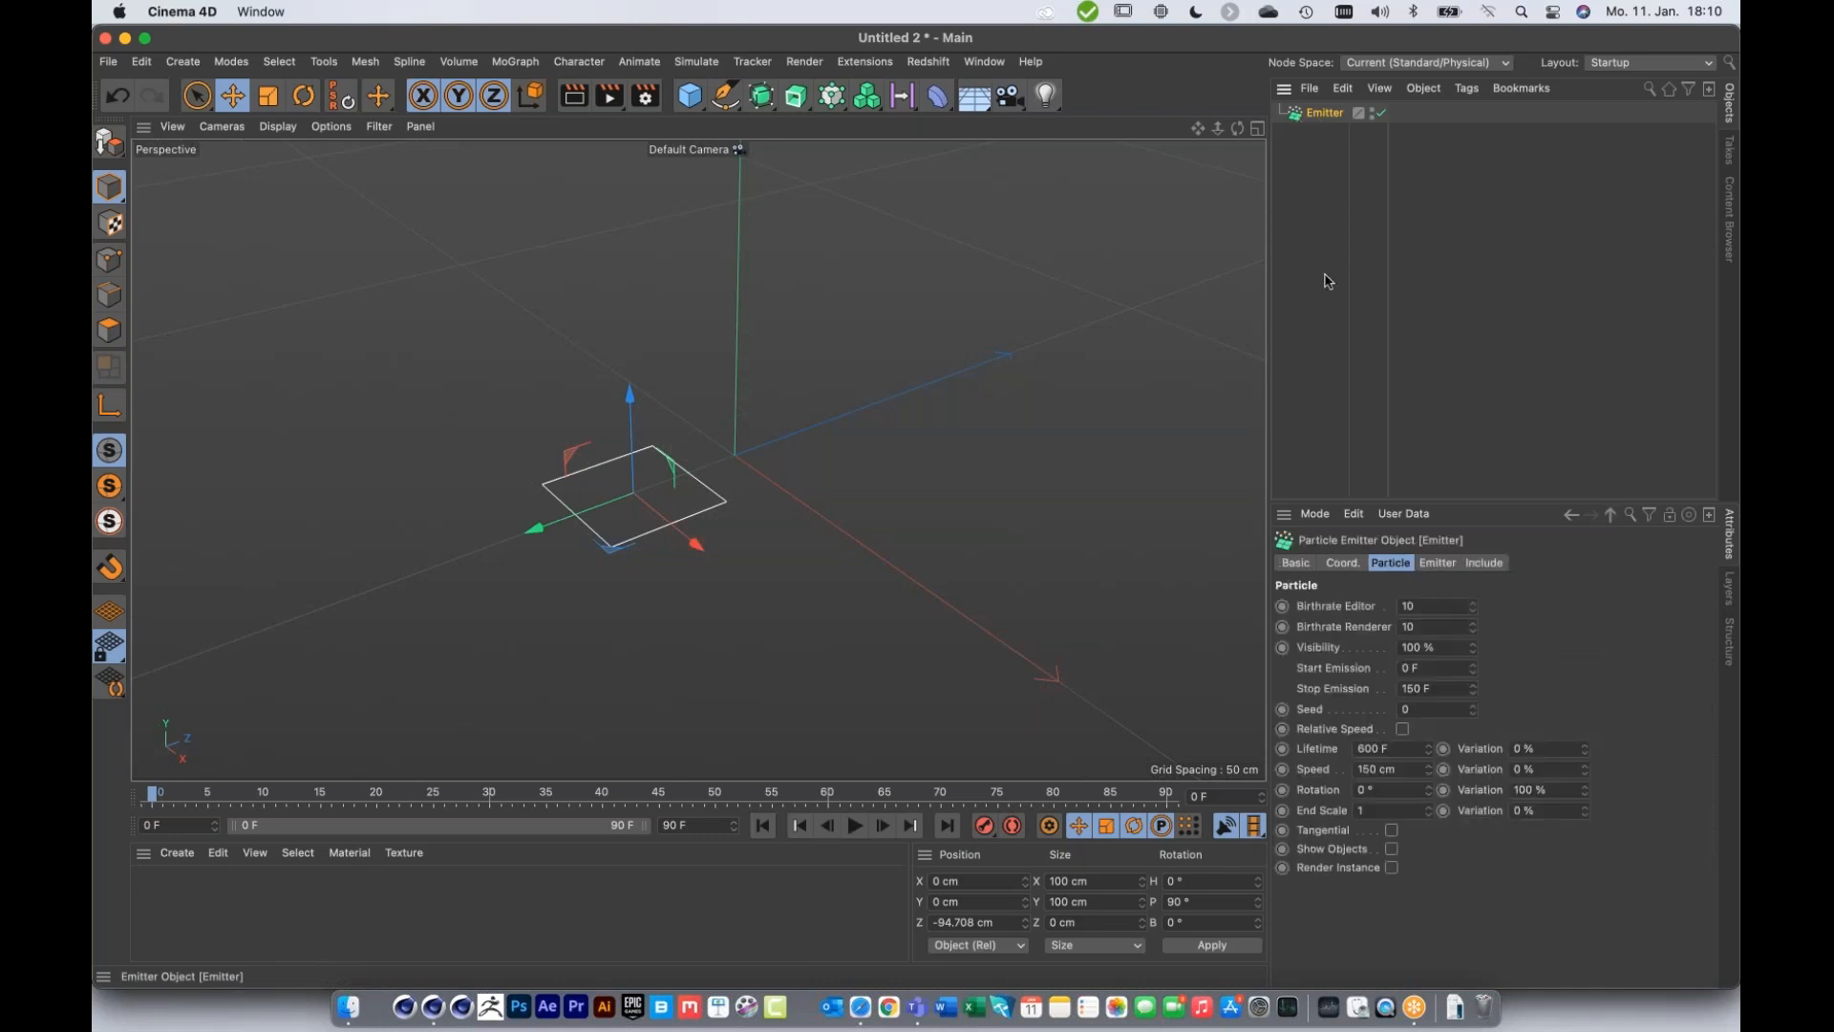
click(1430, 606)
text(5000)
key(Tab)
text(500)
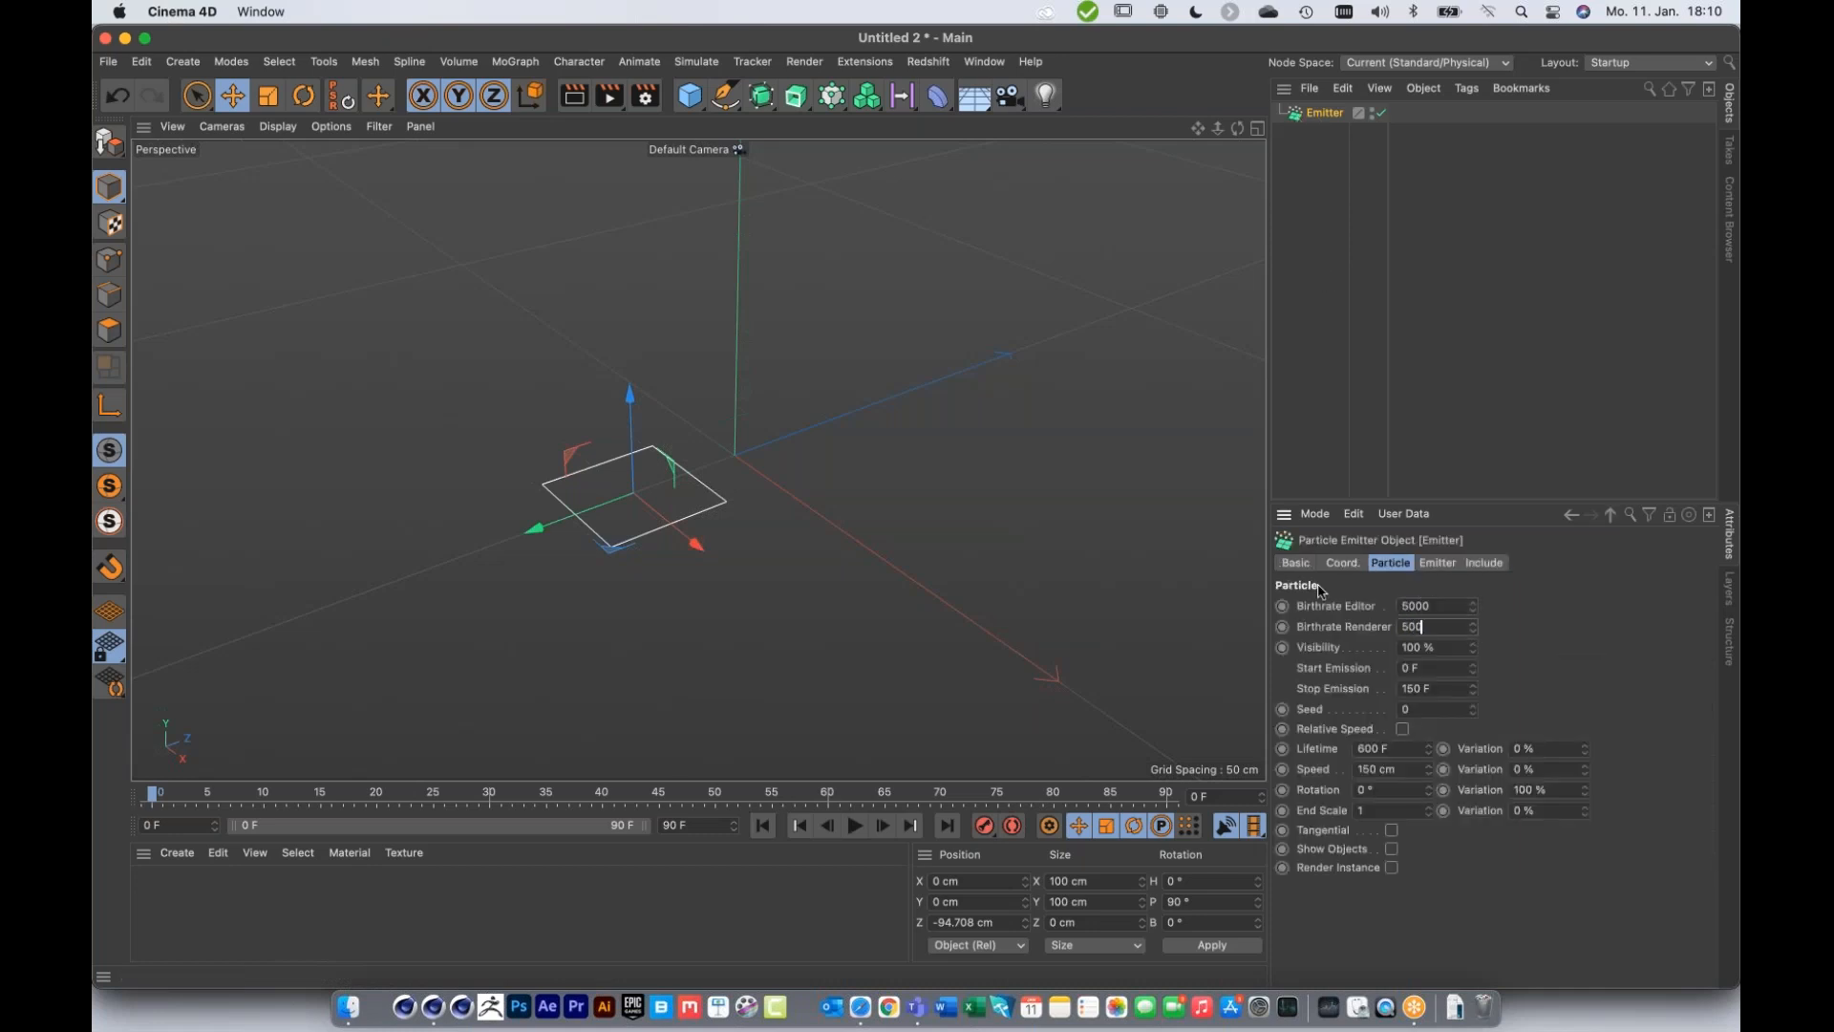
text(0)
Step: Set the emitter's particle speed to 50 cm with a 30% variation
click(1397, 770)
text(50)
key(Tab)
text(30)
key(Return)
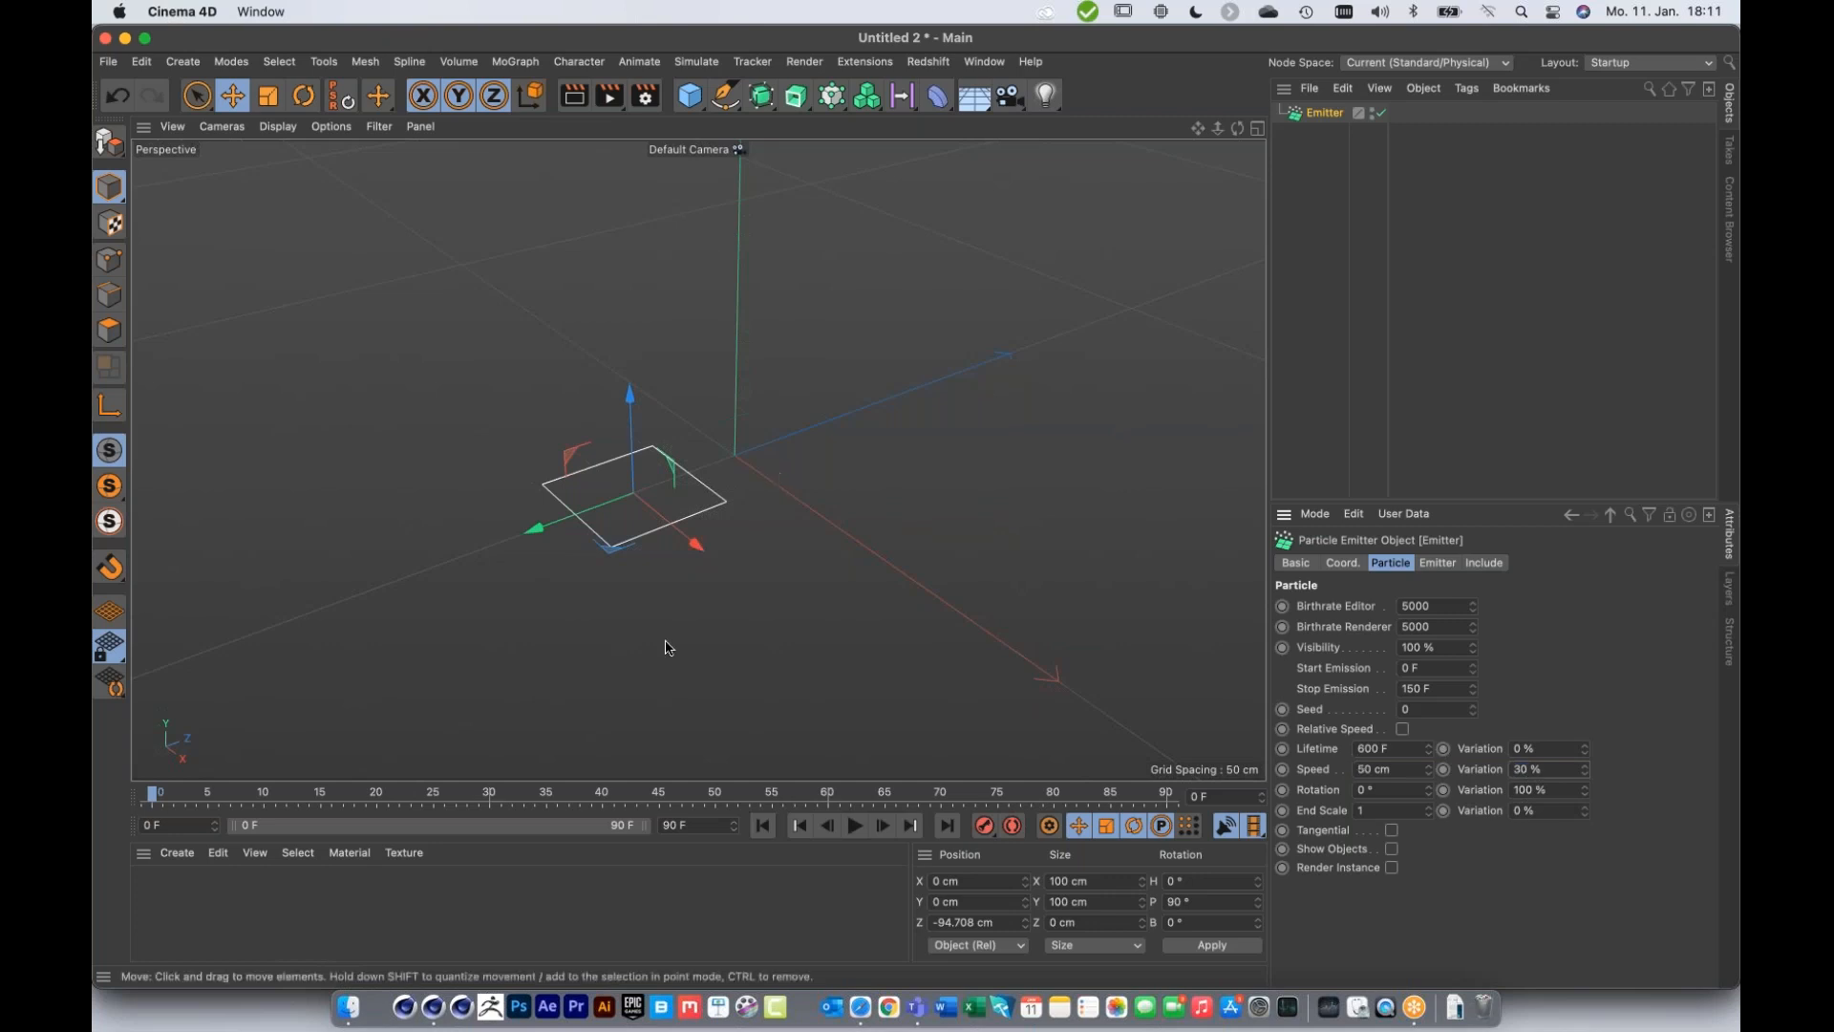
Step: Preview the particle emission briefly and return to the first frame
click(855, 827)
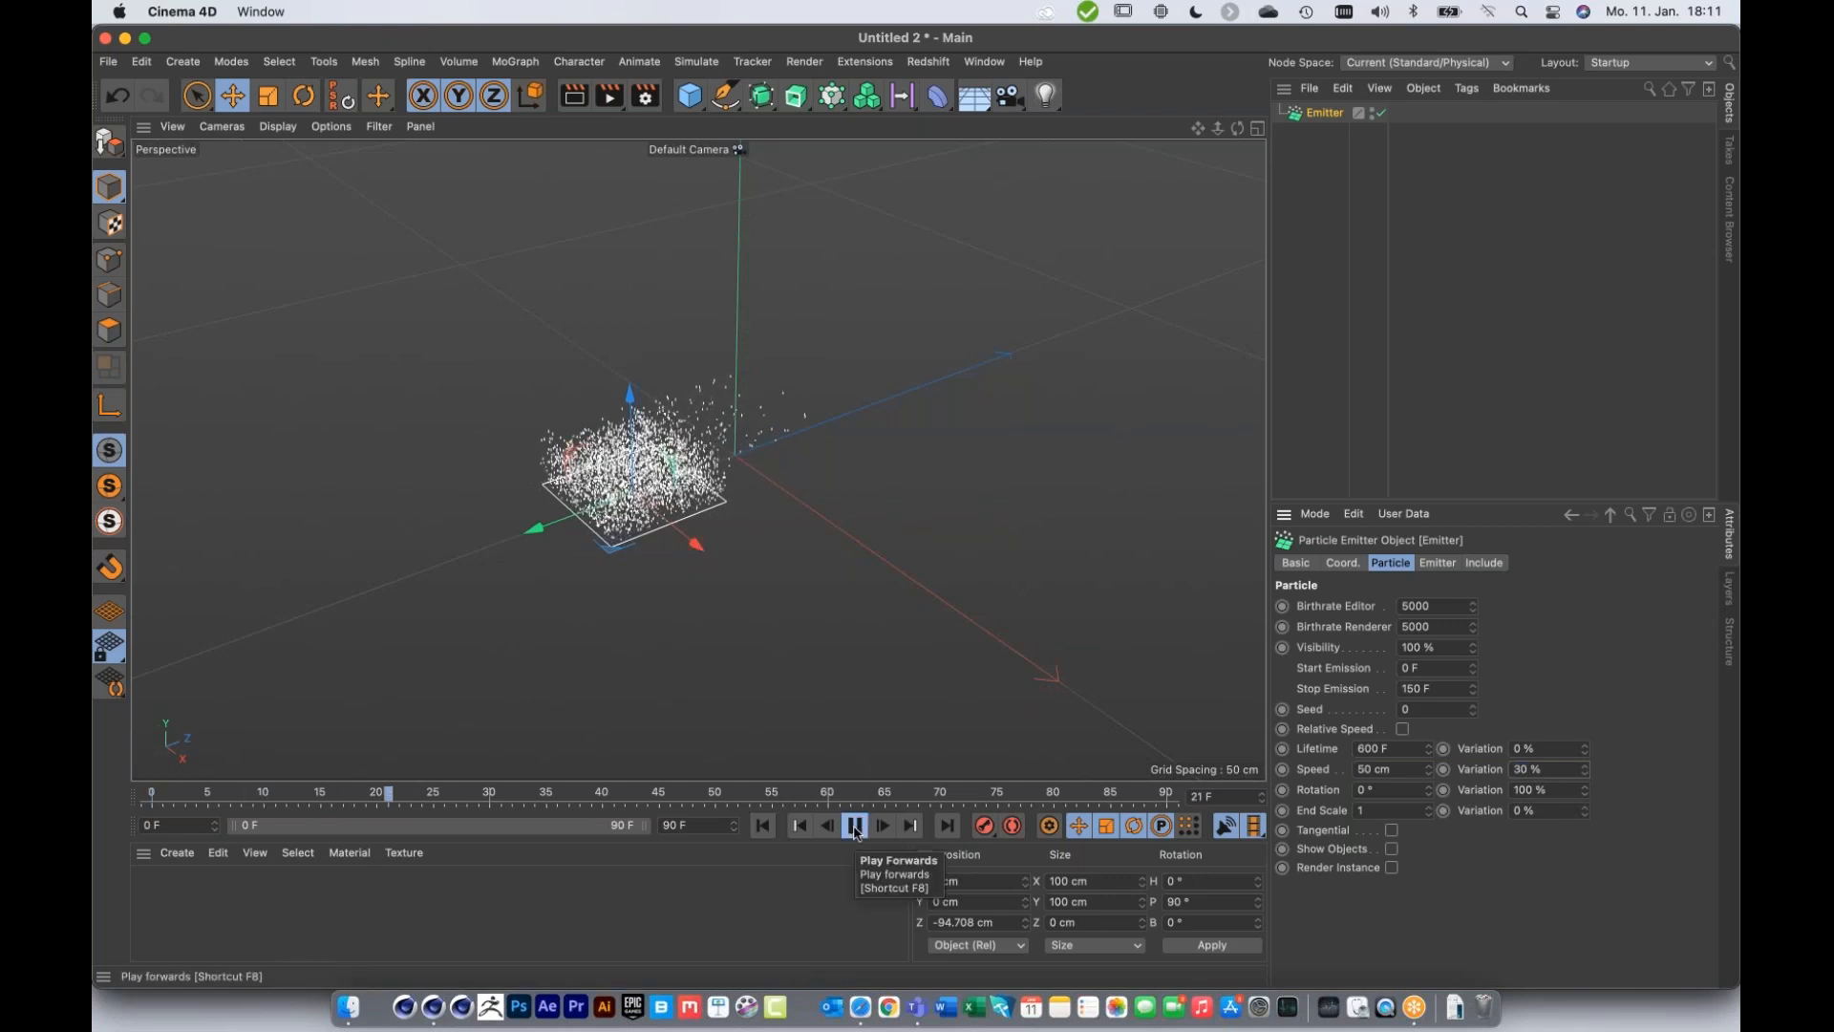
click(855, 828)
click(765, 826)
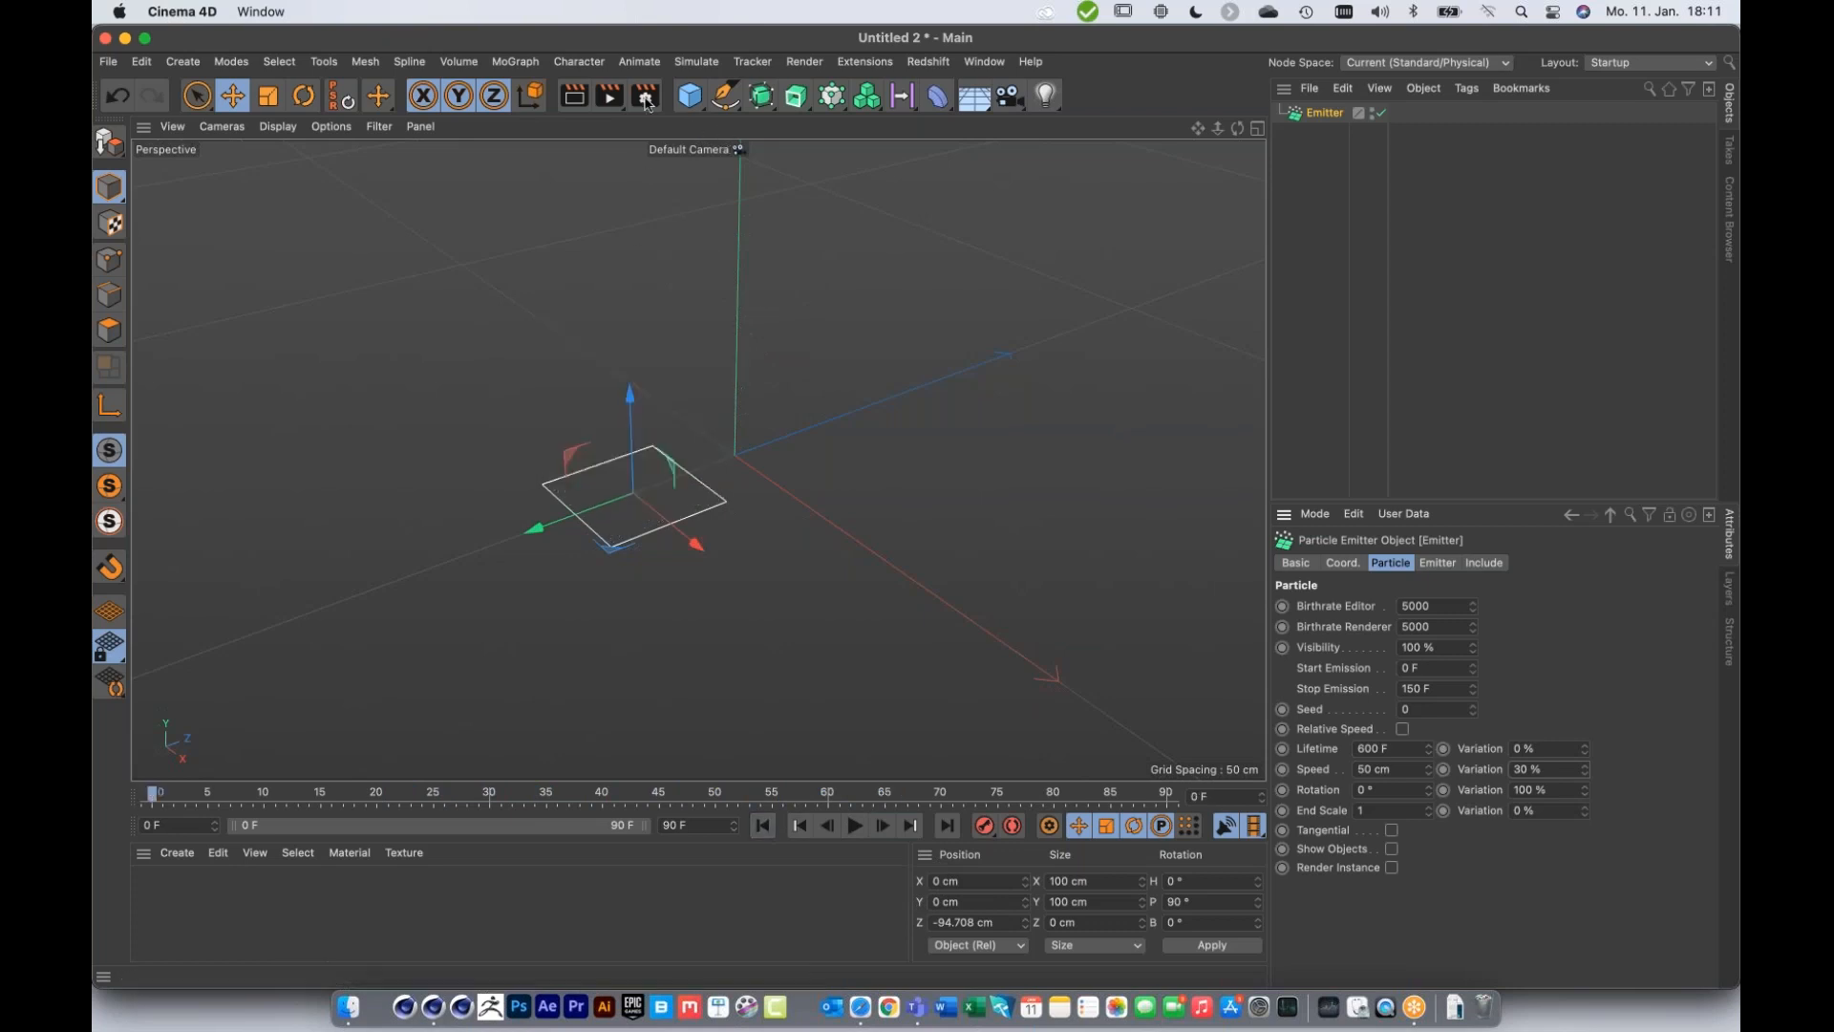
Step: Detach the list of particle forces, add a Rotation force at the origin and pitch it 90°
click(695, 63)
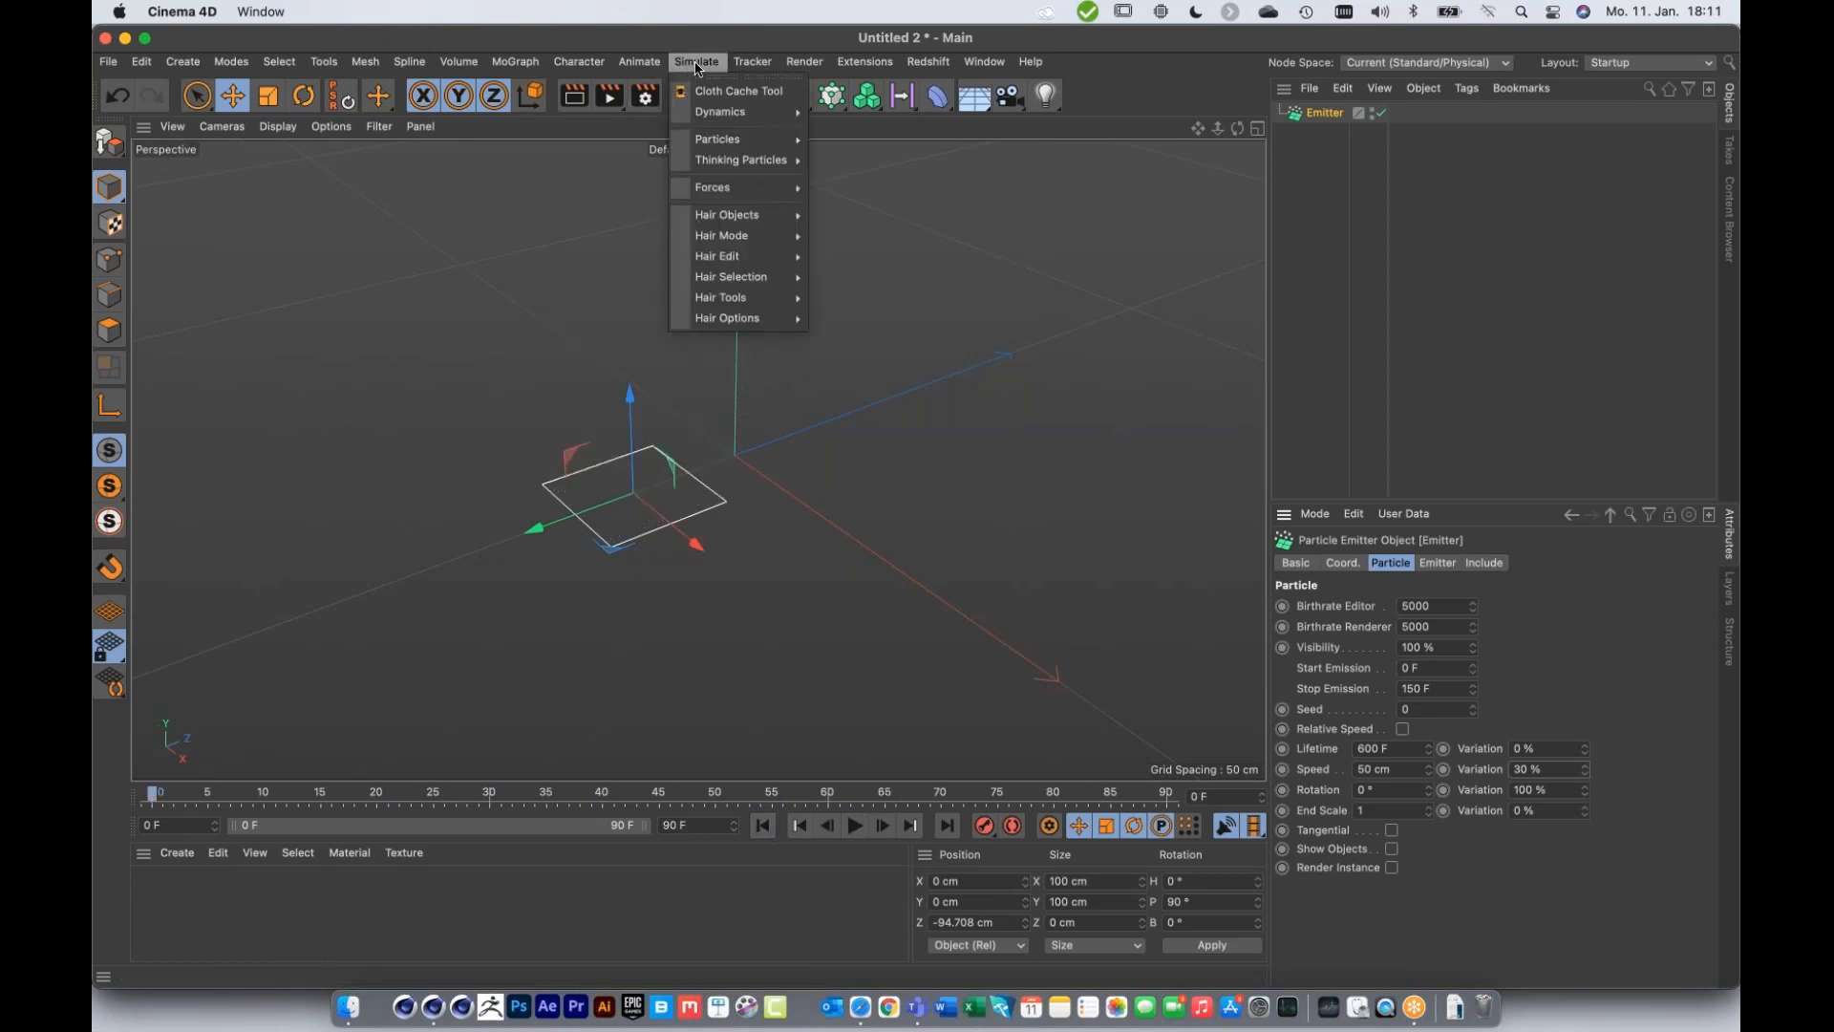
mouse_move(736, 188)
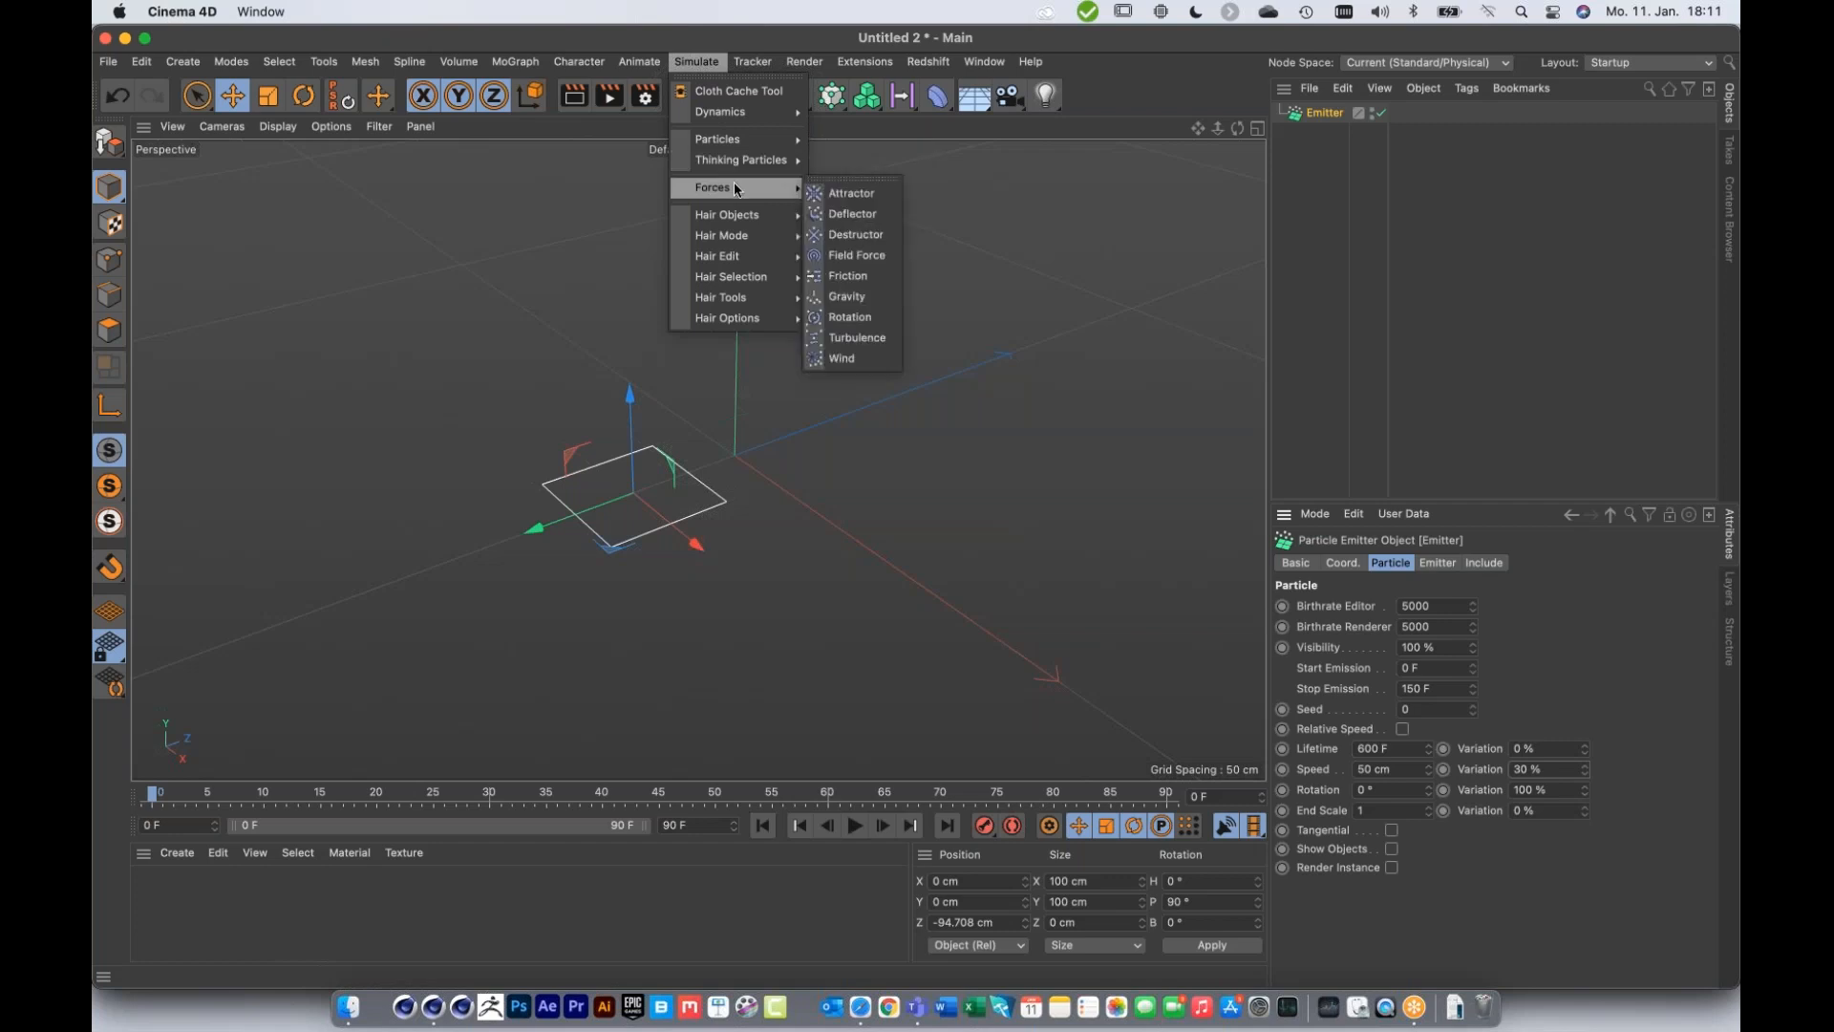
click(835, 182)
drag(885, 164, 1231, 166)
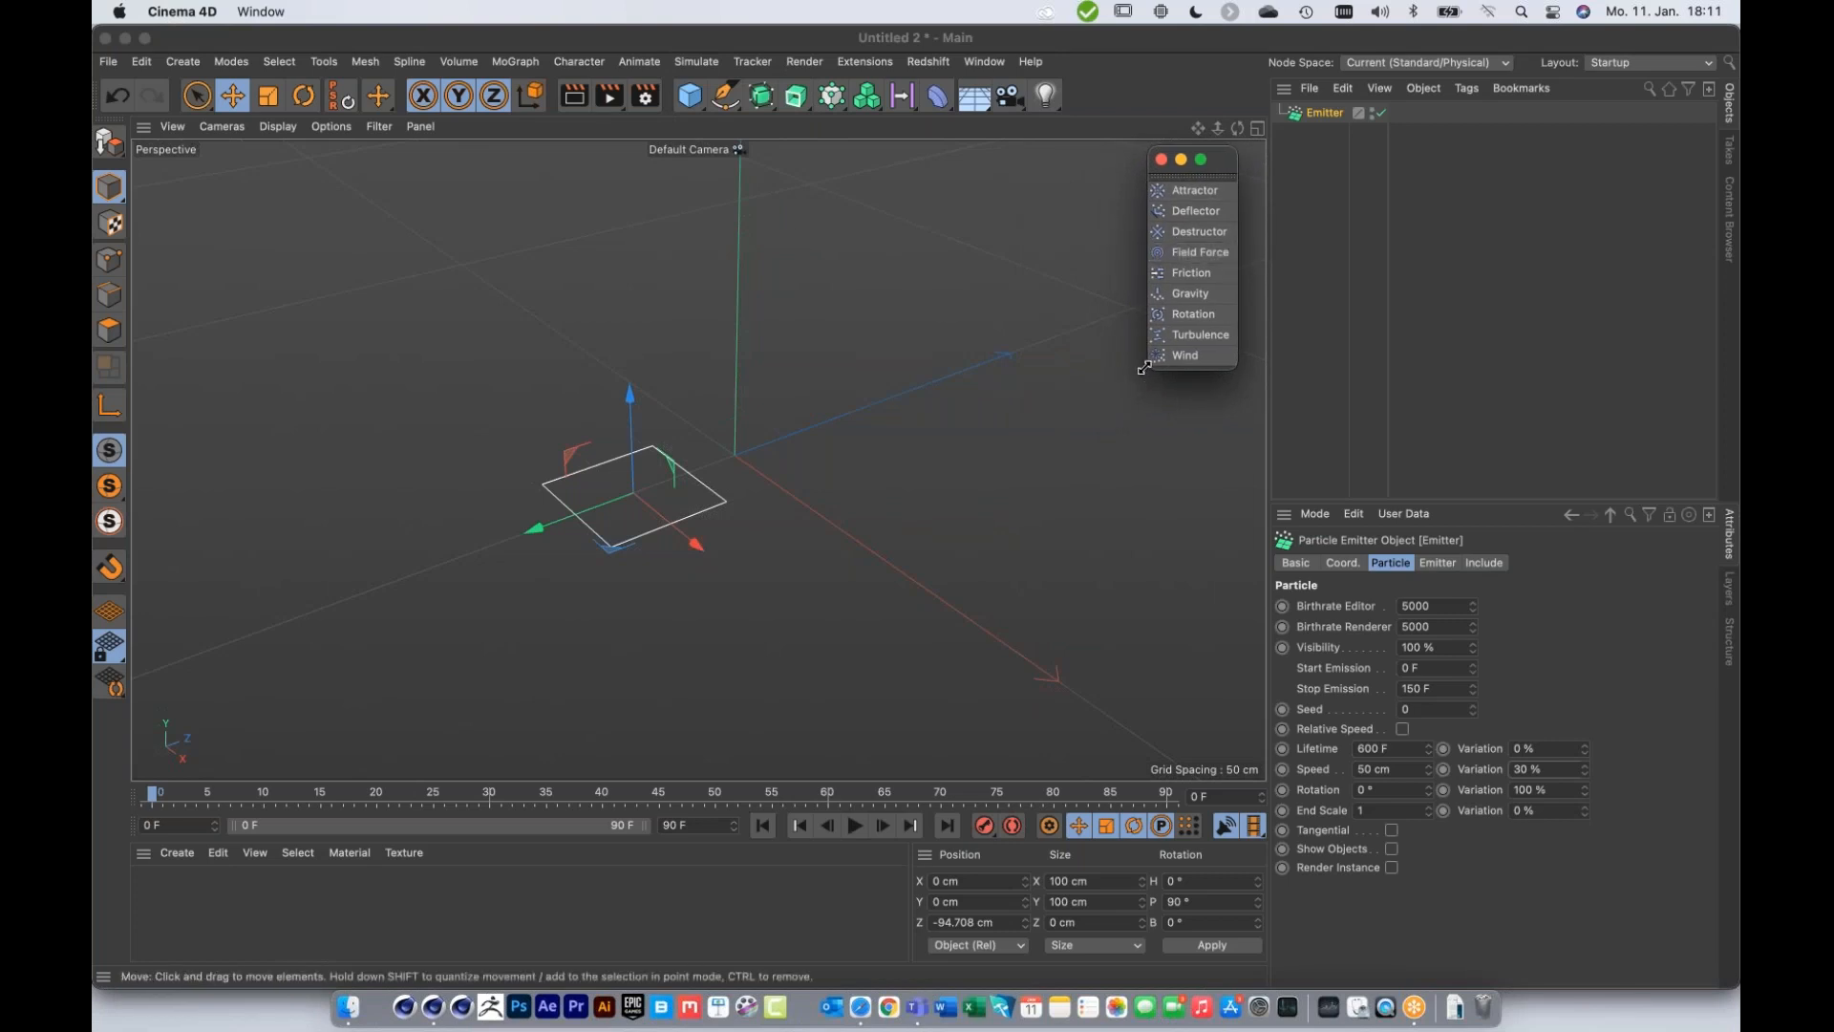
click(1193, 314)
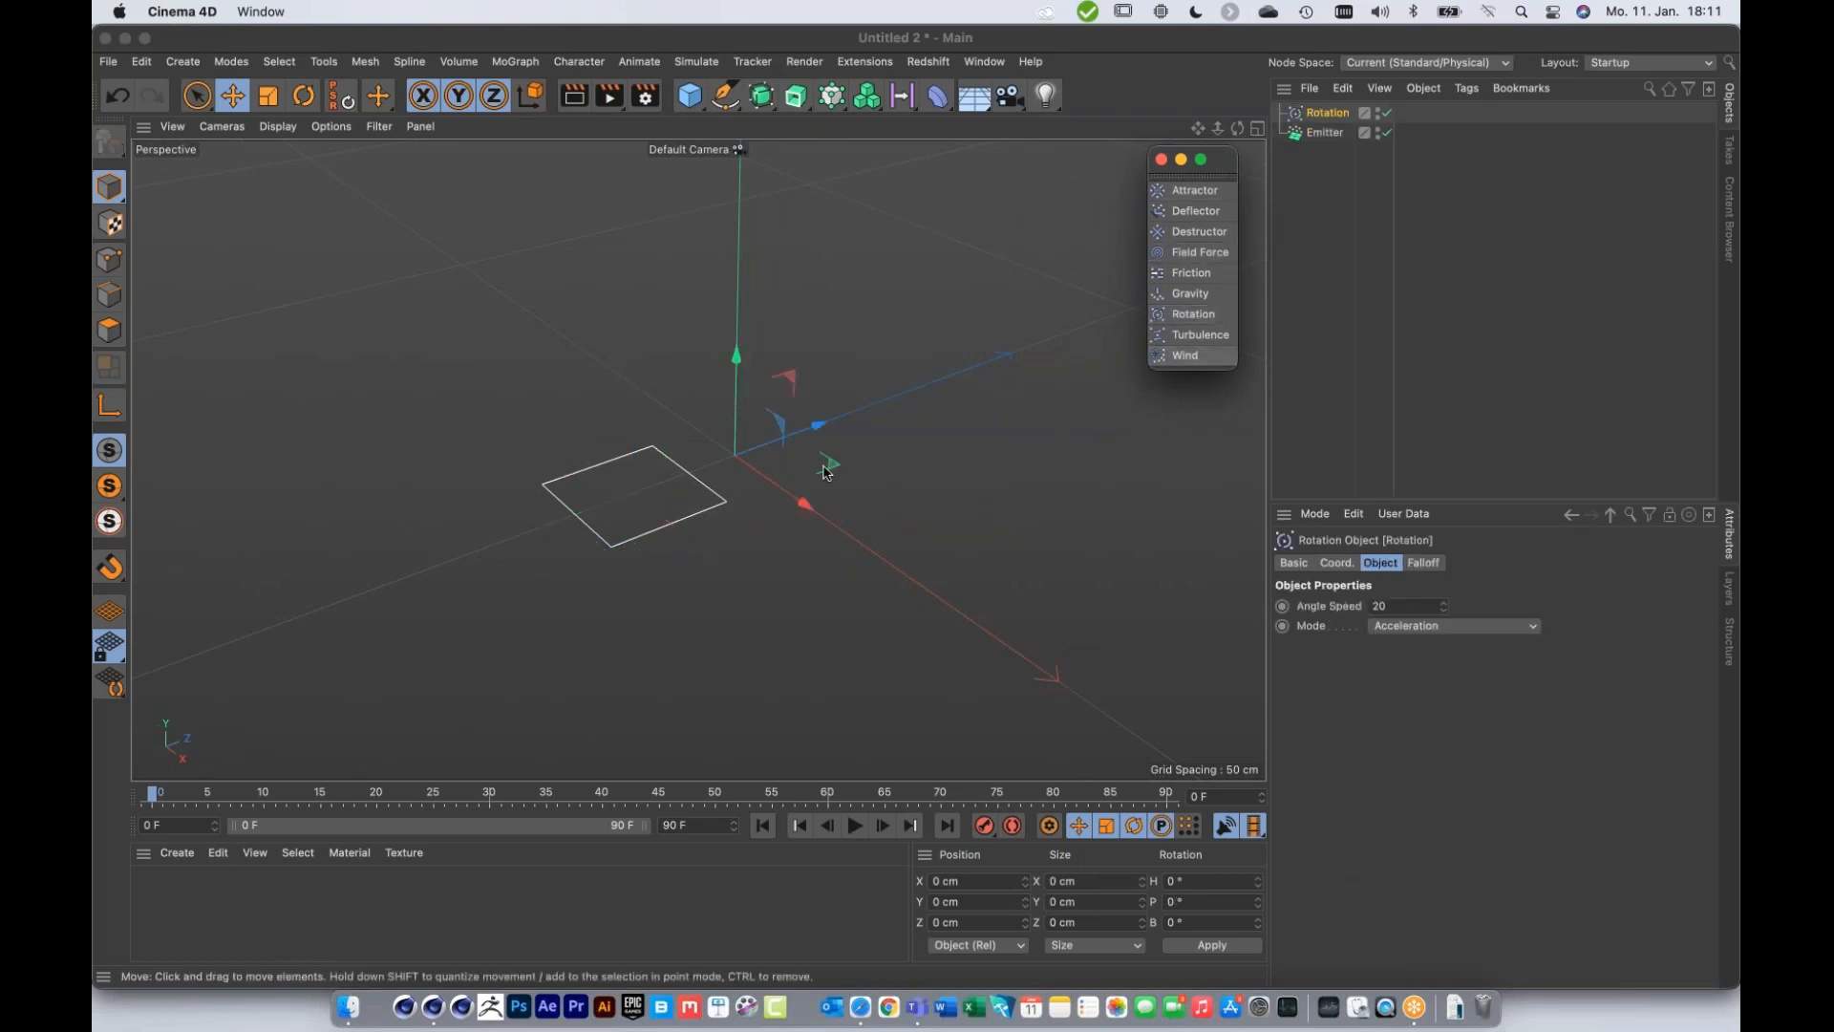
key(r)
drag(659, 489, 630, 559)
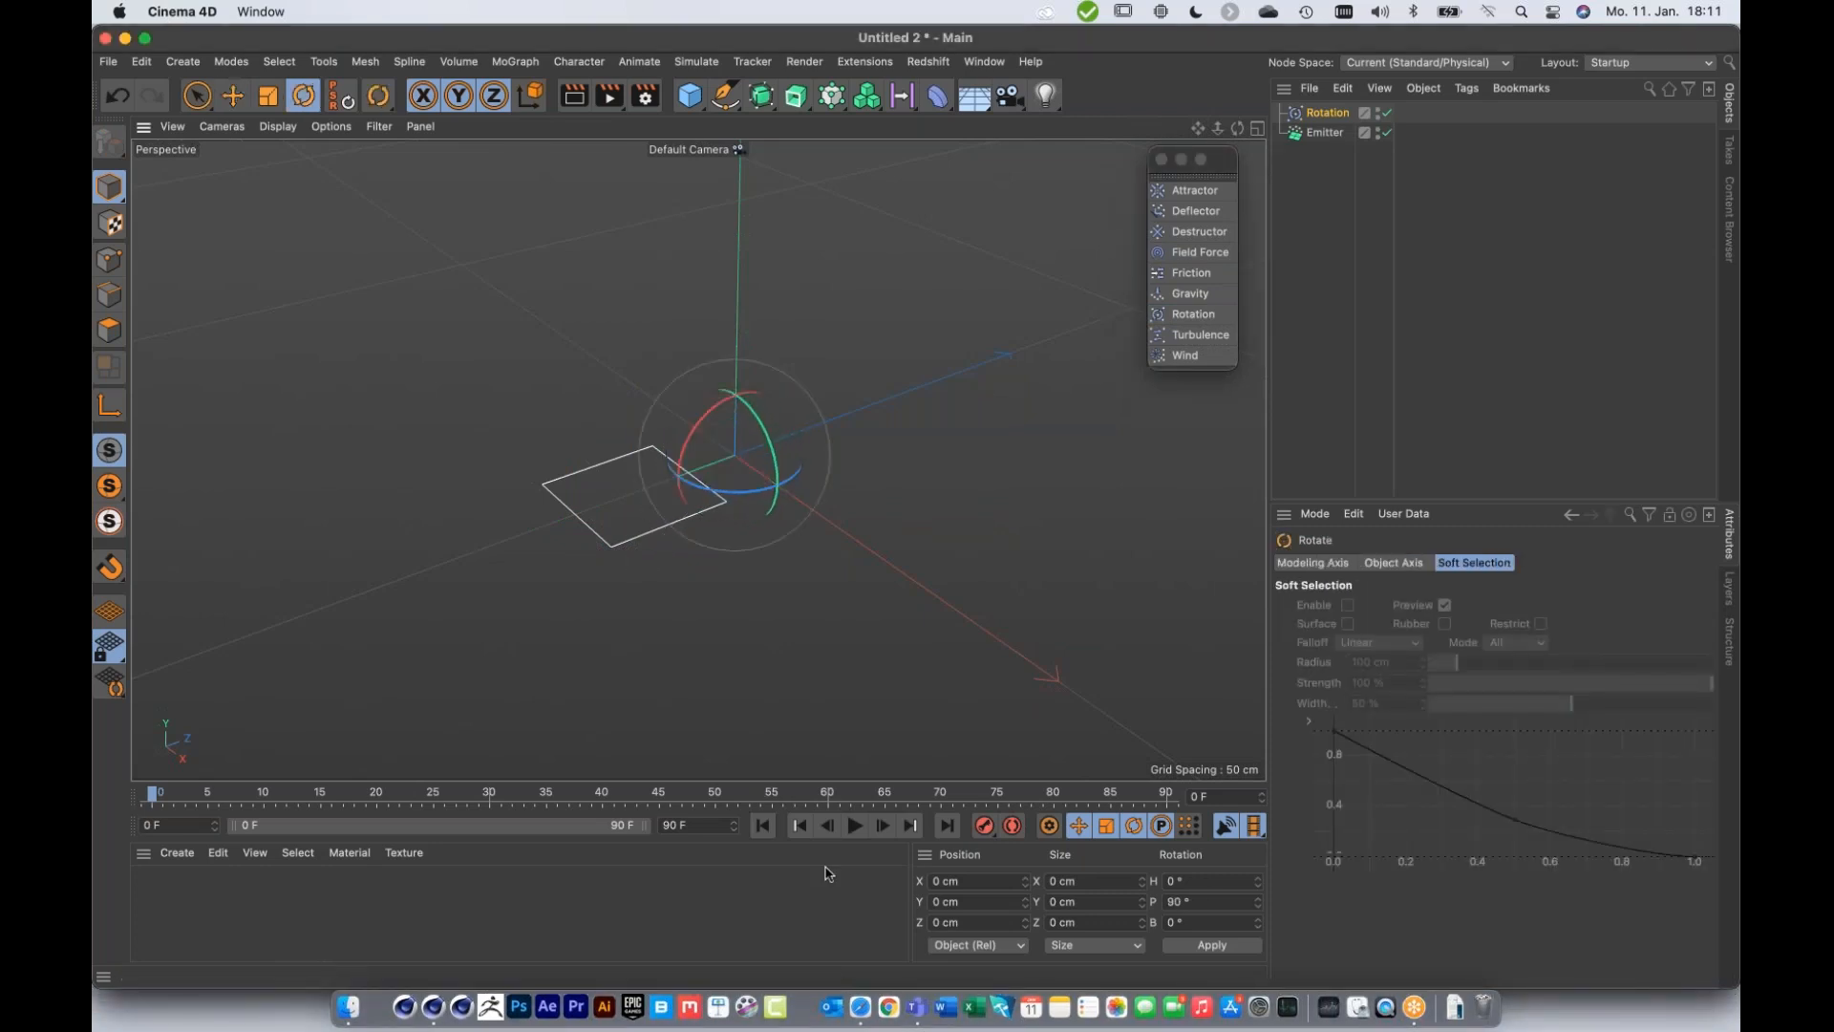
Step: Play the simulation and examine from several angles how the particles move around the Rotation force
click(855, 825)
alt+drag(703, 592, 518, 641)
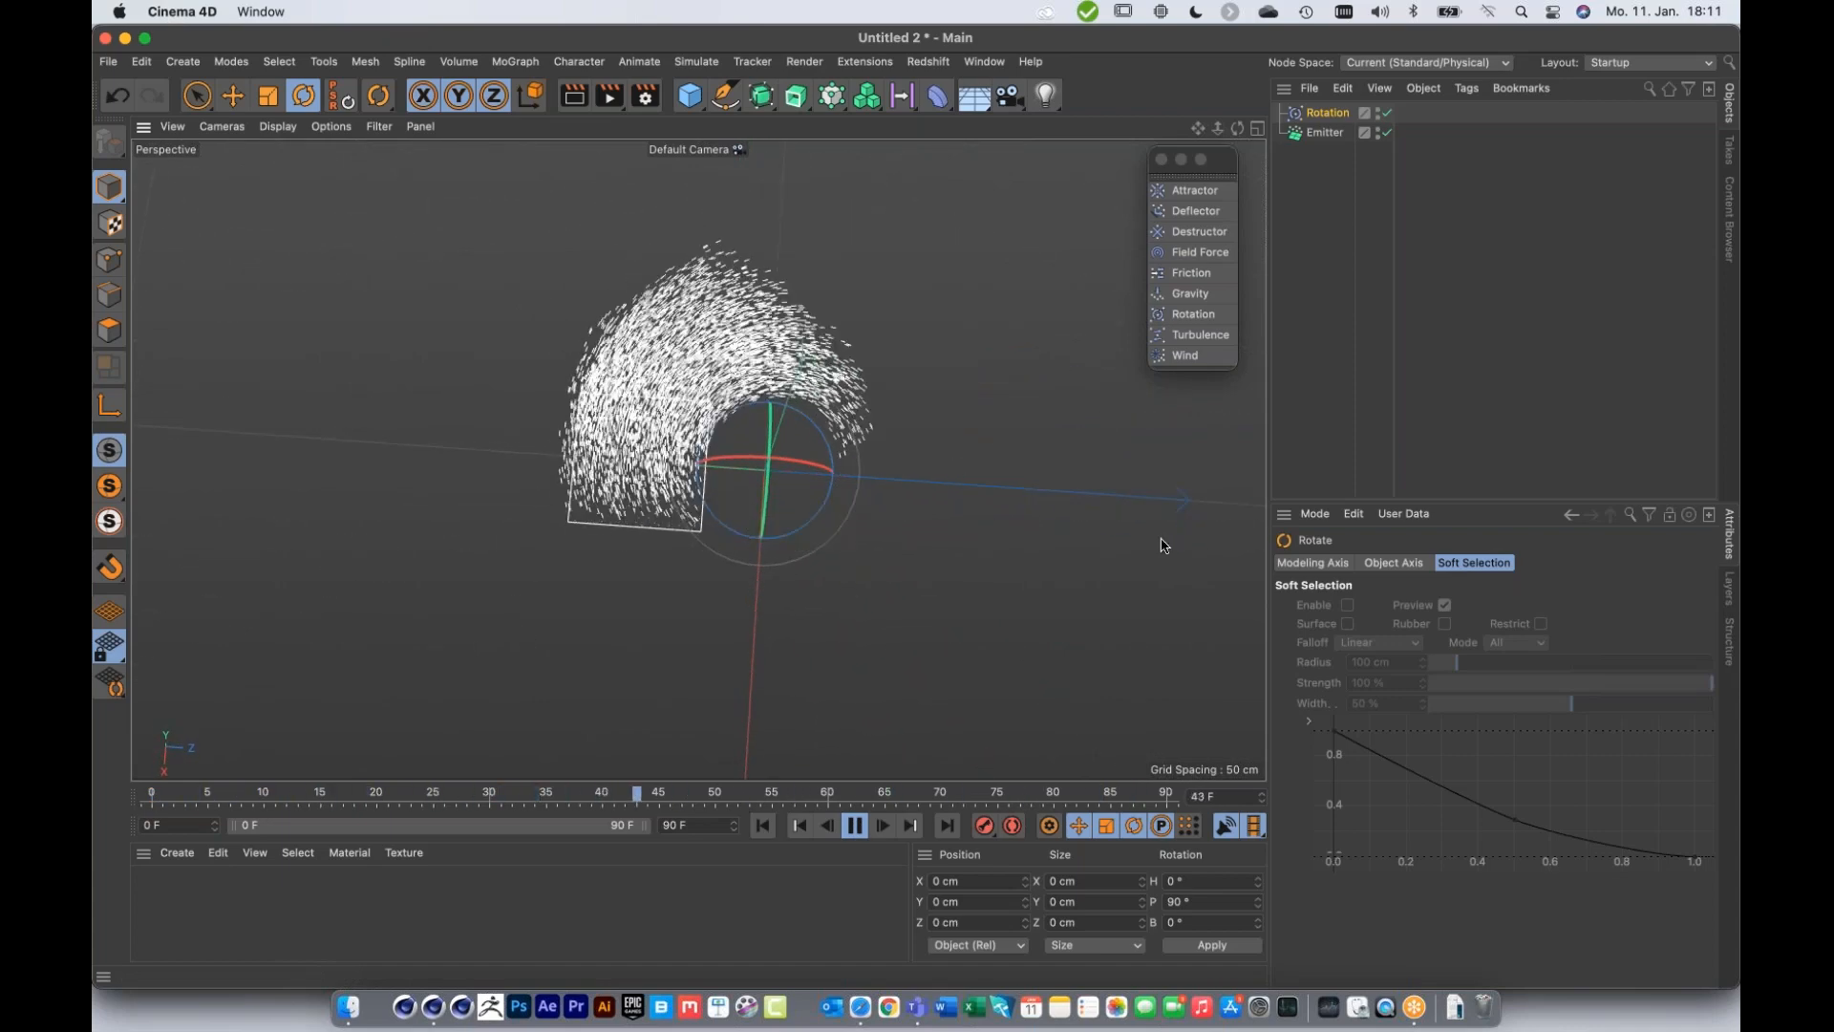
alt+drag(717, 353, 746, 315)
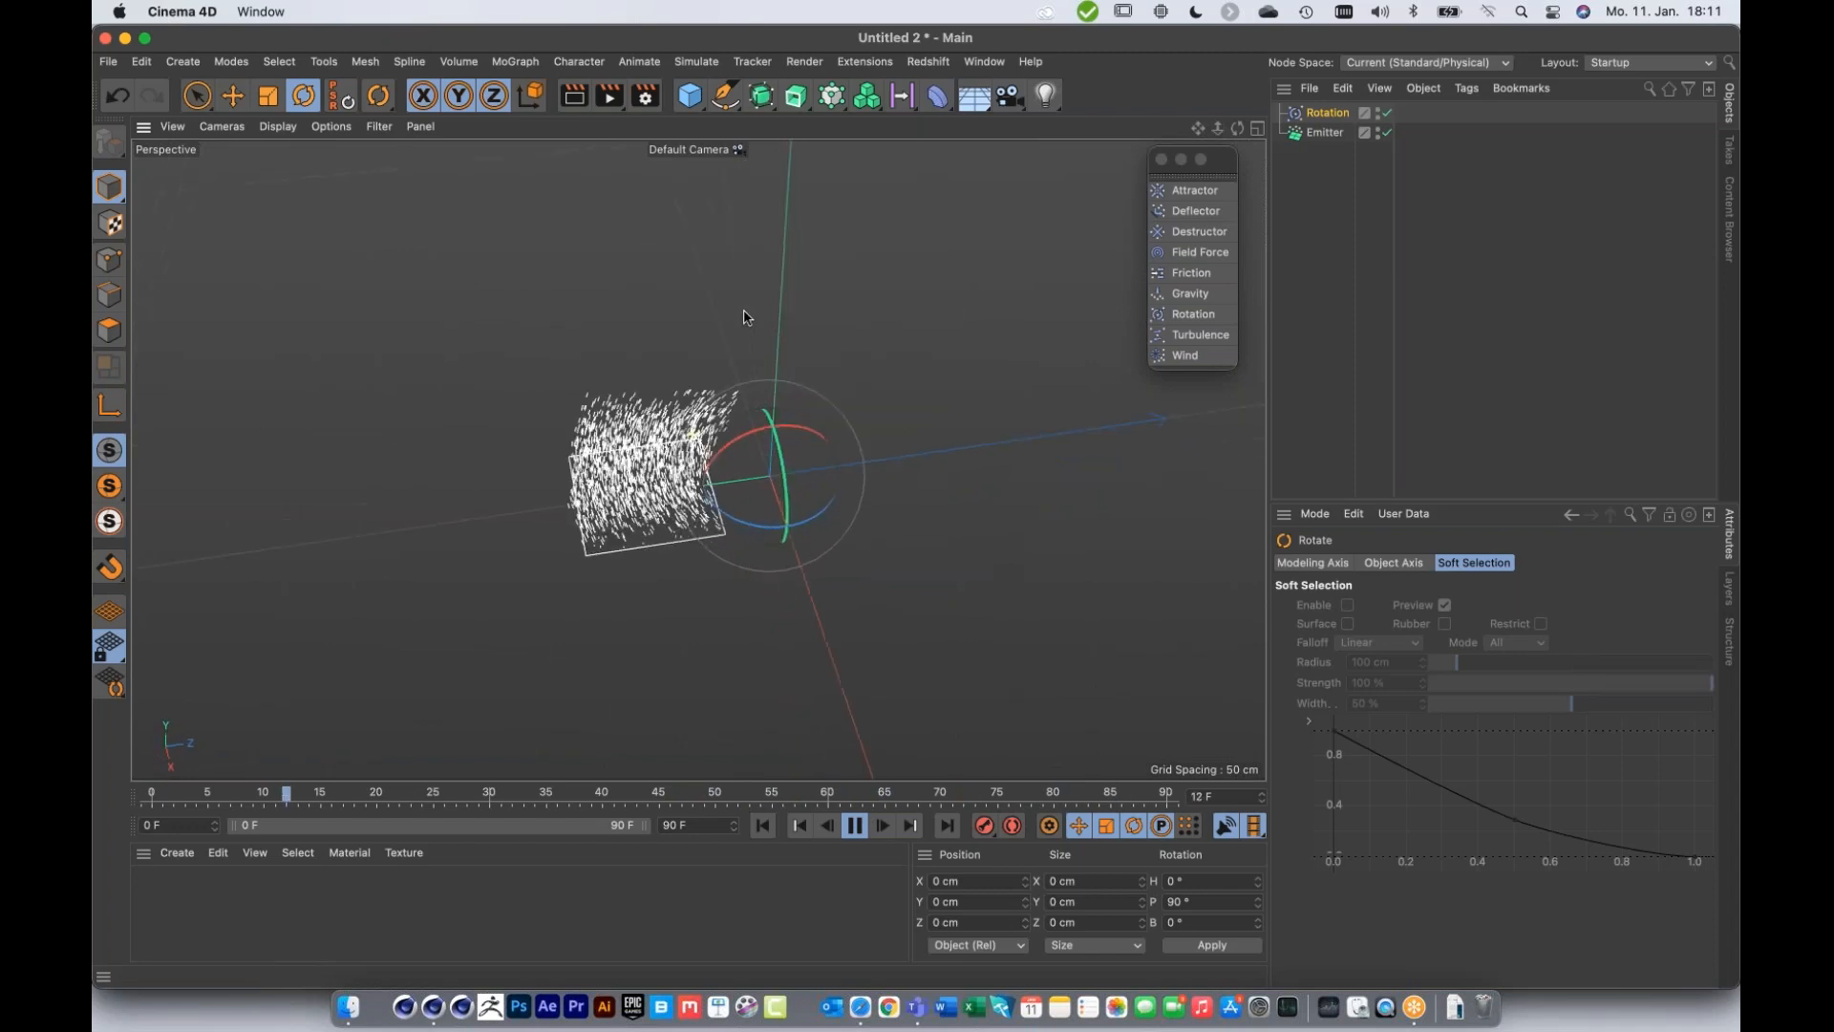
Step: Add a Turbulence force with a strength of 40 cm and a scale of about 34%
click(1194, 335)
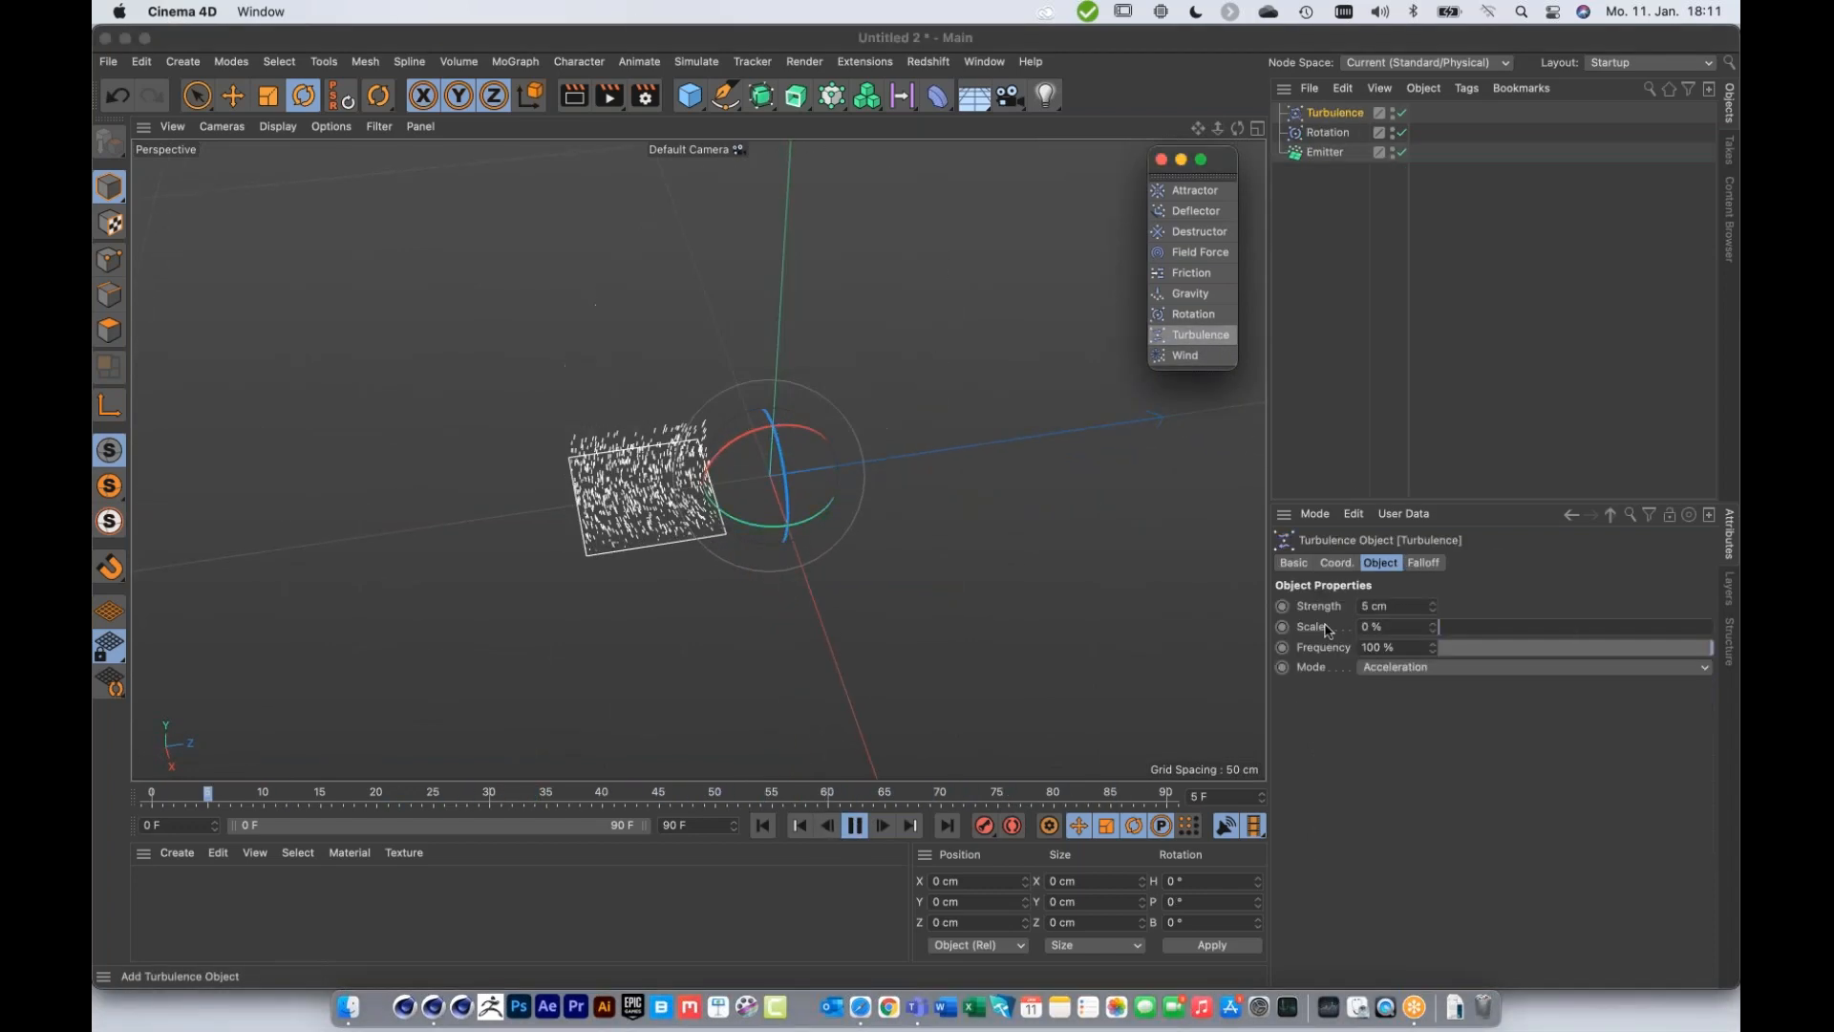
click(1376, 606)
text(40)
key(Return)
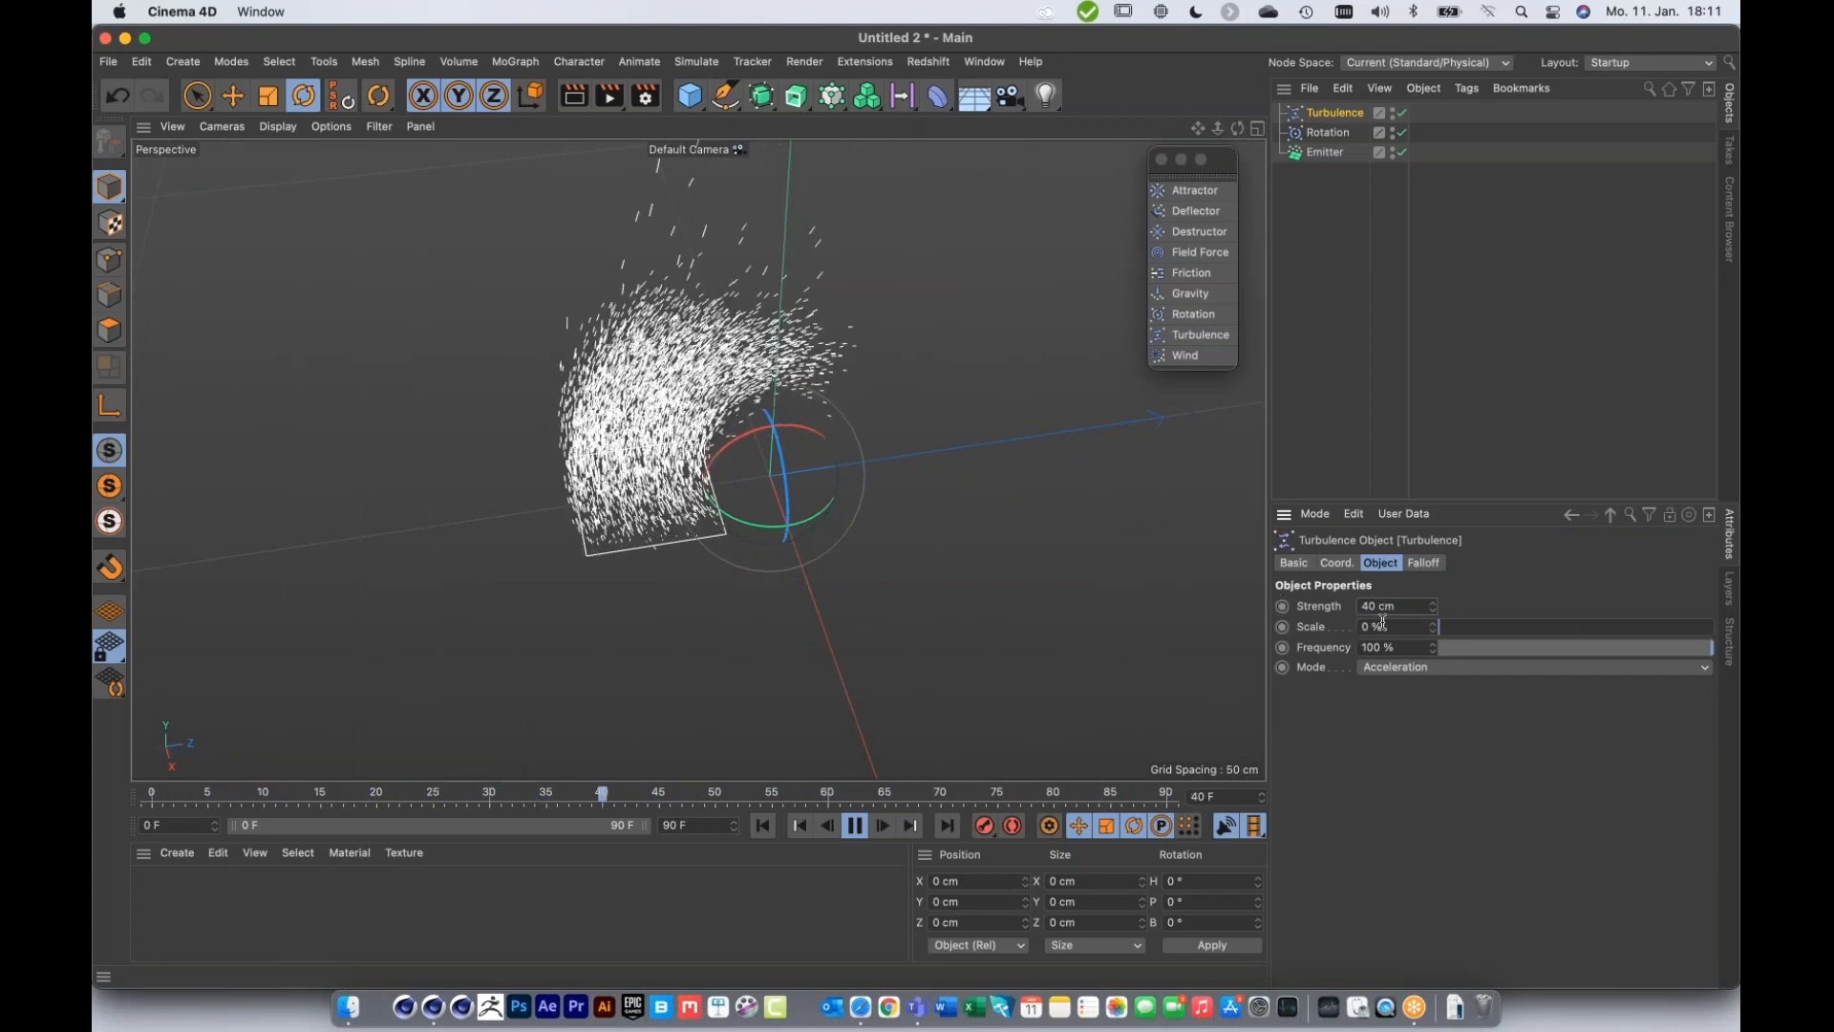
drag(1469, 630, 1457, 630)
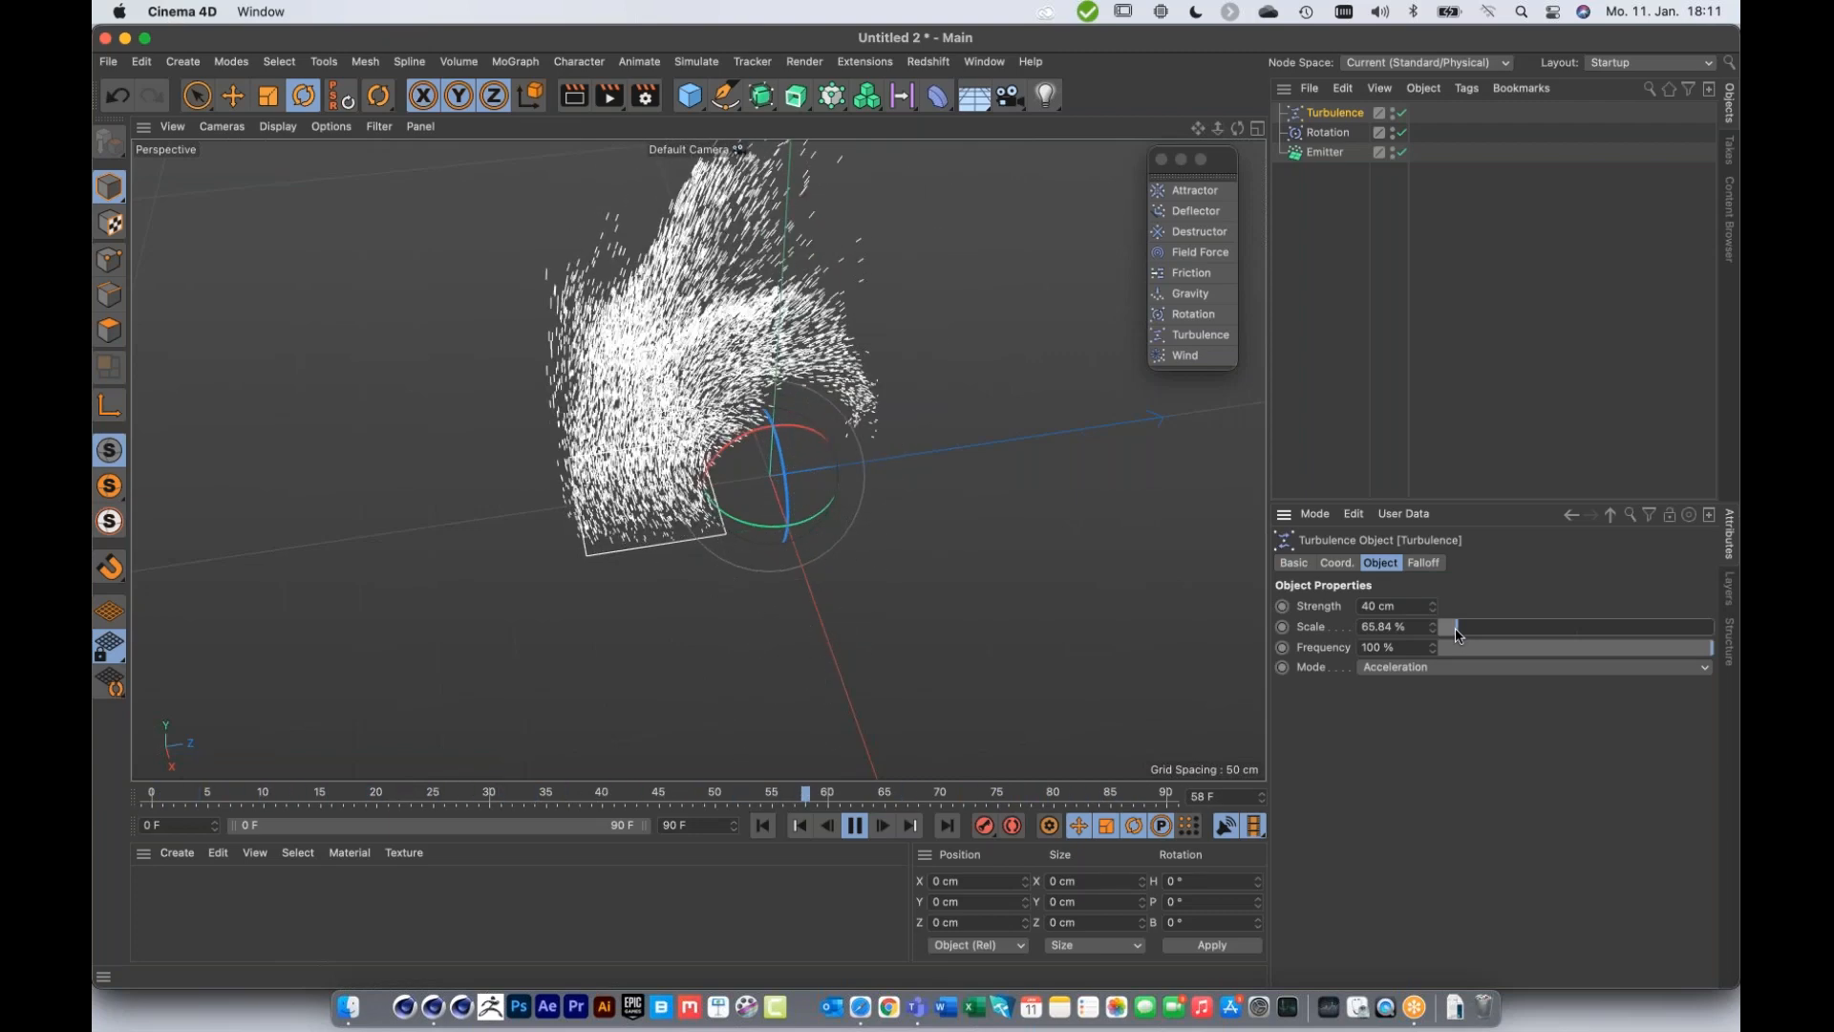
drag(1446, 626, 1445, 627)
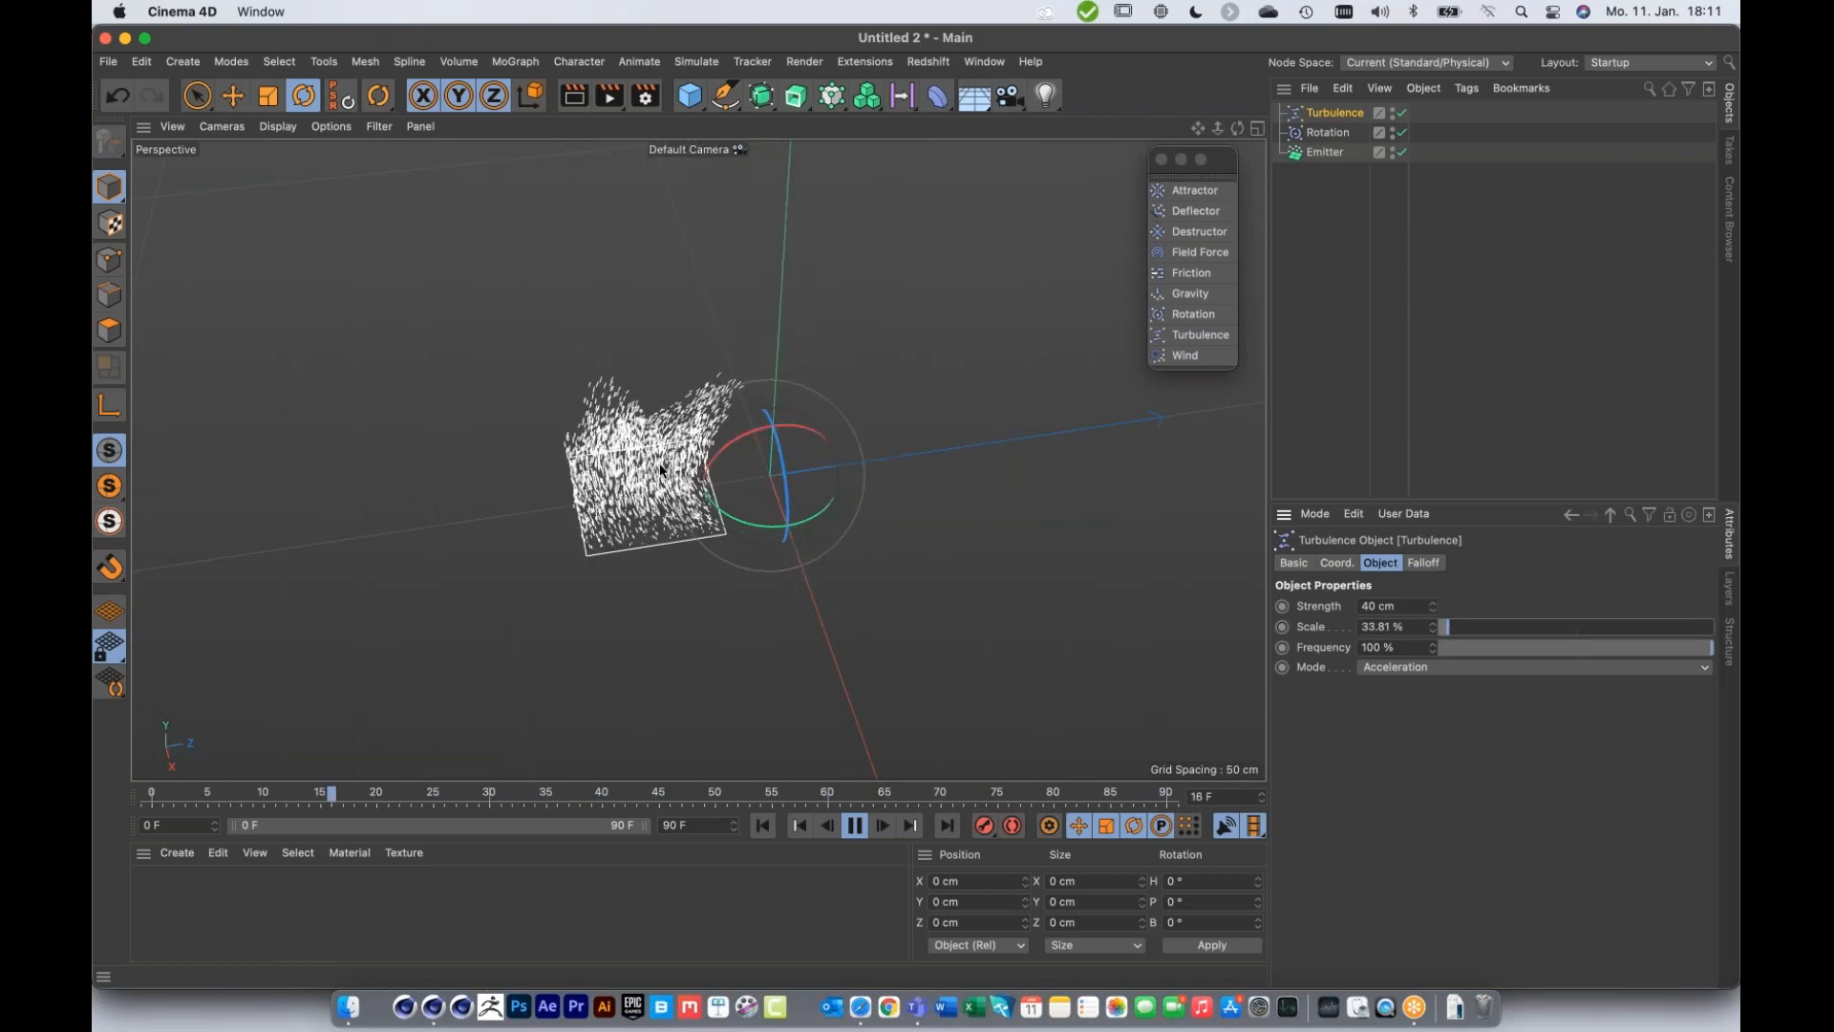
Step: Stop the playback at frame 90 and add a Volume Builder with the emitter as its child
alt+drag(632, 418, 599, 437)
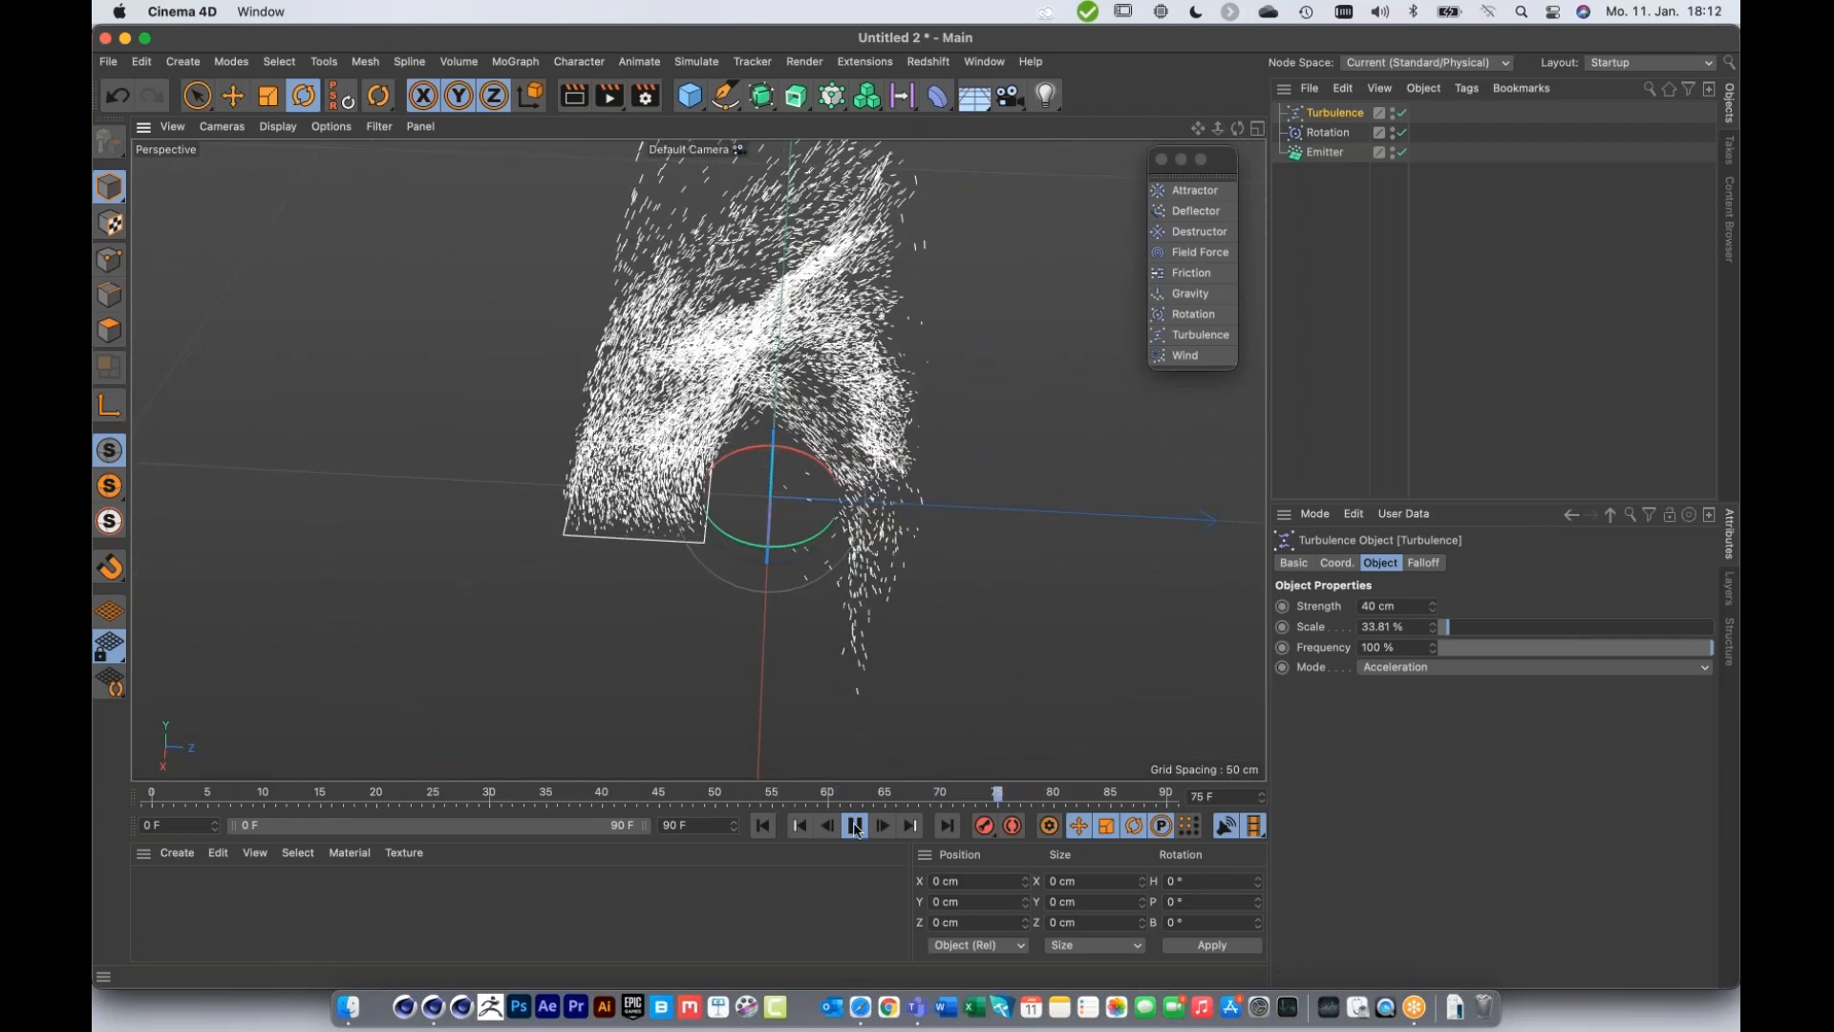
alt+drag(556, 492, 671, 474)
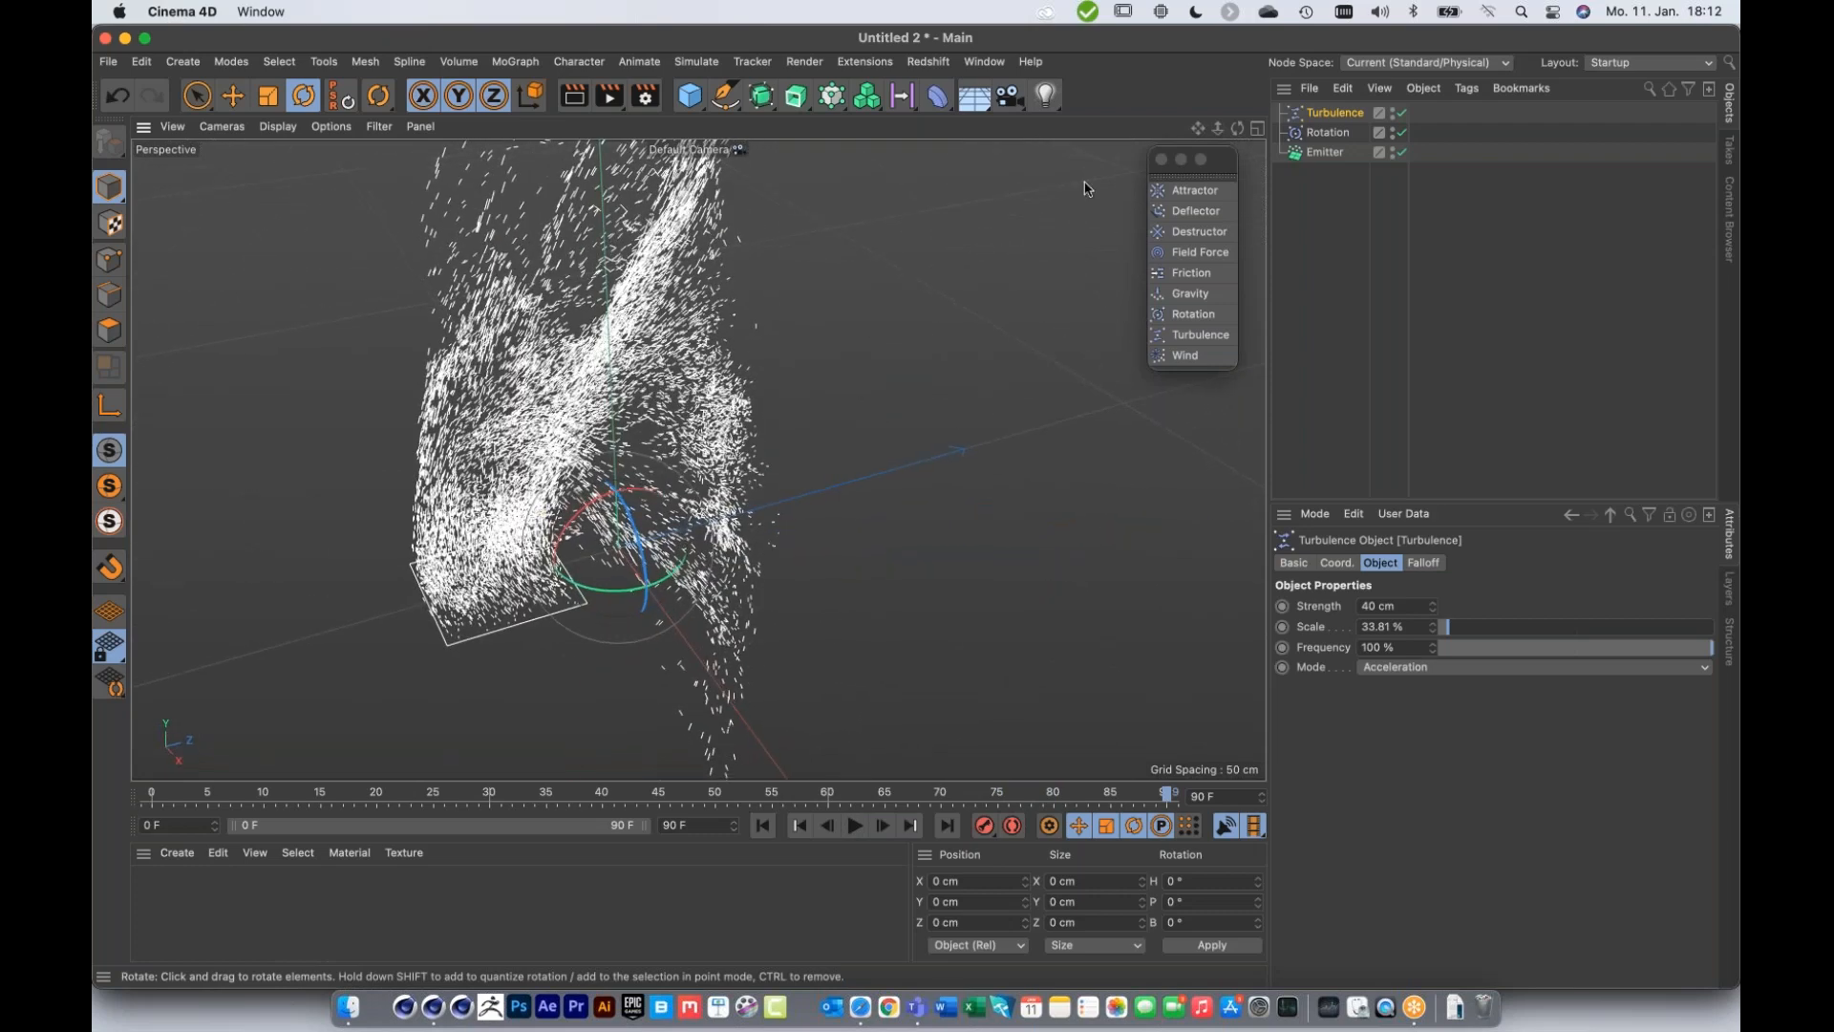
click(1162, 160)
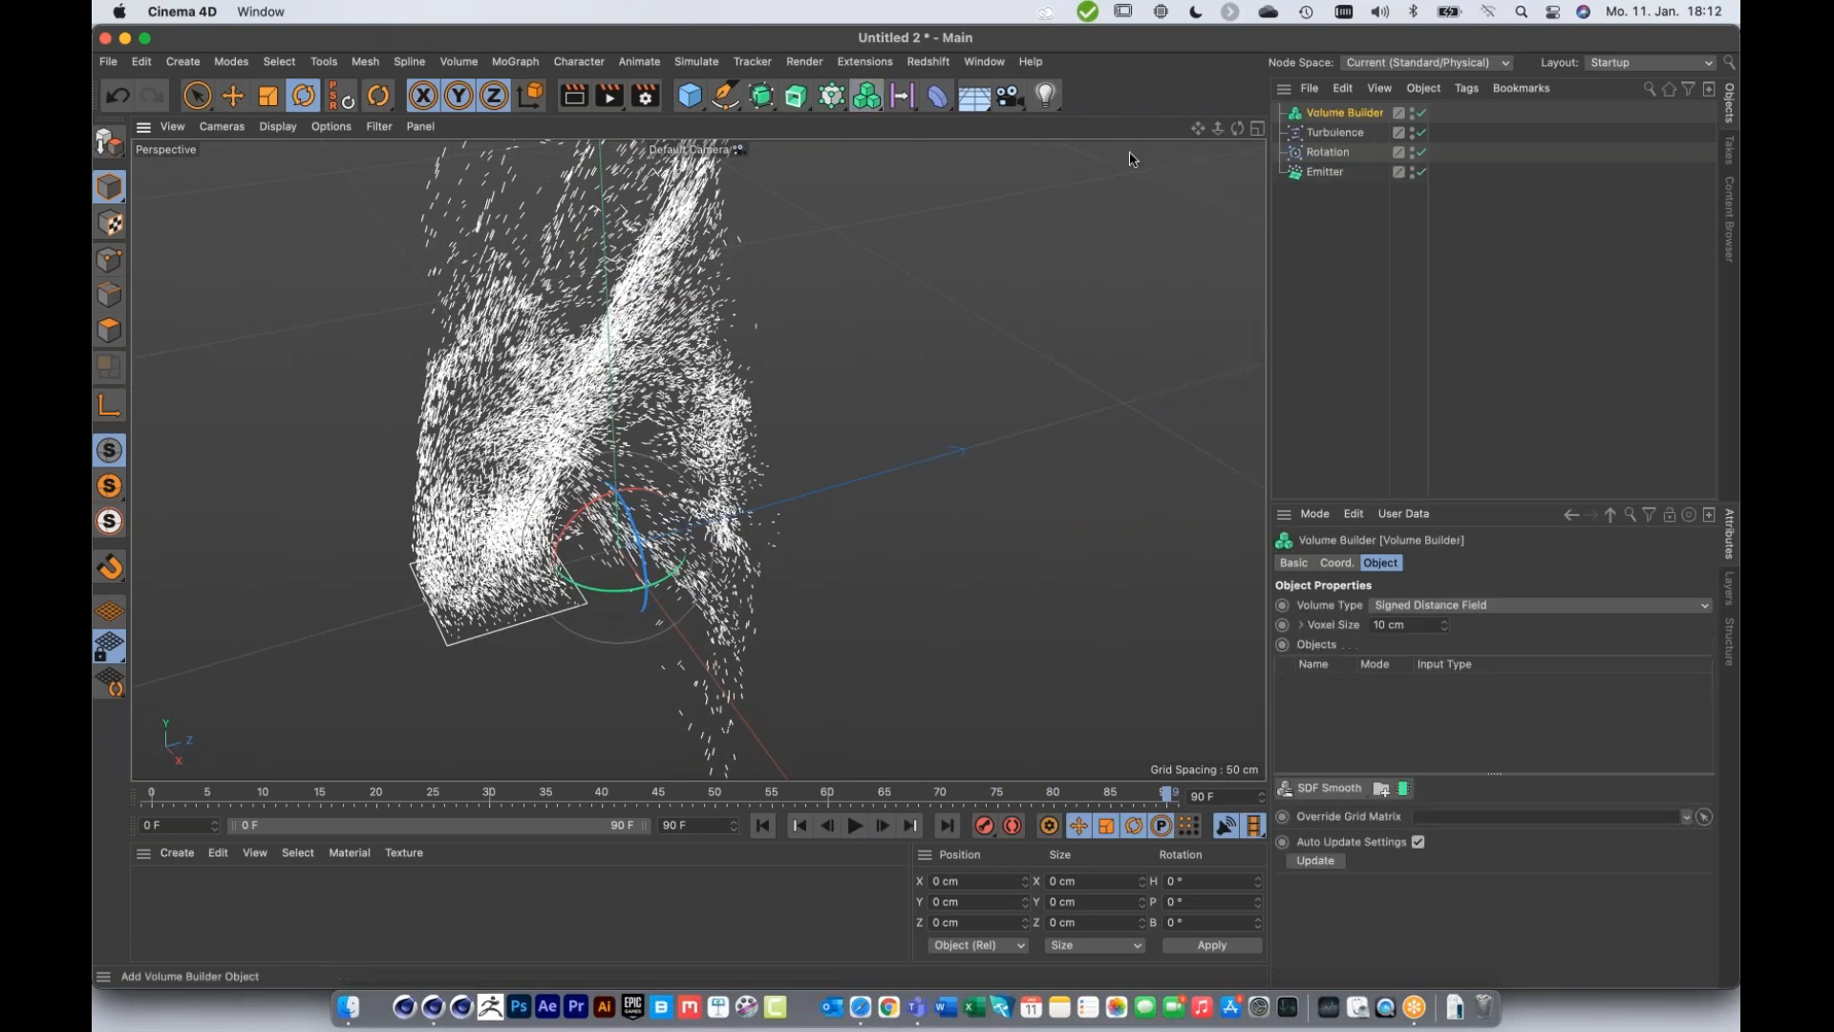
drag(1335, 112, 1334, 159)
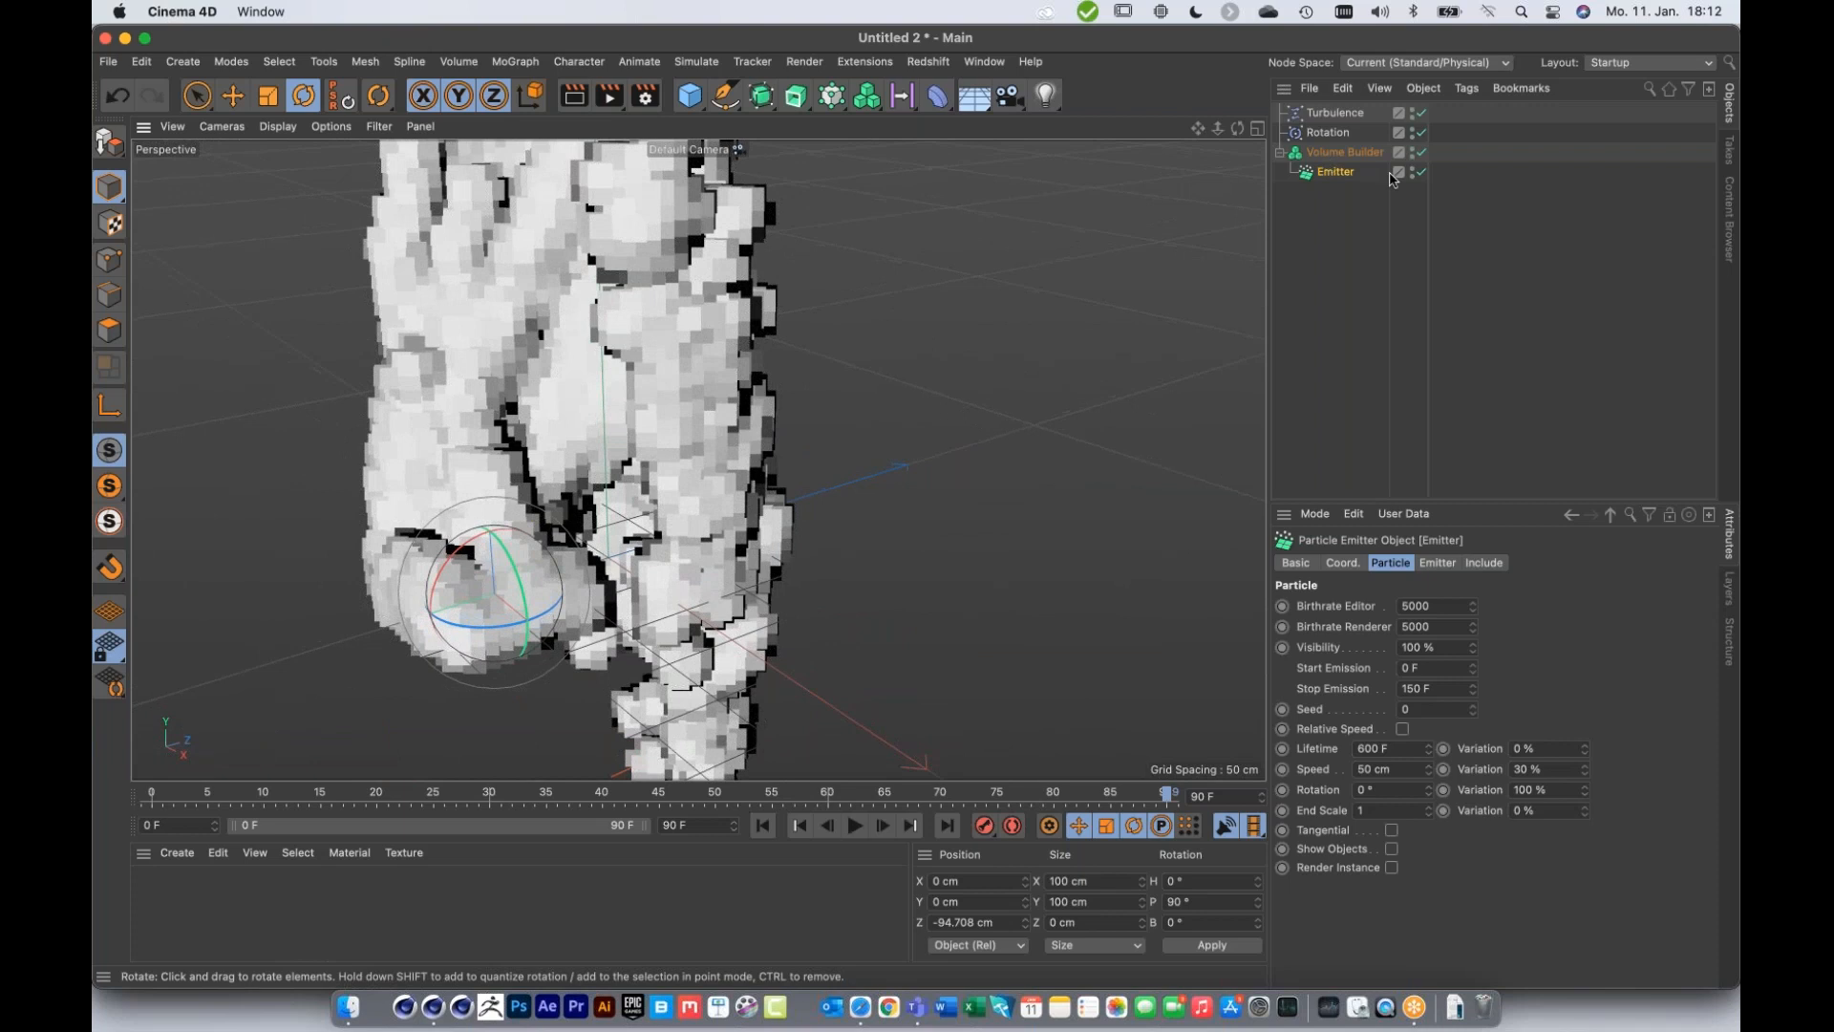
Step: Set the Volume Builder's voxel size to 3 cm
click(1342, 154)
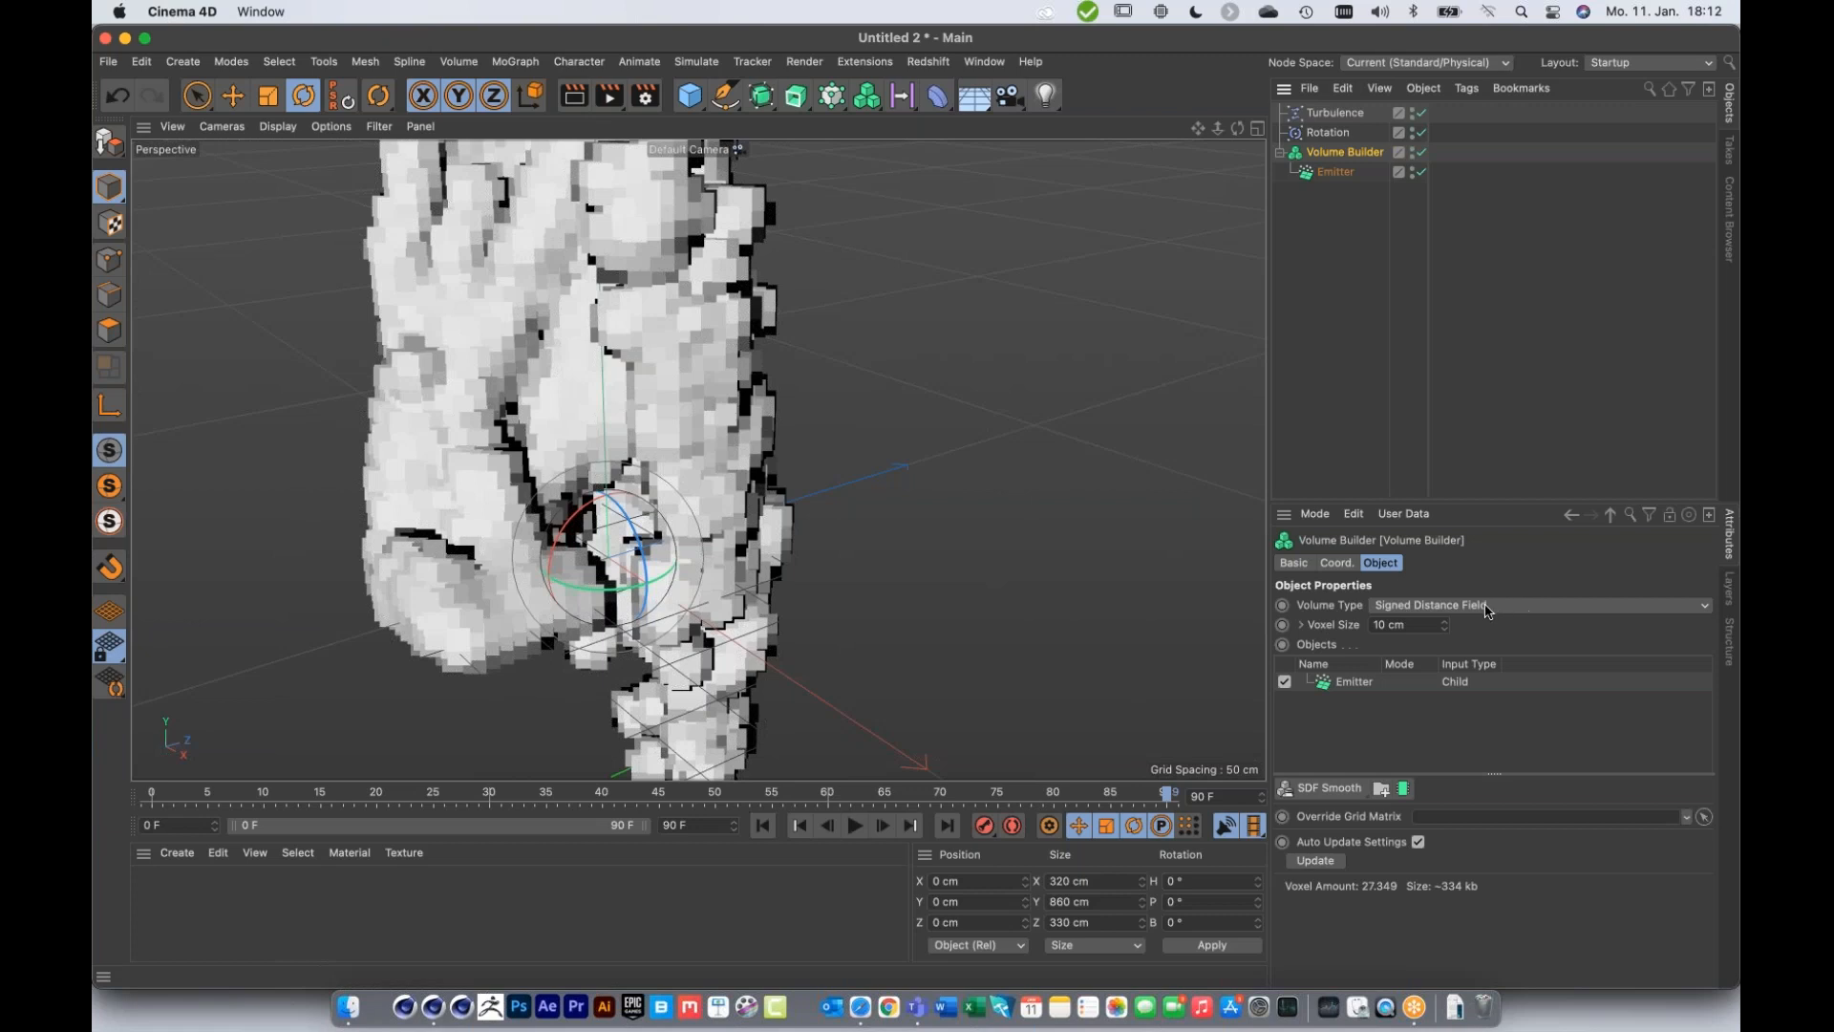
click(1415, 627)
text(3)
key(Return)
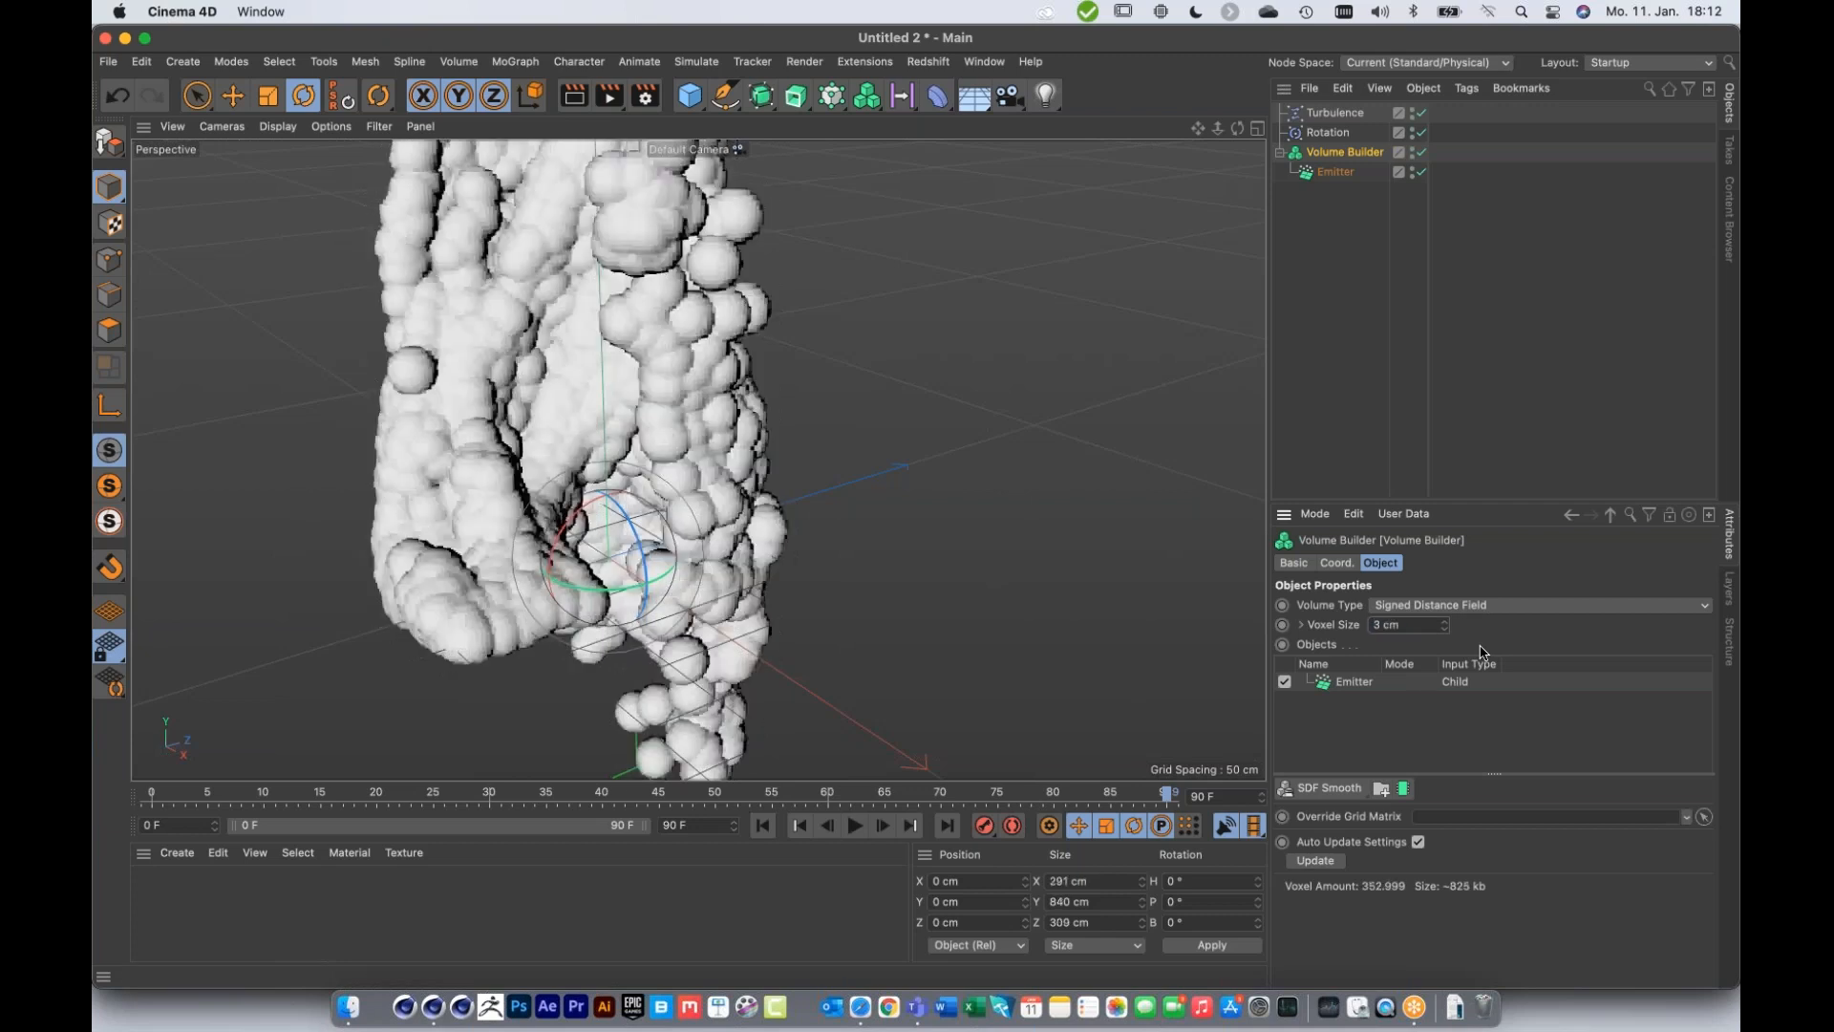
Step: Add a Volume Mesher as the parent of the Volume Builder to turn the particle volume into a mesh
alt+drag(559, 467, 457, 373)
alt+drag(559, 489, 616, 496)
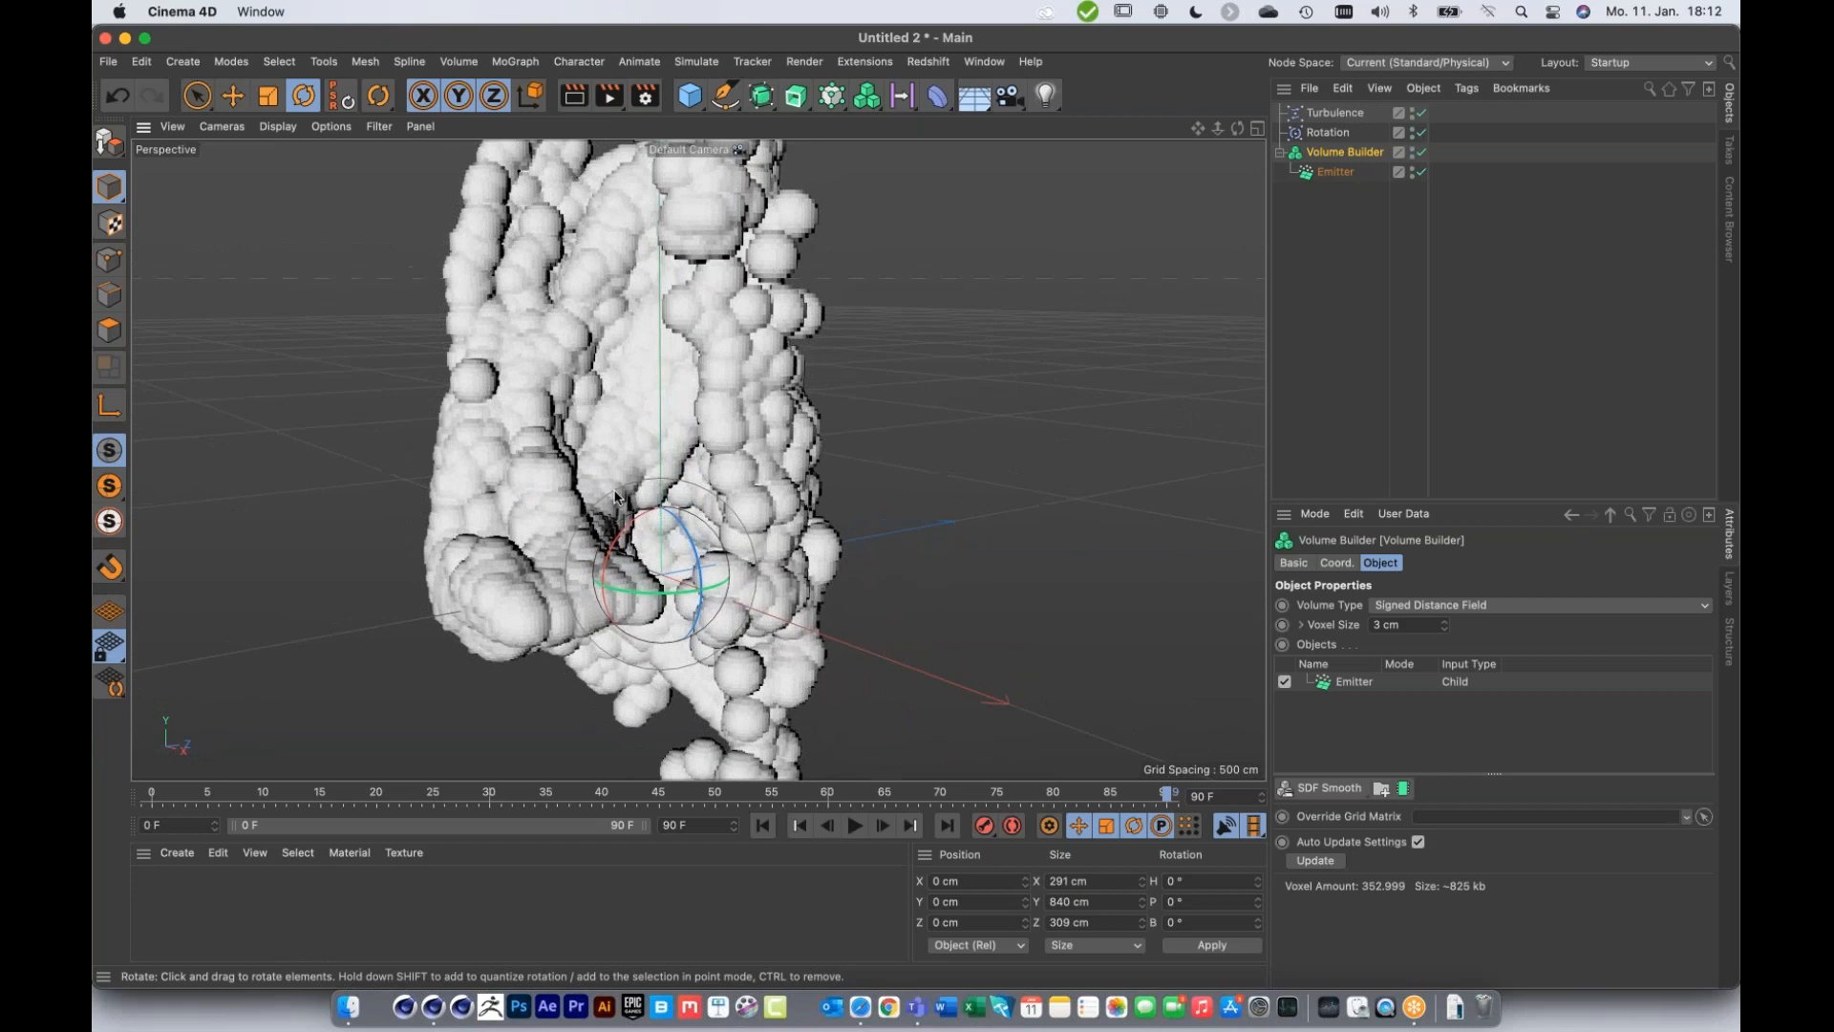
click(867, 98)
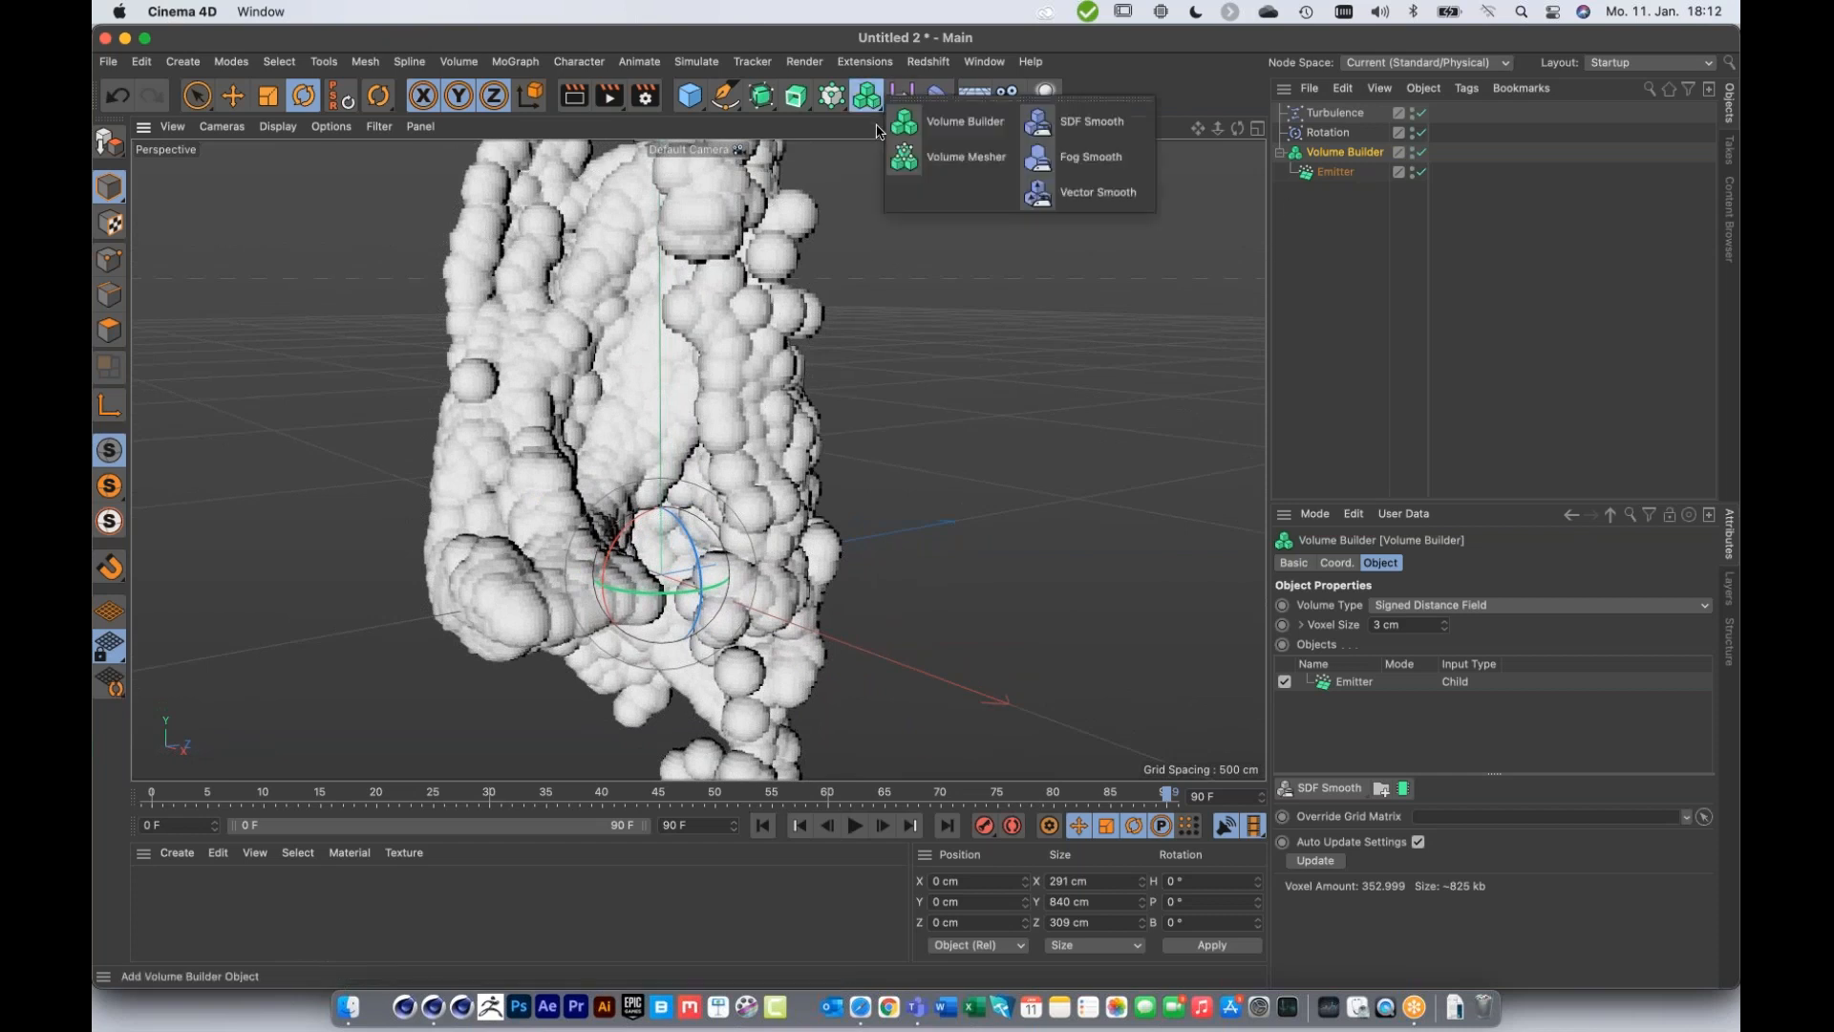
alt+click(967, 159)
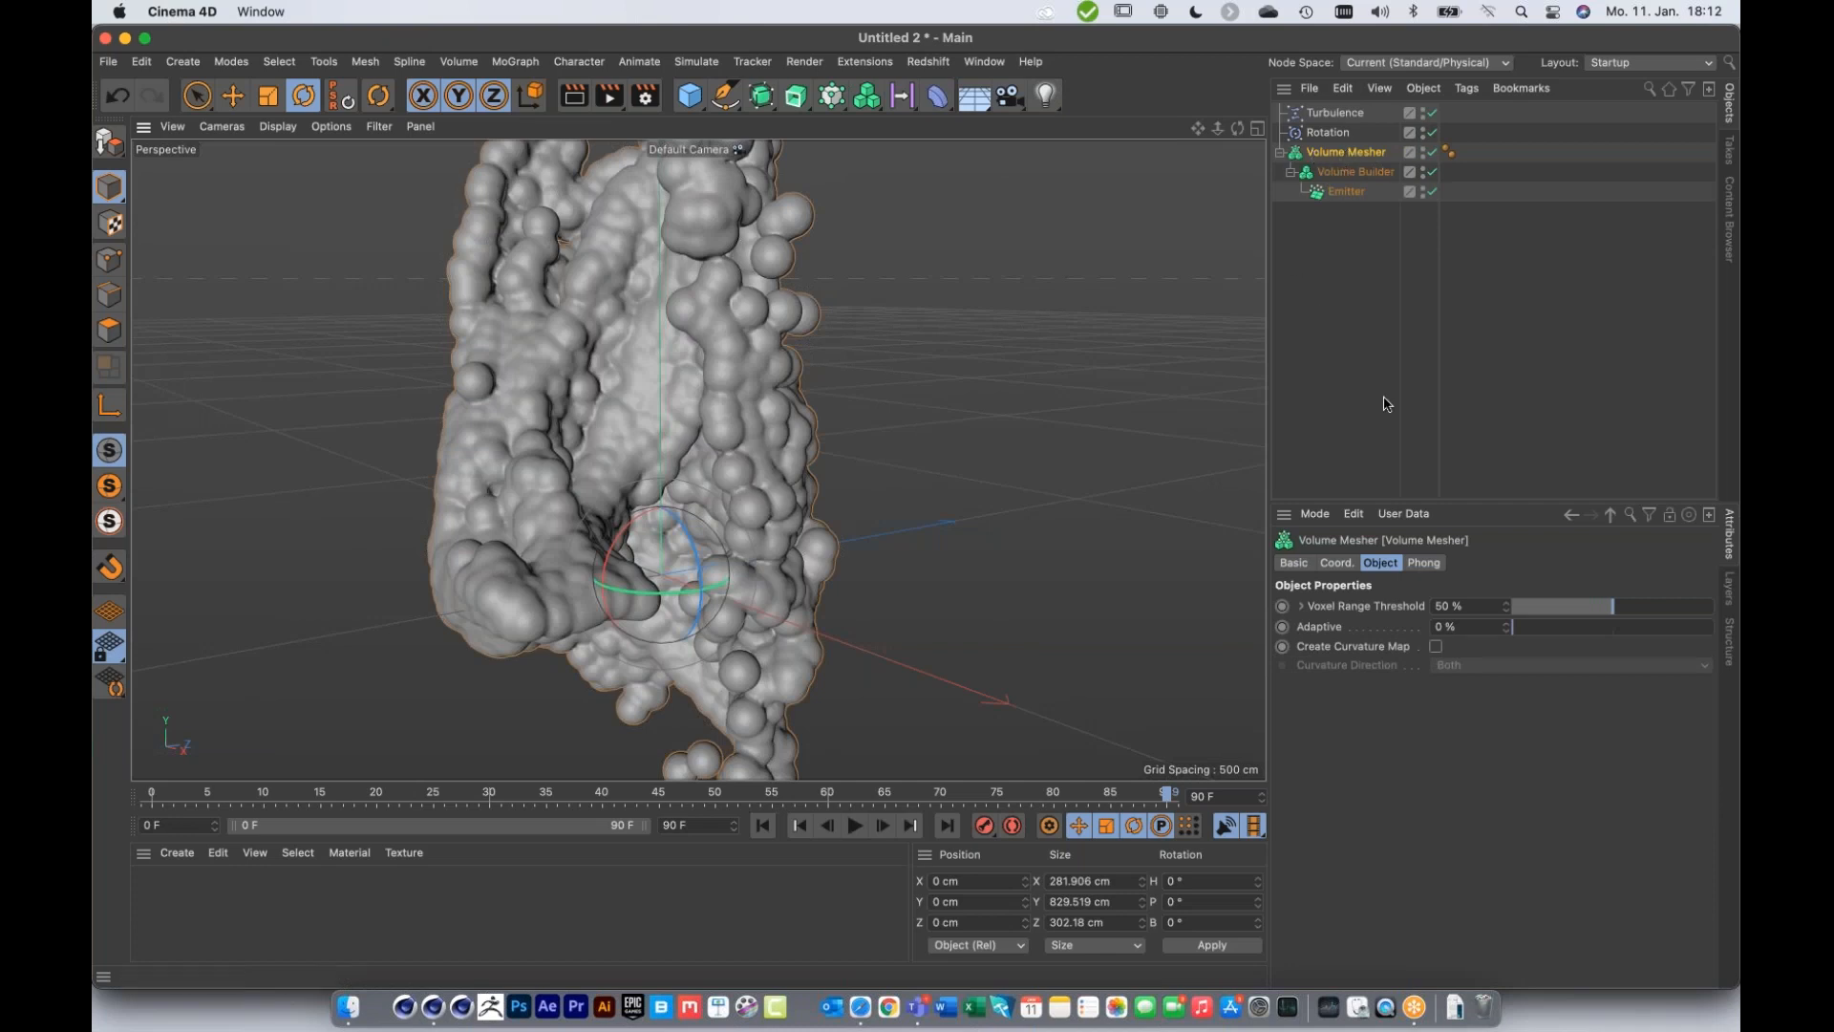
Step: Set the radius of the emitter entry in the Volume Builder to 5 cm
click(1356, 178)
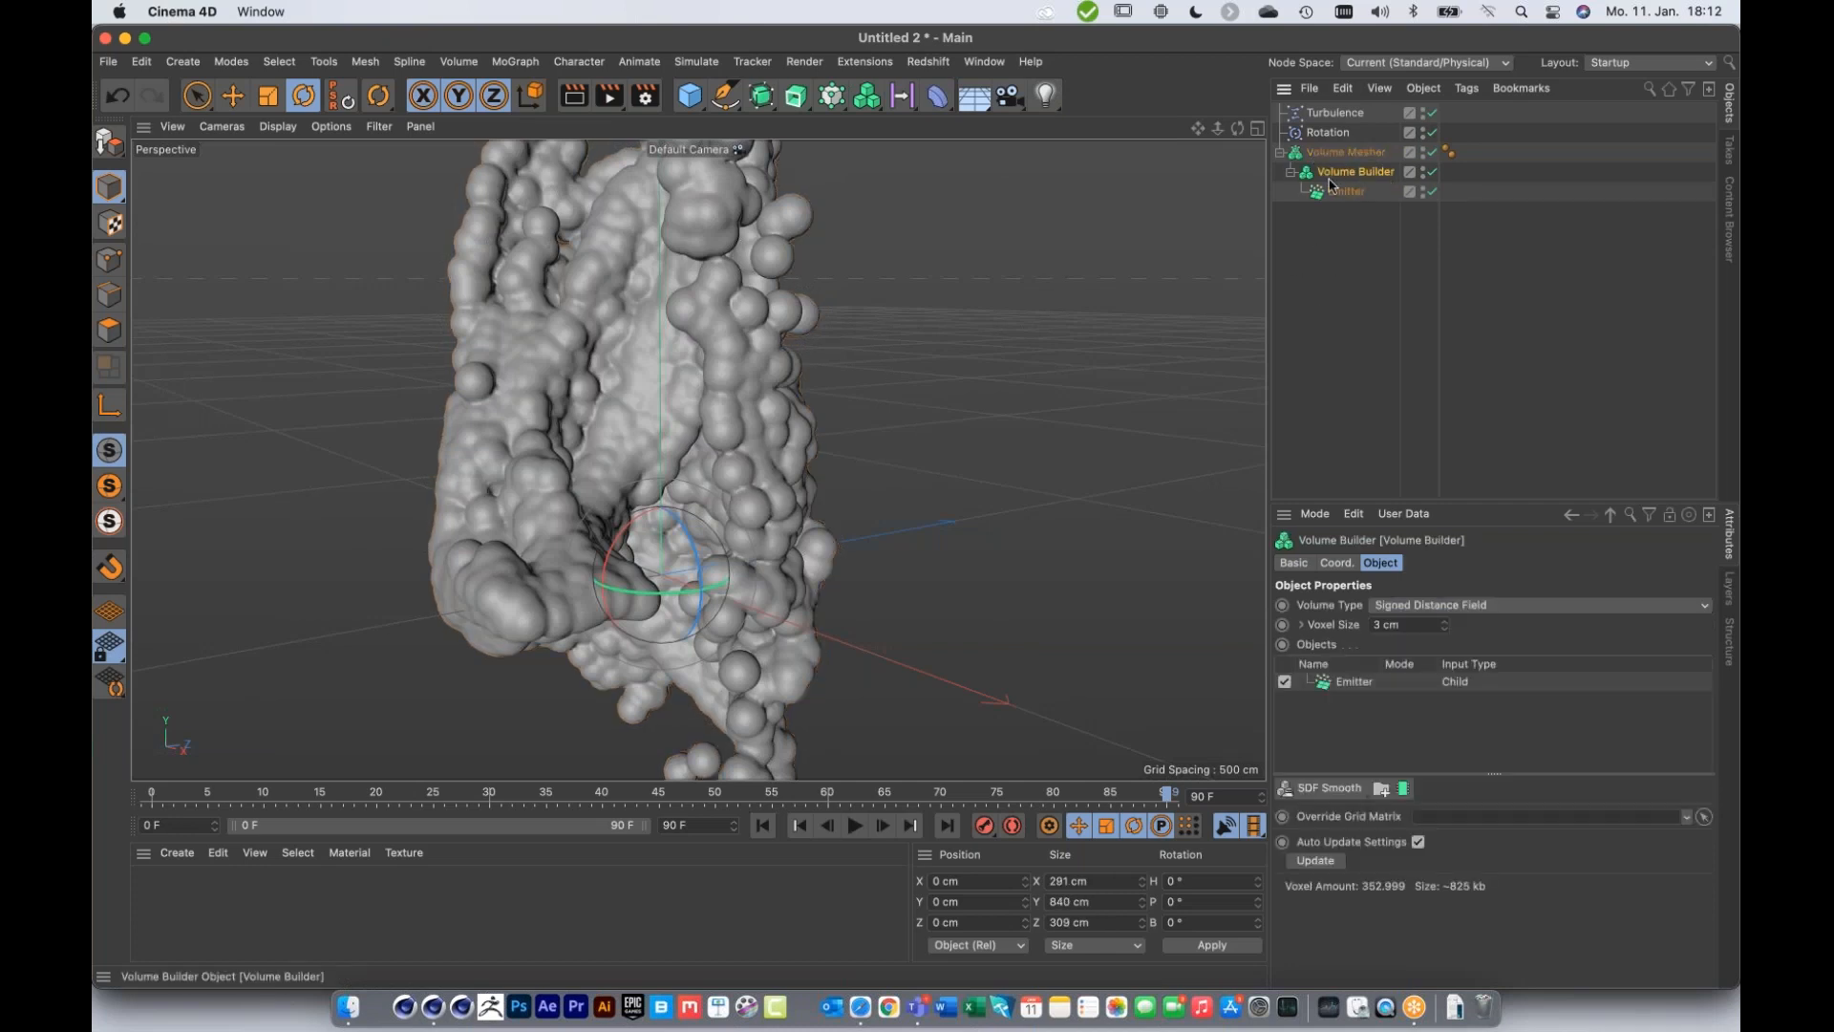
click(1353, 684)
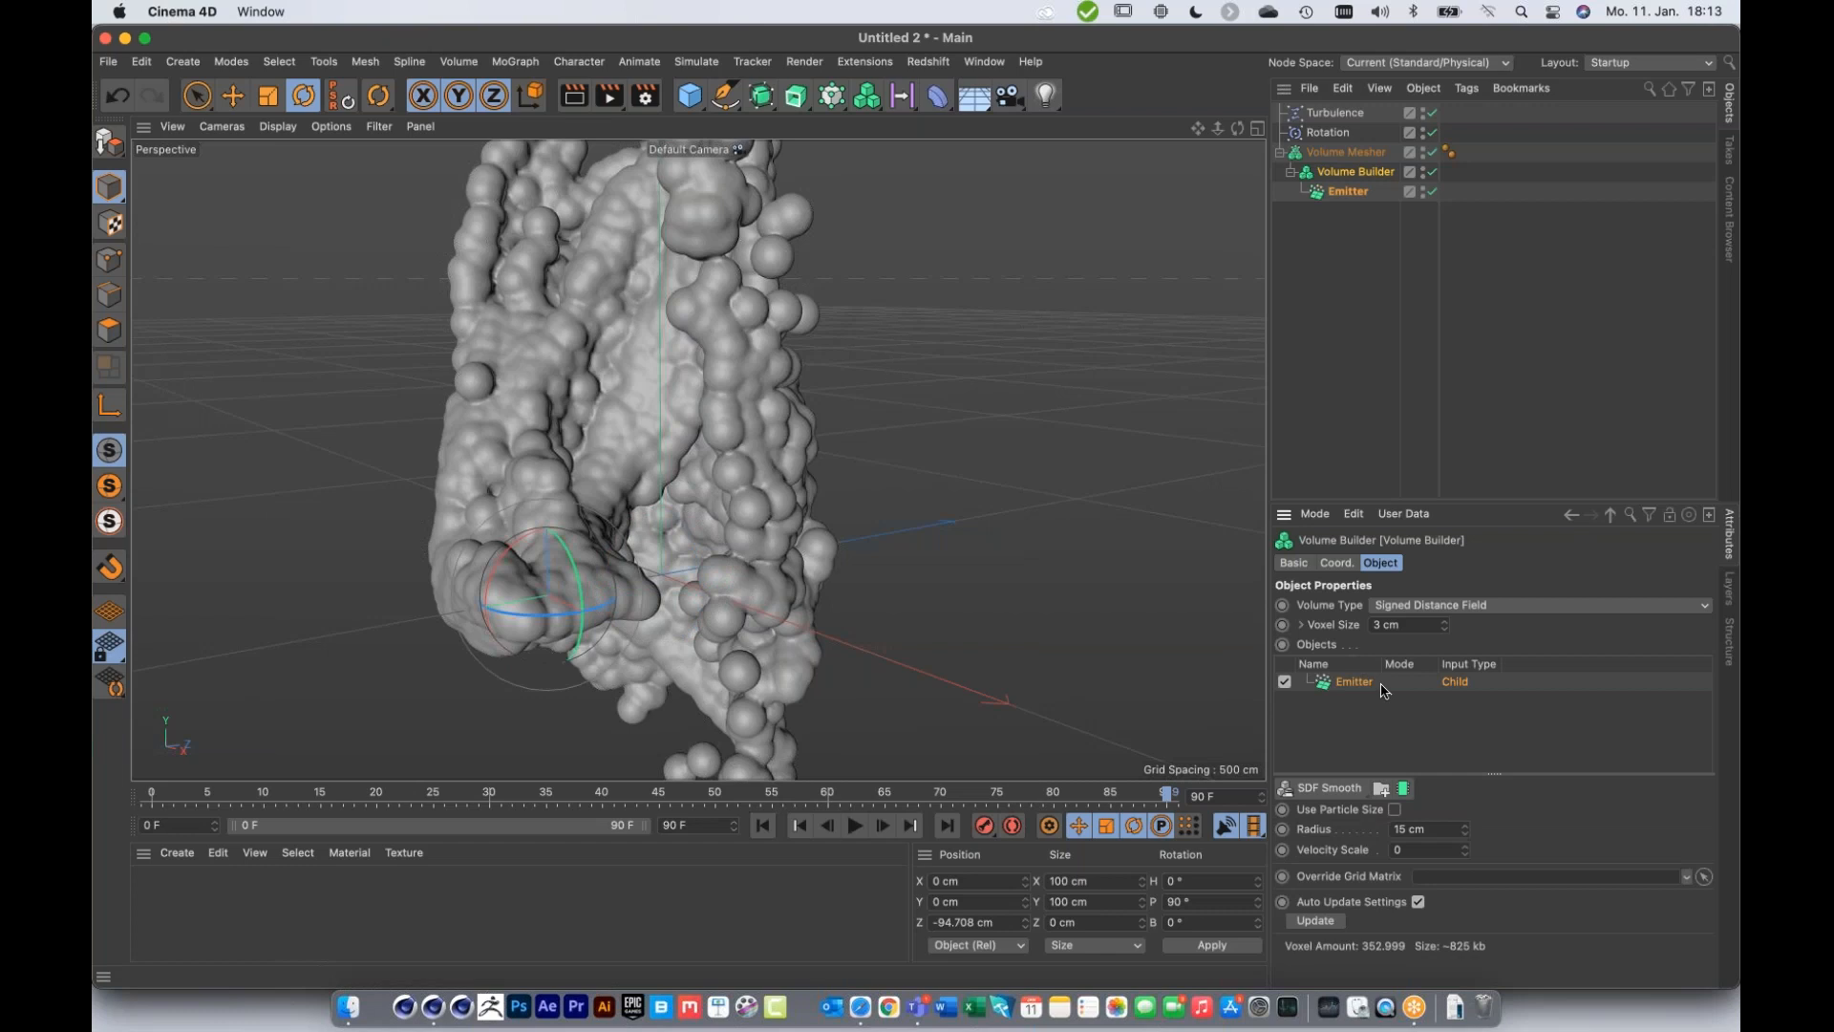
click(1432, 829)
text(5)
key(Return)
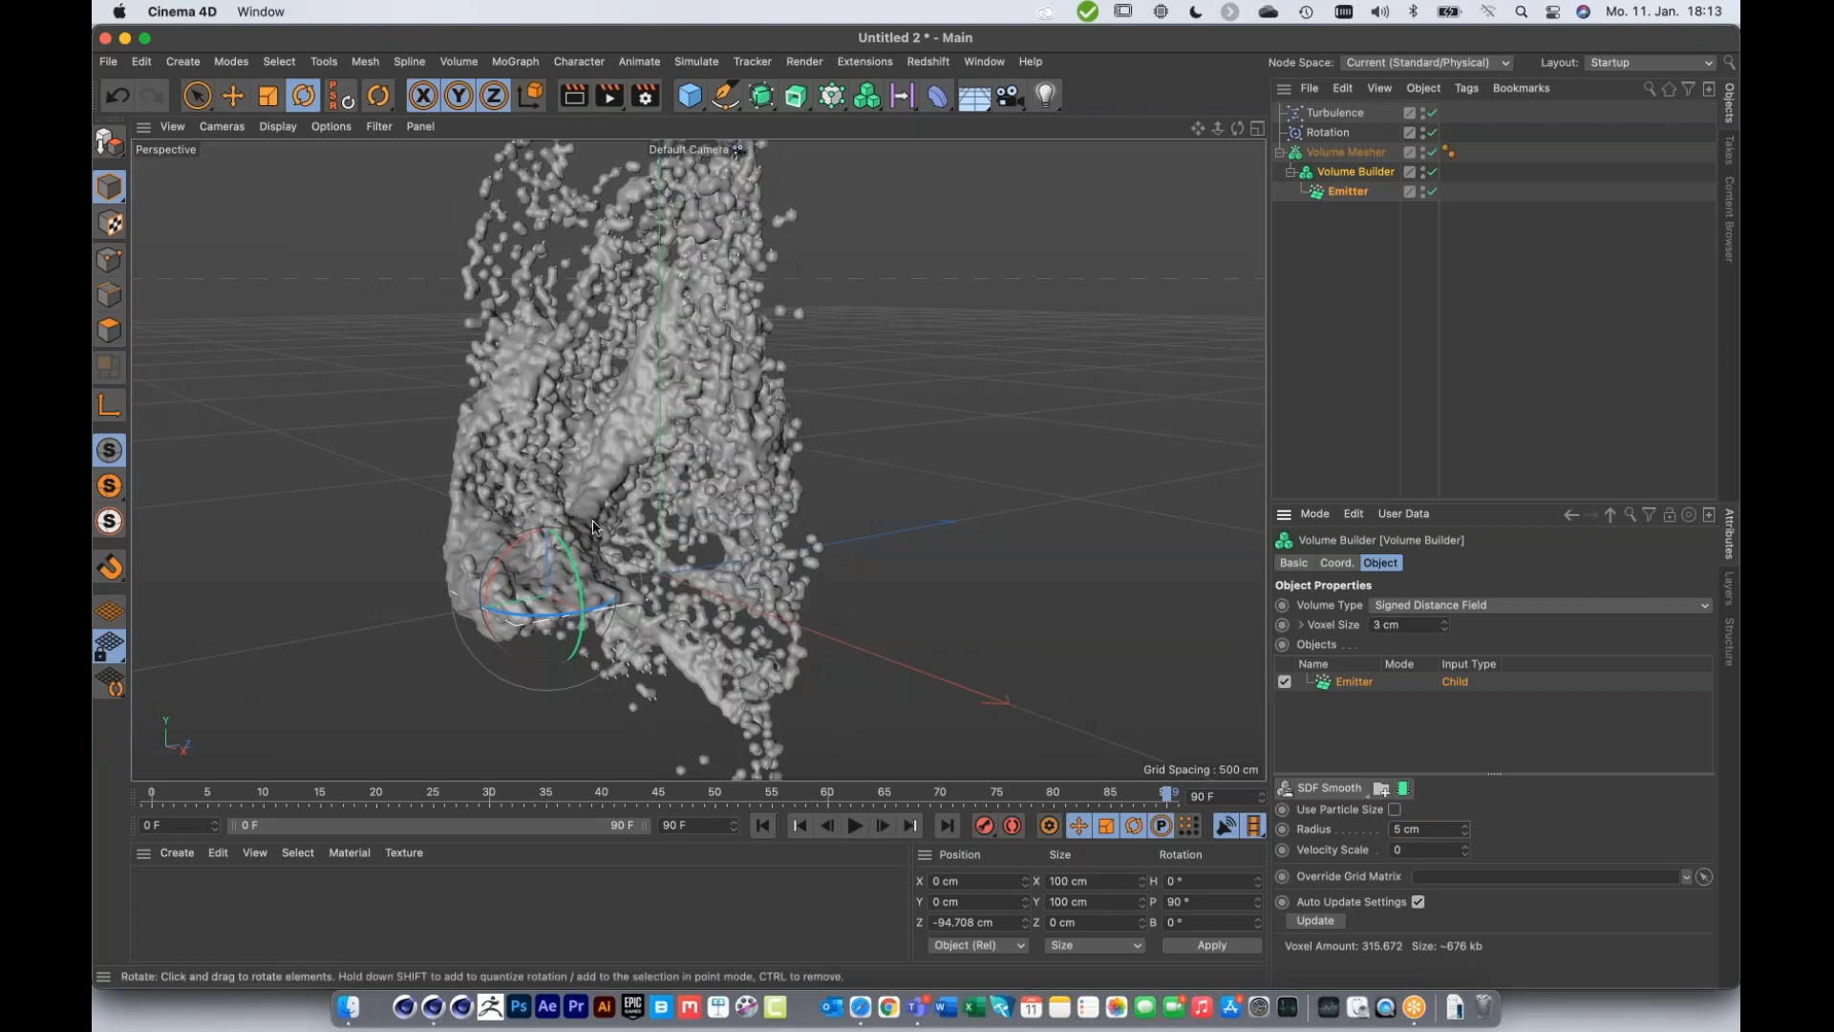
mouse_move(595, 514)
alt+mouse_down()
mouse_move(626, 491)
mouse_move(772, 473)
mouse_move(600, 467)
mouse_move(593, 483)
mouse_move(703, 472)
mouse_move(645, 465)
mouse_move(468, 329)
alt+mouse_up()
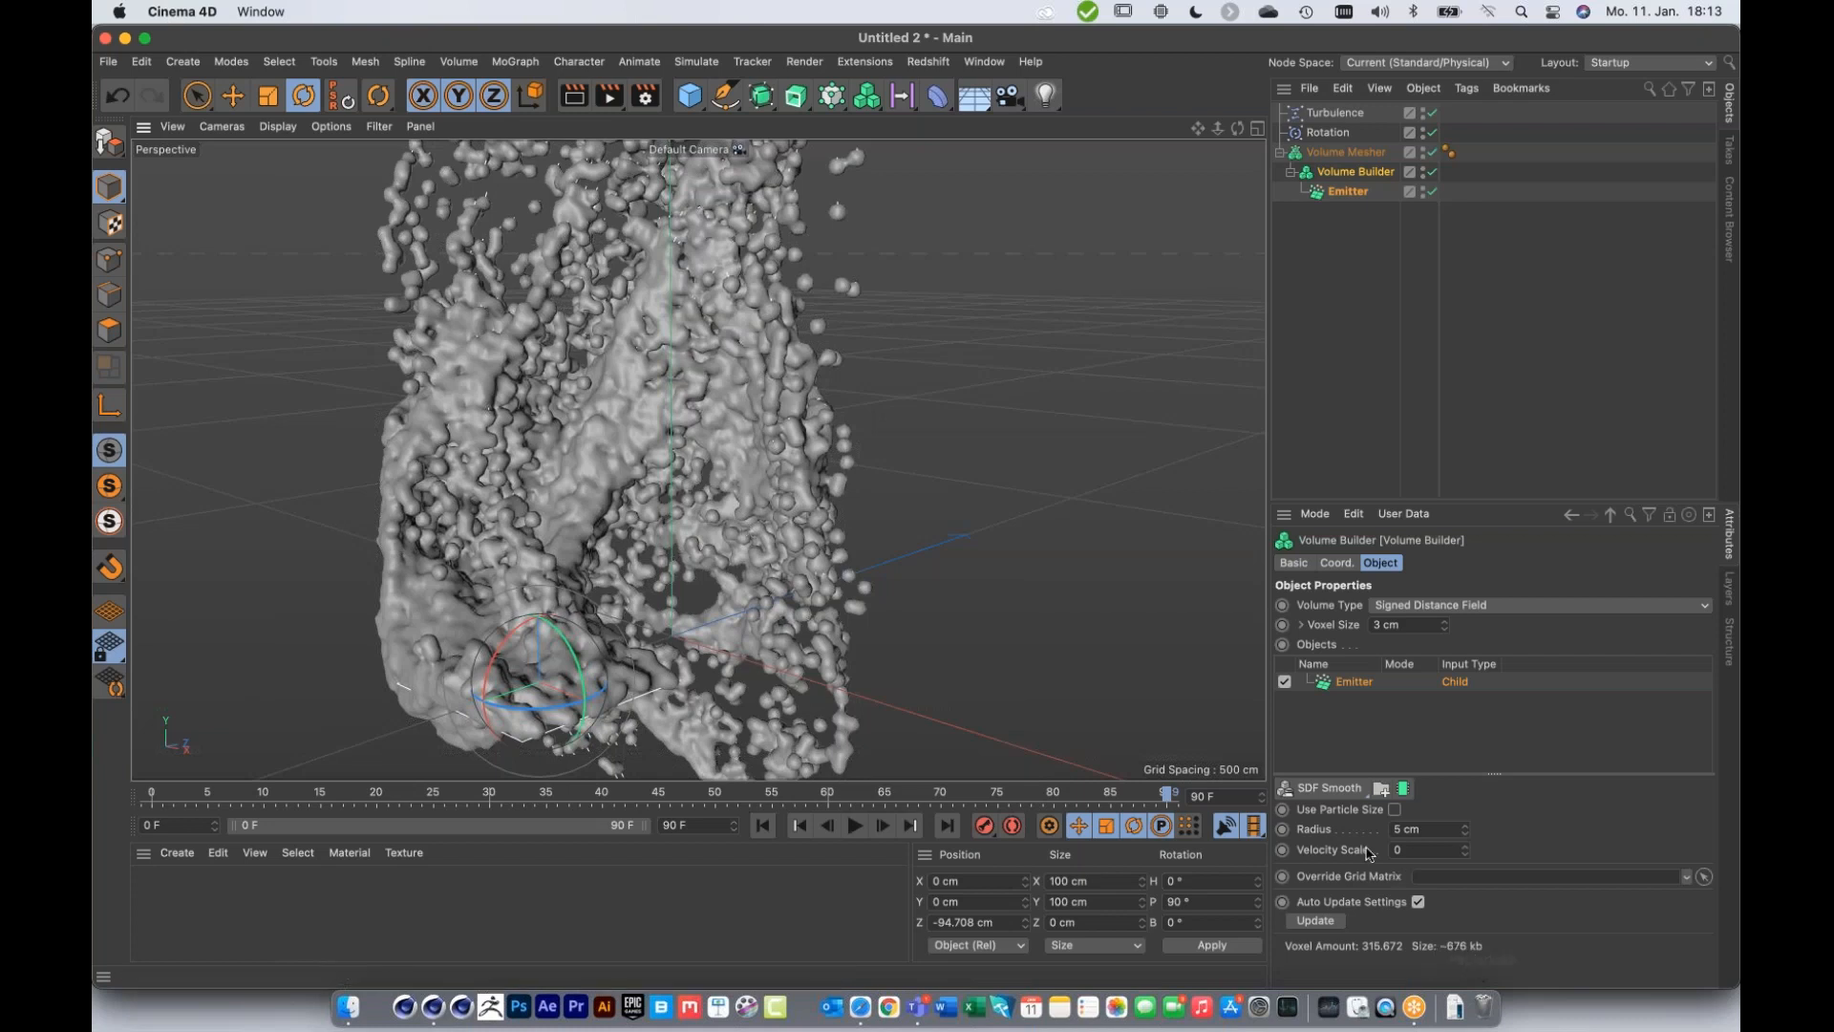
Step: Set the emitter's particle radius in the Volume Builder to 8 cm
click(1333, 795)
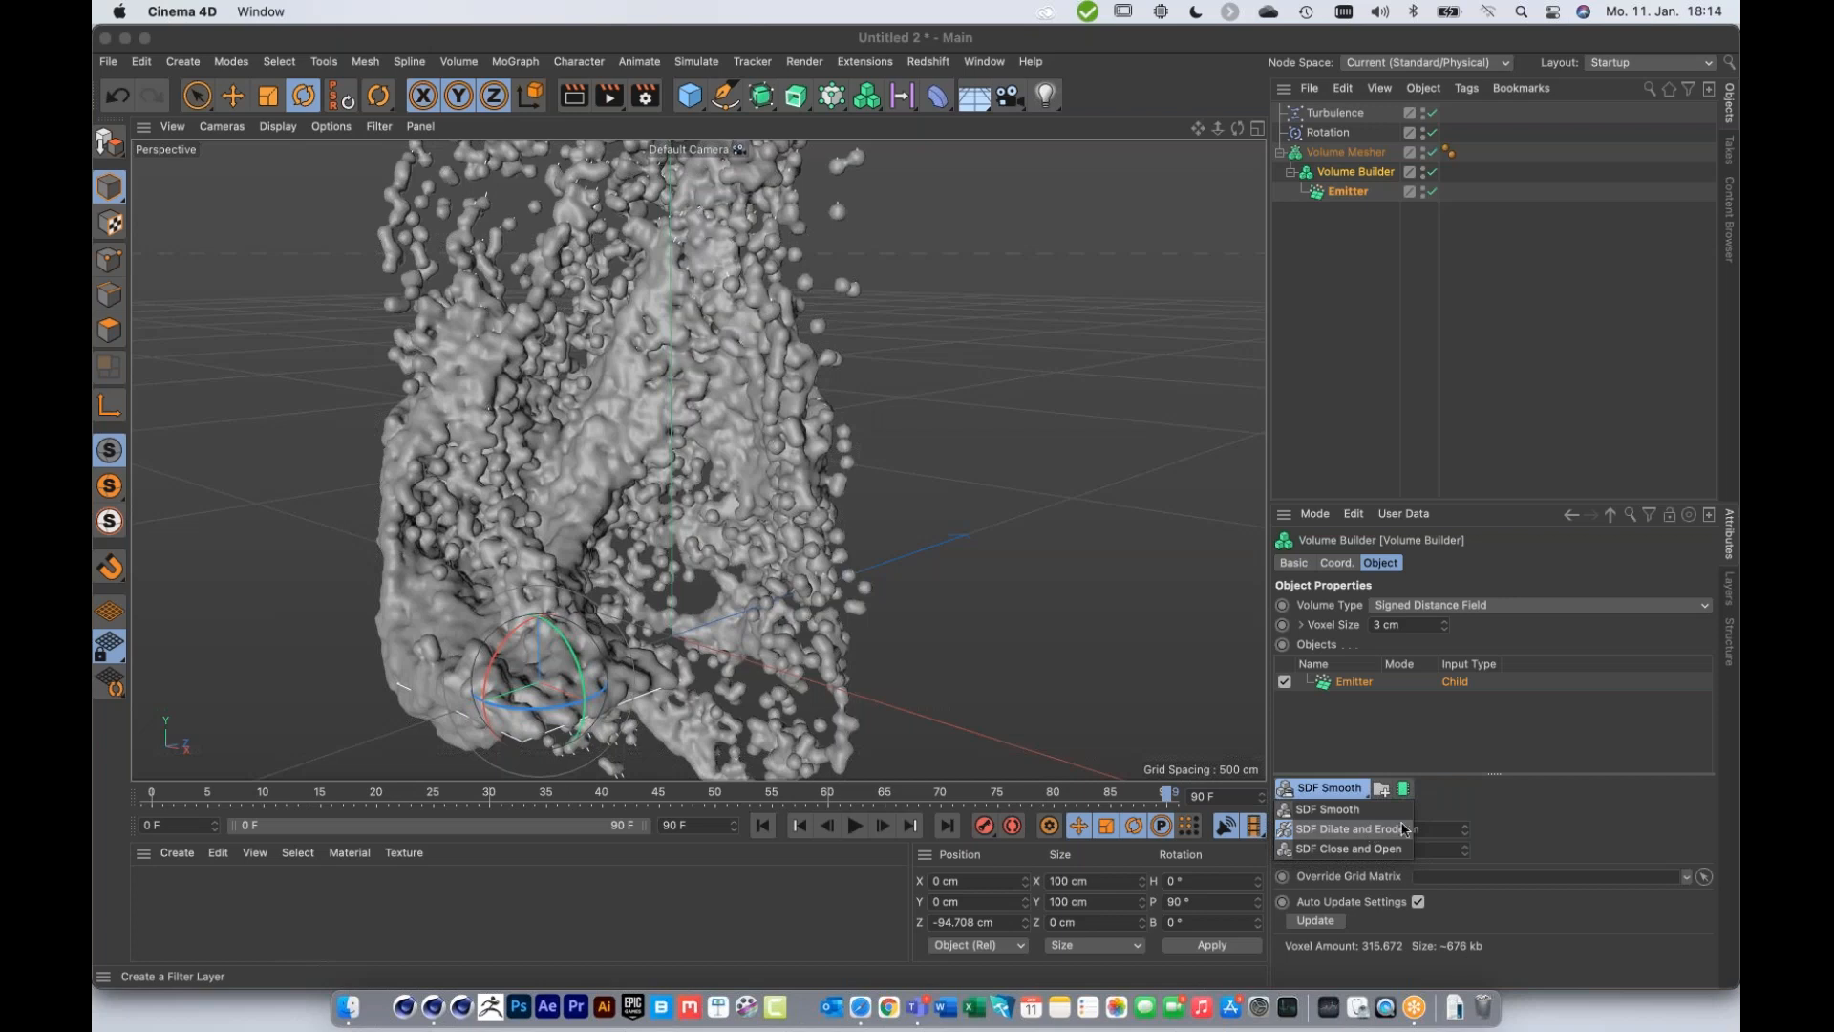
click(1473, 807)
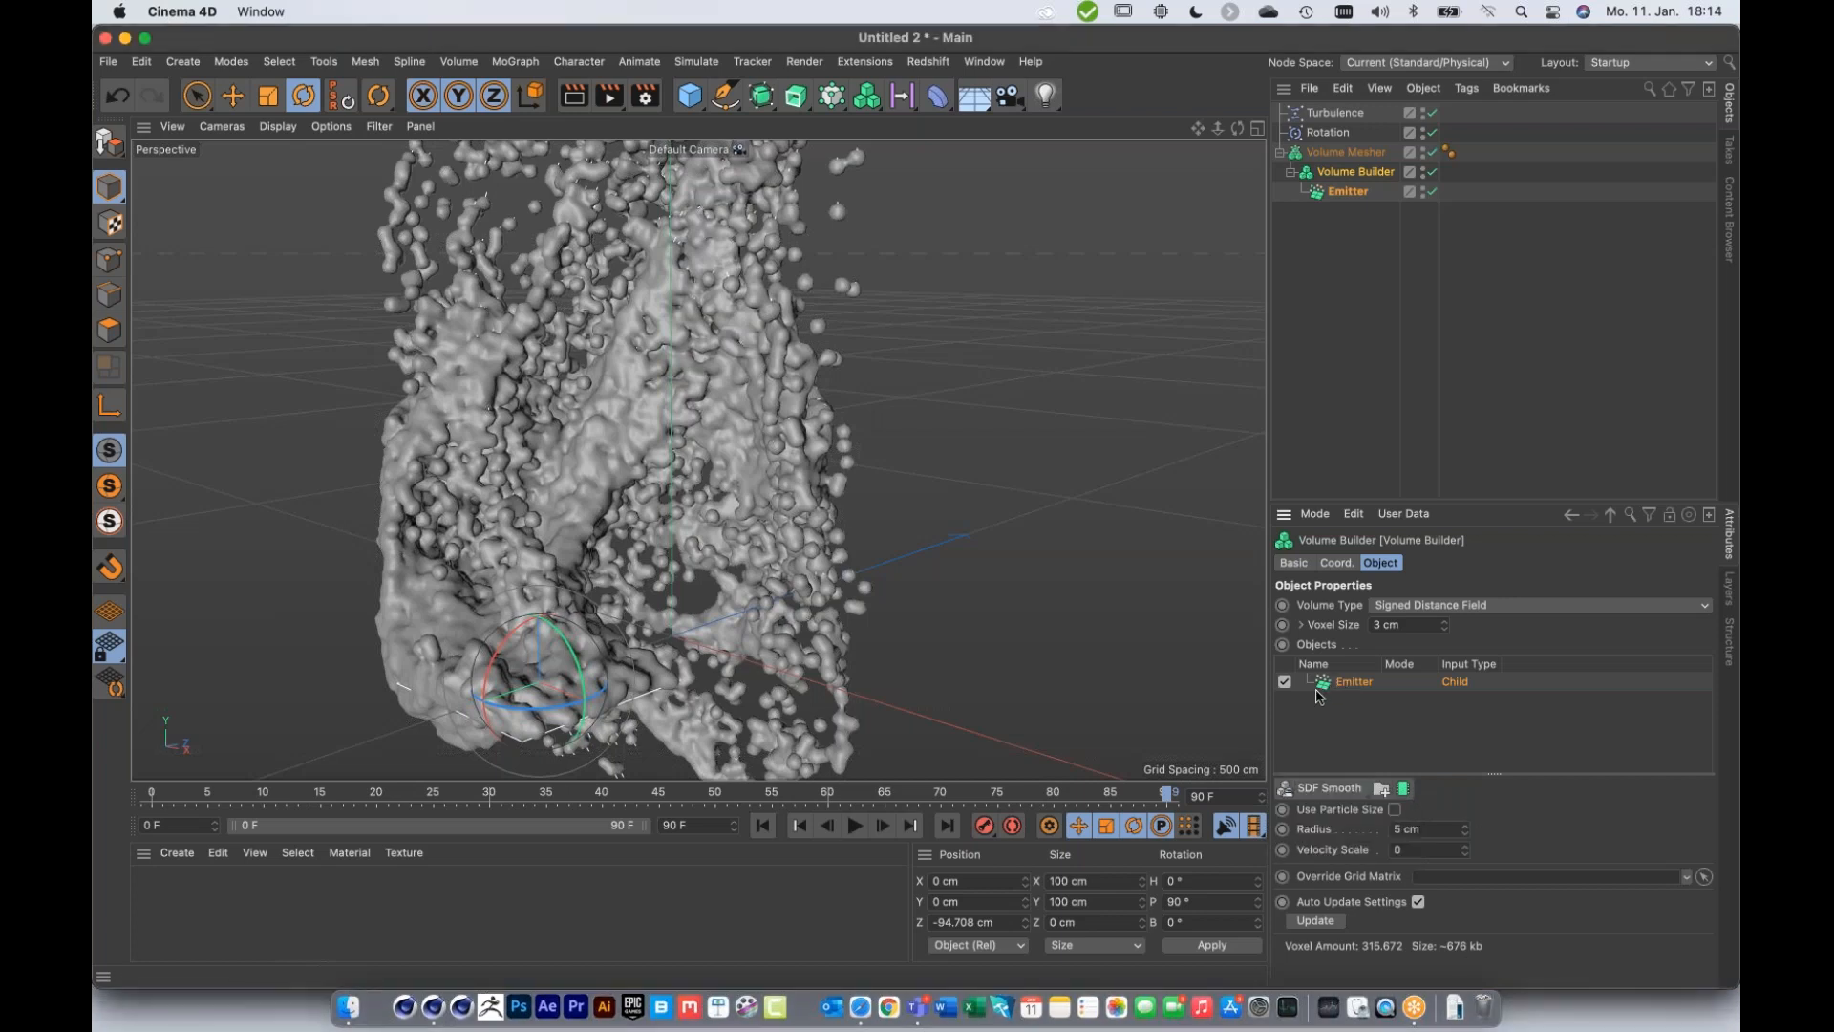
click(1429, 827)
drag(1434, 829, 1338, 824)
text(1)
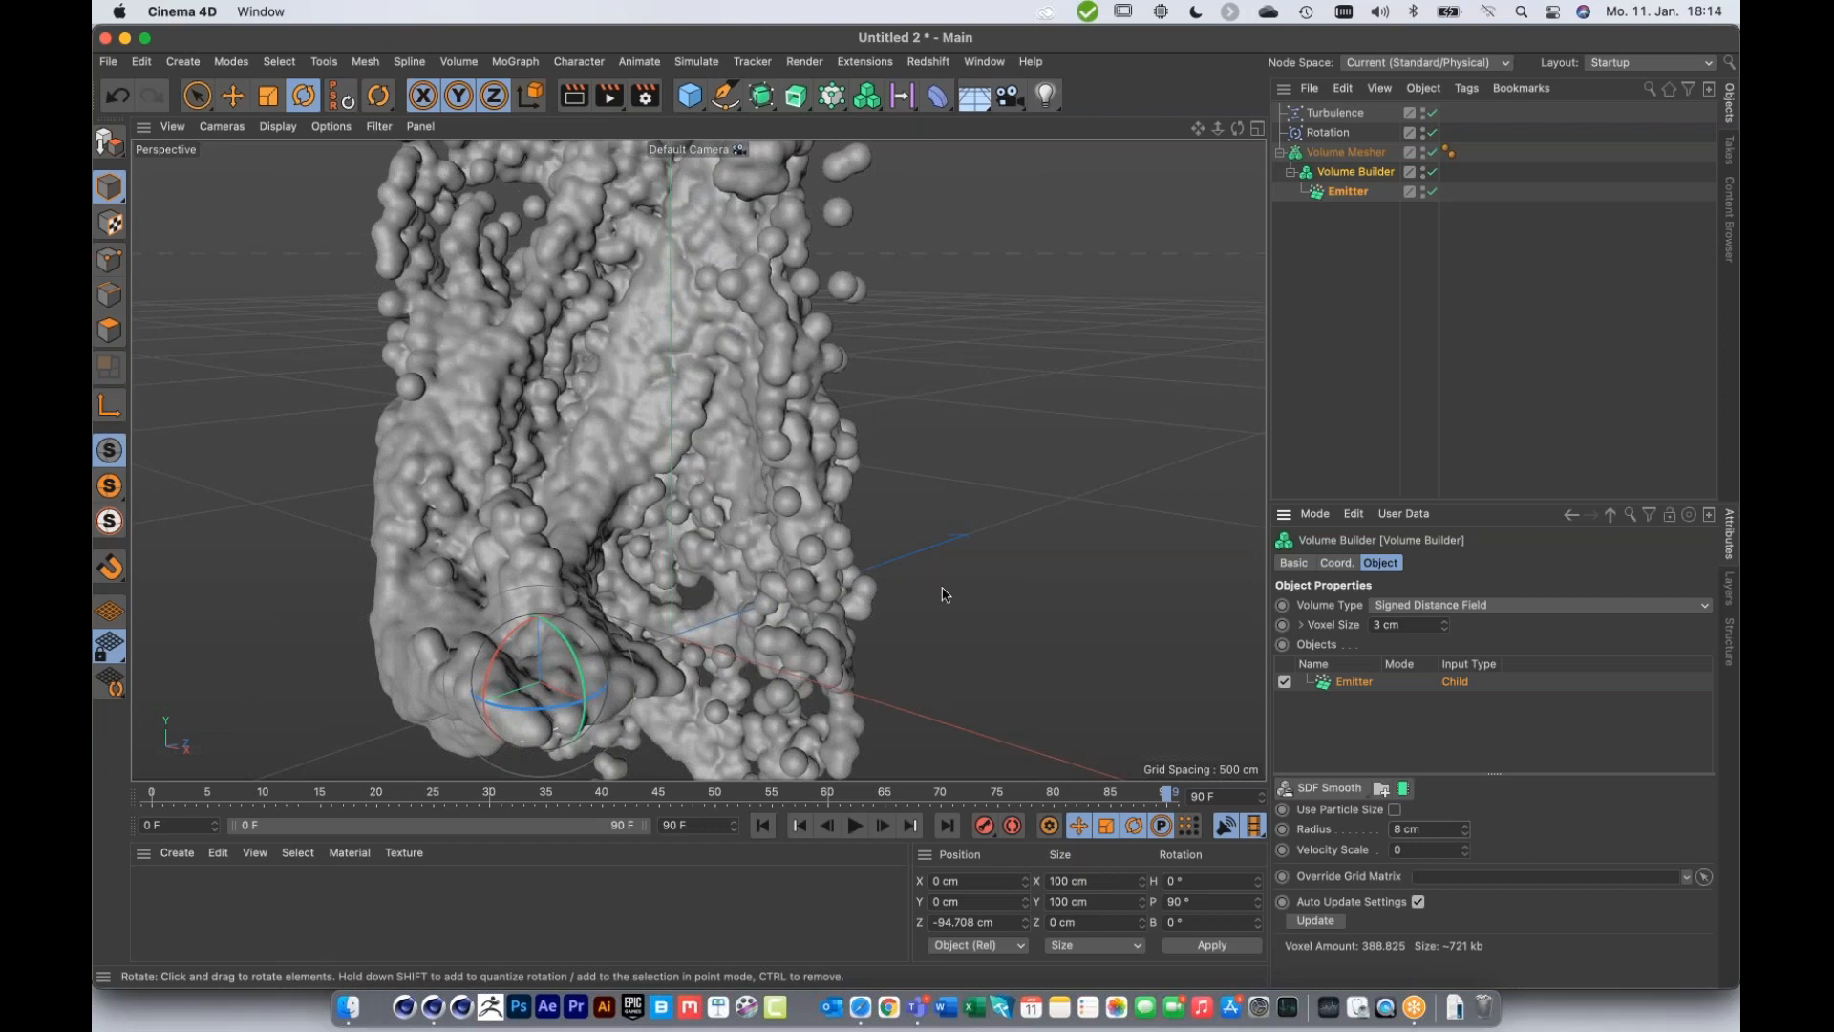
Step: Add an SDF Smooth filter to the Volume Builder and set its voxel distance to 1
click(1321, 791)
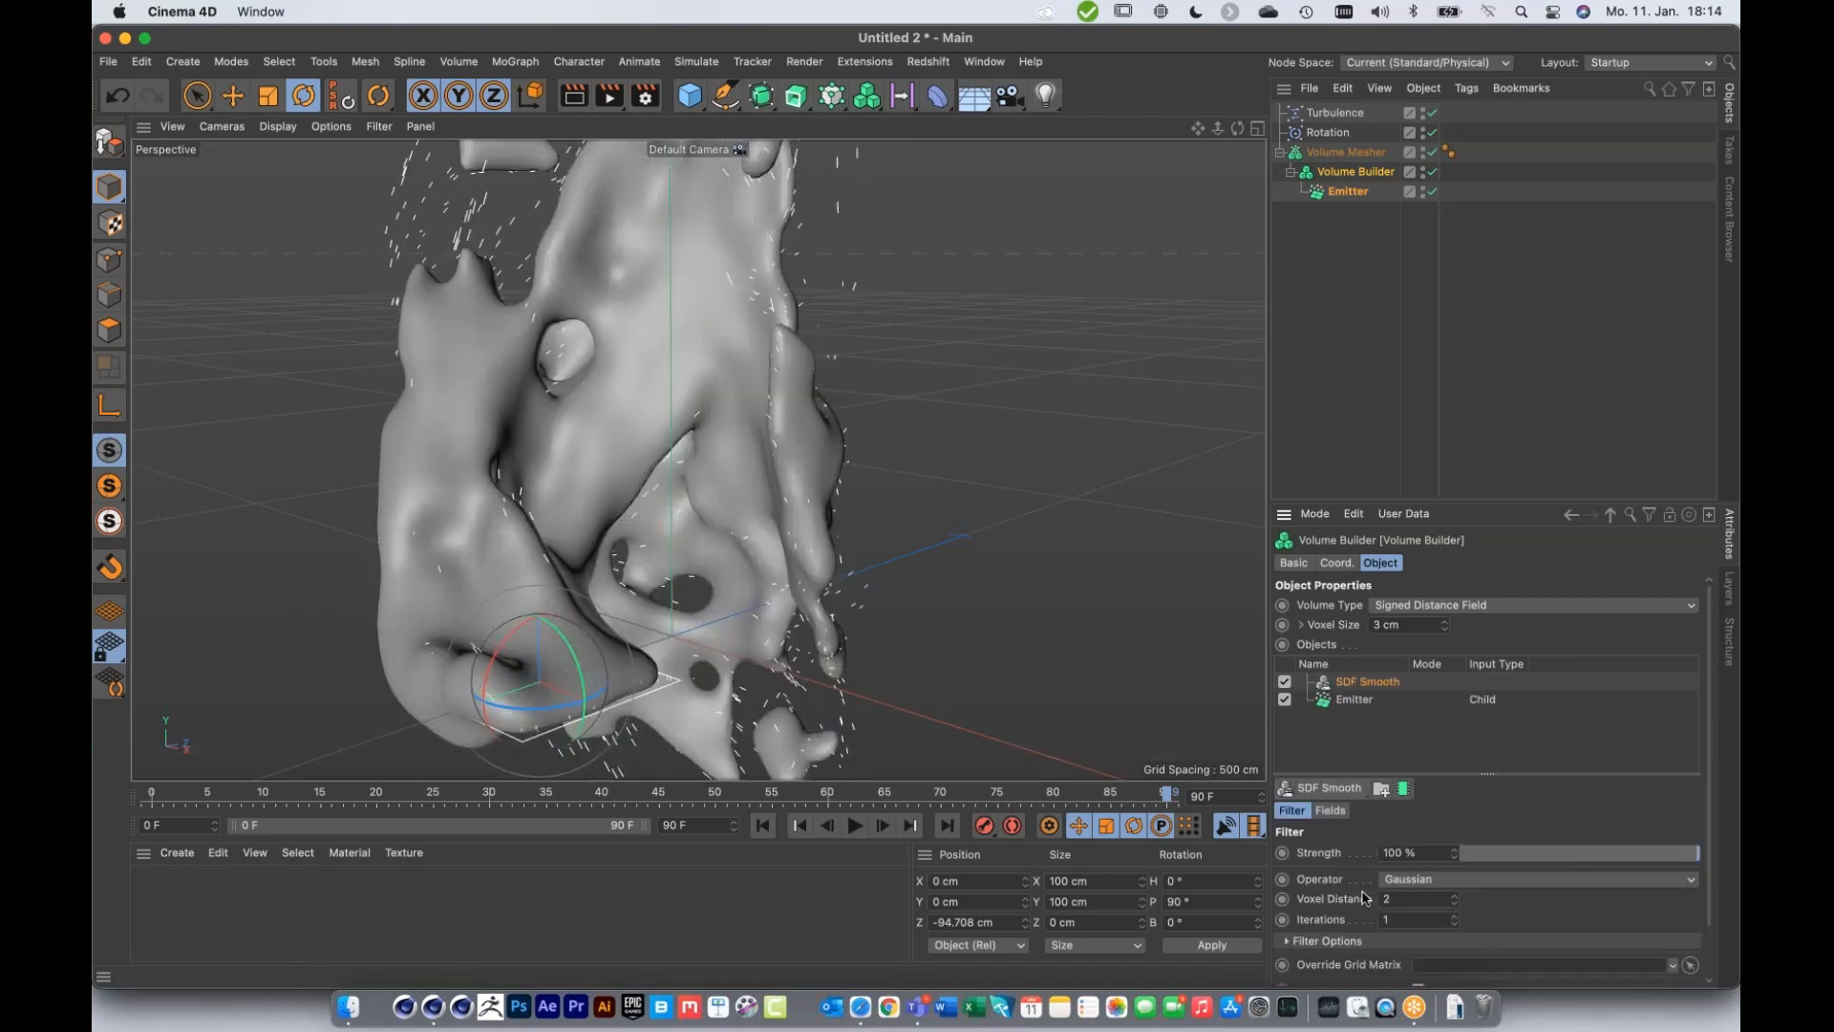
click(1455, 903)
alt+drag(656, 482, 531, 445)
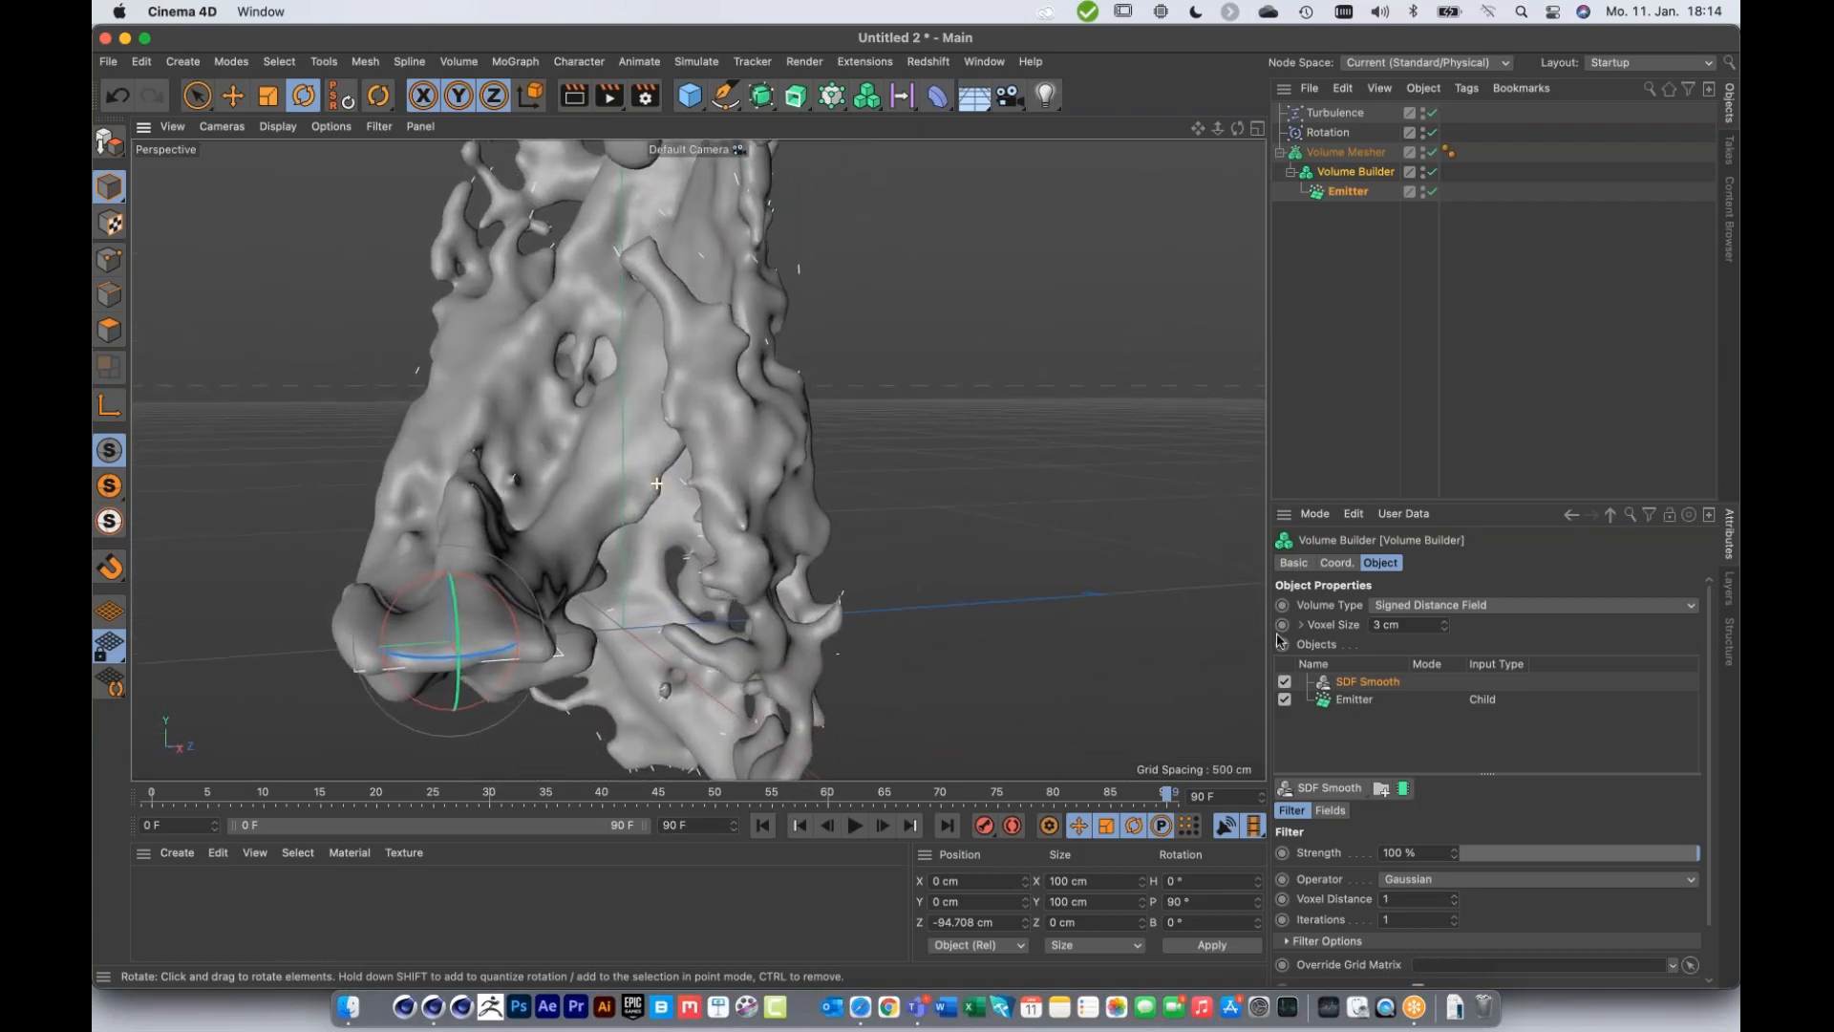
Step: Add an SDF Dilate and Erode filter above the smoothing filter with an offset of -3 cm
click(1330, 787)
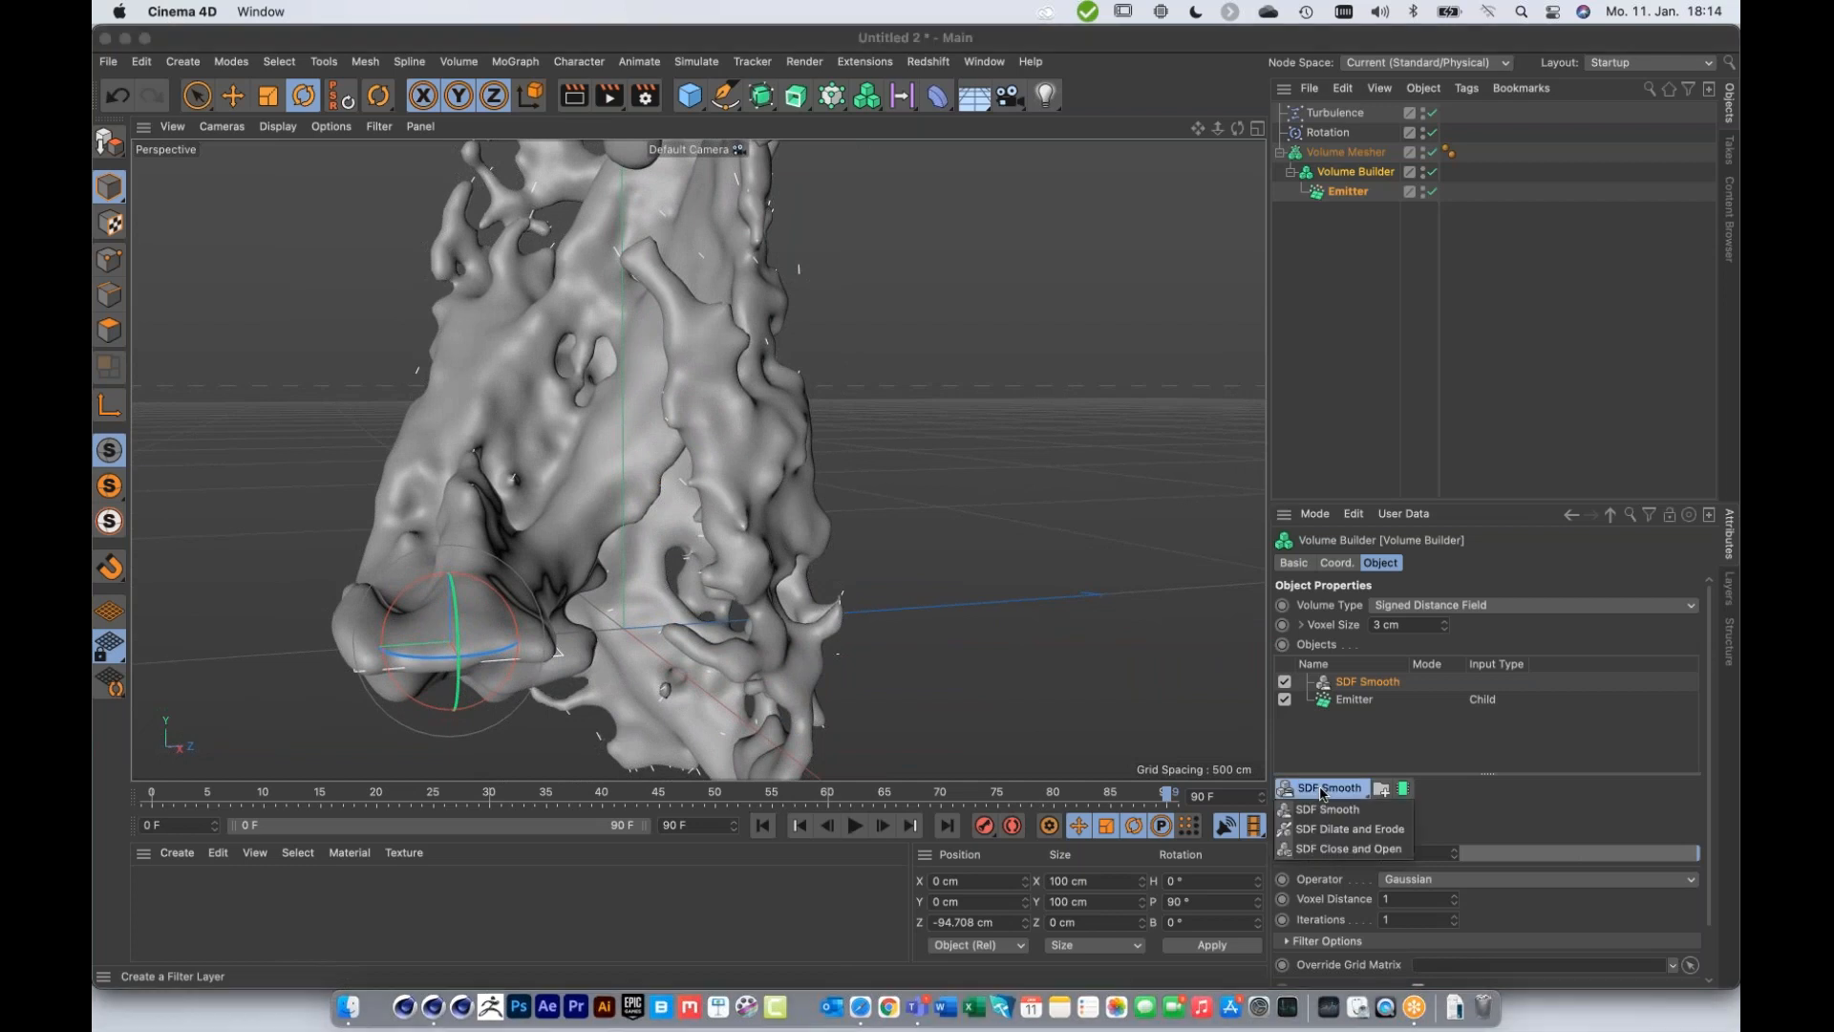
click(1360, 827)
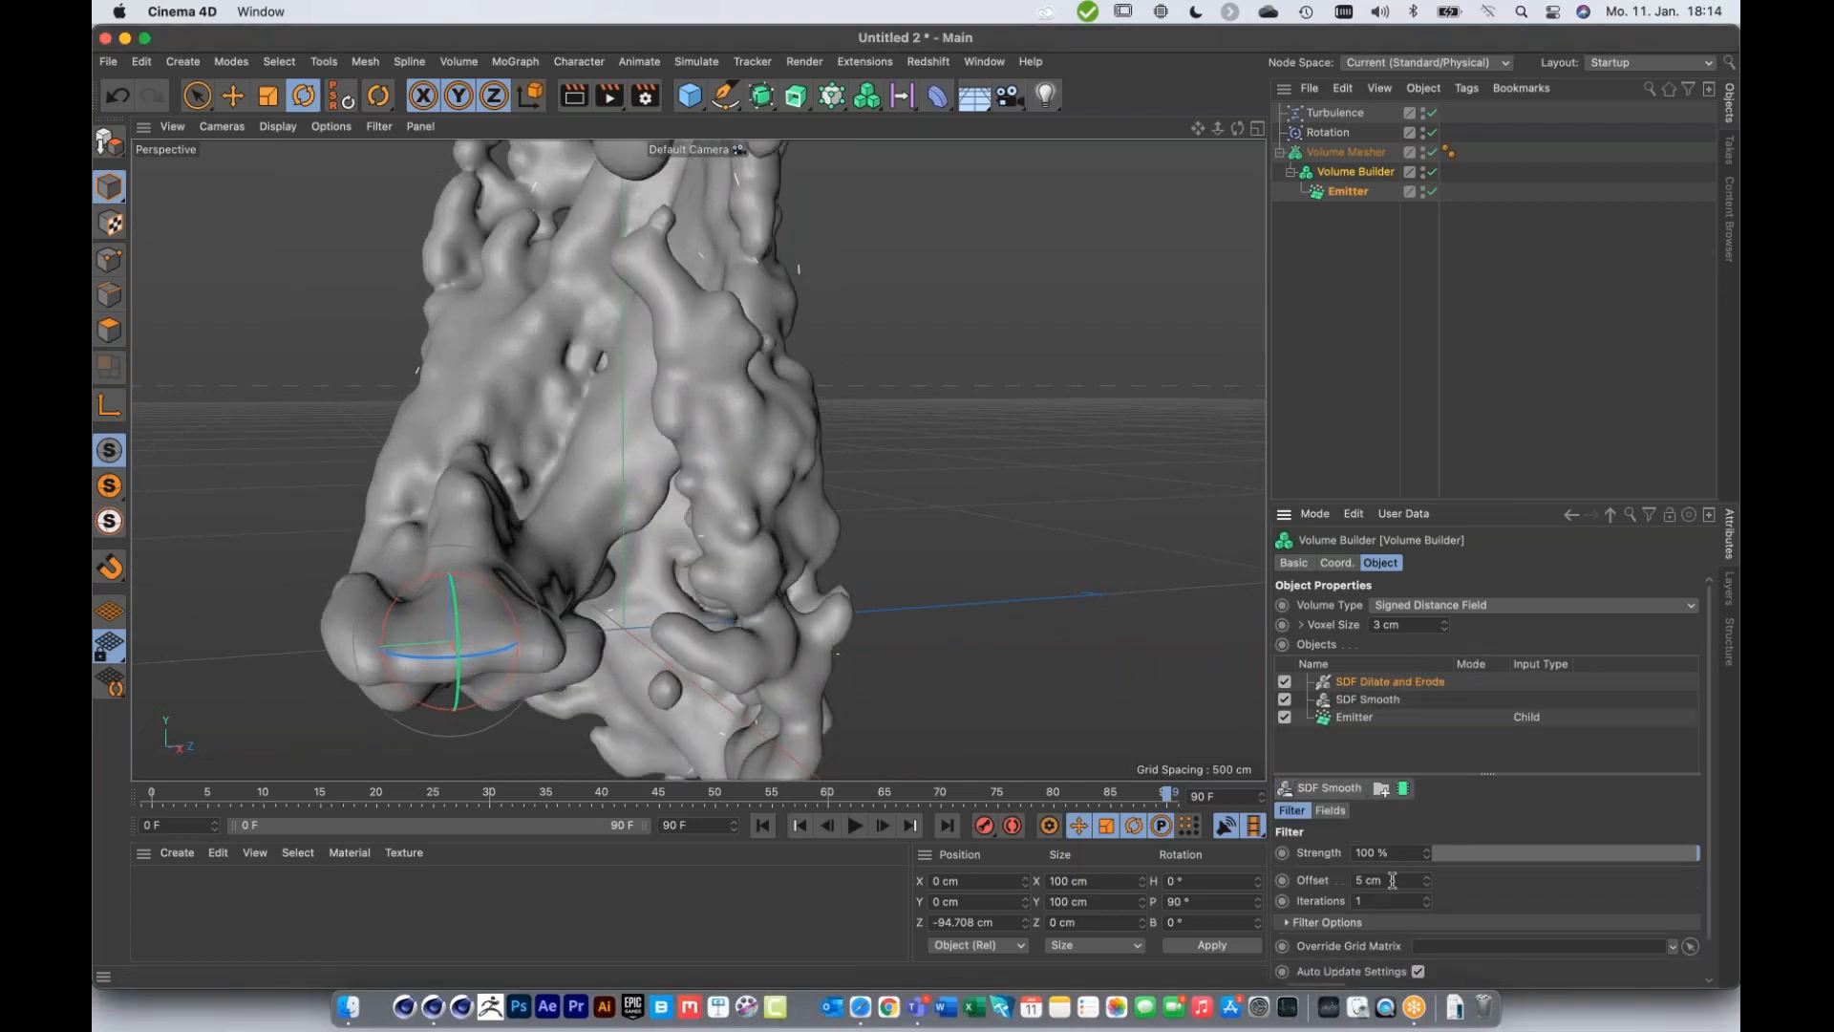
click(1357, 880)
key(BackSpace)
text(-3)
key(Return)
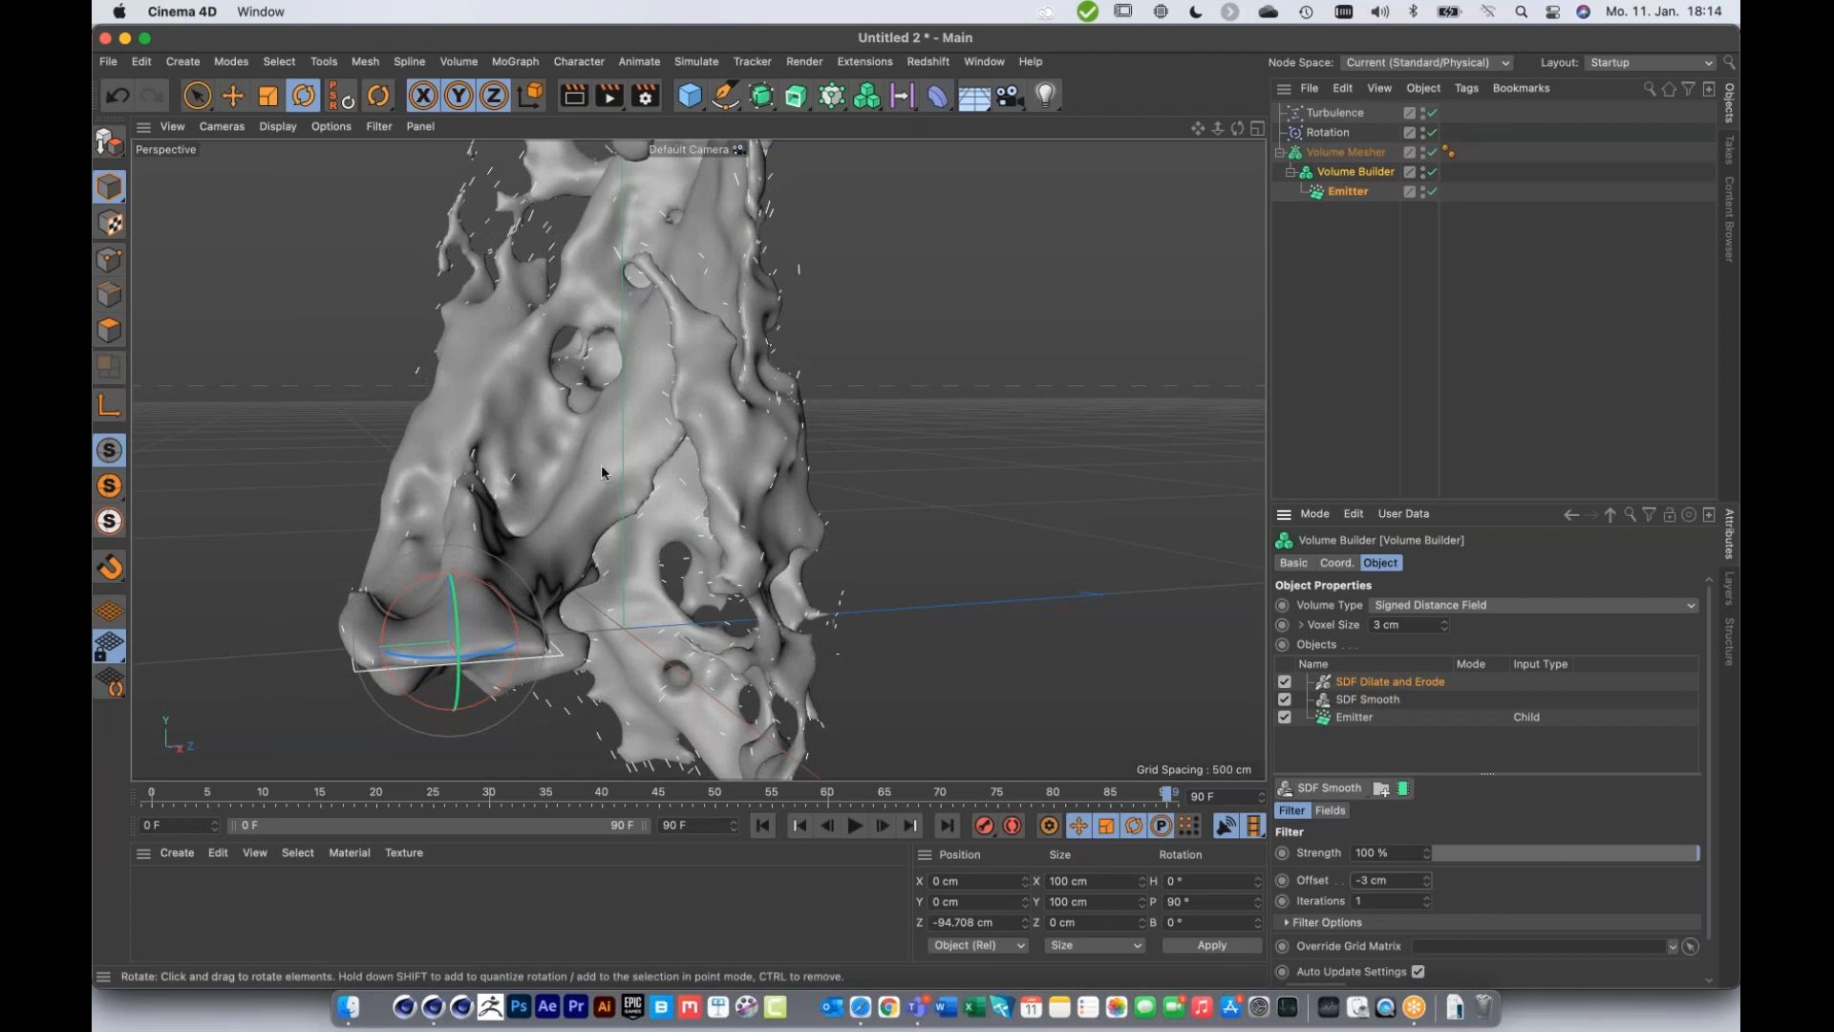
mouse_move(565, 489)
alt+mouse_down()
mouse_move(703, 471)
mouse_move(799, 483)
mouse_move(807, 516)
mouse_move(568, 487)
alt+mouse_up()
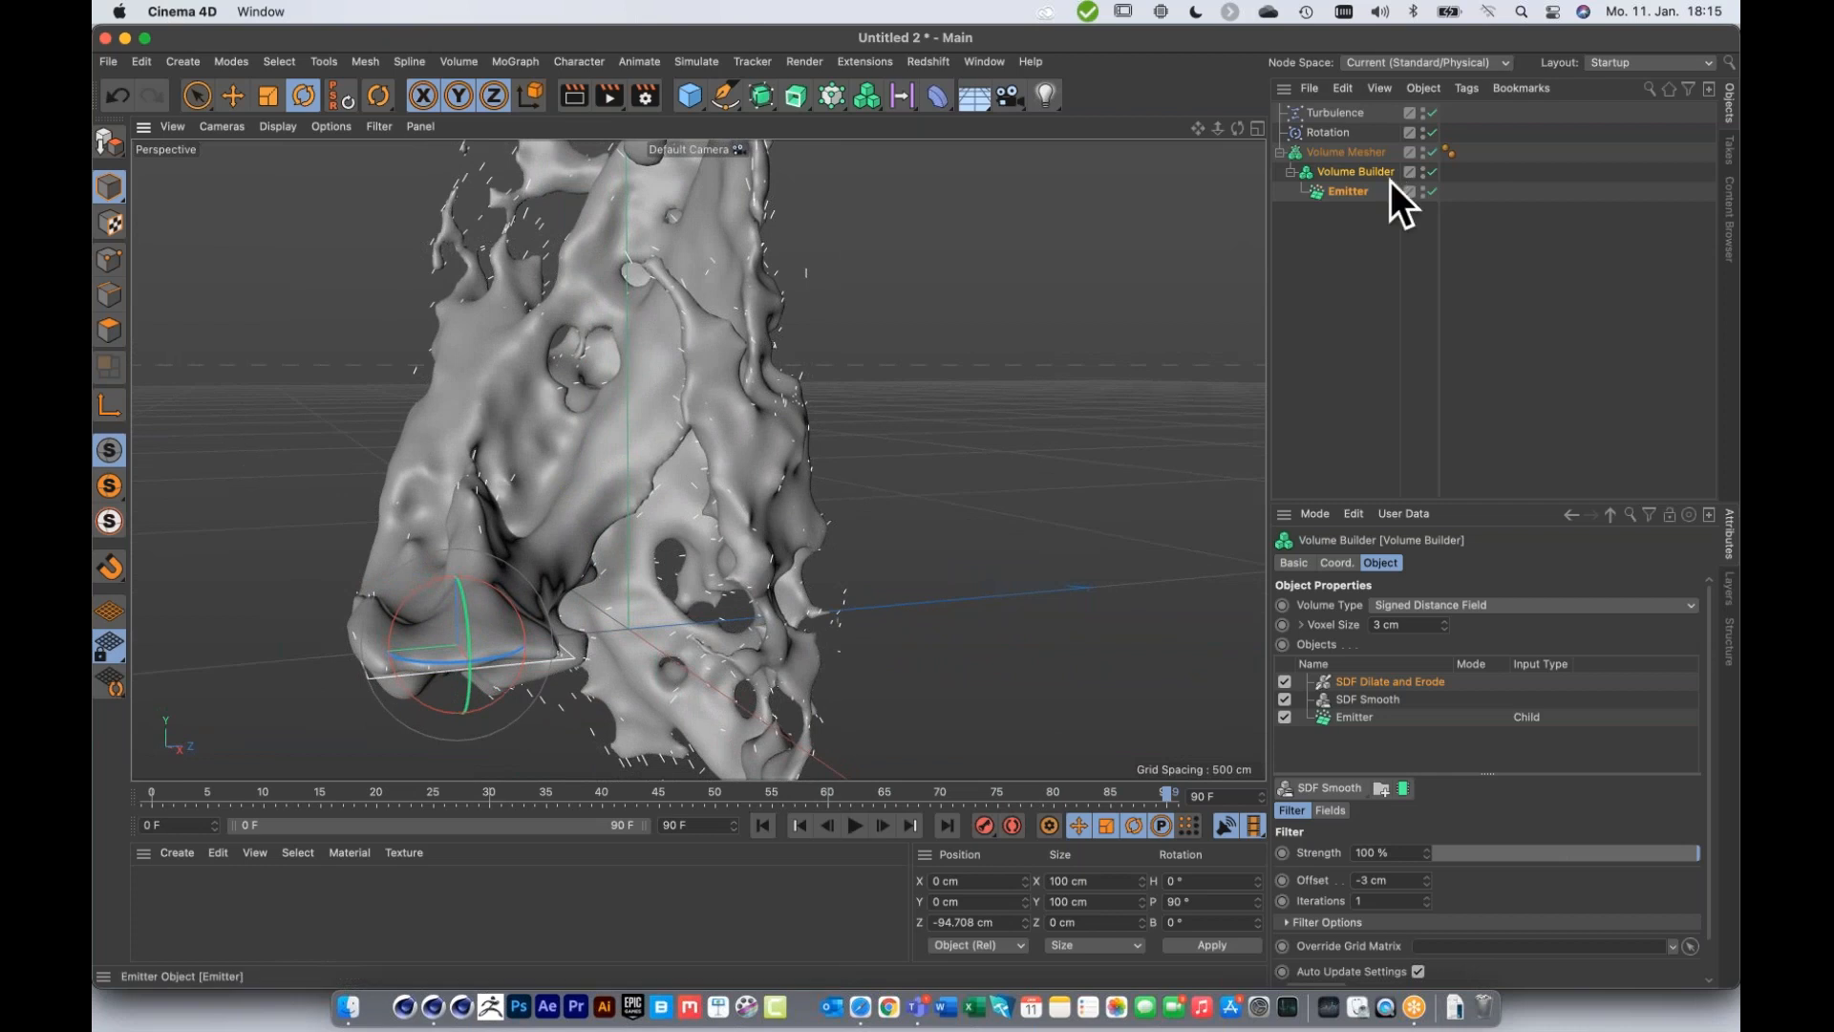
Step: Hide the emitter in the viewport and play the animation from the start, stopping at frame 79
double_click(1423, 190)
click(1396, 277)
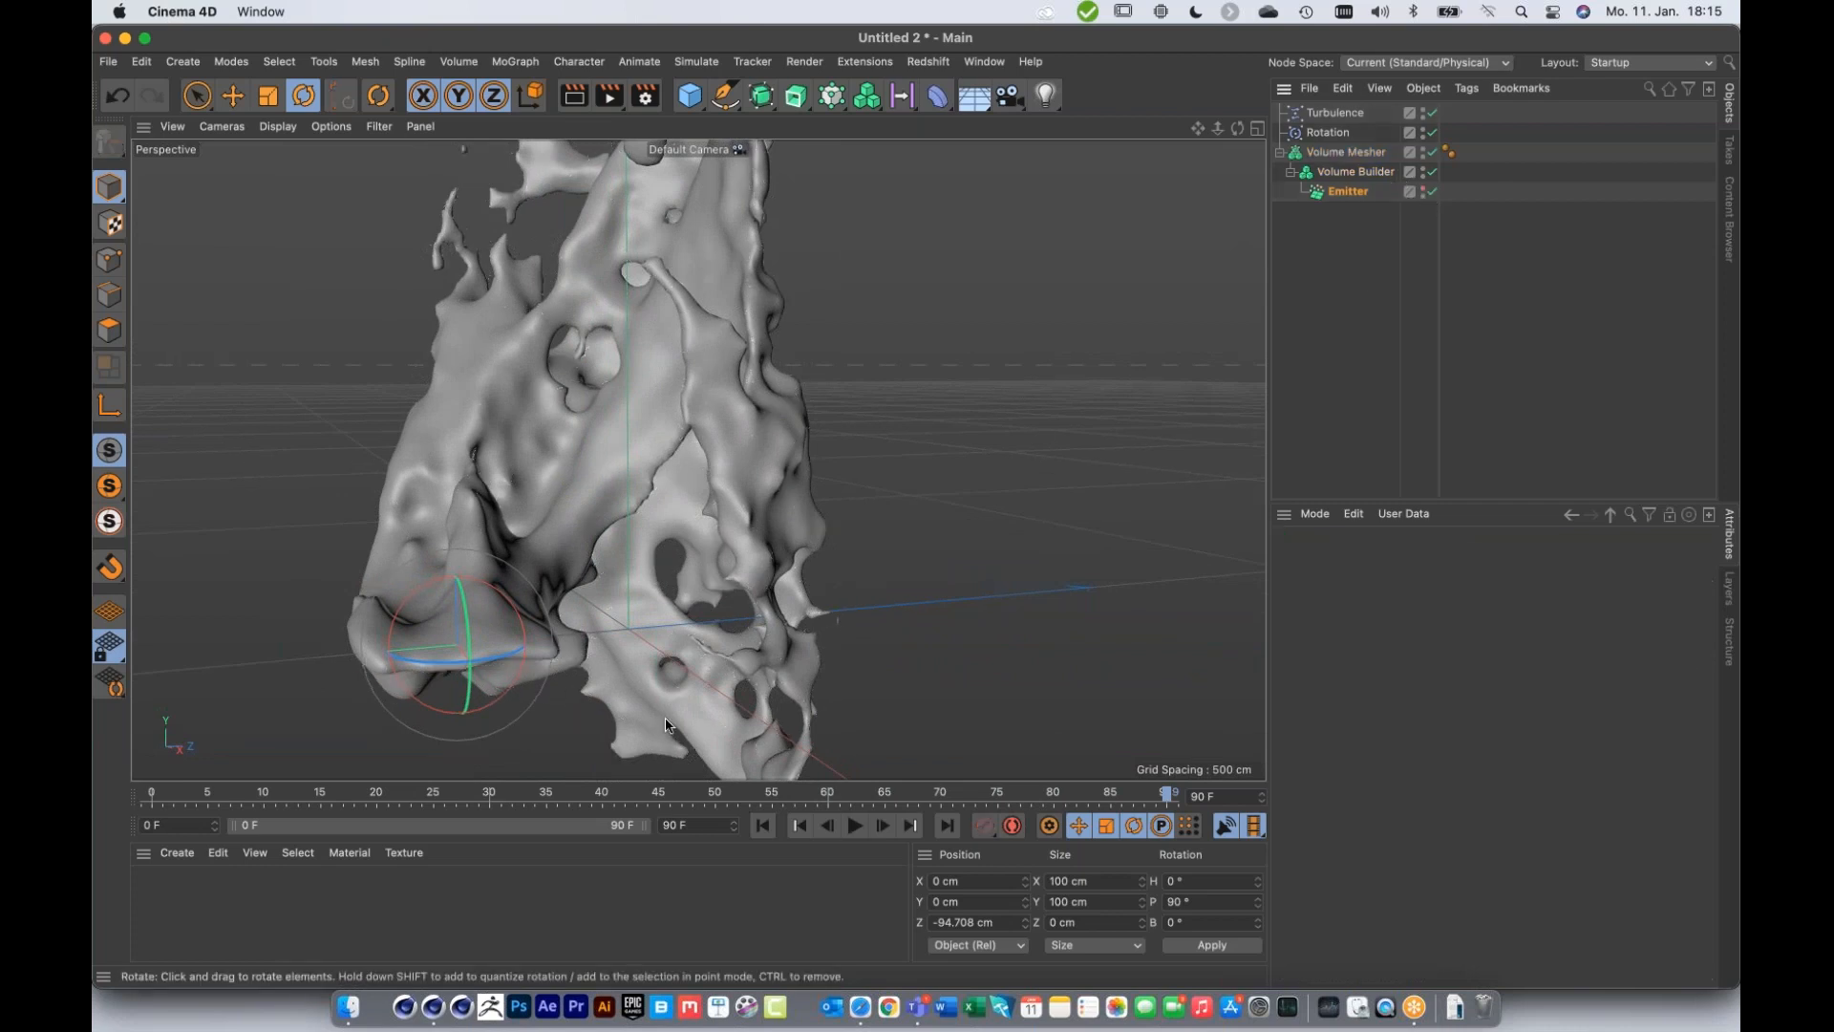
click(763, 825)
click(854, 826)
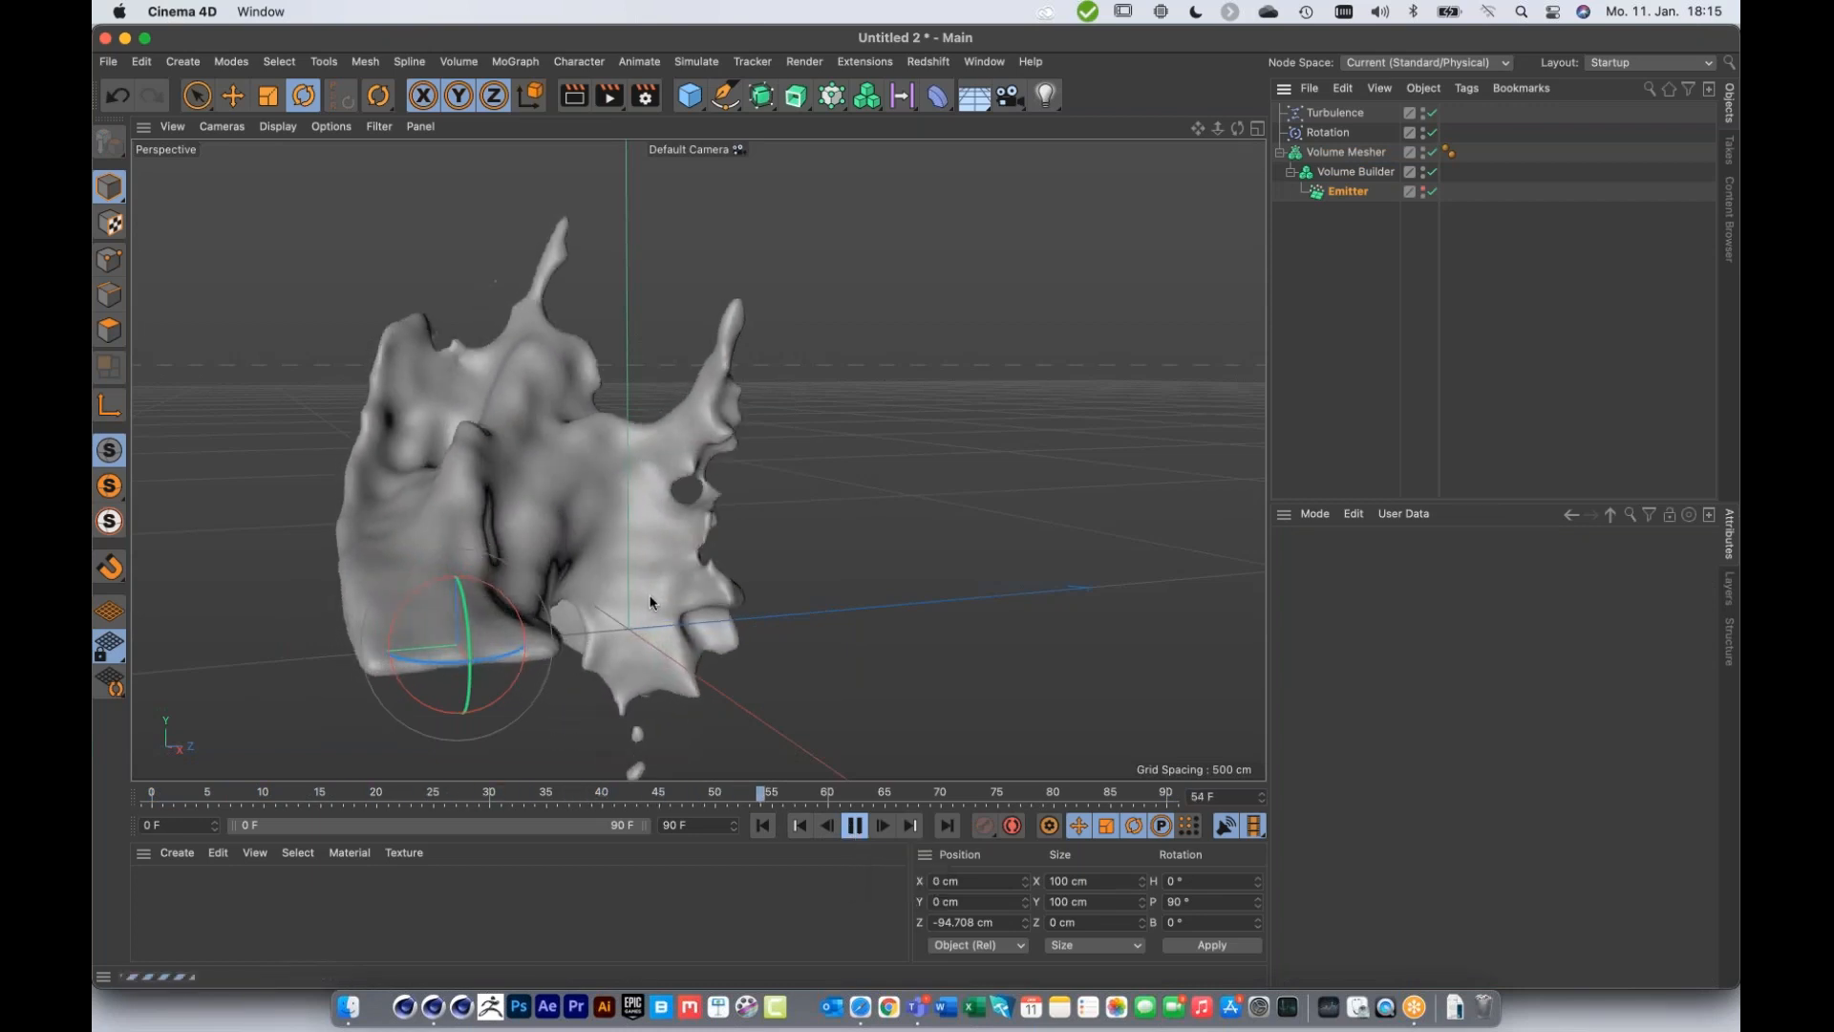
alt+drag(520, 527, 669, 564)
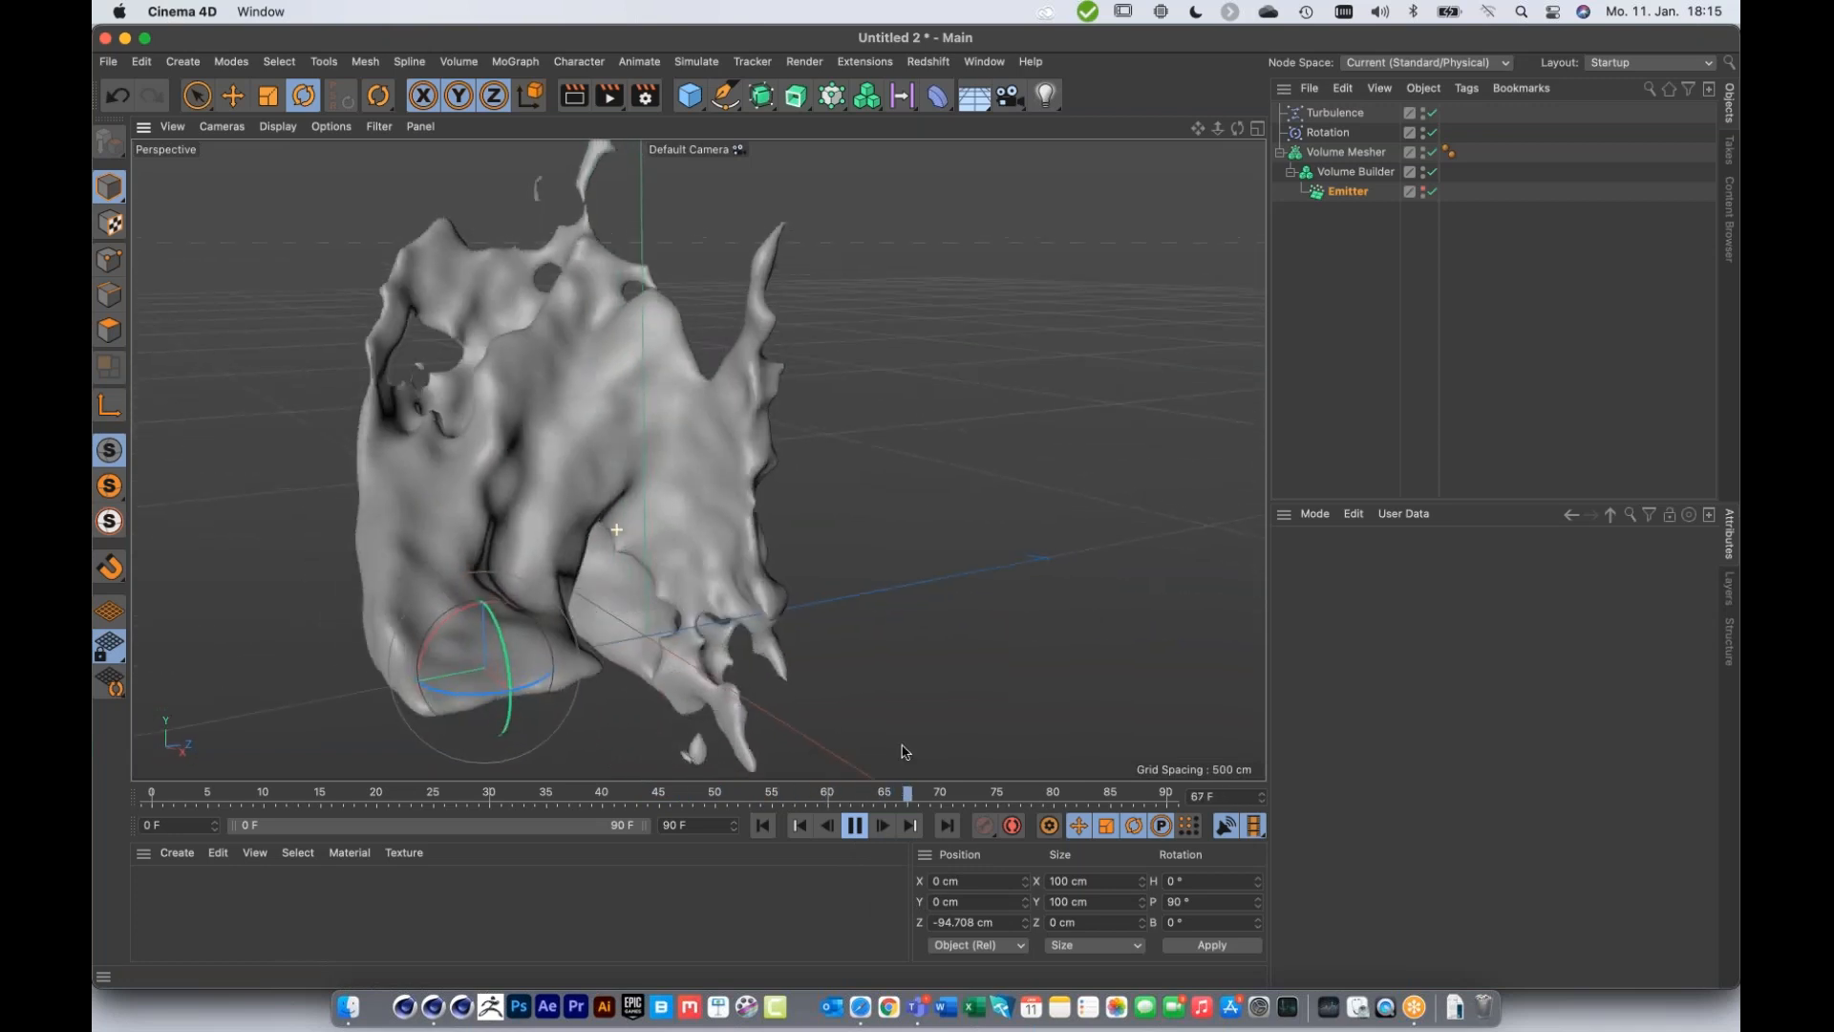
click(855, 827)
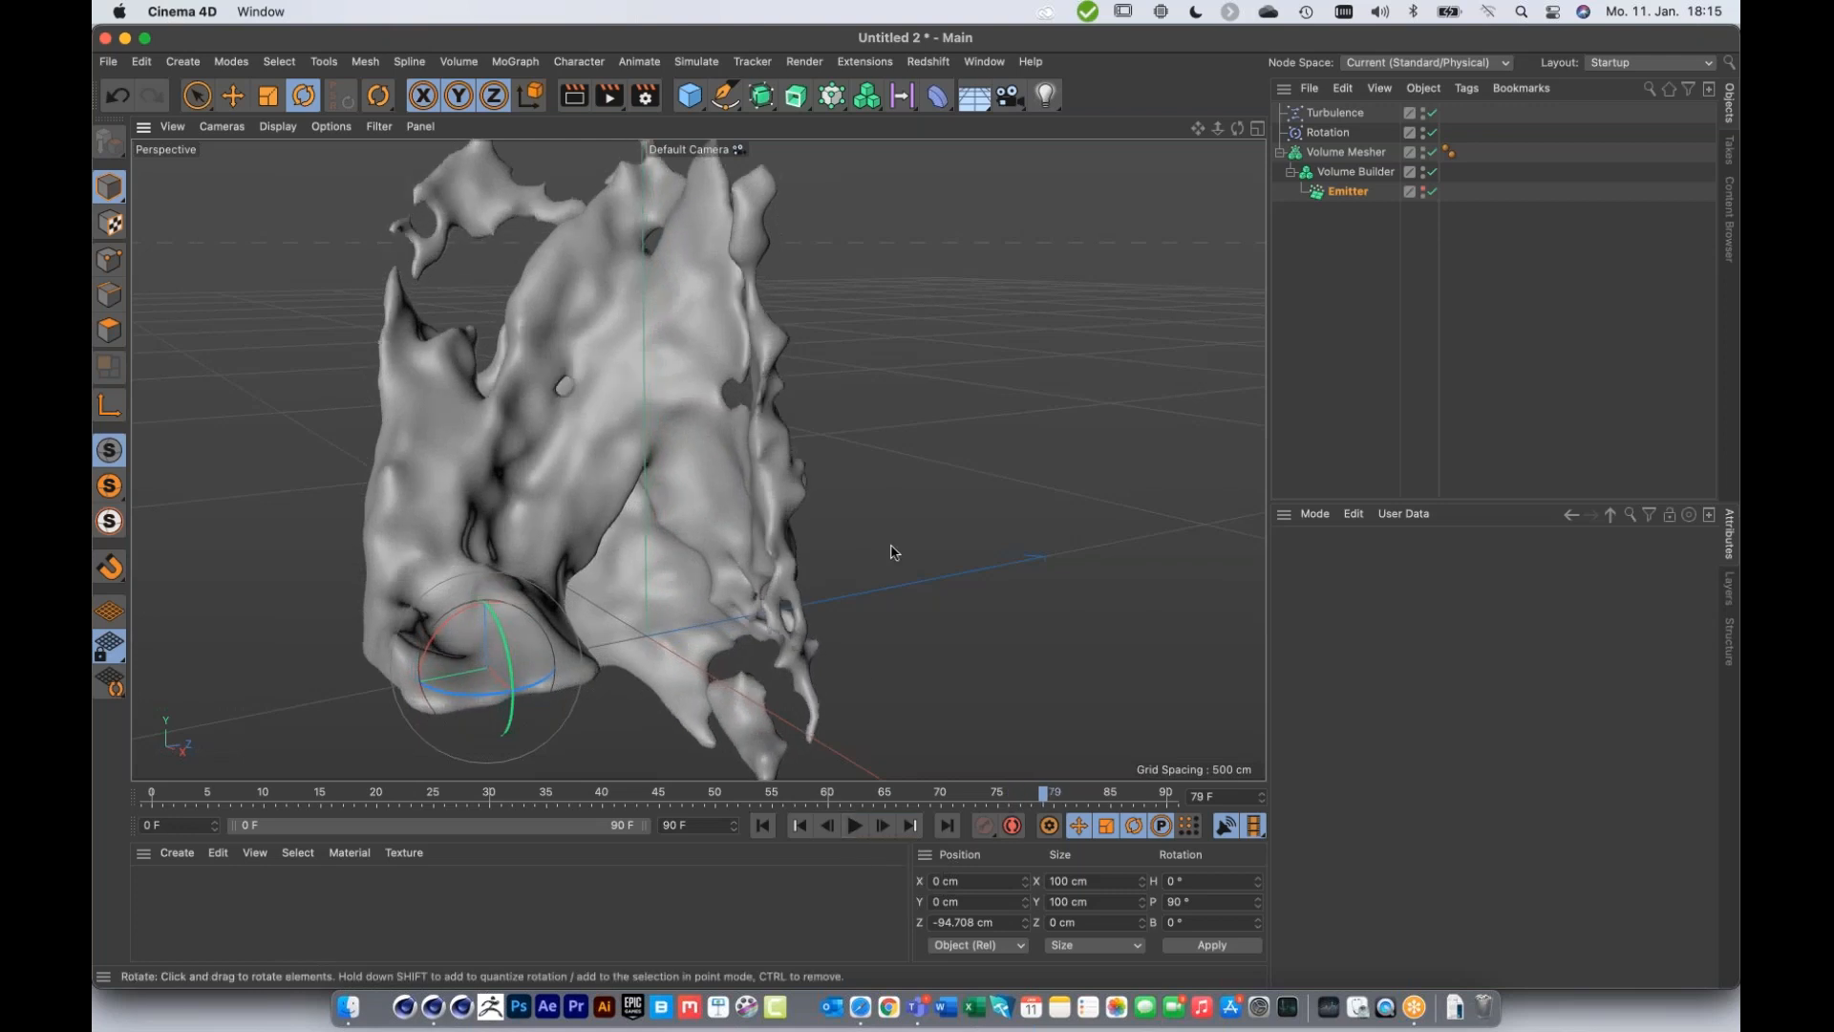
alt+drag(518, 501, 683, 434)
Step: Create a Redshift material and set its base preset to Water
click(177, 852)
mouse_move(287, 685)
mouse_move(436, 693)
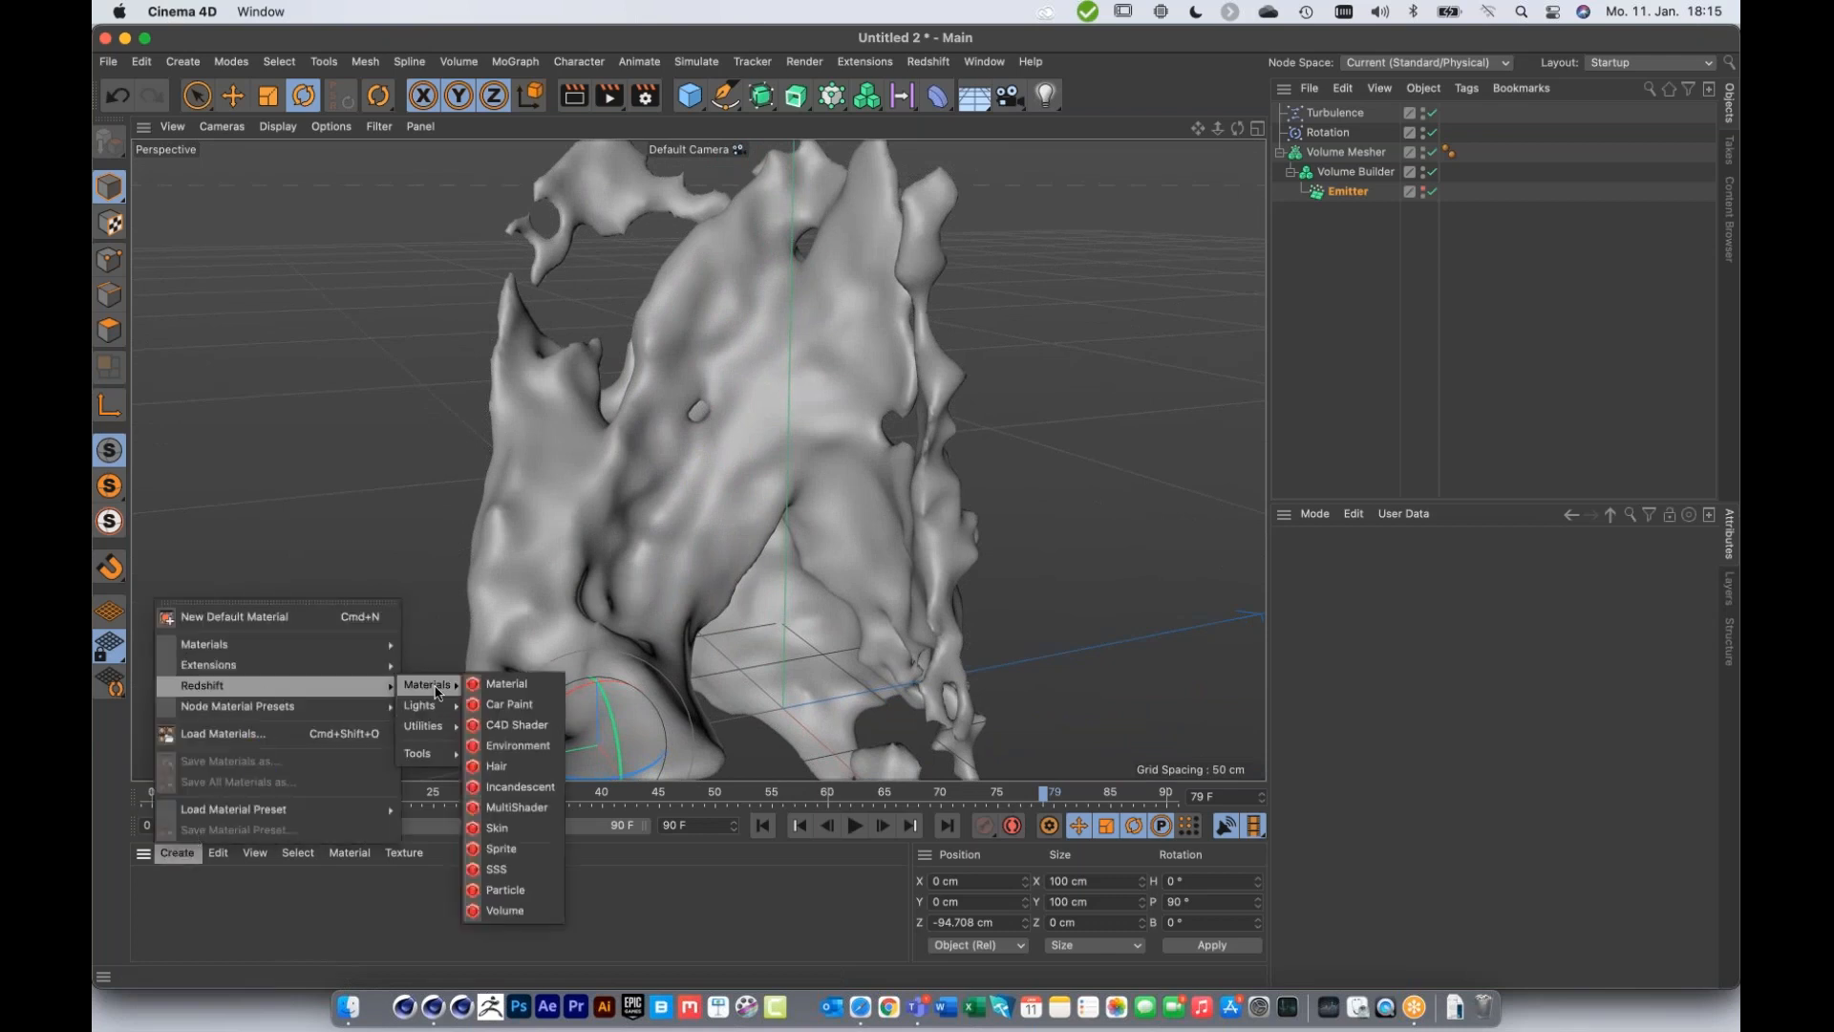
click(497, 686)
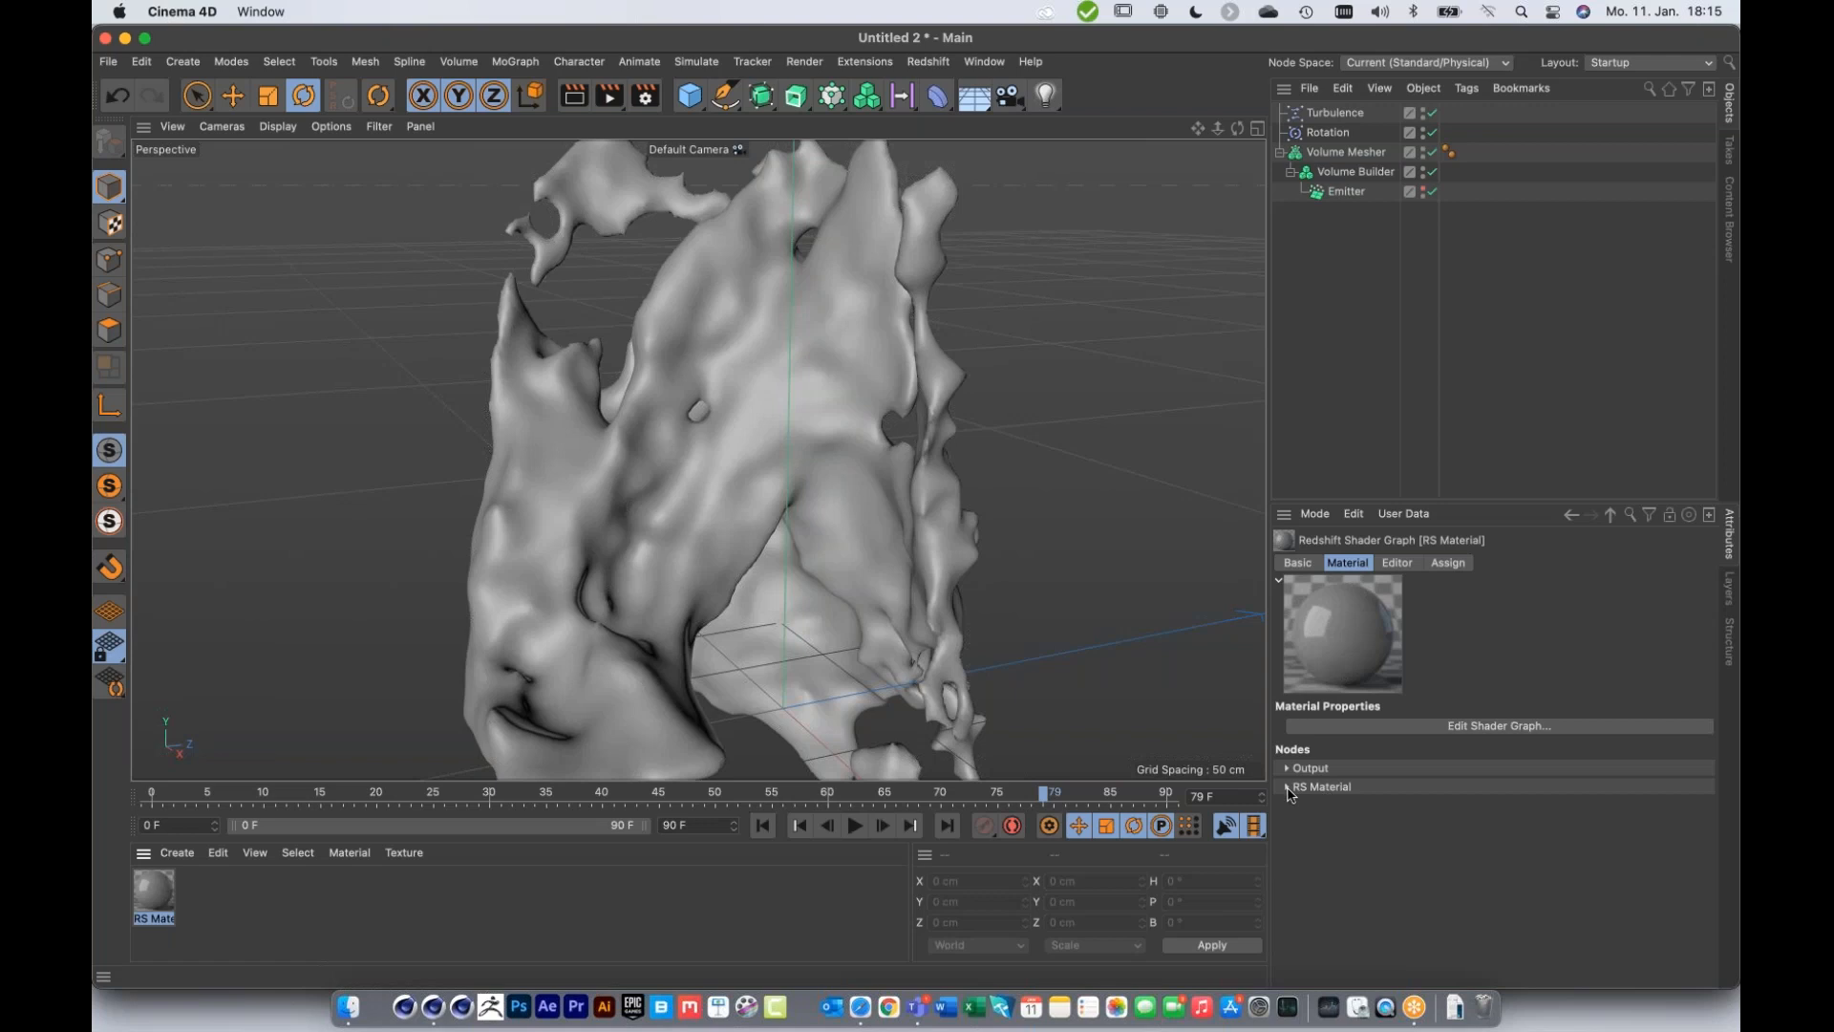
click(1288, 787)
click(1412, 868)
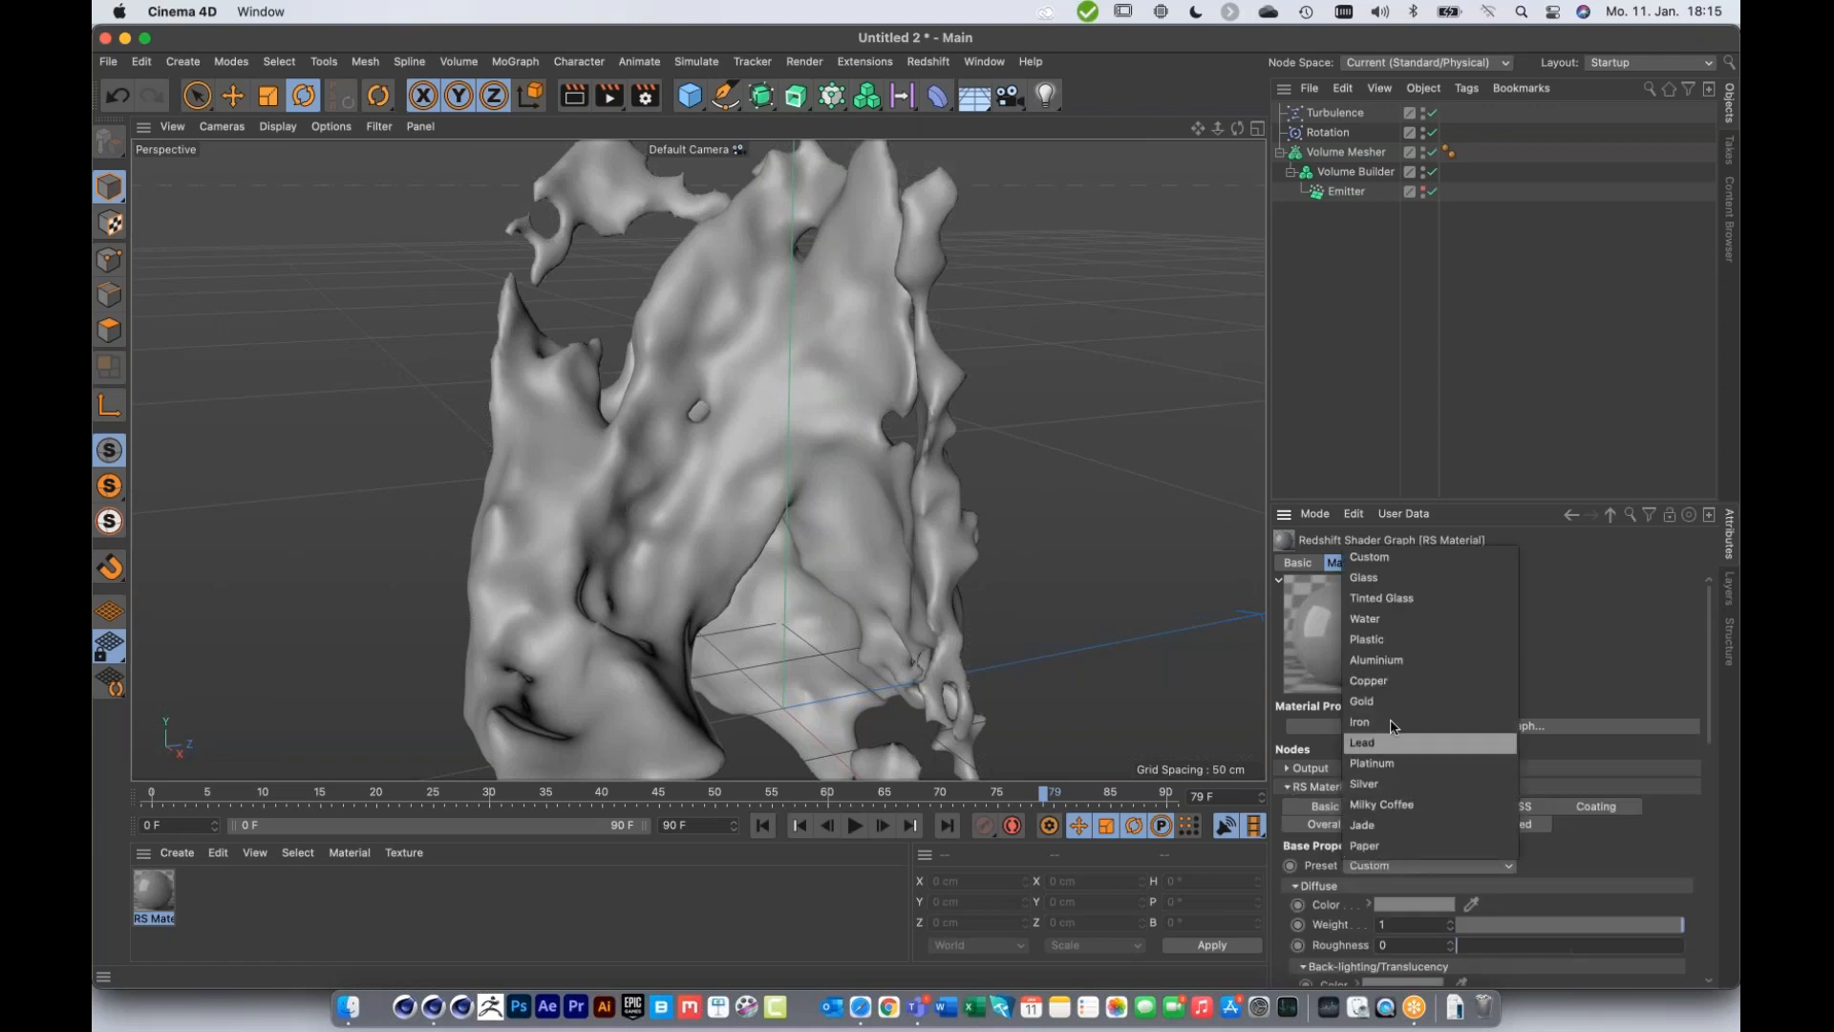
click(1391, 629)
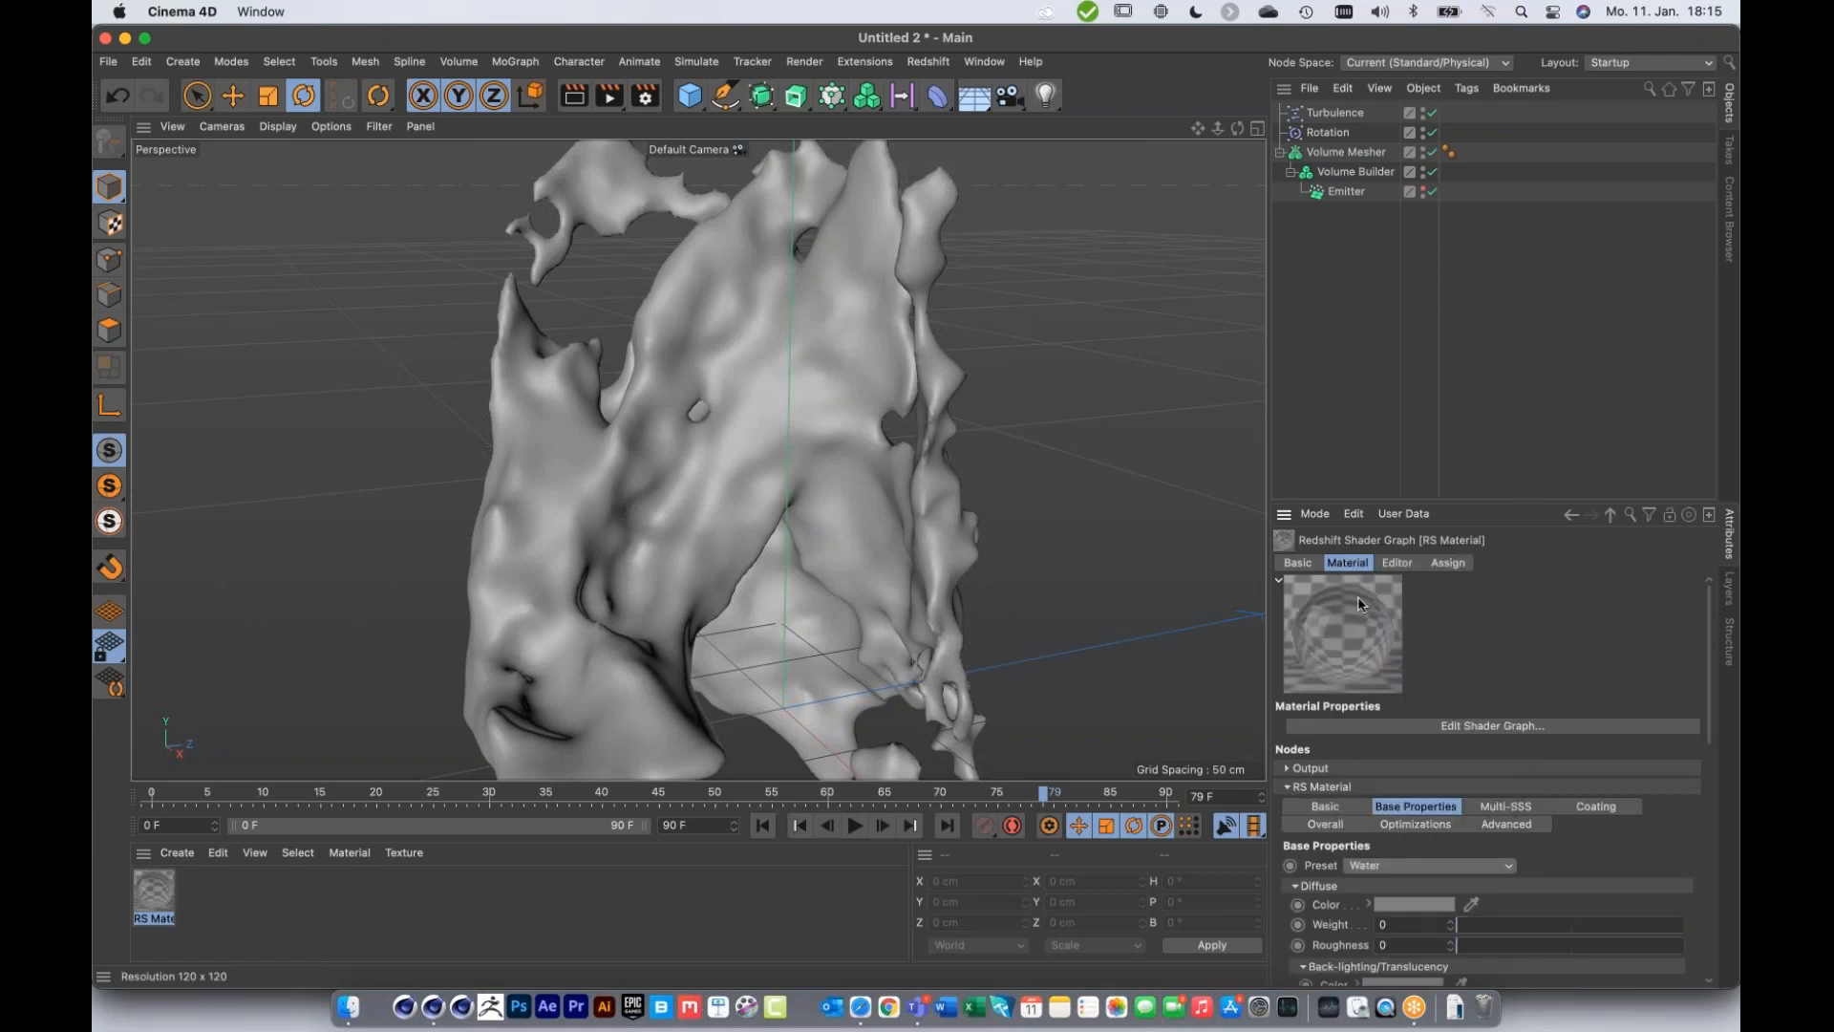
Step: Add a Redshift Dome Light to the scene
click(924, 63)
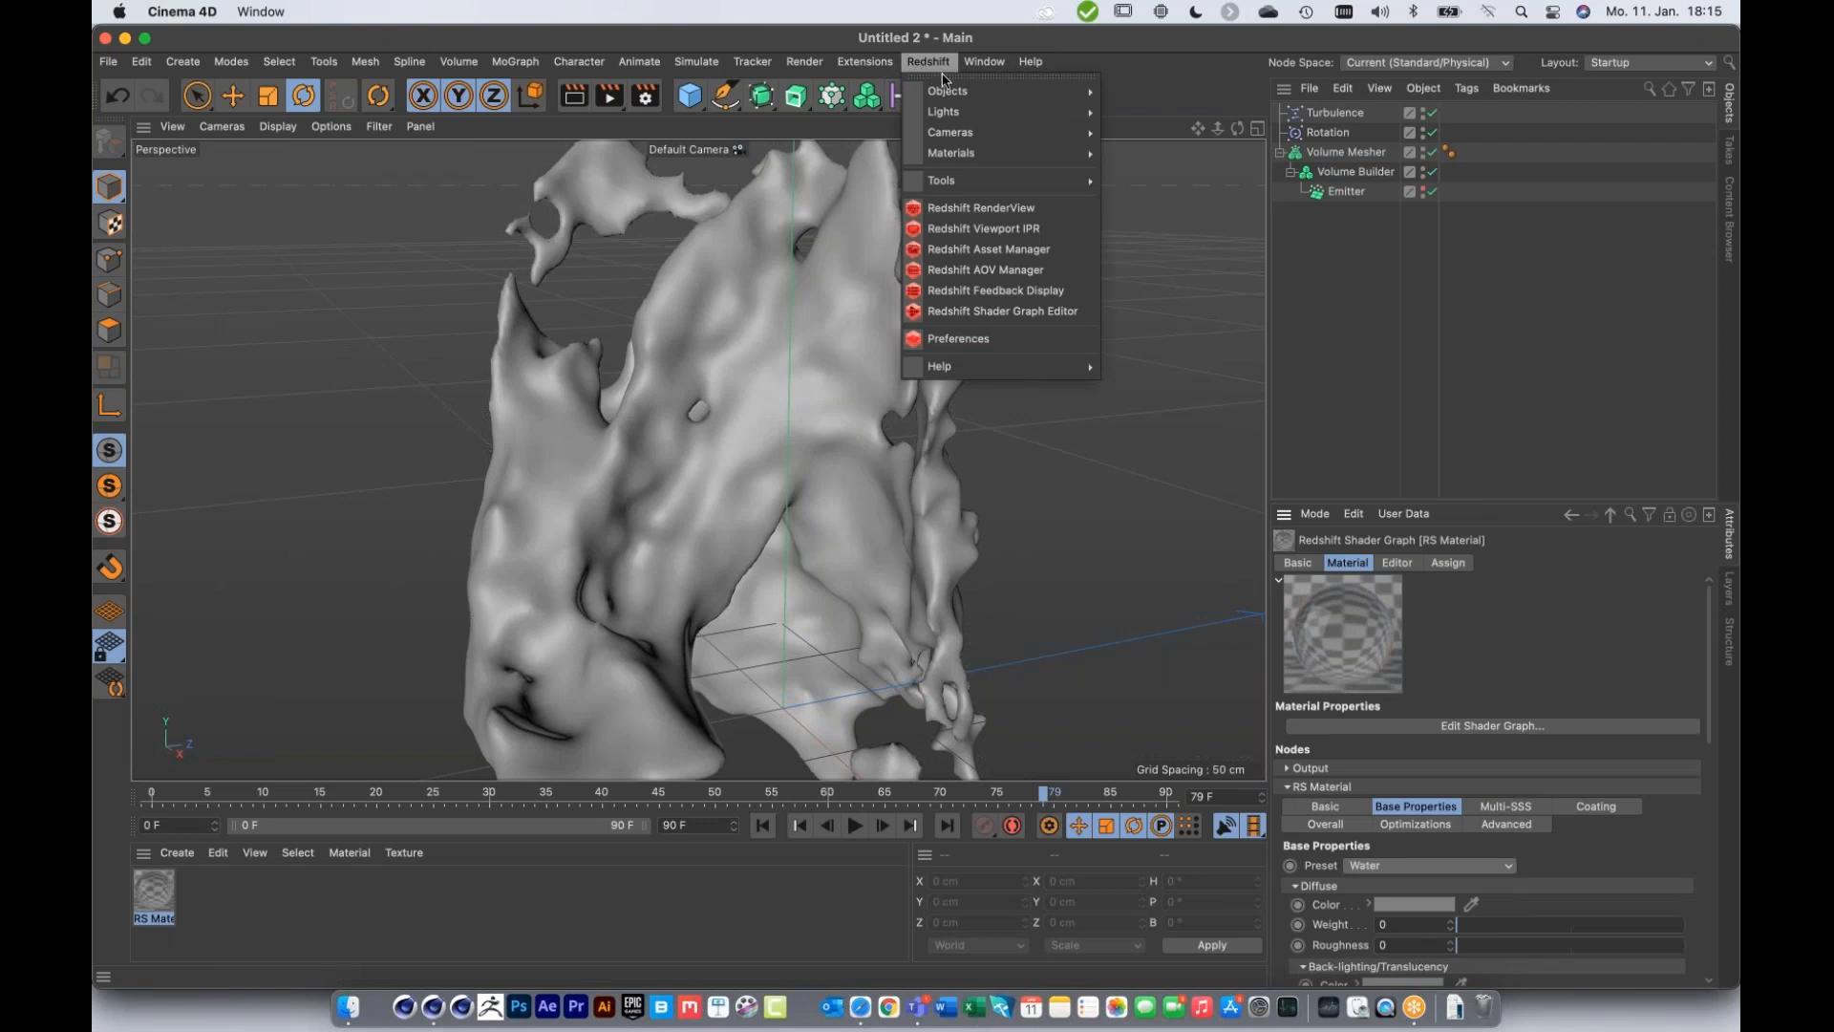
mouse_move(950, 111)
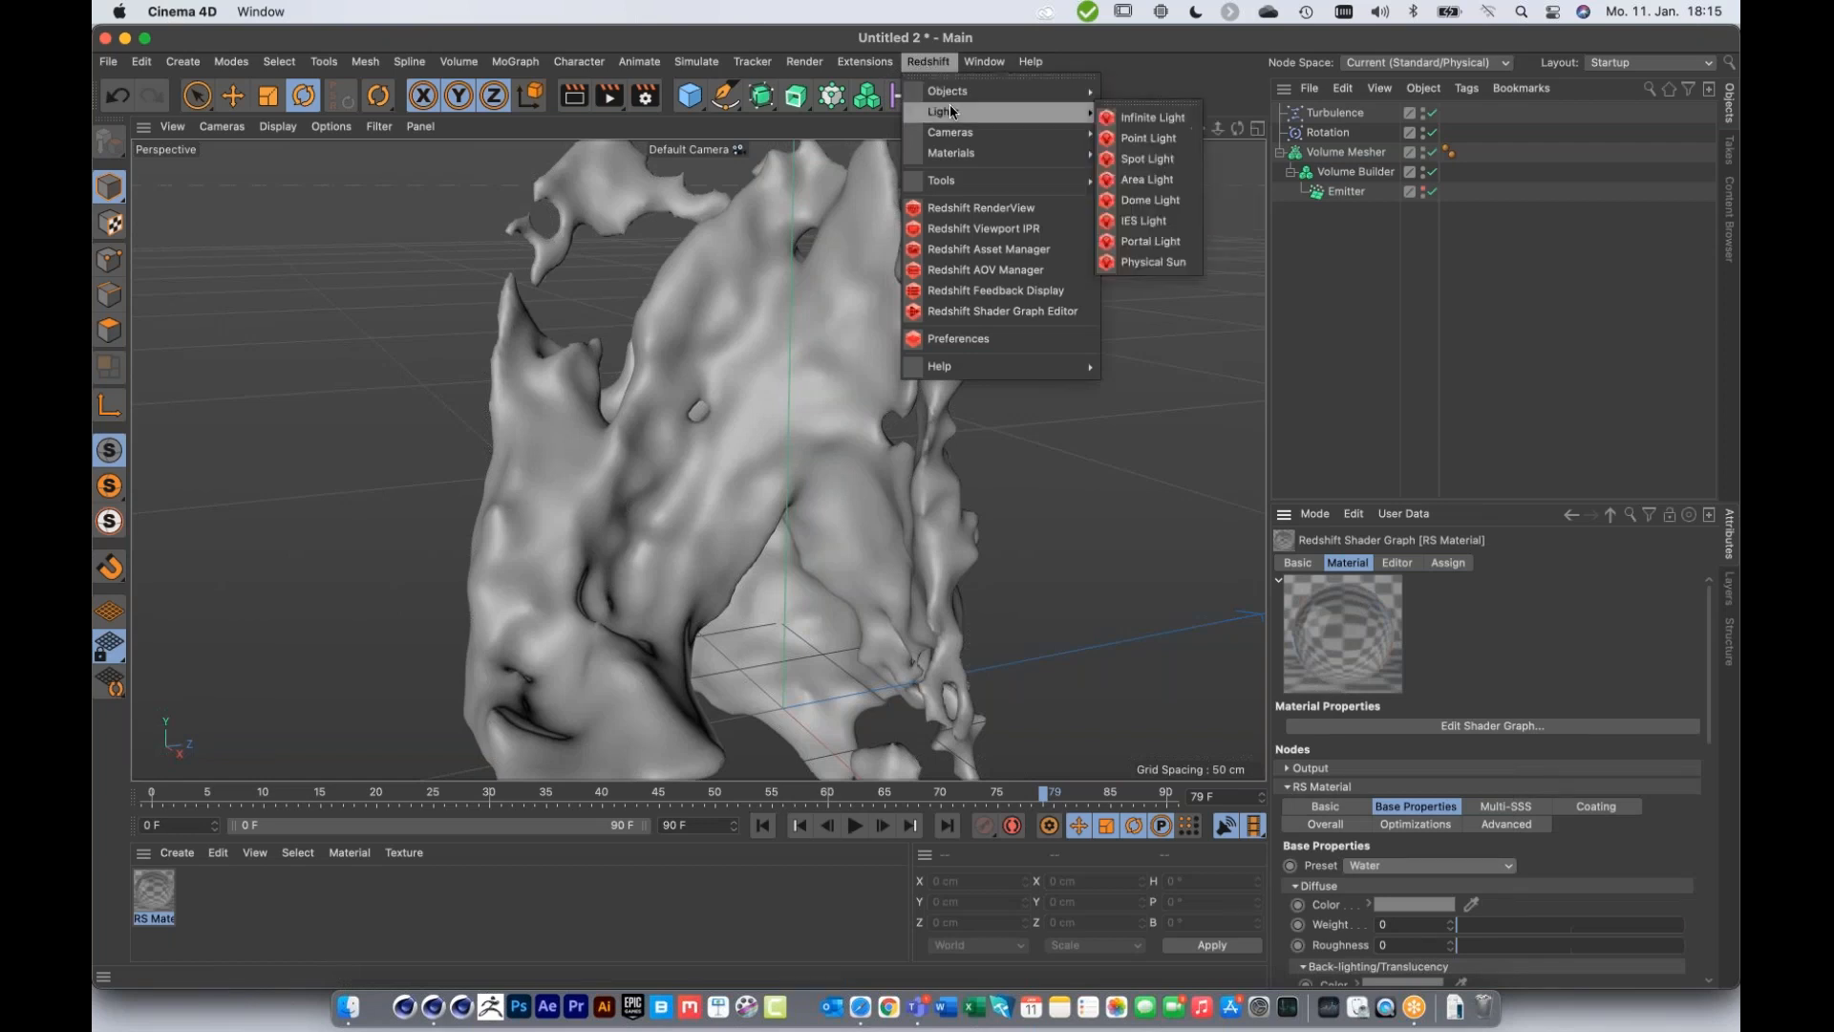
click(1150, 200)
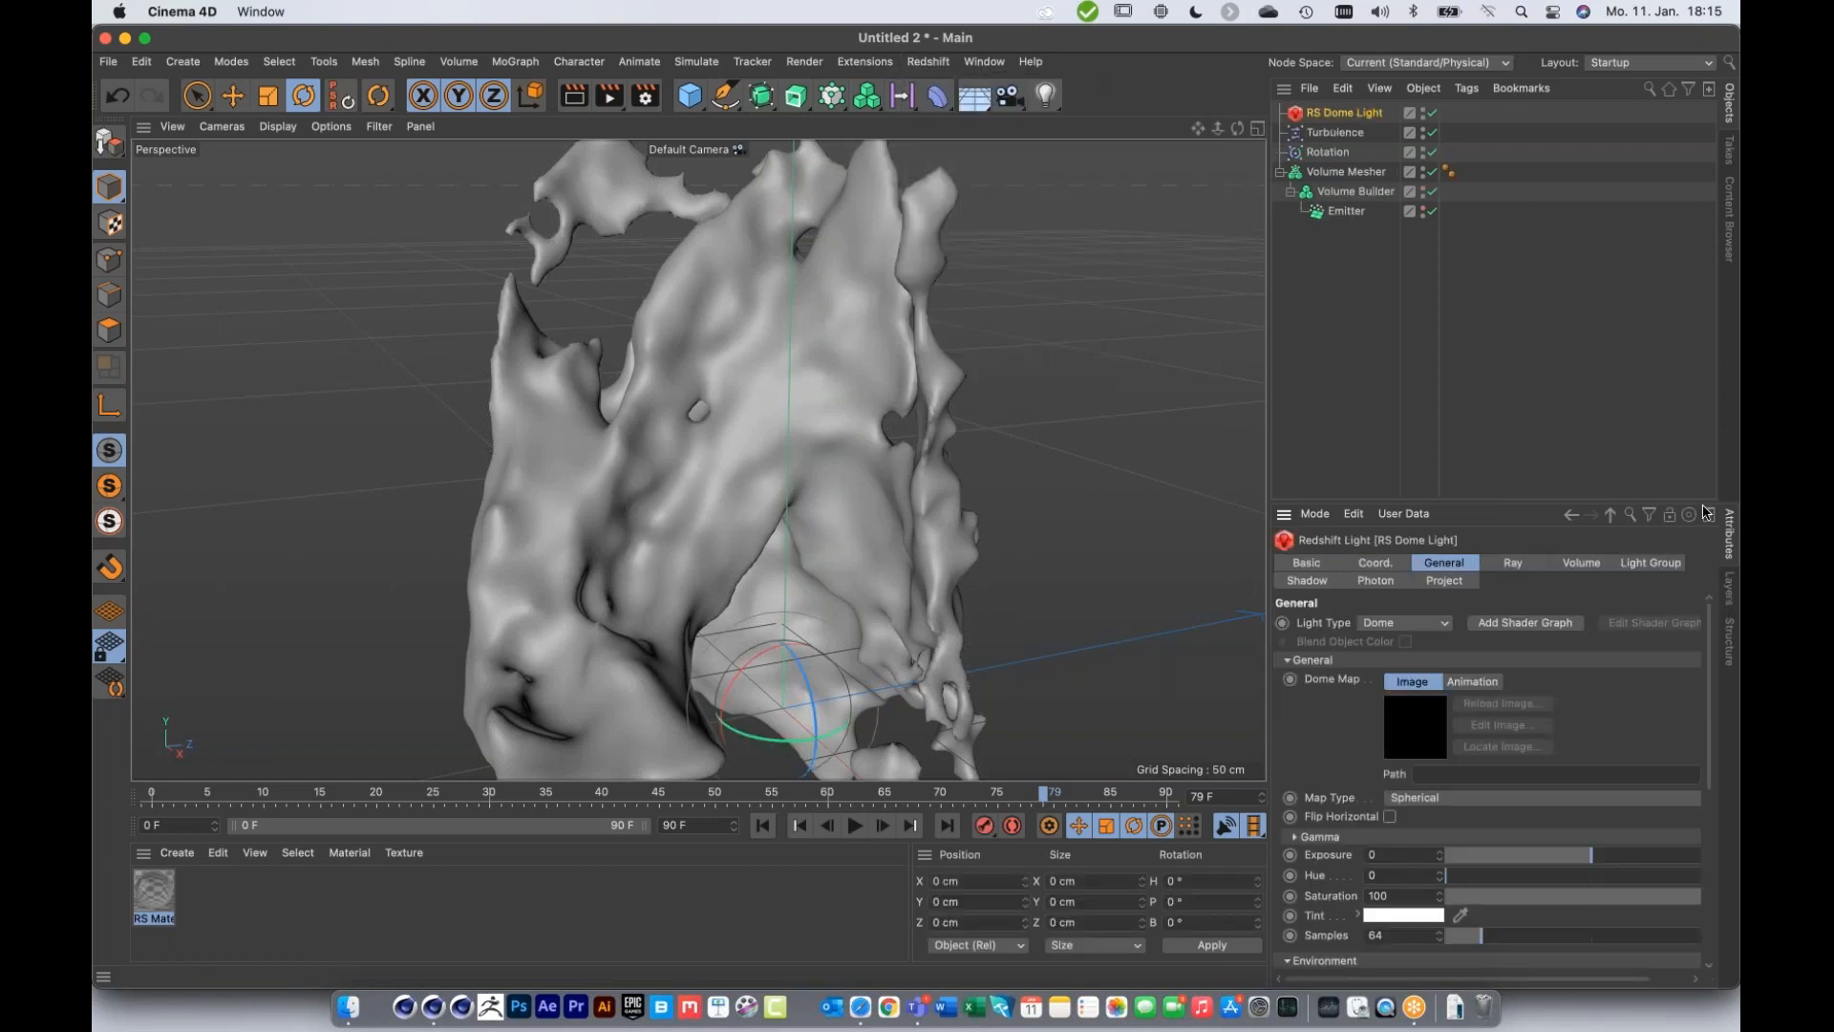
Step: Search the content library for "hdr" and assign Default HDR.hdr as the dome light's map image
click(1730, 218)
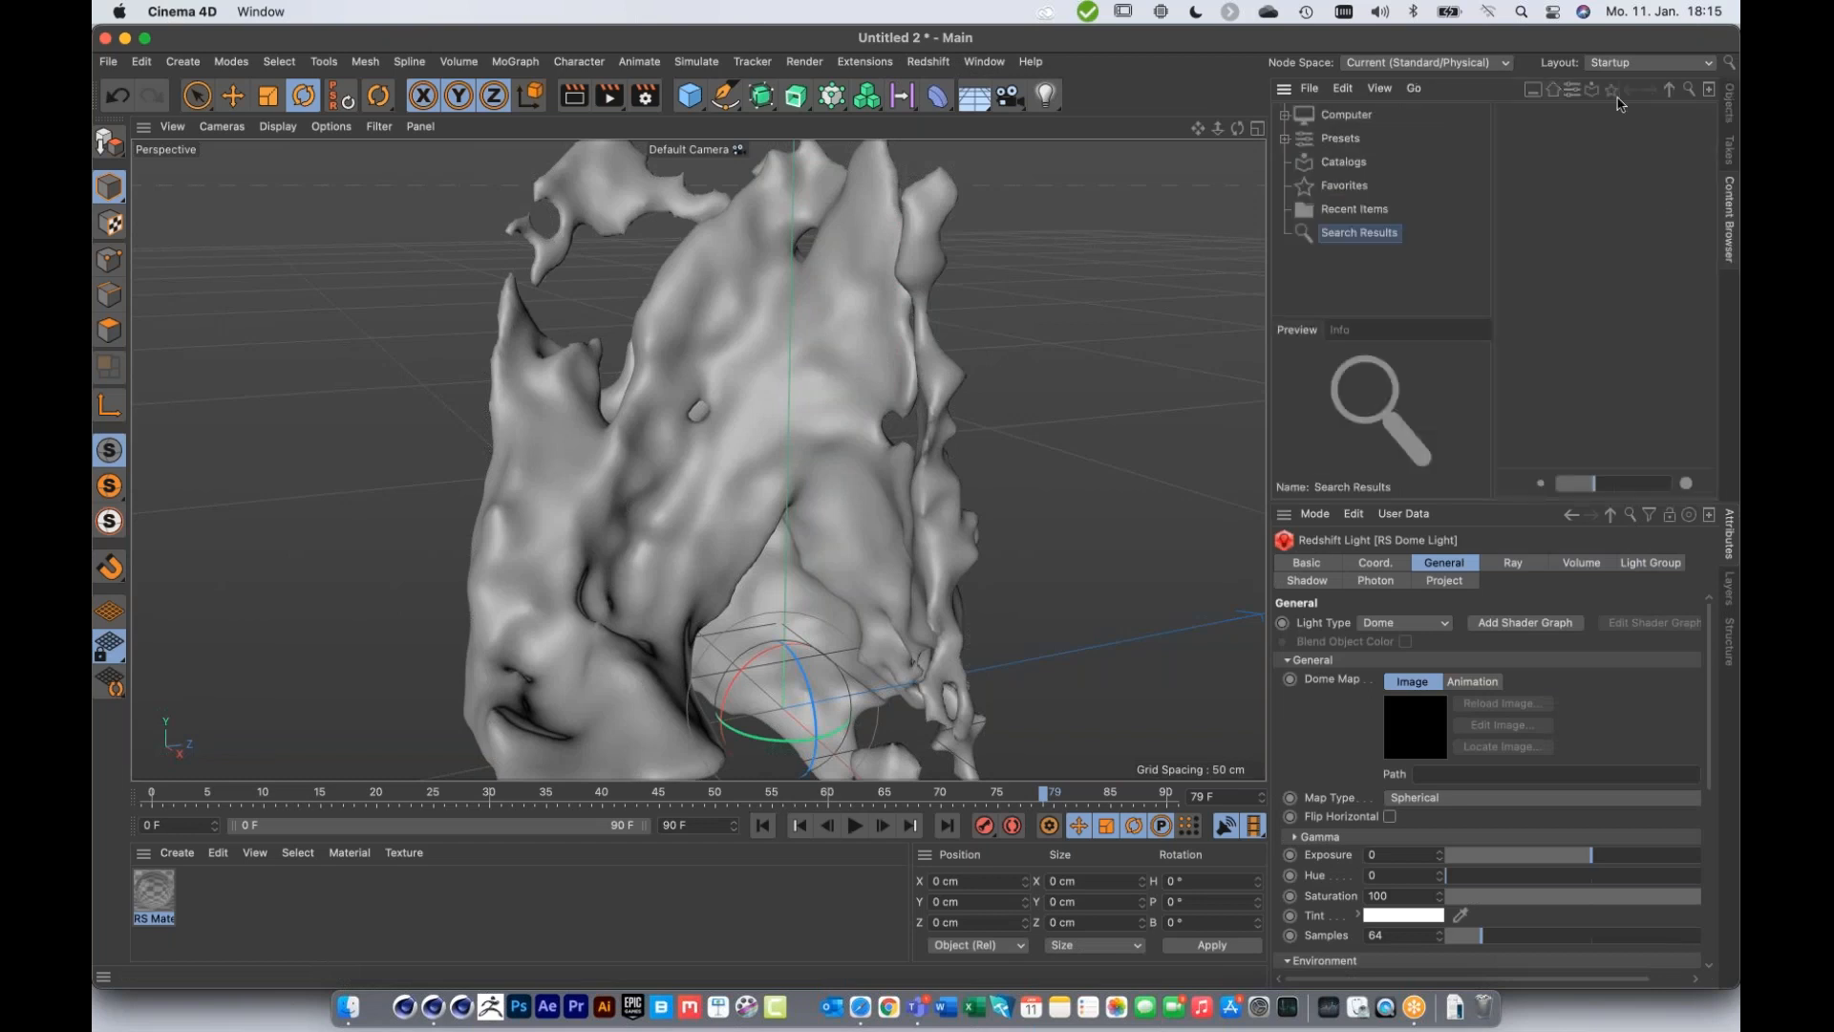
click(1689, 88)
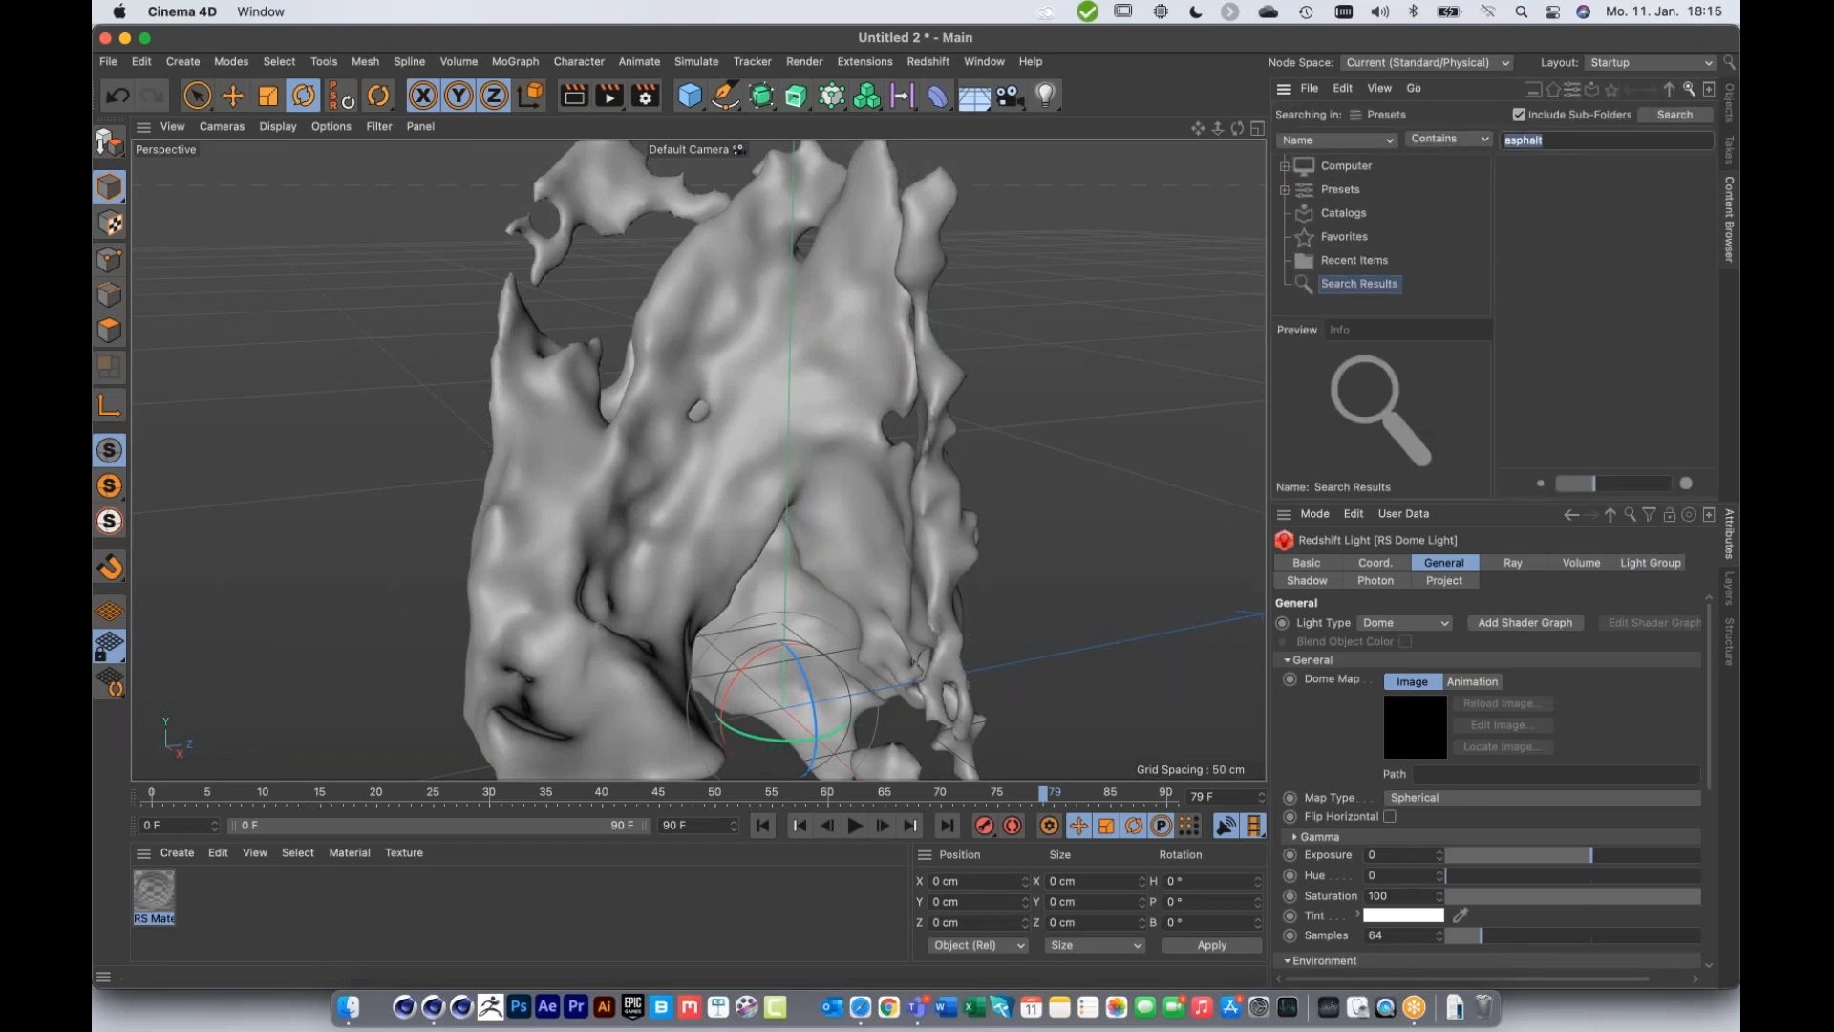
text(hdr)
key(Return)
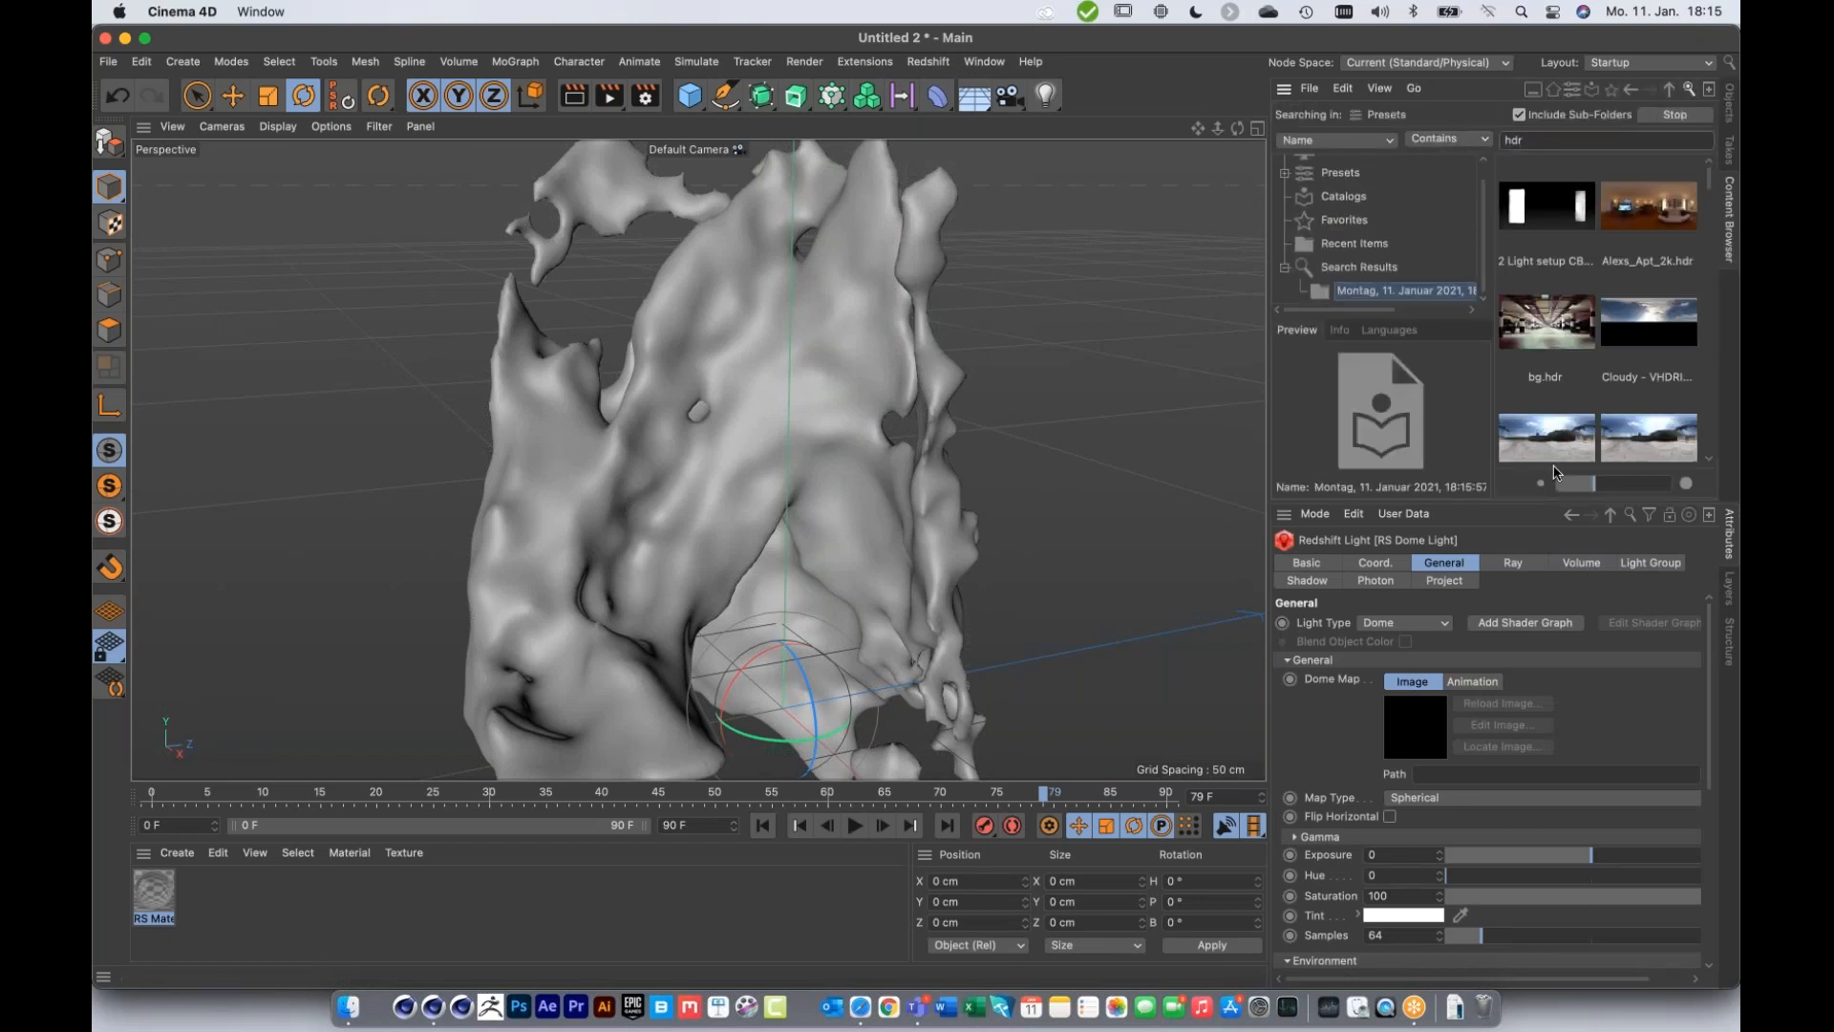
scroll(1560, 420, down, 10)
drag(1559, 447, 1511, 769)
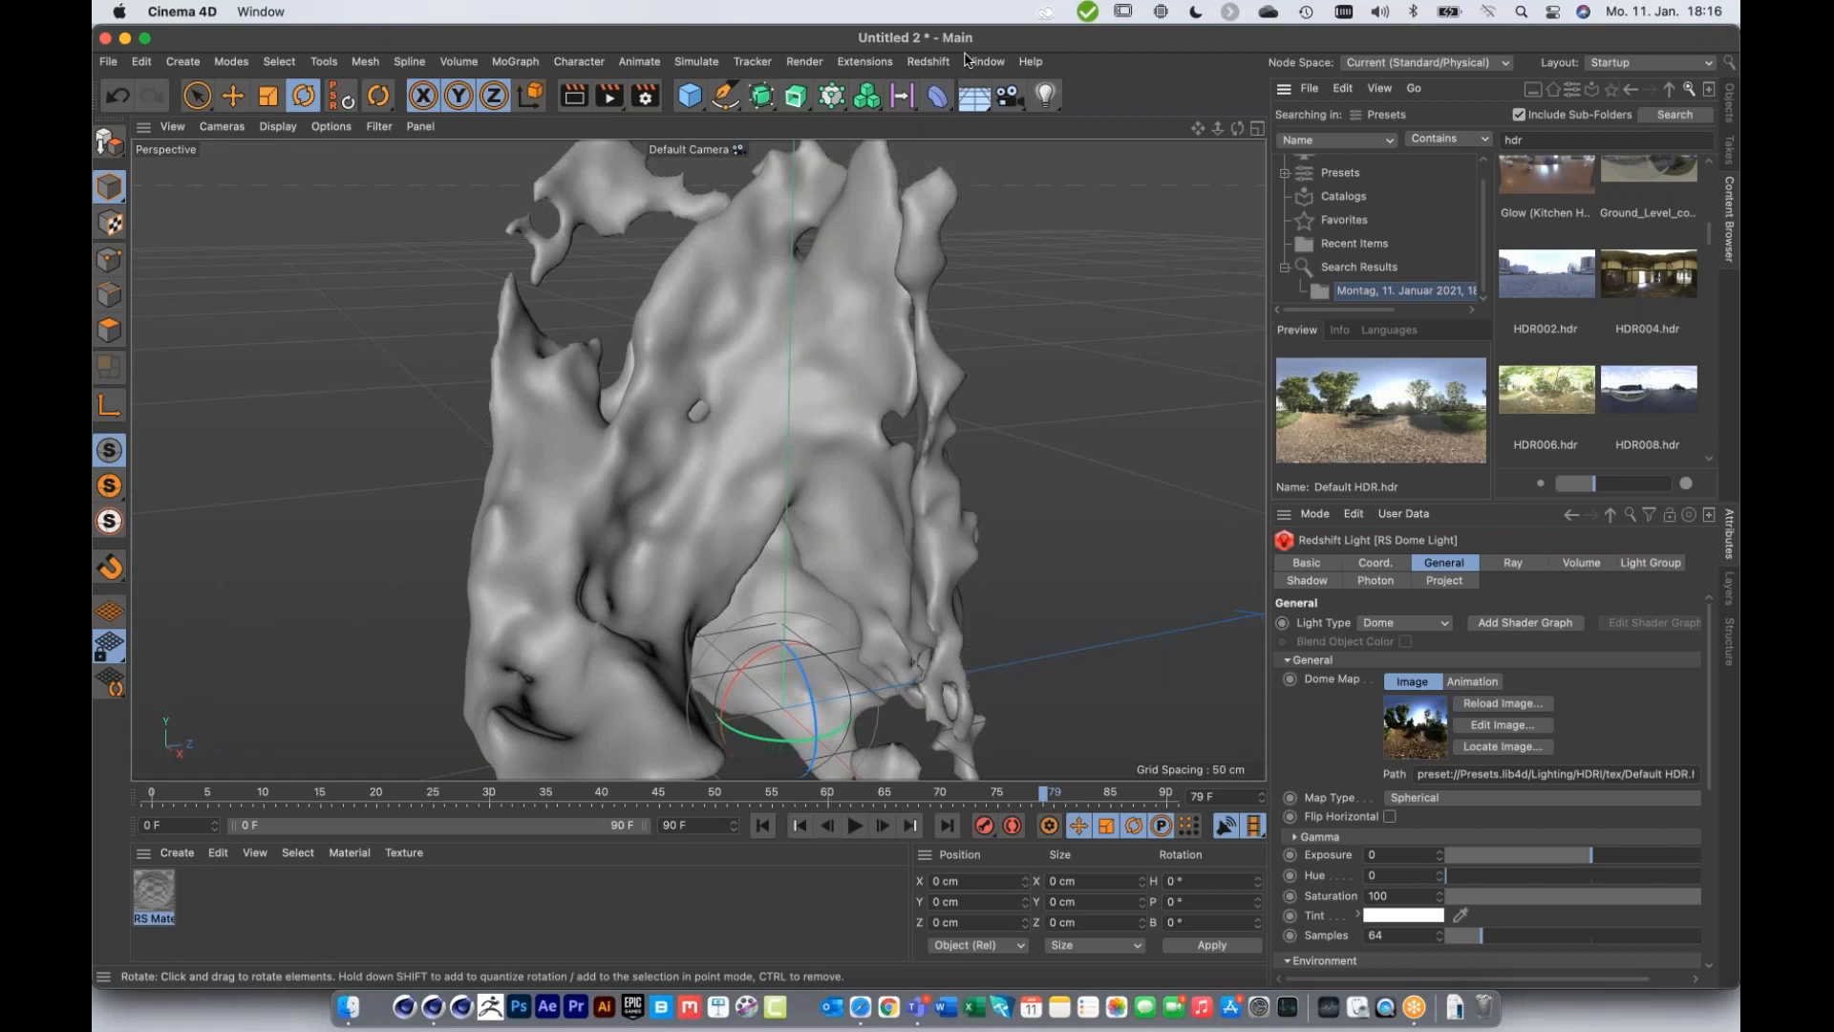
Step: Start a preview in the Redshift RenderView and apply the water material to the Volume Mesher
click(926, 63)
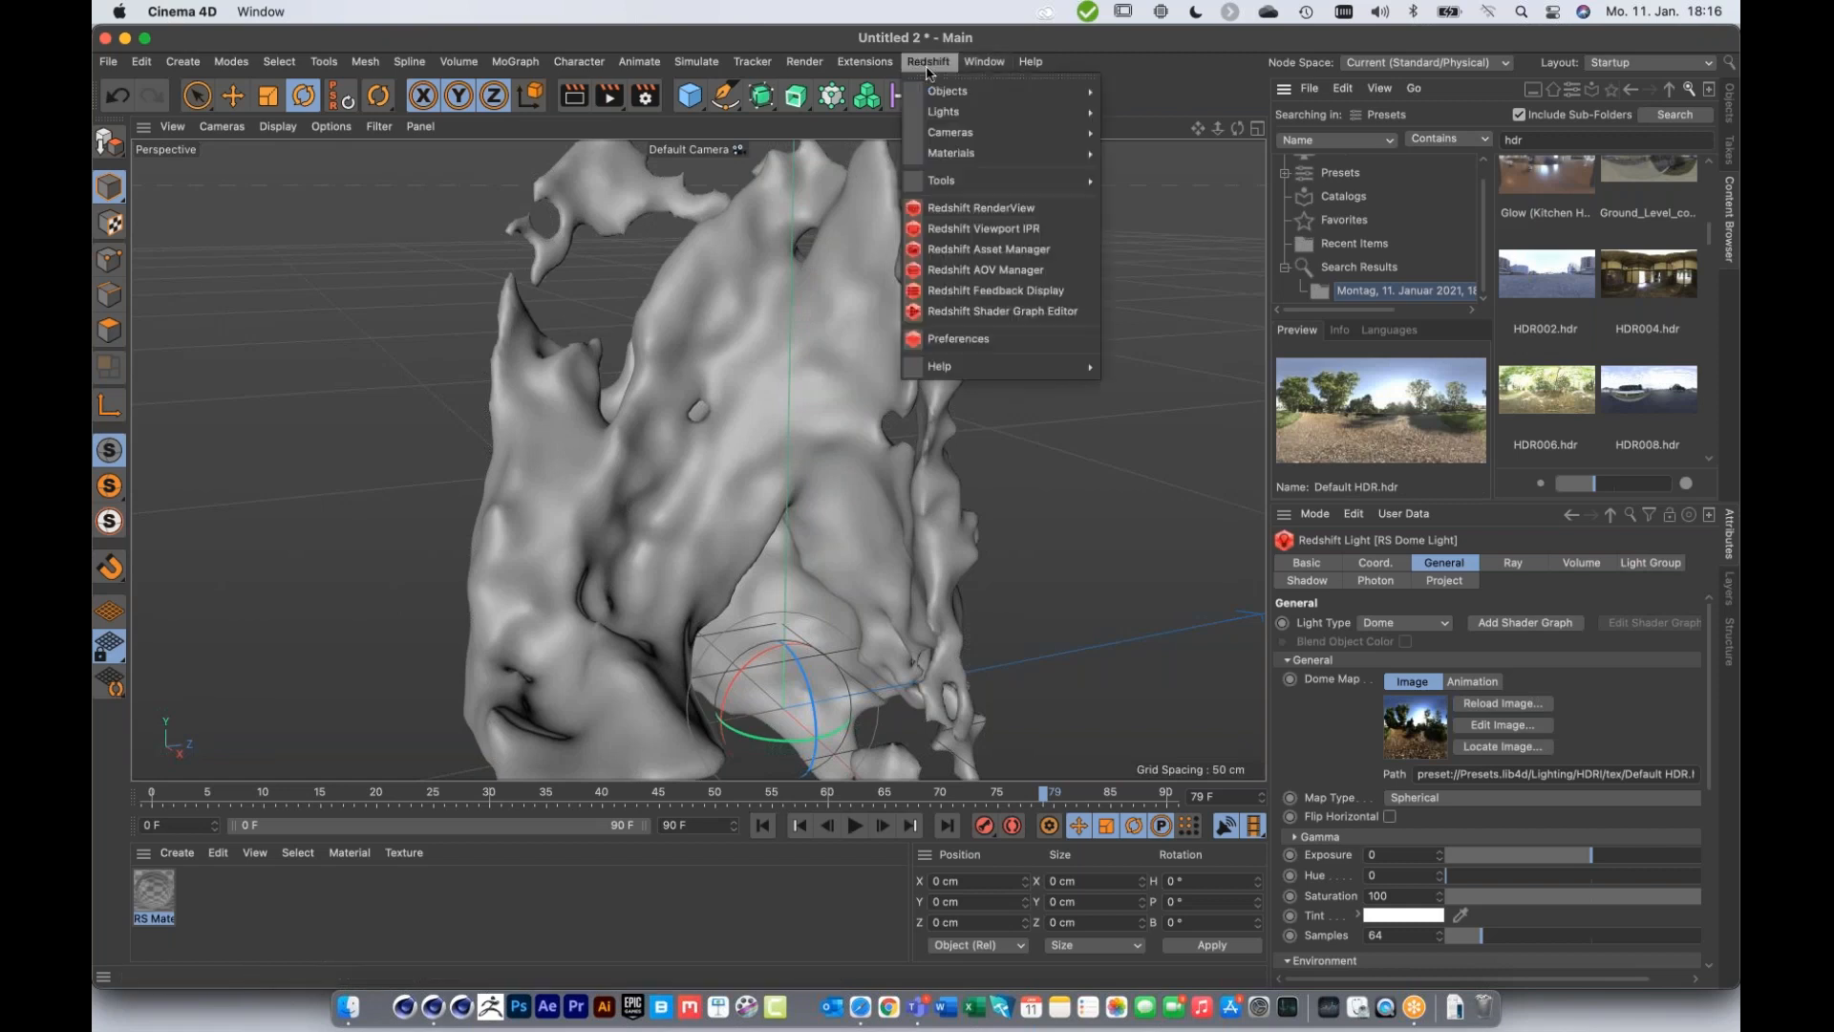
click(983, 211)
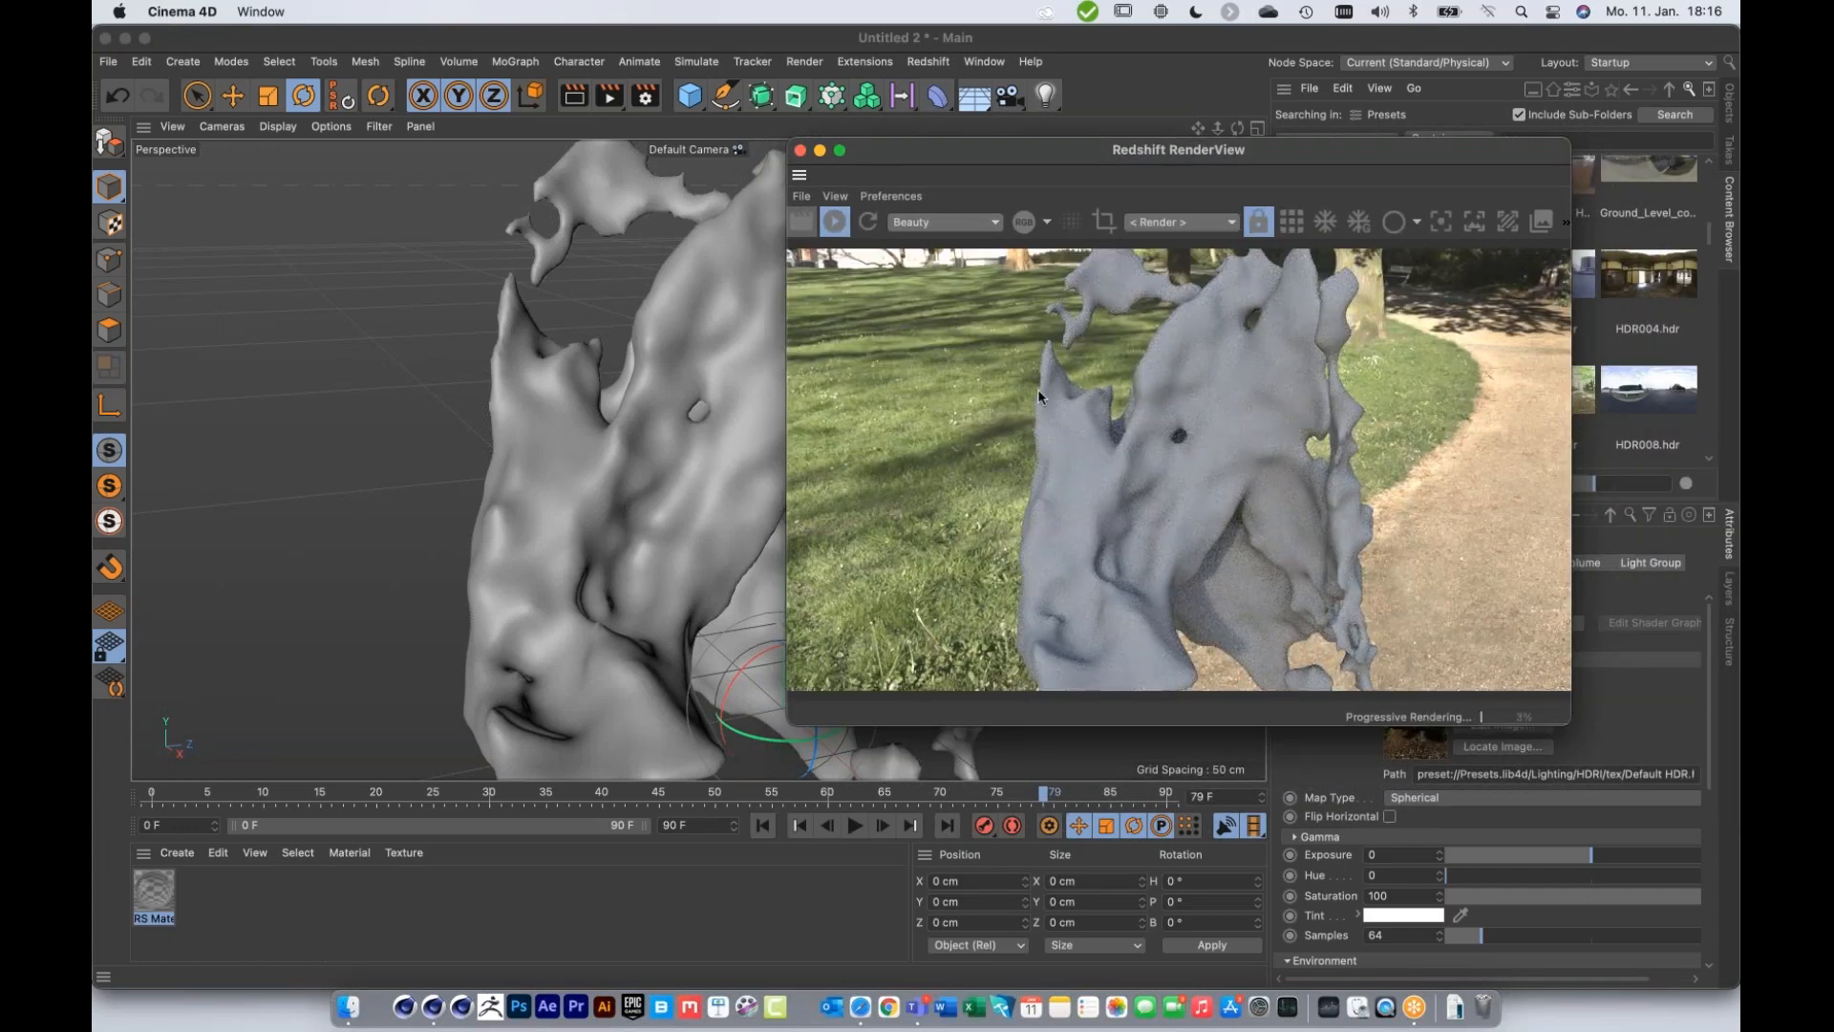
drag(993, 162, 435, 174)
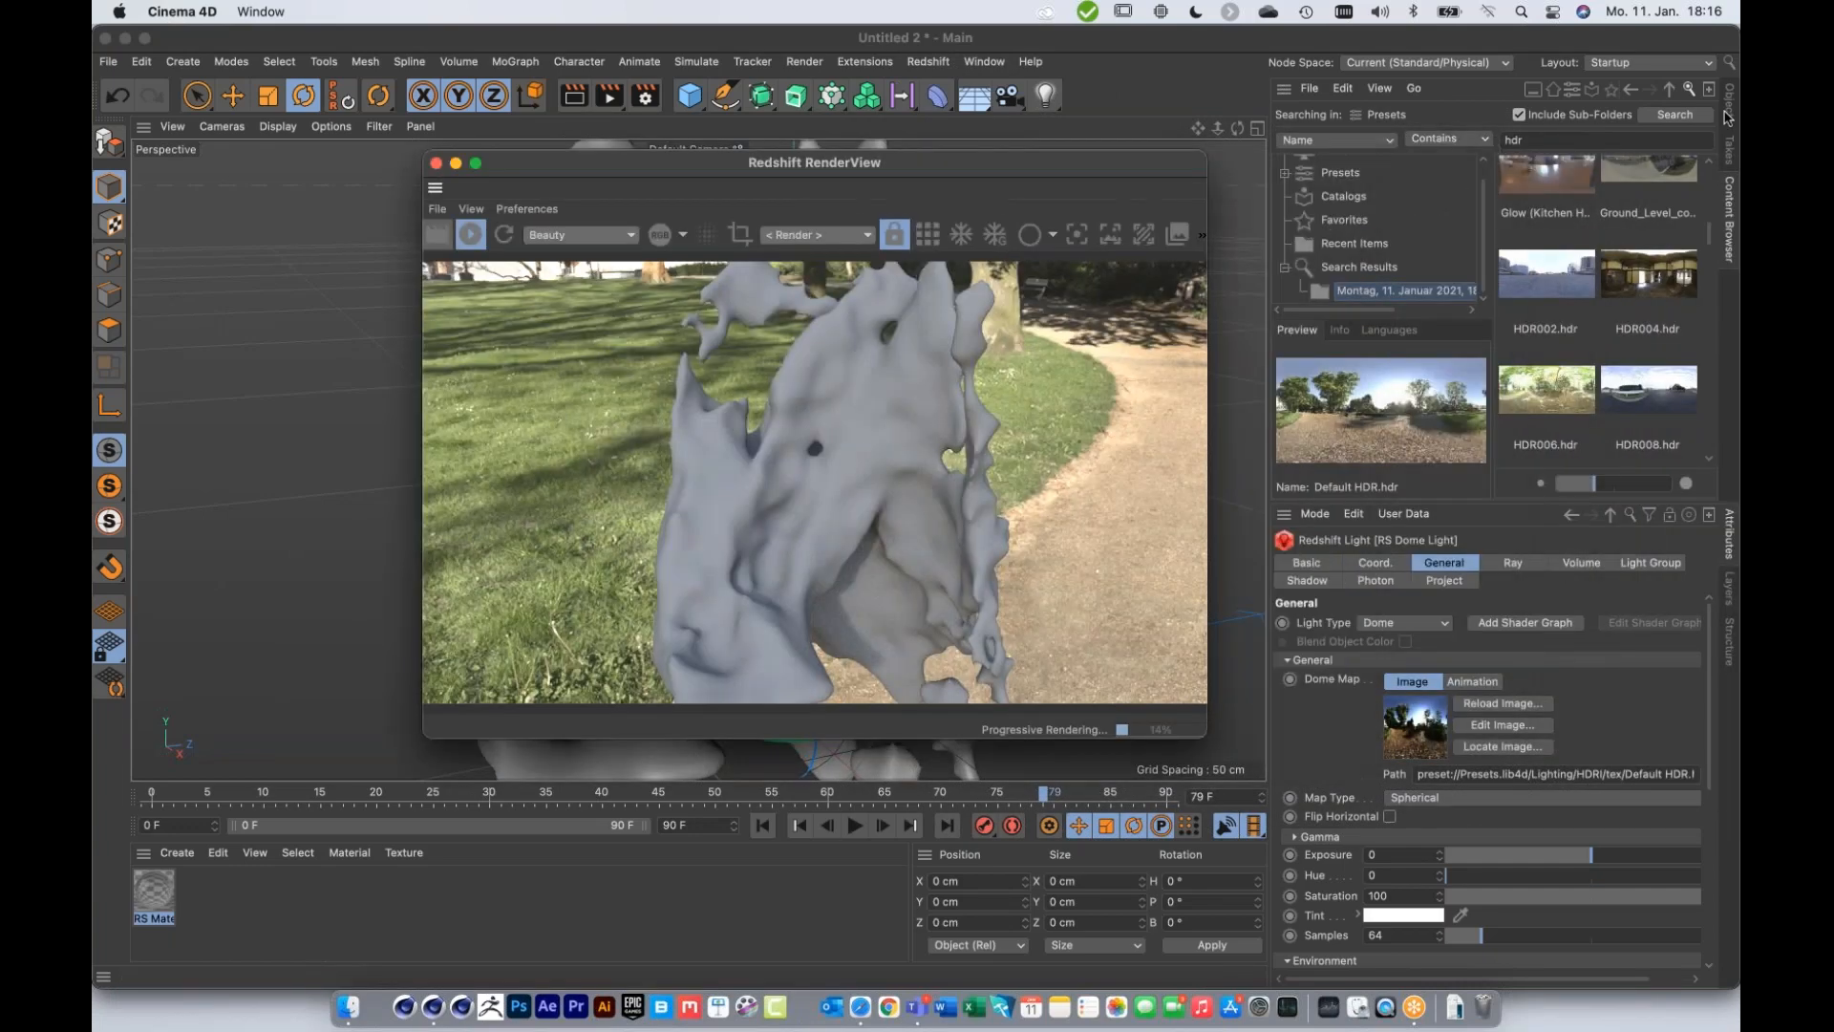
click(1729, 106)
drag(153, 890, 1364, 176)
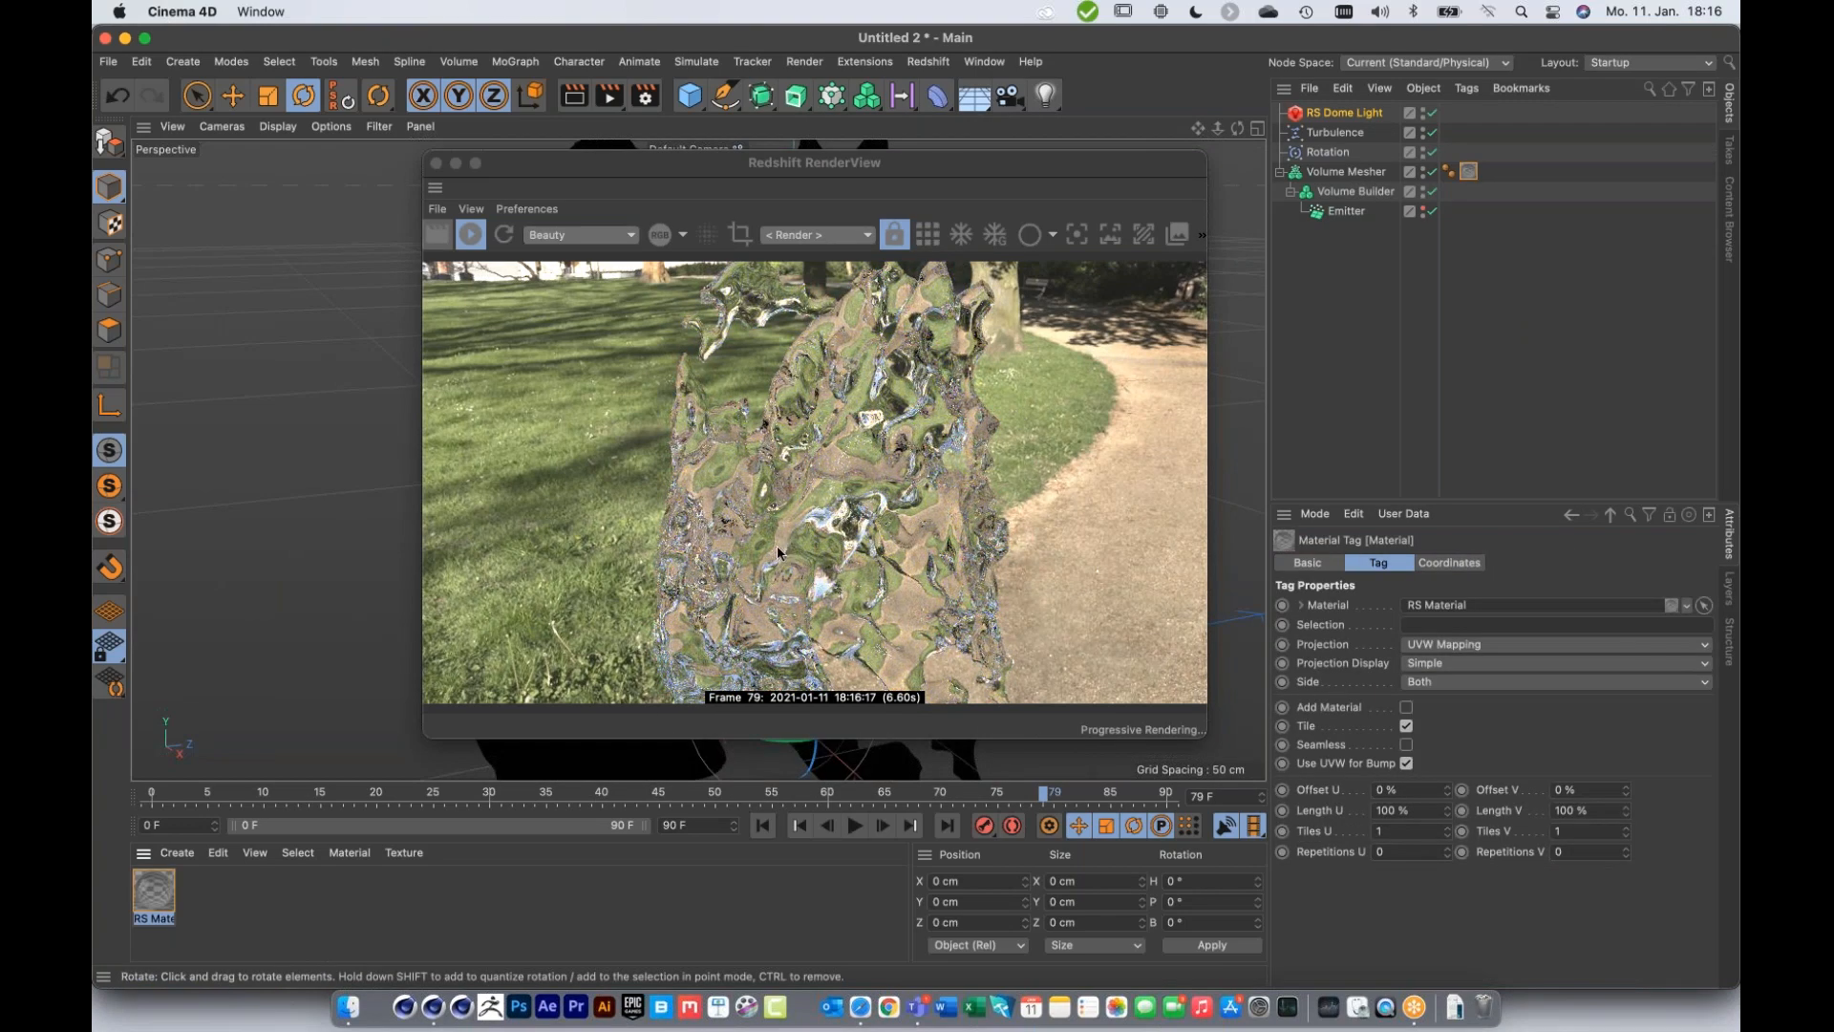
Step: Inspect the water render from several angles using the four-view layout and close the RenderView
middle_click(275, 424)
drag(785, 167, 935, 152)
alt+drag(458, 307, 402, 344)
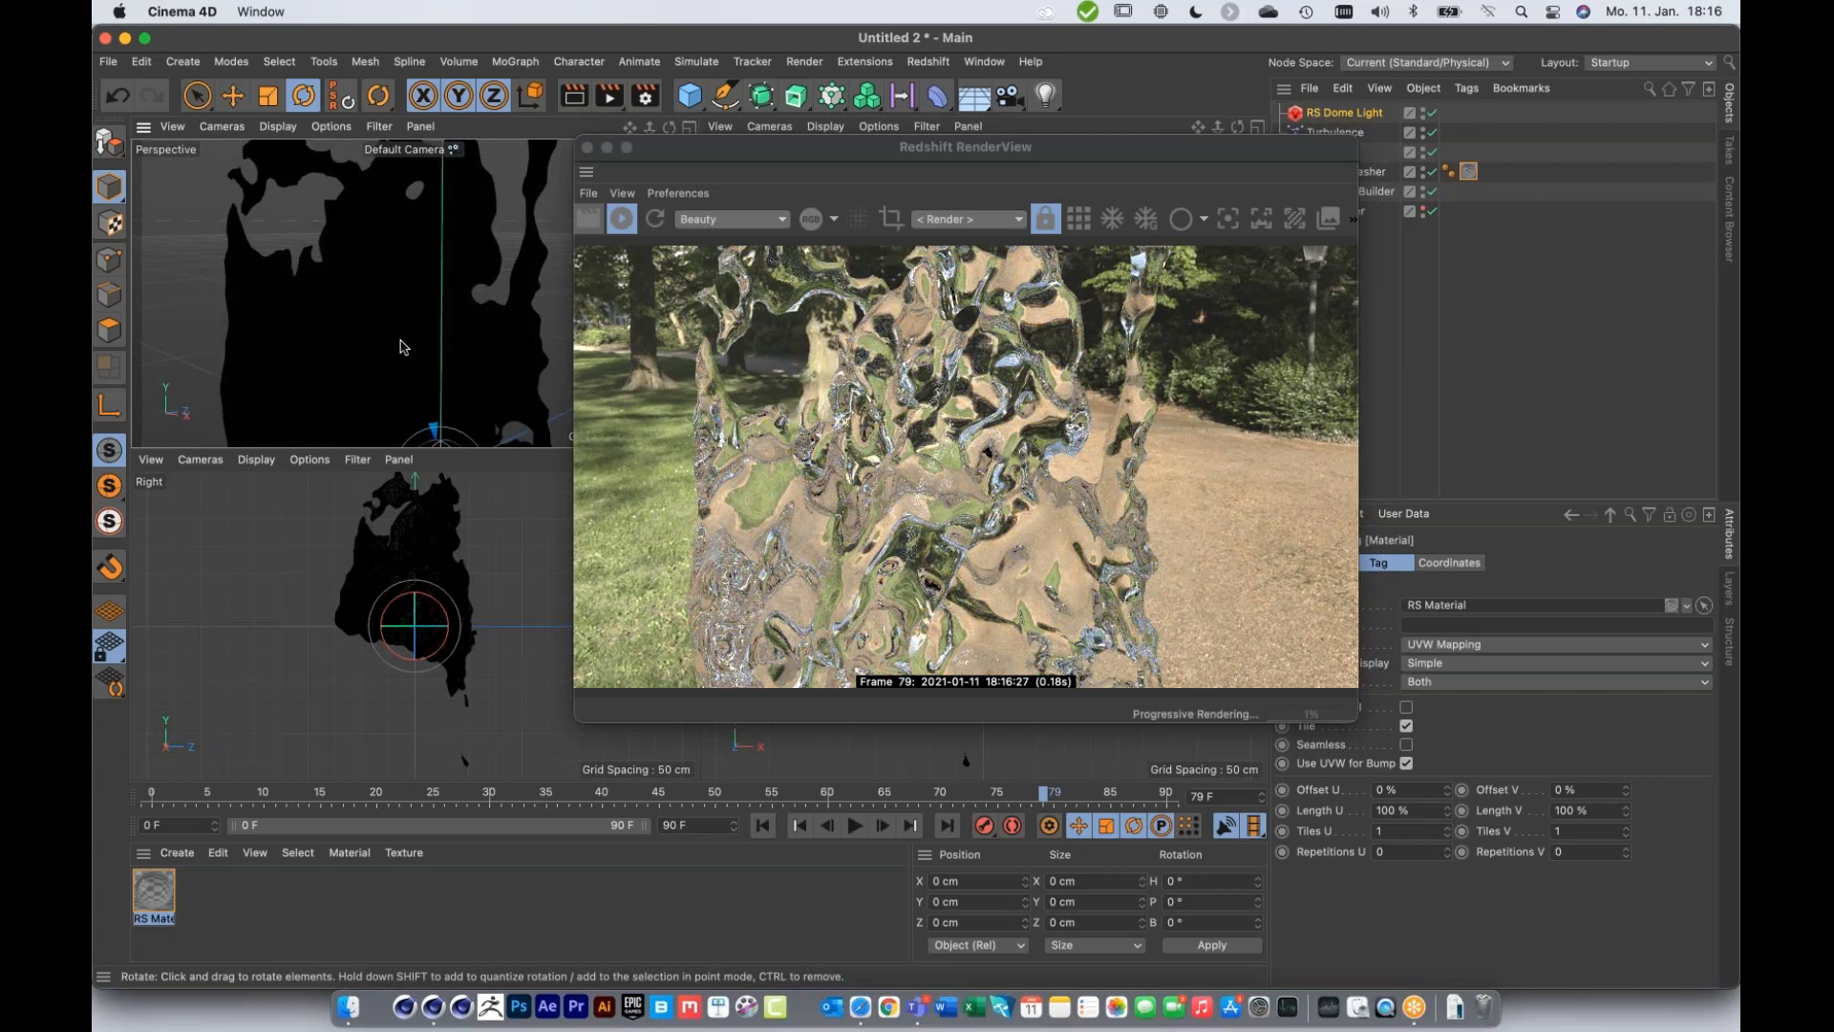
mouse_move(391, 283)
alt+mouse_down()
mouse_move(324, 385)
mouse_move(340, 306)
mouse_move(365, 286)
alt+mouse_up()
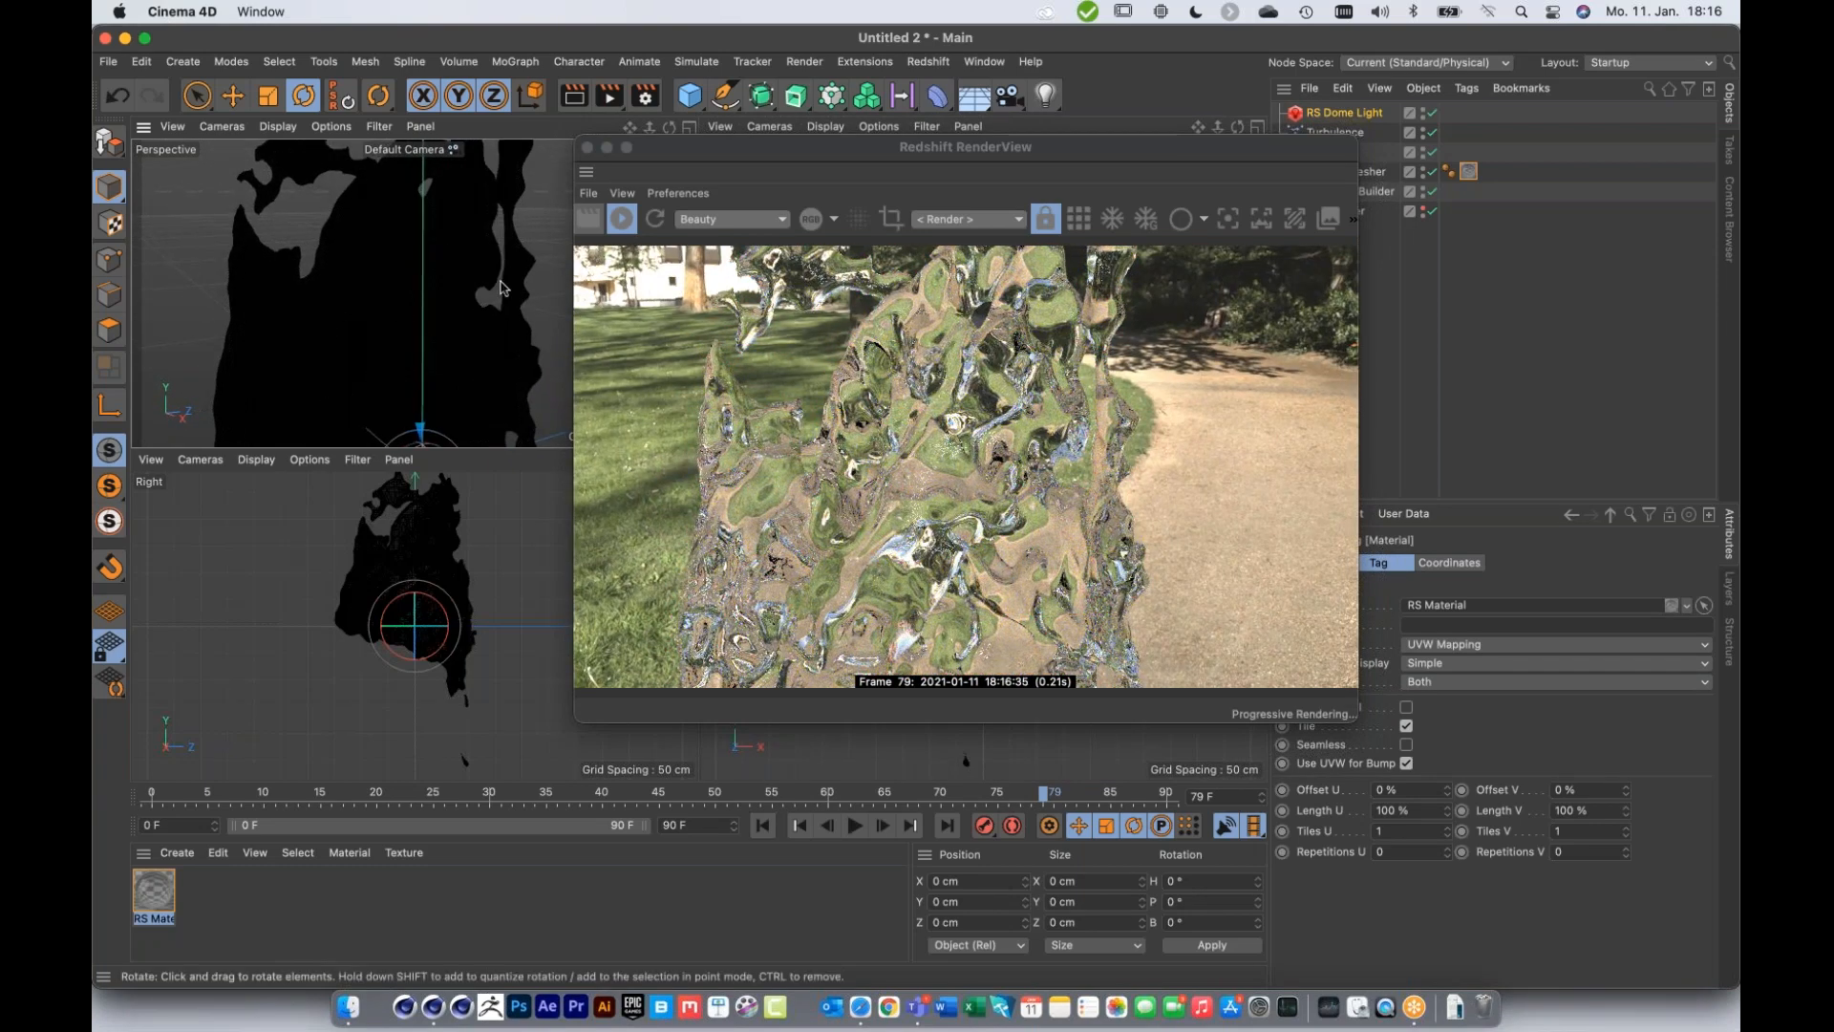
click(587, 148)
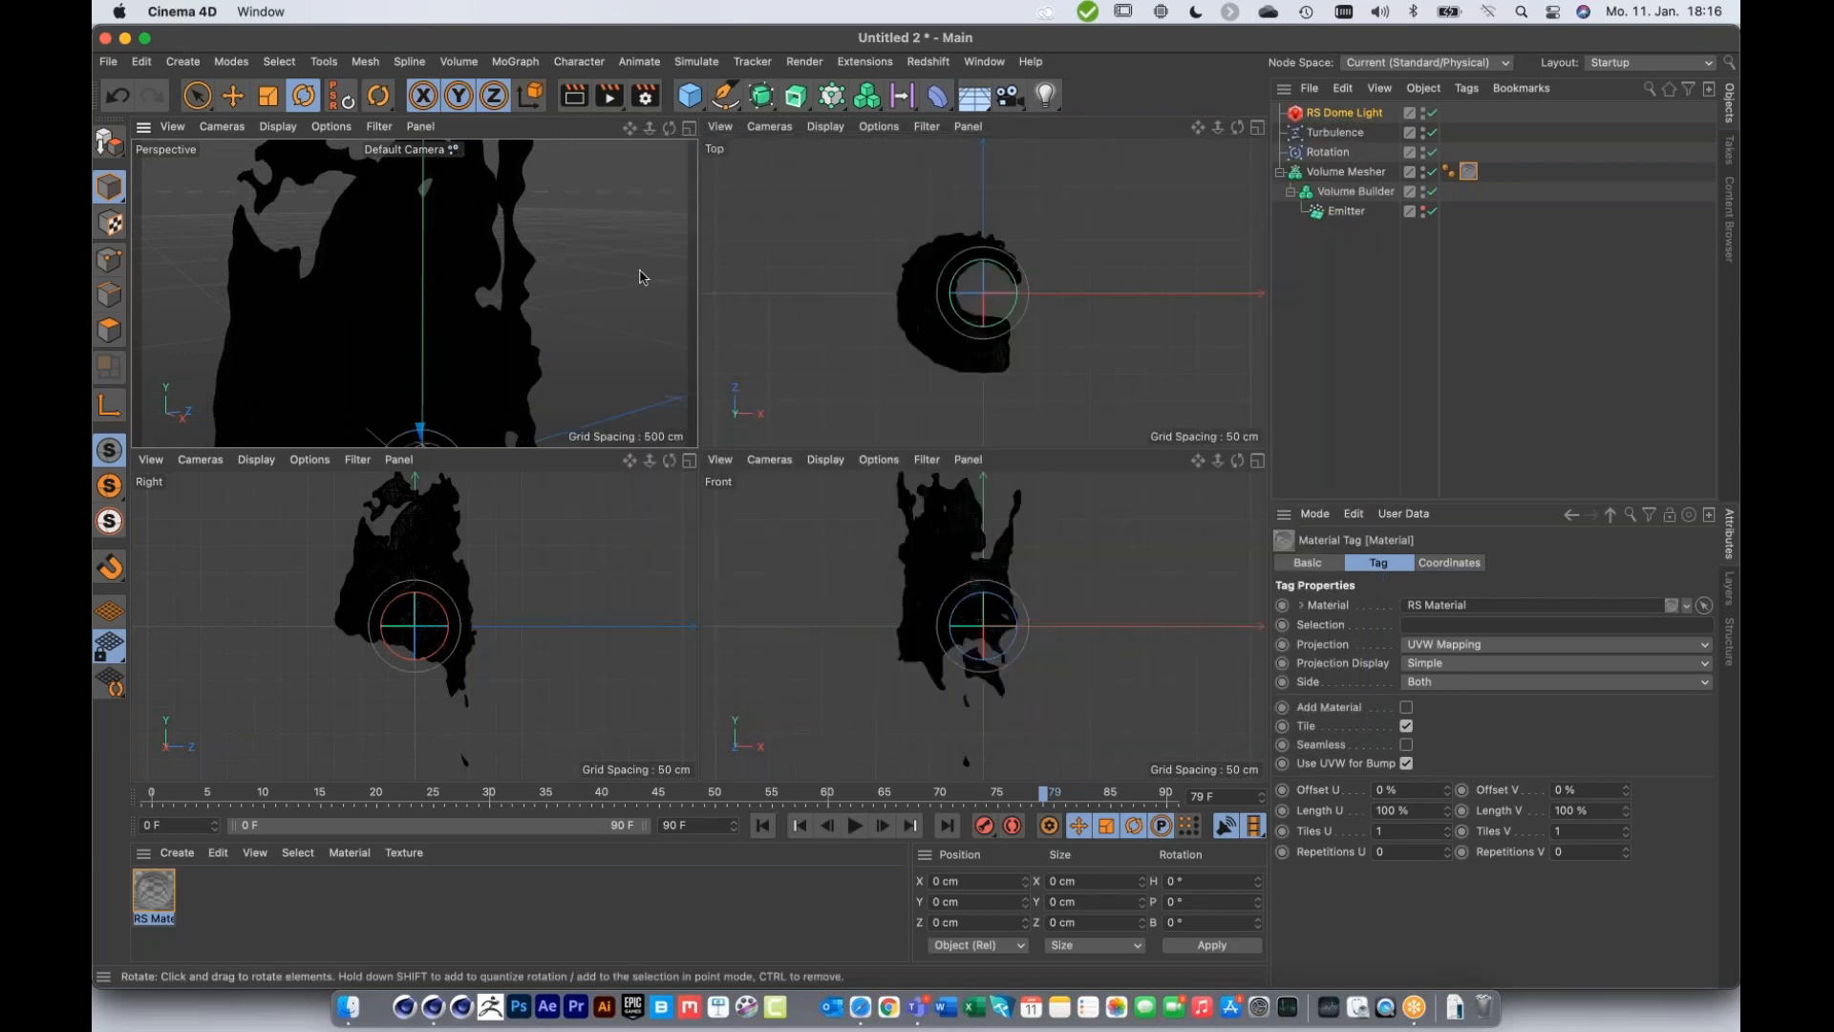
Step: Switch to Finder and play a preview of InfinityFluid_Spheres.mp4 to examine the reference animation
key(super+Tab)
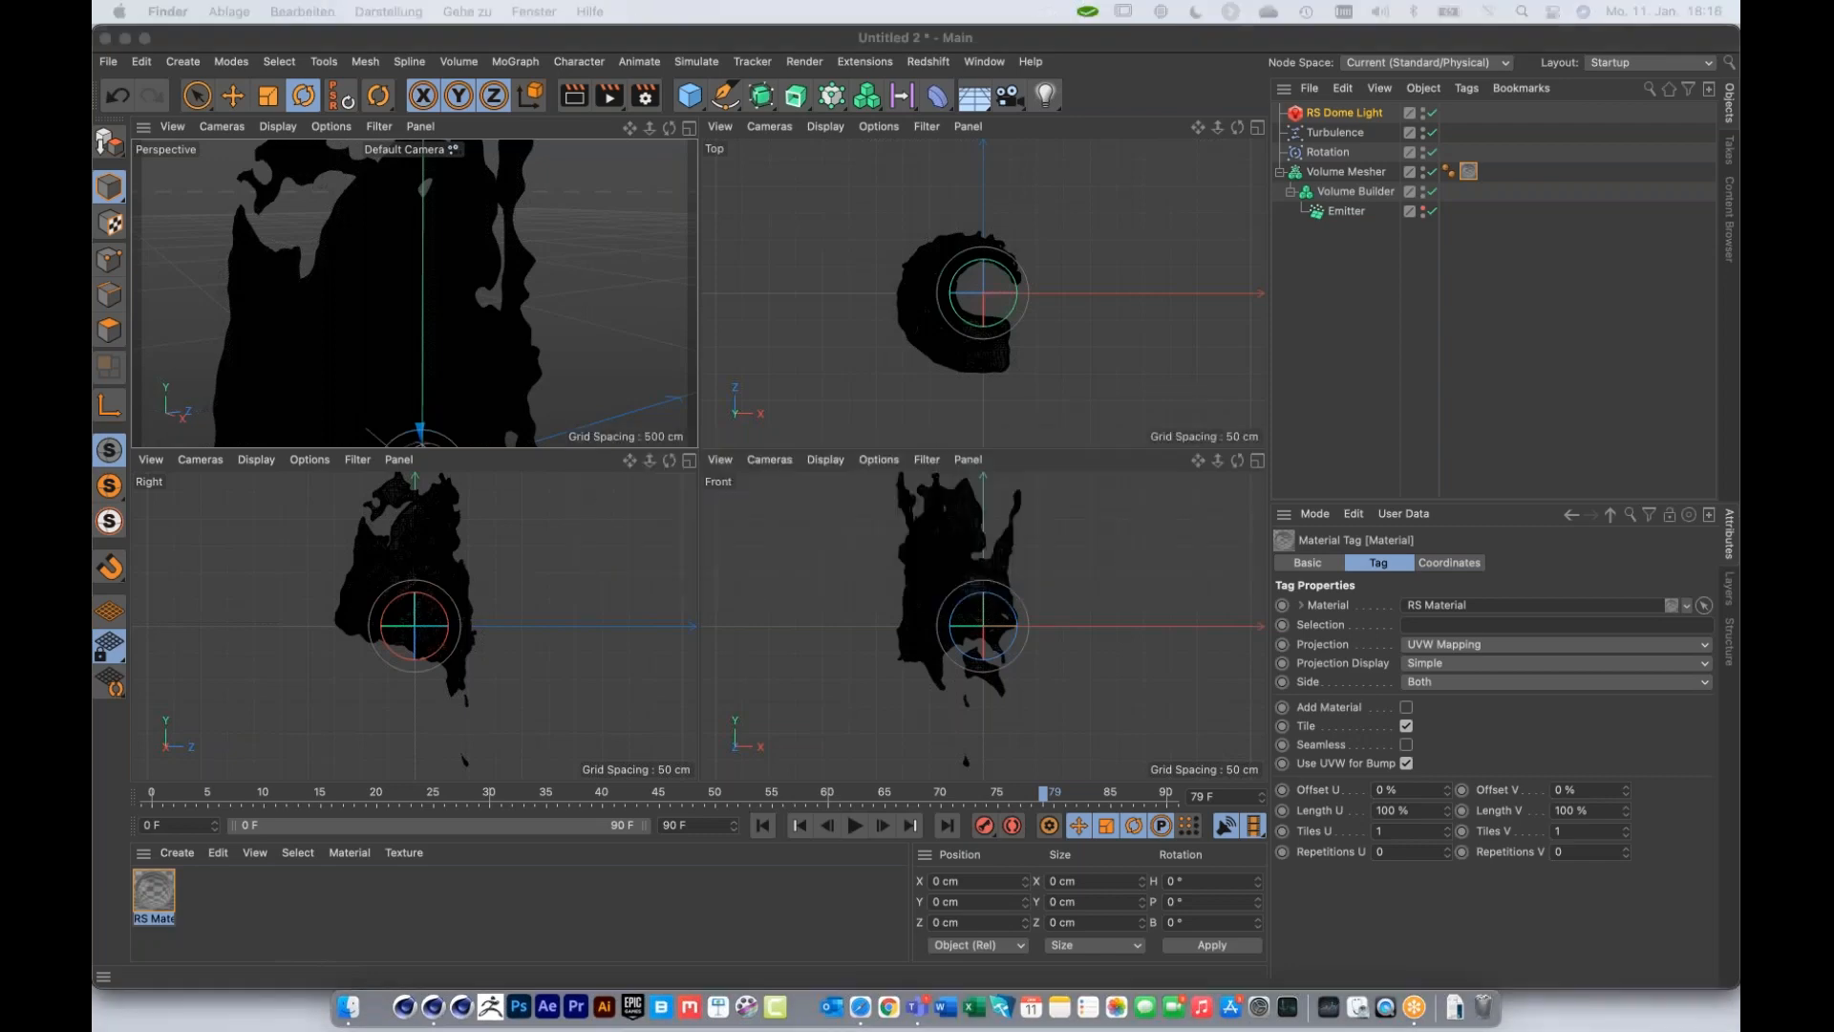
key(space)
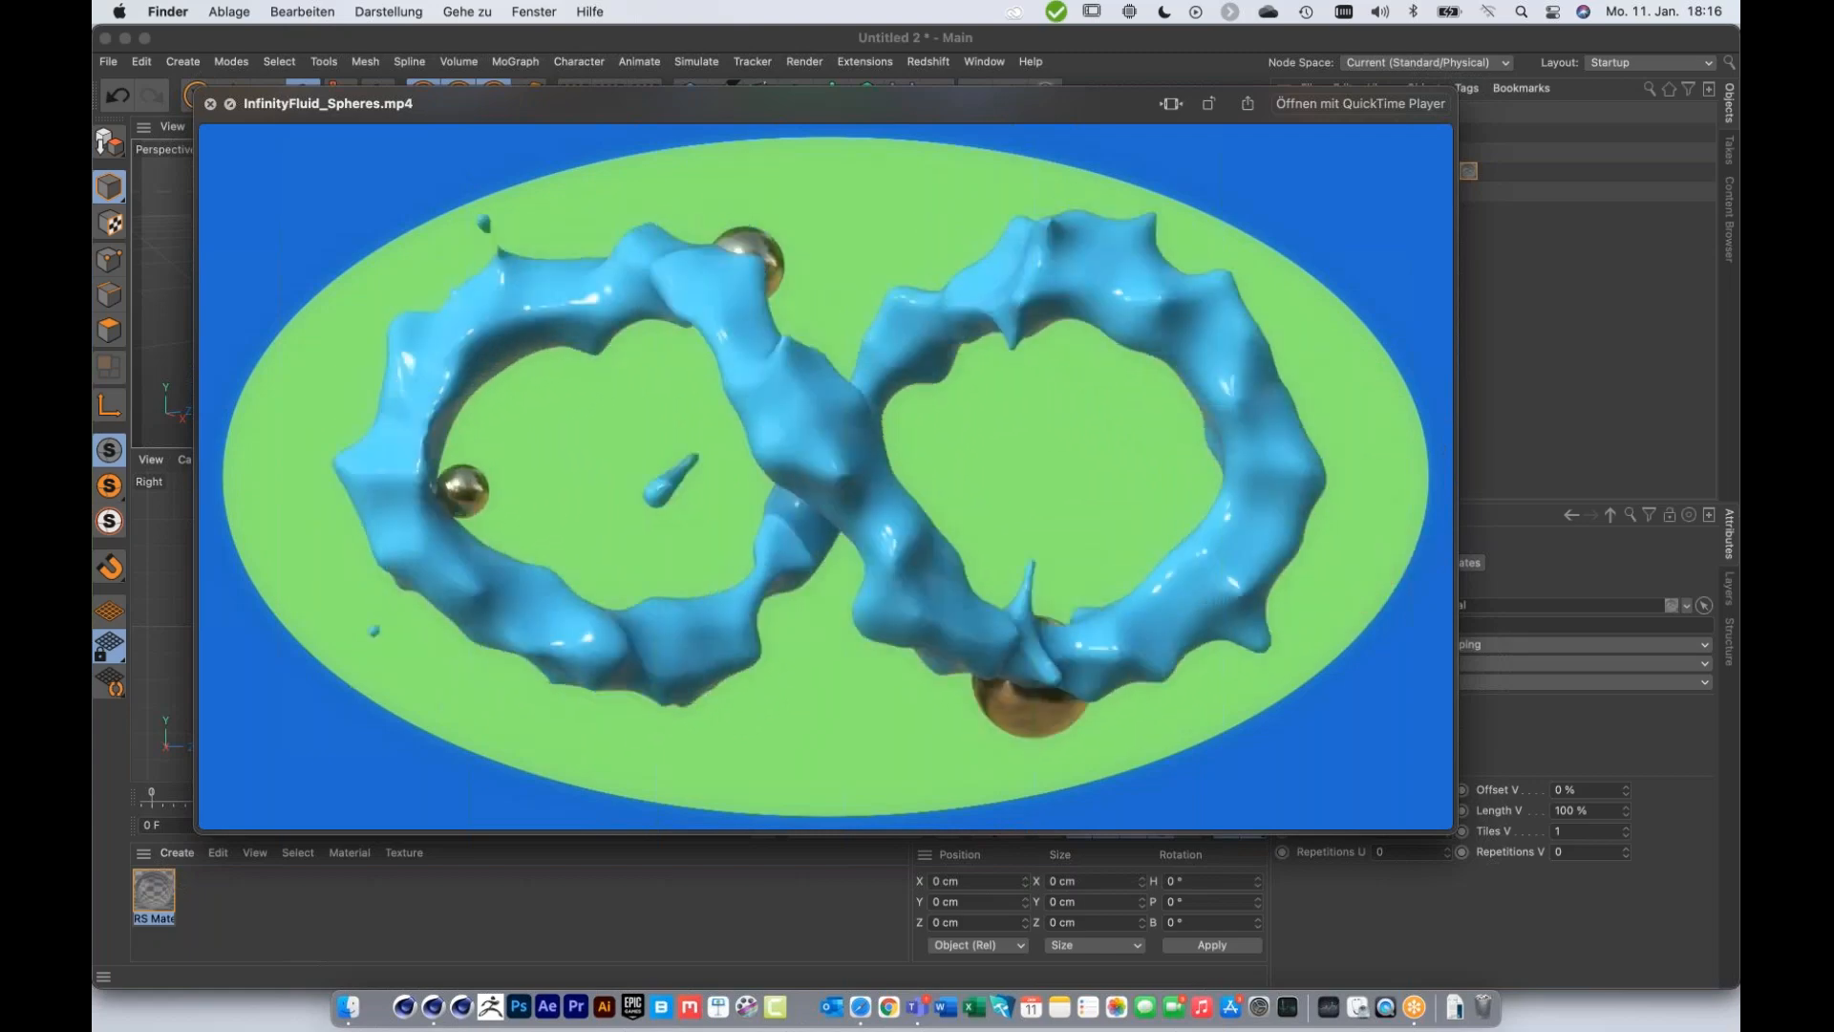
mouse_move(1039, 823)
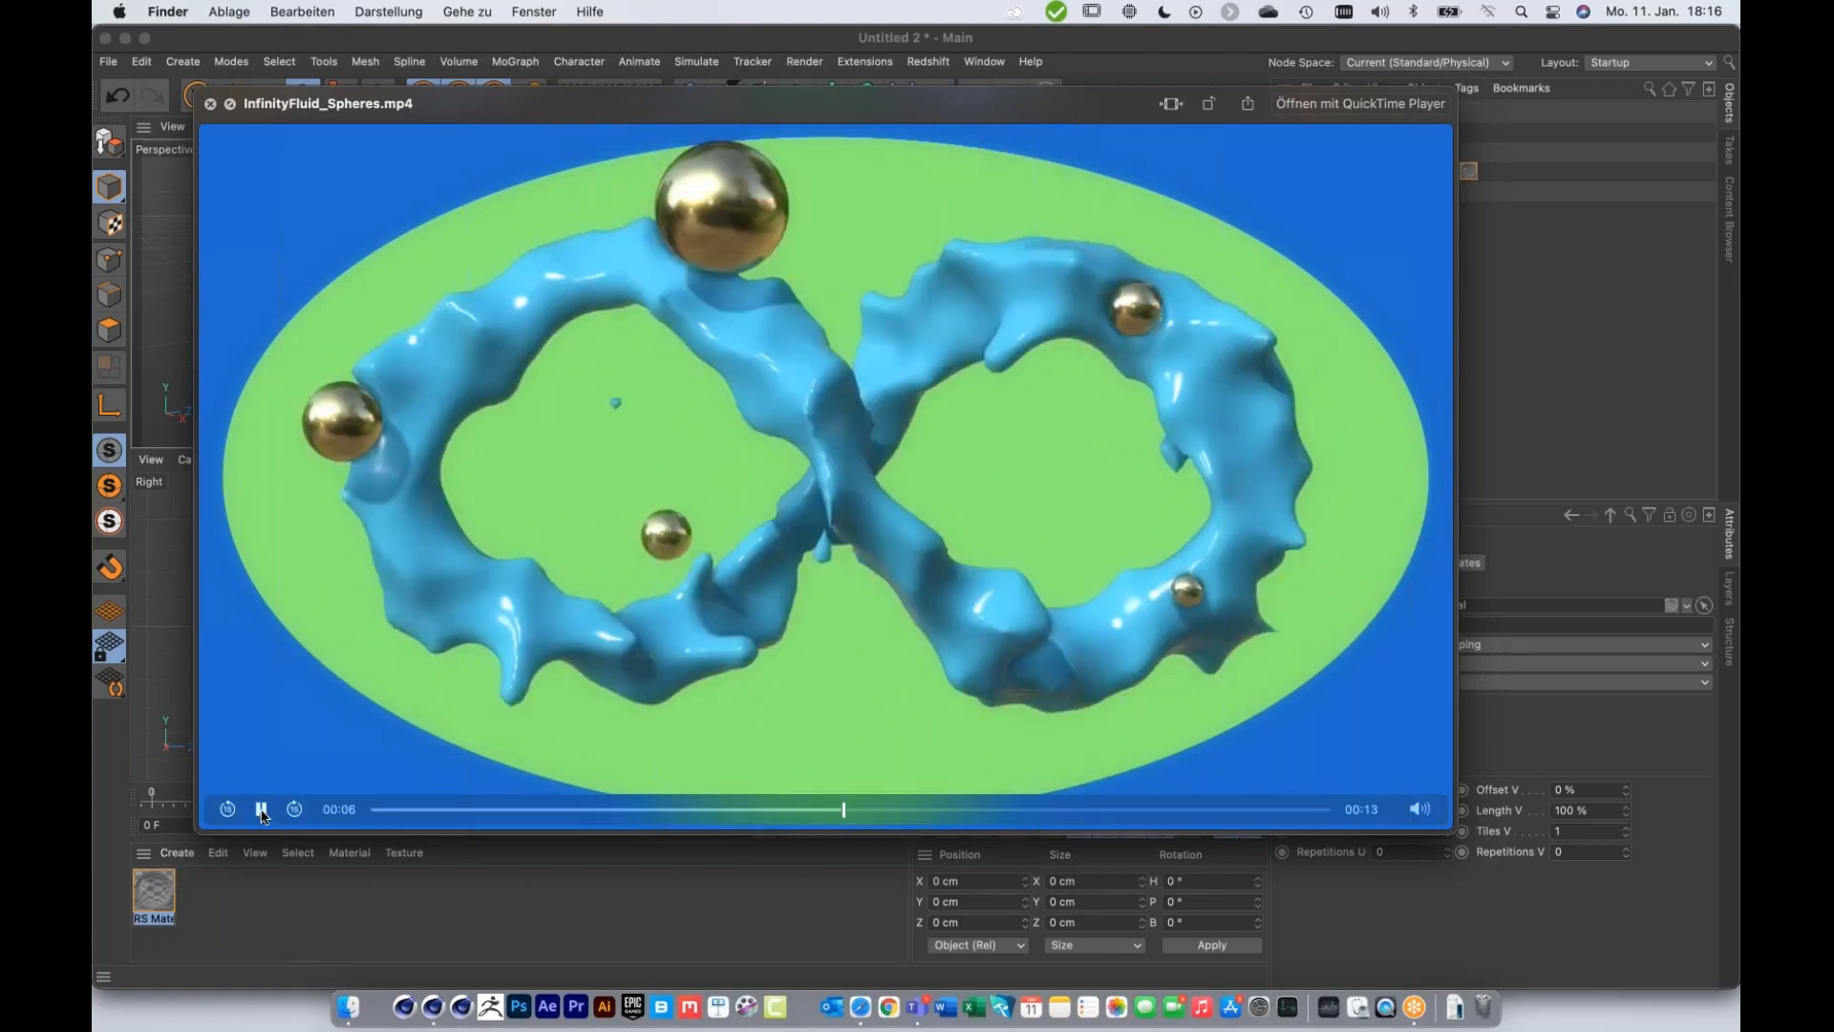
click(258, 810)
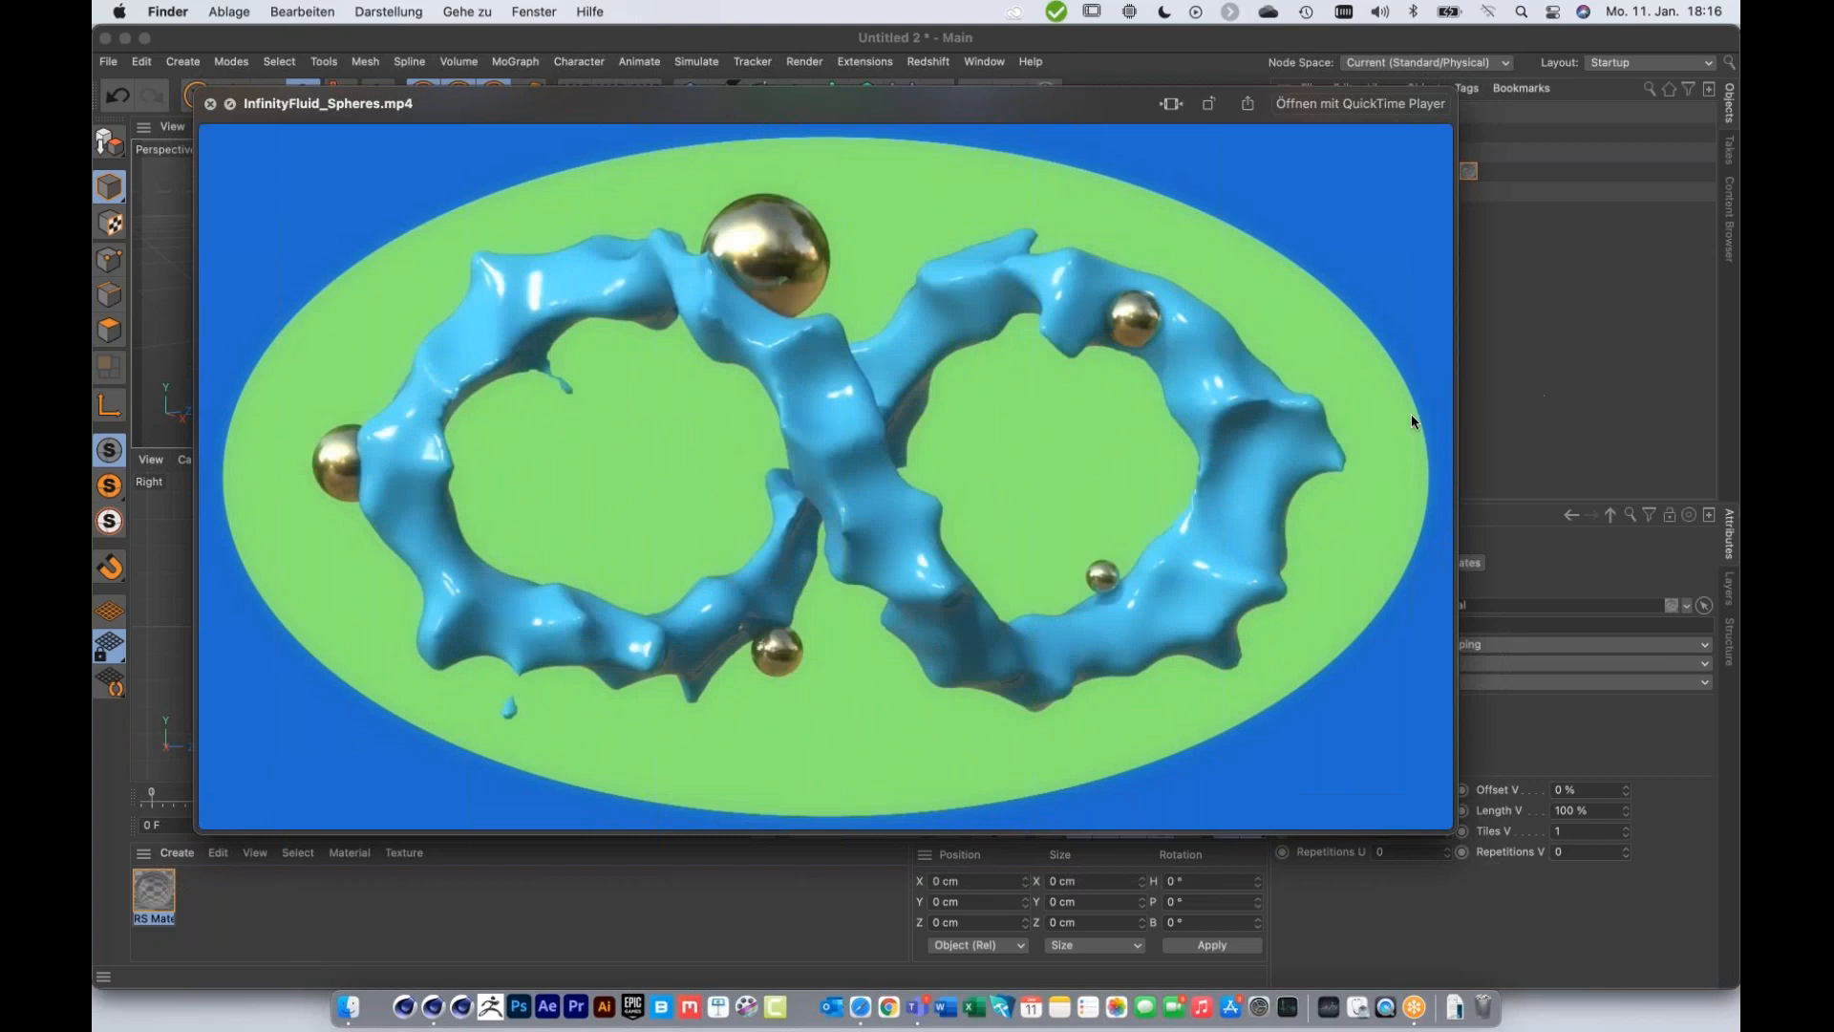
key(space)
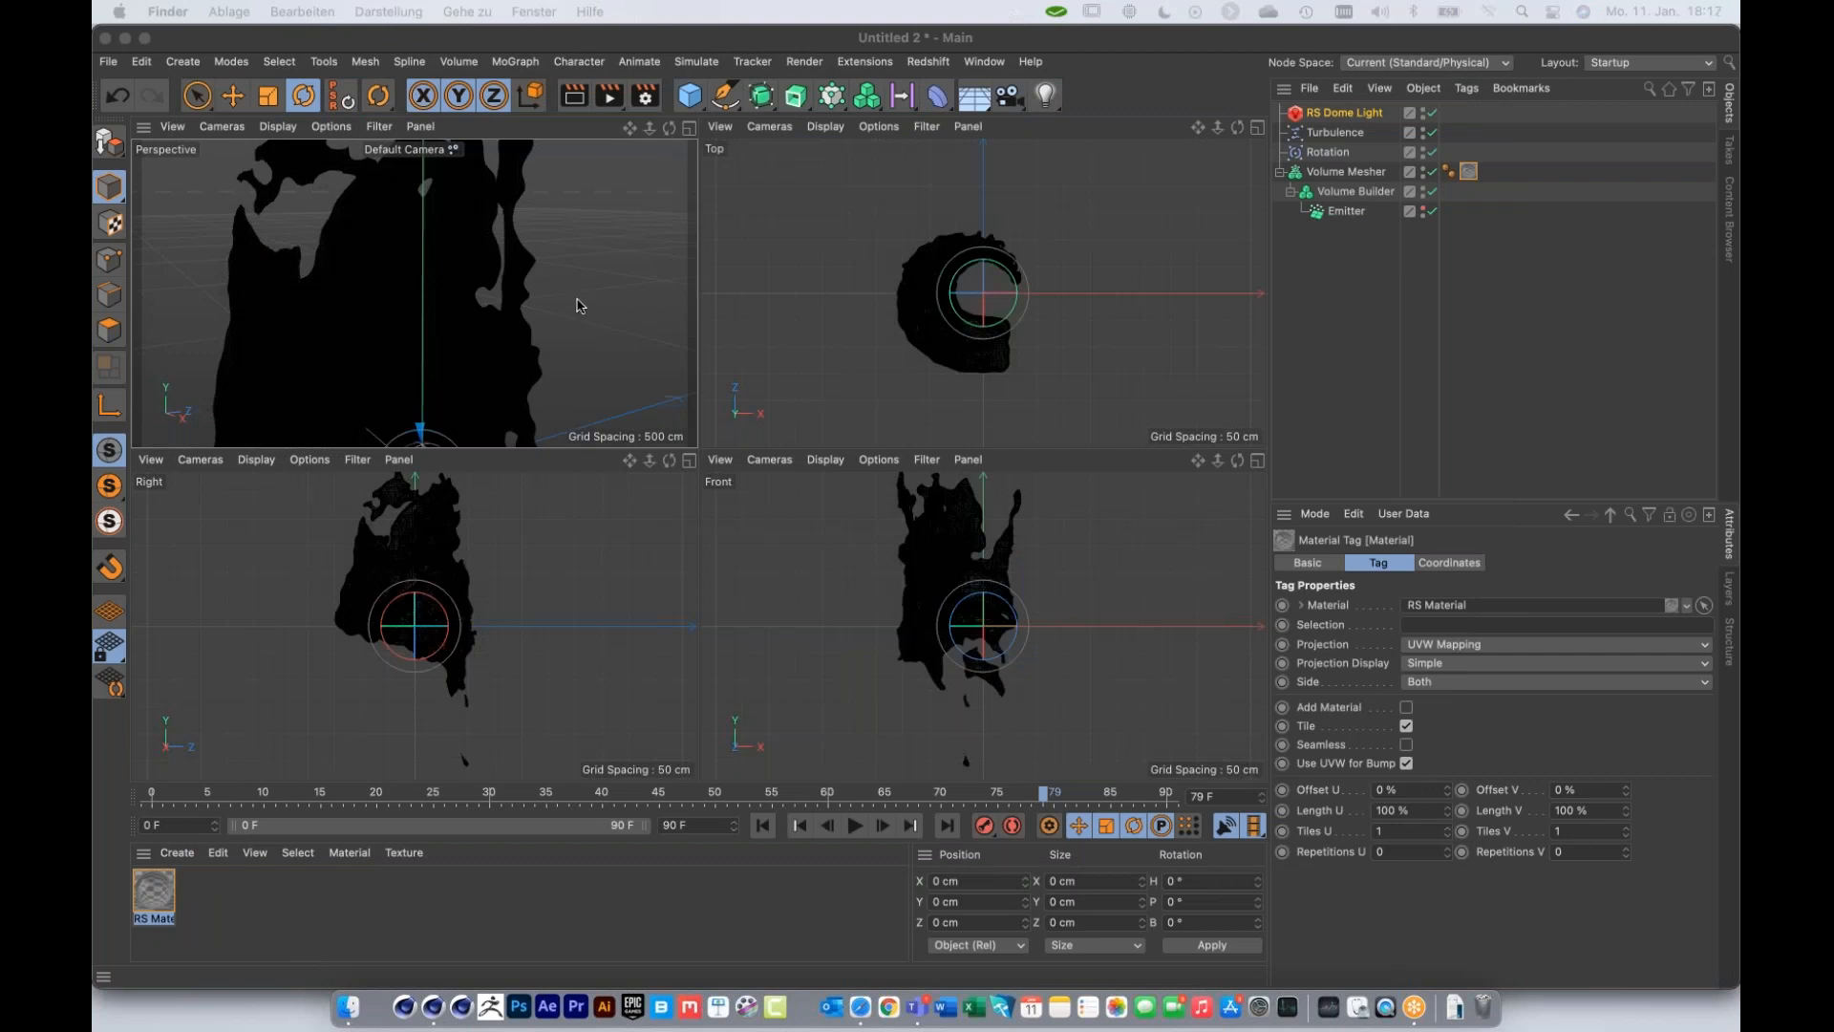
Step: Create a new Cinema 4D project and add a Circle spline to it
click(646, 319)
key(super+n)
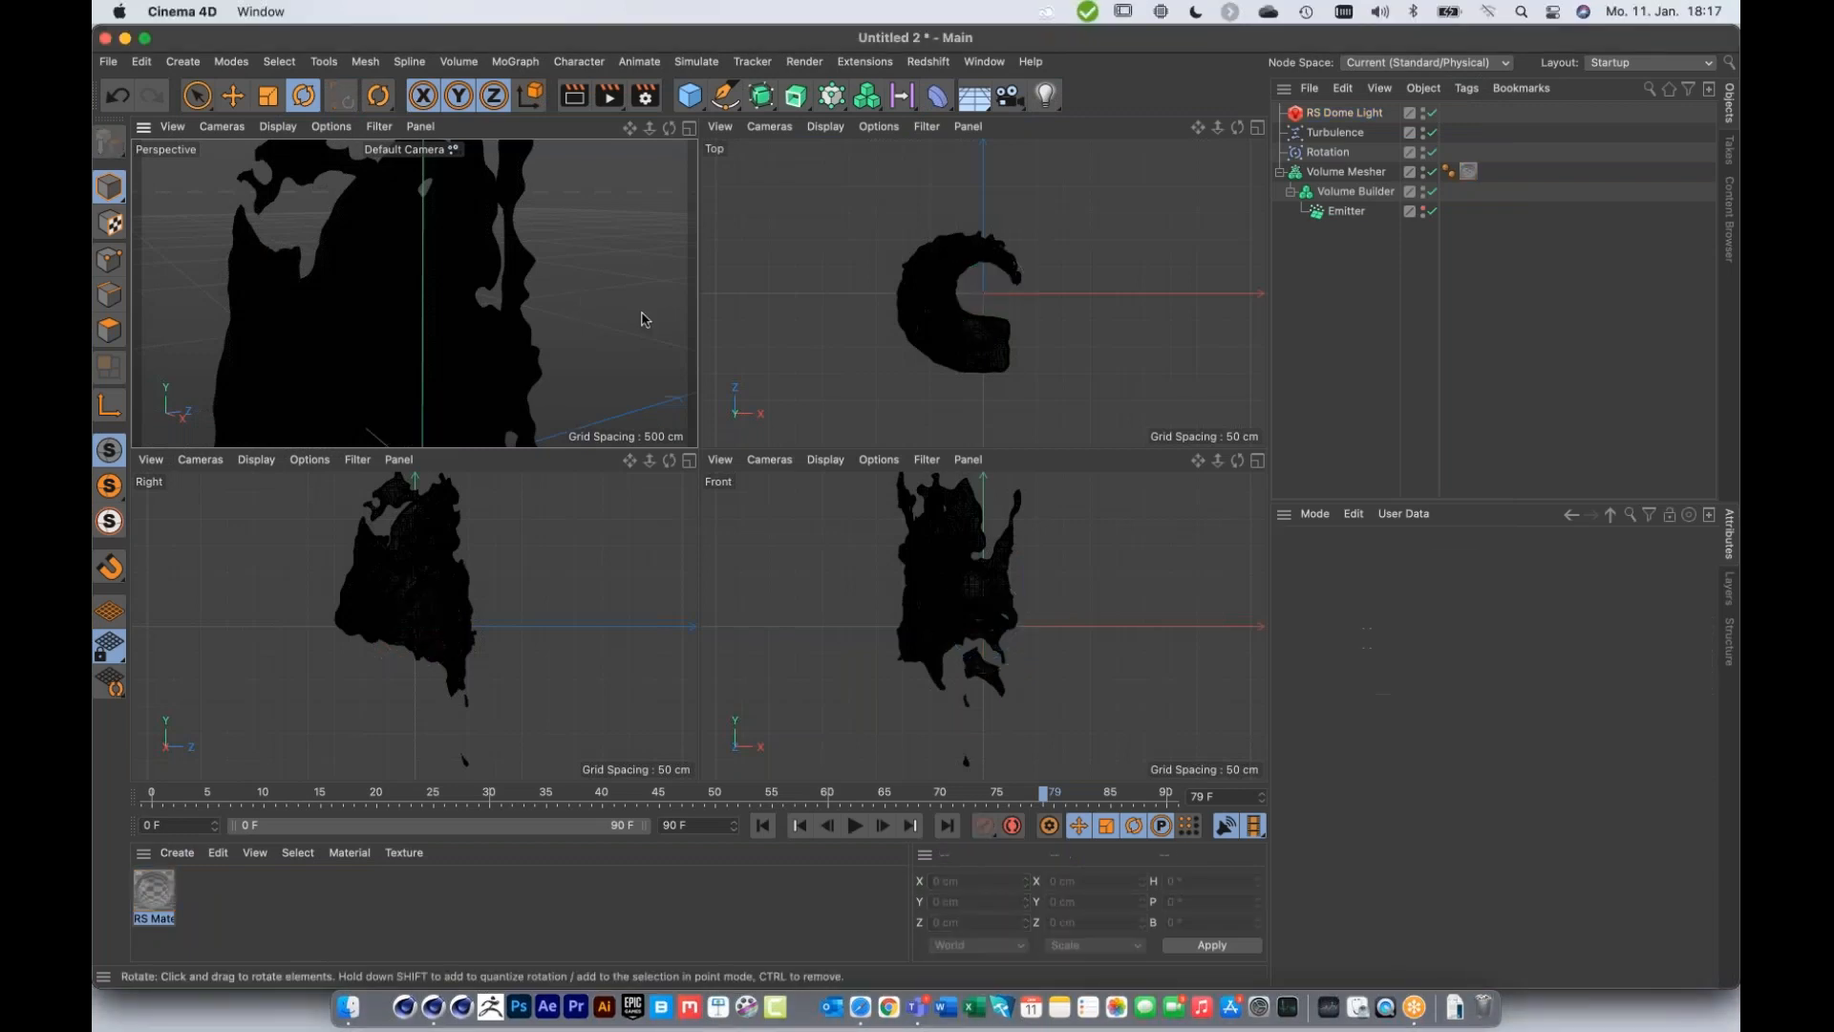
click(725, 95)
click(922, 158)
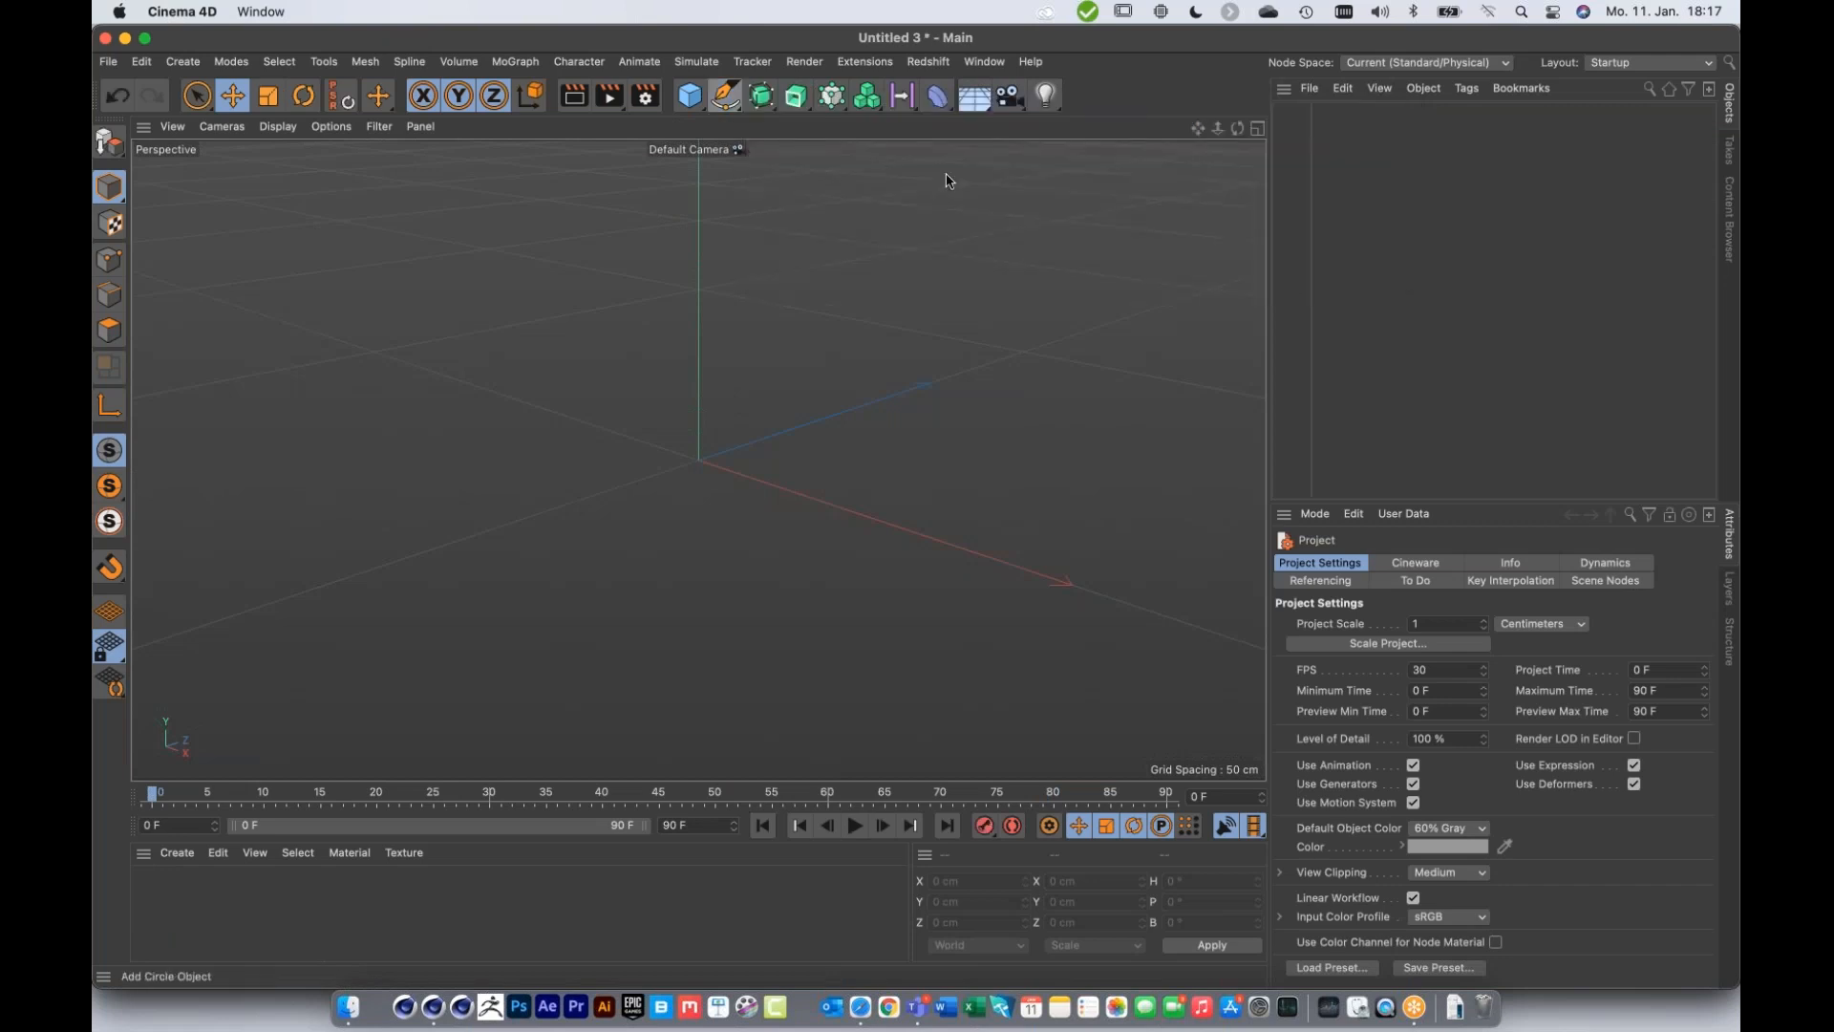
Step: Make the circle an ellipse with a 500 cm radius, 200 cm Y radius and 128 intermediate points
click(1407, 606)
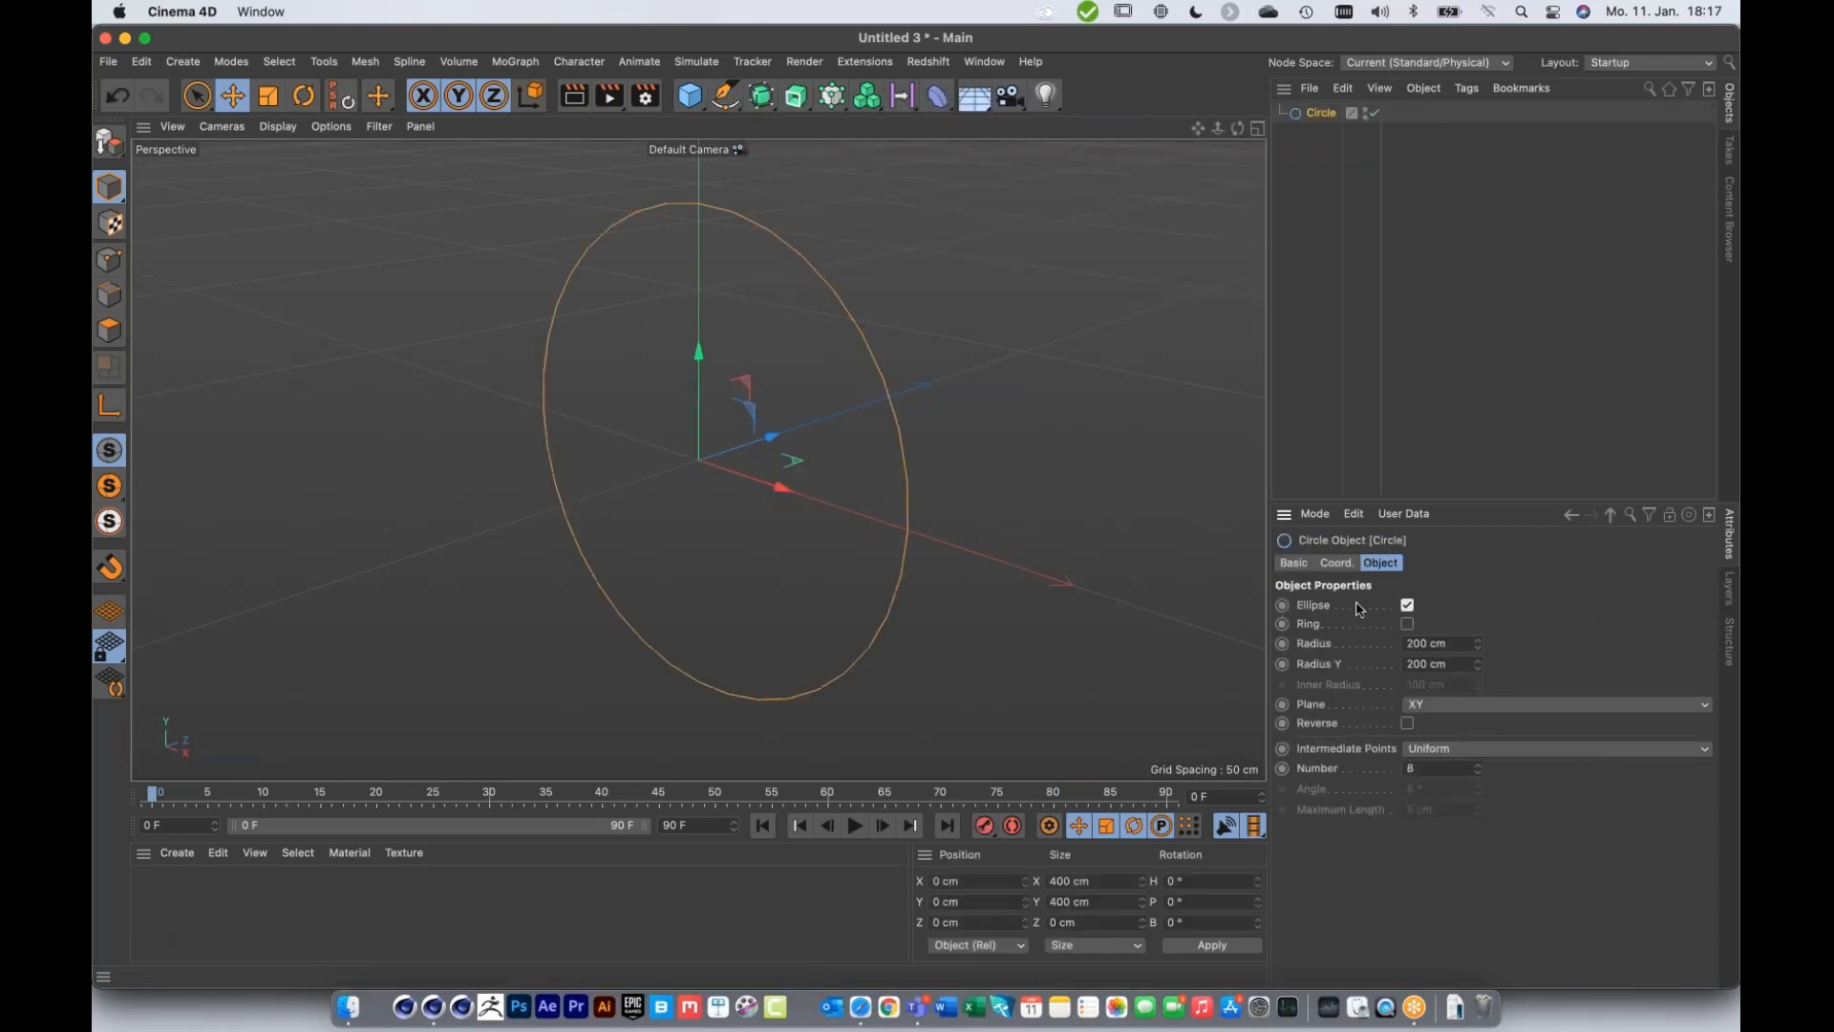
click(1408, 643)
text(500)
key(Return)
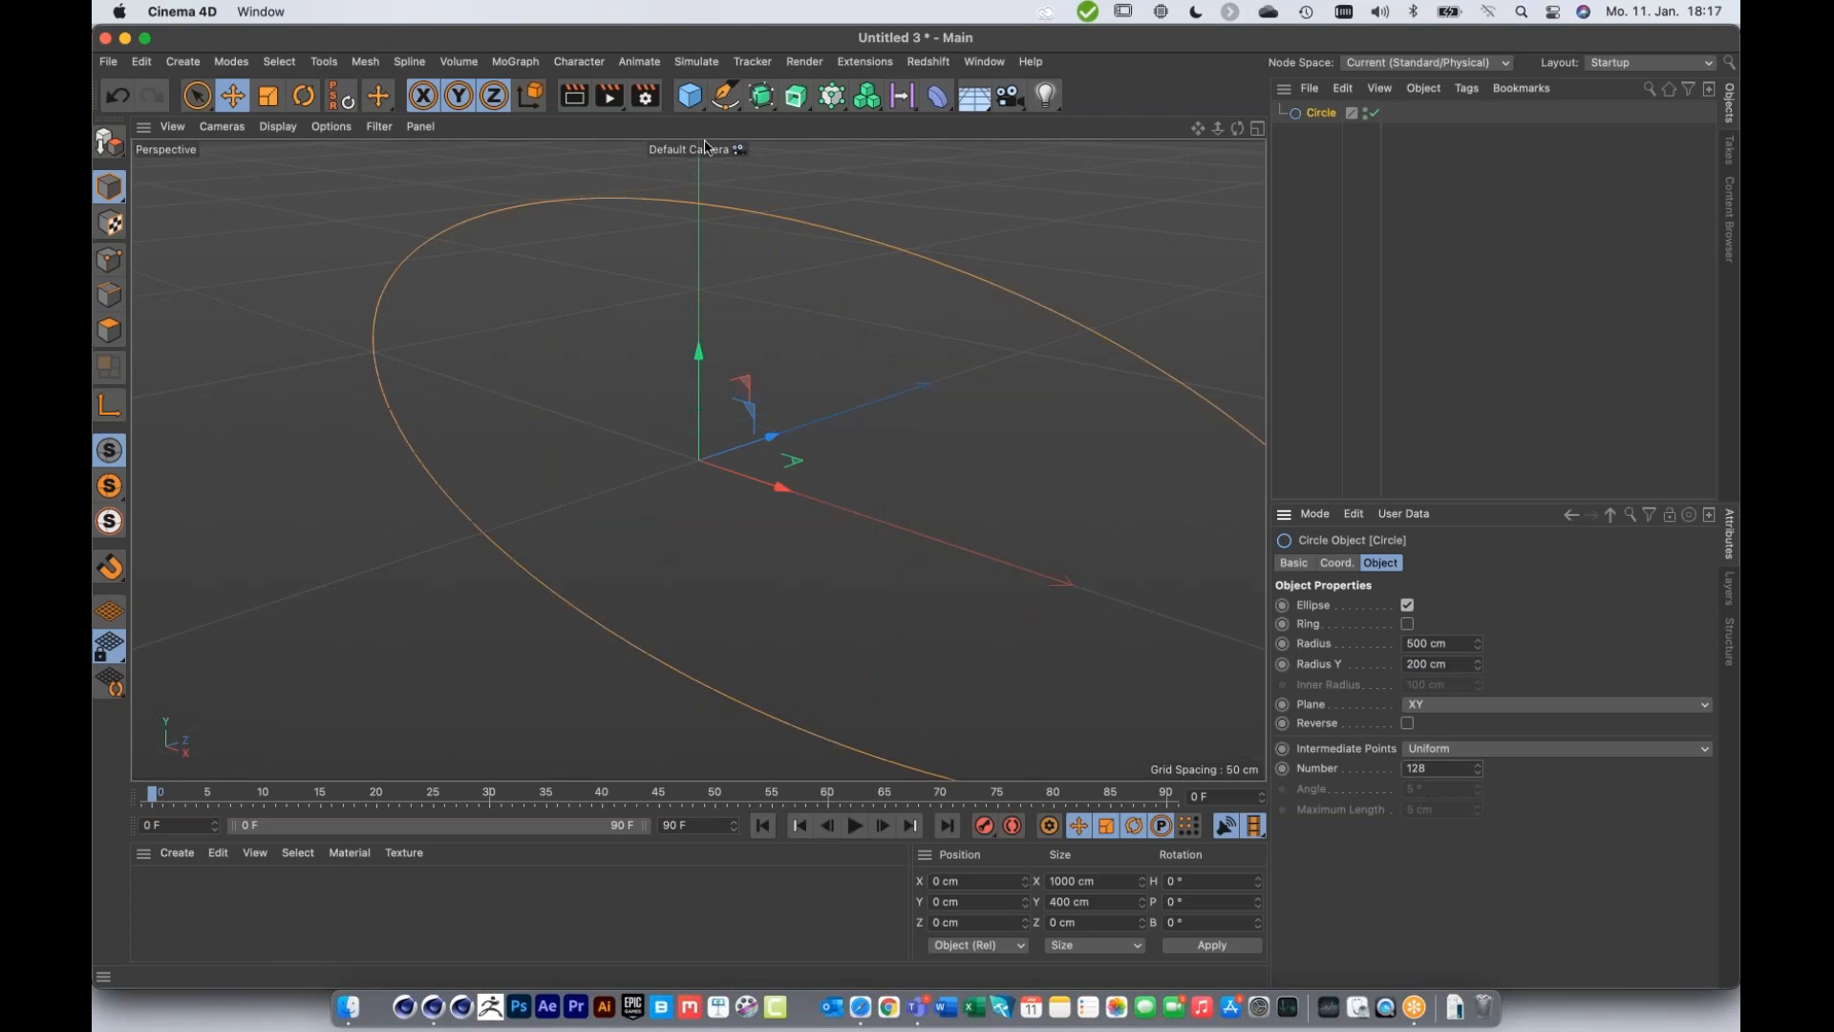
Step: Add a Twist deformer as a child of the Circle, align it to X+ and fit it to the parent
scroll(833, 421, down, 10)
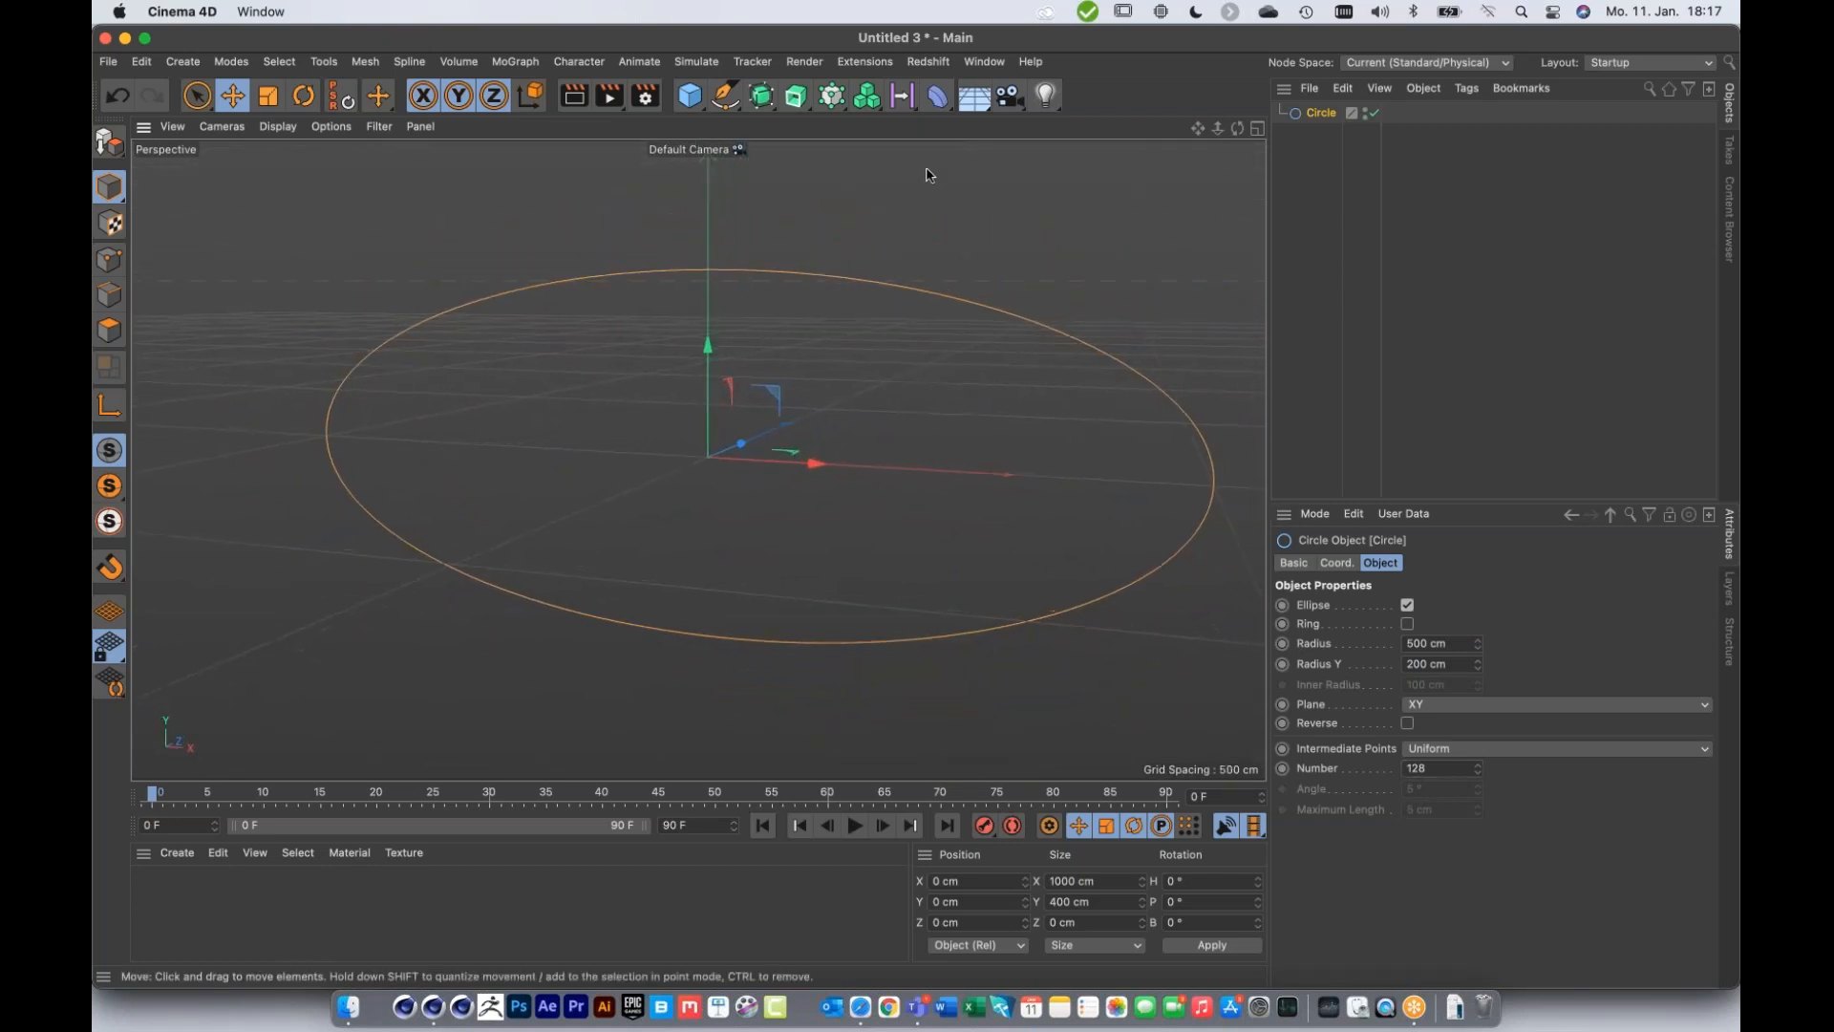
click(938, 95)
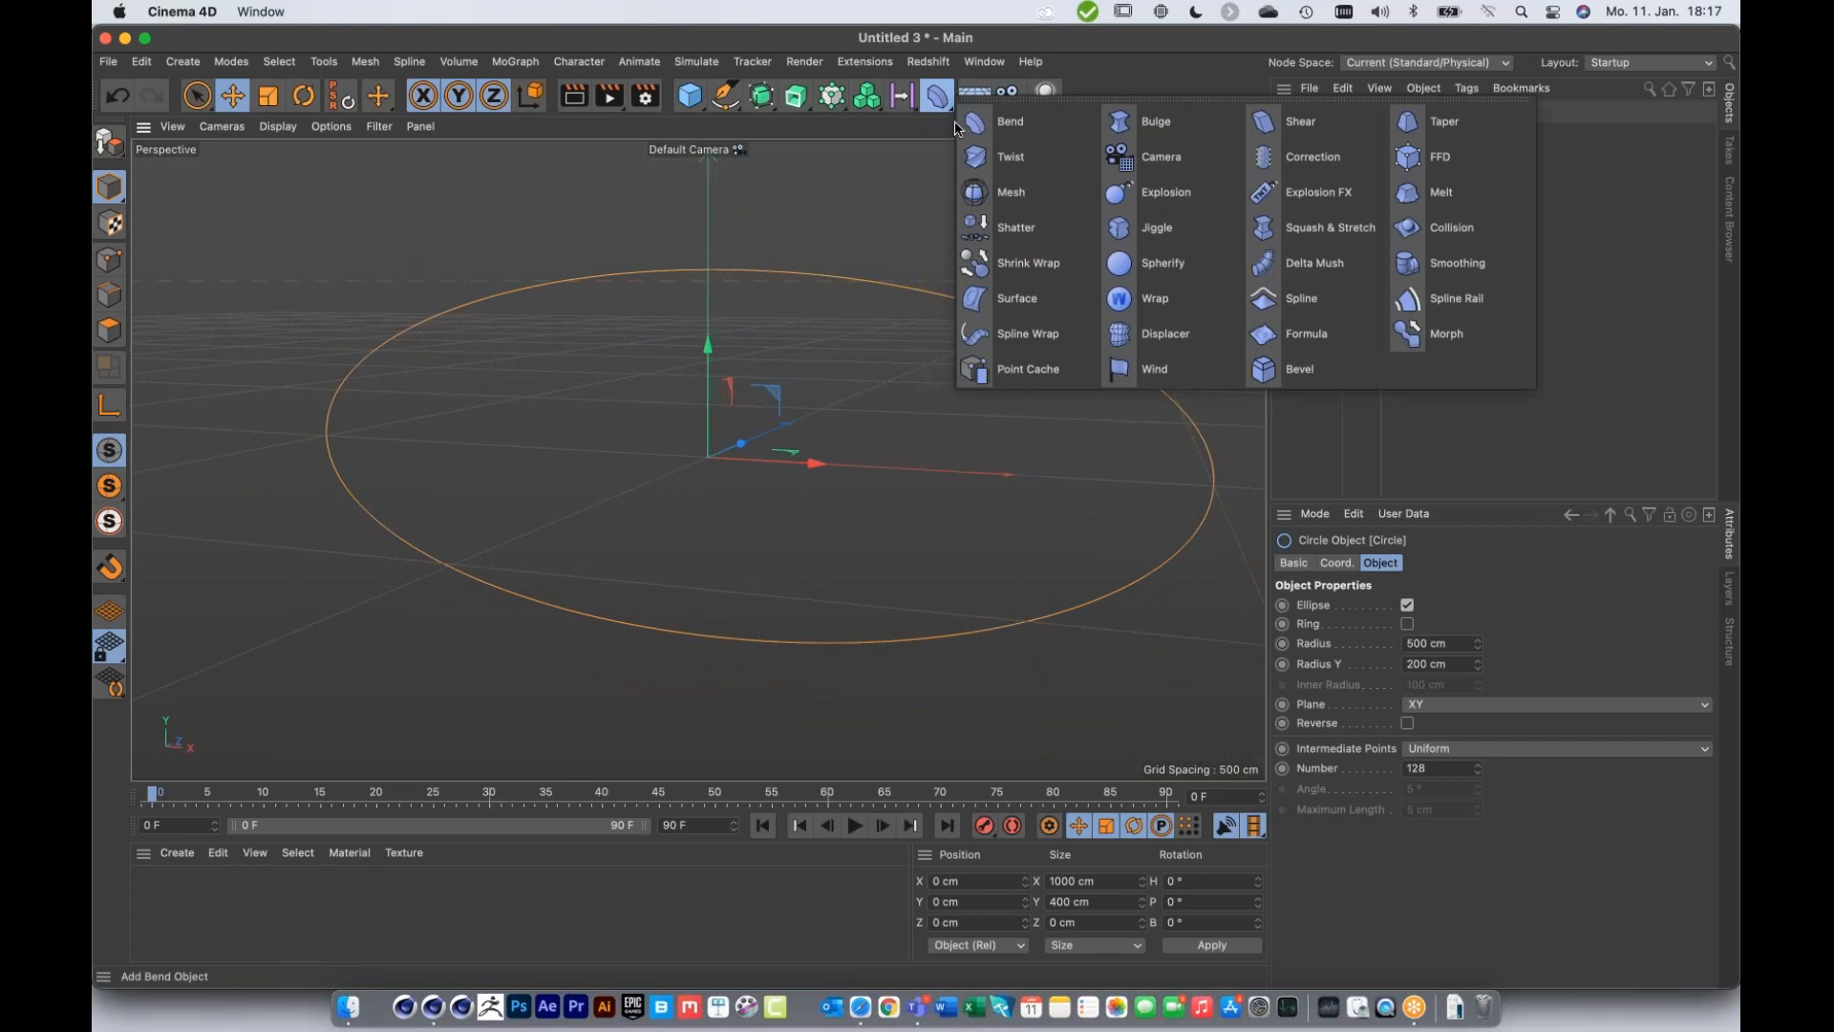
shift+click(1018, 152)
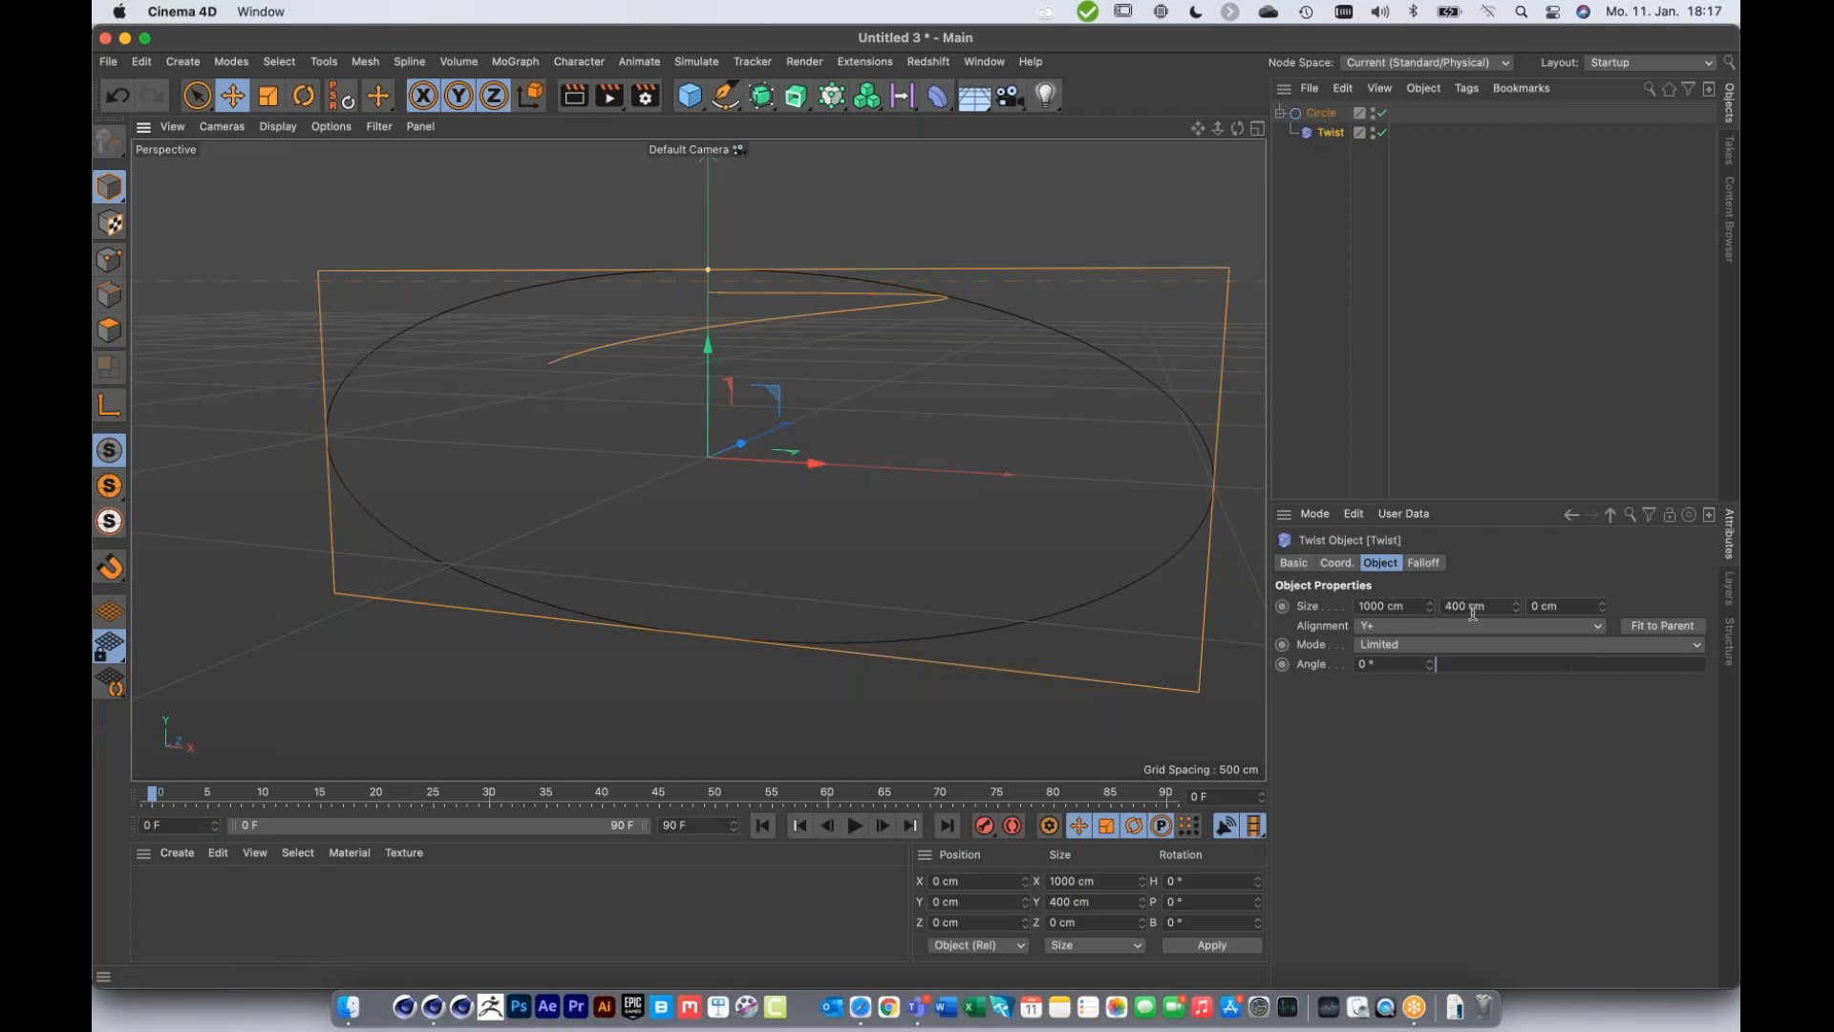
click(1513, 628)
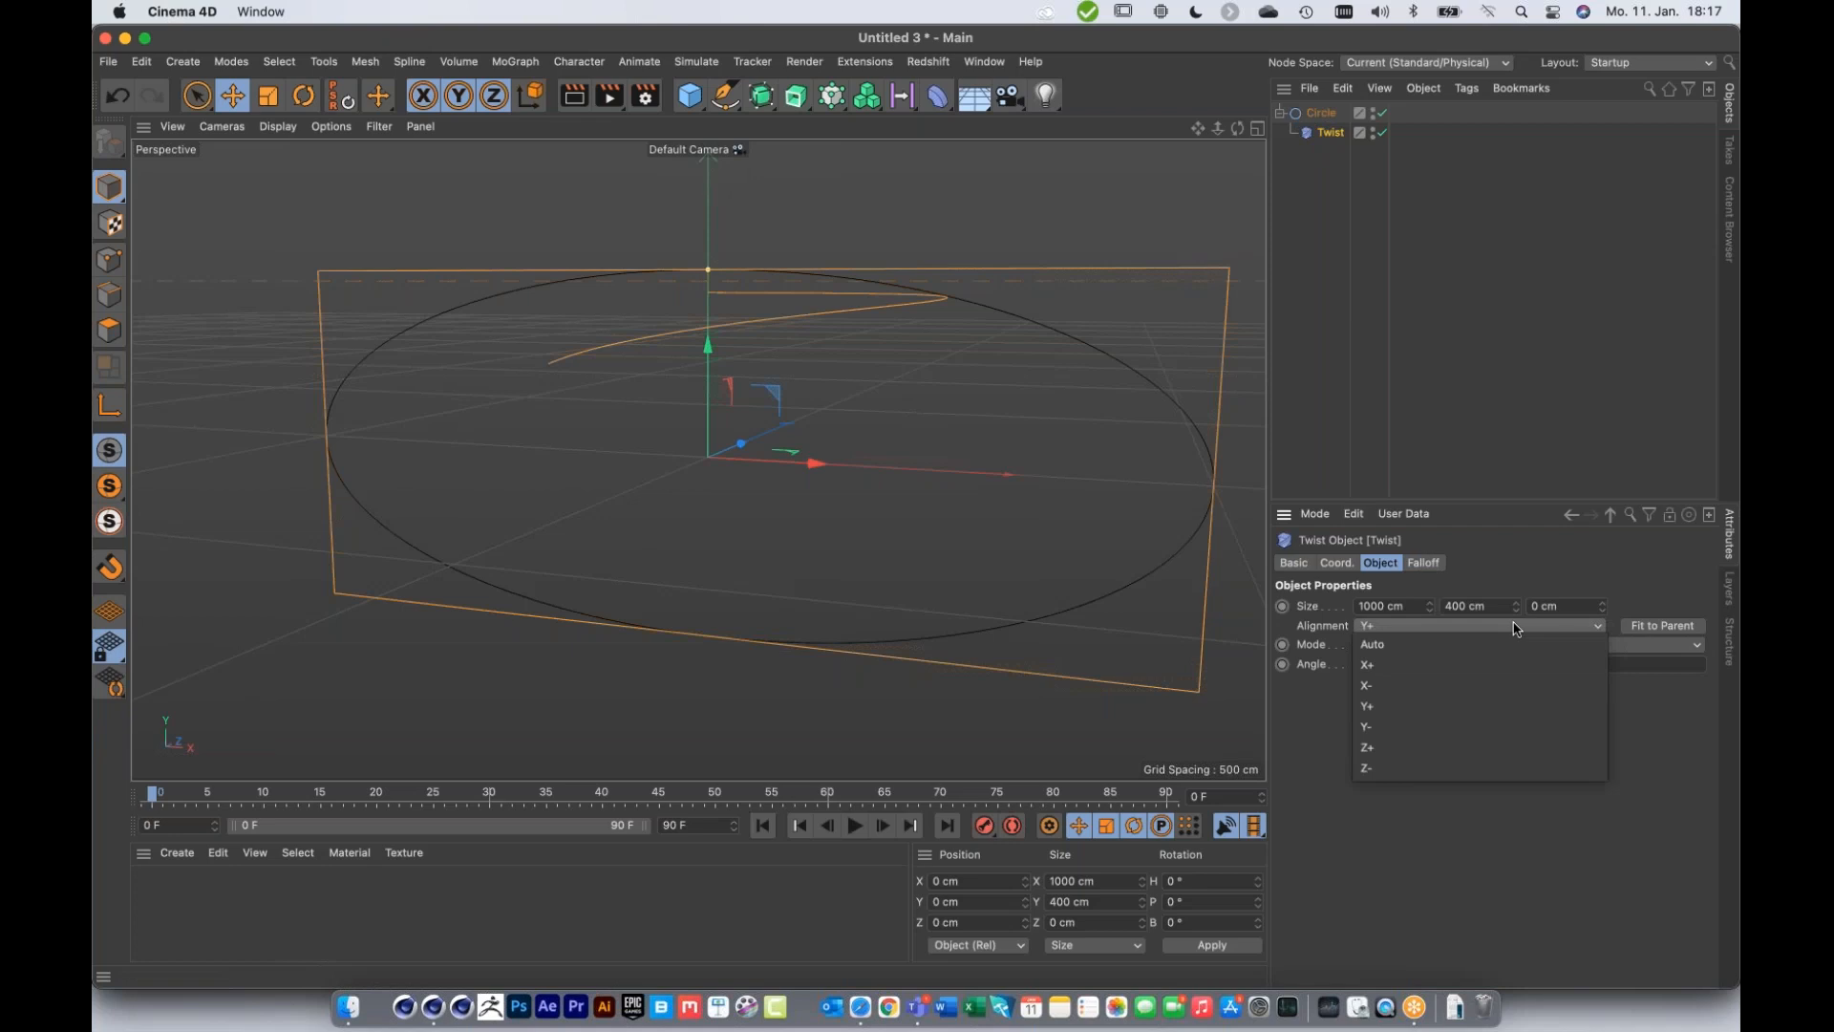
click(1465, 658)
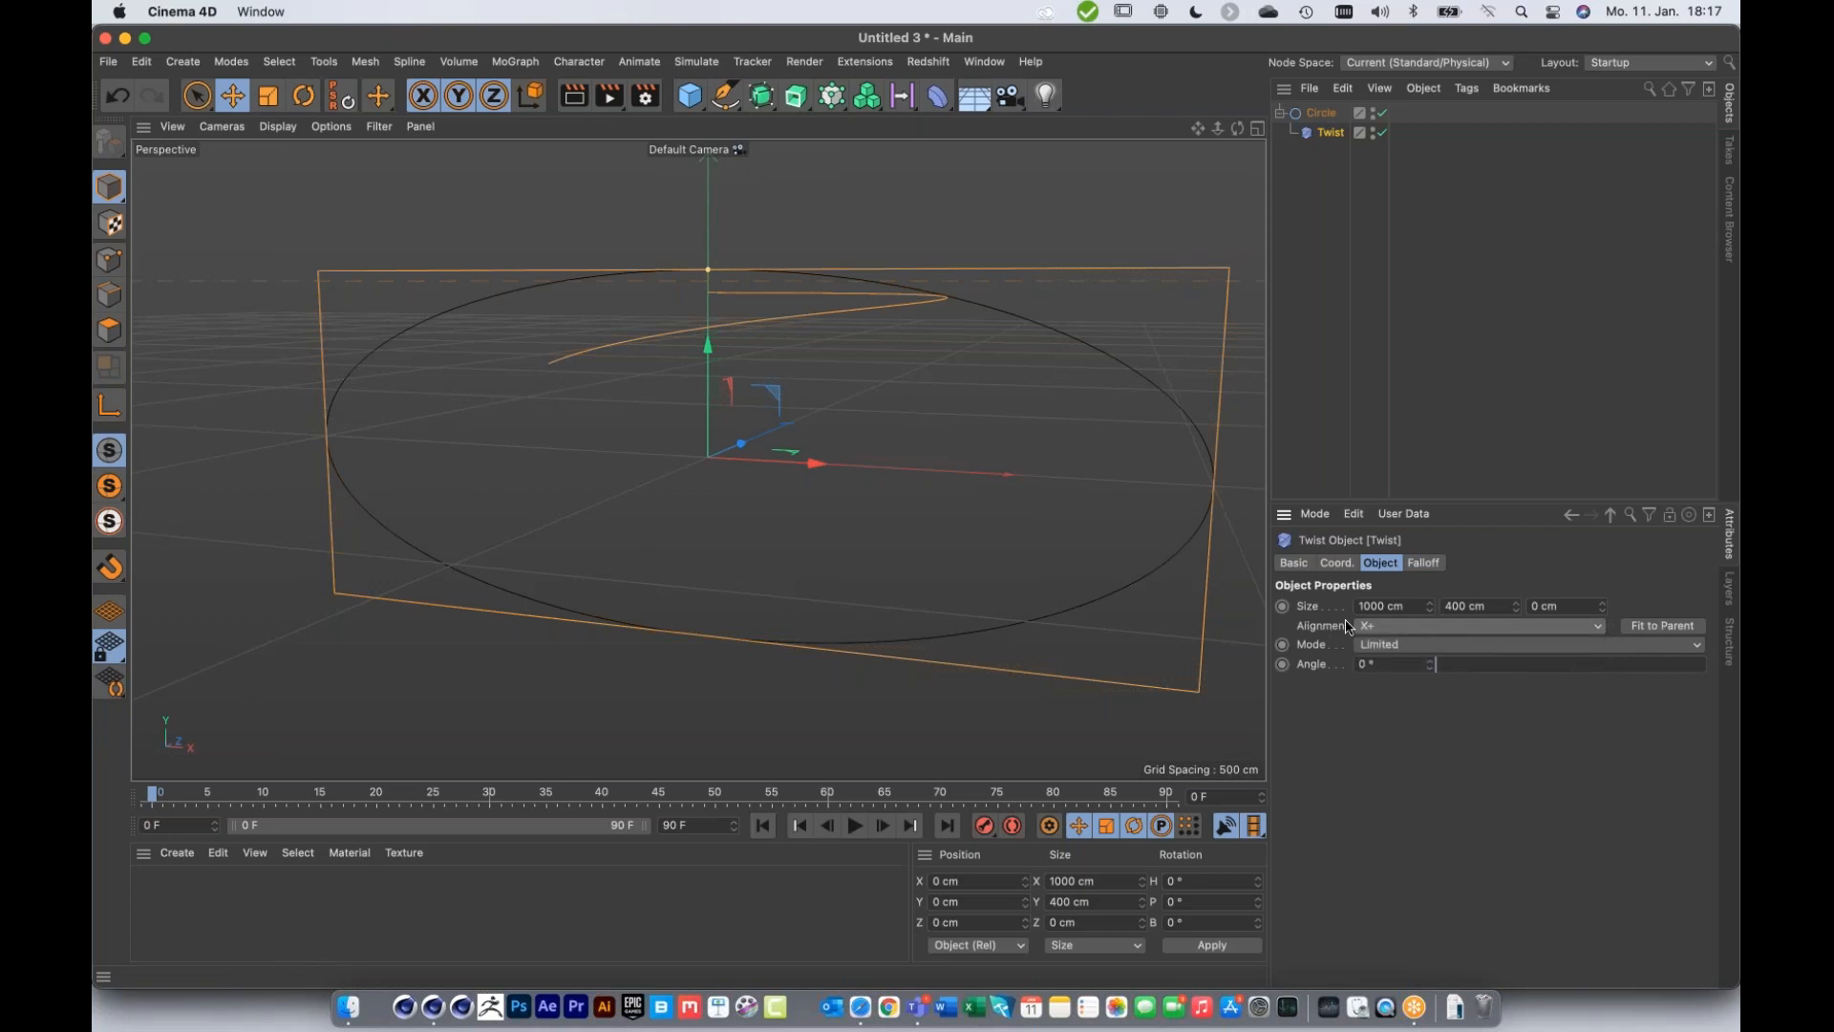
click(1661, 627)
Step: Set the Twist angle to 180° to form an infinity loop and hide the deformer in the viewport
double_click(1366, 664)
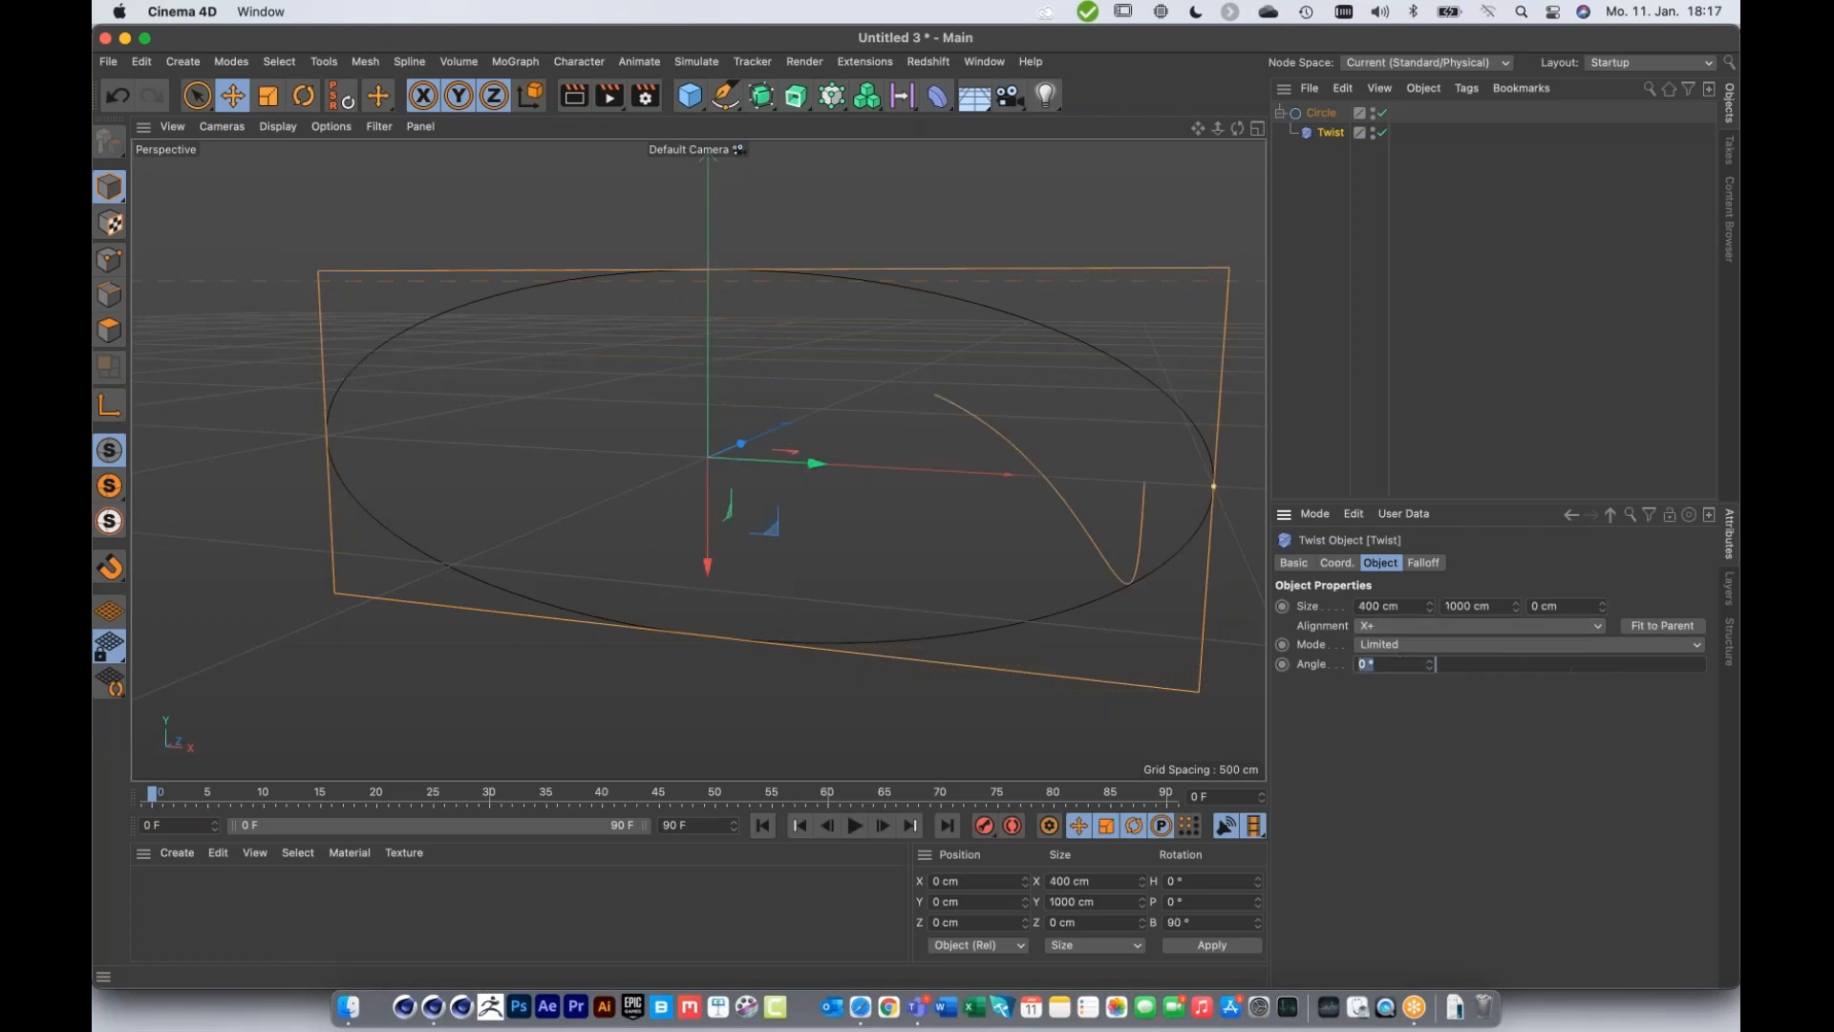
text(180)
key(Return)
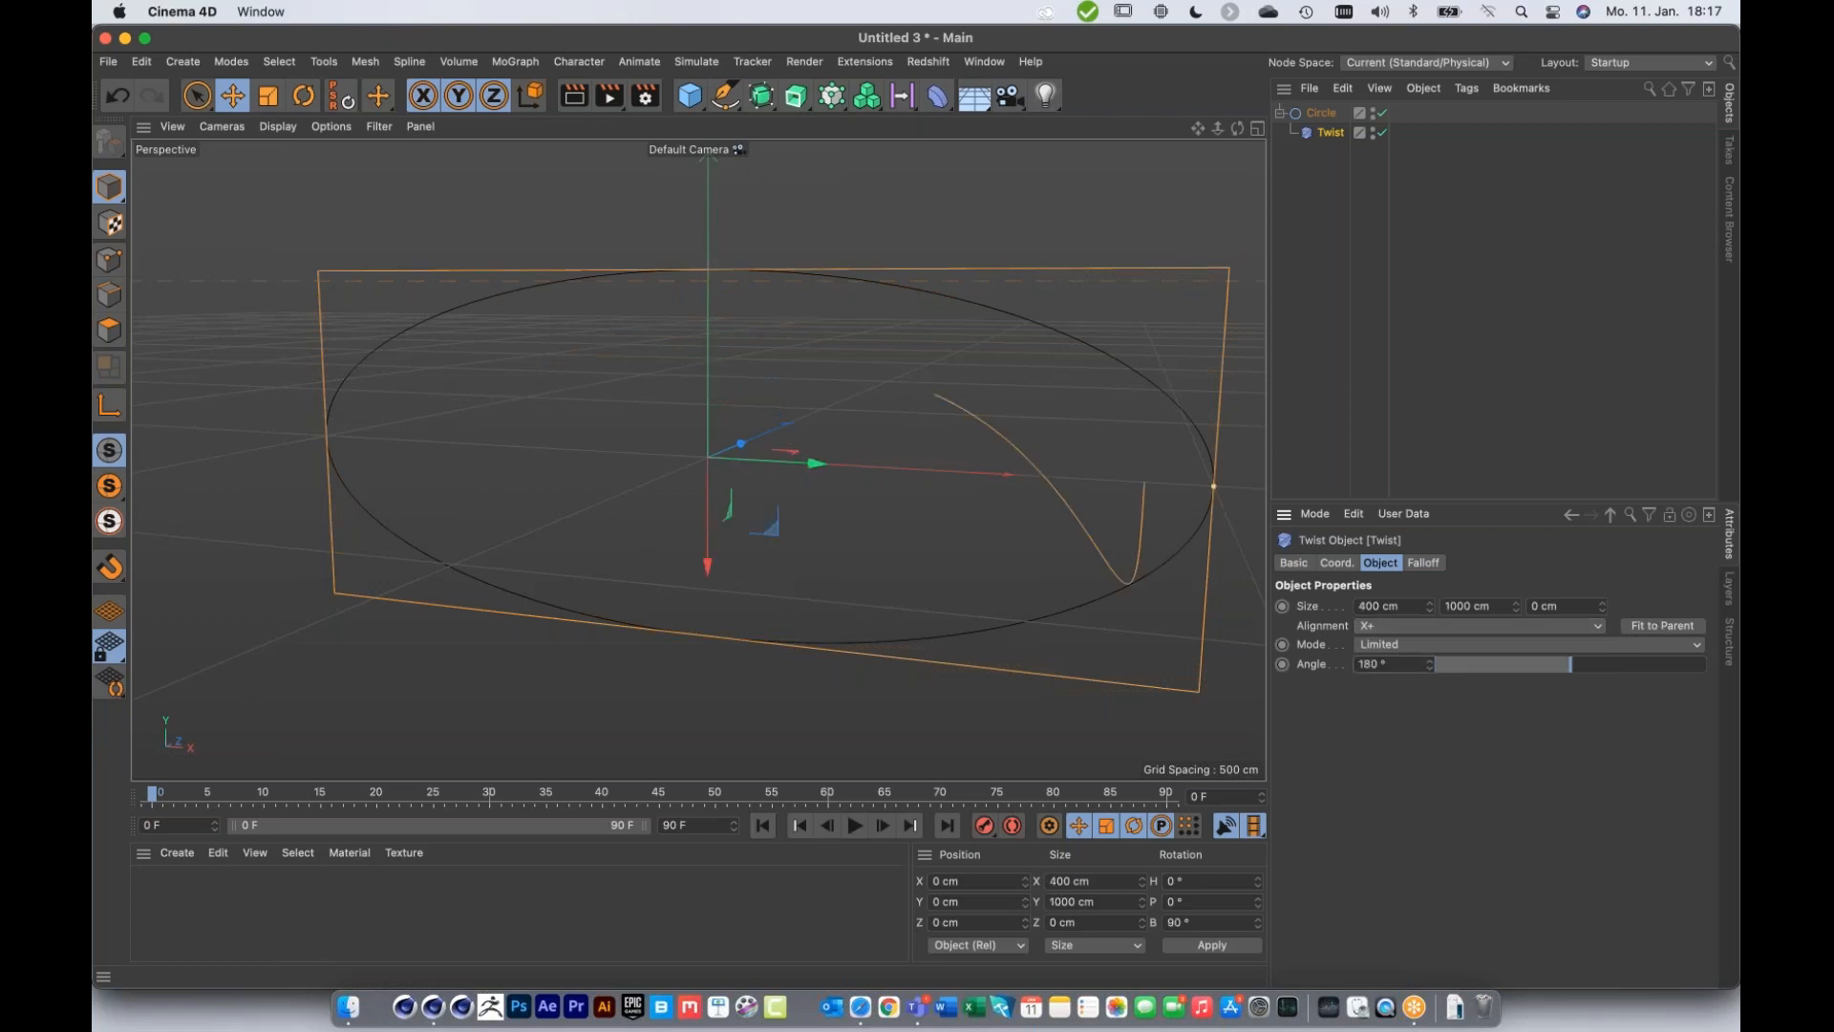
alt+drag(638, 501, 696, 471)
click(1371, 133)
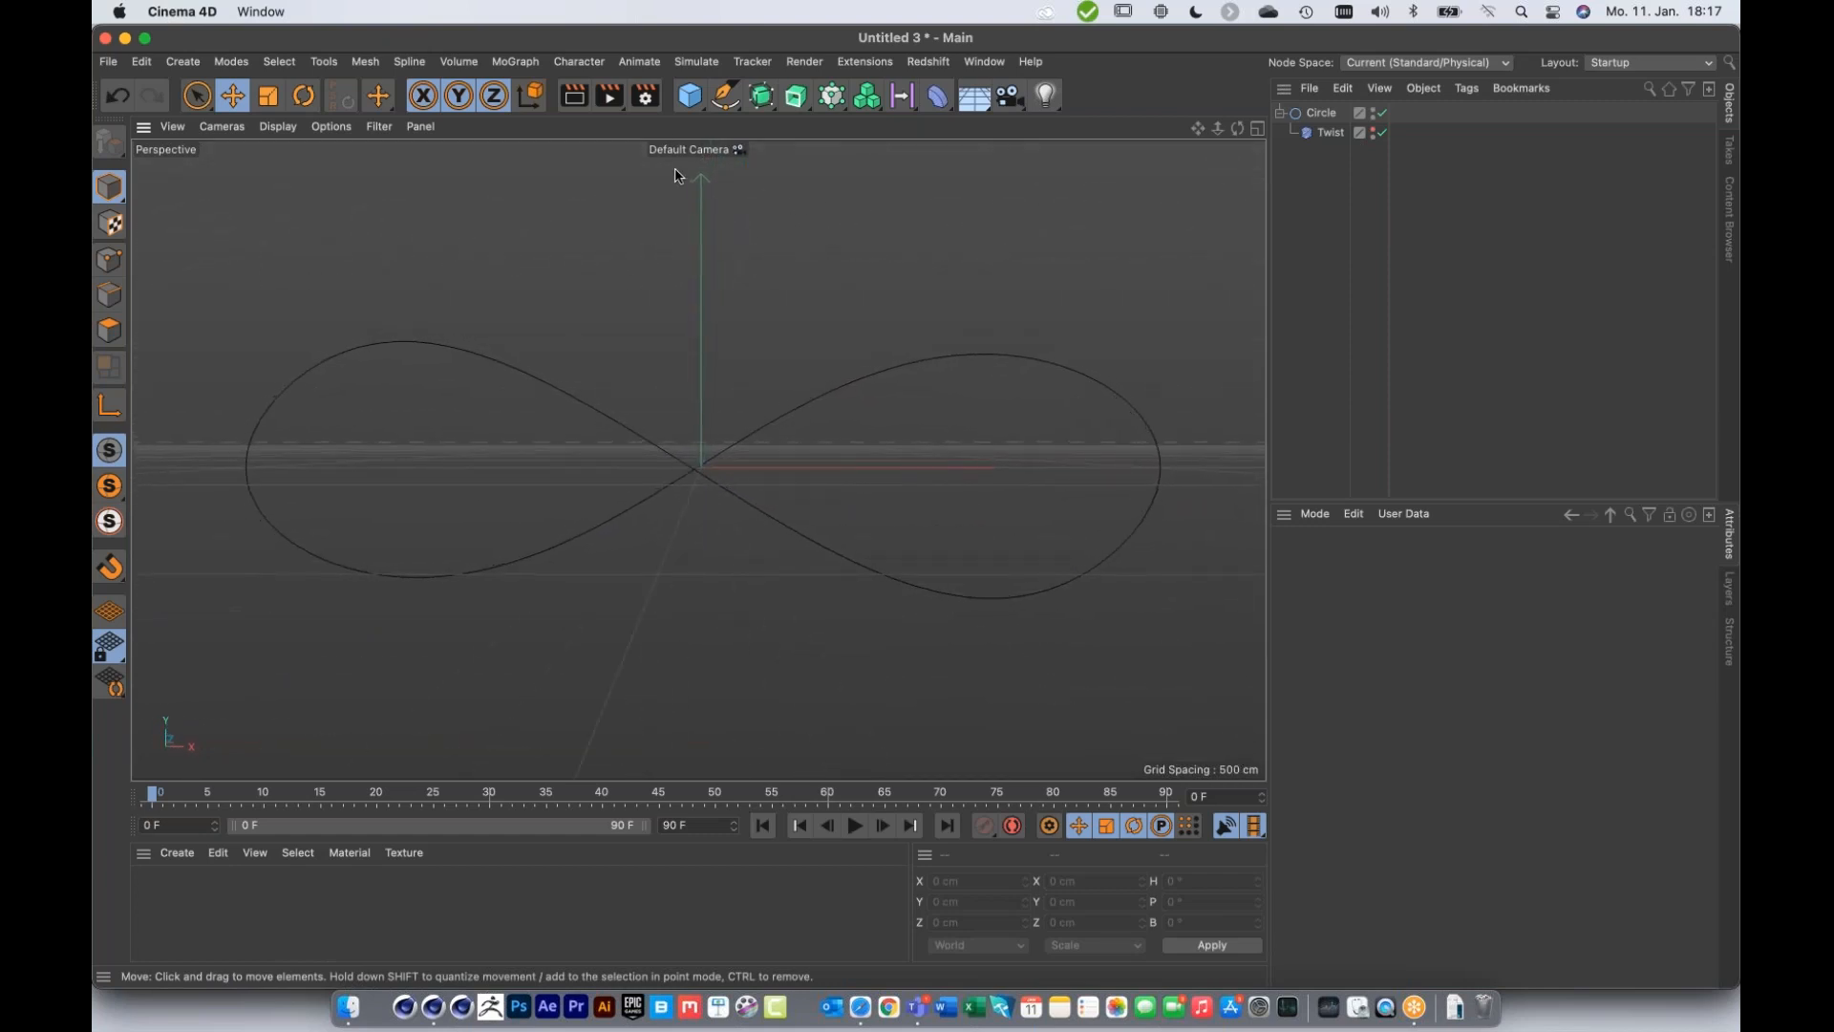
Step: Add a Sphere primitive and set its radius to 40 cm
click(690, 96)
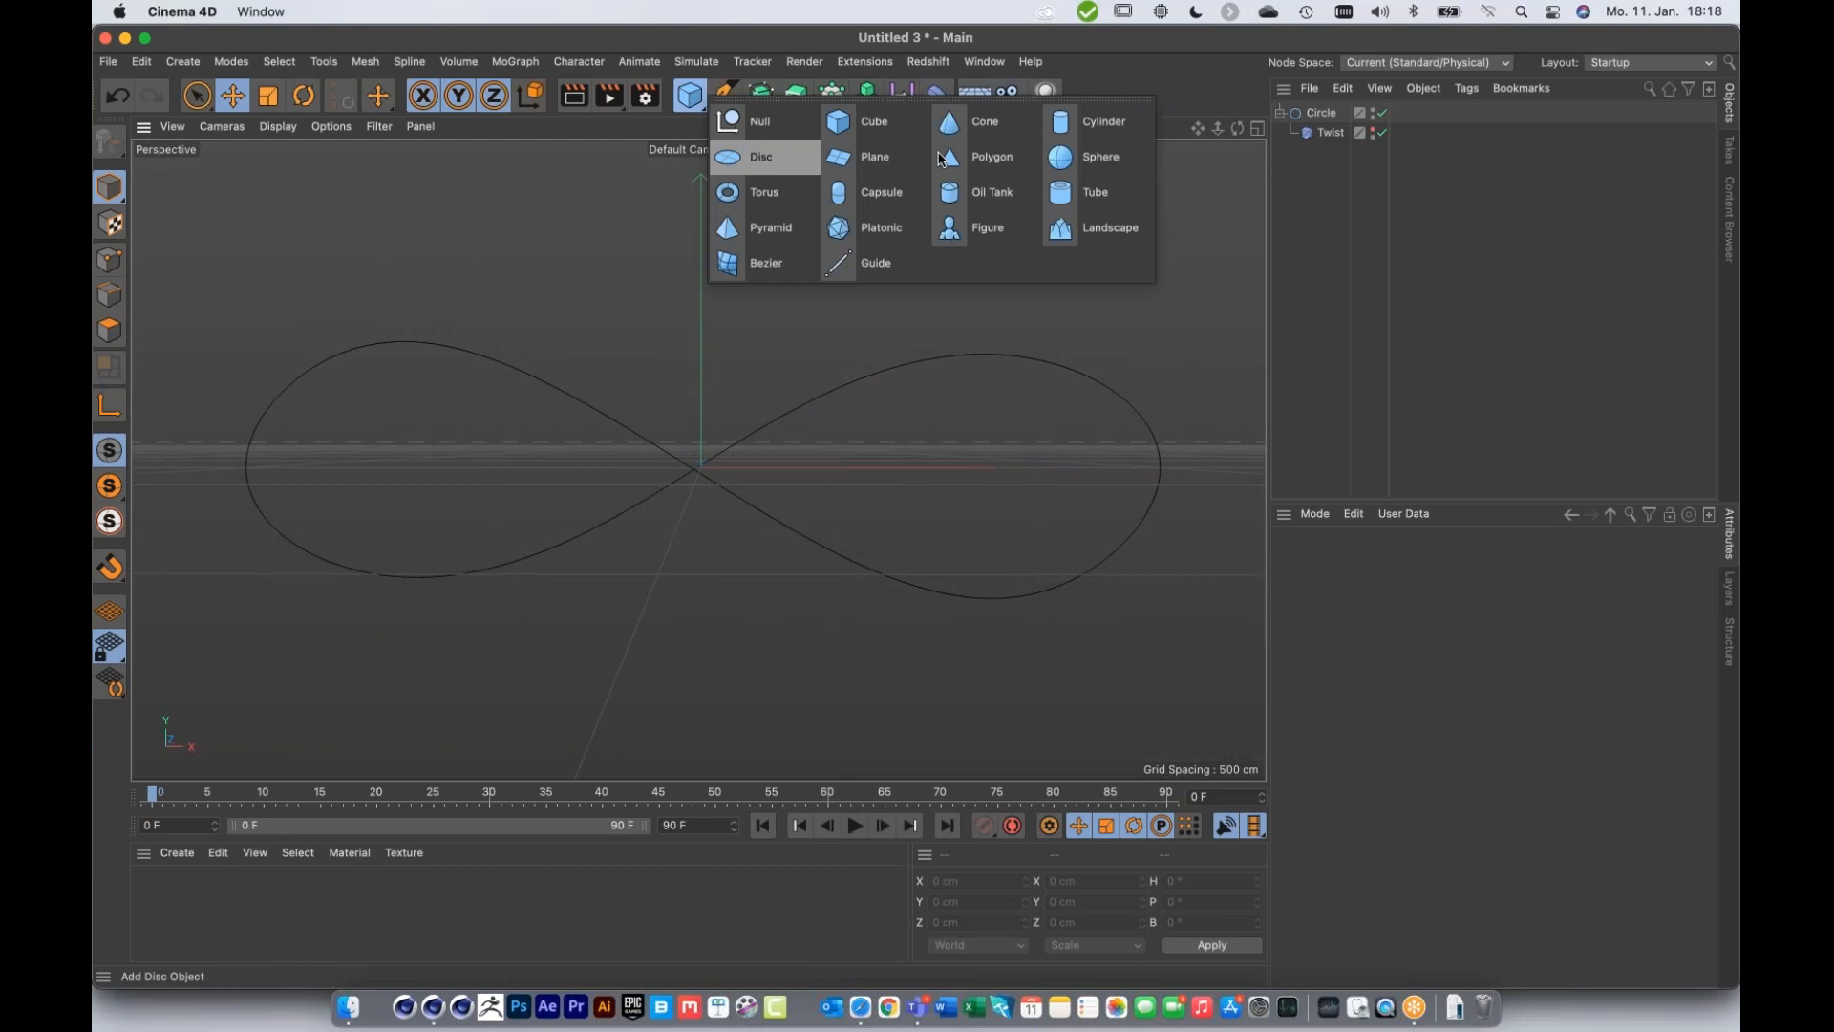
click(1093, 158)
click(1426, 606)
text(40)
key(Return)
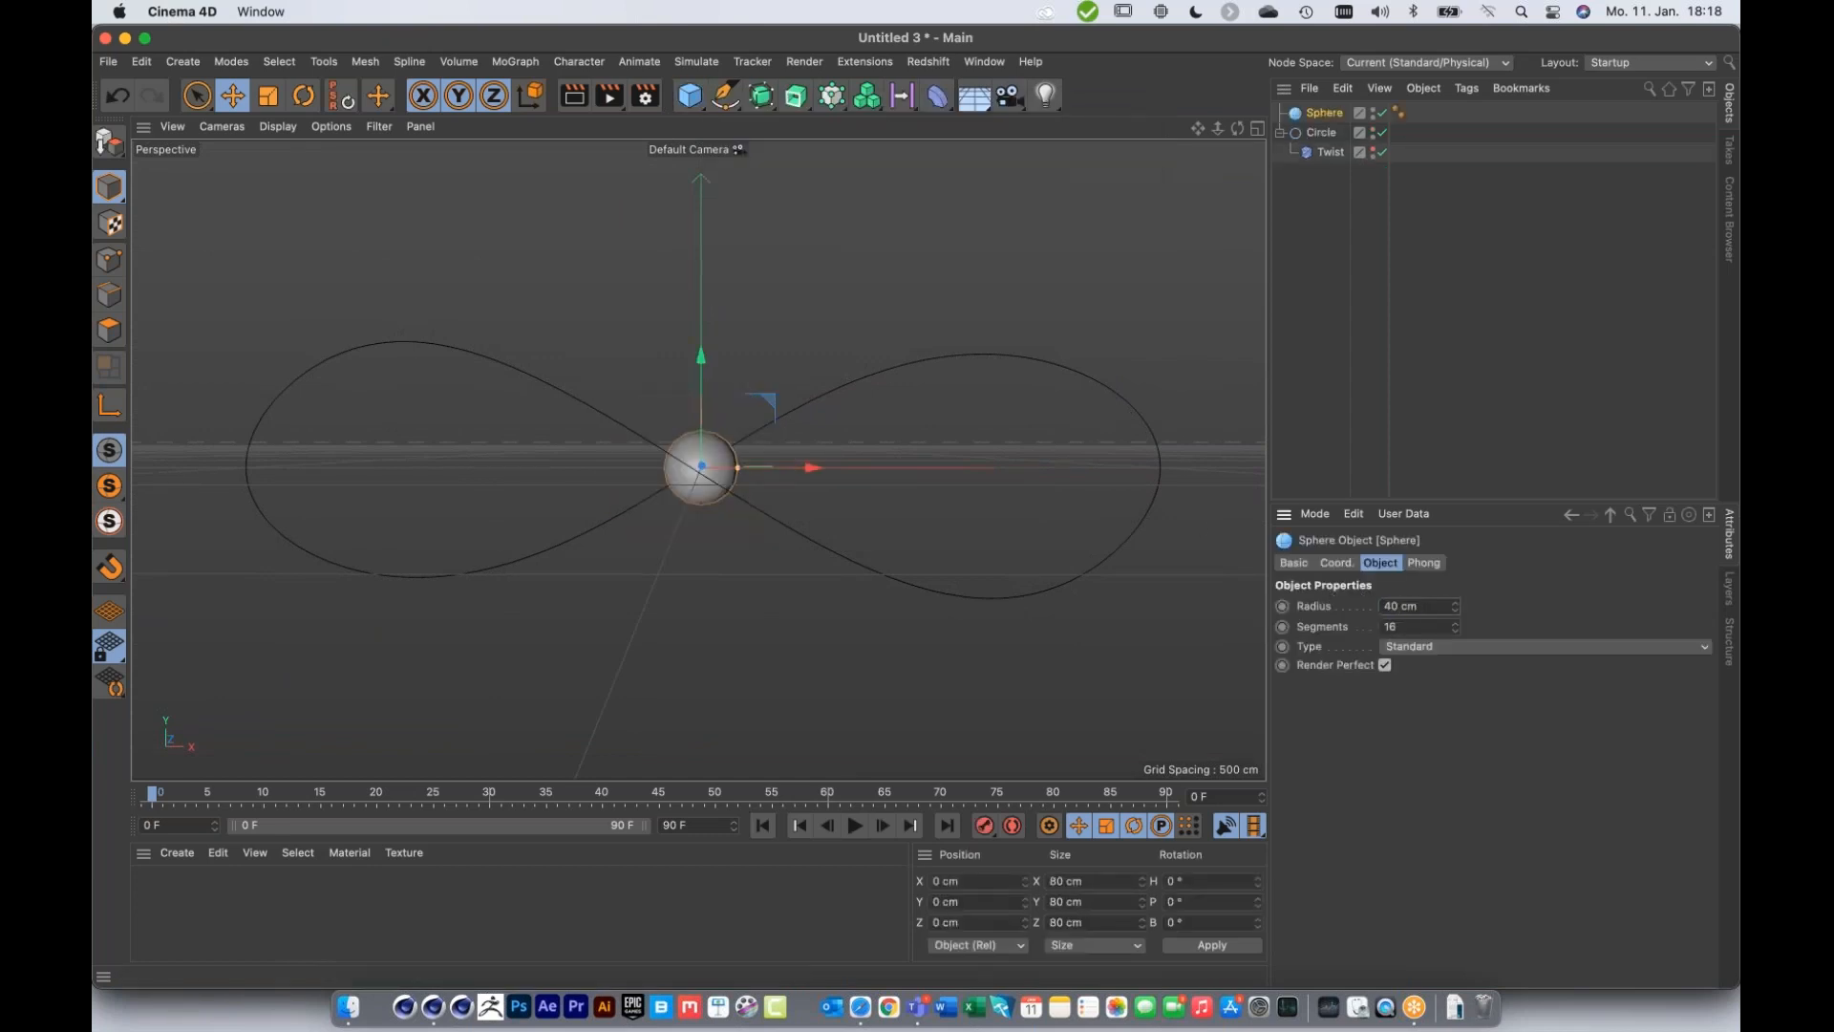
click(1410, 627)
Step: Put the Sphere into a Cloner in Object mode and assign the Circle spline as the distribution object
alt+click(838, 101)
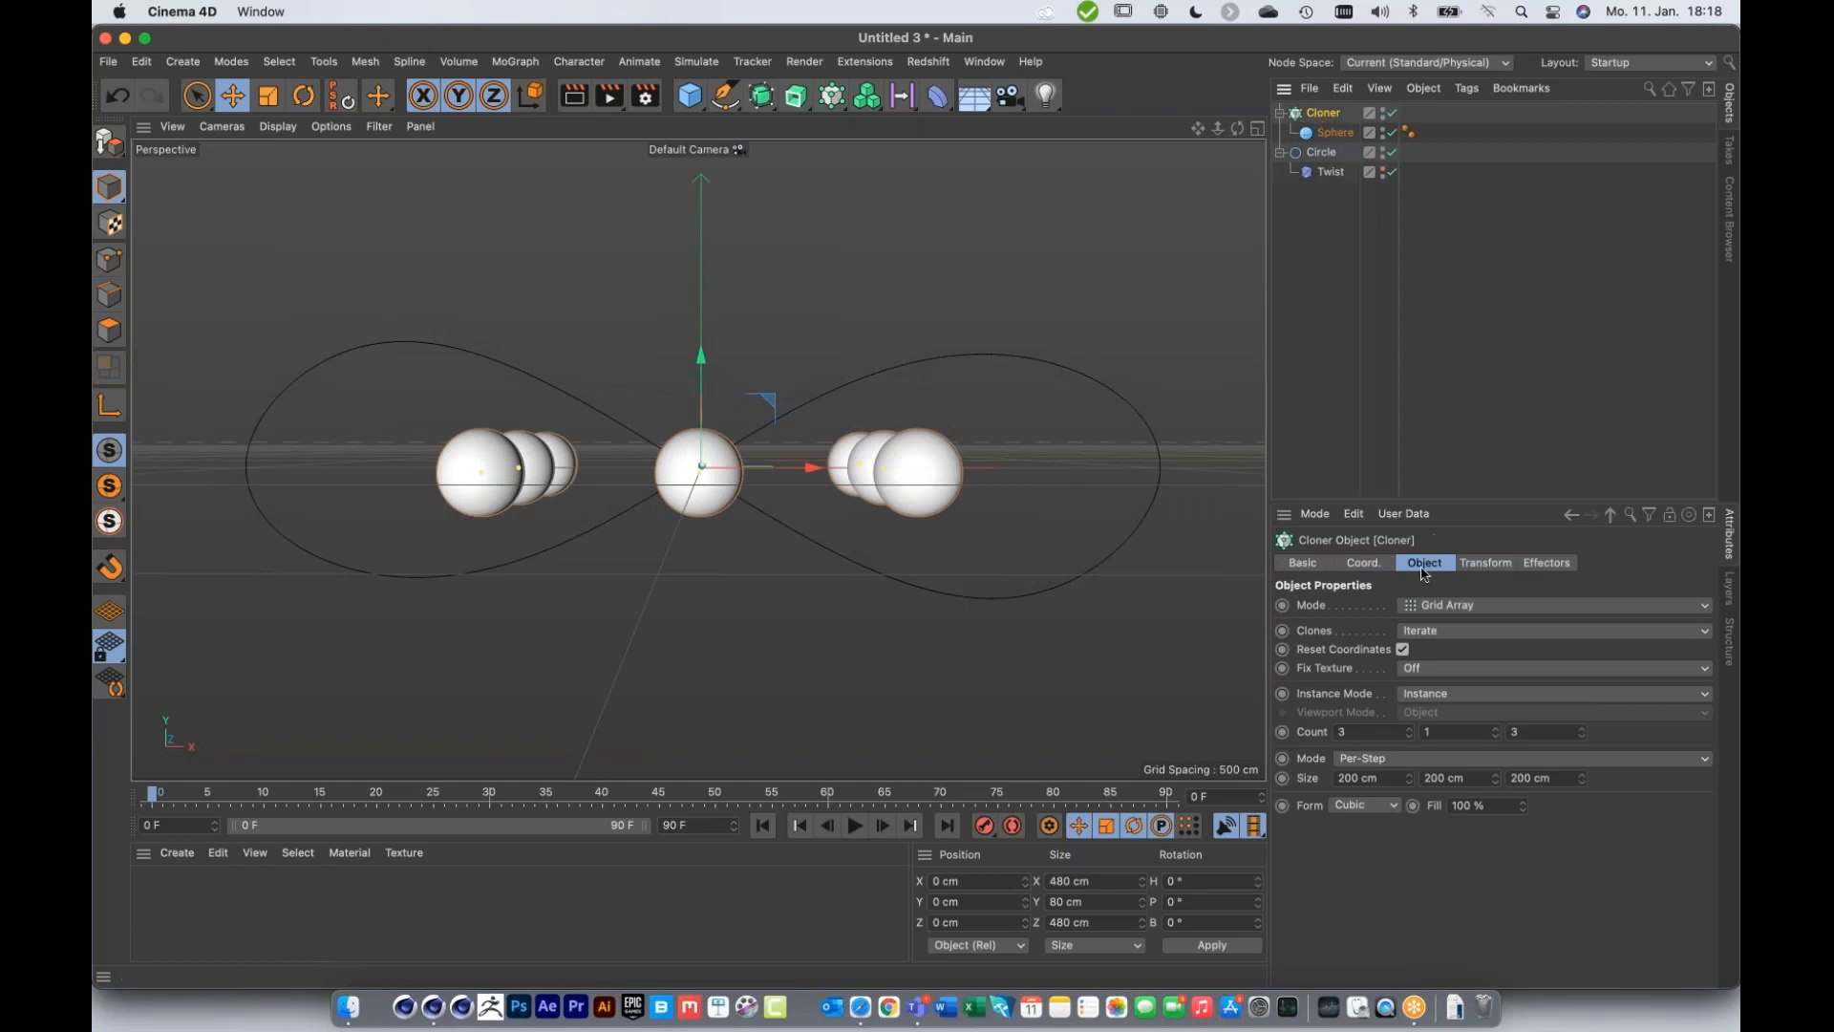
click(1443, 612)
click(1450, 619)
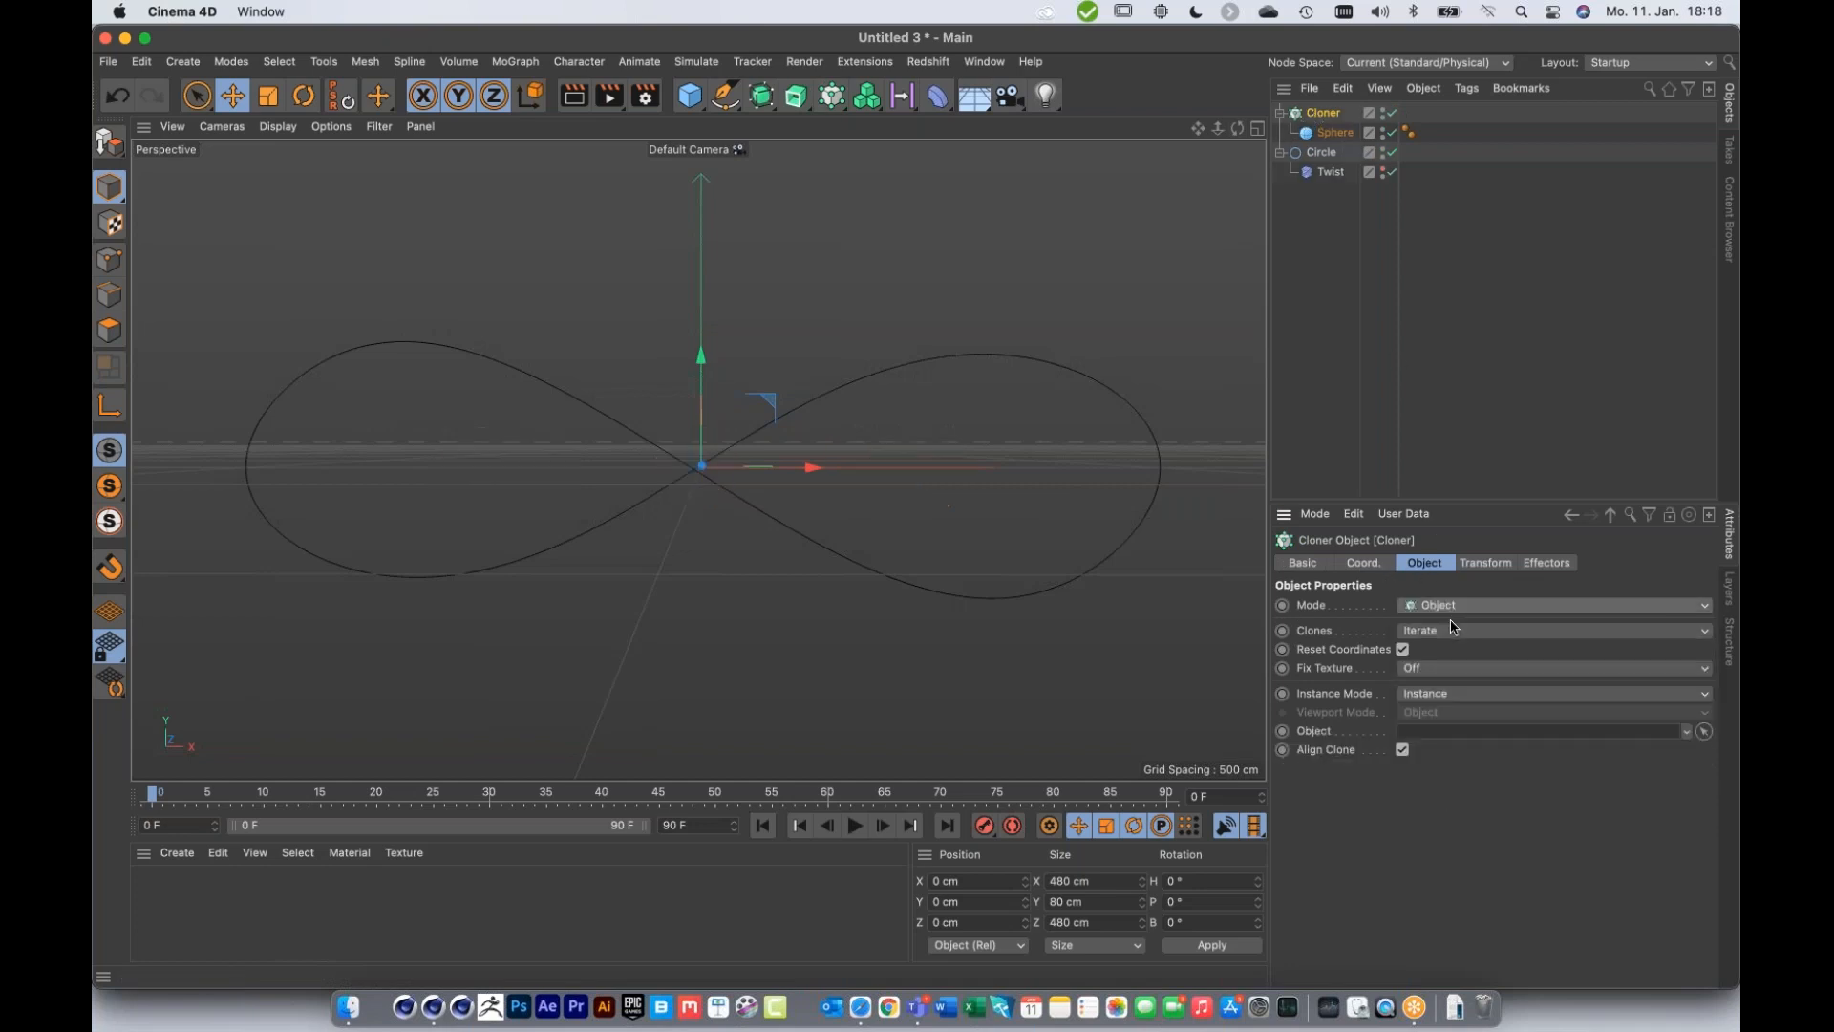
drag(1324, 158, 1435, 736)
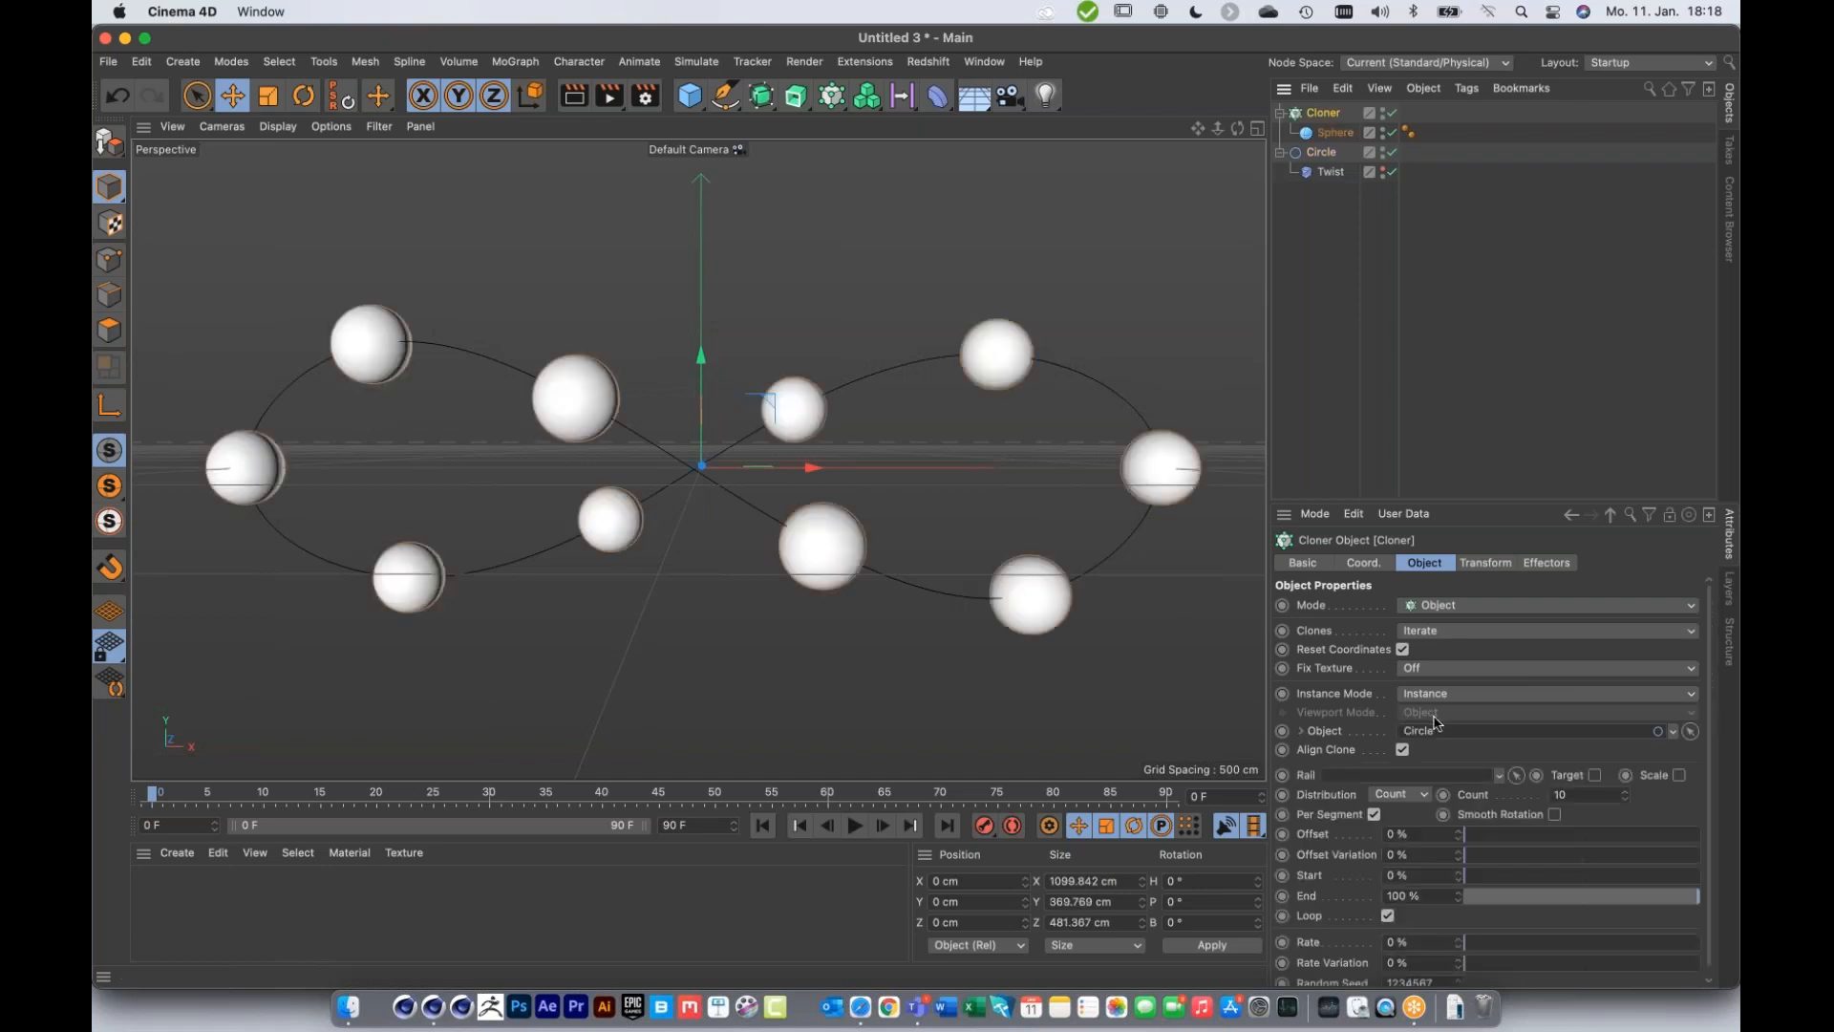
Step: Move the Cloner below the Circle in the object hierarchy and set its clone count to 300
click(1325, 113)
drag(1330, 158, 1324, 229)
click(1590, 796)
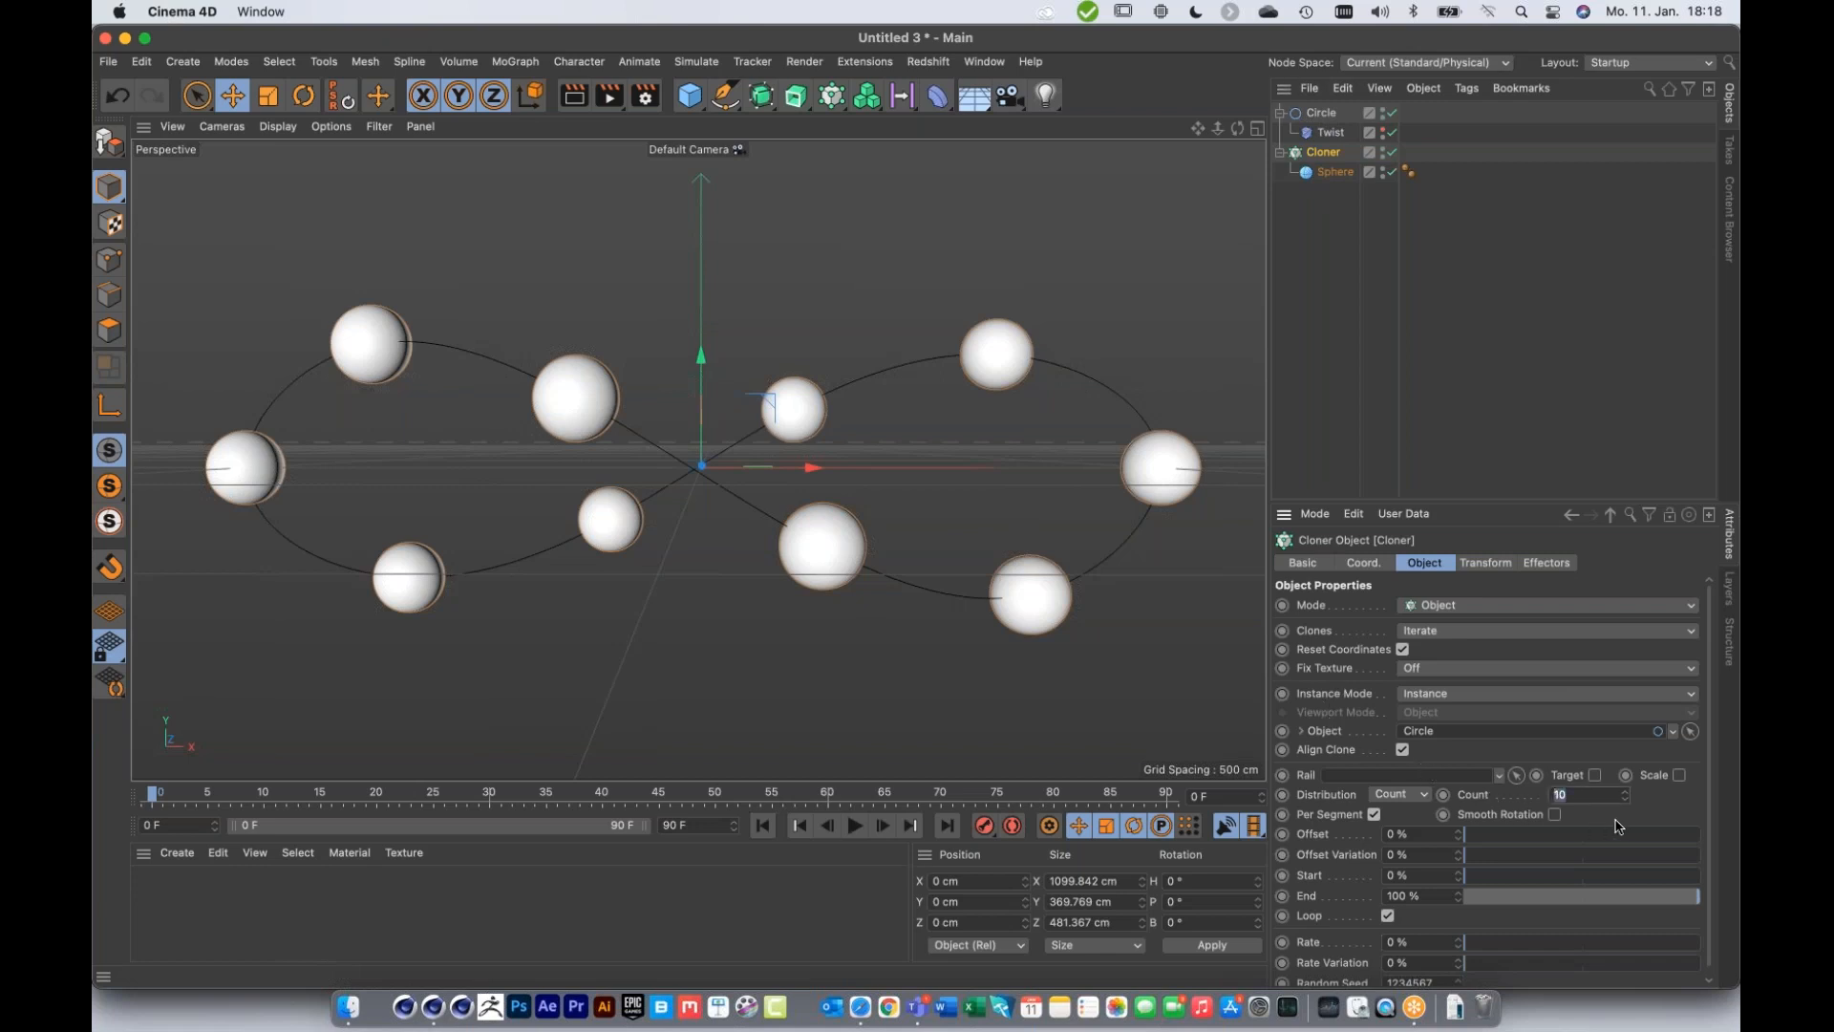
key(Return)
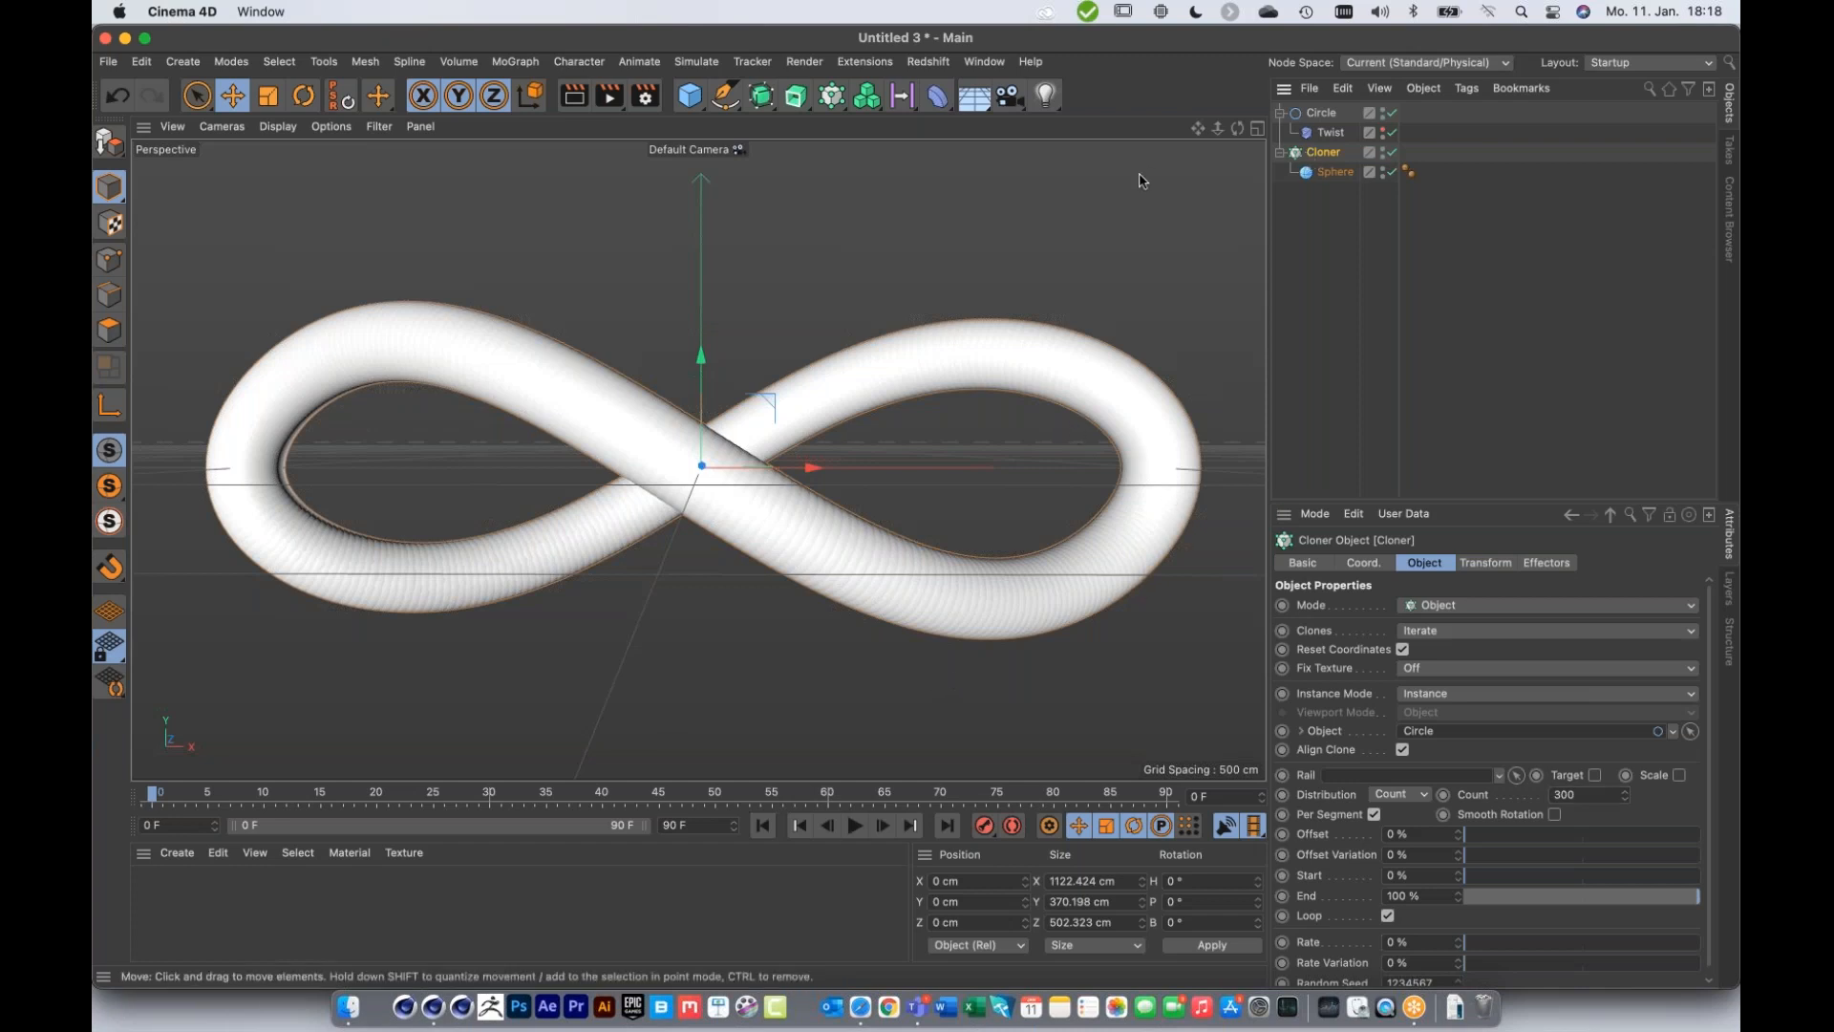
Step: Add a Random effector to the Cloner, play the animation briefly and return to the first frame
click(832, 97)
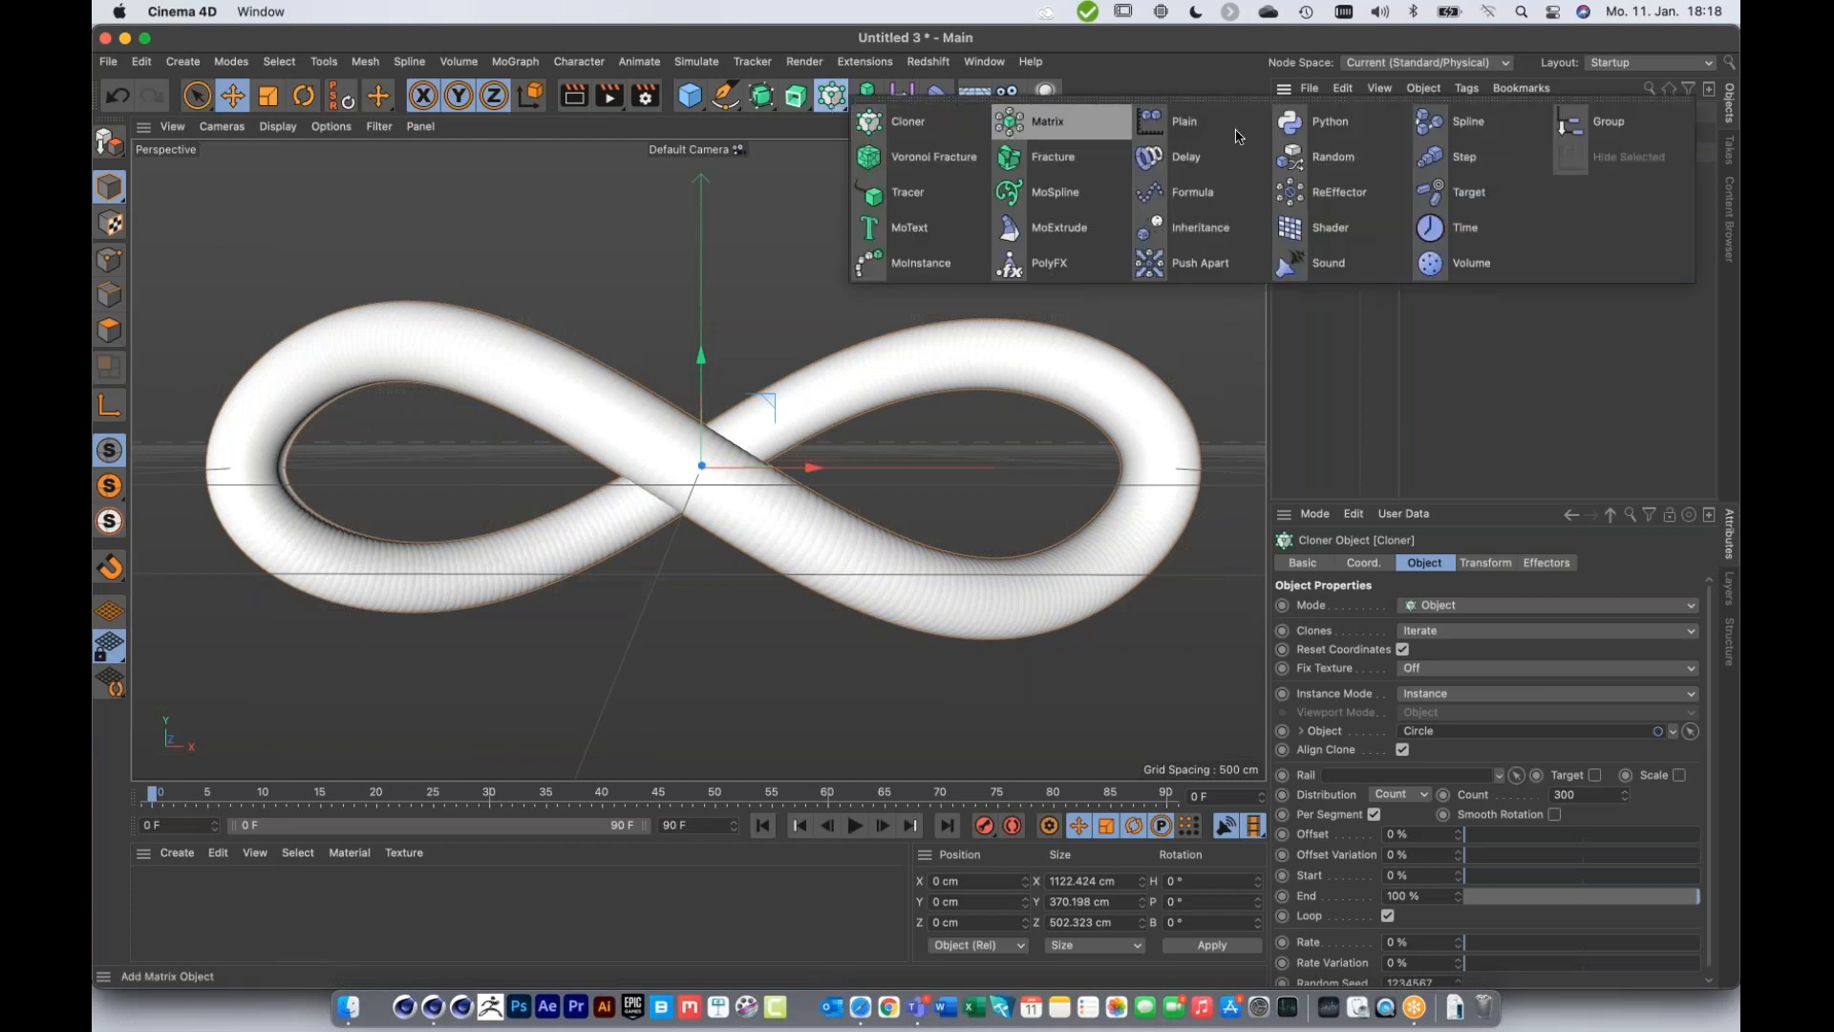
click(1323, 156)
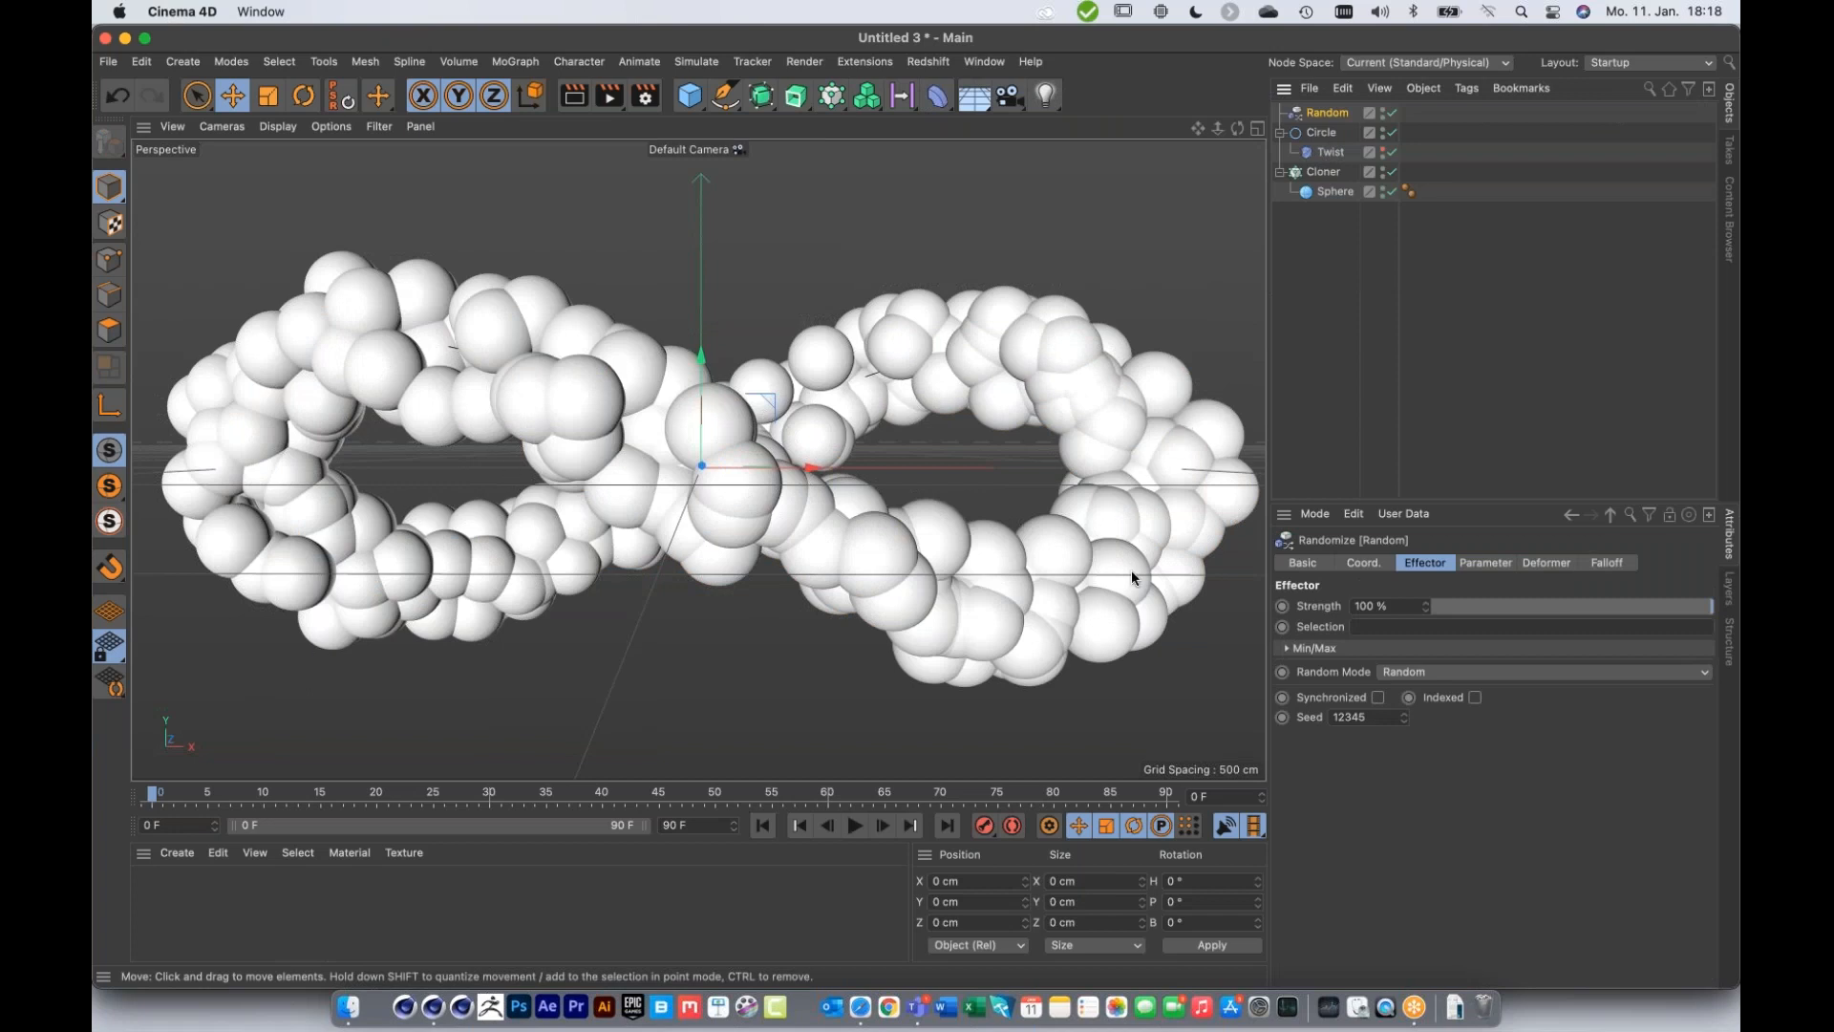
click(855, 825)
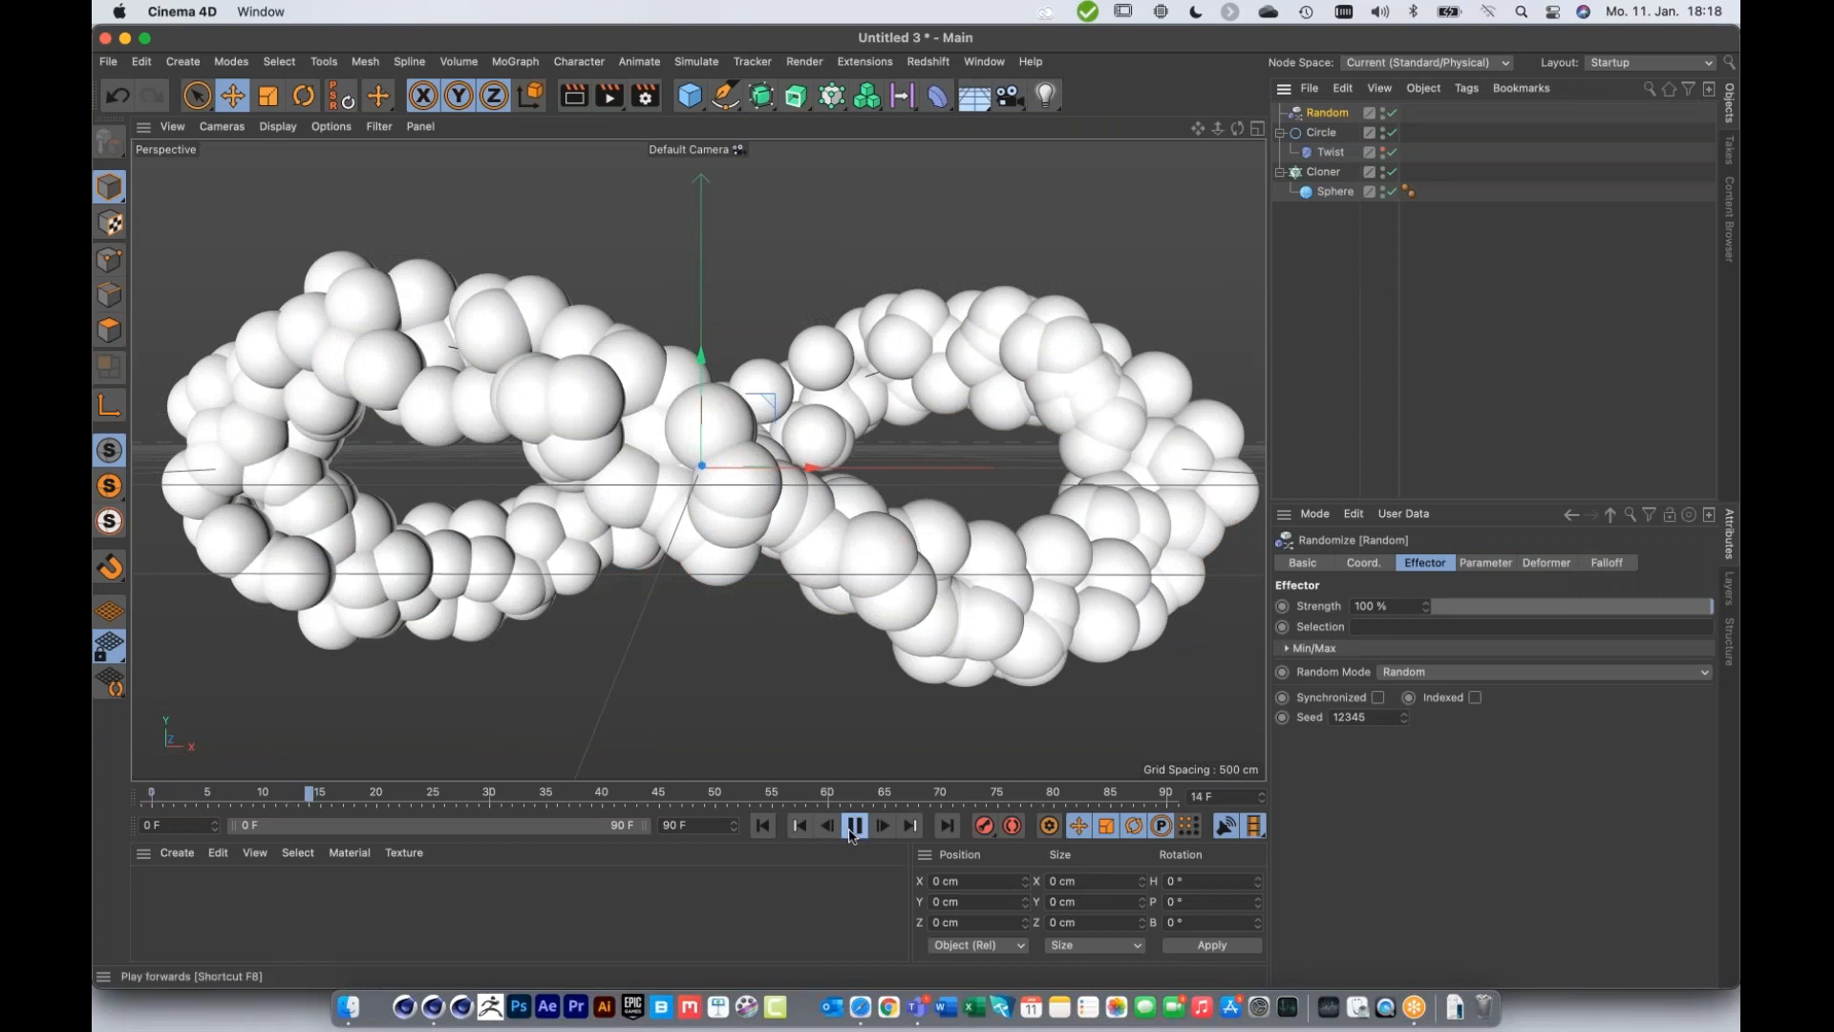
click(763, 825)
Step: Set the project's end frame to 200
click(666, 825)
text(200)
key(Return)
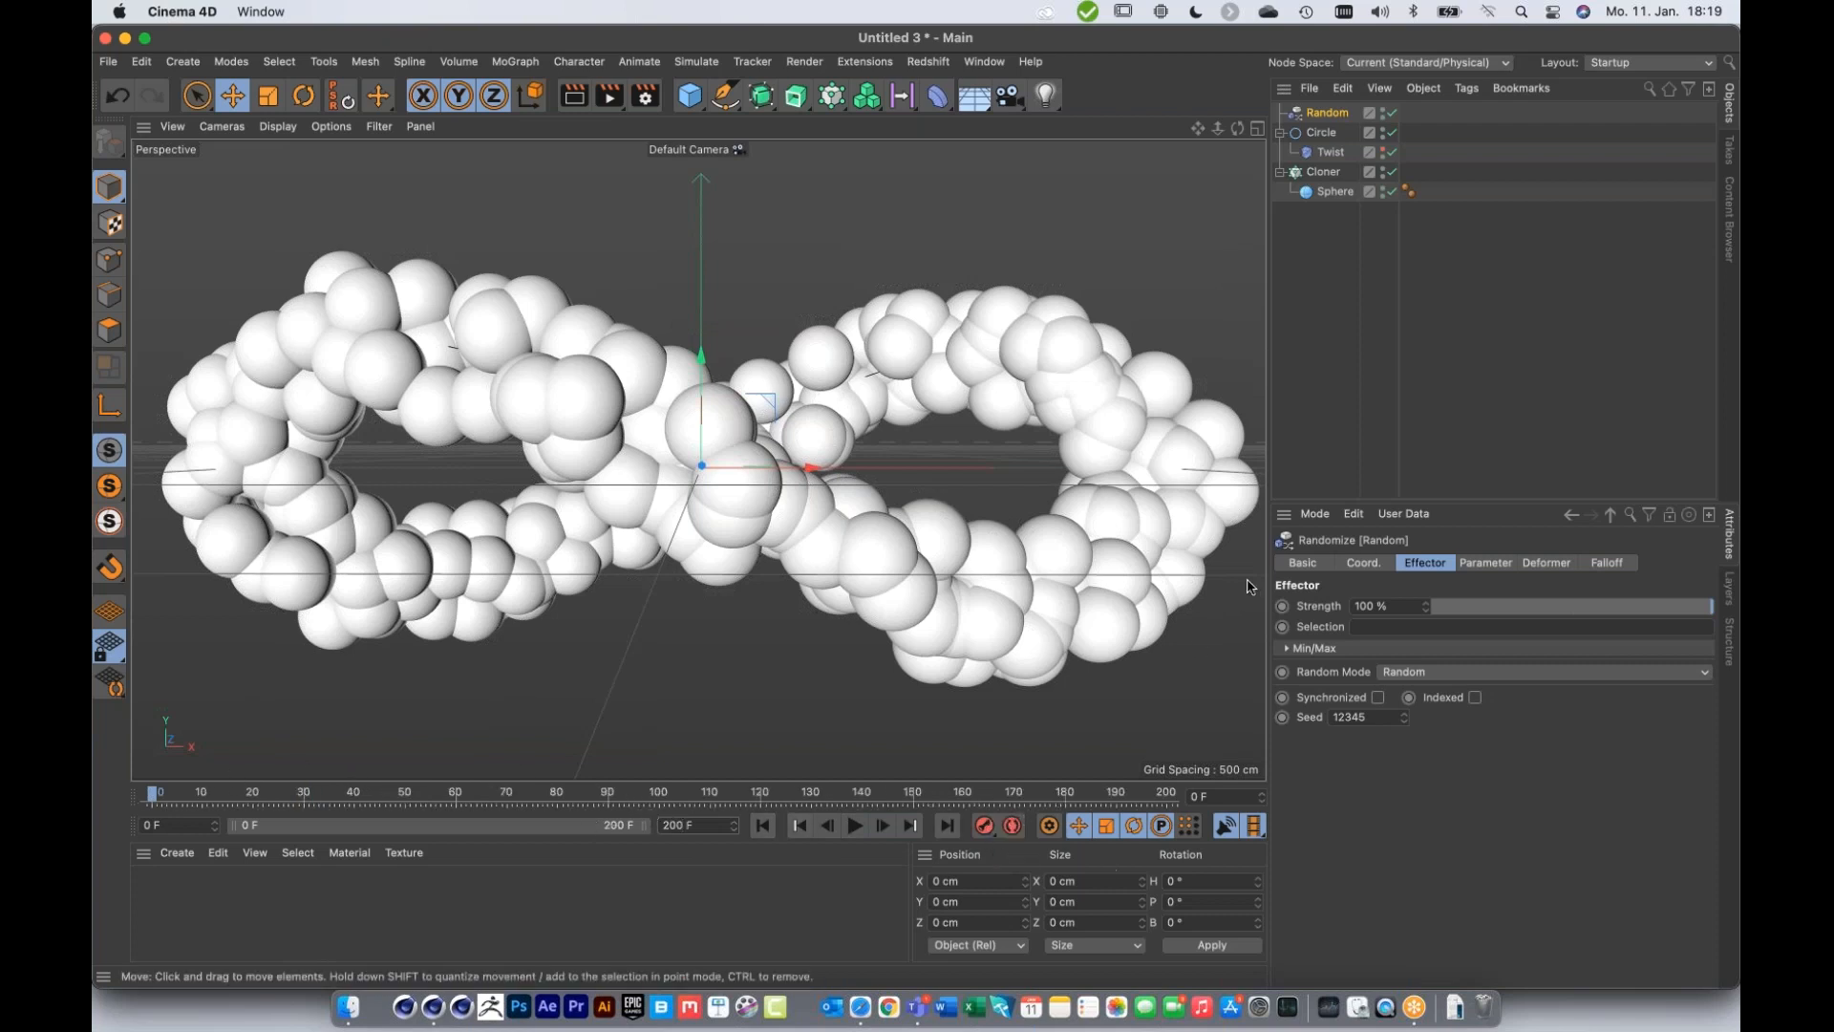
Step: Keyframe the Cloner's Offset at 0 % on frame 0 and set it to 100 % on frame 200
click(1324, 172)
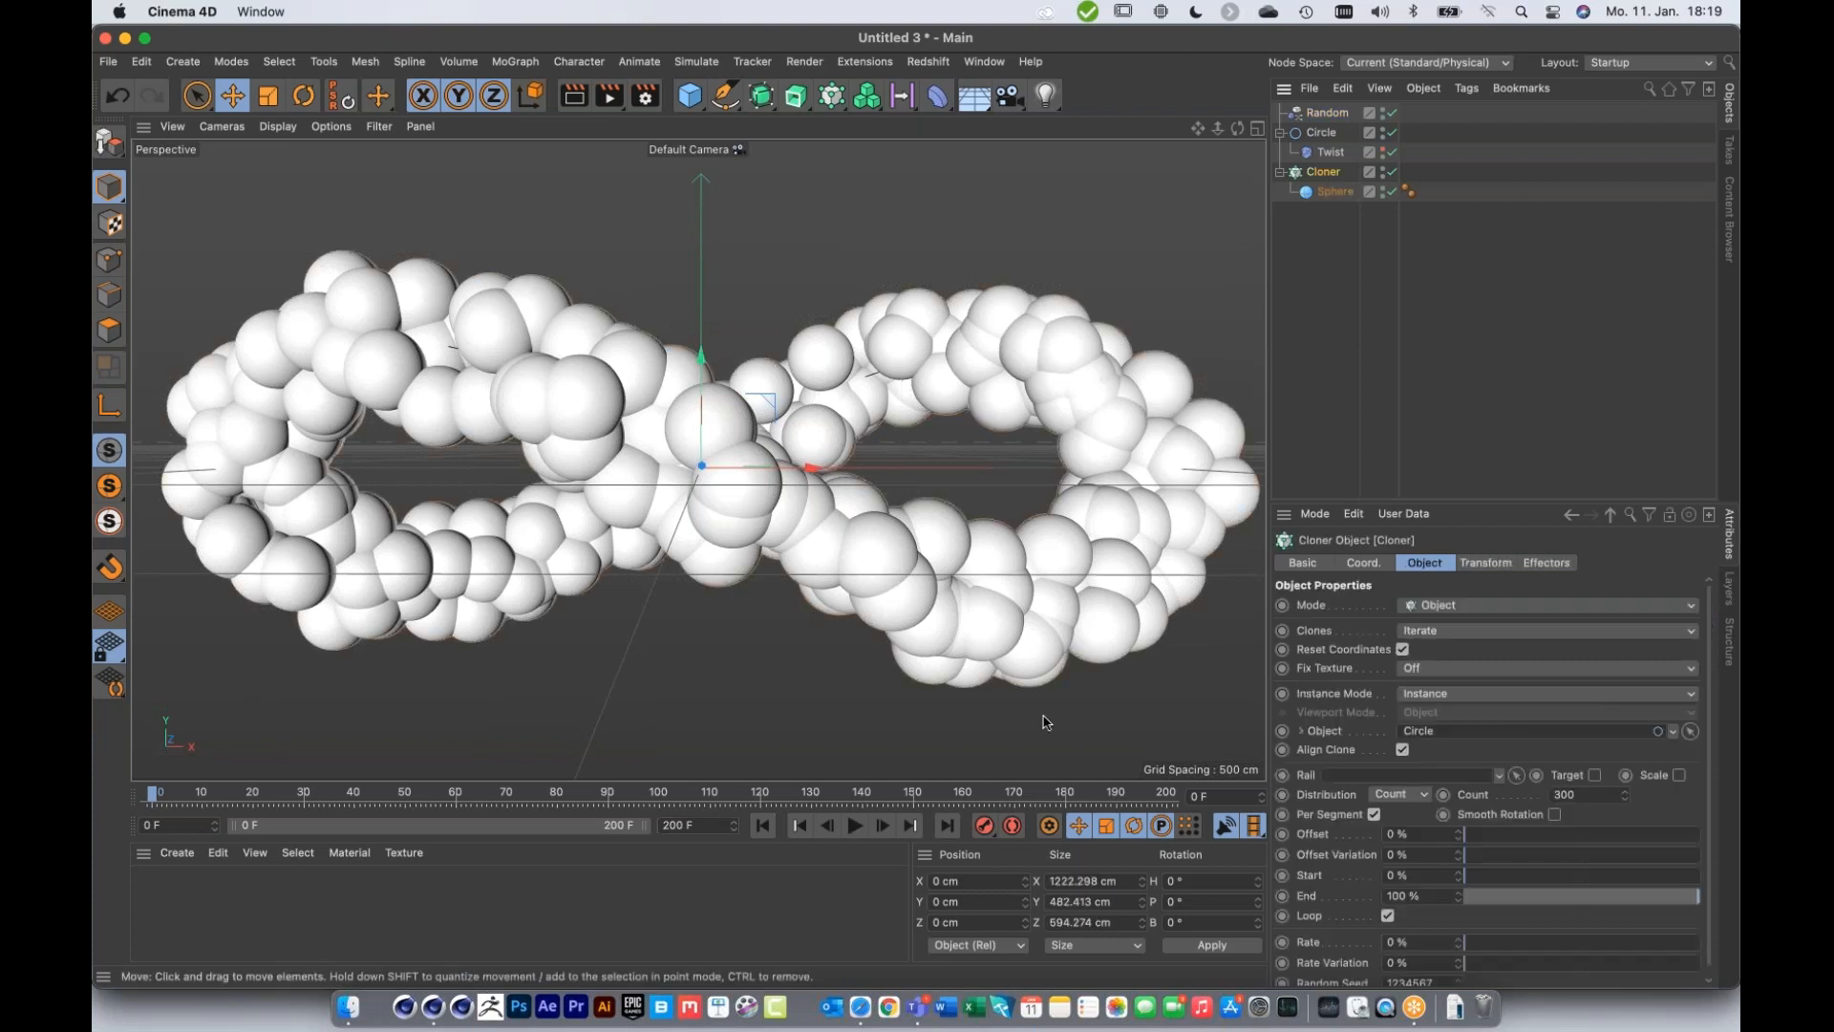
click(1283, 835)
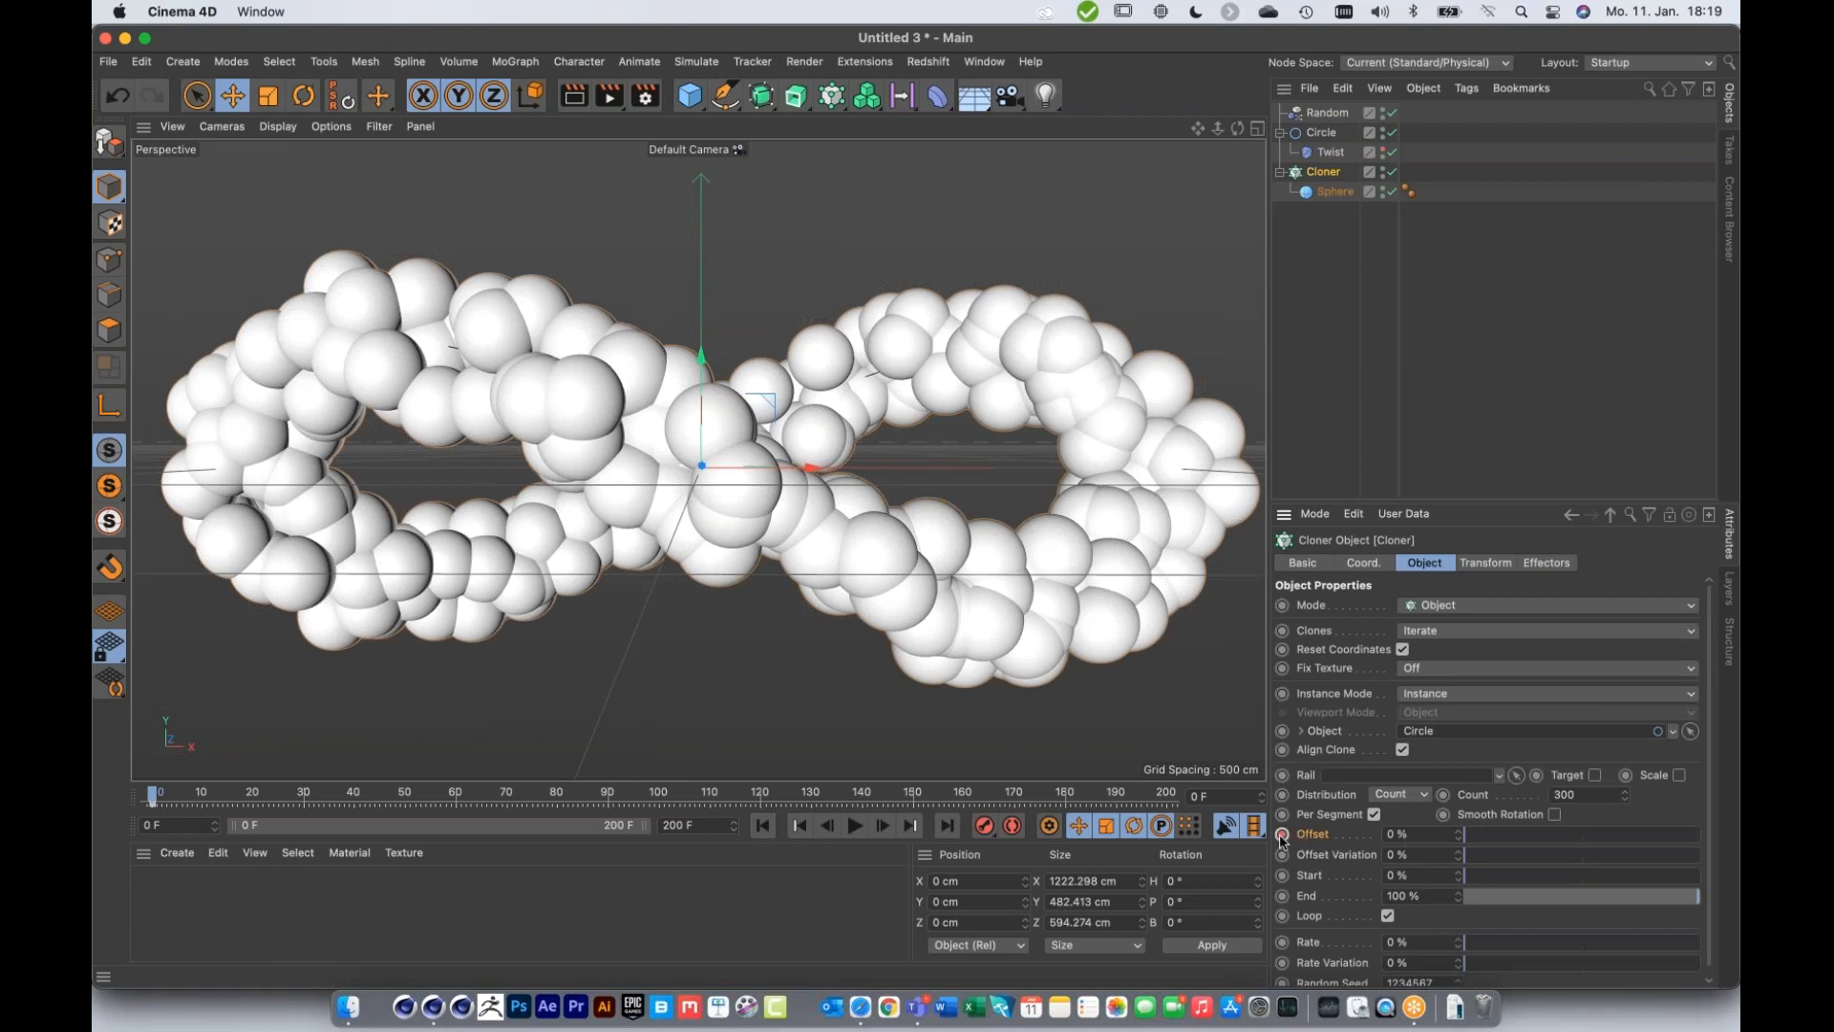
click(1166, 797)
double_click(1421, 834)
text(100)
key(Return)
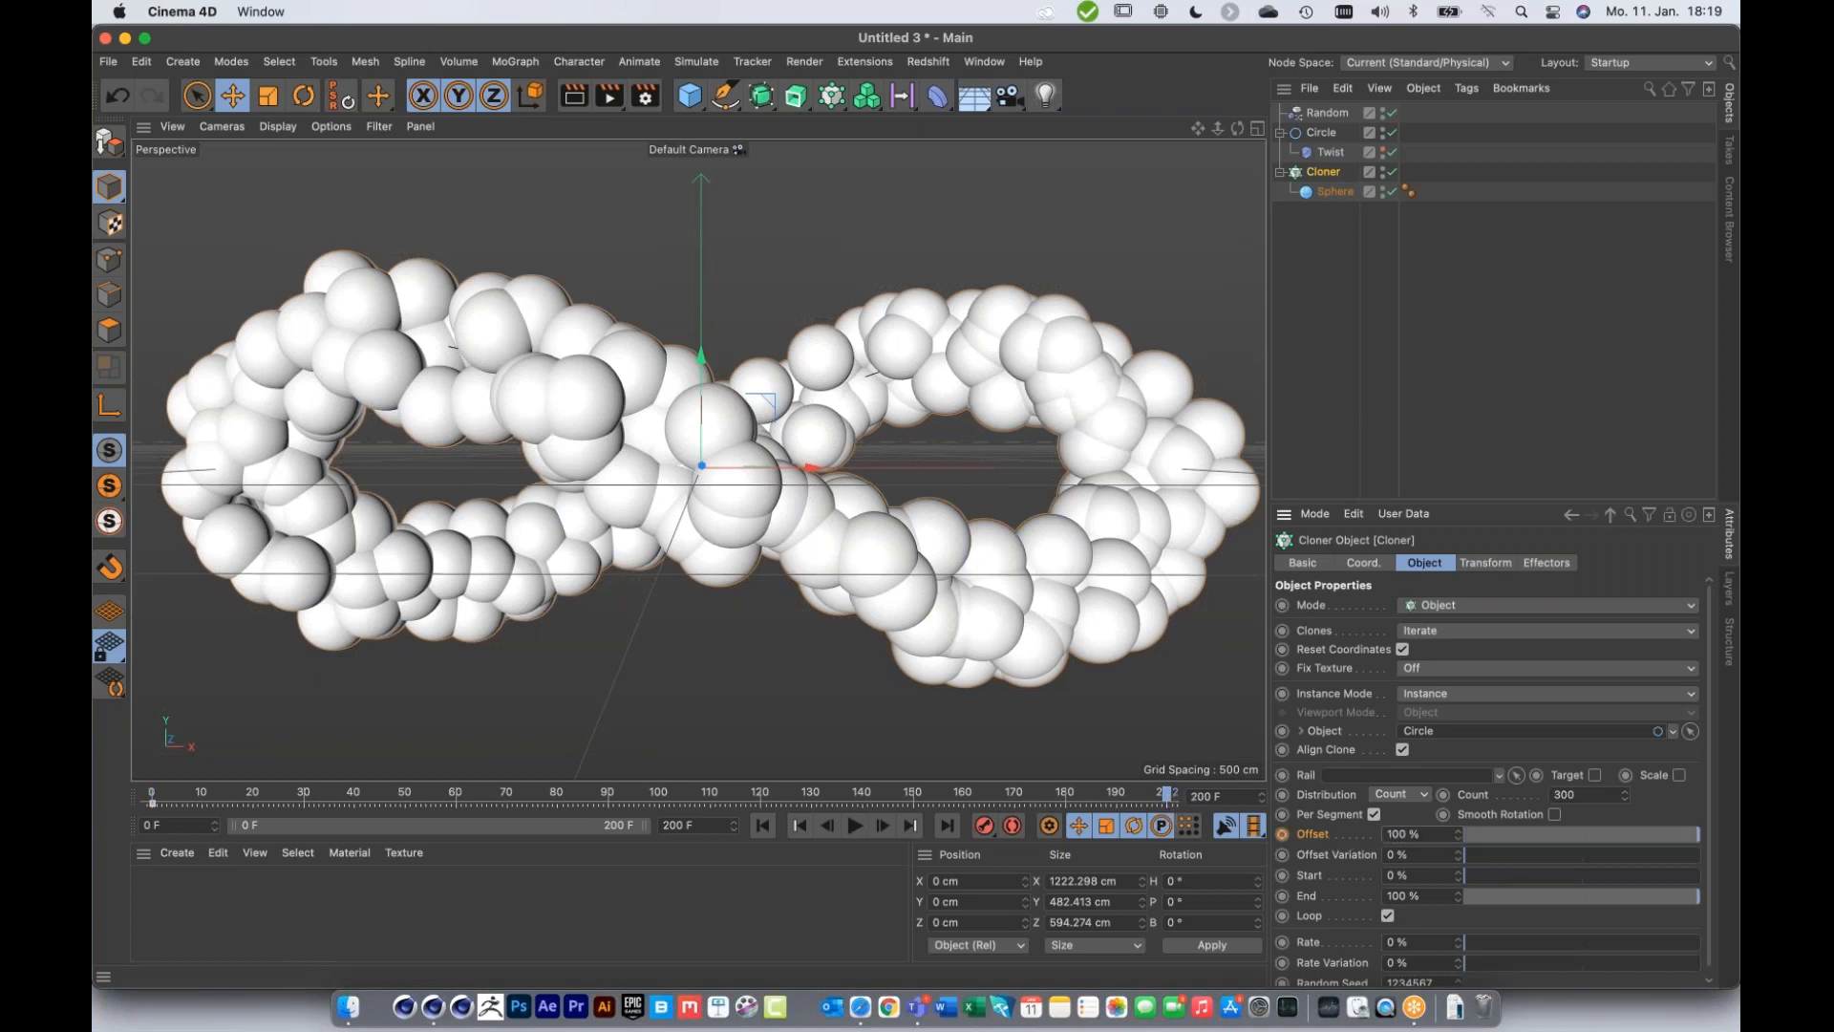
Step: Show the F-curve of the Cloner's Offset track and make its interpolation linear
right_click(1314, 839)
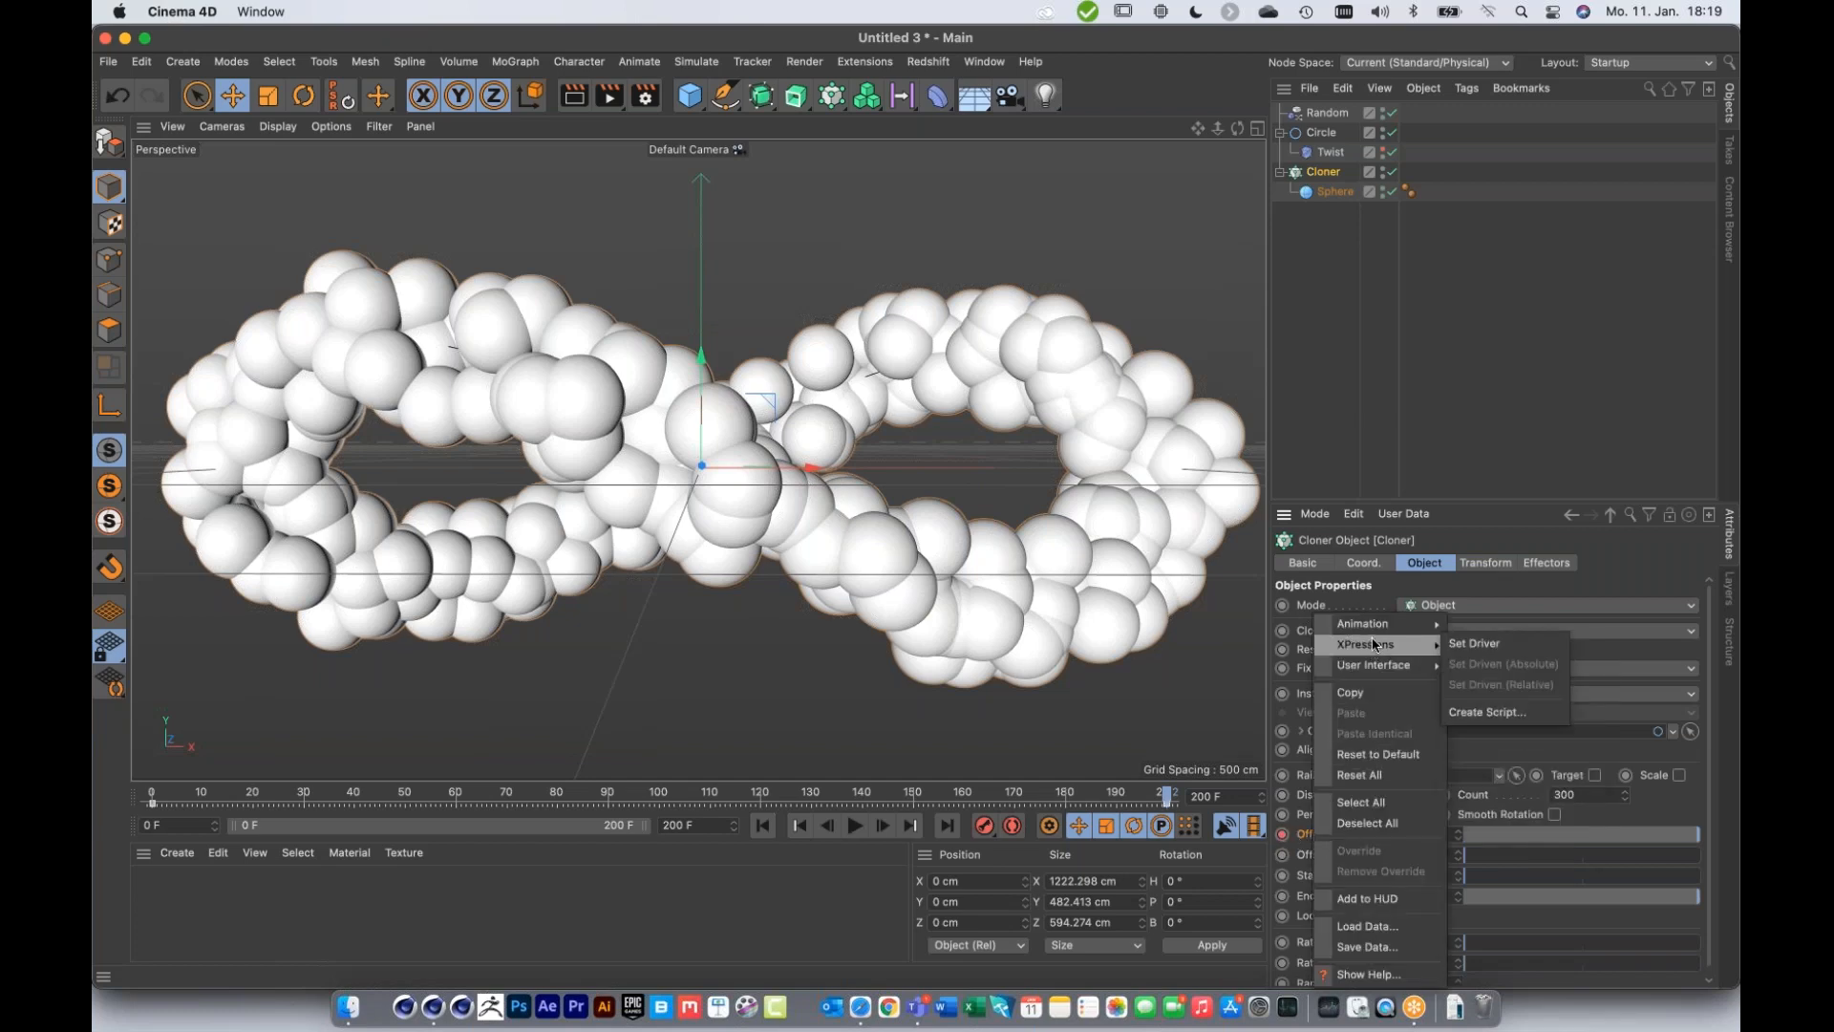
mouse_move(1377, 634)
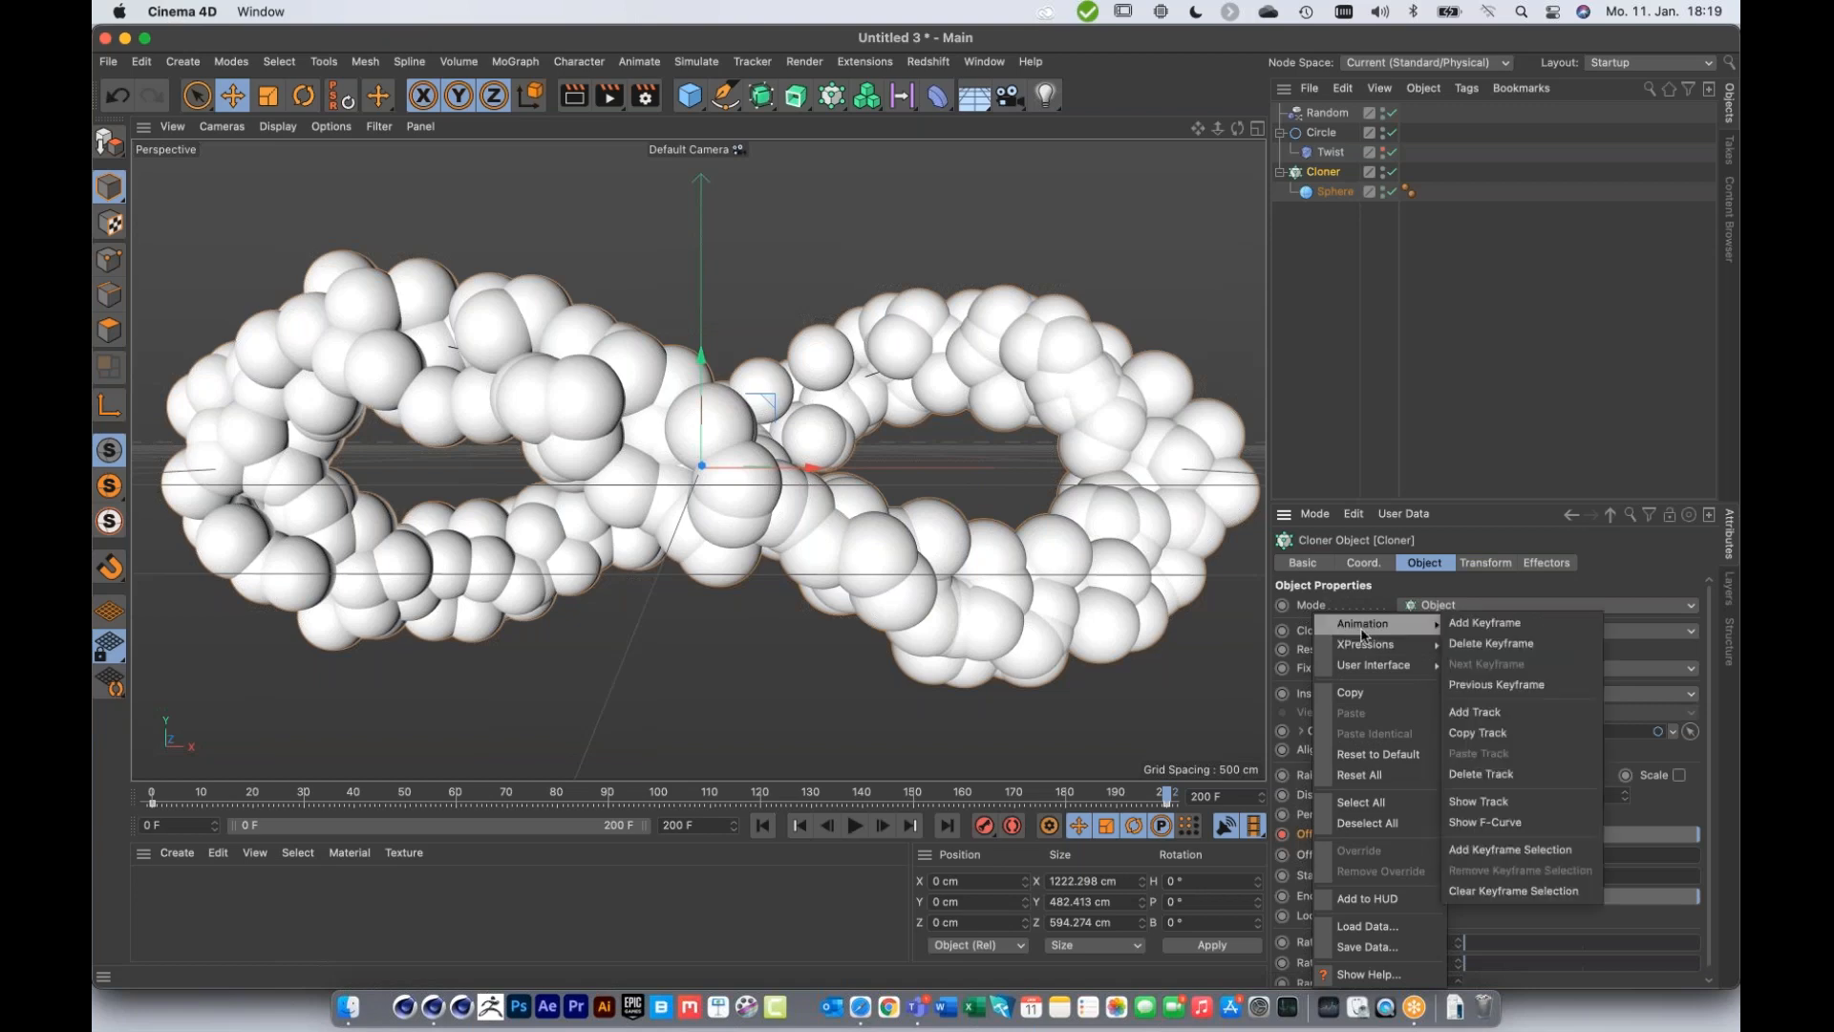
click(1485, 821)
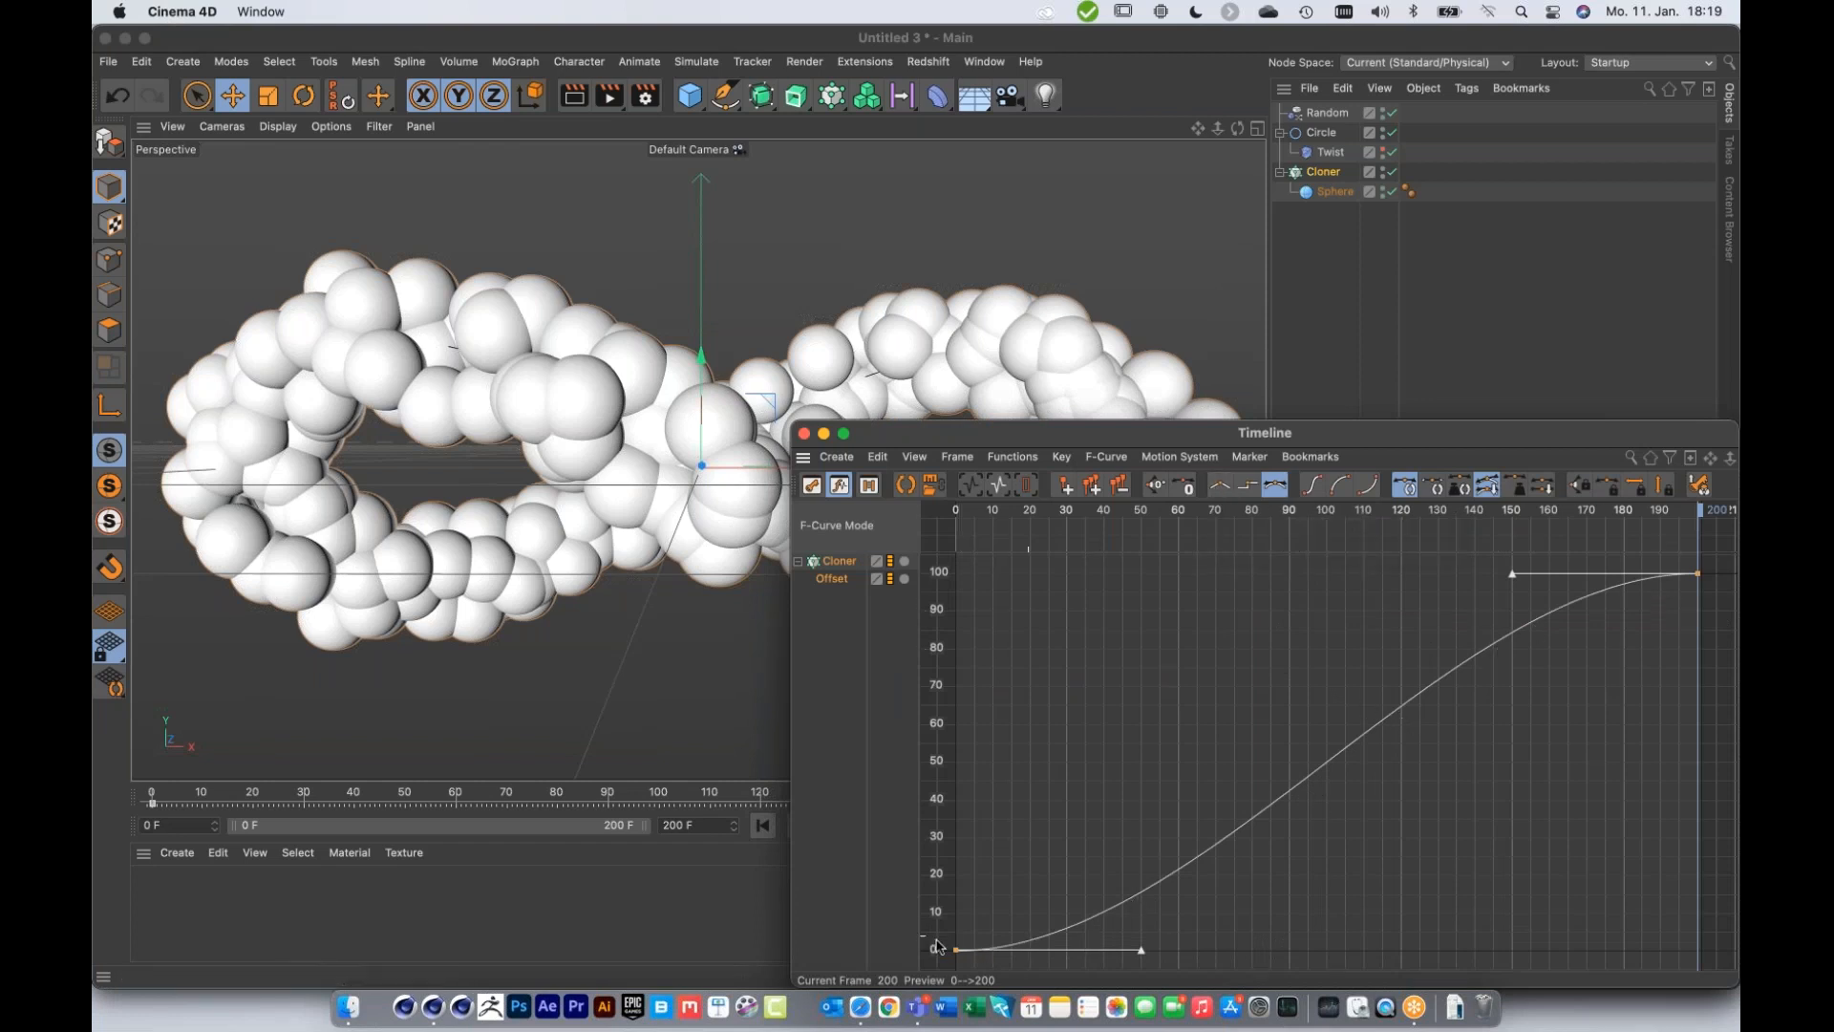
click(1220, 488)
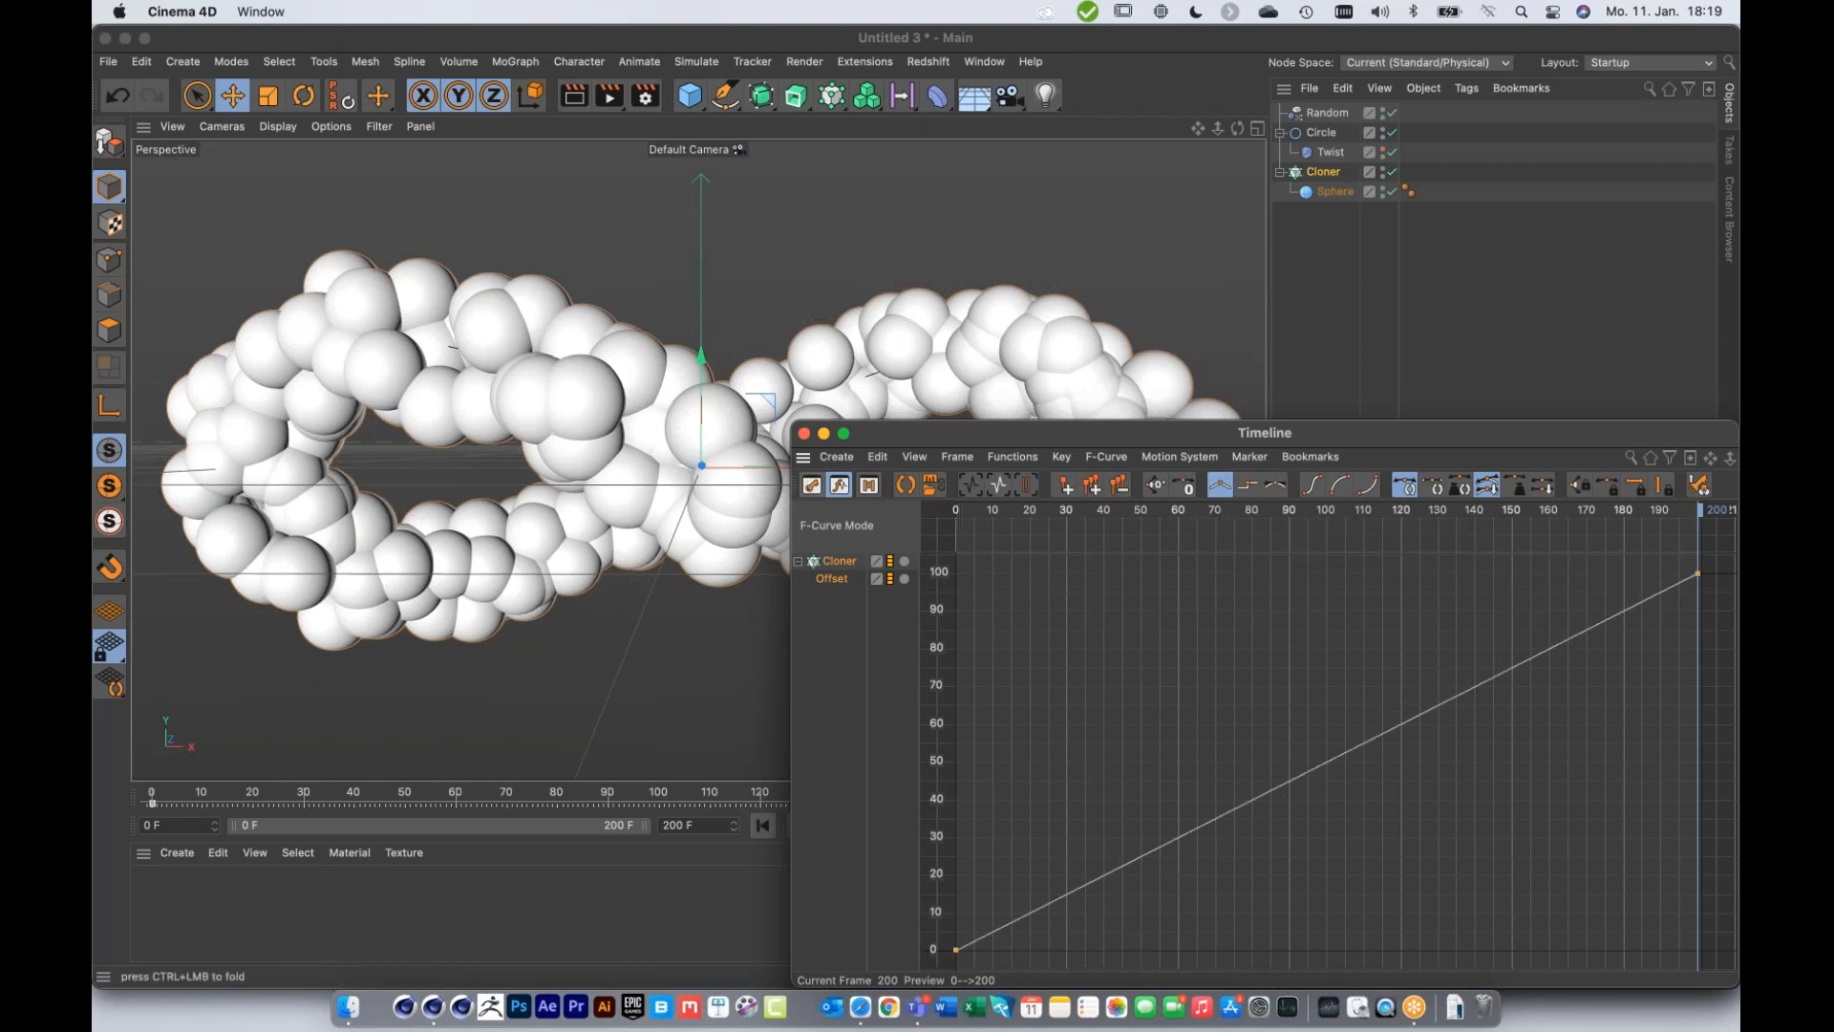
Step: Close the F-curve timeline and preview the linear movement of the clones along the spline
click(804, 433)
click(854, 827)
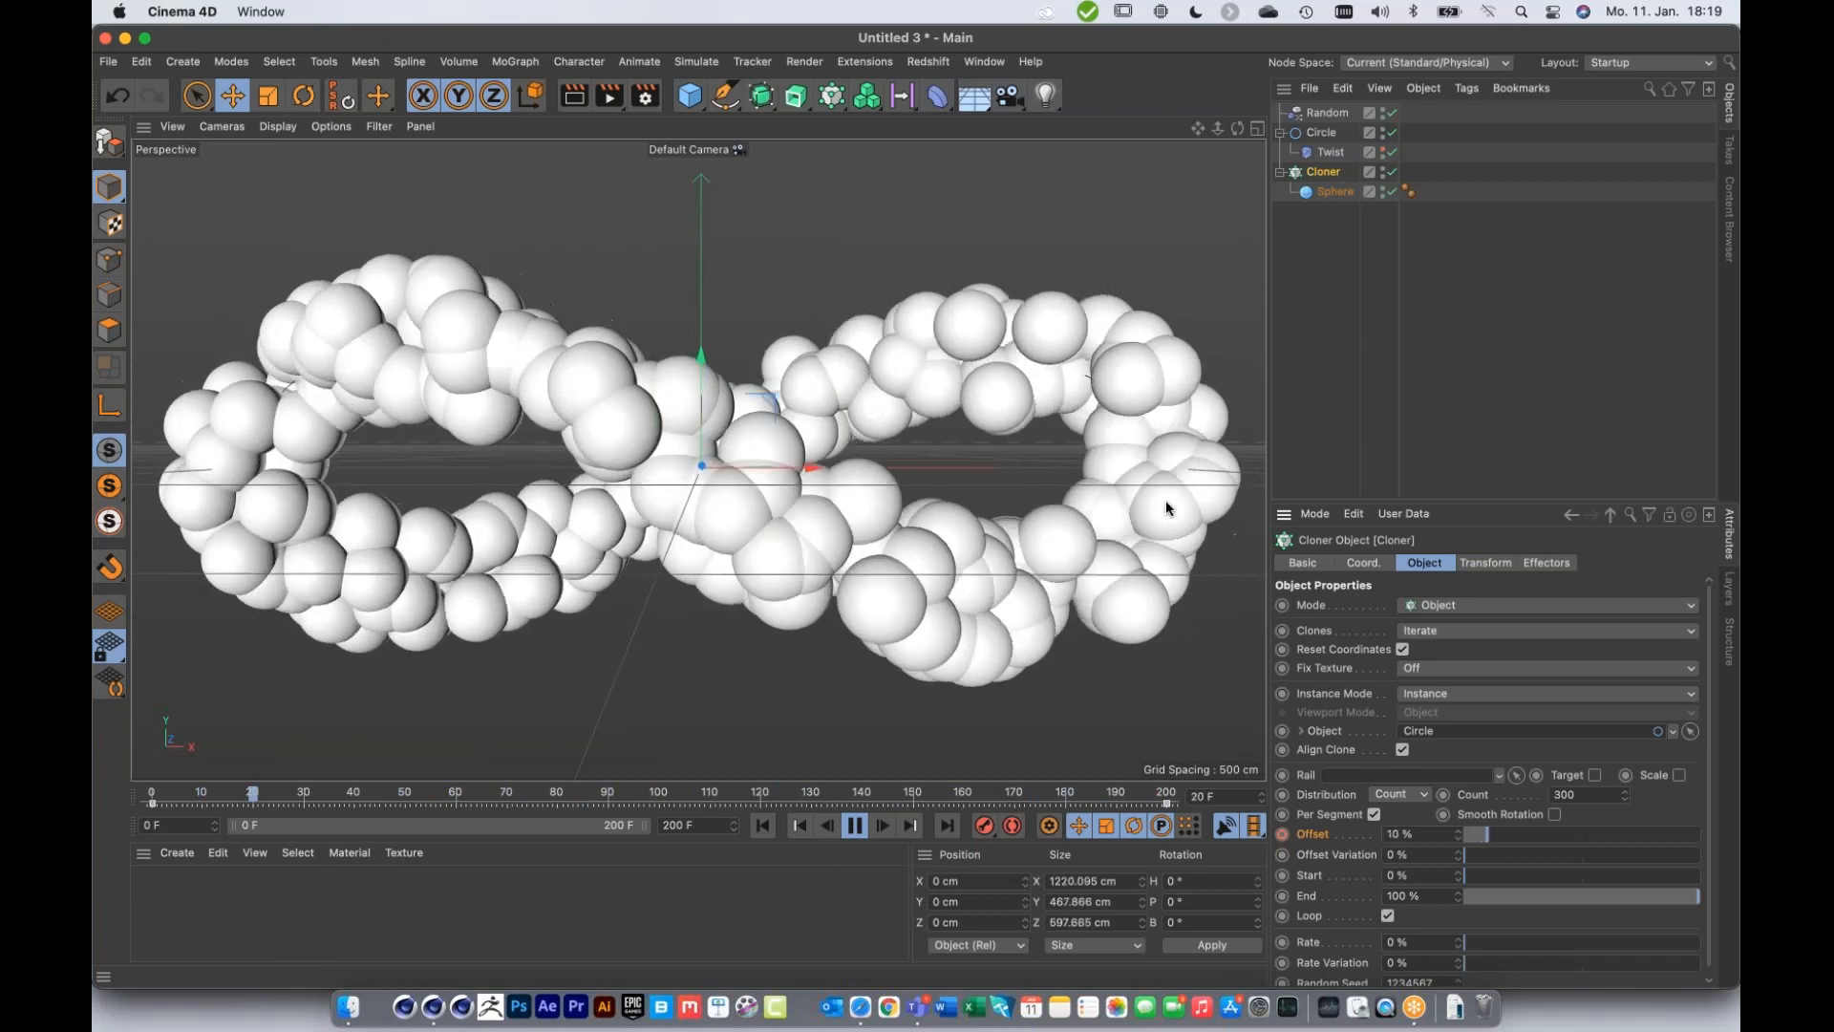
click(854, 827)
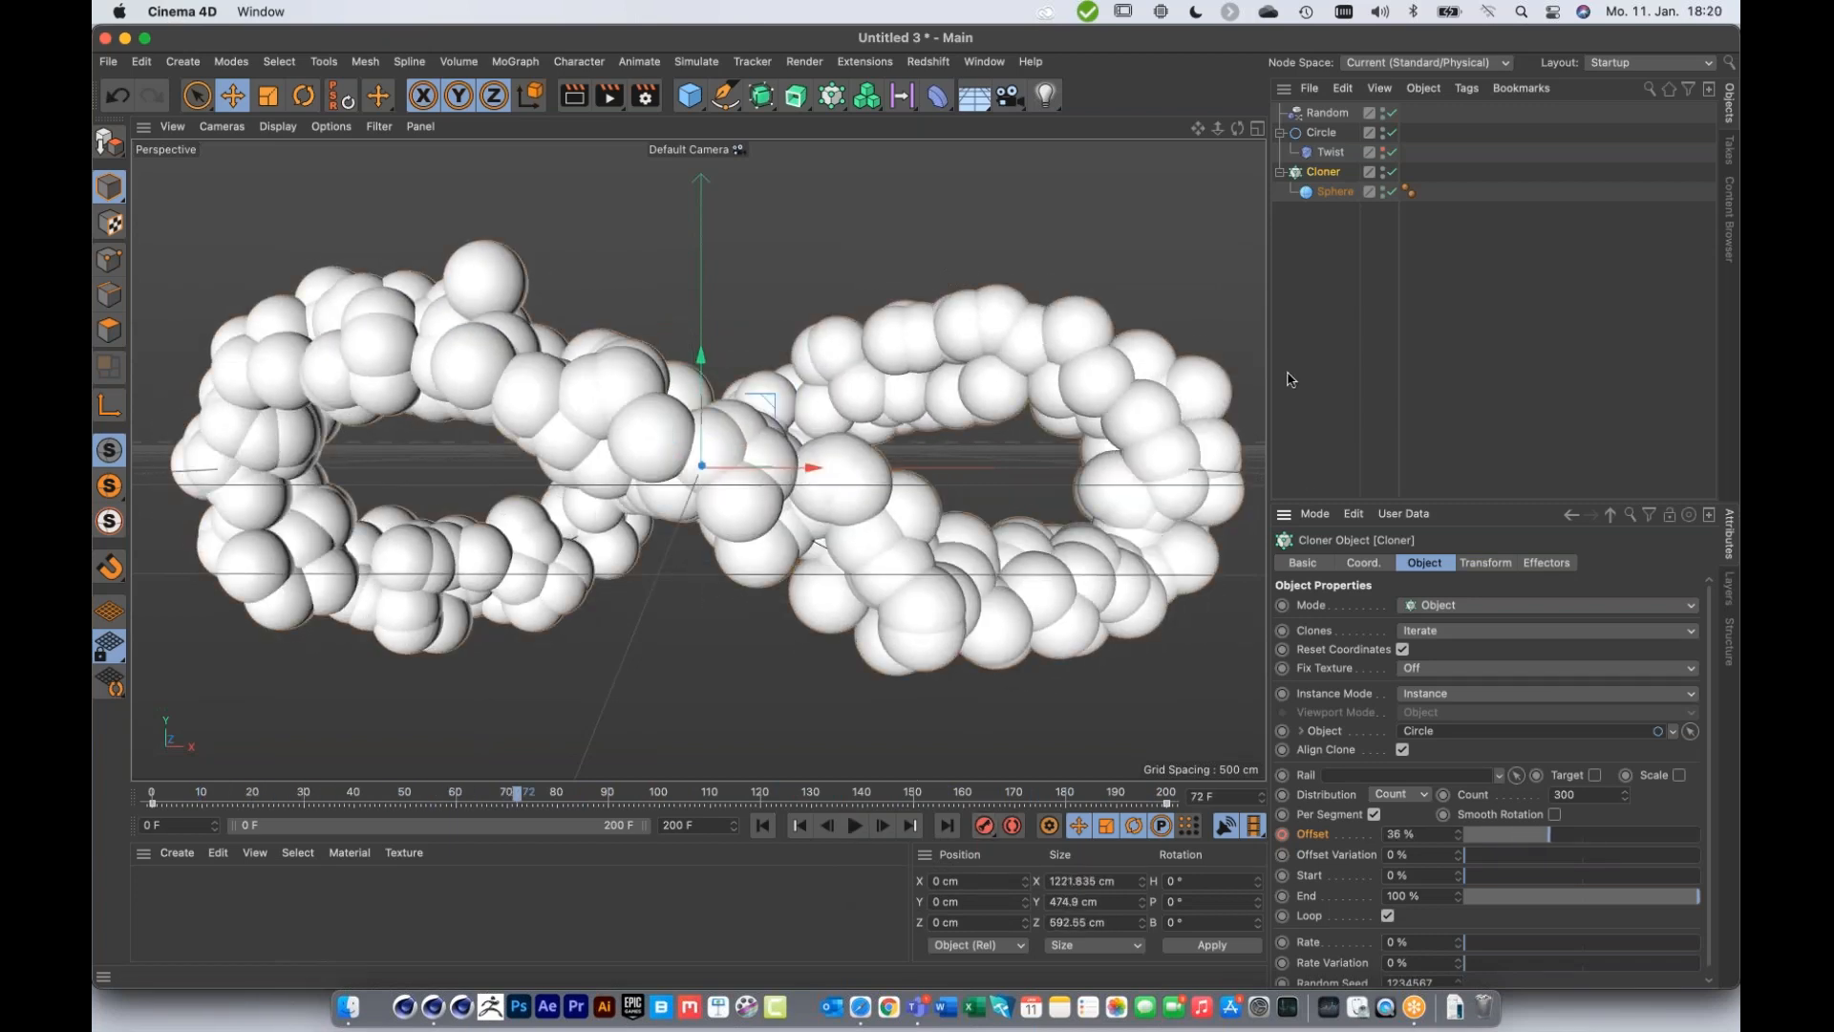
Step: Set the Random effector's Transform Space to Effector and preview the animation
click(1327, 112)
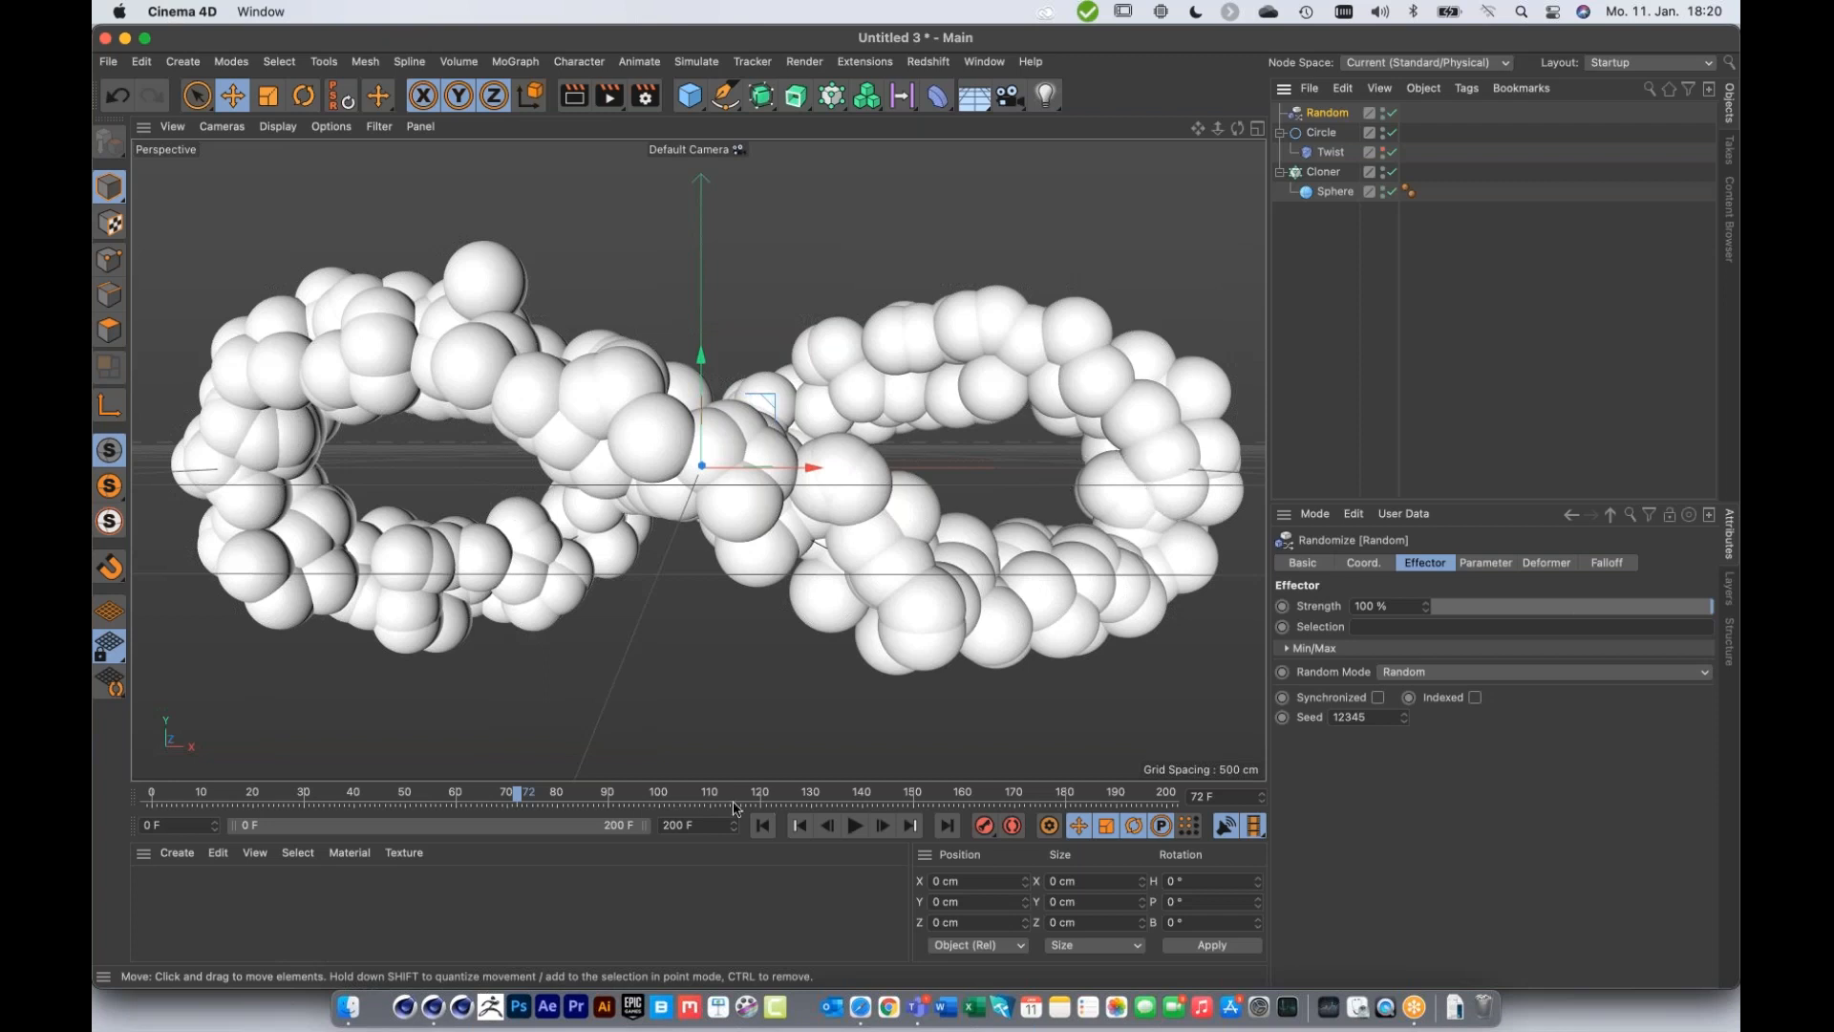
drag(527, 796, 630, 791)
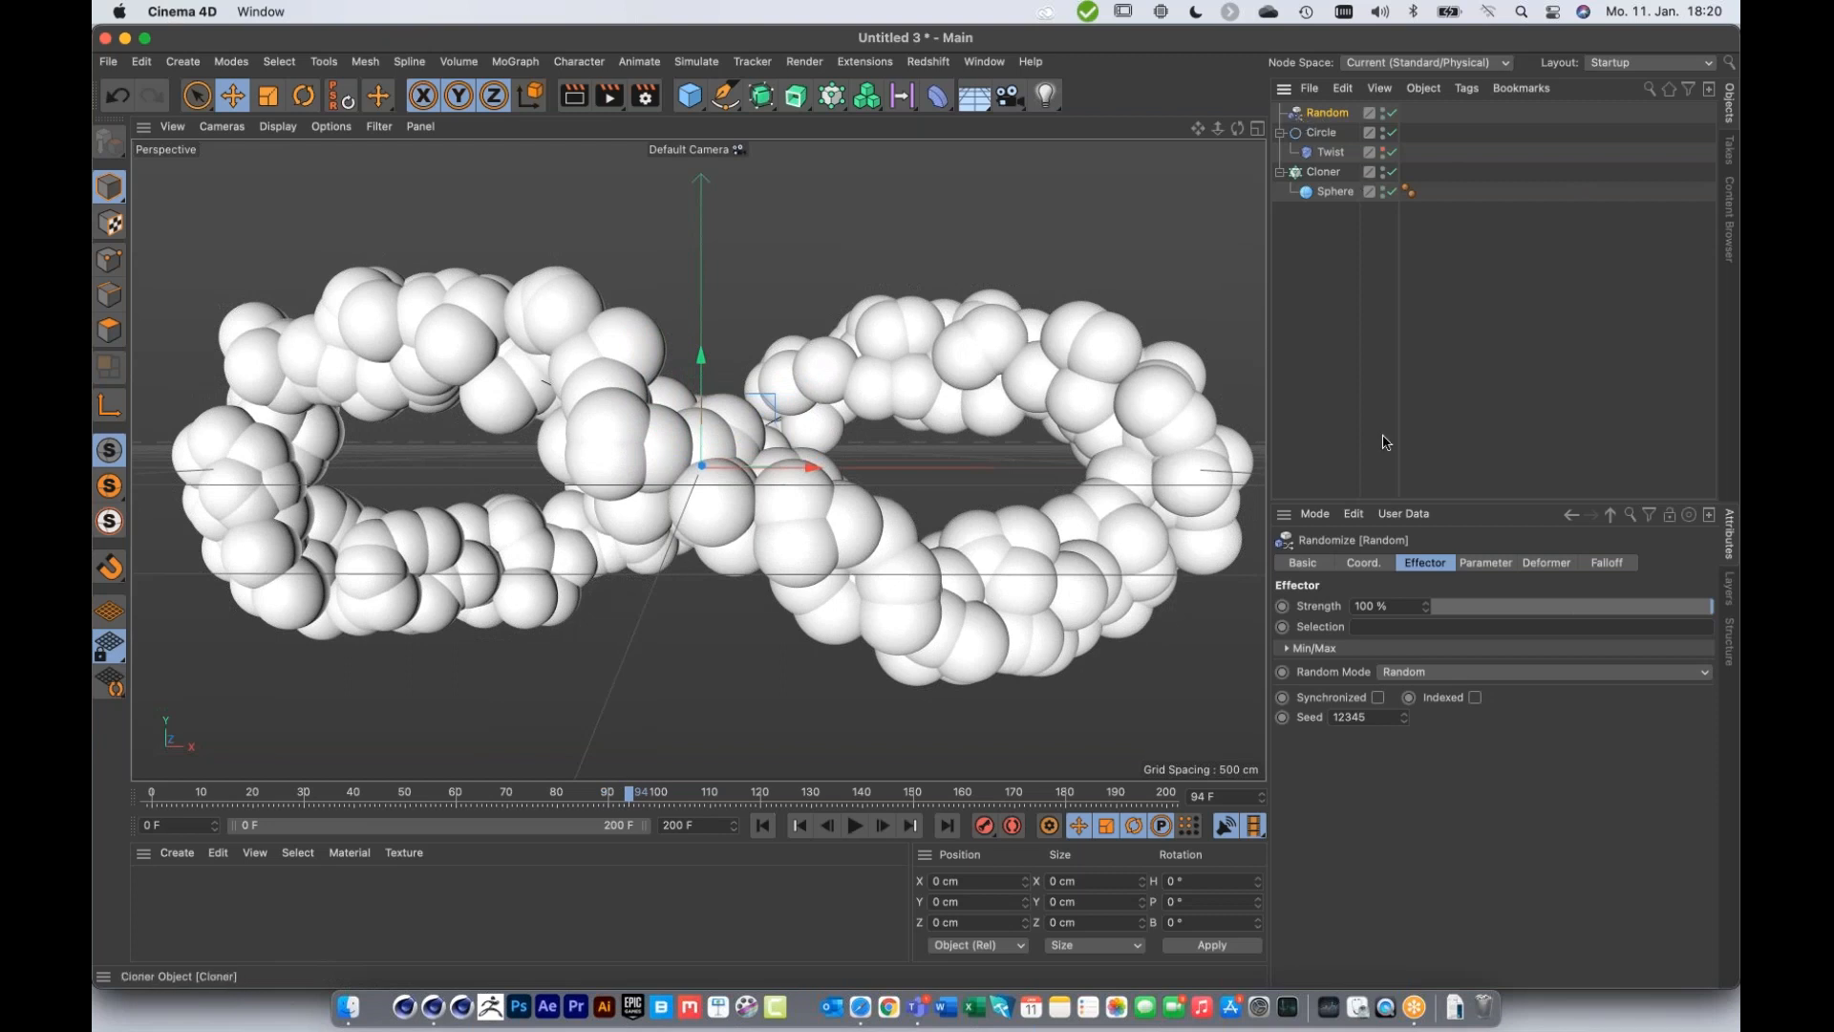
click(1484, 564)
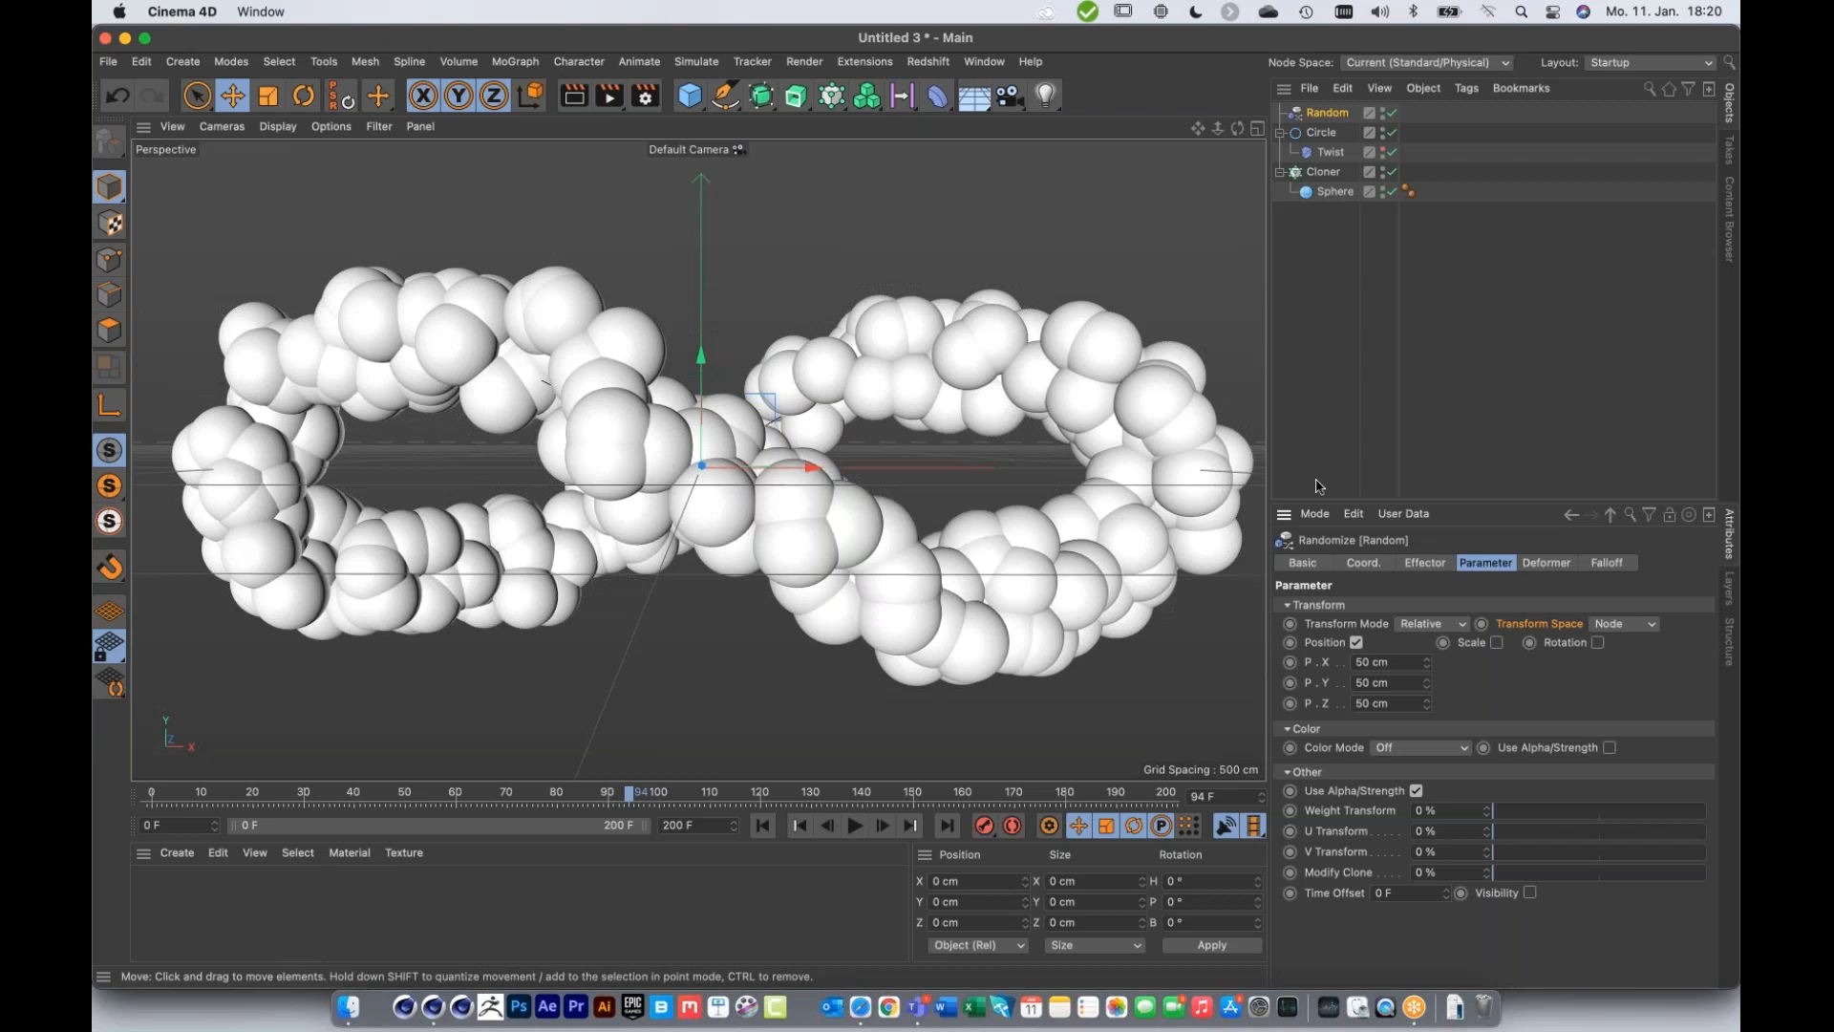
click(1621, 624)
click(1634, 672)
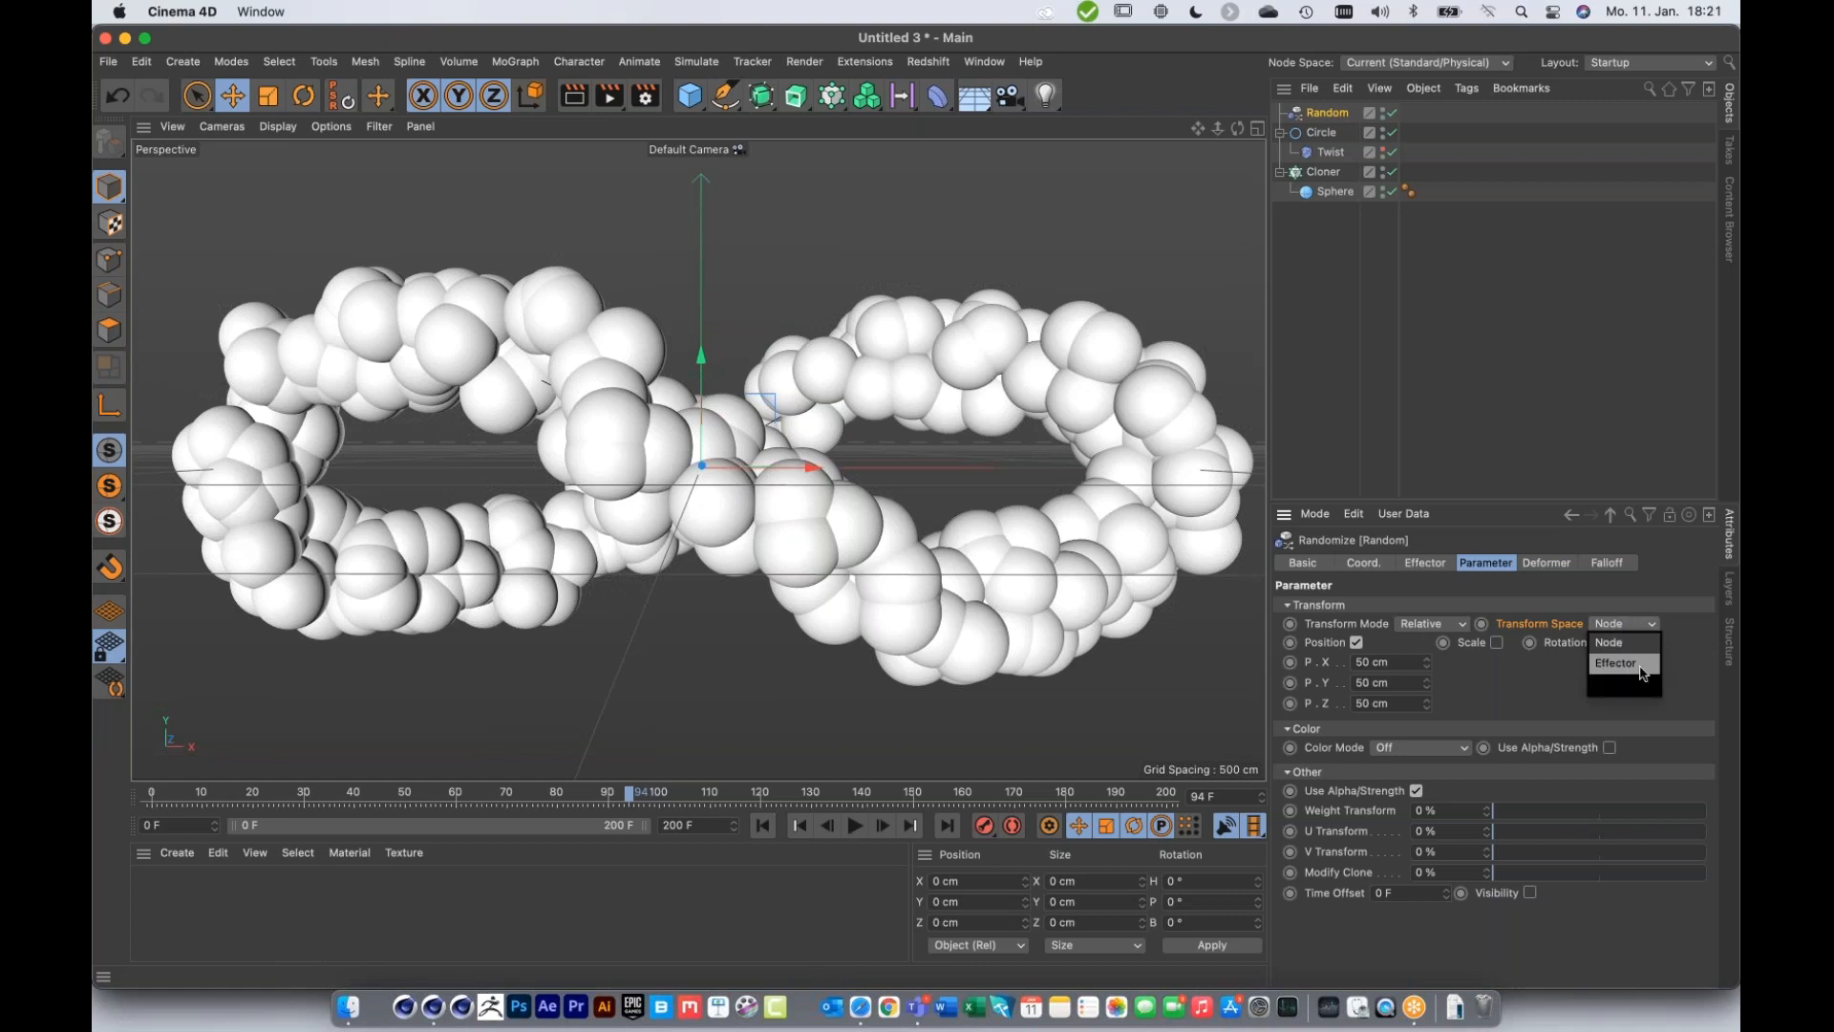
click(855, 827)
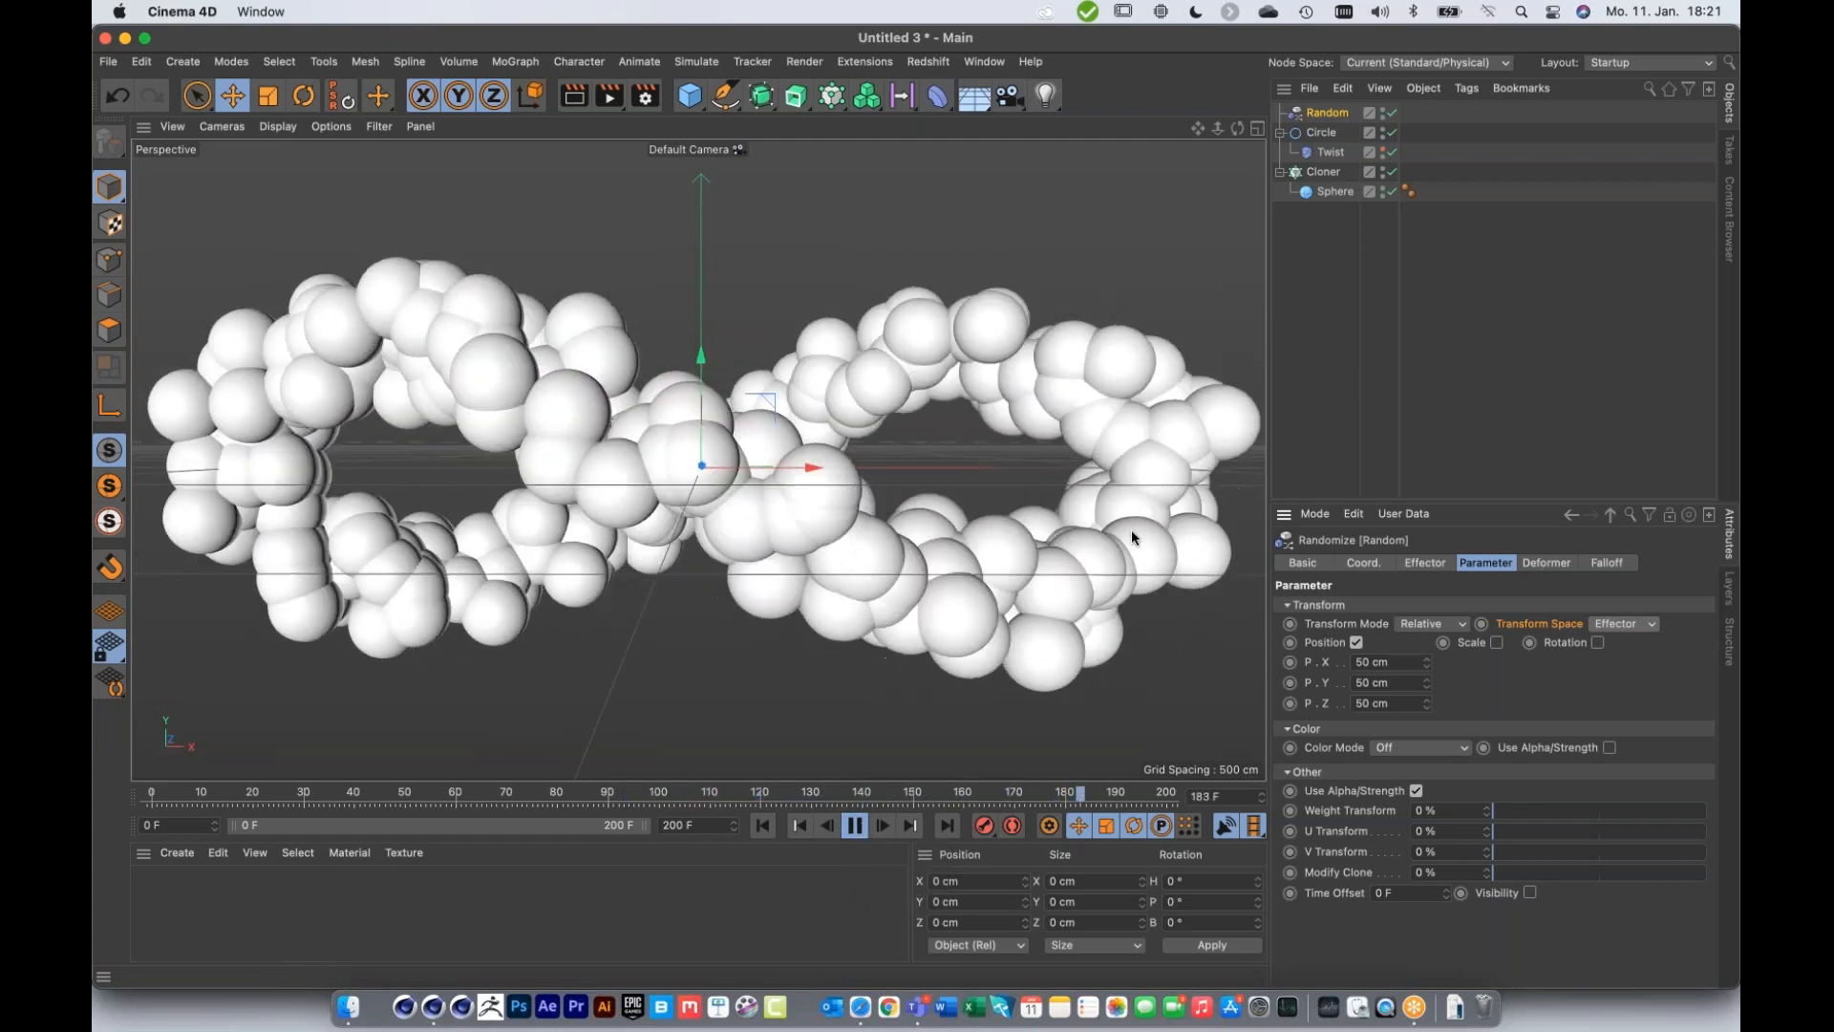
click(872, 831)
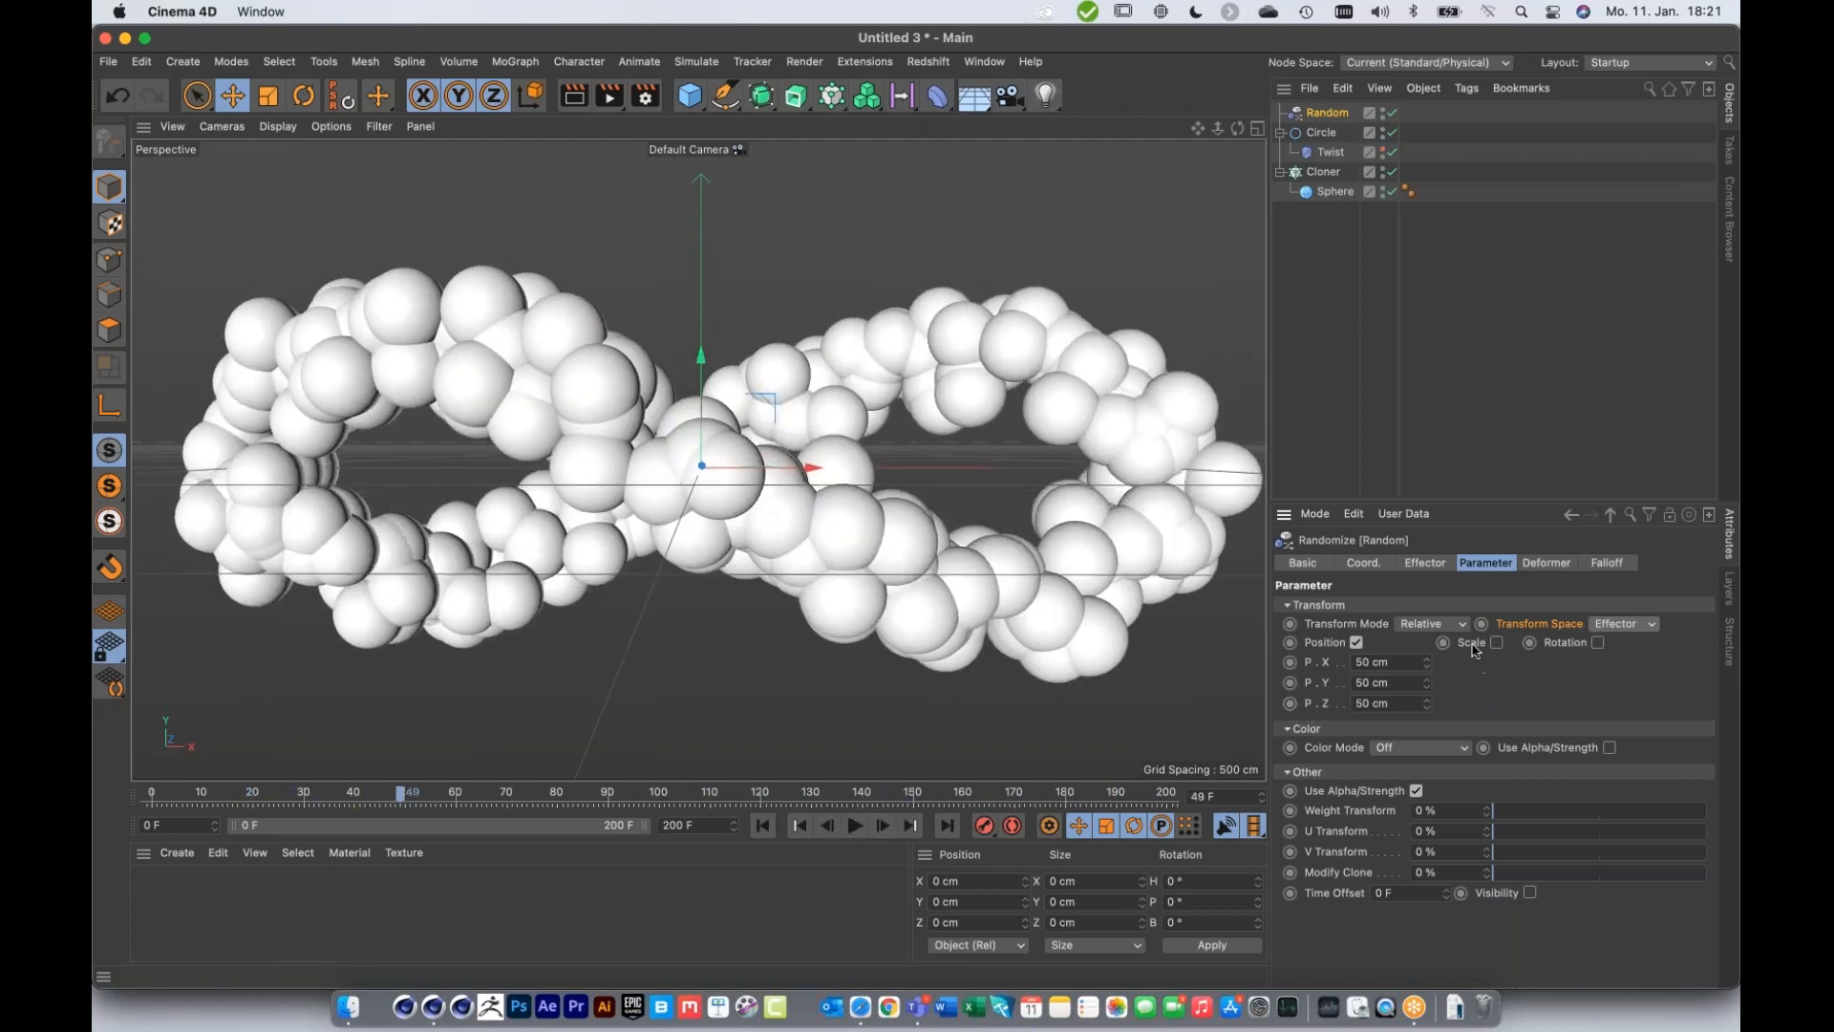
Step: Change the Random effector's Random Mode to Noise and play the animation
click(1428, 562)
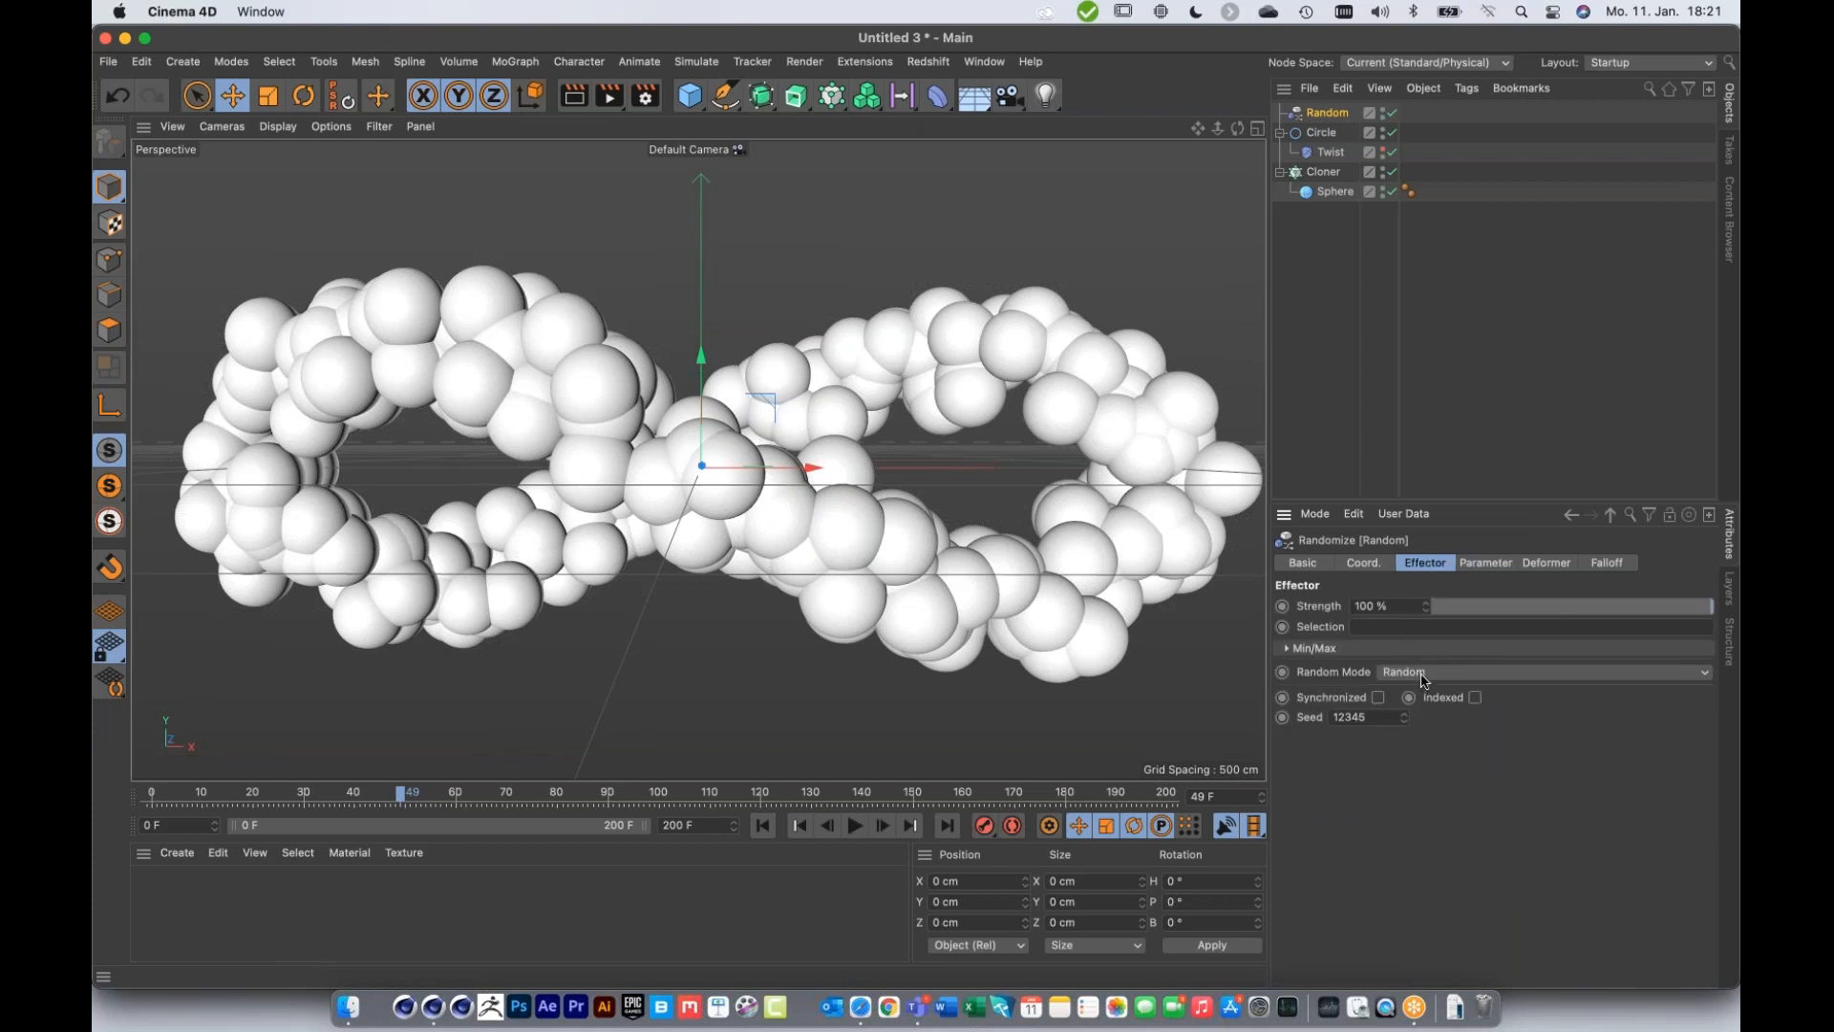
click(1424, 673)
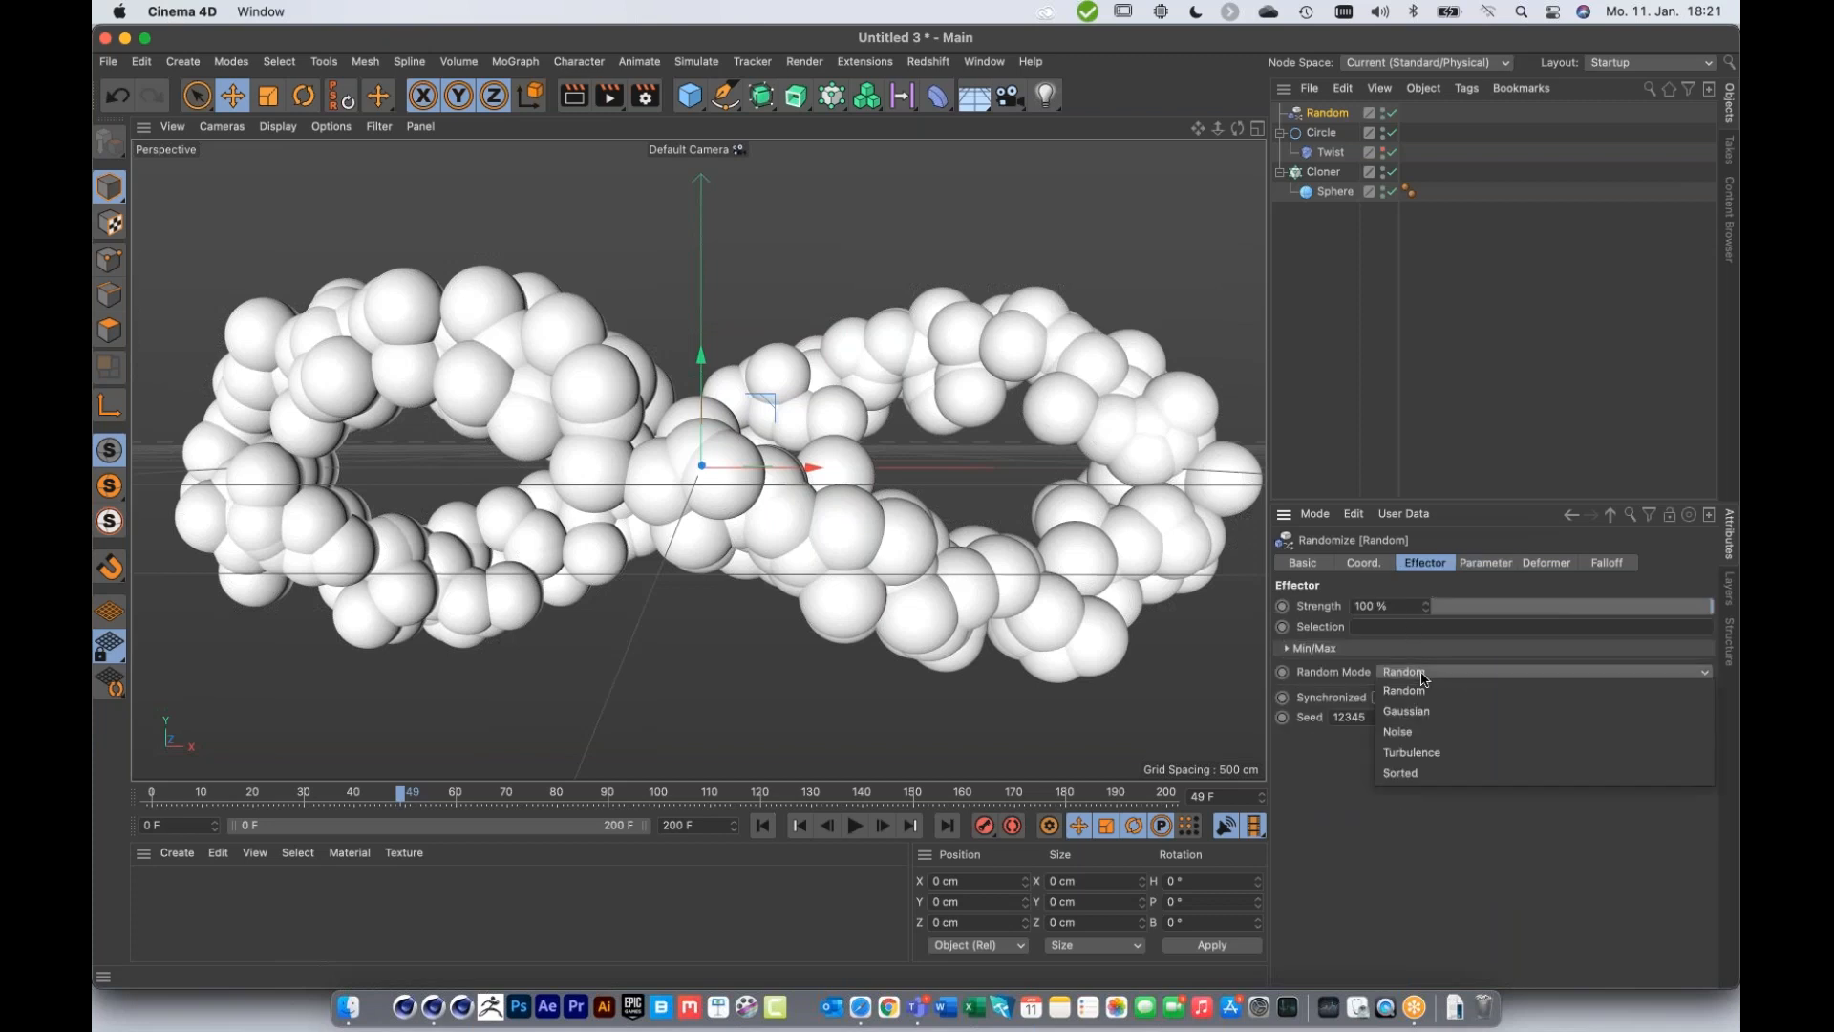
click(1445, 728)
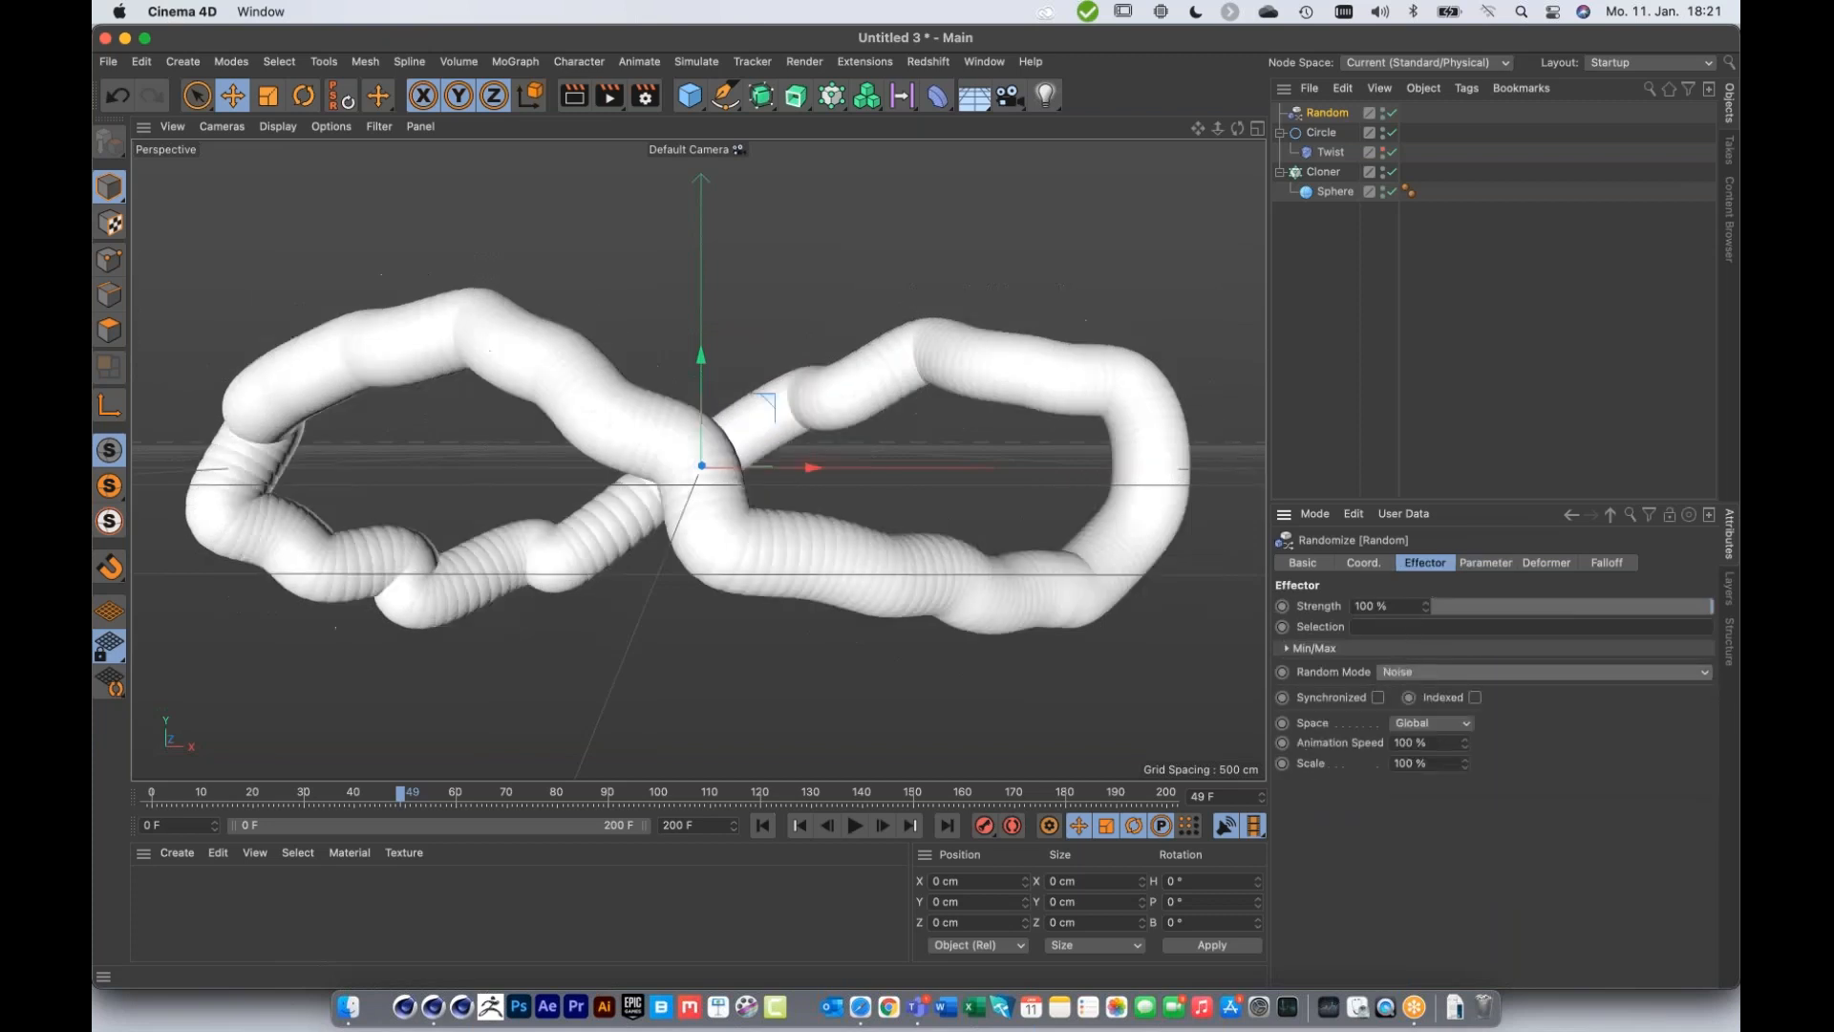
click(855, 827)
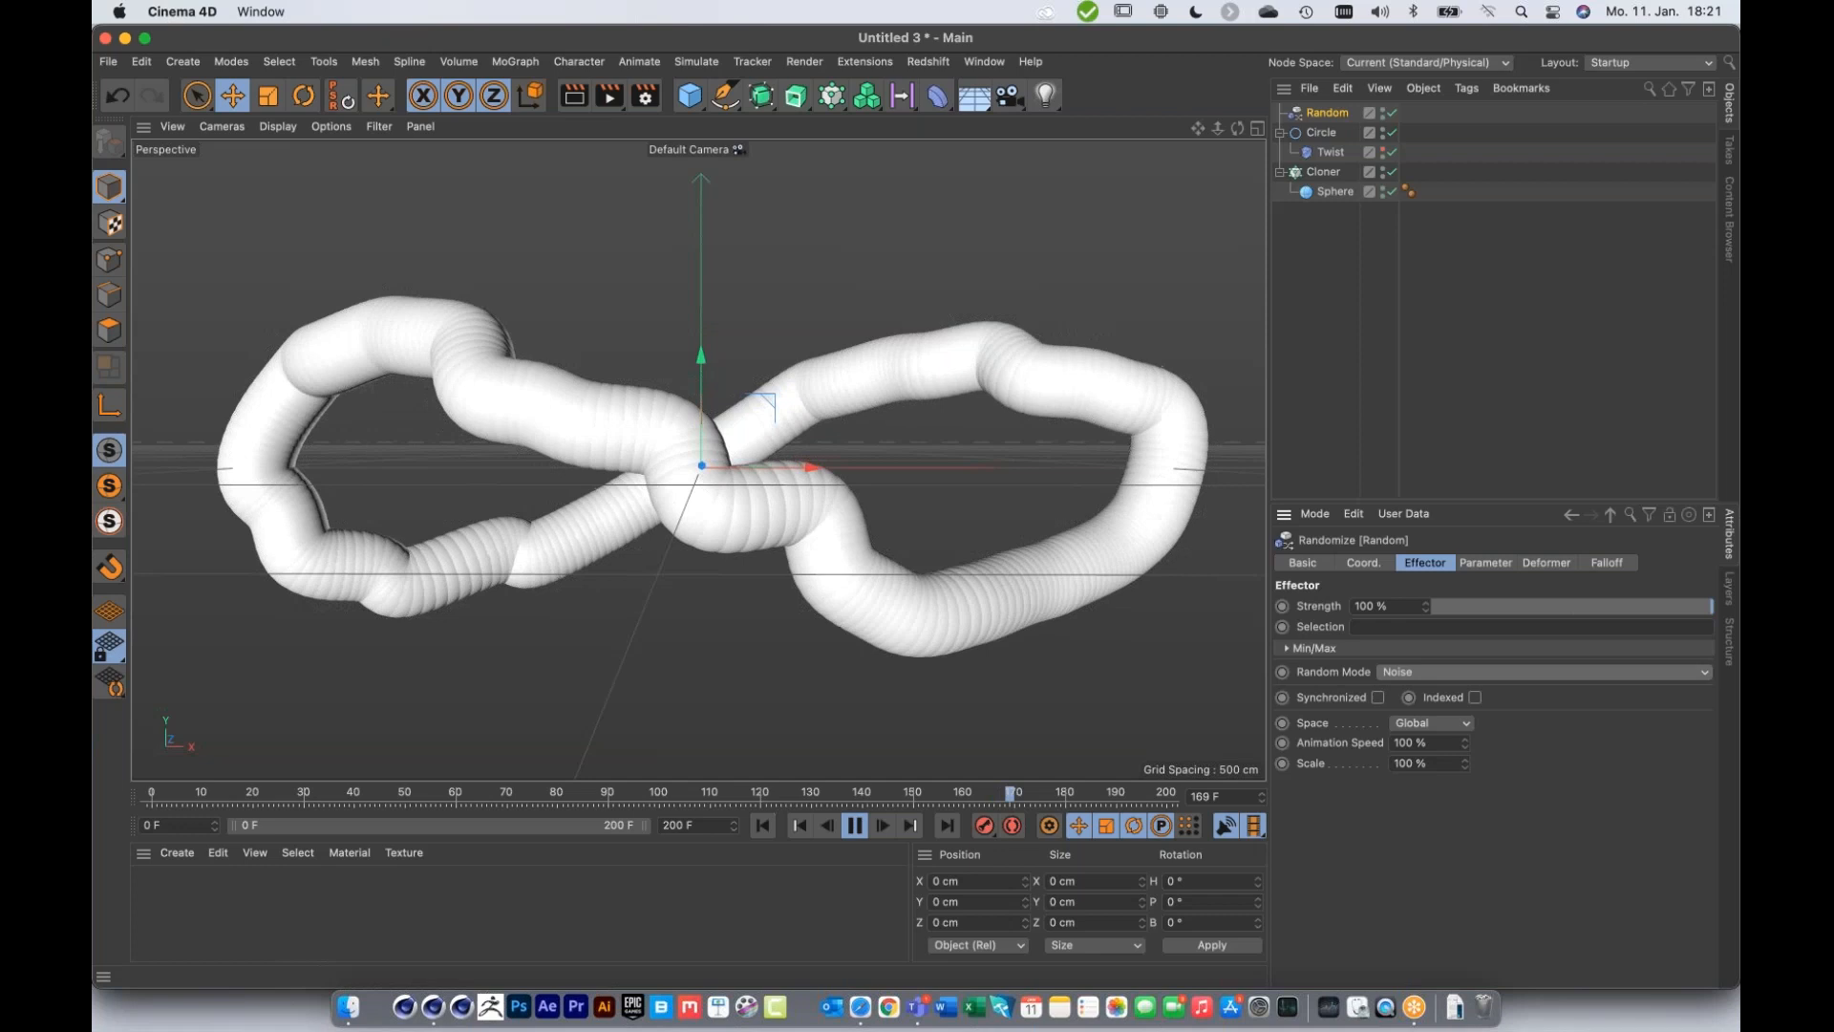
Step: Set the Random effector's noise Animation Speed to 10 % and its Scale to 300 % during playback, and stop the animation
click(1399, 743)
text(10)
key(Return)
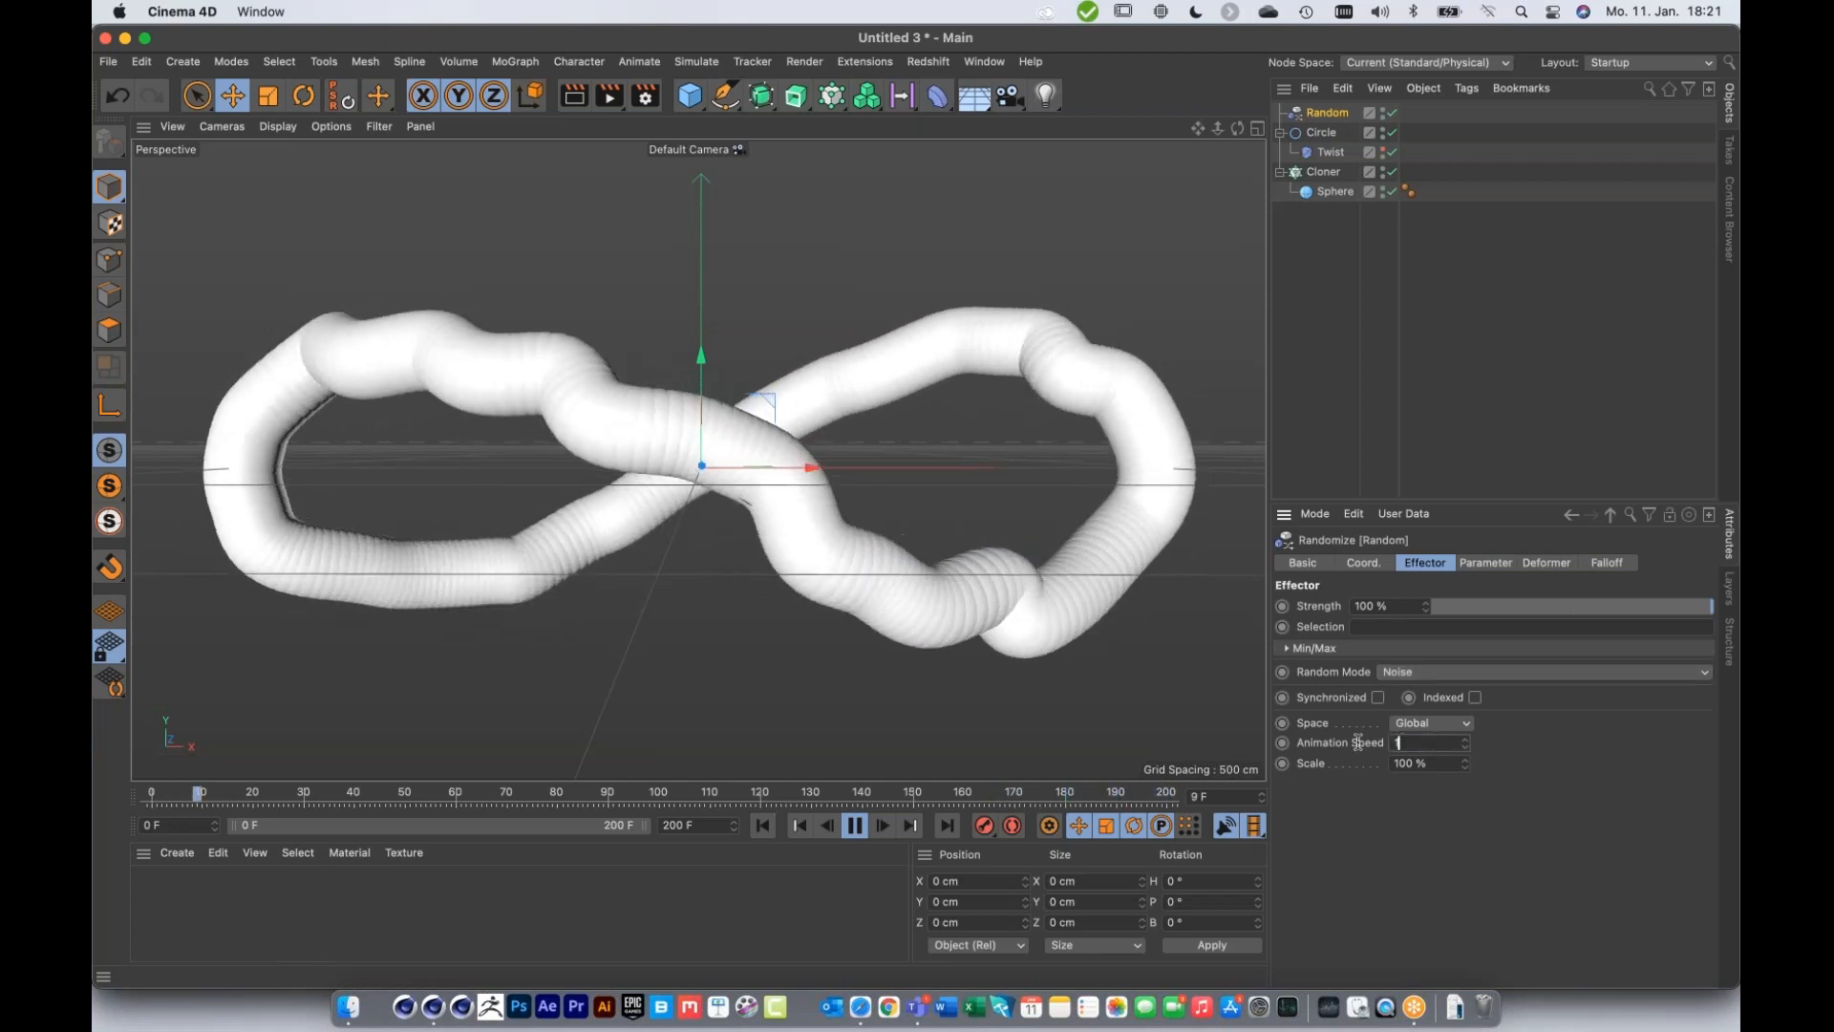
click(1397, 763)
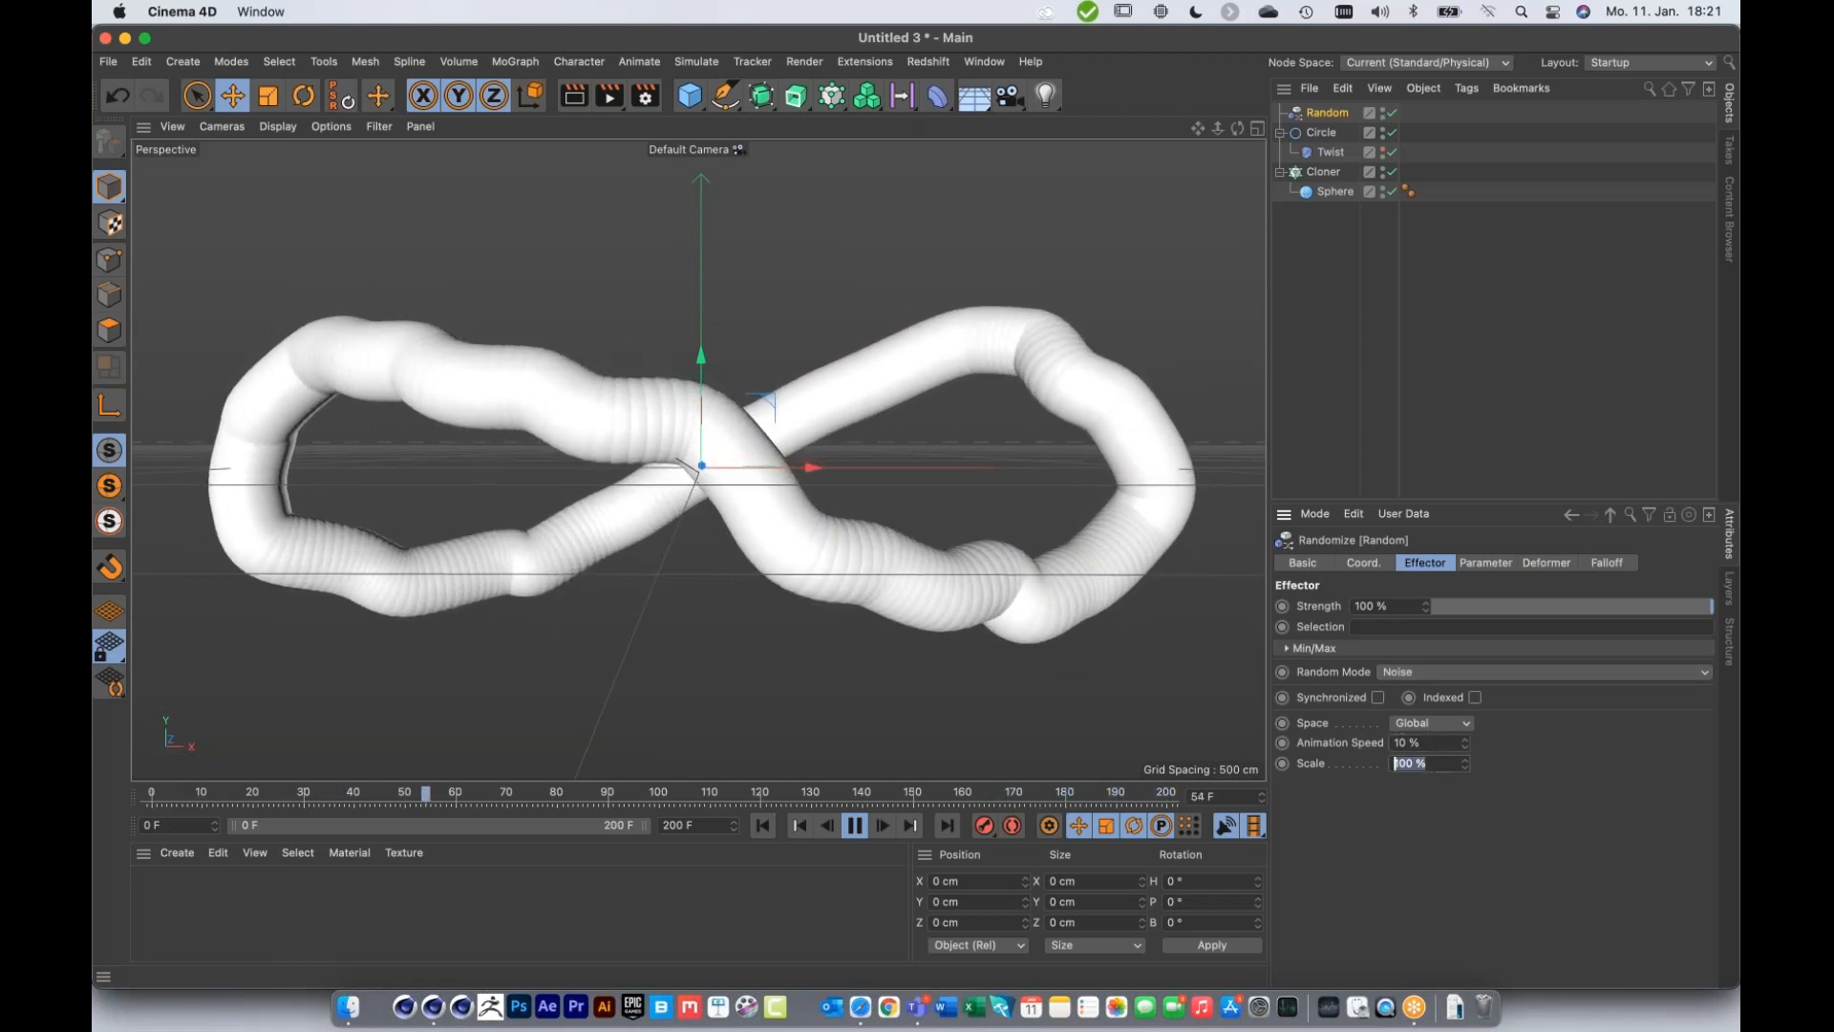
text(300)
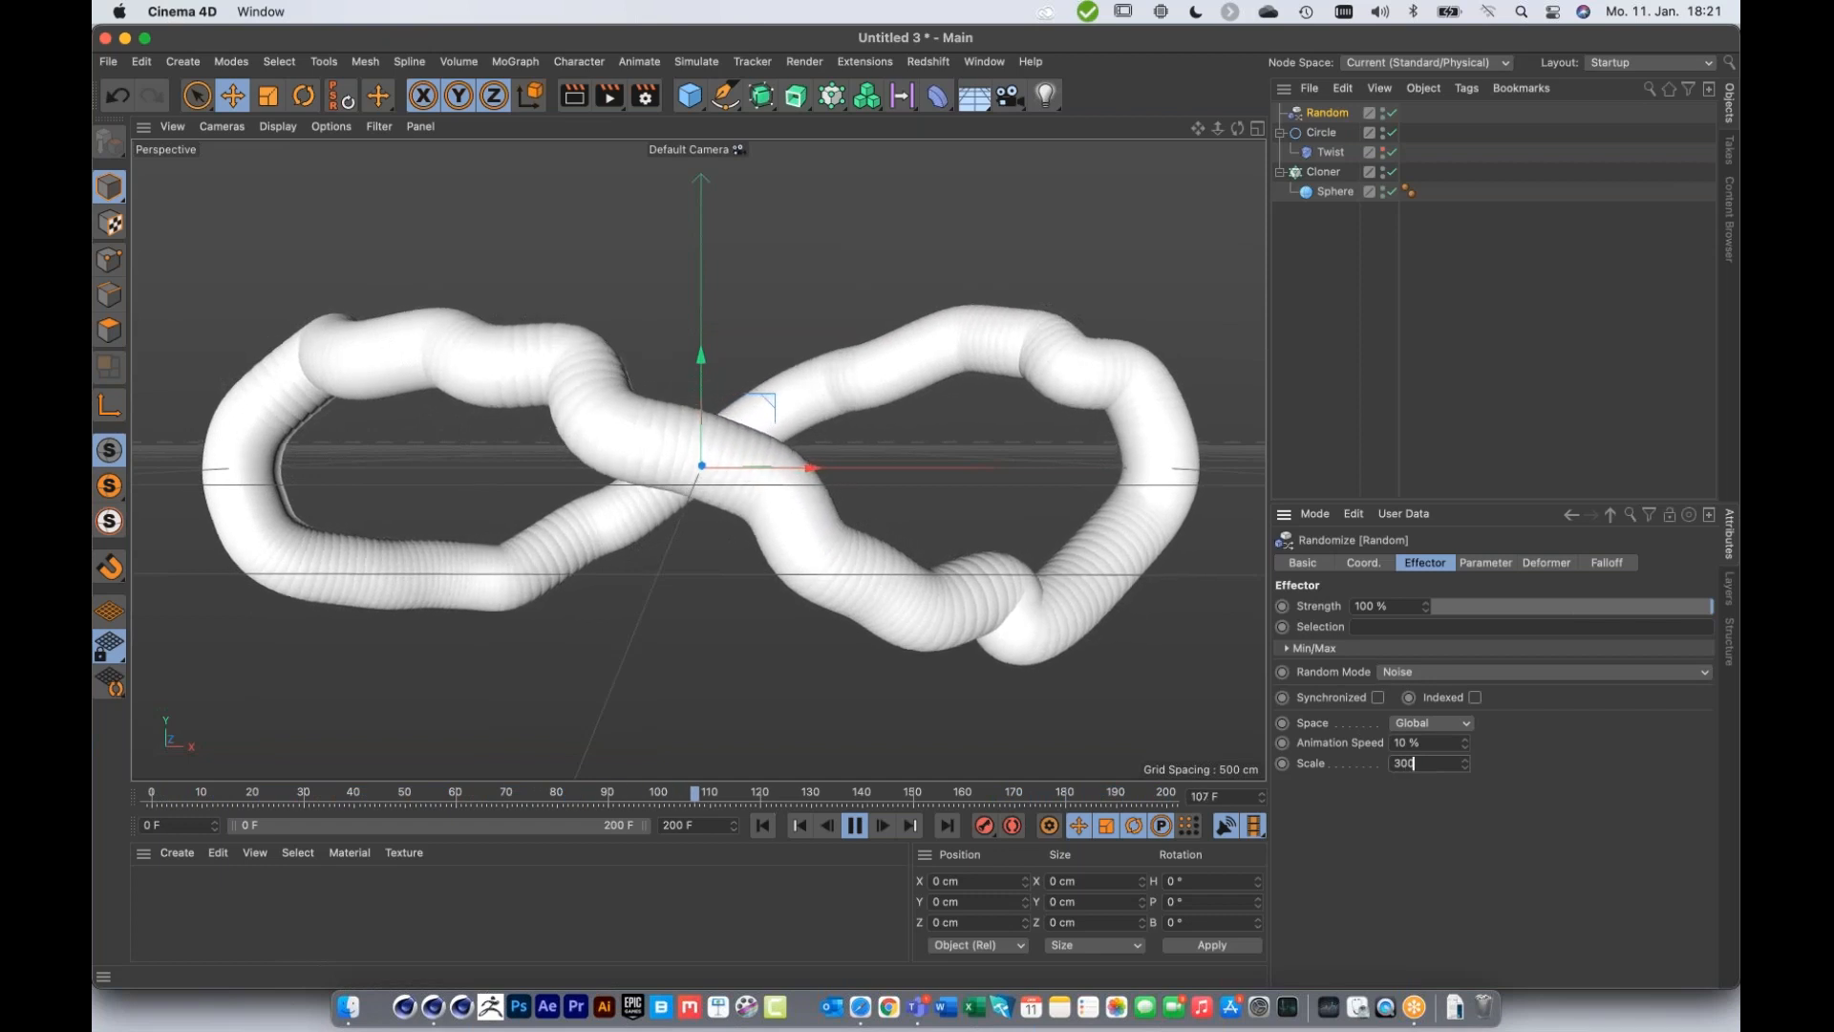
key(Return)
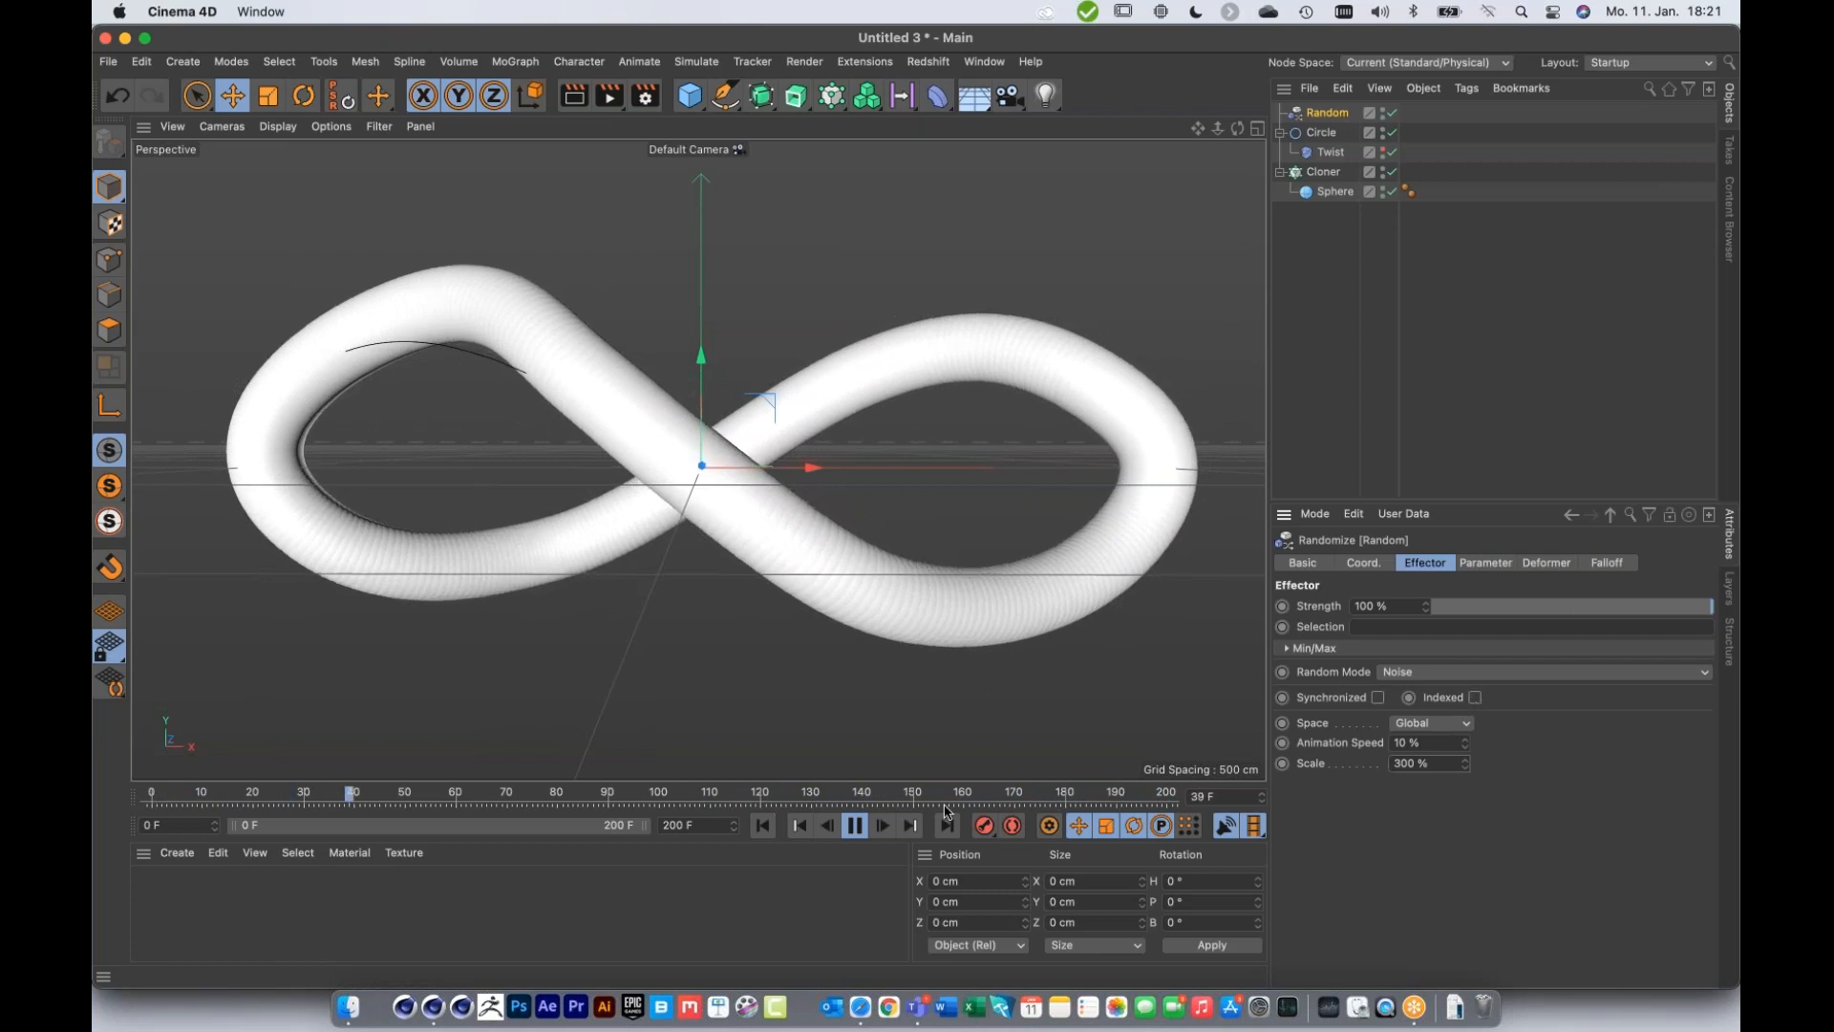
click(855, 825)
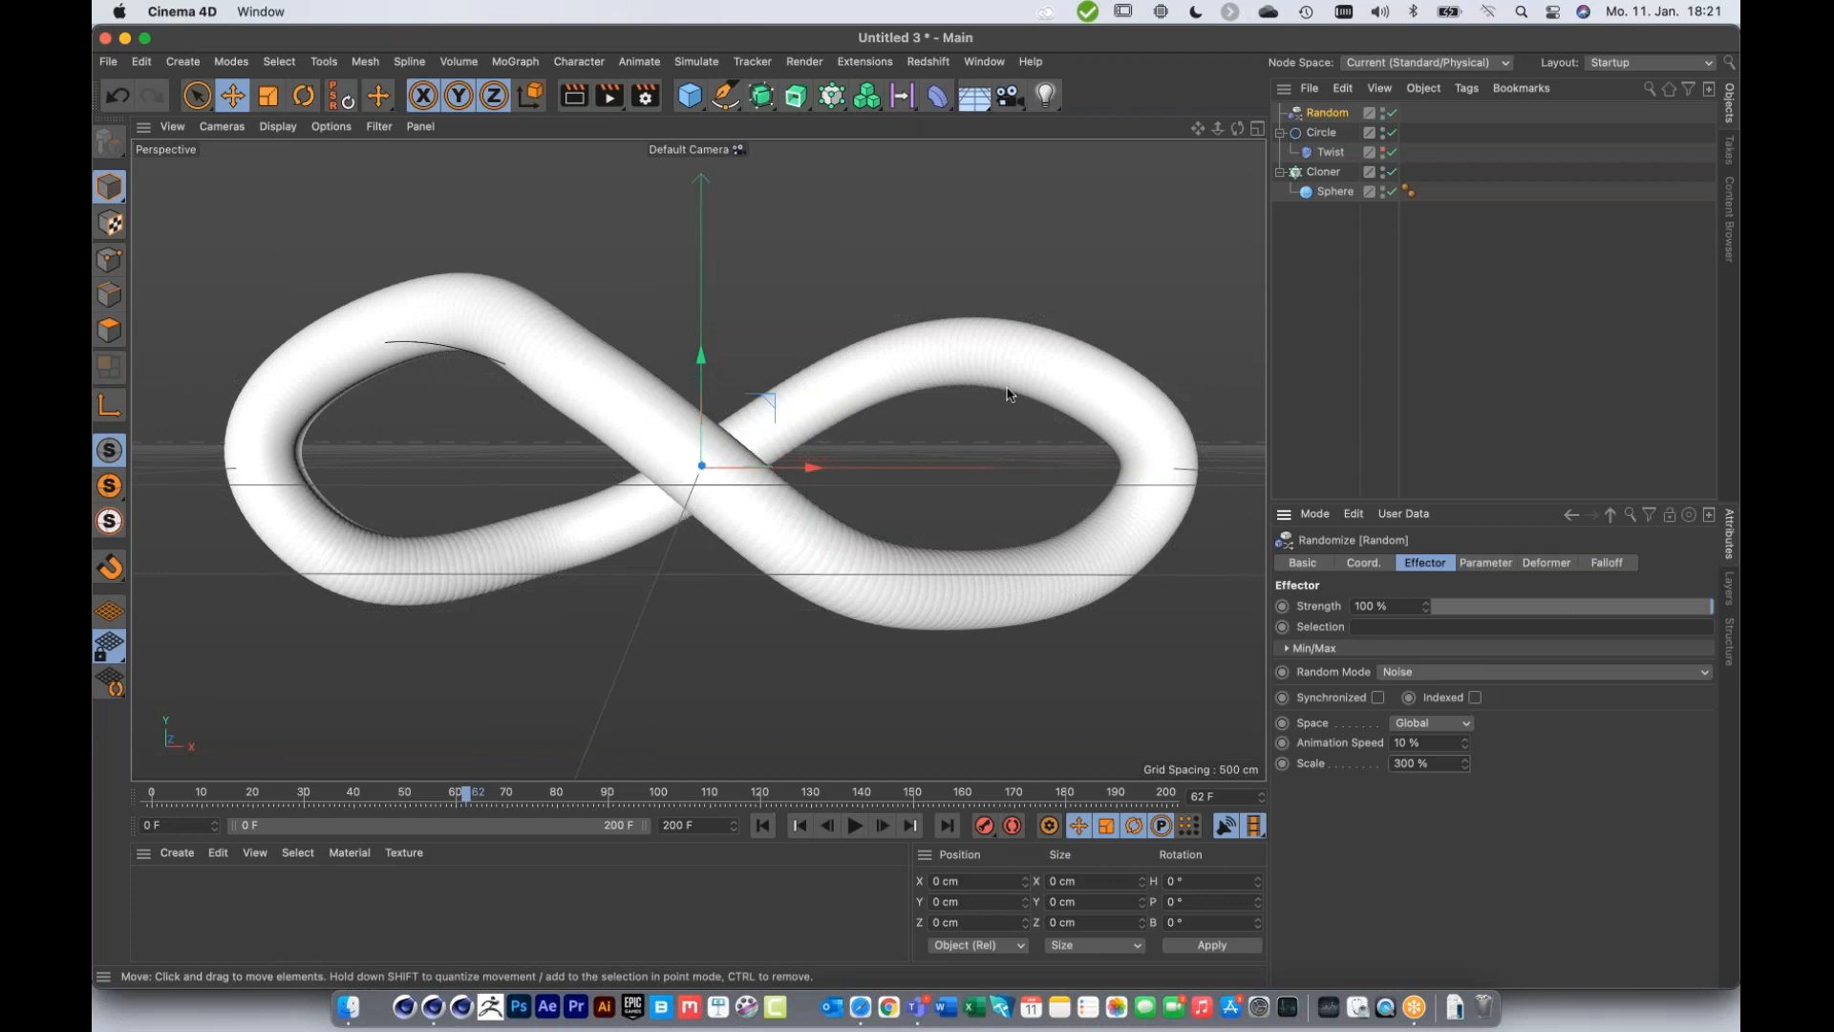
Step: Enable Indexed for the Random effector's noise and preview the animation
click(1476, 698)
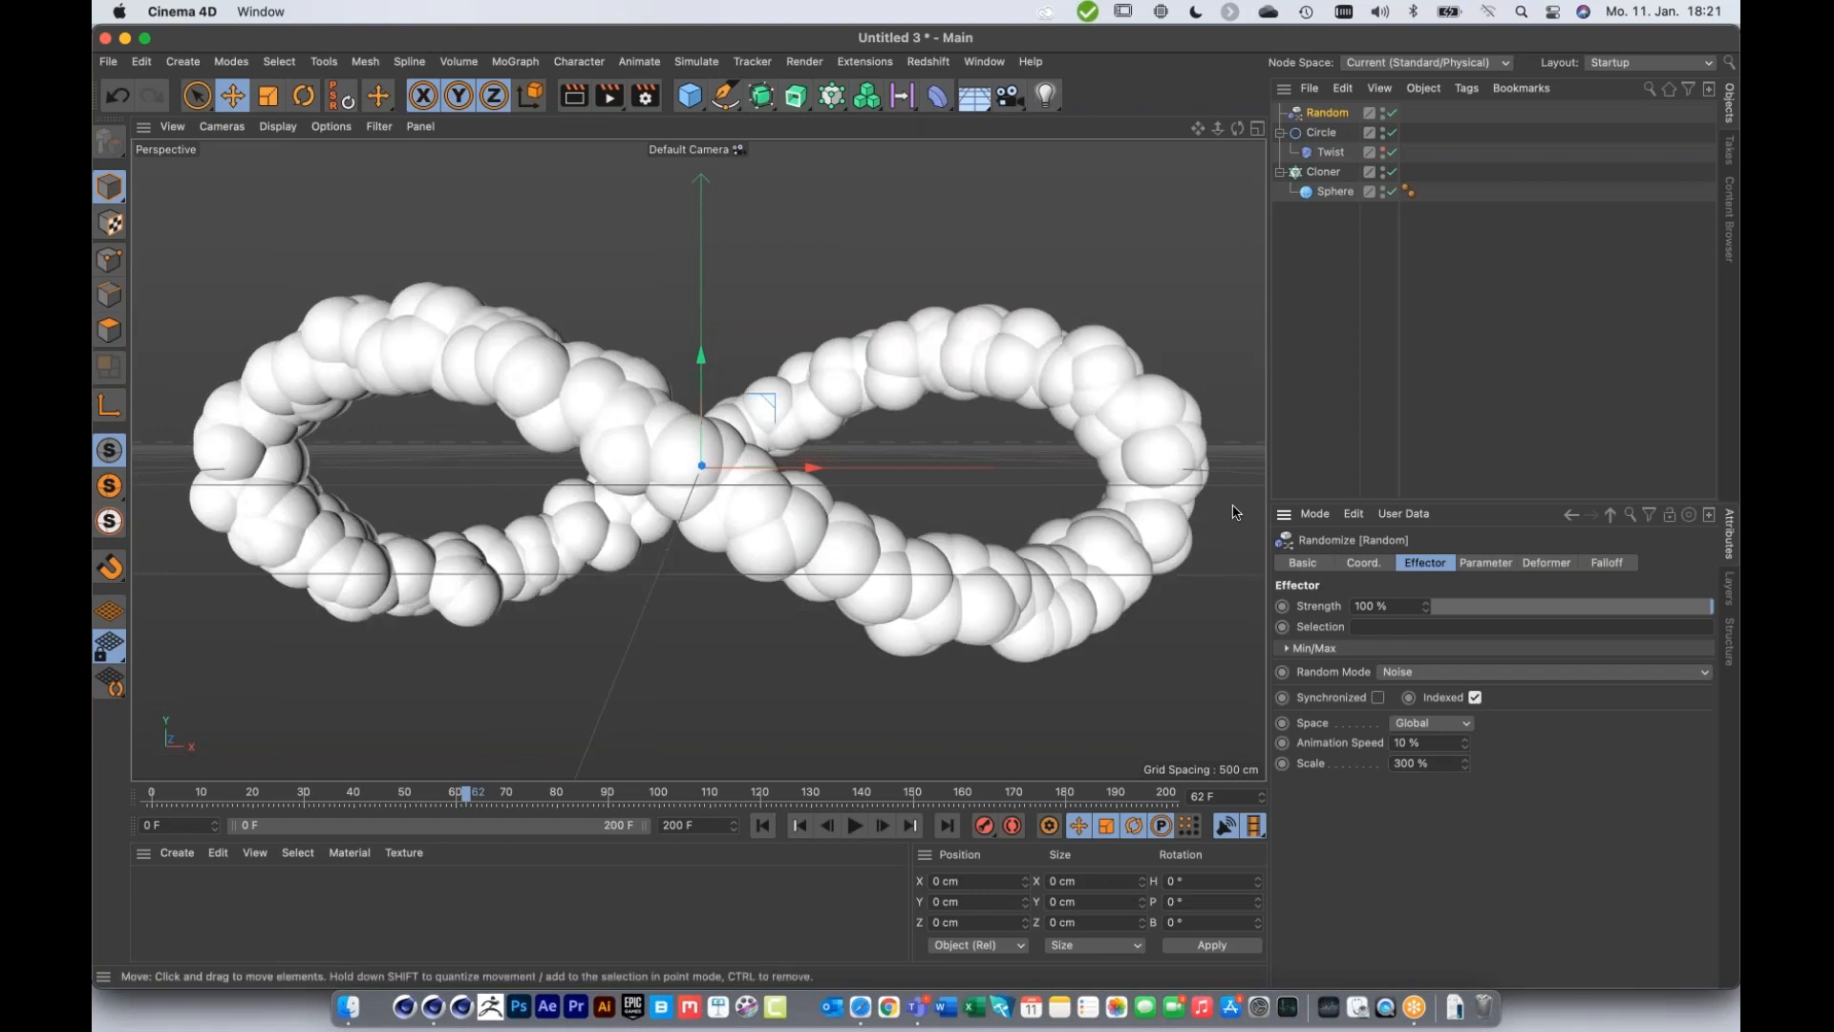
click(853, 825)
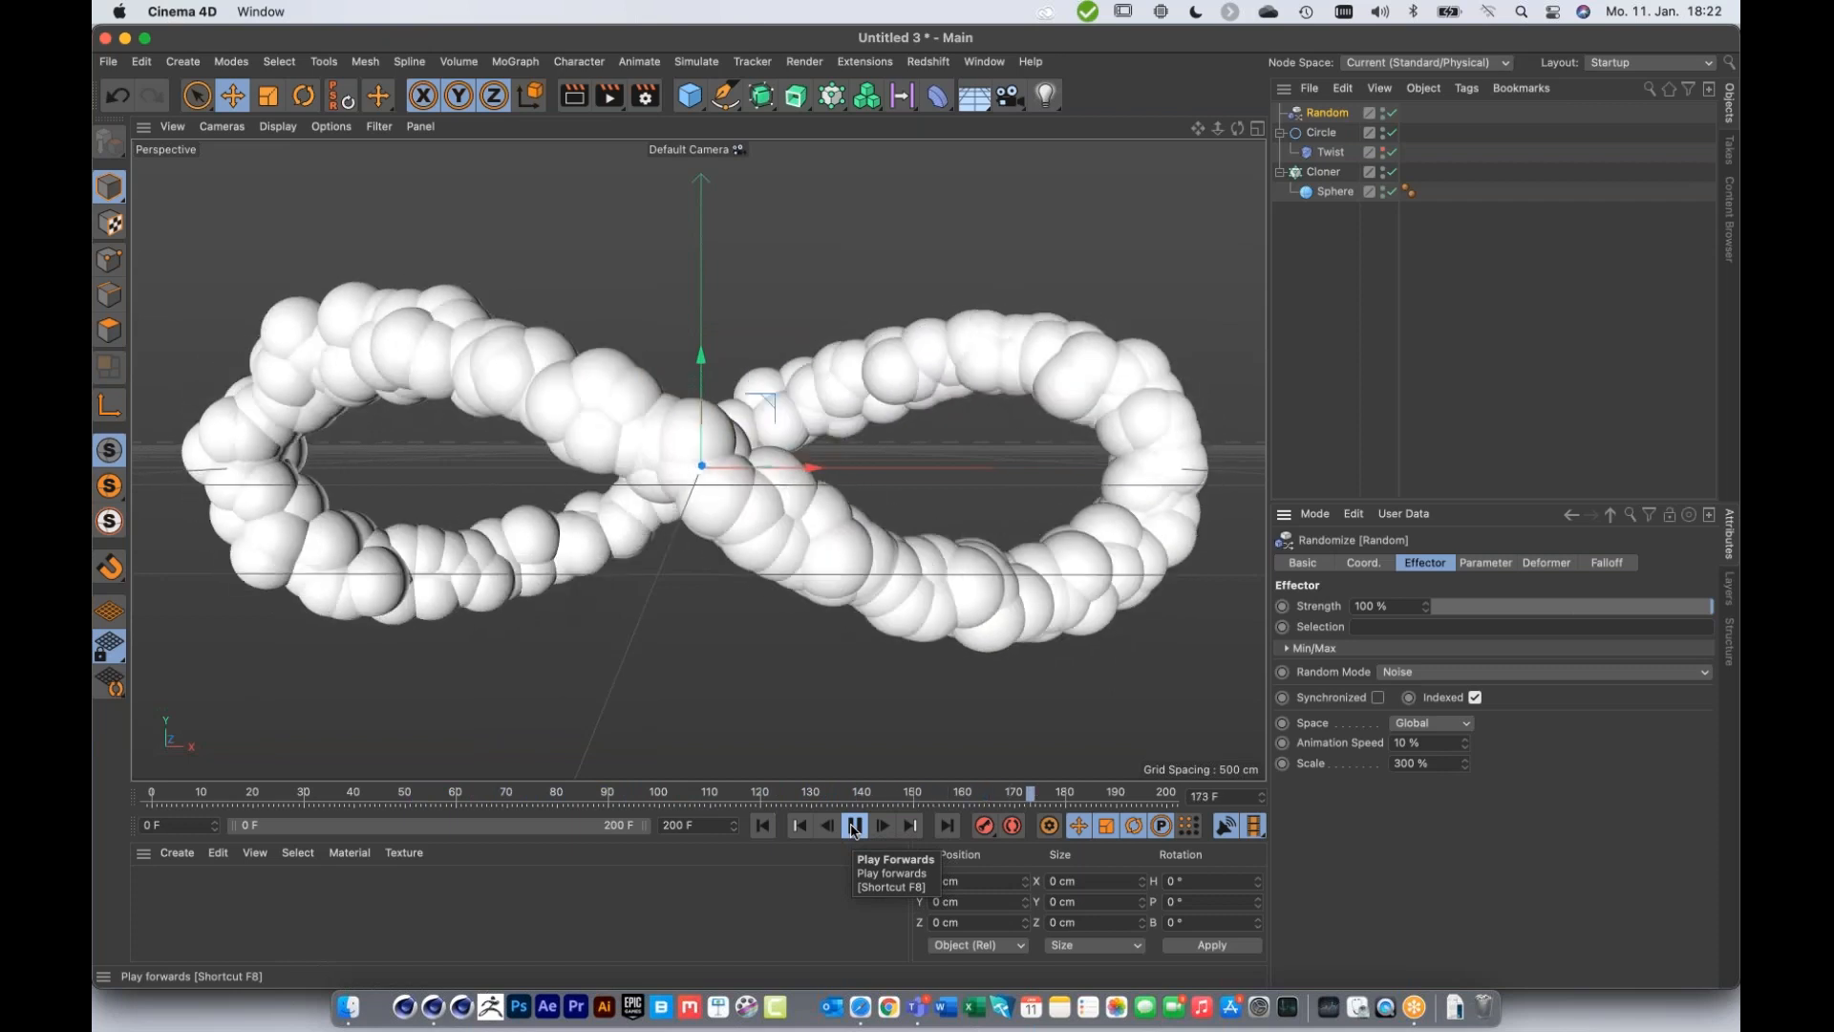
click(854, 828)
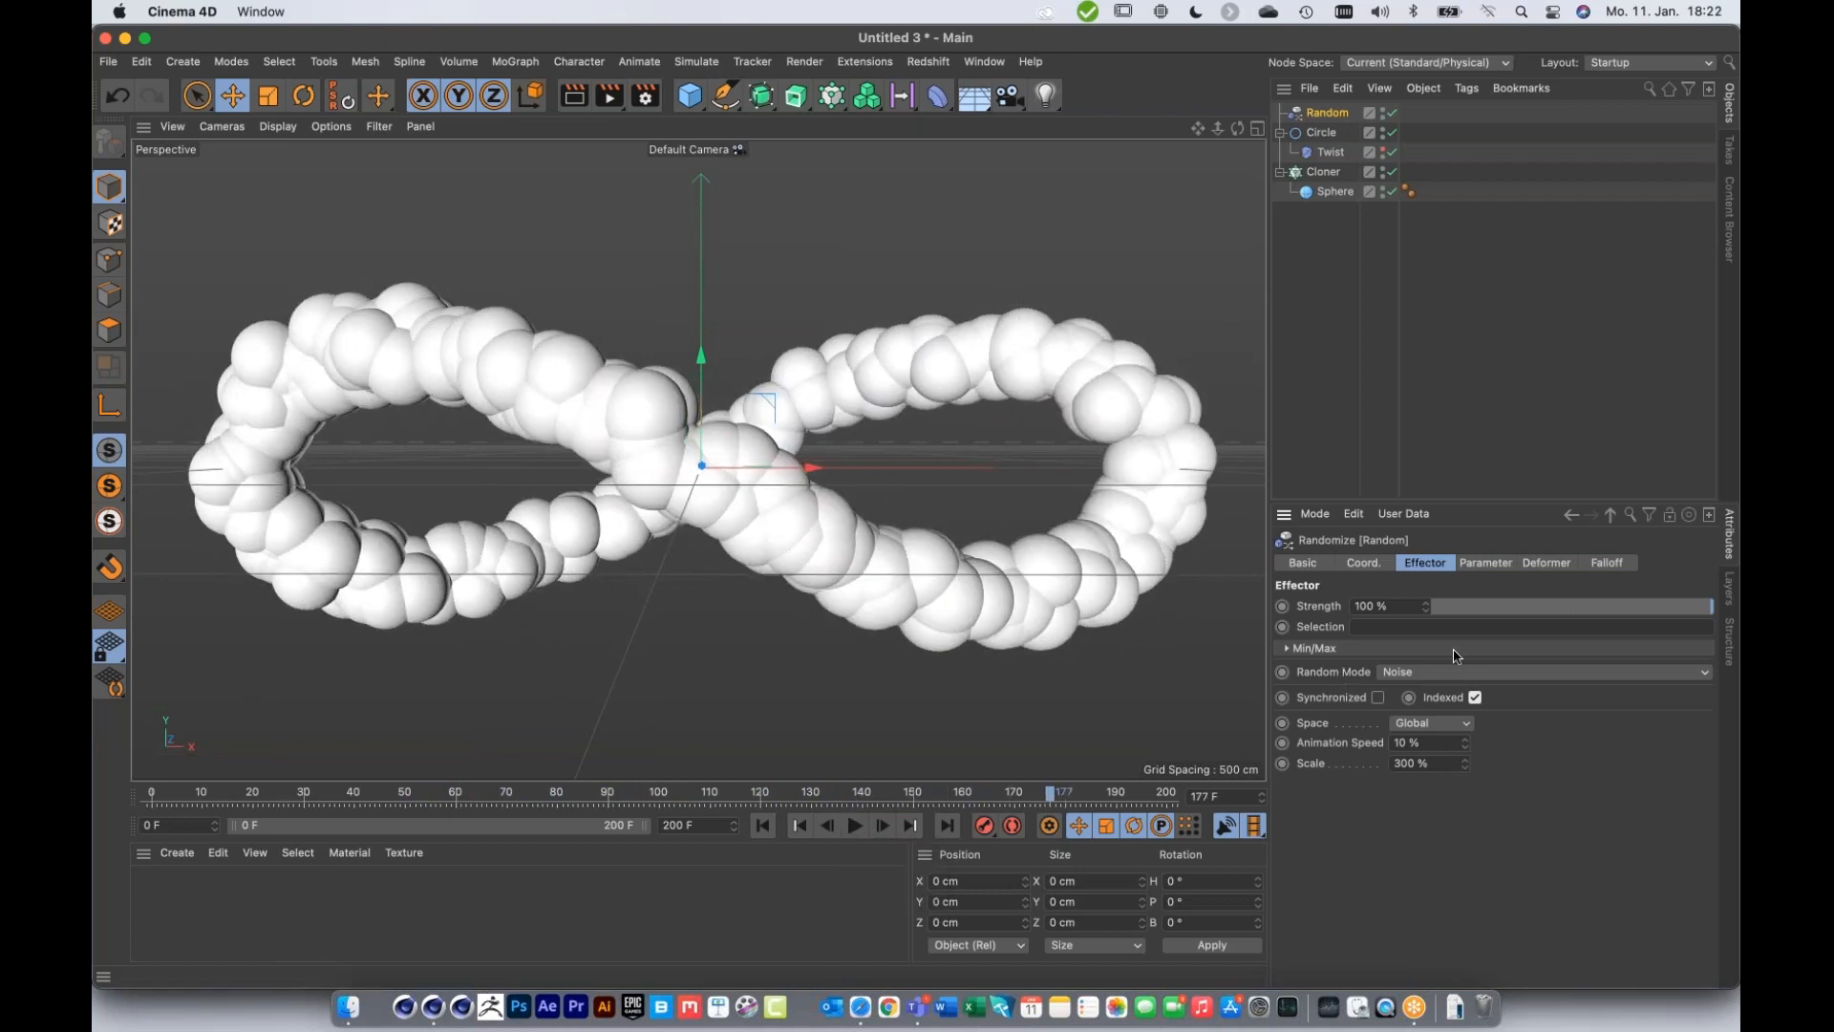
Step: Set the Random effector's X, Y and Z position variation to 150 cm each
click(1485, 564)
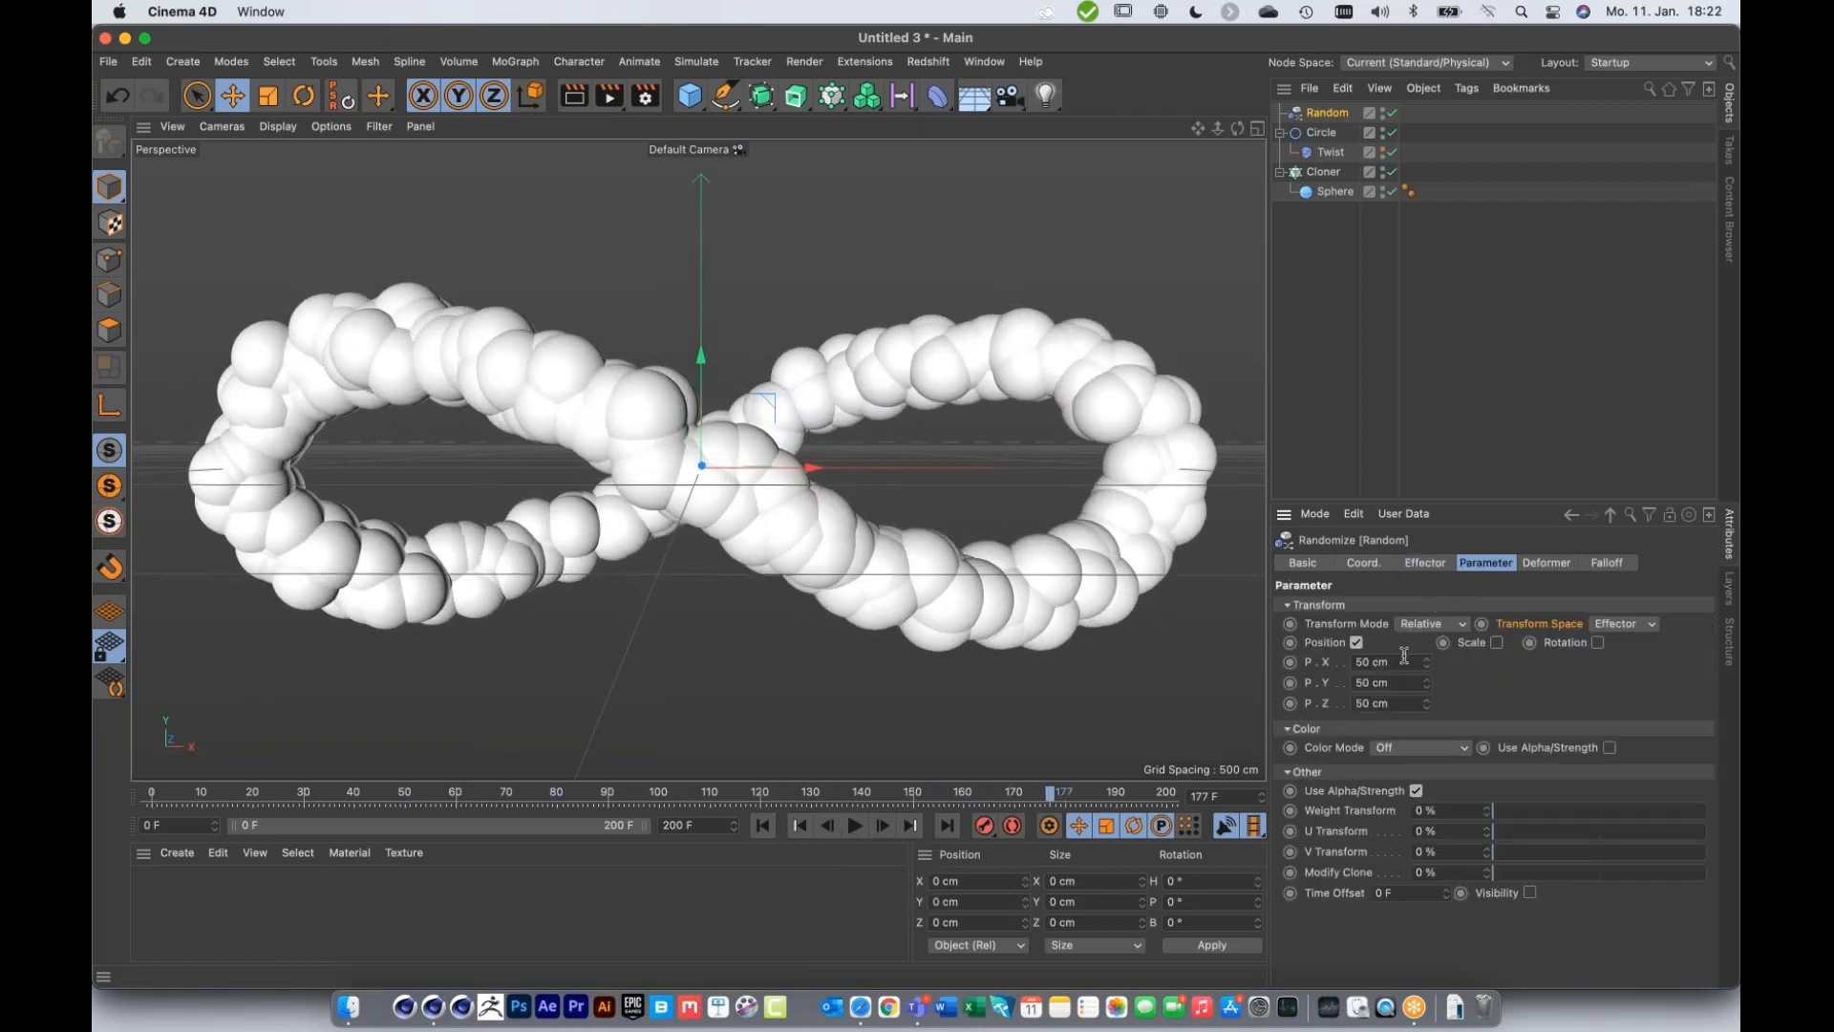
click(1376, 663)
text(15)
key(Tab)
text(150)
key(Tab)
text(15)
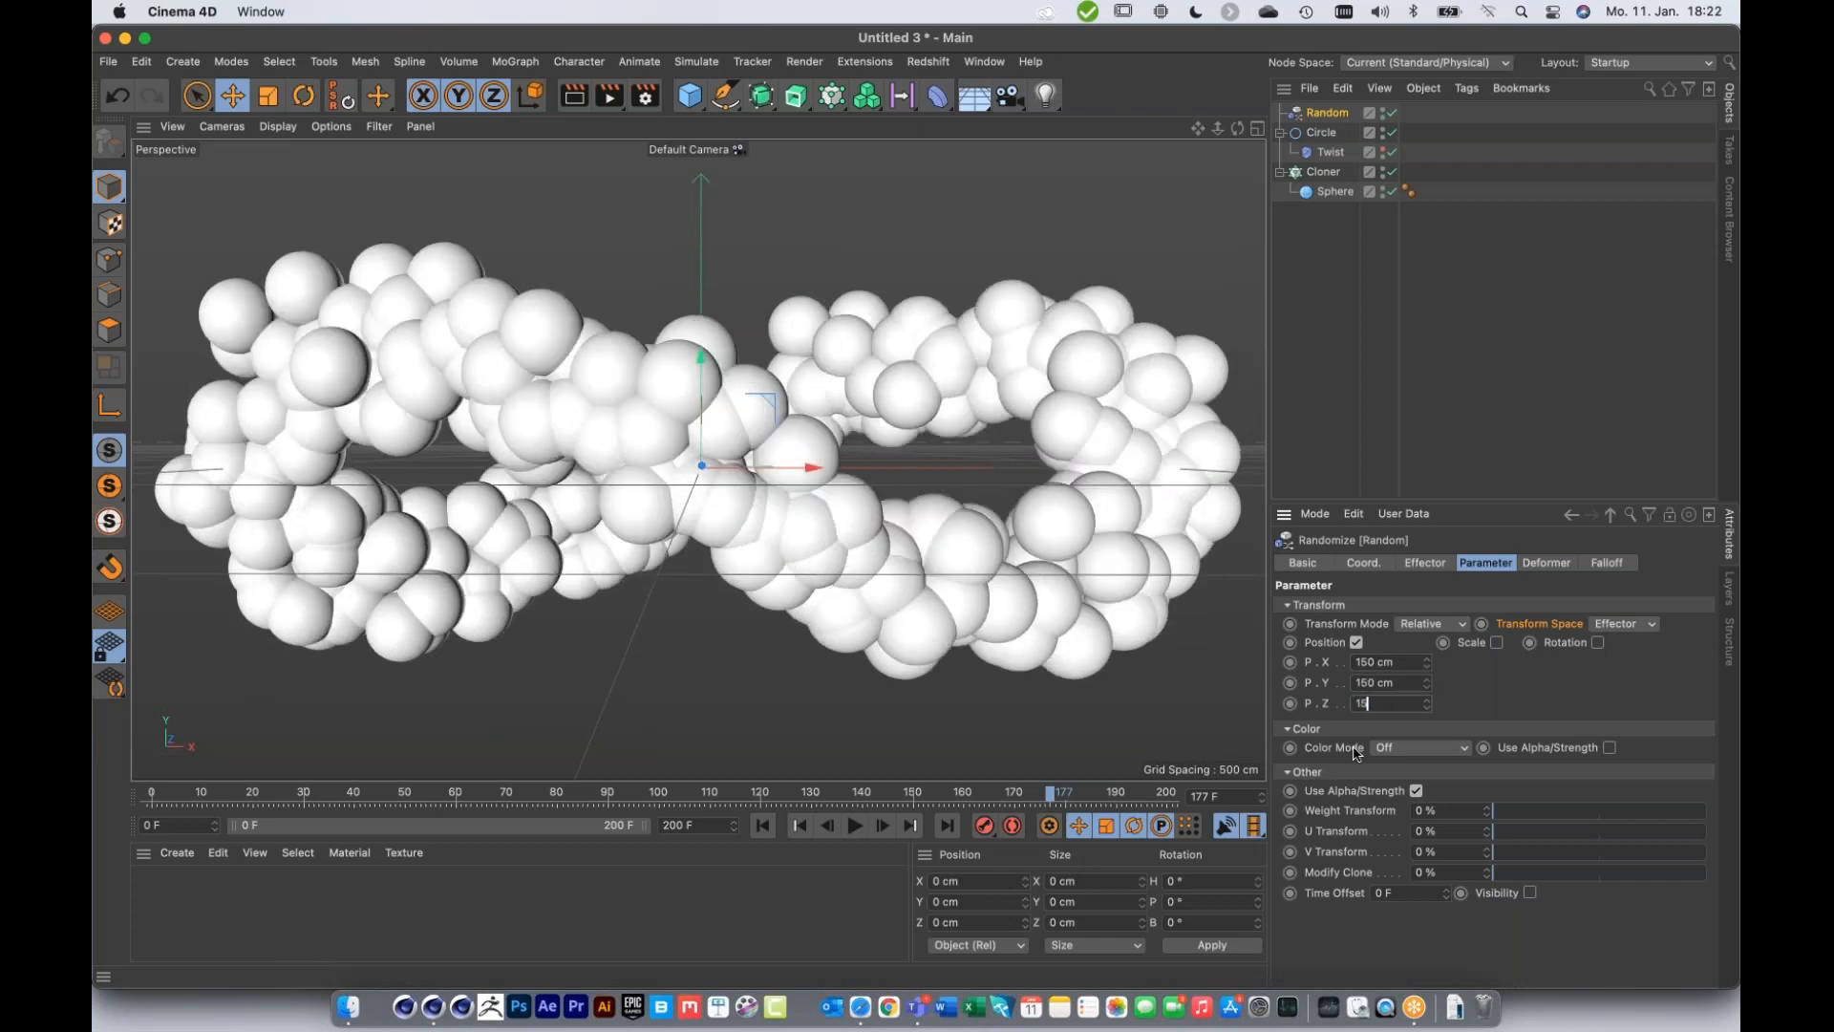
text(0)
key(Return)
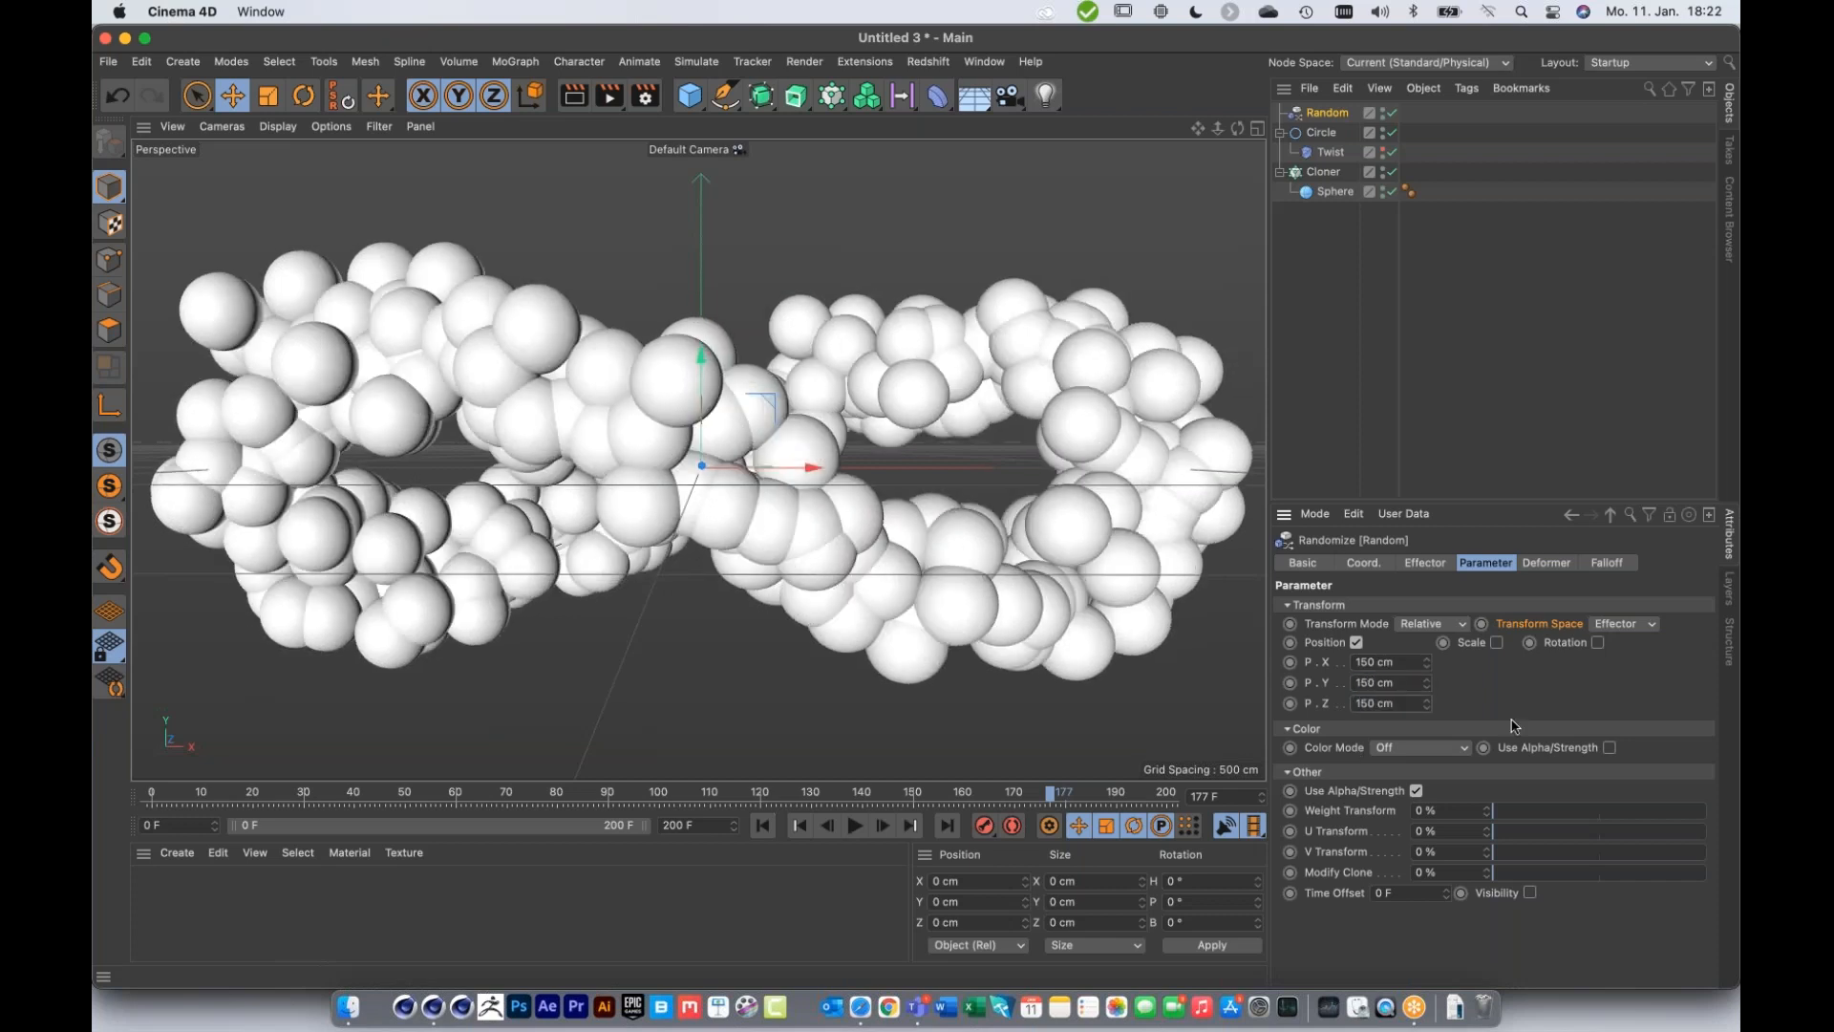
Step: Enable uniform scale variation of 0.7 on the Random effector and preview the animation
click(1498, 643)
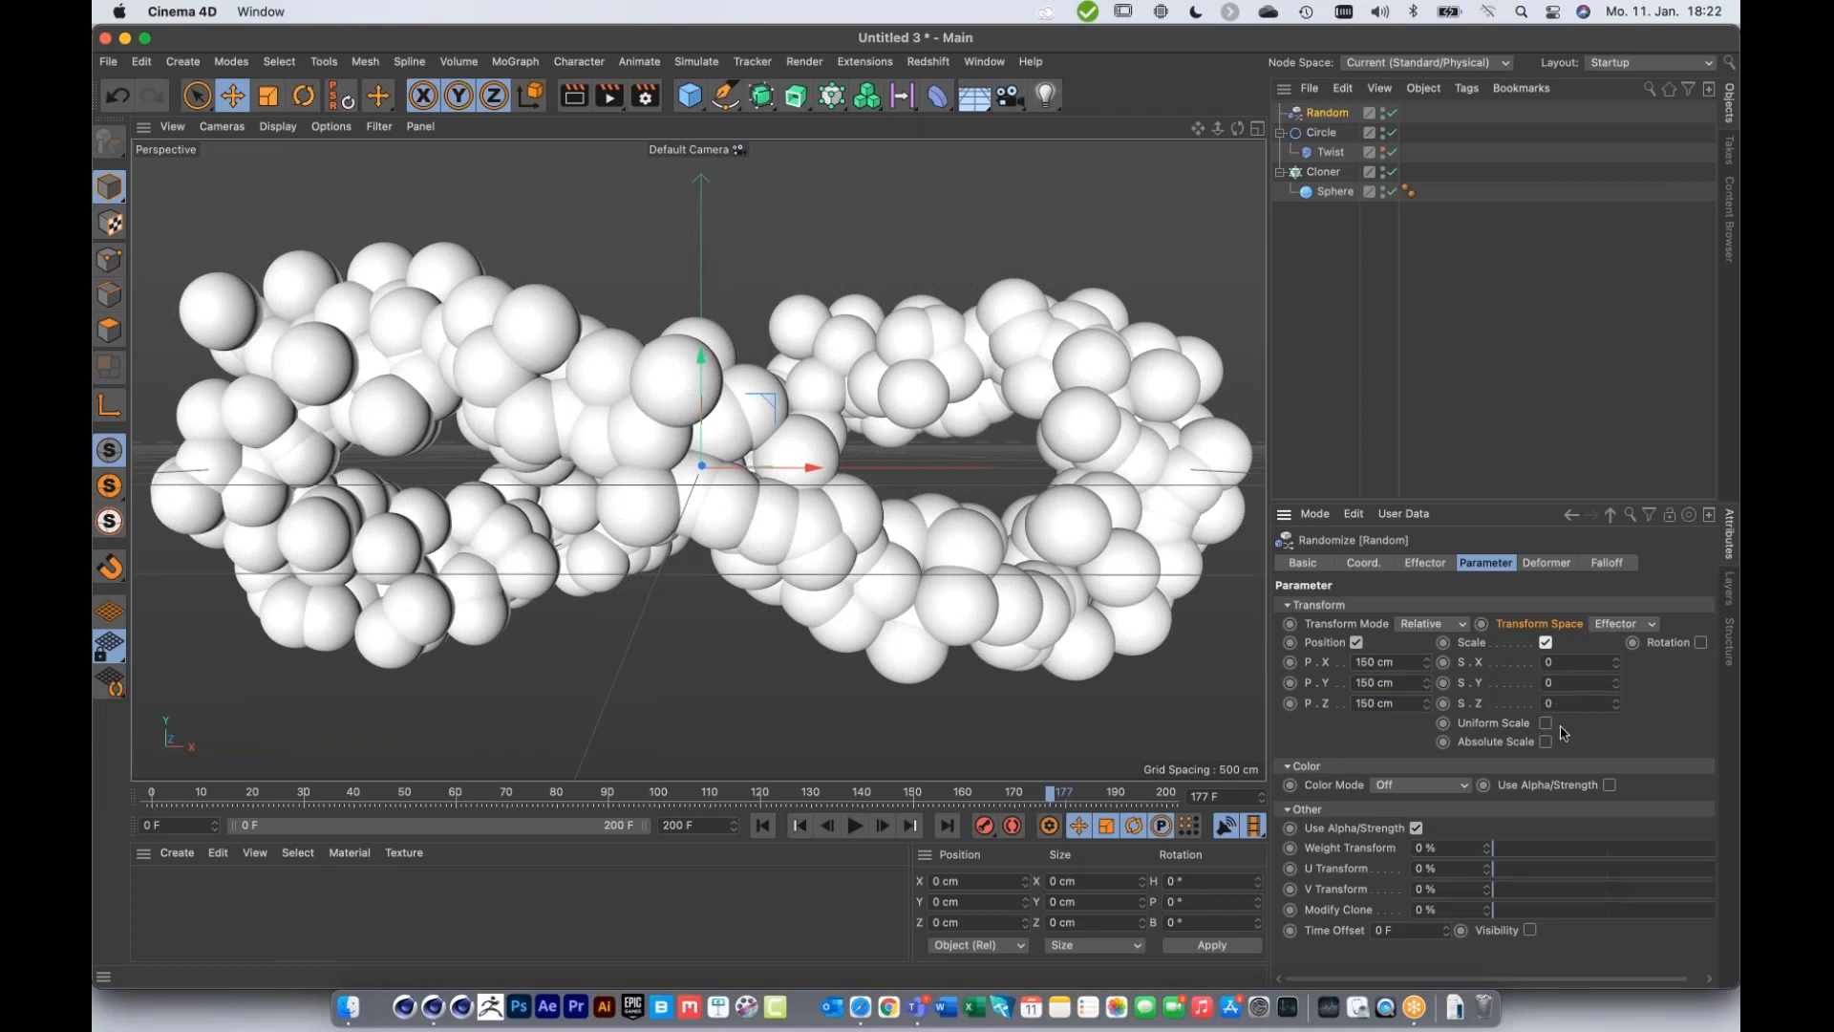
click(1547, 723)
click(1549, 662)
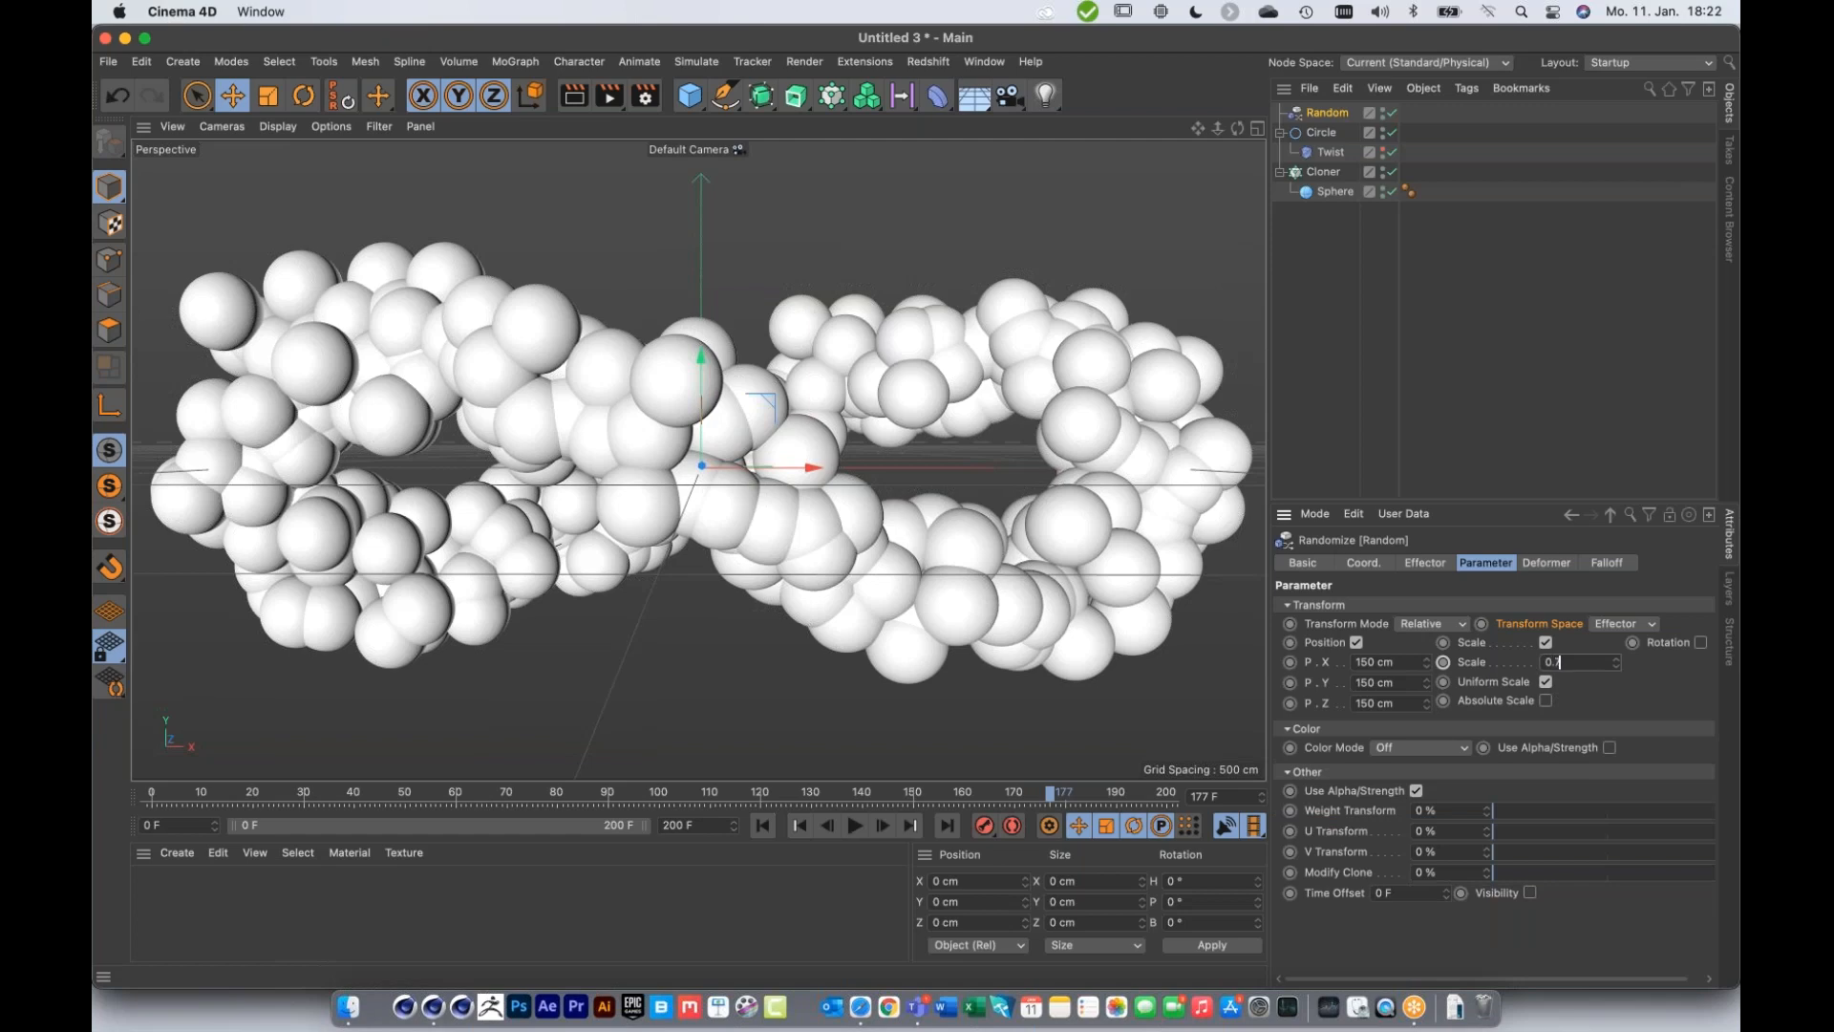
click(855, 826)
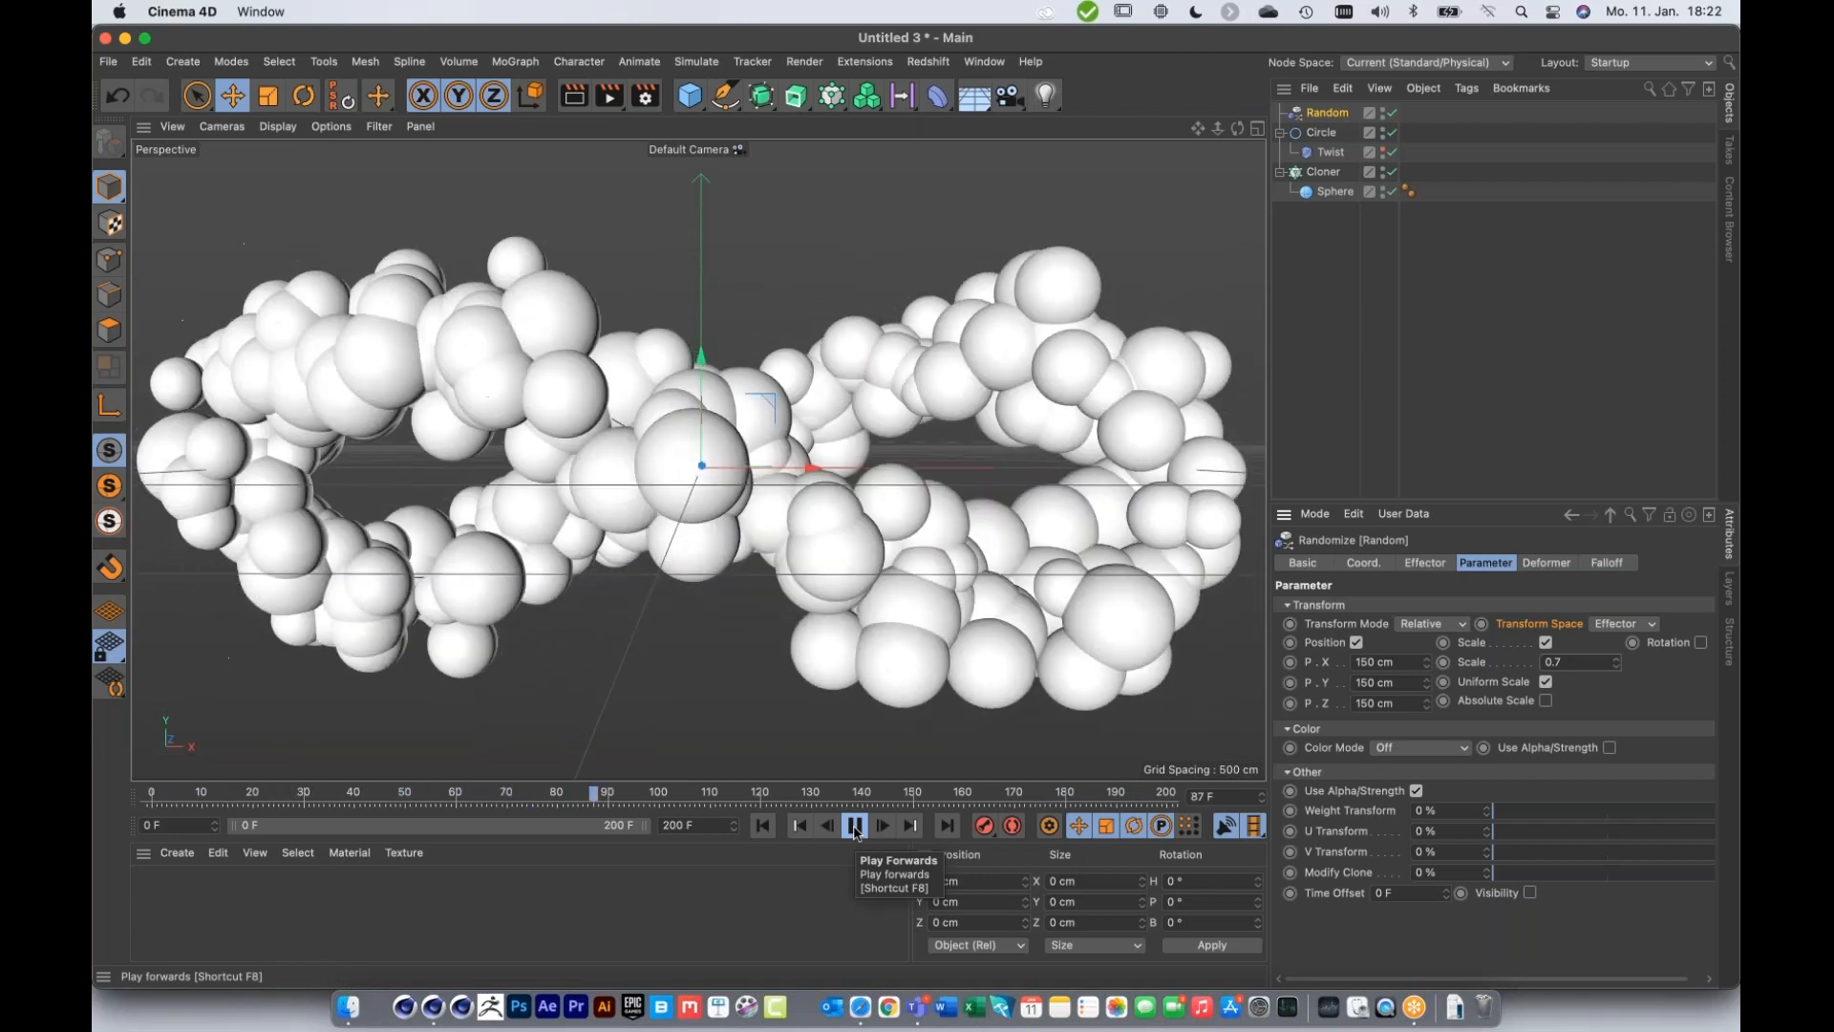
key(F8)
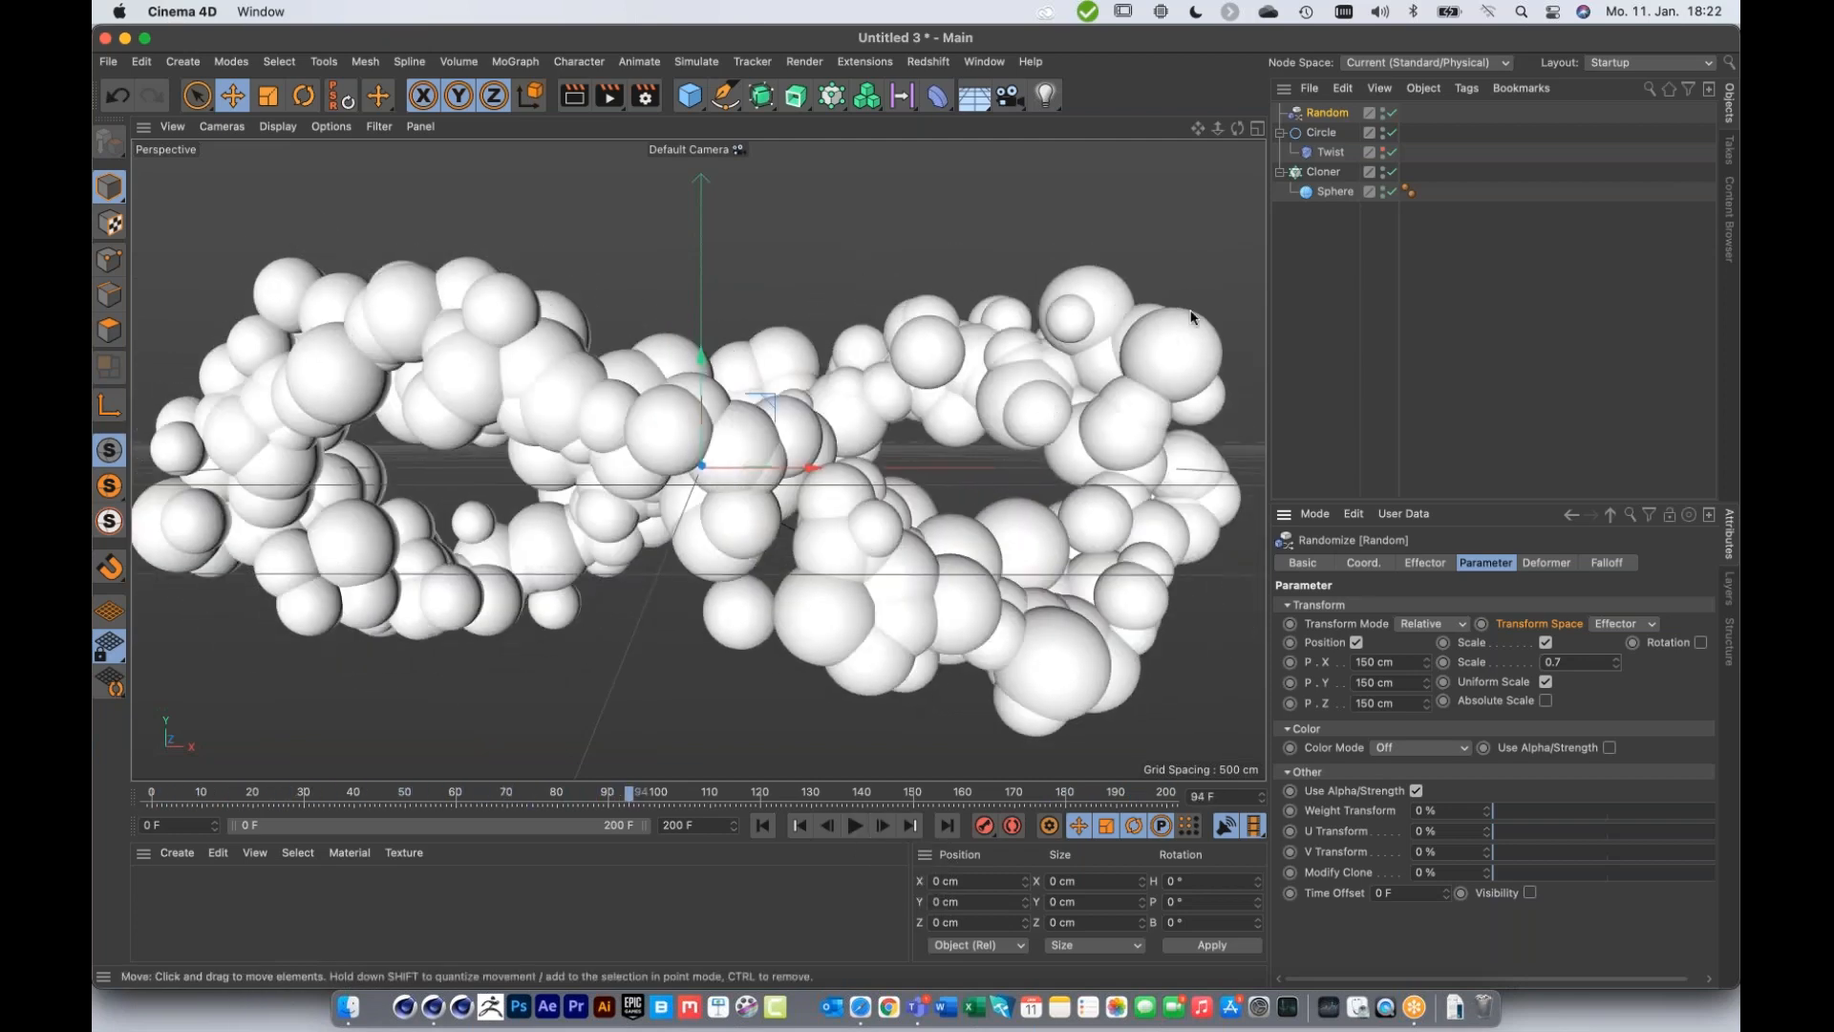
Step: Nest the Cloner in a new Volume Builder and place that builder inside a new Volume Mesher
click(1323, 173)
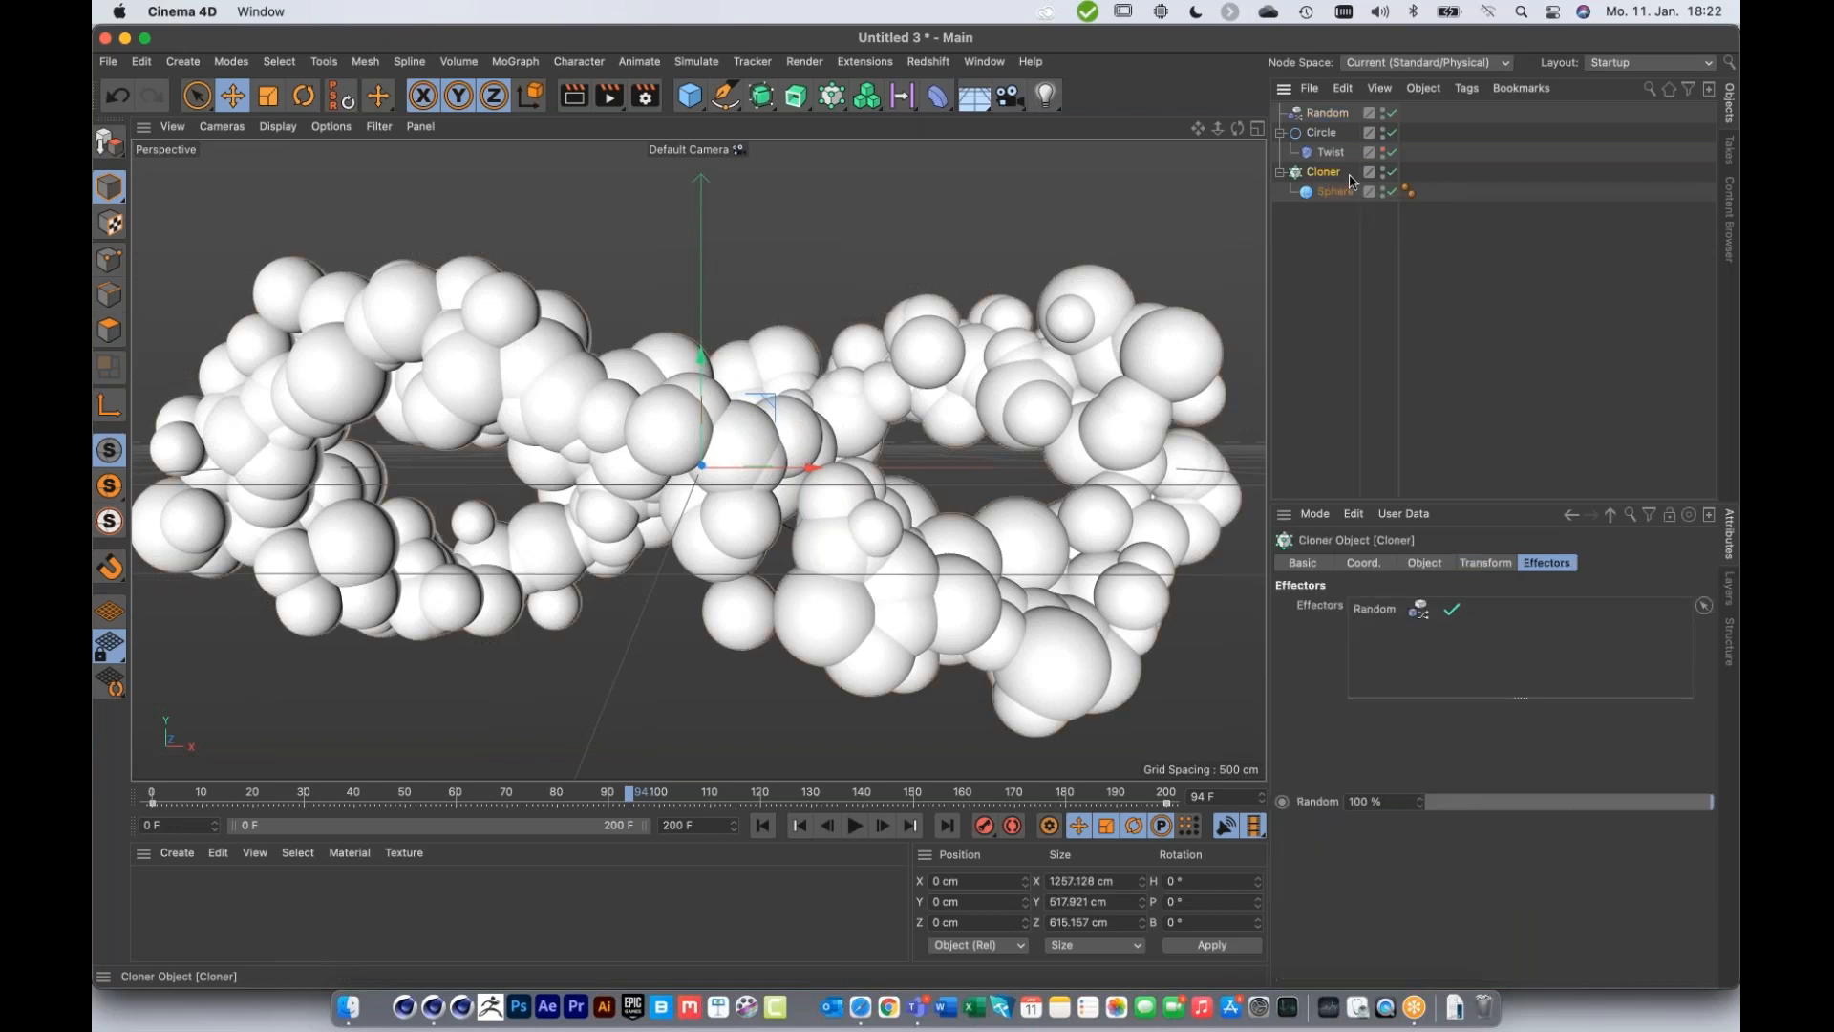
alt+click(867, 98)
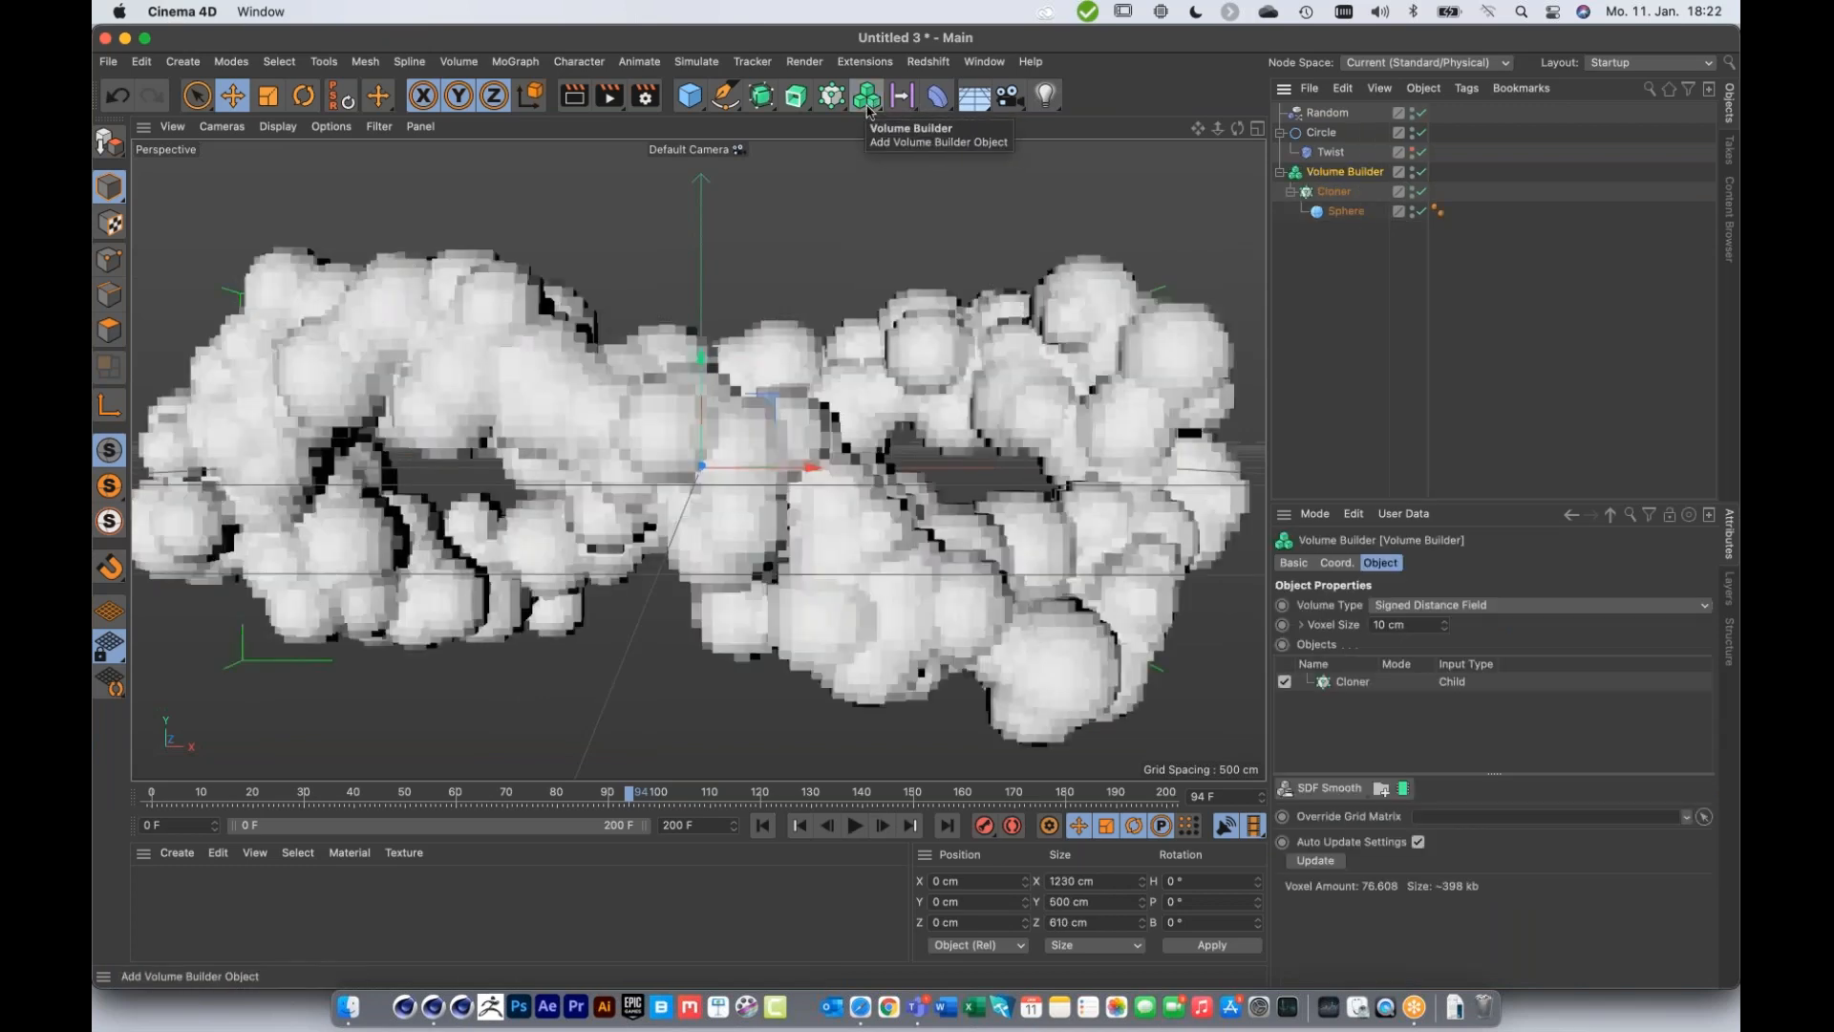
click(867, 100)
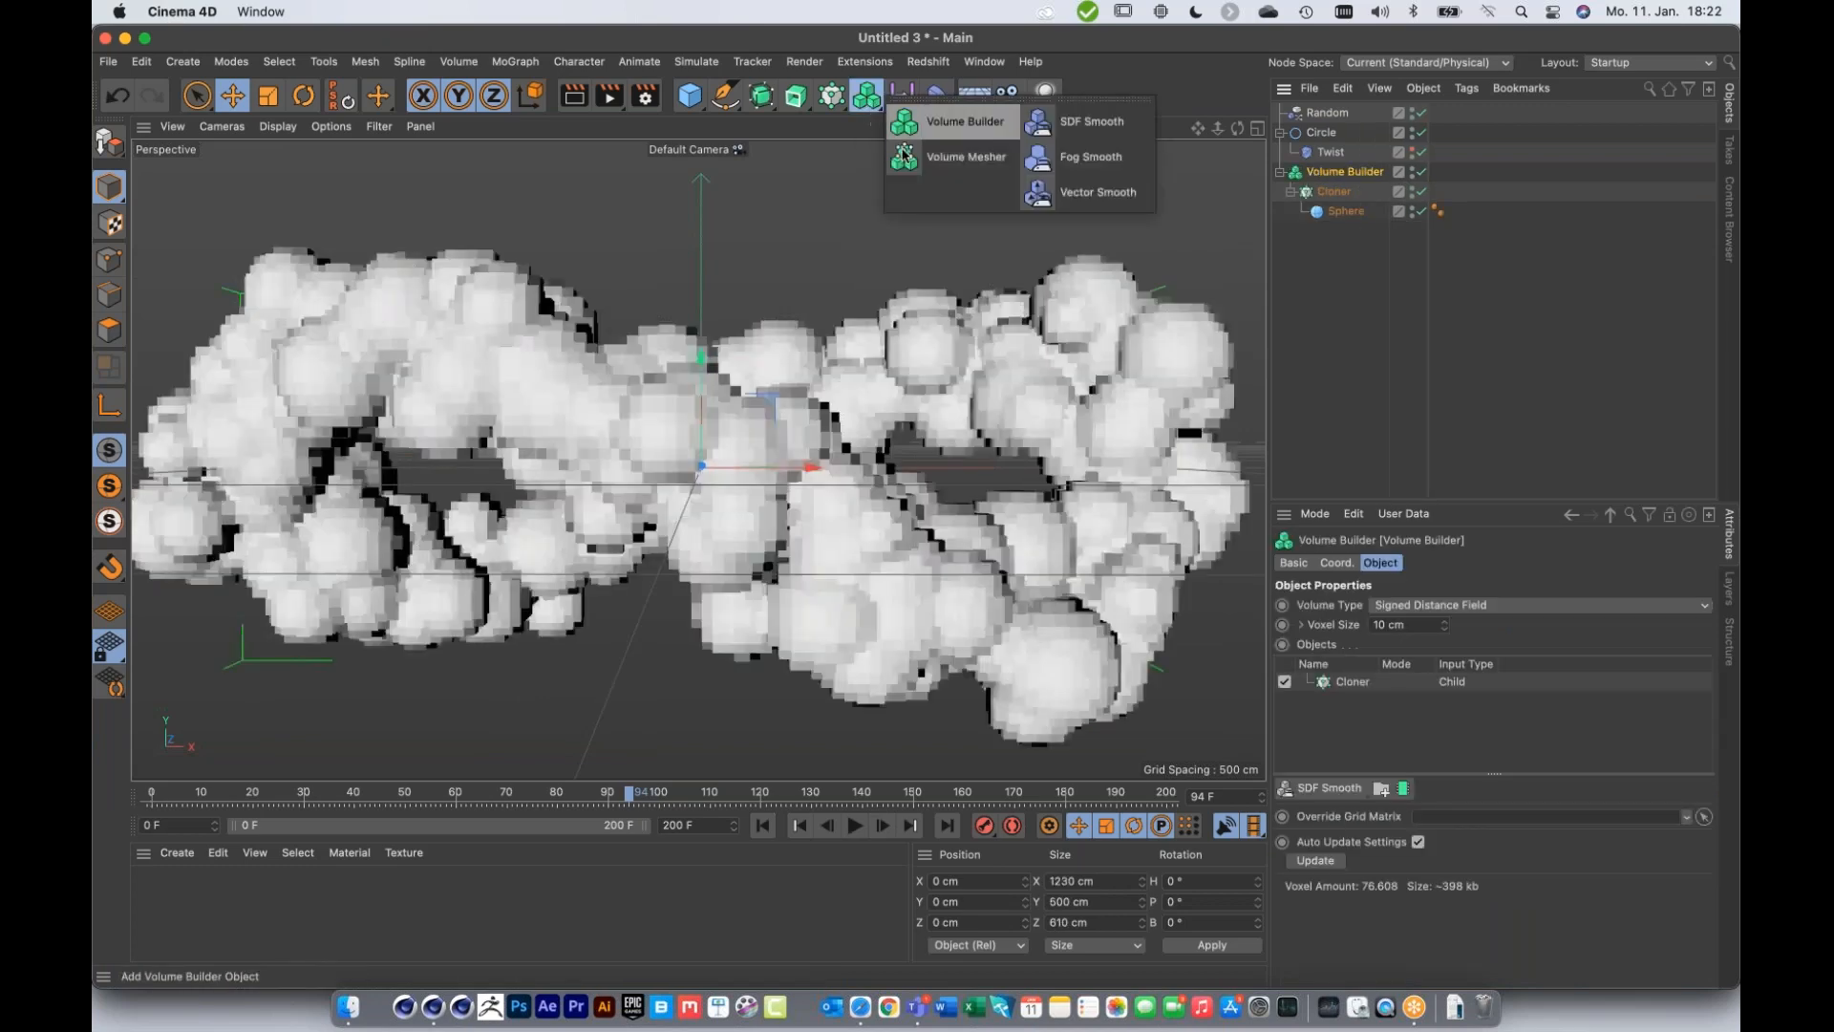
alt+click(968, 157)
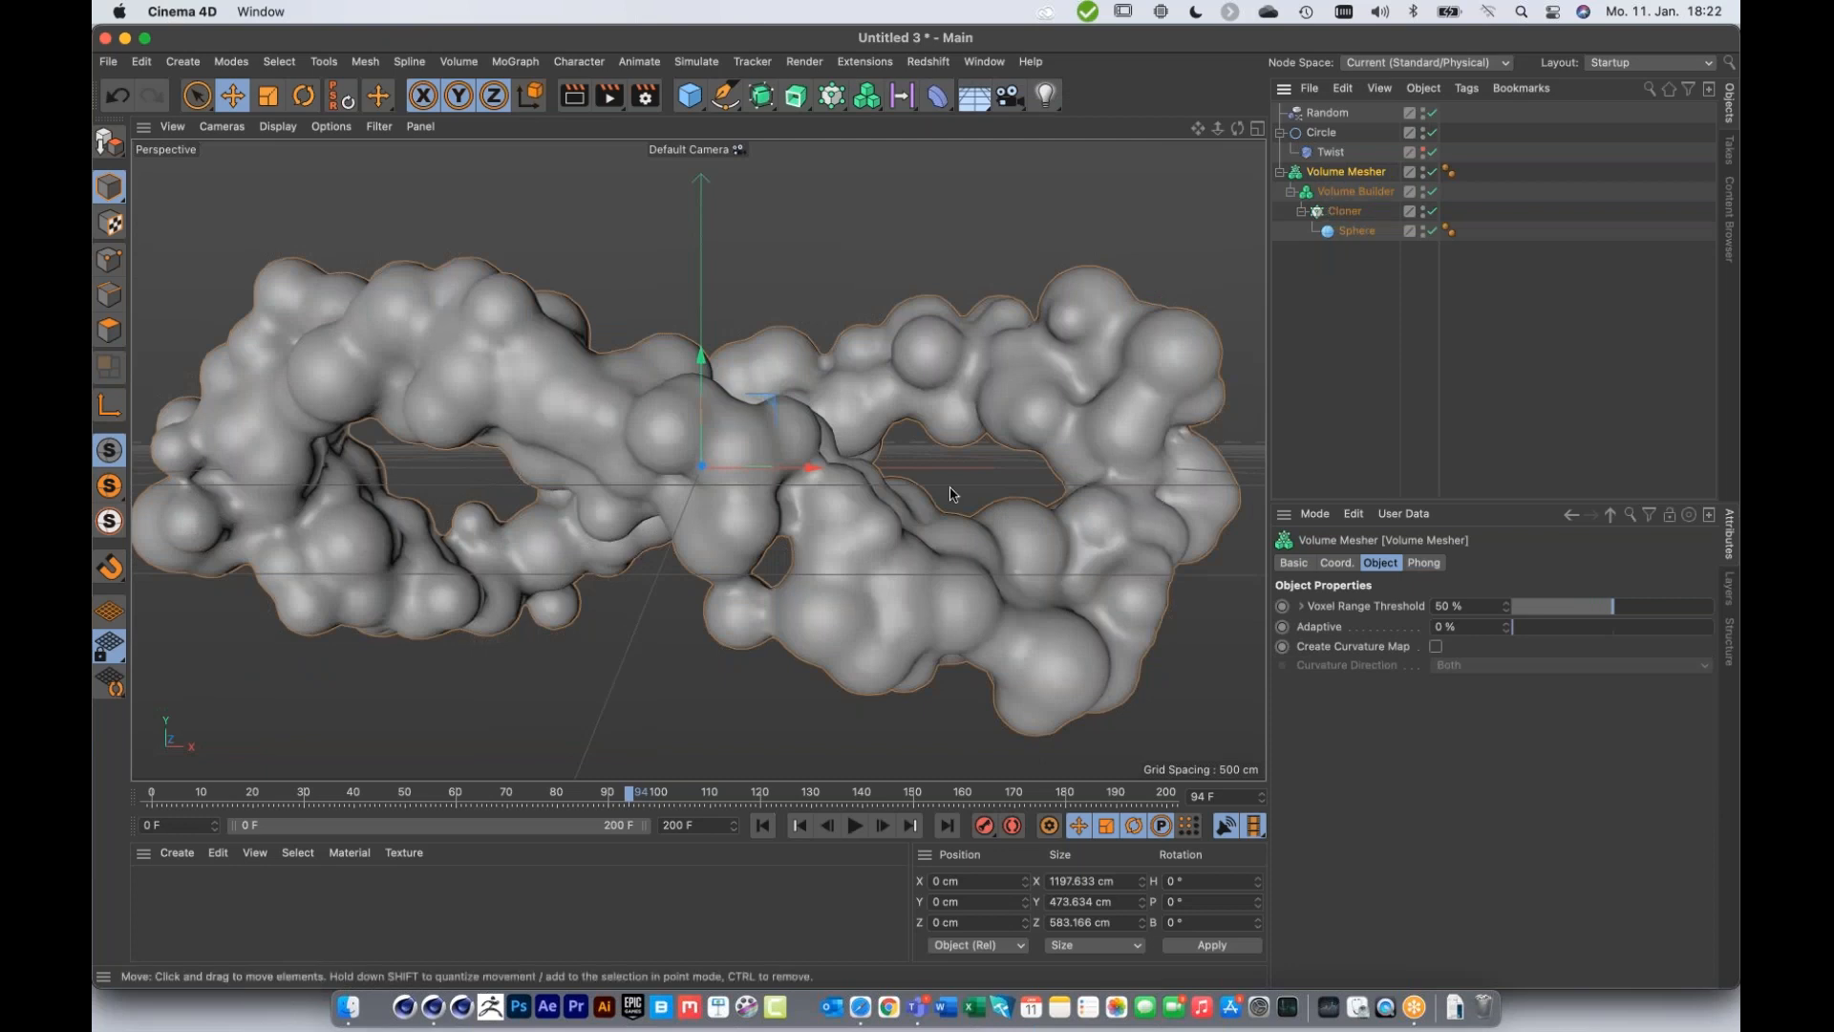
Step: Set the Volume Builder's Voxel Size to 5 cm
click(1355, 194)
click(1419, 626)
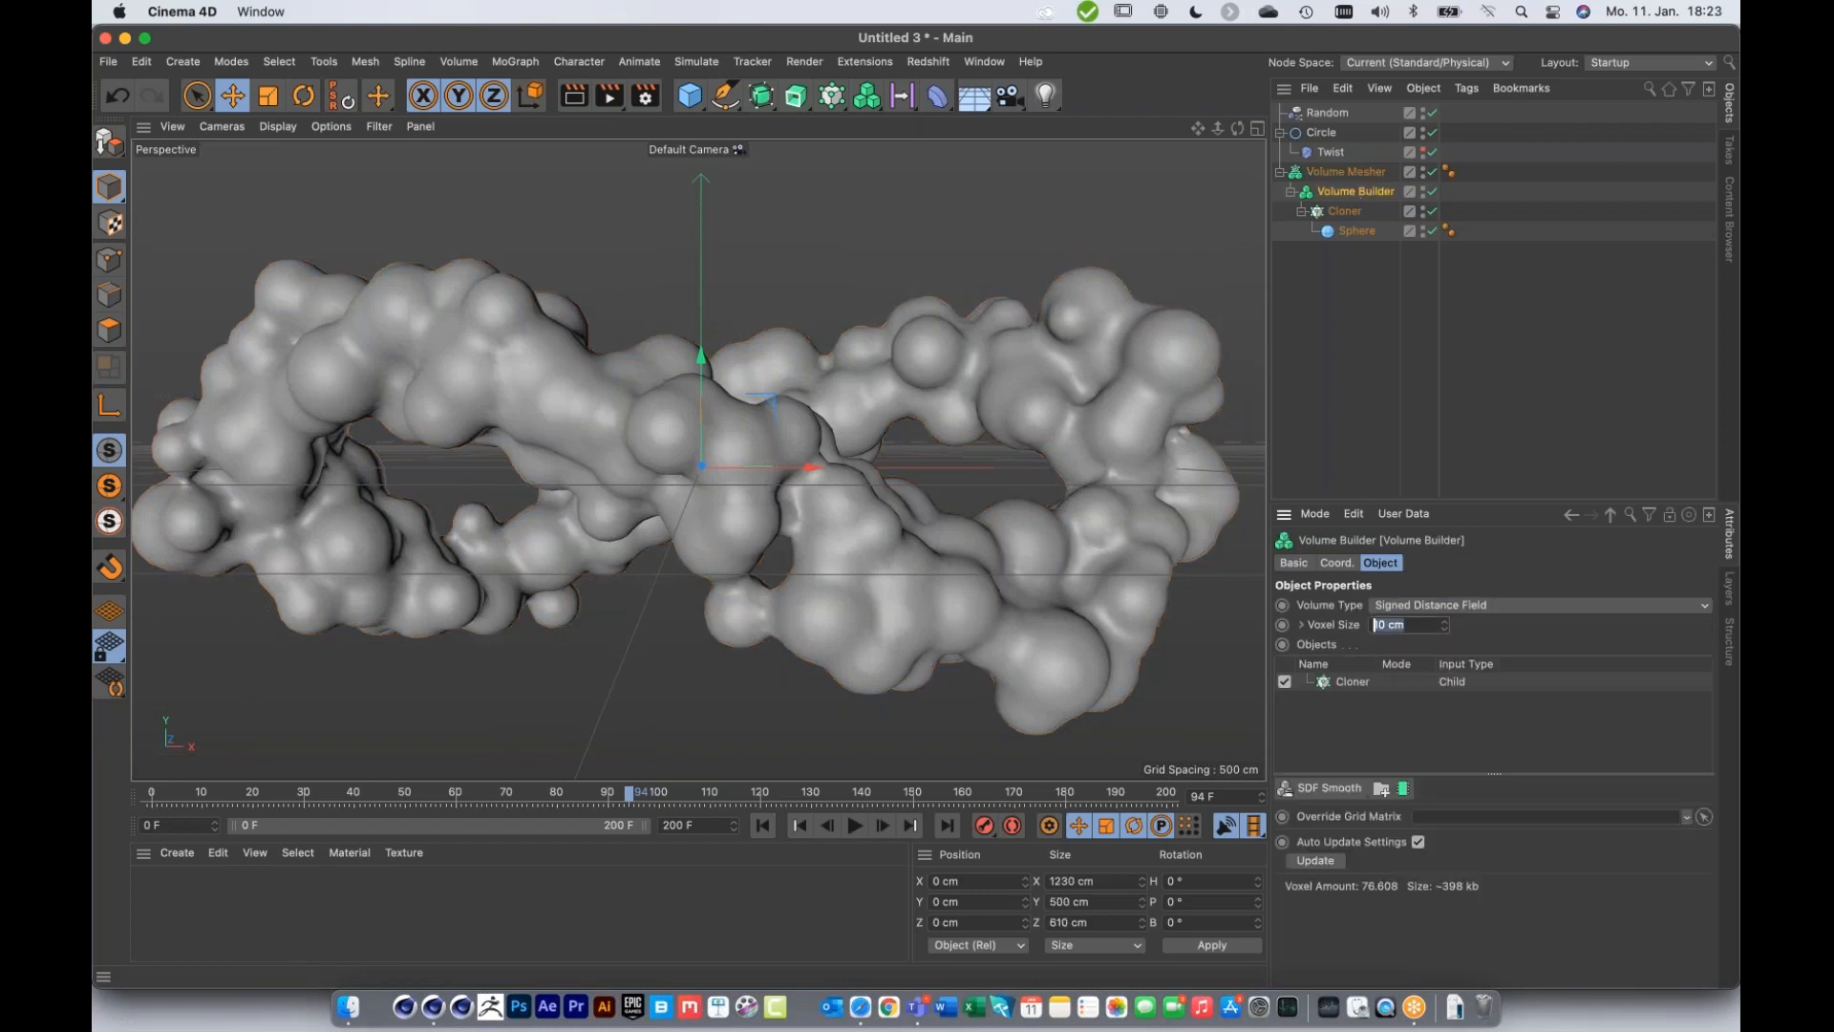
text(5)
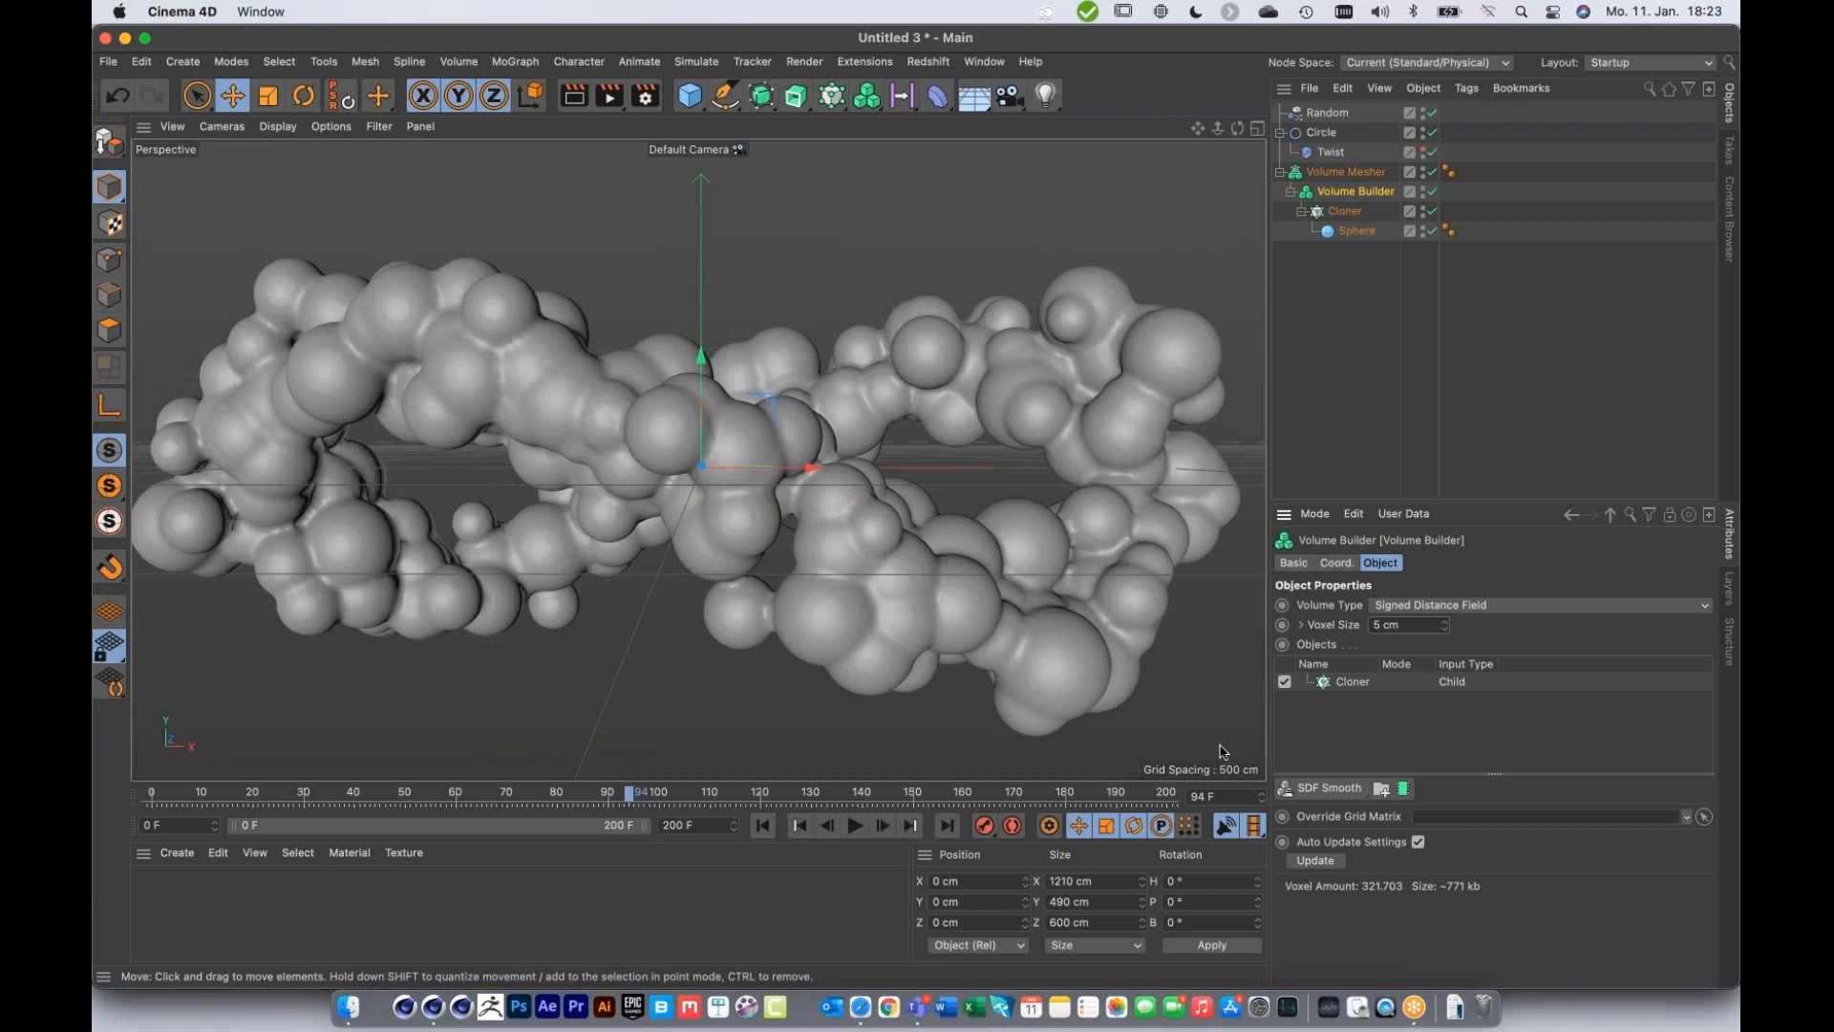
Step: Add an SDF Smooth filter and, above it, an SDF Dilate and Erode filter with an offset of -10 cm to the Volume Builder
click(1333, 789)
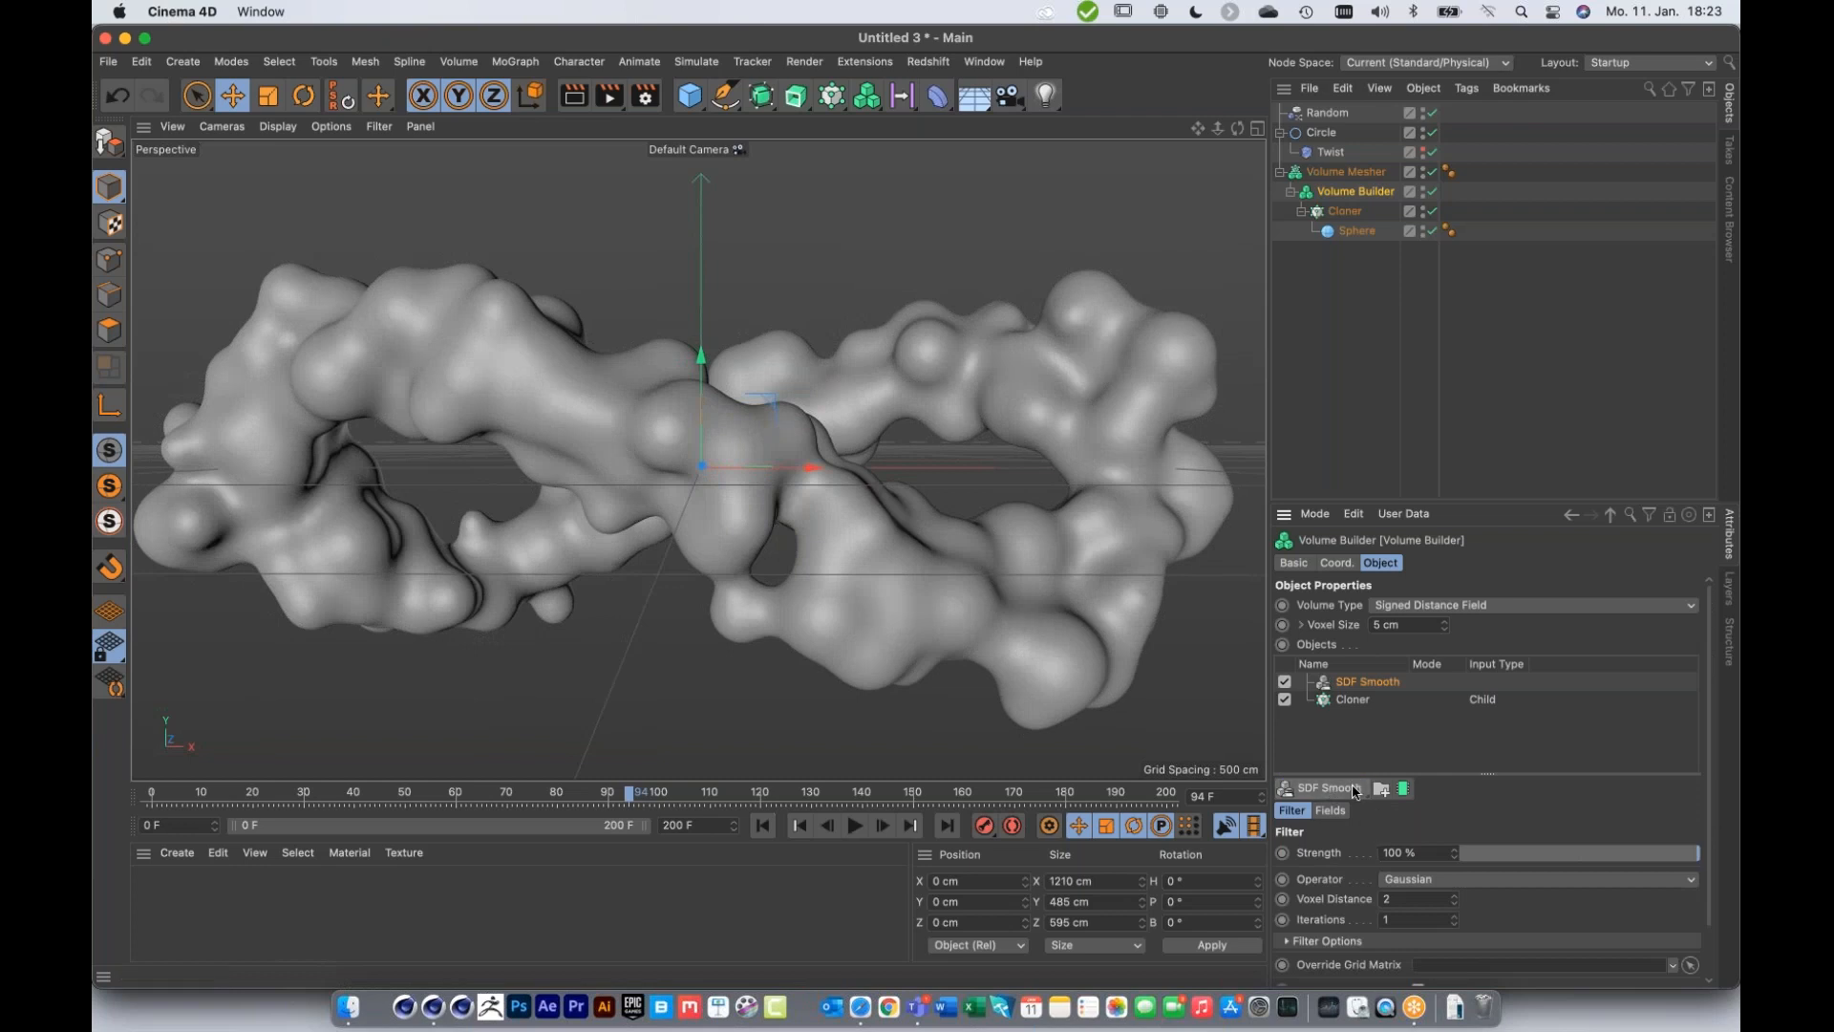
click(1330, 789)
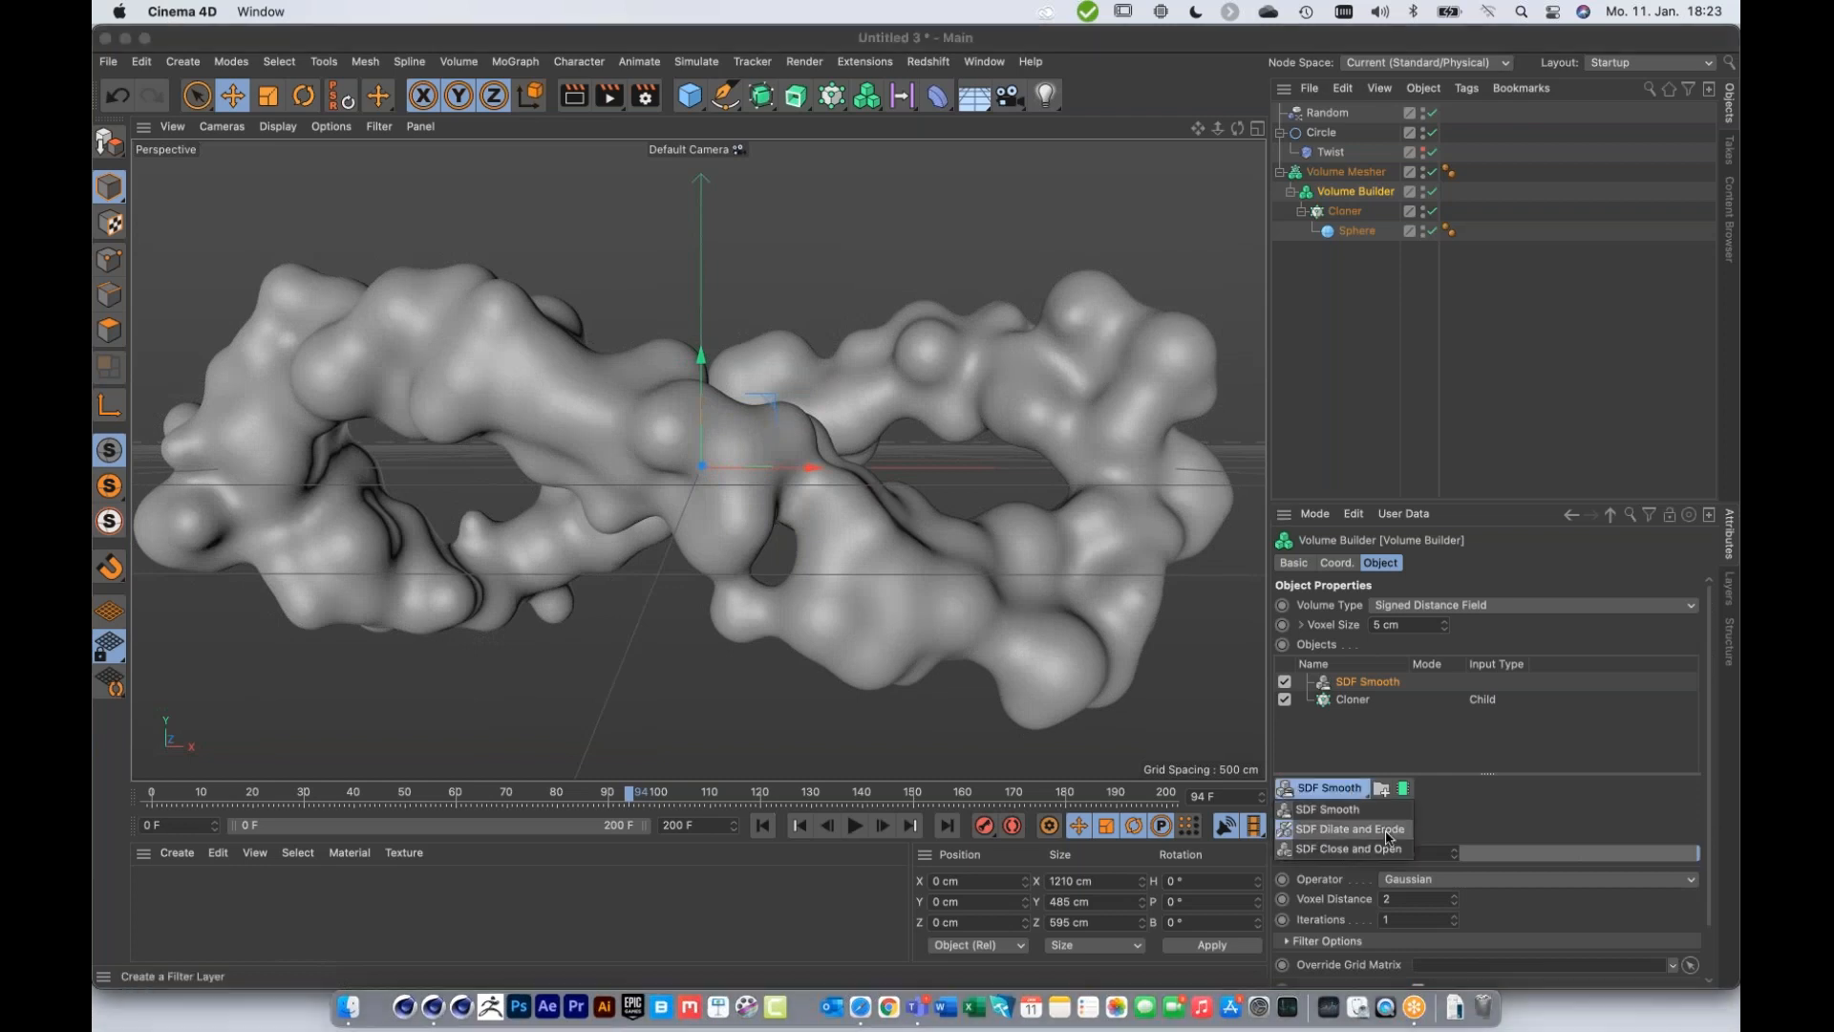
click(1388, 838)
text(-10)
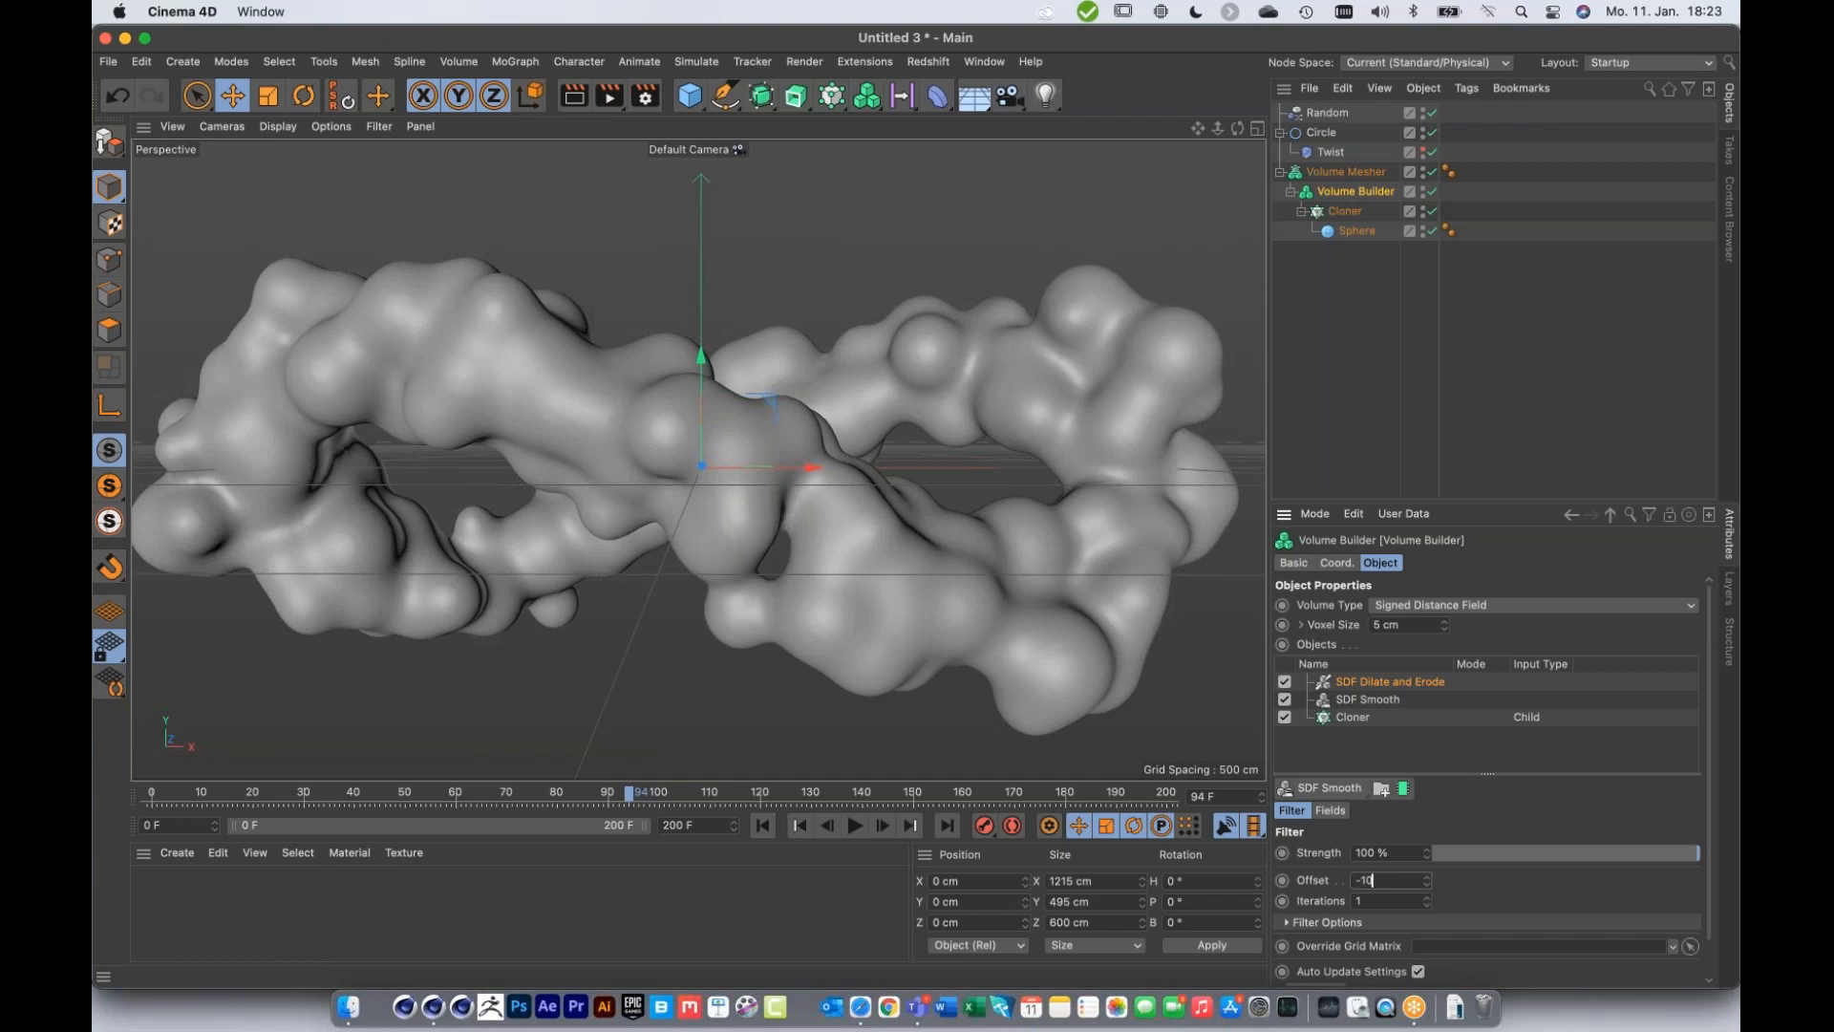
key(Return)
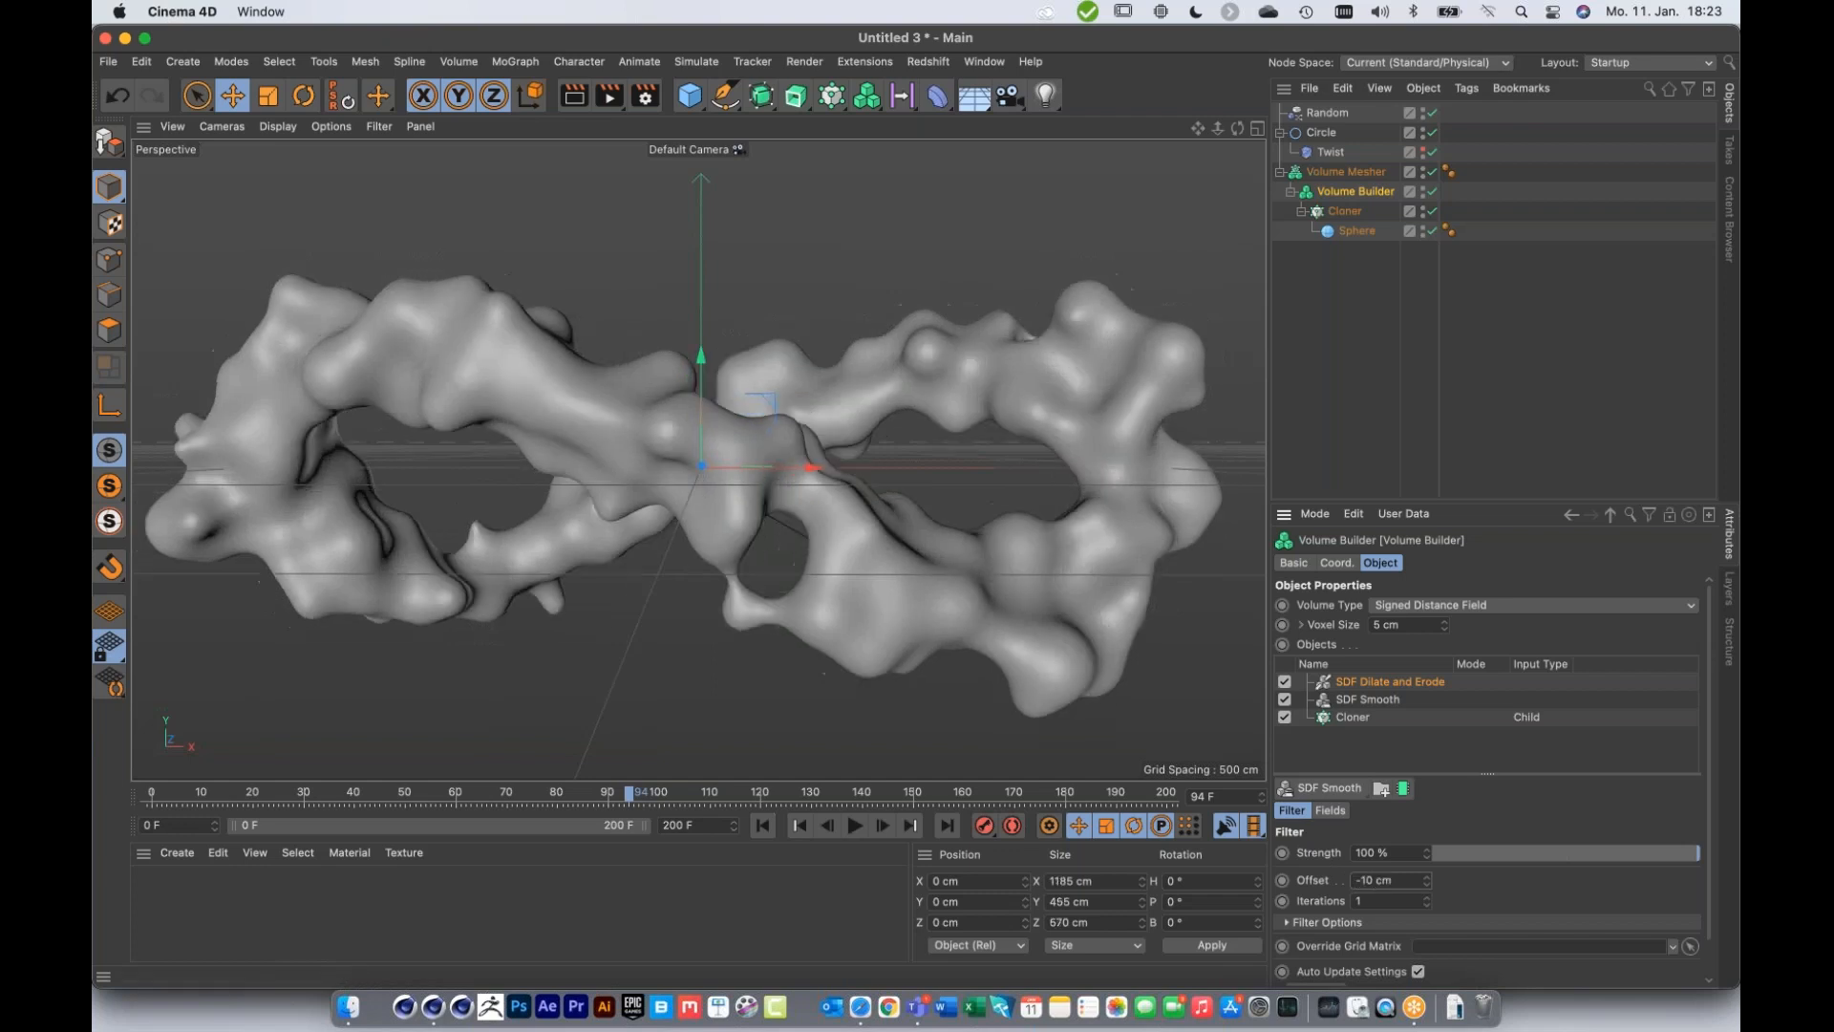
Step: Compare offsets of -15 cm and -20 cm on the SDF Dilate and Erode filter and settle on -15 cm
double_click(1375, 878)
text(15)
key(Return)
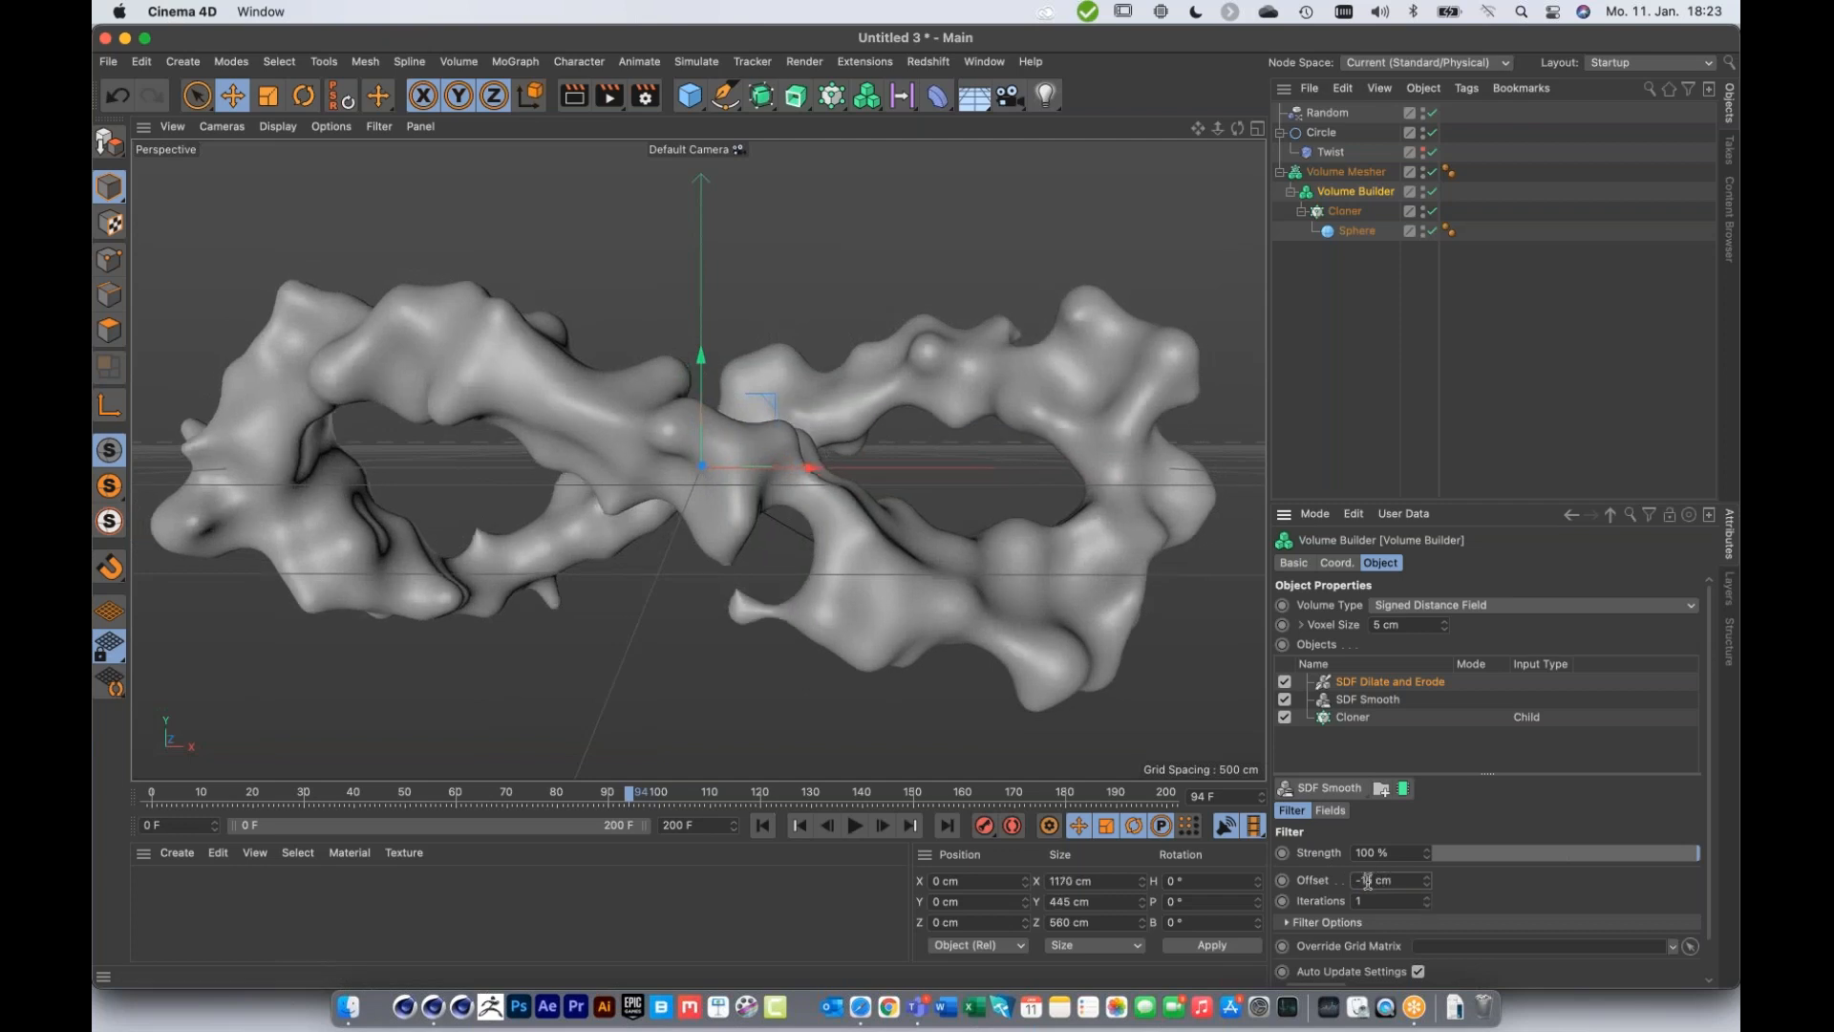
text(20)
key(Return)
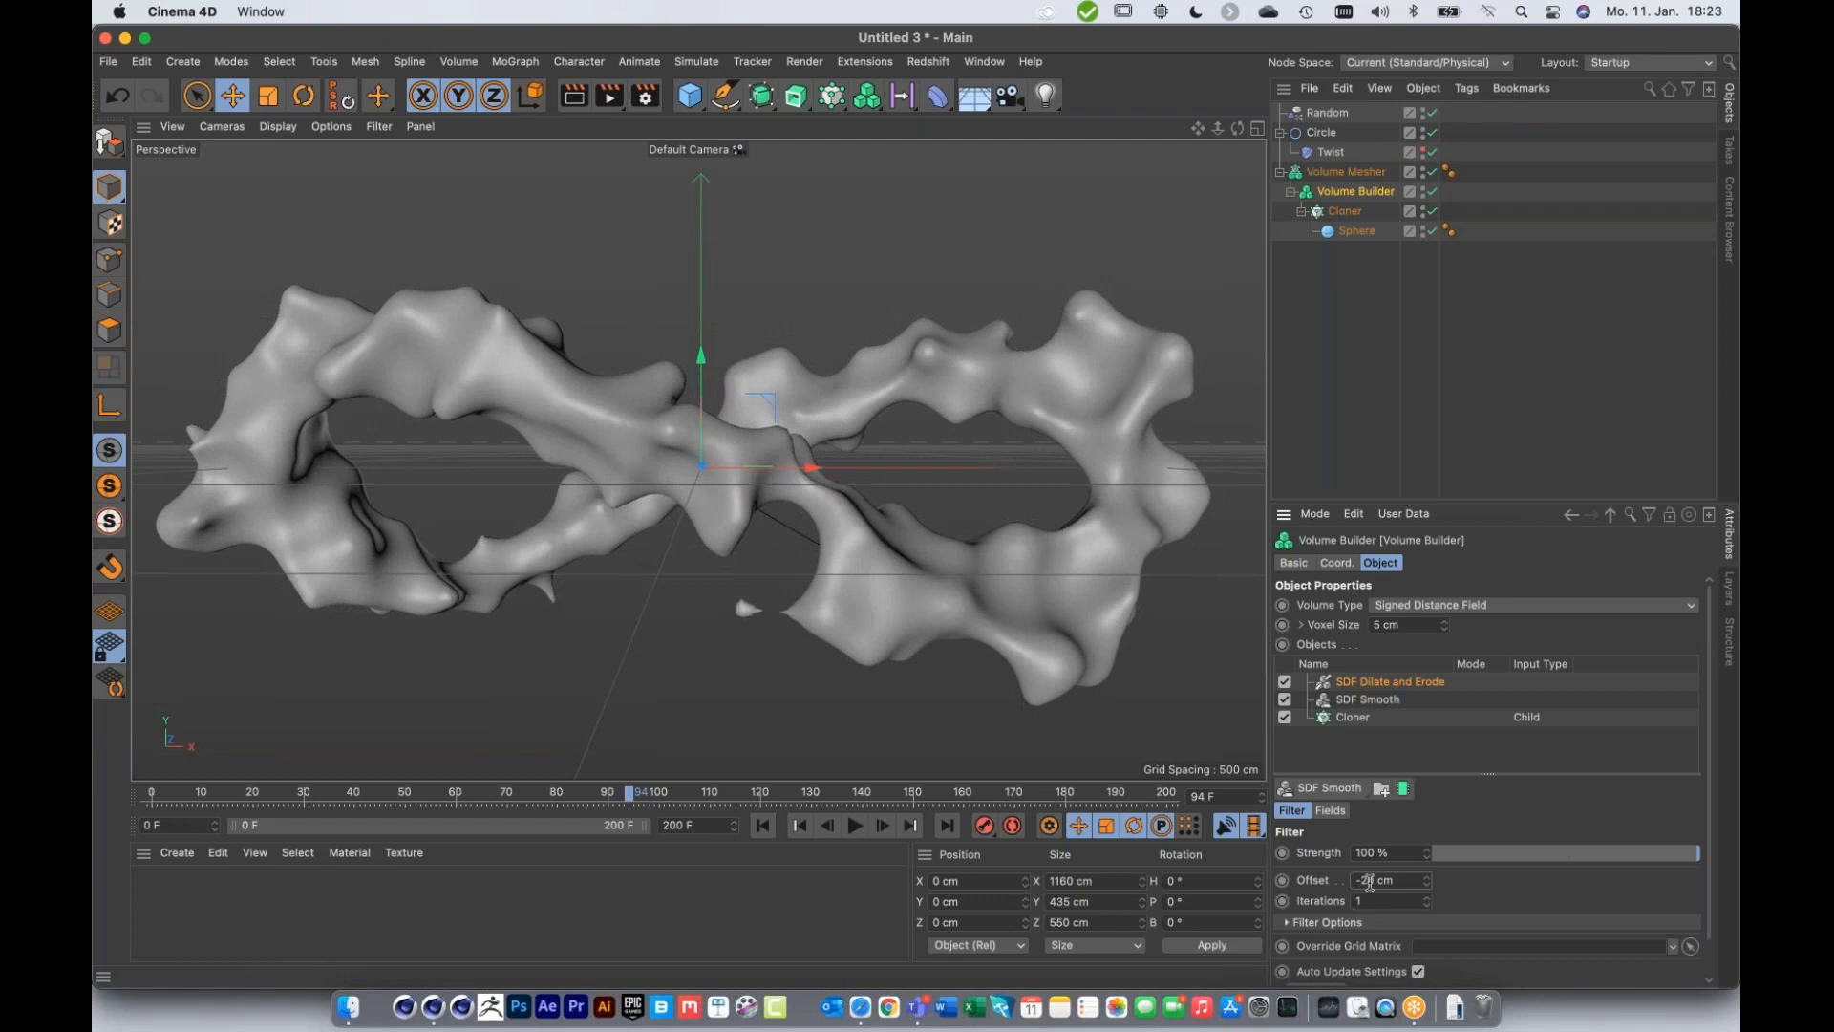
drag(1375, 880, 1362, 880)
text(15)
key(Return)
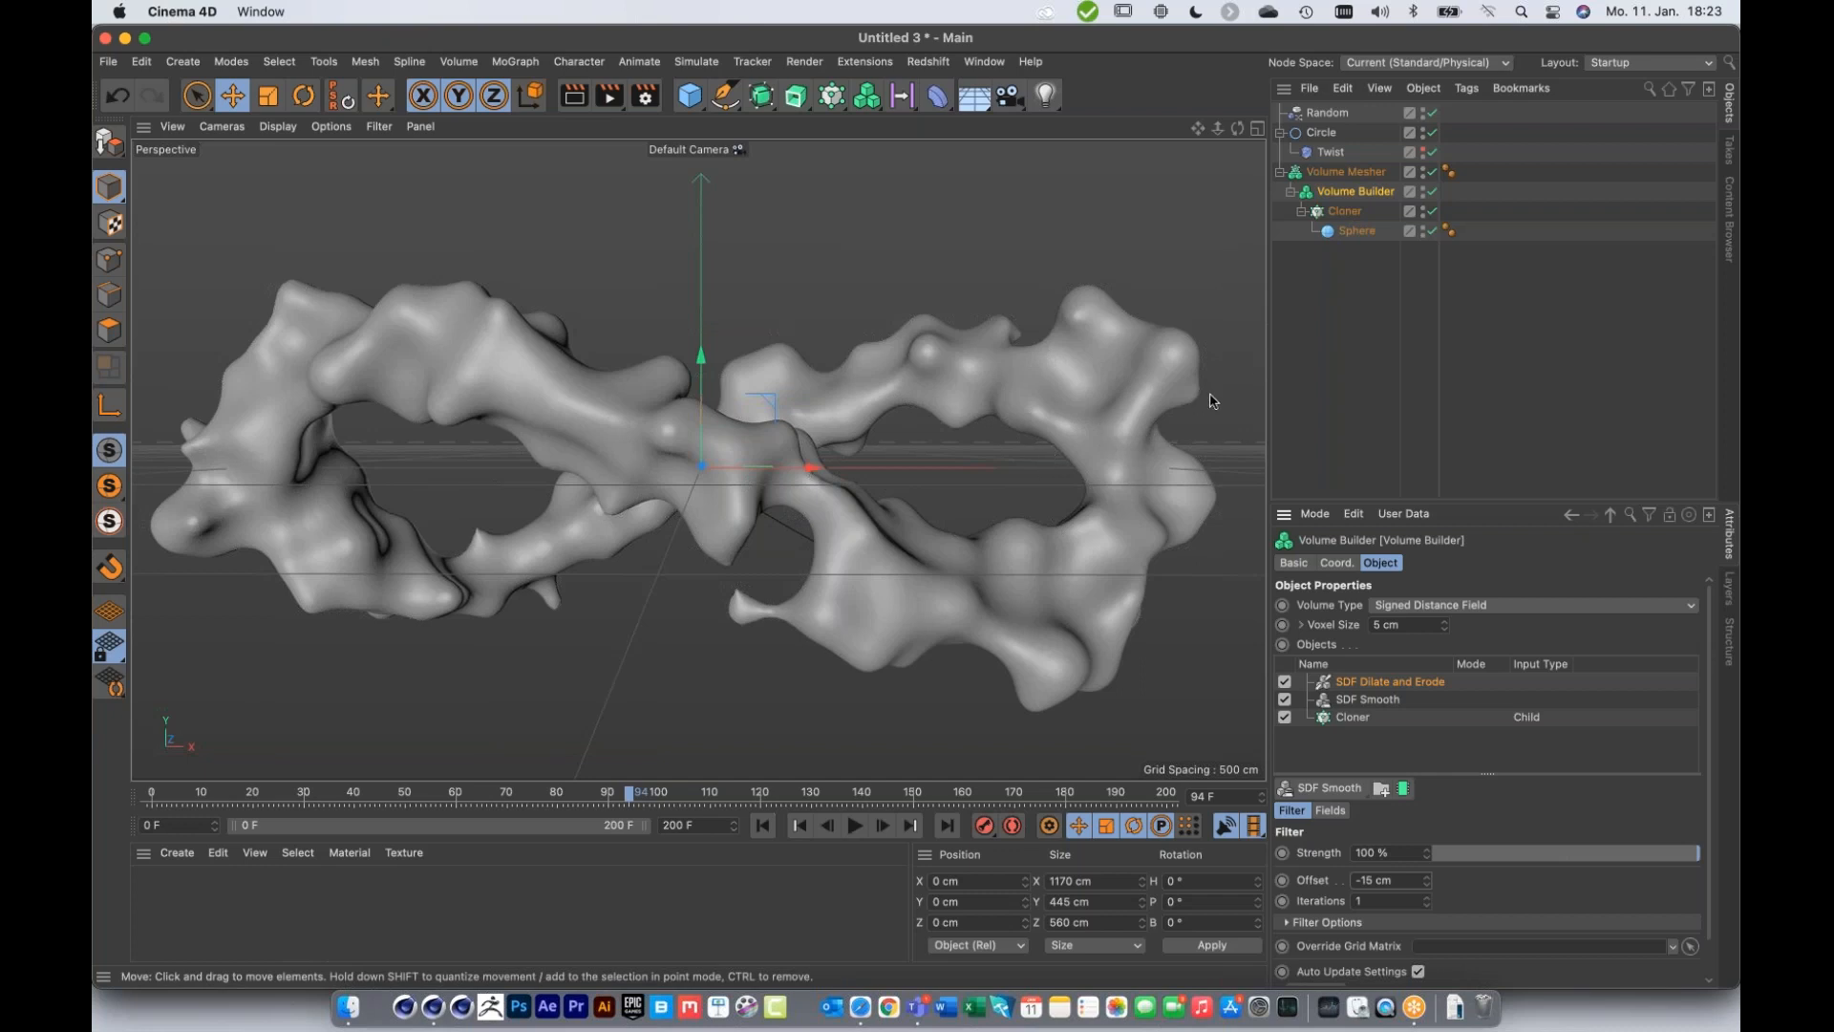
Step: Duplicate the Cloner with its Sphere outside the Volume Mesher and set the copy's clone count to 7
click(1292, 296)
click(1344, 211)
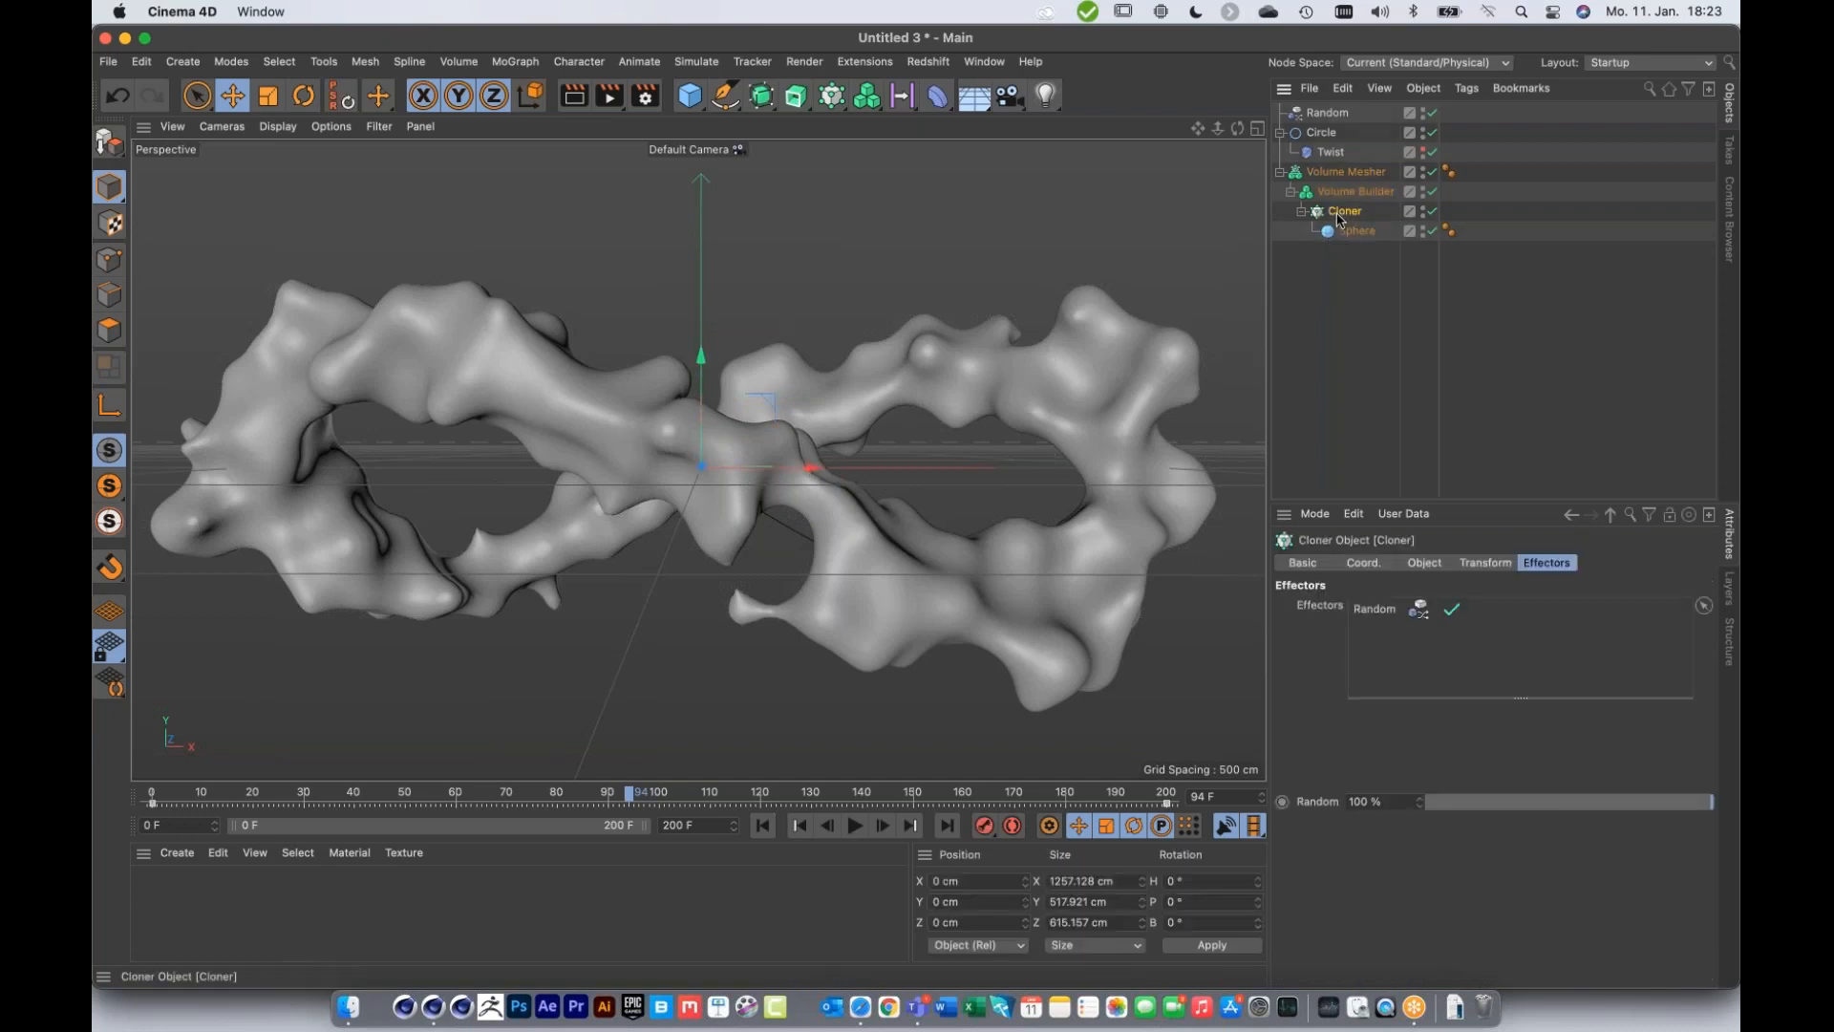
ctrl+drag(1343, 212, 1325, 263)
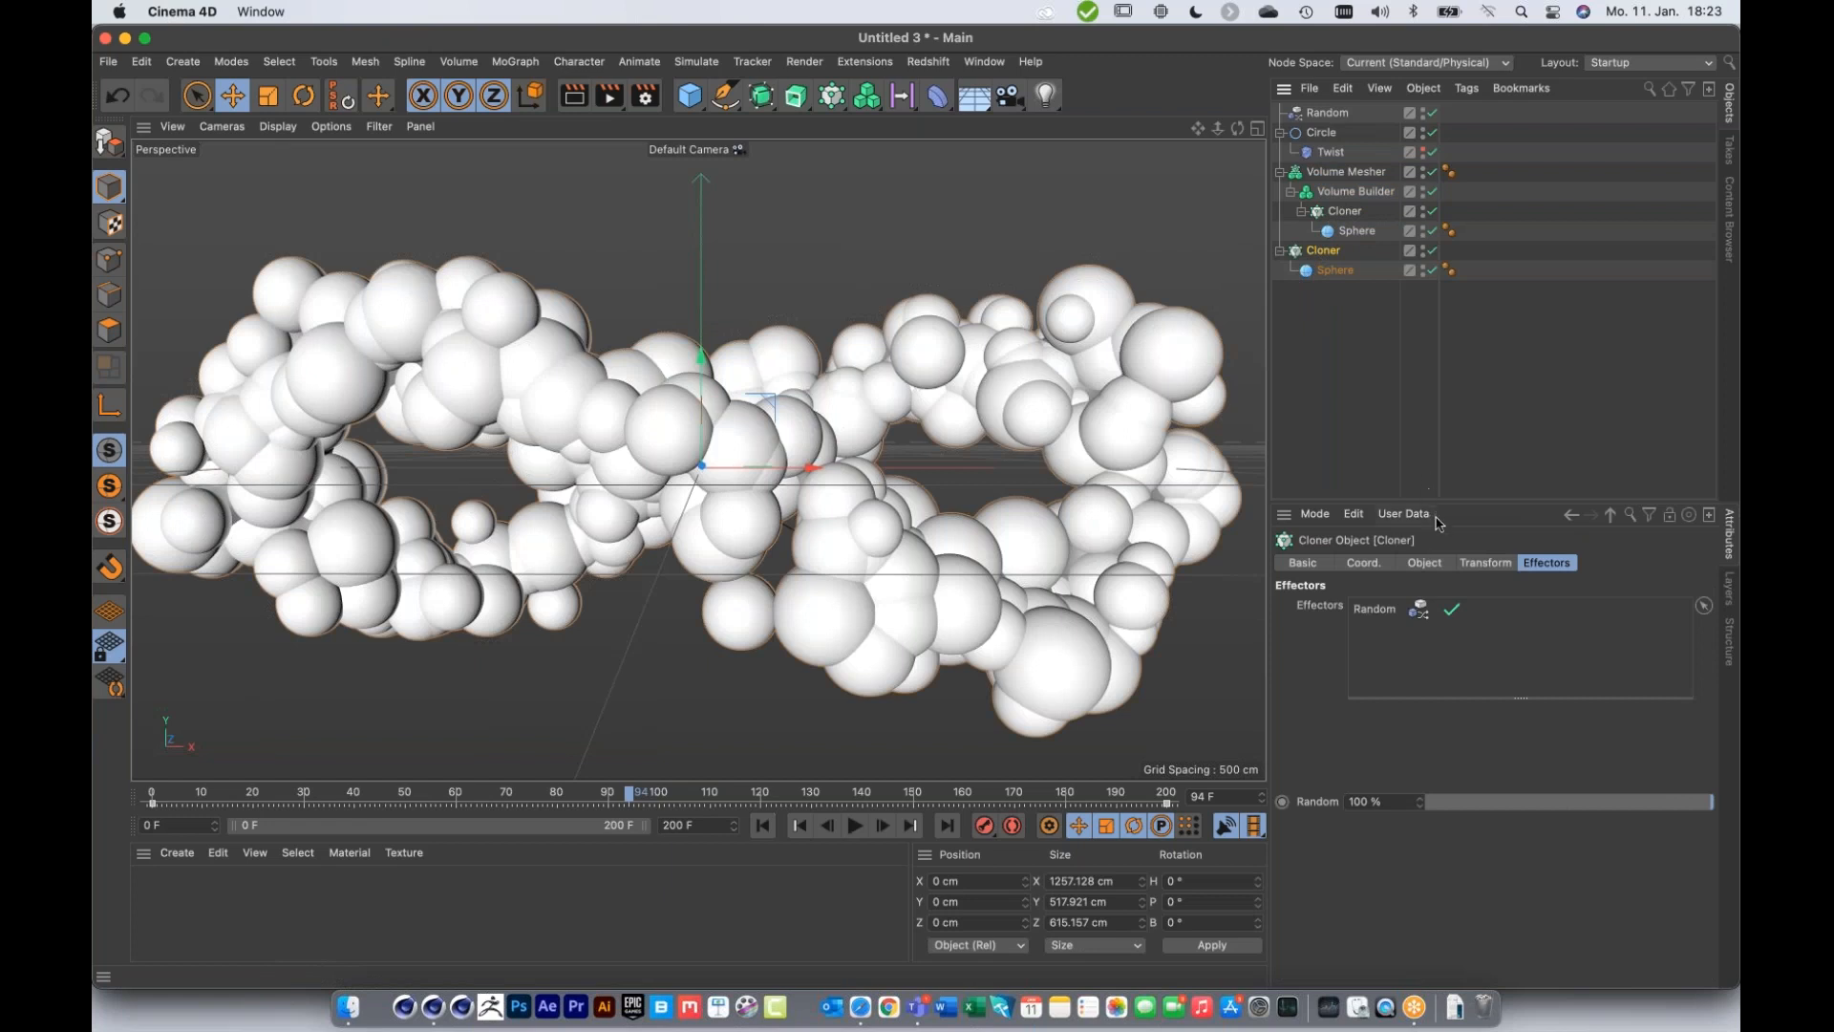
click(1430, 567)
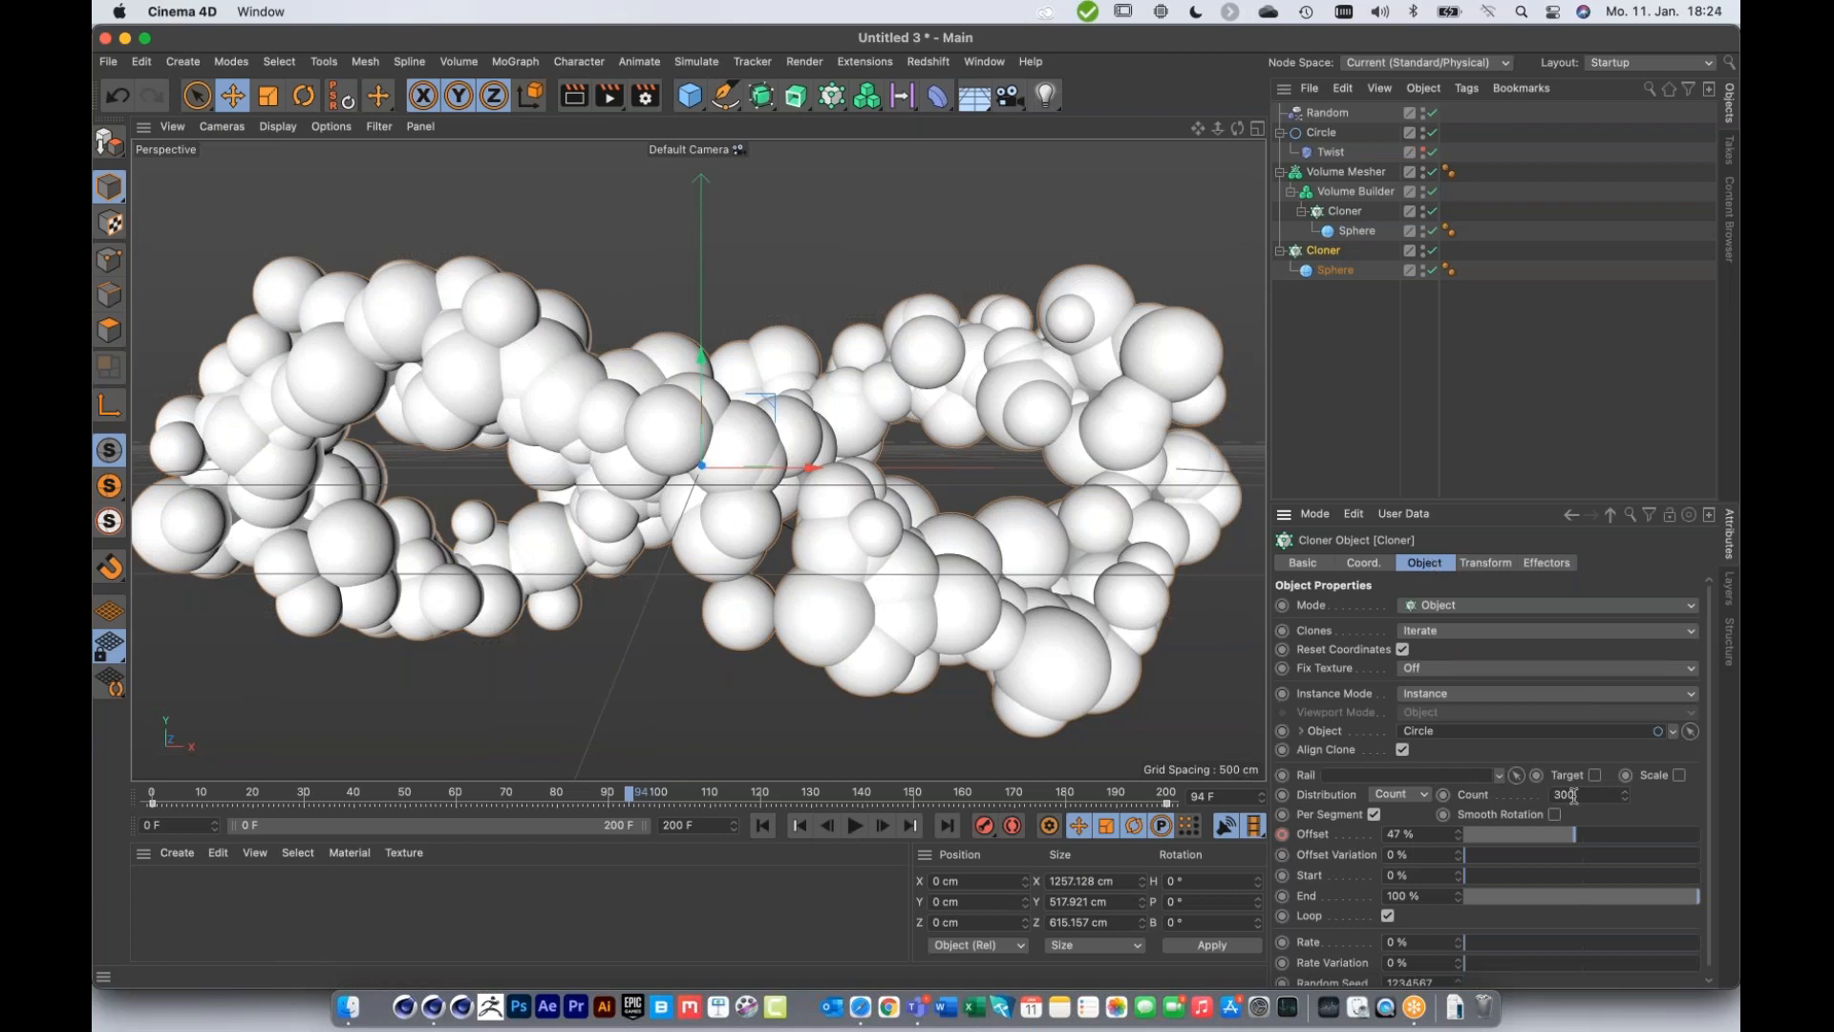
drag(1582, 795, 1464, 790)
text(7)
key(Return)
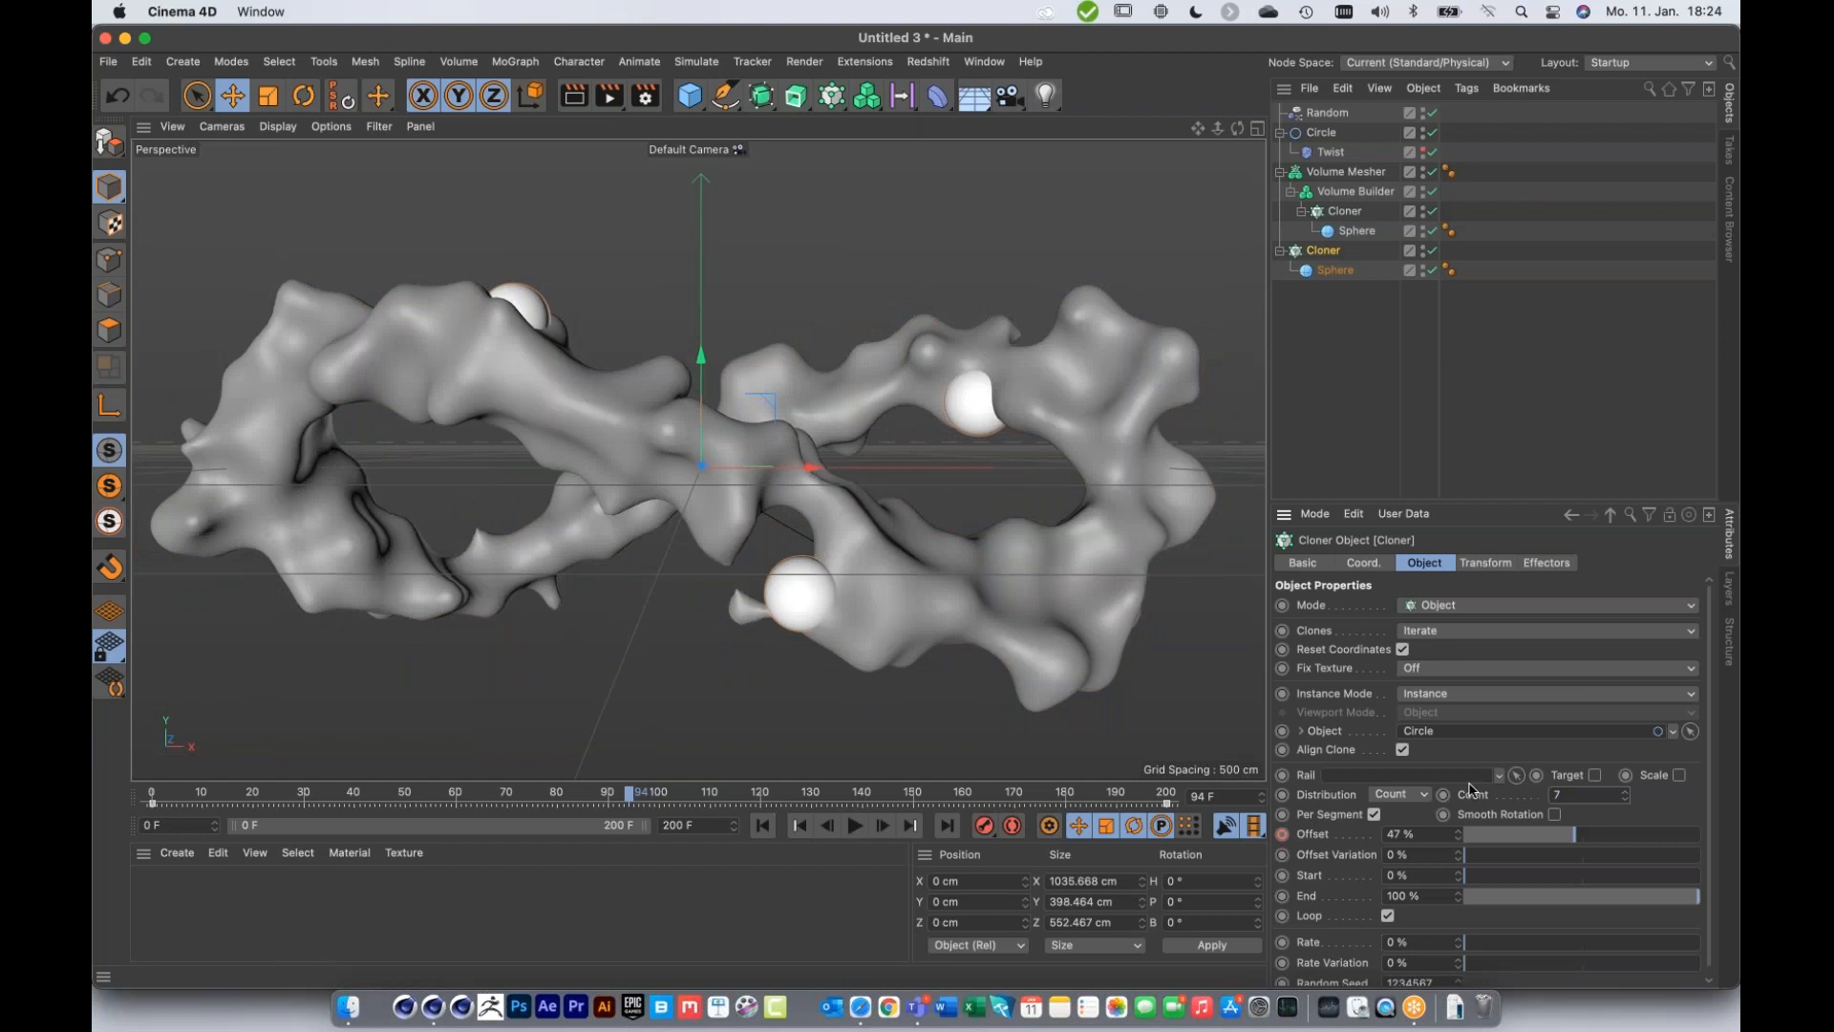
Step: Set the radius of the Sphere inside the duplicated Cloner to 50 cm
click(1338, 271)
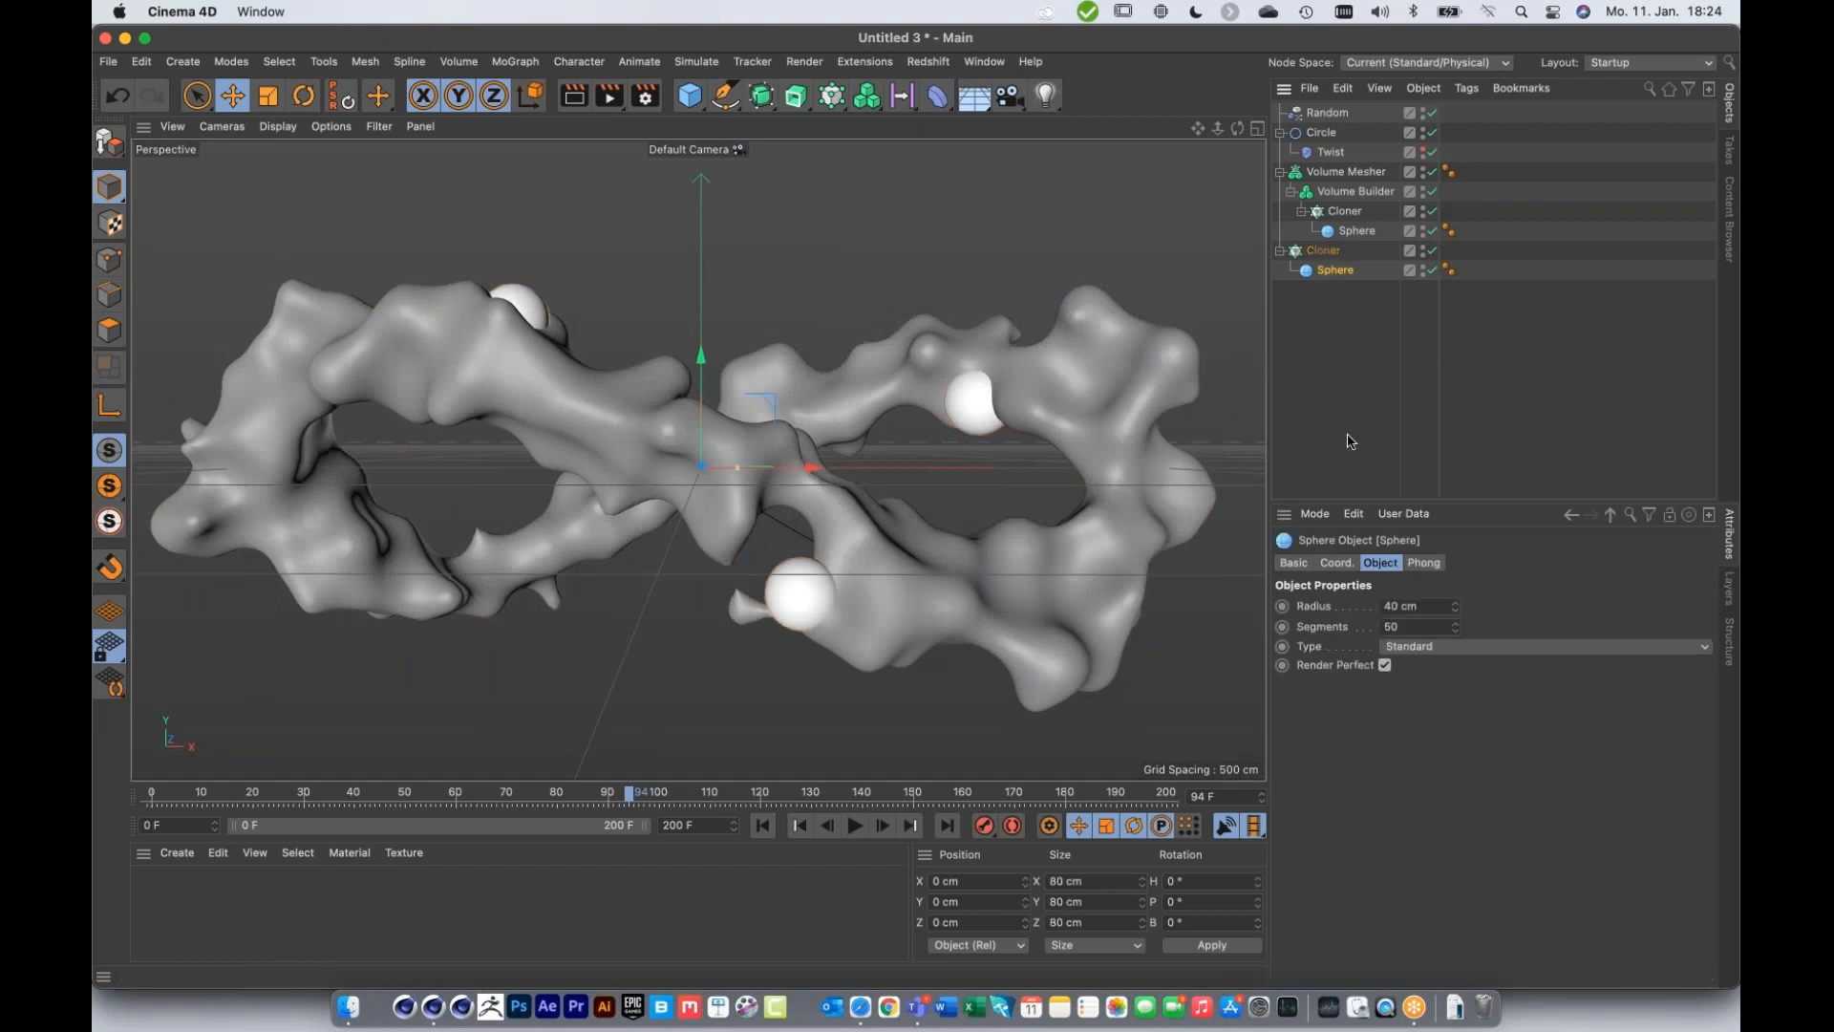
click(1421, 607)
text(50)
key(Return)
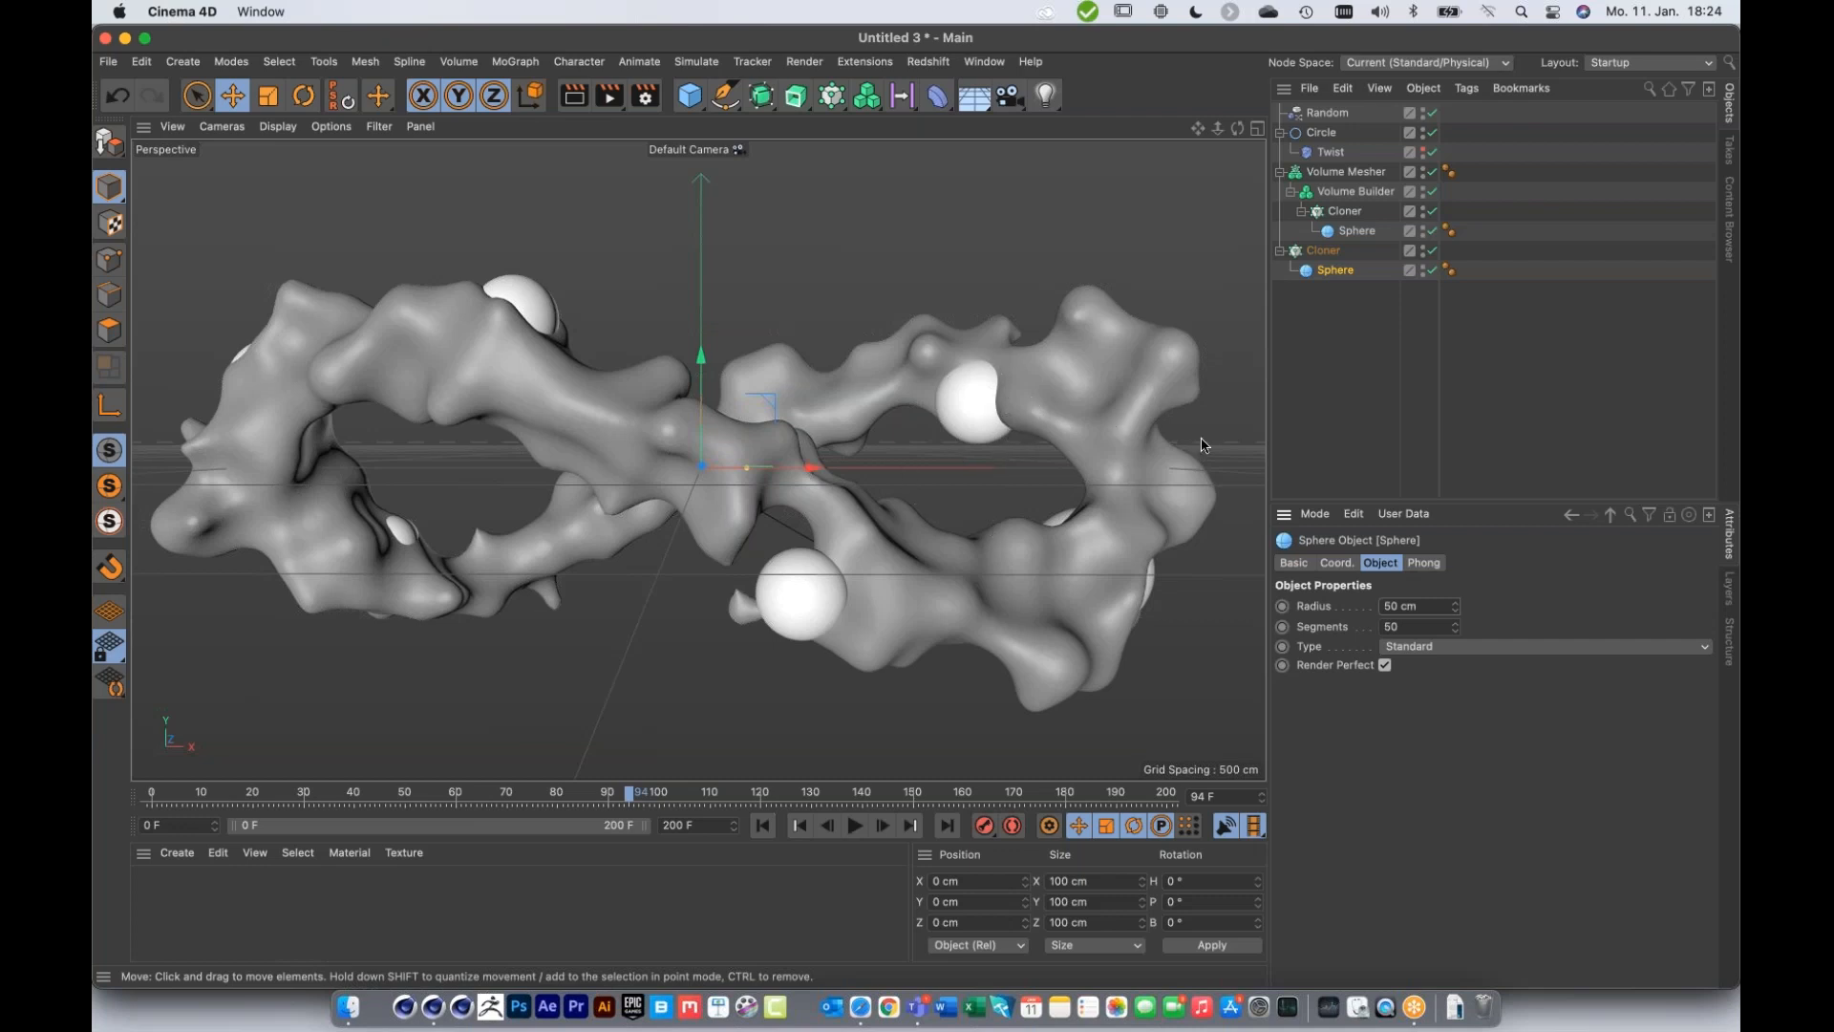
Step: Add a second SDF Dilate and Erode filter to the Volume Builder and set its offset to 30 cm
click(1347, 194)
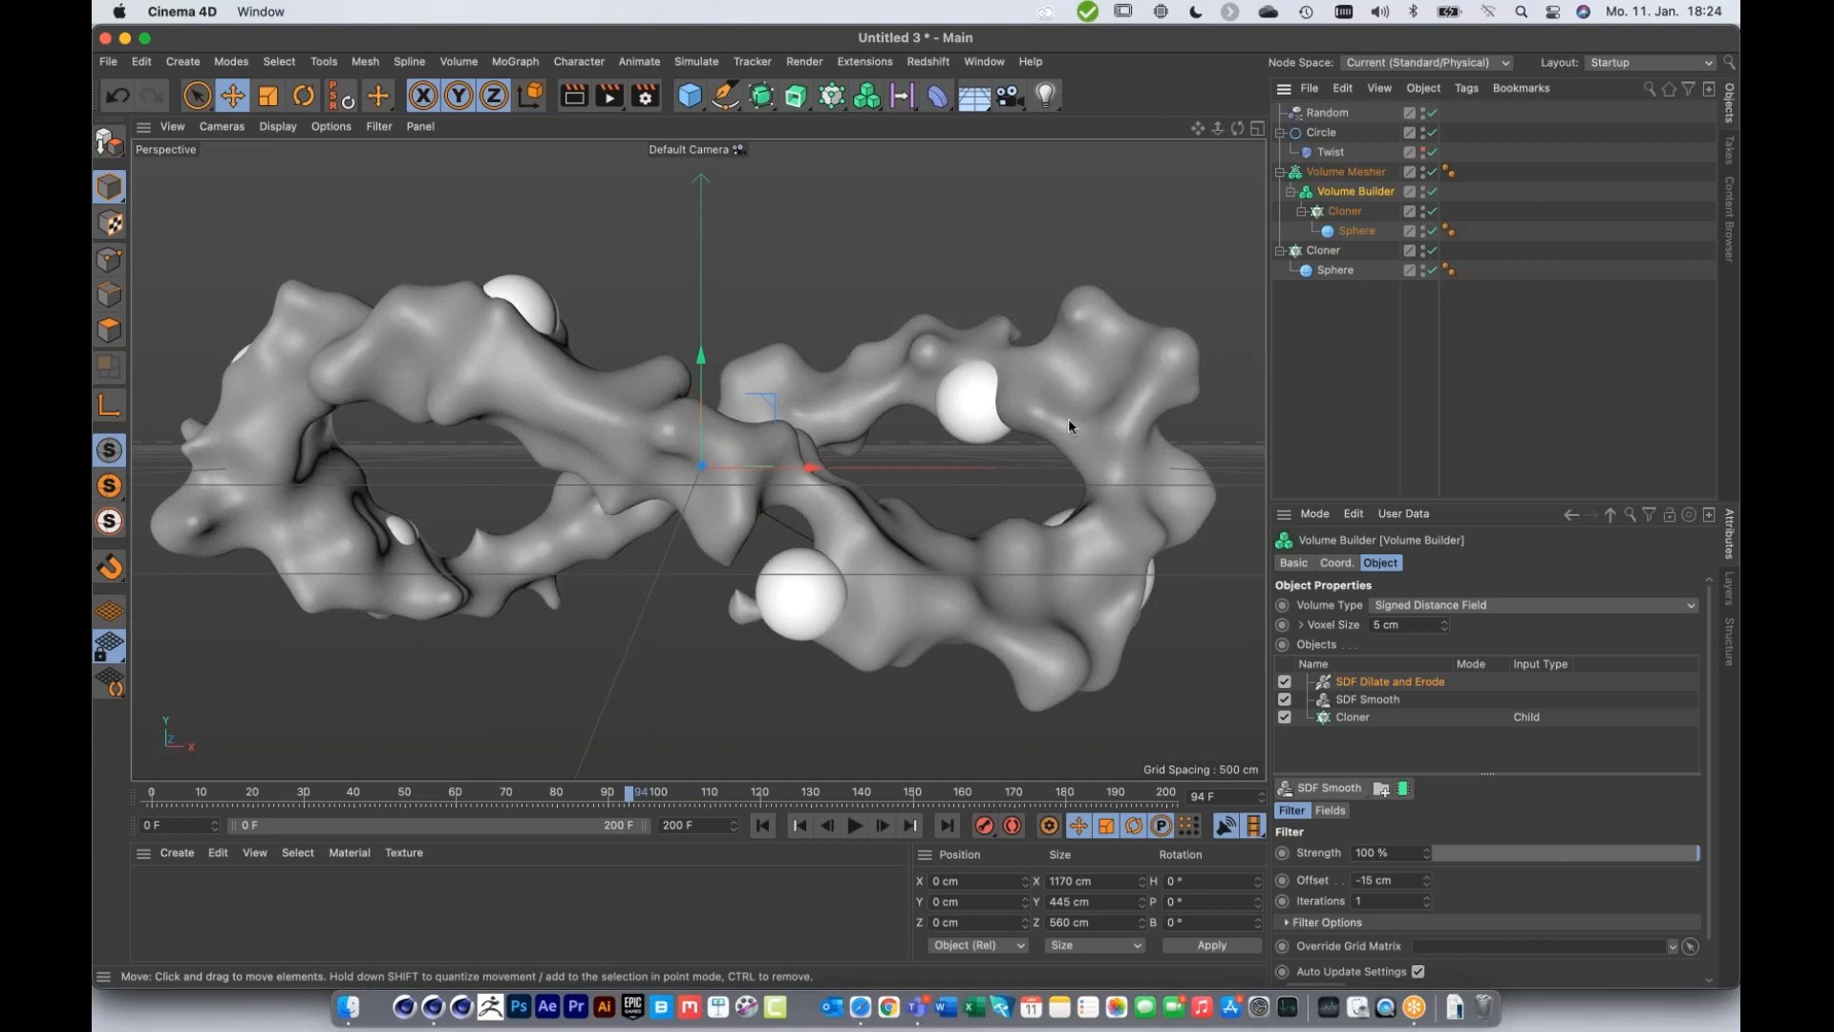
click(1333, 796)
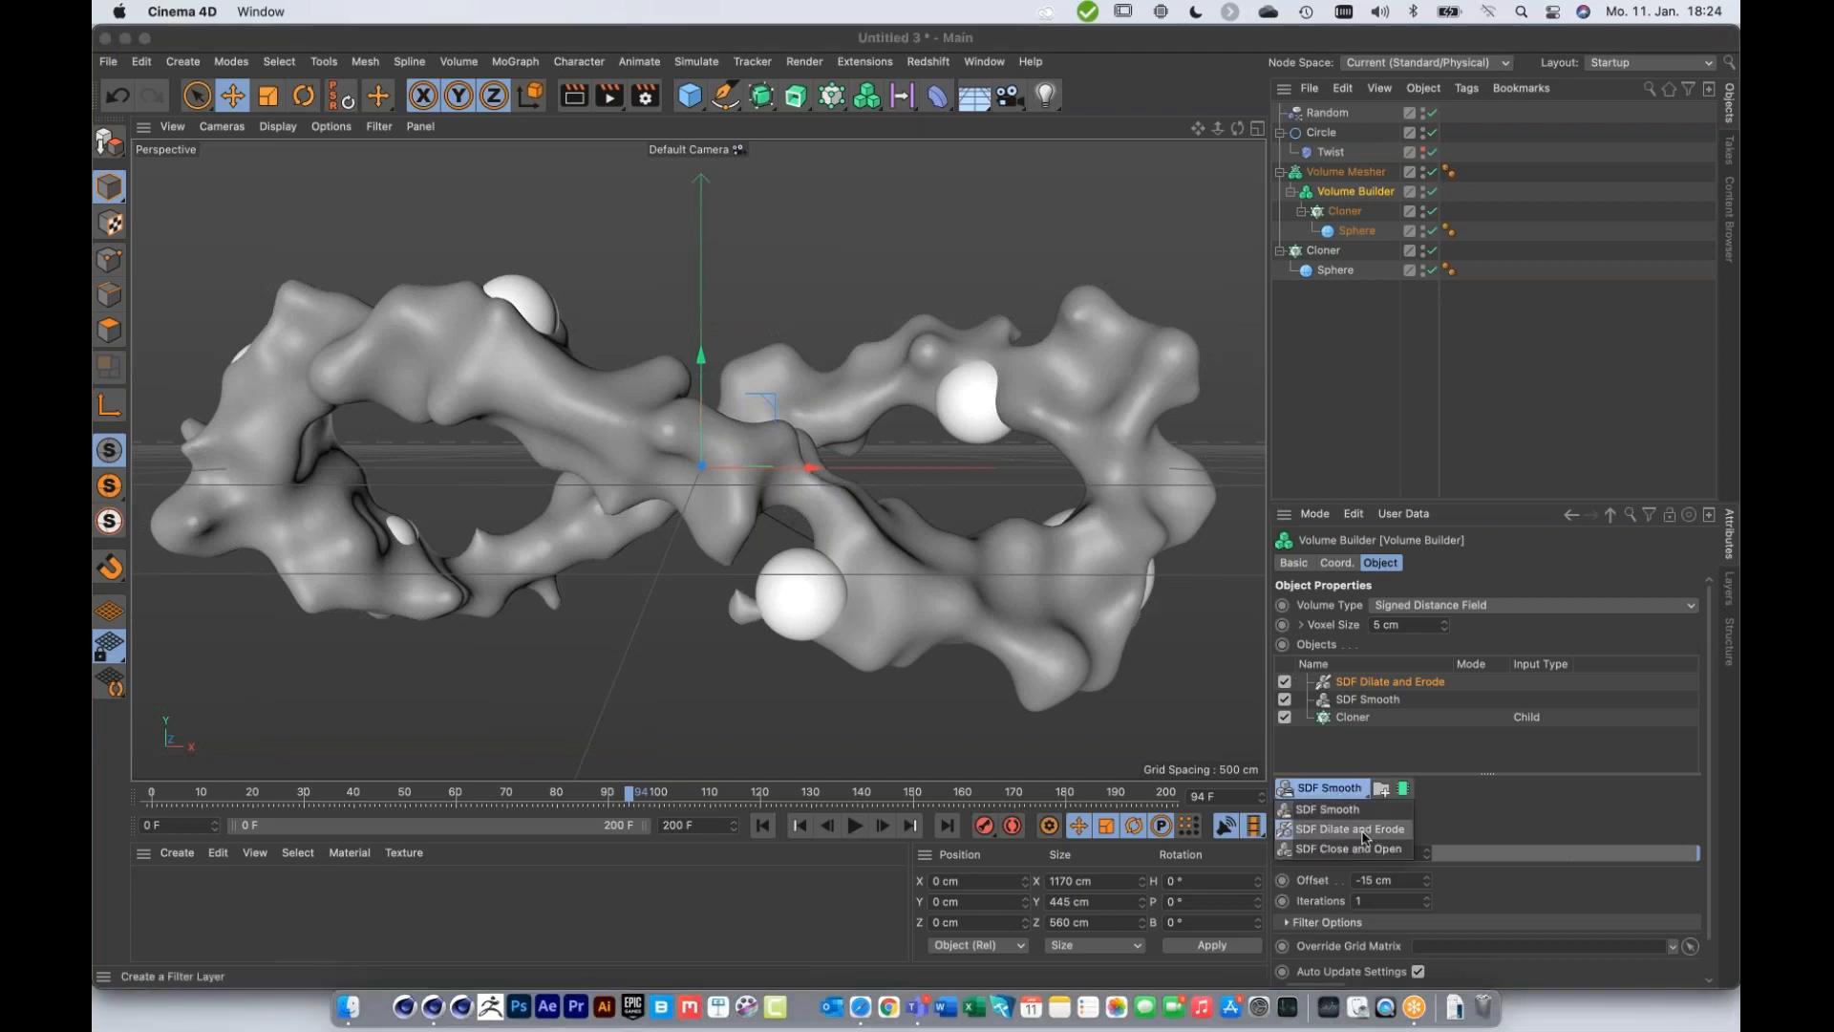
click(1364, 831)
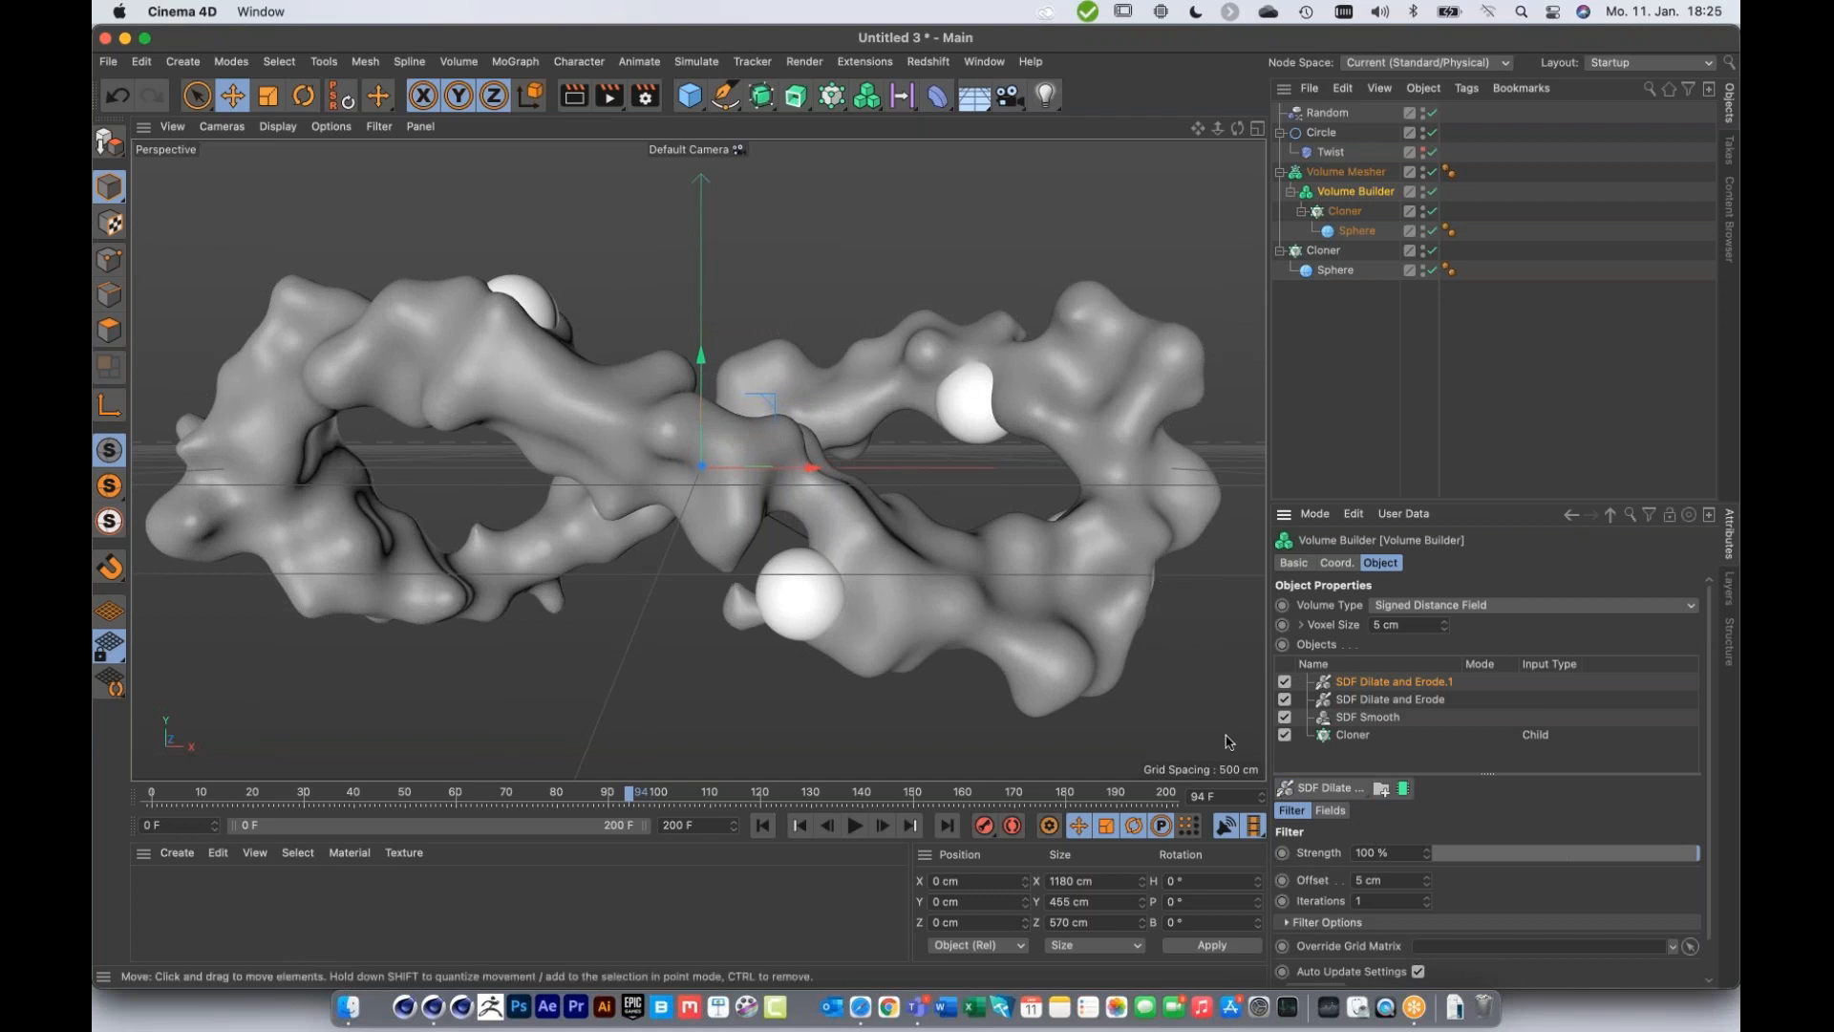
click(1380, 880)
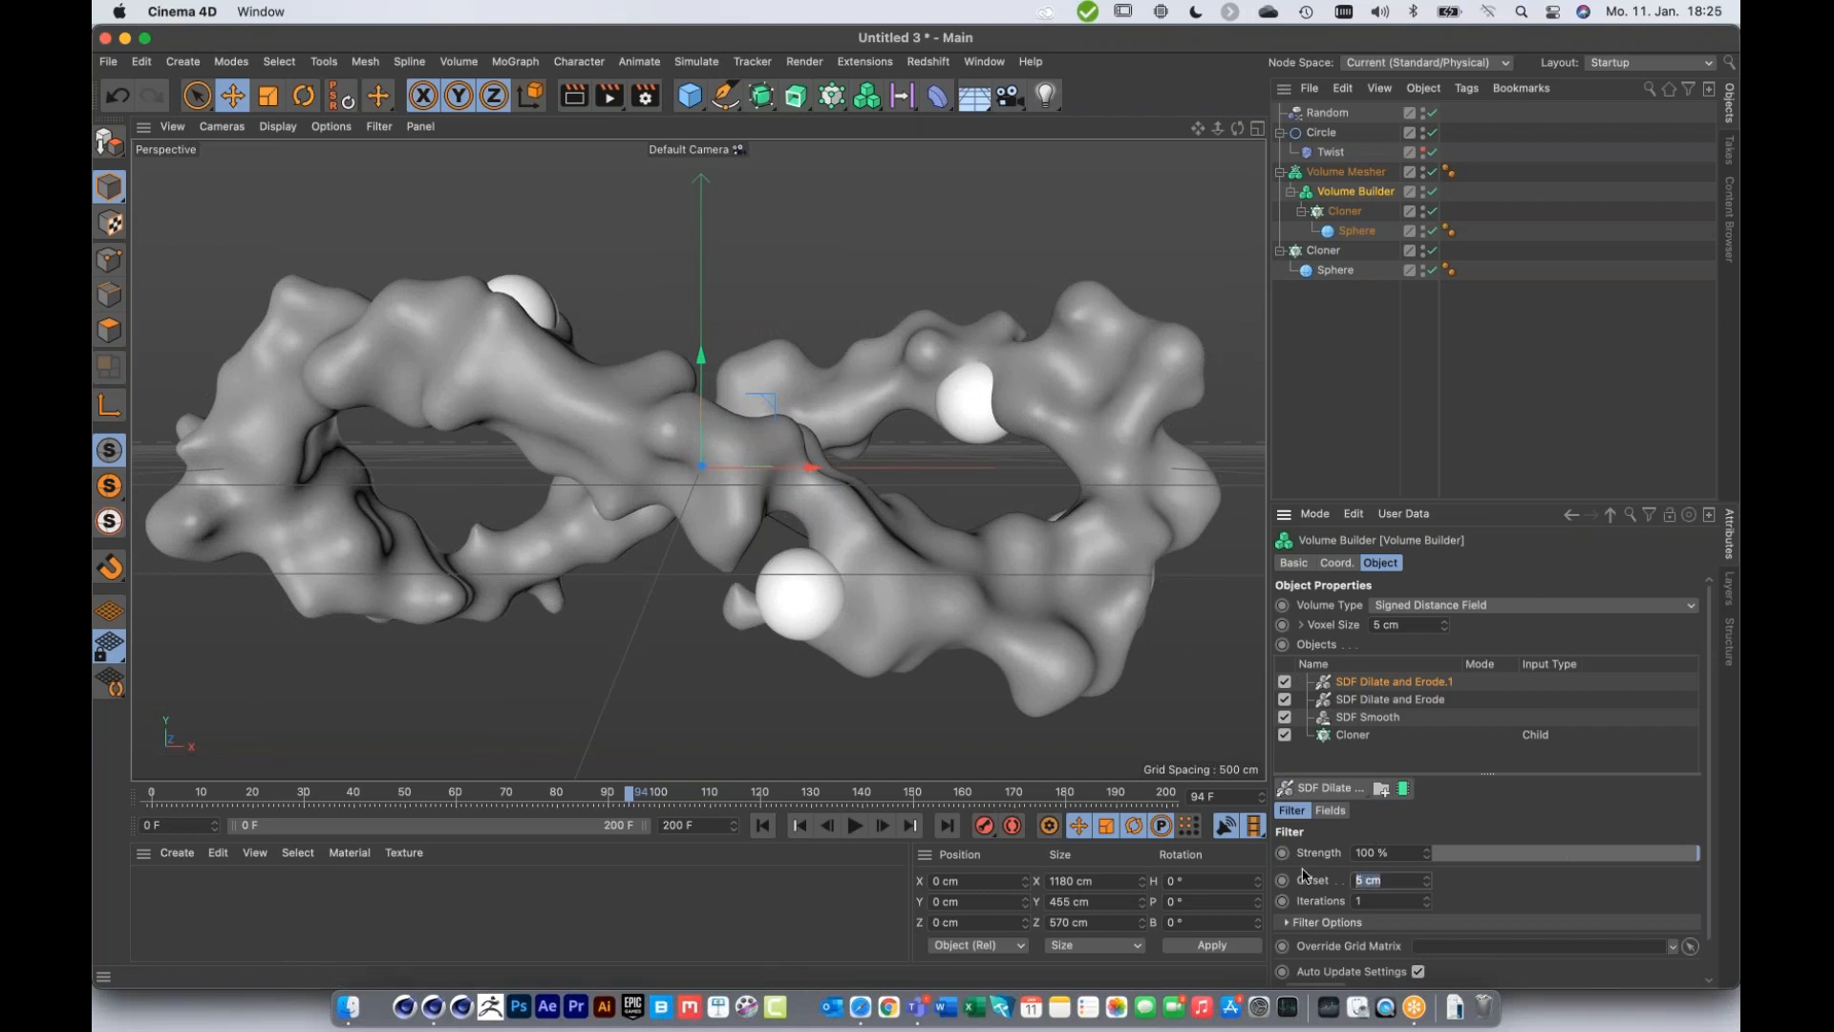
text(30)
key(Return)
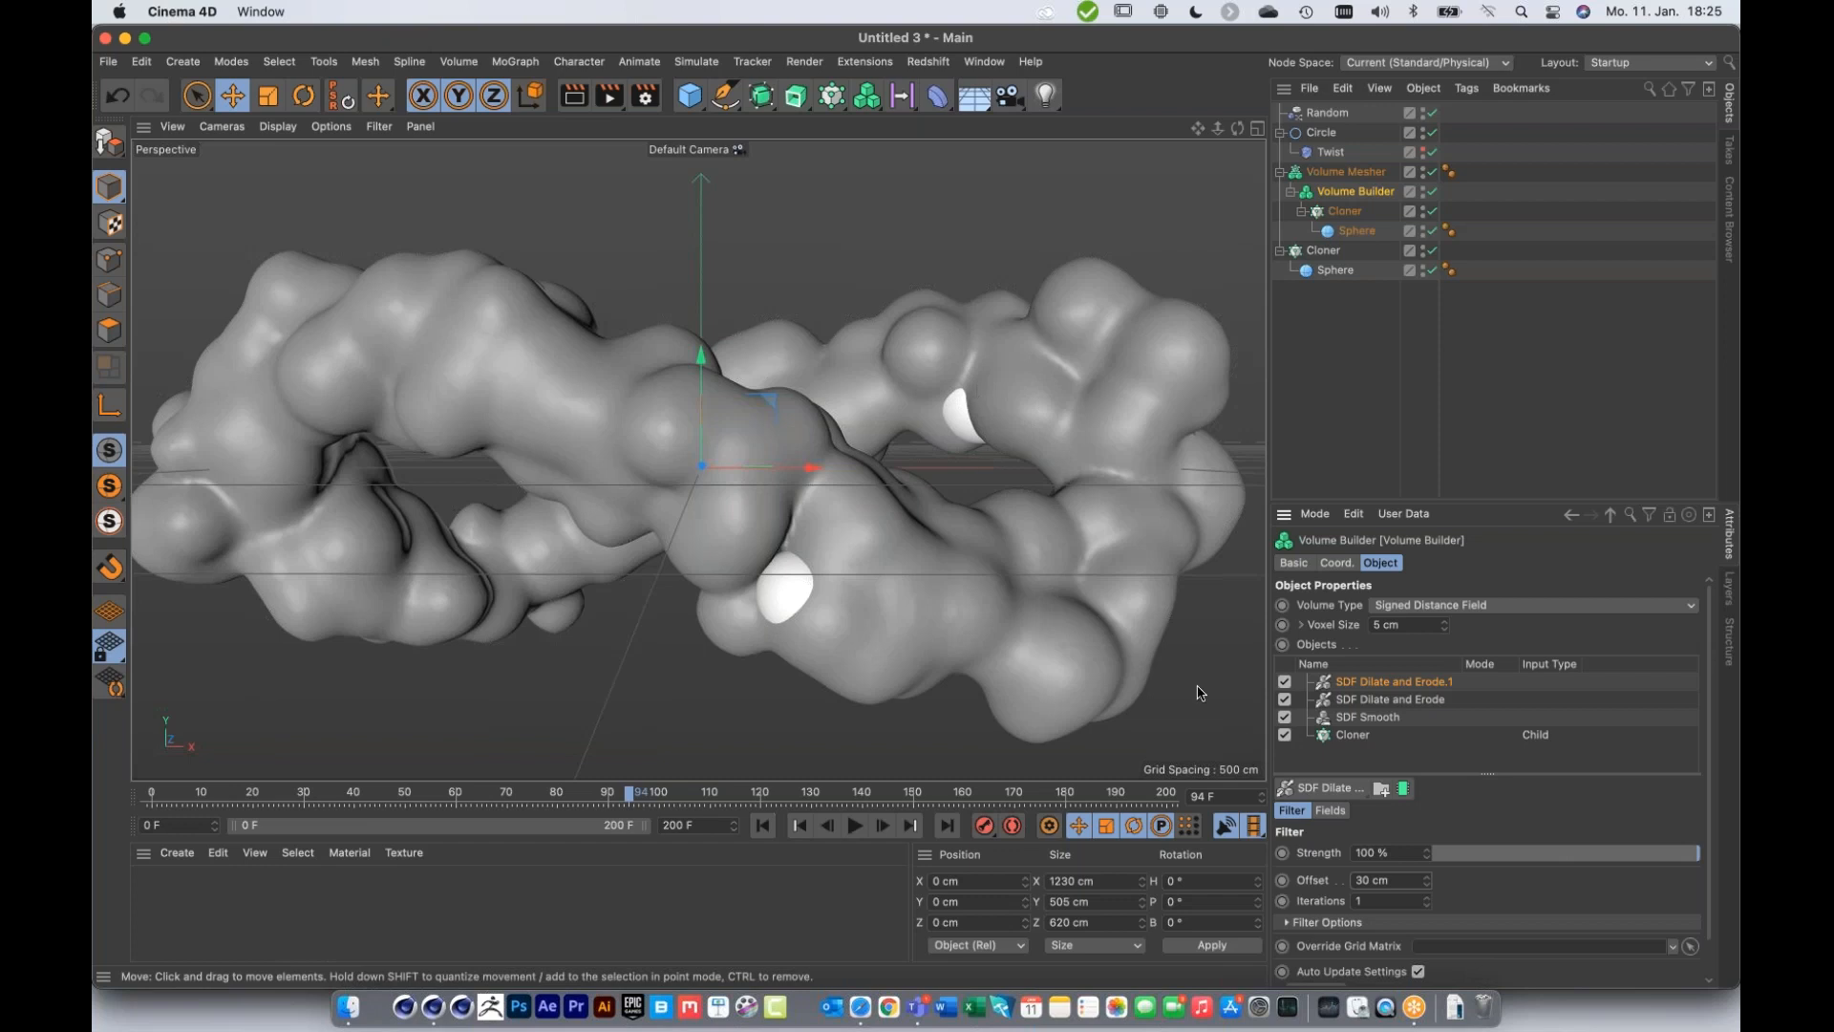
Step: Try the duplicated Cloner as a Point Object field on the second Dilate and Erode filter, and delete that field
click(1335, 817)
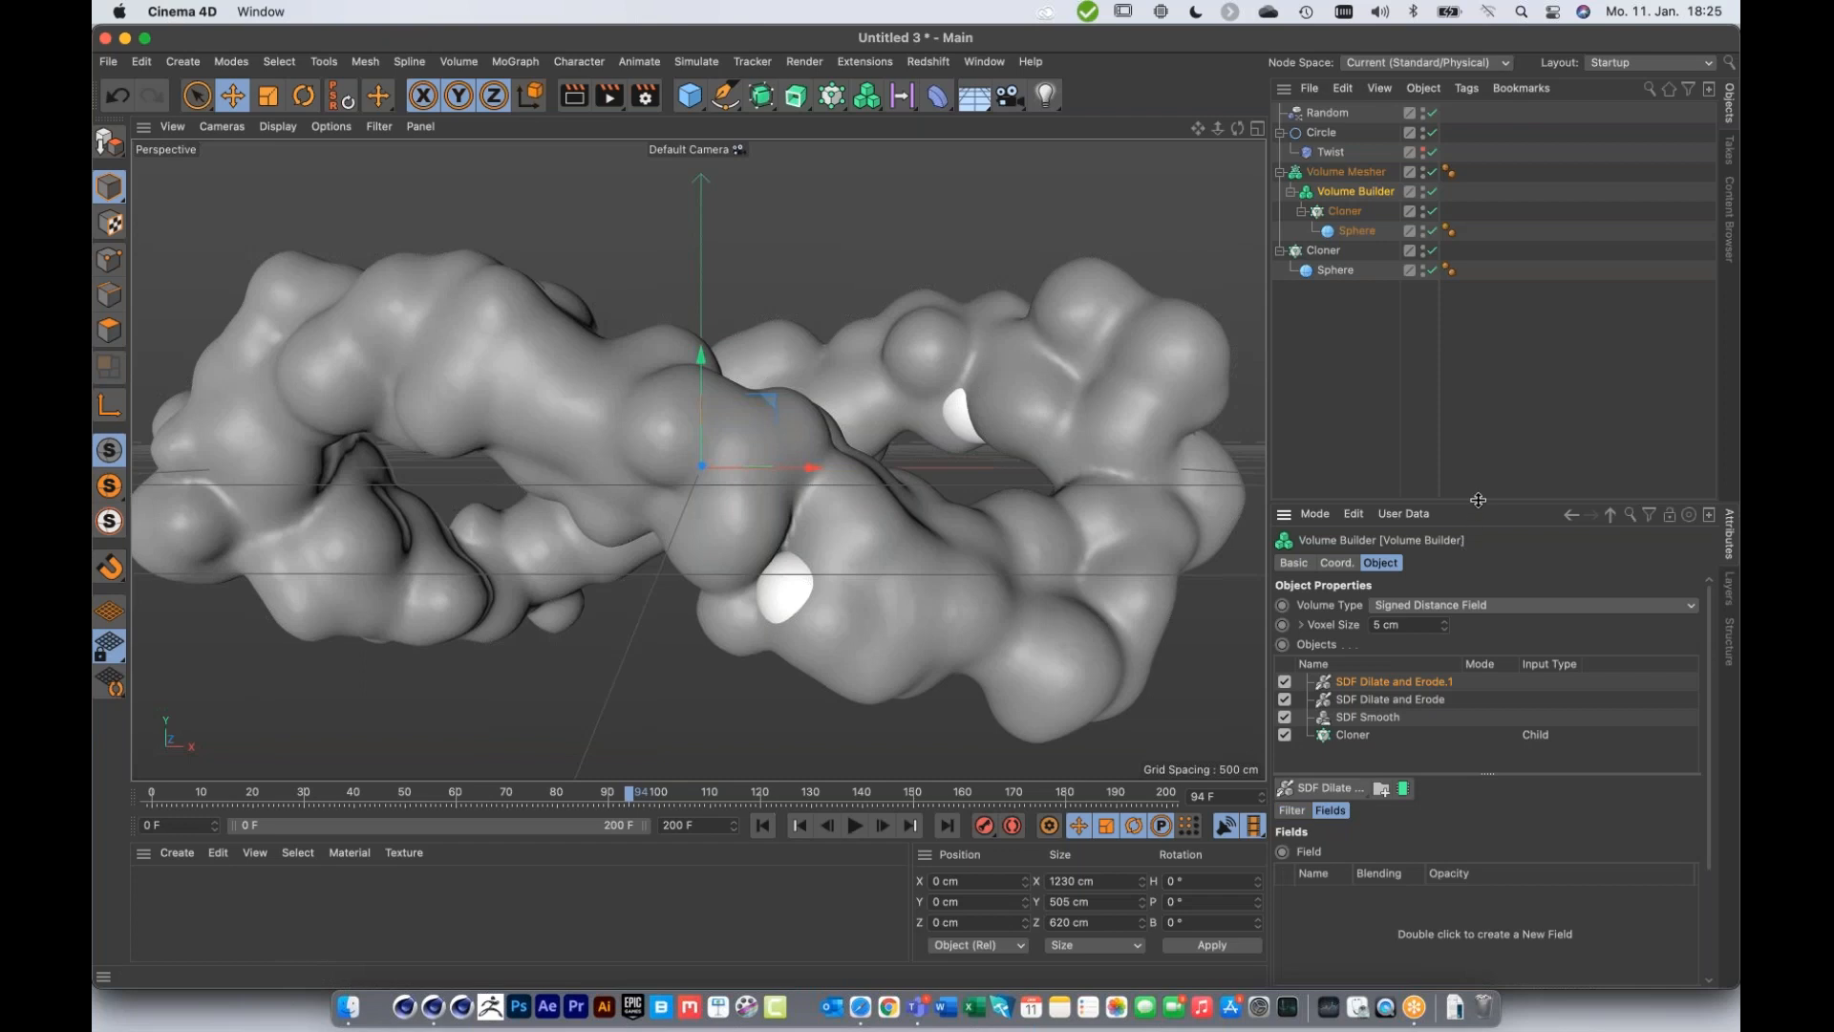
drag(1477, 502, 1487, 381)
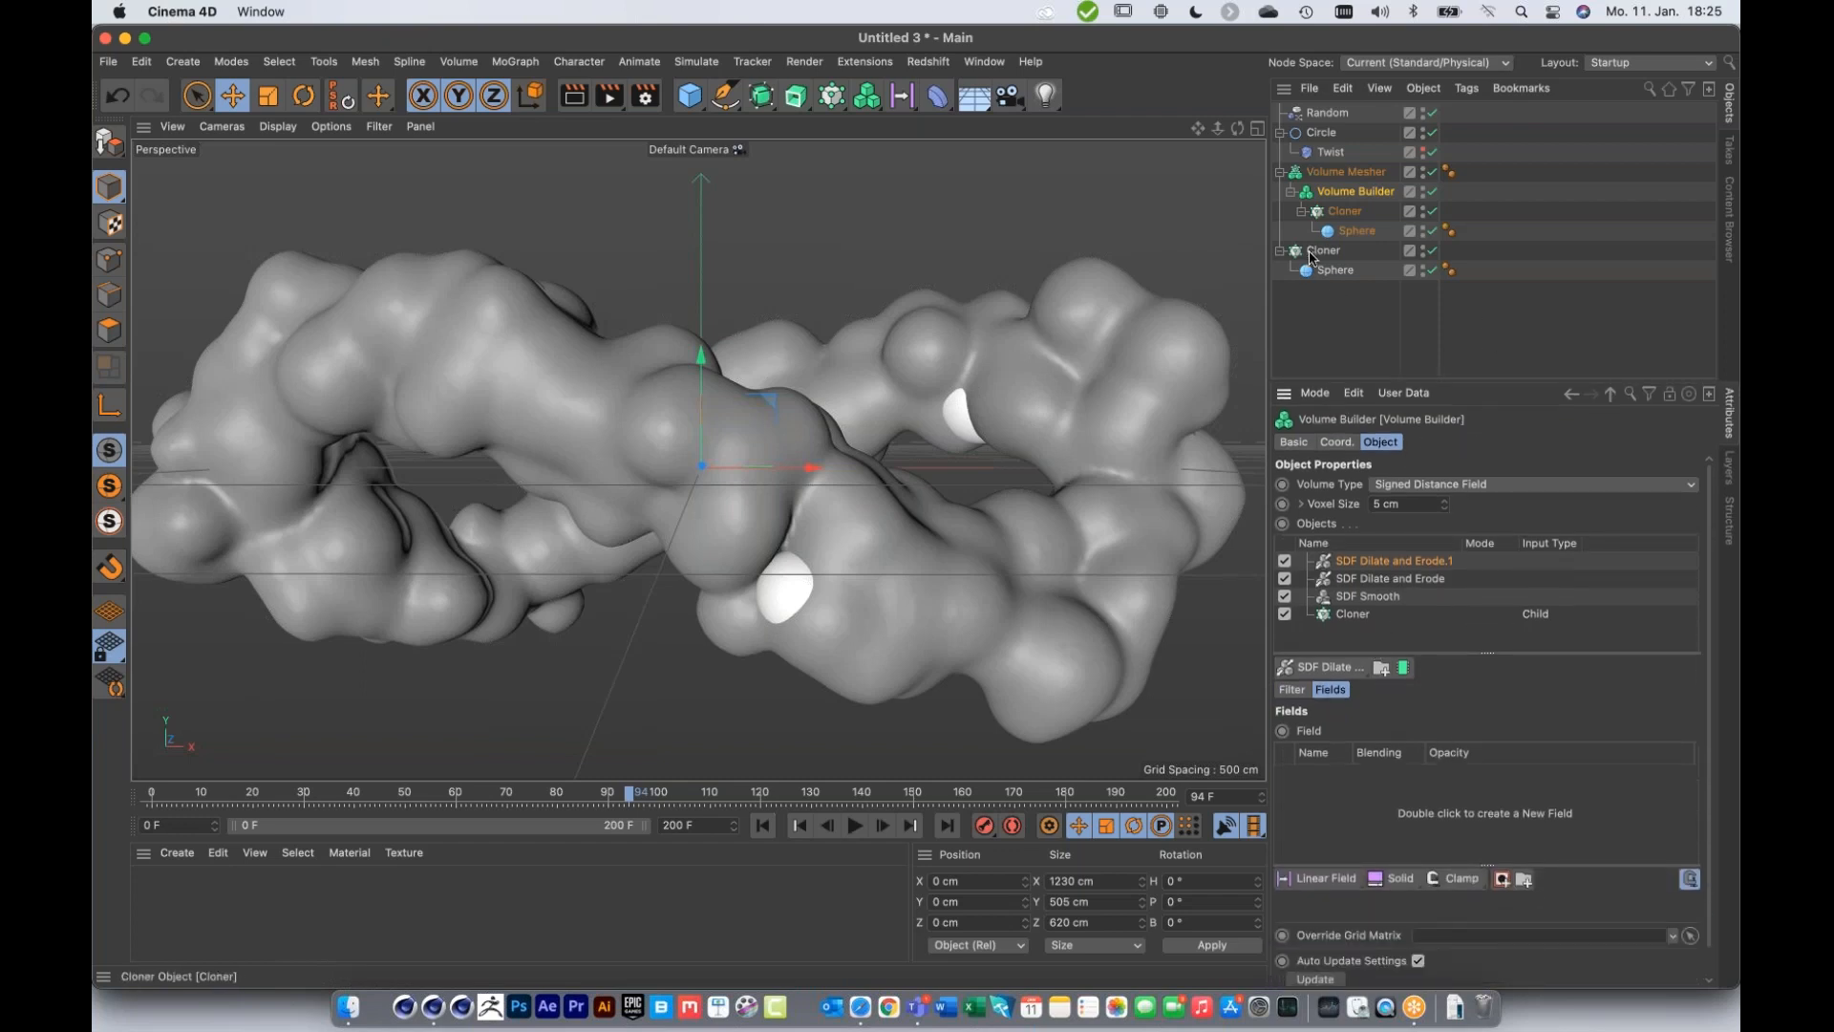
drag(1312, 256, 1362, 807)
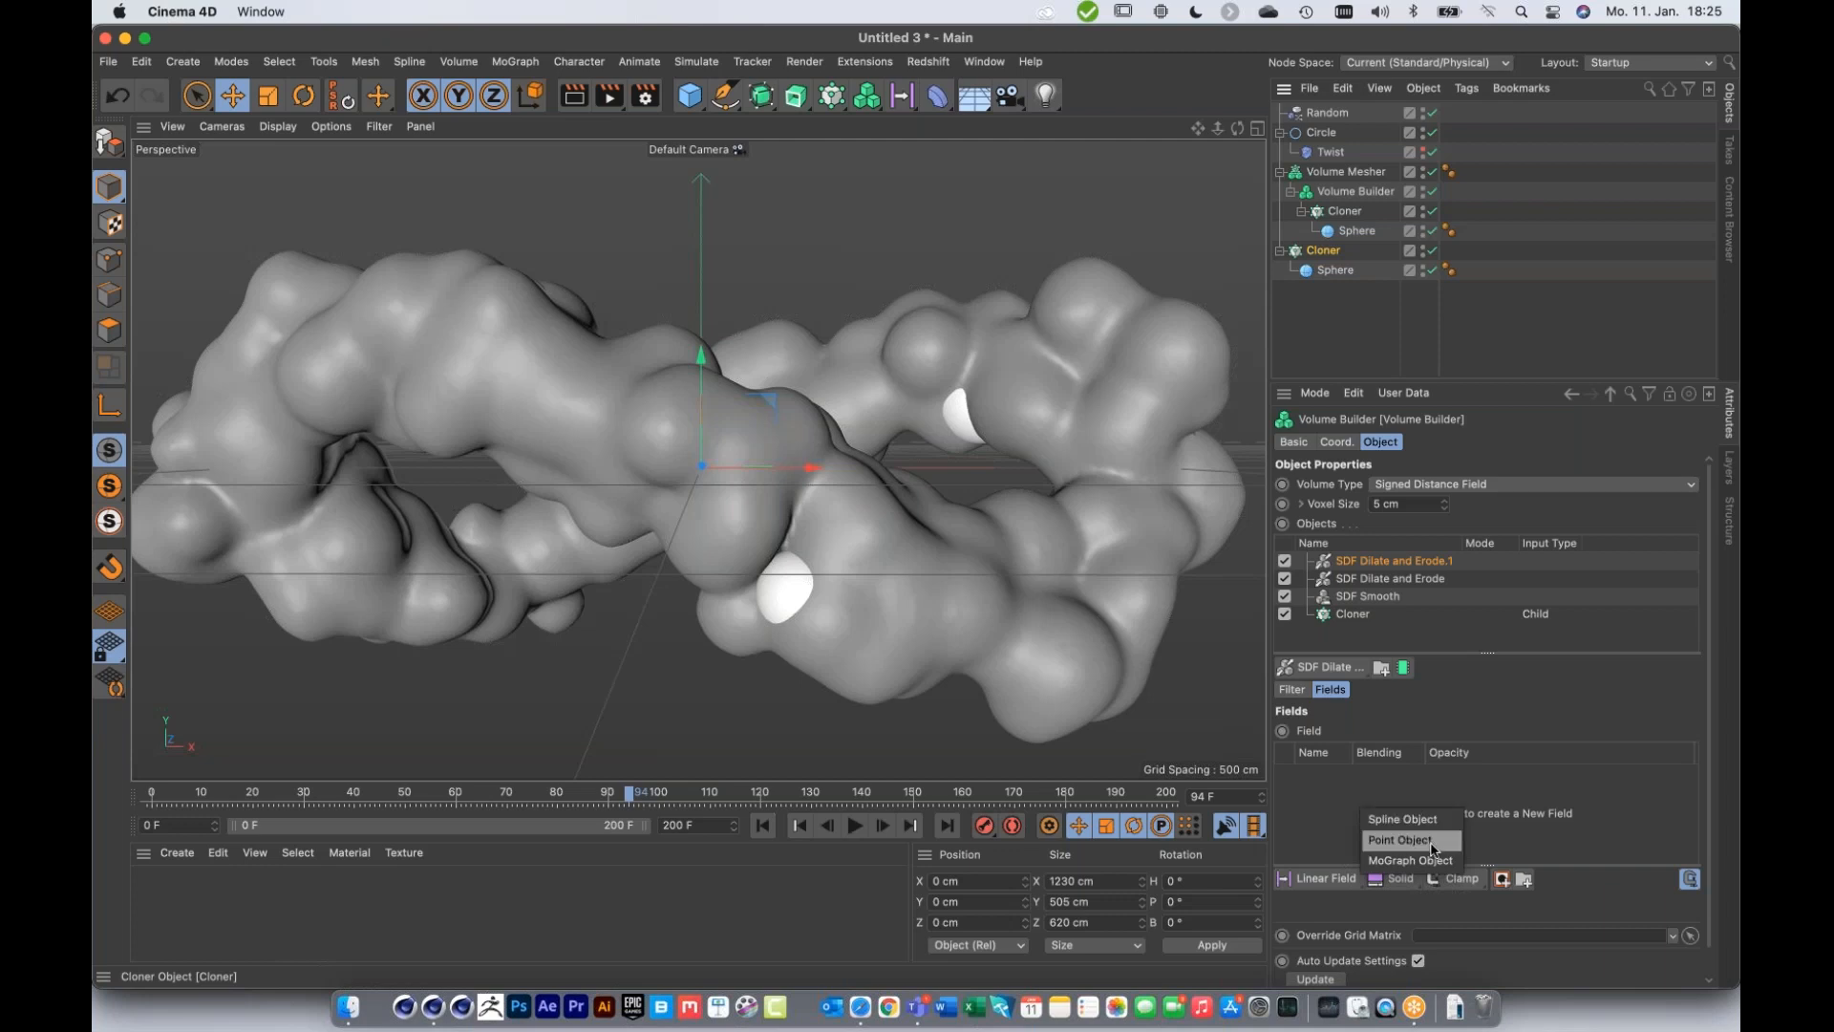
click(1401, 840)
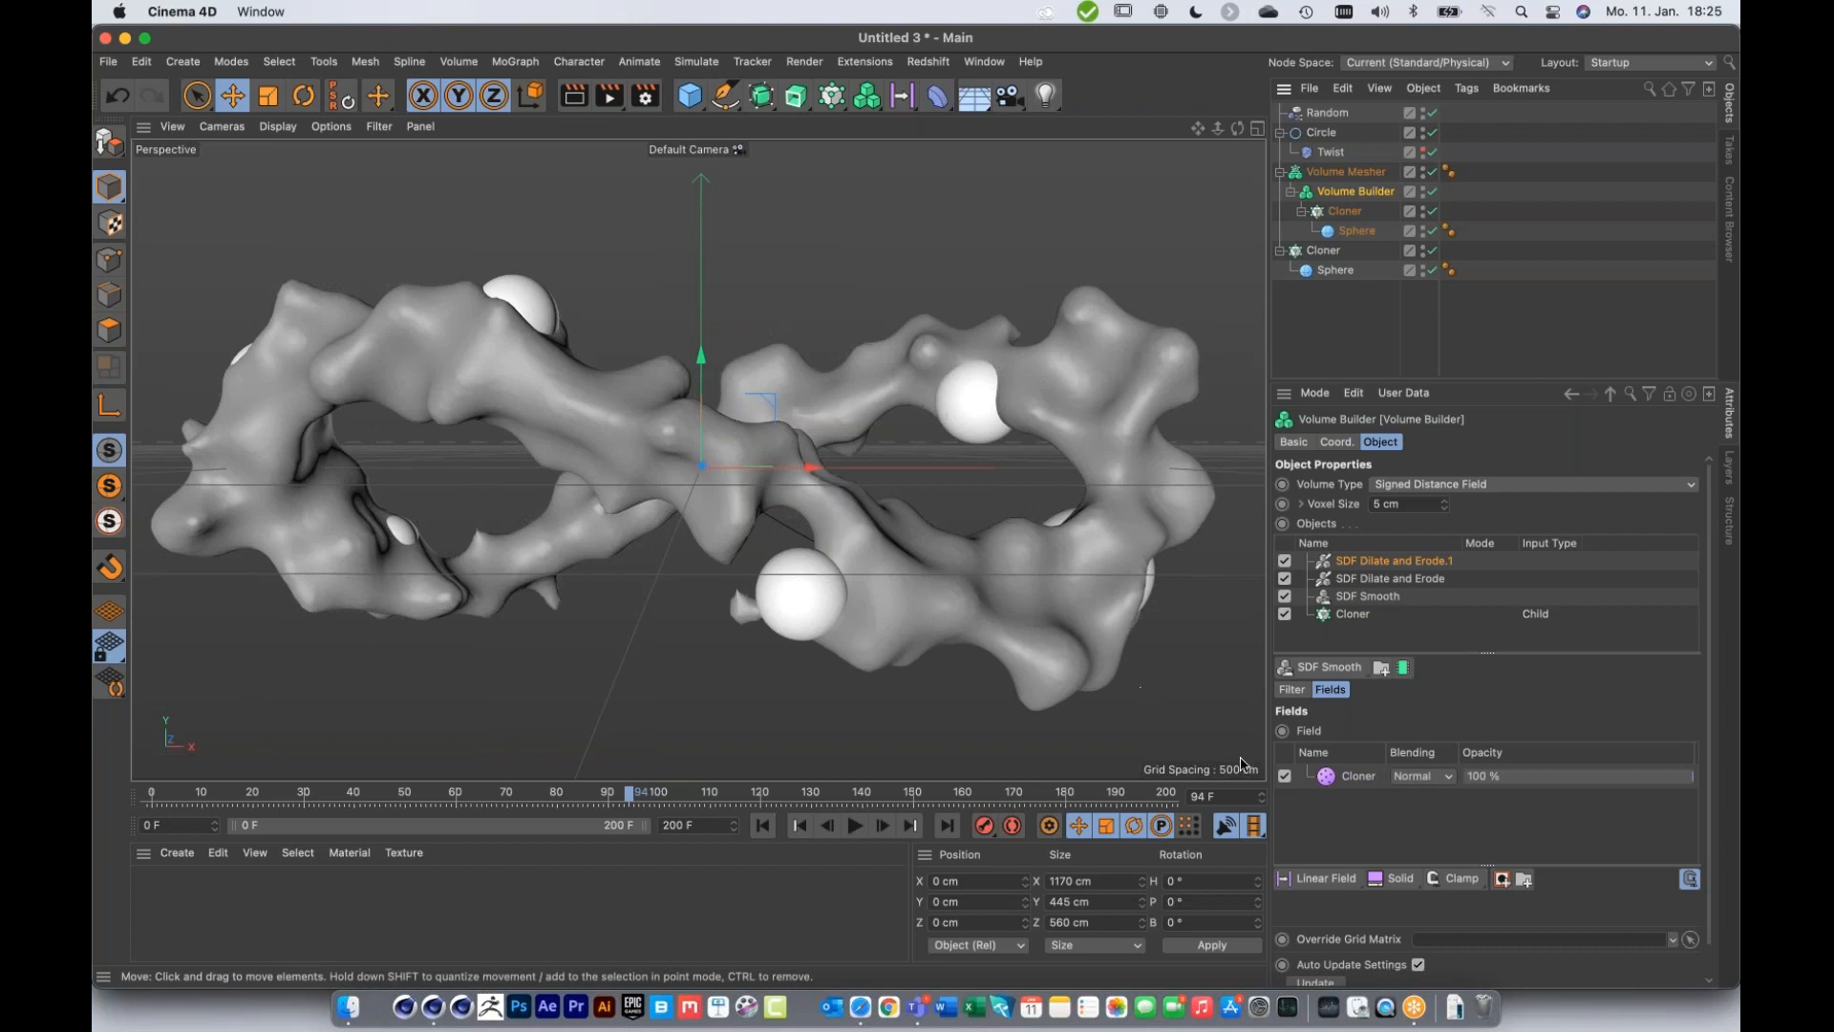
click(1353, 783)
key(Delete)
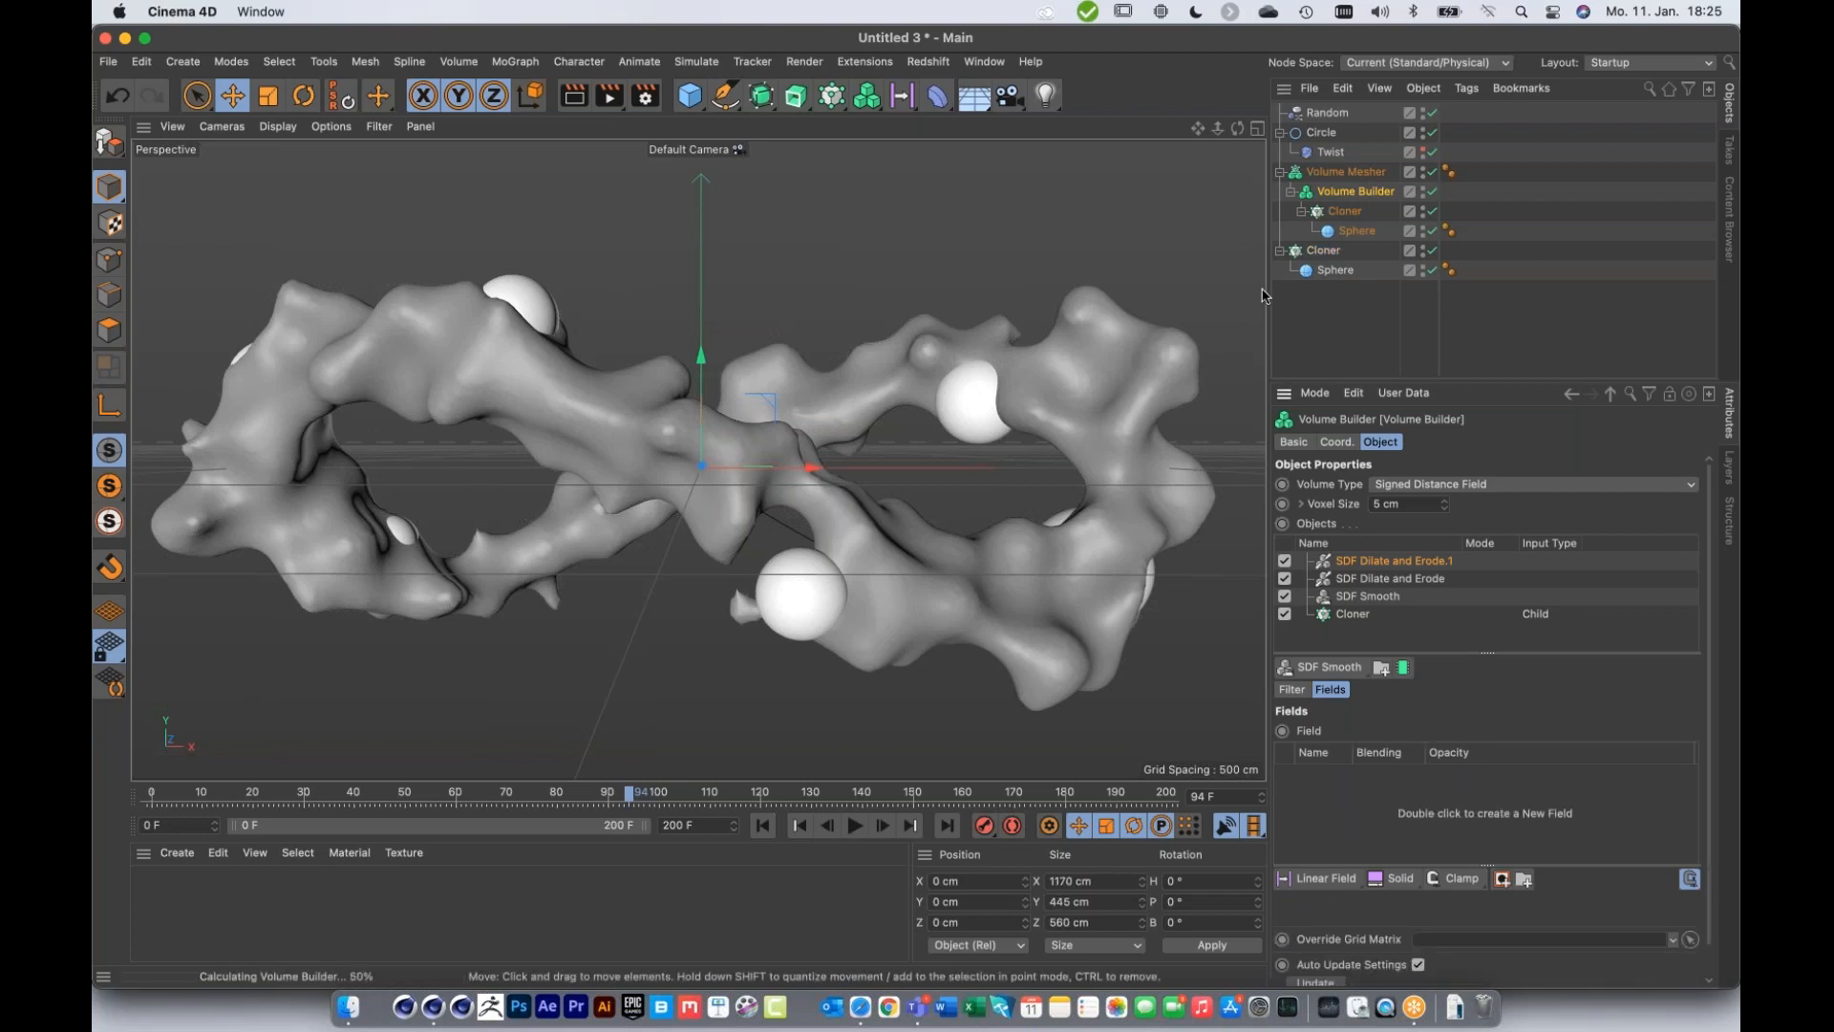
Step: Nest the duplicated Cloner in a Connect object and add the Connect as a field on the second Dilate and Erode filter
click(1309, 254)
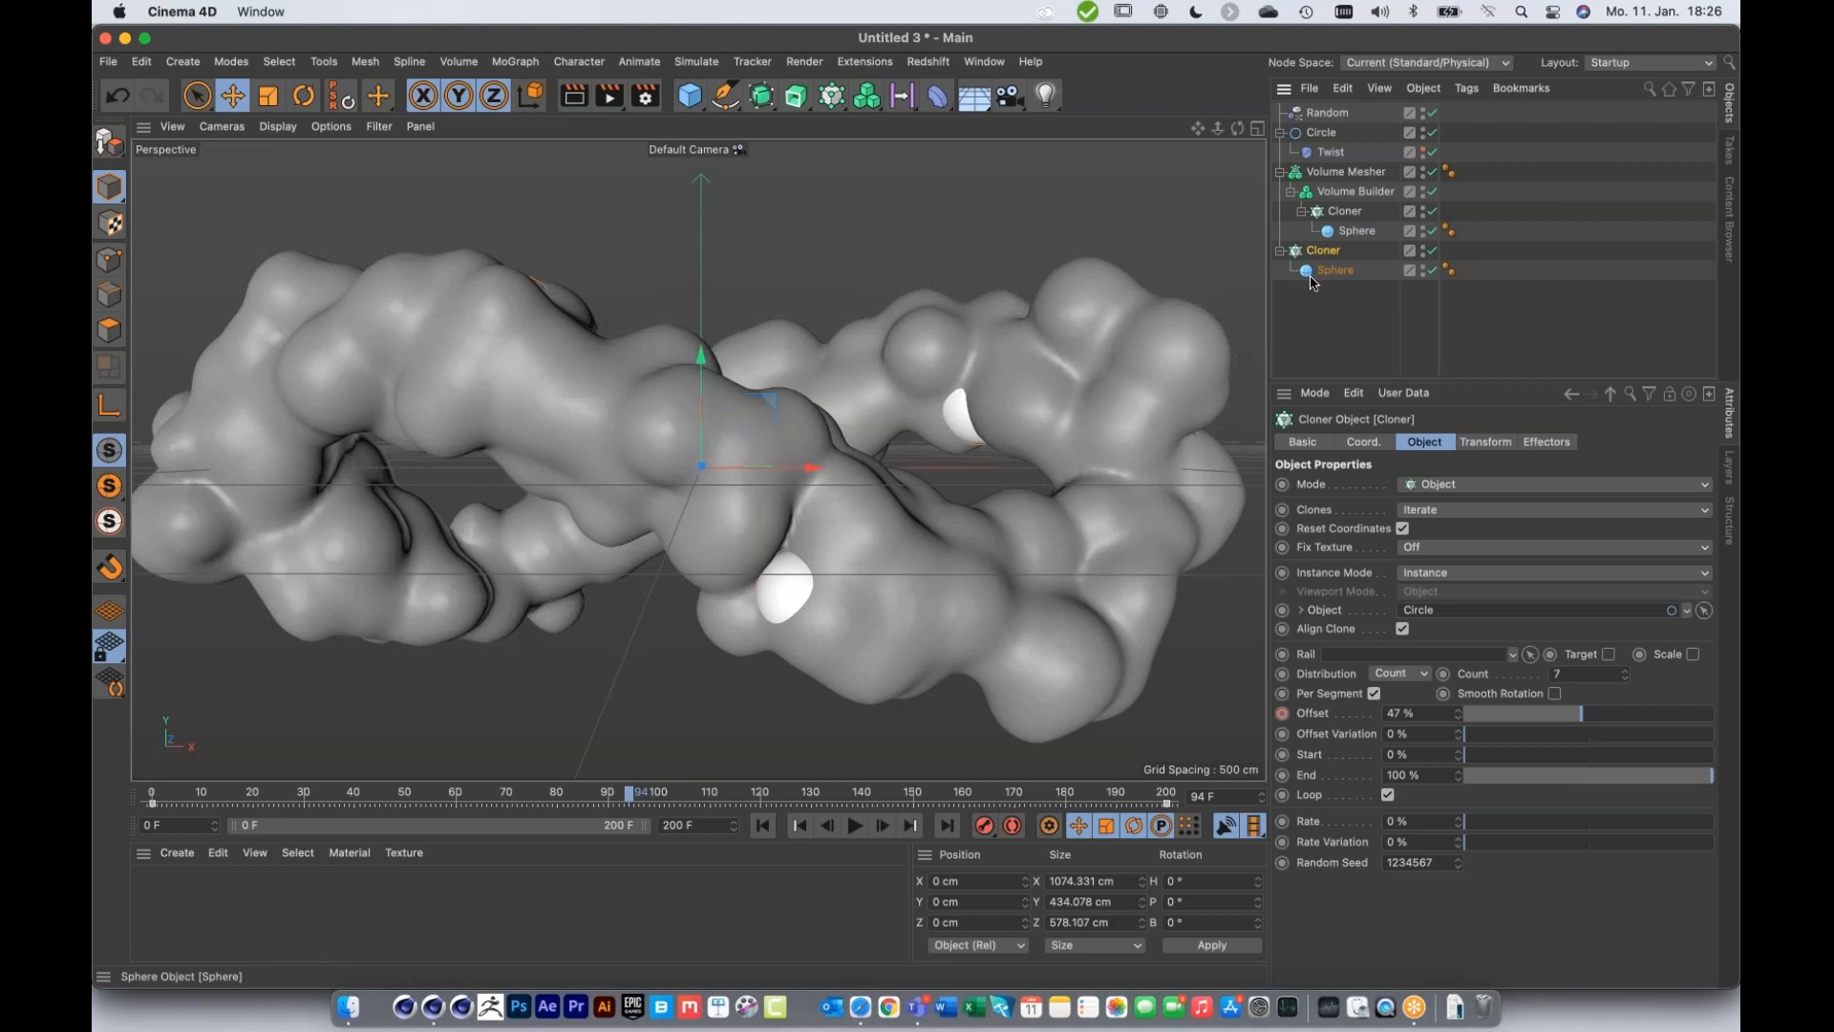
click(761, 102)
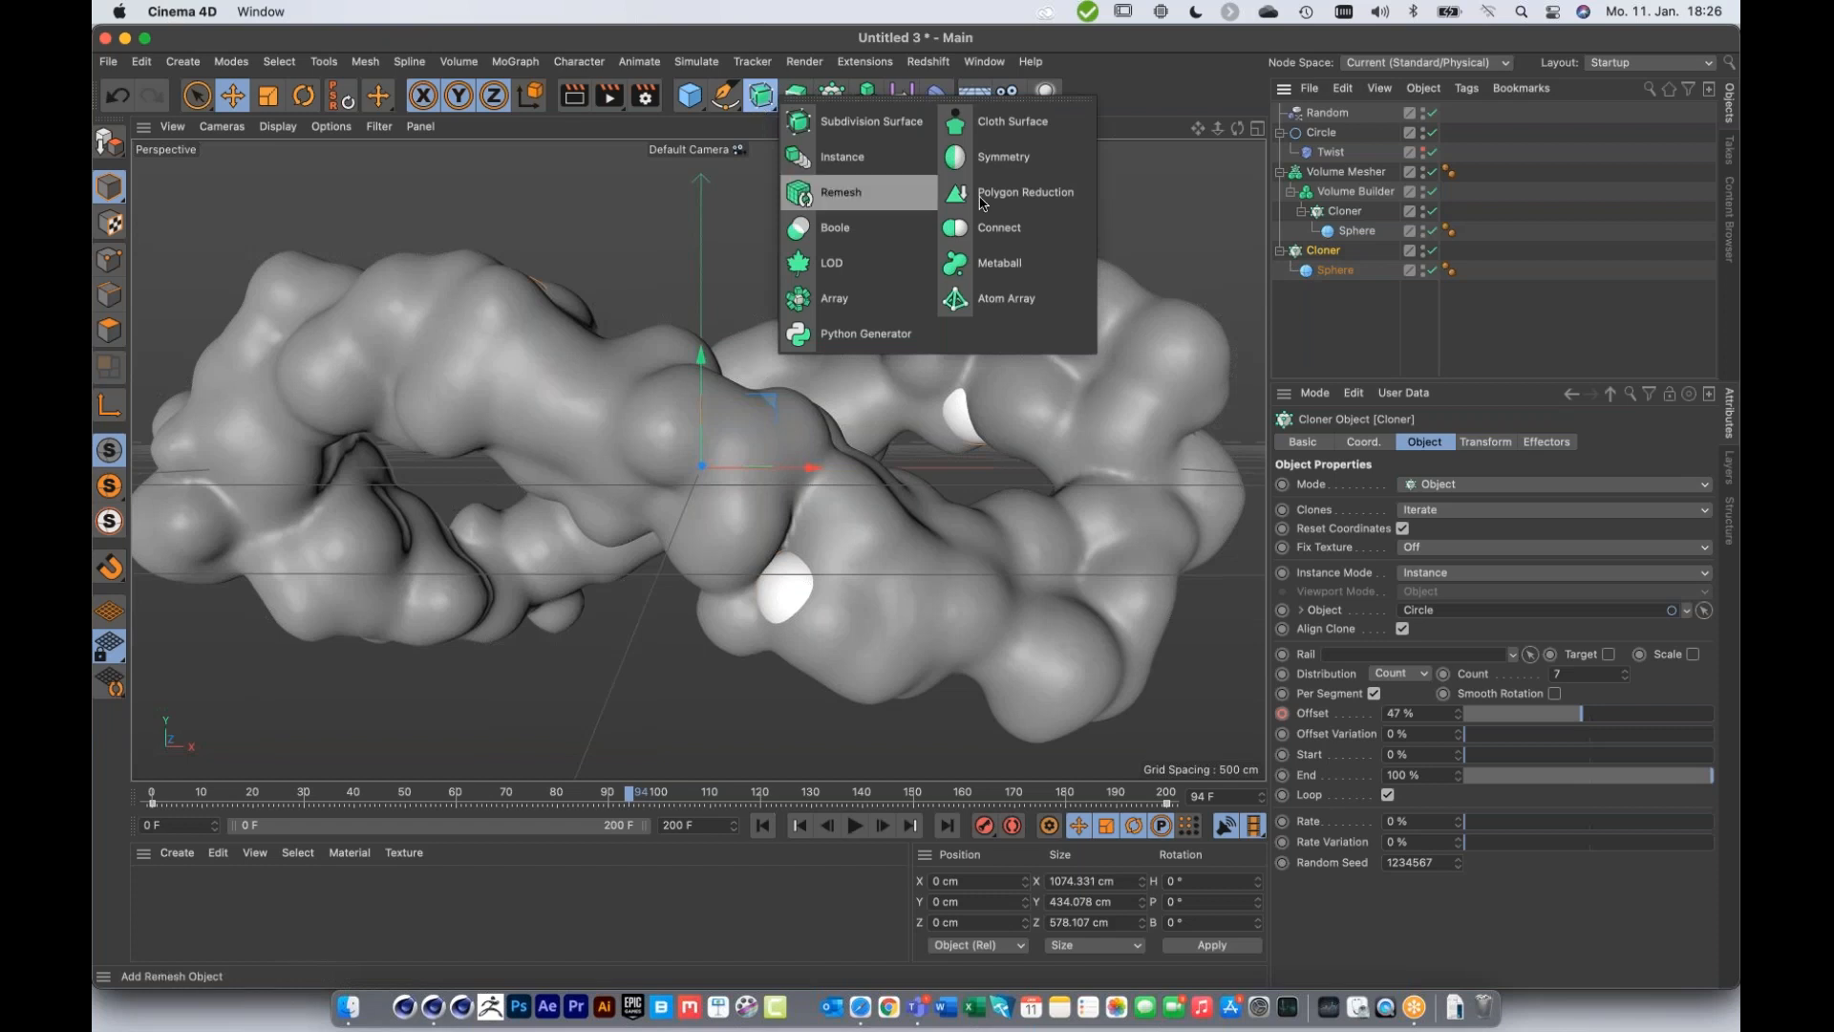
alt+click(1021, 238)
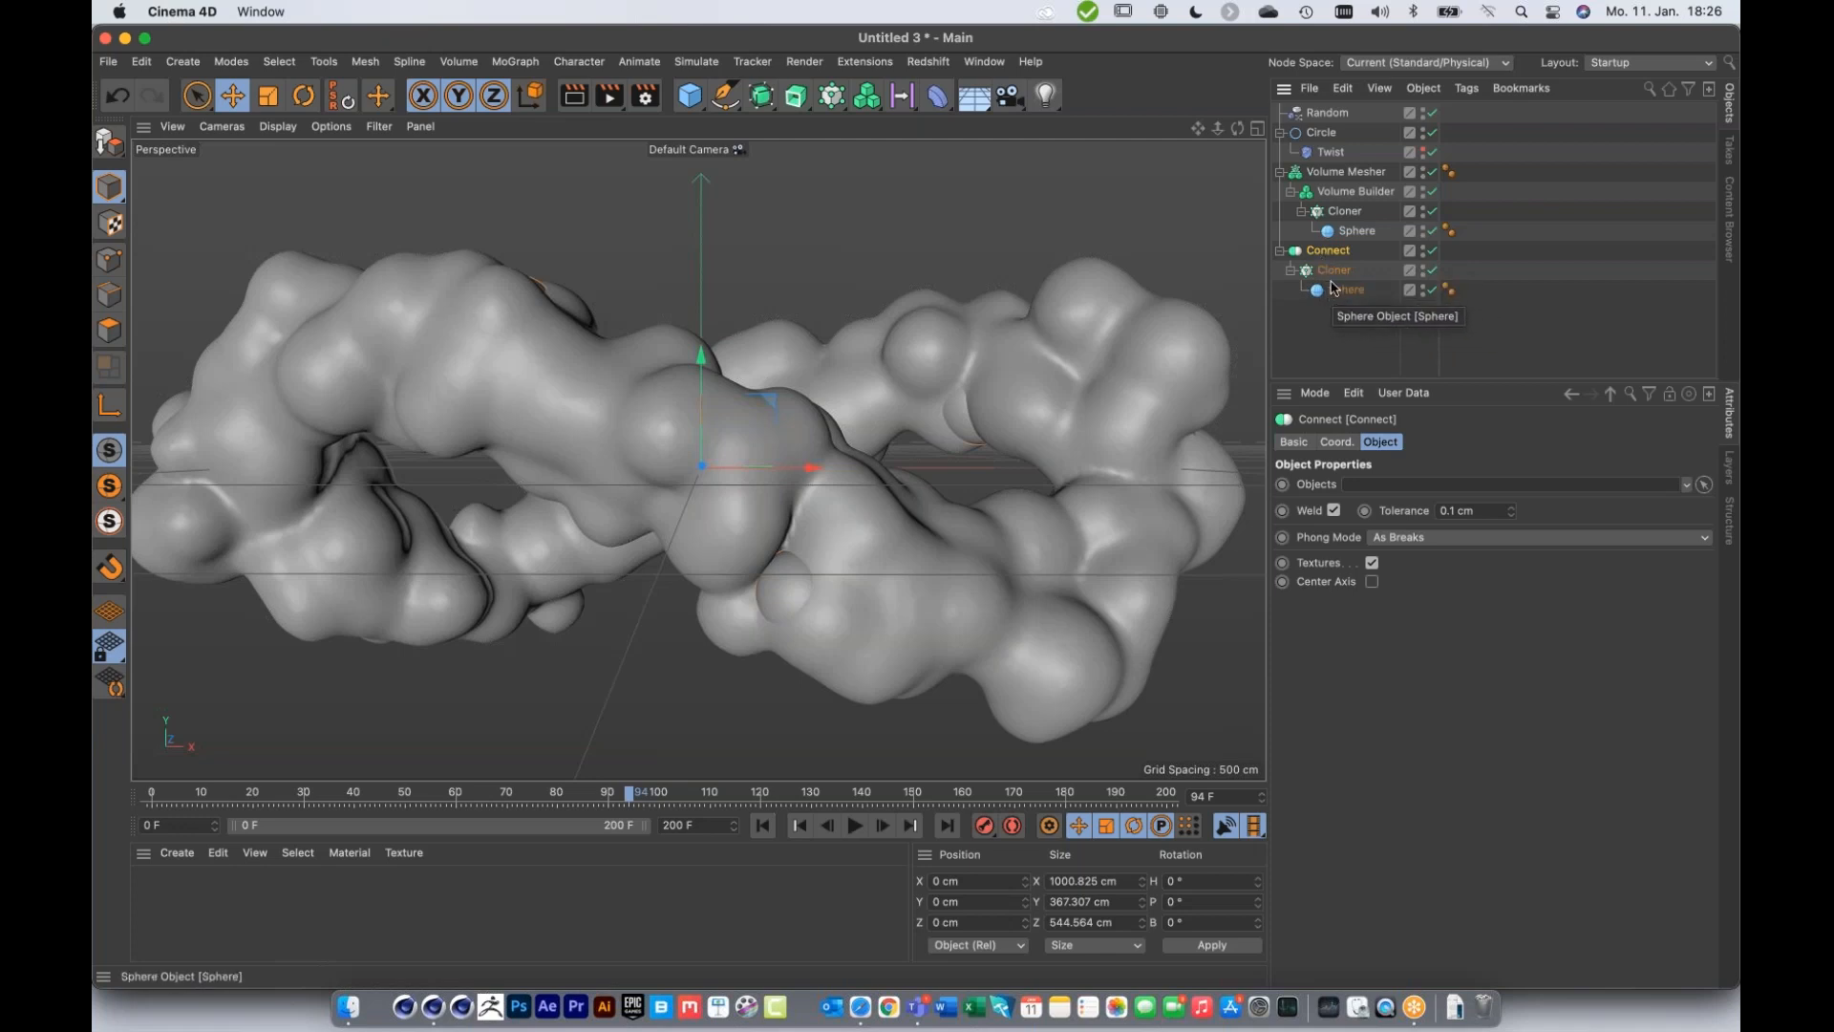
click(1349, 193)
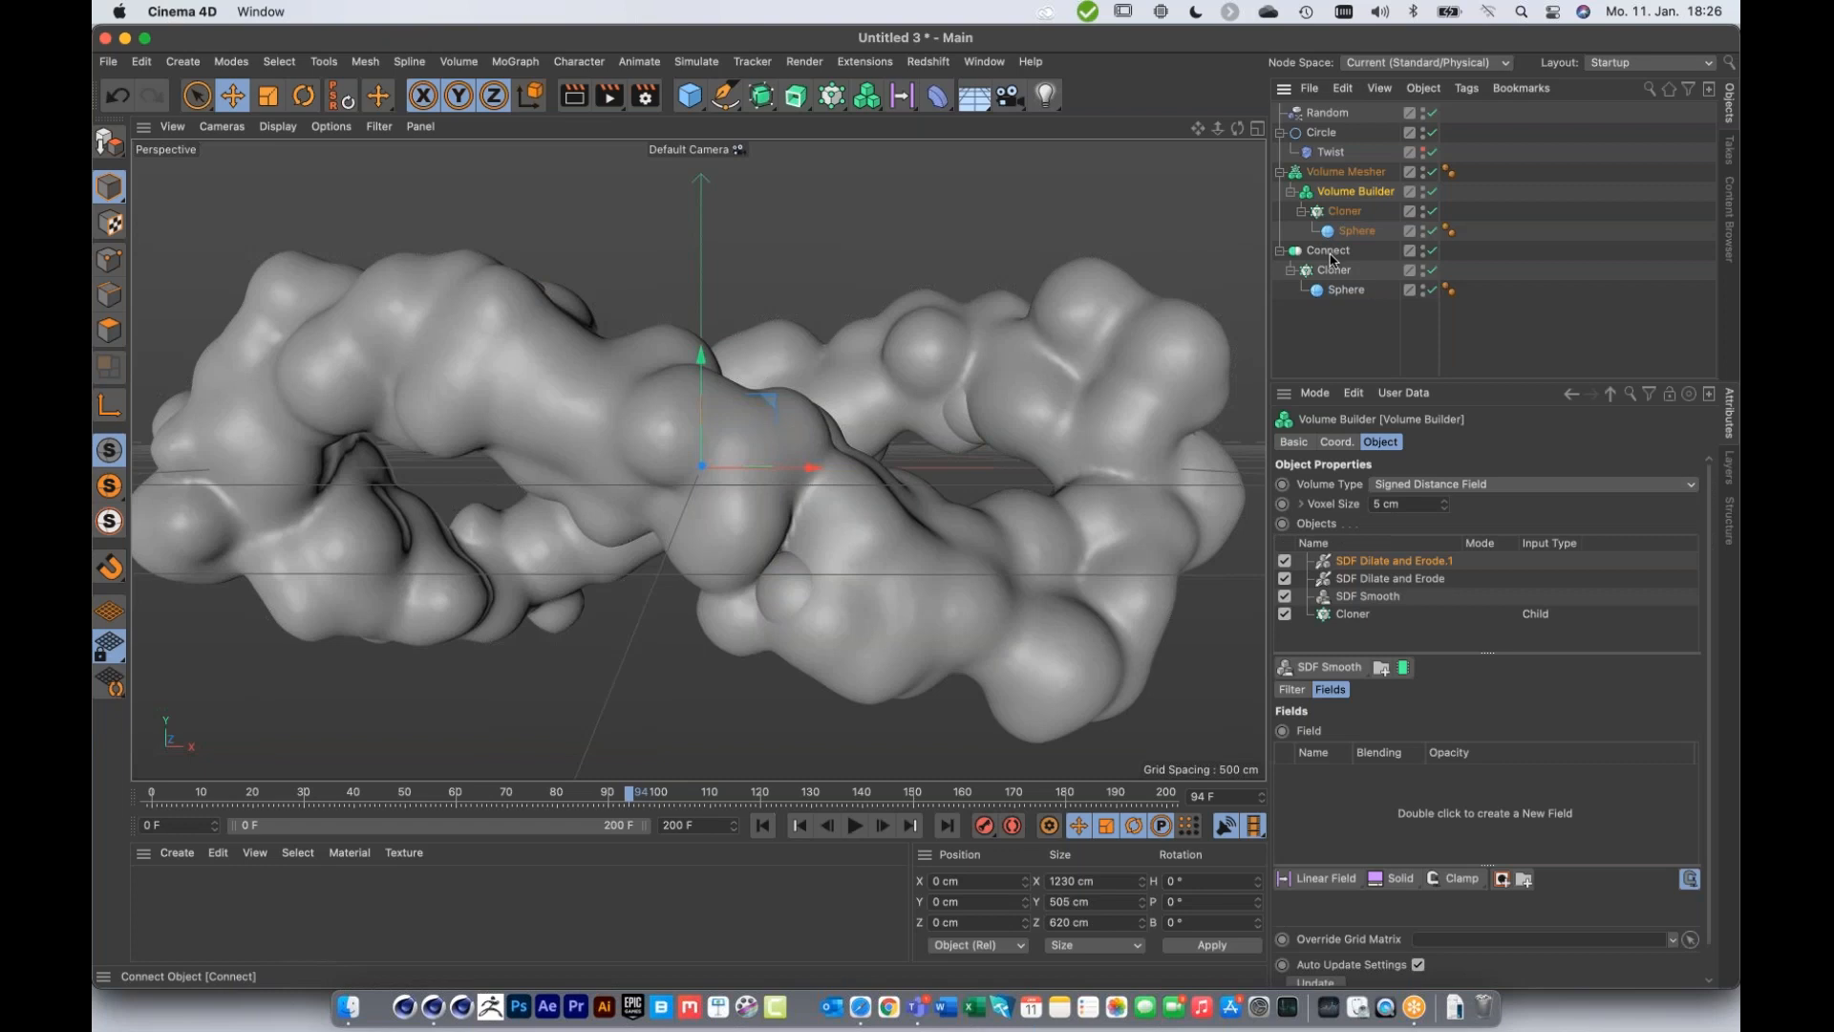
drag(1331, 256, 1349, 785)
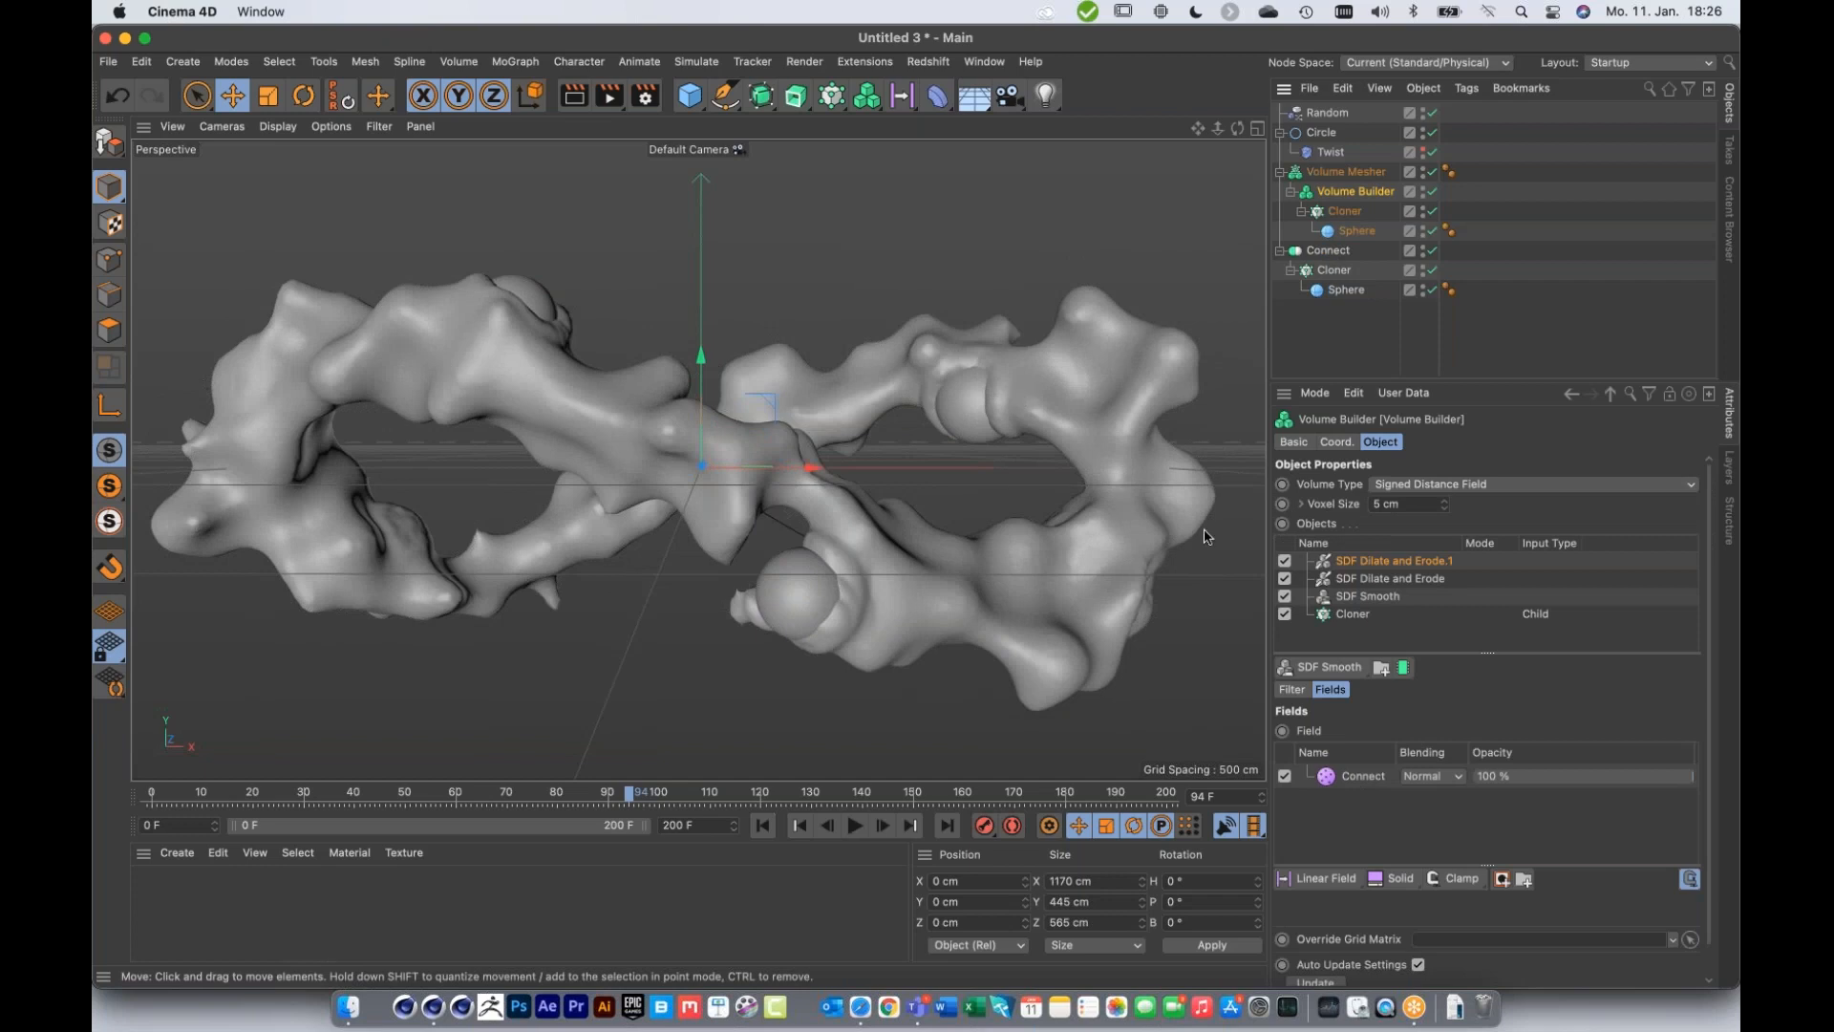
Step: Compare the mesh with the second Dilate and Erode filter disabled and enabled
click(1285, 561)
click(1285, 562)
click(1284, 561)
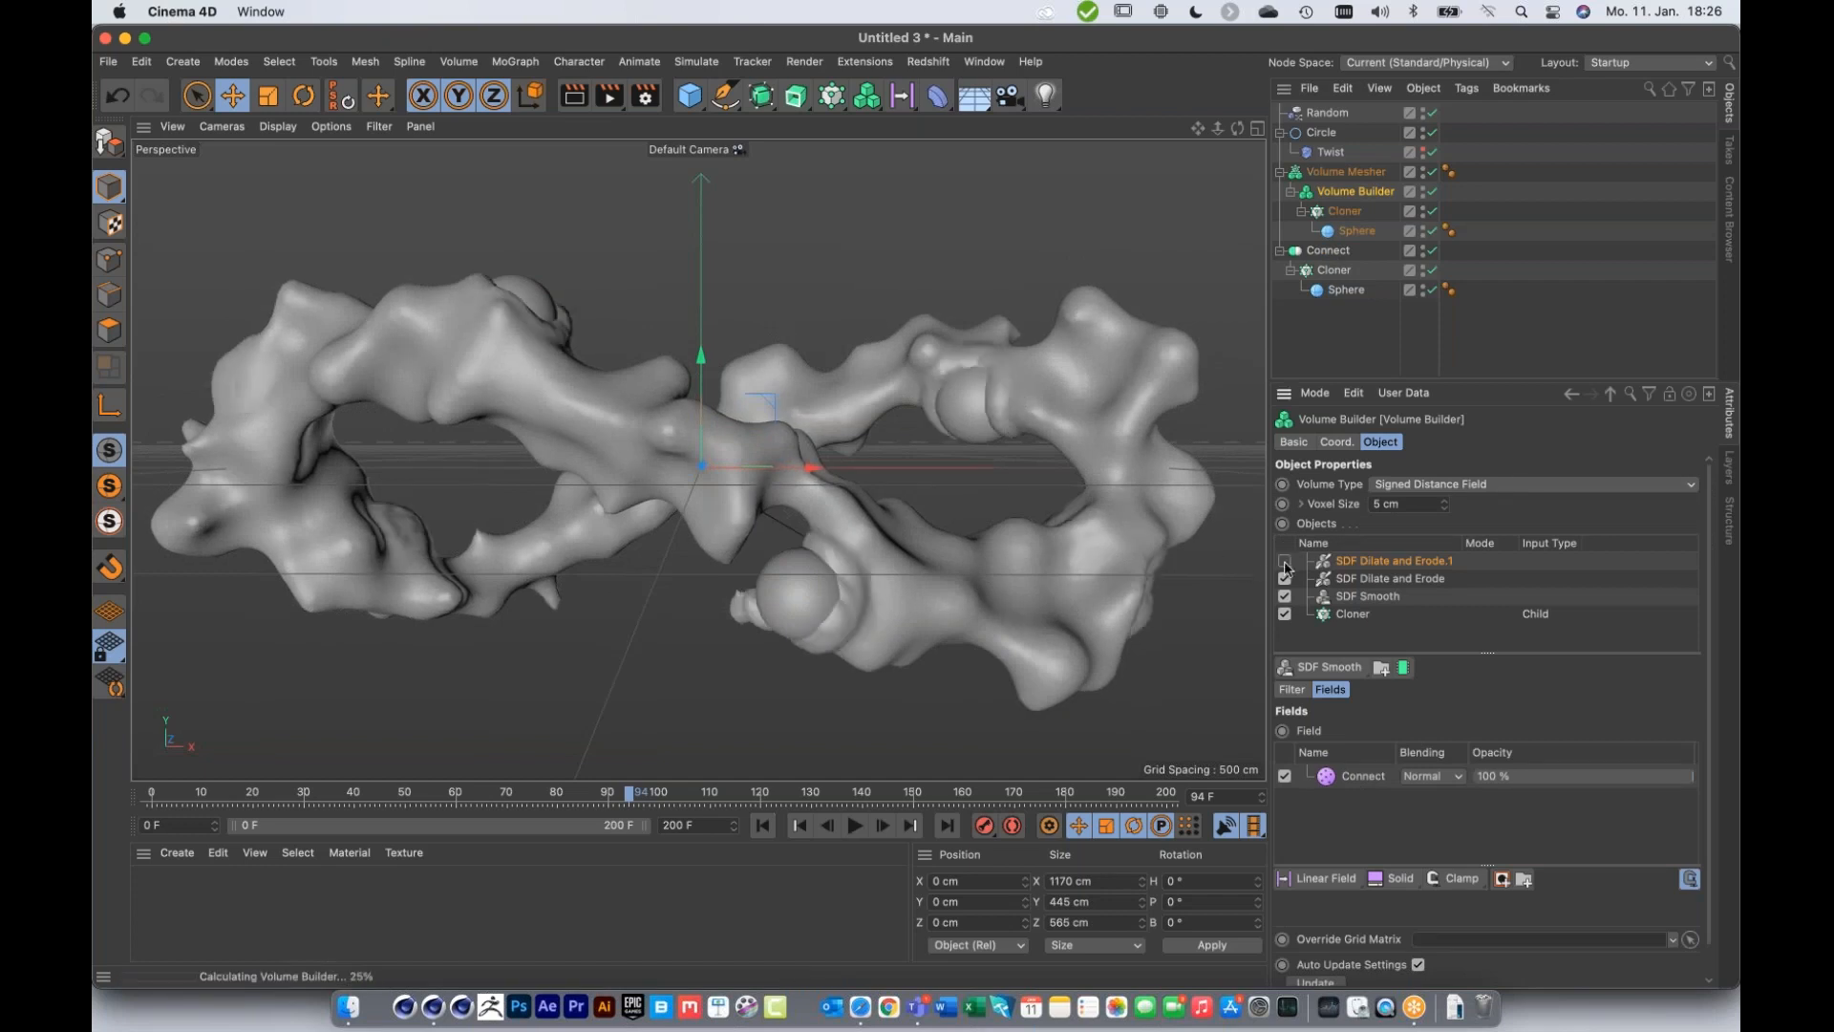
click(1284, 561)
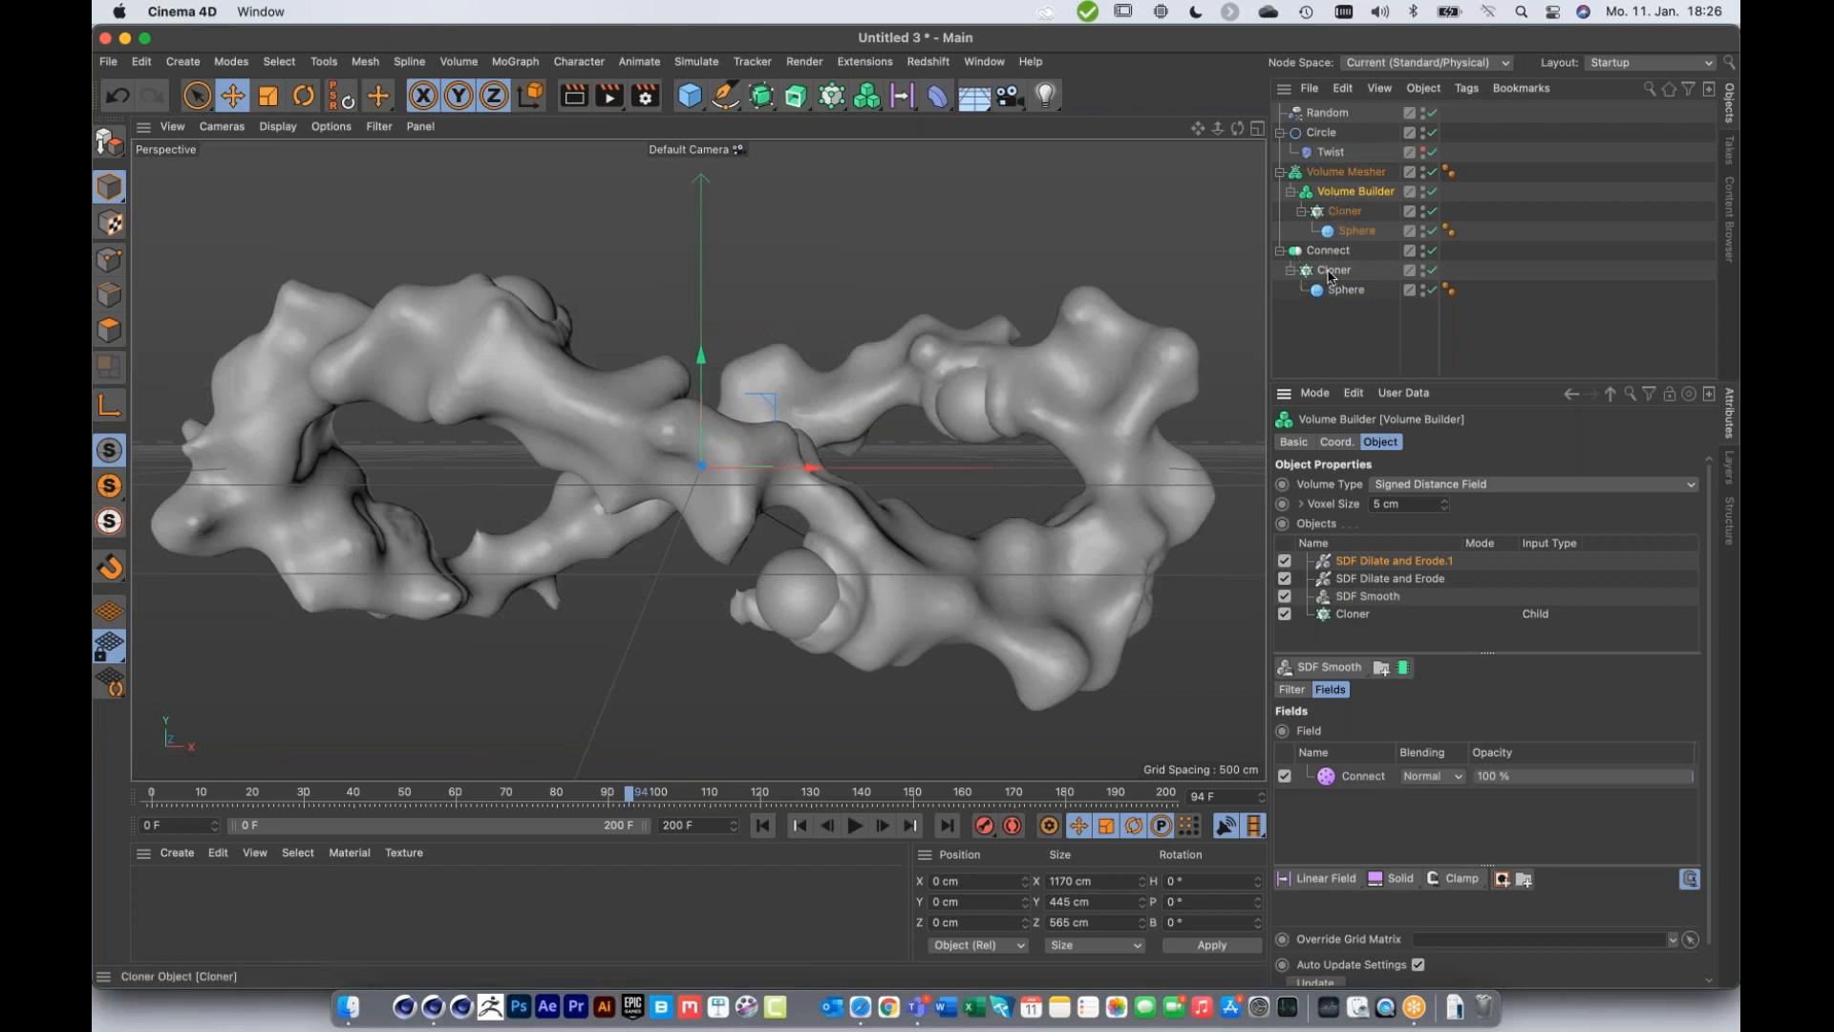
Step: Link the duplicated Cloner at the top of the Volume Builder's object list in Subtract mode, briefly hiding the Cloner to inspect the cuts
drag(1331, 276, 1376, 560)
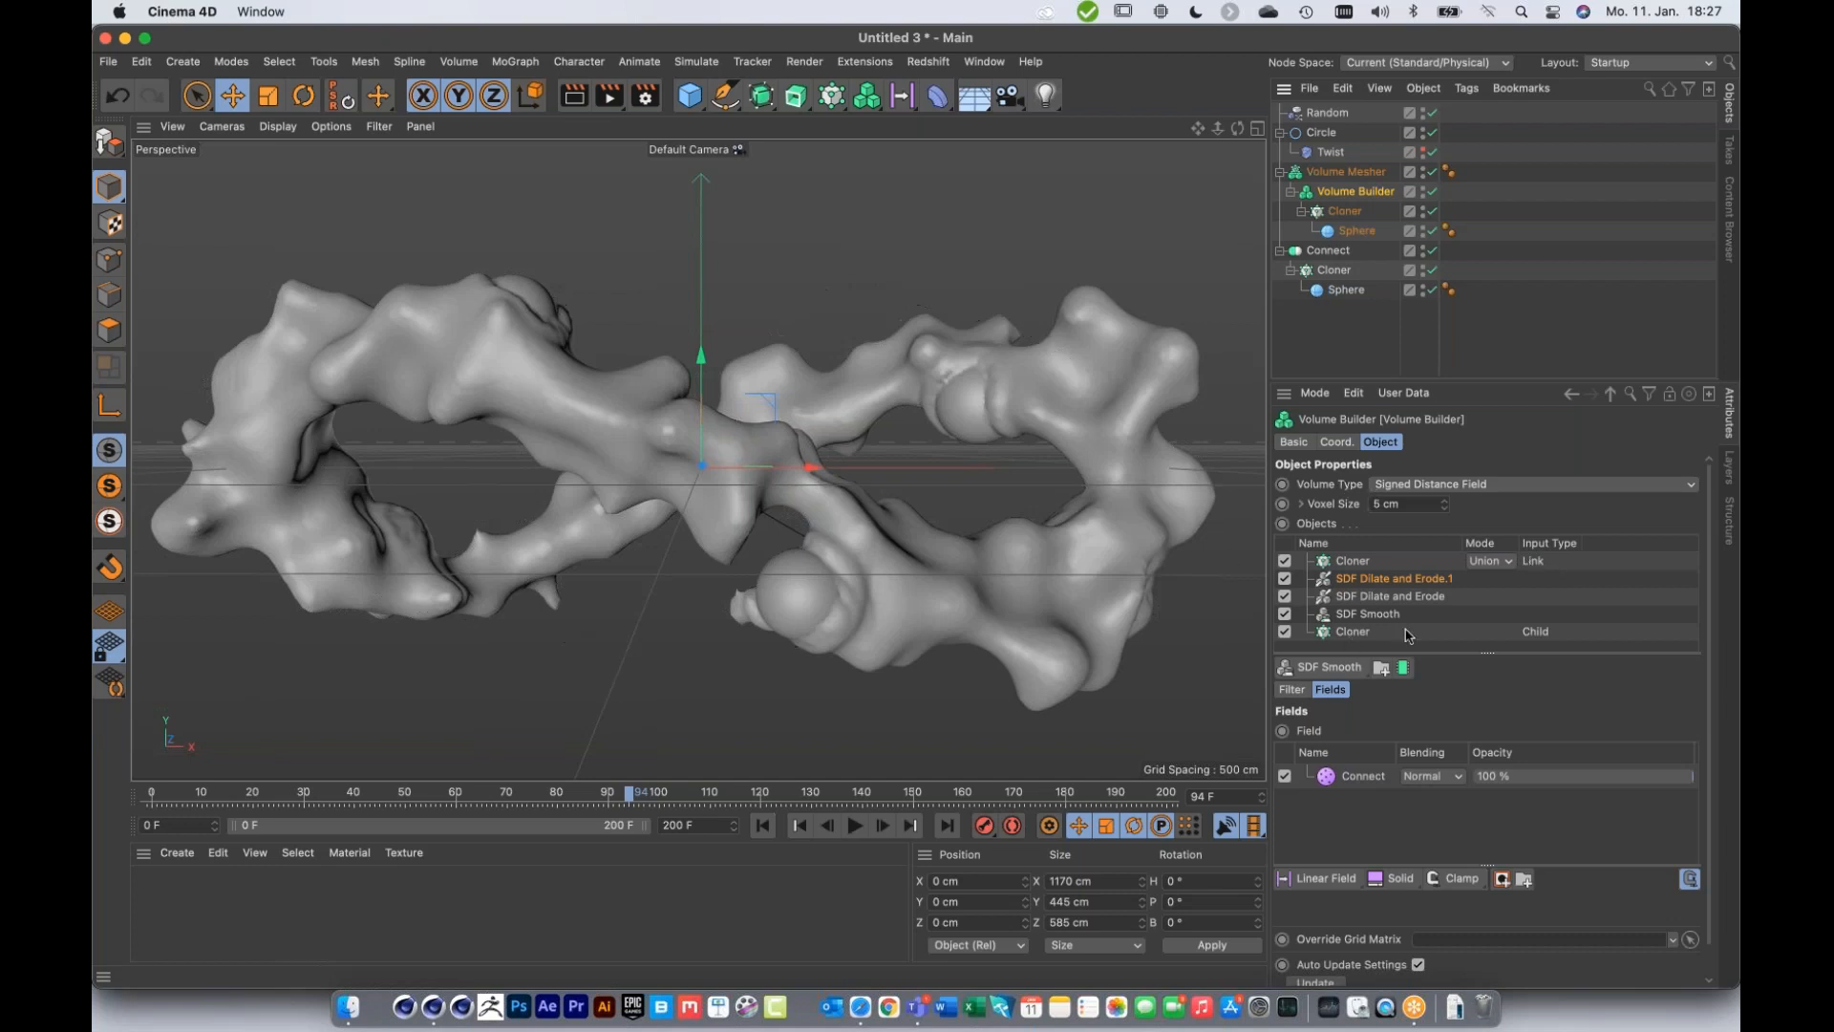
click(1489, 564)
click(1498, 602)
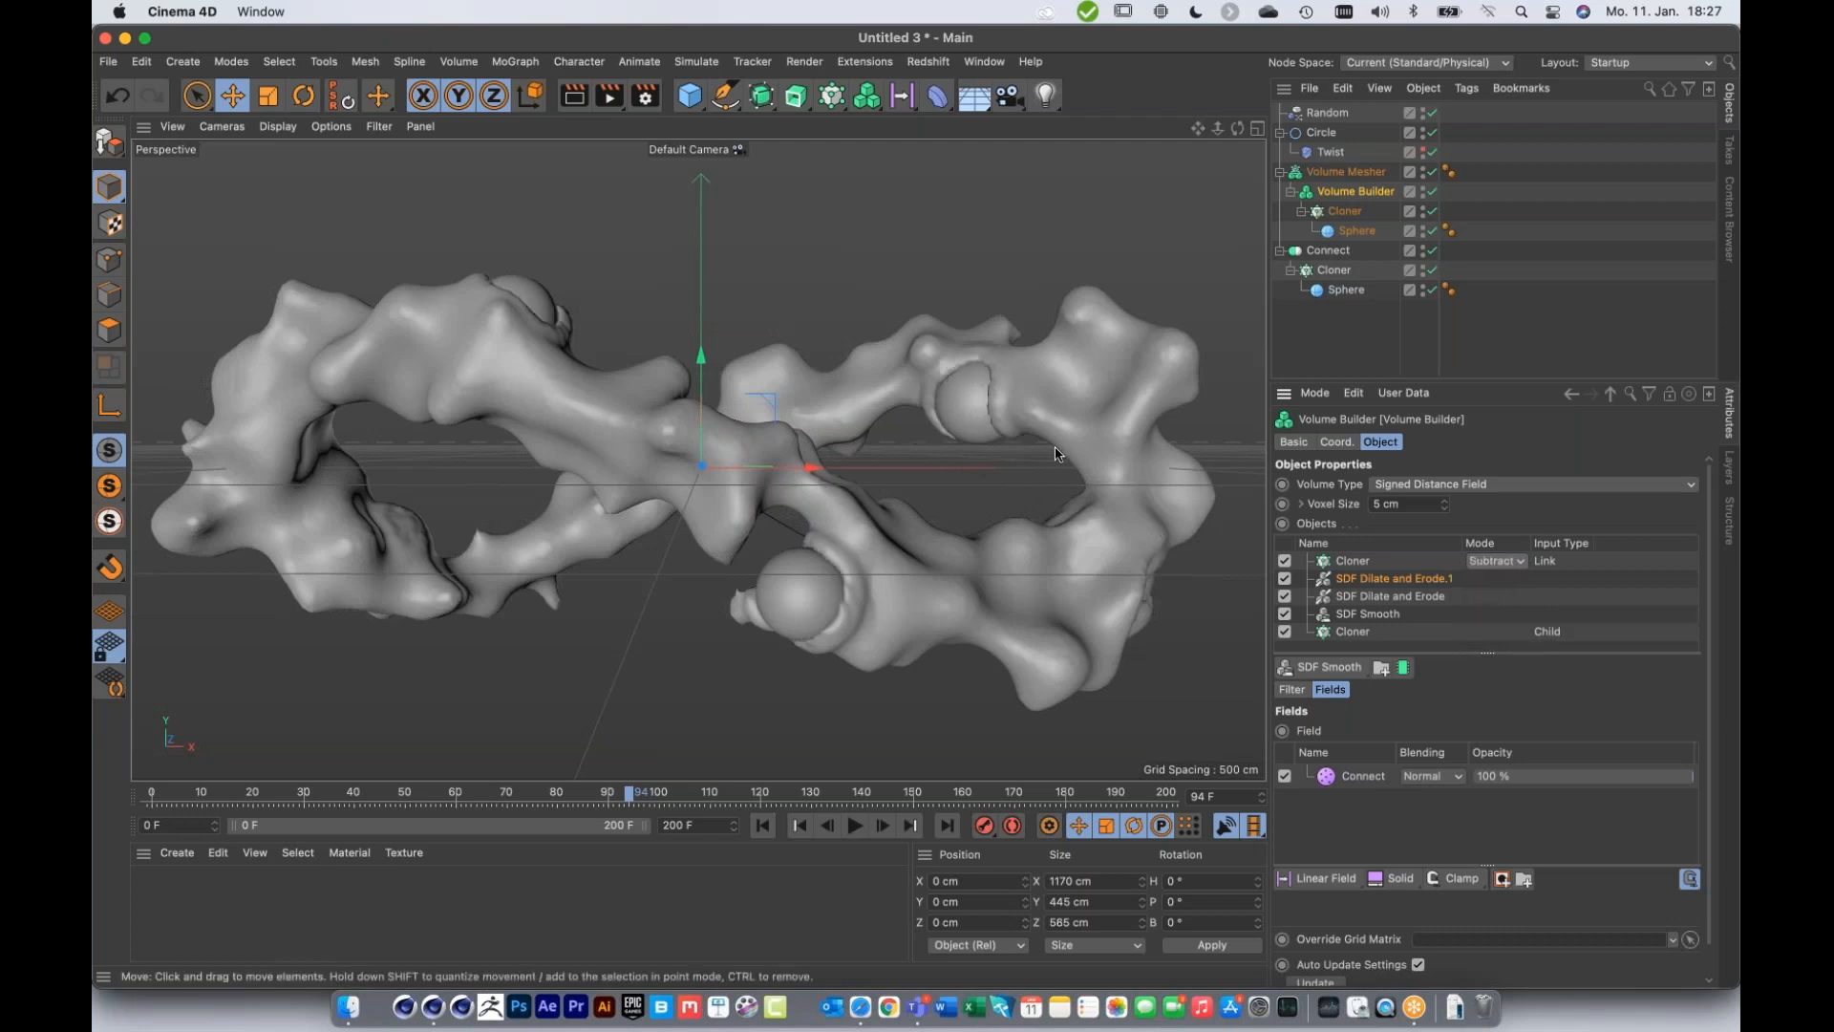
double_click(1423, 269)
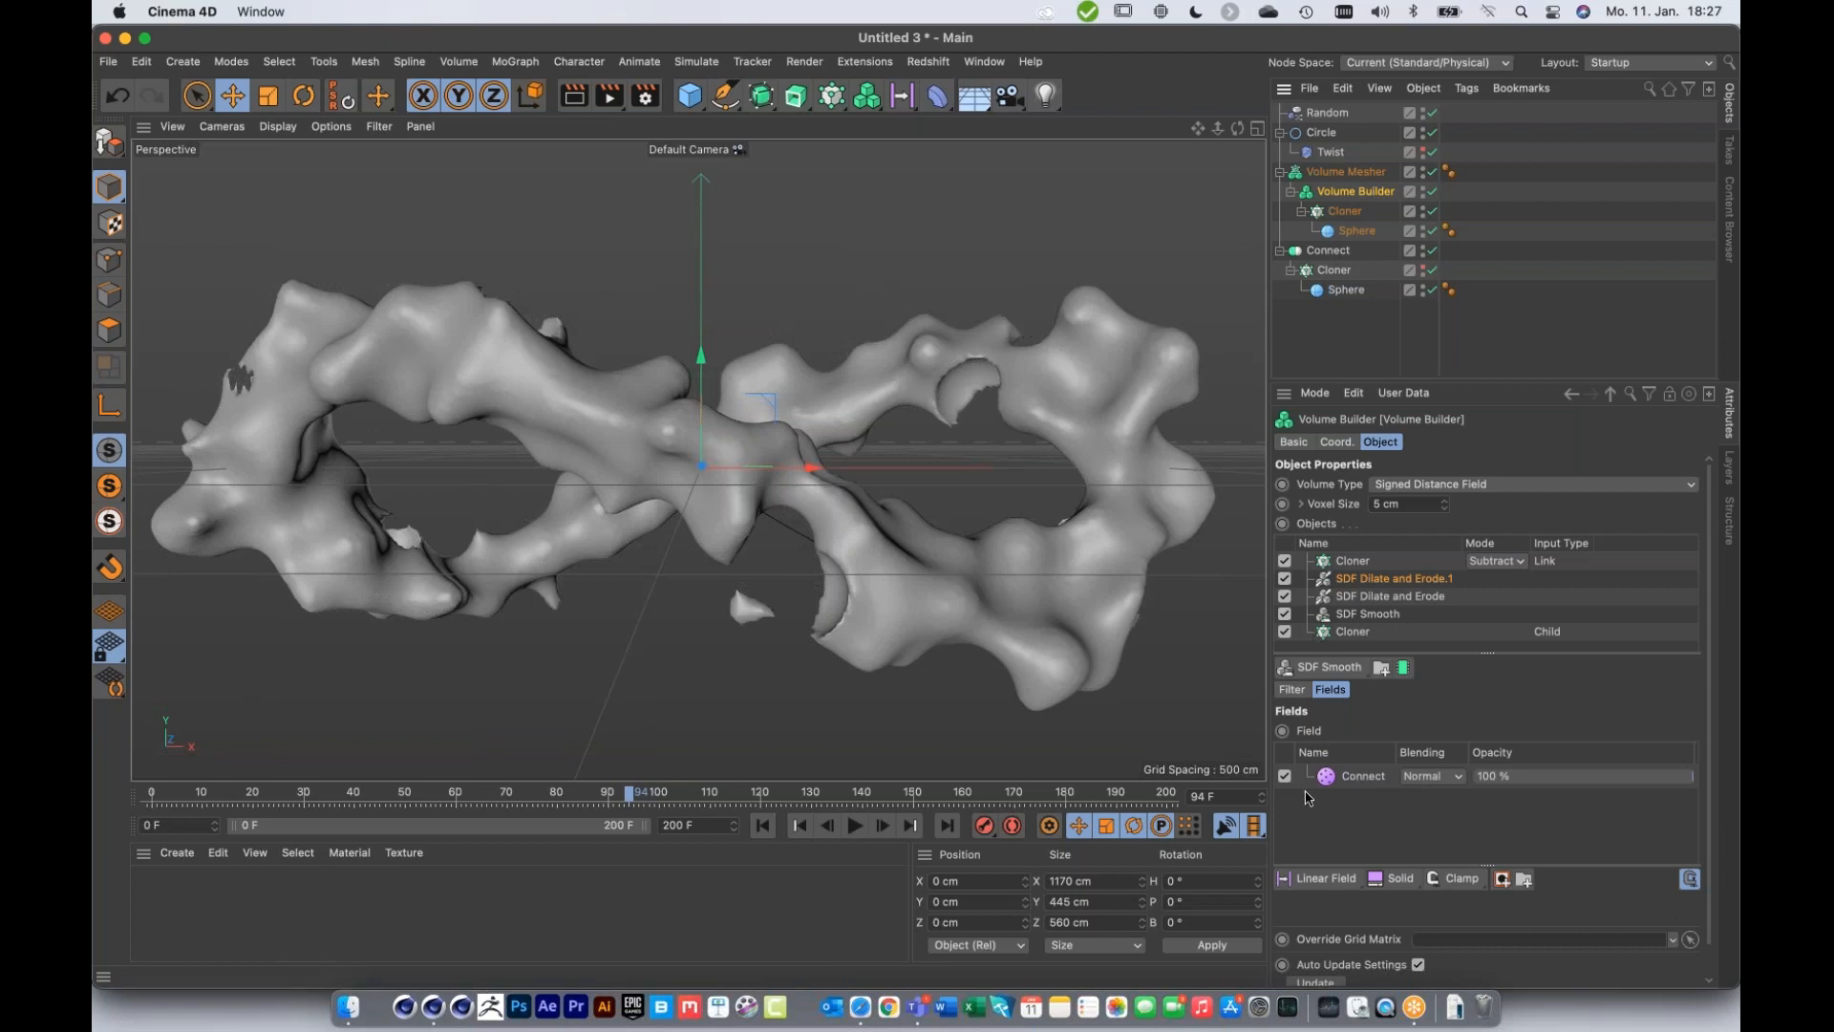
click(1423, 268)
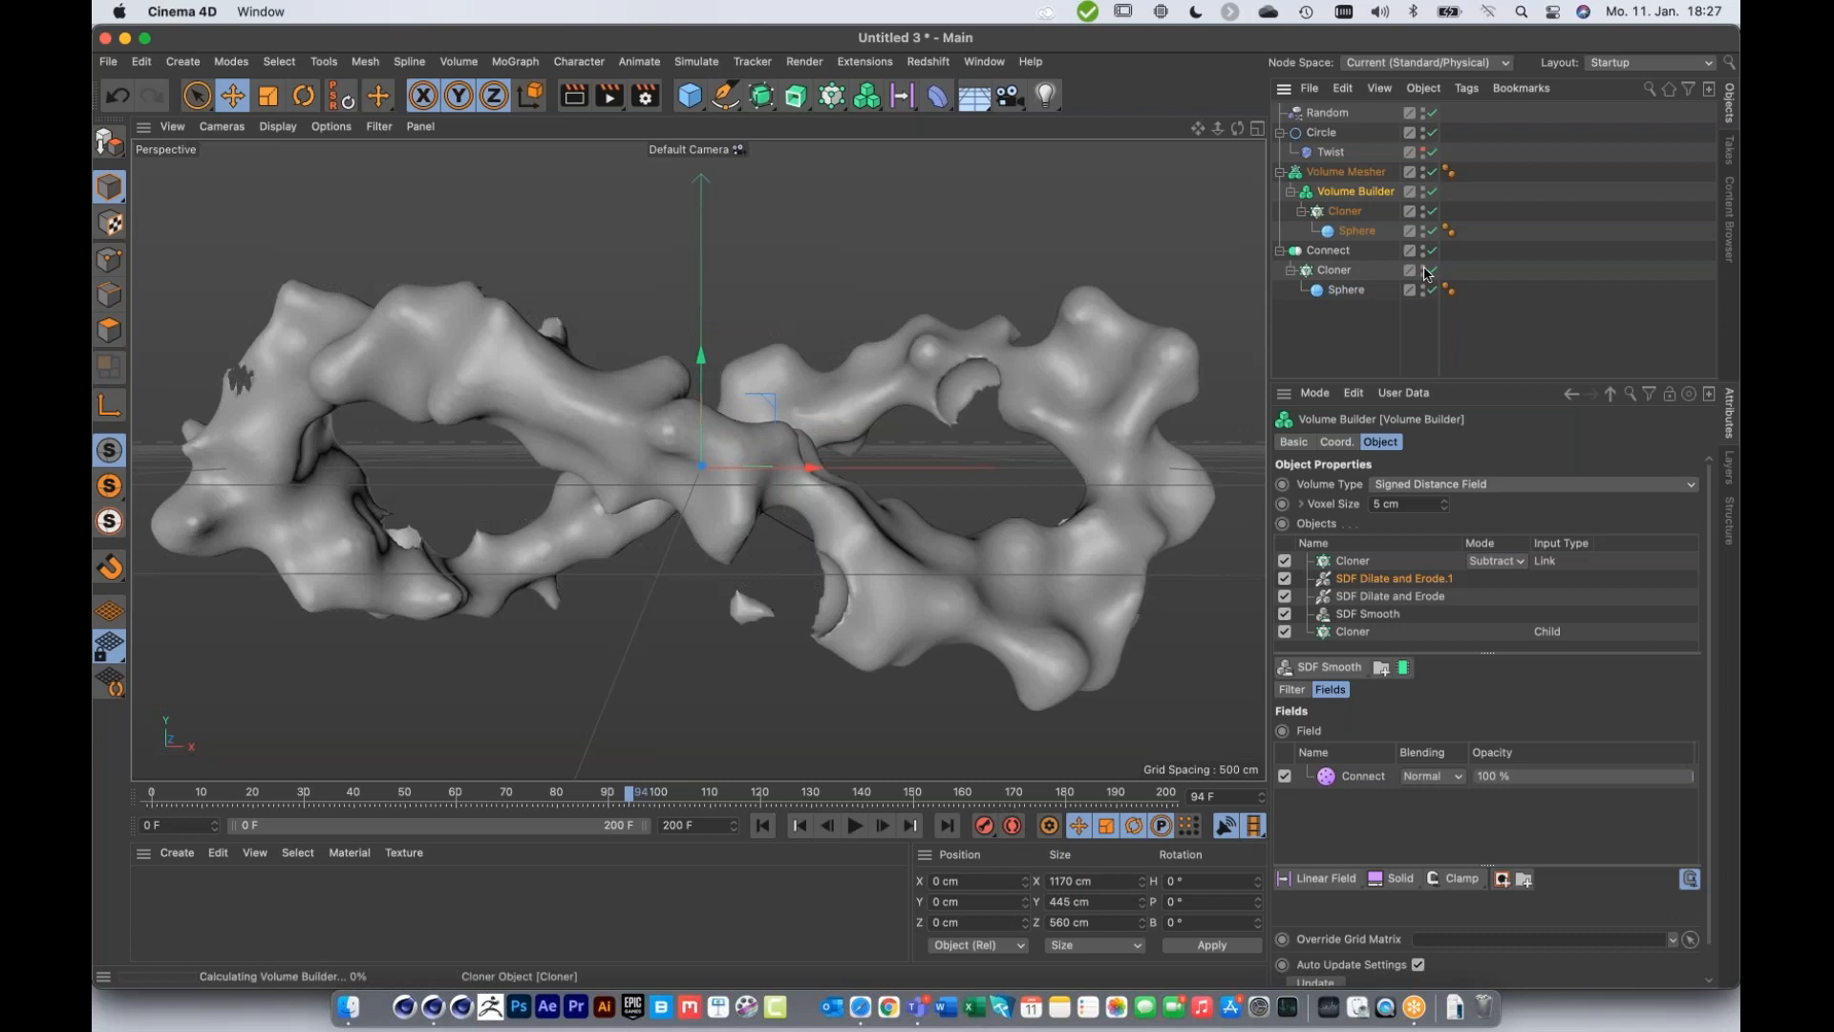
Step: Add a second SDF Smooth filter above the subtracted Cloner in the Volume Builder, and add the Connect object as its field
click(1353, 560)
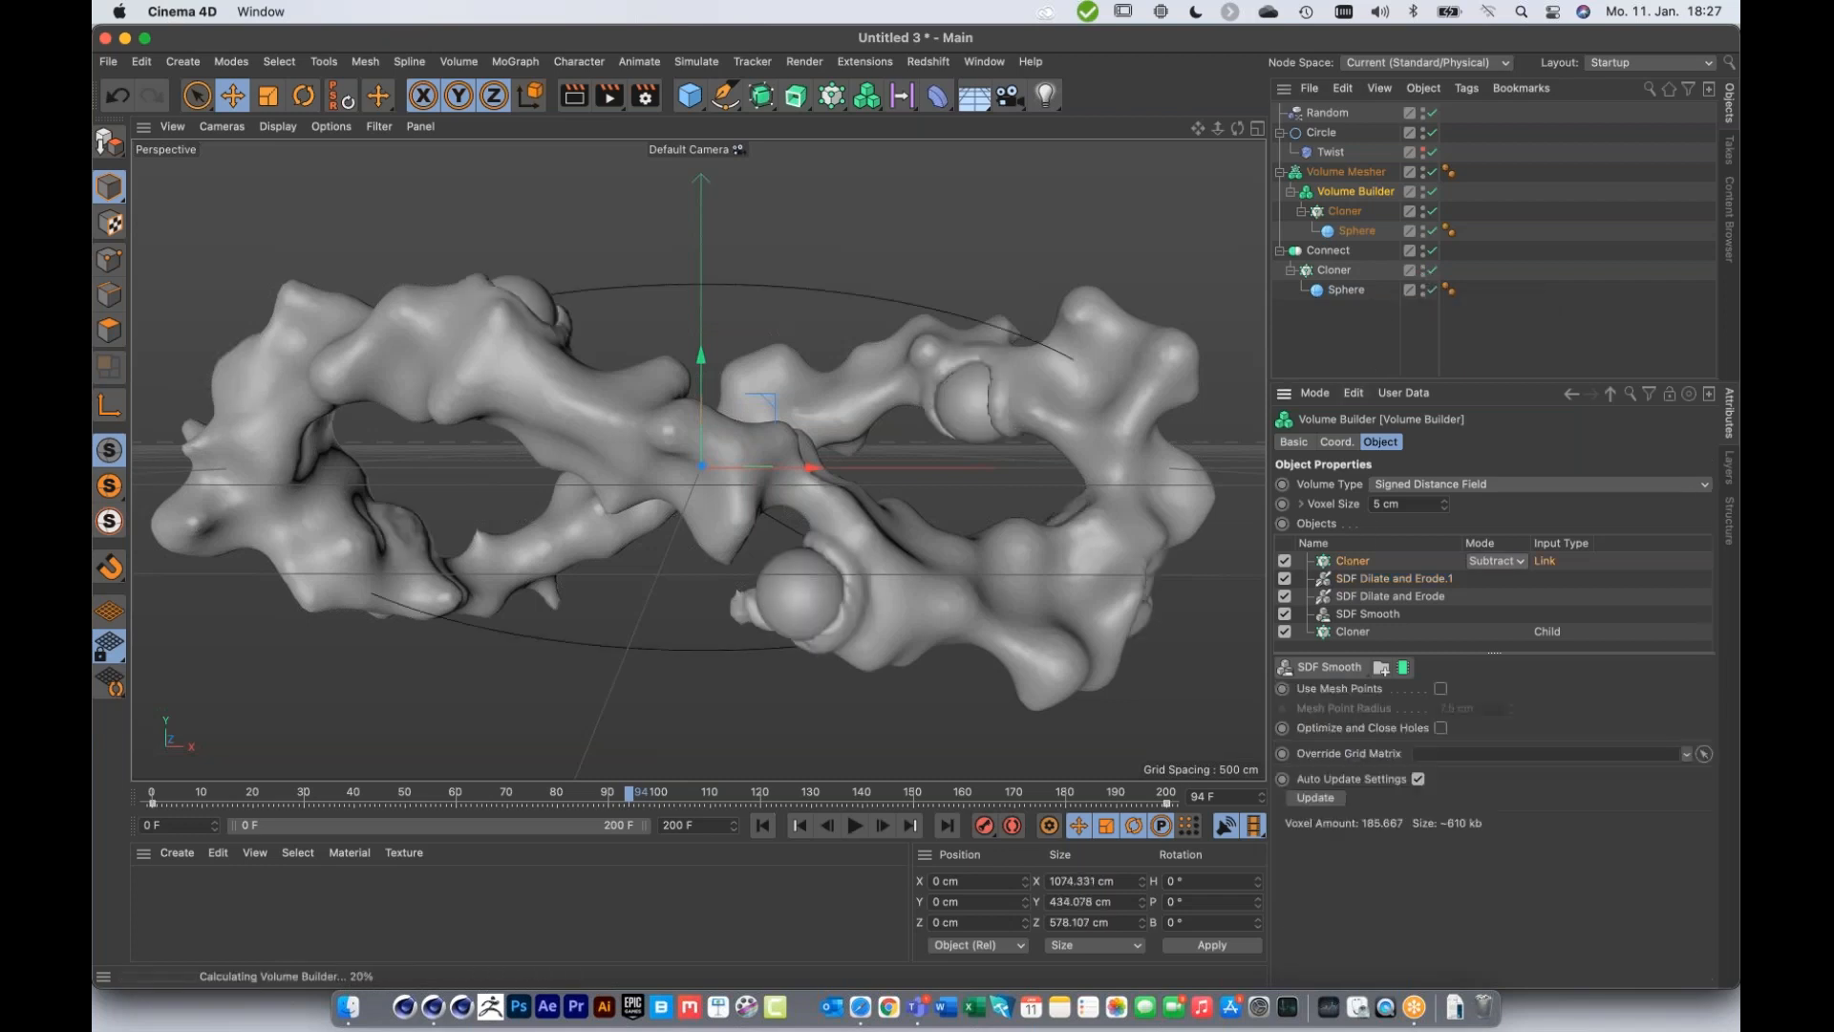
click(1326, 668)
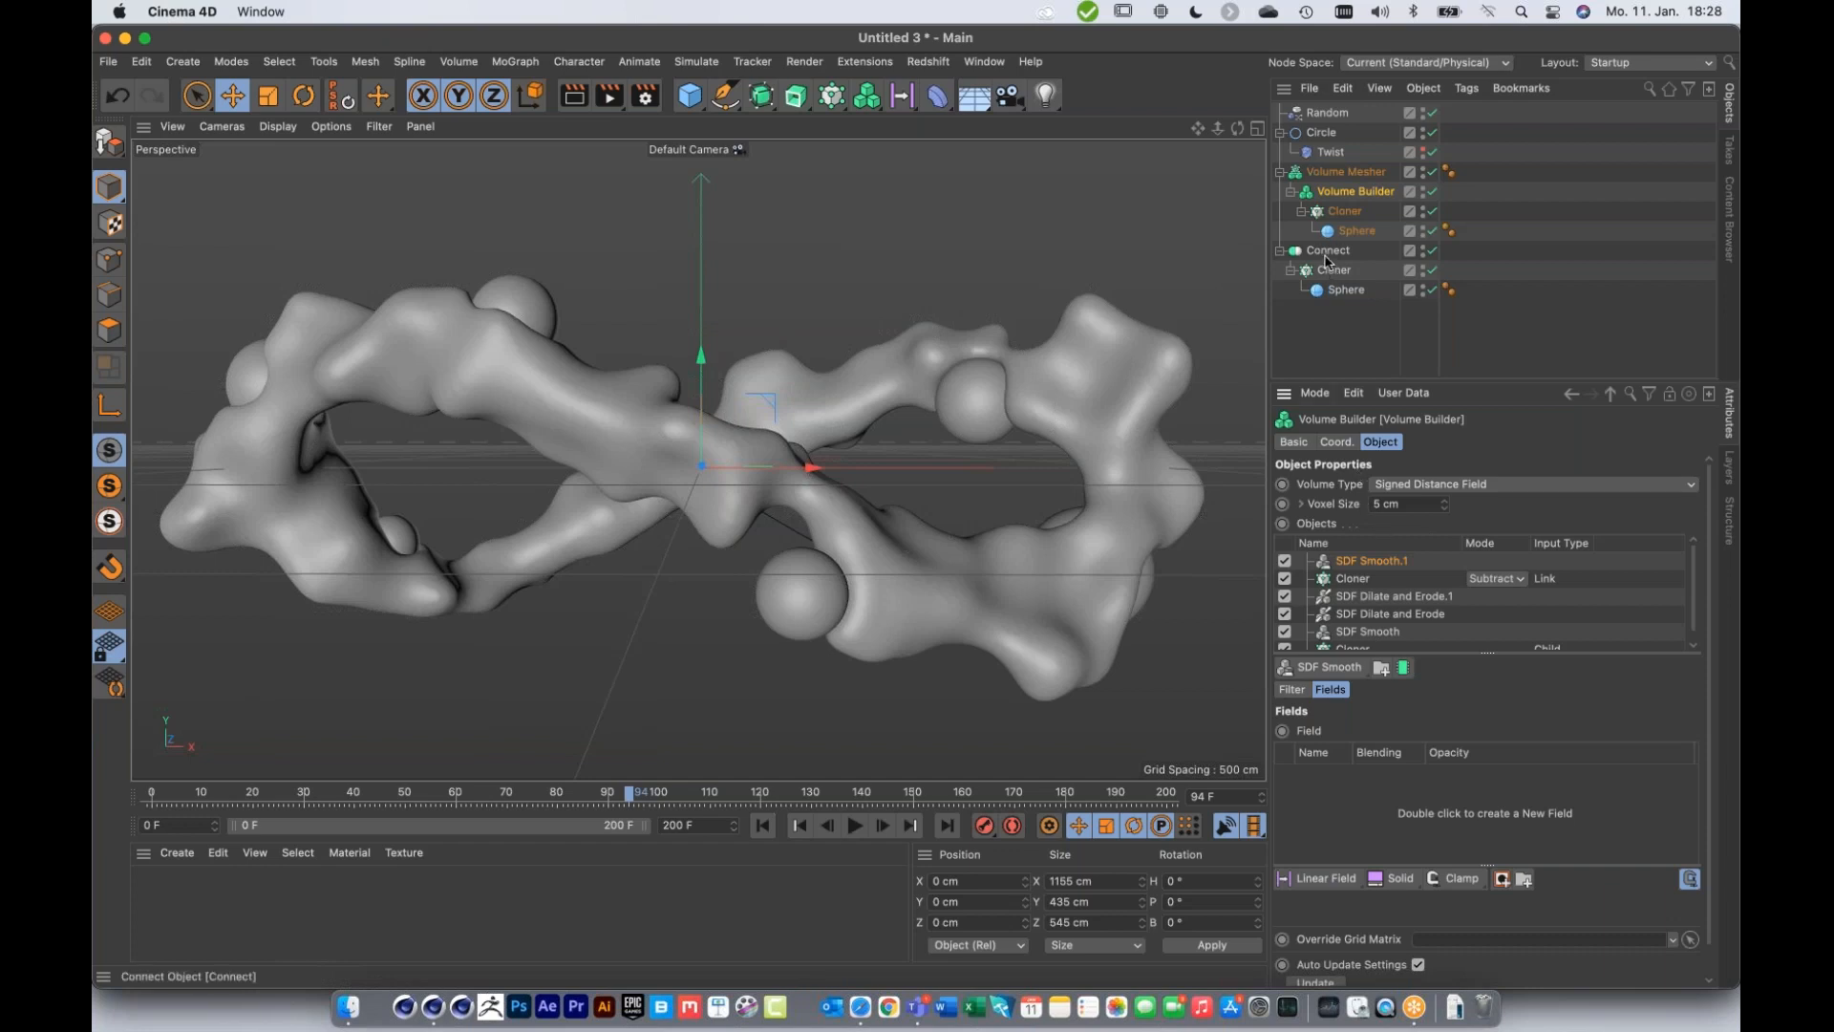
drag(1325, 256, 1334, 796)
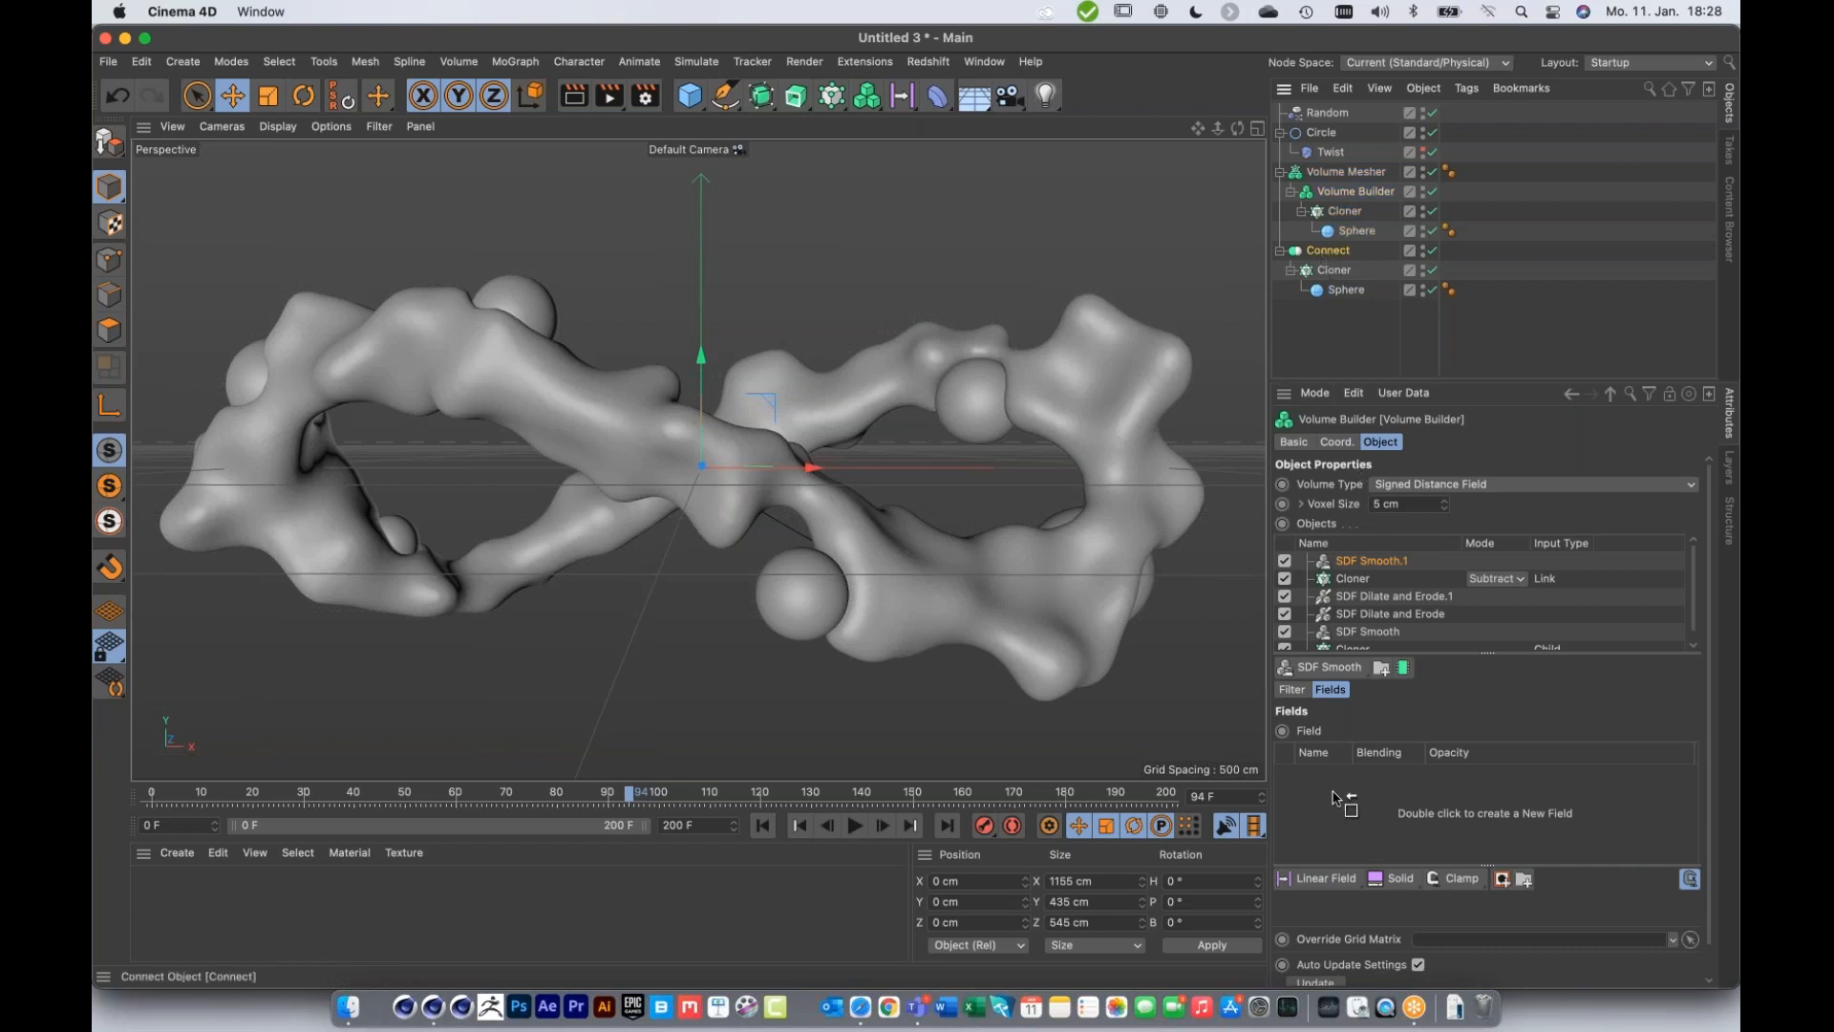
drag(1335, 797, 1352, 800)
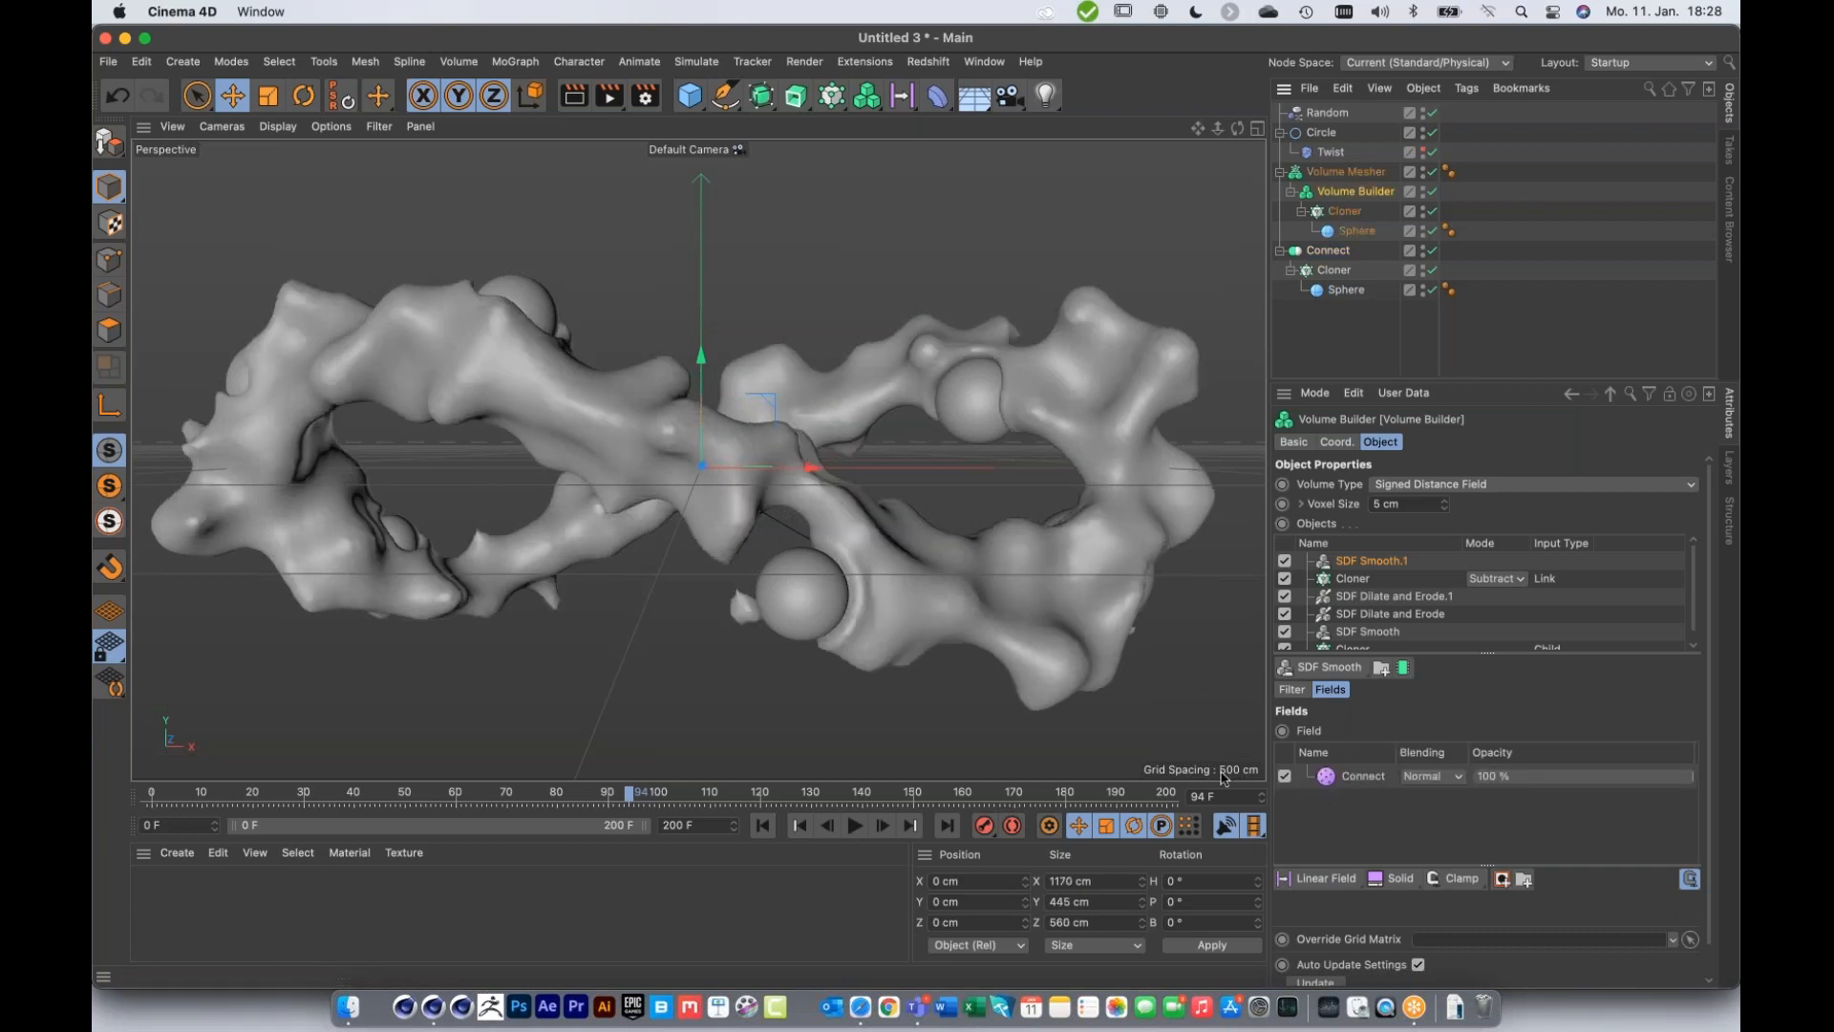
Step: Review the second SDF Smooth filter's settings and compare the mesh with the filter disabled and enabled
click(1297, 689)
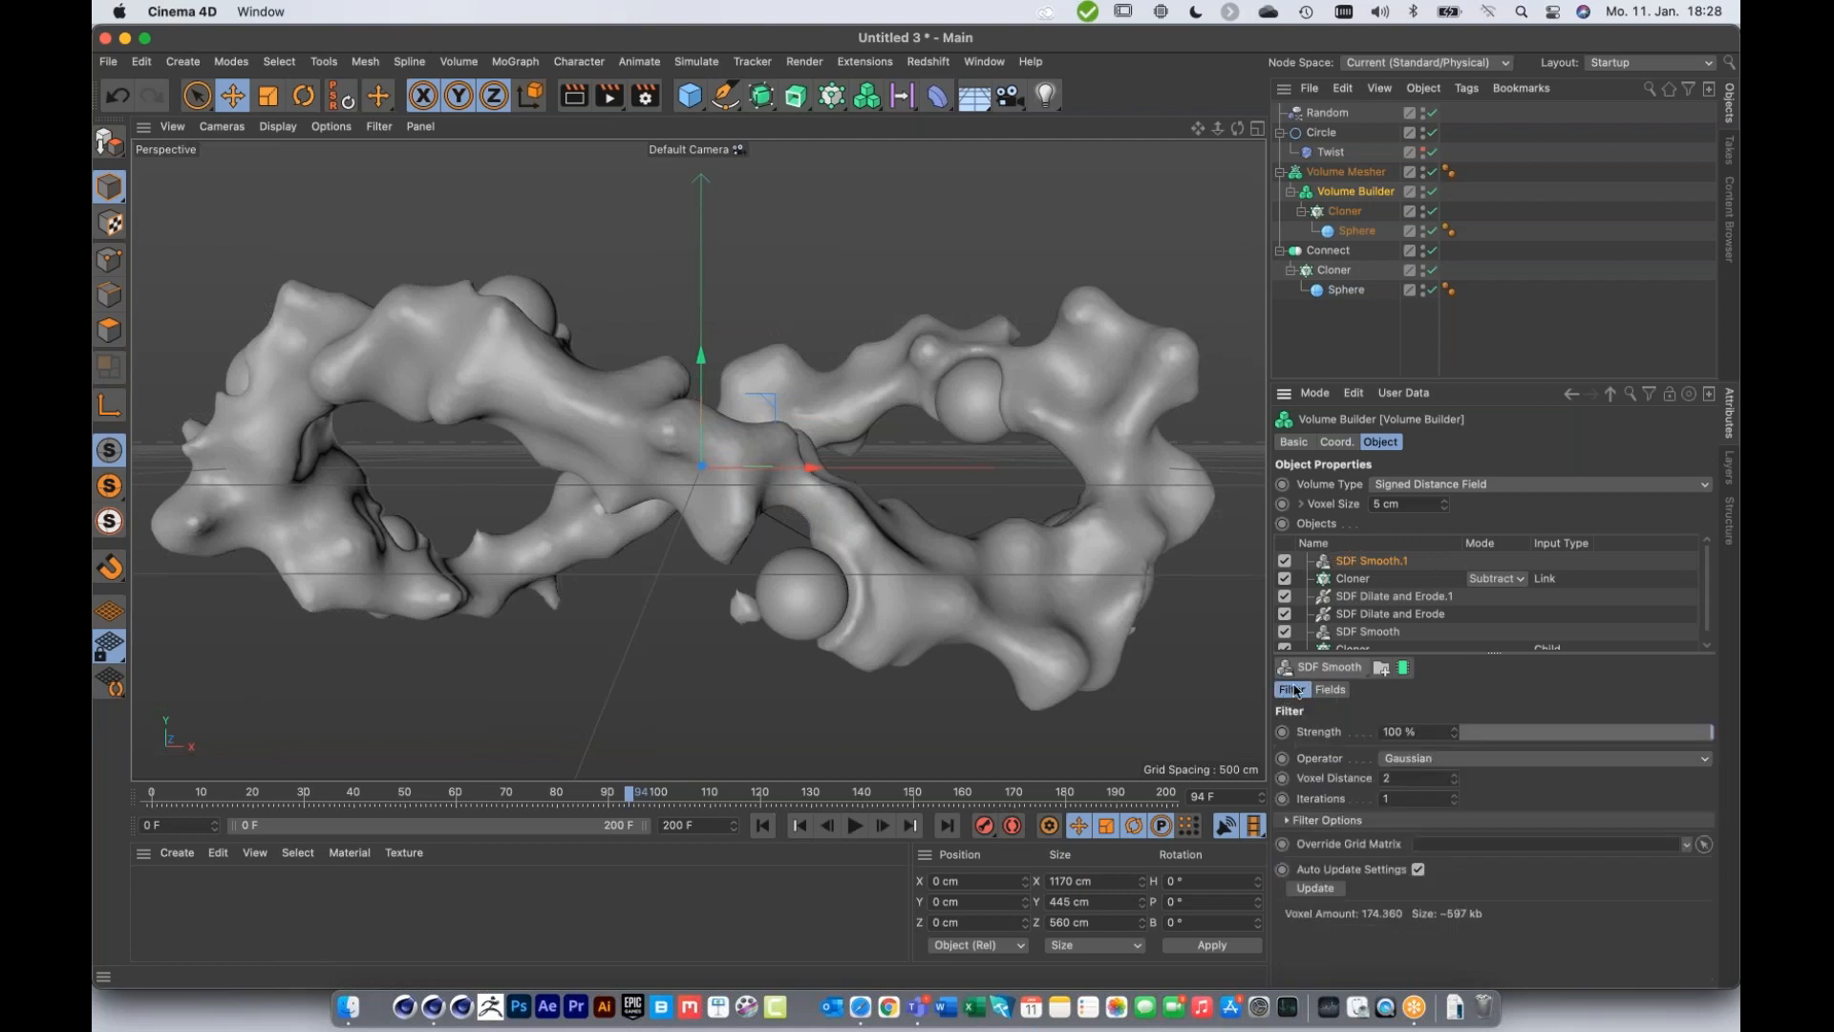
click(1342, 690)
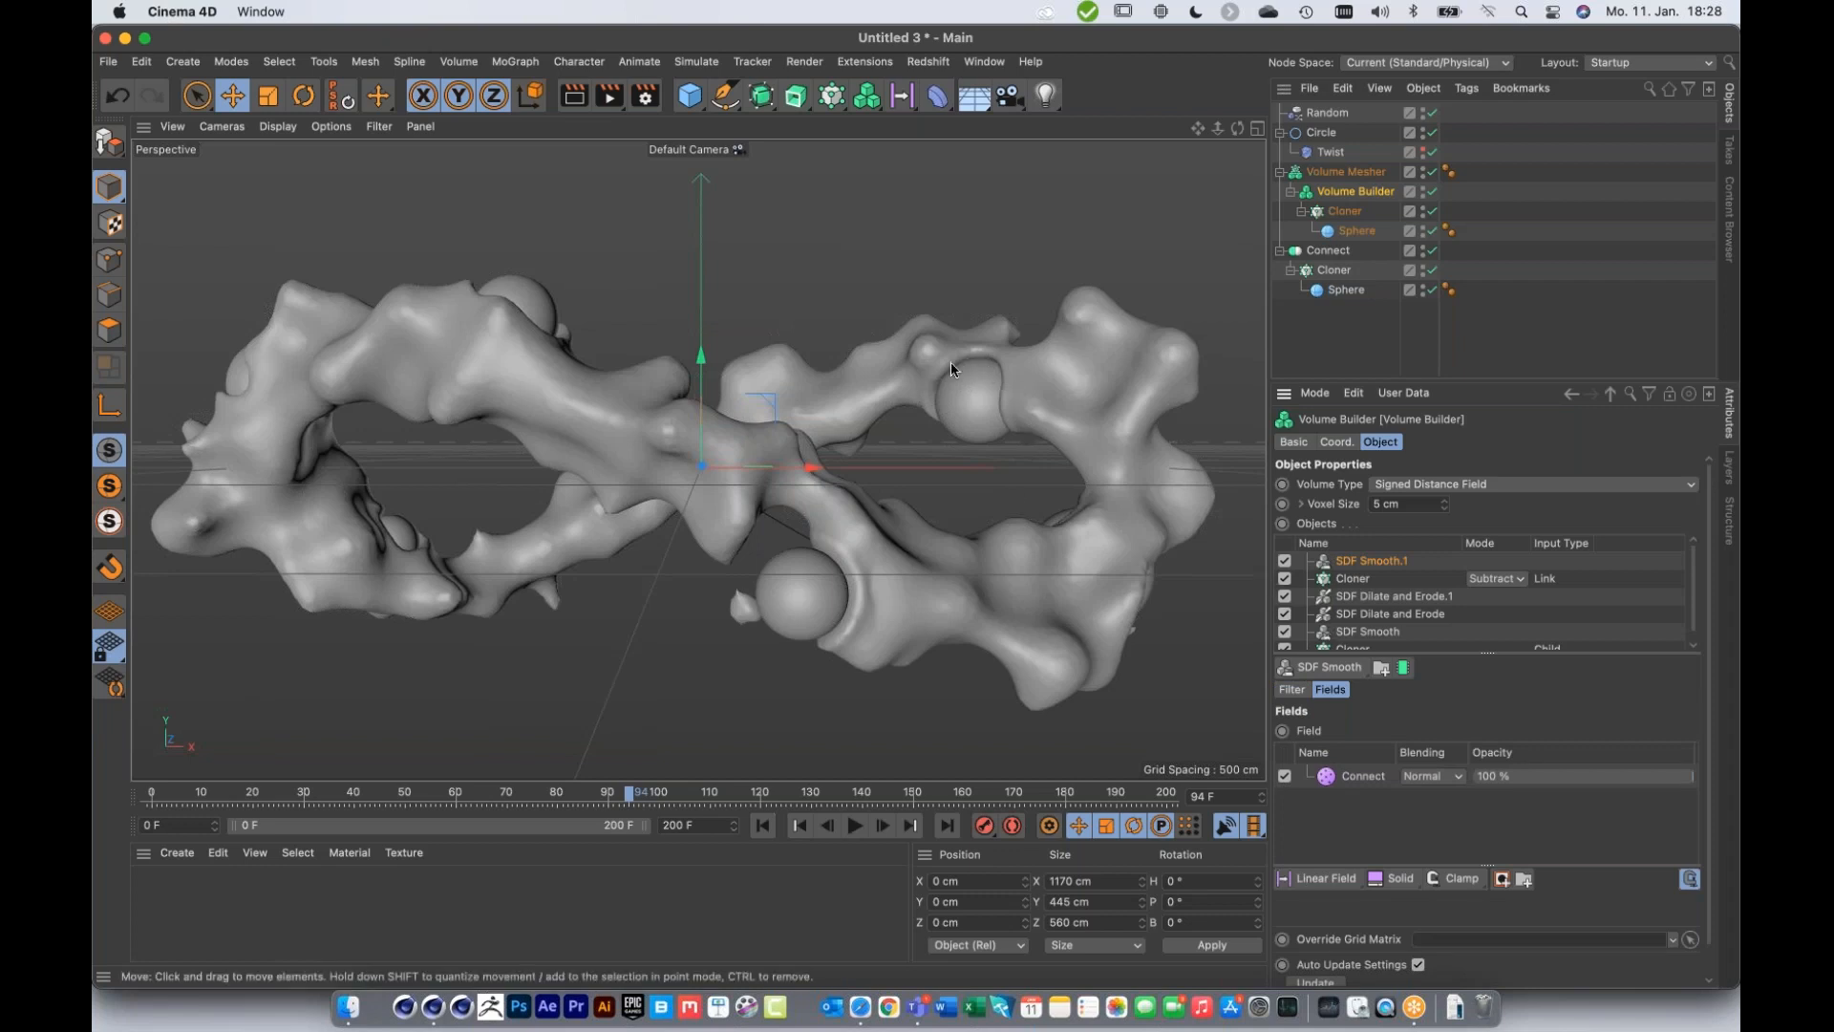
click(1284, 562)
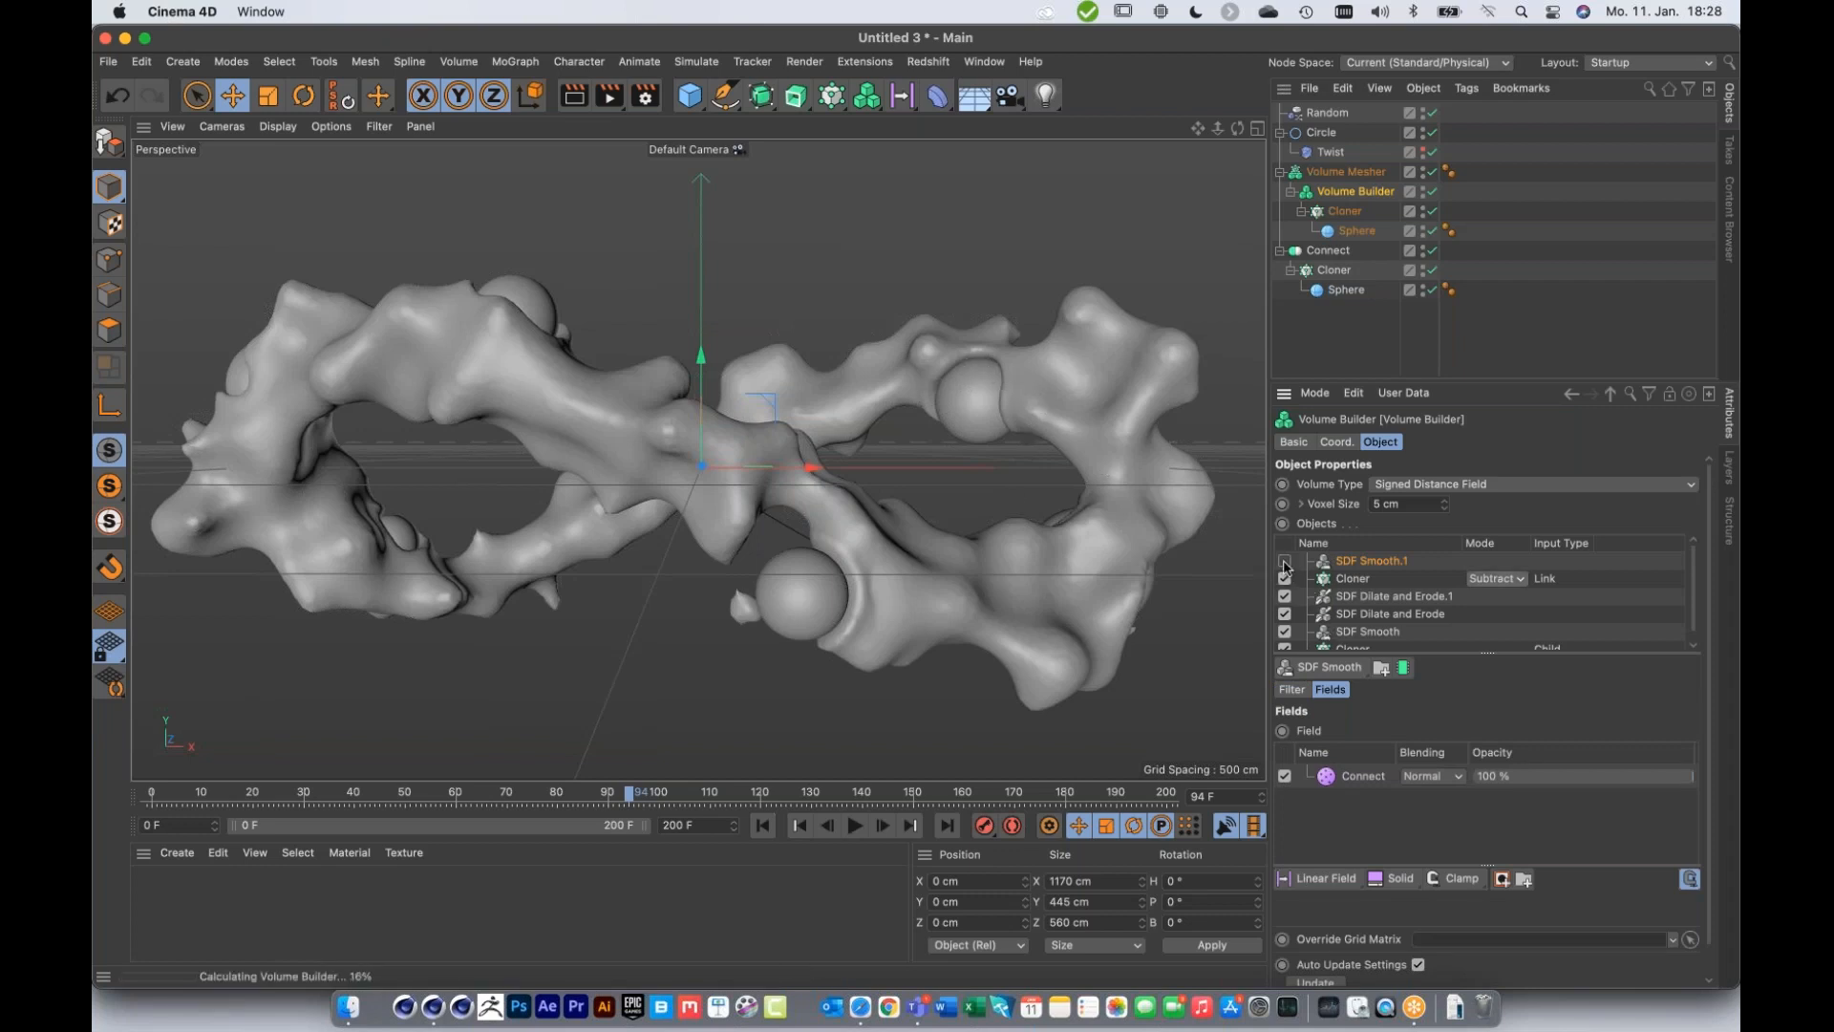
click(1283, 562)
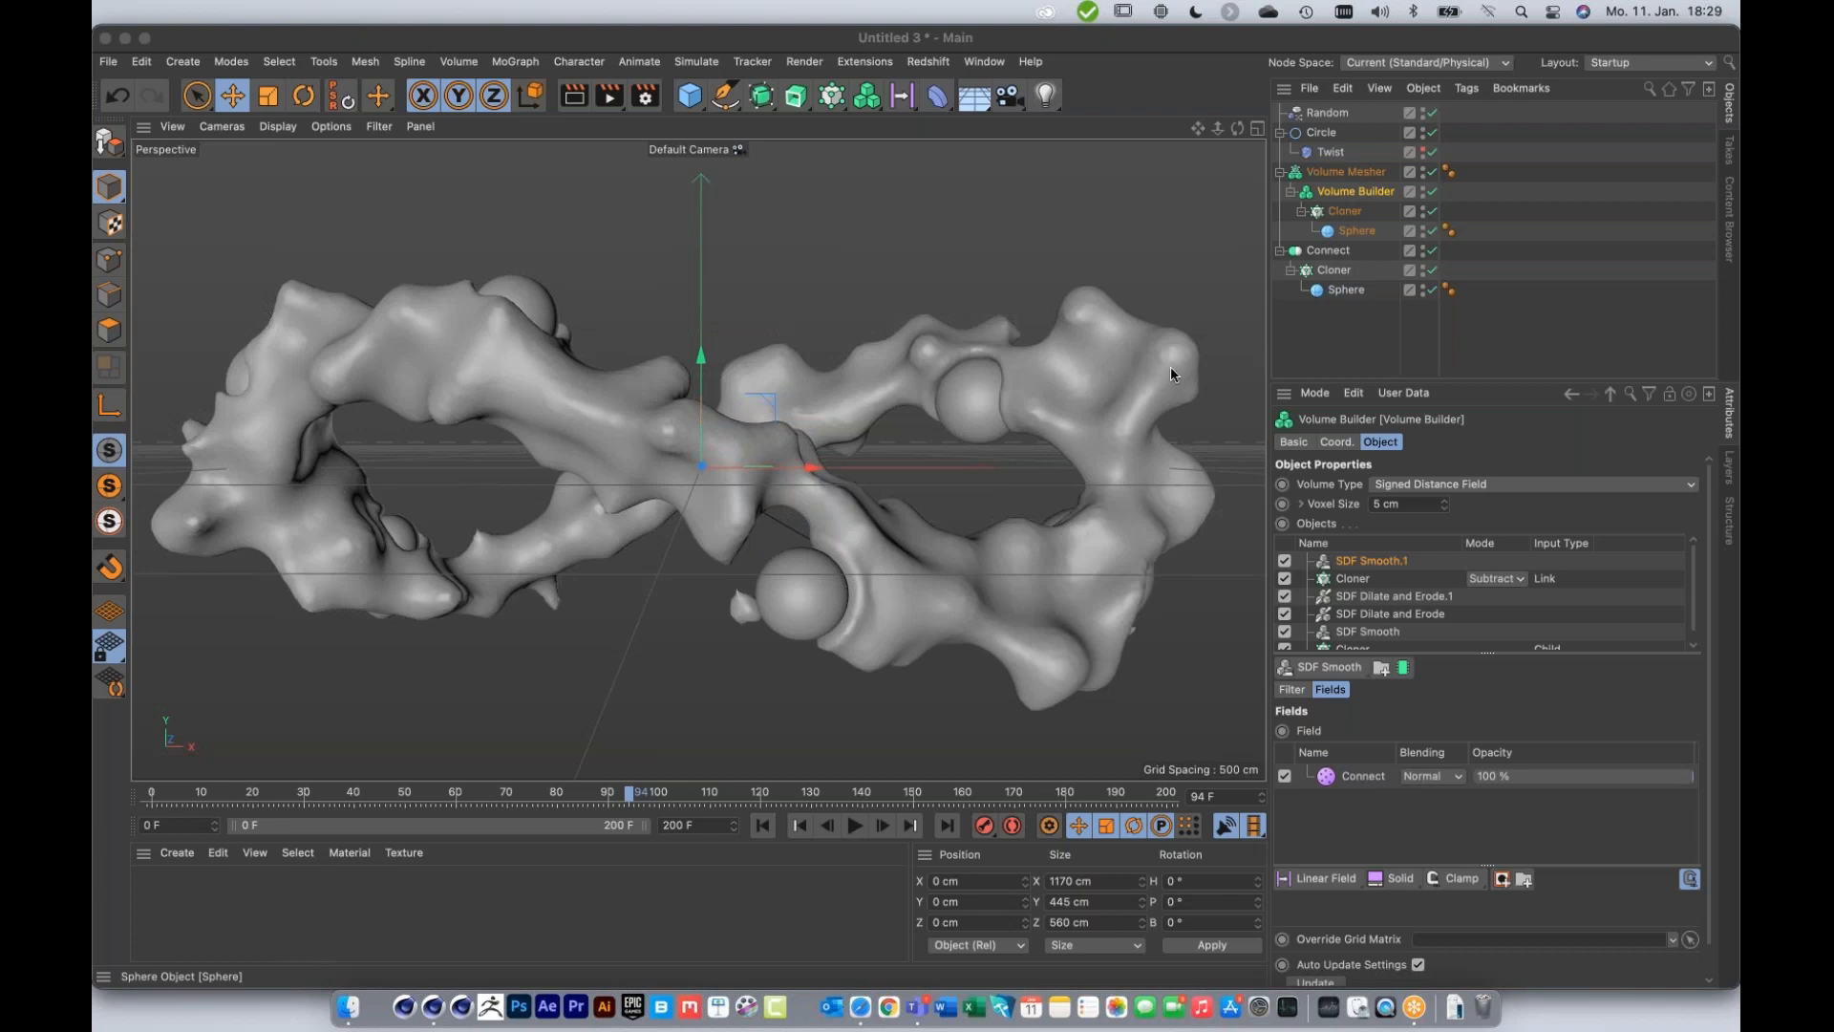
Step: Try the Volume Mesher's Create Curvature Map option, look through its Curvature Direction choices, and disable the map again
click(1345, 174)
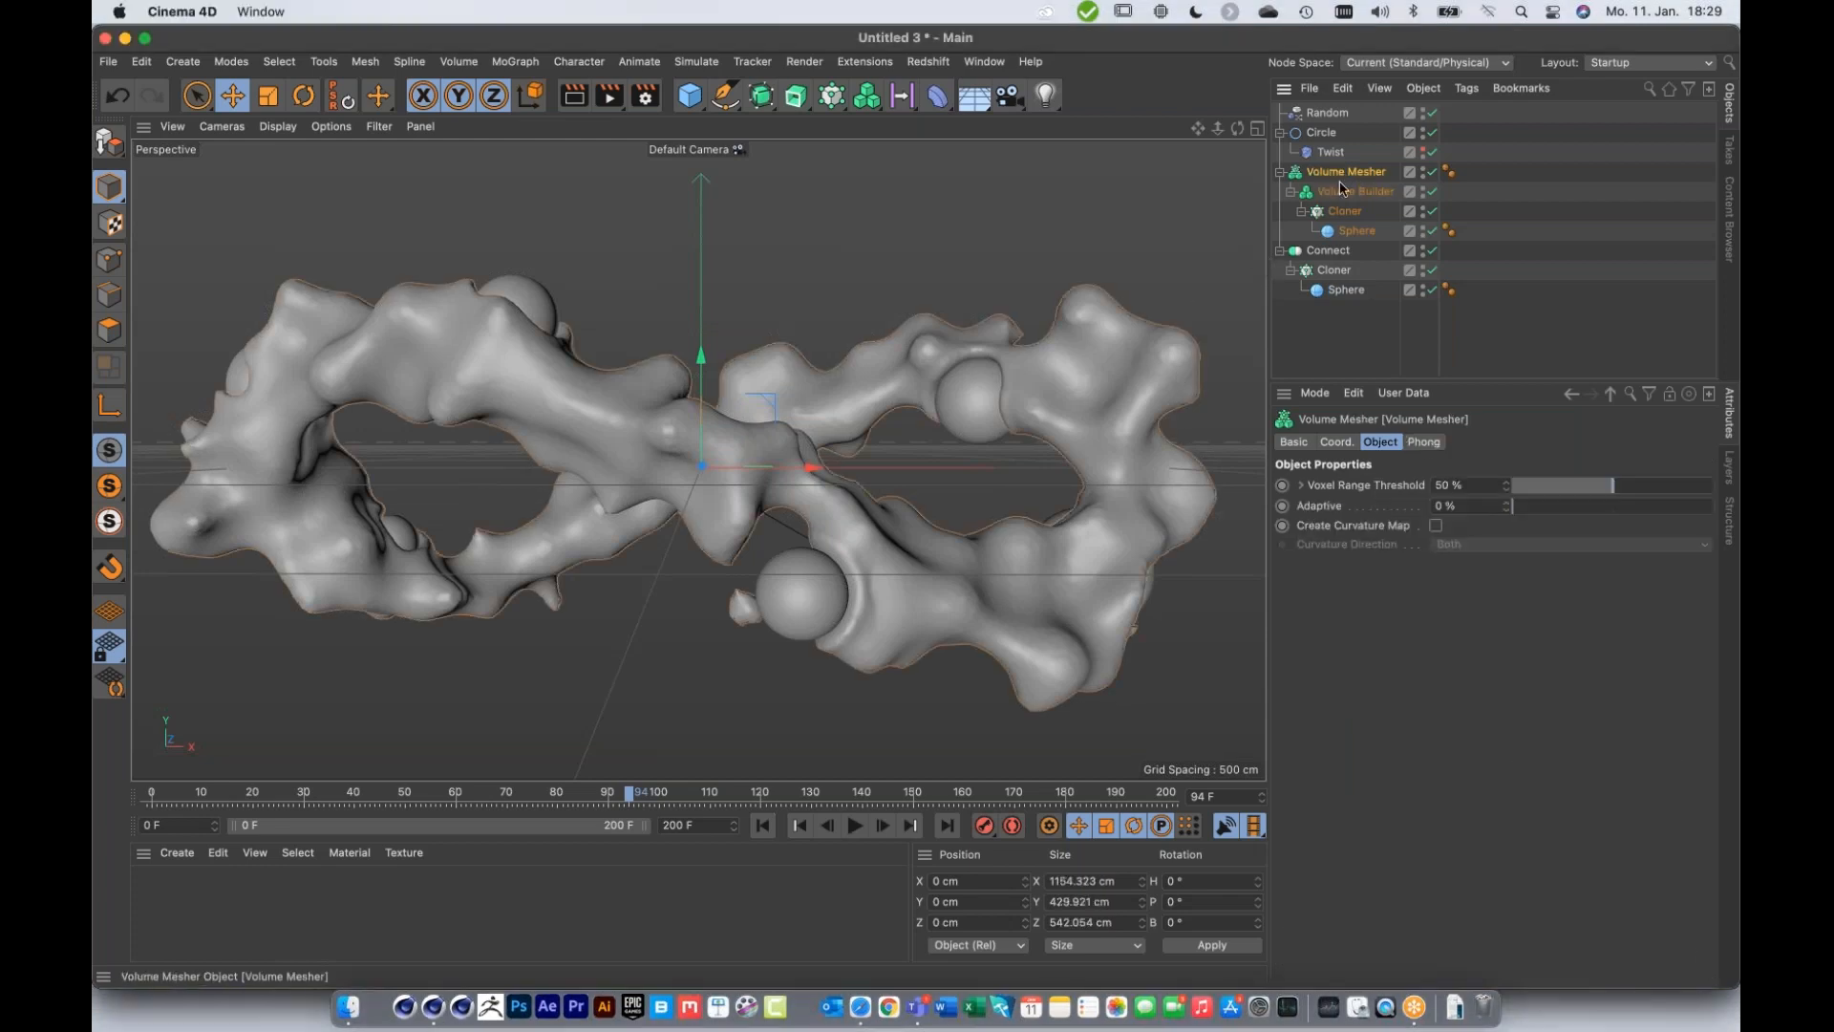
click(1436, 527)
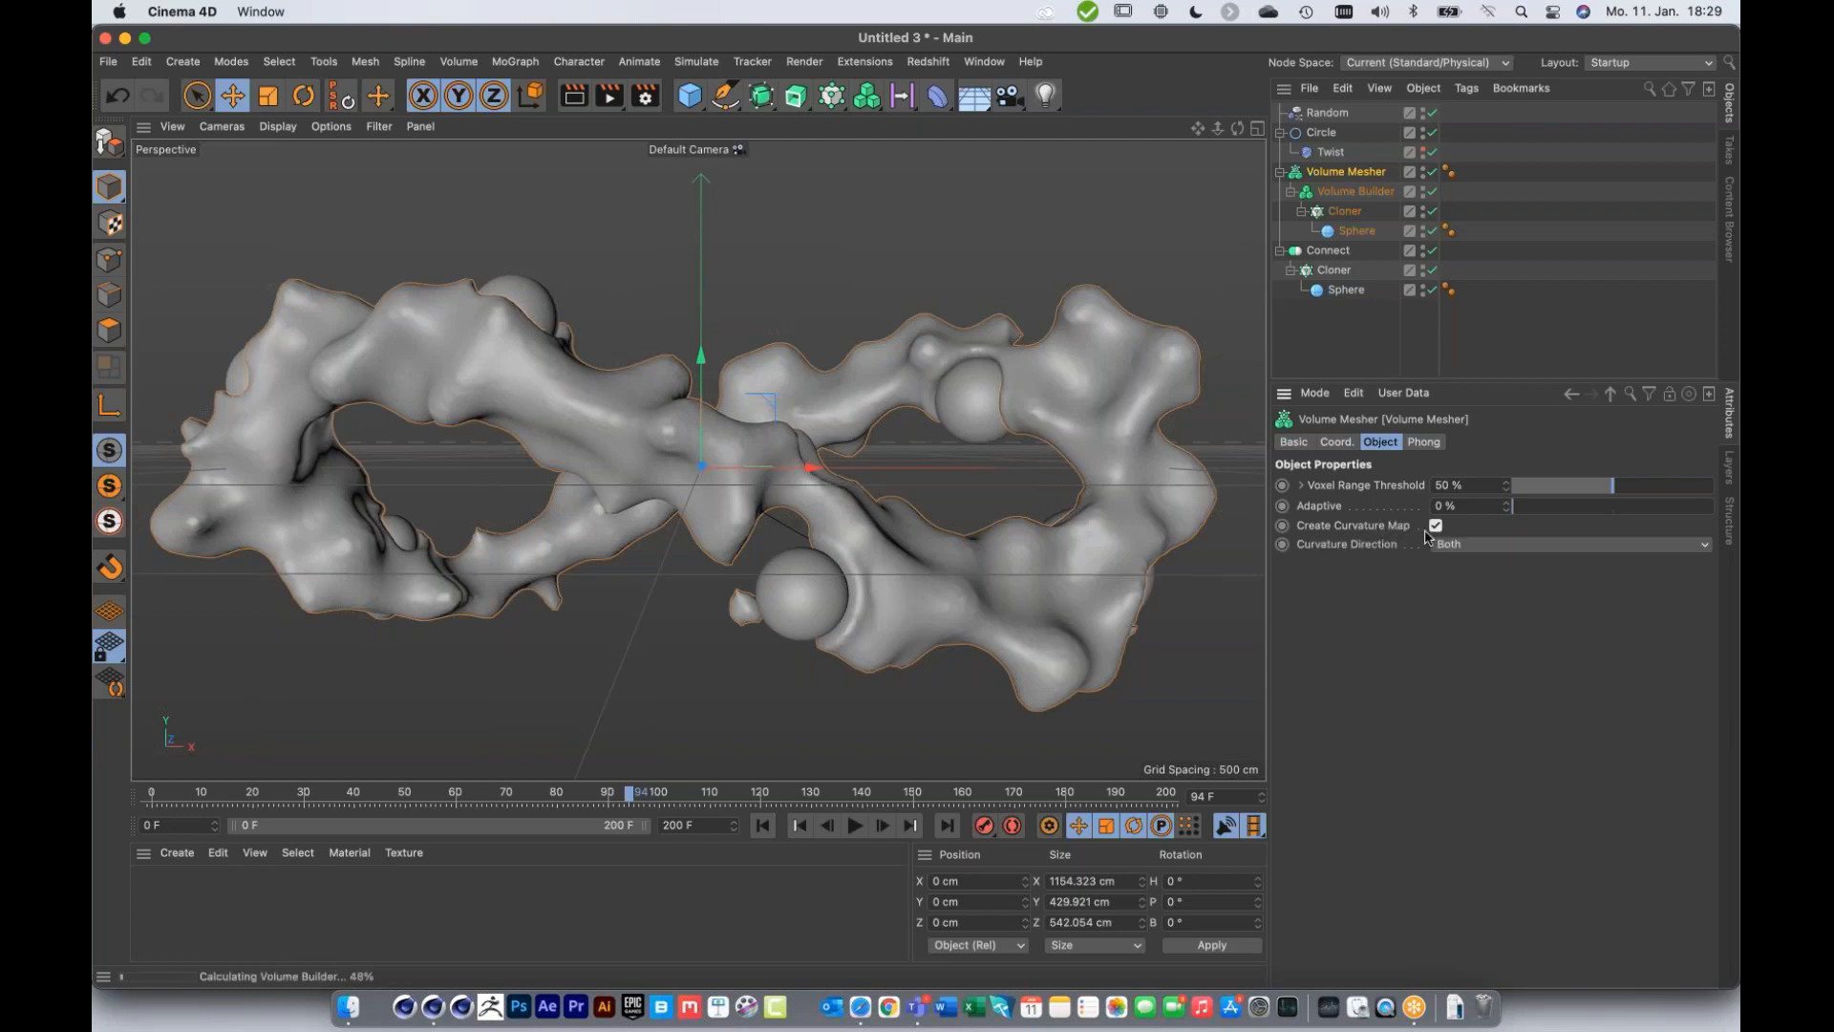
click(1460, 545)
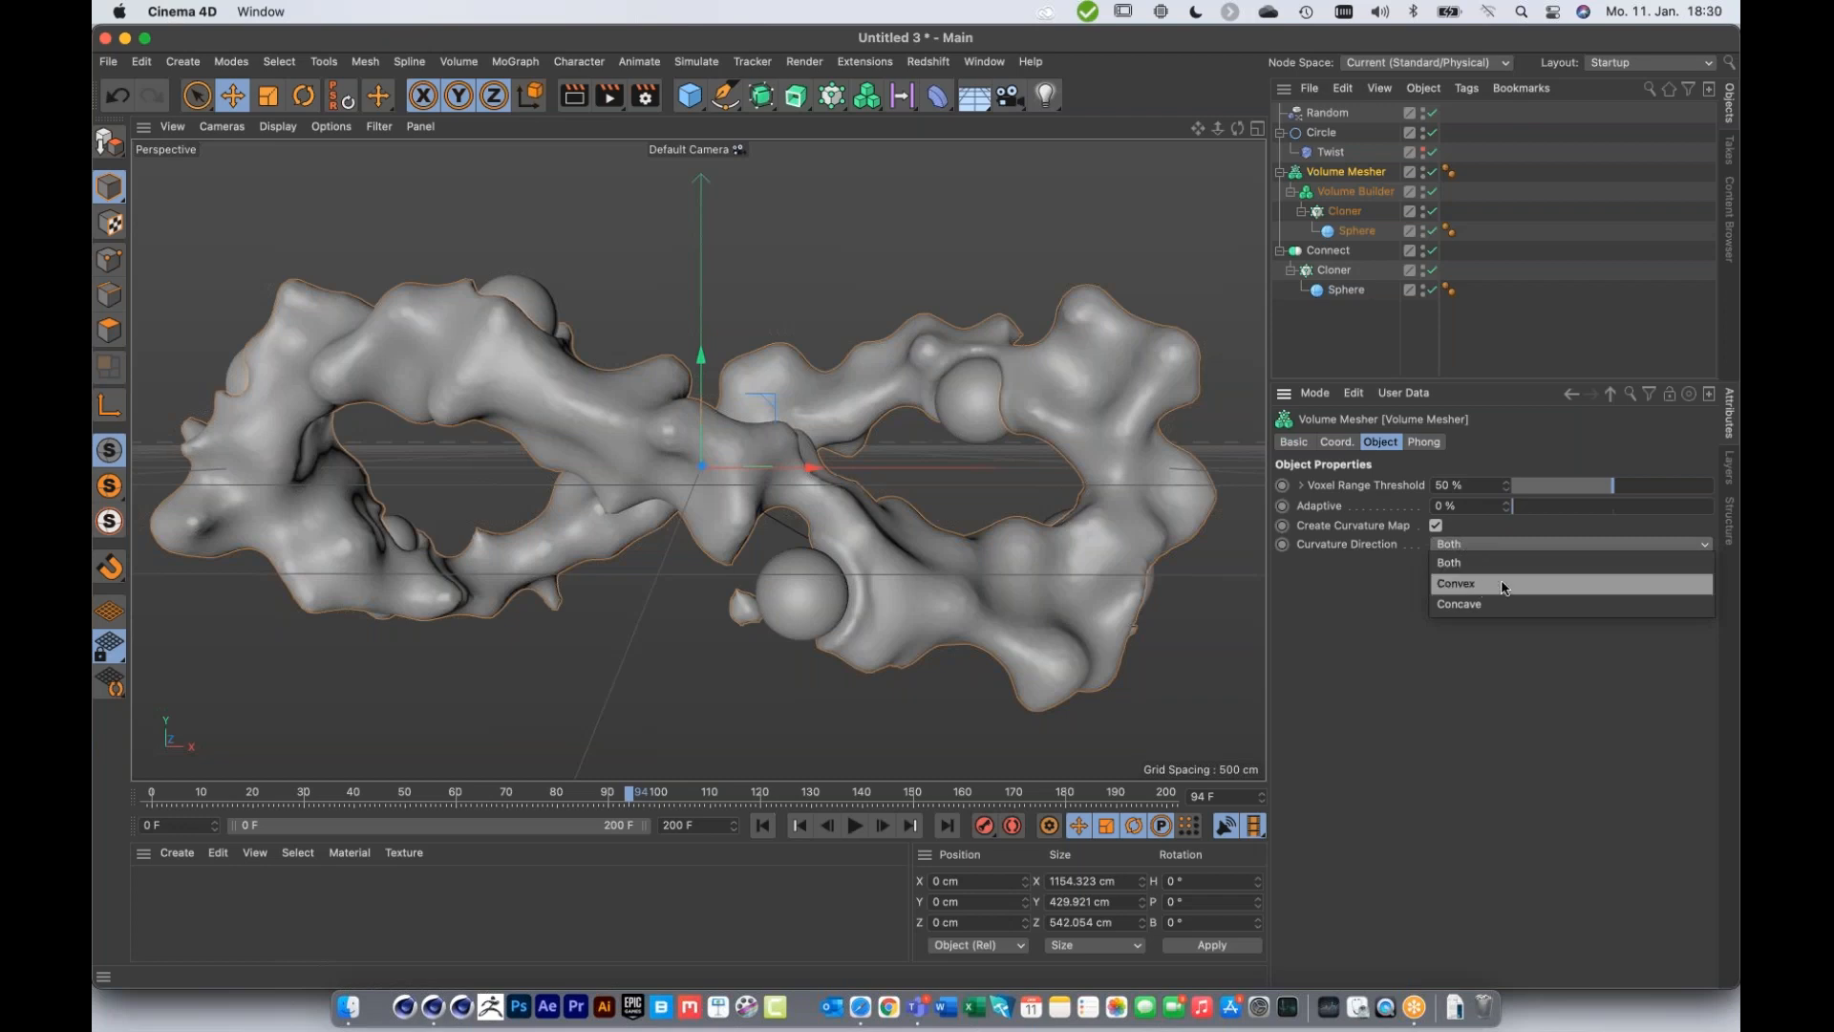
click(1390, 599)
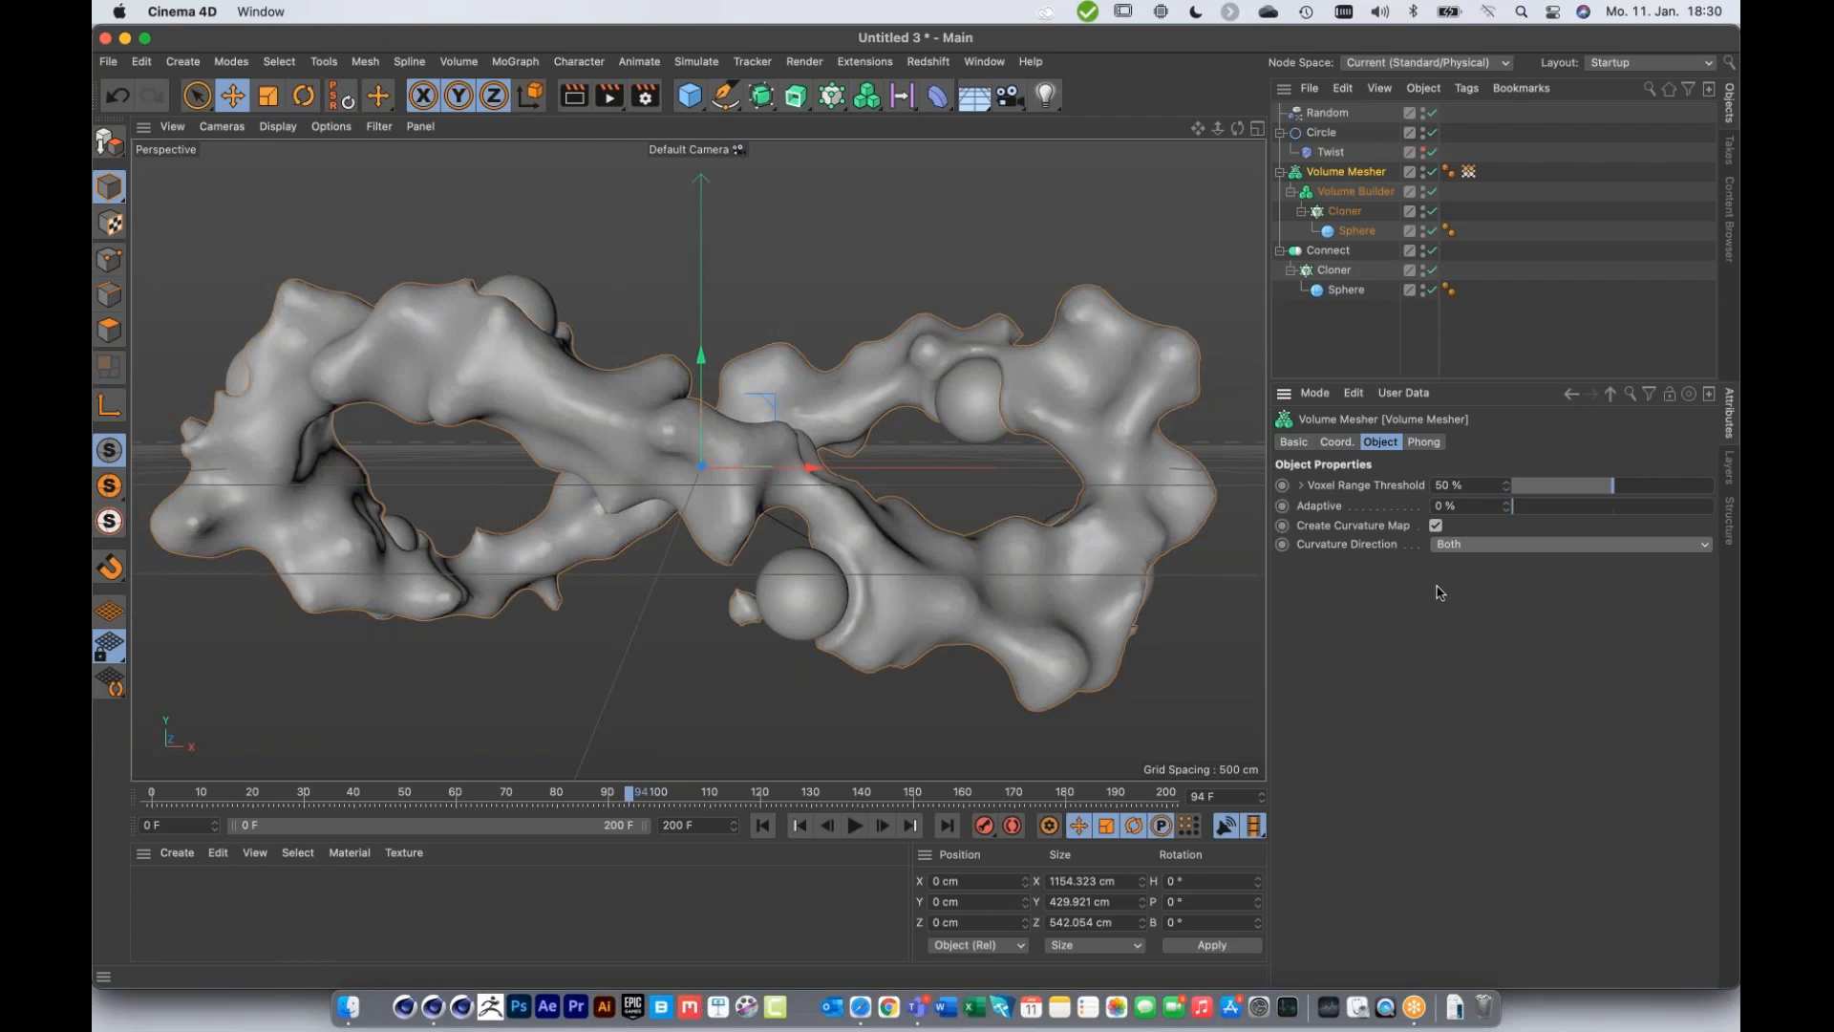
click(1435, 526)
right_click(1003, 507)
click(1003, 507)
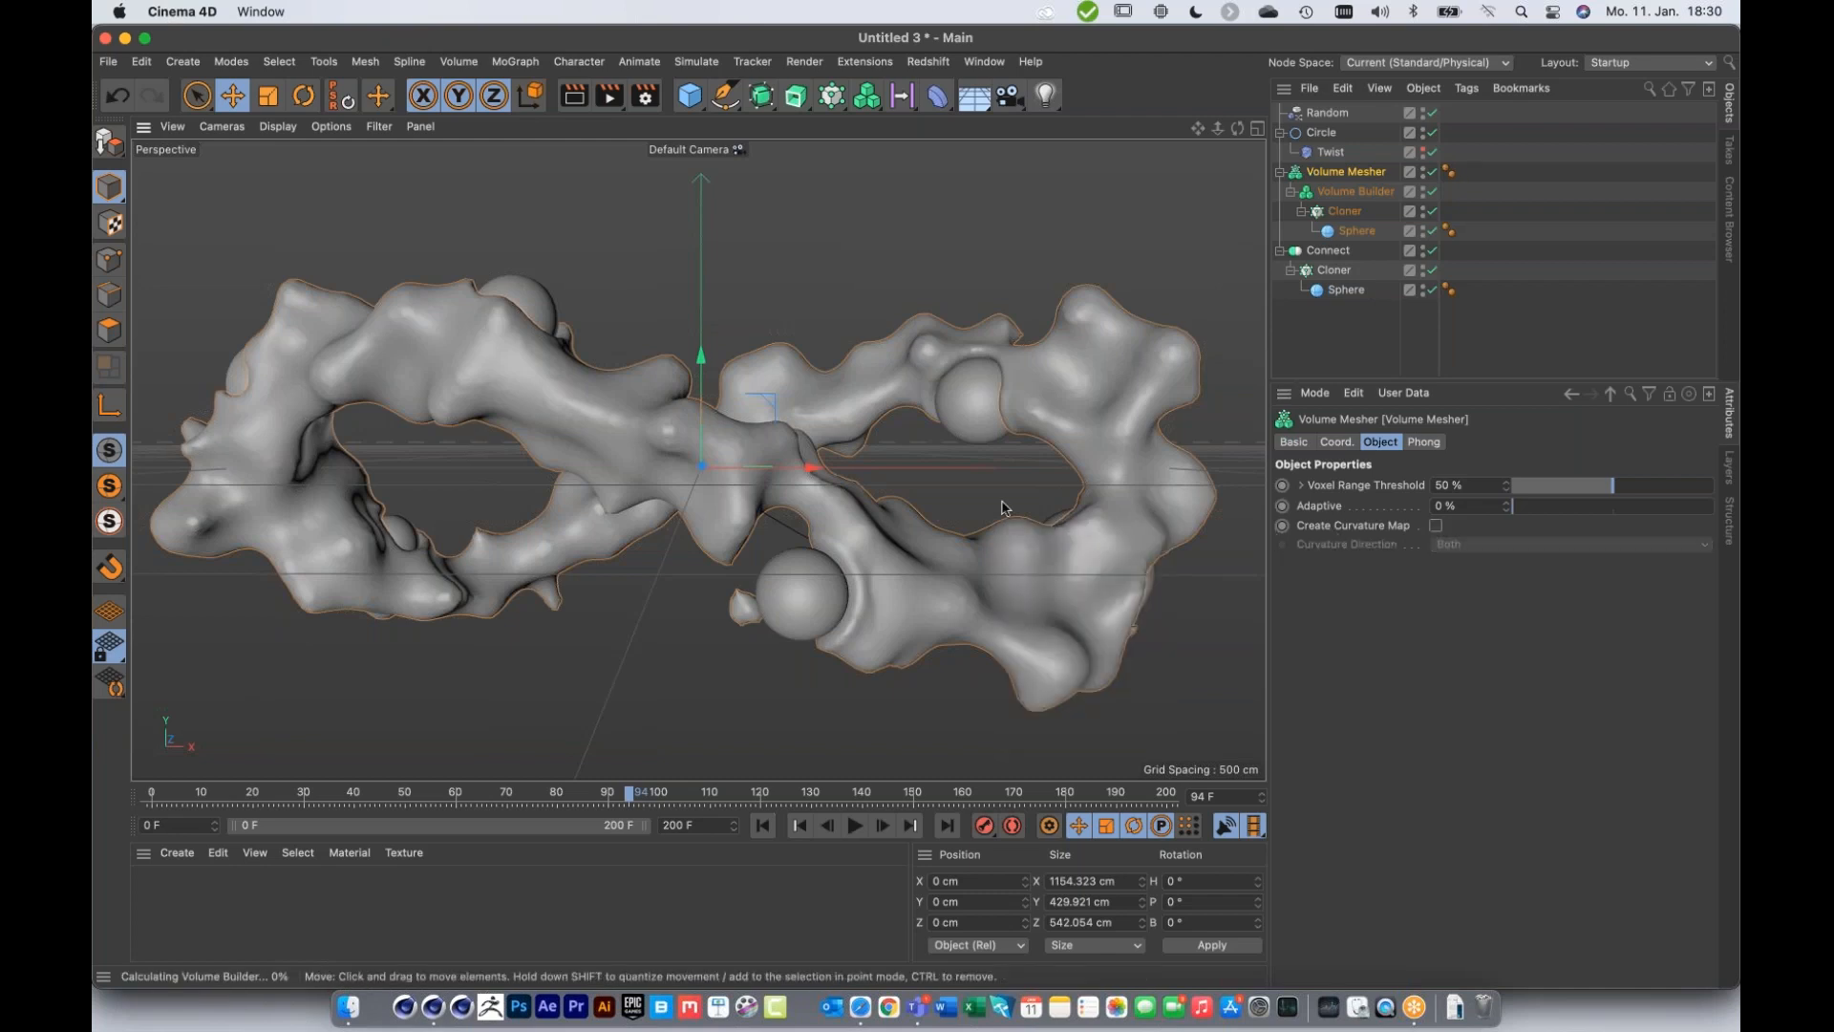
Step: Deselect the Volume Mesher and inspect its polygon density with Gouraud Shading (Lines), restoring plain Gouraud Shading at the end
click(1095, 261)
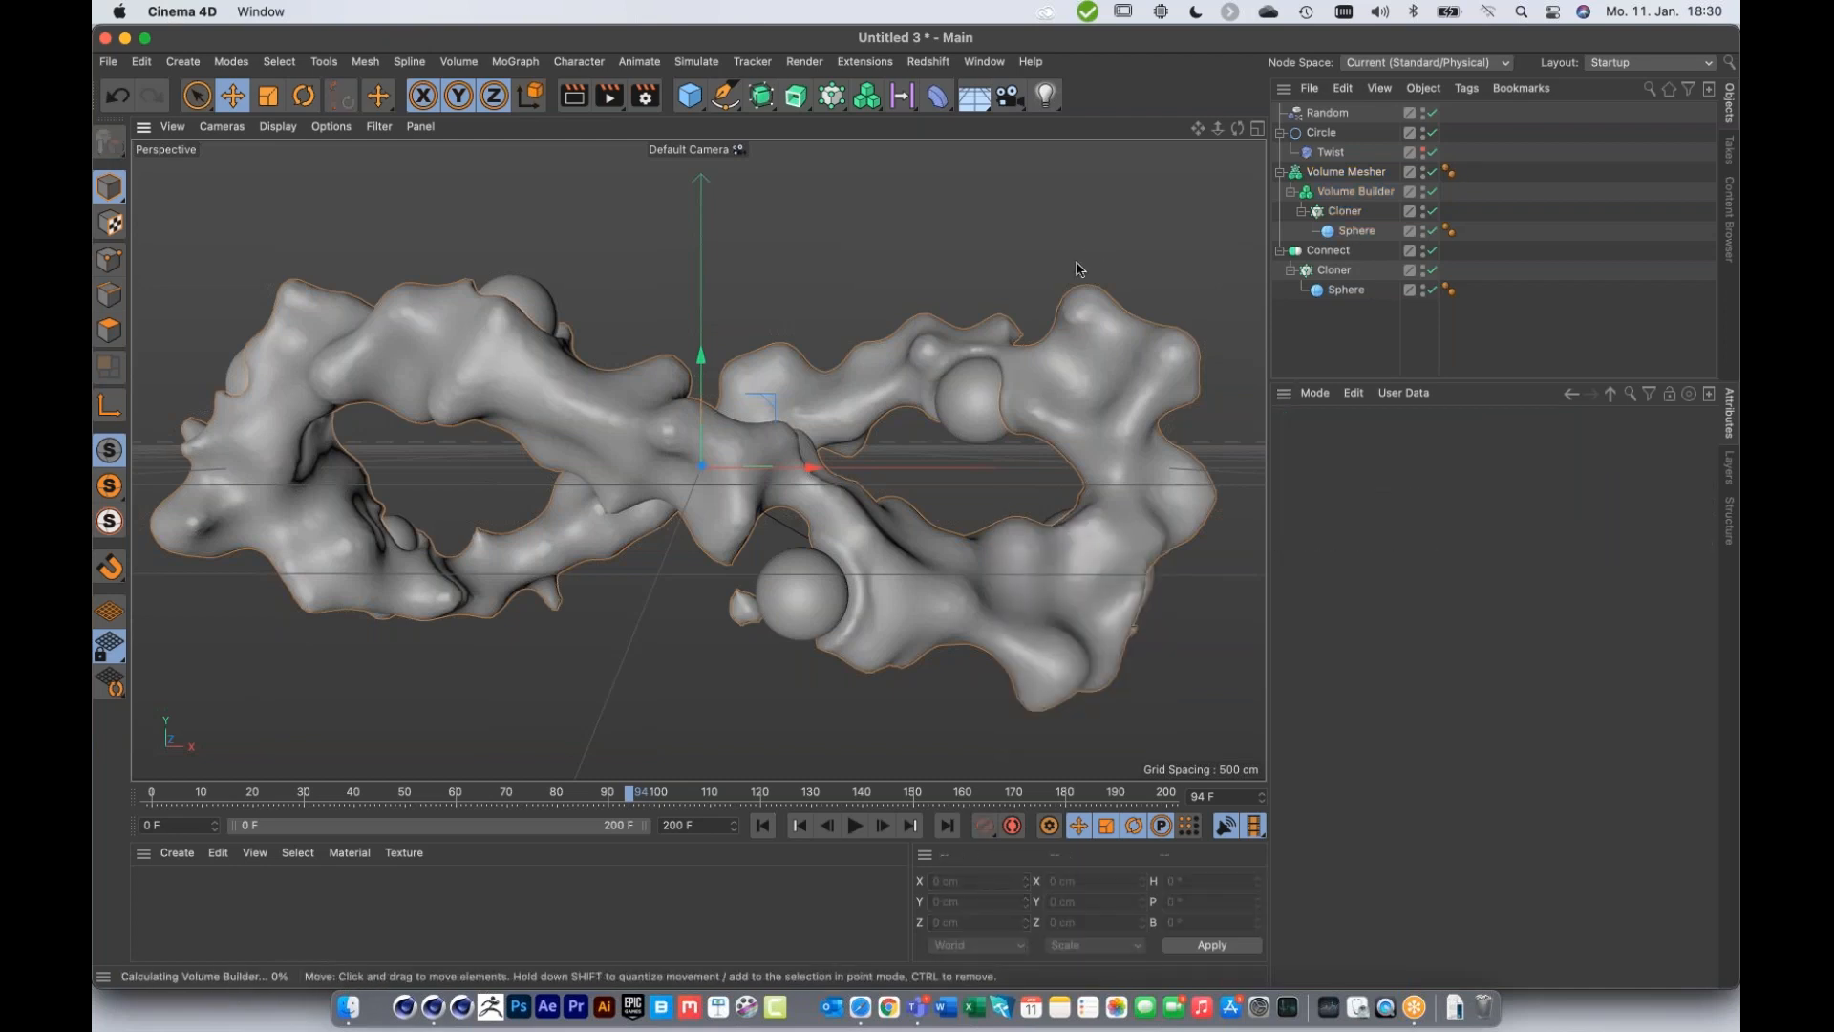
click(284, 130)
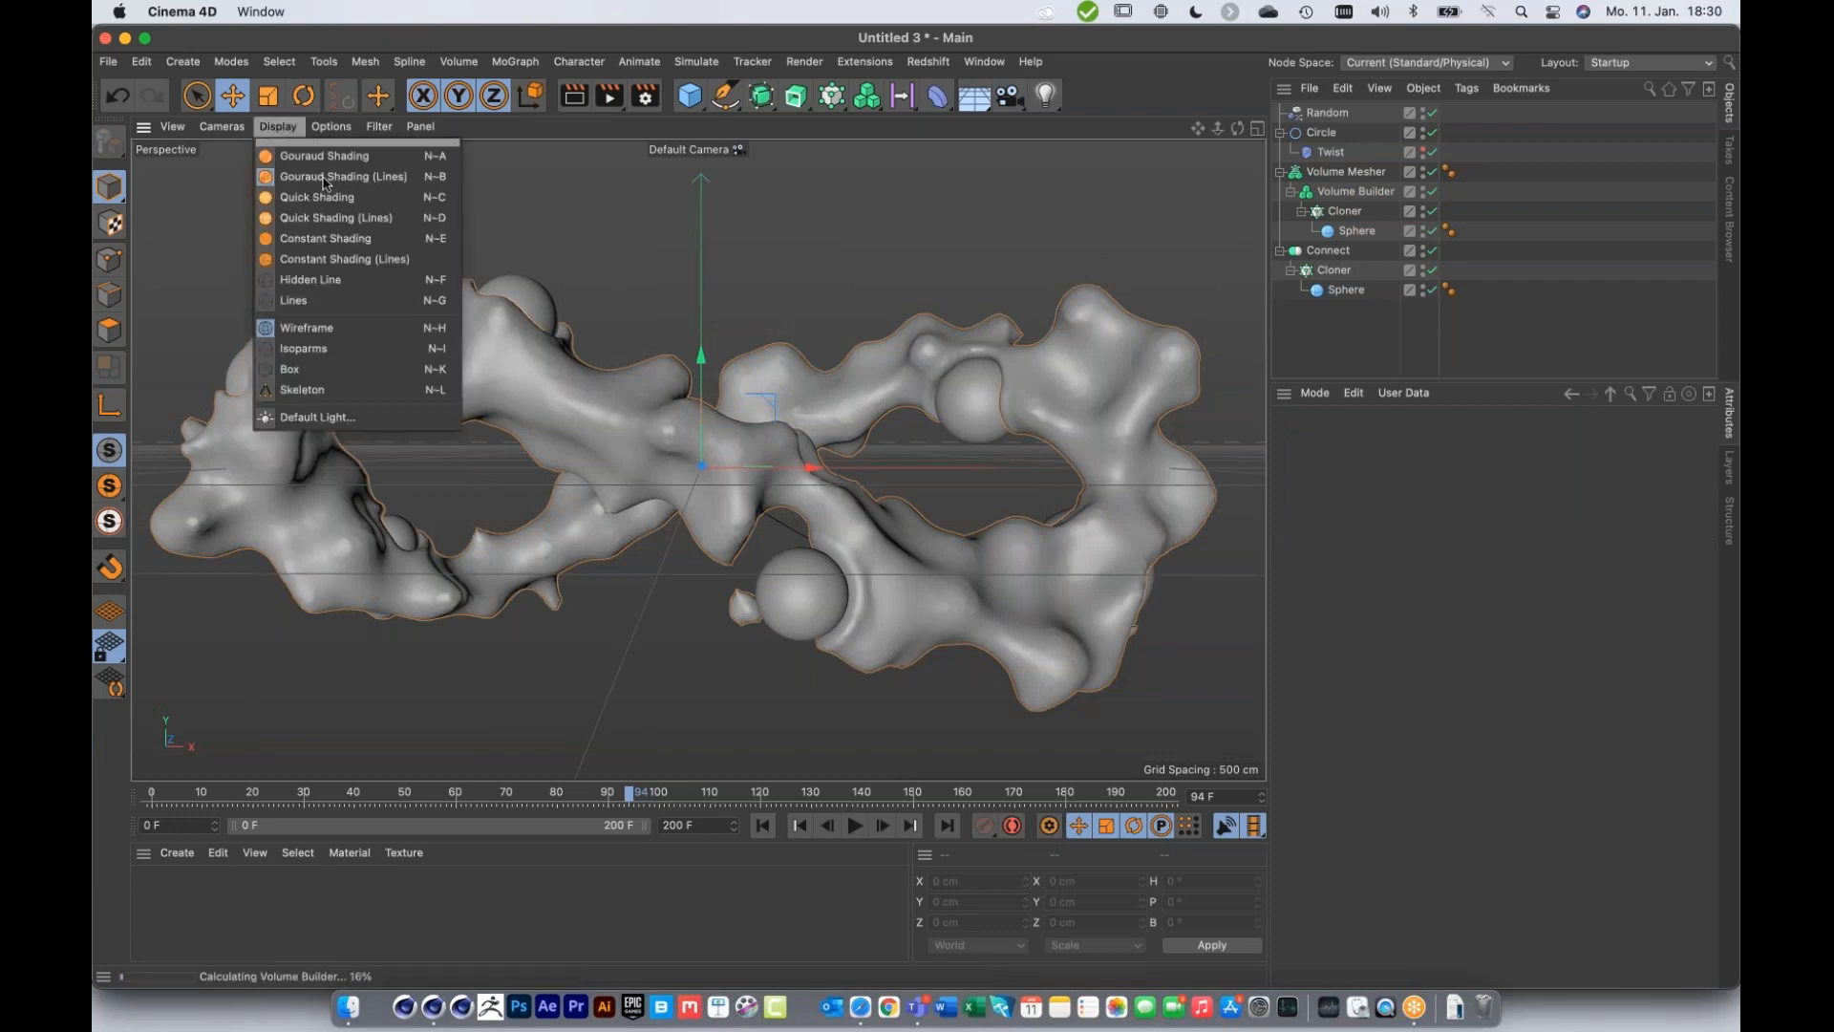
click(325, 184)
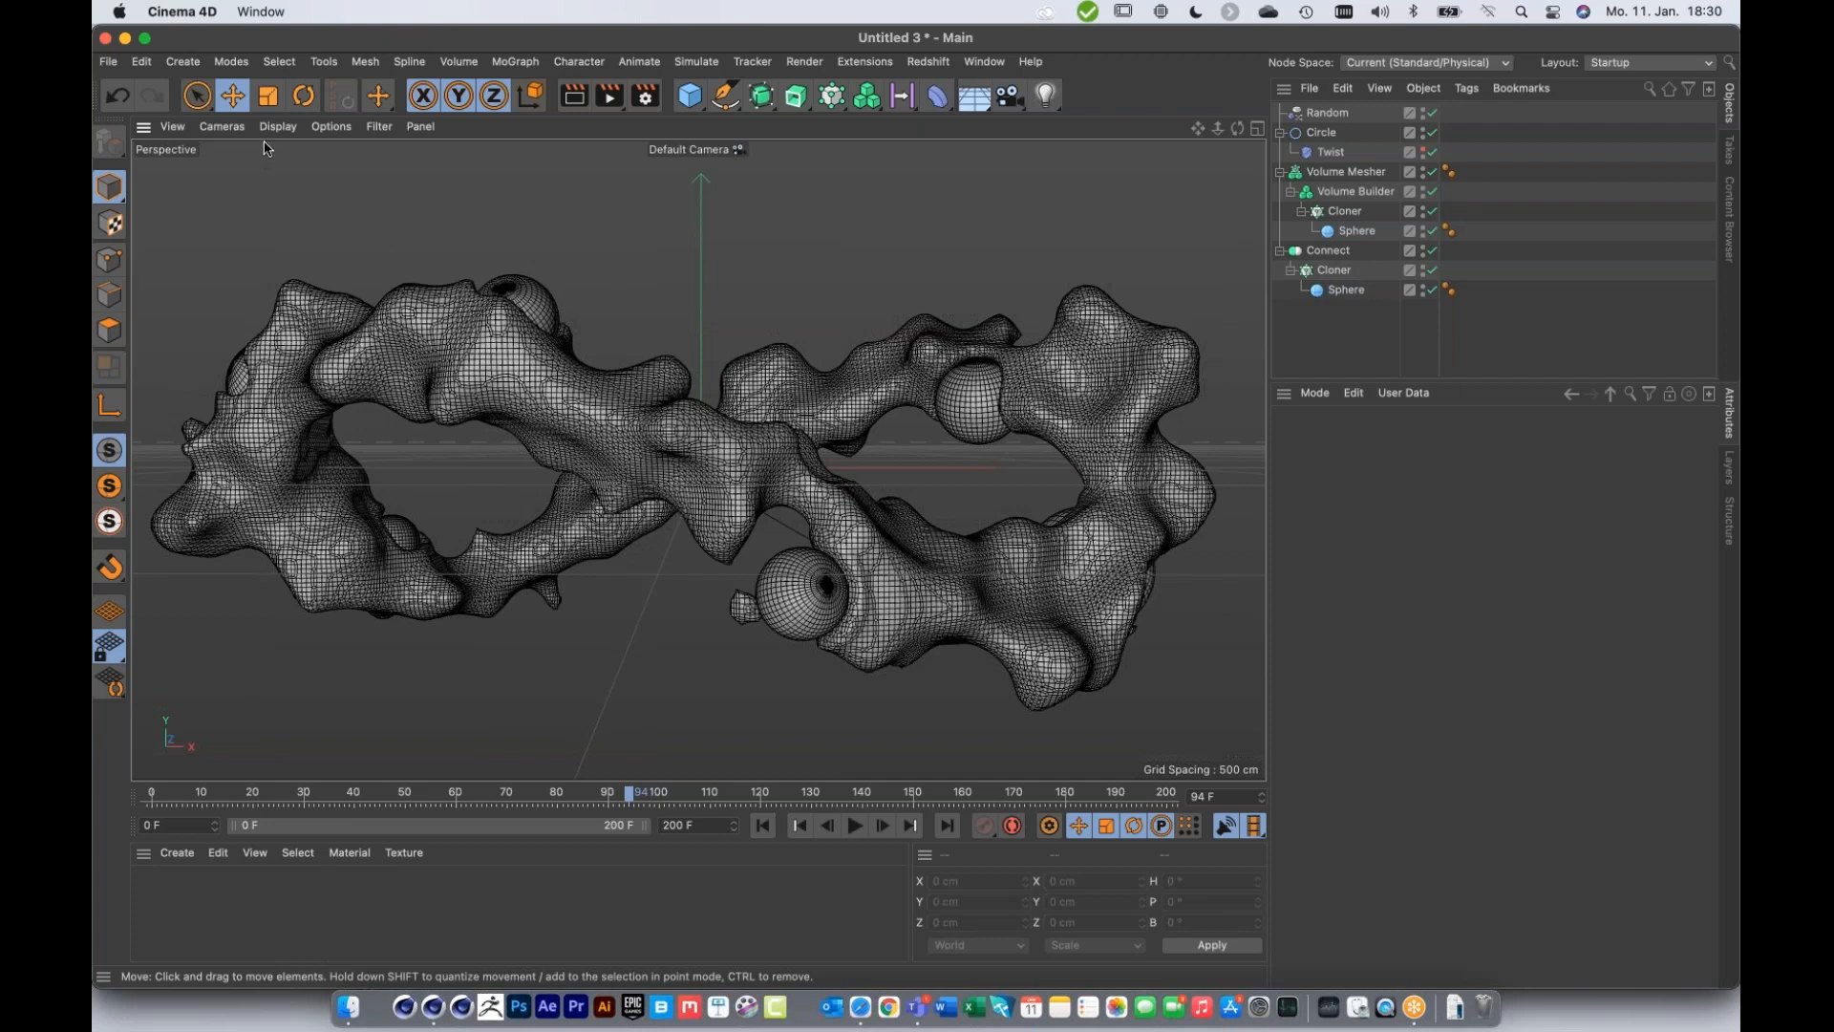
click(285, 128)
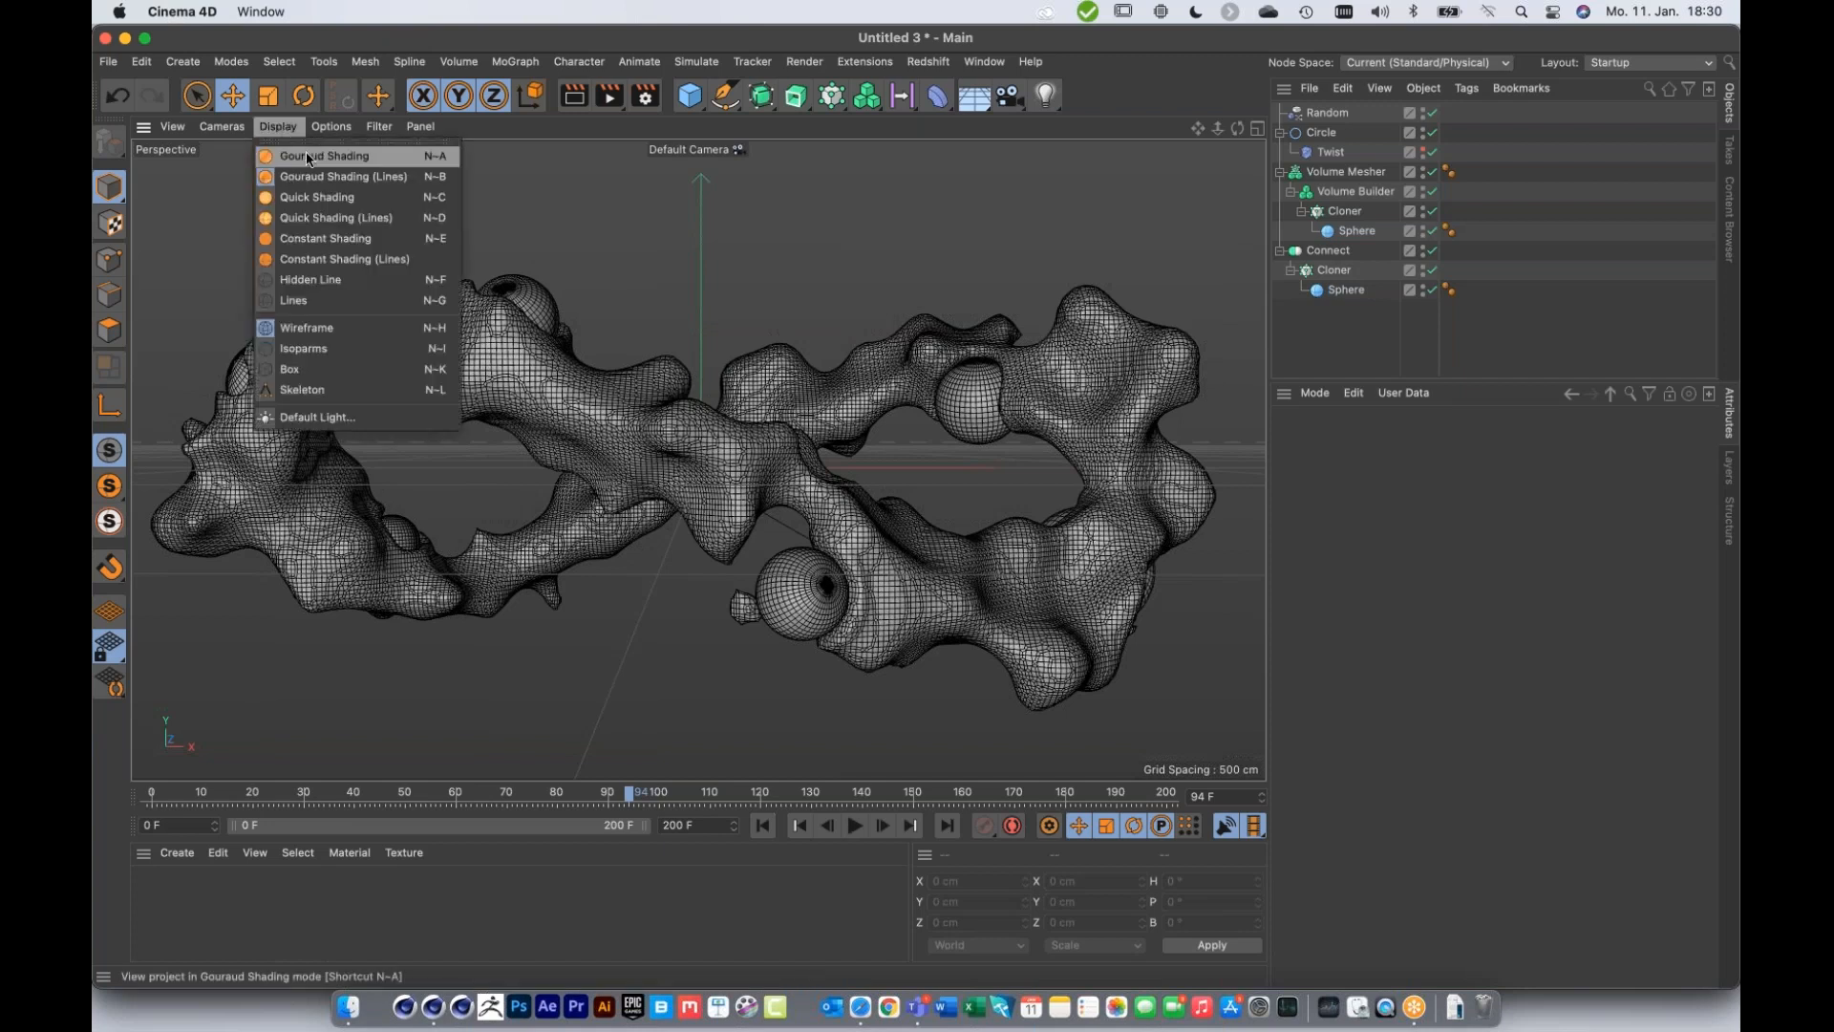
click(308, 158)
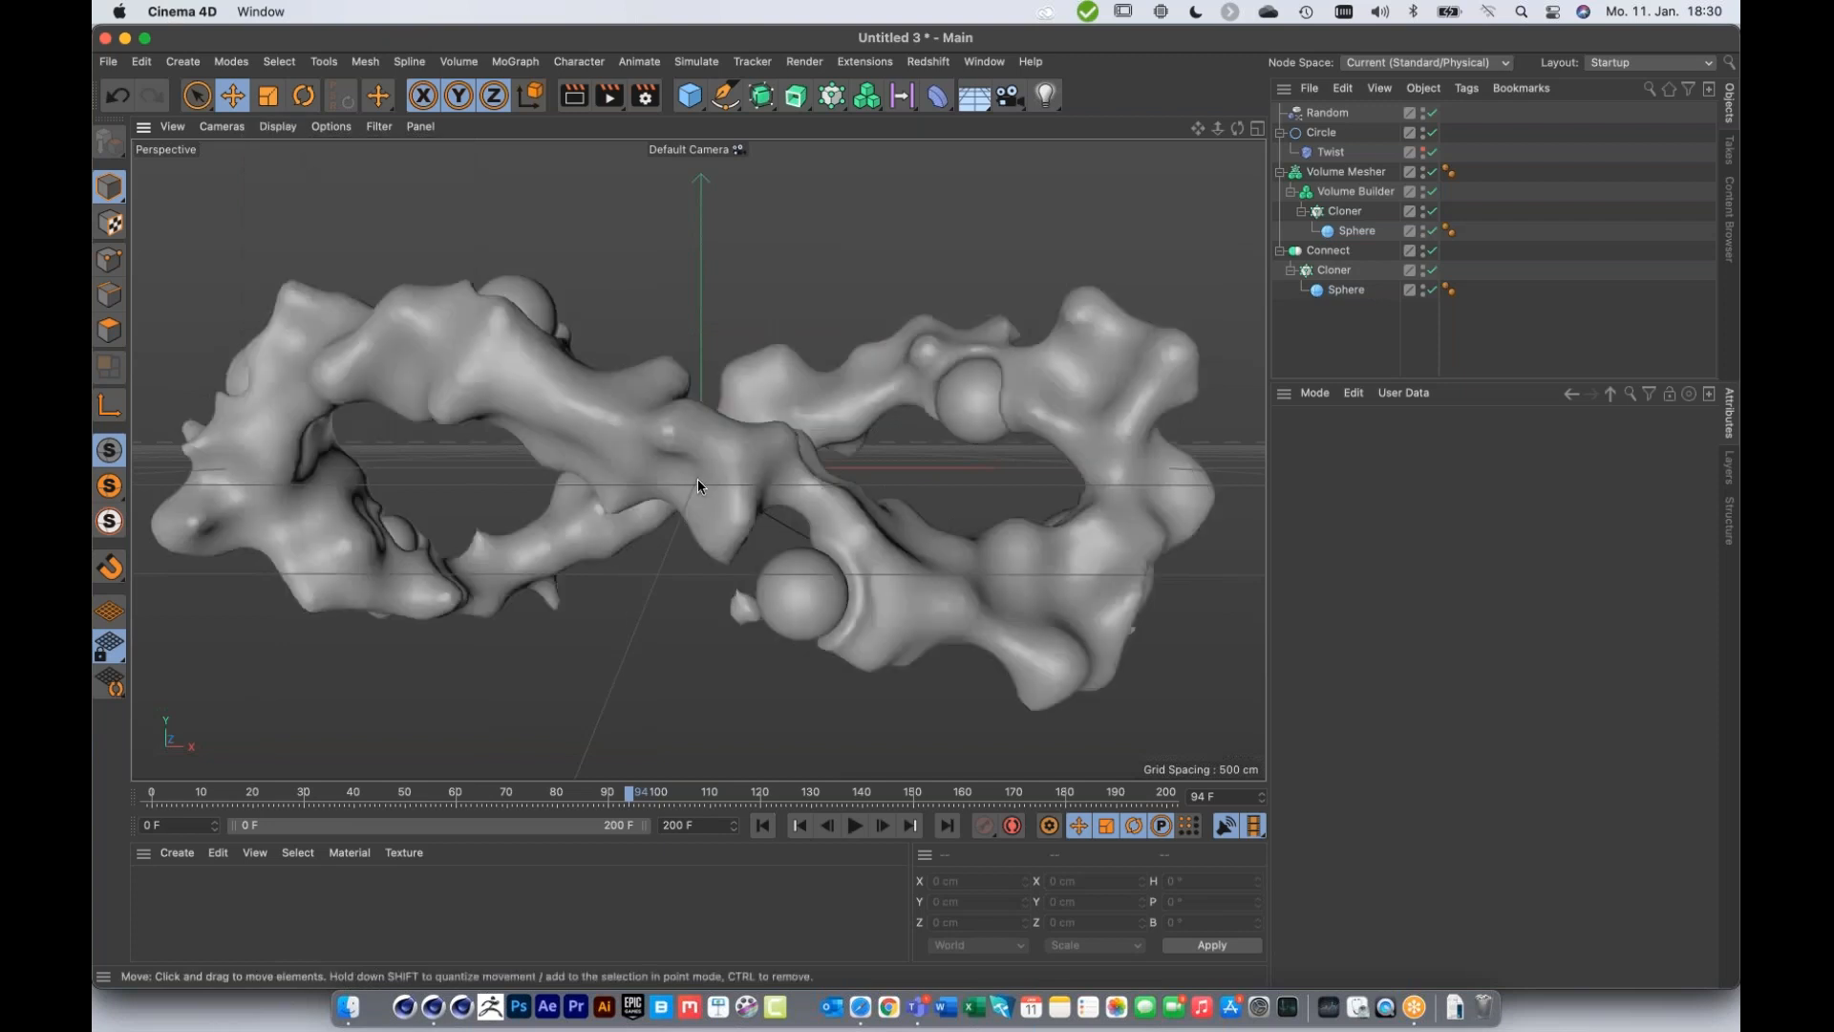
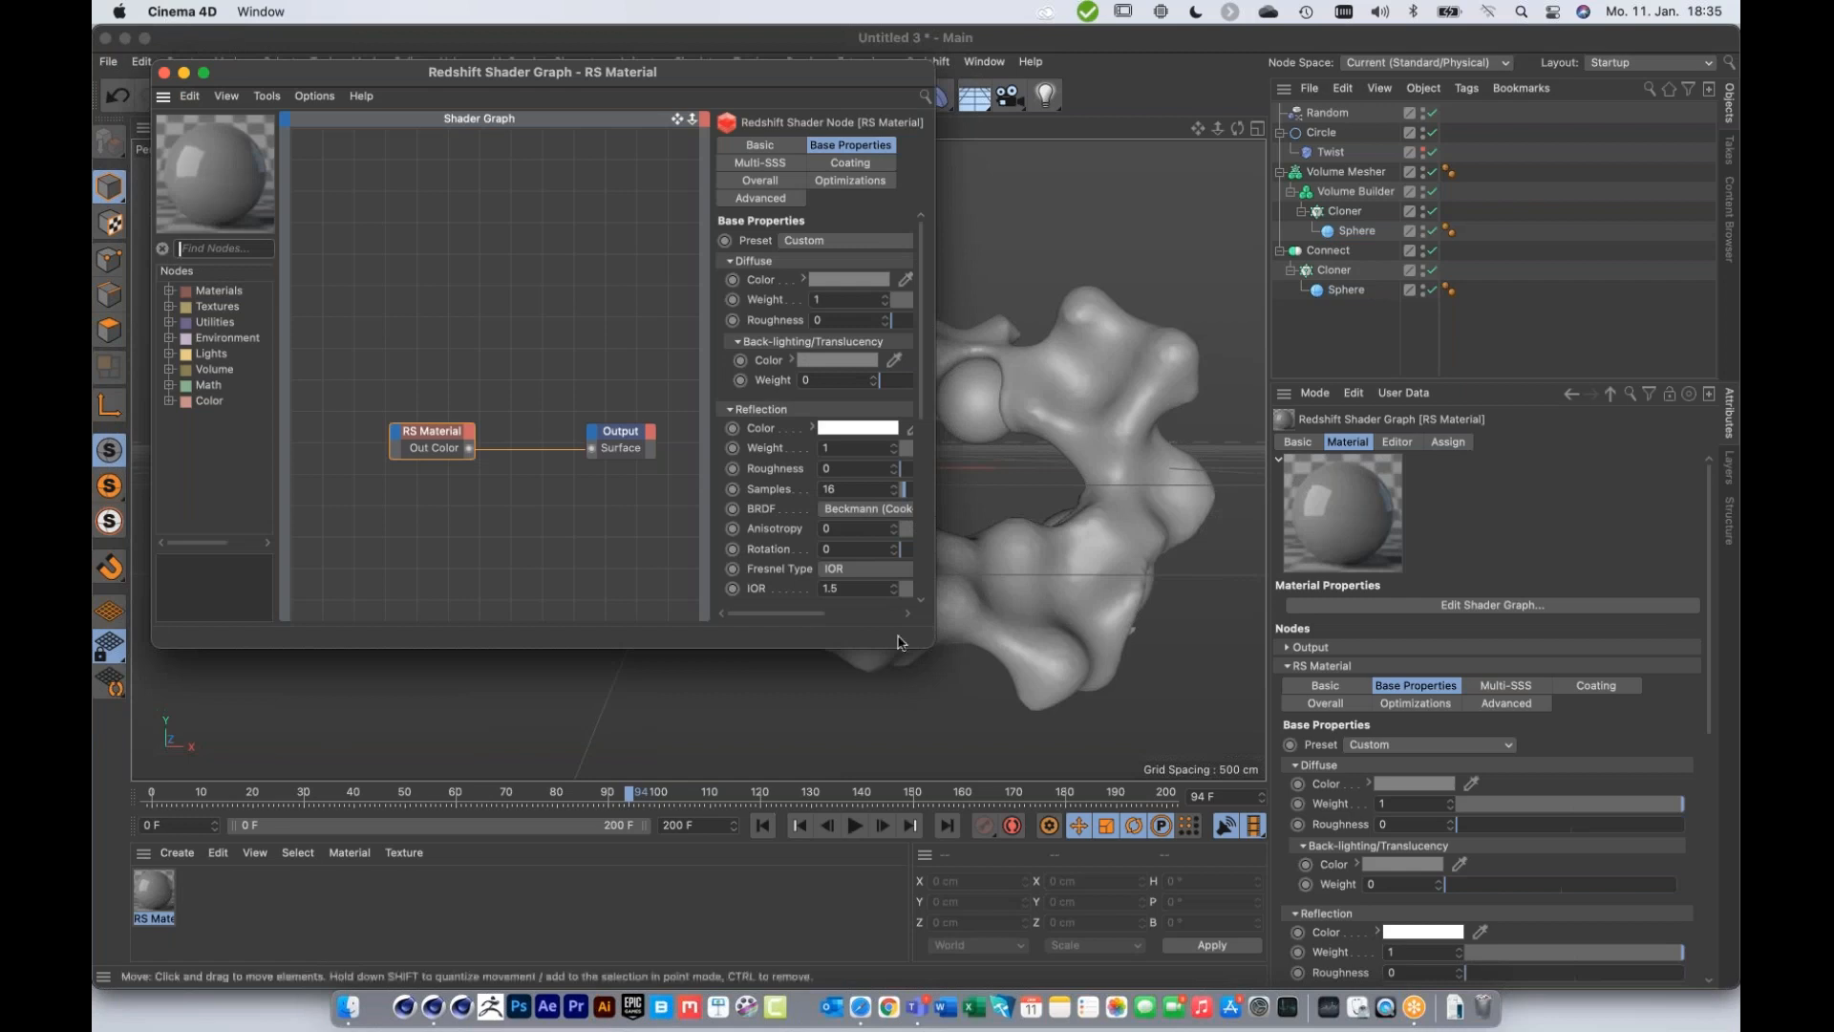
Step: Enlarge the RS Material's shader graph, search the nodes for "curv", and add a Curvature texture node
drag(928, 642, 1345, 608)
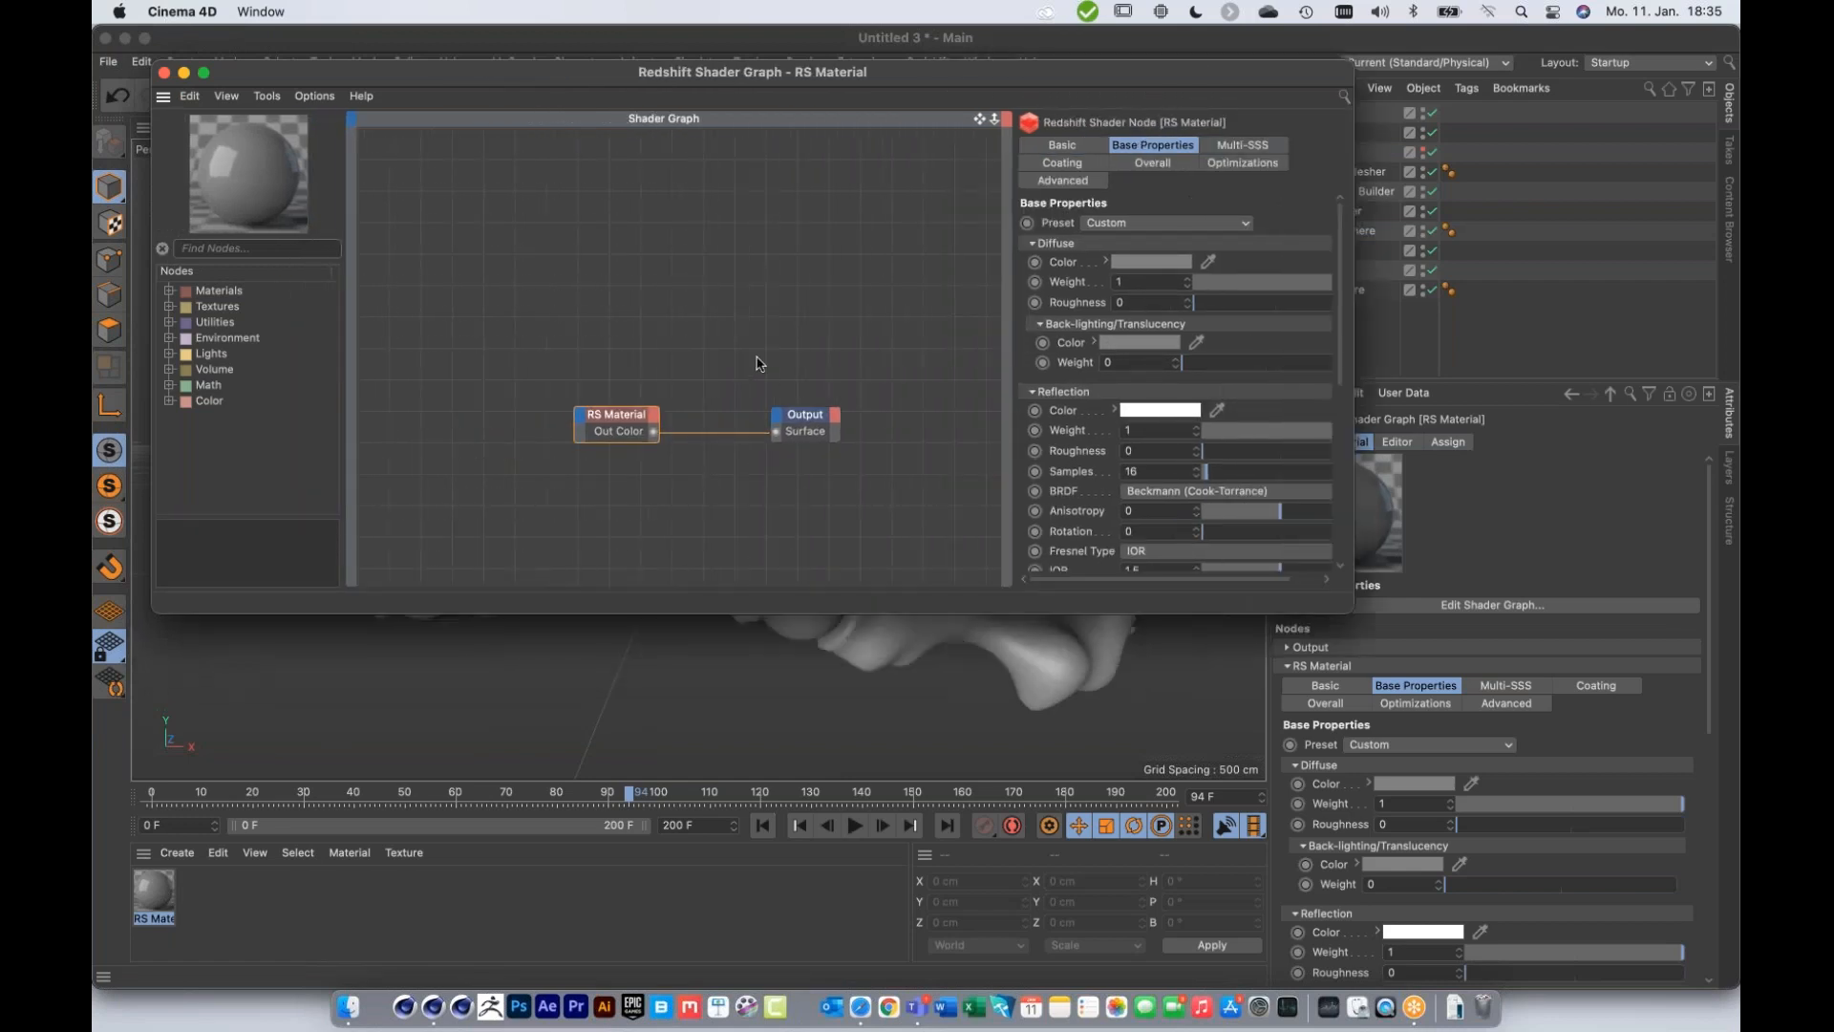
click(219, 248)
text(curv)
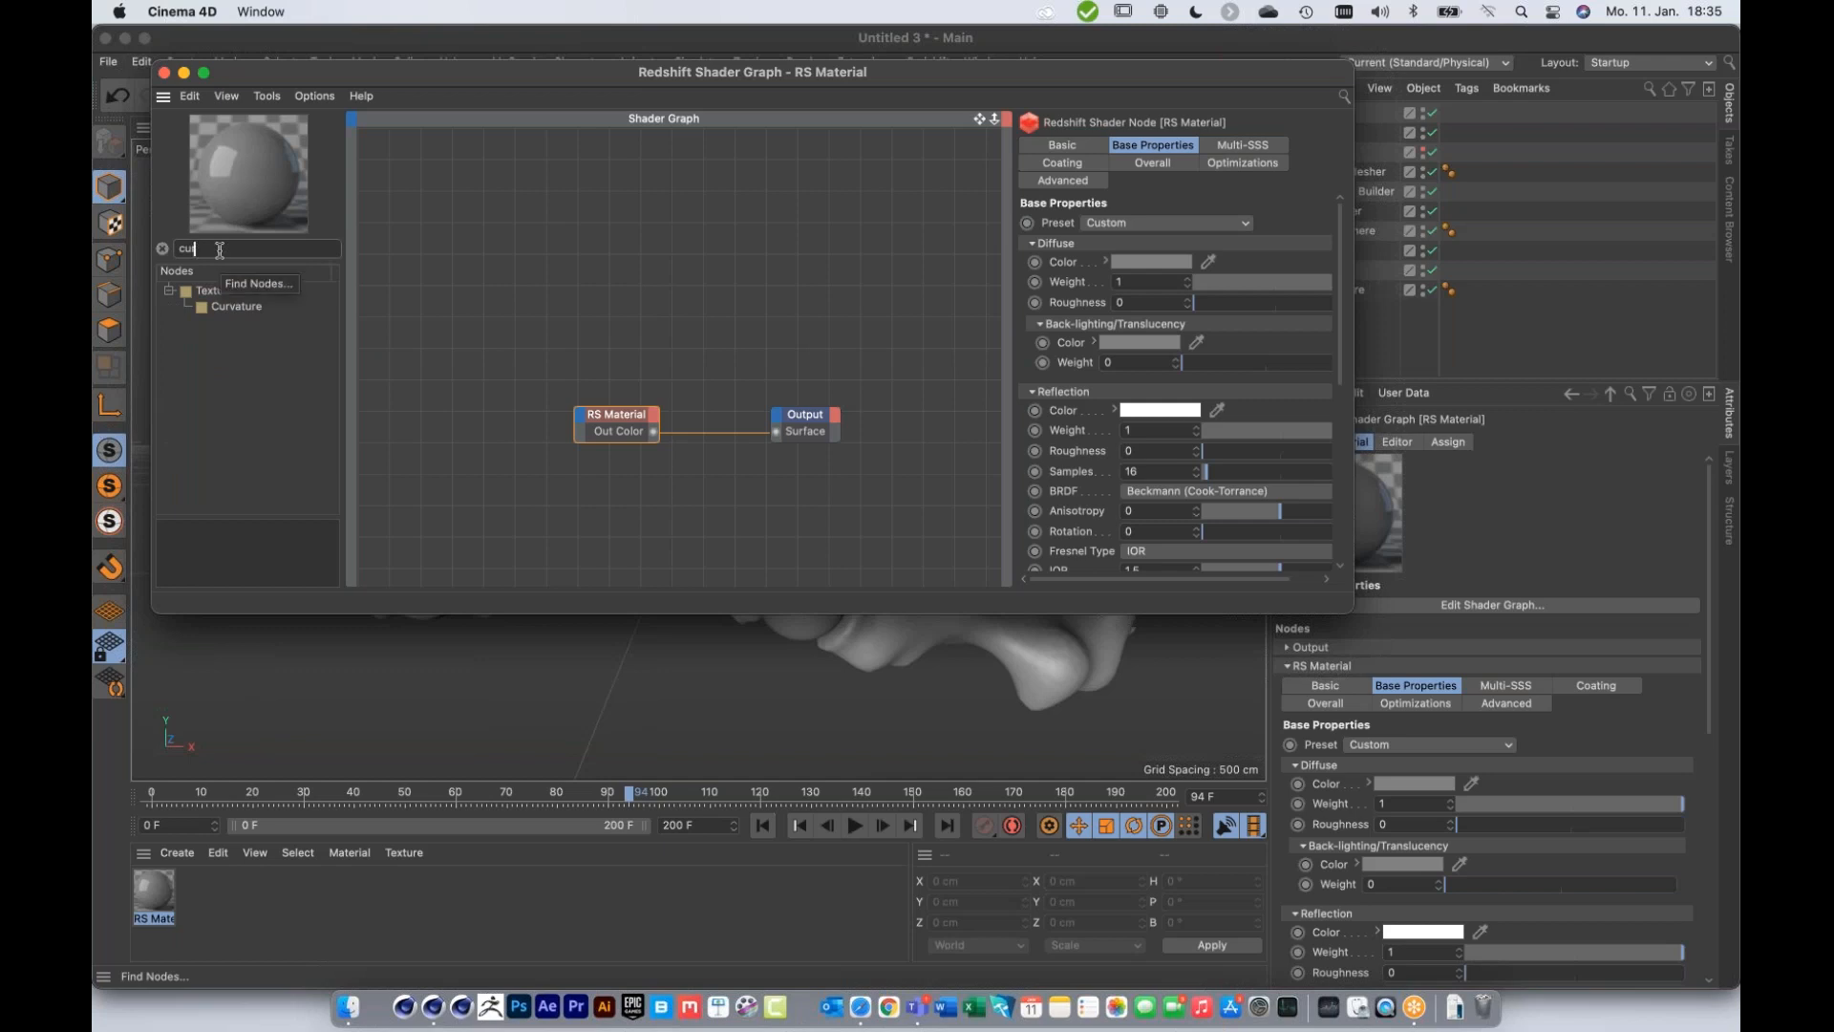
mouse_move(230, 310)
drag(229, 311, 489, 265)
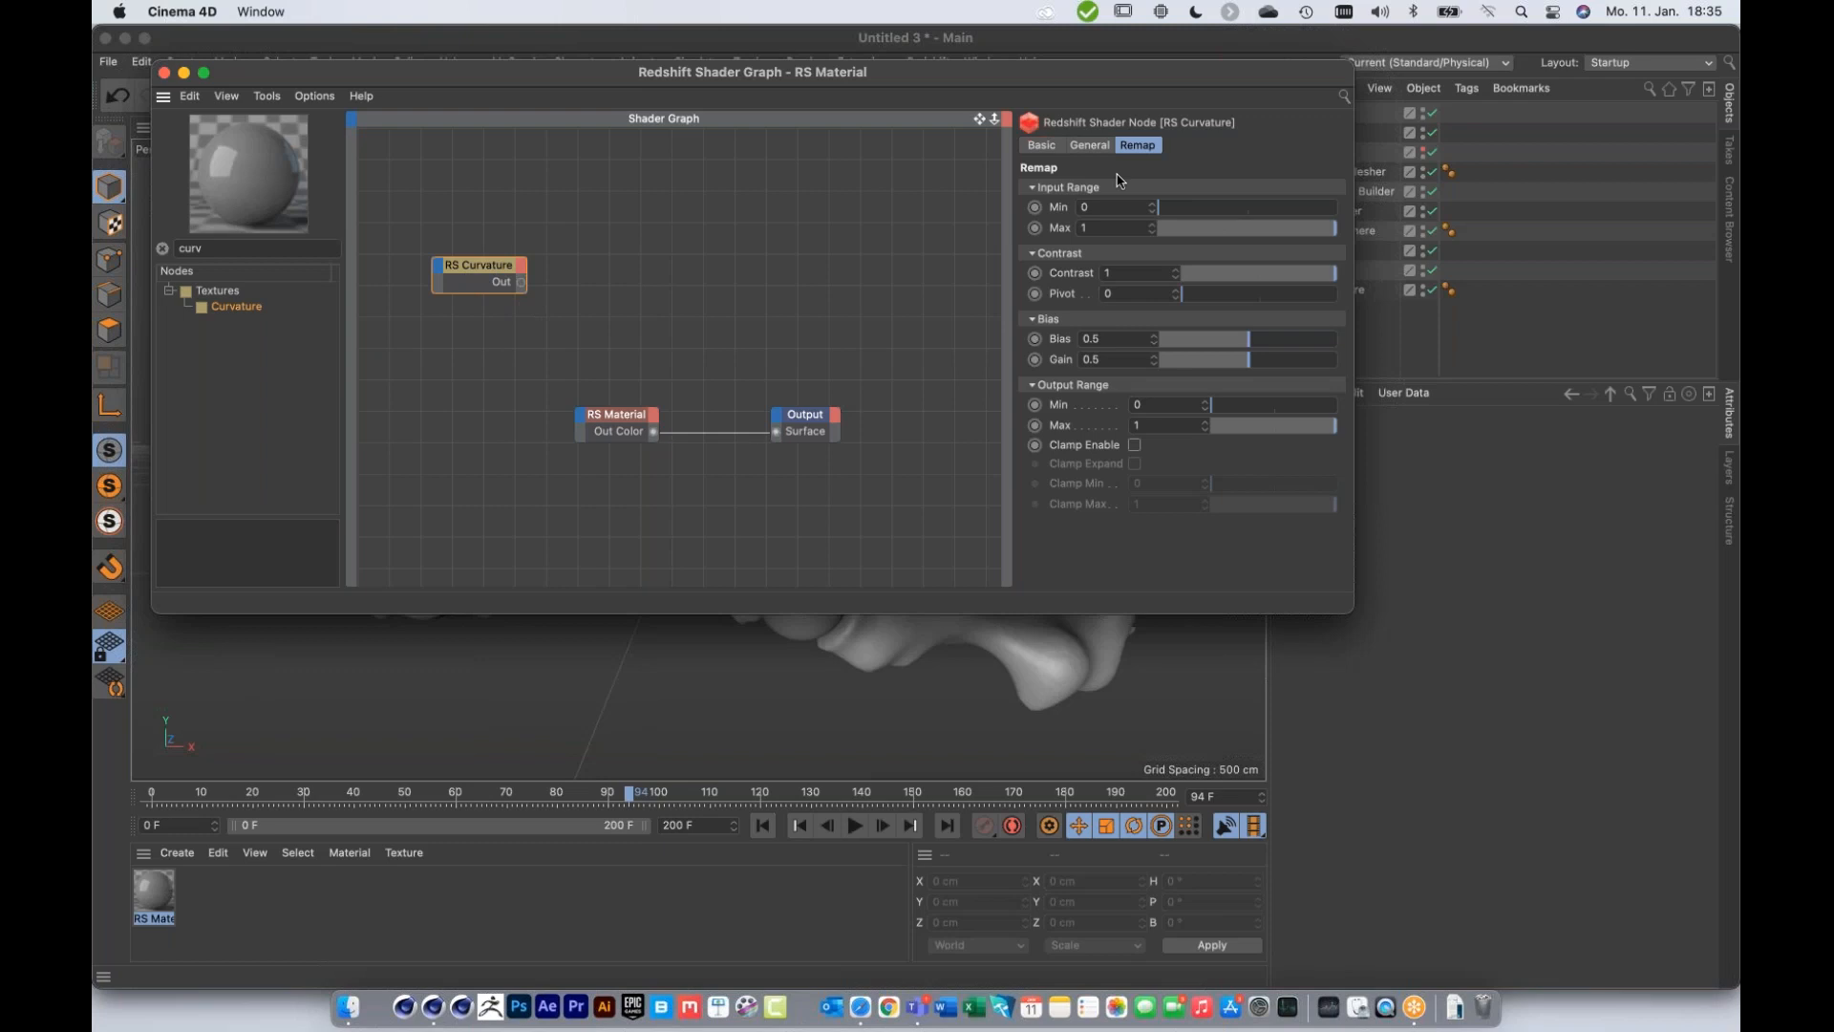
Step: Arrange the graph so the RS Curvature node sits left of the RS Material node and the material sits closer to the Output
drag(475, 264, 452, 387)
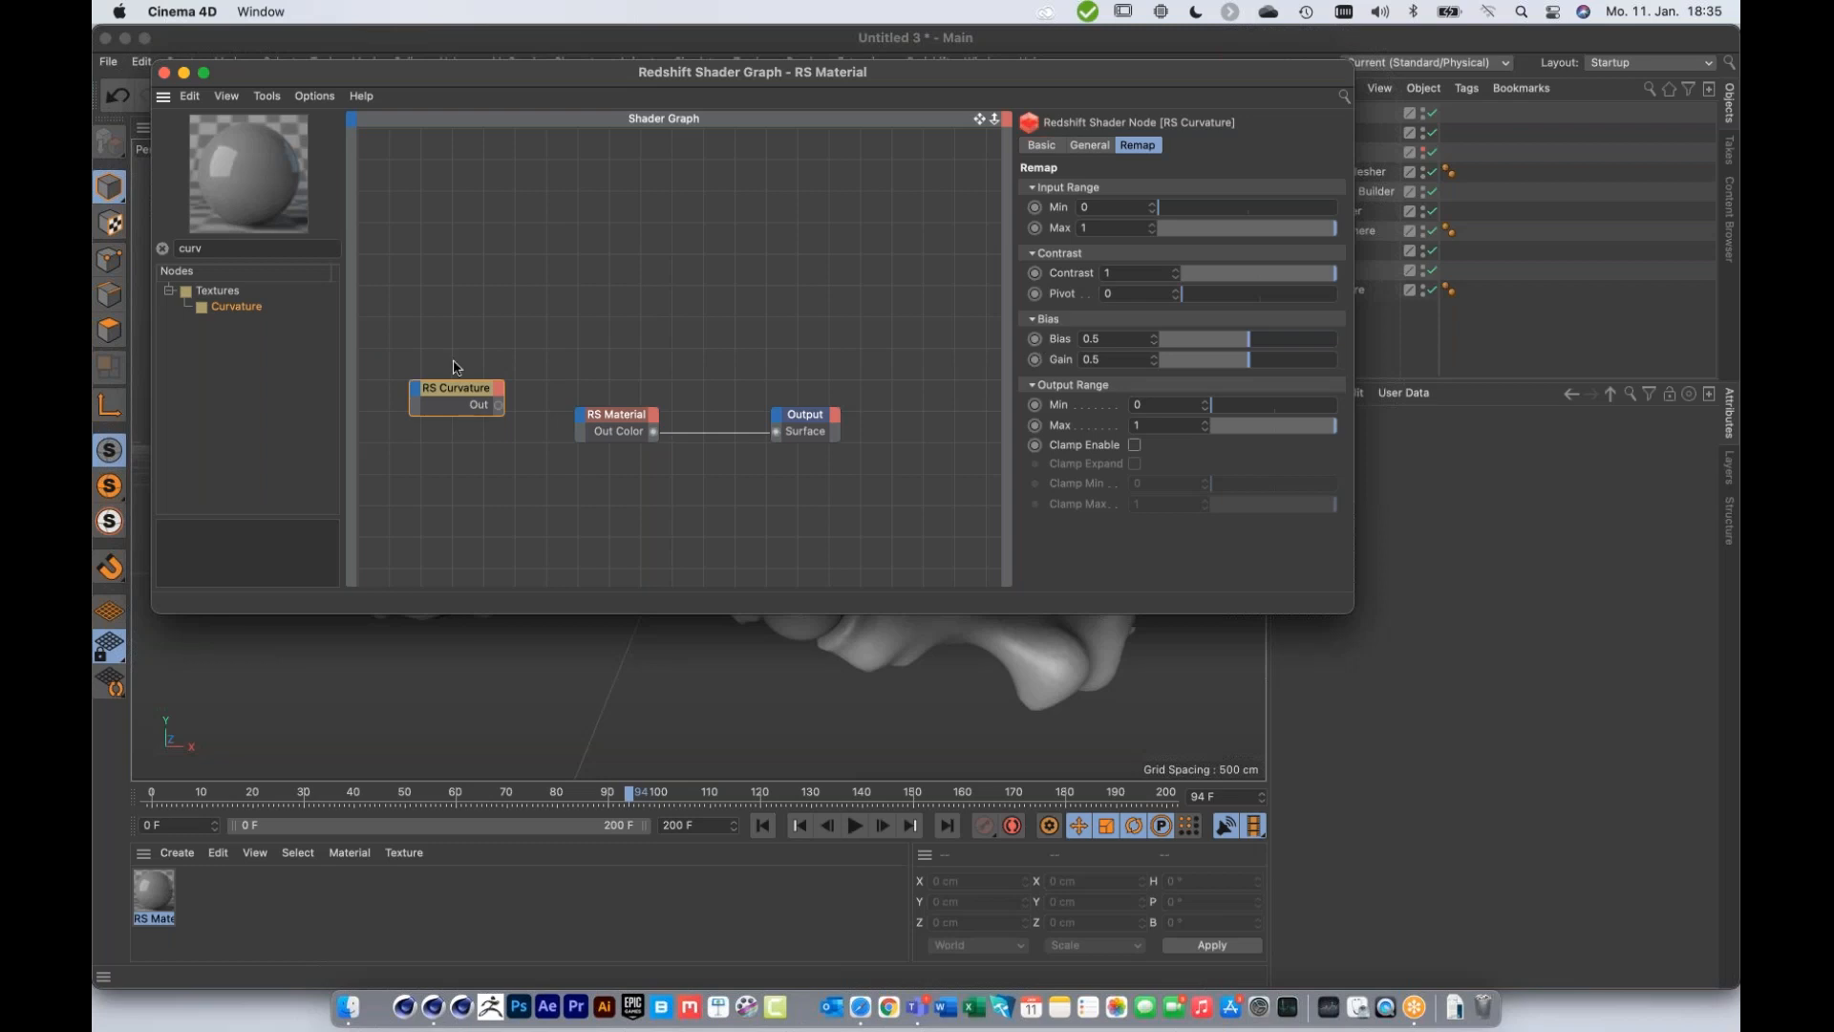
mouse_move(469, 401)
mouse_down()
mouse_move(451, 393)
mouse_move(442, 301)
mouse_move(452, 397)
mouse_up()
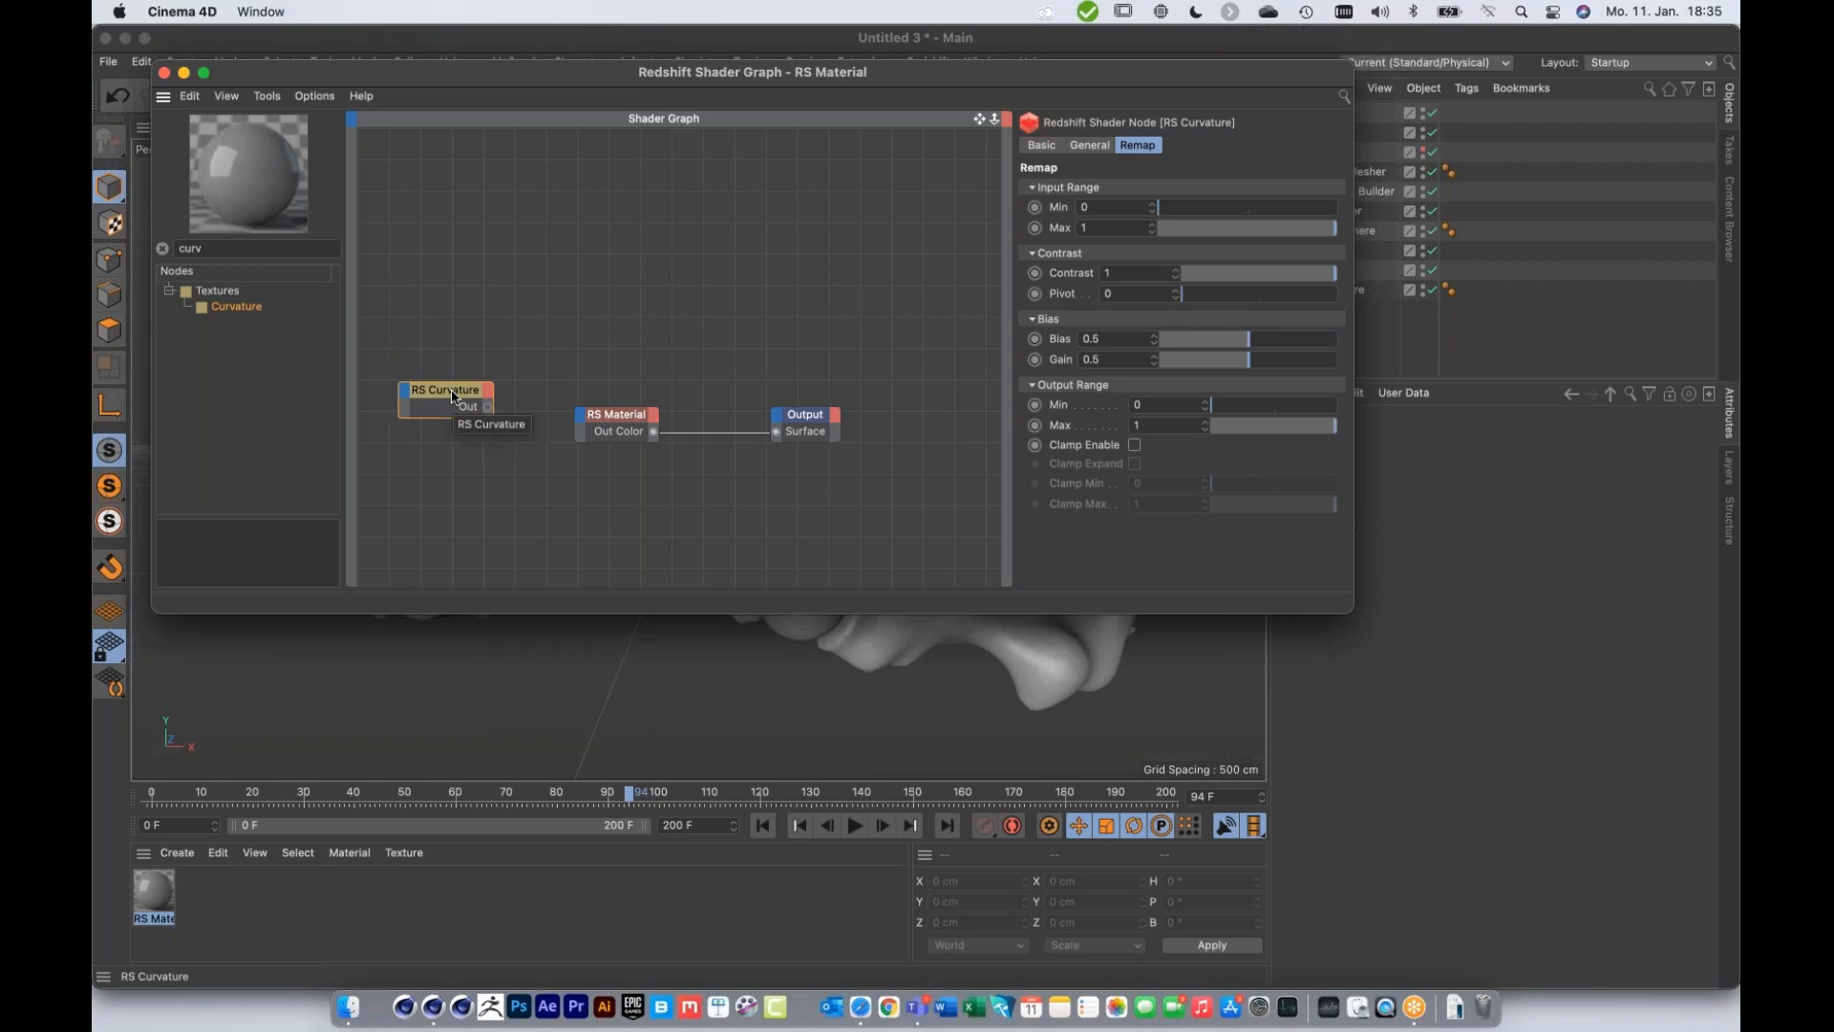
drag(453, 394, 474, 296)
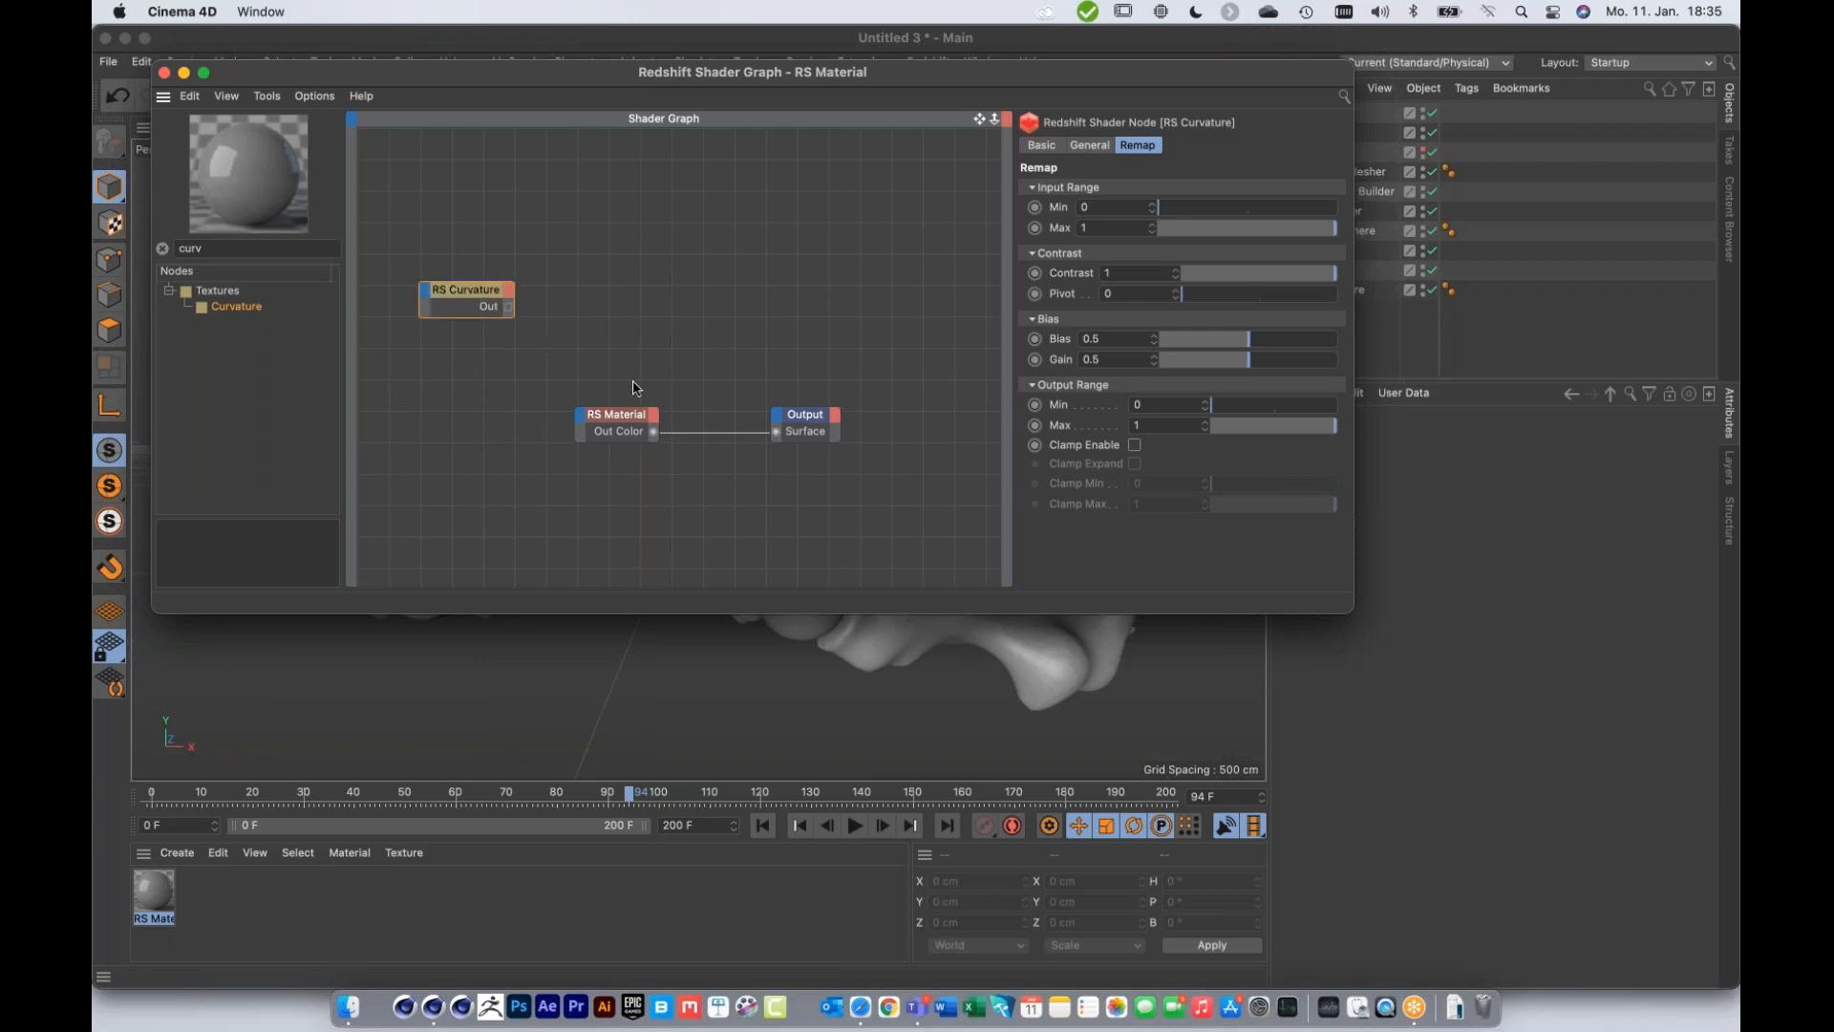
drag(626, 421, 678, 419)
click(485, 294)
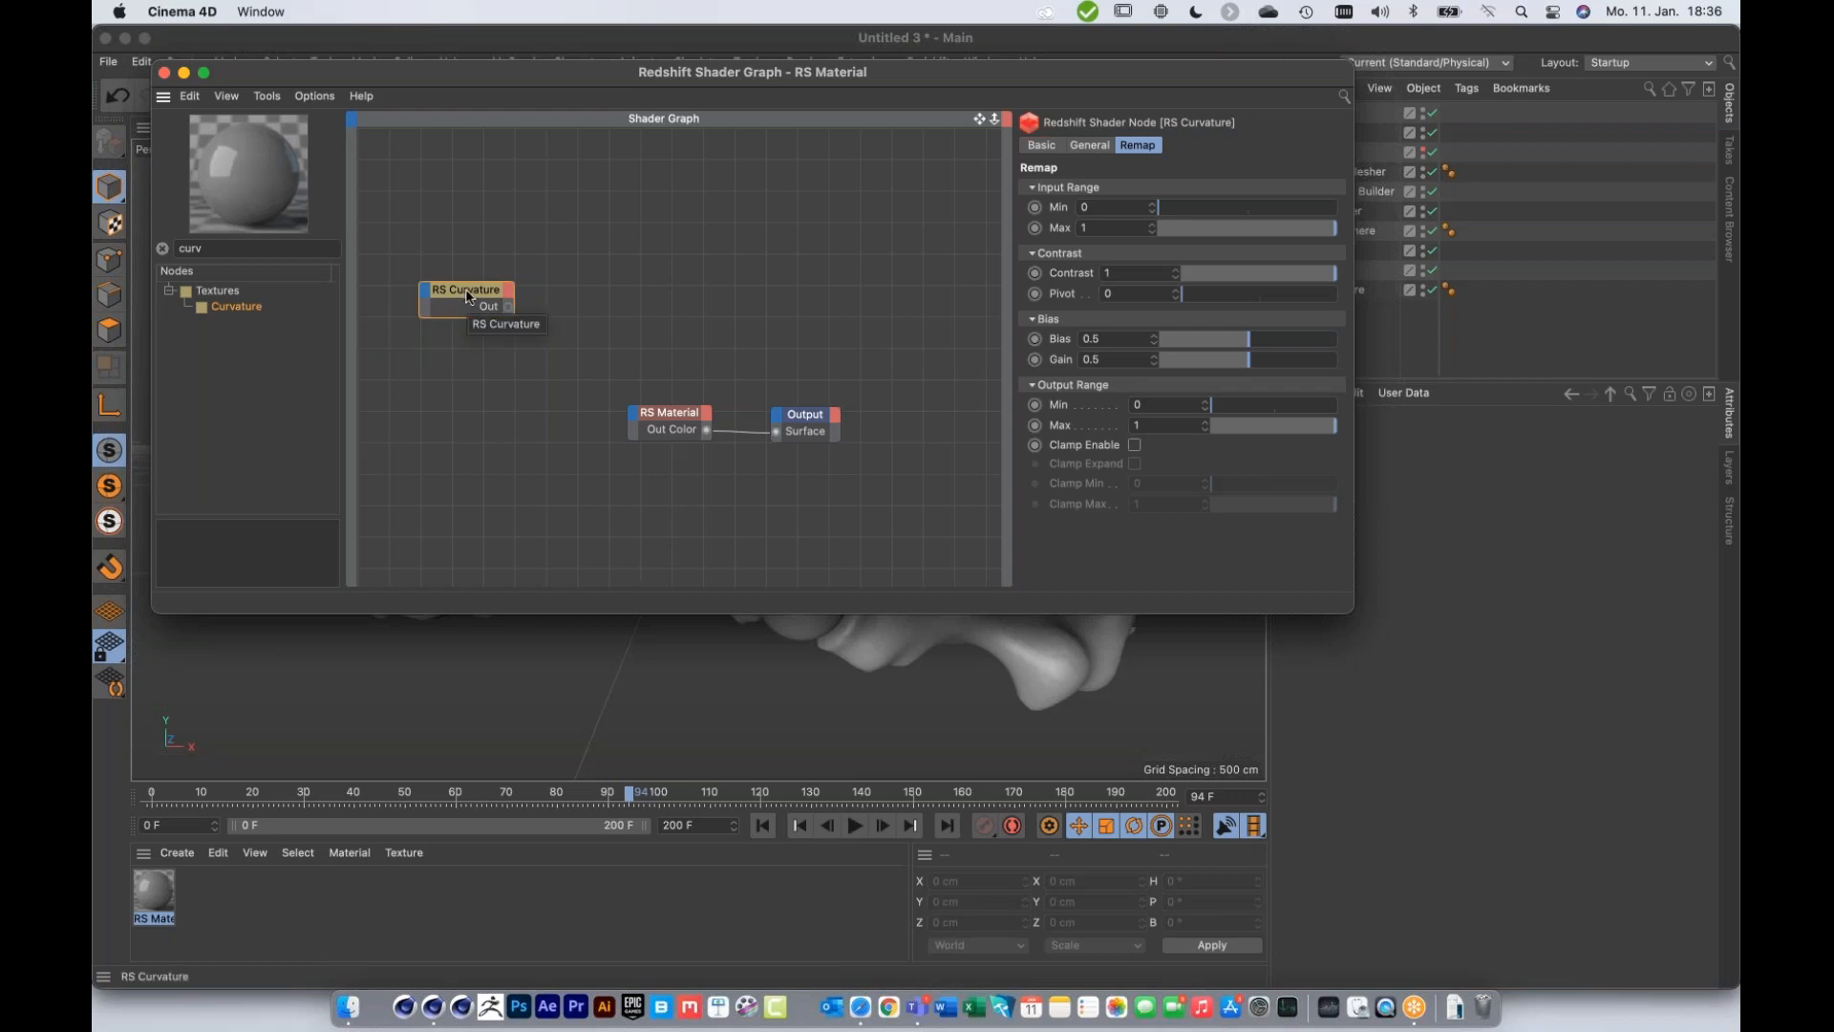
drag(467, 295, 448, 370)
Step: Examine the RS Curvature node's general settings and mode options without changing them, and close the shader graph
drag(884, 121, 901, 230)
click(1110, 255)
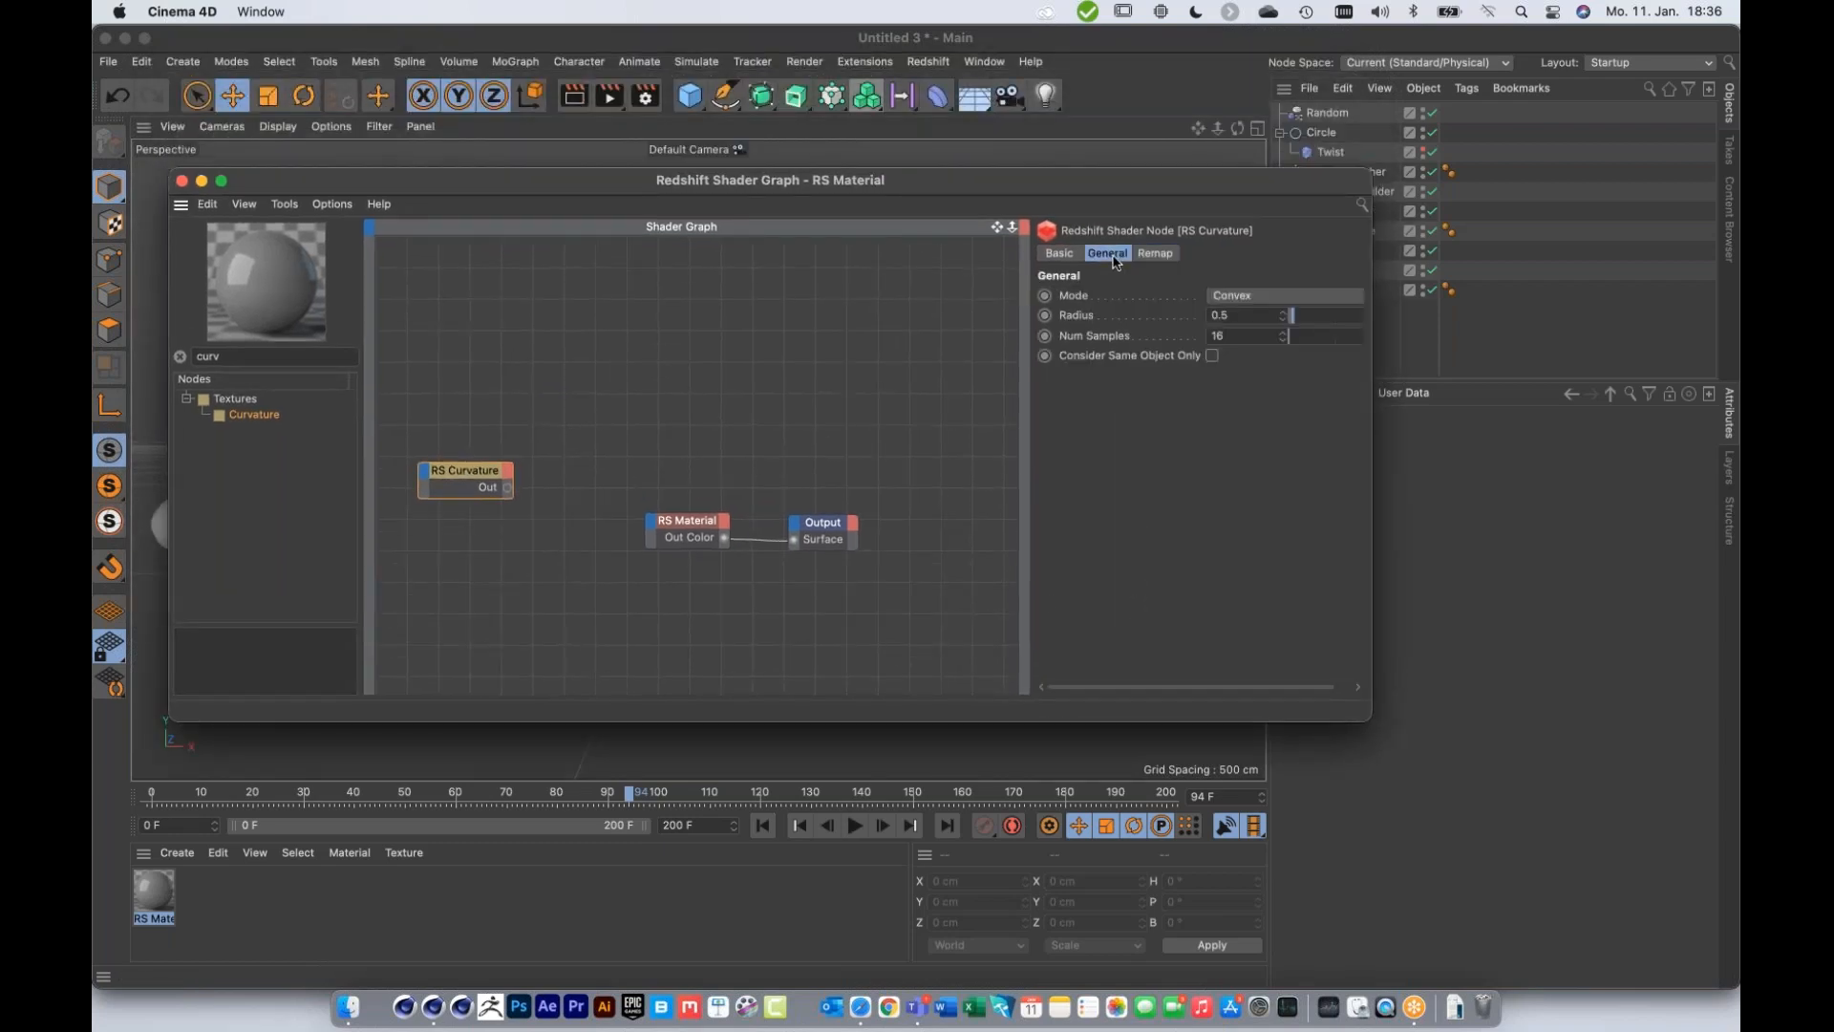
click(1234, 297)
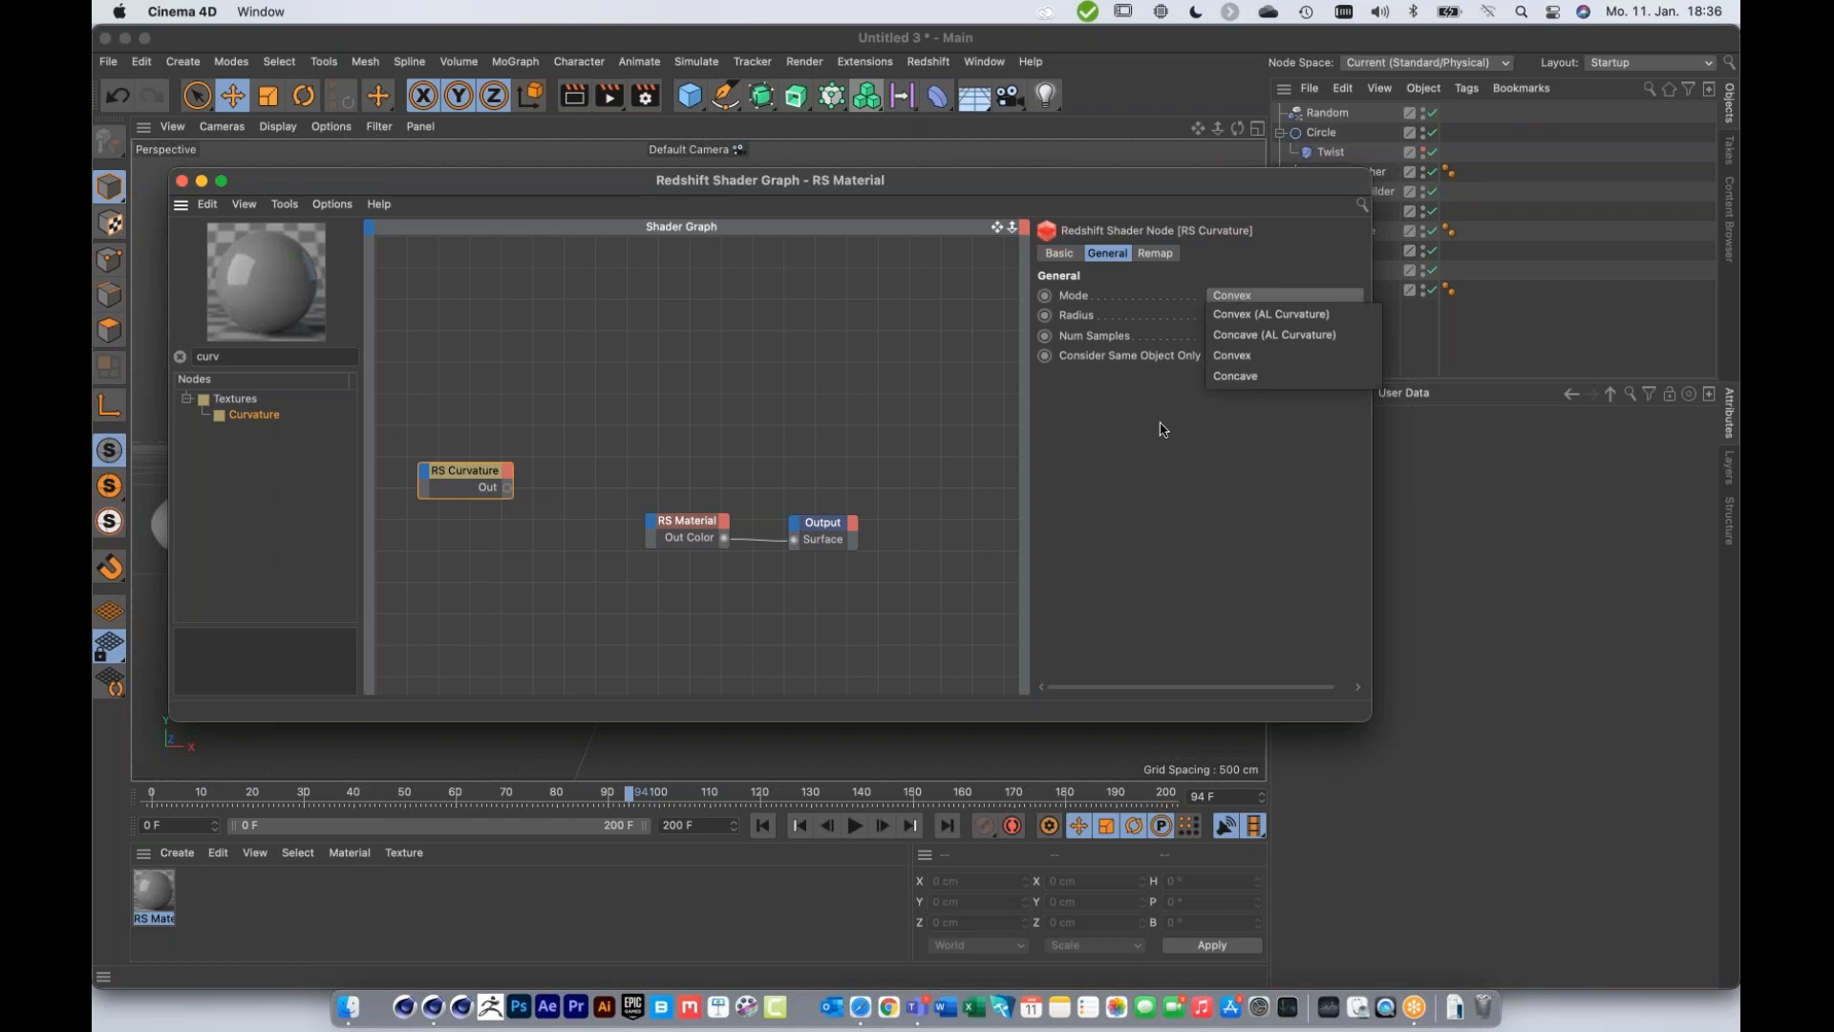
click(1182, 398)
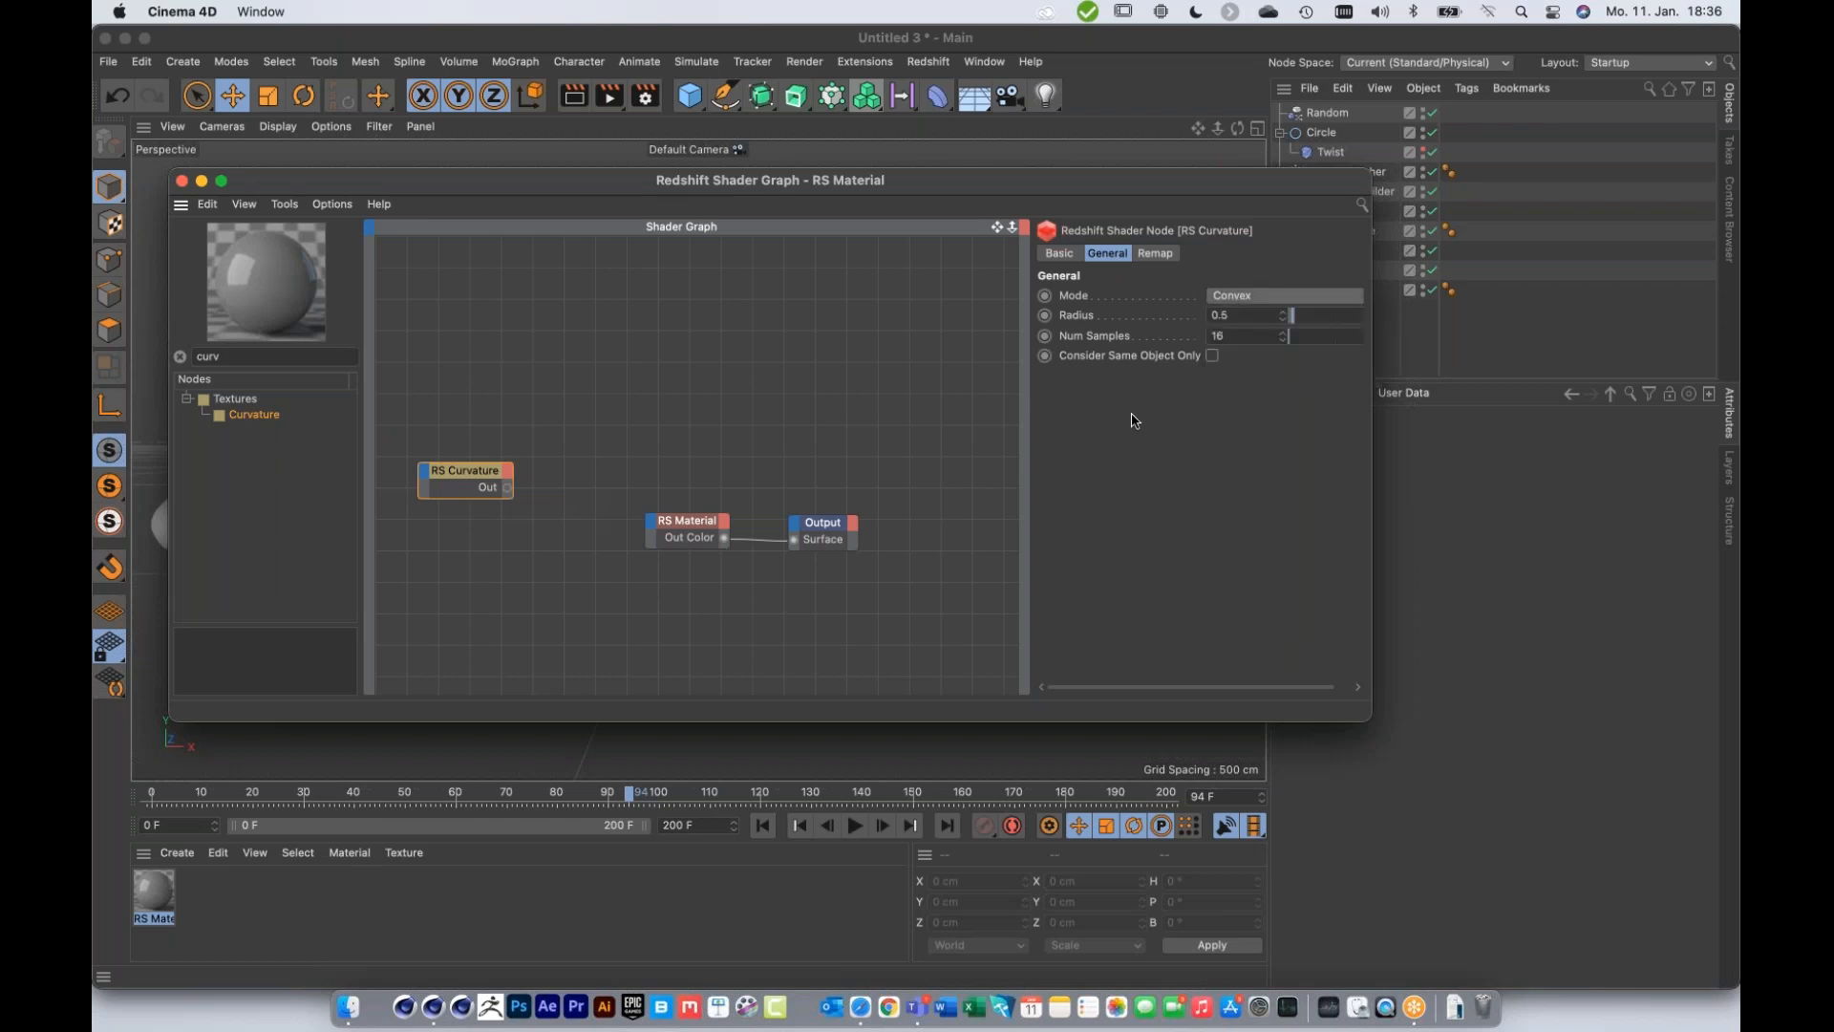
drag(949, 184, 917, 161)
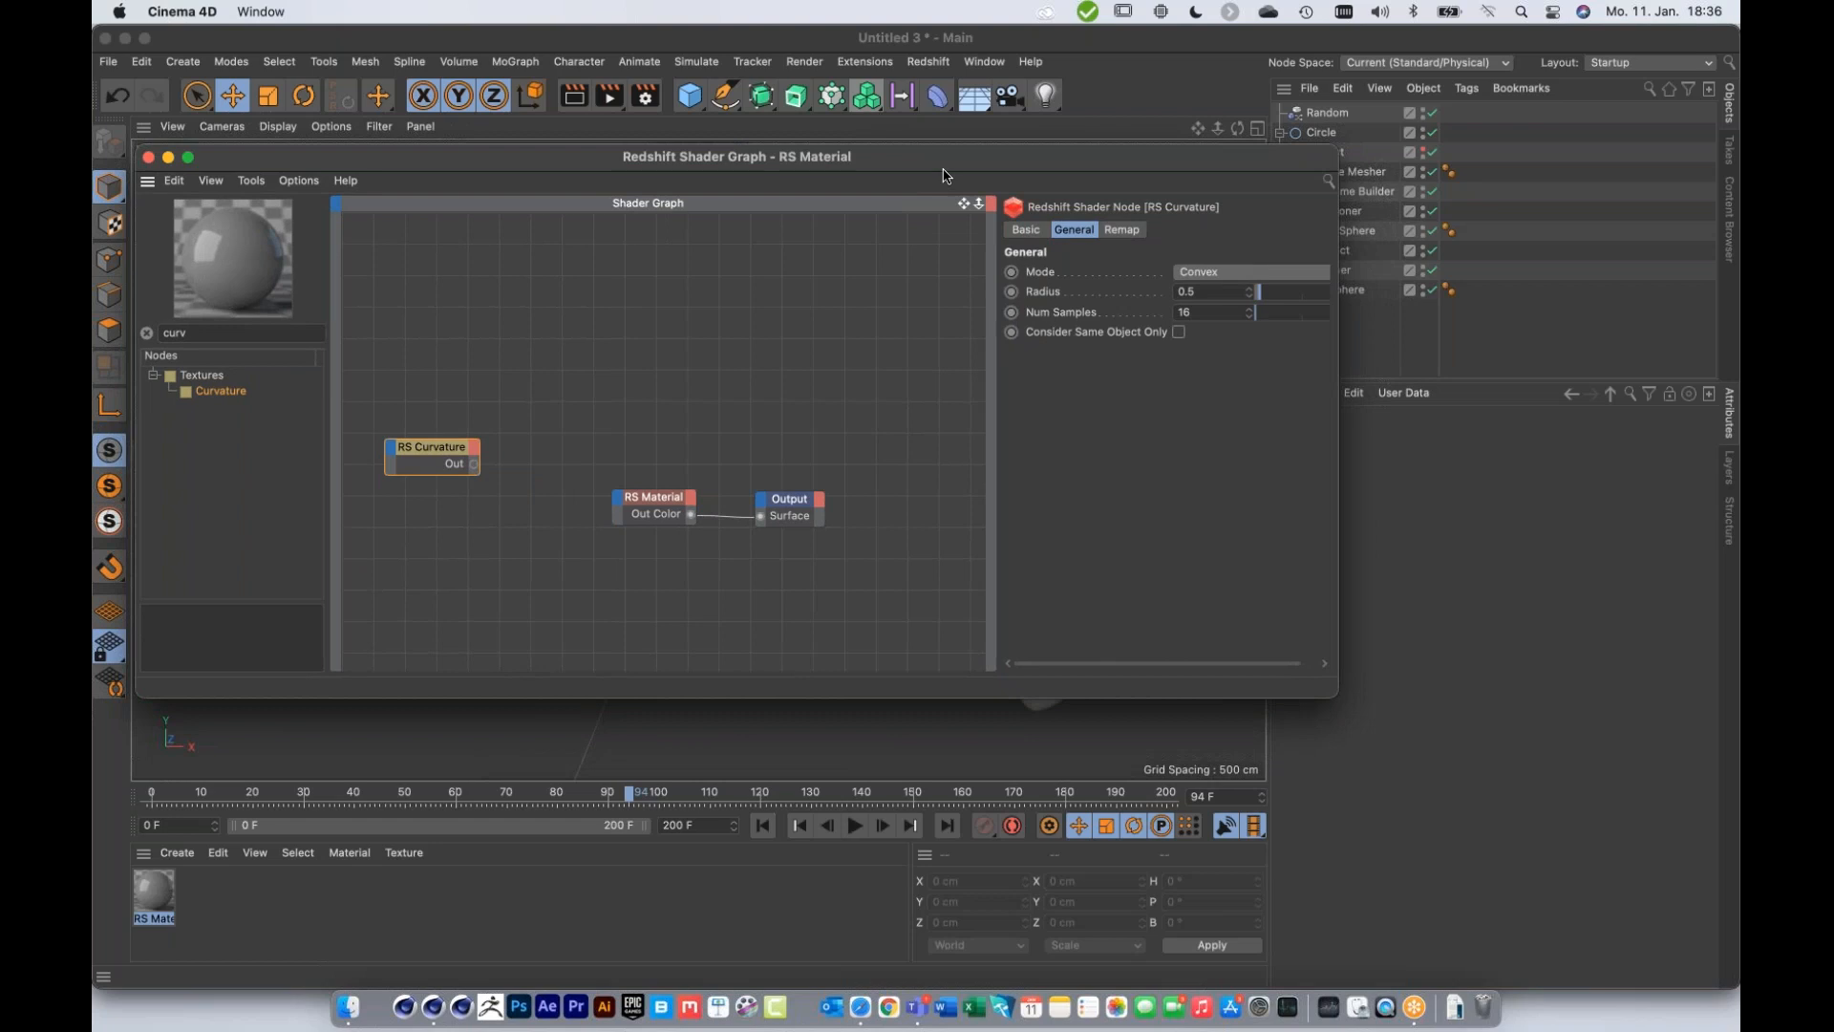
click(148, 158)
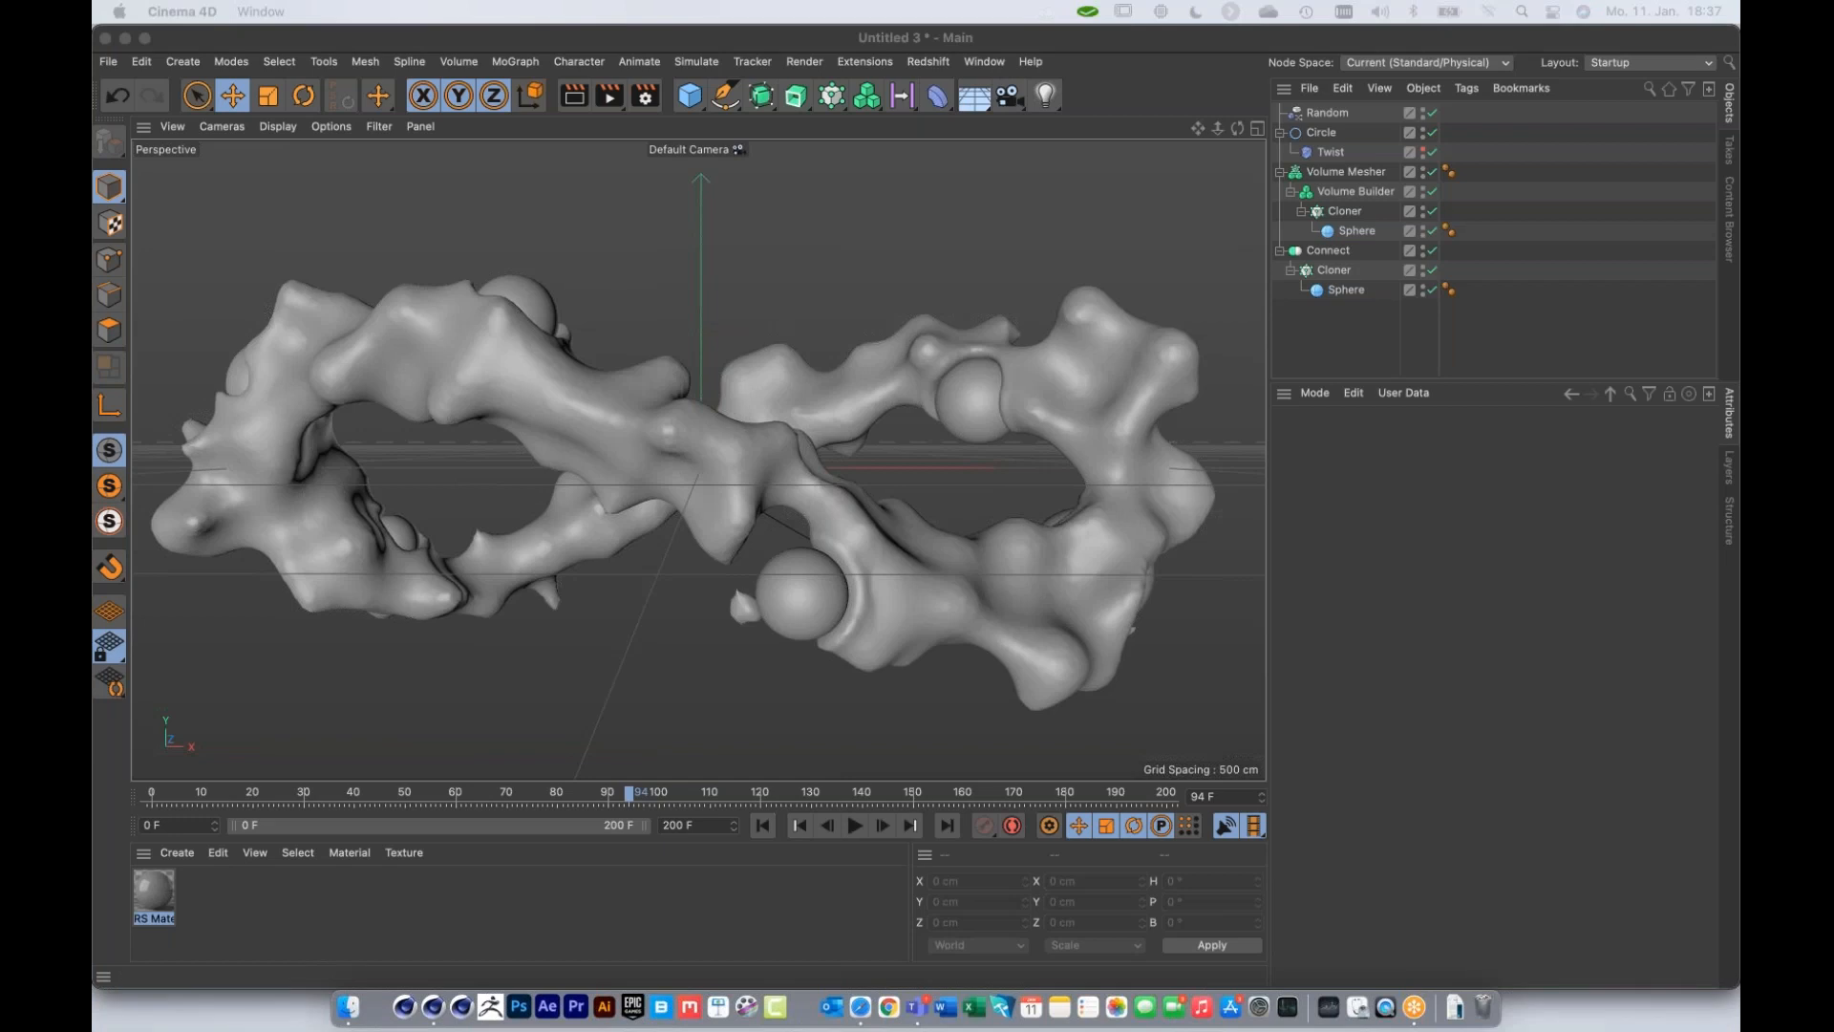
Step: Preview the LegoExplosion.mov file in Finder, scrub to the explosion with the scattered bricks, and close the preview
key(space)
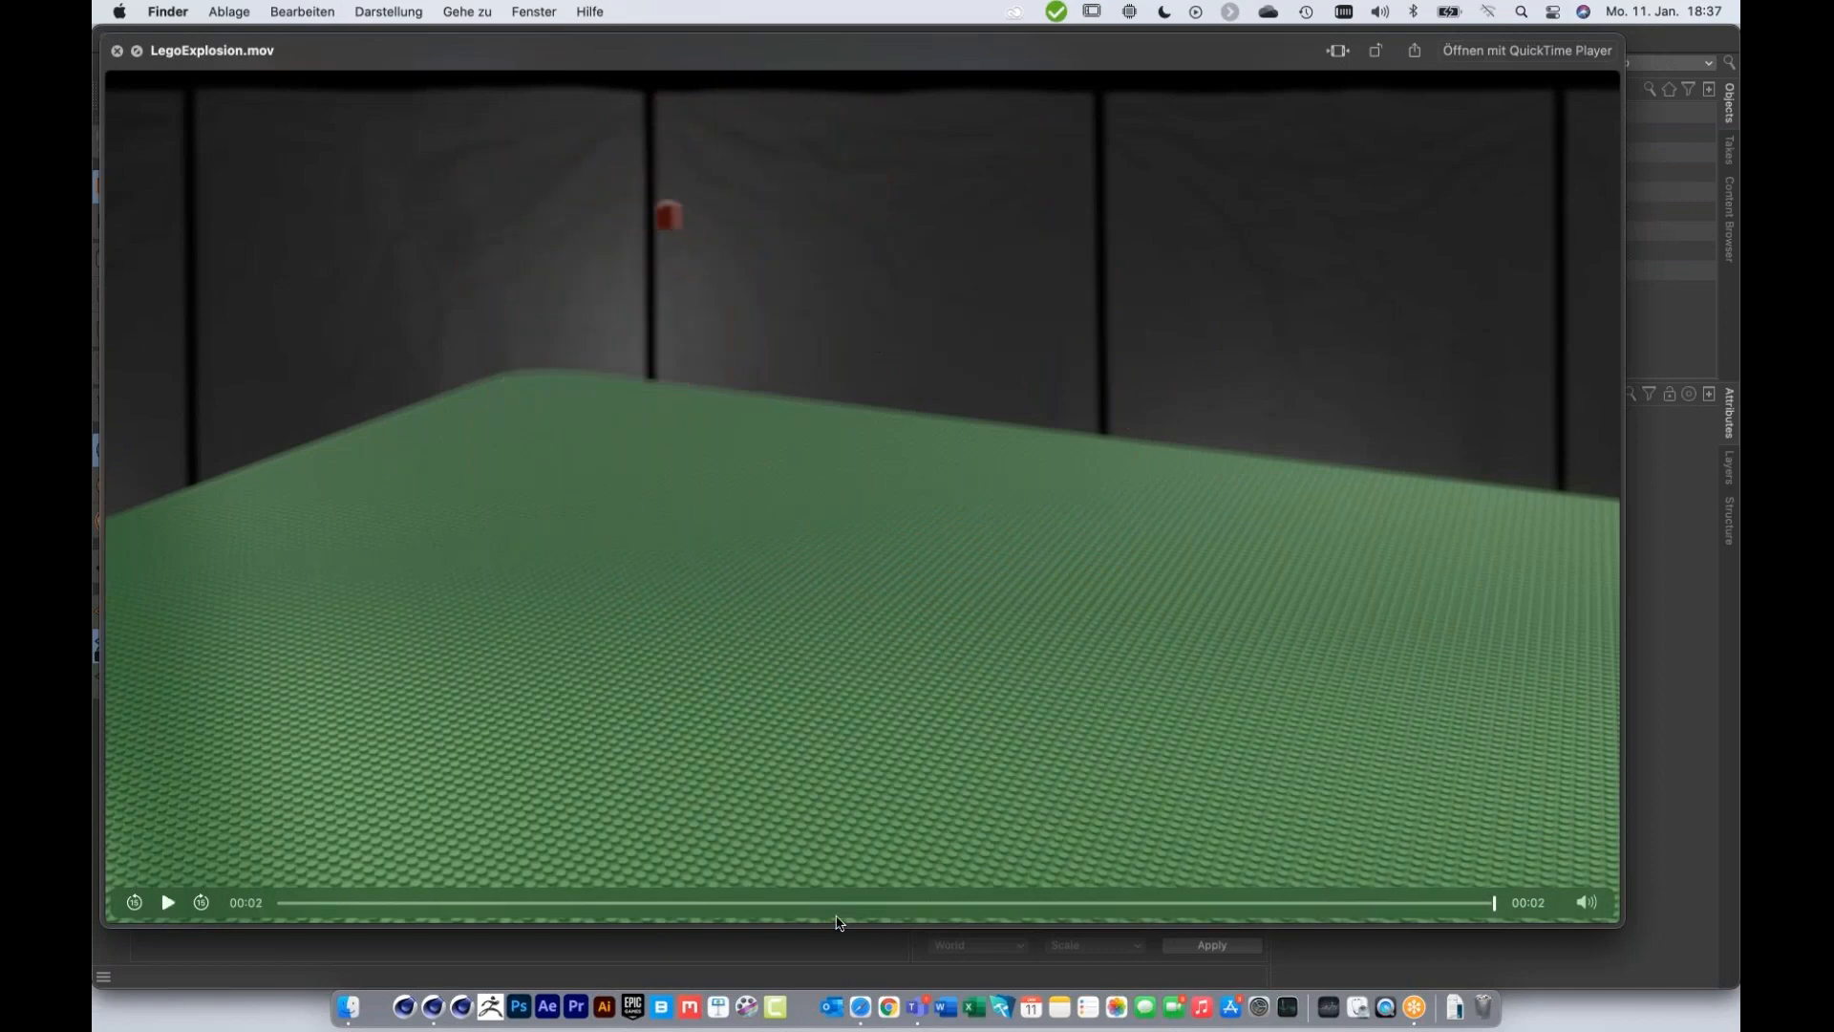
drag(1165, 902, 1257, 859)
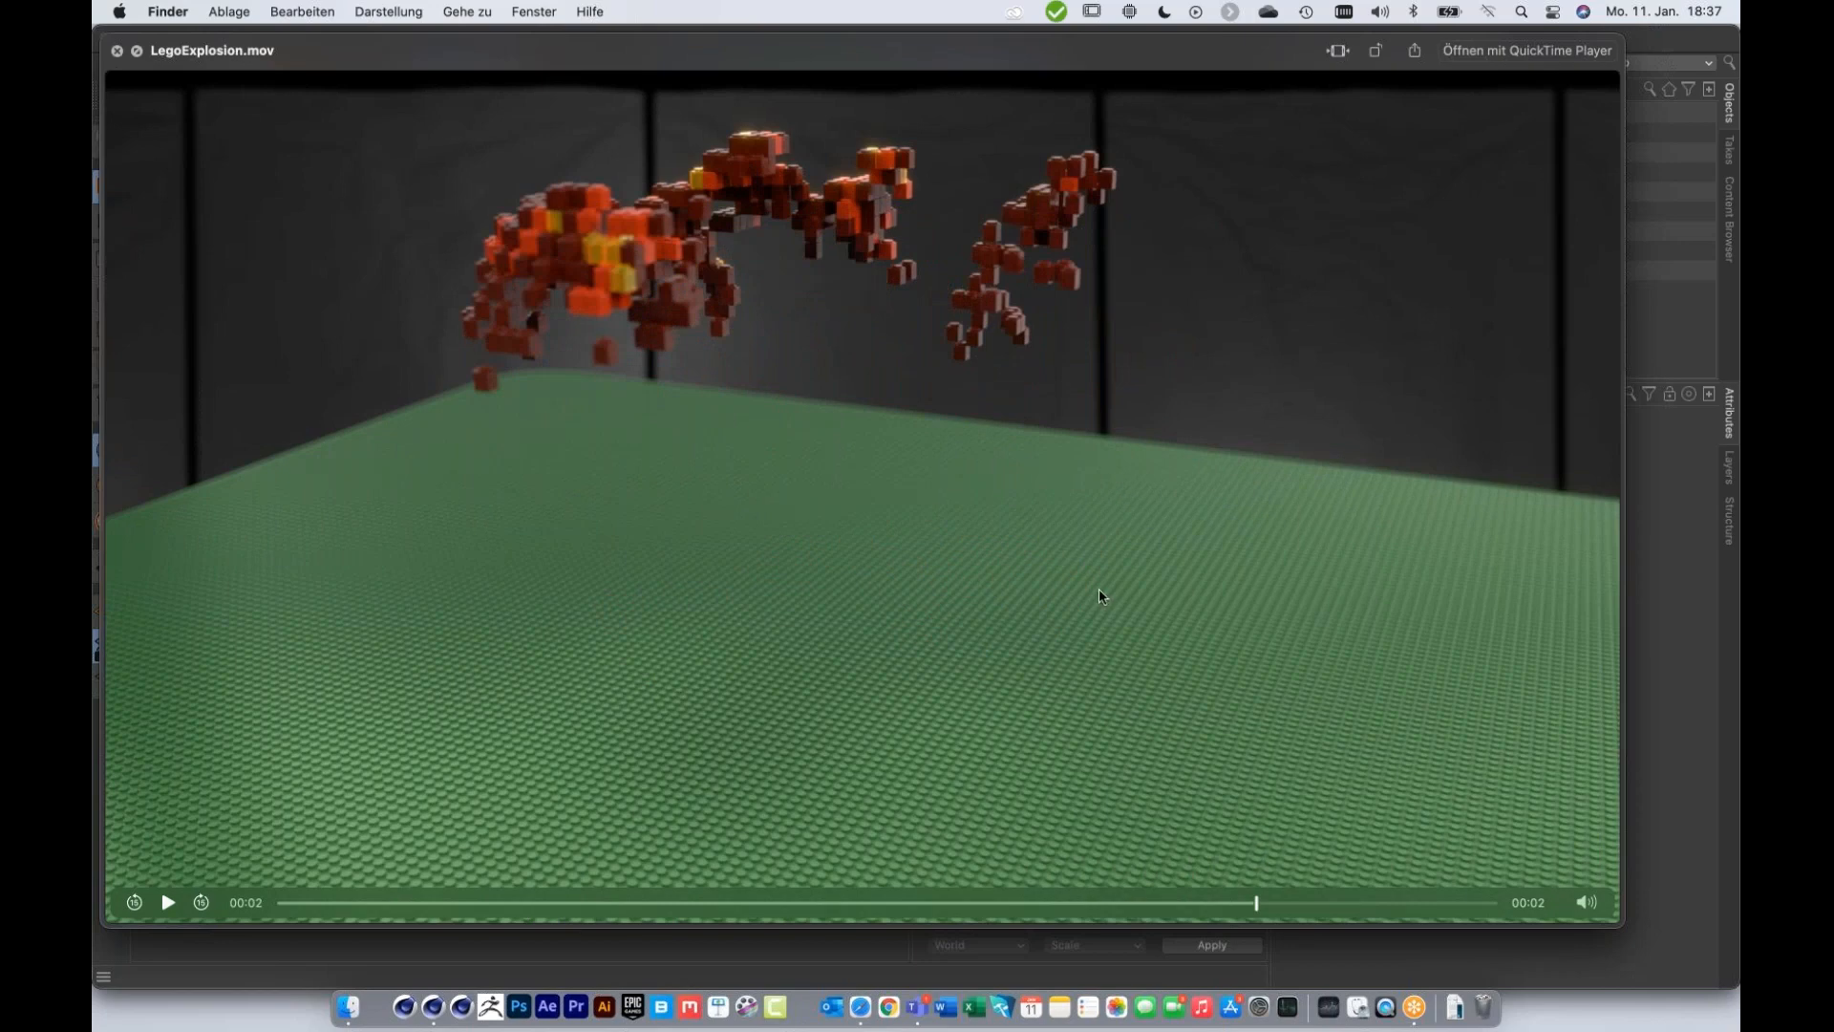
key(space)
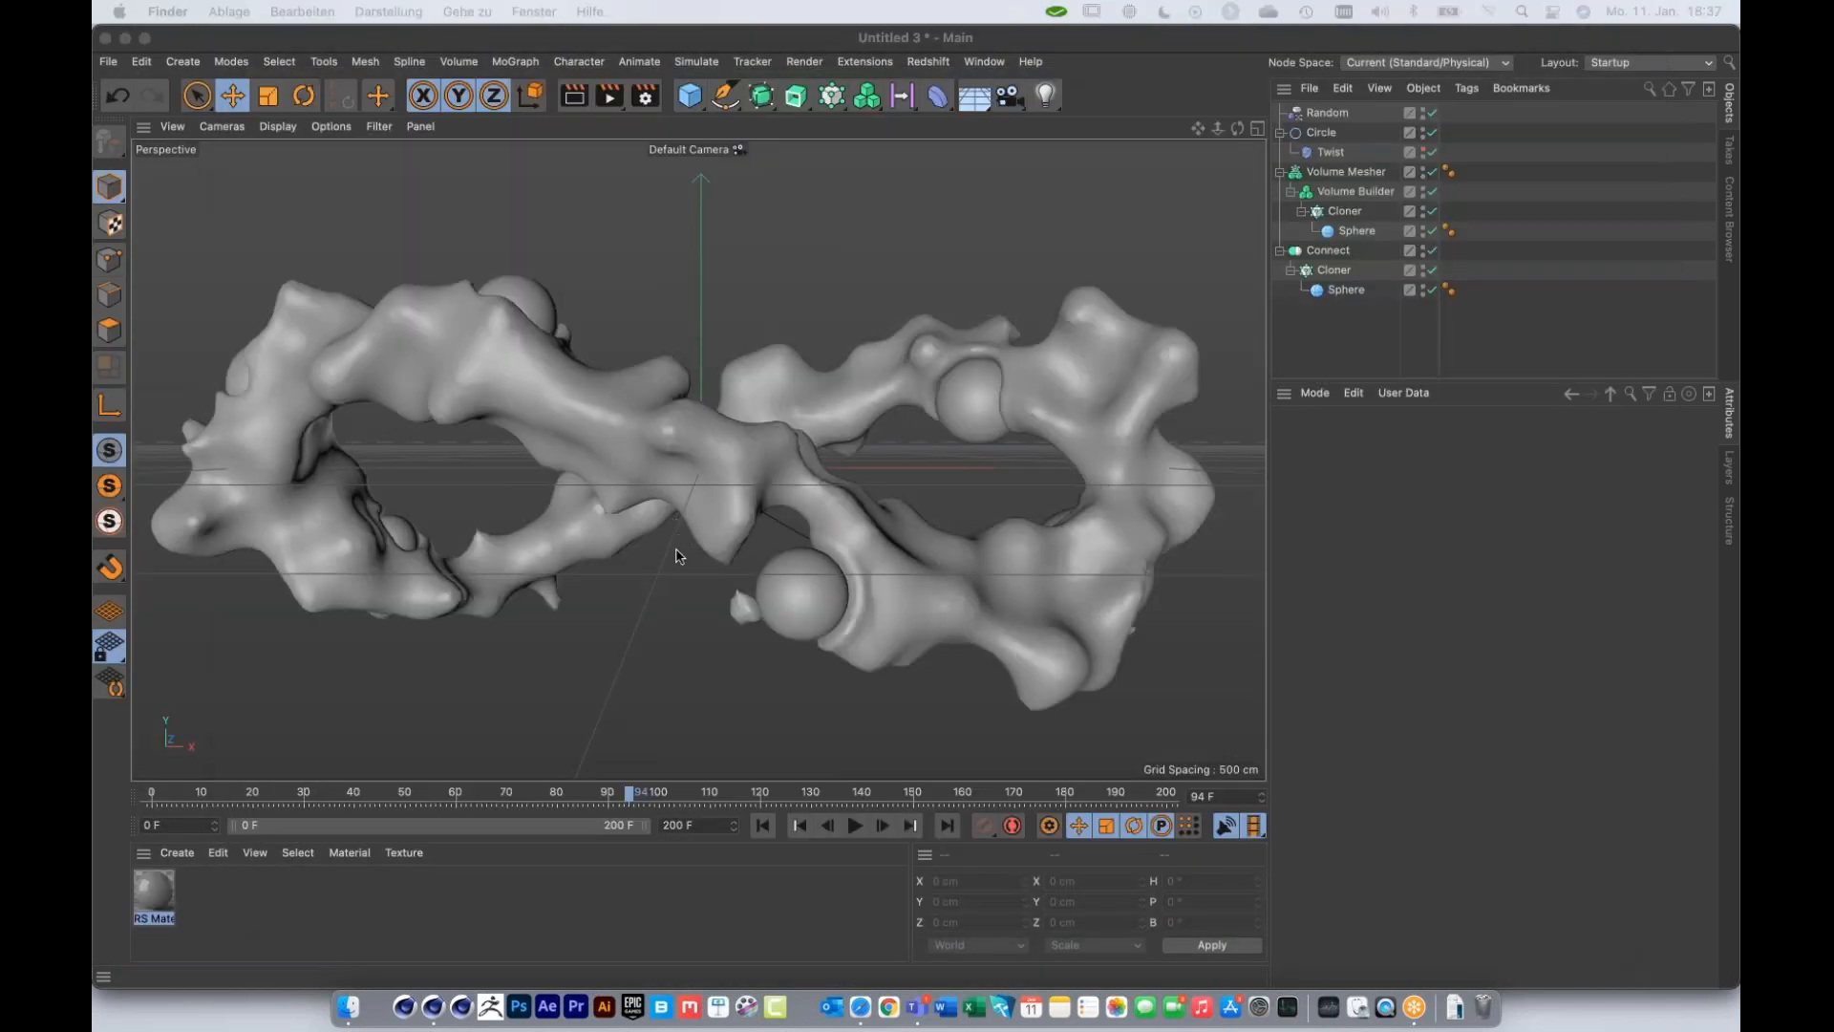
Step: Return to Cinema 4D and switch to the open Lego_Start.c4d project
click(703, 588)
key(v)
mouse_move(701, 638)
click(726, 705)
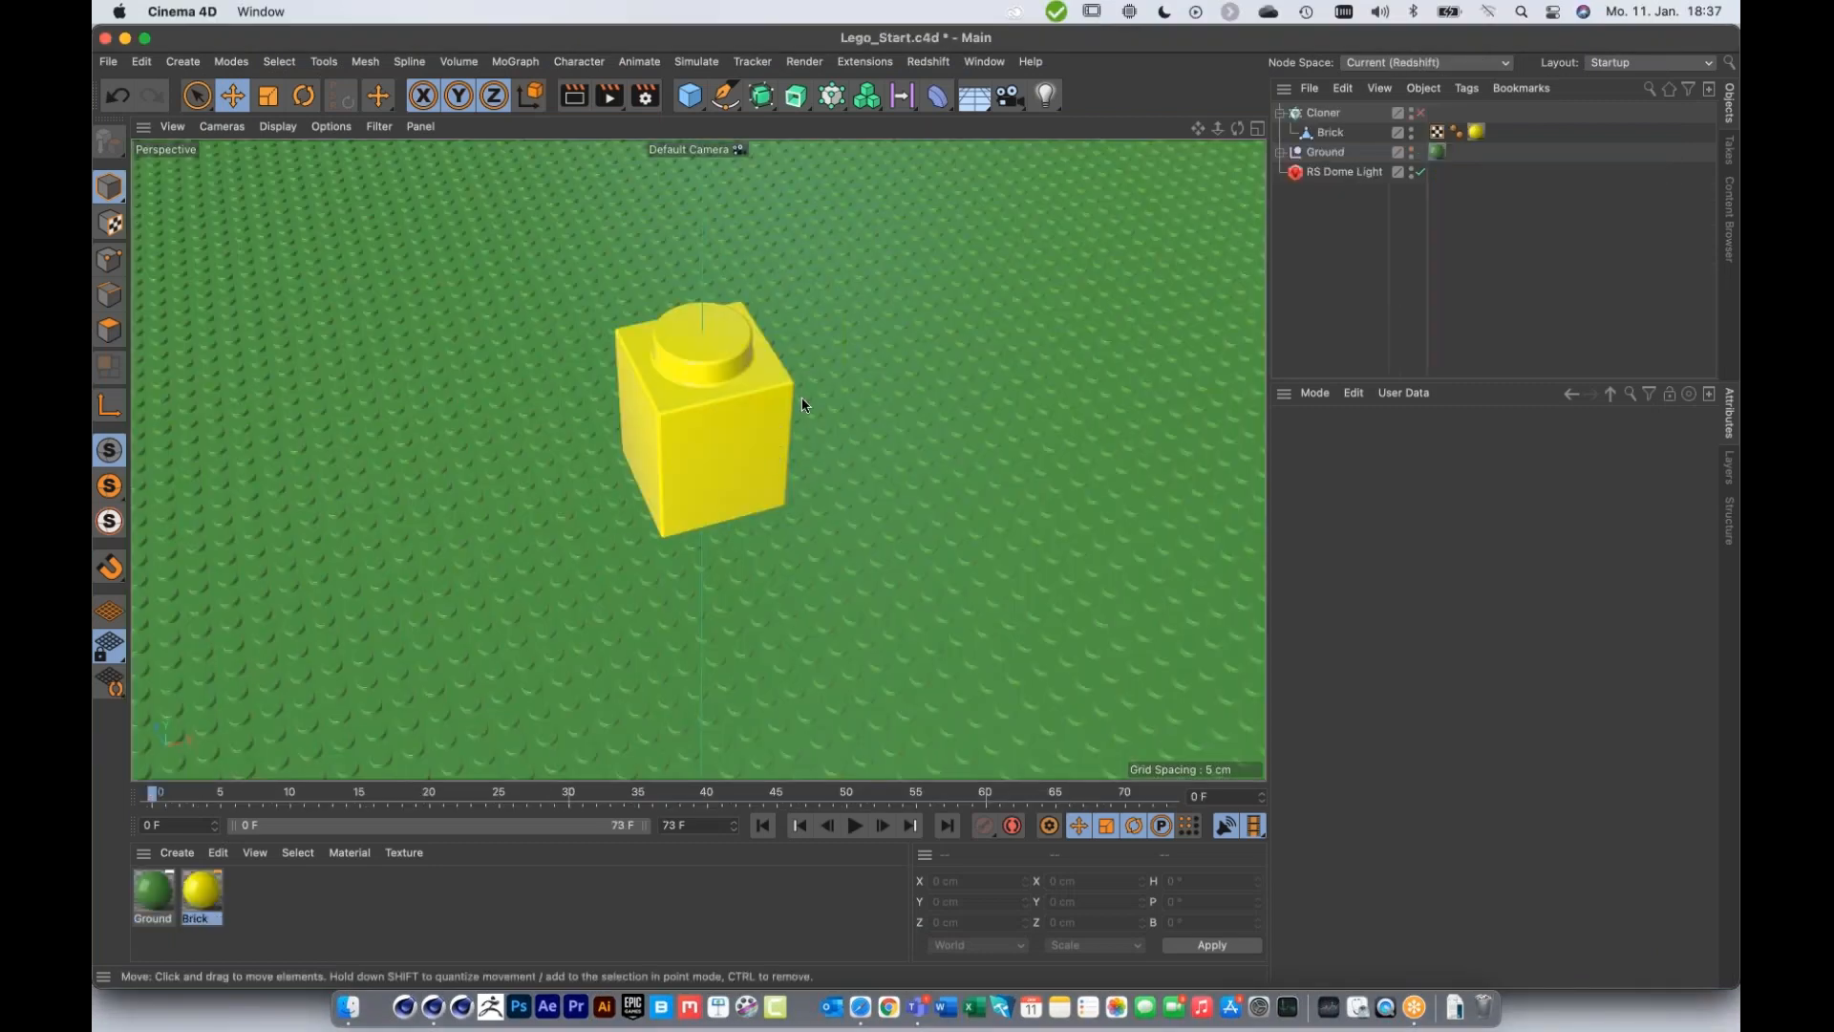
Step: Open the Redshift RenderView to preview the single brick on the ground, placed so the perspective view in the four-view layout stays usable
alt+drag(736, 444, 776, 432)
click(931, 63)
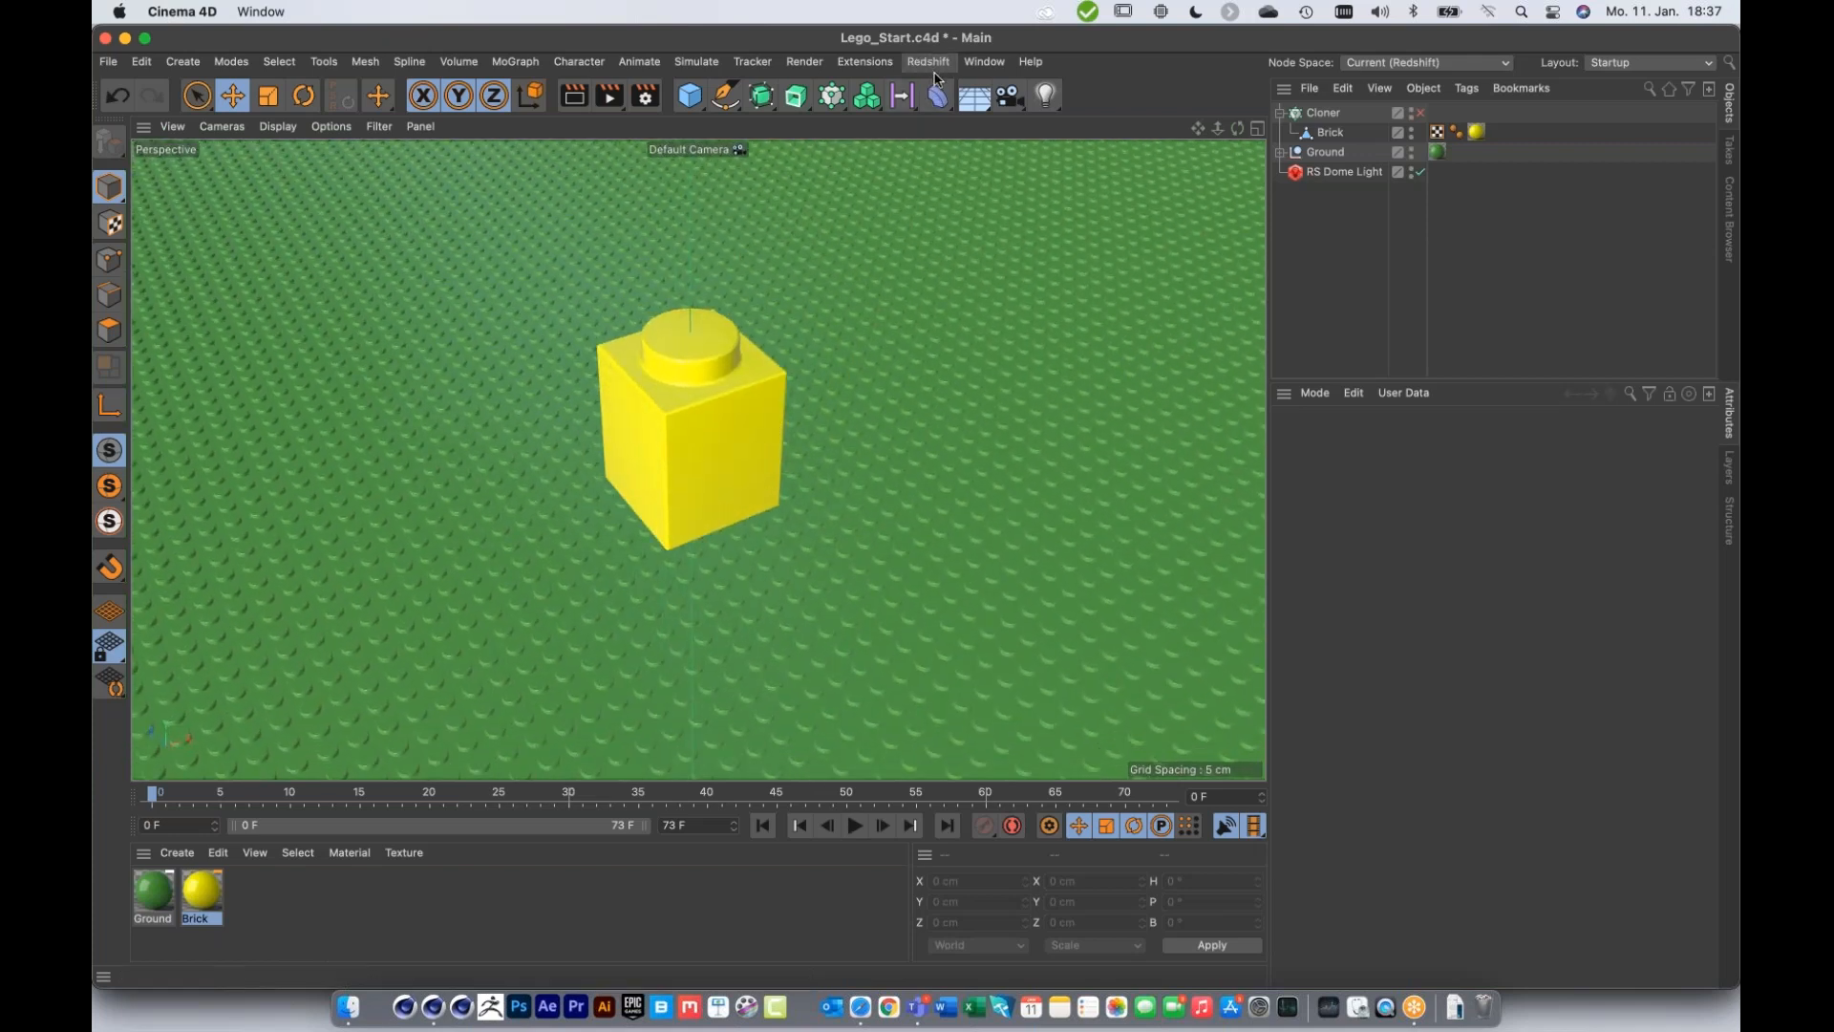
click(1006, 207)
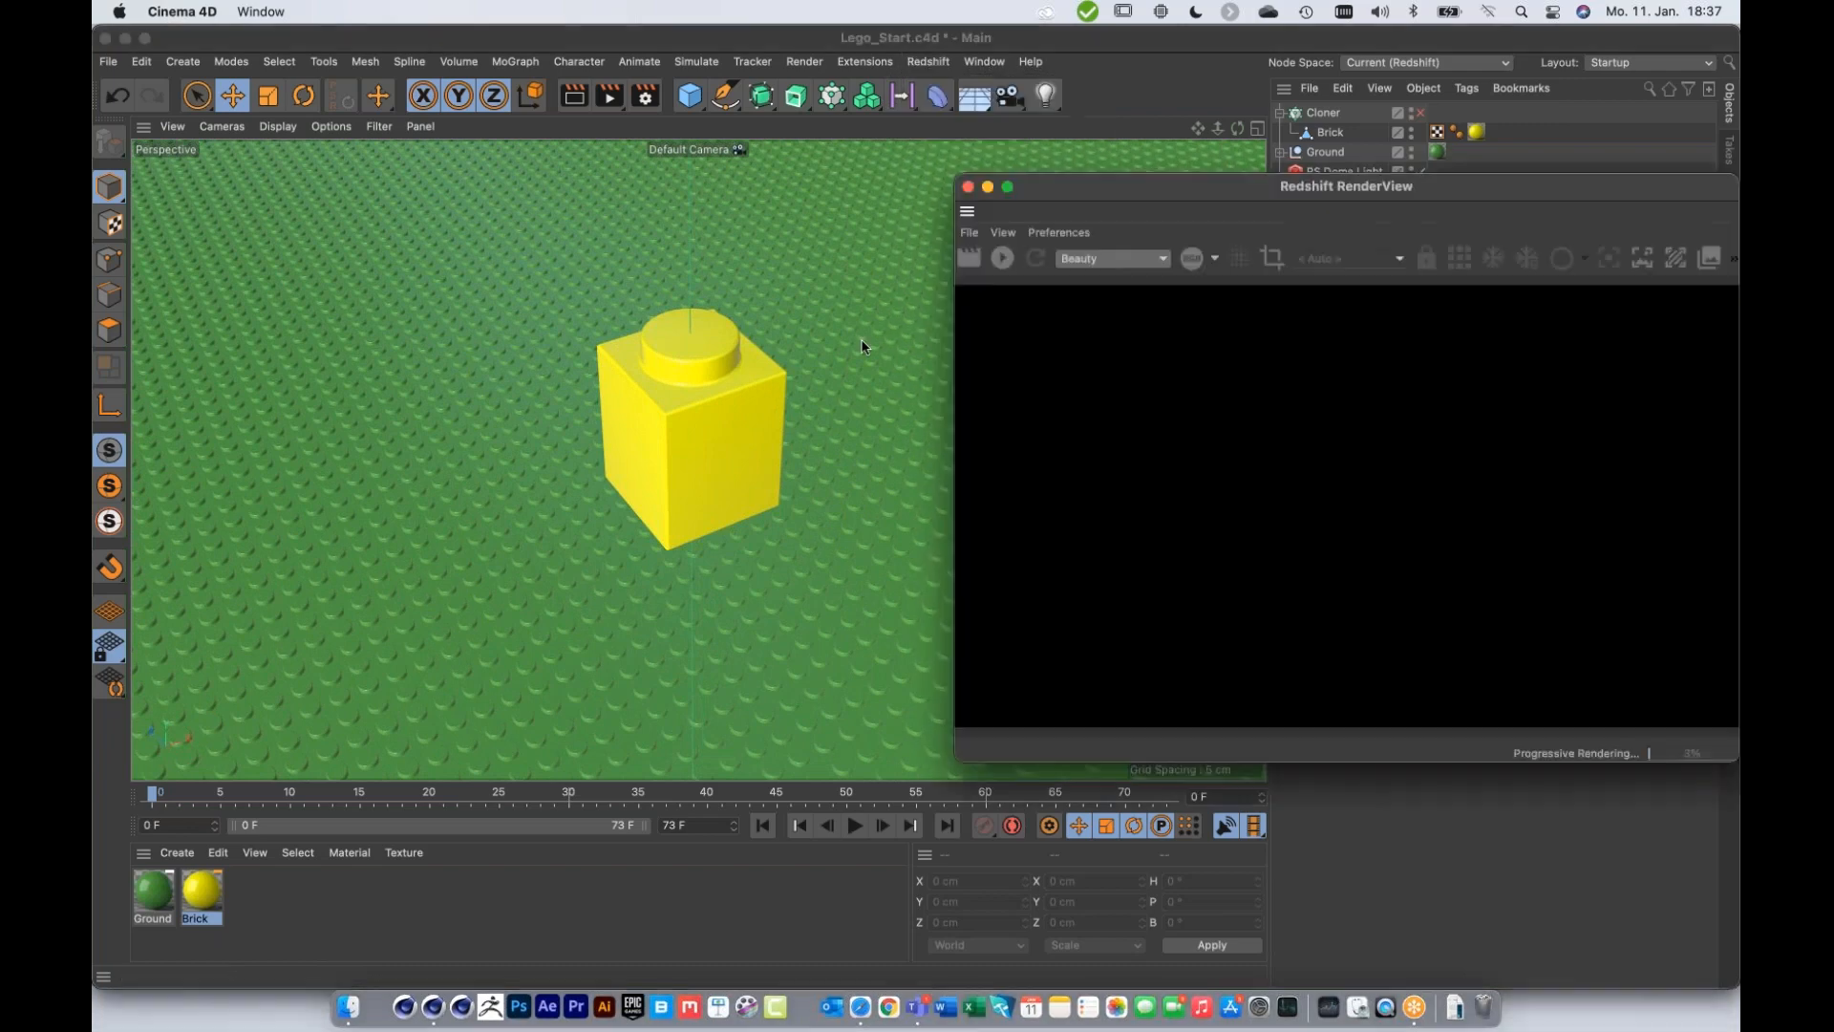
middle_click(762, 374)
drag(1199, 193, 780, 114)
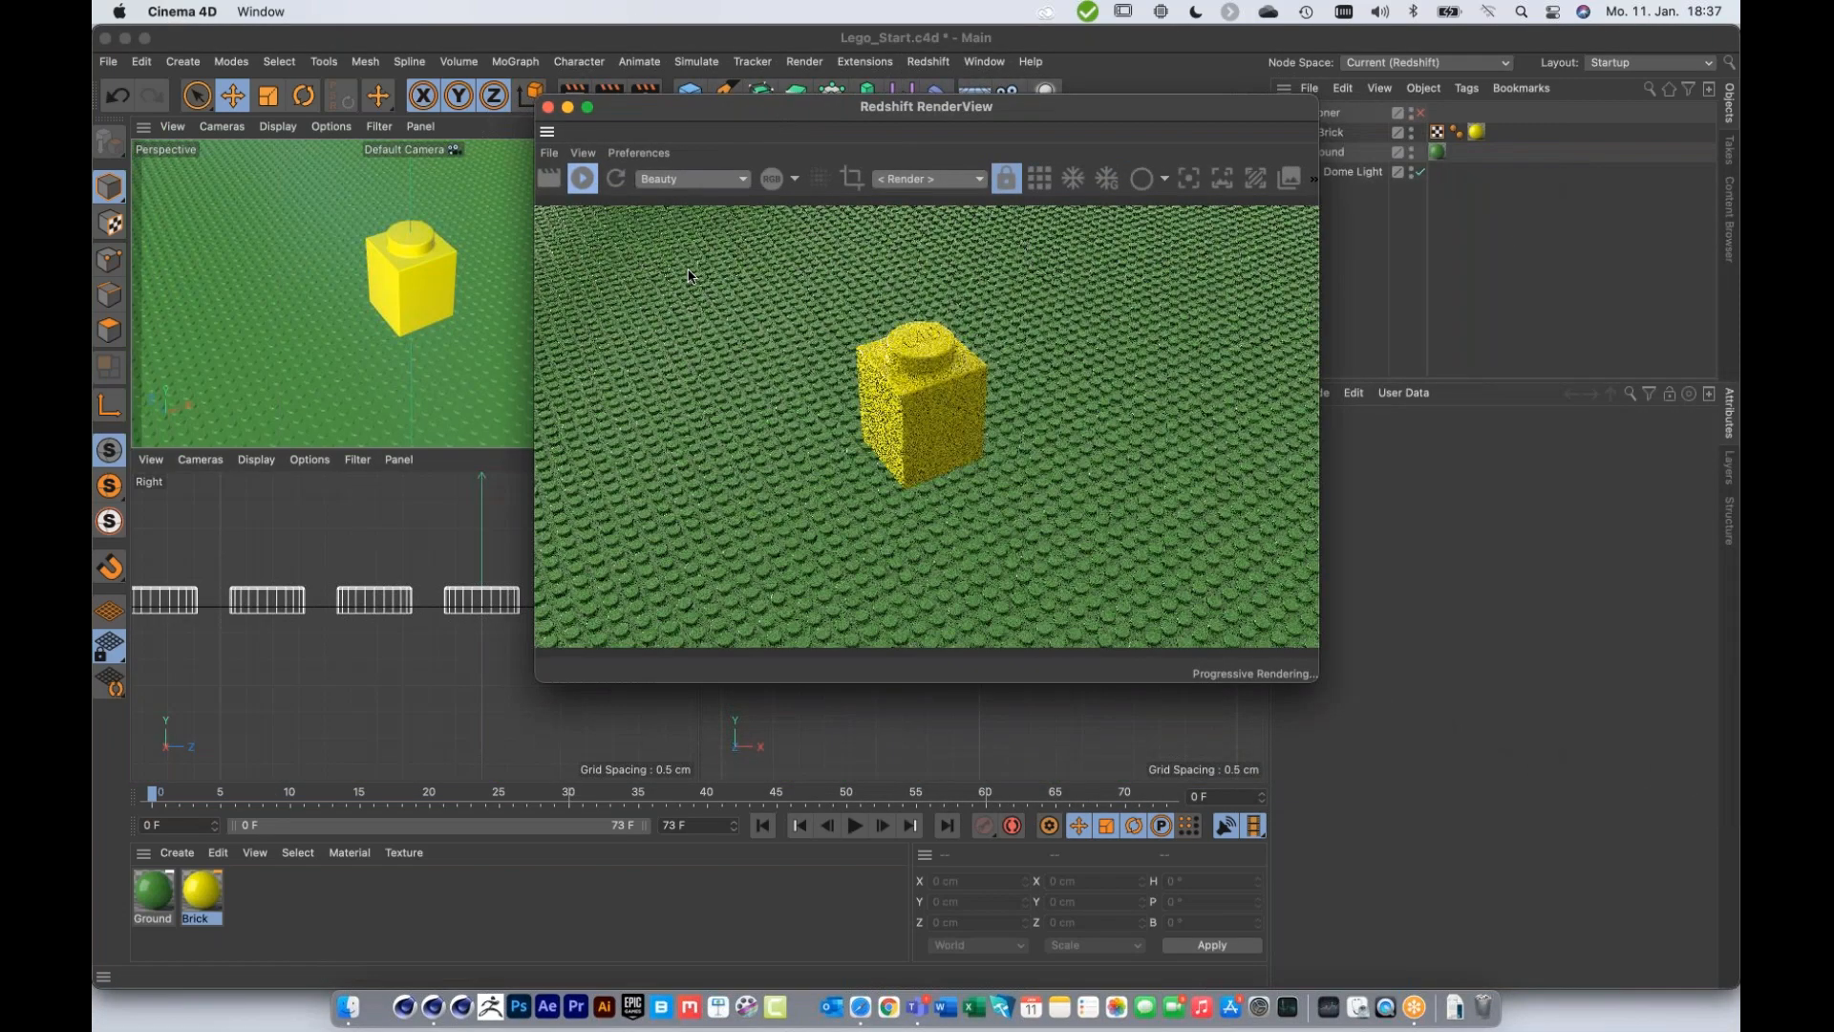
Step: Examine the rendered brick from several closer angles, close the RenderView, and return to the single perspective view
alt+right_drag(431, 230, 499, 229)
mouse_move(381, 261)
alt+mouse_down()
mouse_move(381, 212)
mouse_move(386, 244)
alt+mouse_up()
mouse_move(411, 319)
alt+right_down()
mouse_move(392, 336)
mouse_move(409, 336)
alt+right_up()
alt+drag(409, 338, 418, 291)
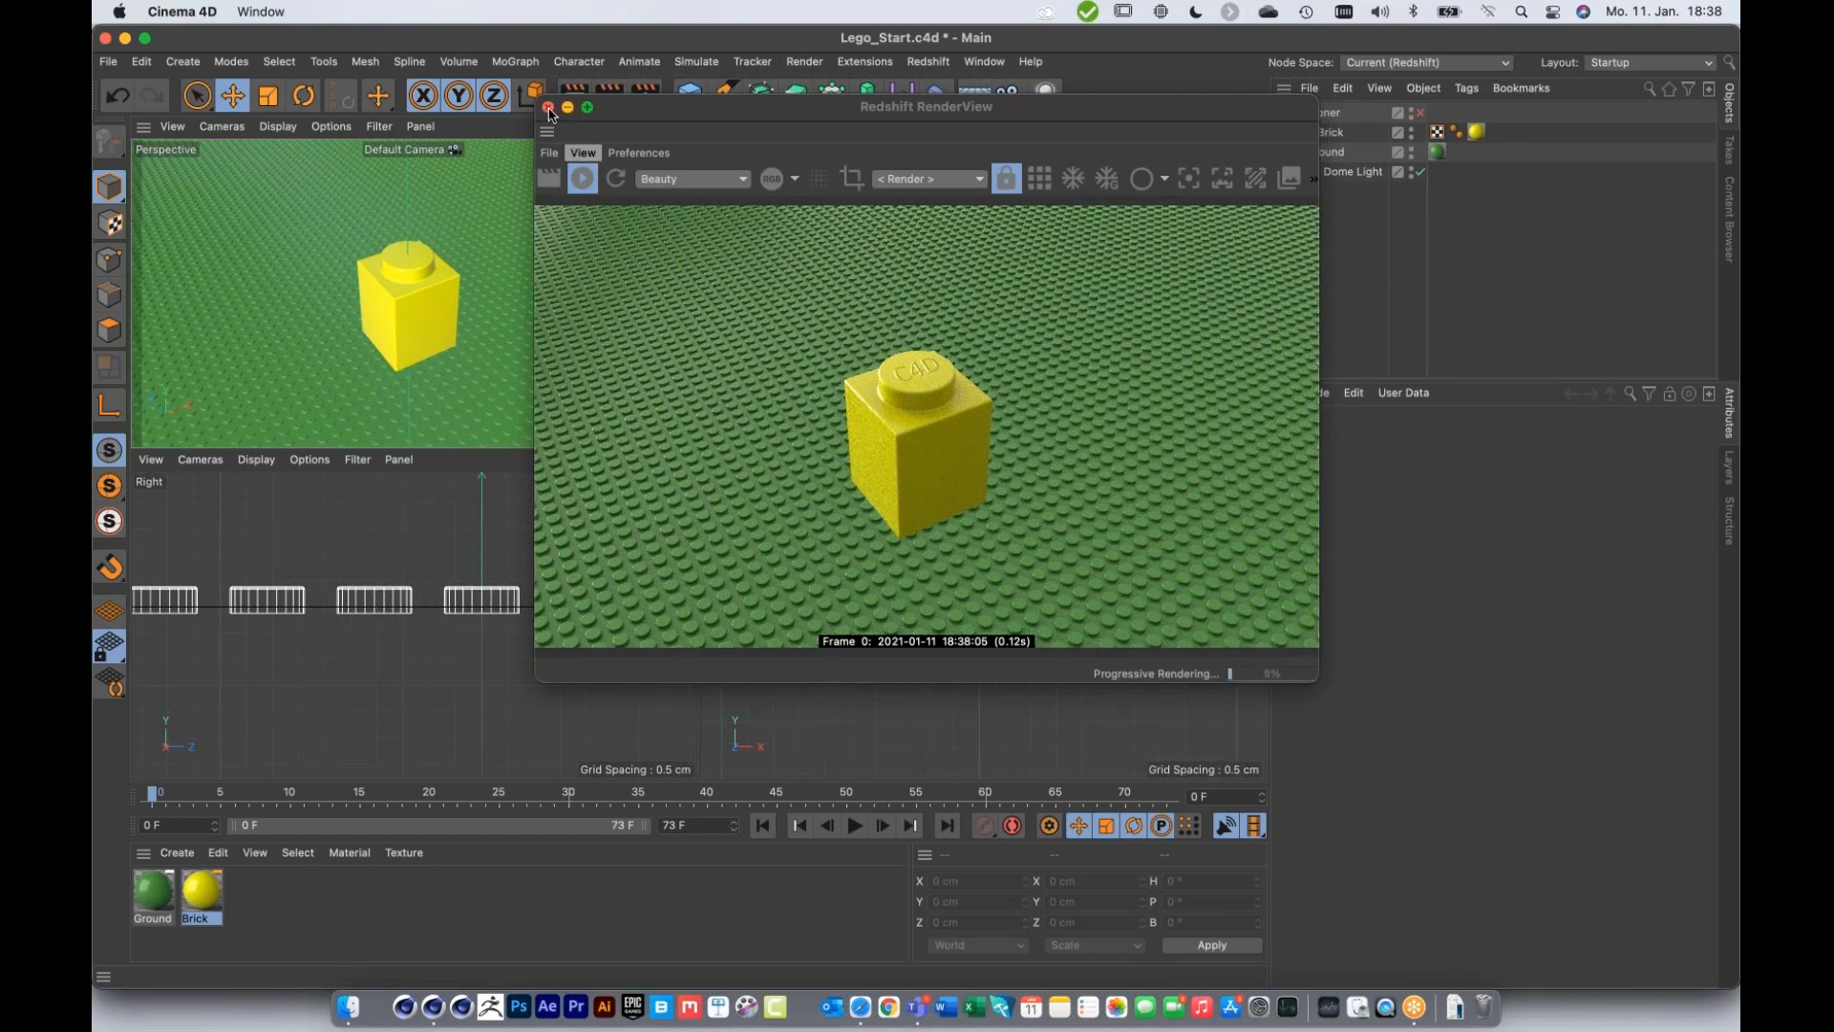
click(549, 108)
middle_click(573, 354)
Step: Enable the Cloner and show its grid array properties with the whole ground plate in view
alt+right_drag(757, 491, 440, 597)
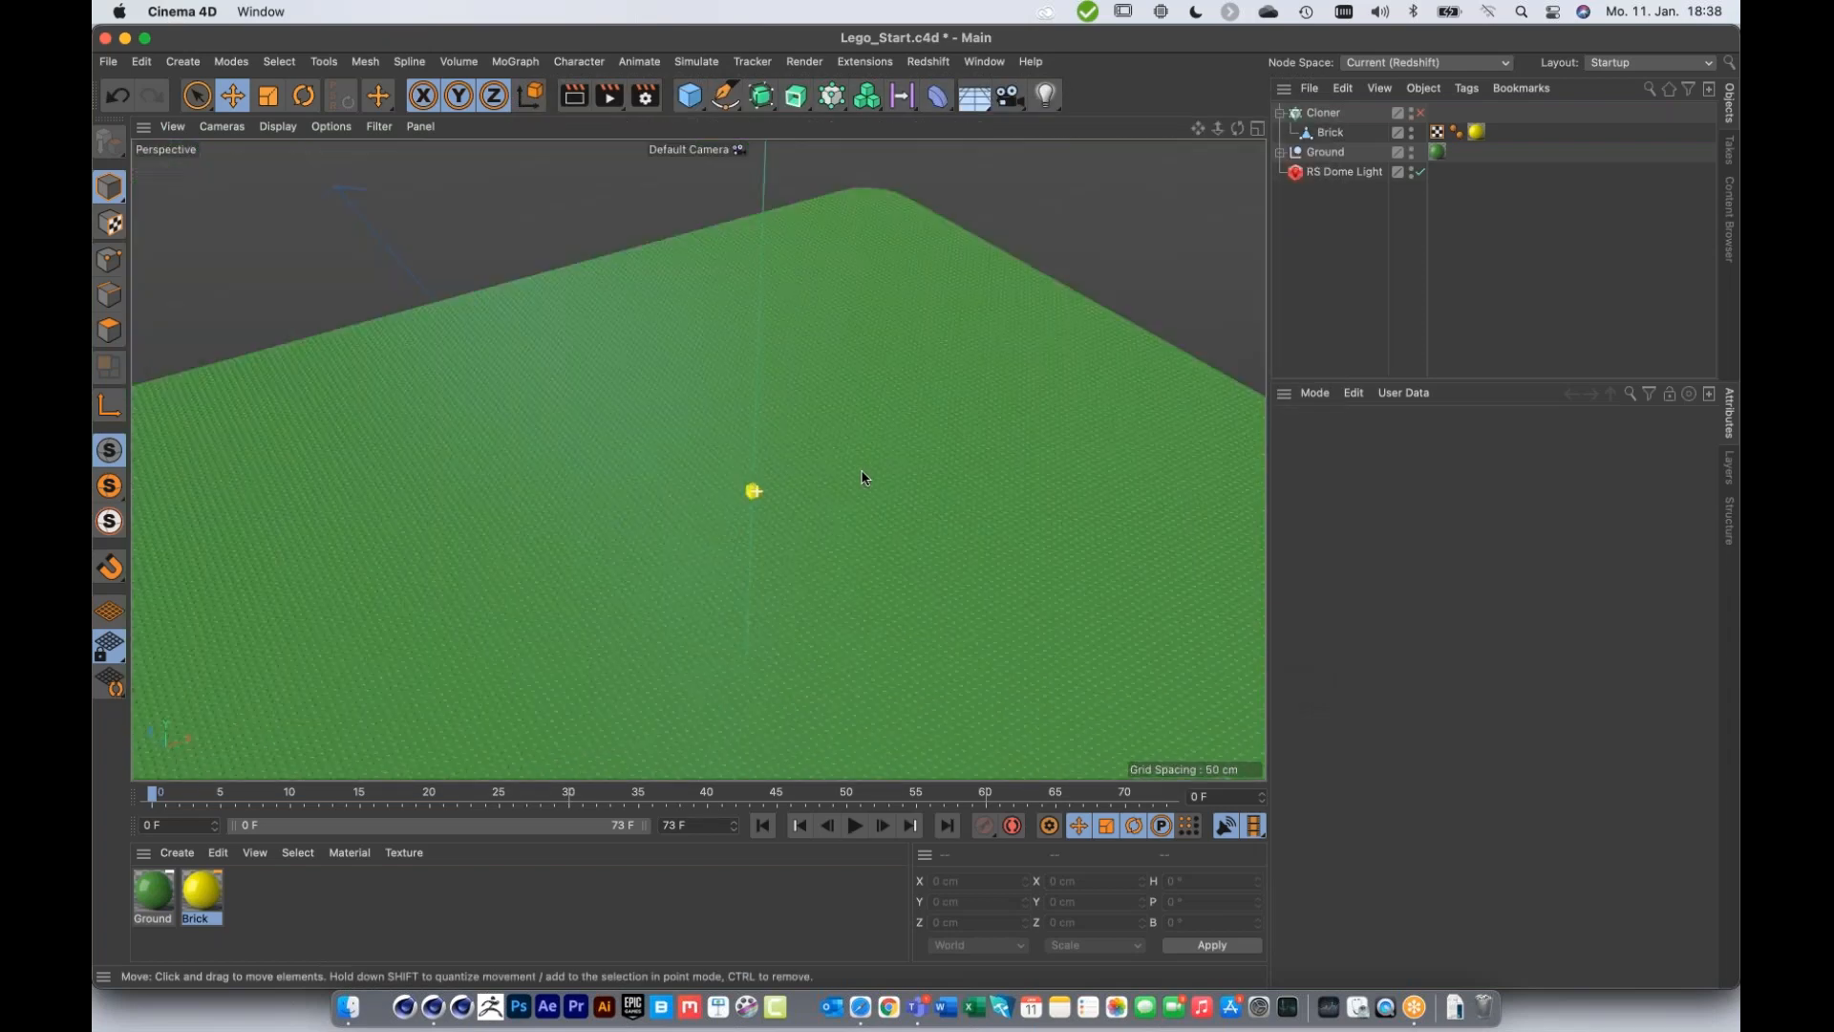
click(1421, 114)
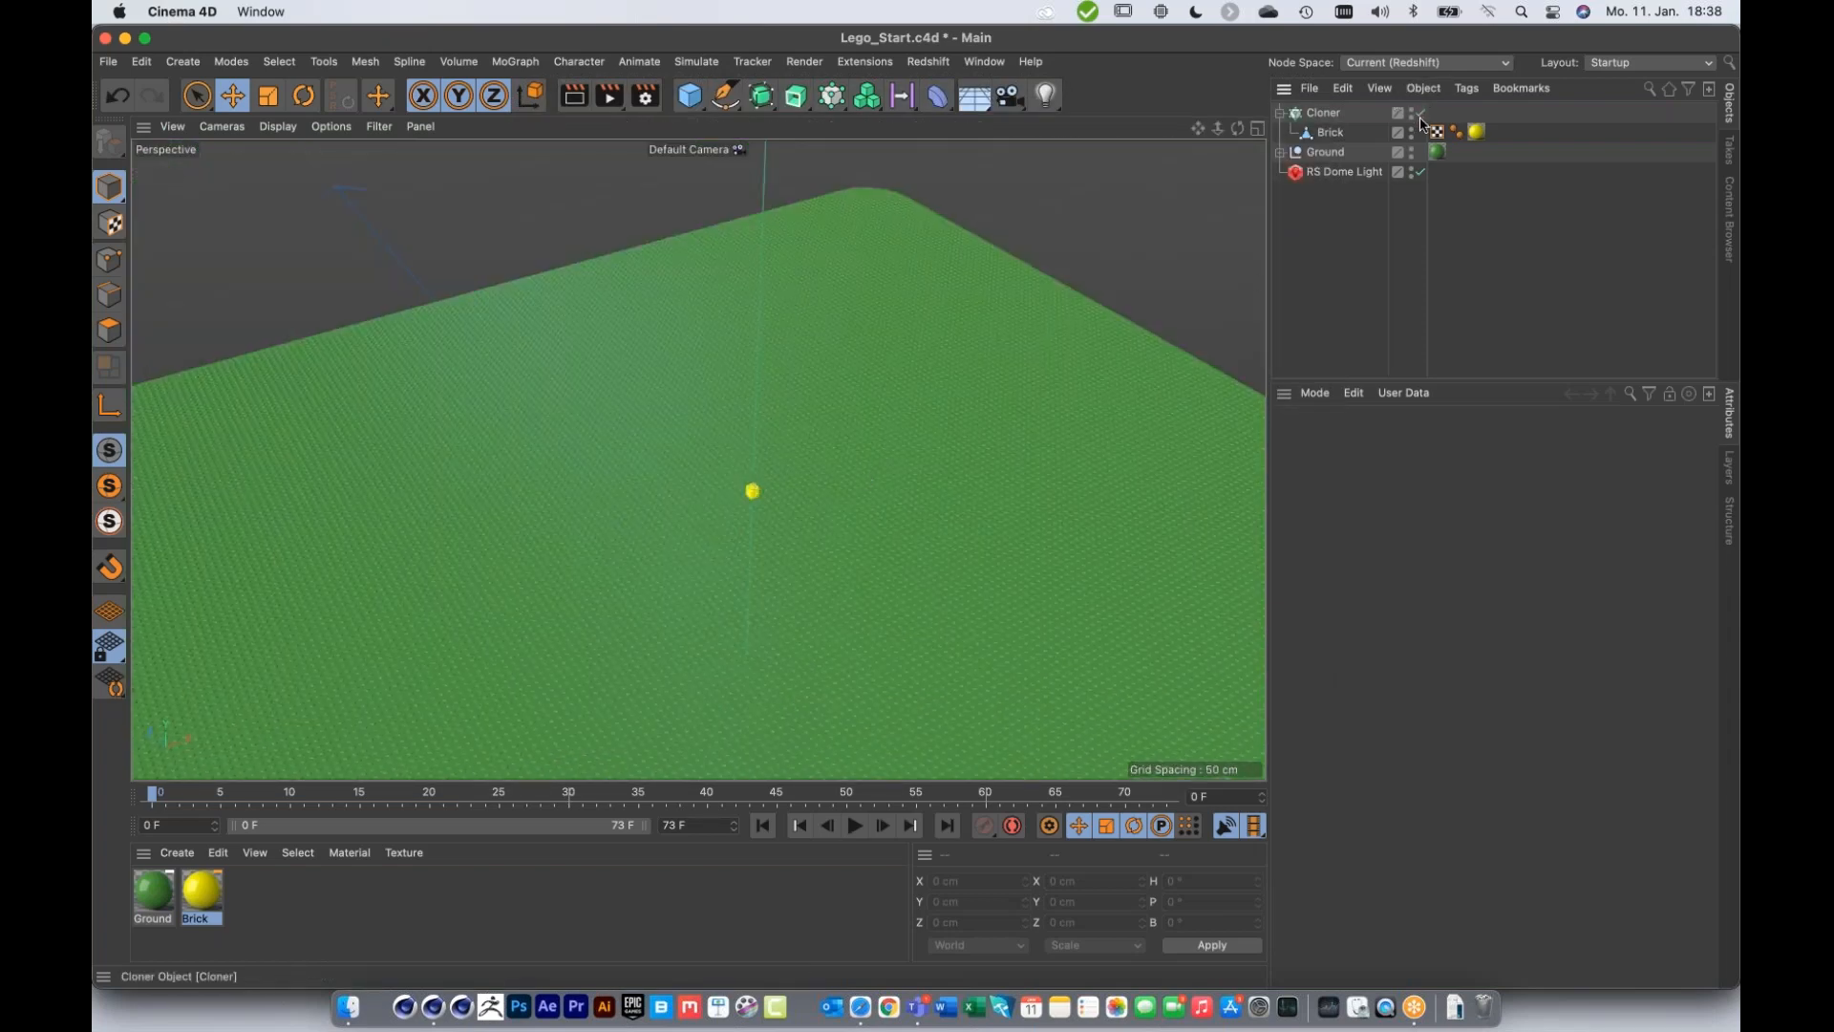
click(1325, 115)
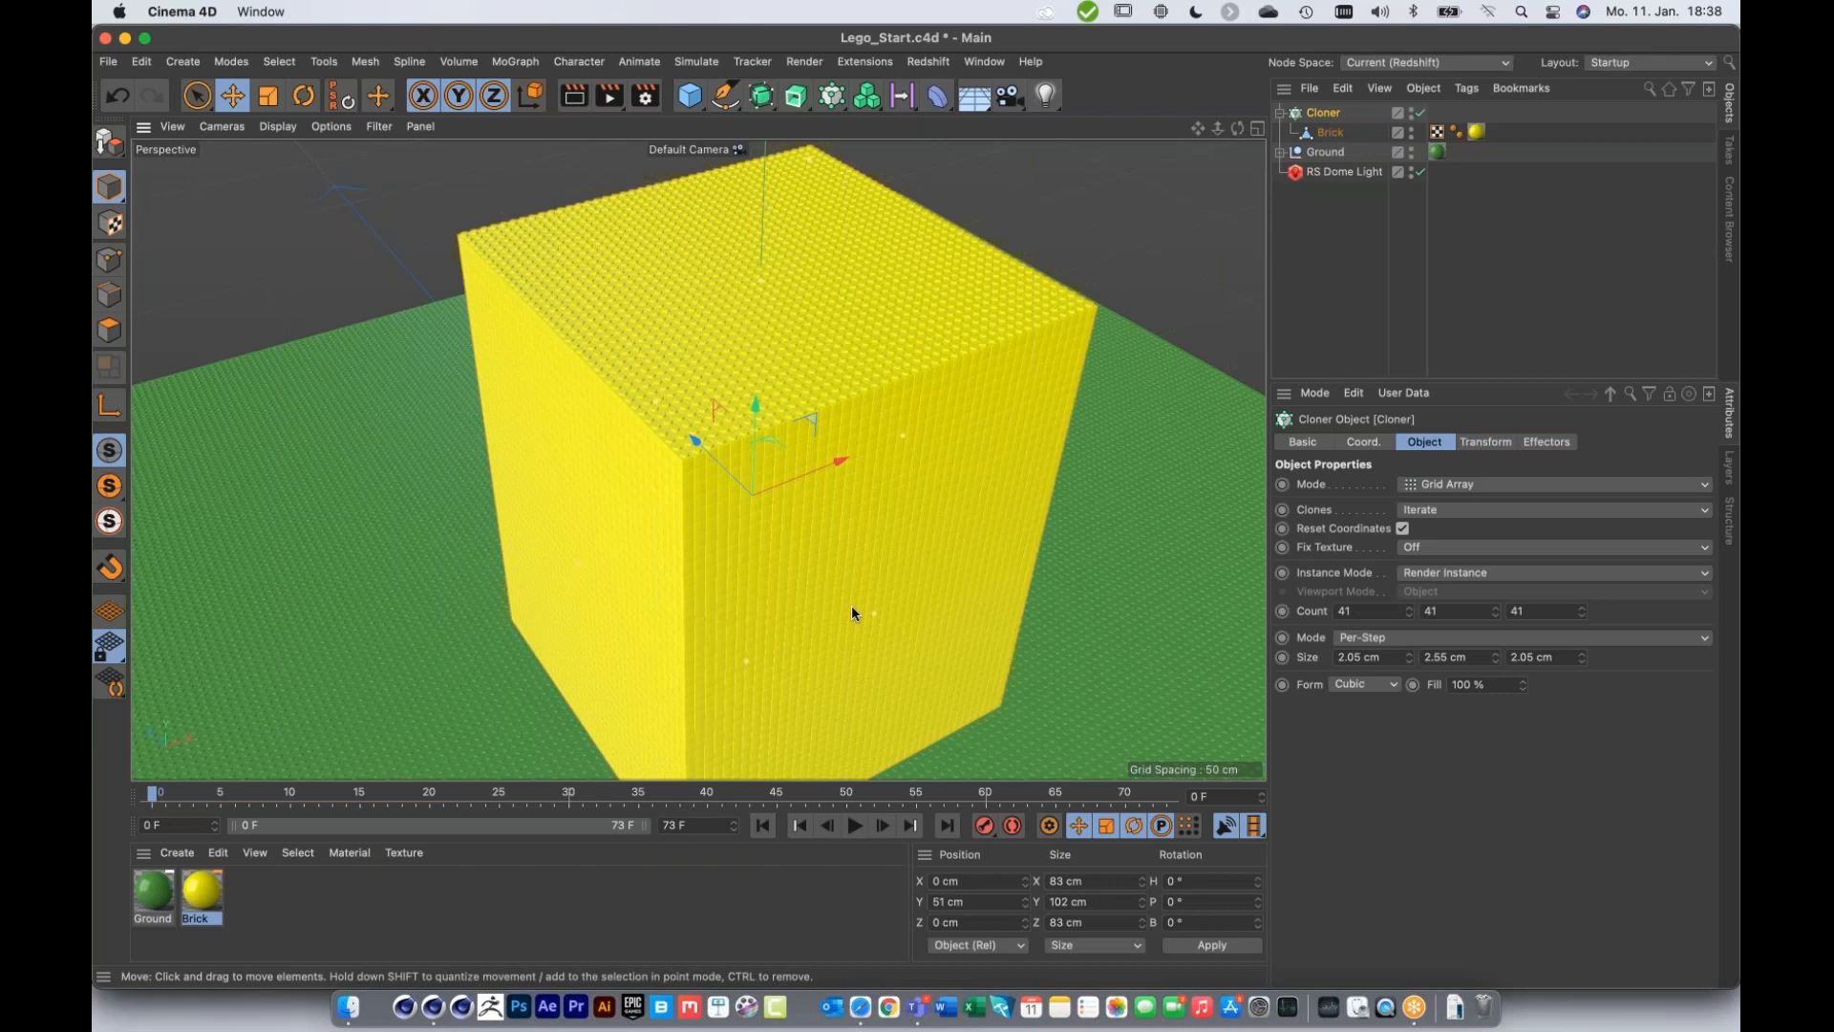
scroll(851, 604, up, 2)
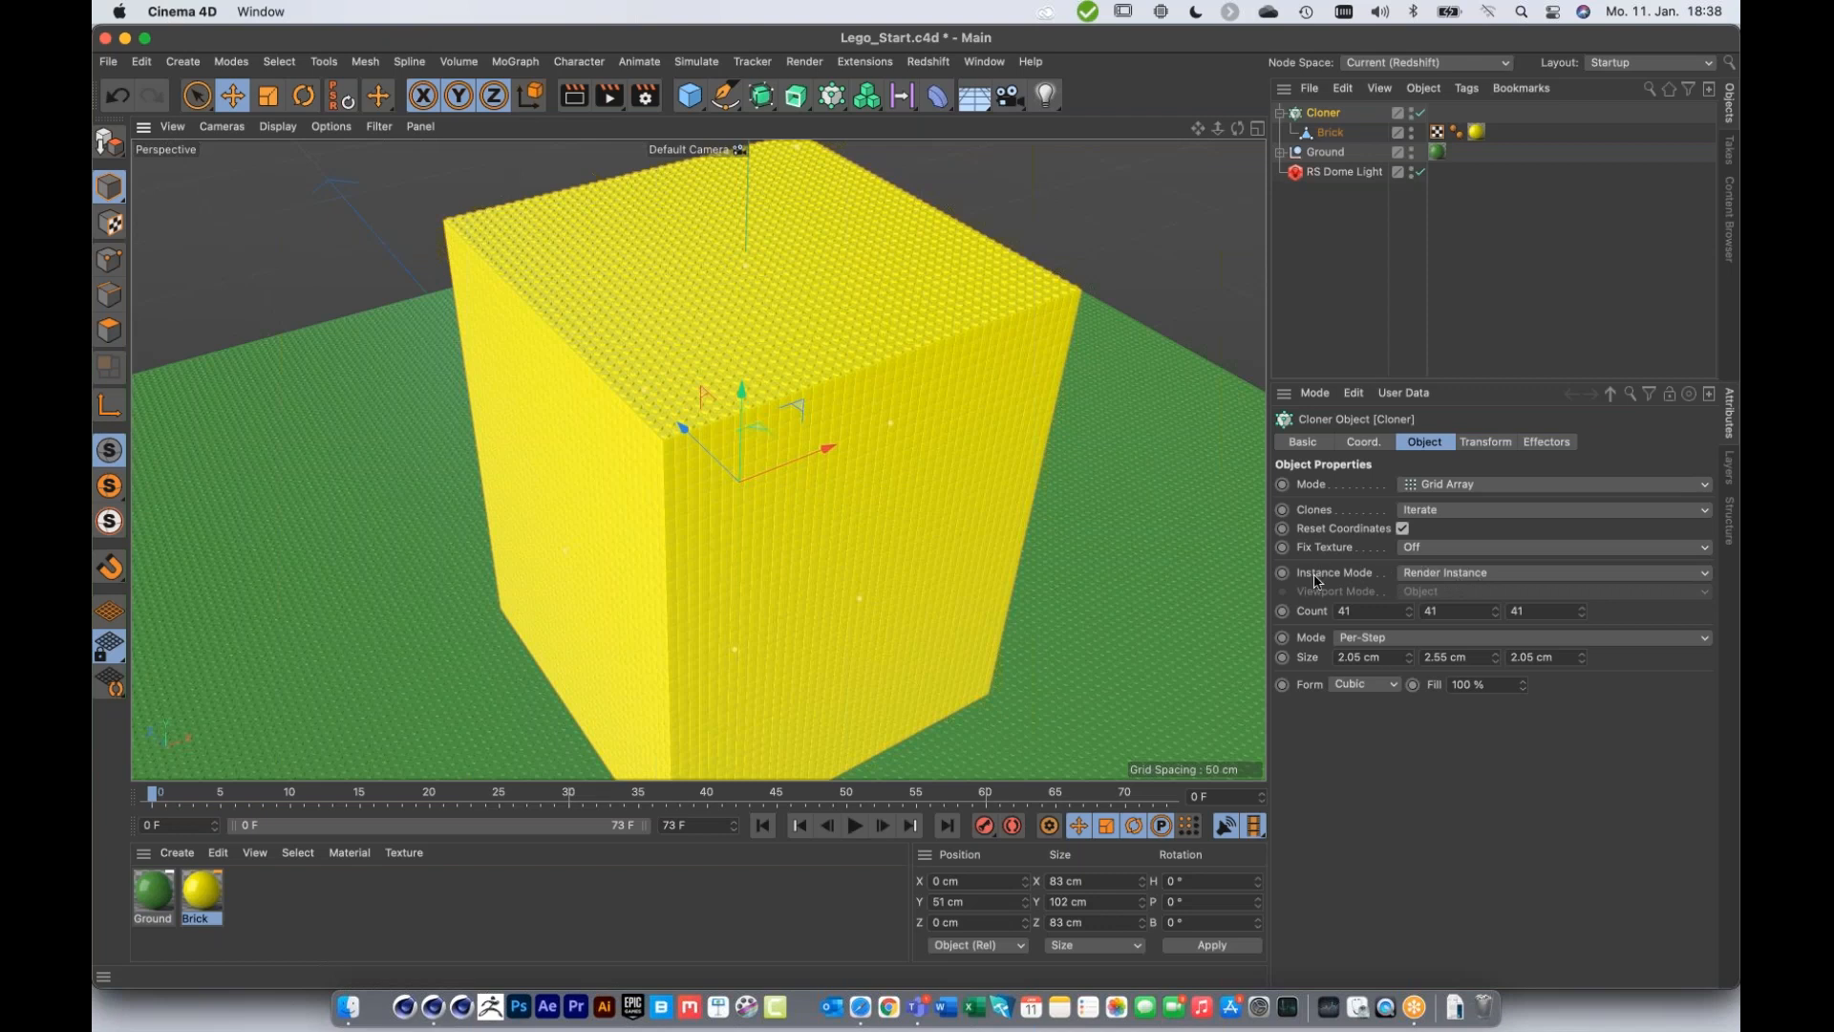
Step: Try the Multi-Instance mode on the Cloner and return its instance mode to Render Instance
click(1433, 576)
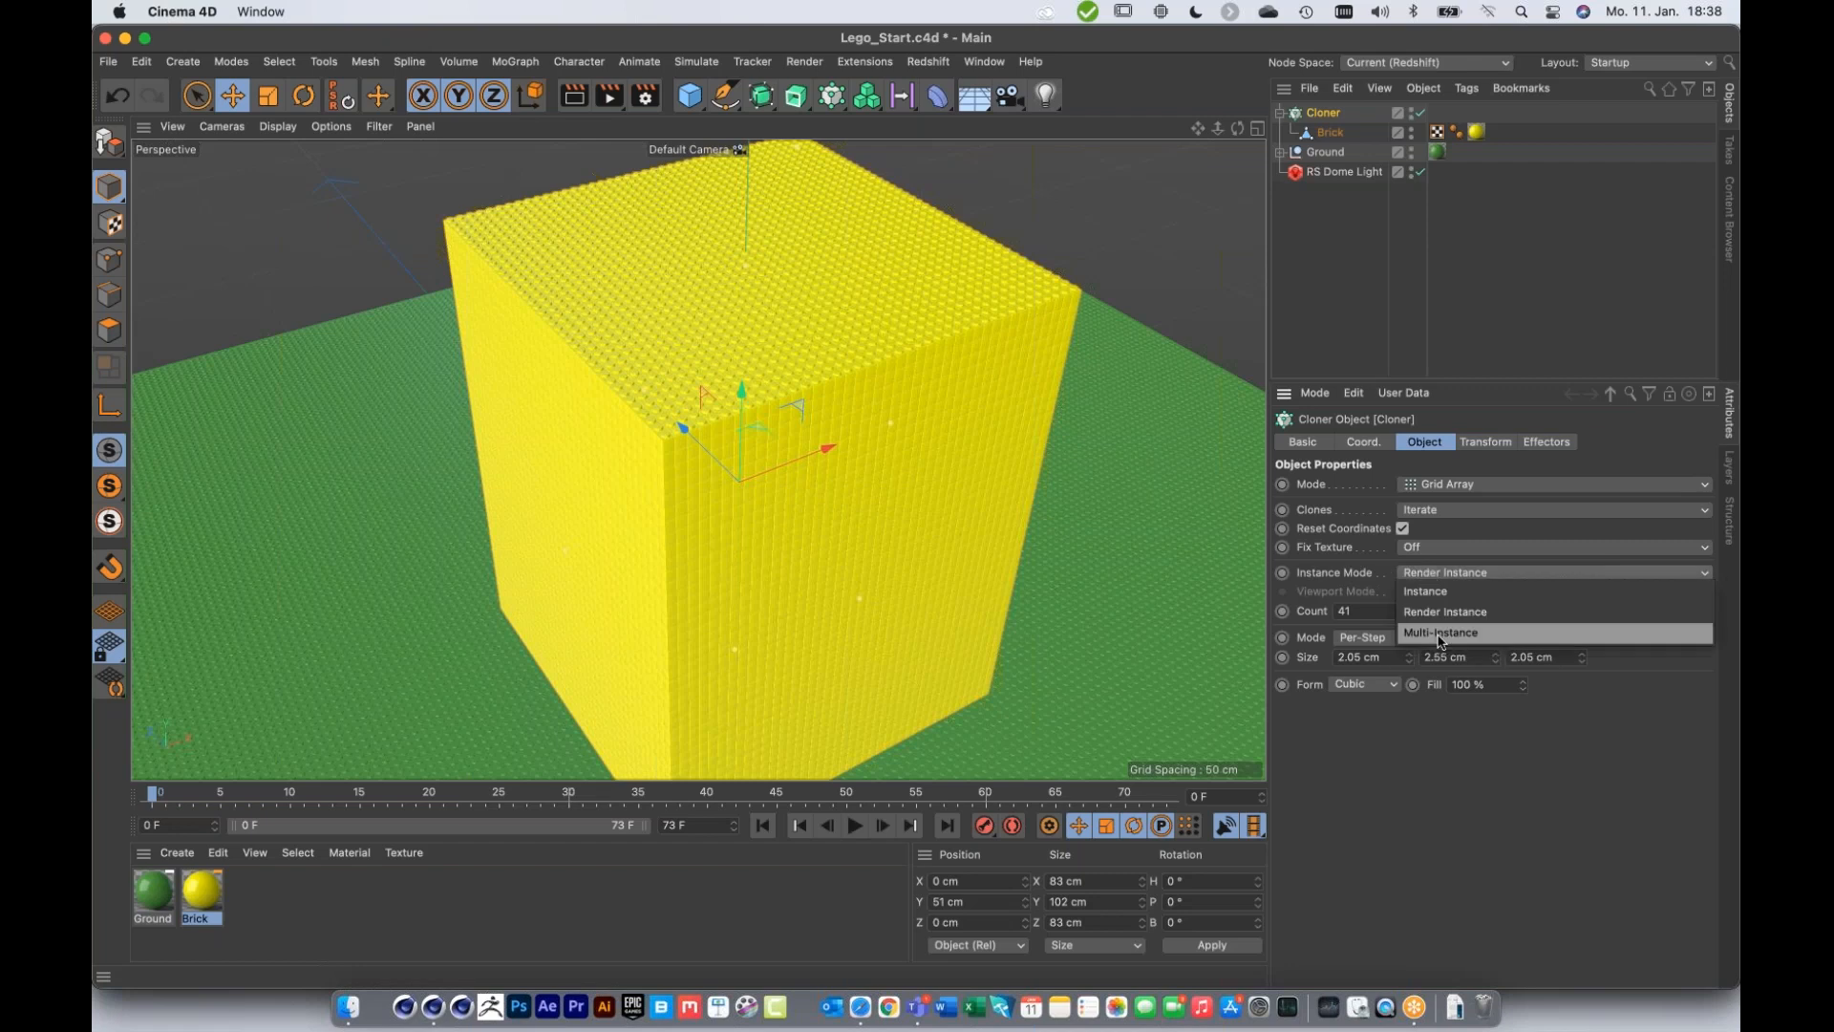
click(1440, 634)
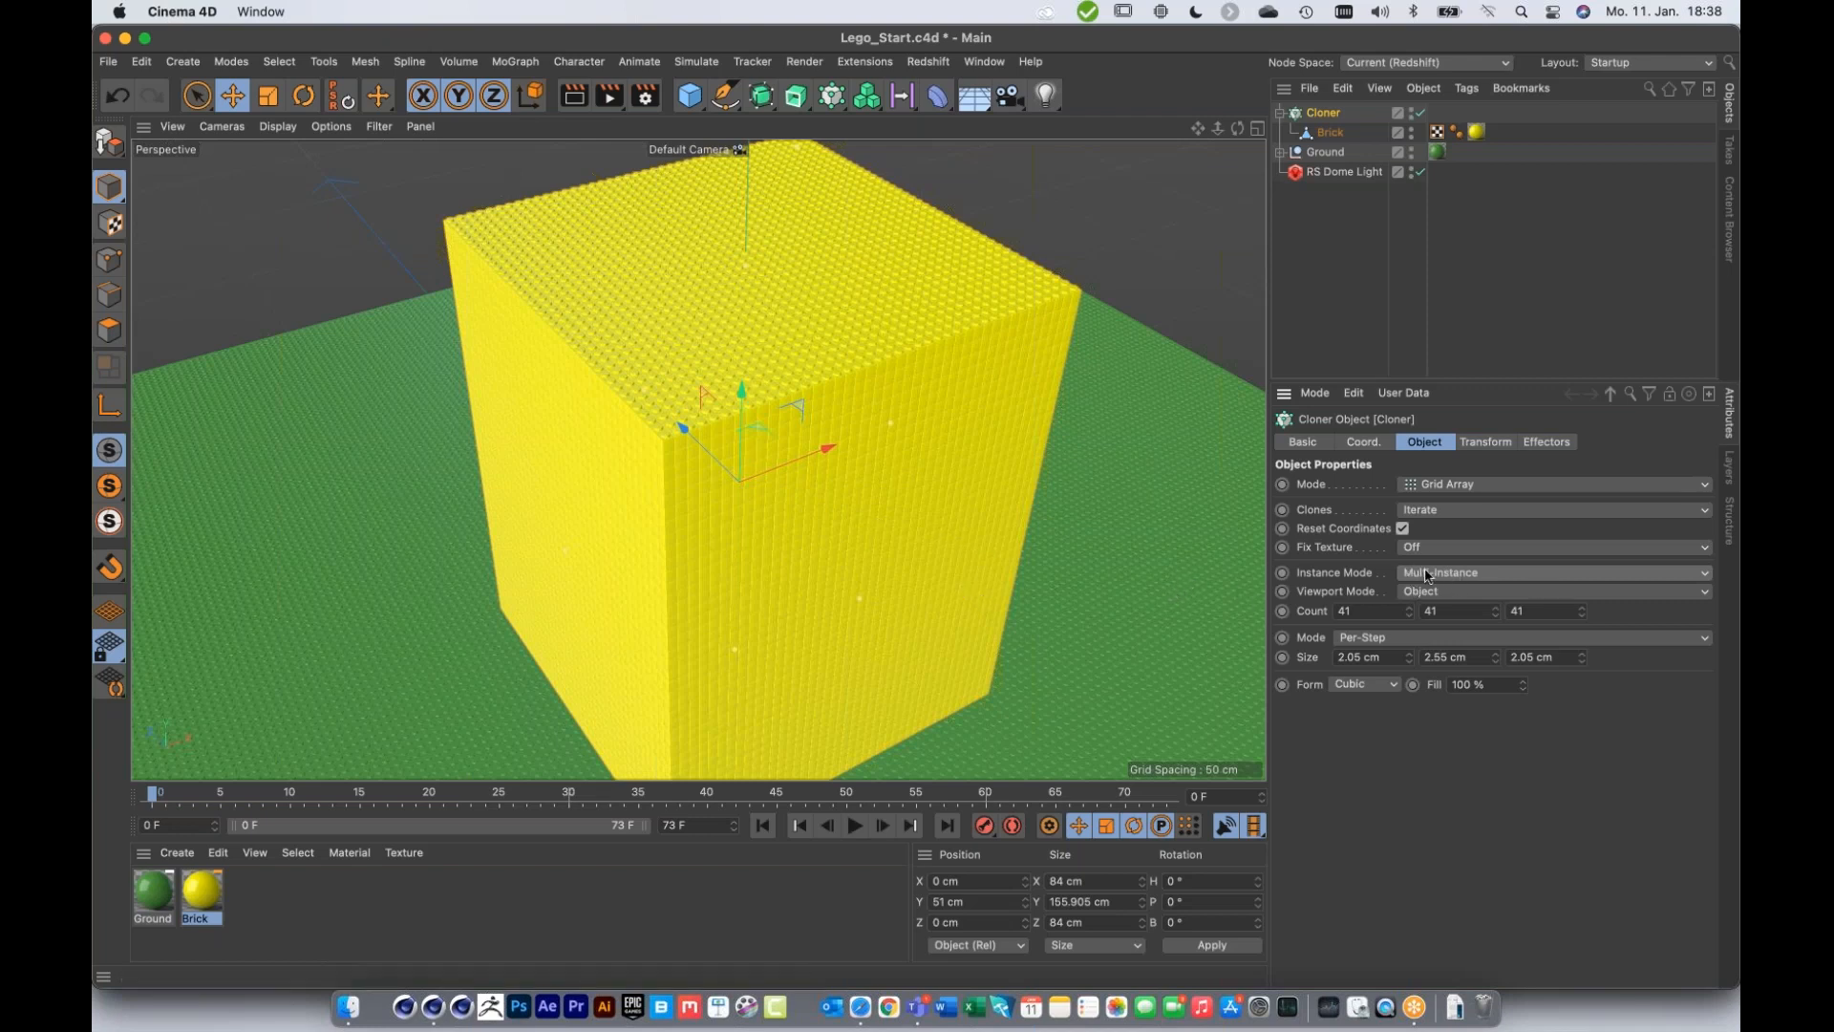
click(1427, 574)
click(1436, 615)
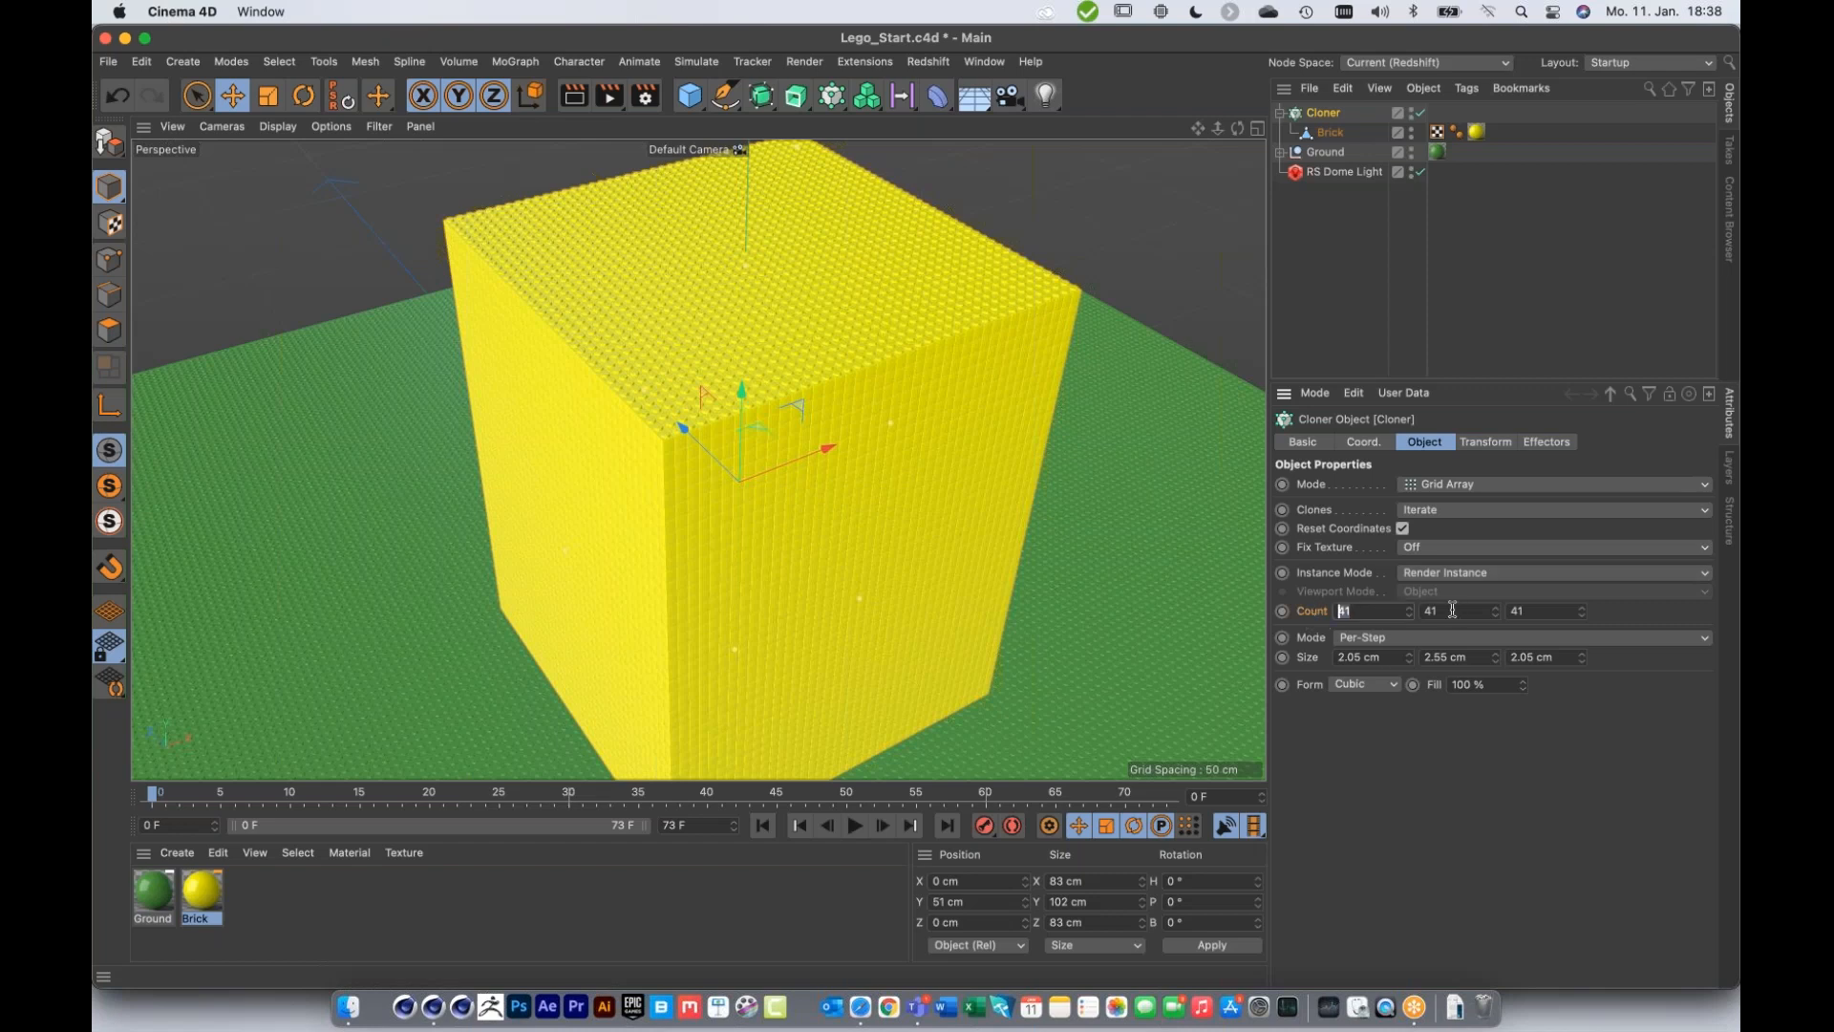
Step: Go through the Cloner's count values without changing them, disable the Cloner, and clear the selection
click(1517, 611)
click(1565, 712)
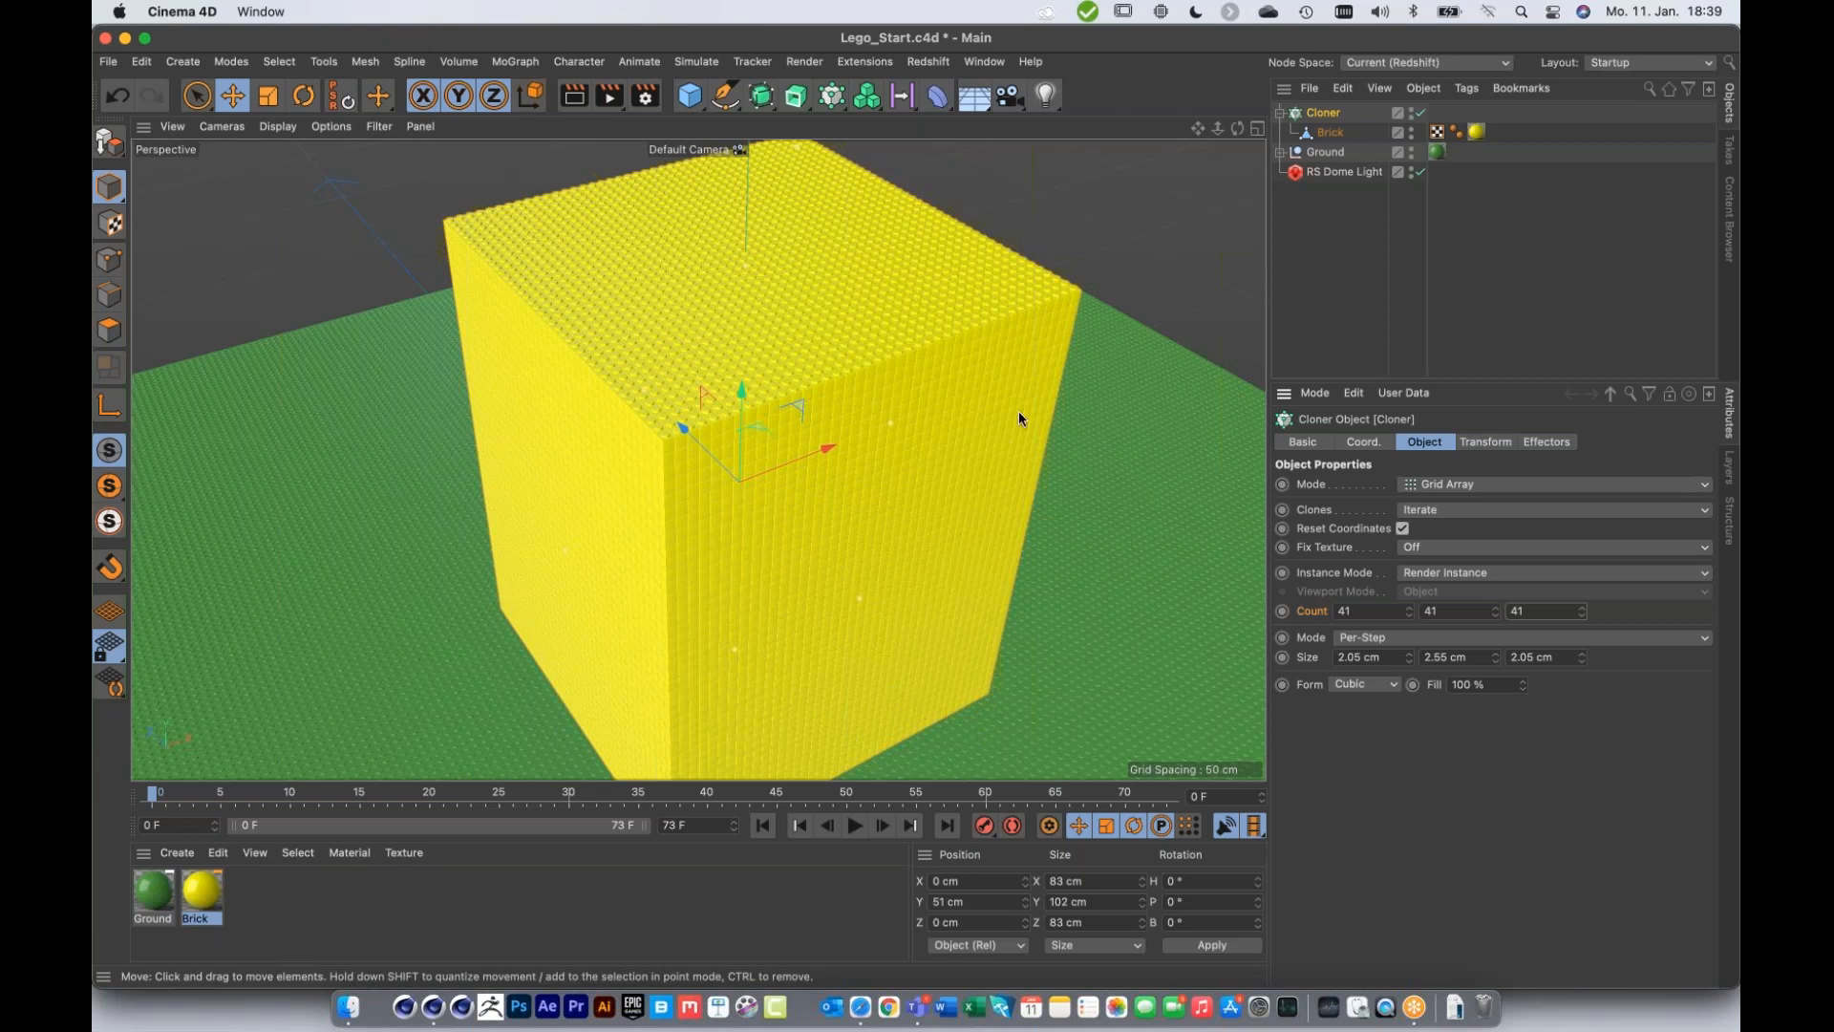
click(1420, 113)
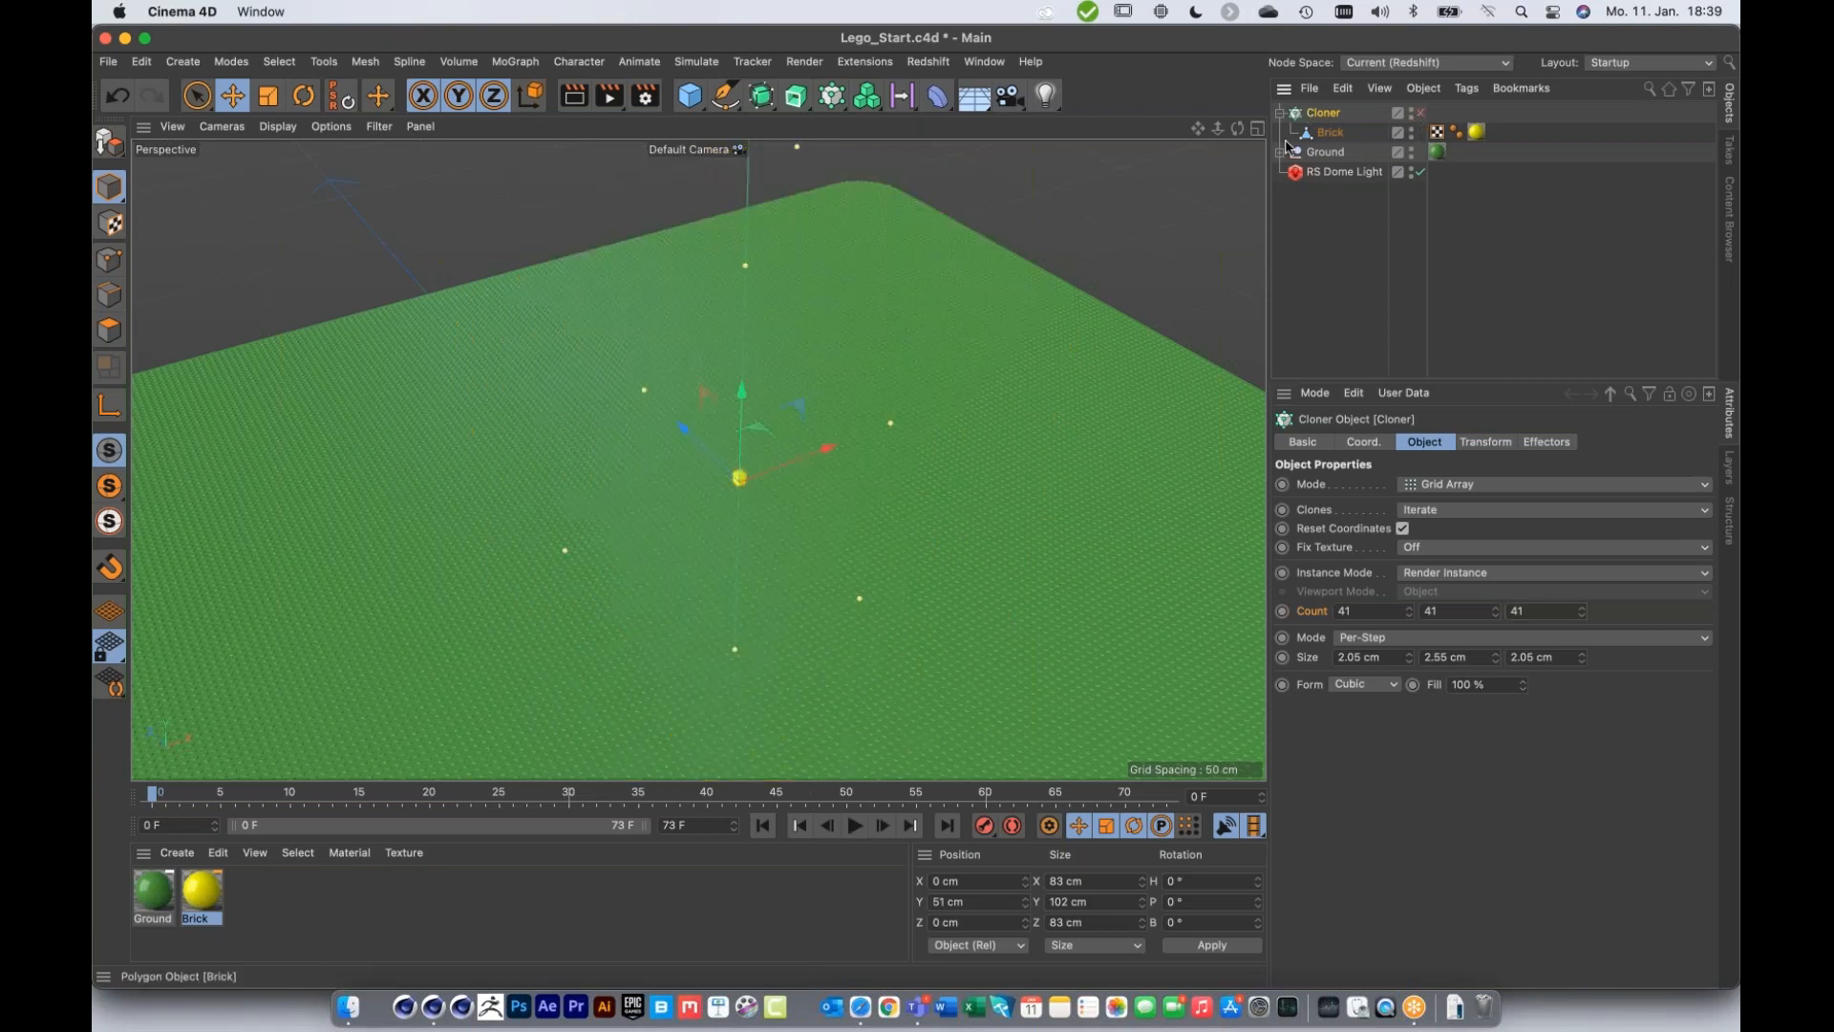
click(1337, 234)
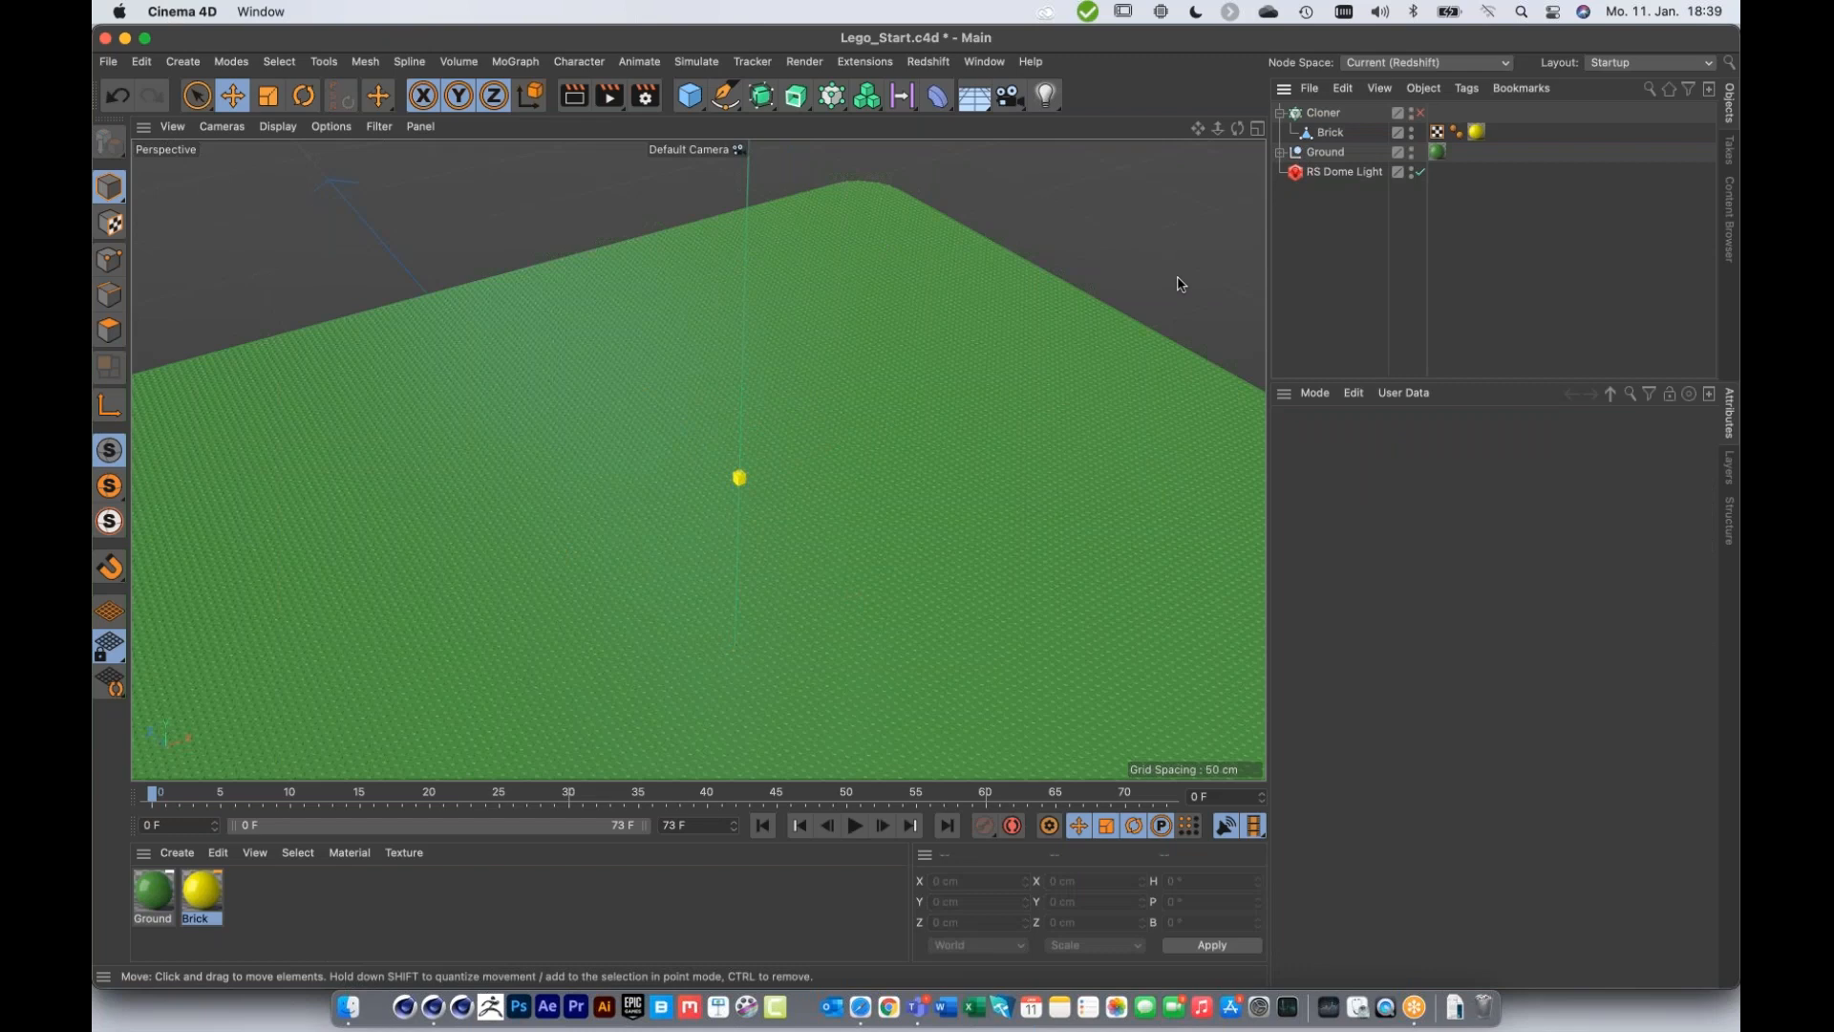
Step: Add a Volume Loader object and load the Fireball_1.vdb sequence from the Fireball folder into it
click(871, 107)
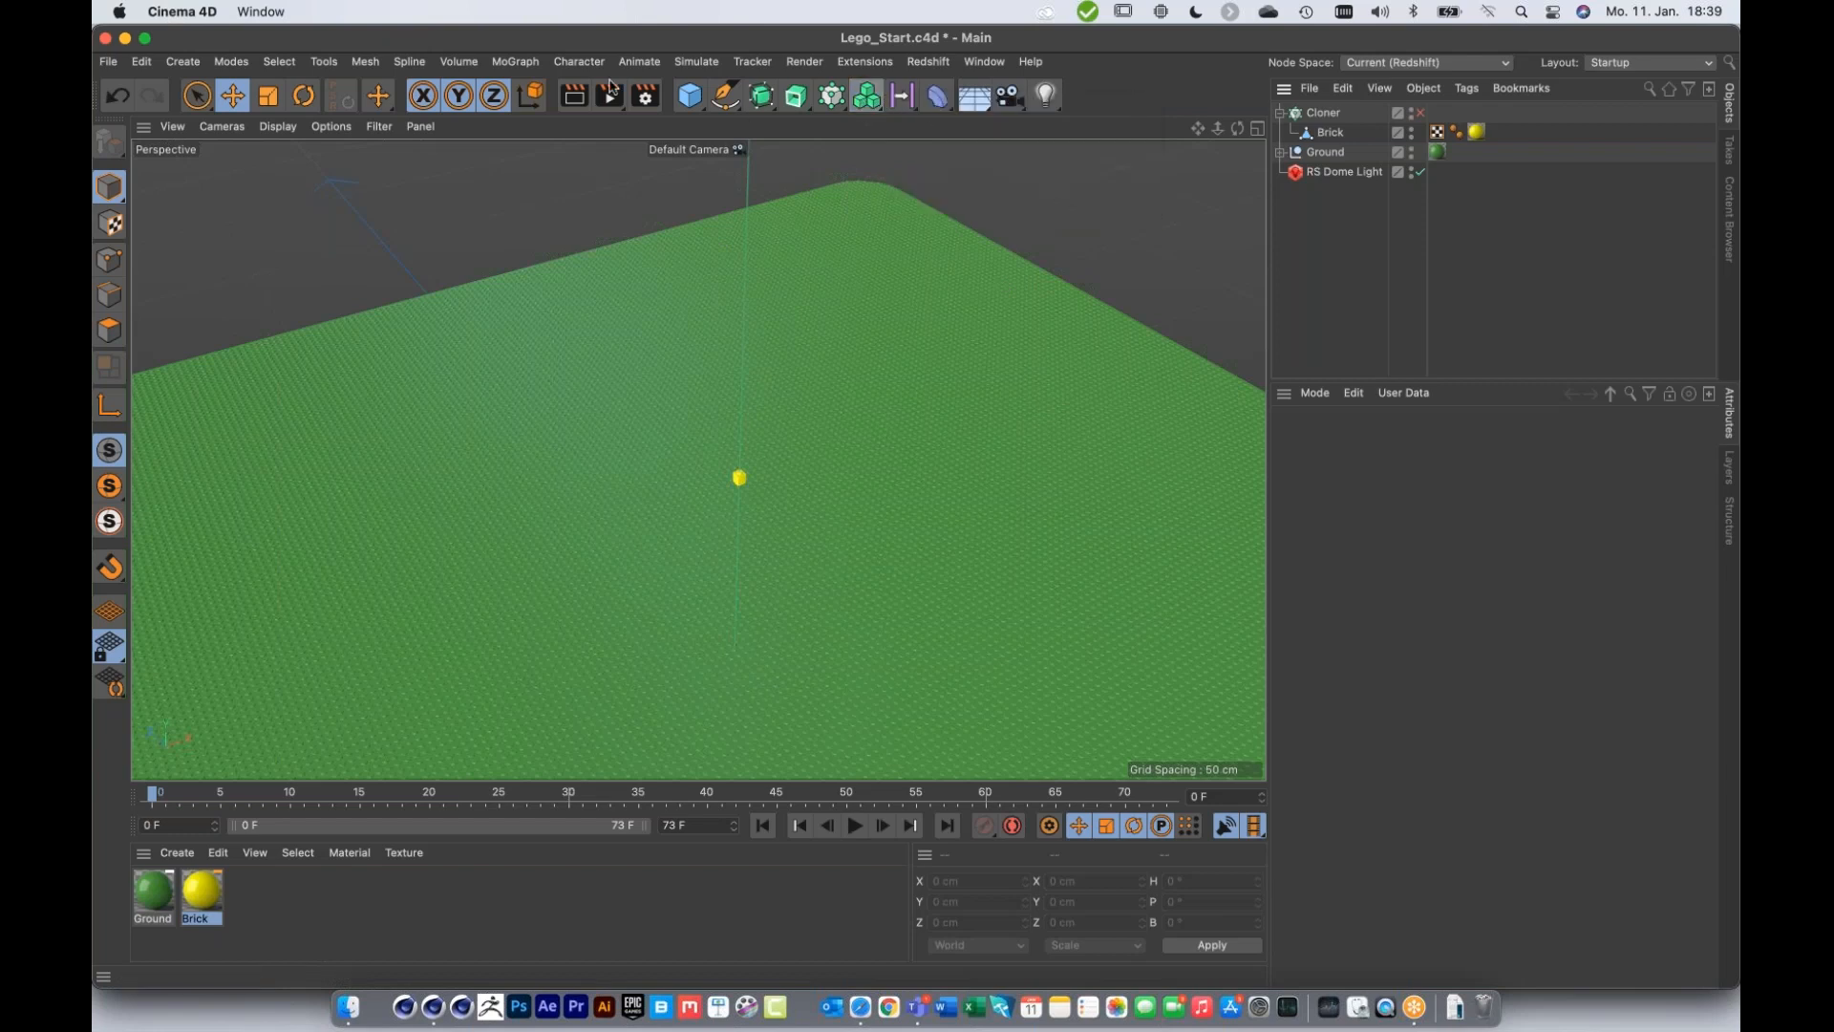
click(468, 65)
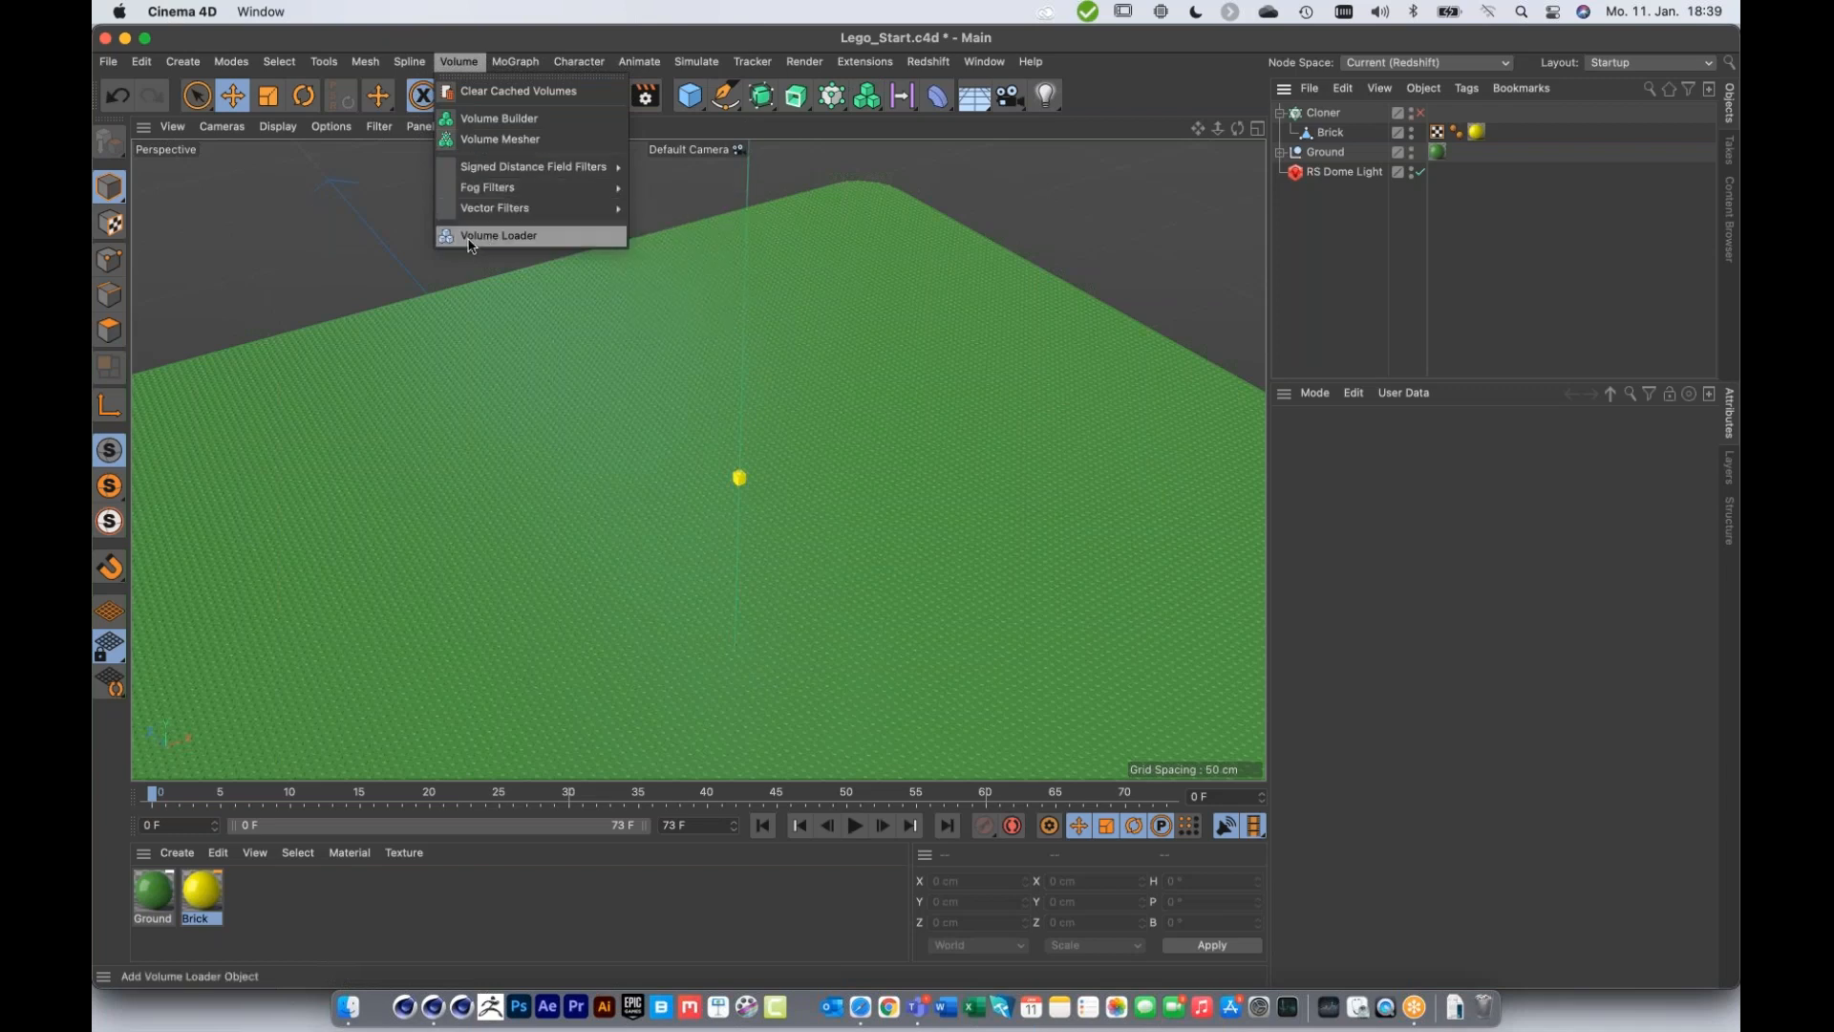
click(532, 245)
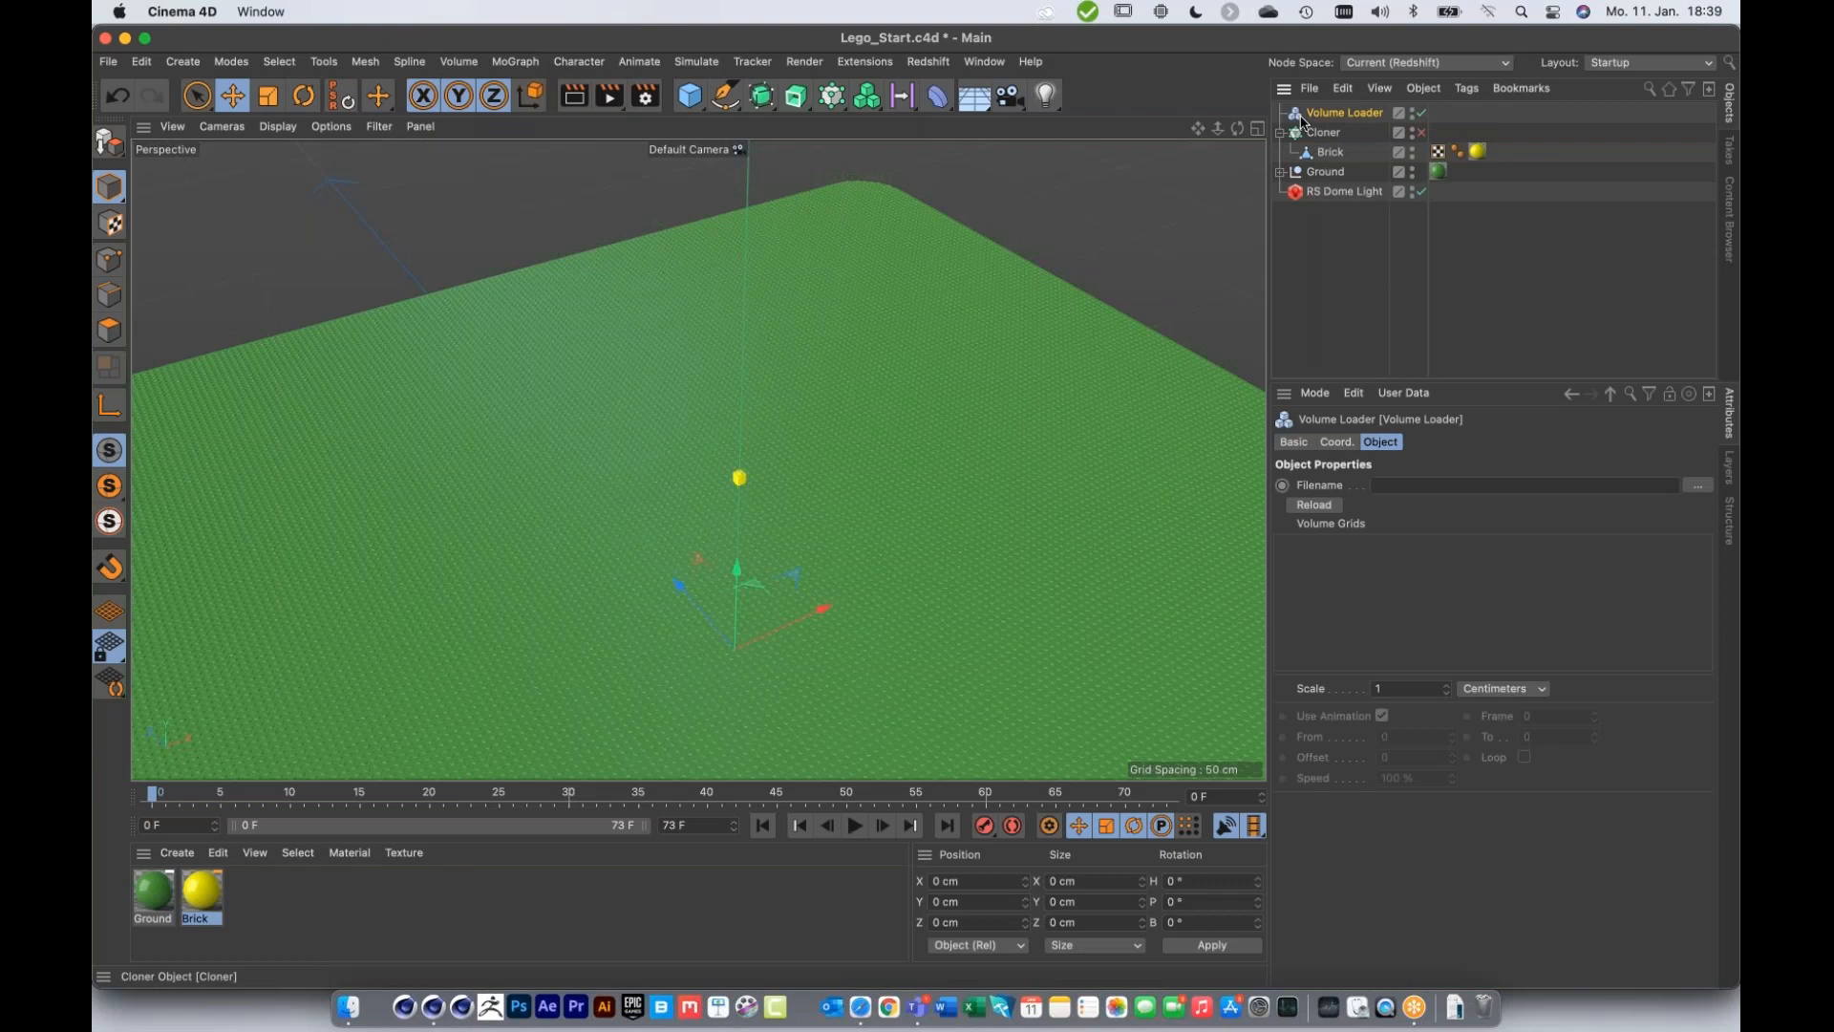
click(1697, 485)
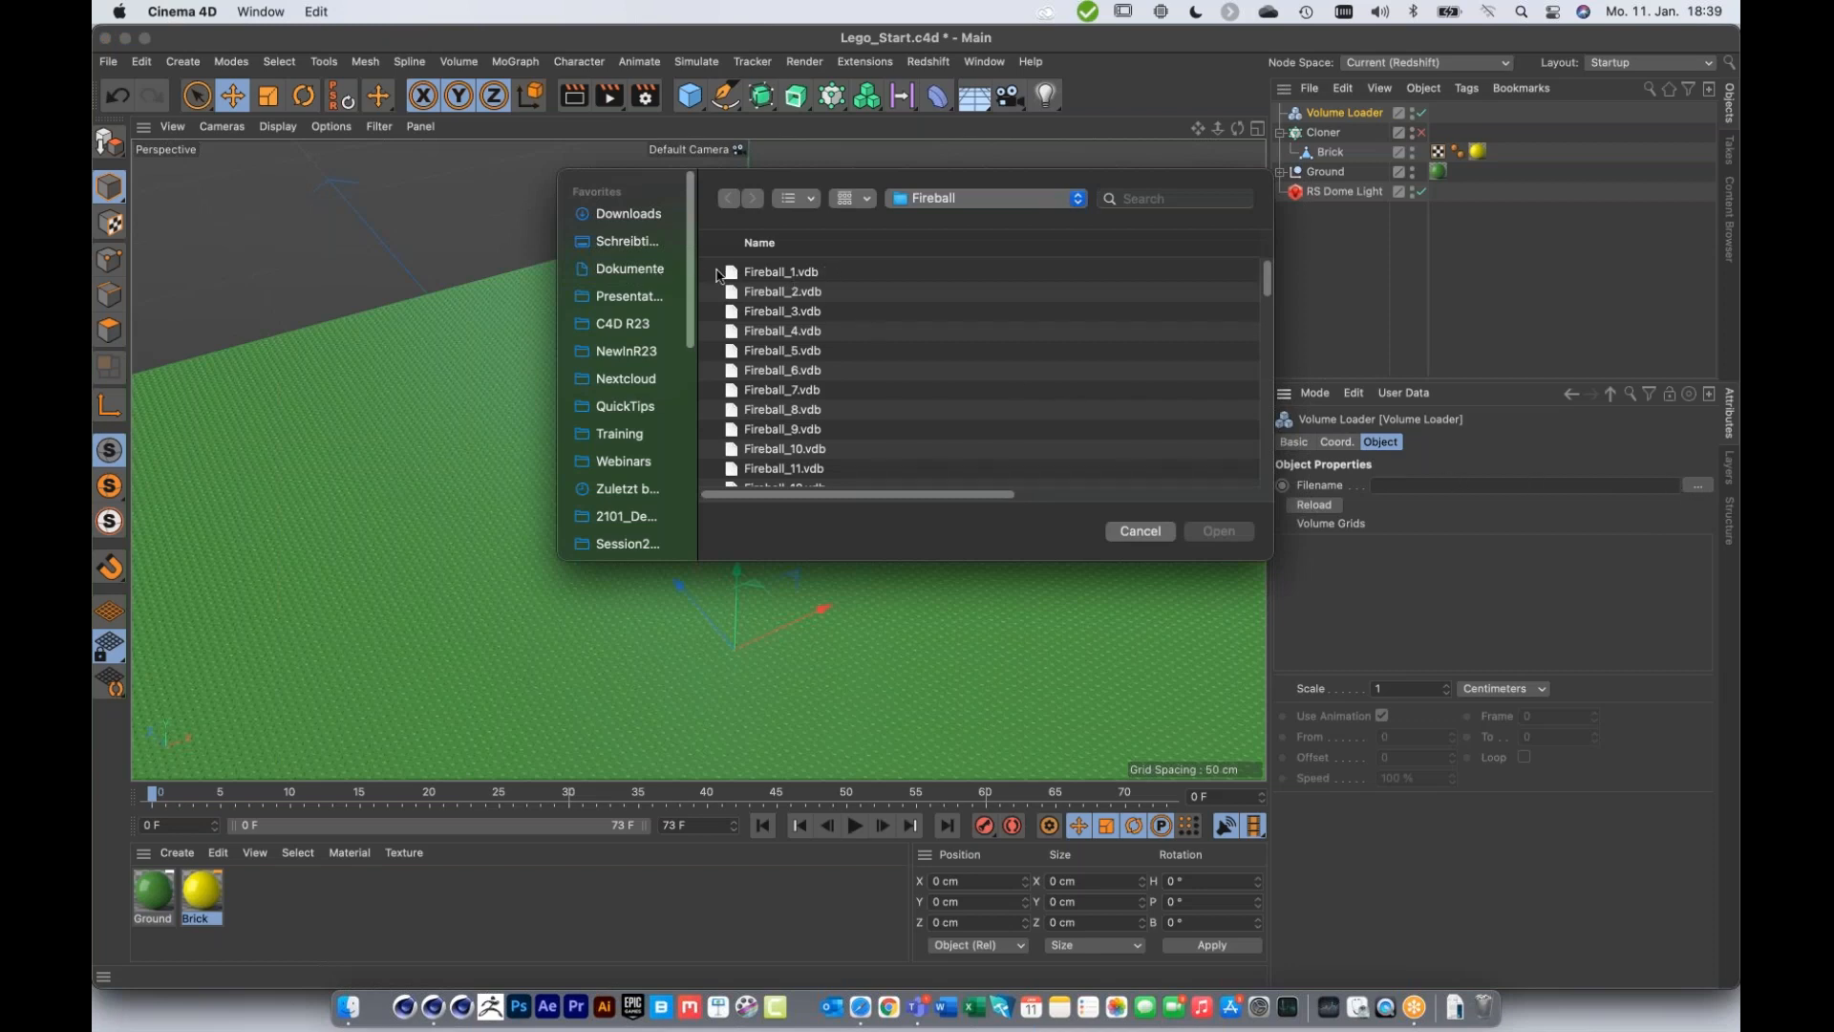
click(789, 277)
click(1239, 540)
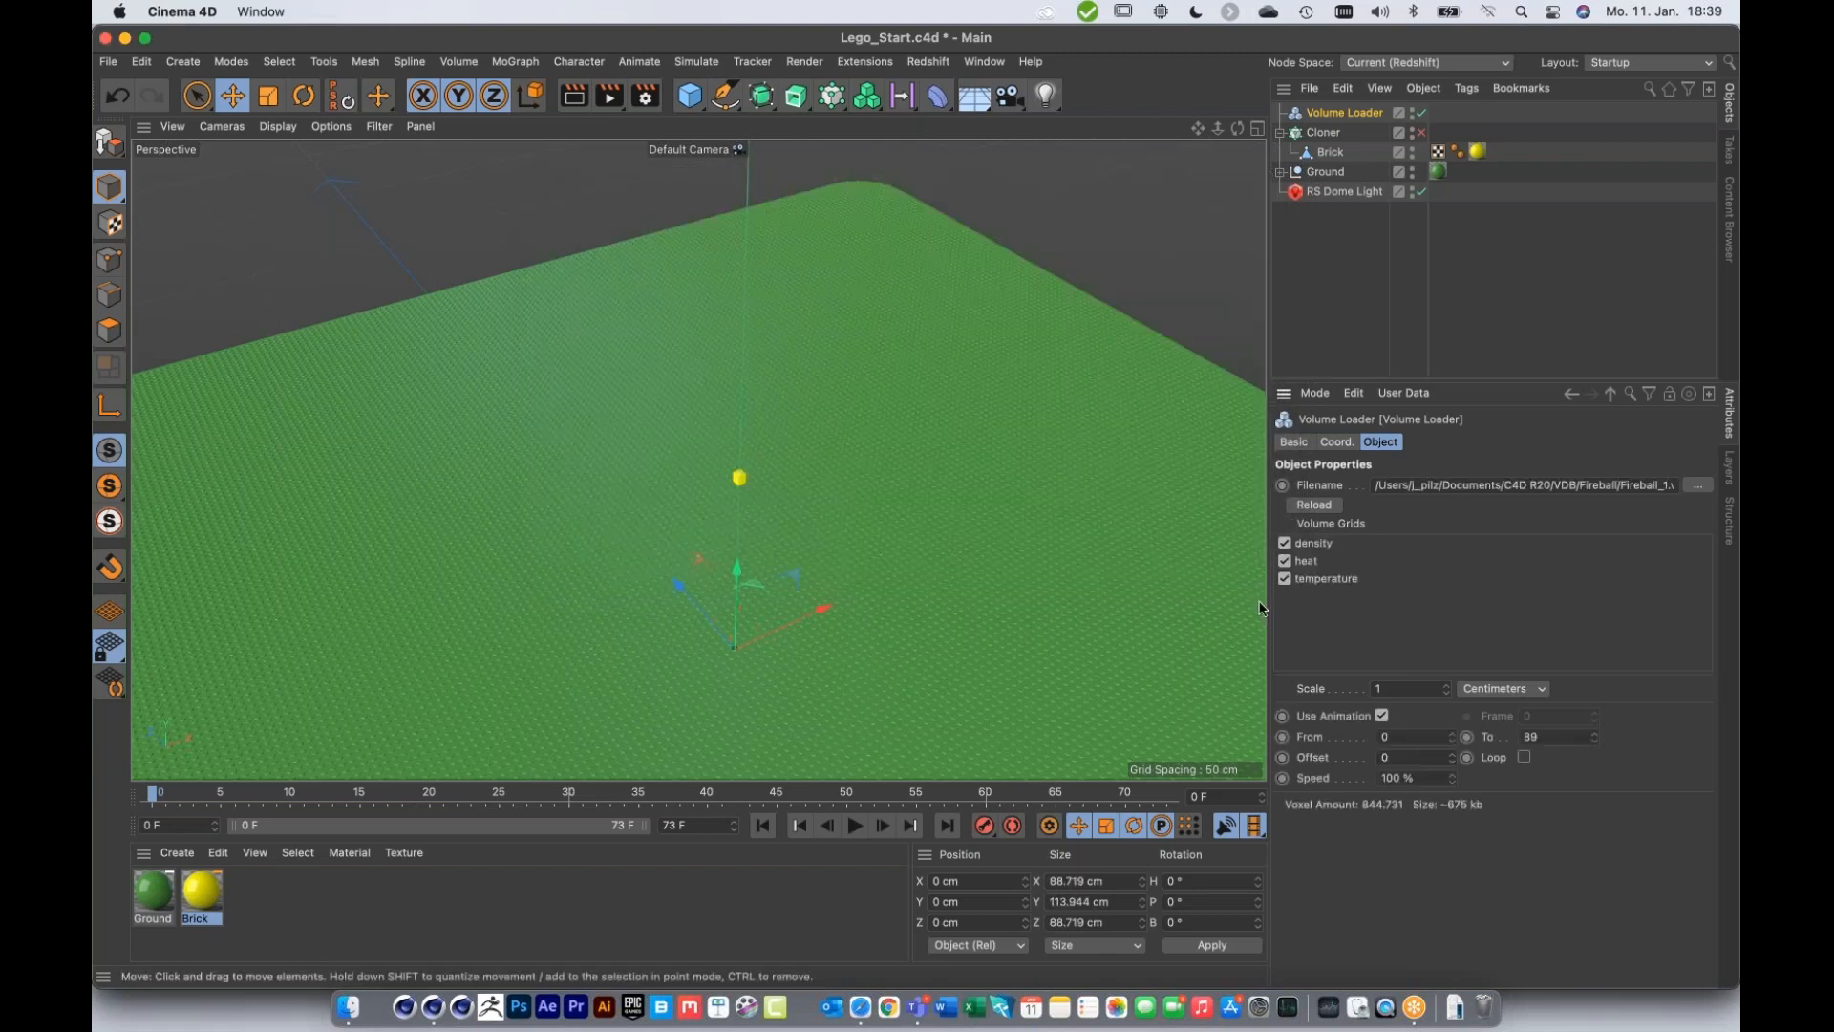
Step: Set the Volume Loader's scale to 10 and scrub the timeline to check the fireball's size against the ground
click(169, 799)
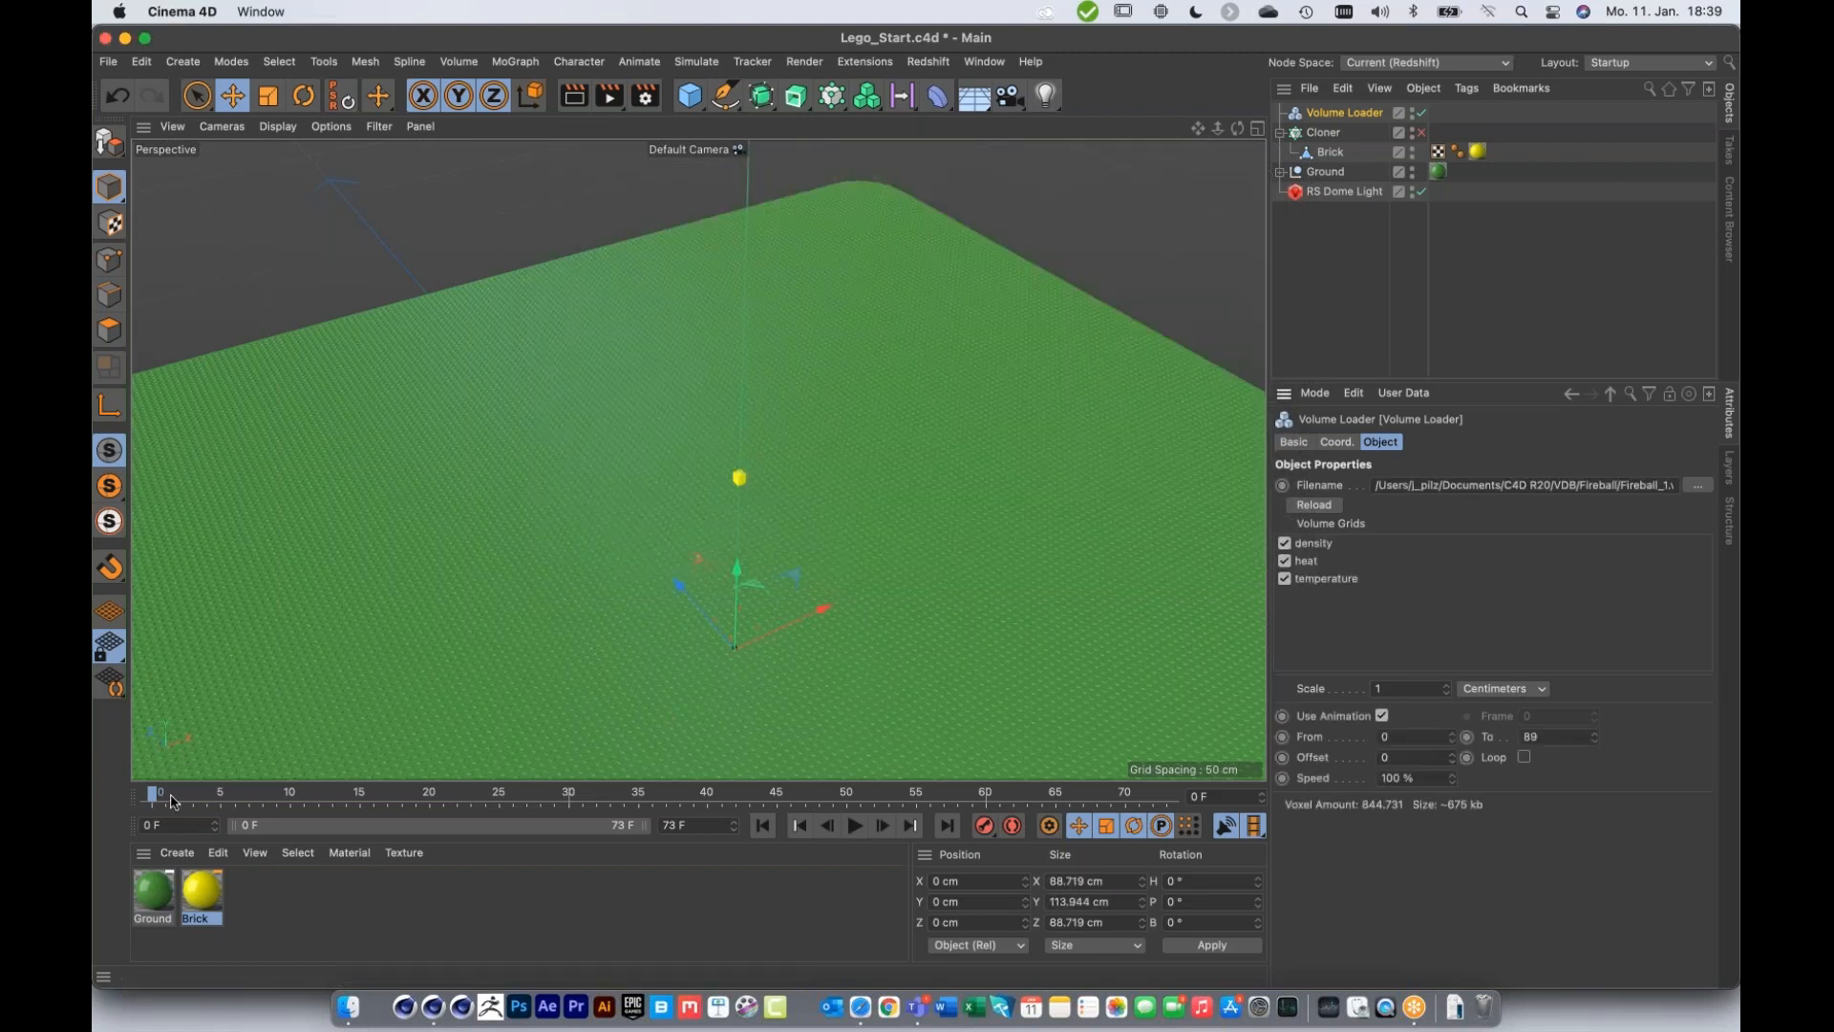
drag(239, 803, 1000, 800)
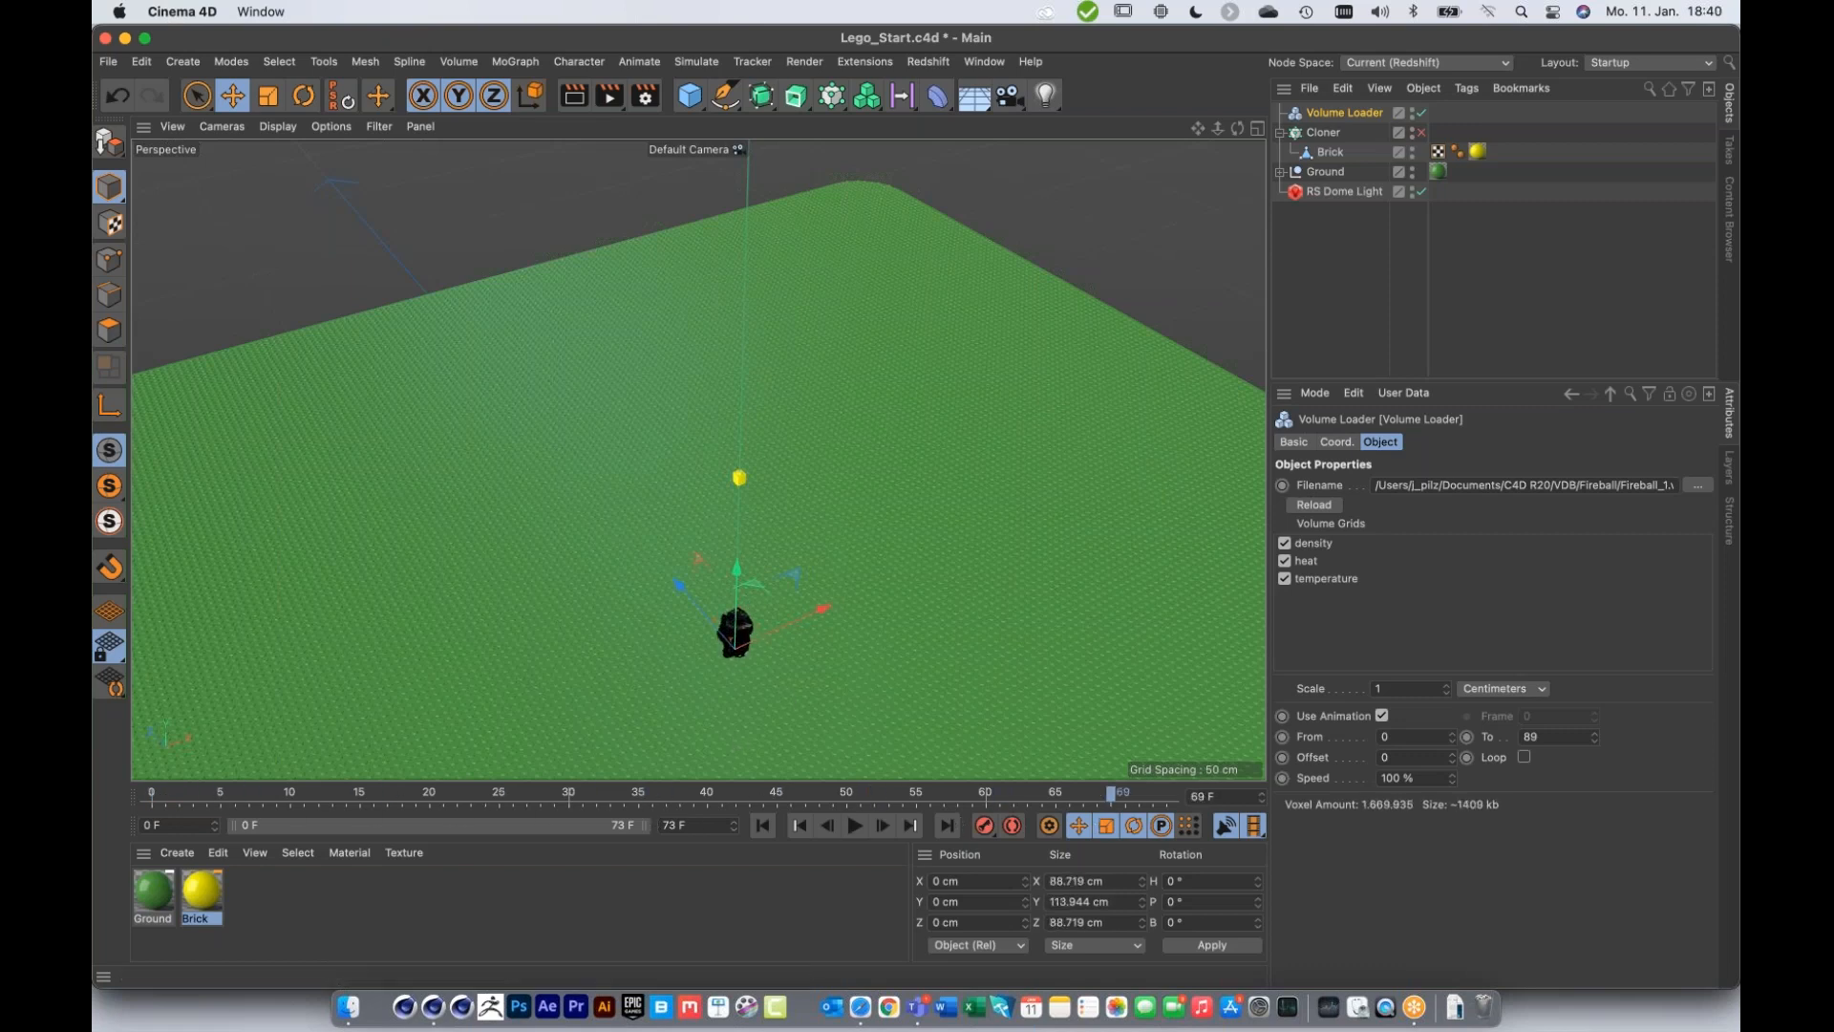
click(750, 795)
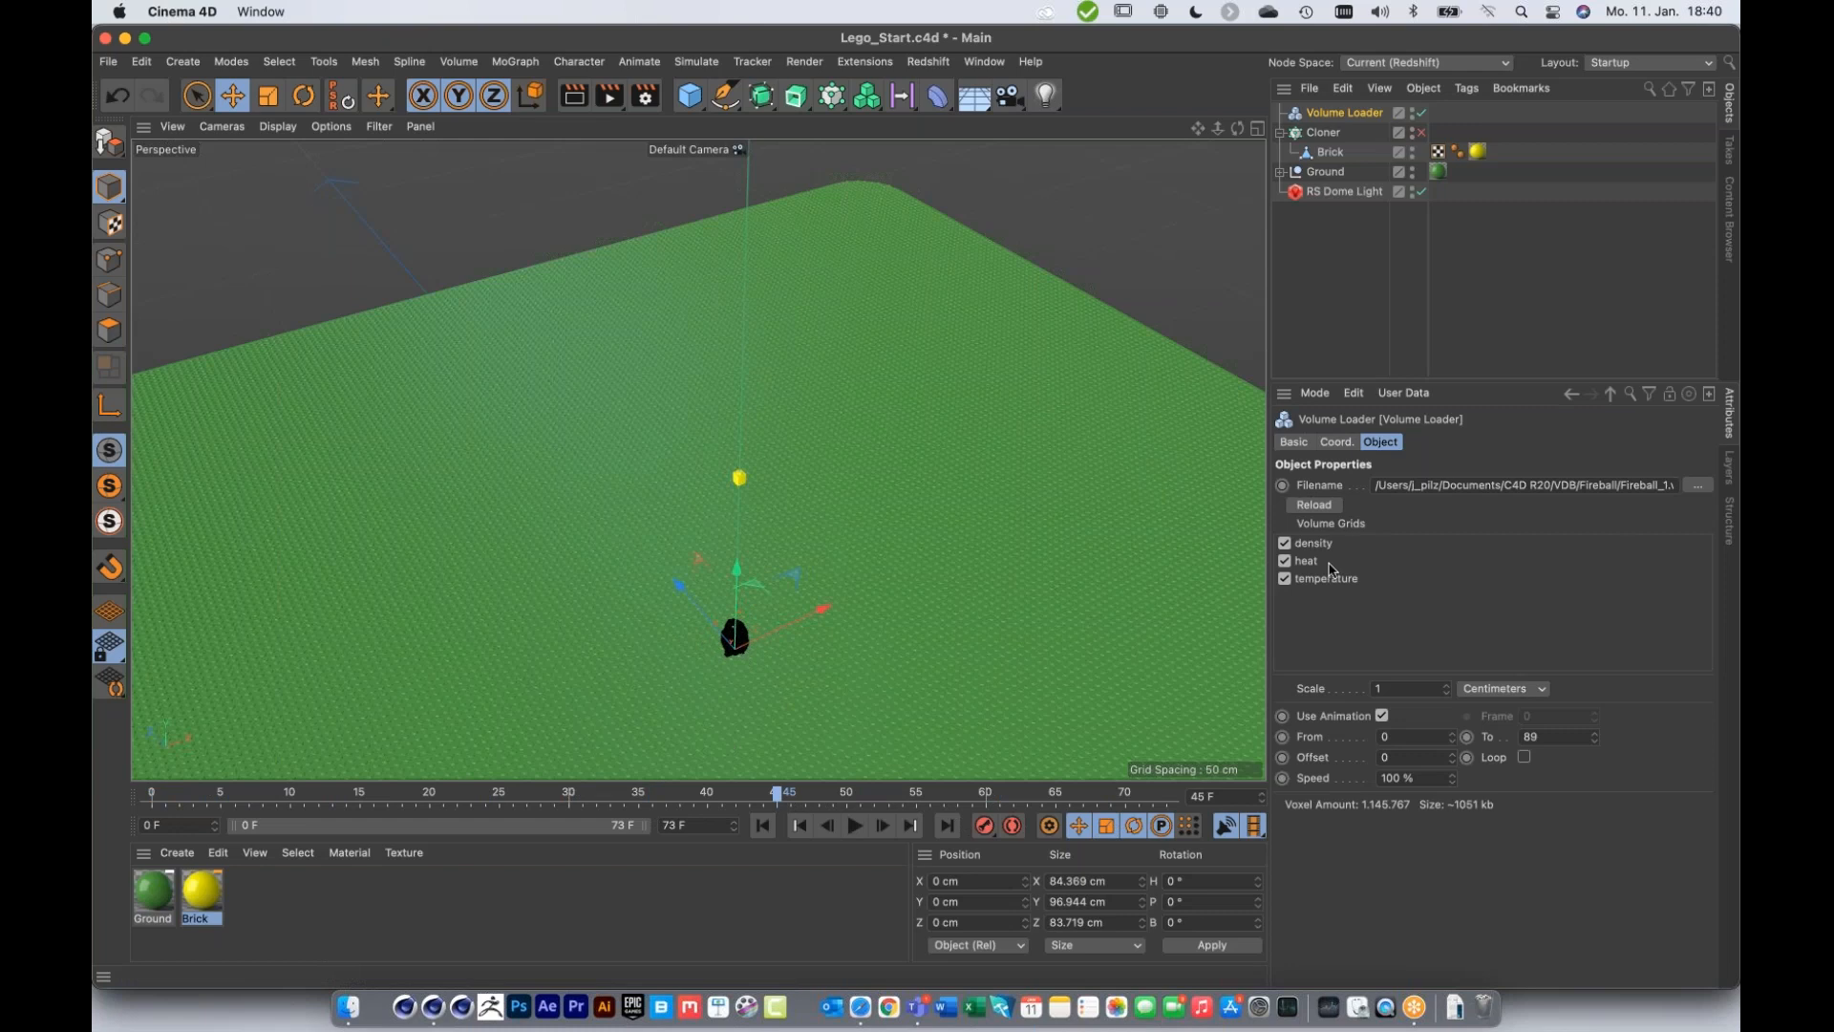
click(1394, 688)
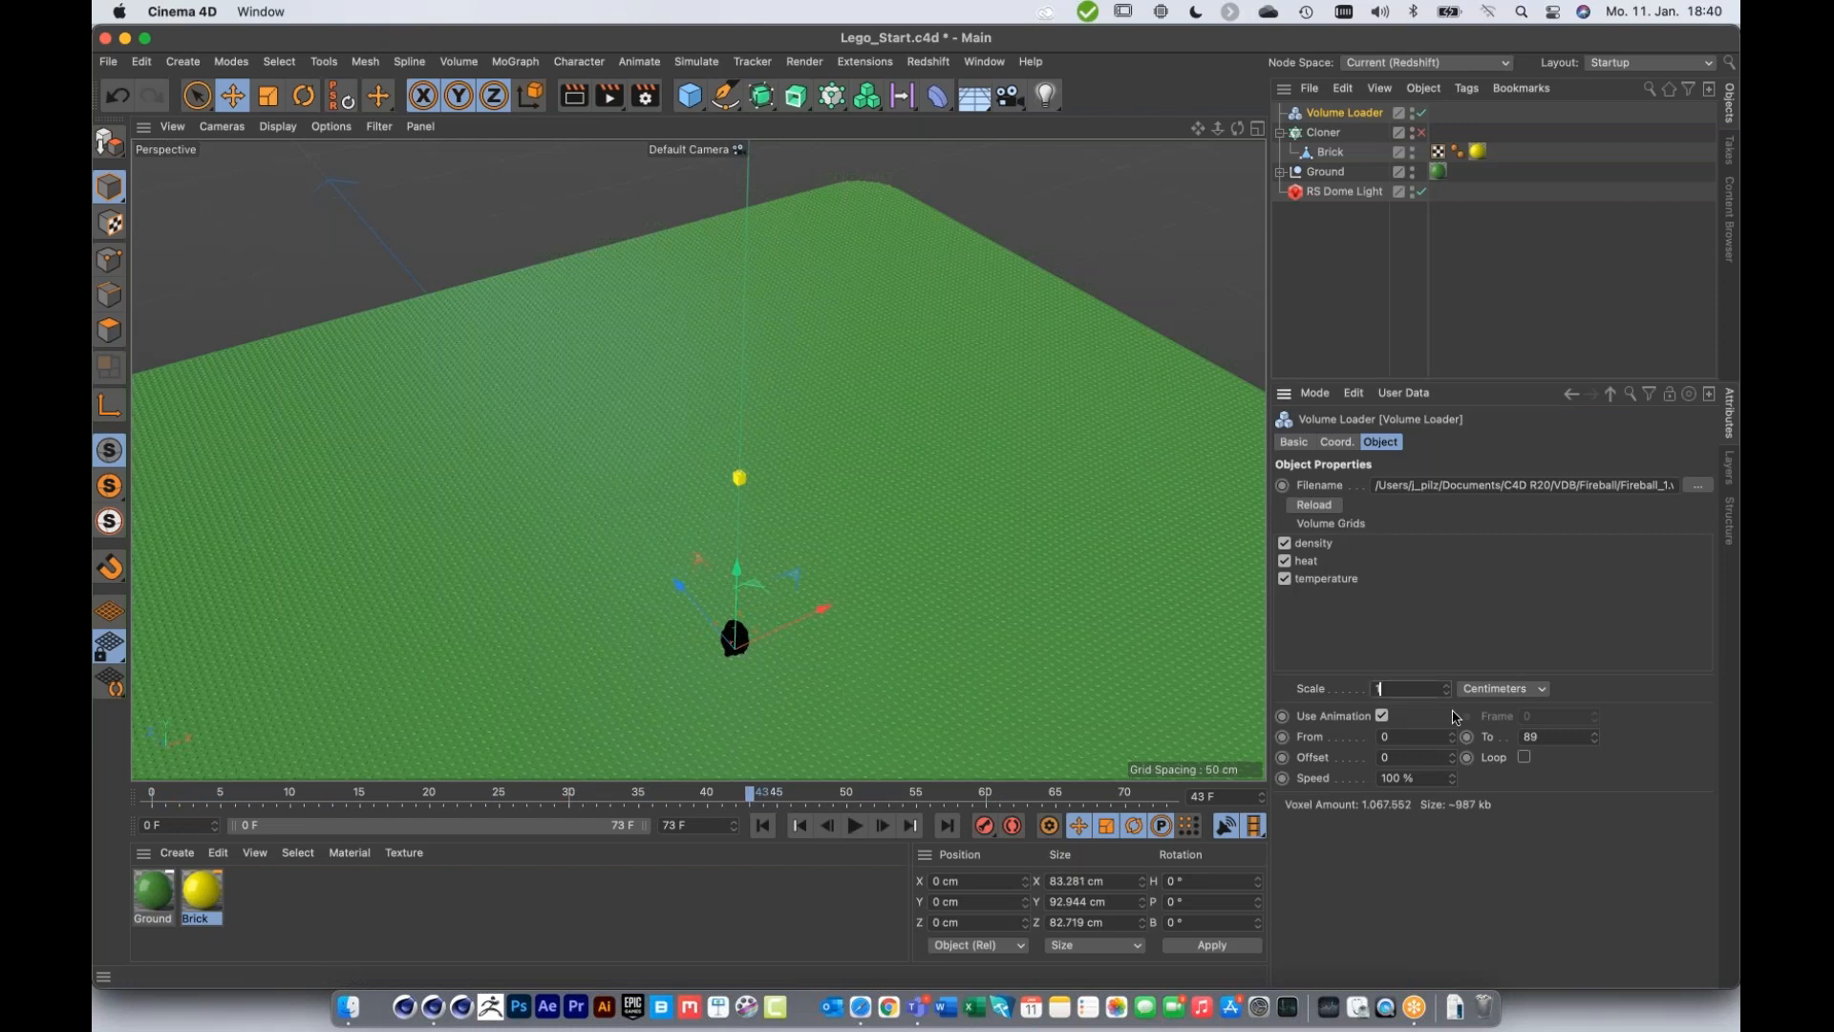
text(10)
key(Return)
drag(730, 801, 1028, 800)
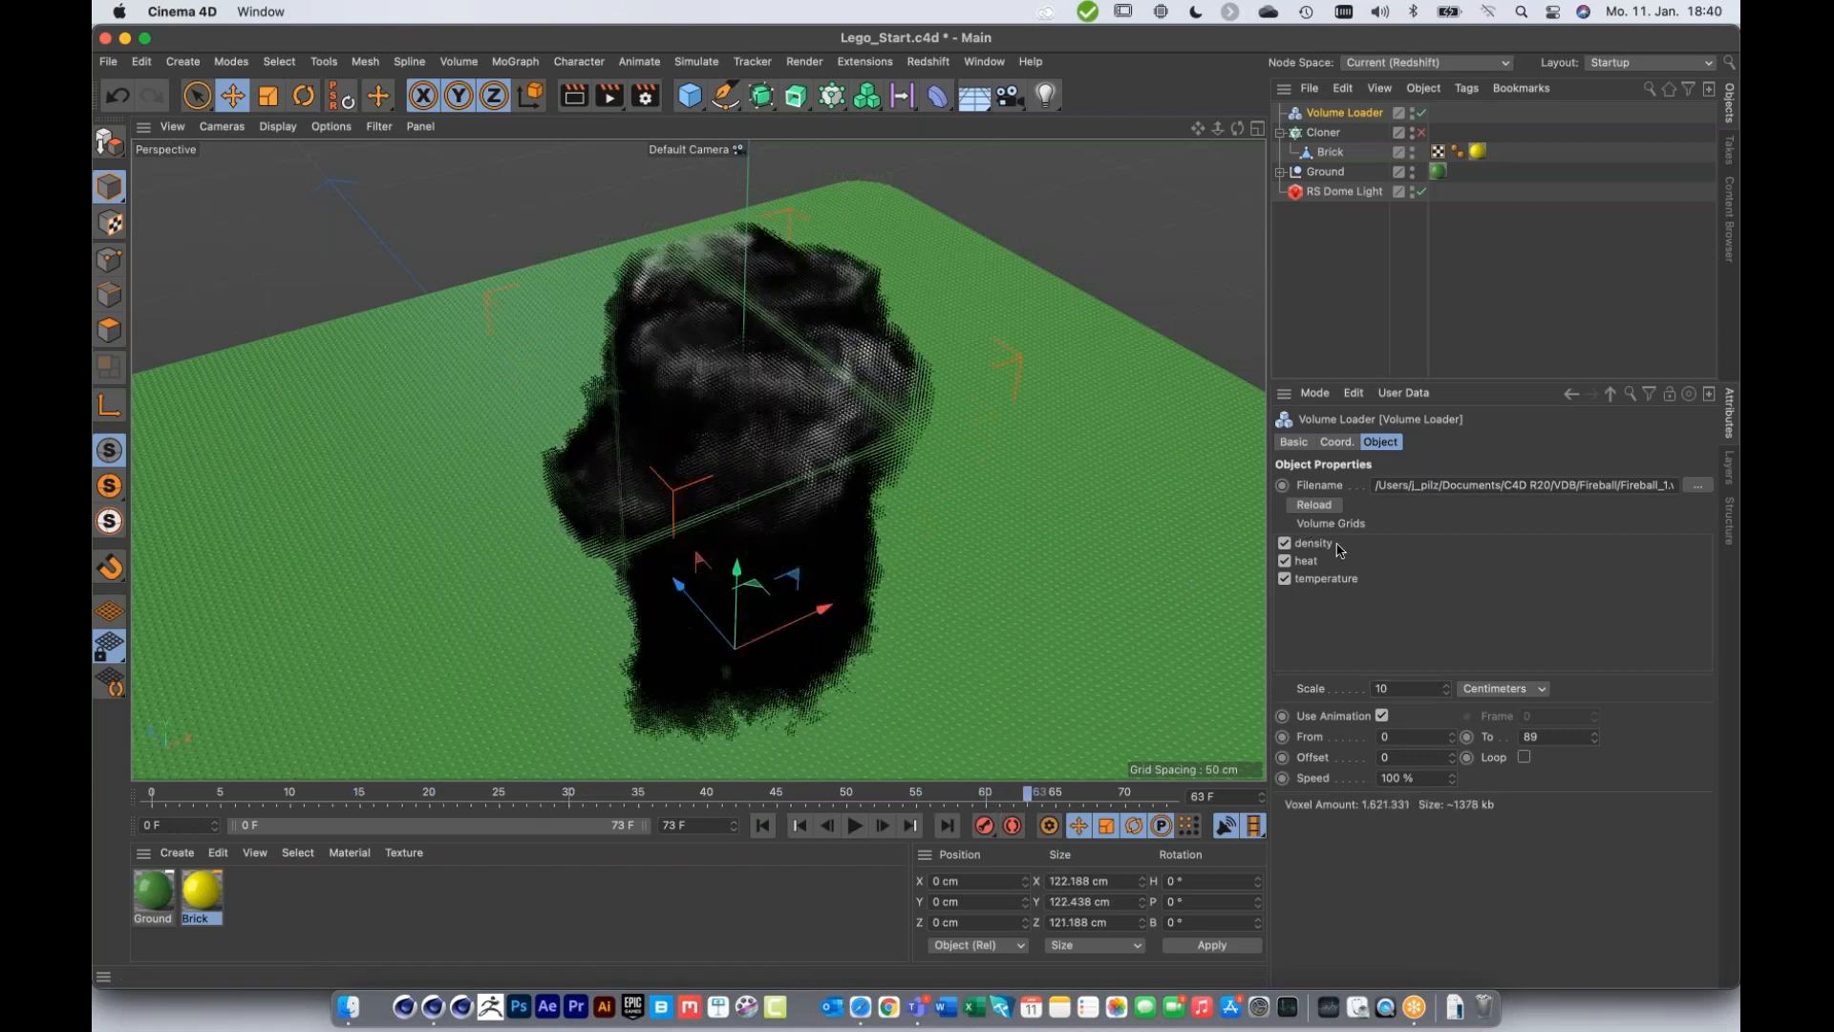
Step: Limit the Volume Loader to the temperature grid and scrub the timeline to inspect how that volume evolves
click(1285, 543)
click(1284, 577)
click(1285, 563)
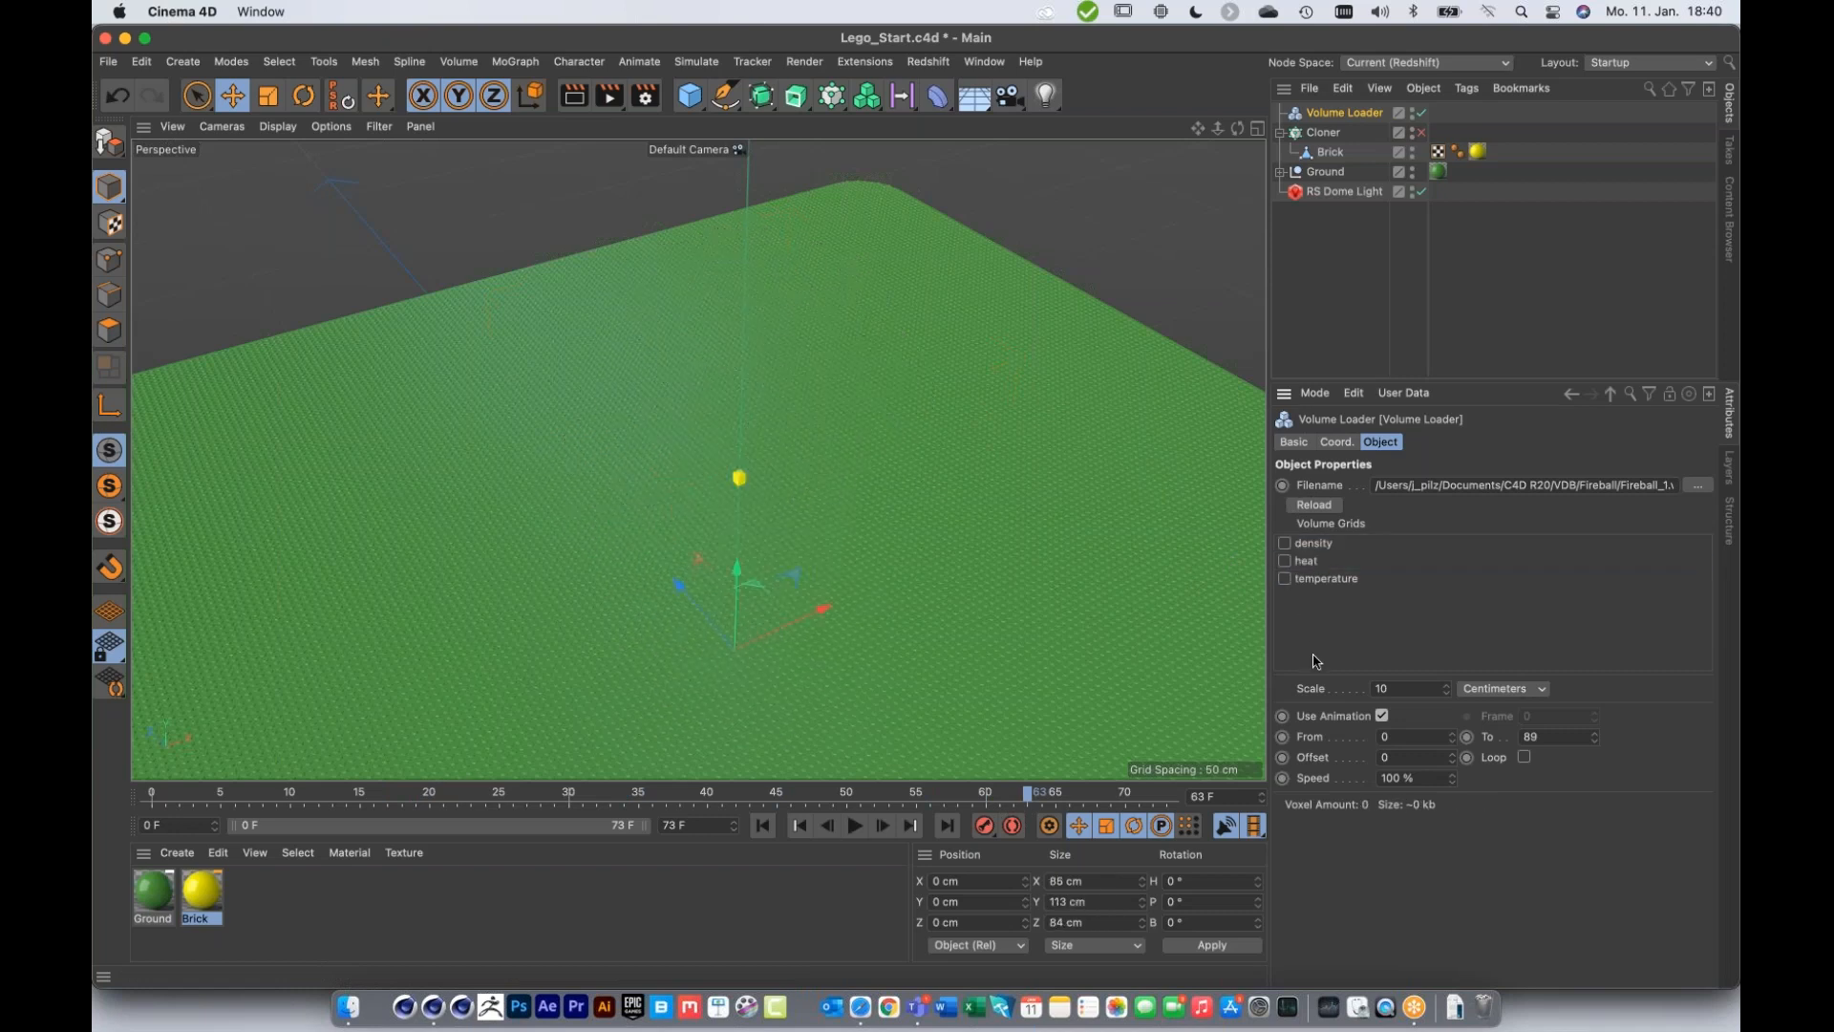
click(1285, 579)
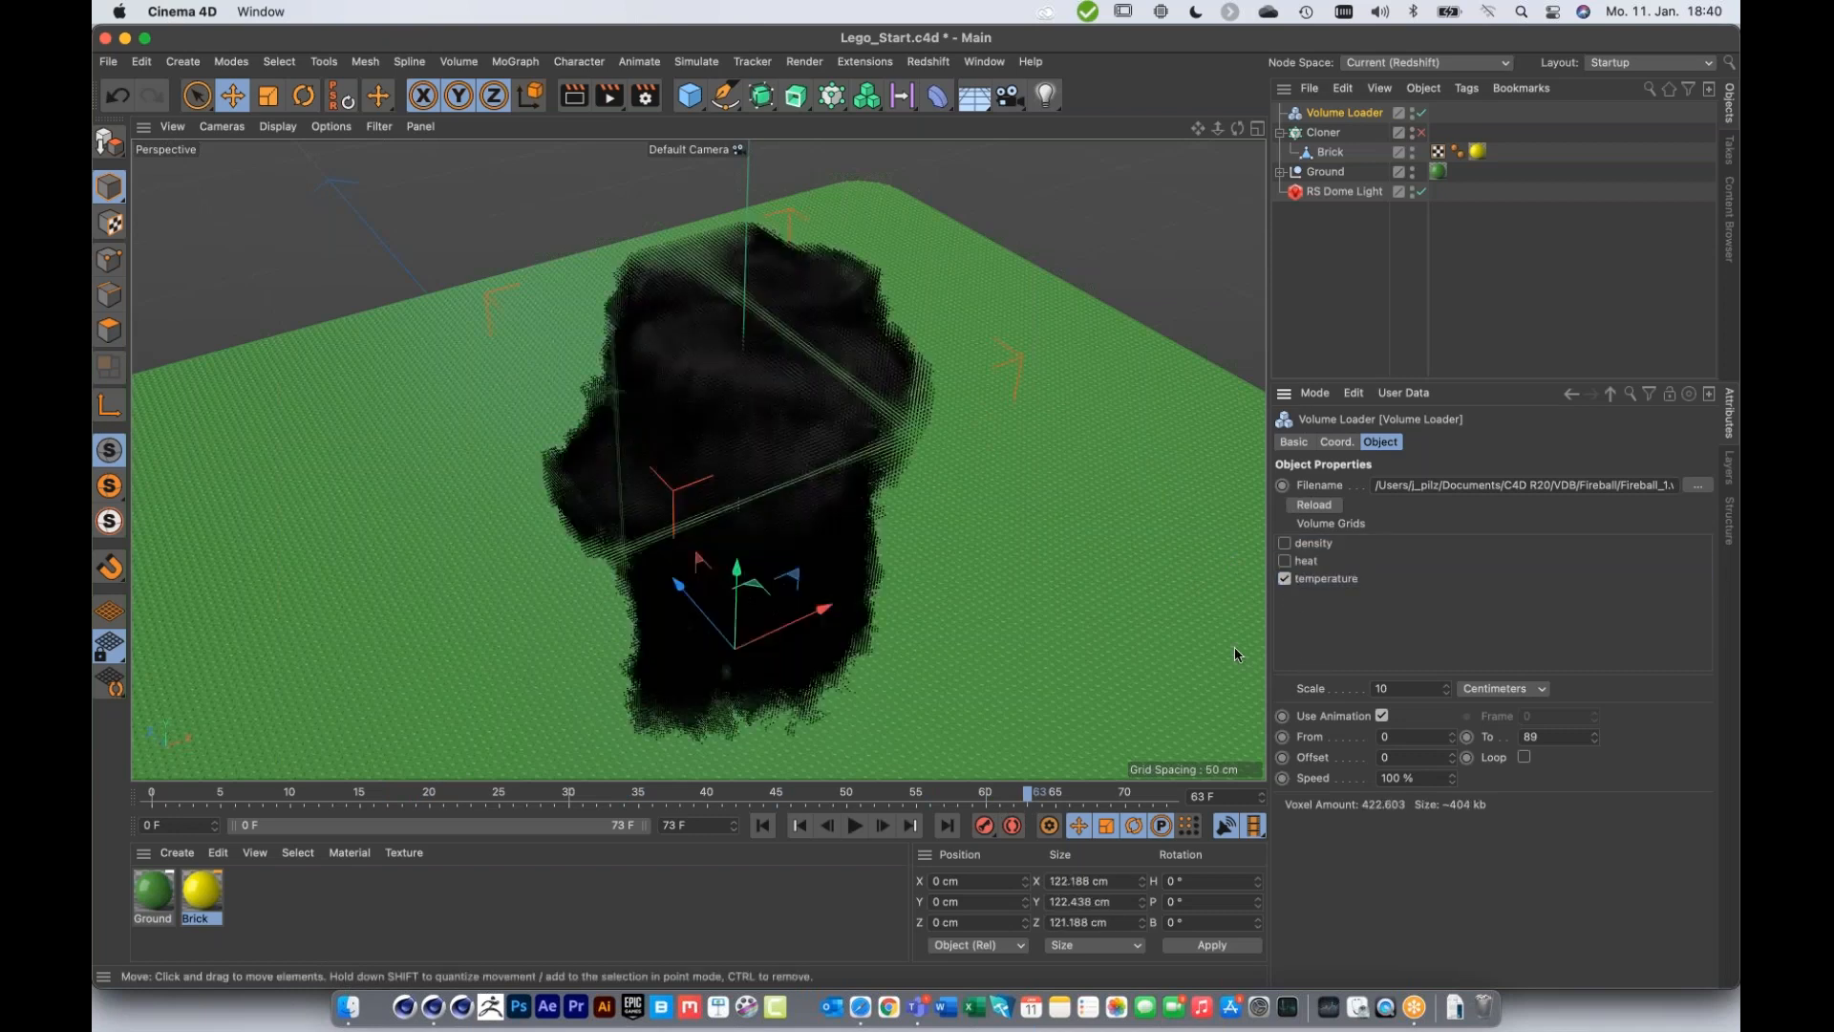
drag(162, 799, 443, 799)
drag(581, 802, 750, 800)
click(621, 799)
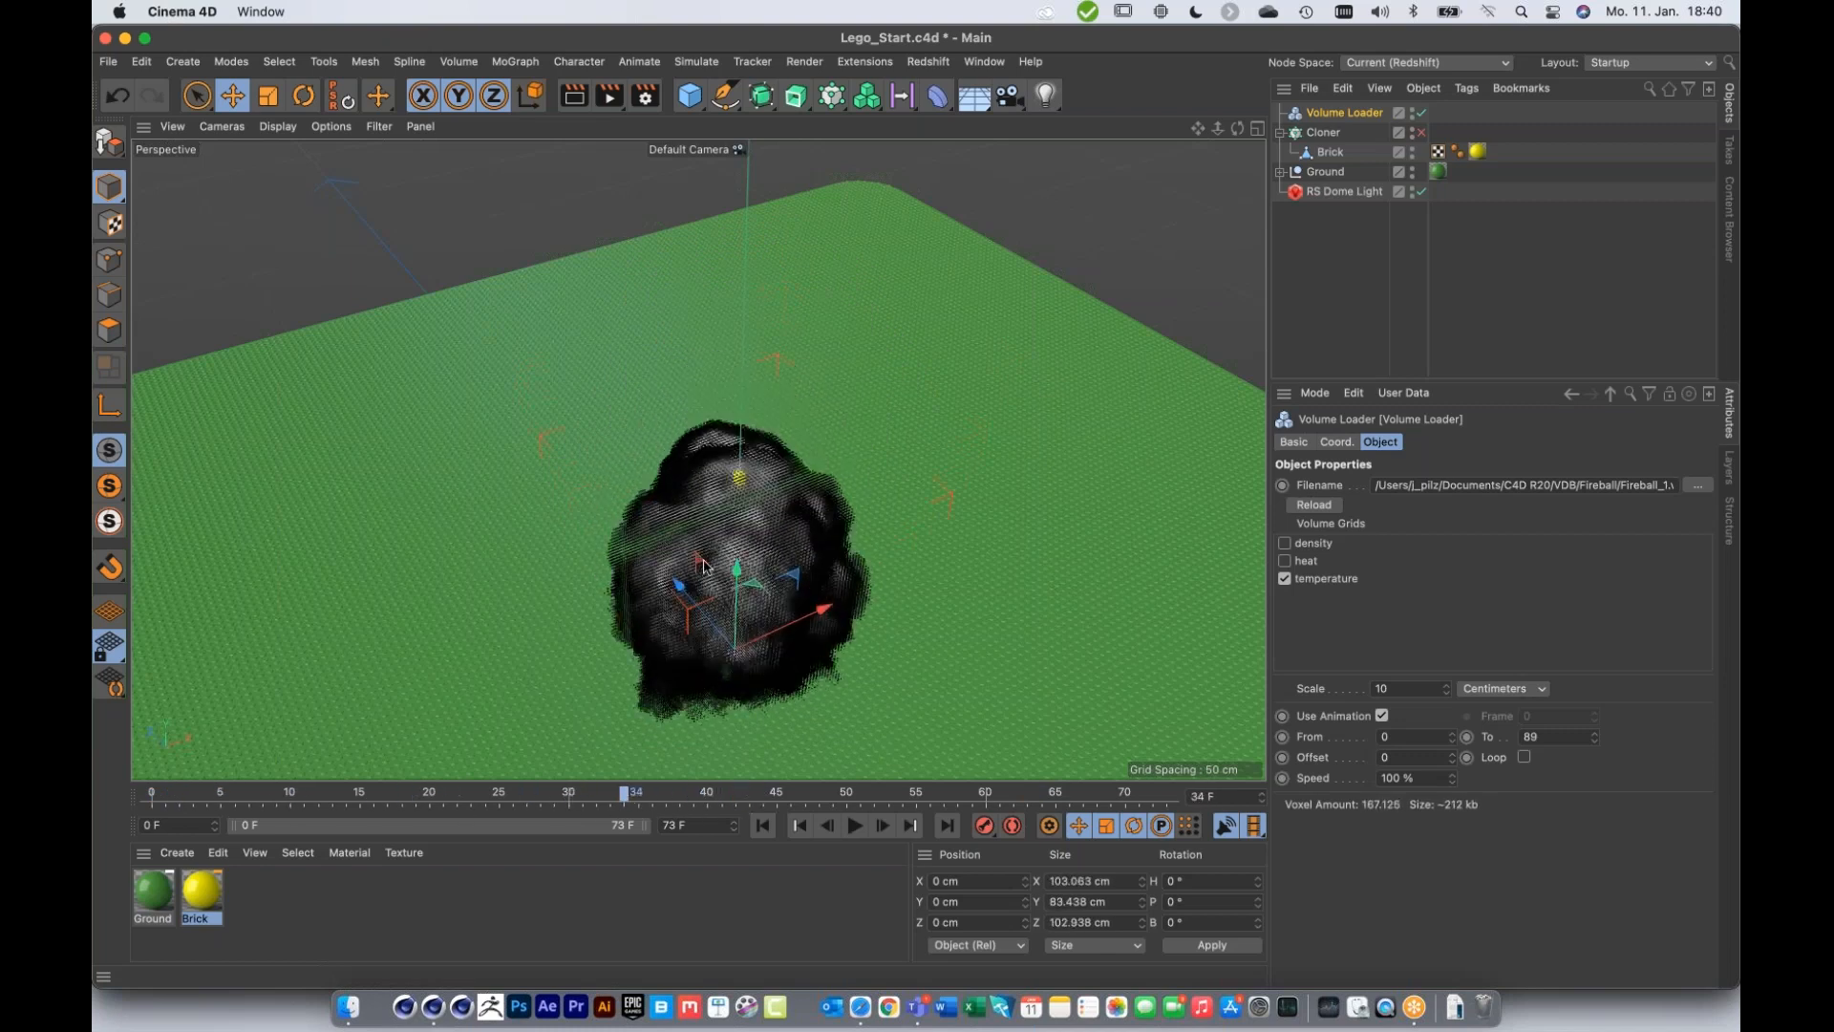
drag(616, 798, 763, 798)
drag(878, 788, 1013, 799)
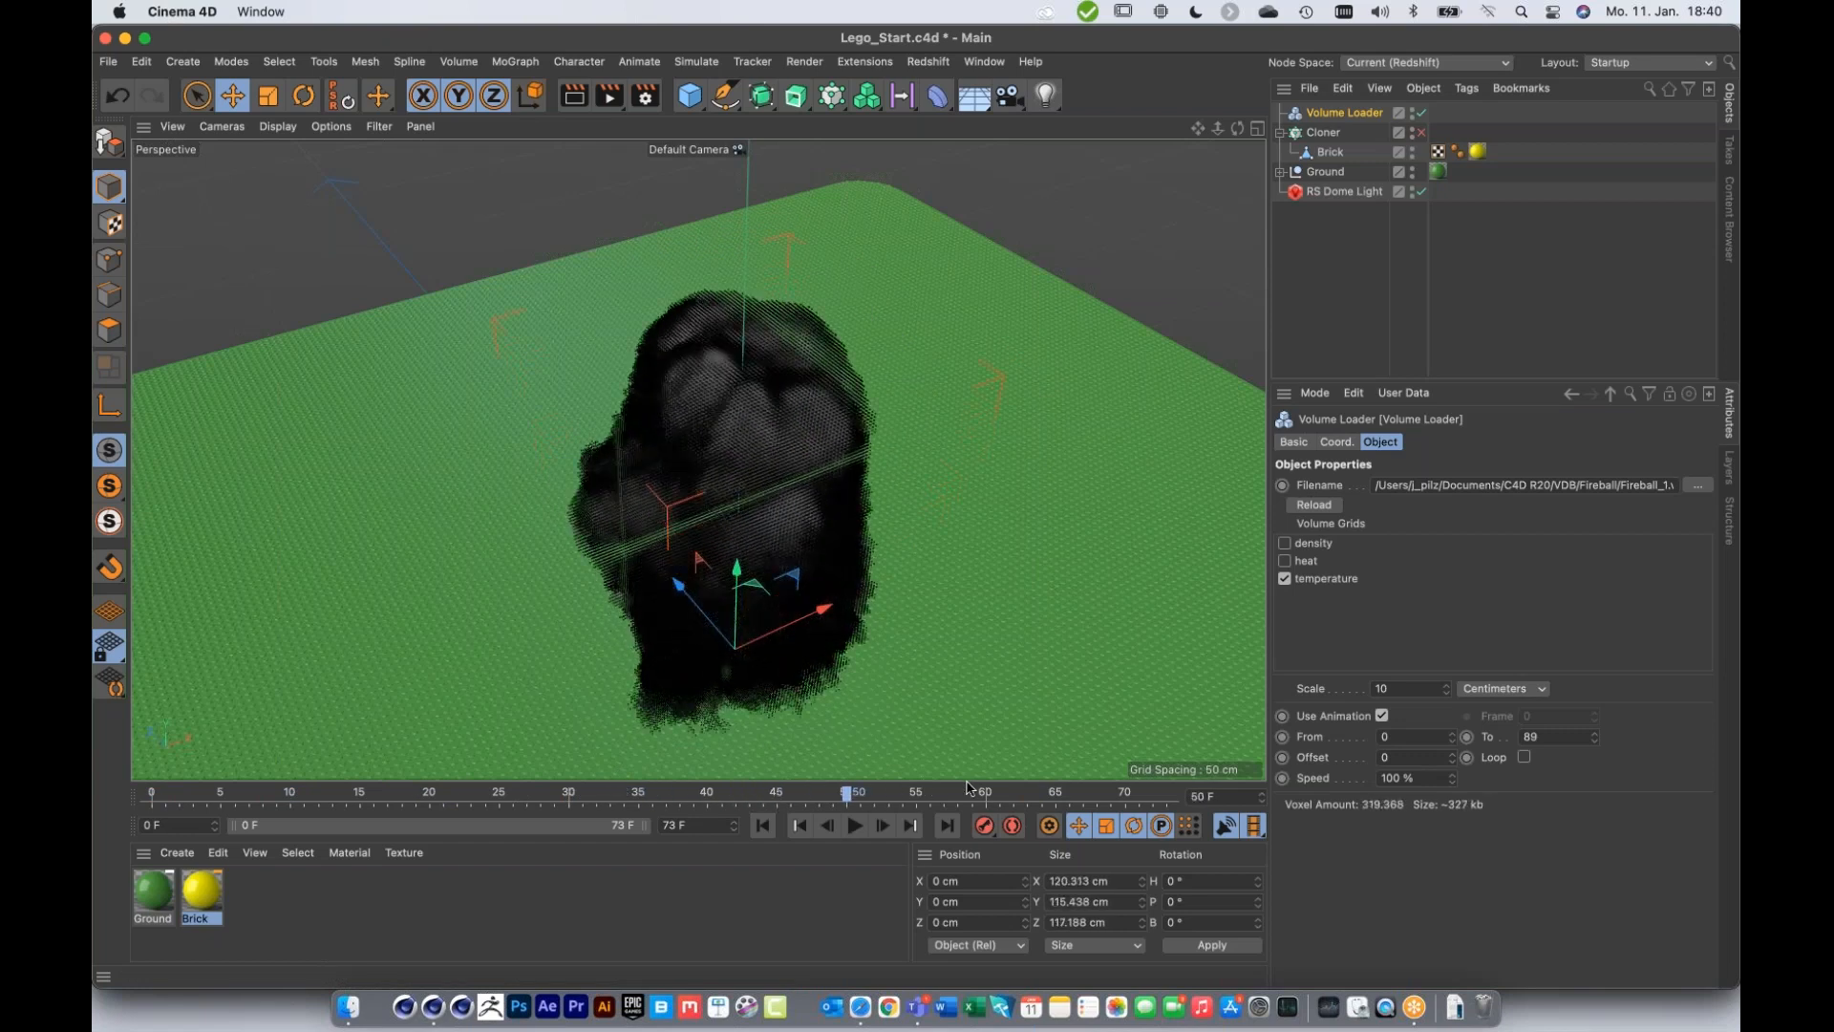
Step: Switch the Volume Loader from the temperature grid to the heat grid and scrub to frame 46
click(1285, 579)
click(1285, 561)
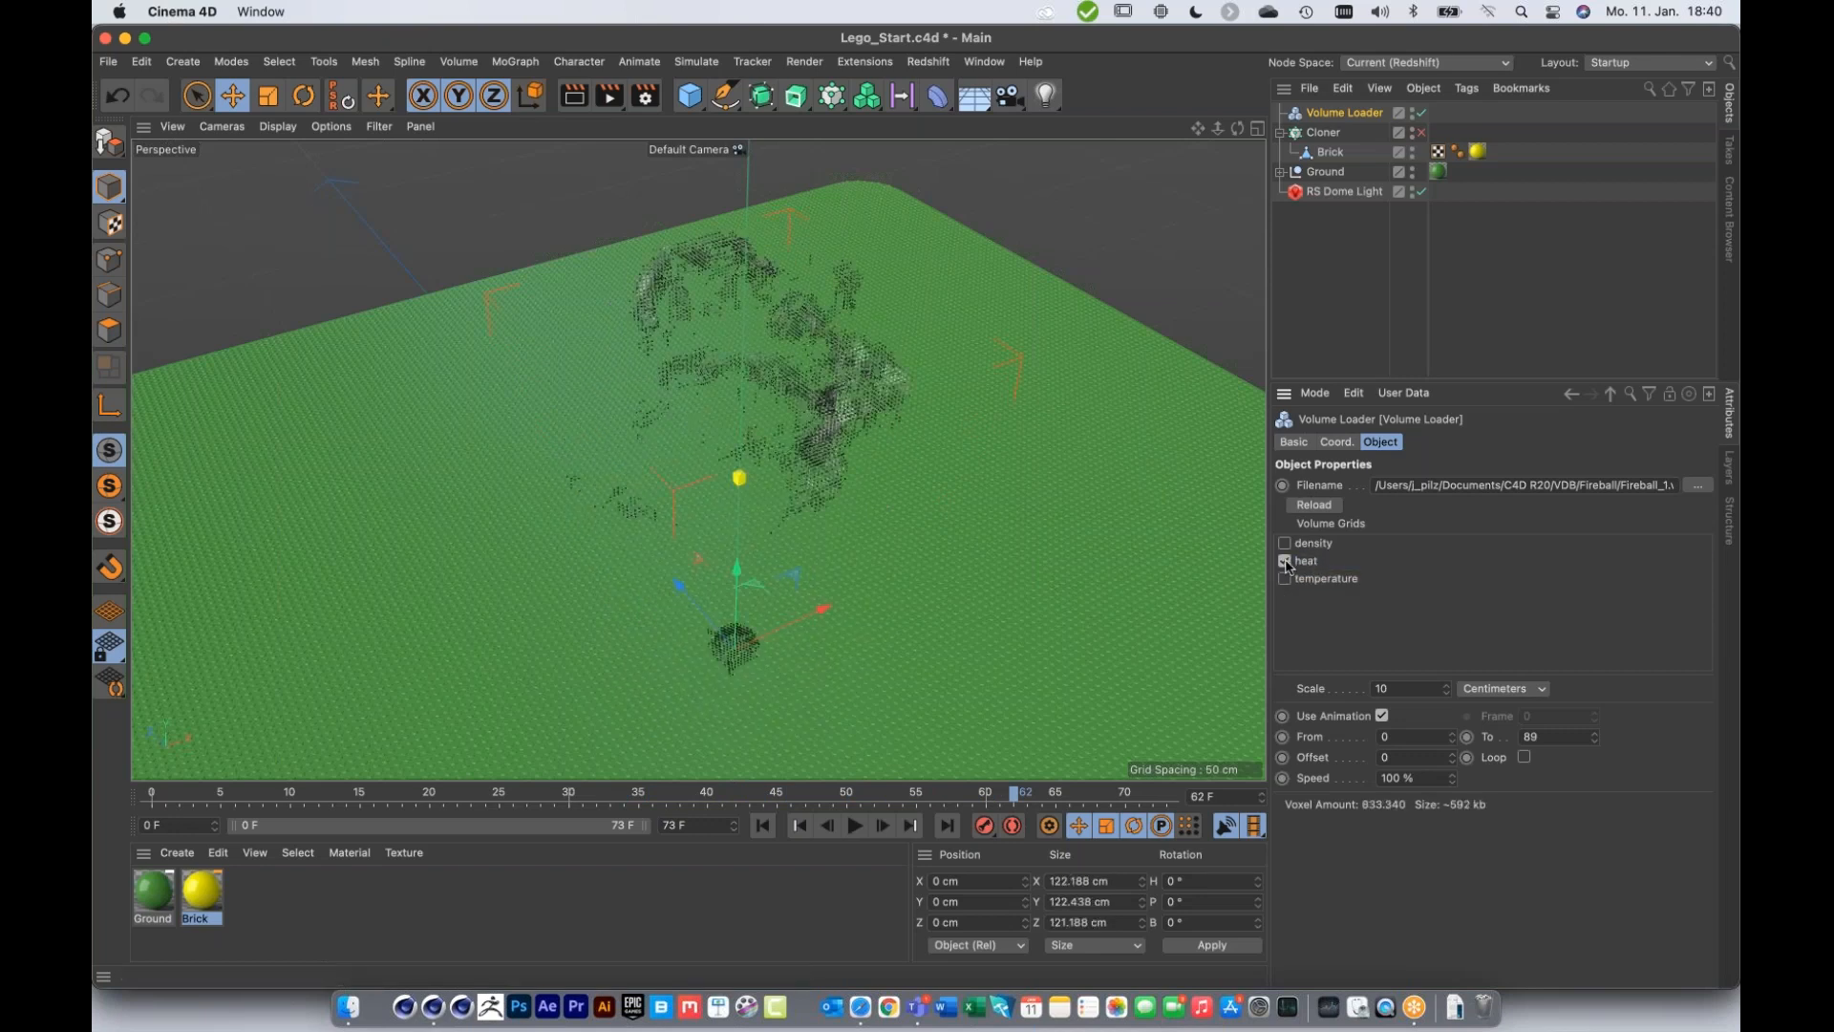
mouse_move(776, 794)
mouse_down()
mouse_move(441, 805)
mouse_move(791, 801)
mouse_up()
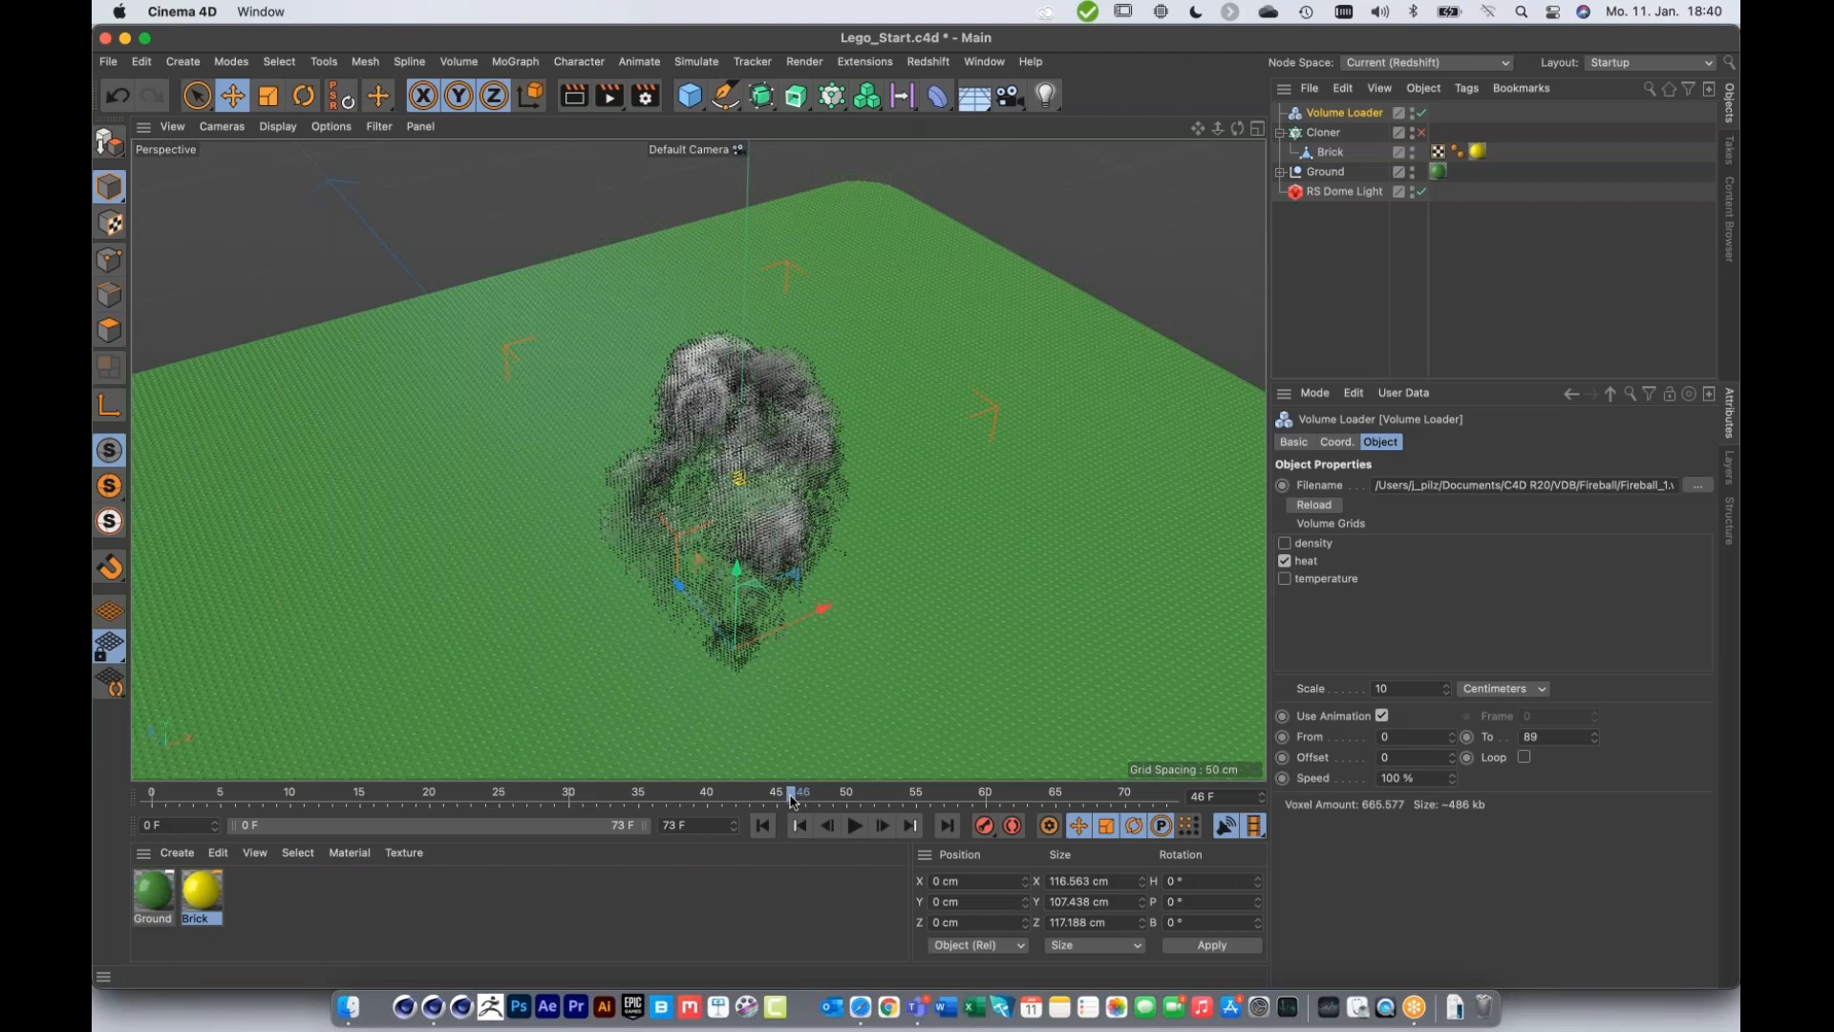
Step: Show only the density grid in the Volume Loader and scrub through the animation to compare its shape
click(1285, 560)
click(1284, 543)
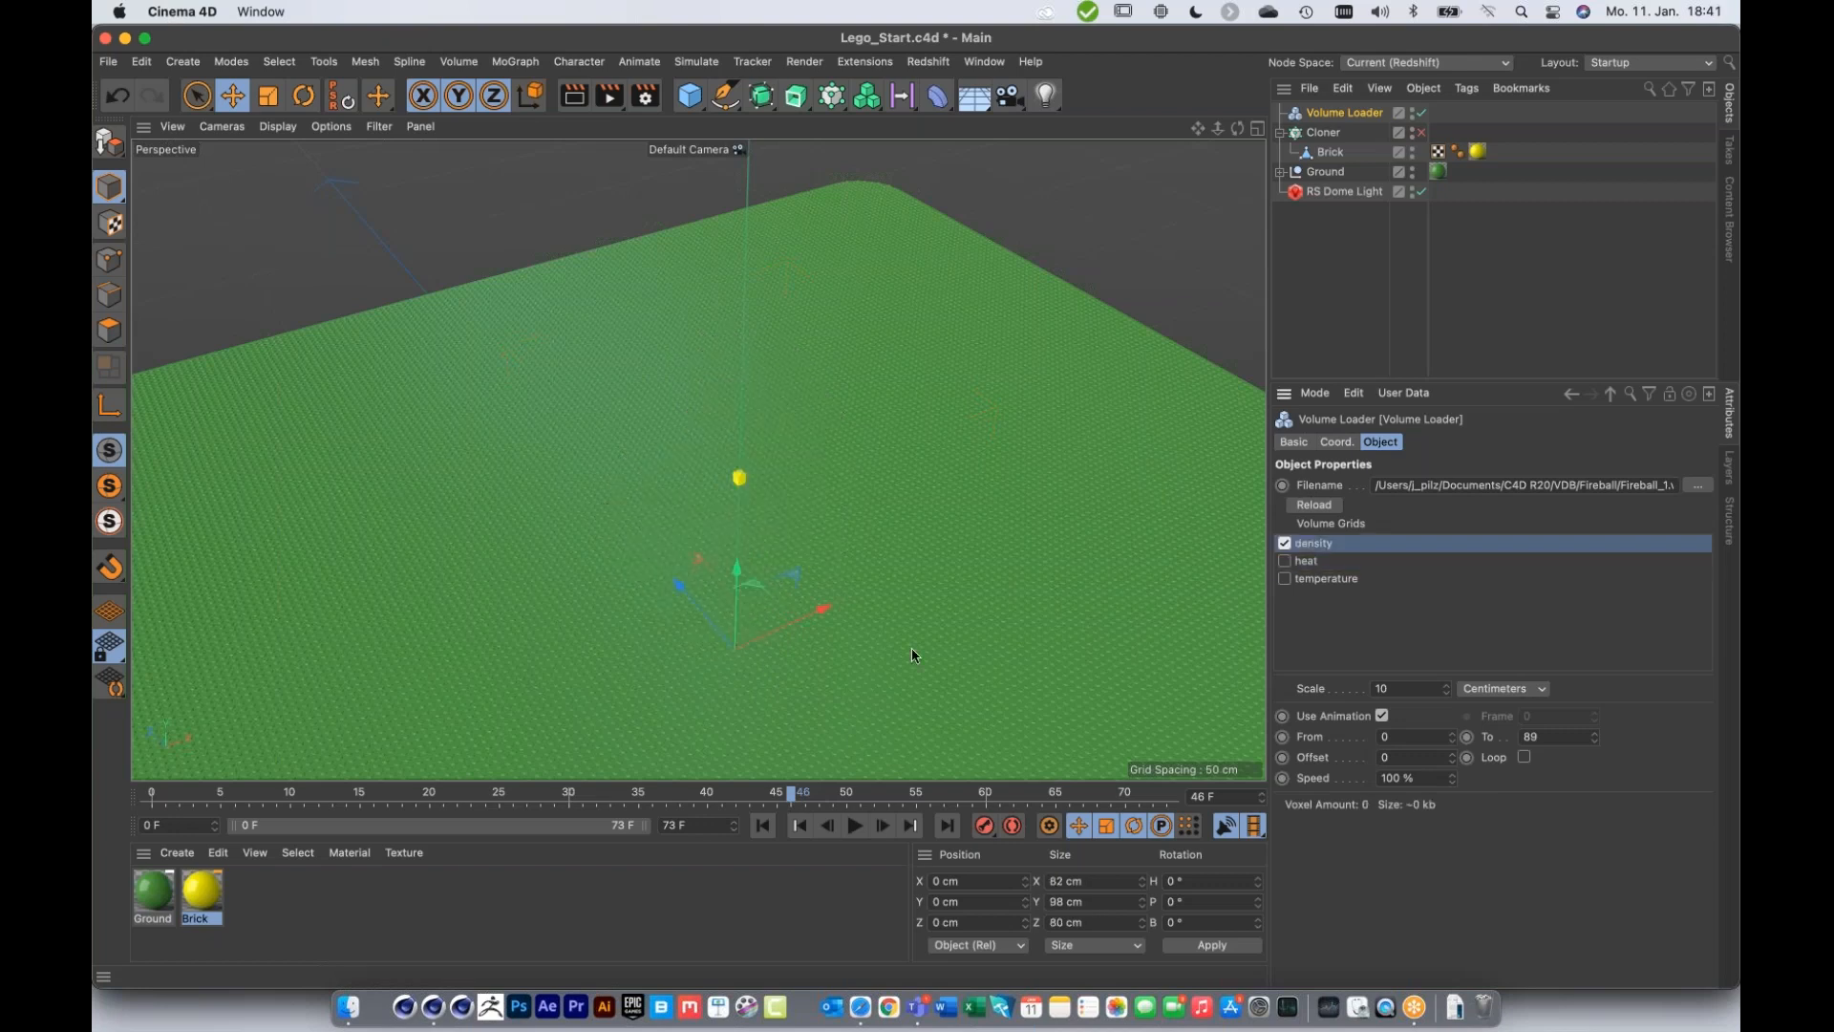
drag(341, 799, 1039, 808)
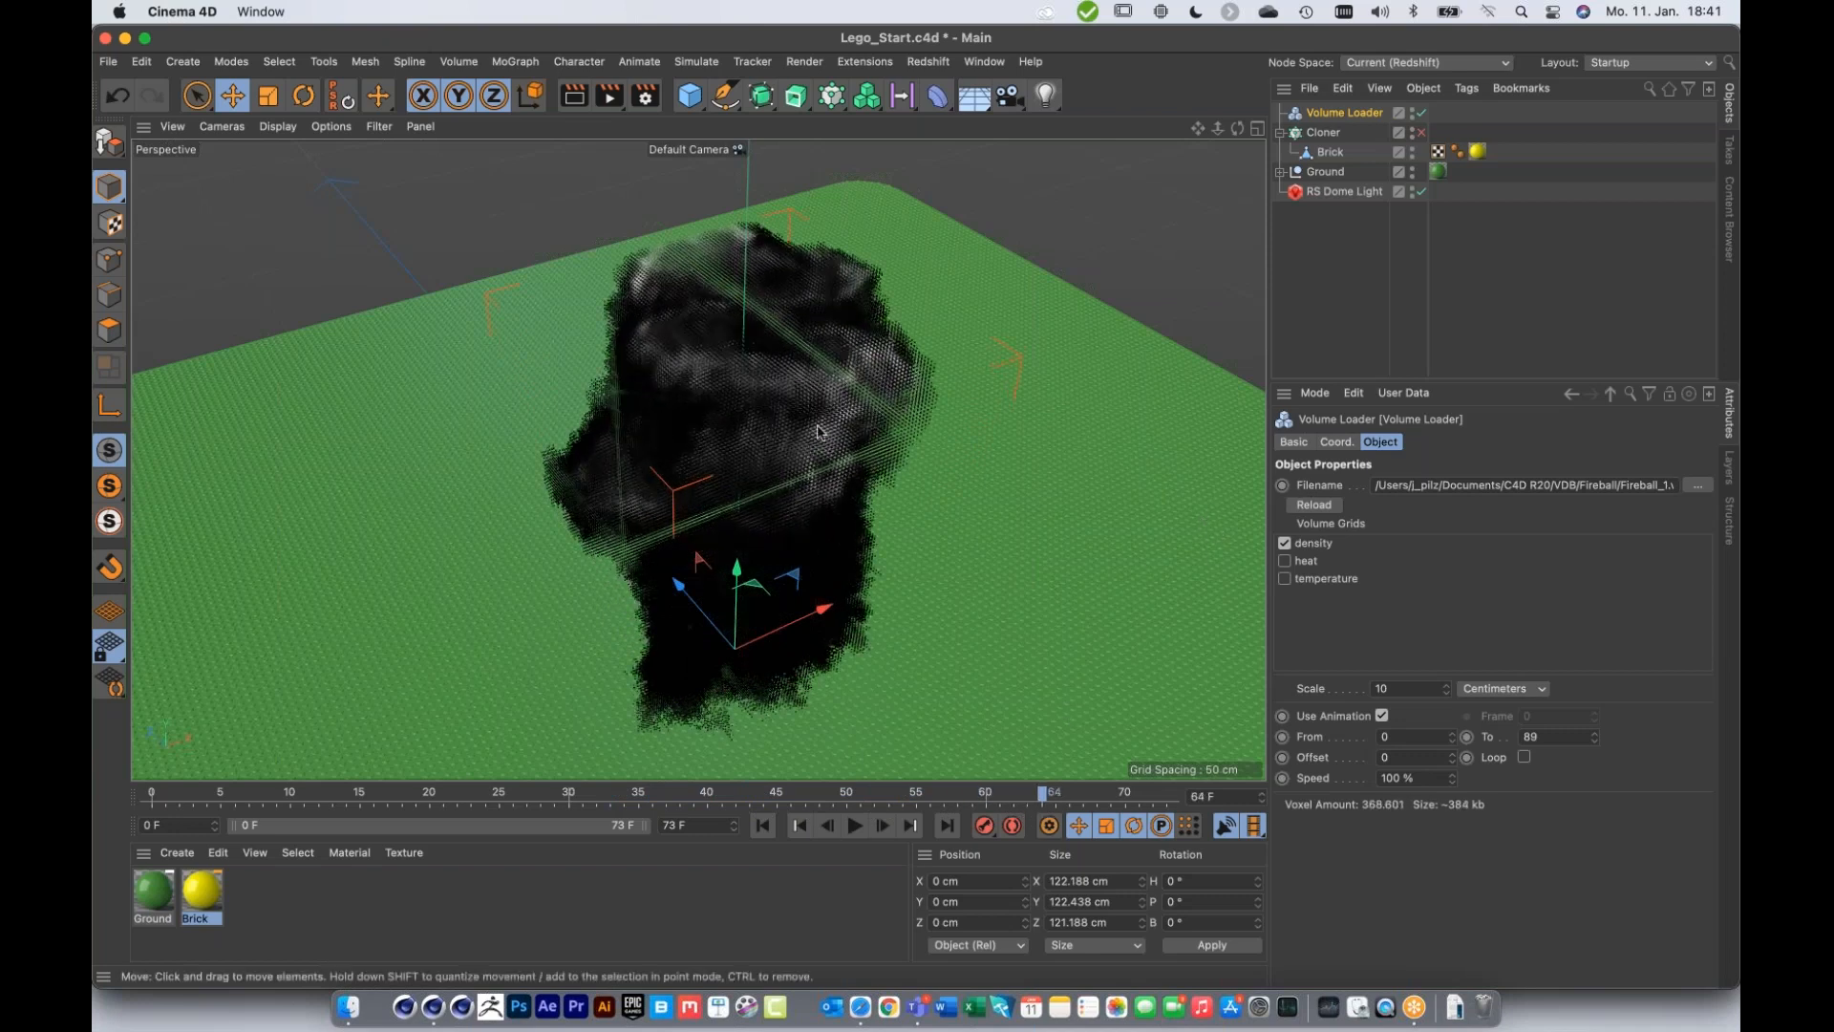
Step: Return the Volume Loader to the heat grid alone in place of density and move the timeline to frame 43
click(1285, 543)
click(1285, 561)
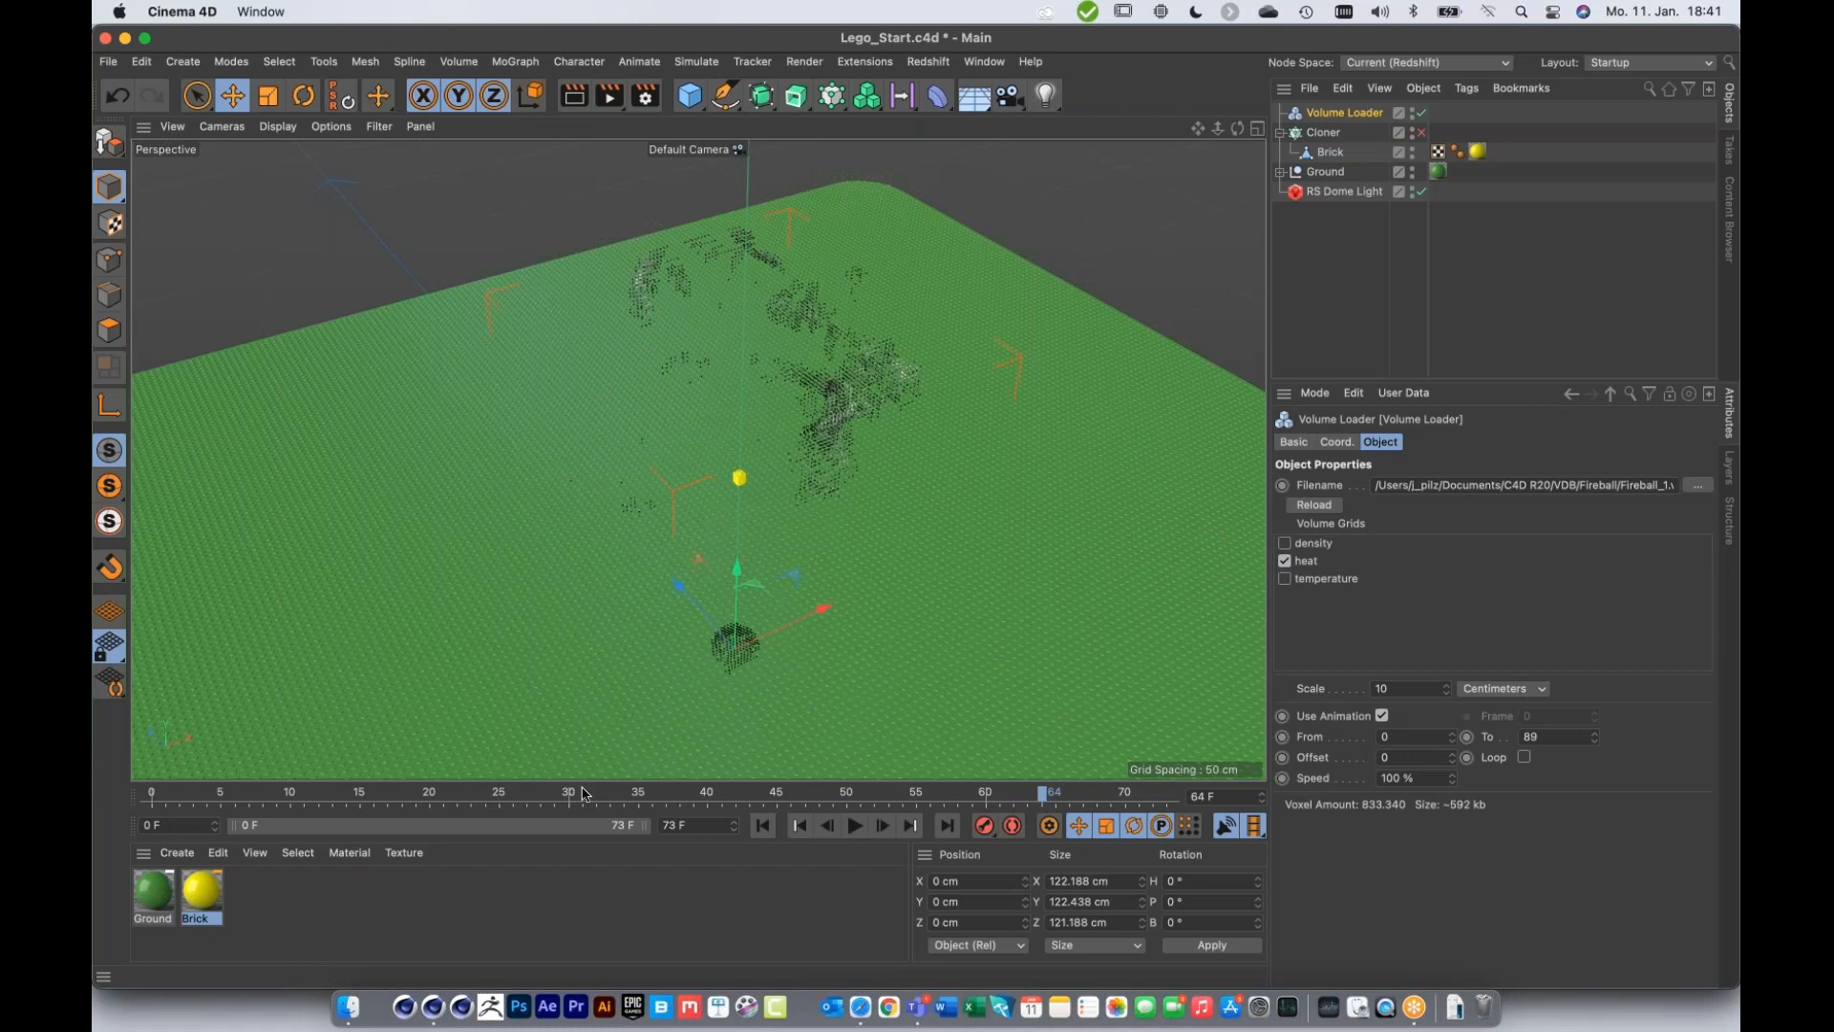
click(652, 792)
mouse_move(764, 806)
mouse_down()
mouse_move(859, 796)
mouse_move(695, 793)
mouse_move(749, 793)
mouse_up()
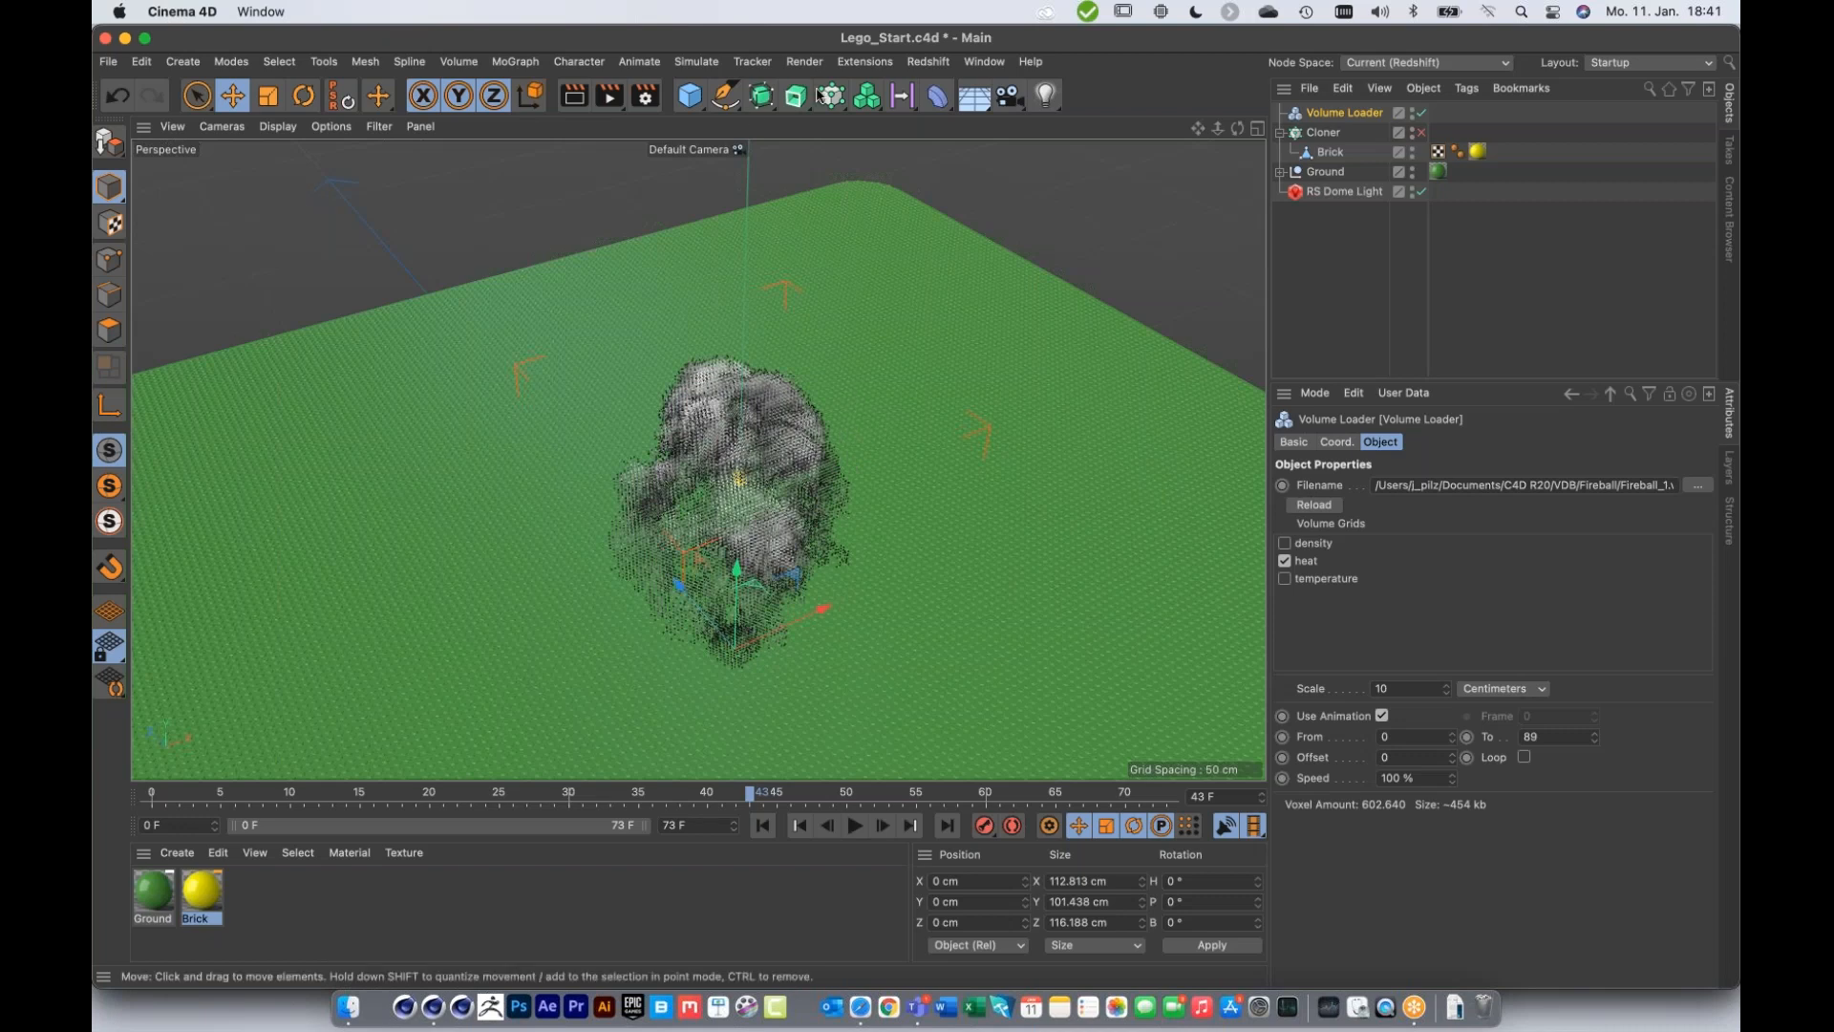
Step: Try a Volume Builder with its volume type set to Fog, and delete it to return to the Volume Loader
click(868, 97)
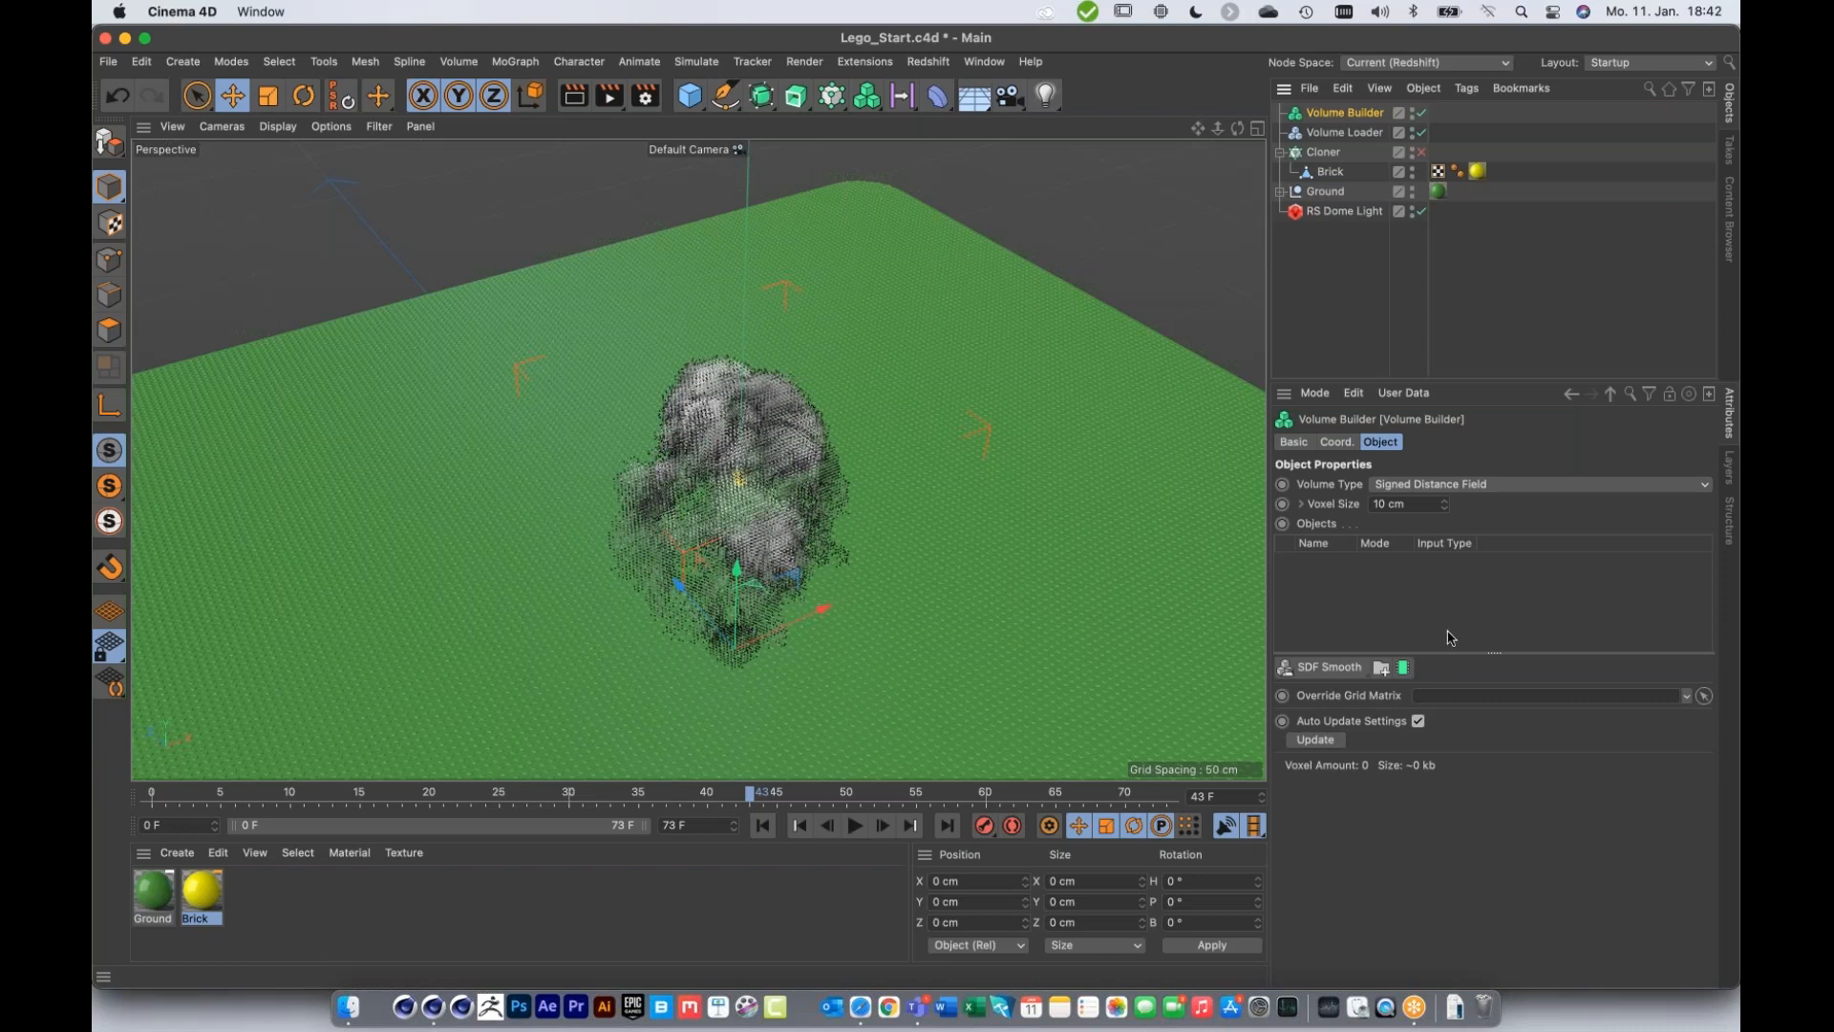
click(1437, 485)
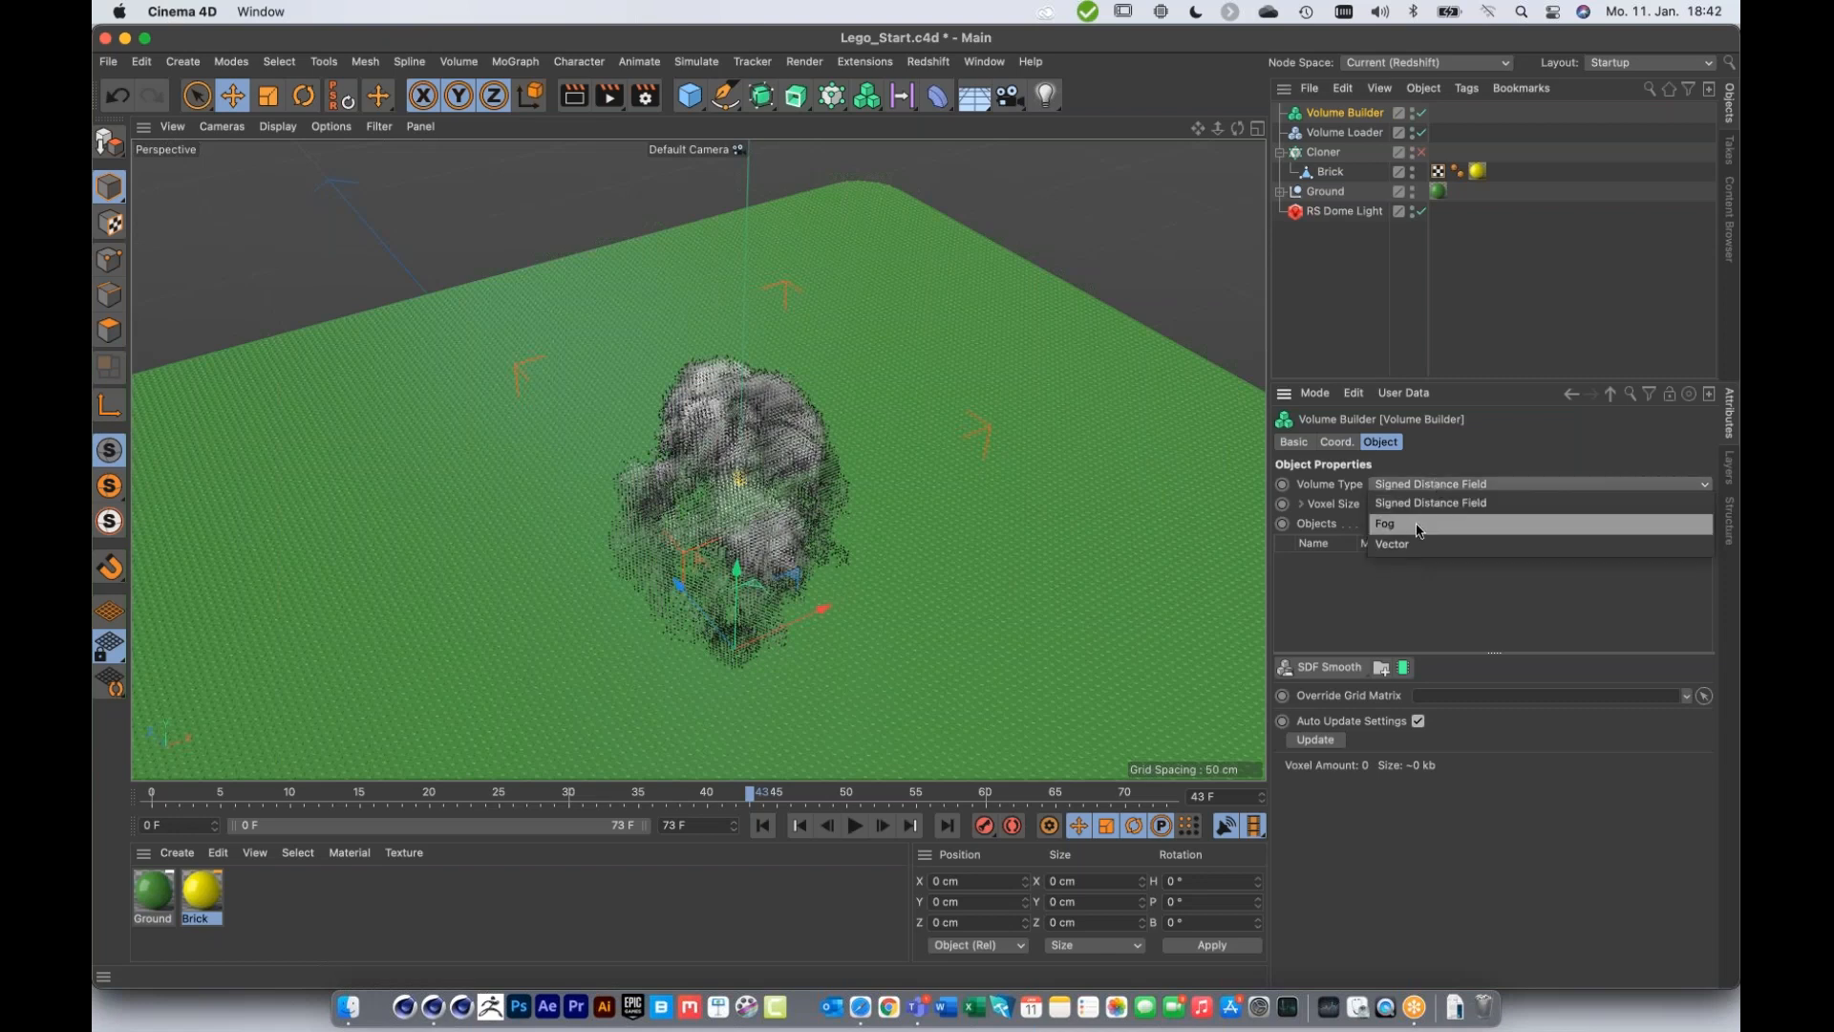
click(1419, 531)
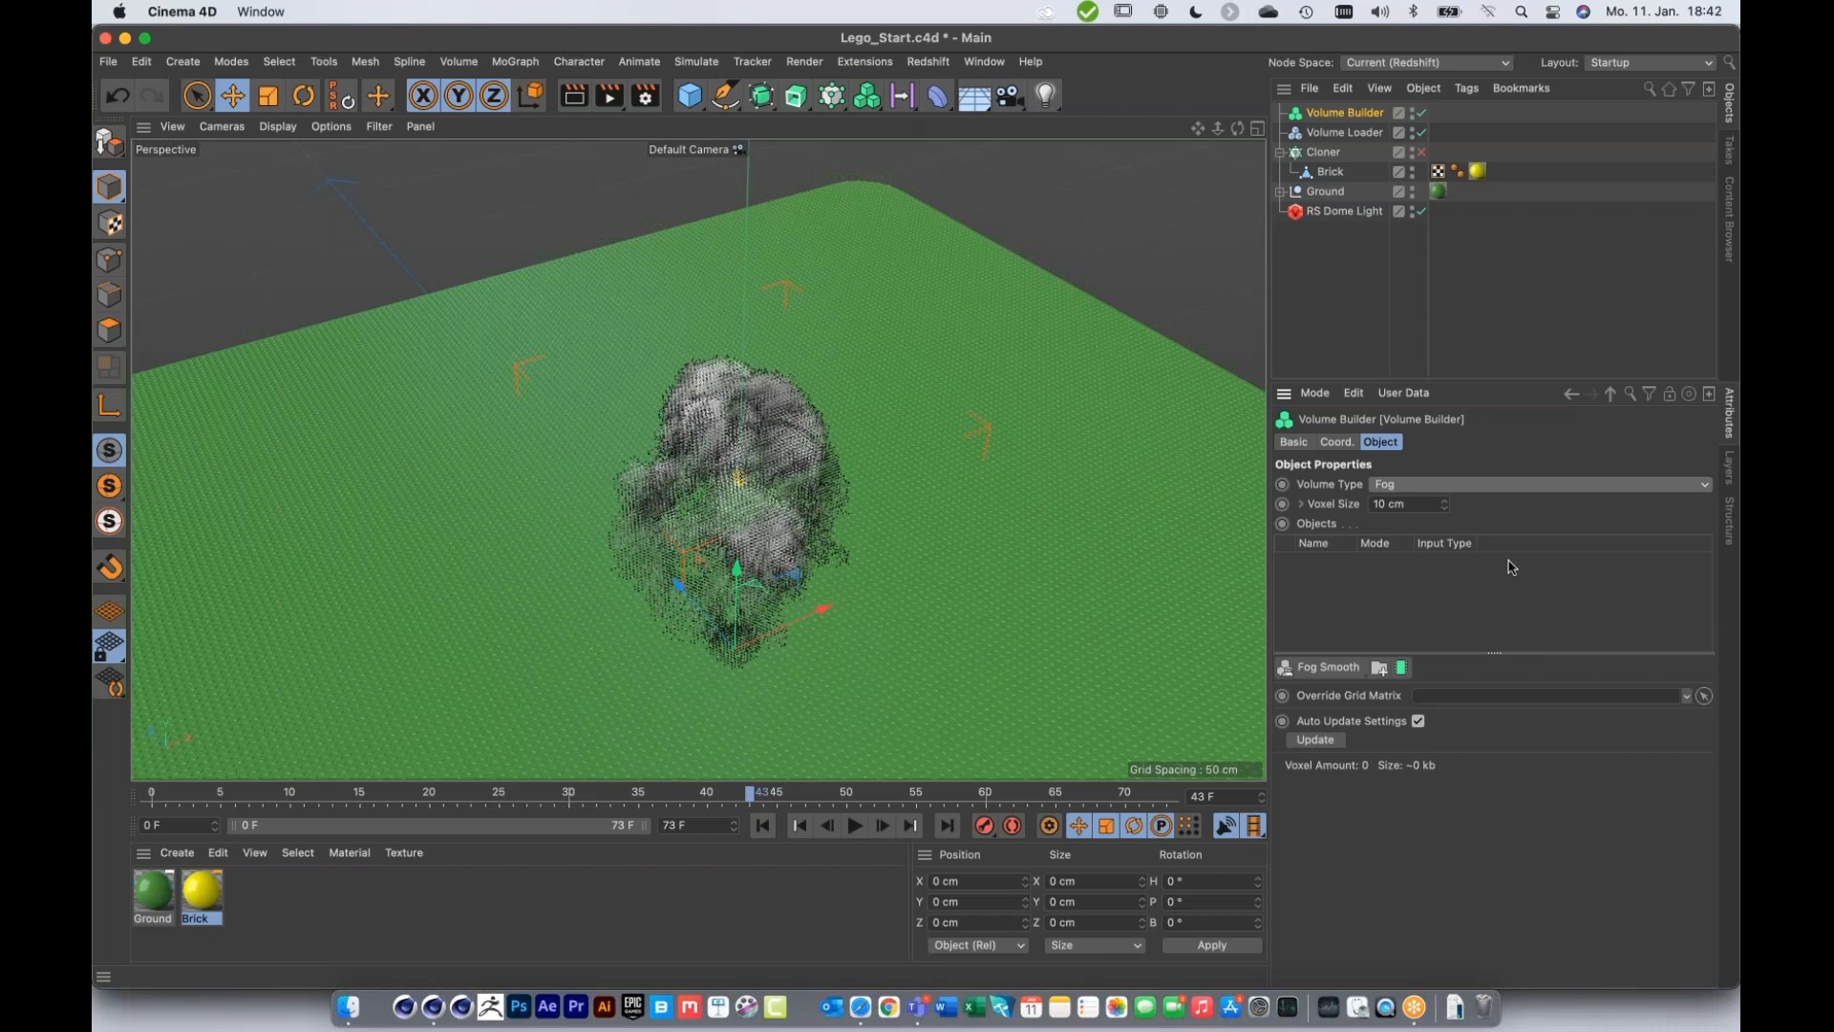
click(1494, 484)
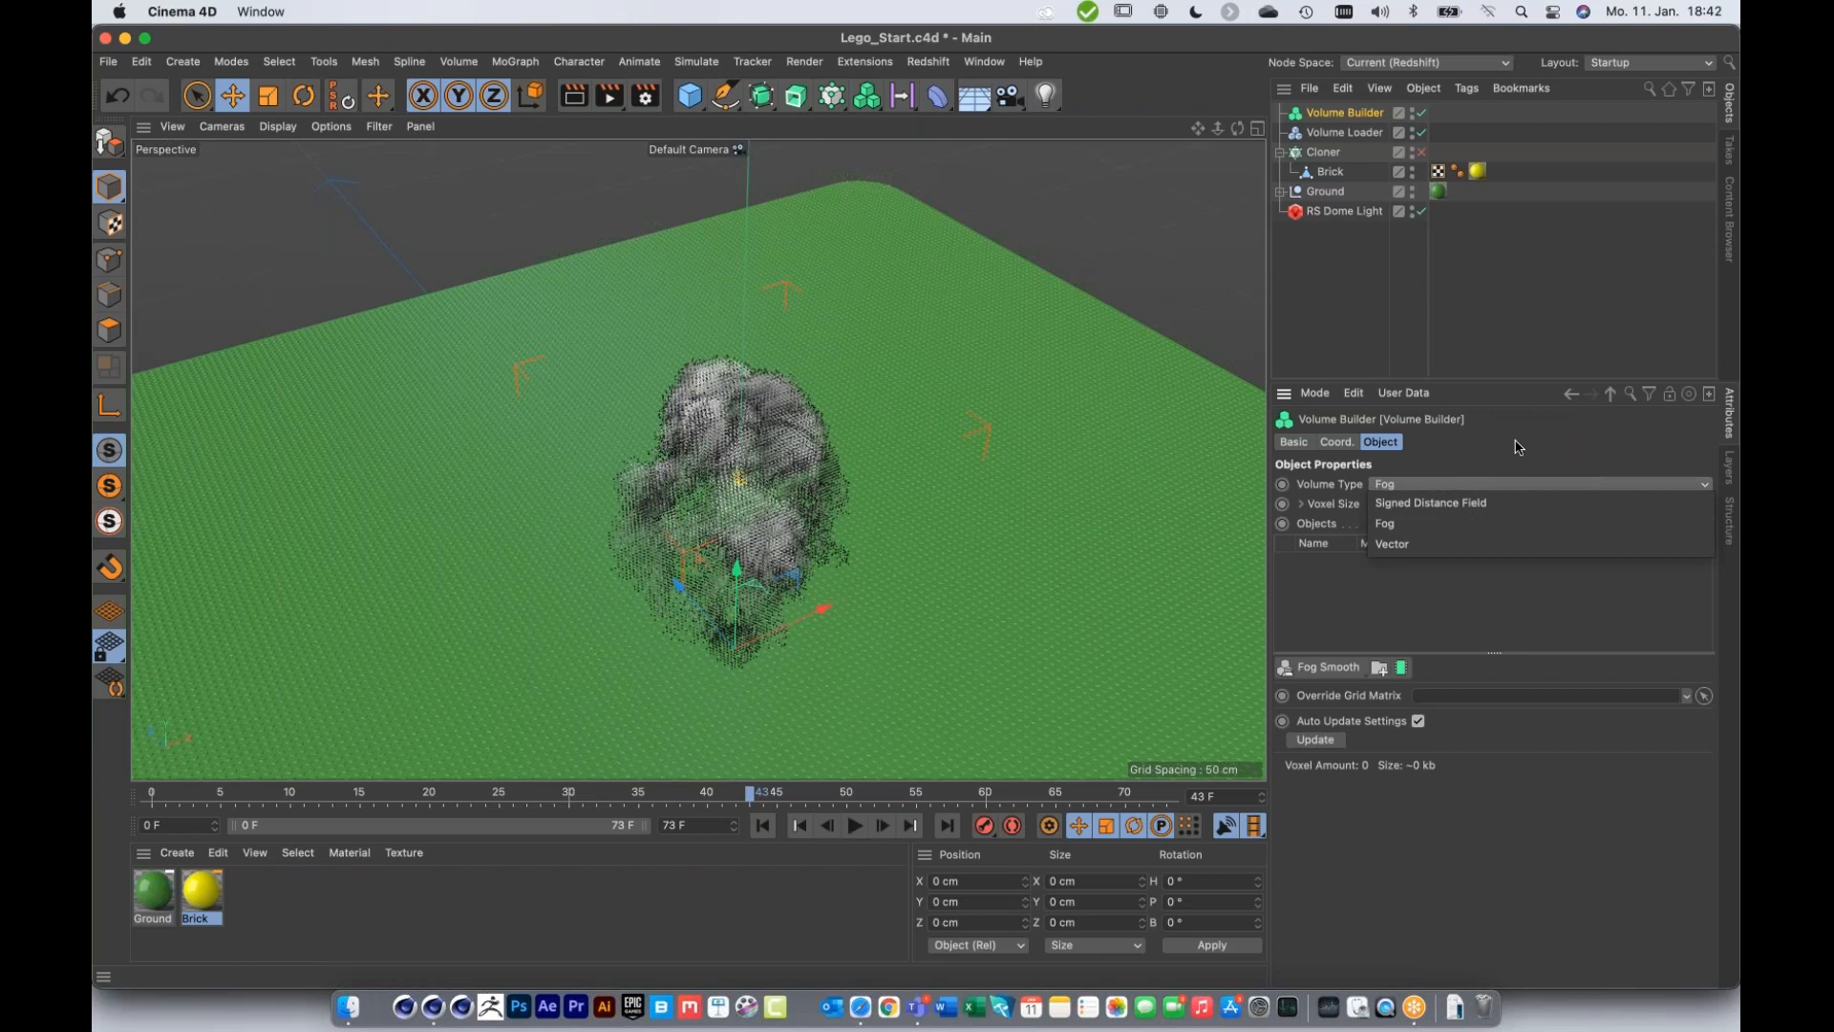
click(1481, 484)
click(1479, 485)
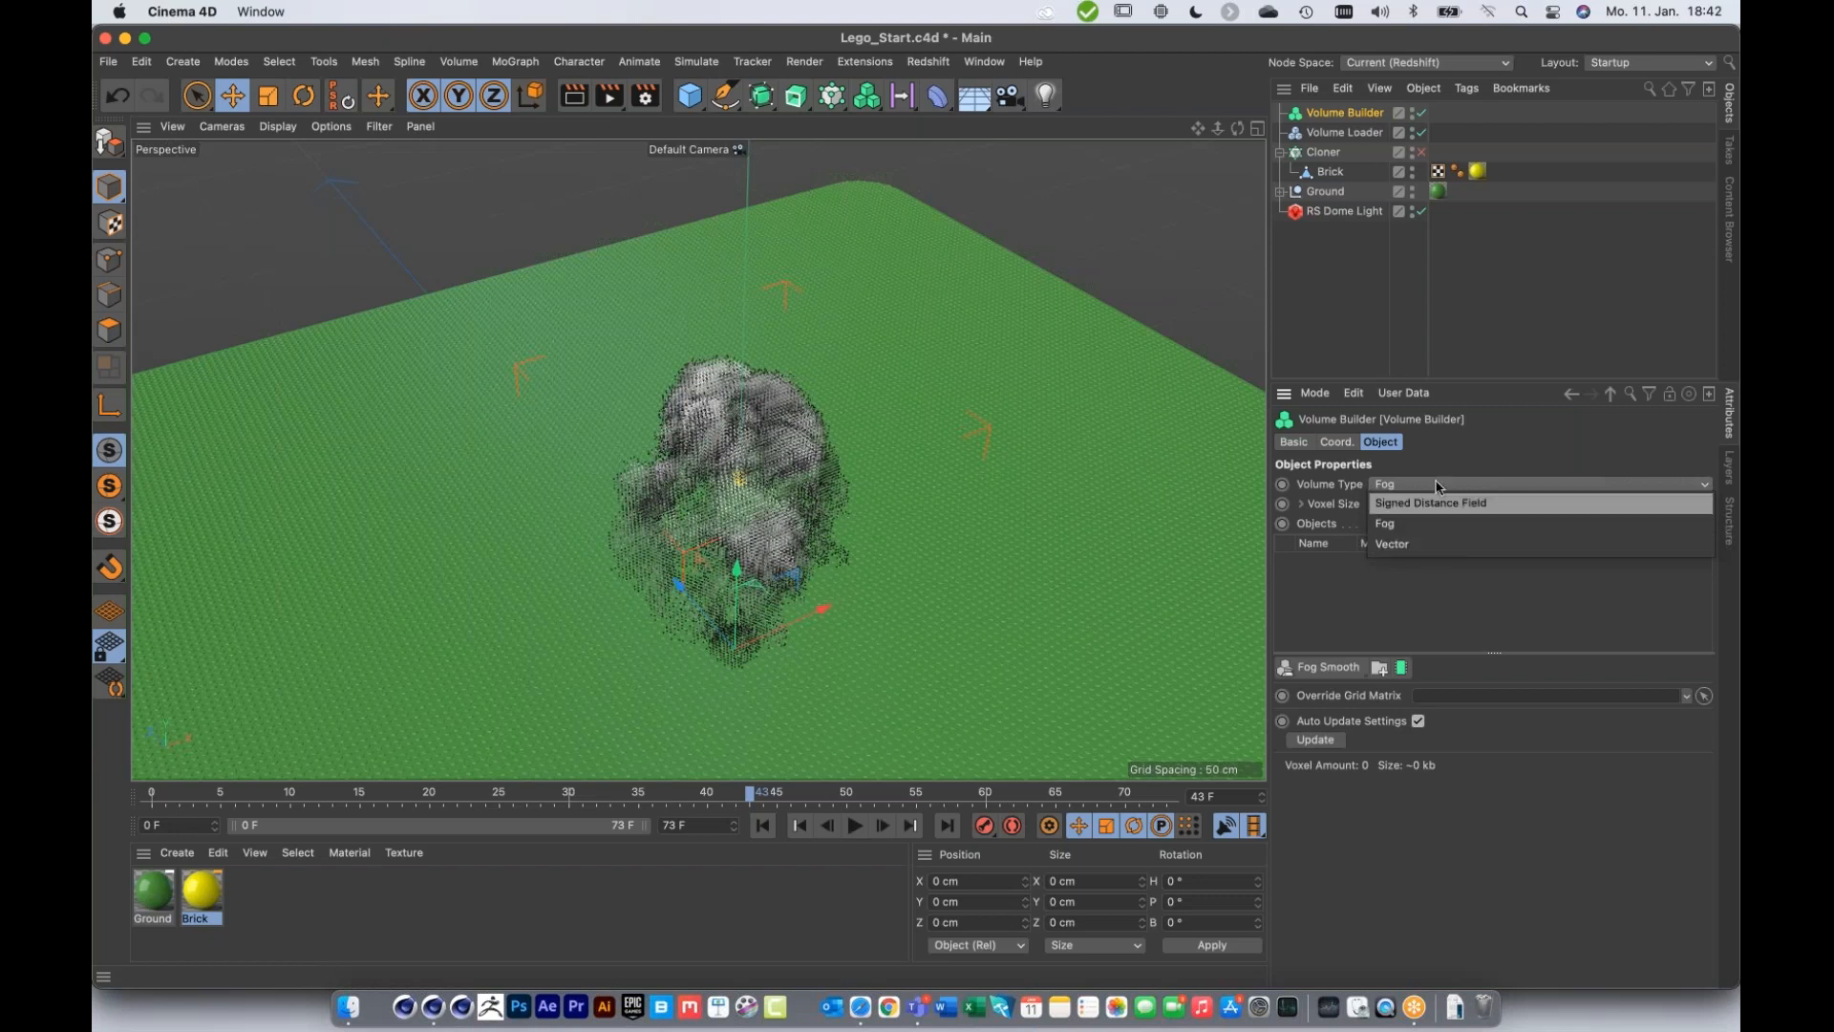
click(1488, 426)
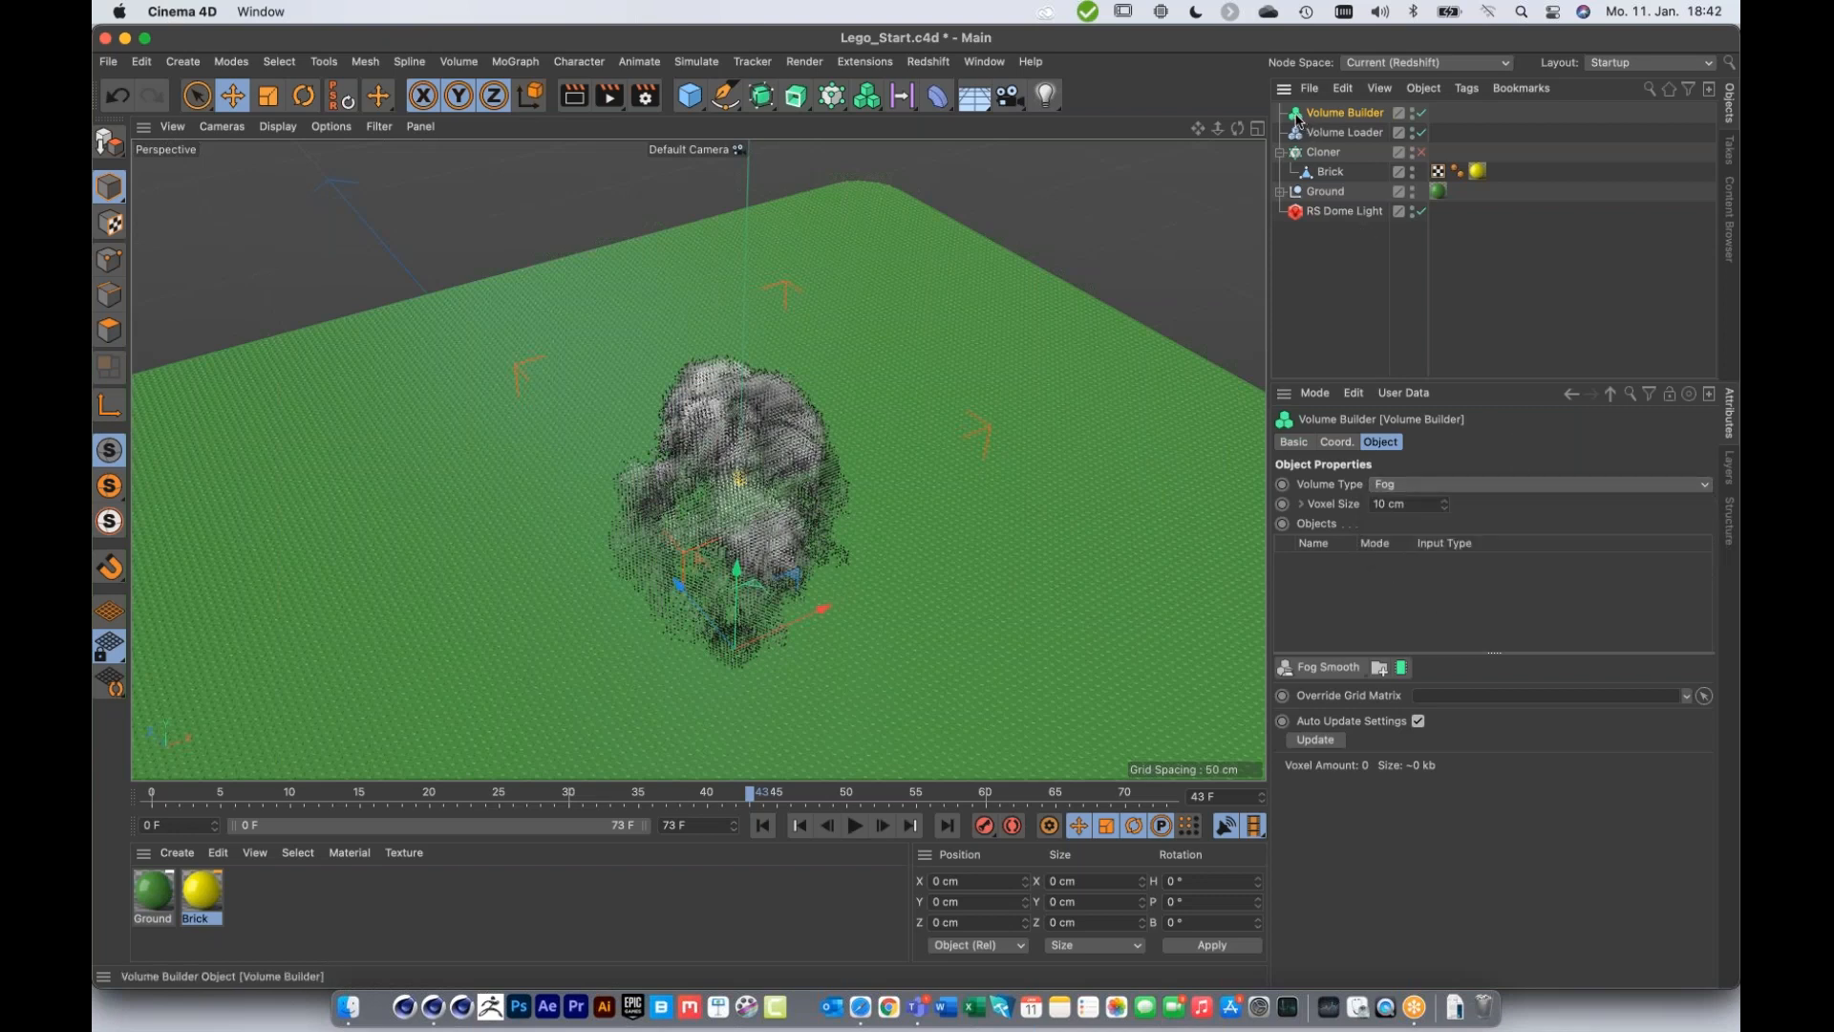
key(Delete)
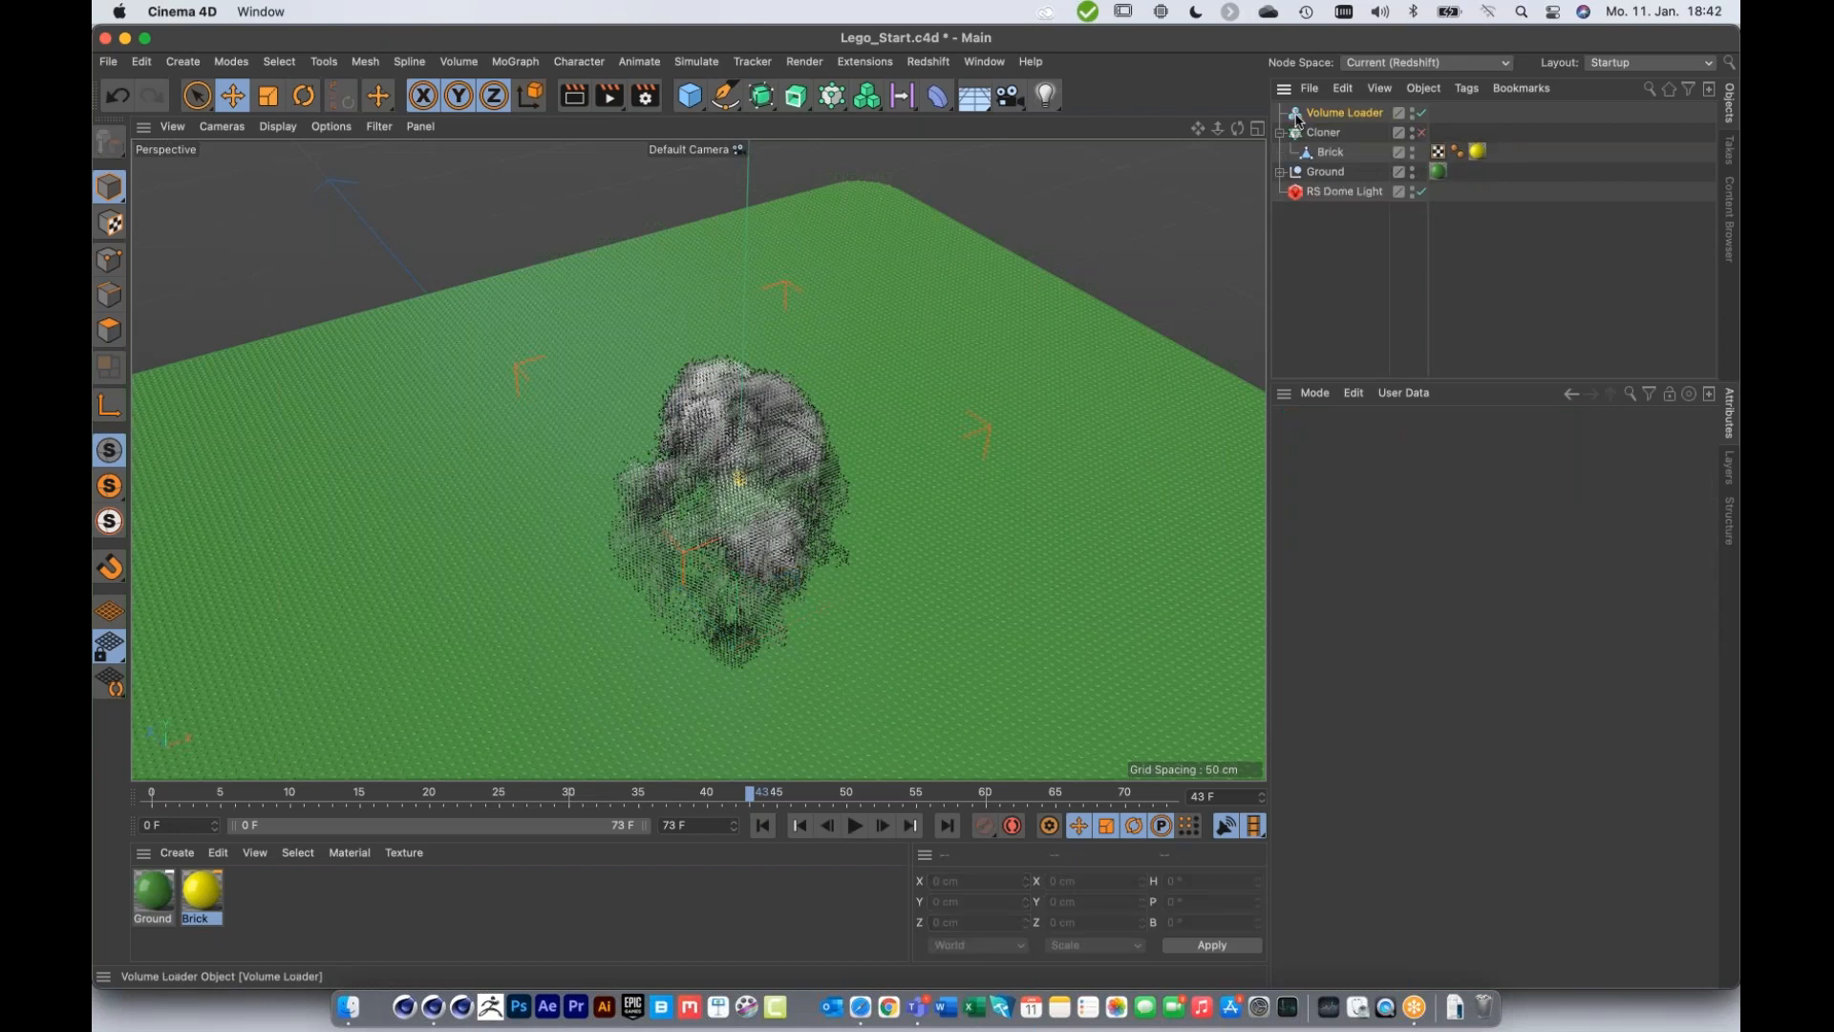
click(1297, 116)
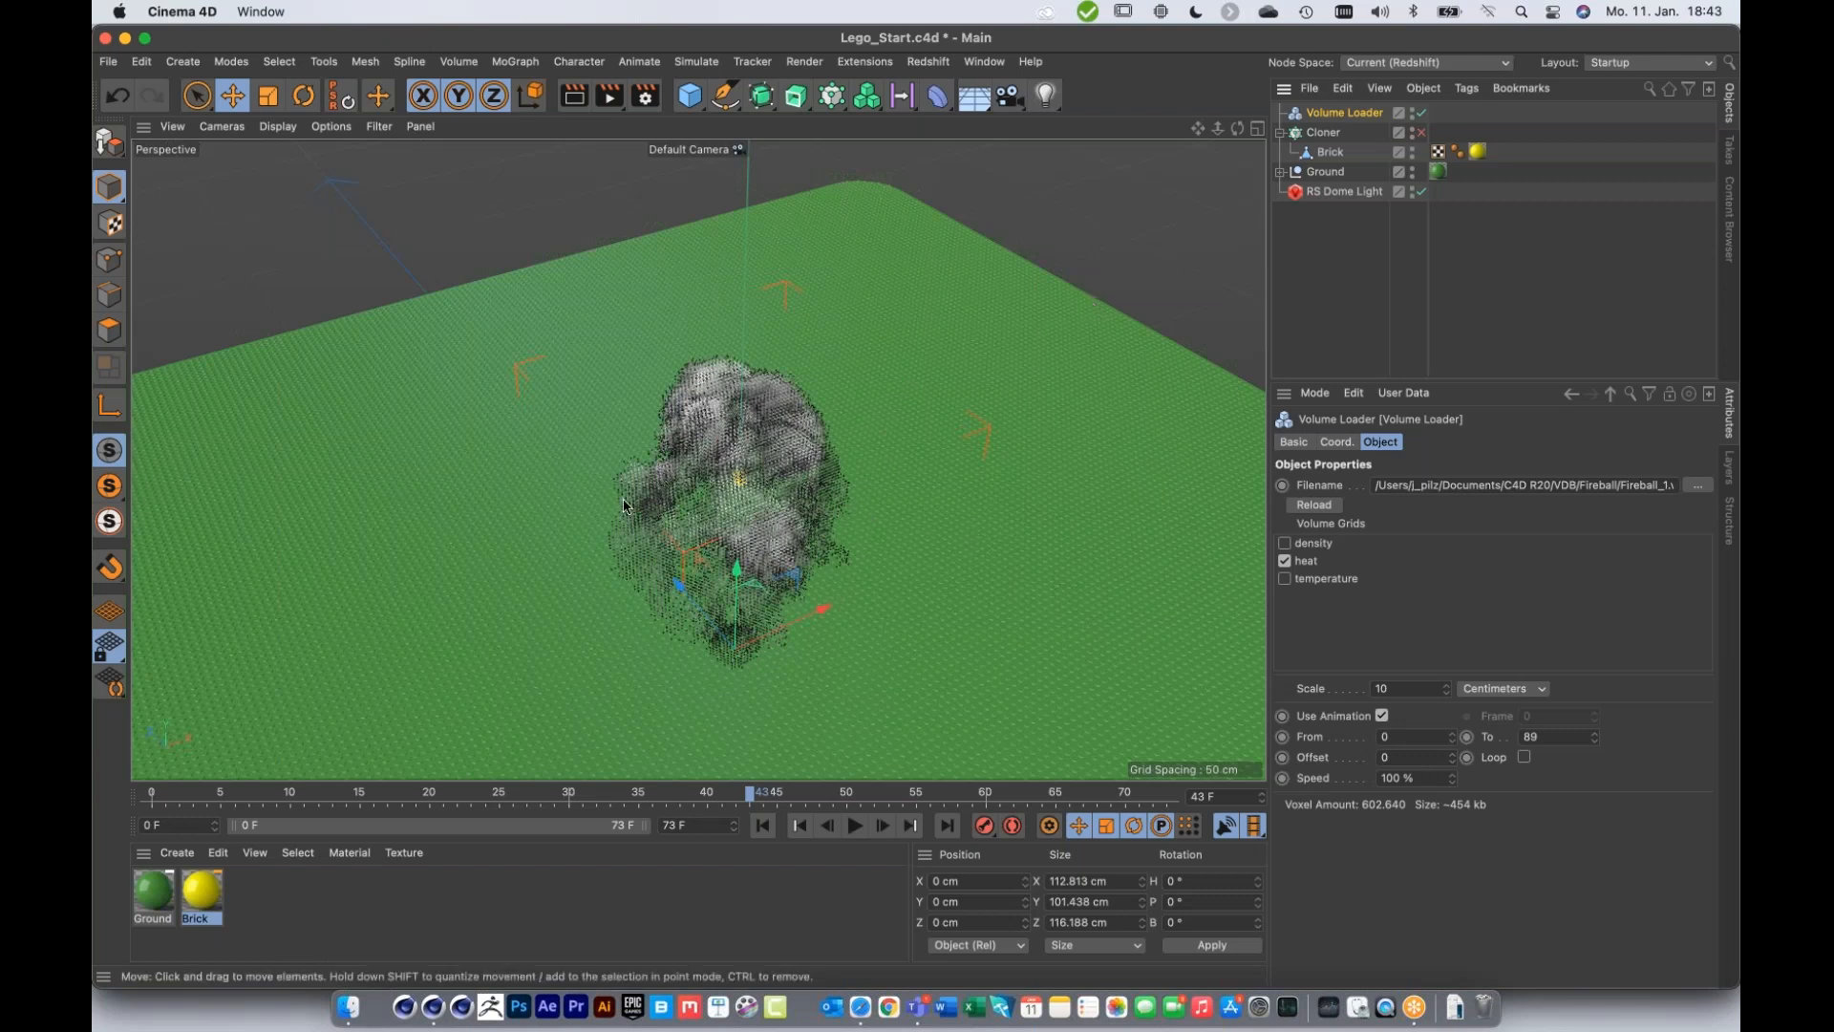
Step: Enable the brick Cloner and add a Plain effector with position and color mode off and visibility on
click(1319, 133)
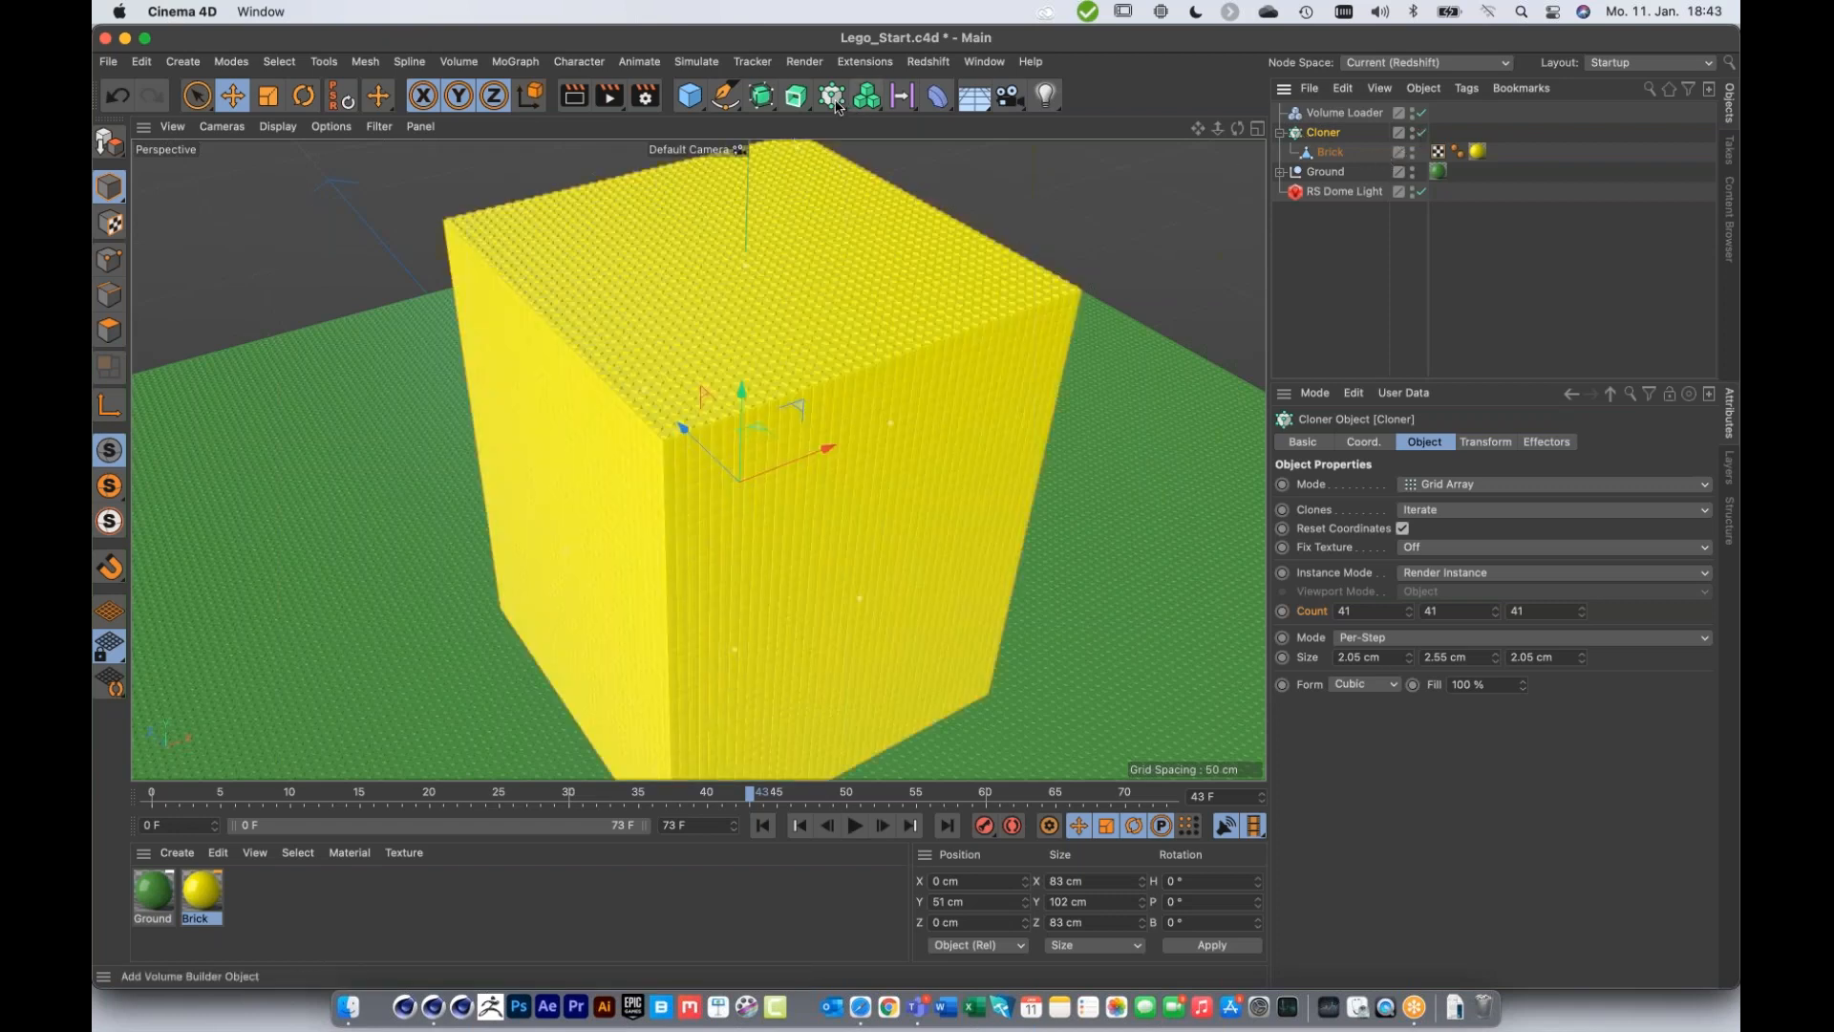
drag(836, 107, 1206, 150)
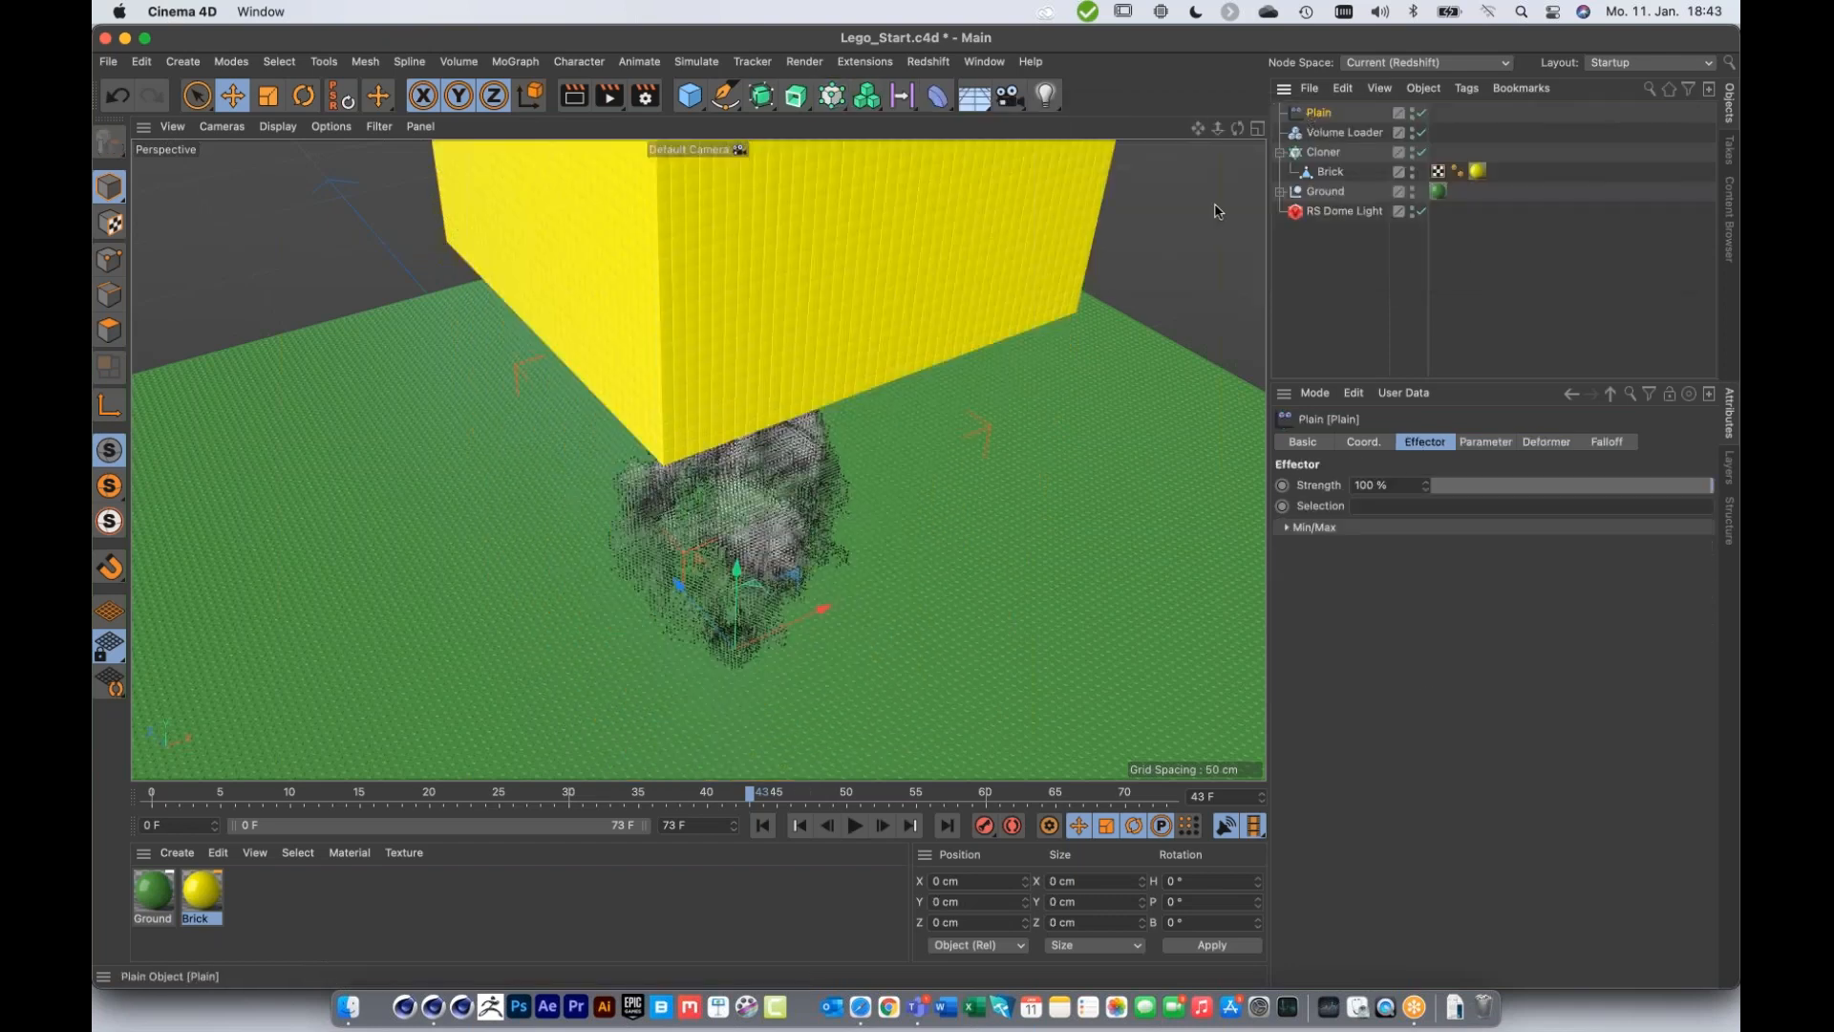
click(1485, 443)
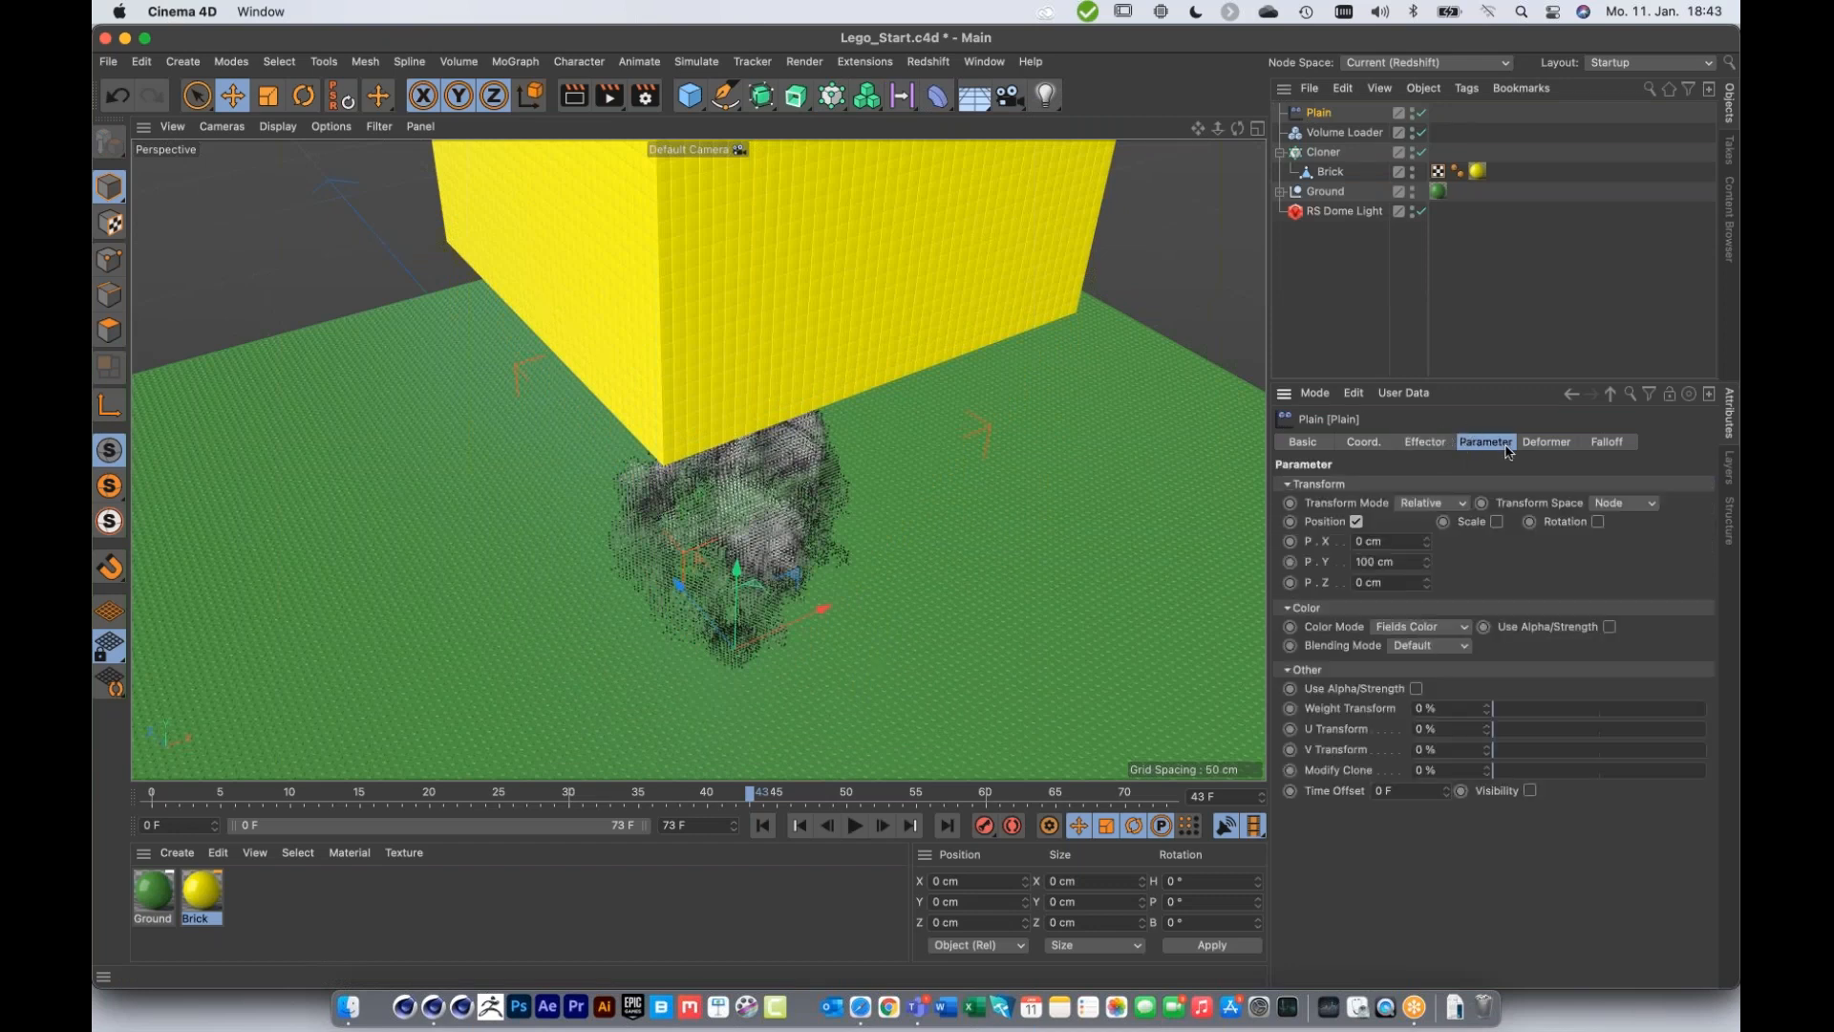
click(1356, 521)
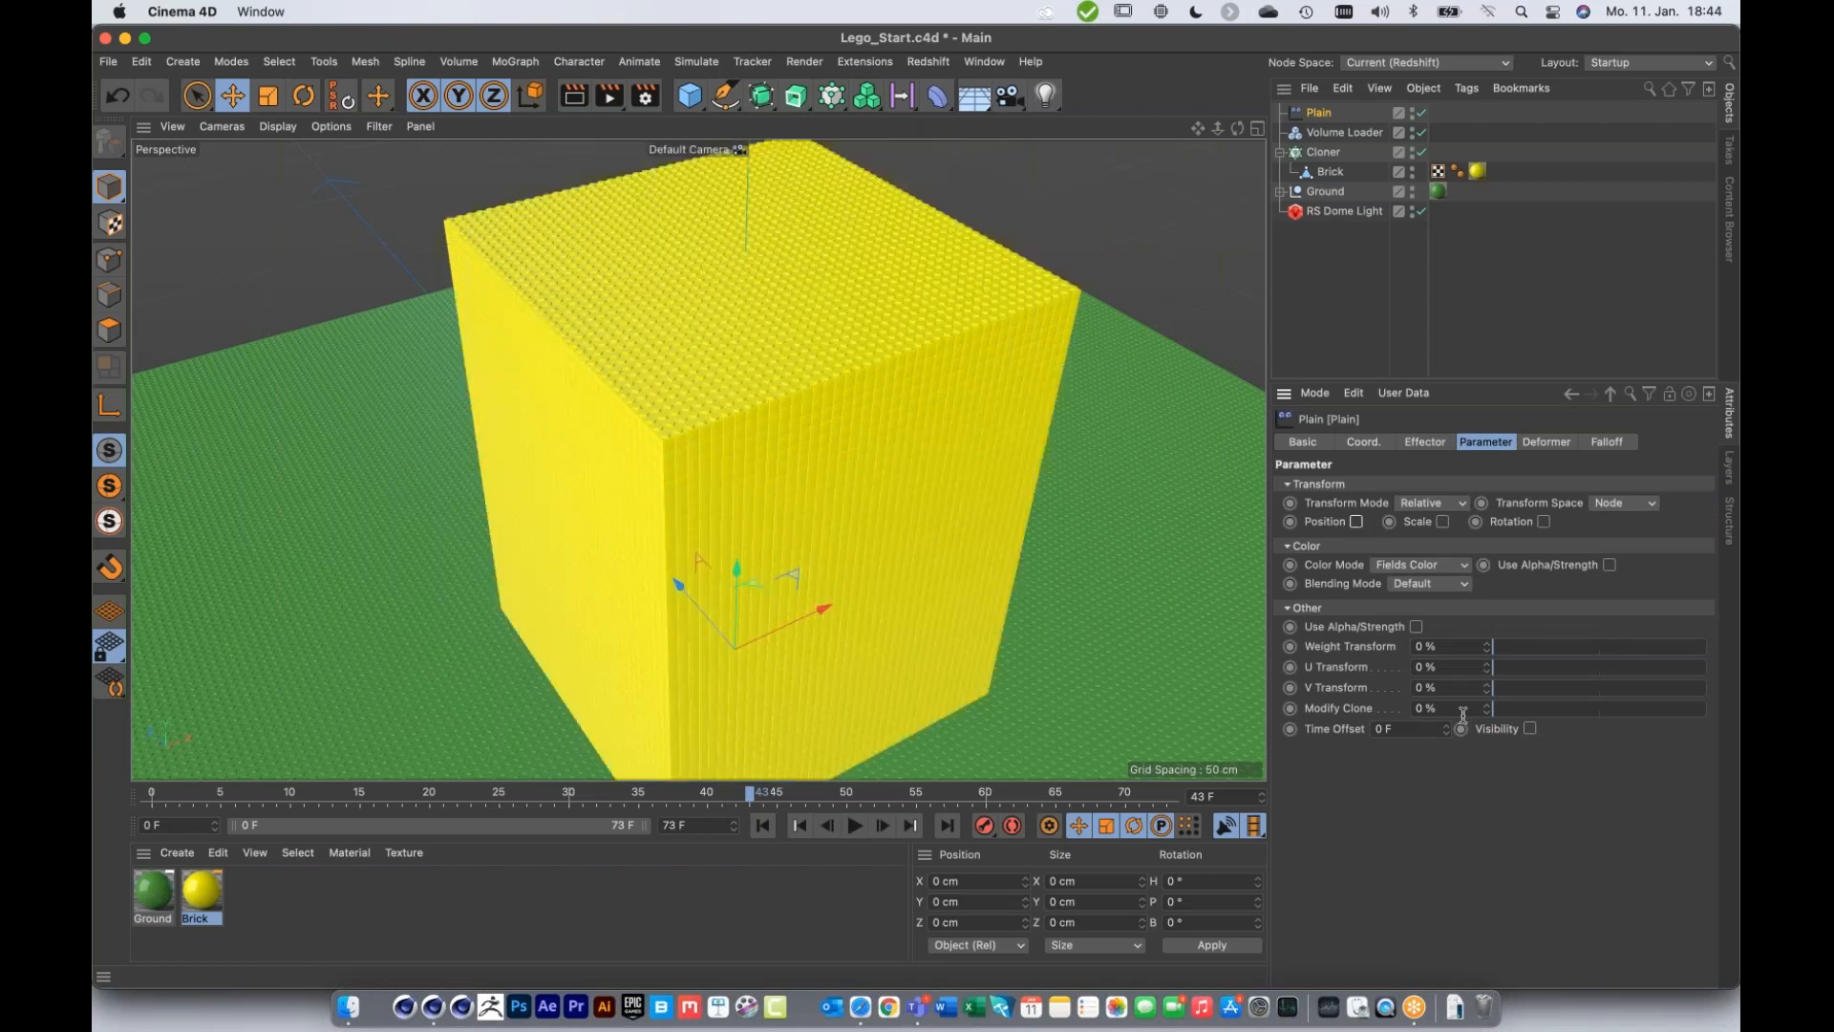
click(1404, 573)
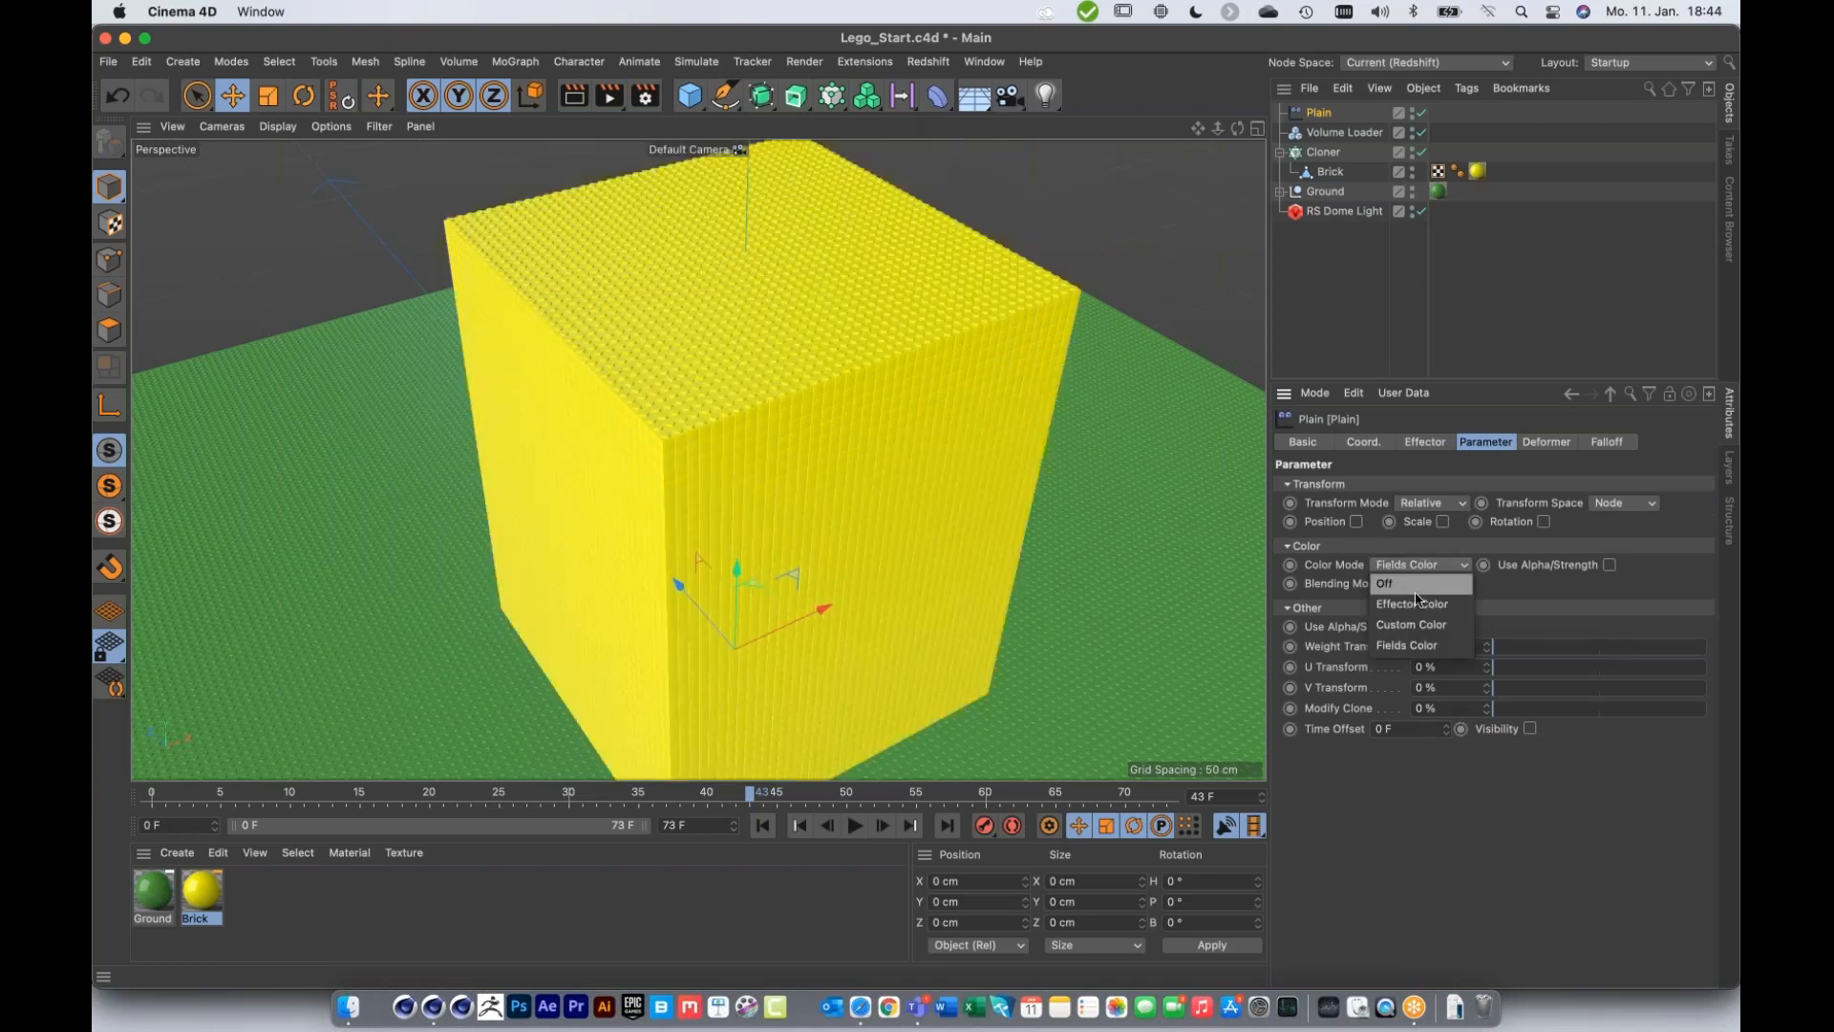
click(1404, 579)
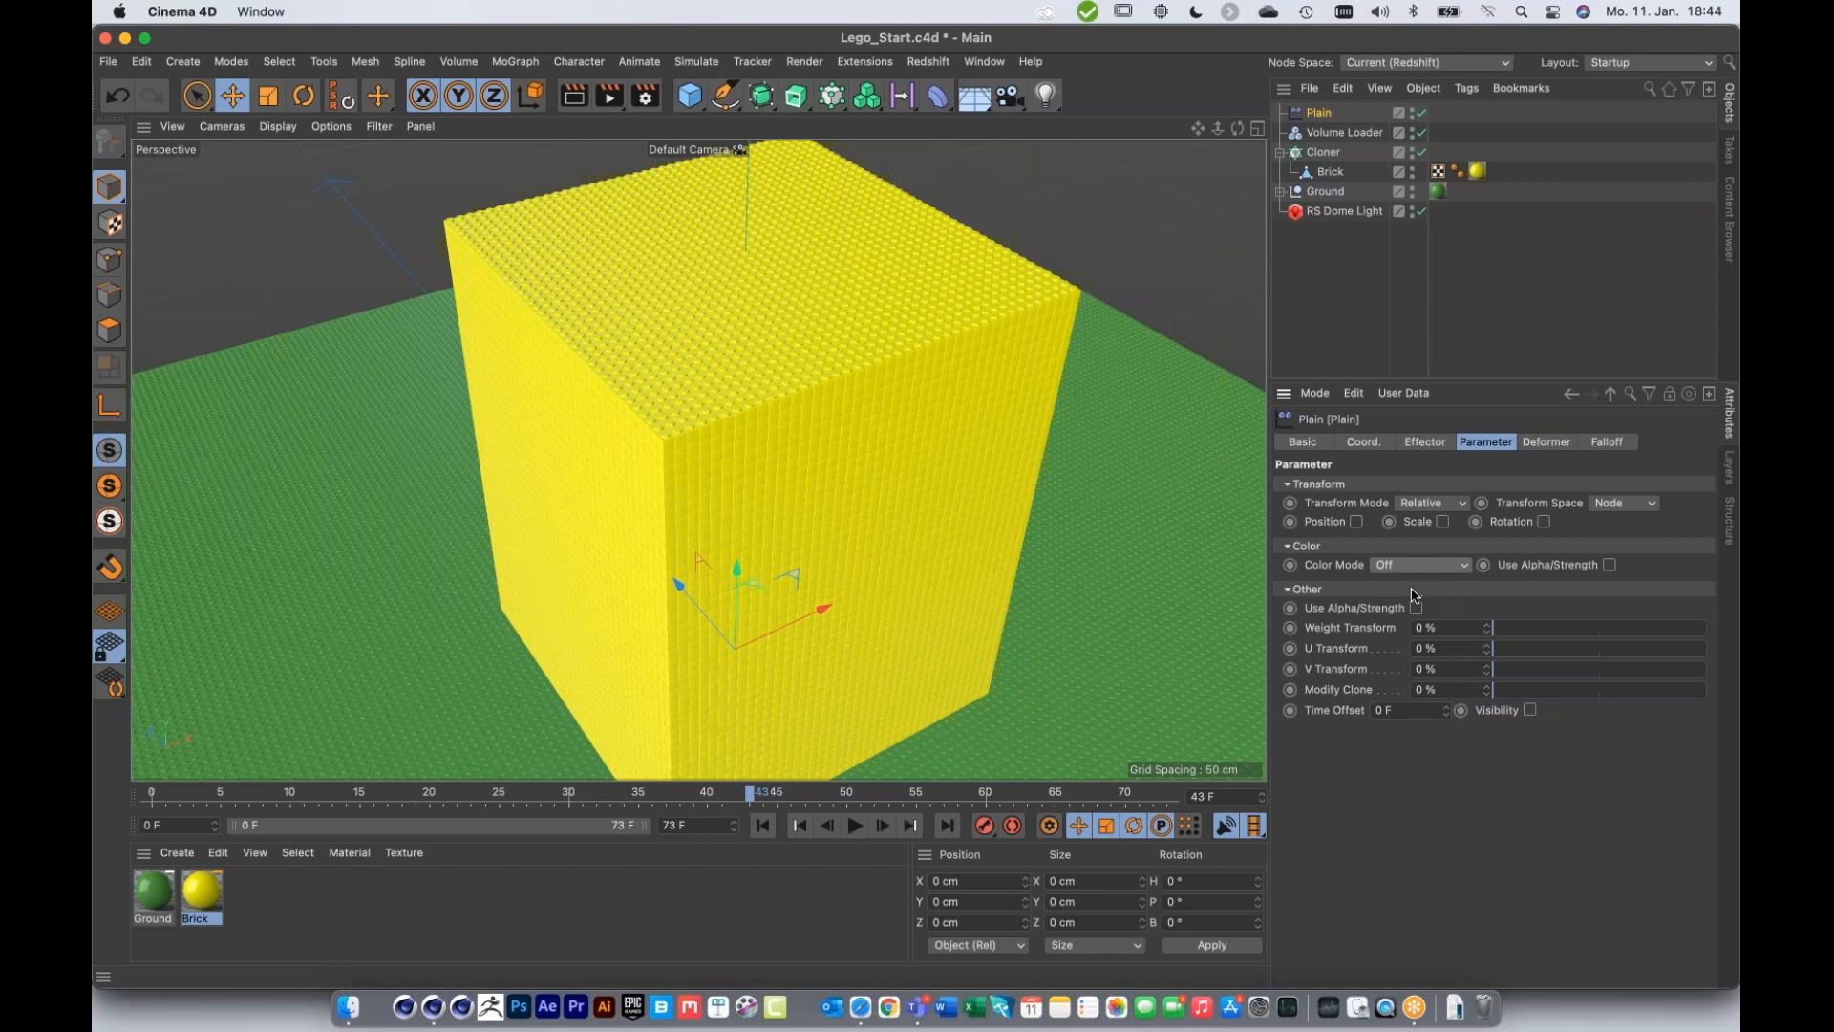
click(1529, 711)
Step: Use the Volume Loader as the Plain effector's falloff field and scrub the timeline to frame 52
click(1614, 443)
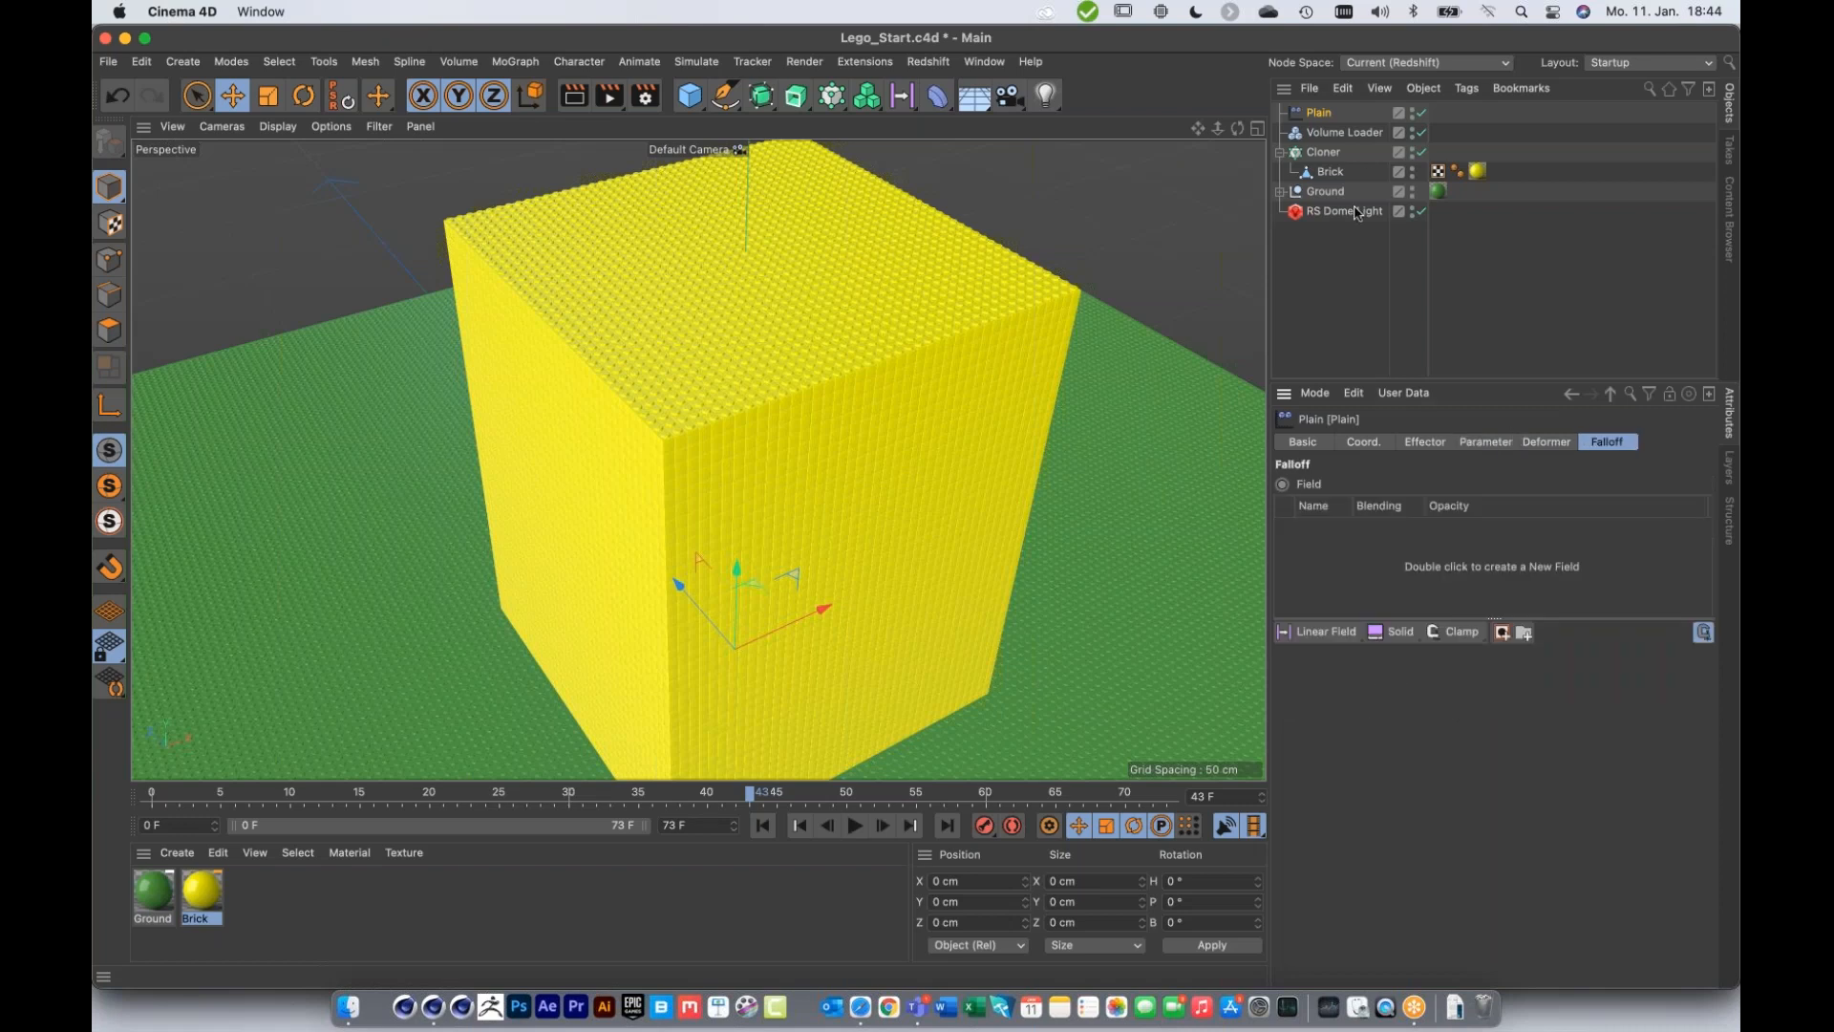
drag(1342, 131, 1373, 569)
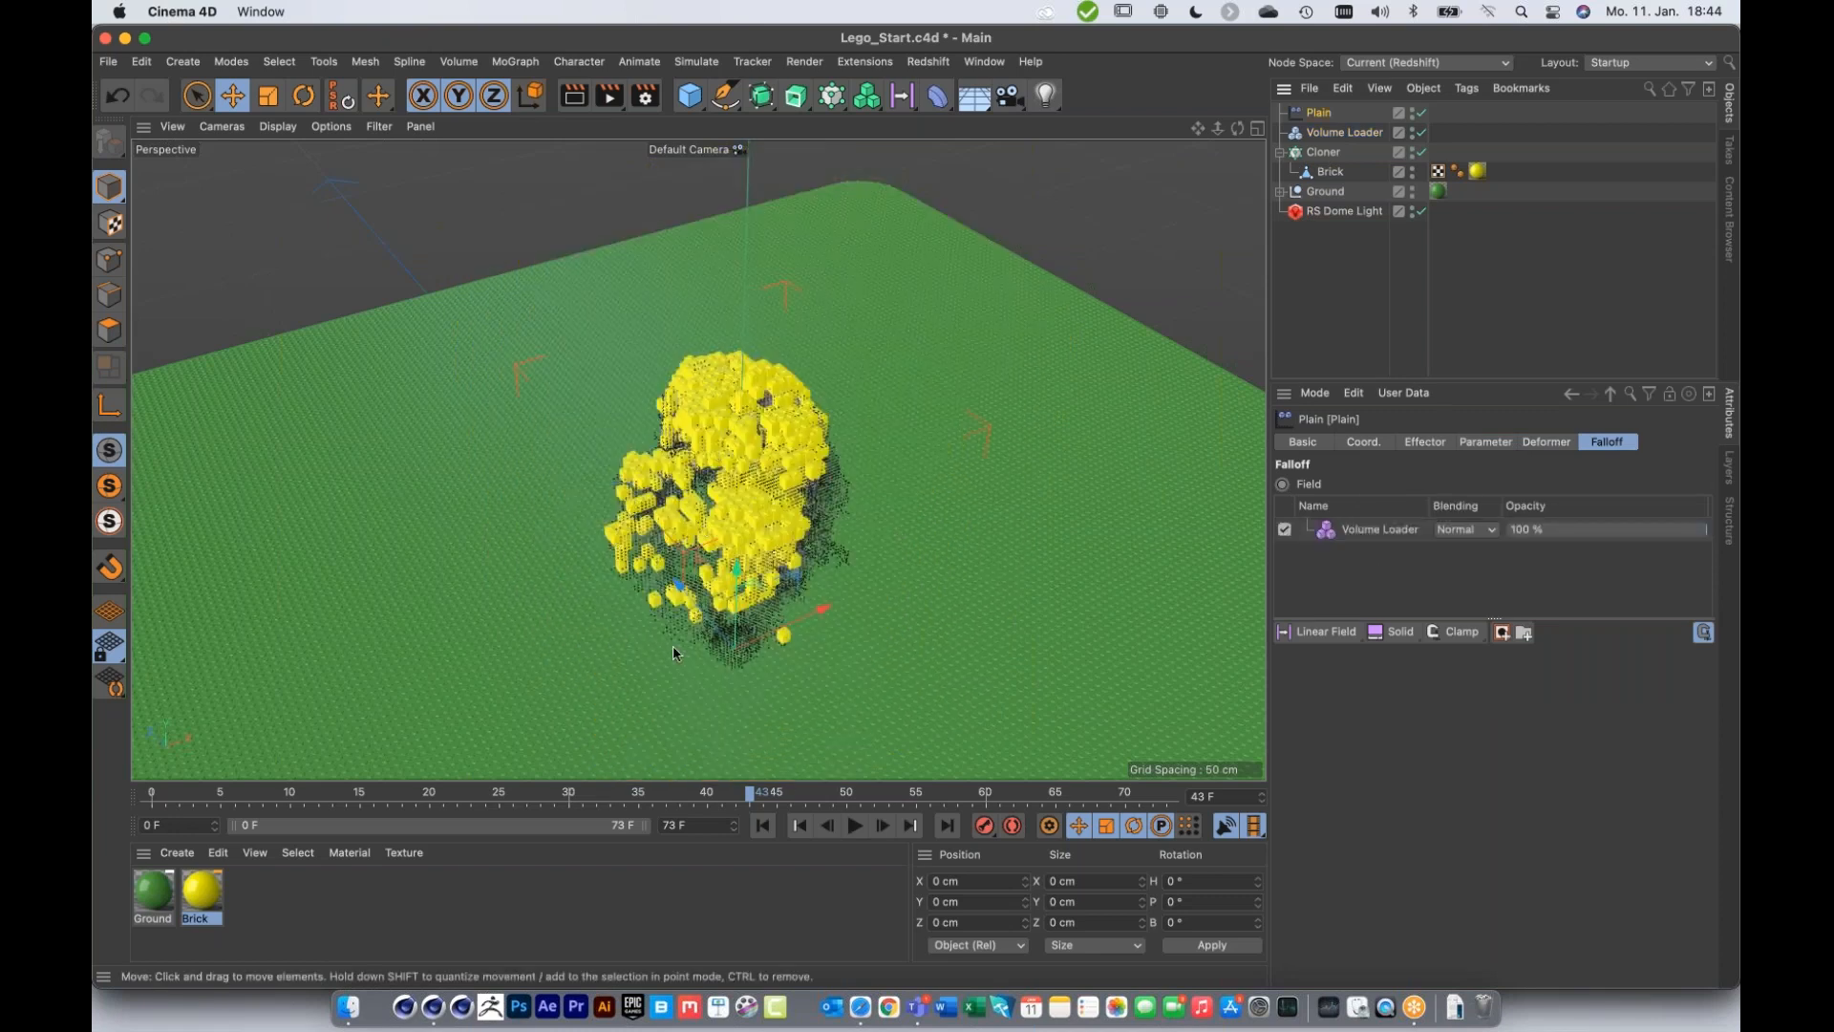
drag(415, 793, 864, 801)
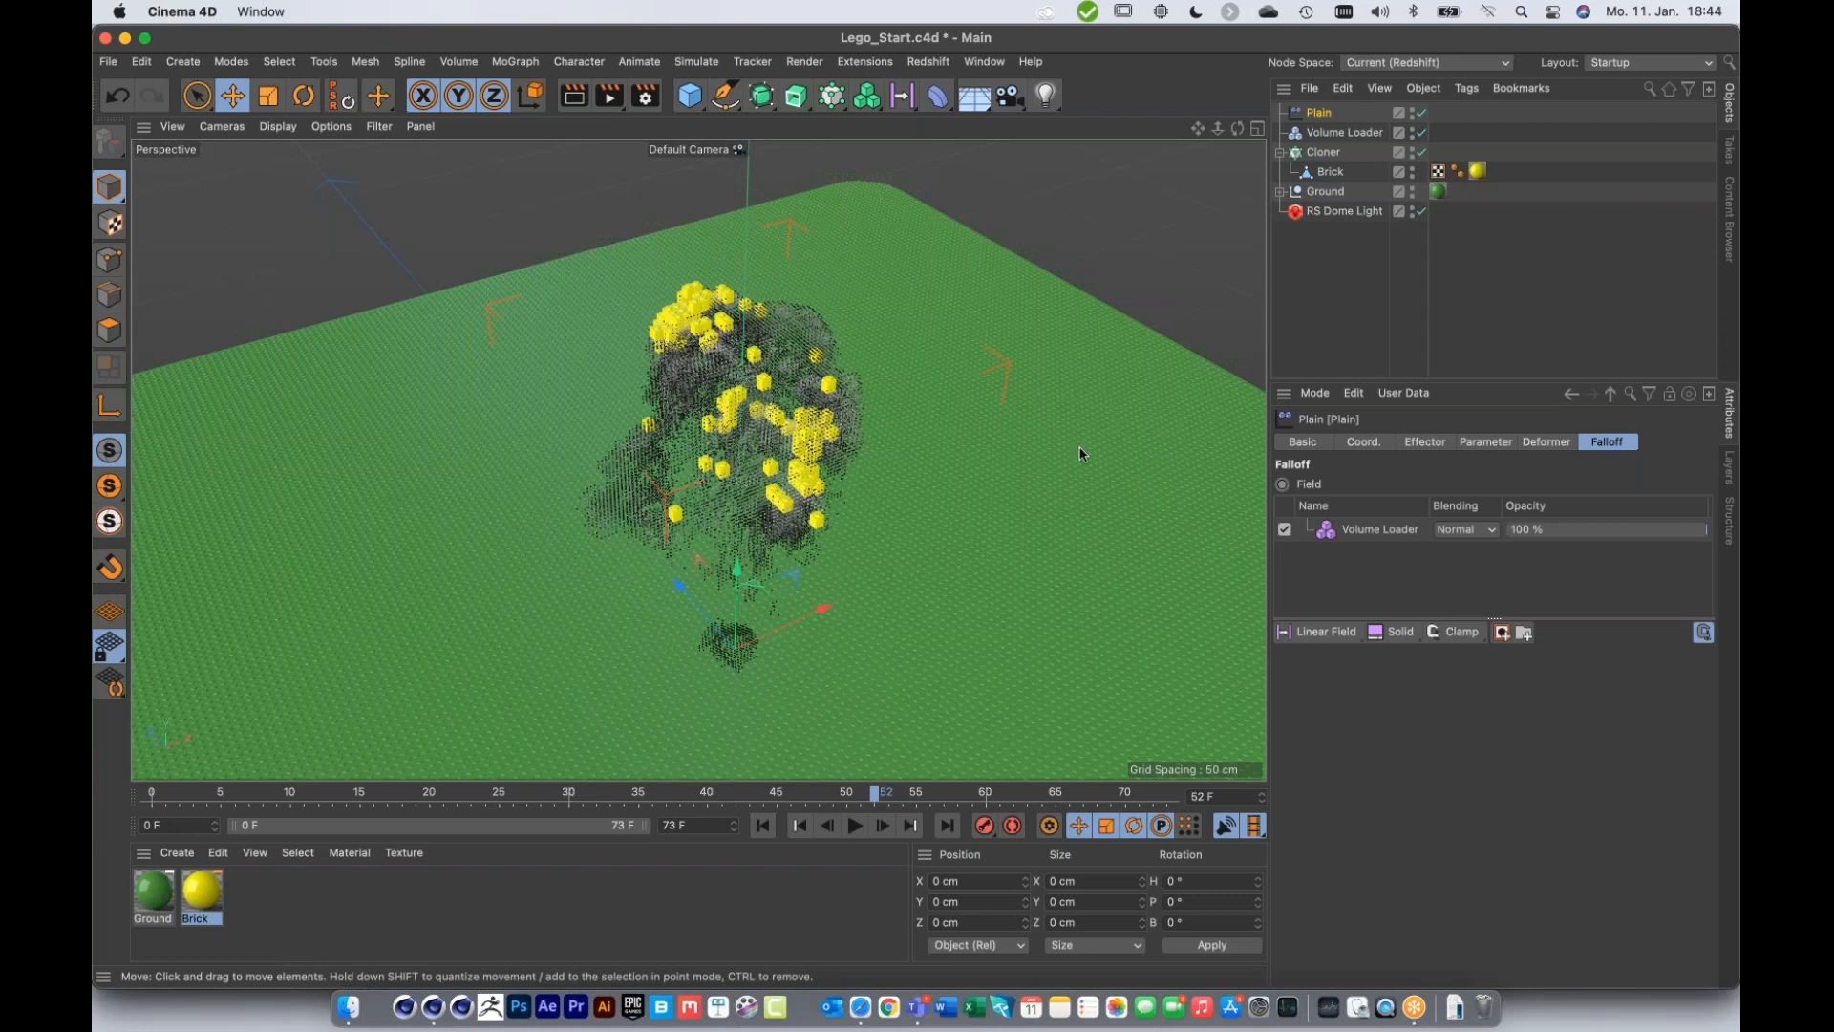
Step: Enable remapping on the Volume Loader field with a 91 % inner offset and scrub the animation to frame 59
click(1327, 532)
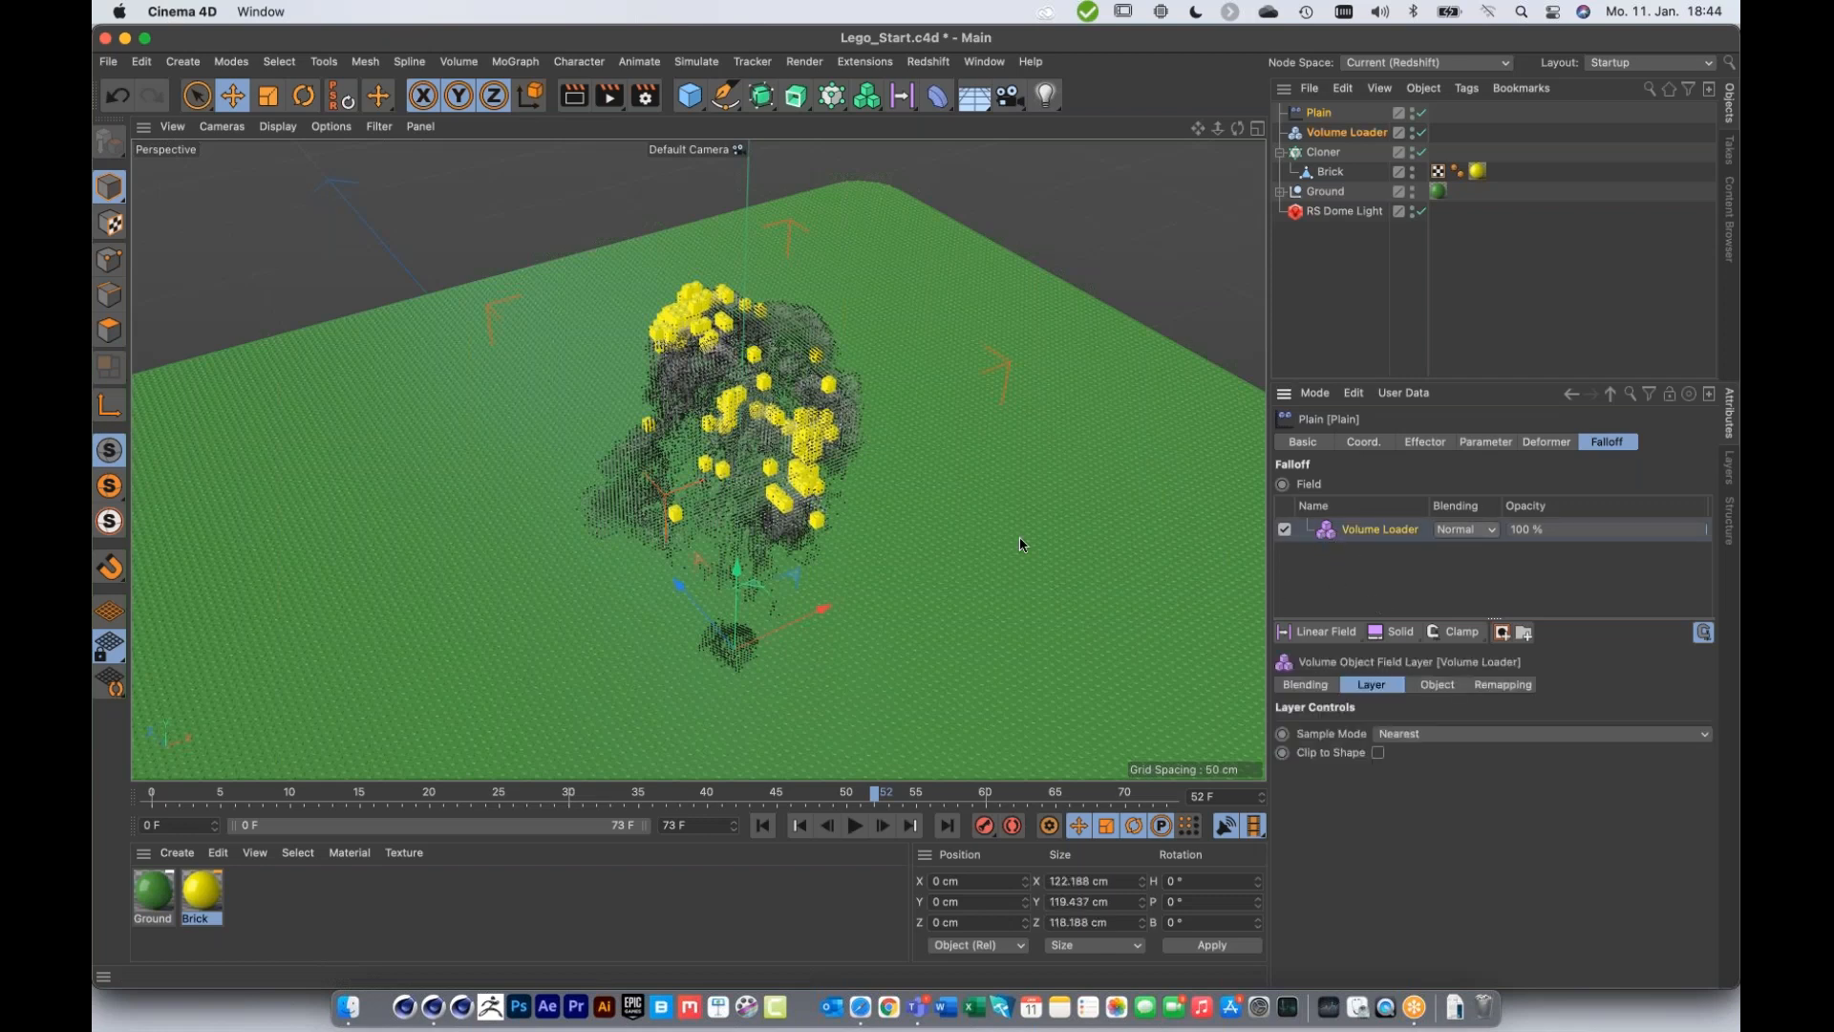
click(1501, 688)
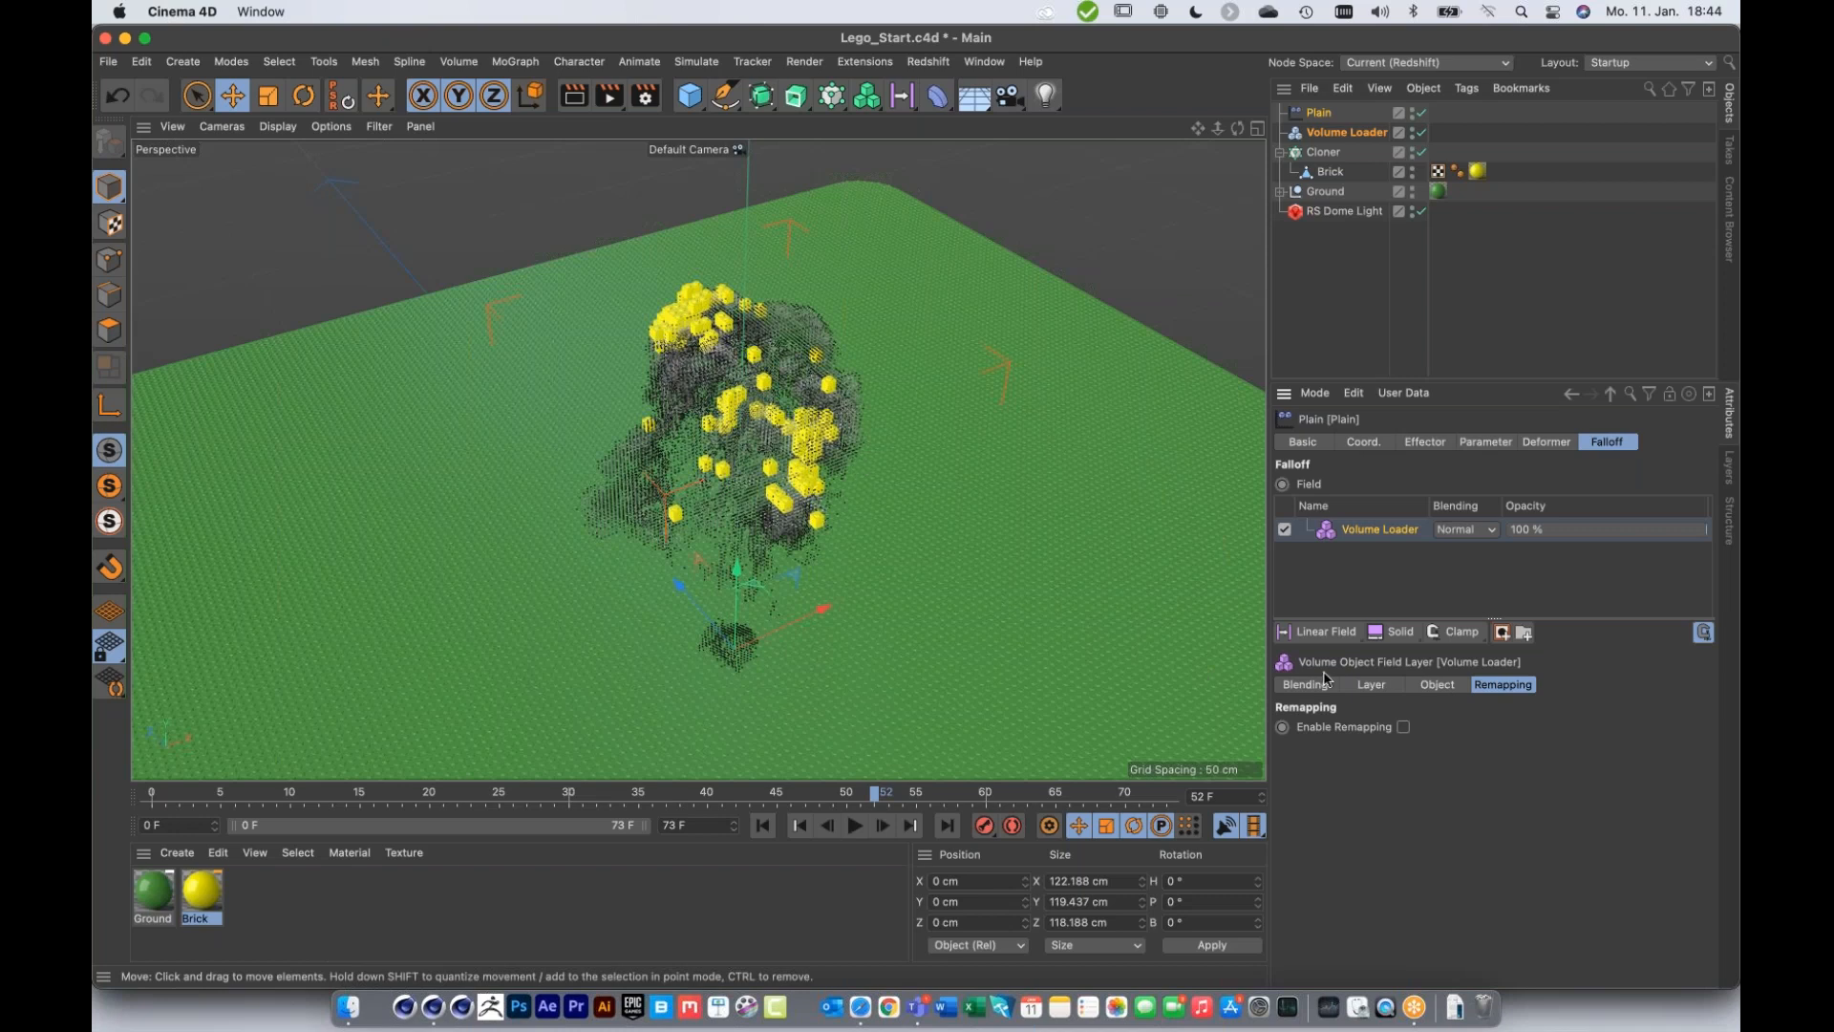
click(1403, 727)
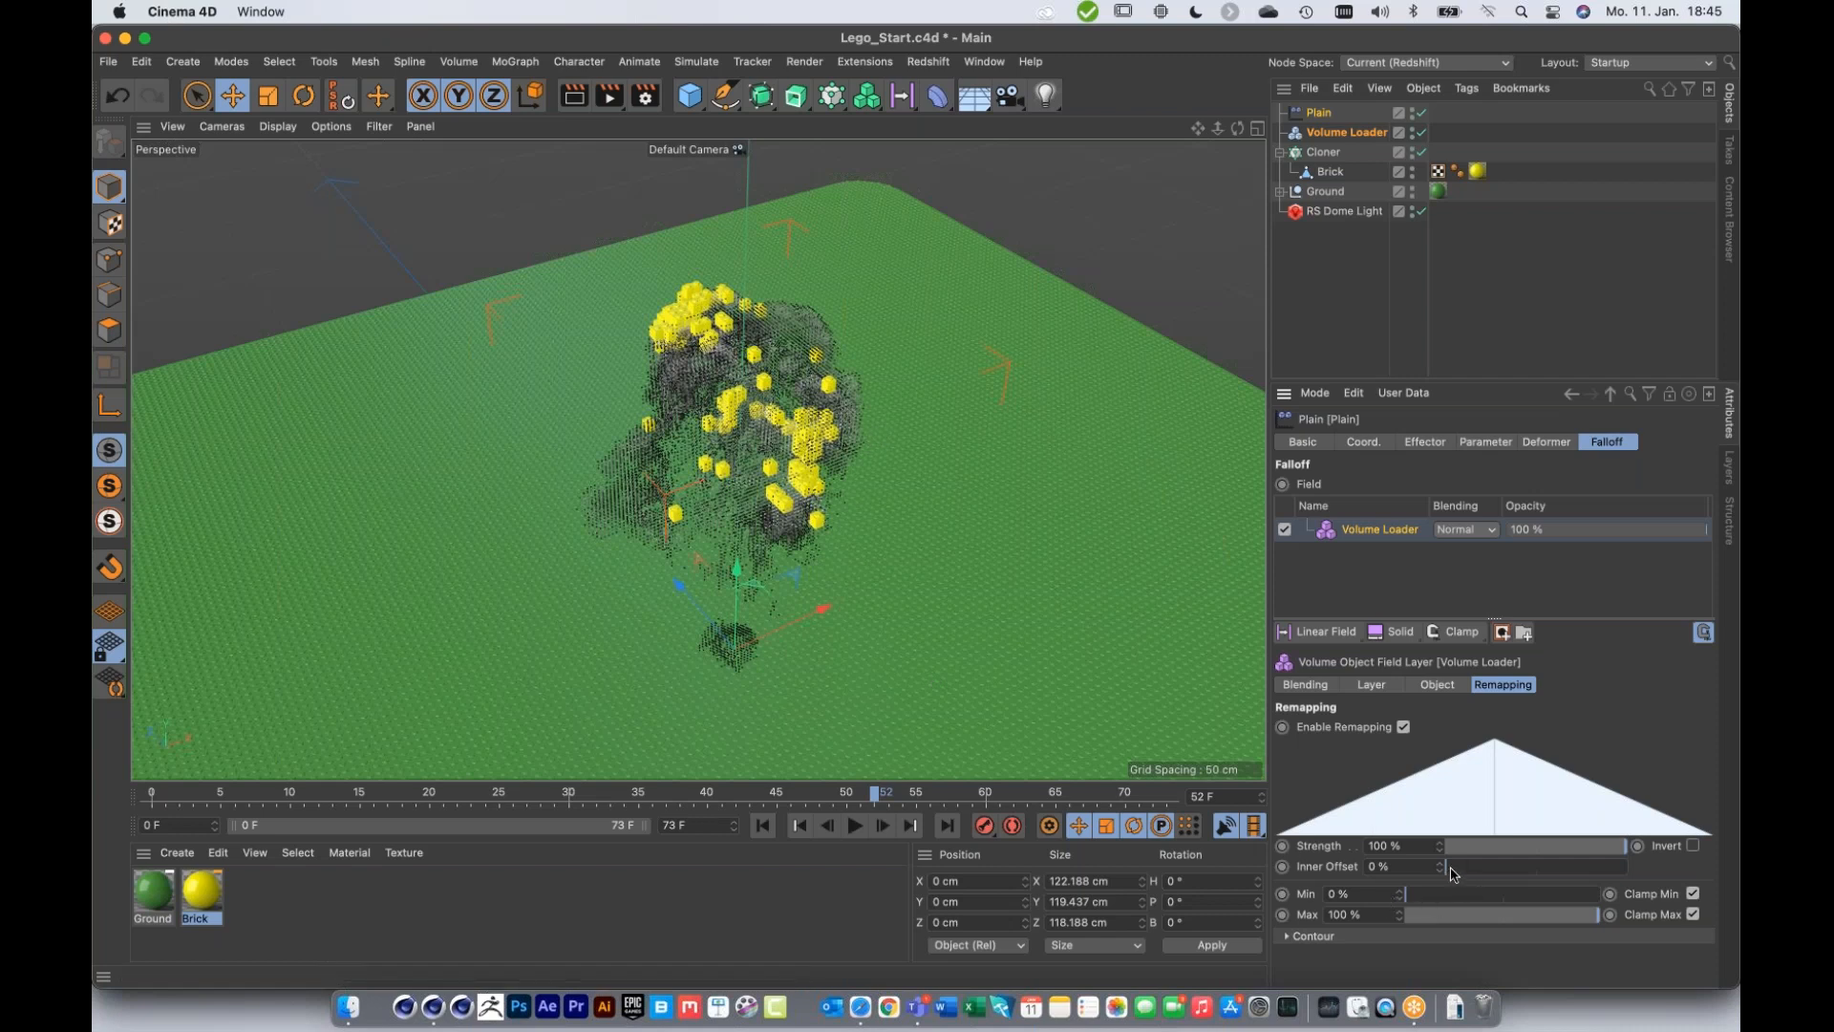
drag(1450, 874, 1532, 881)
drag(1551, 883, 1611, 877)
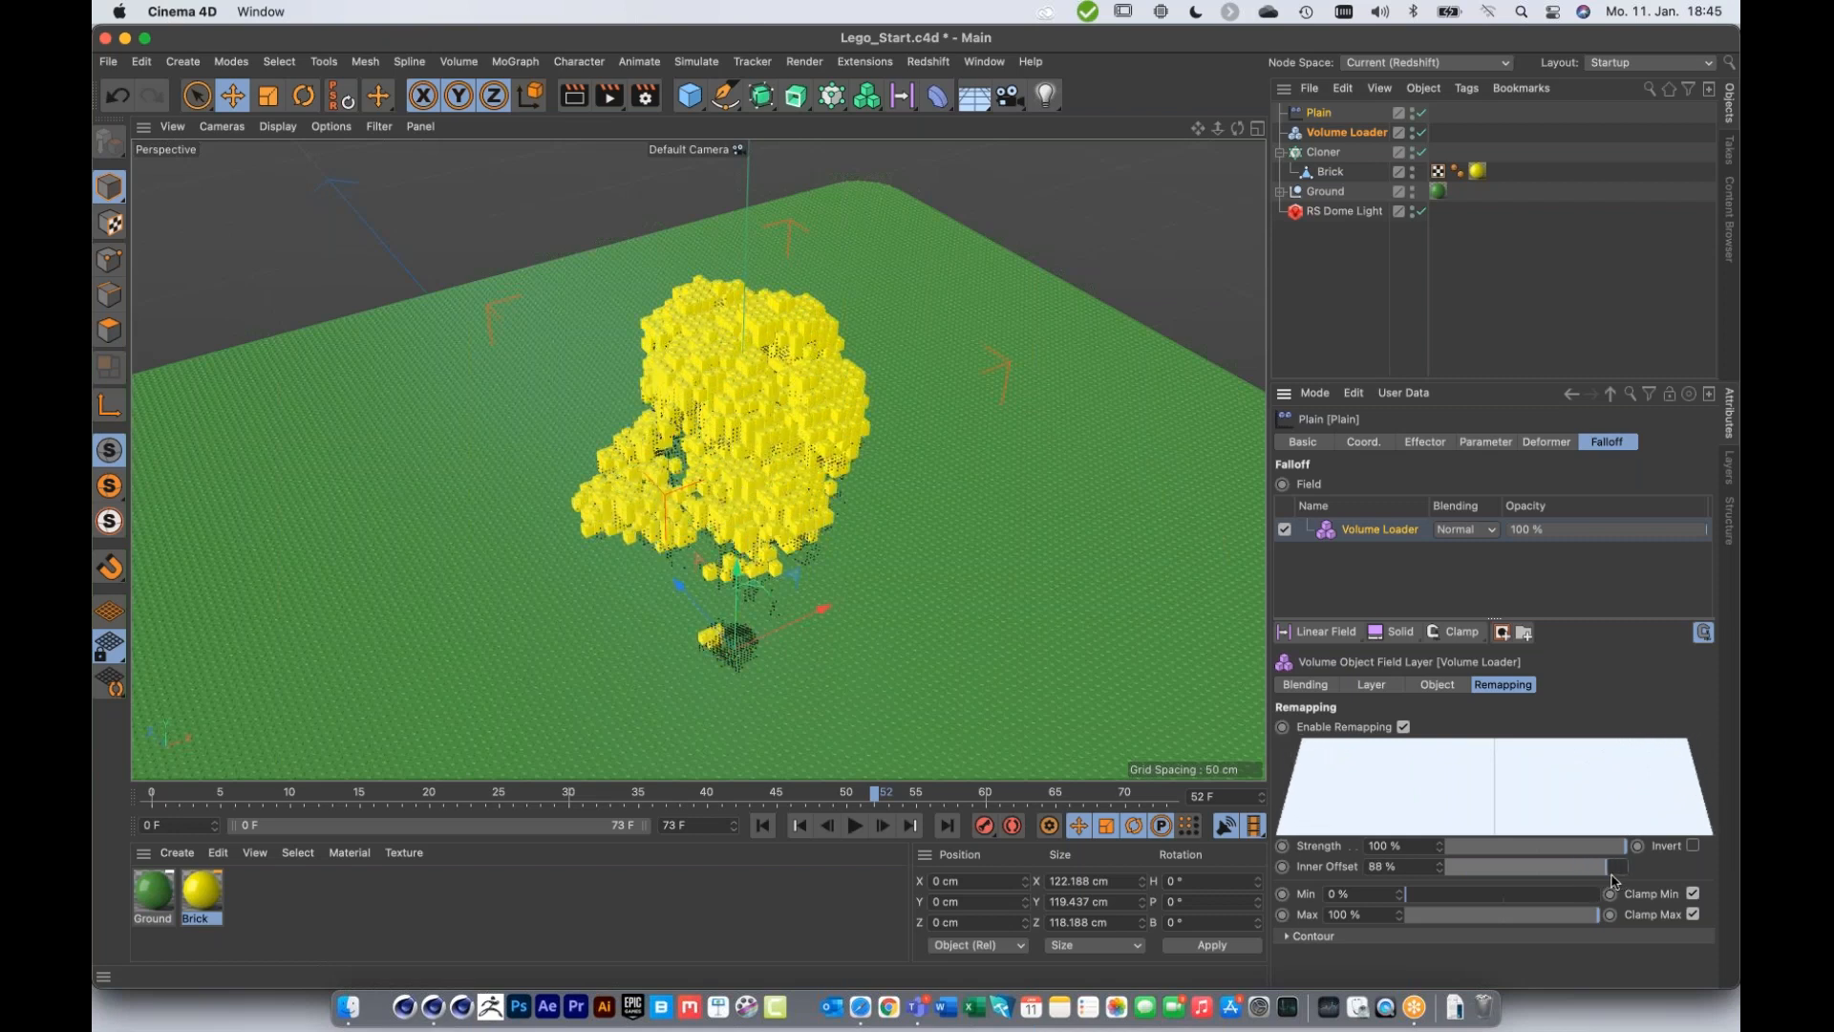
drag(833, 796, 666, 796)
drag(429, 796, 973, 802)
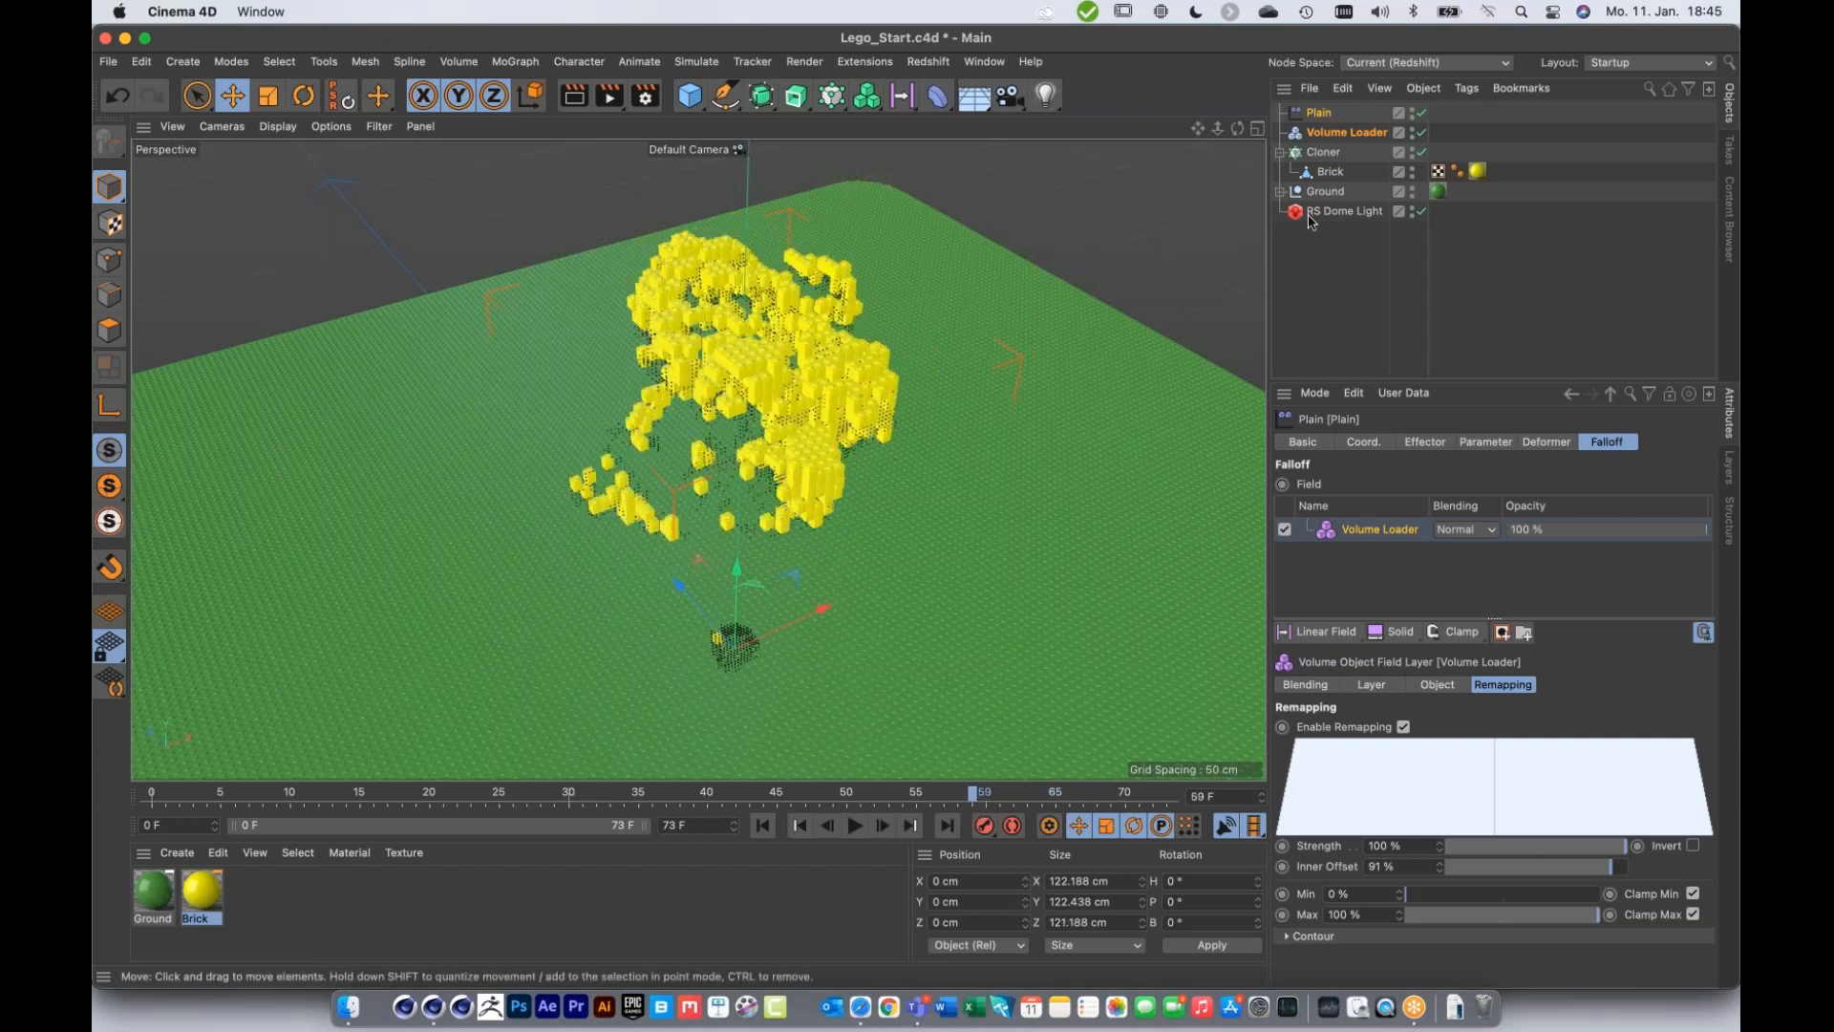
Step: Rename the Plain effector as Plain_Visibility
click(1297, 117)
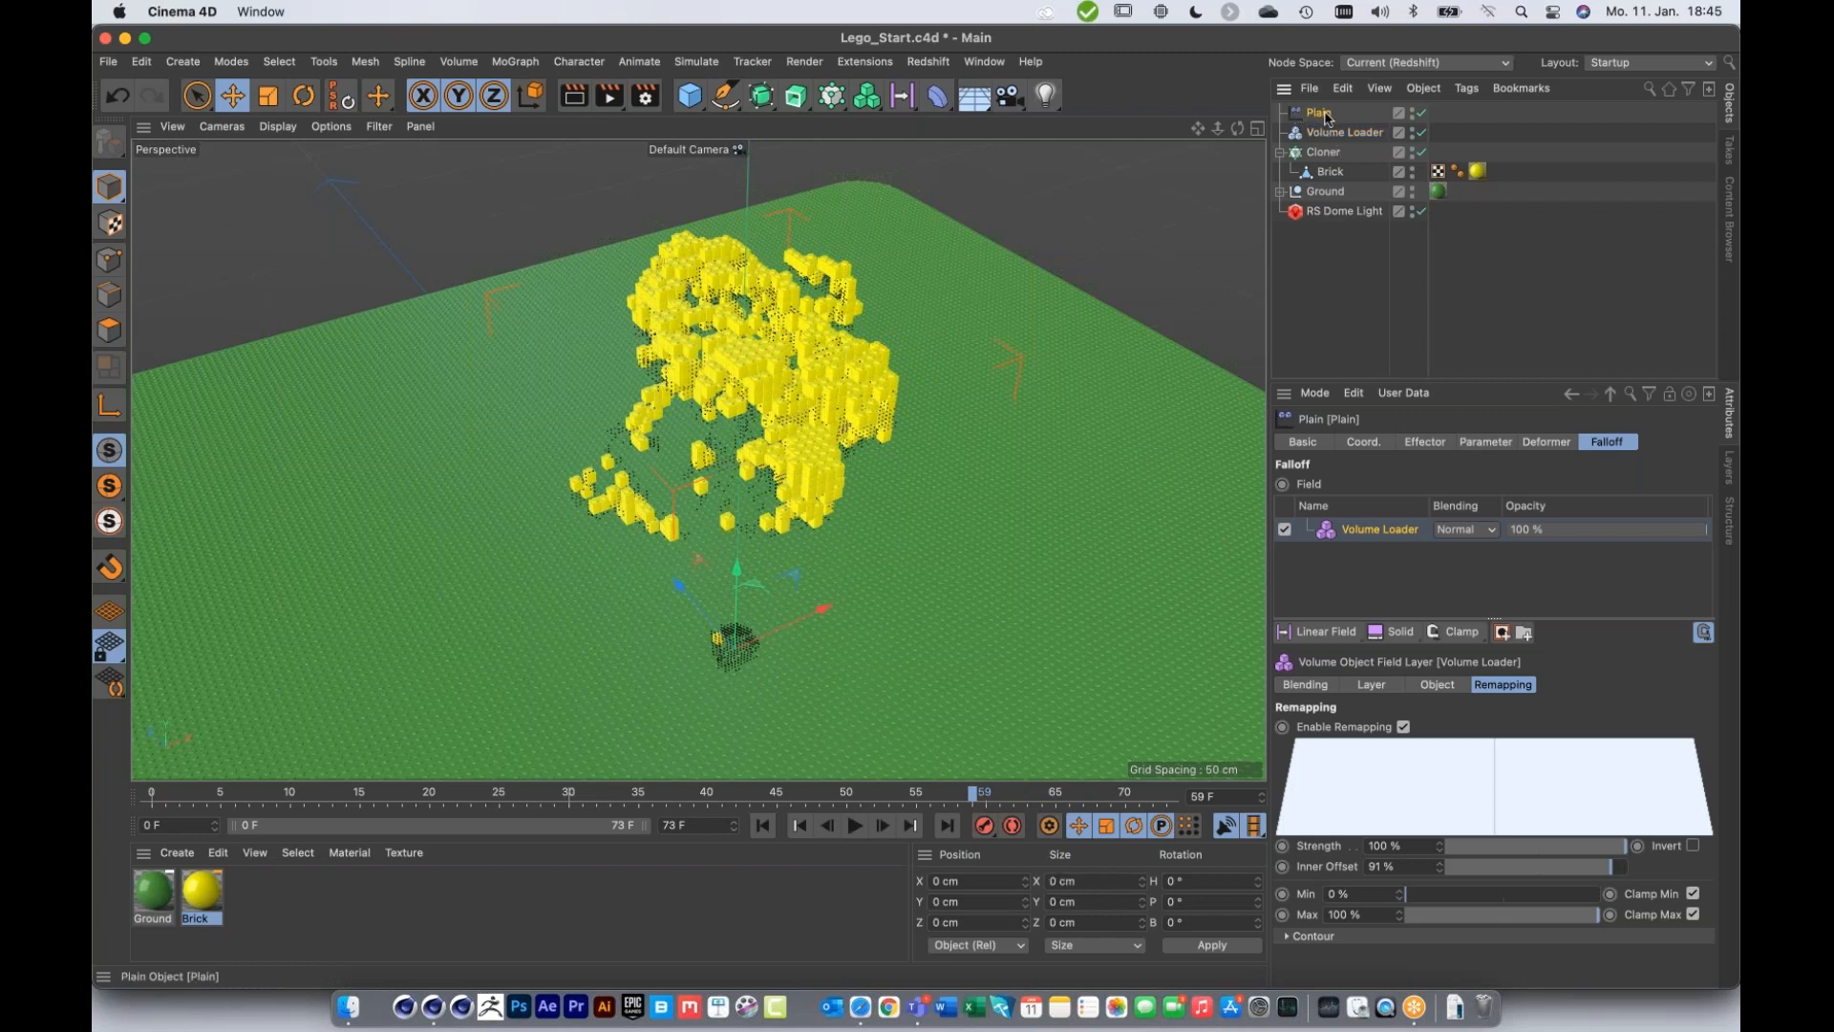
double_click(1326, 115)
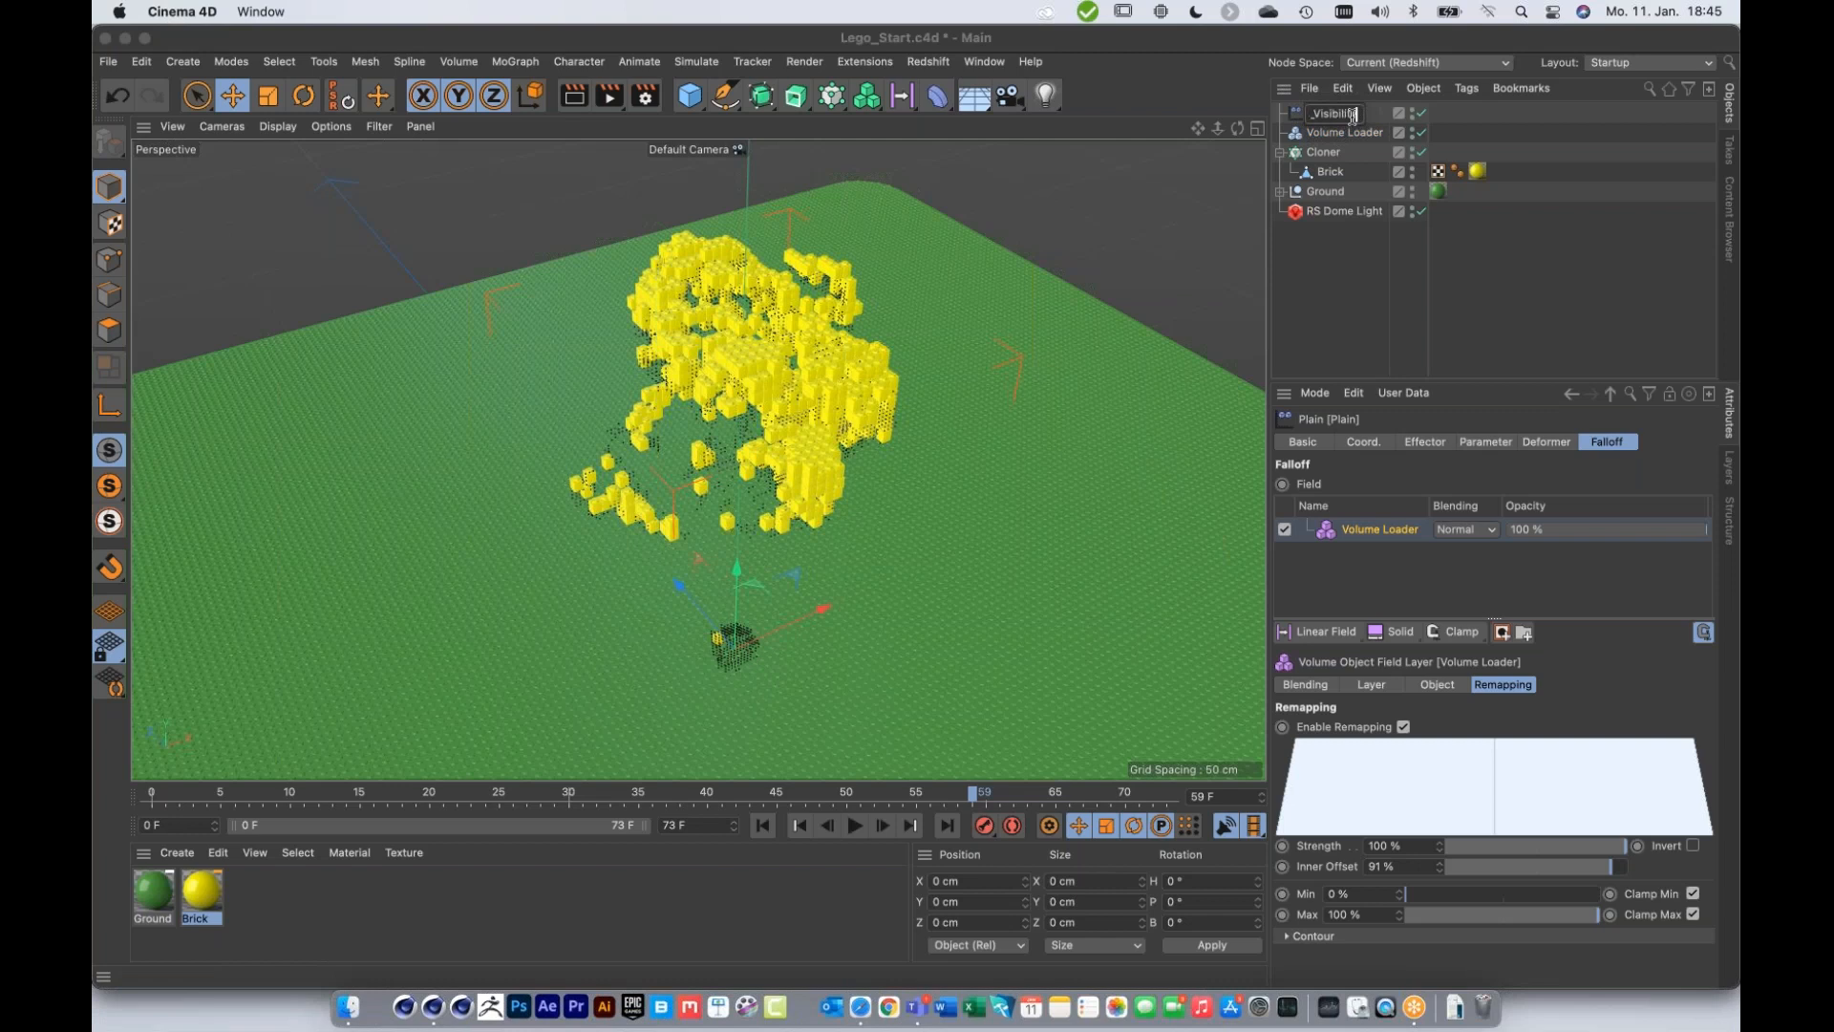
key(Return)
Step: Add a second Plain effector to the Cloner and name it Plain_Color
click(1322, 153)
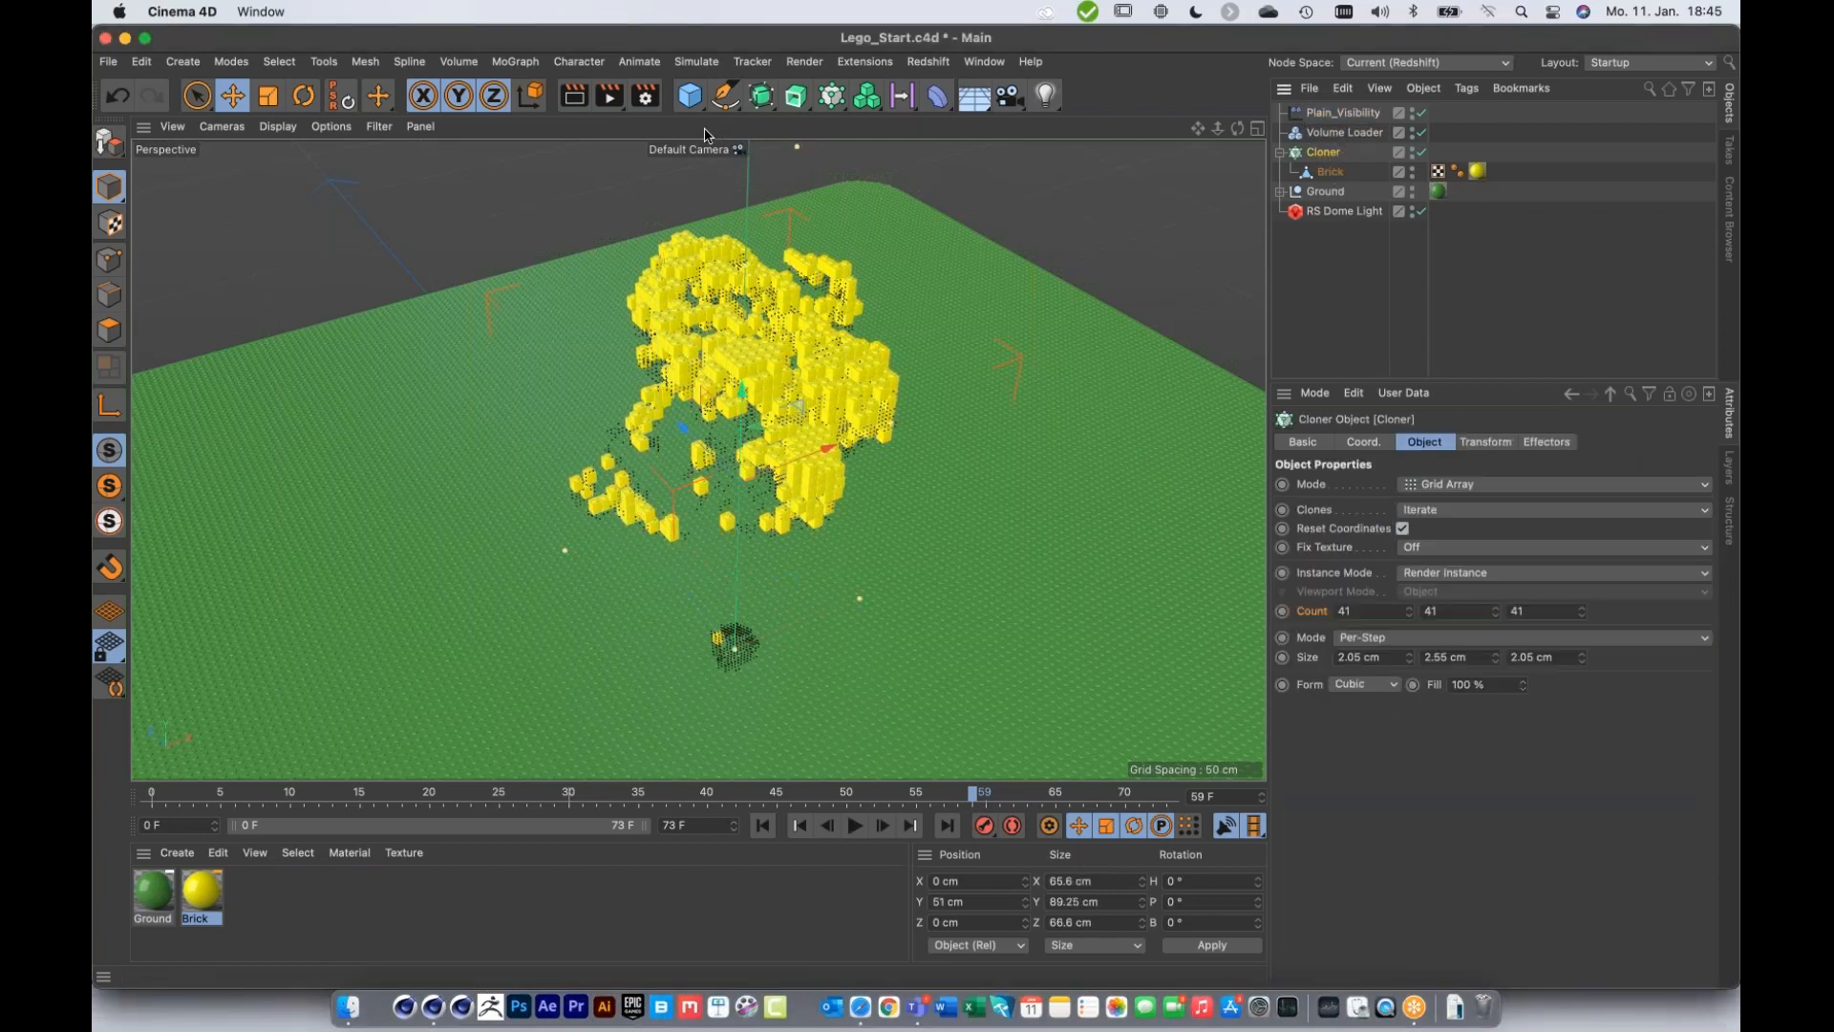
click(831, 95)
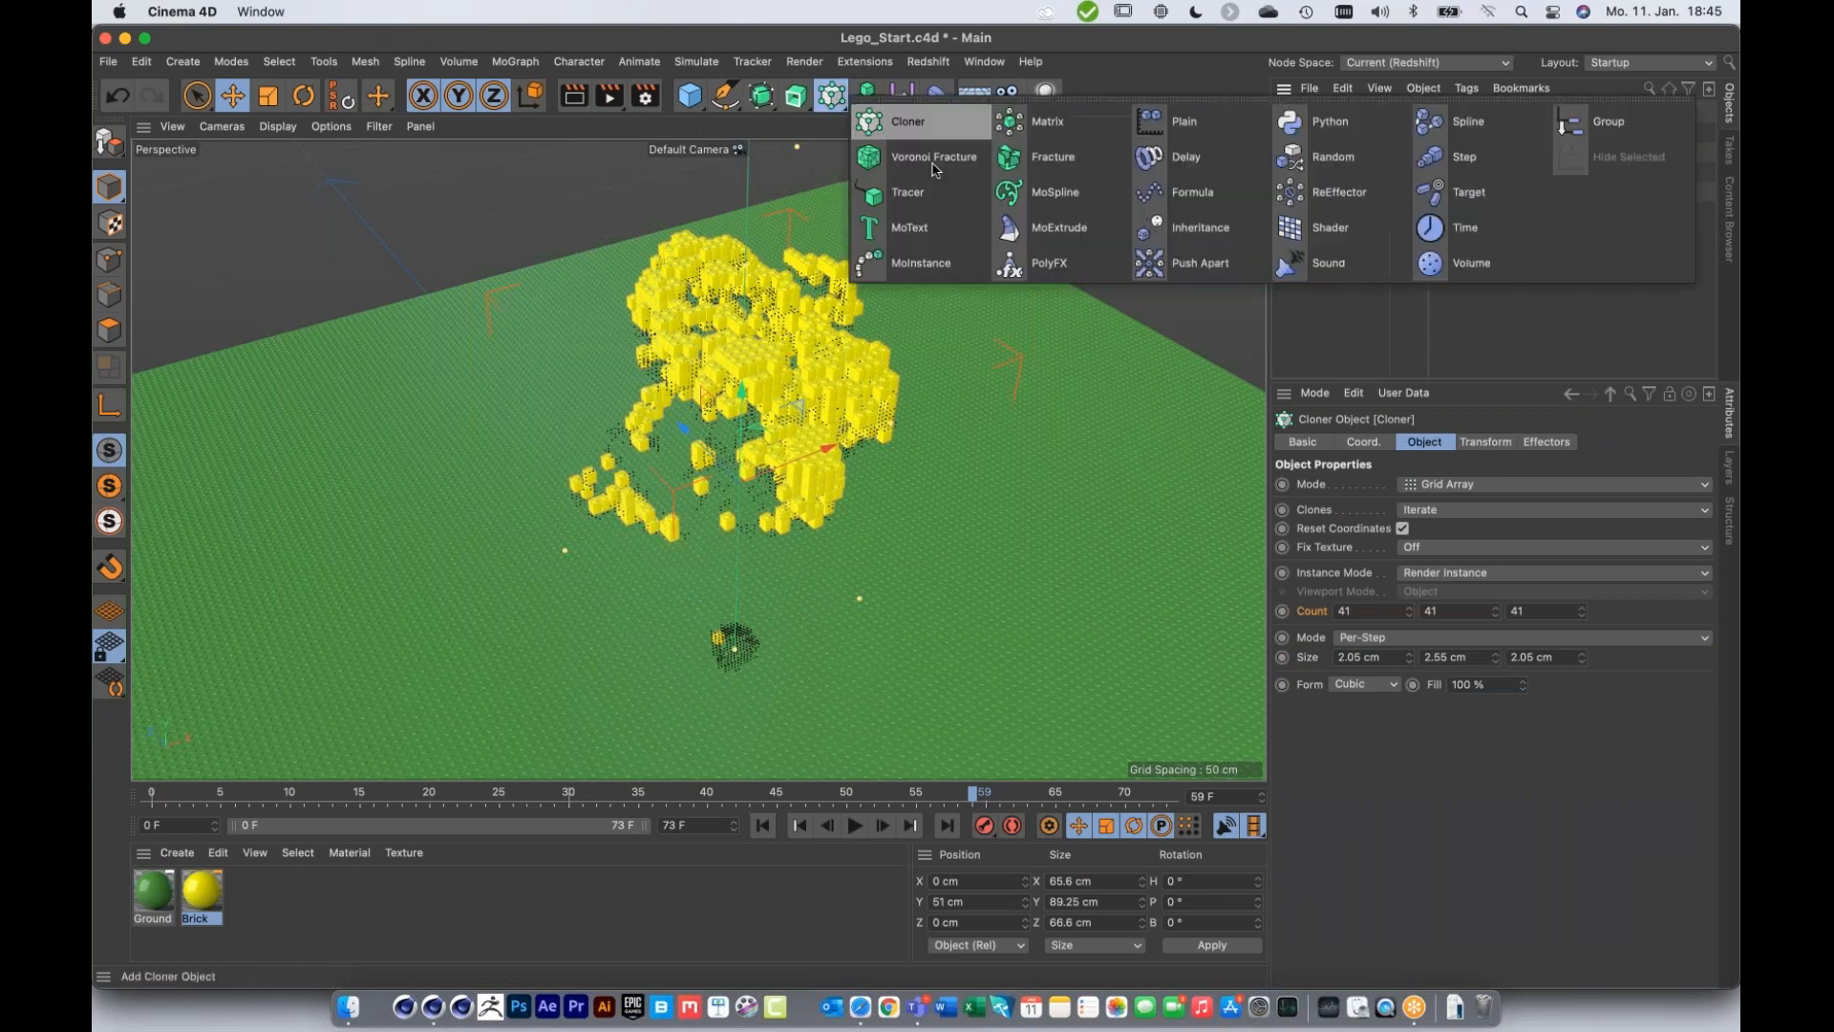
click(1211, 130)
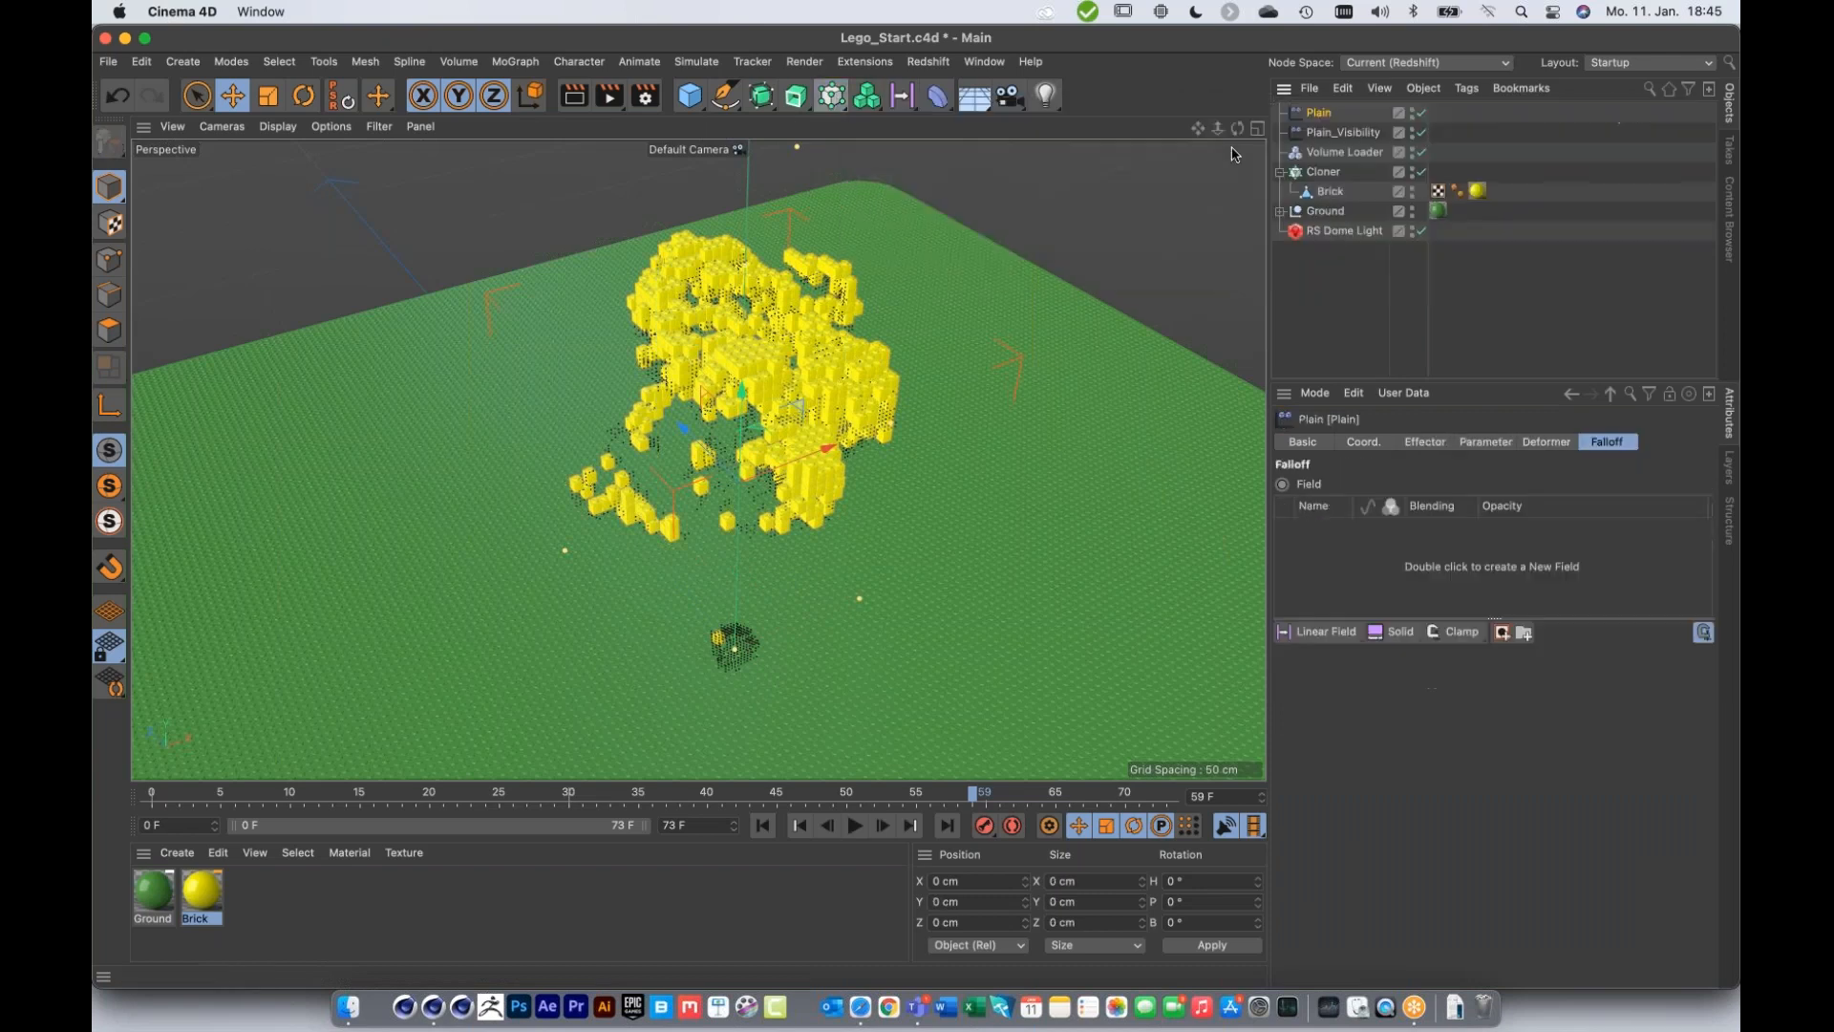
double_click(1334, 116)
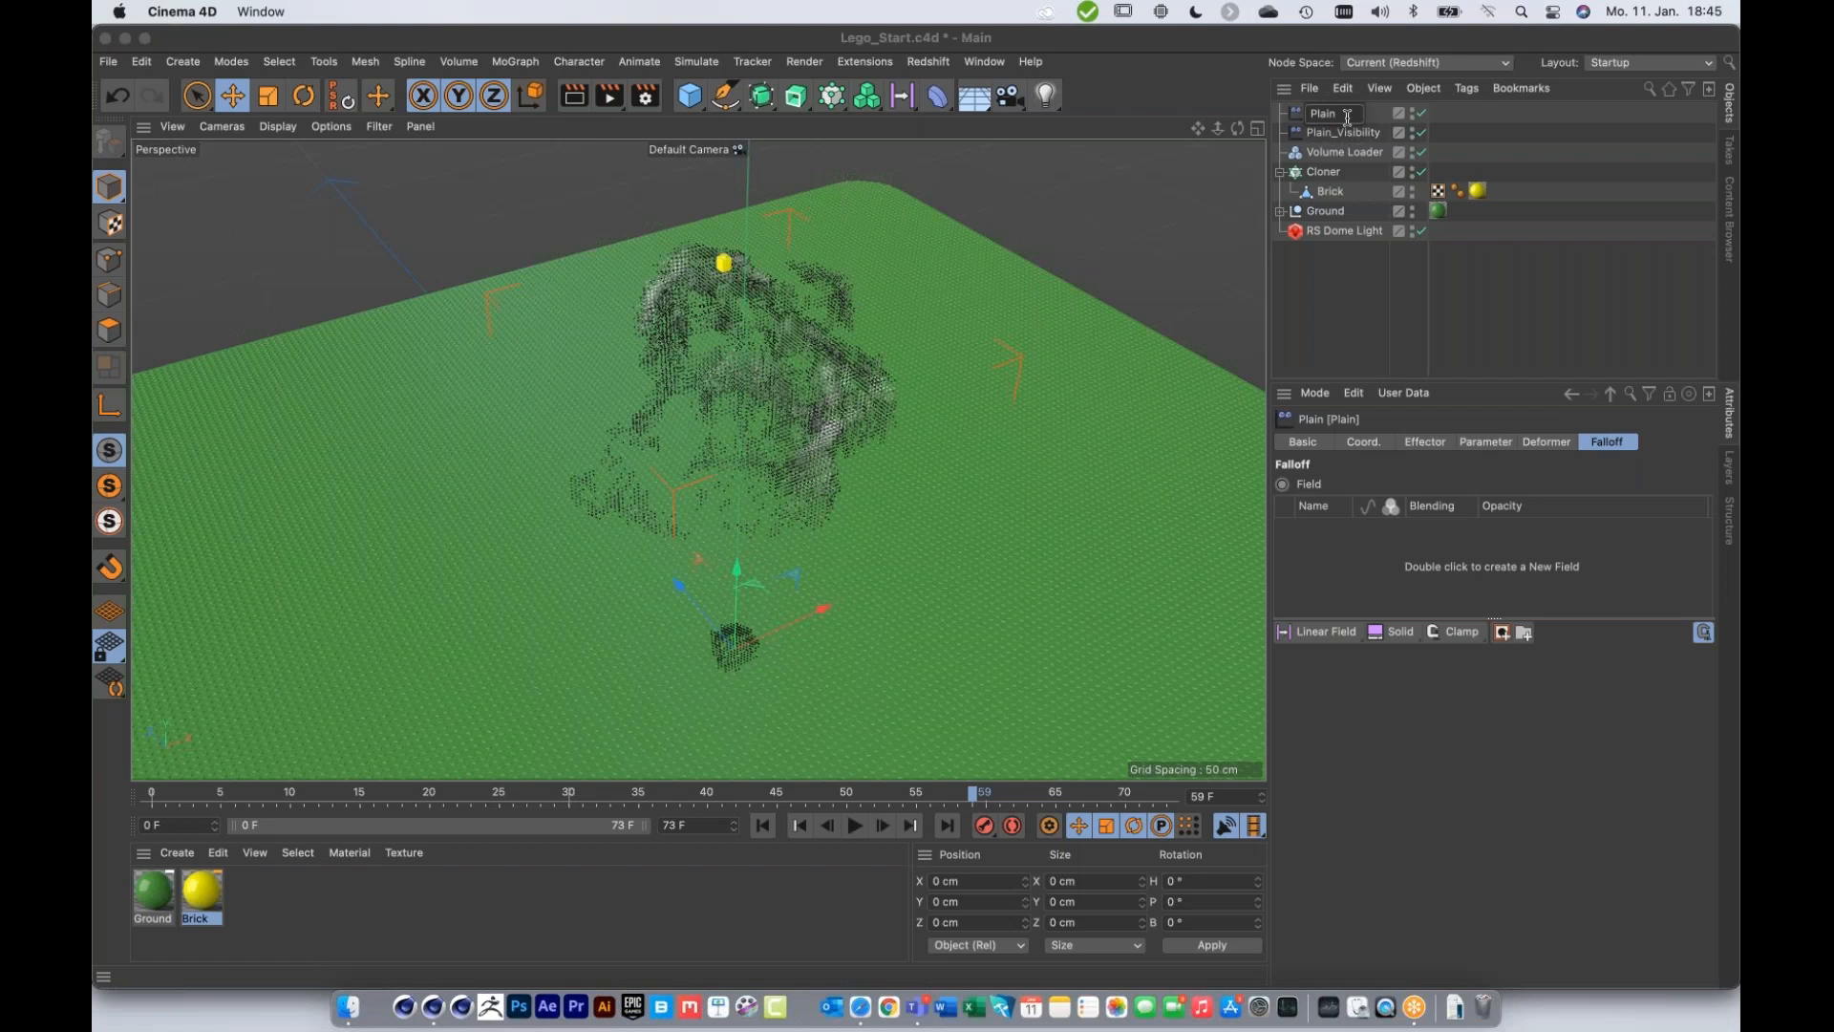
text(_Color)
key(Return)
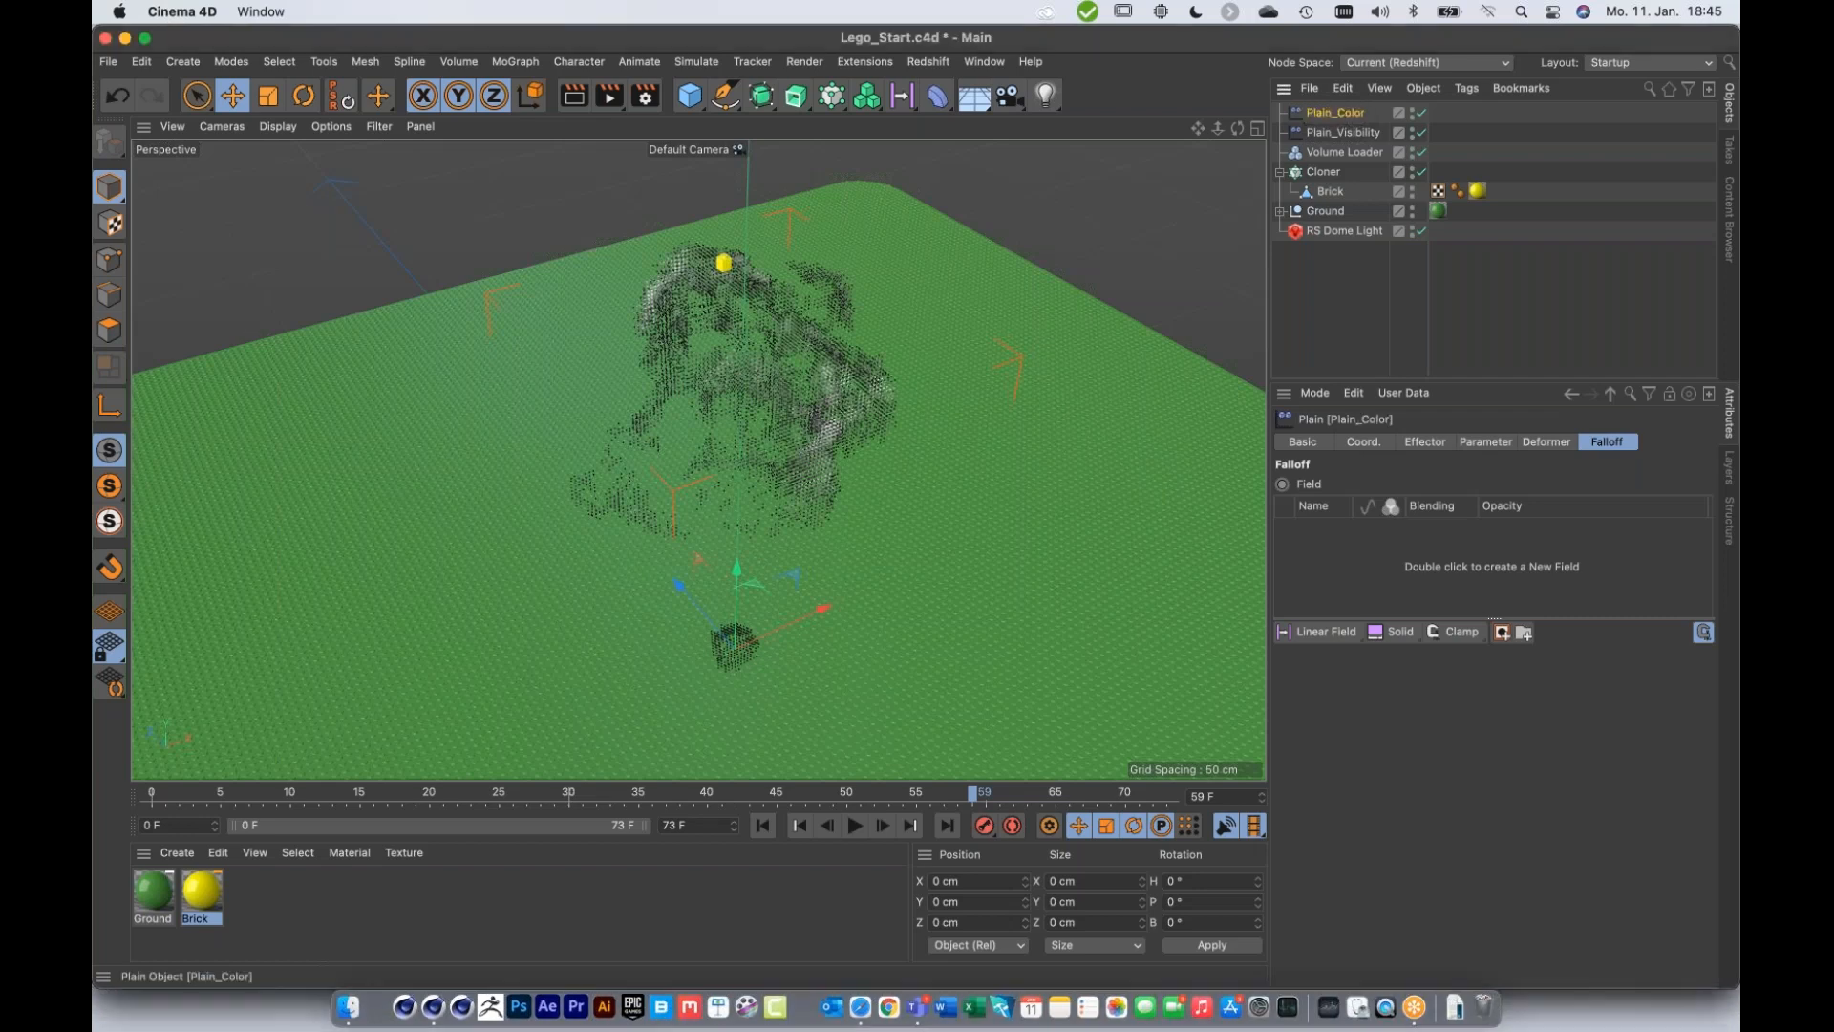
Step: Turn off the position change in Plain_Color and assign the Volume Loader as its falloff field
click(1485, 441)
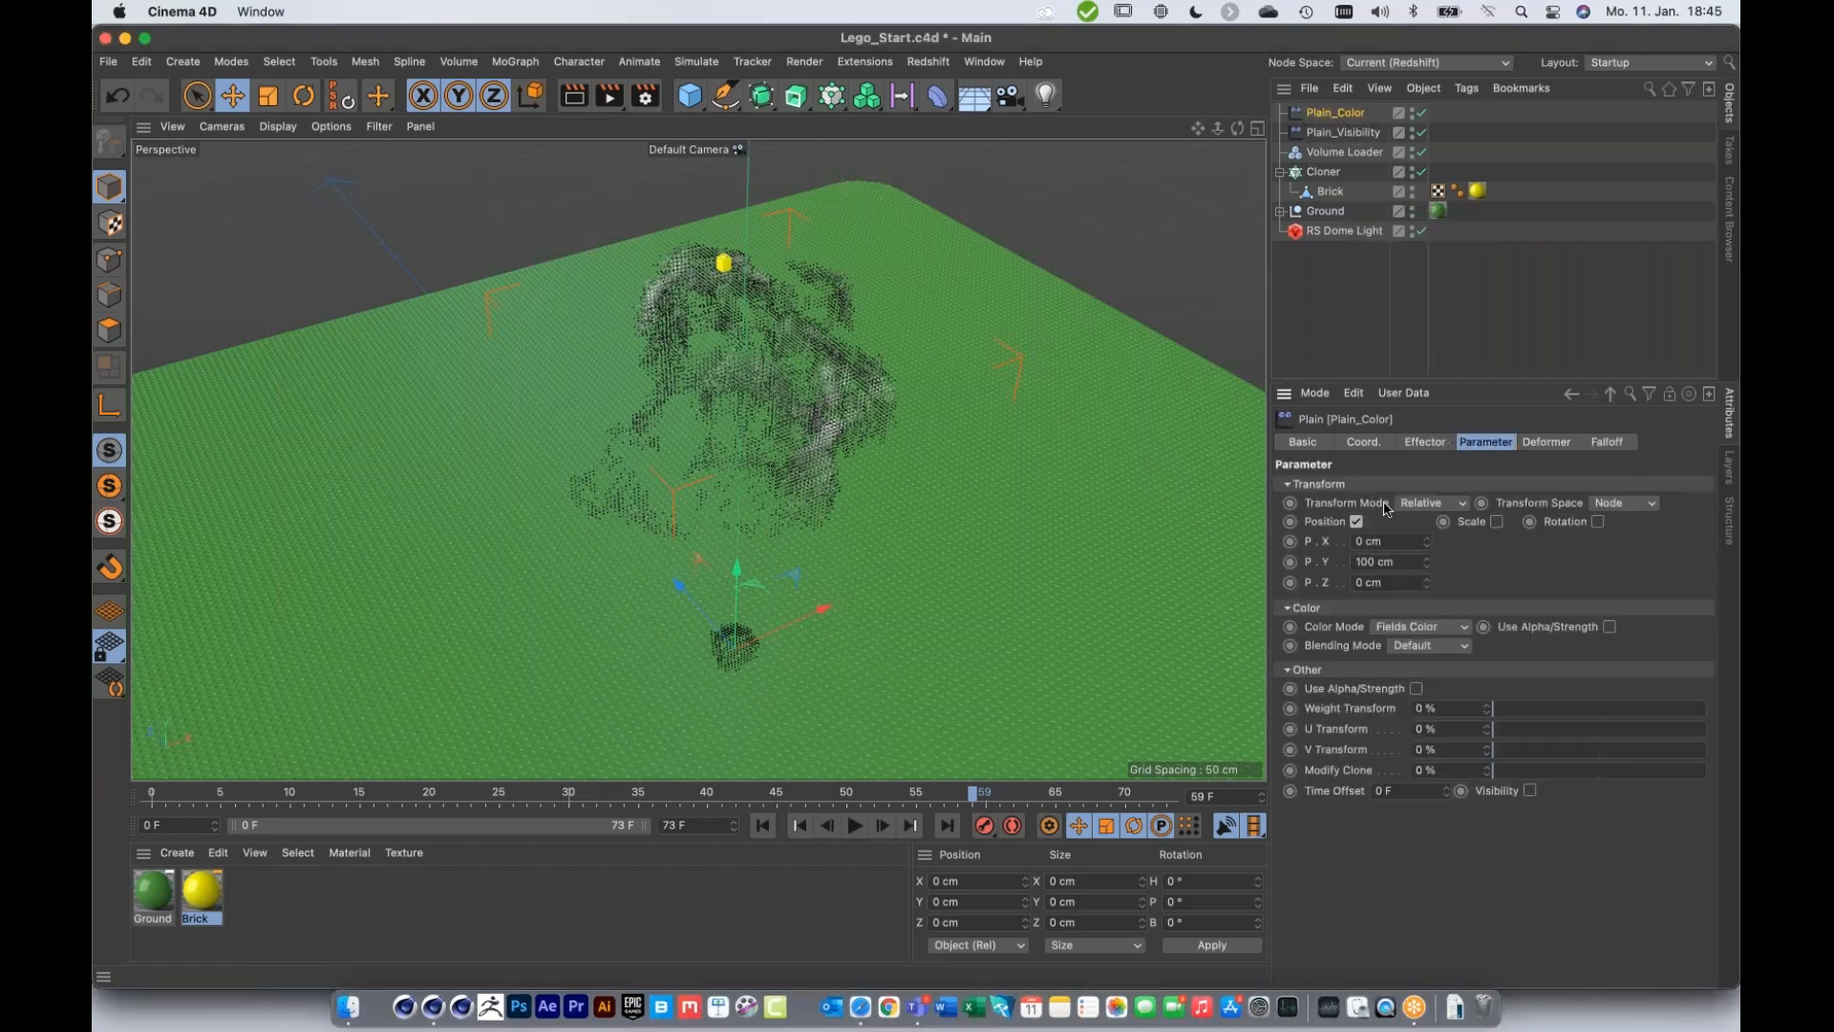
click(1357, 522)
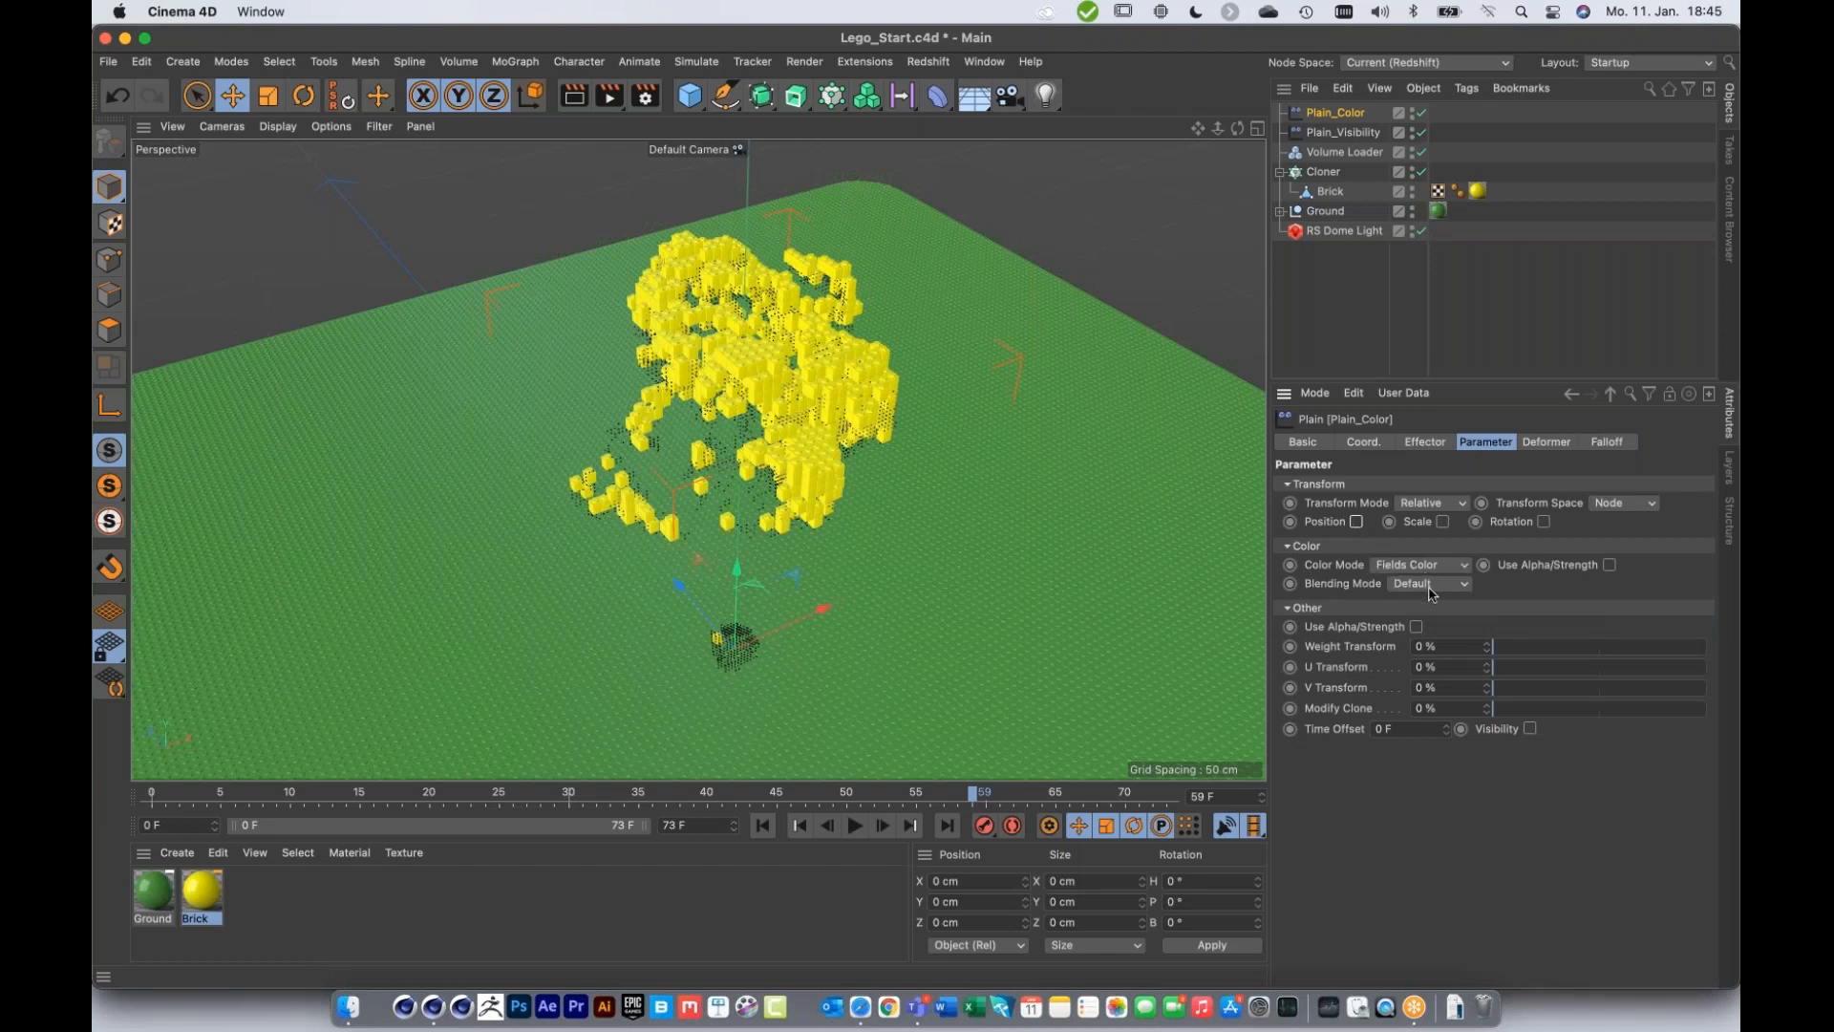
click(1609, 444)
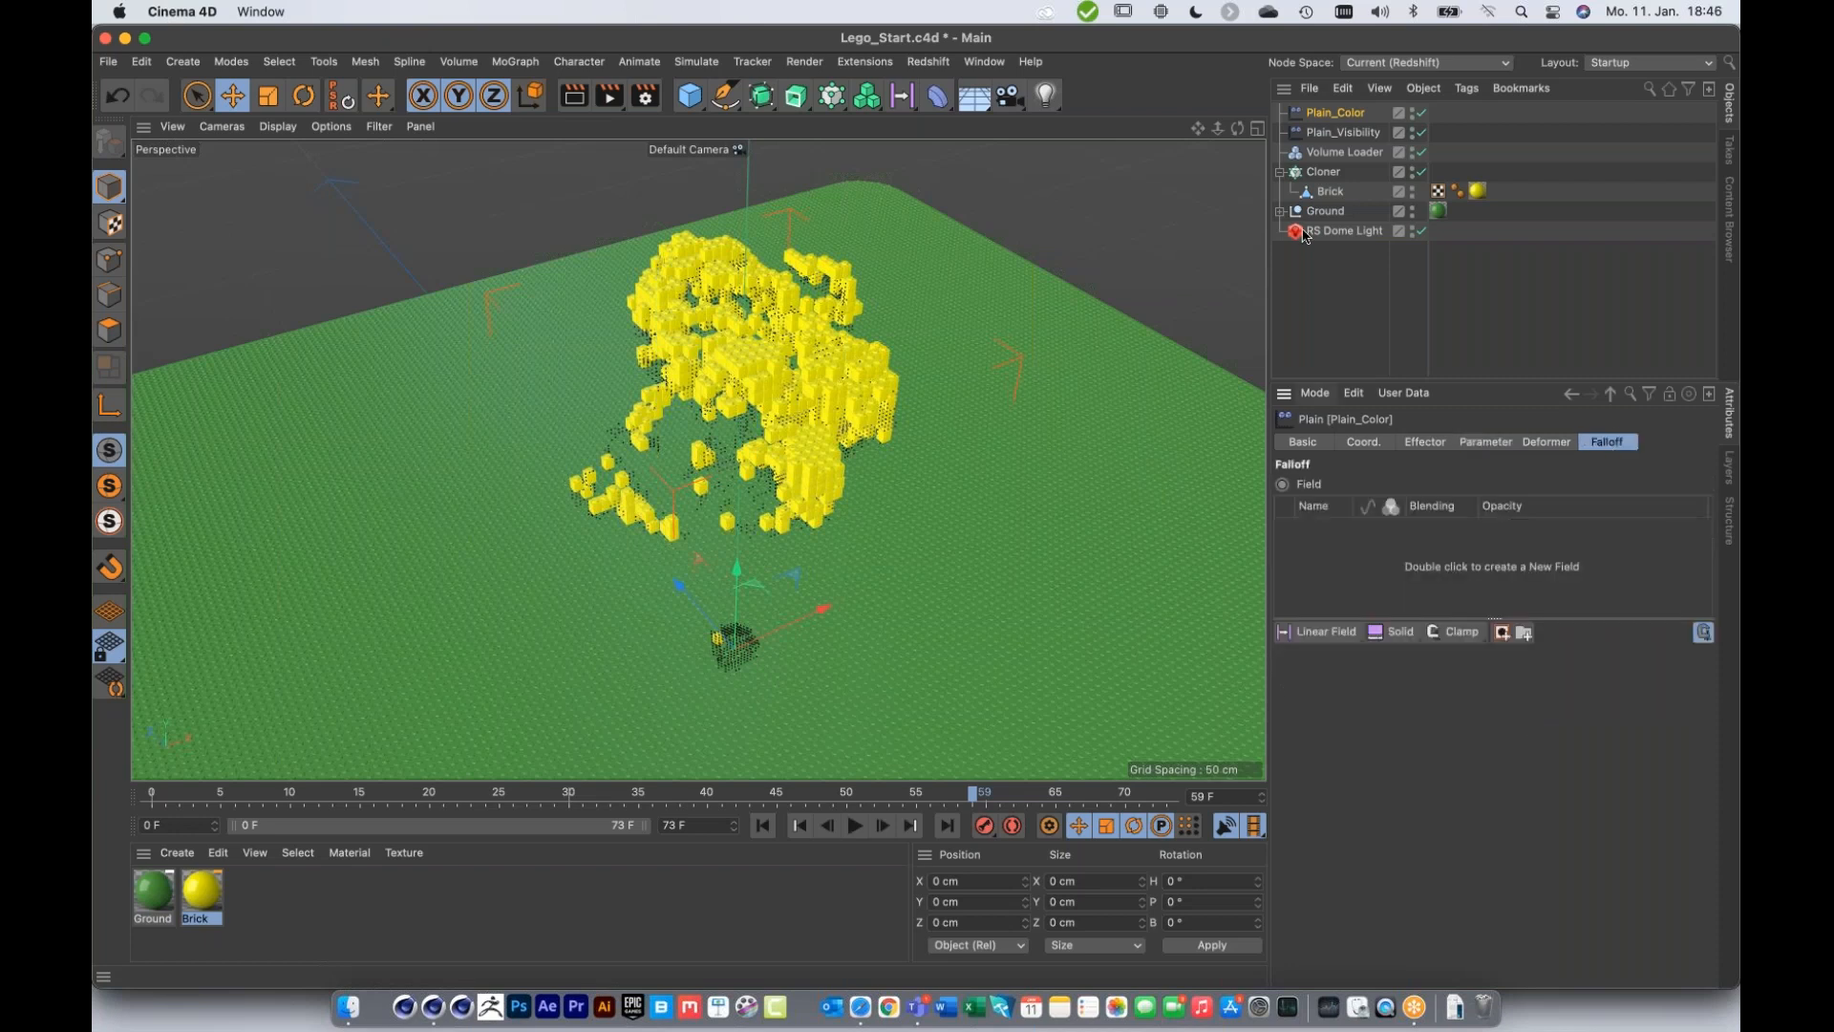
drag(1328, 158, 1445, 549)
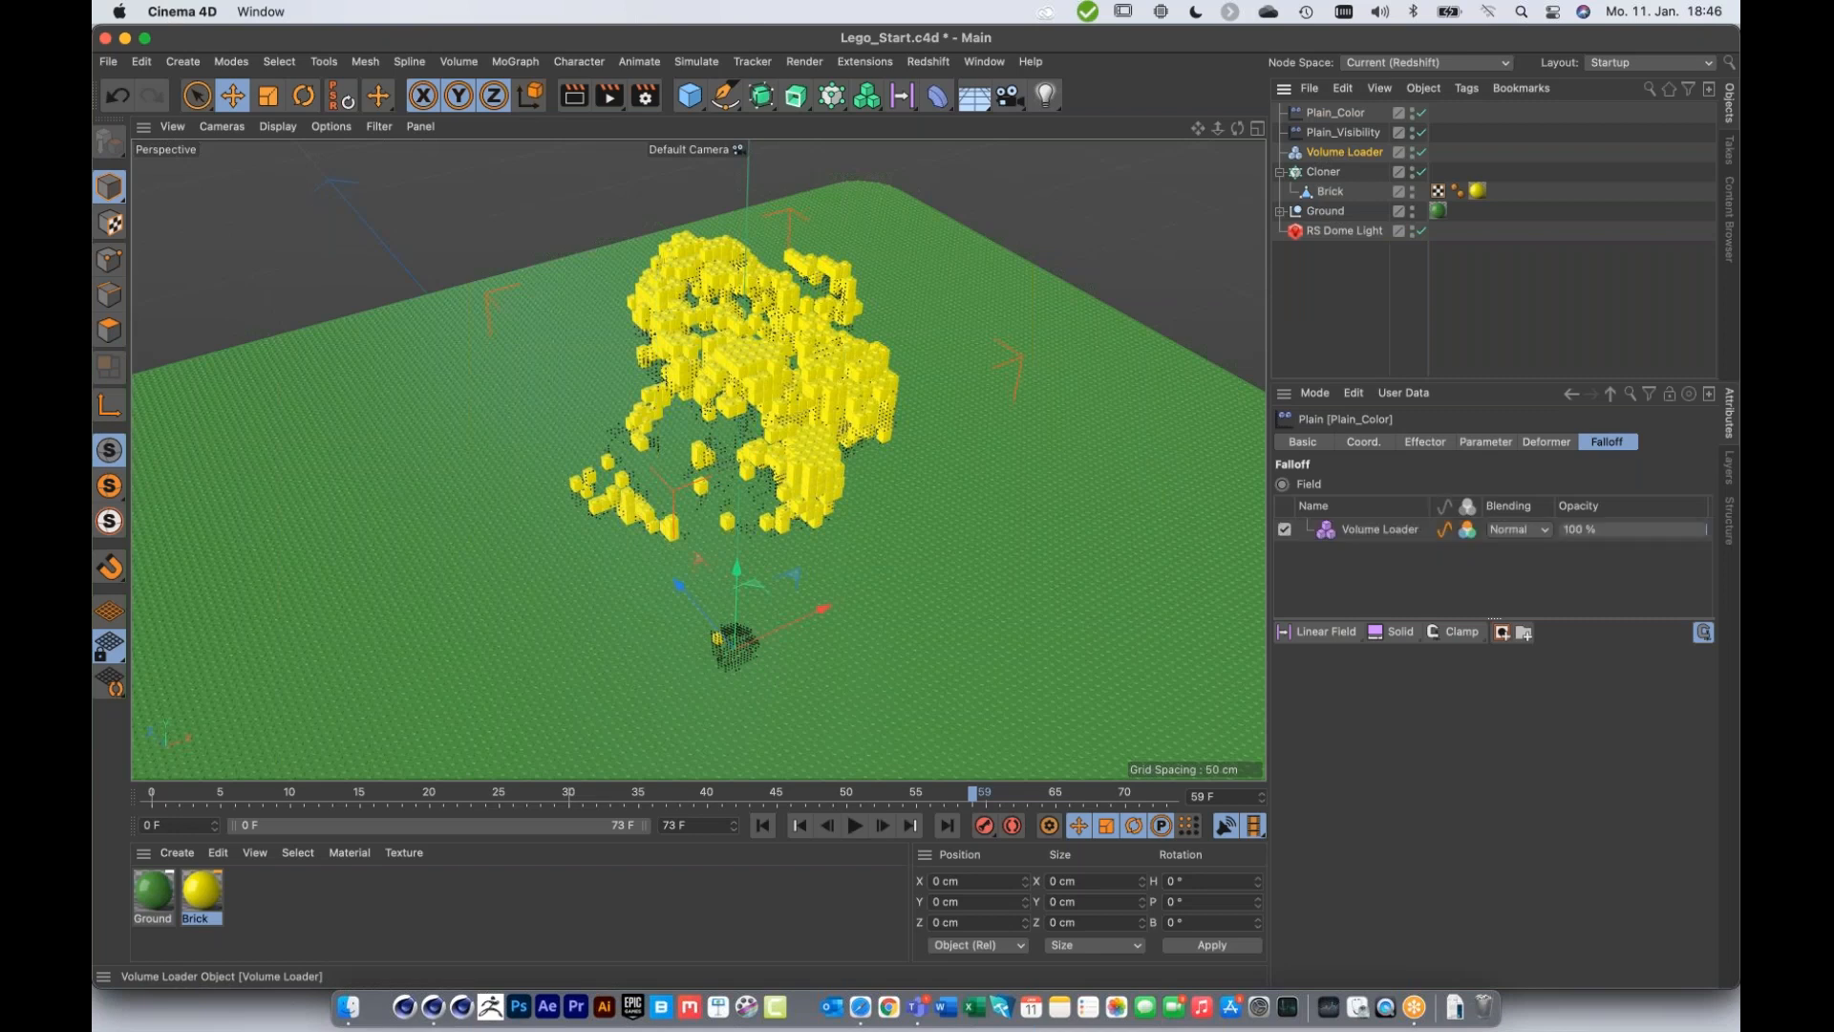
Step: Remove the Brick material from the Brick object and set the Cloner's instance mode to Multi-Instance
click(1478, 190)
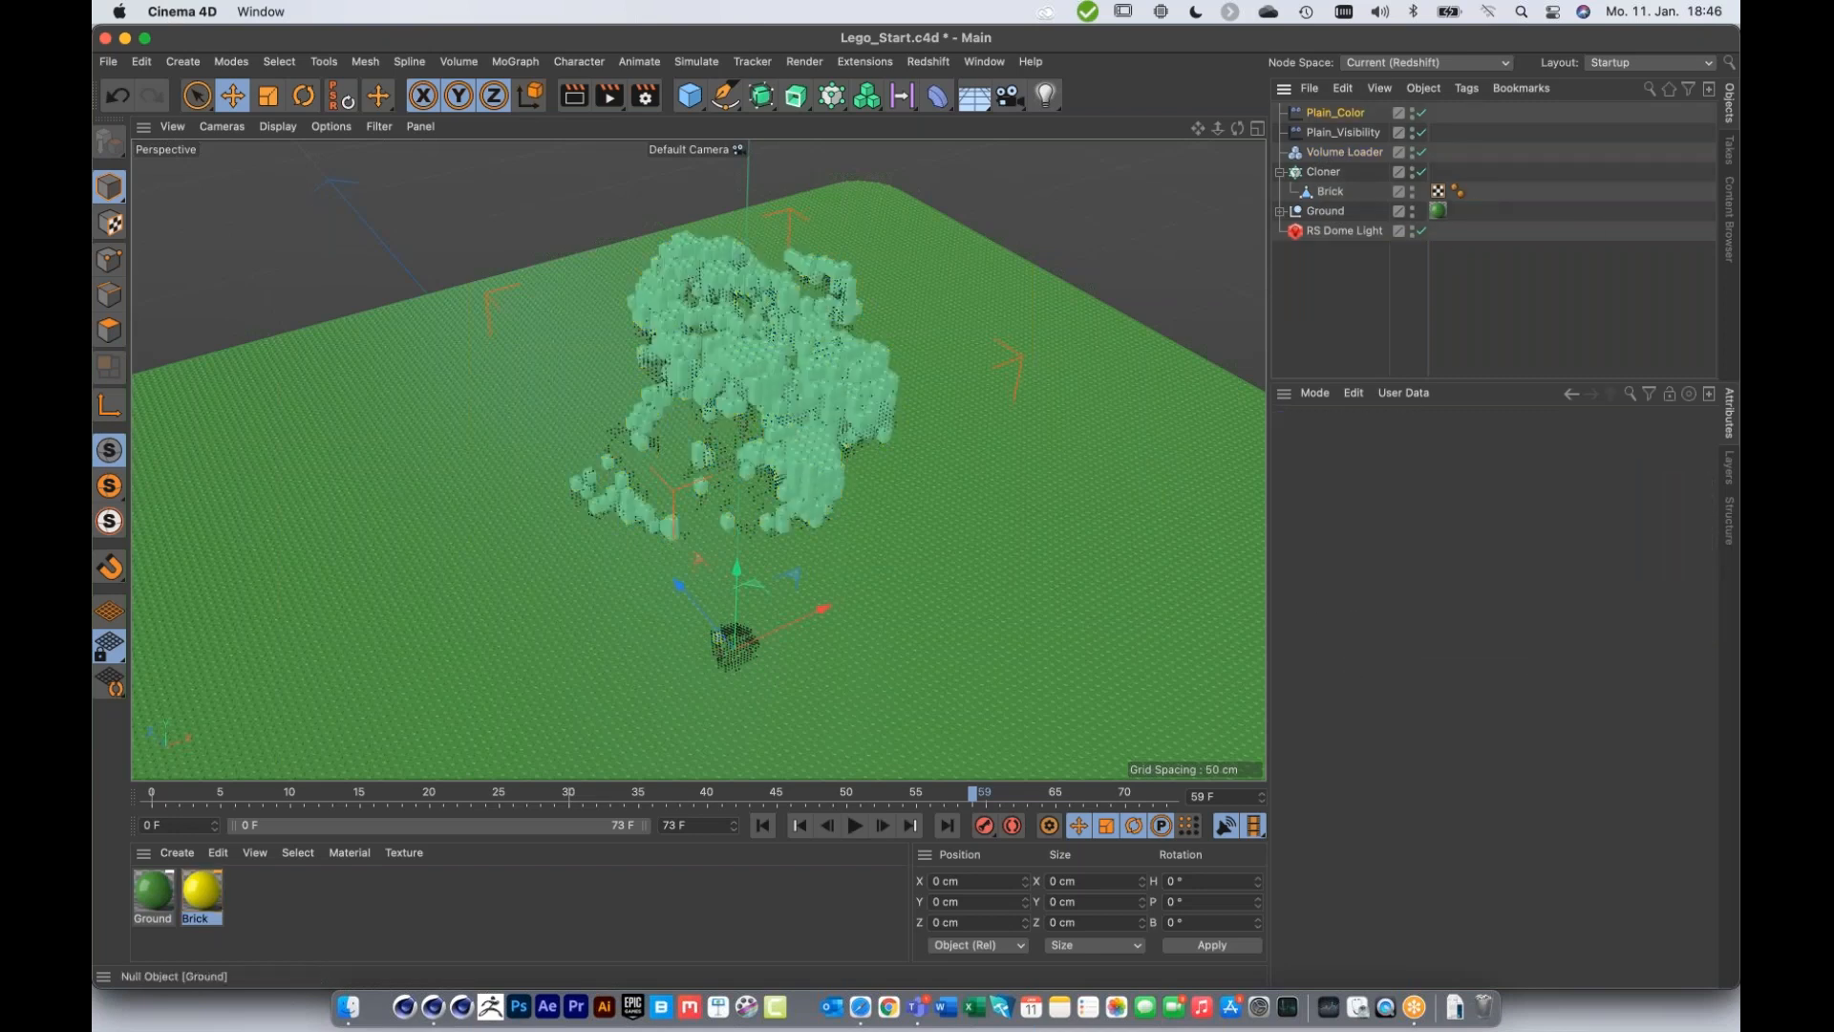
click(1326, 172)
click(1430, 580)
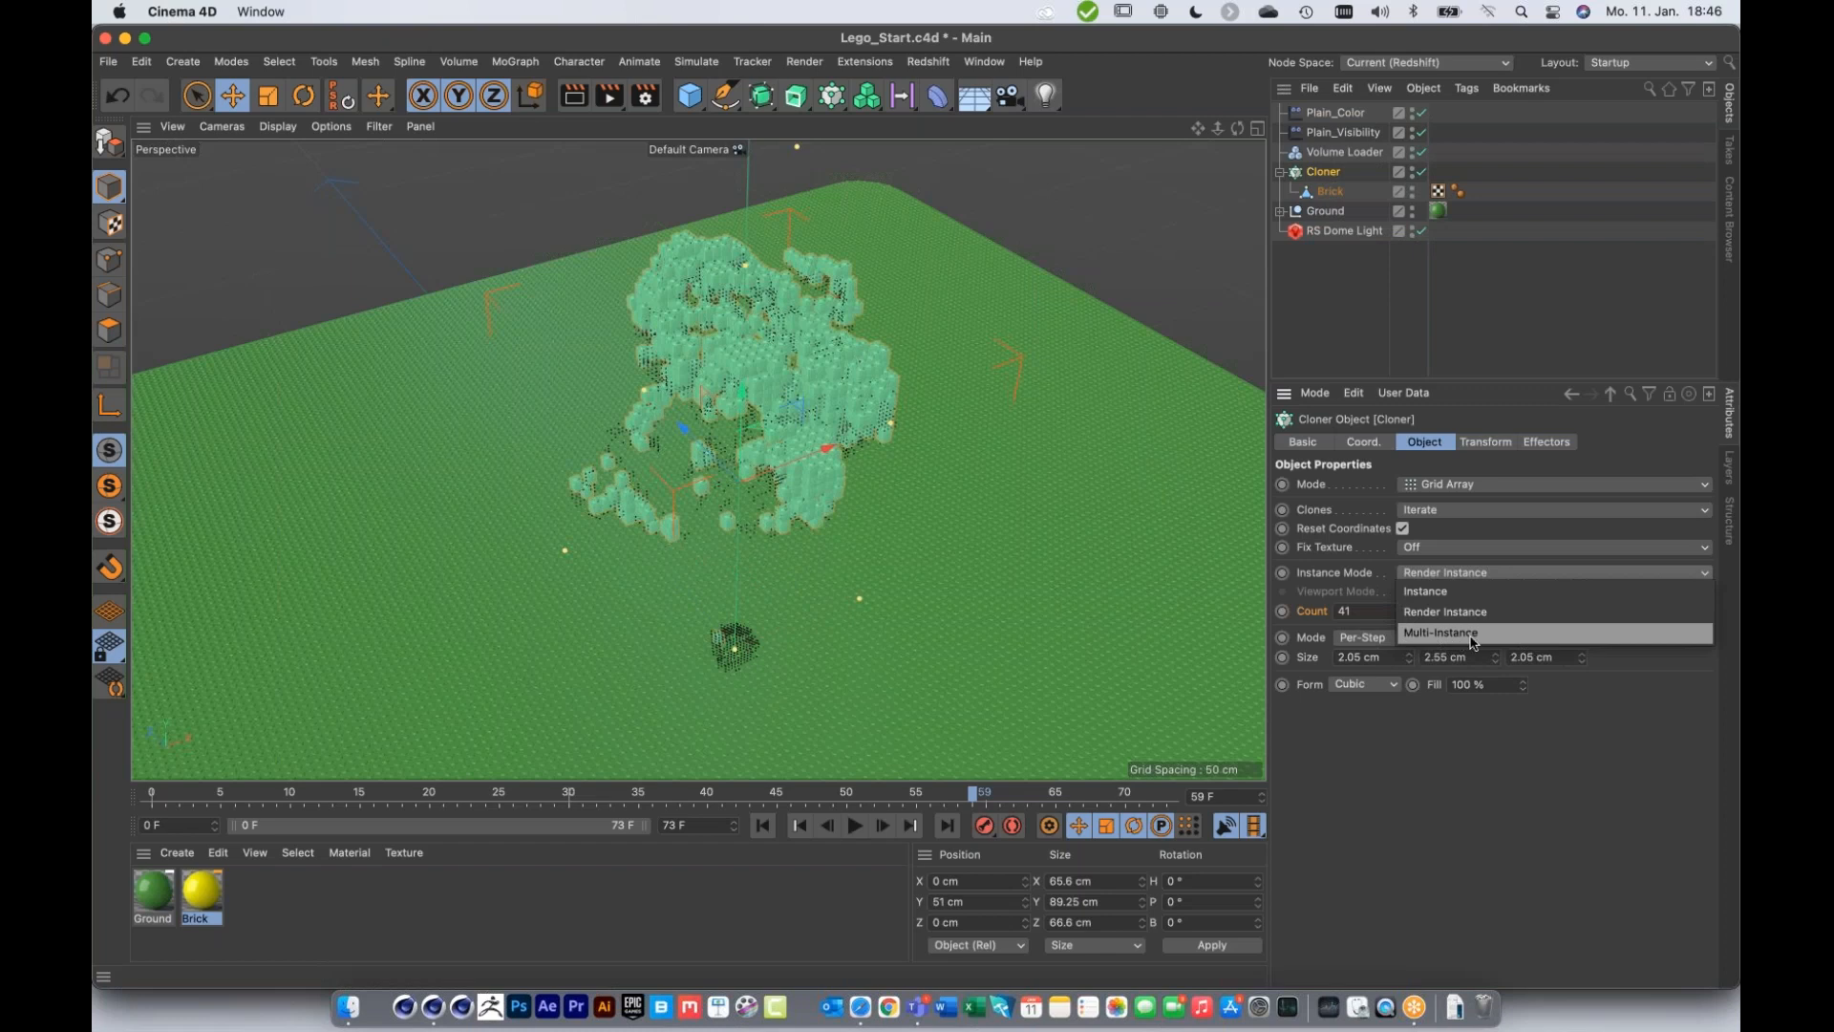
click(1472, 633)
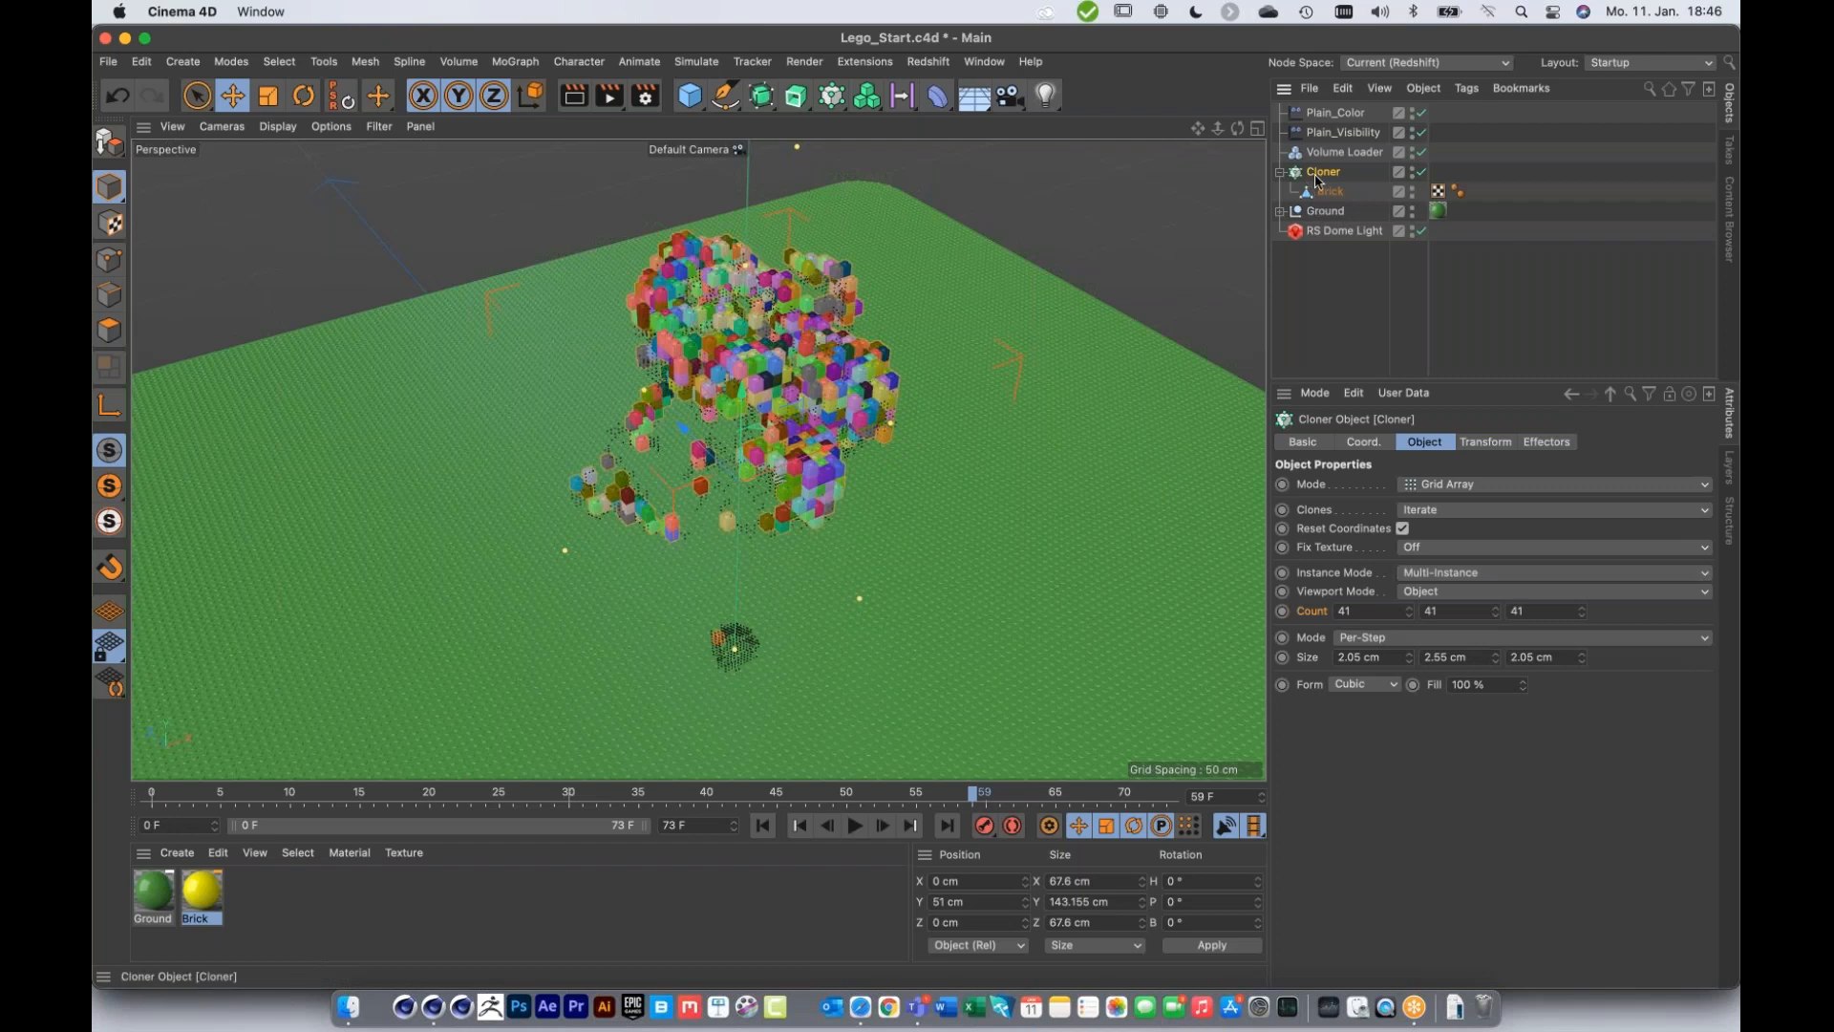
Step: Enable remapping on Plain_Color's Volume Loader field and set its color remap mode to Gradient
click(1323, 115)
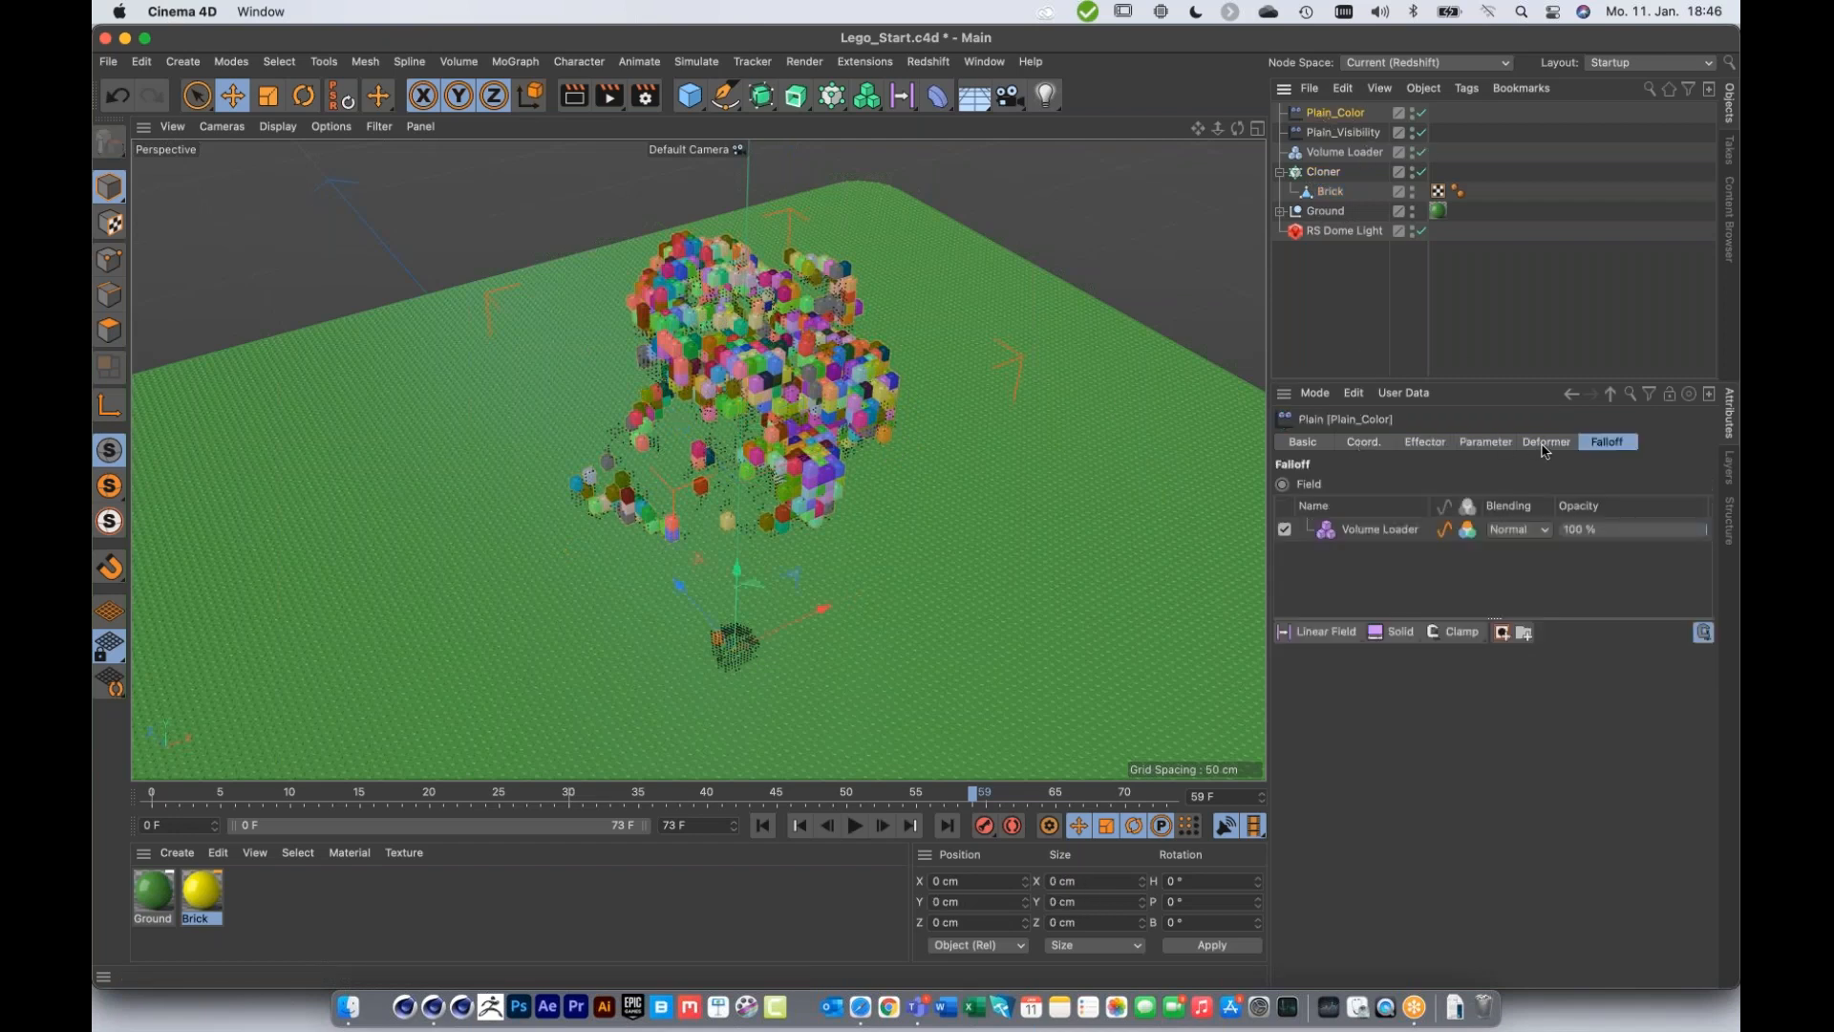
click(1441, 538)
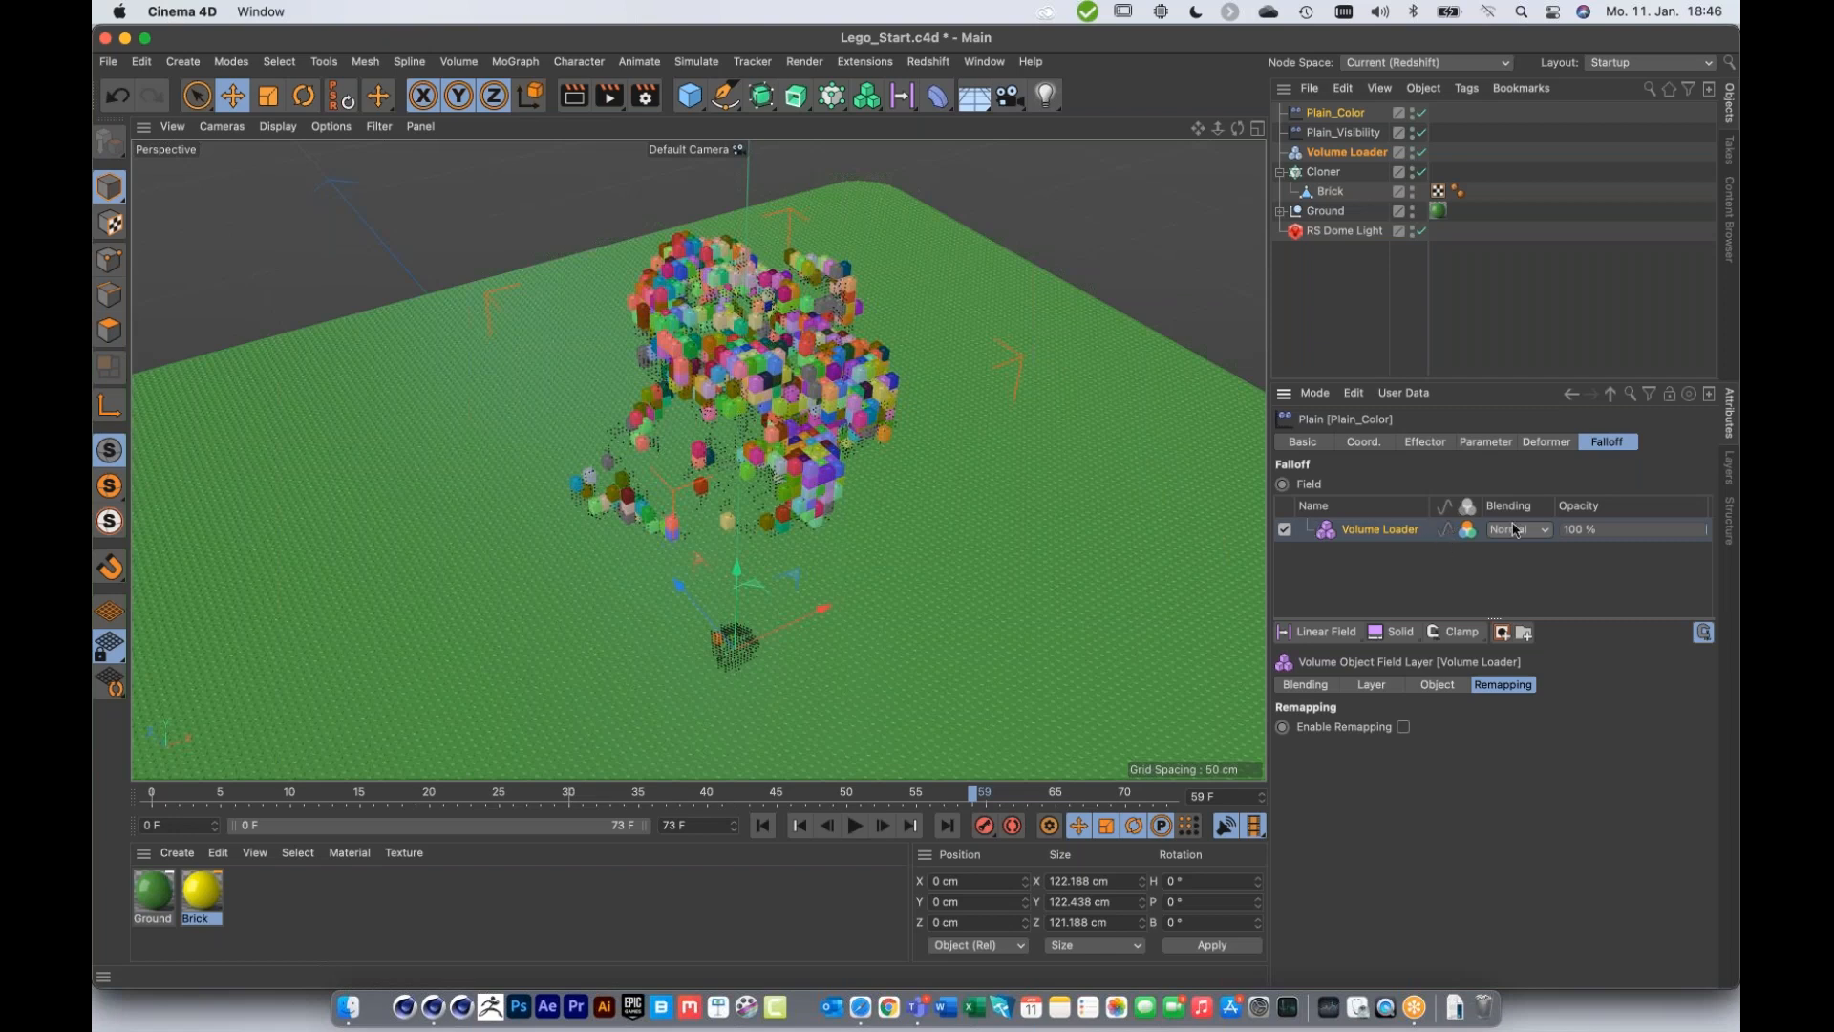
click(1403, 728)
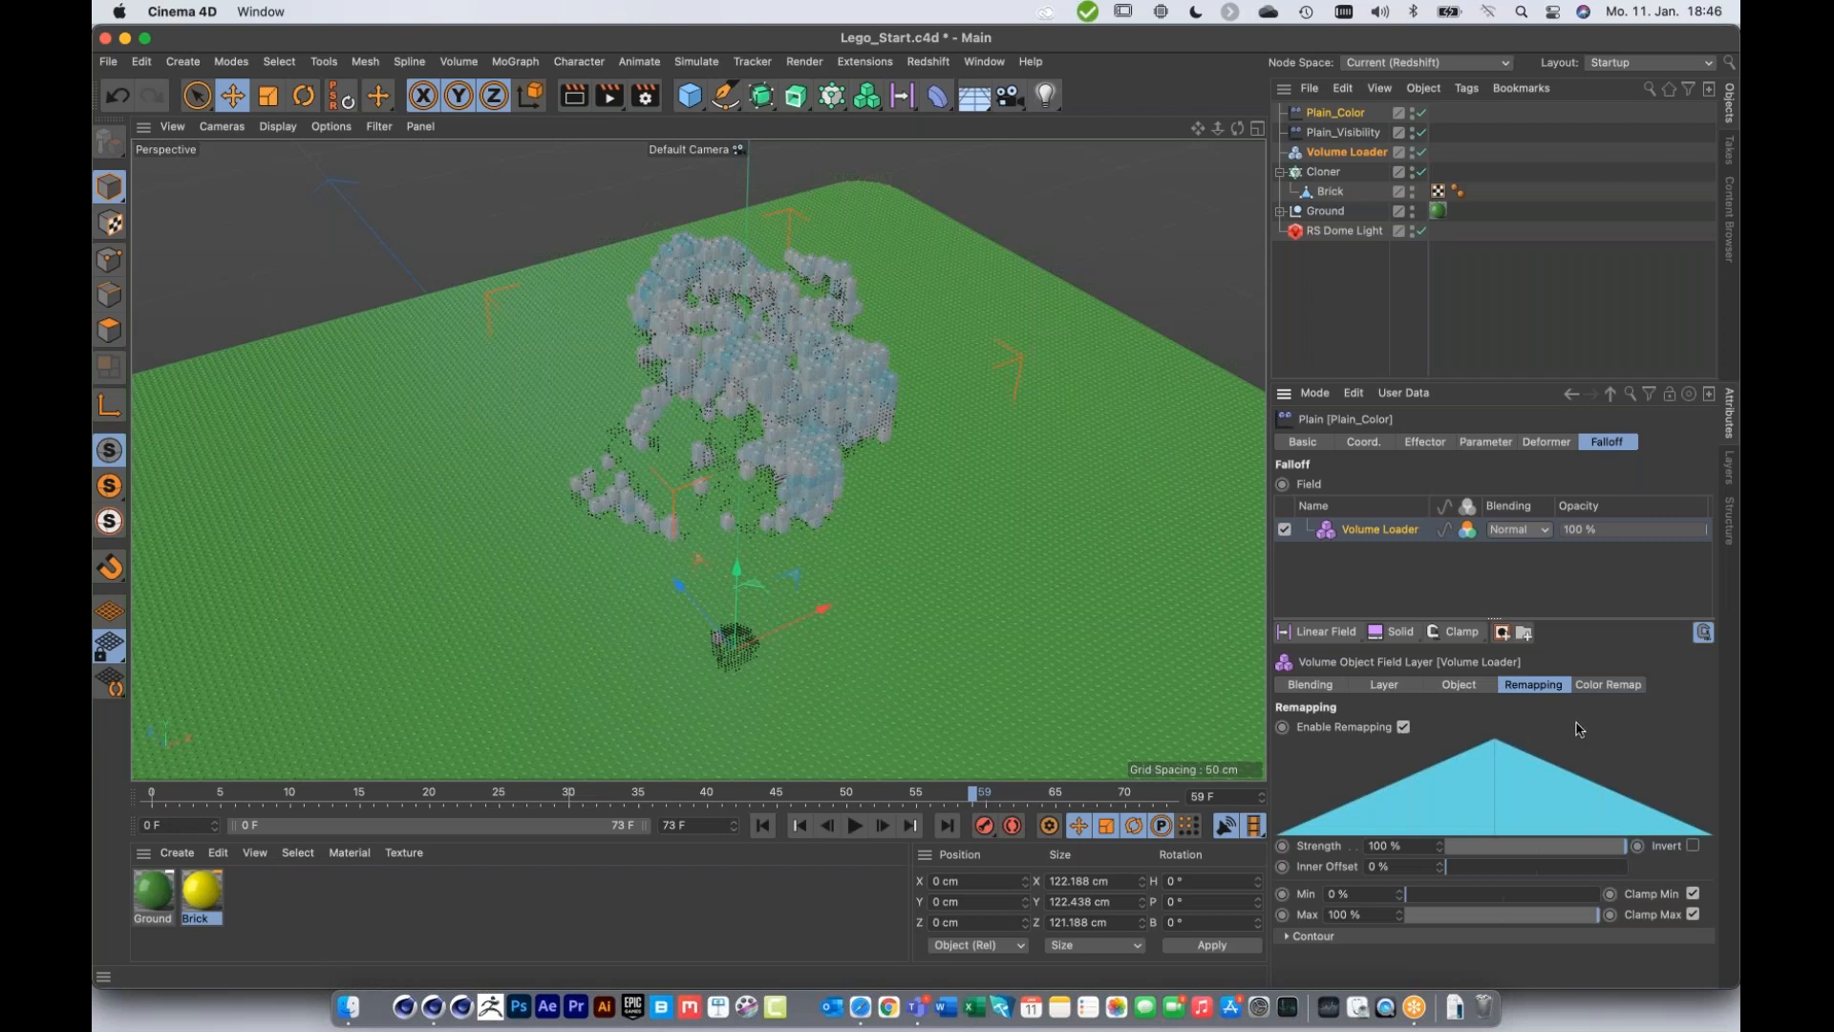
click(1613, 686)
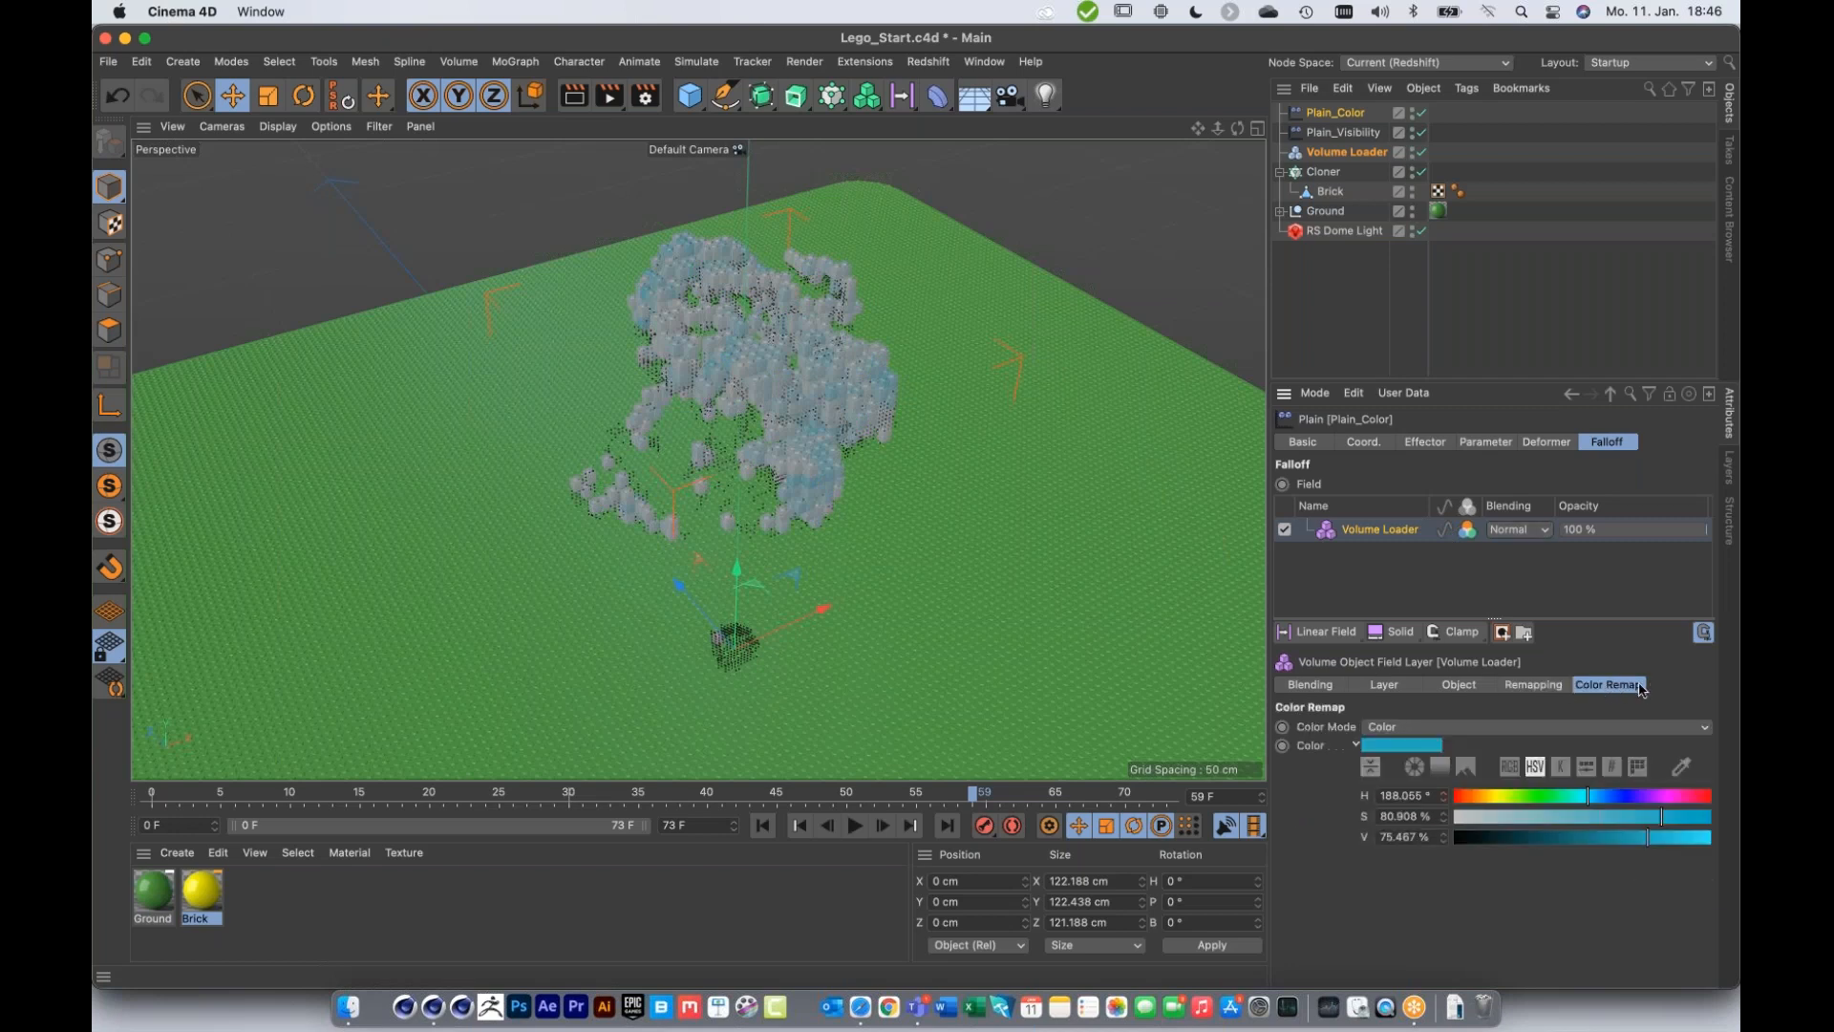
click(1409, 729)
click(1414, 793)
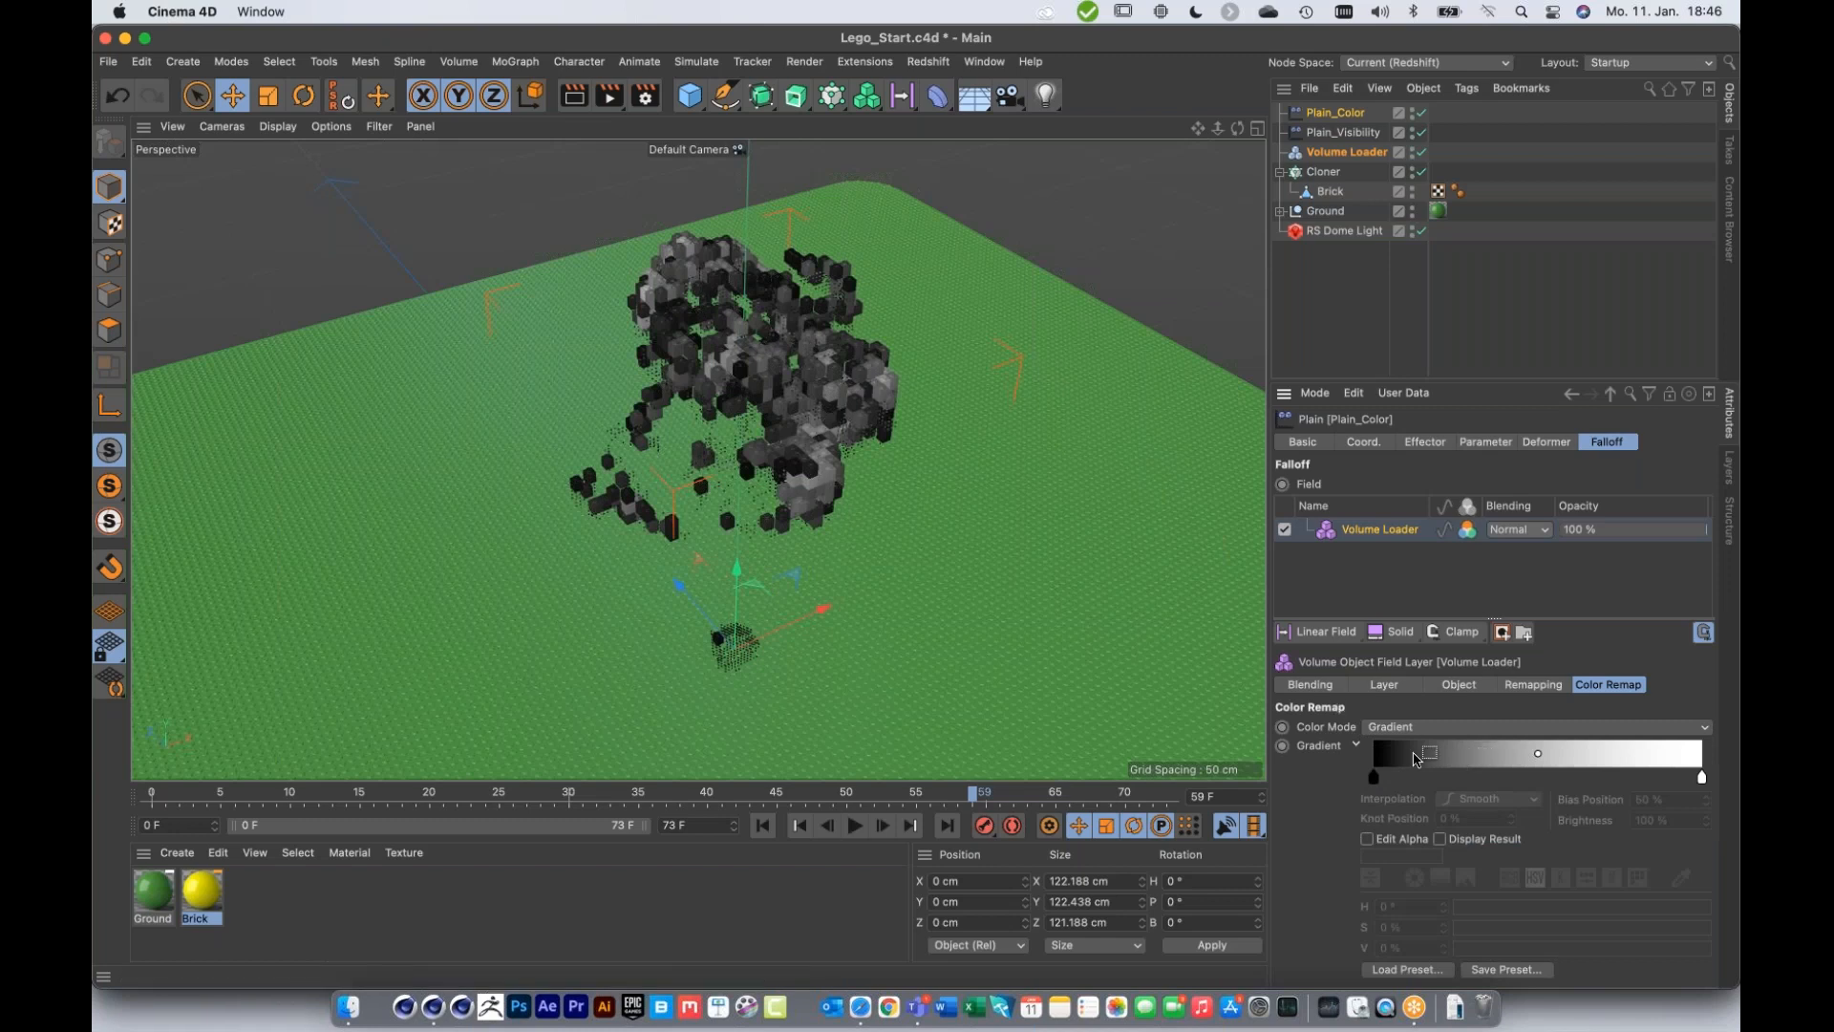
Step: Set all knots of the color remap gradient to Linear interpolation, moving the black knot slightly inward and the white knot to about 84 %
right_click(1461, 756)
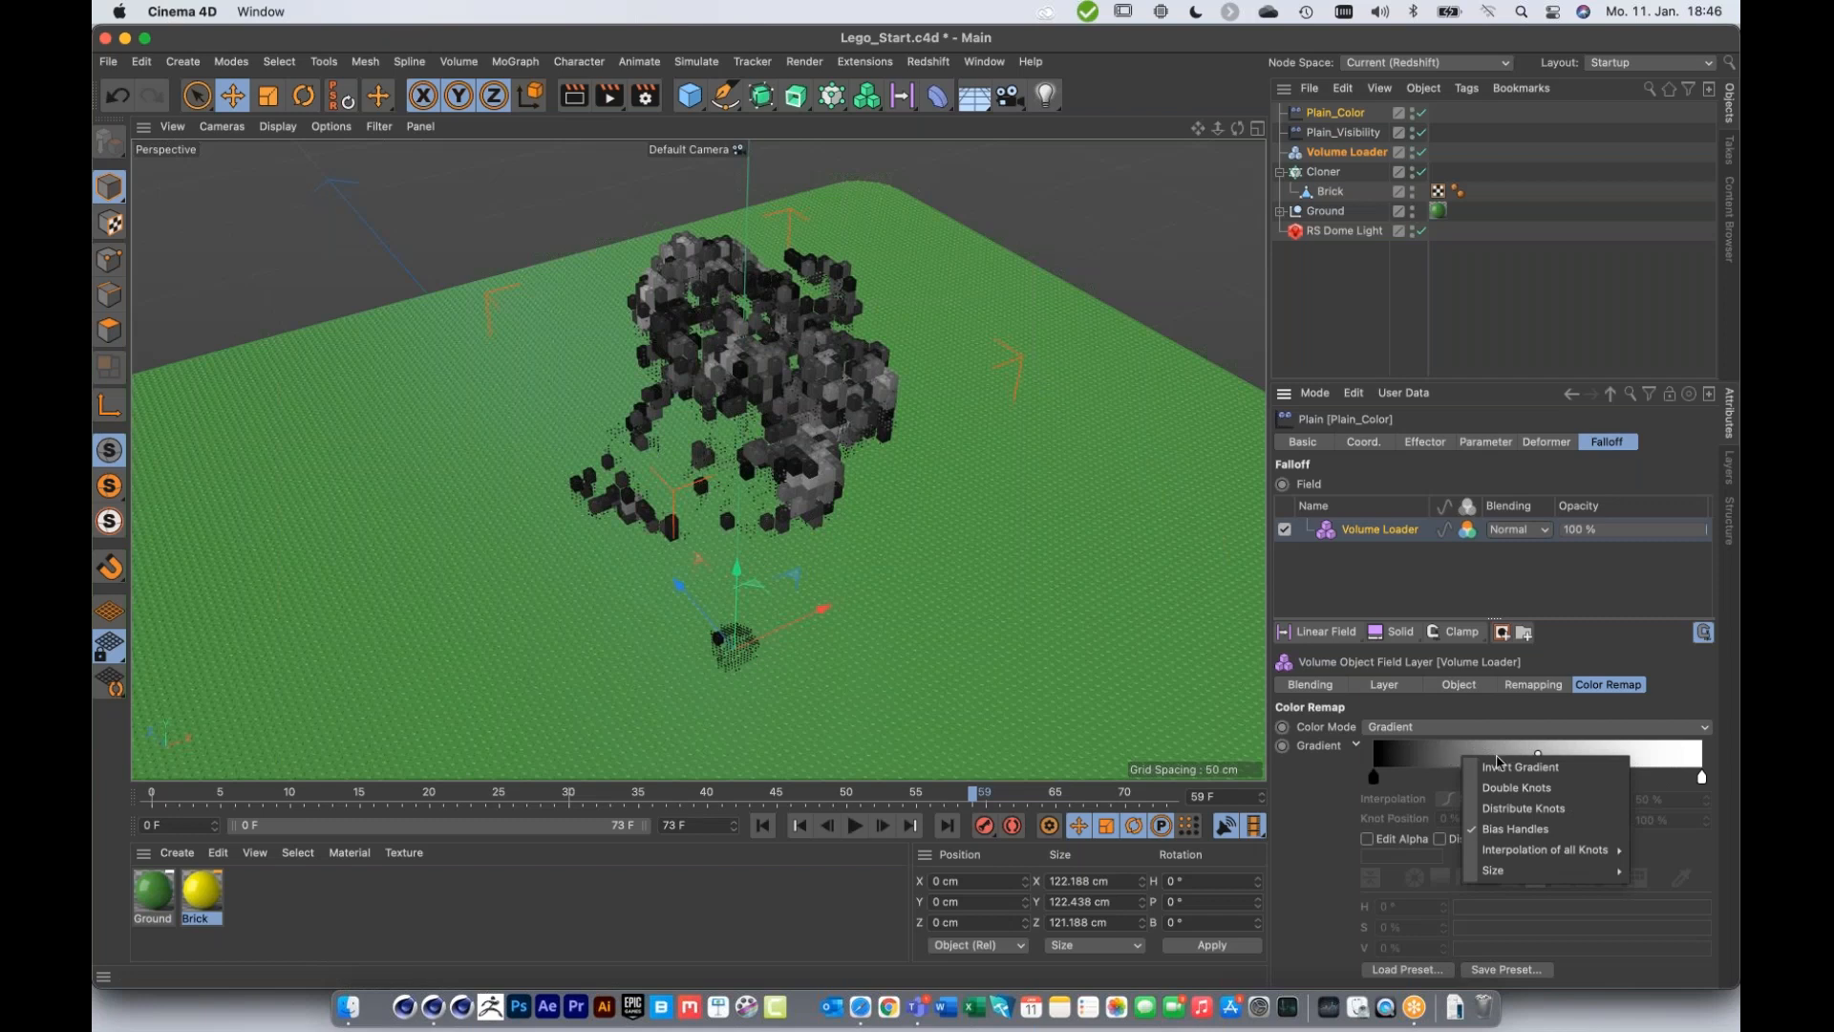
mouse_move(1532, 858)
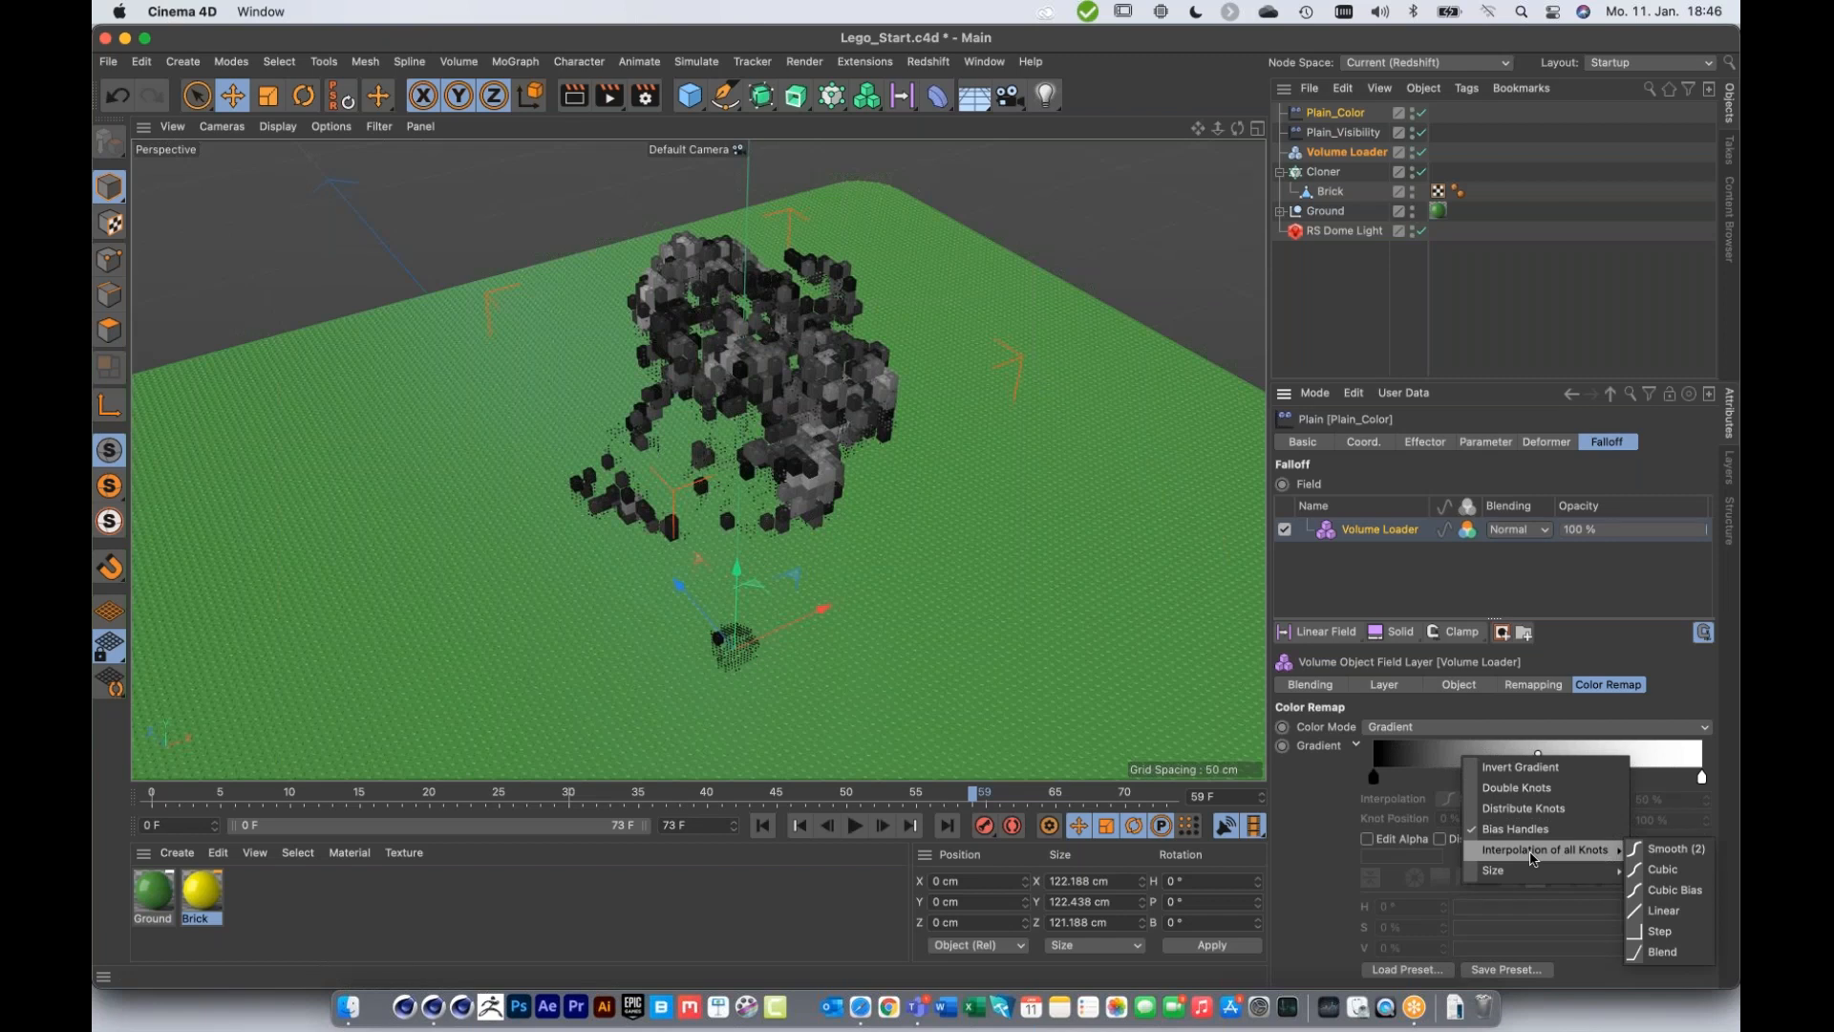
click(1679, 912)
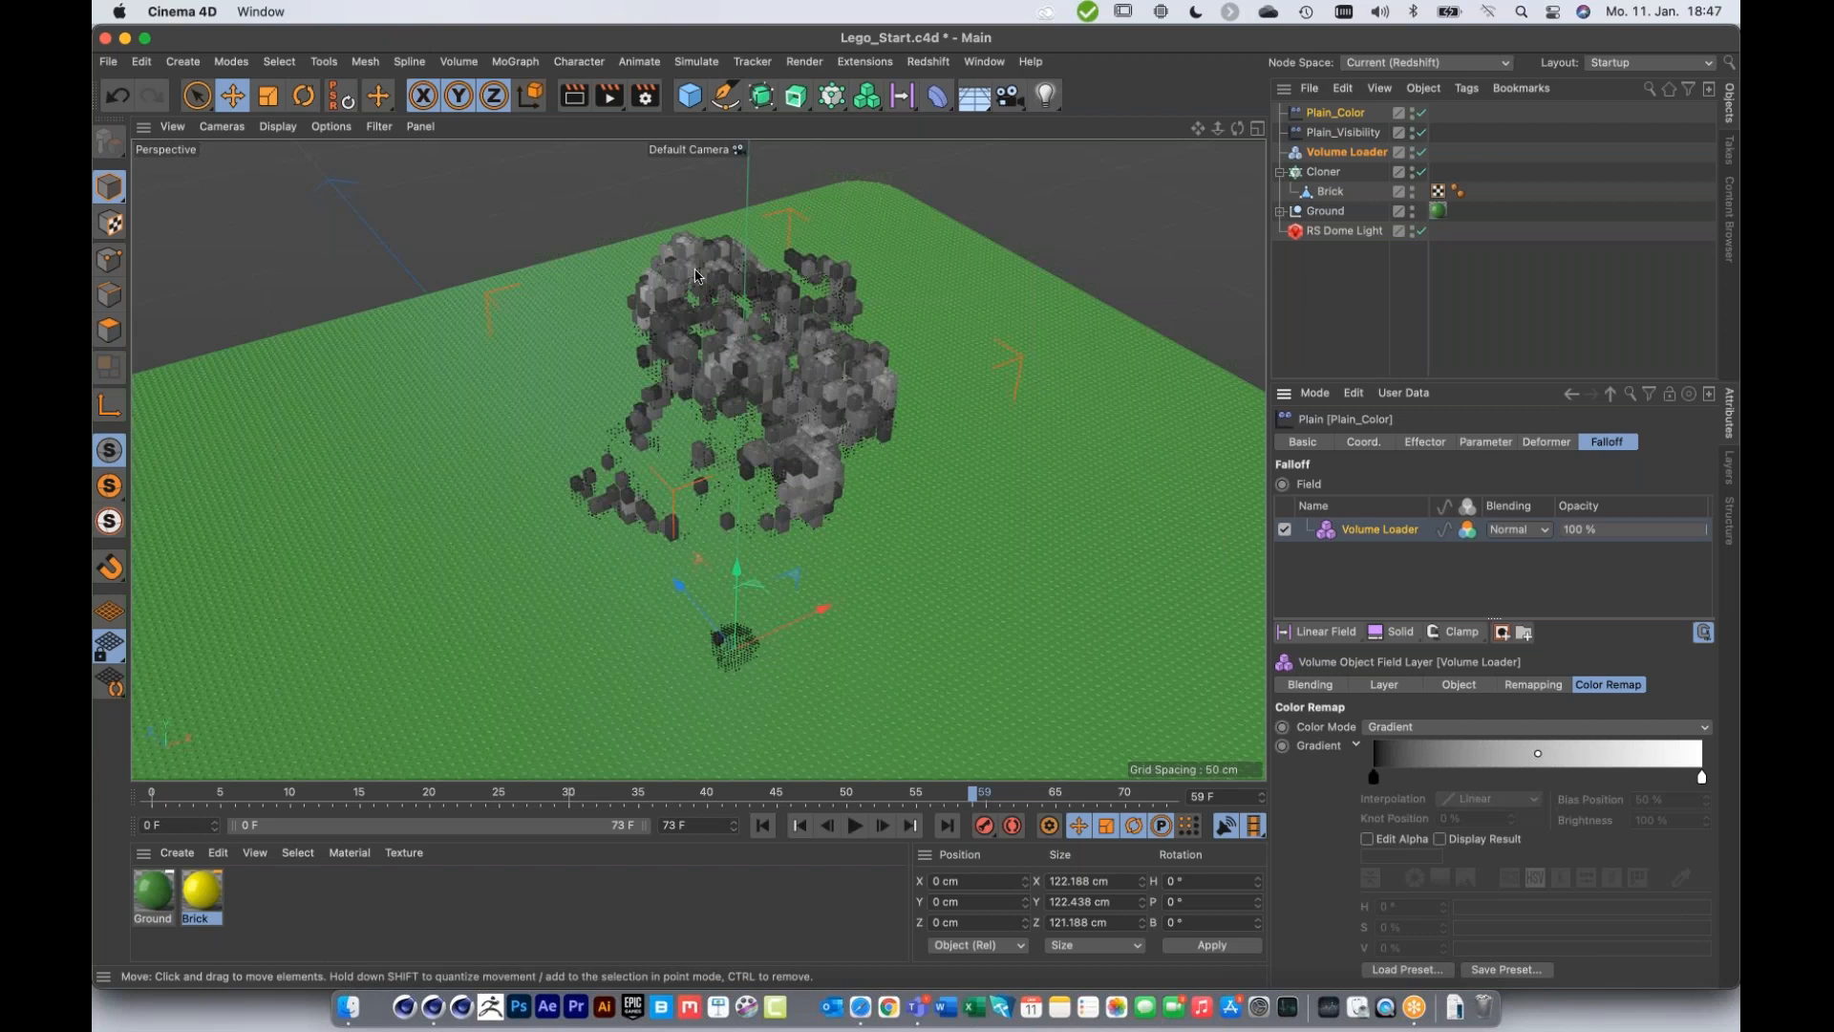
drag(1374, 776, 1387, 779)
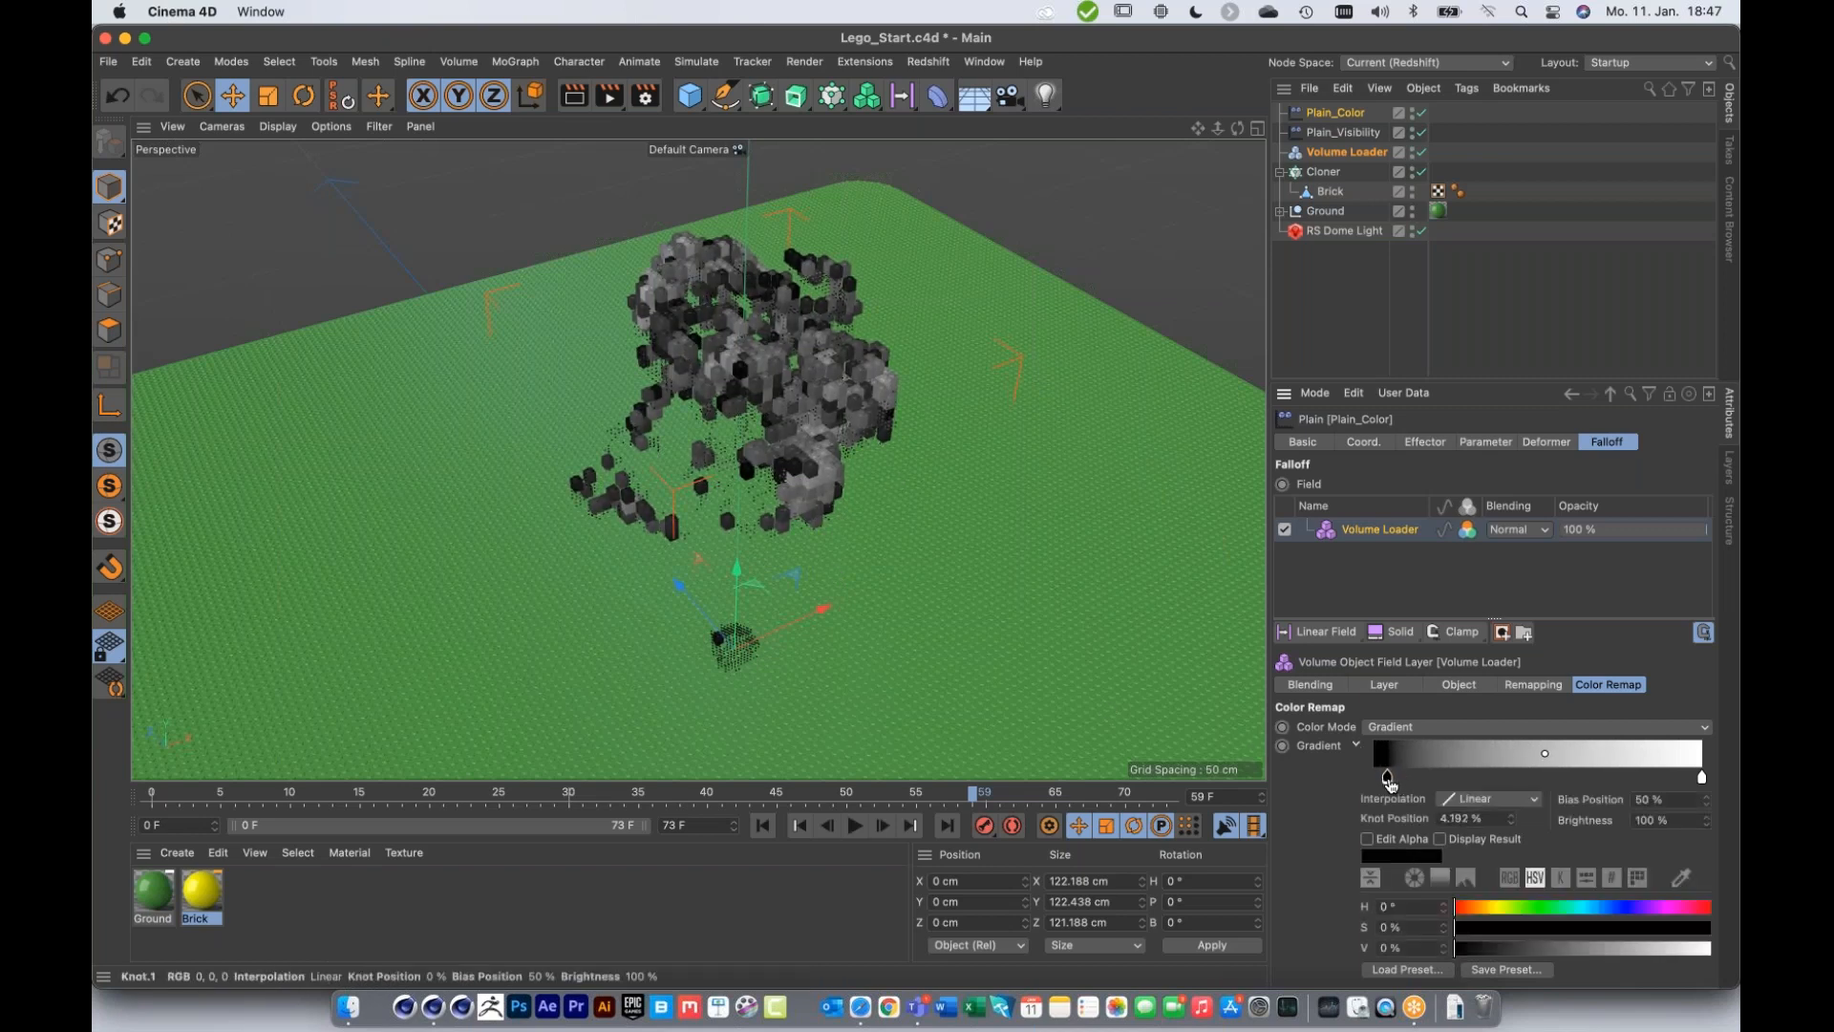
click(1700, 779)
drag(1699, 781, 1651, 779)
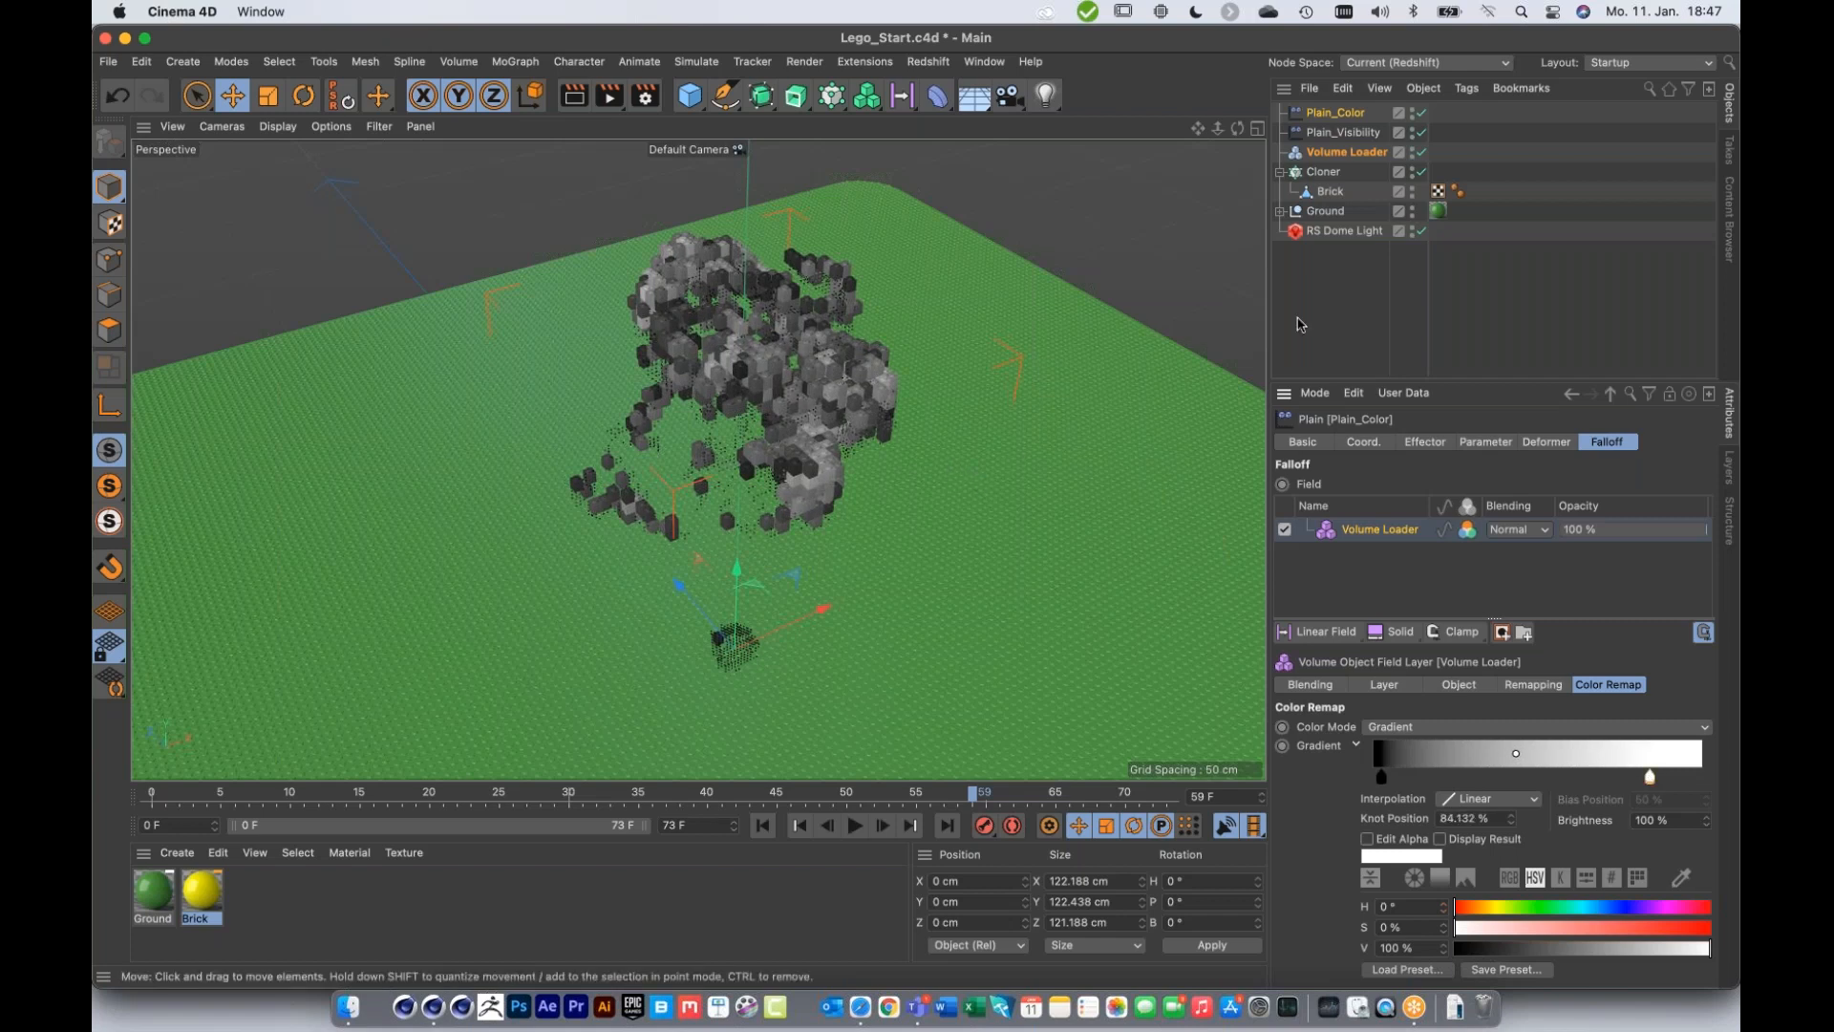
Step: Set the Cloner's instance mode back to Render Instance
click(1351, 327)
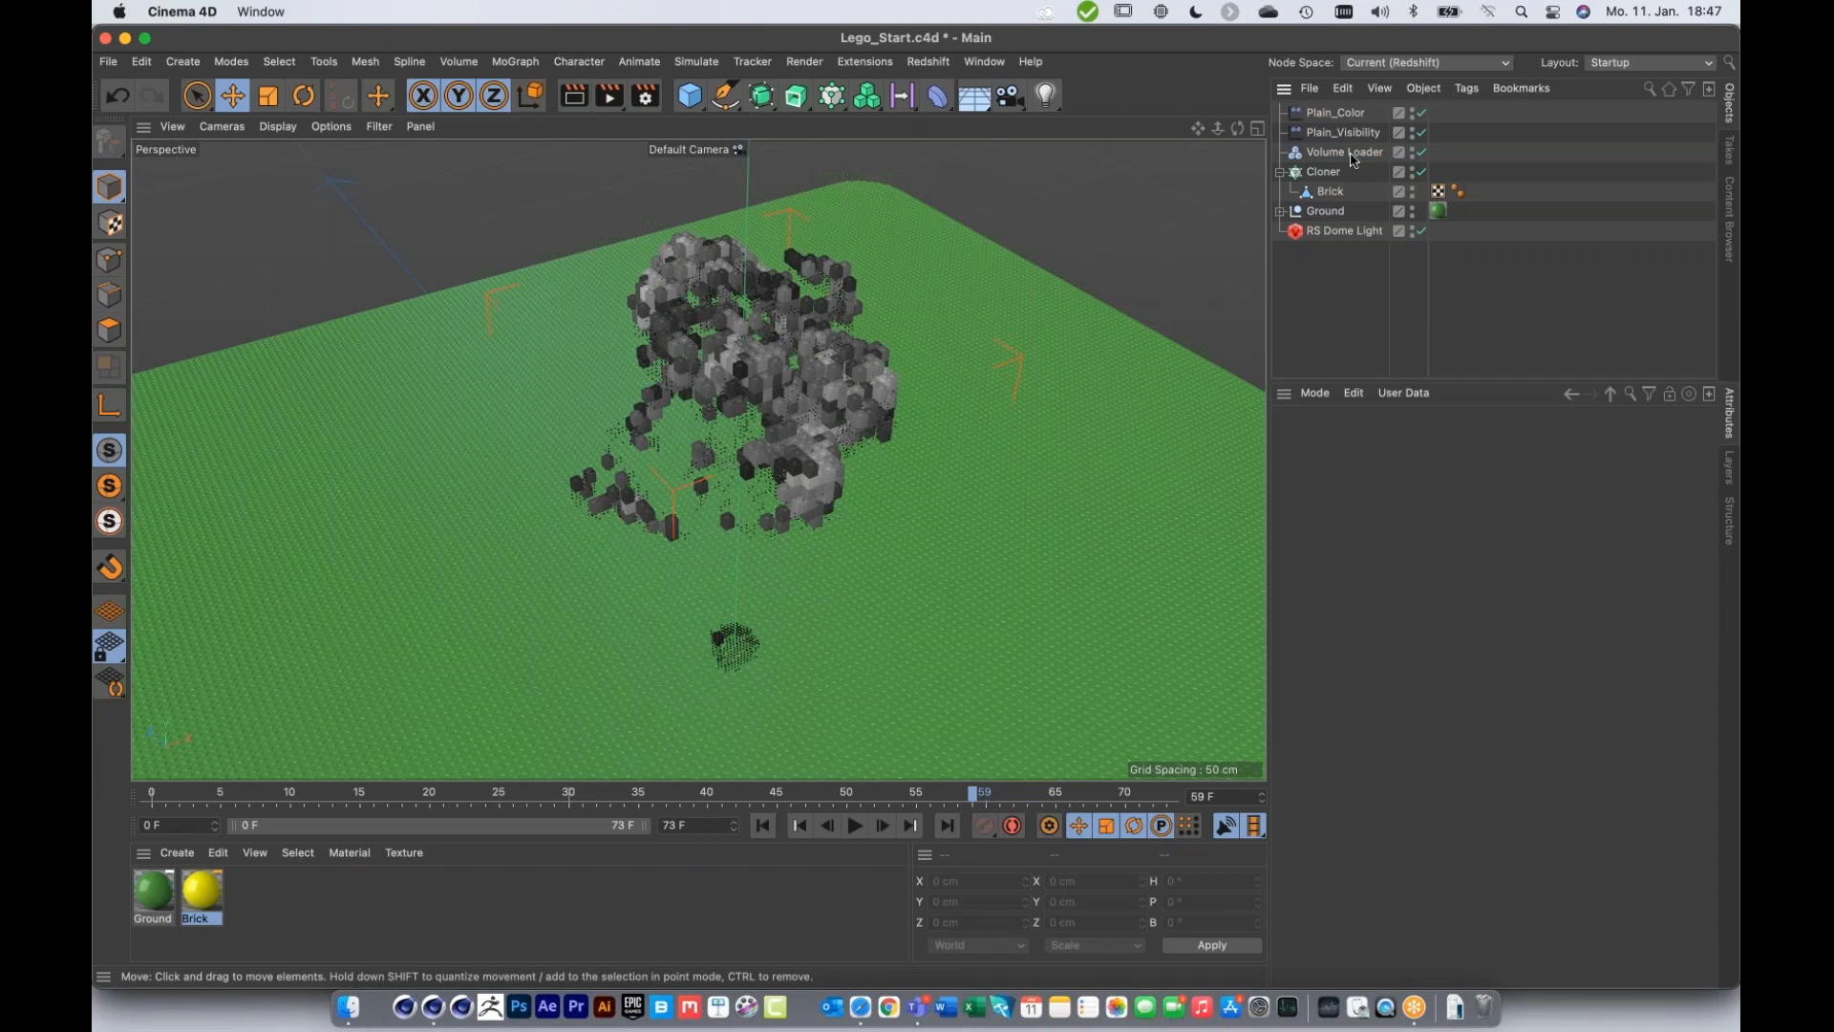
click(1324, 173)
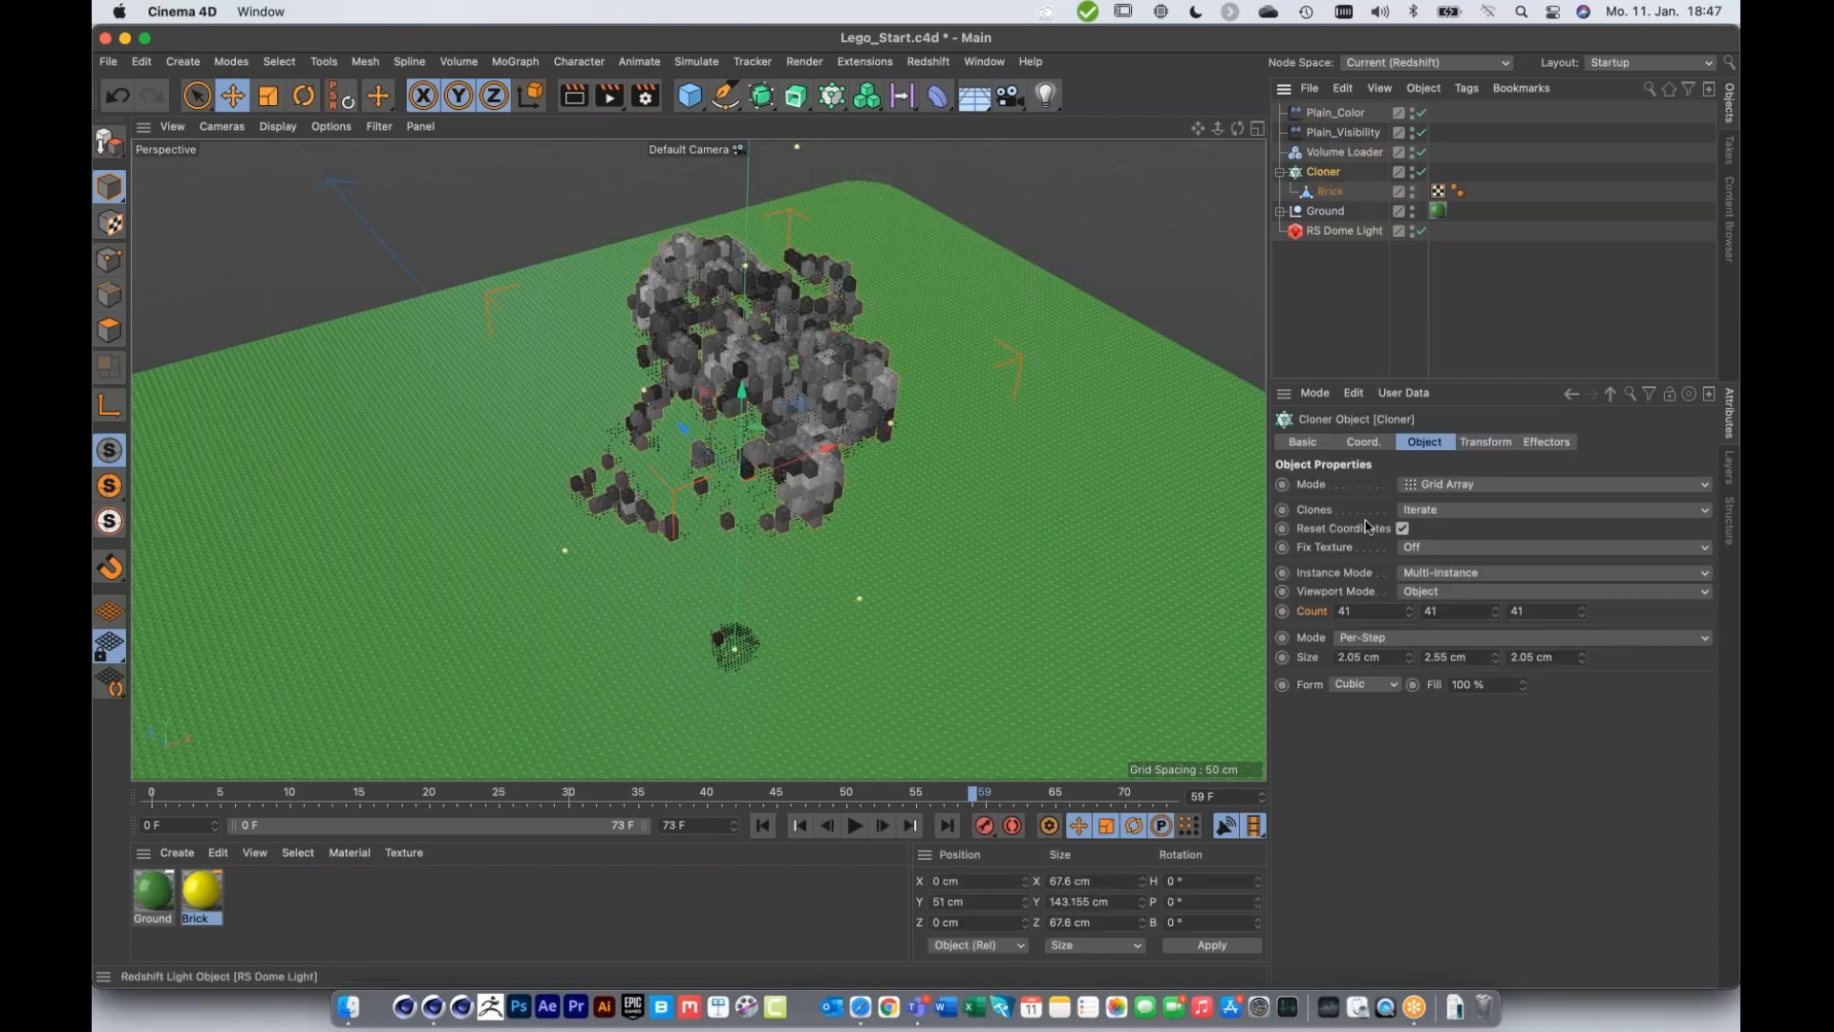
click(1427, 574)
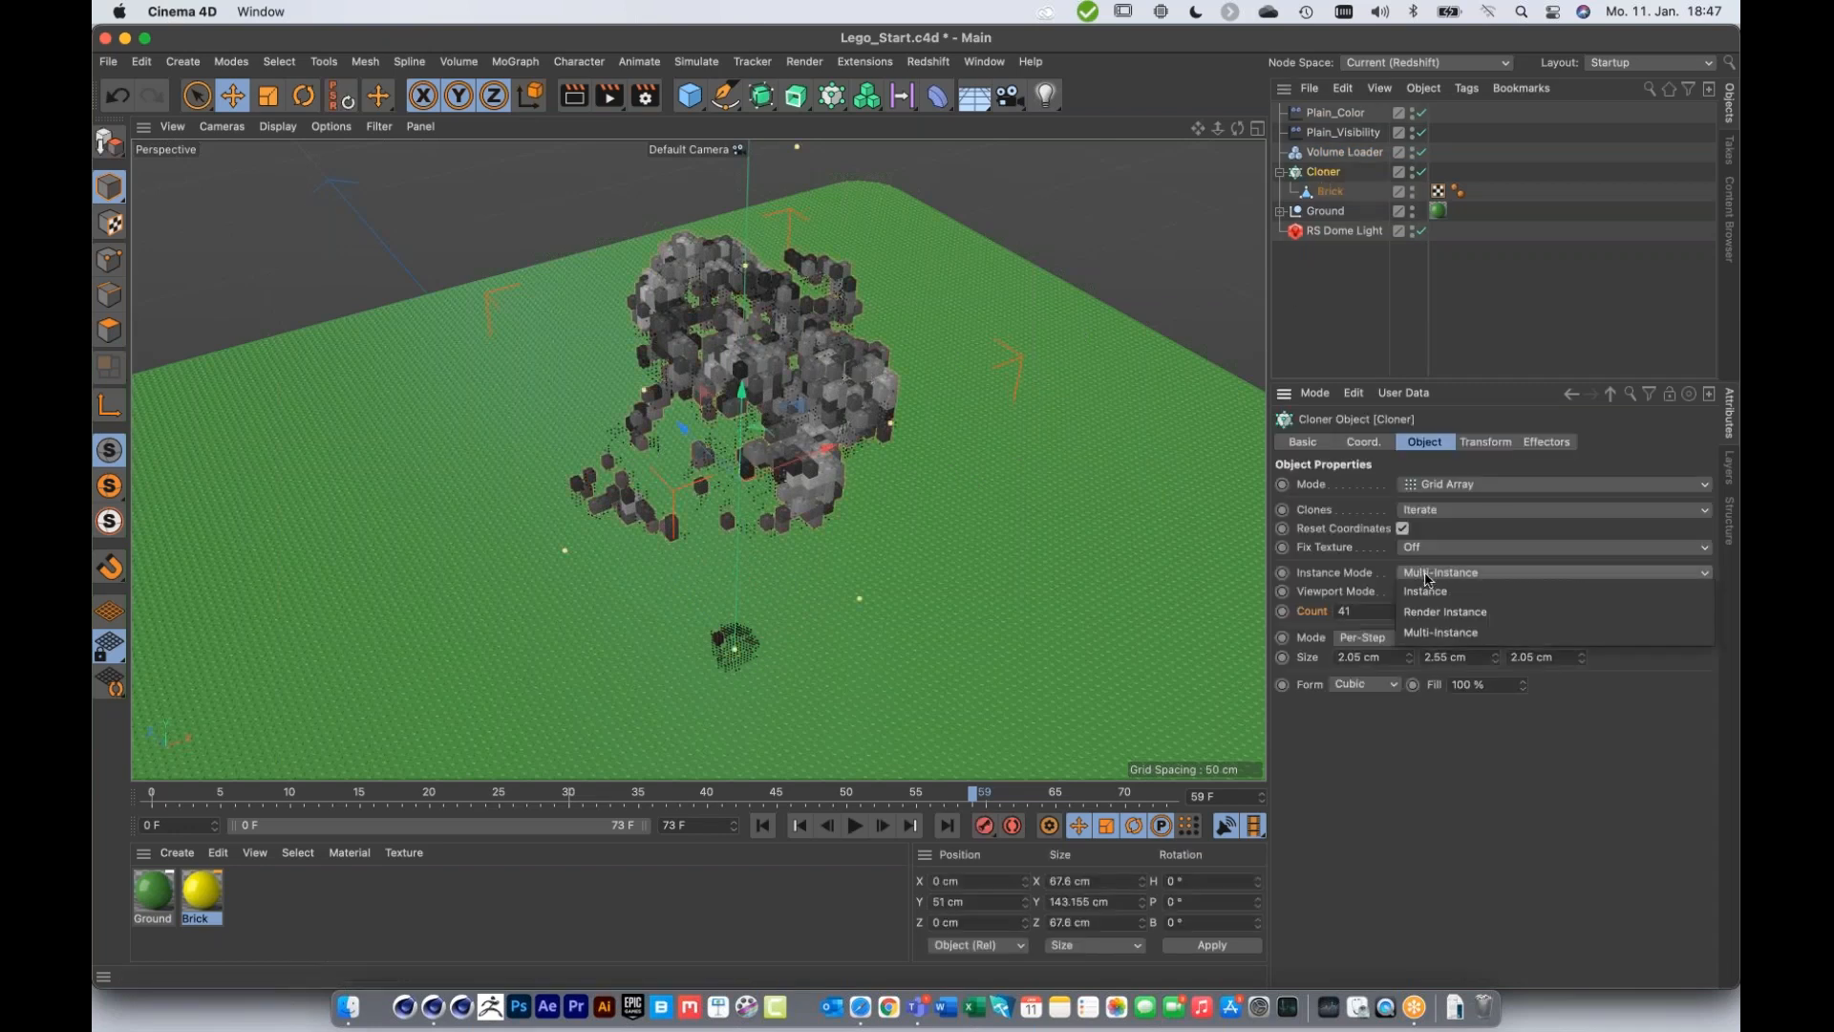
click(1459, 619)
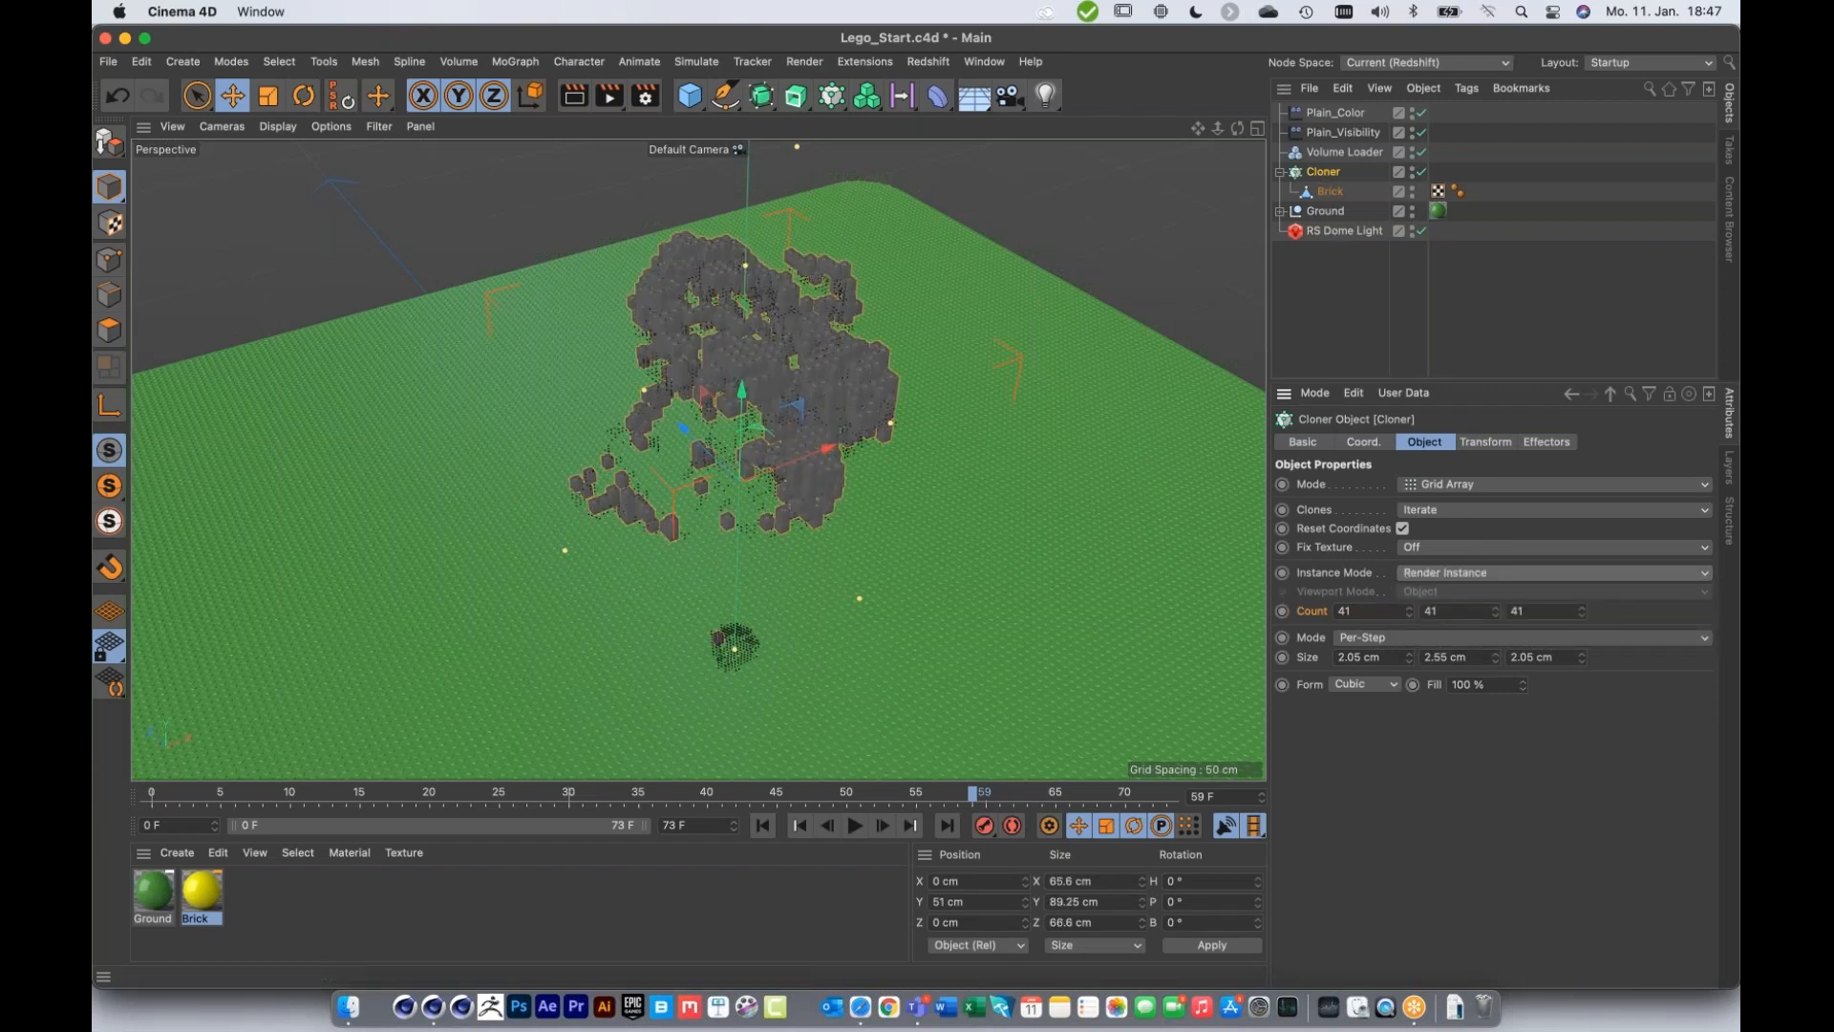
click(1313, 269)
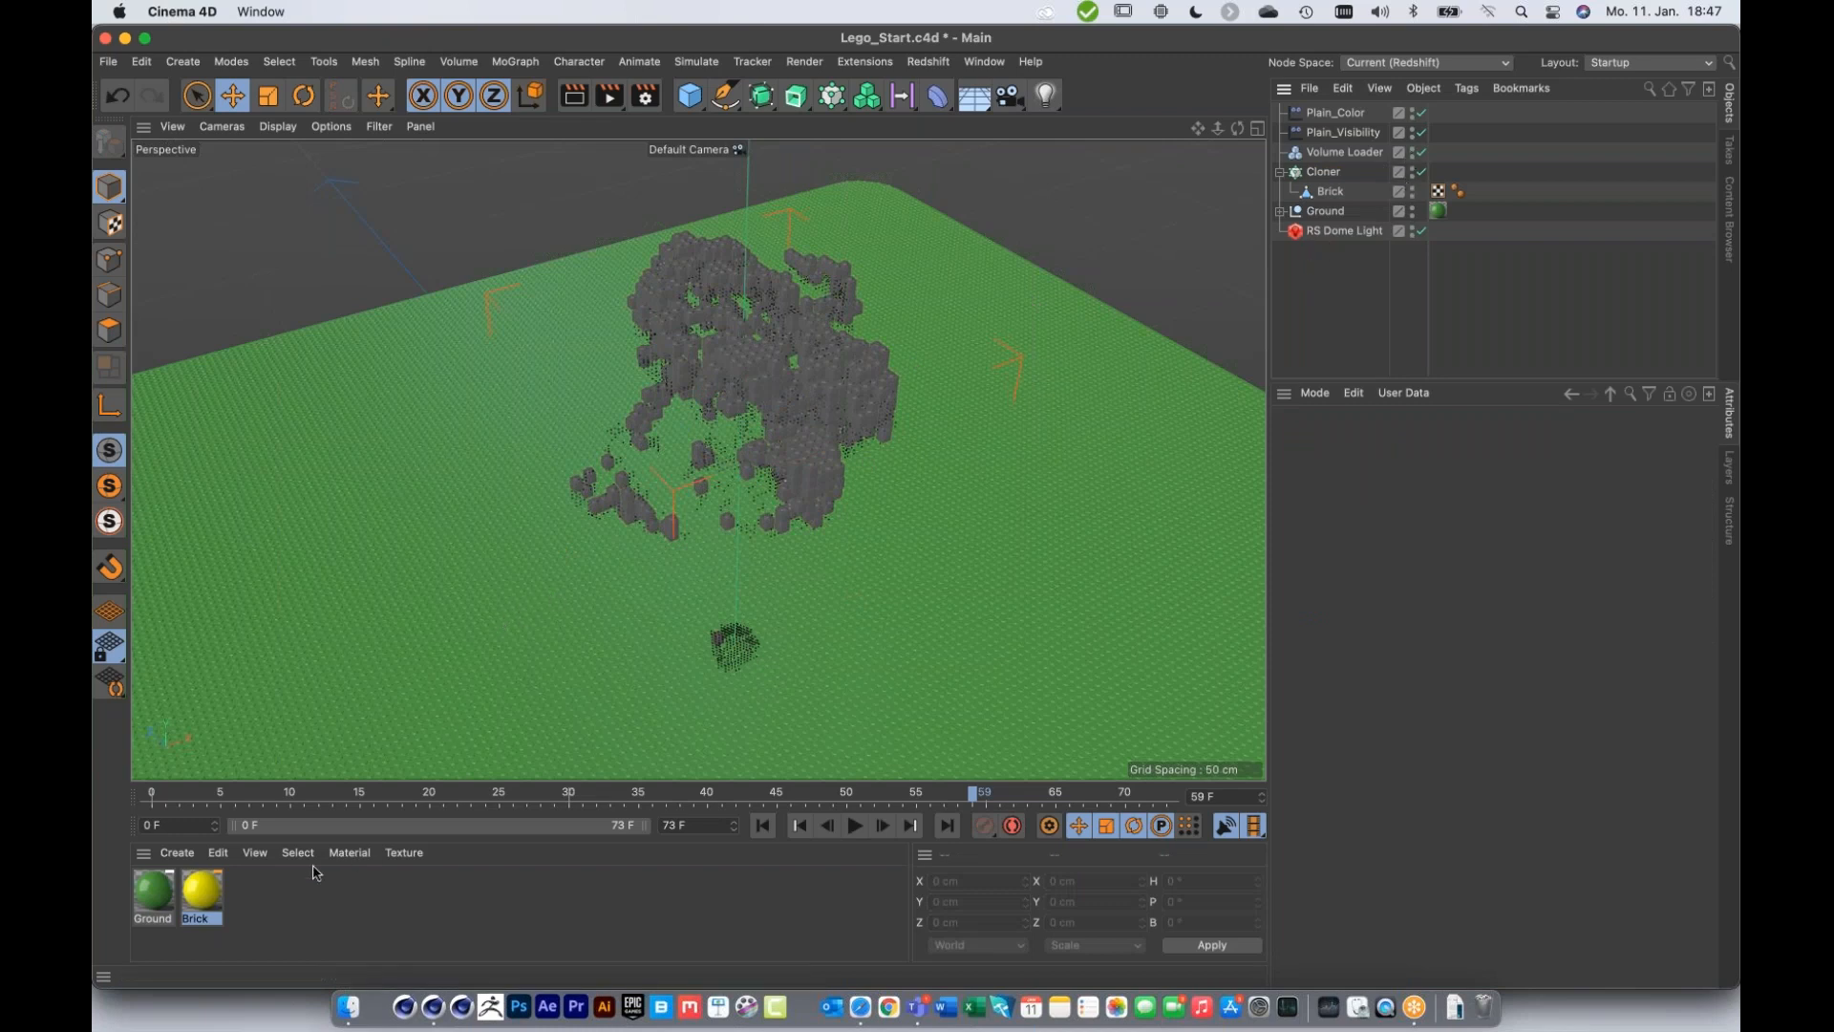
Step: Create a new standard material and look through the MoGraph shaders available for its color texture
double_click(280, 903)
double_click(151, 893)
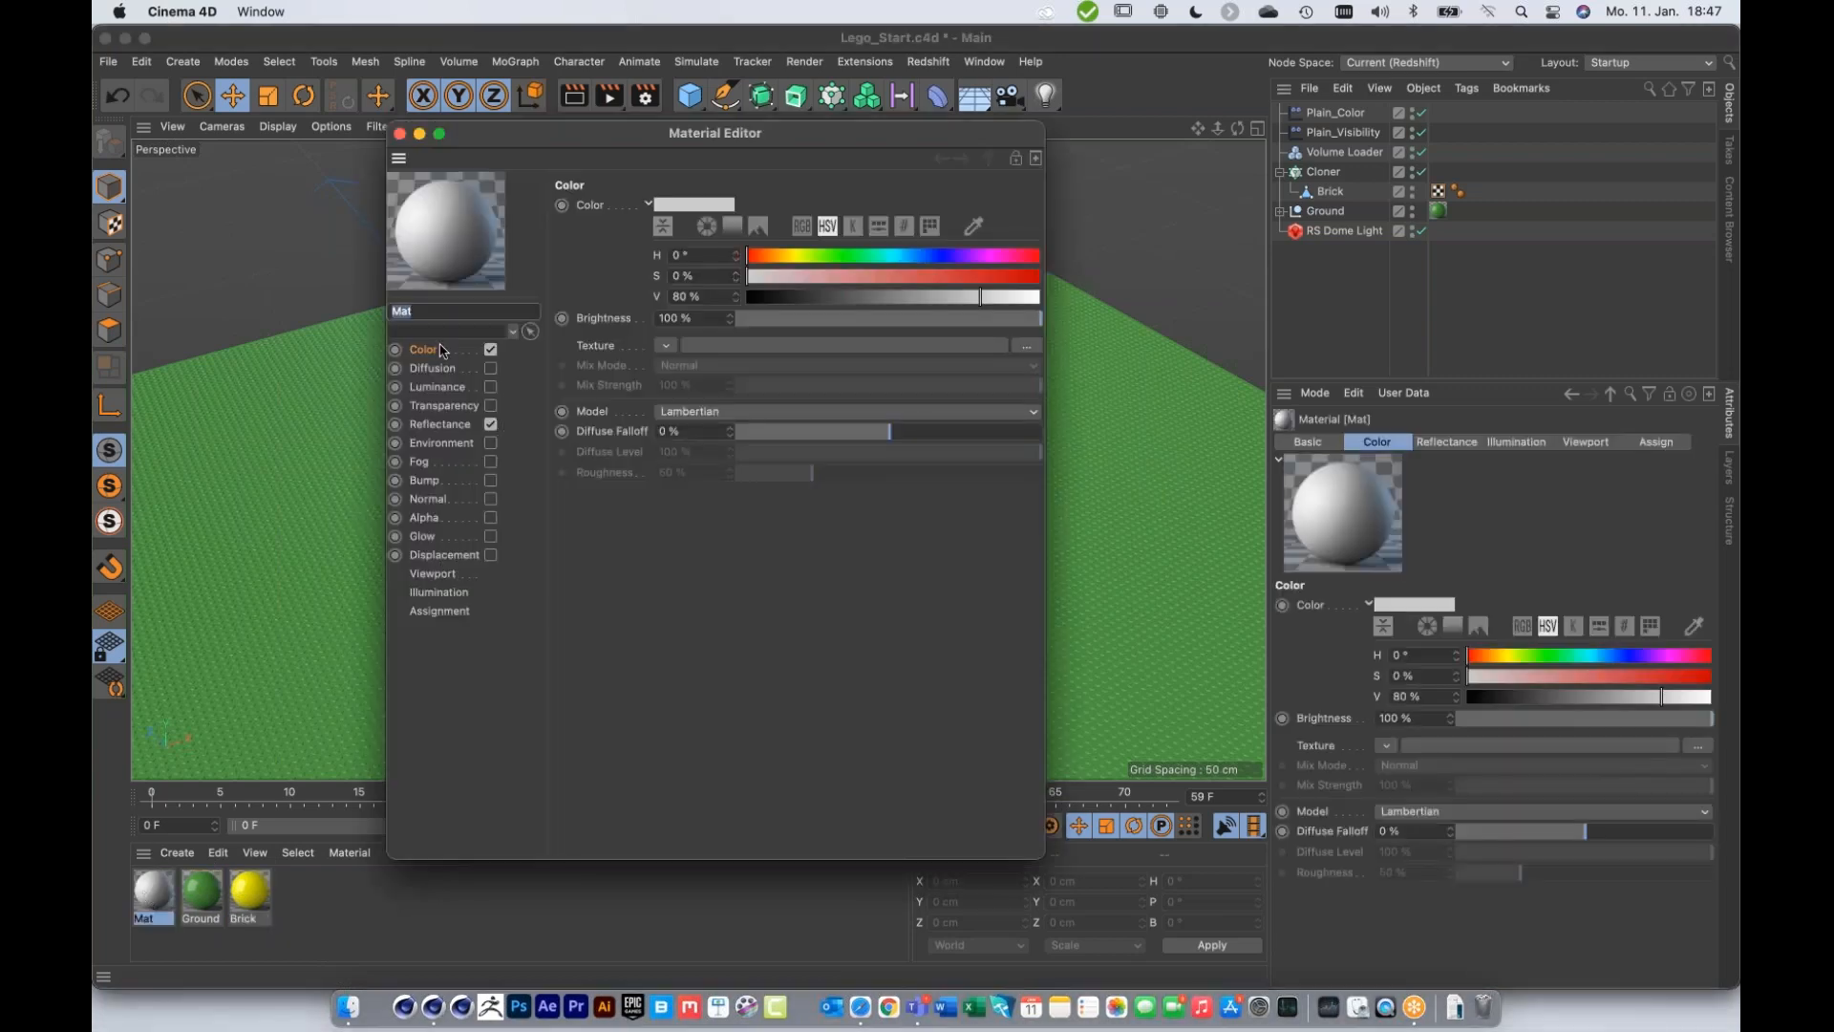
click(665, 346)
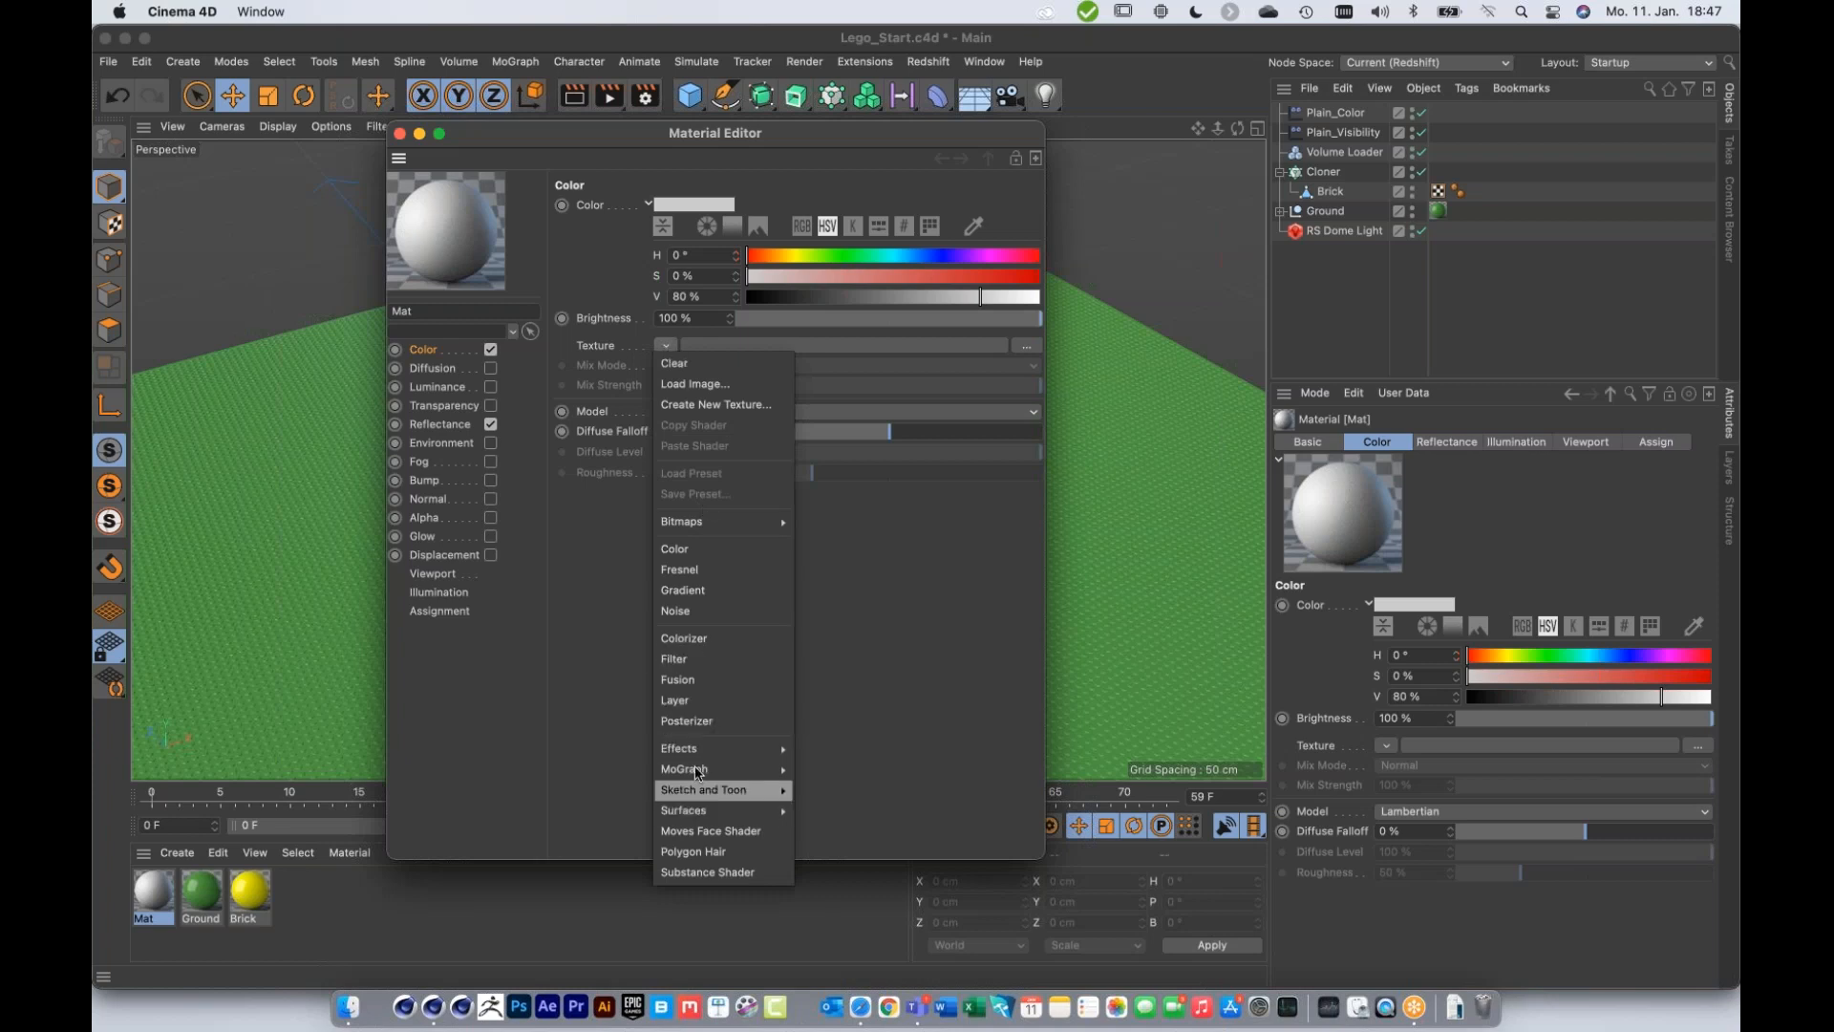
mouse_move(735, 769)
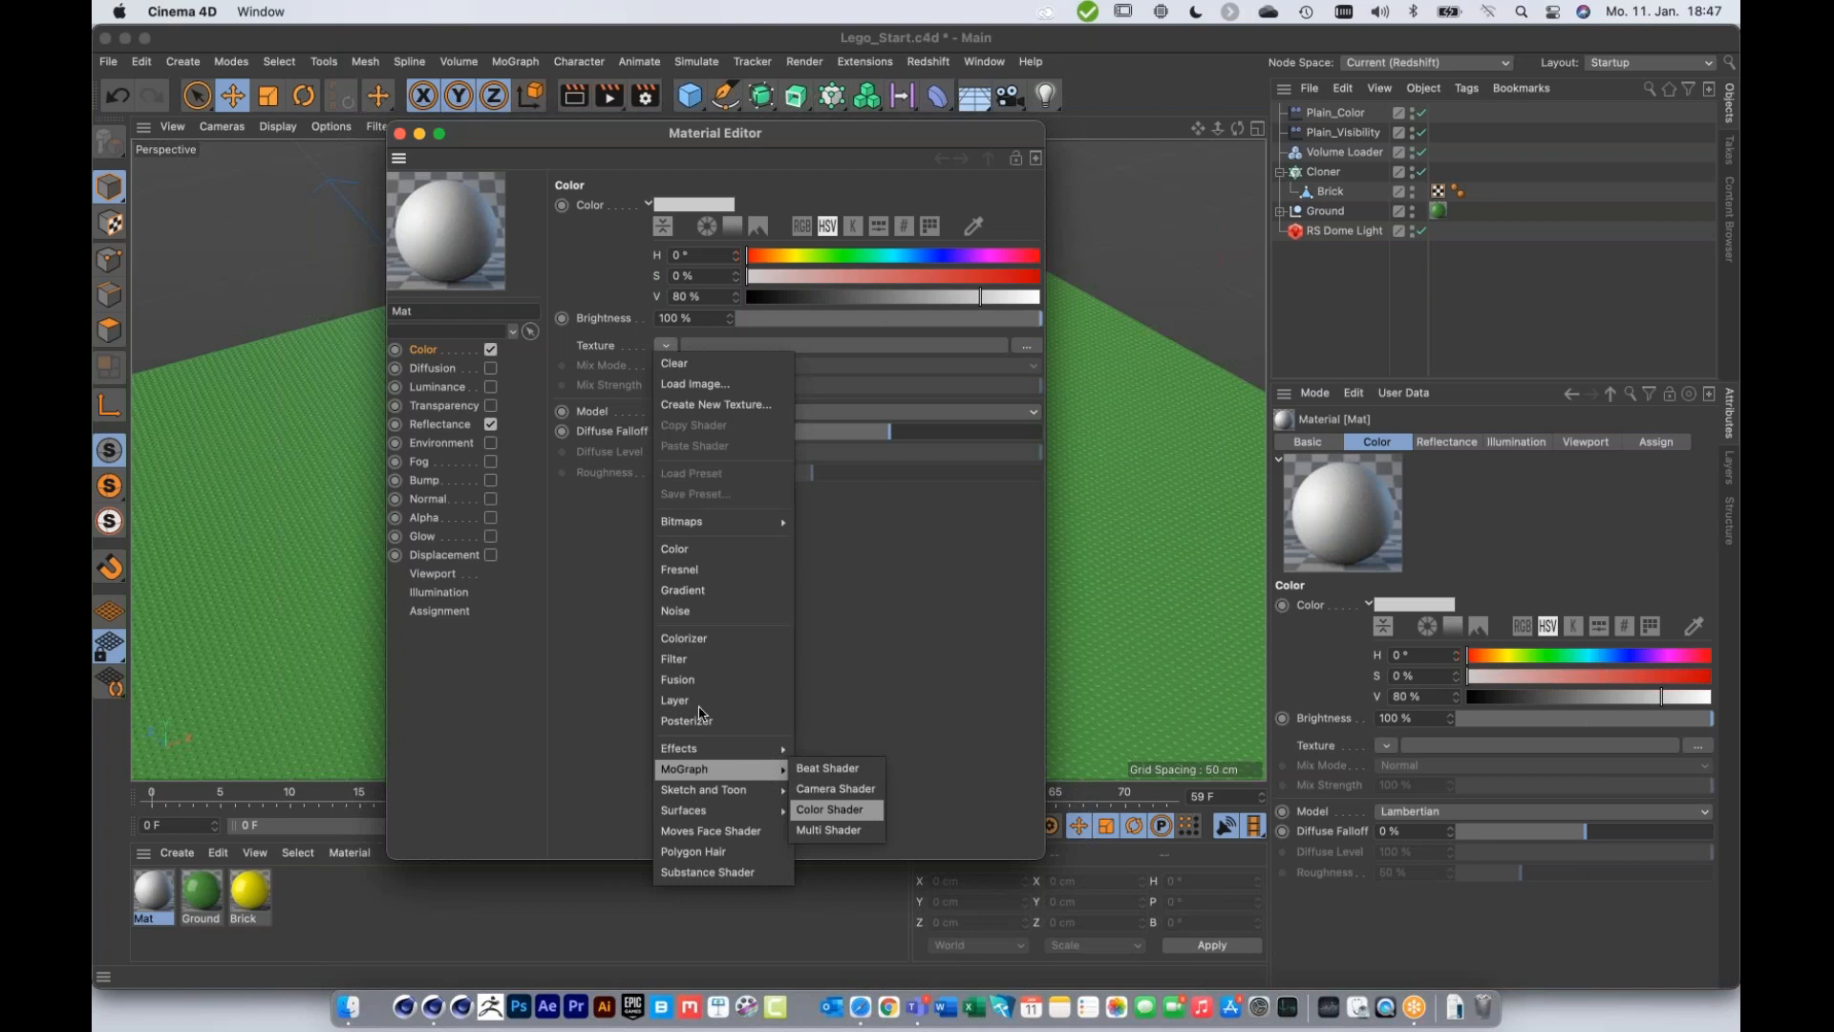
click(399, 137)
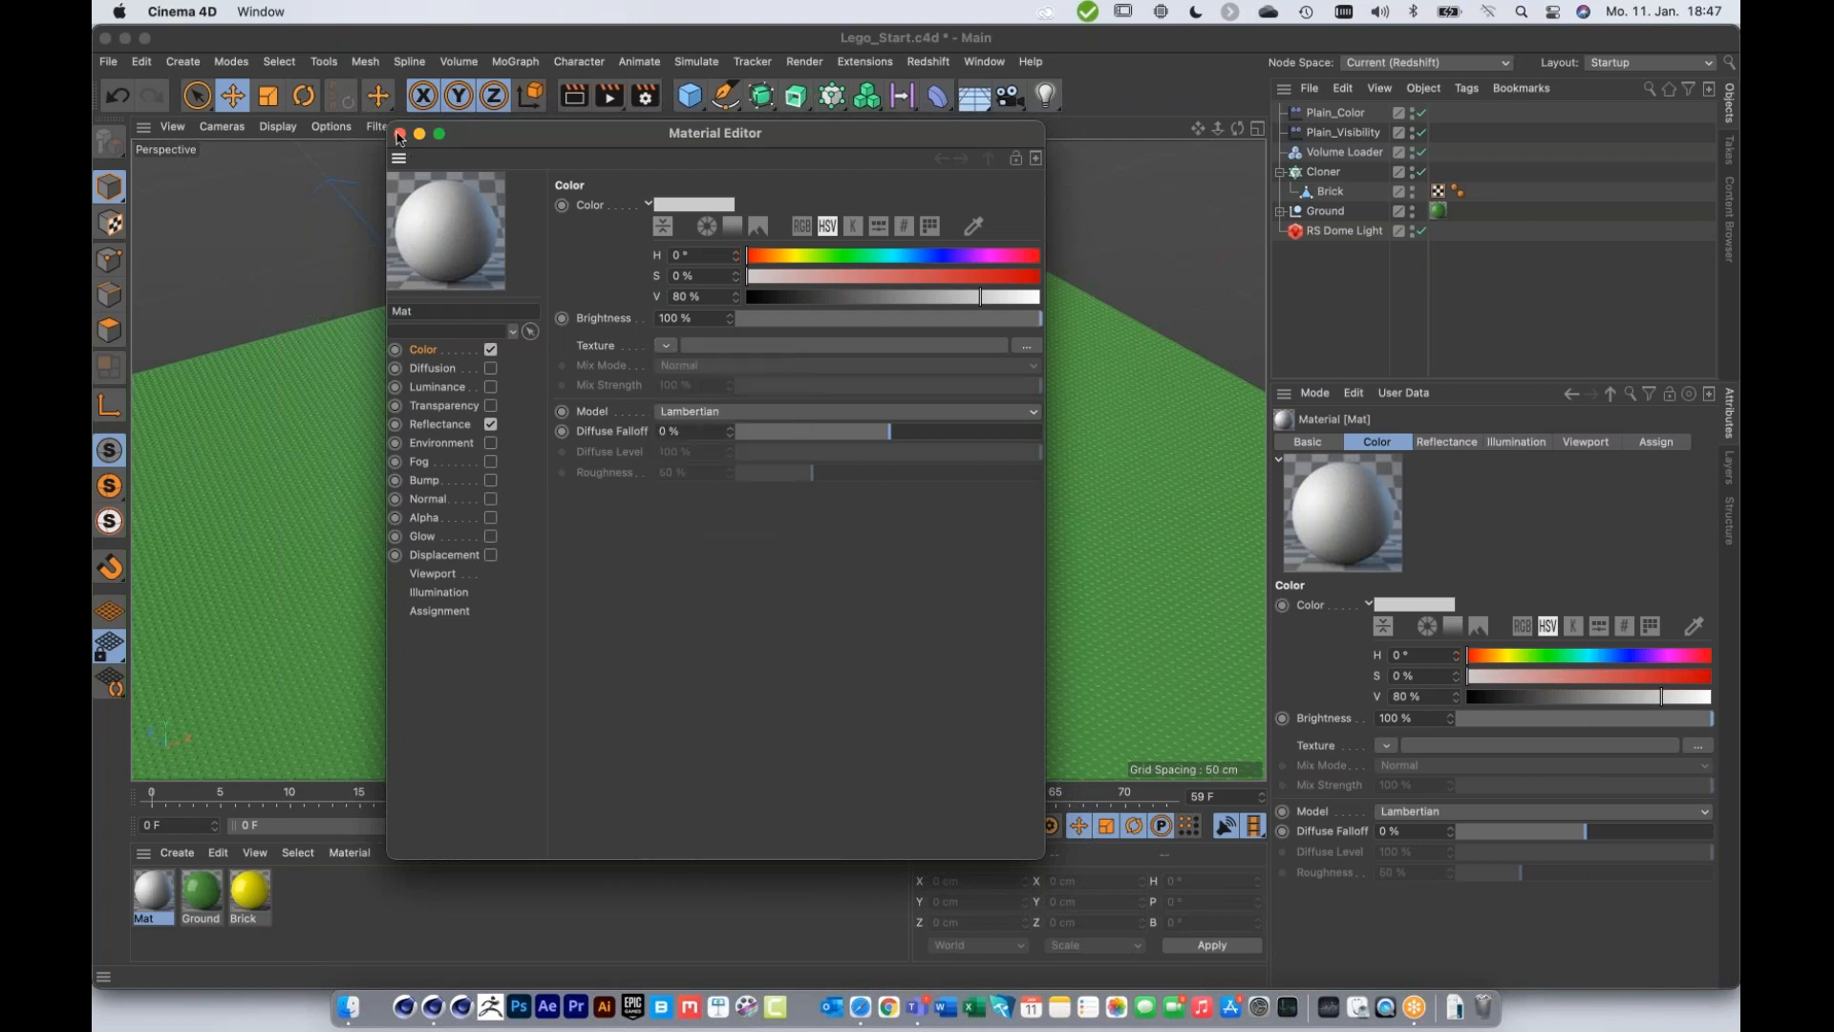
click(399, 136)
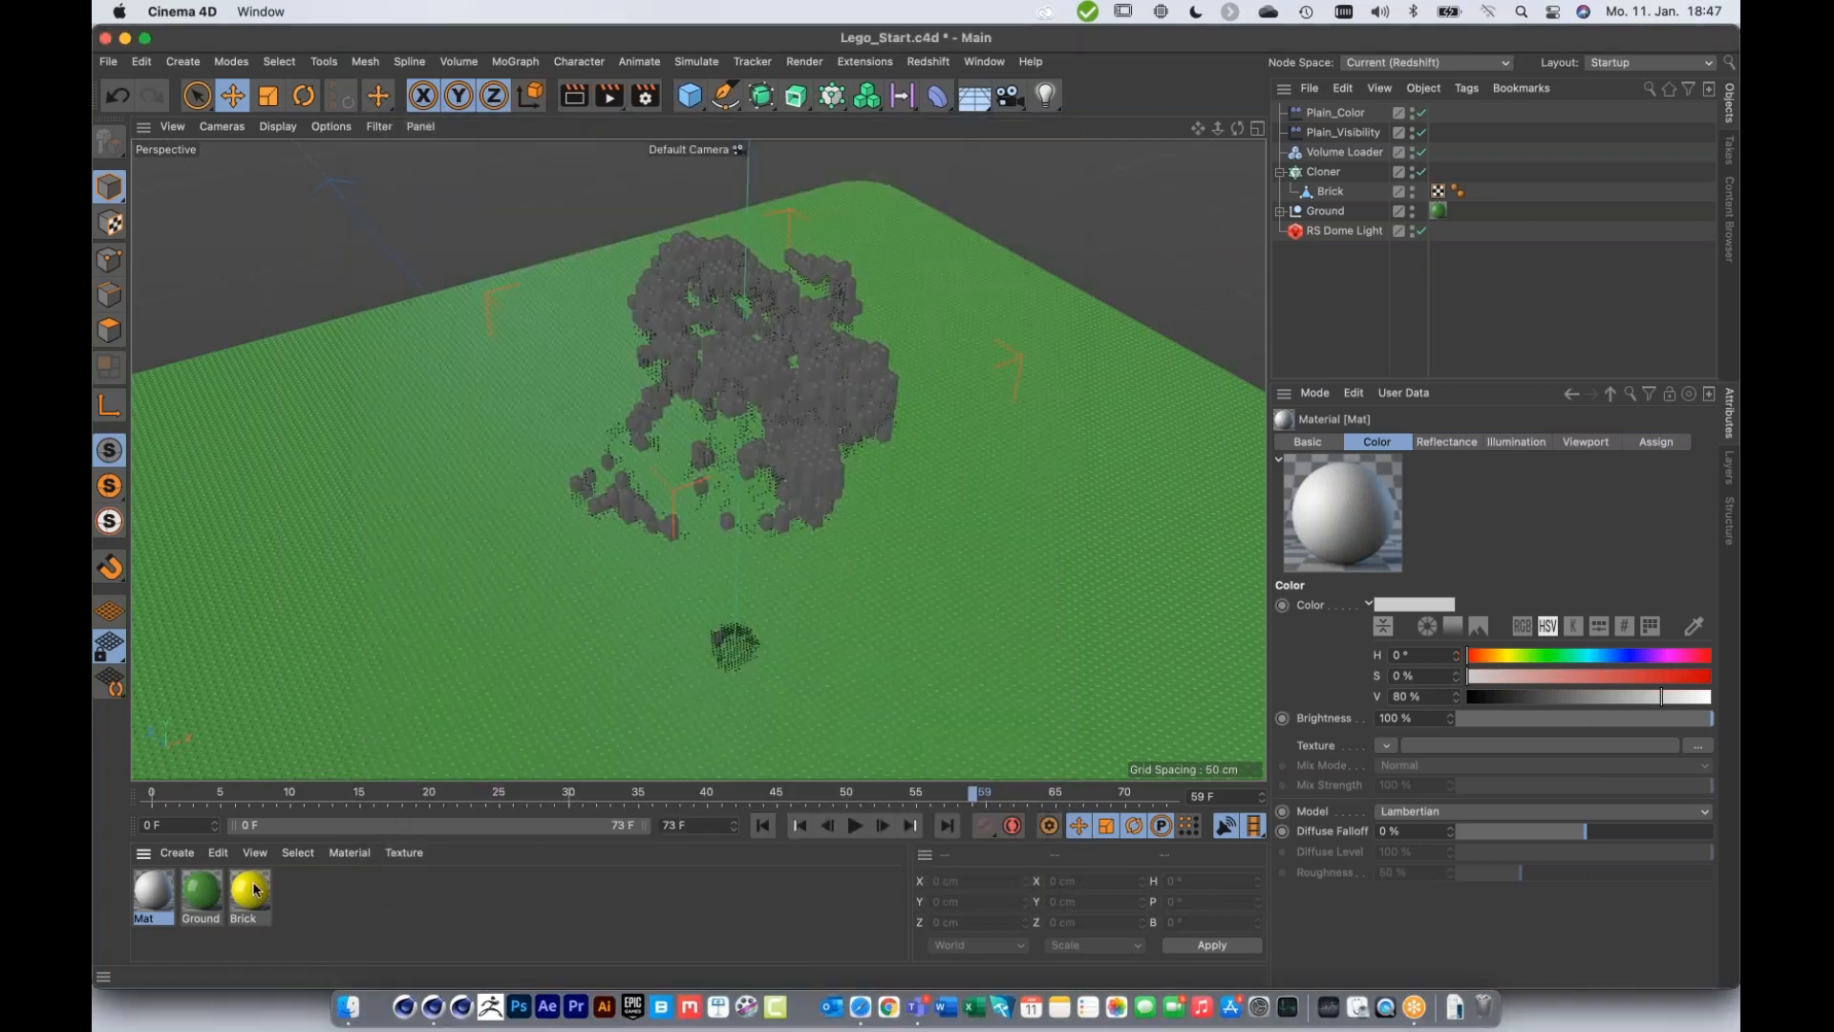
Step: Assign the Brick material to the Brick object again and start a live preview in a compact Redshift RenderView
drag(254, 891, 1334, 193)
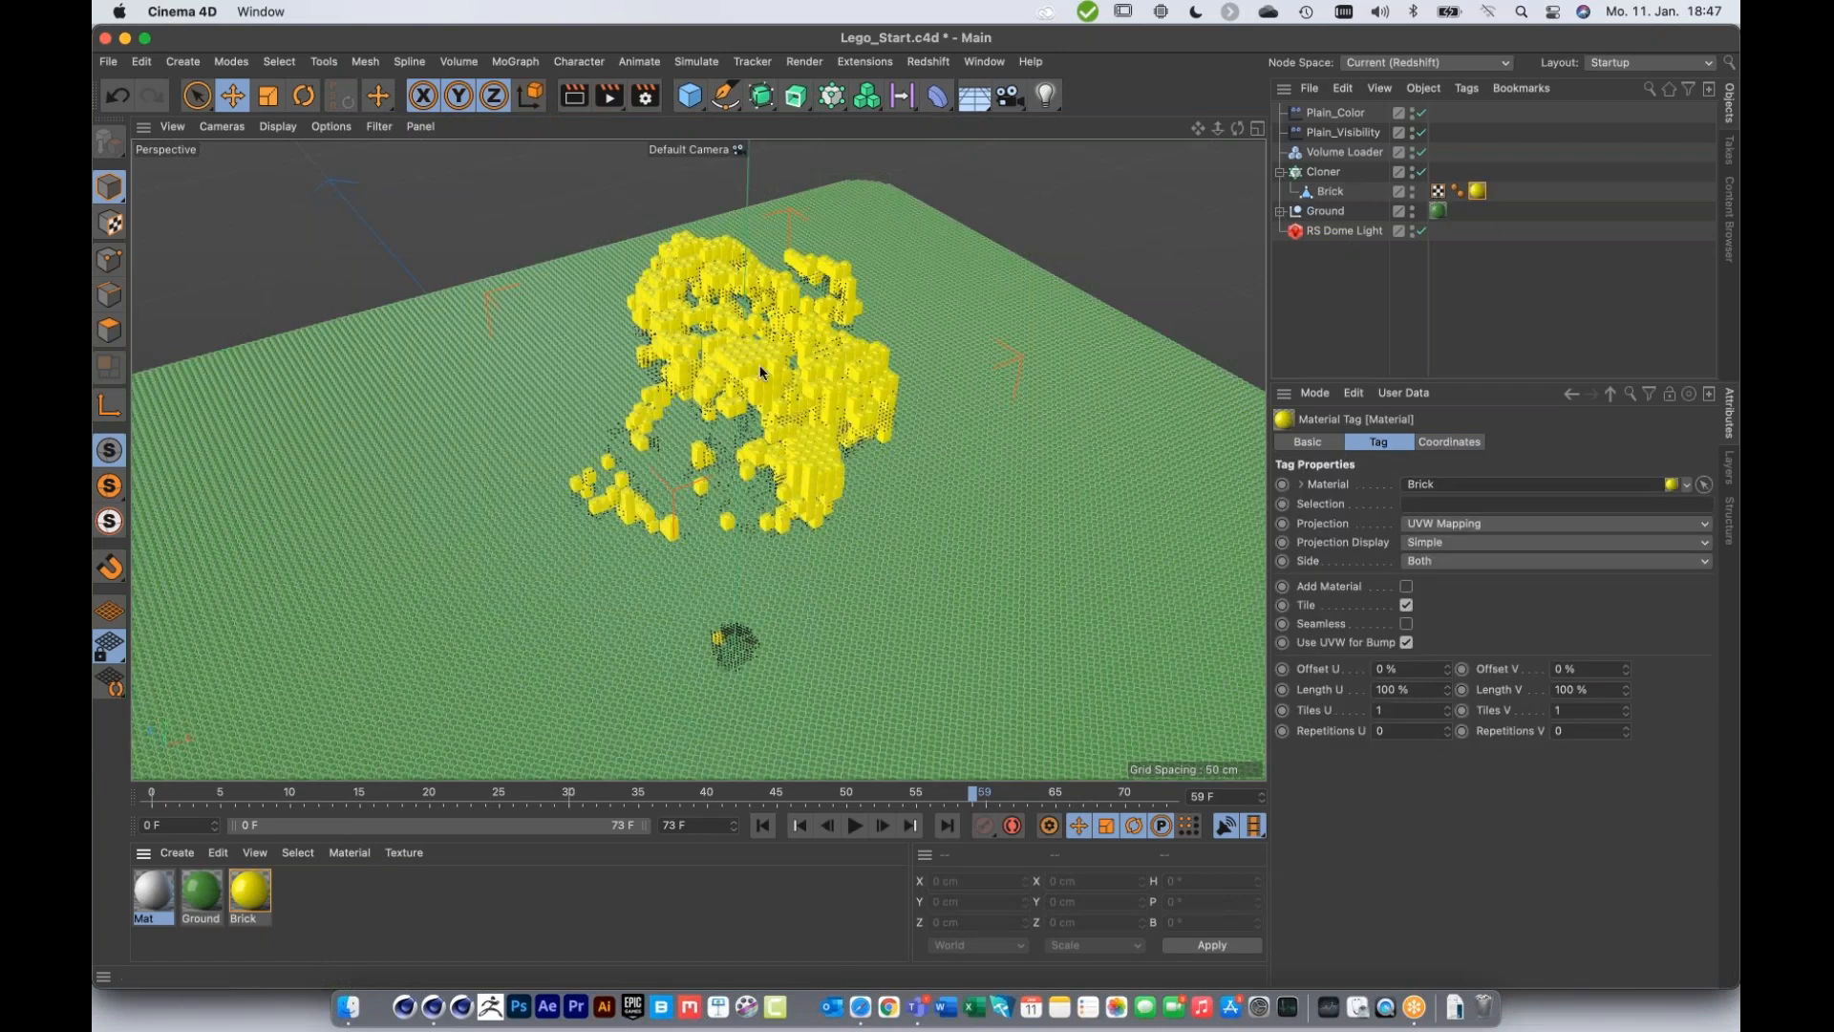
middle_click(742, 450)
click(928, 61)
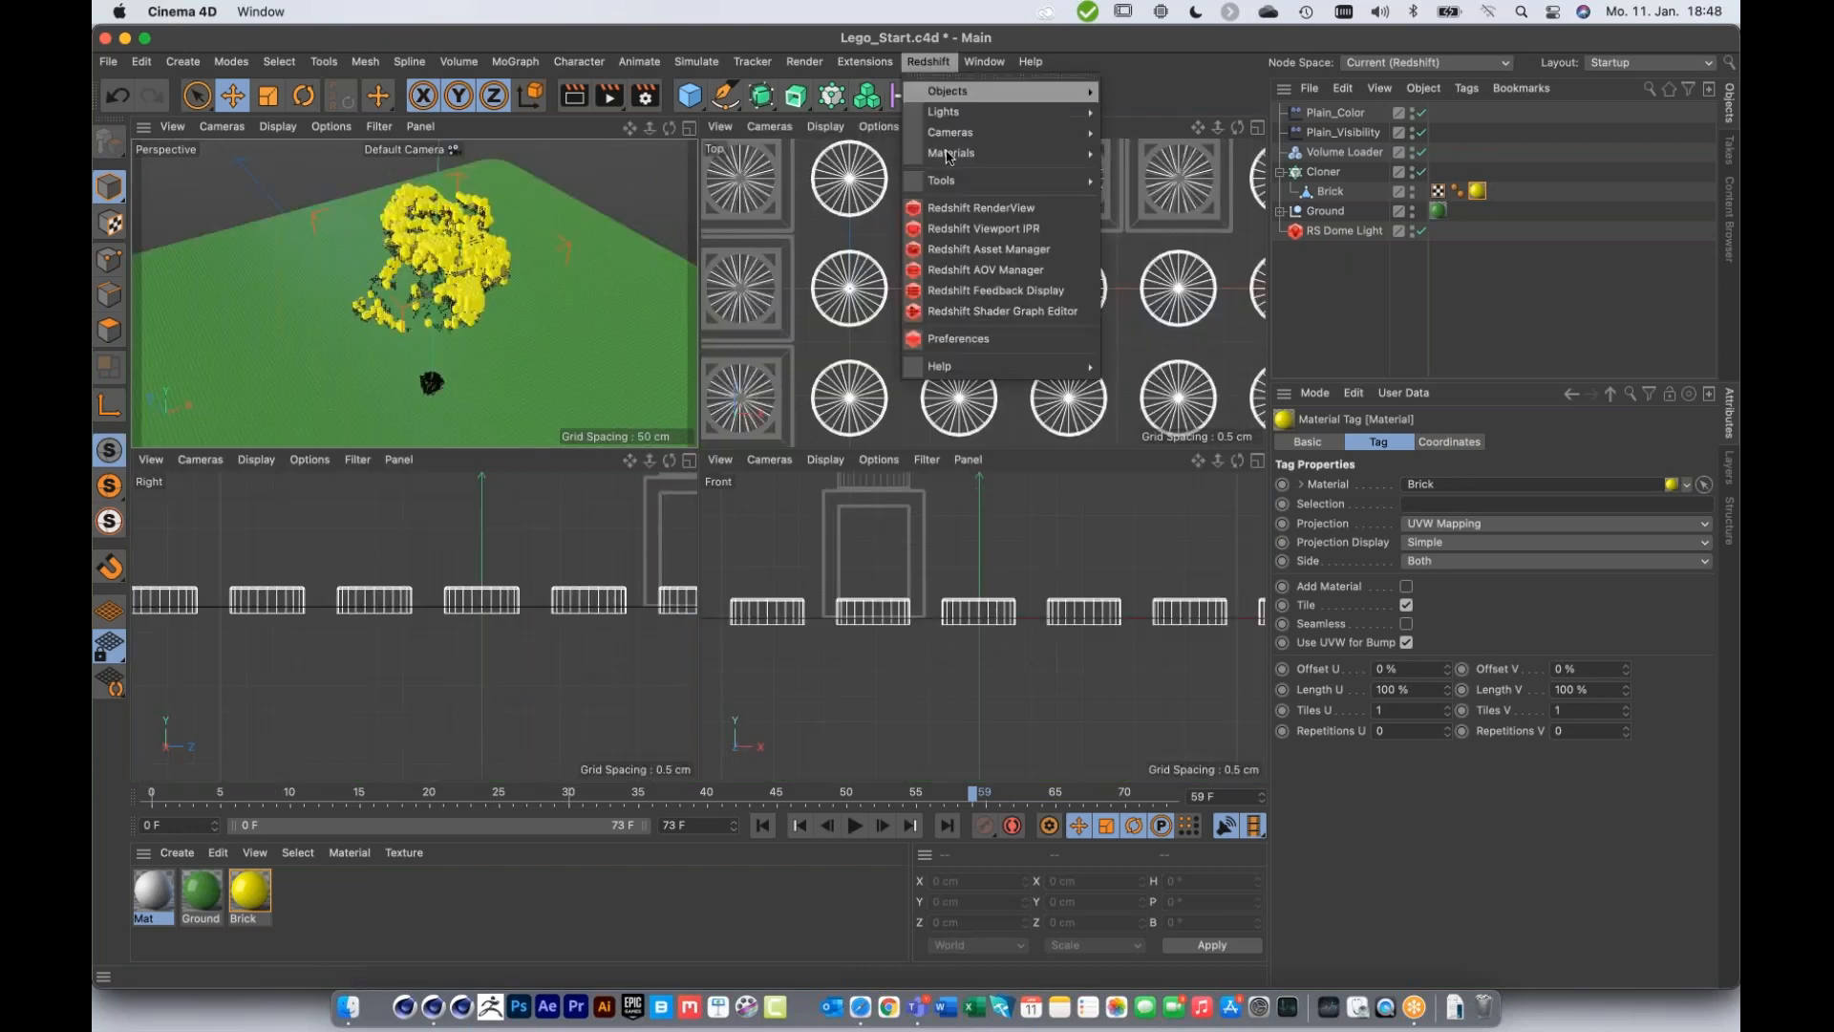
click(1013, 208)
drag(1128, 251, 749, 46)
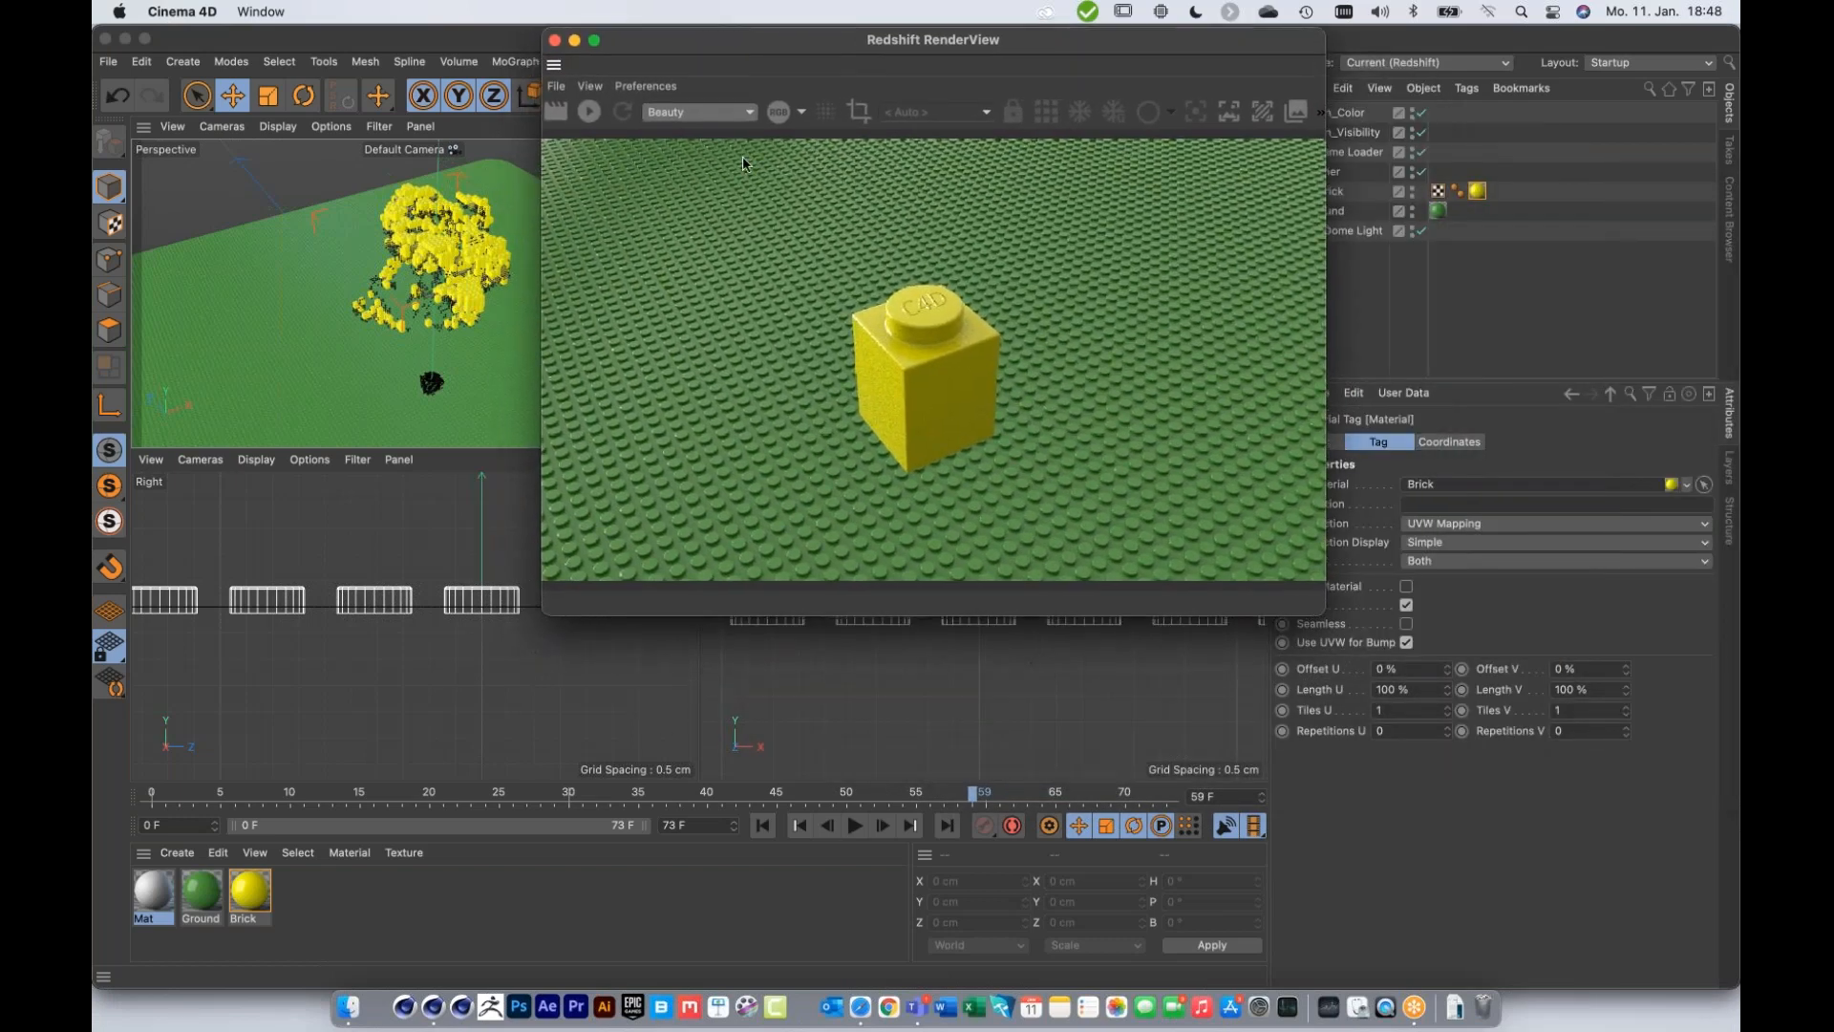
drag(542, 614, 625, 530)
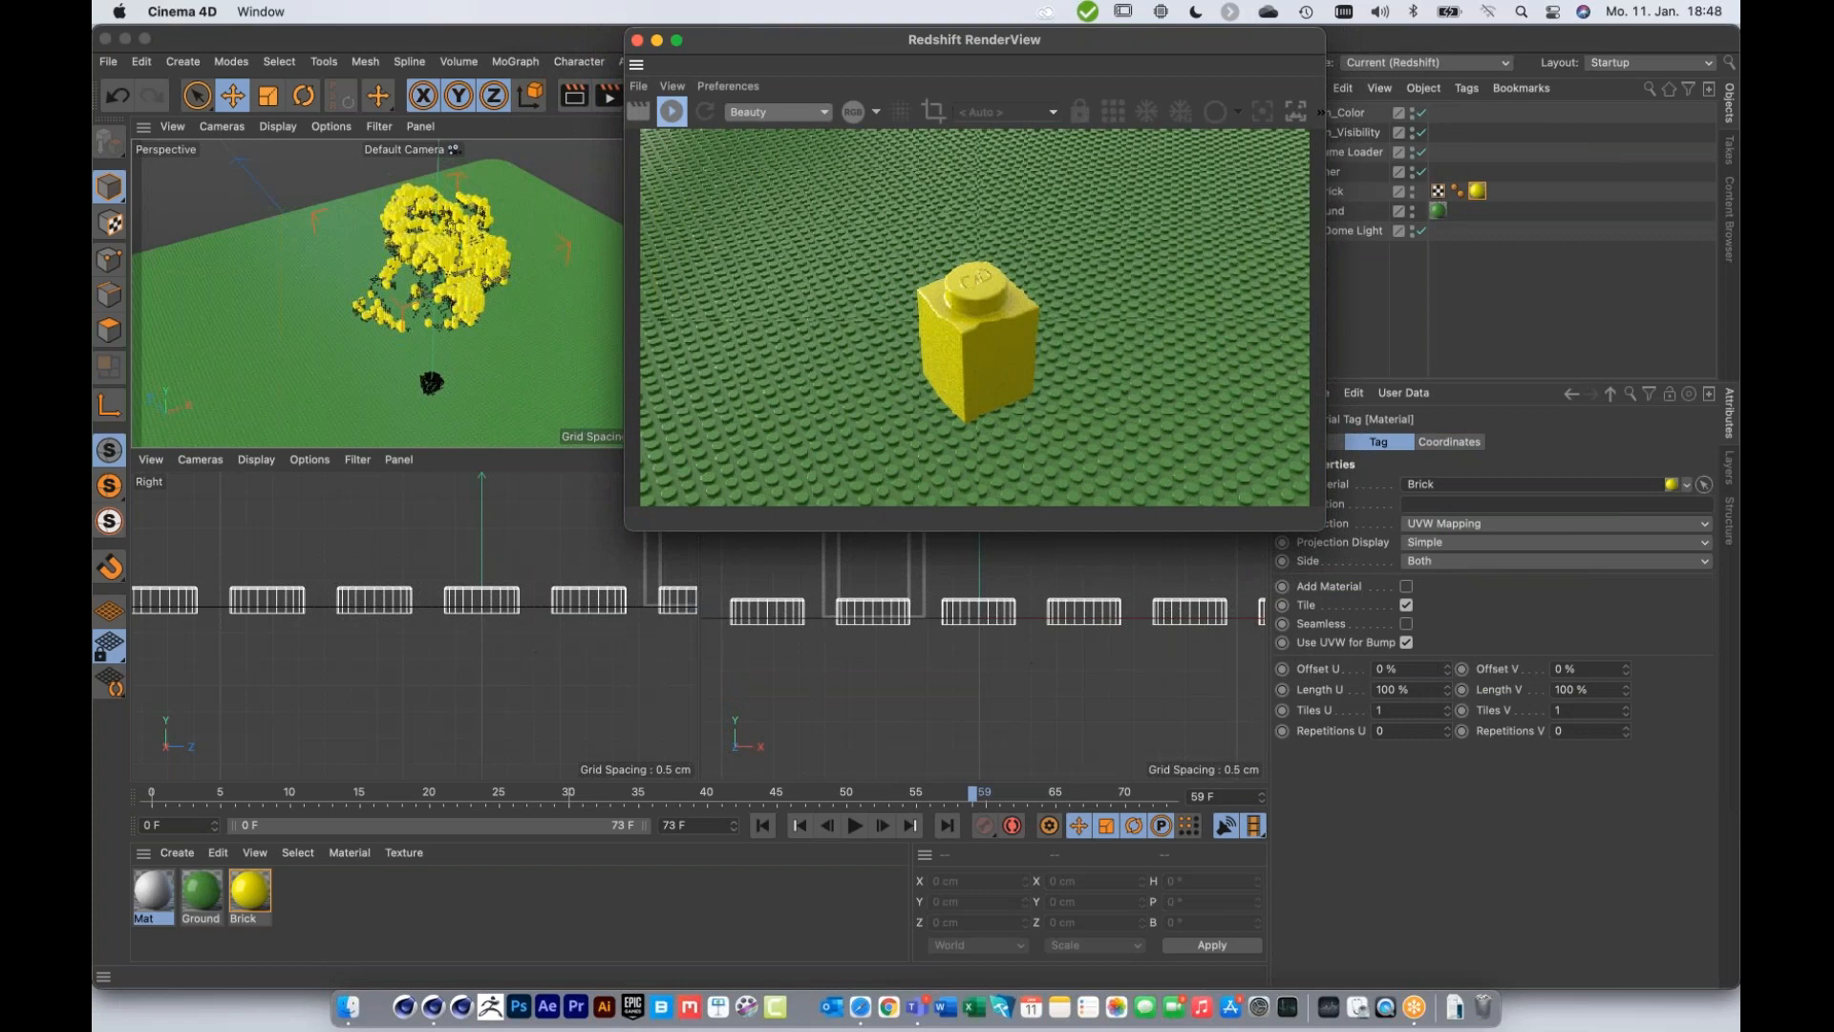
Step: Open the Brick material in the Node Editor and select its Material.1 node
click(255, 900)
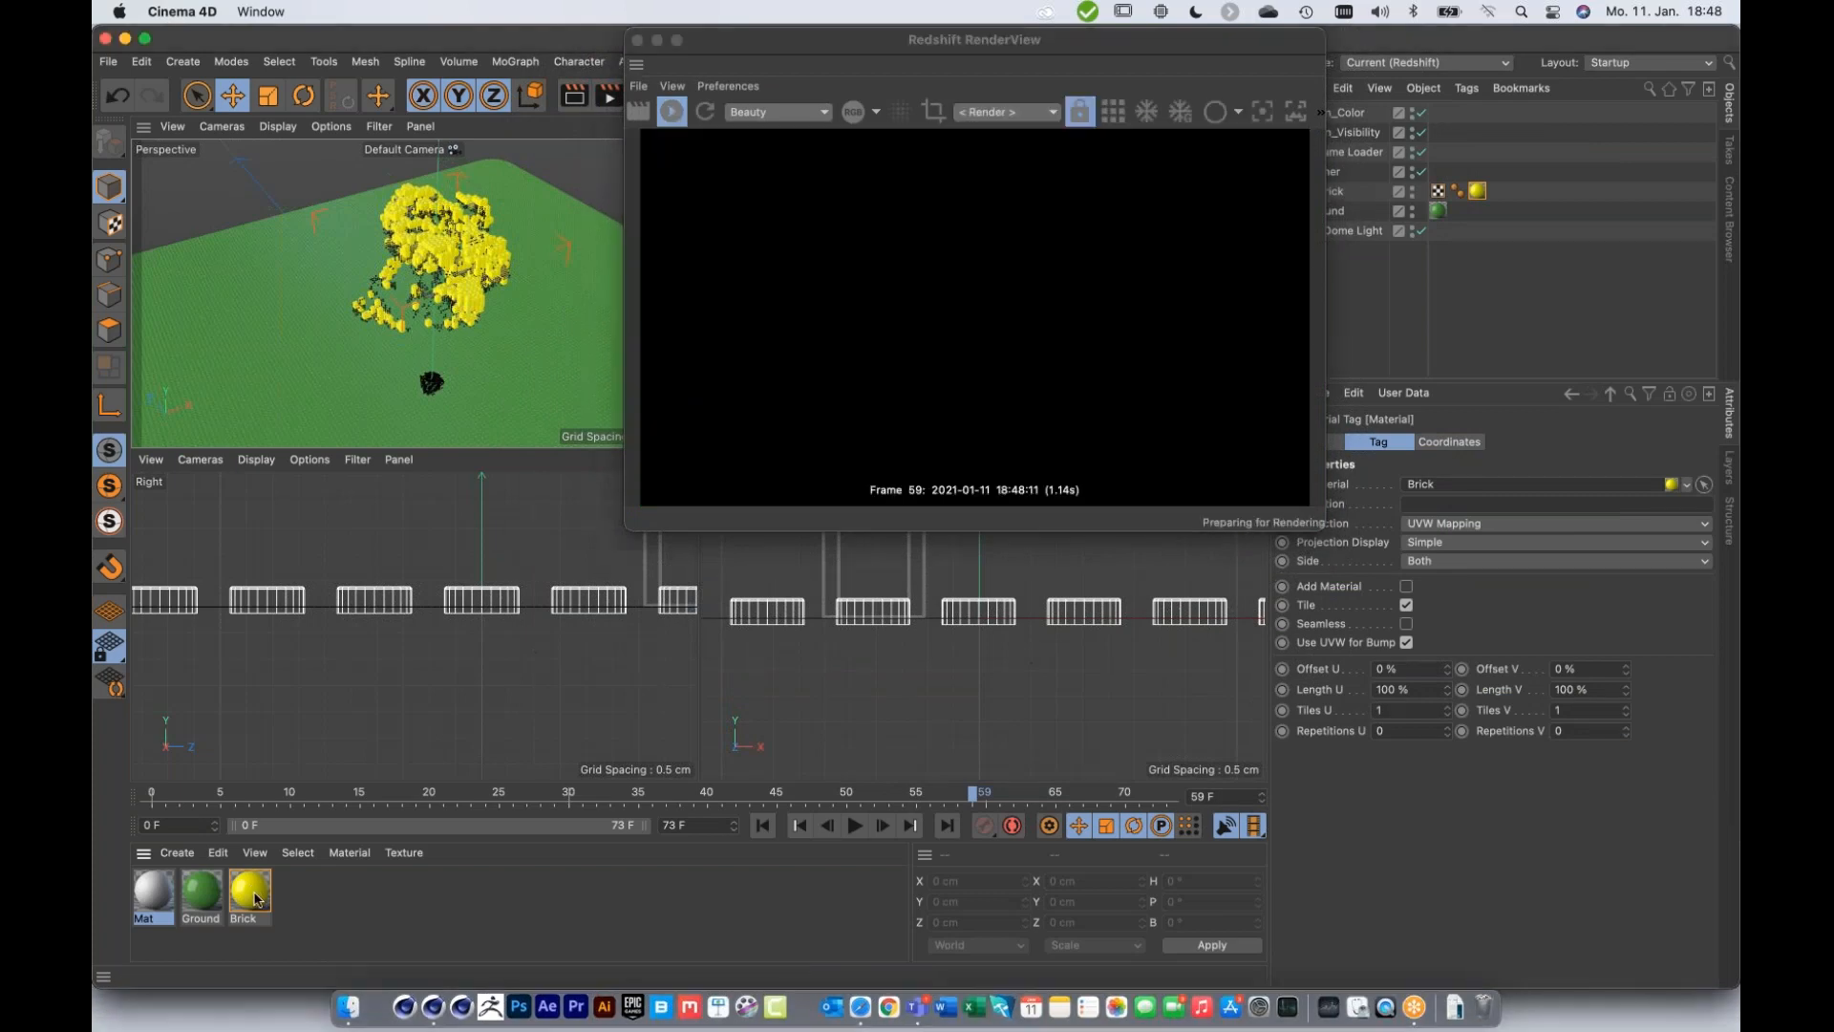
click(255, 899)
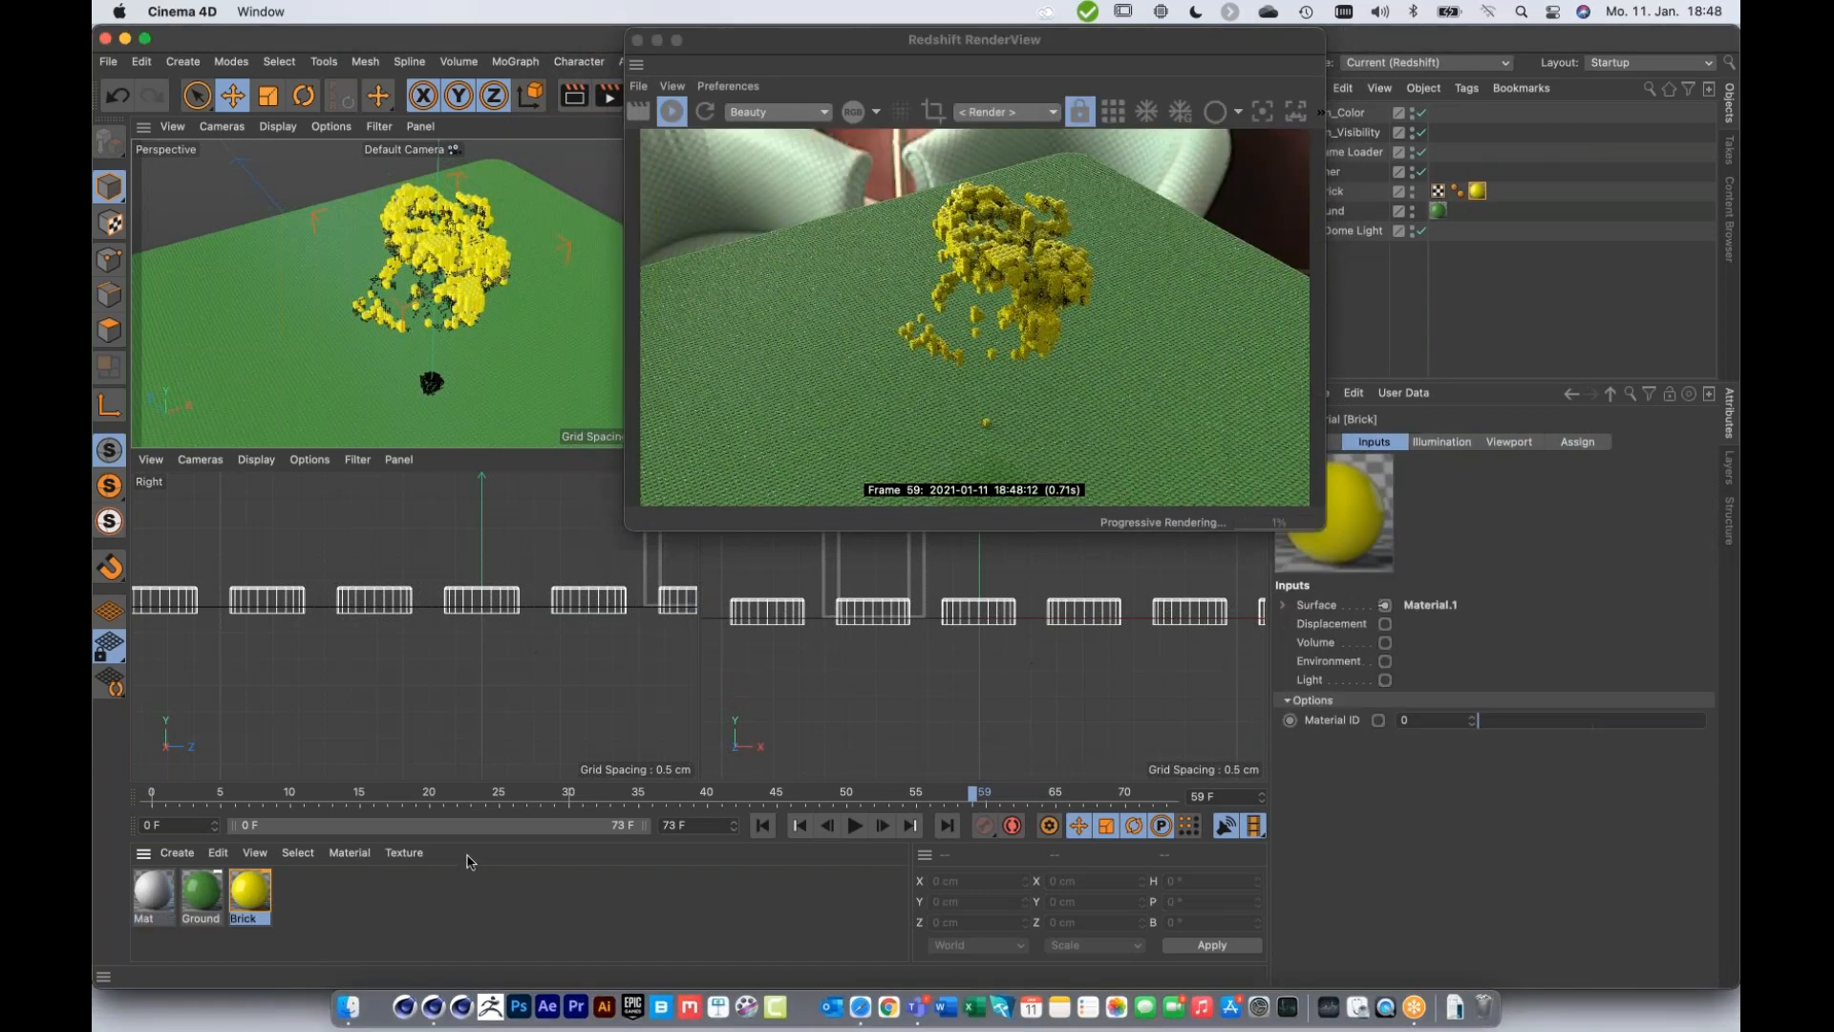
double_click(249, 897)
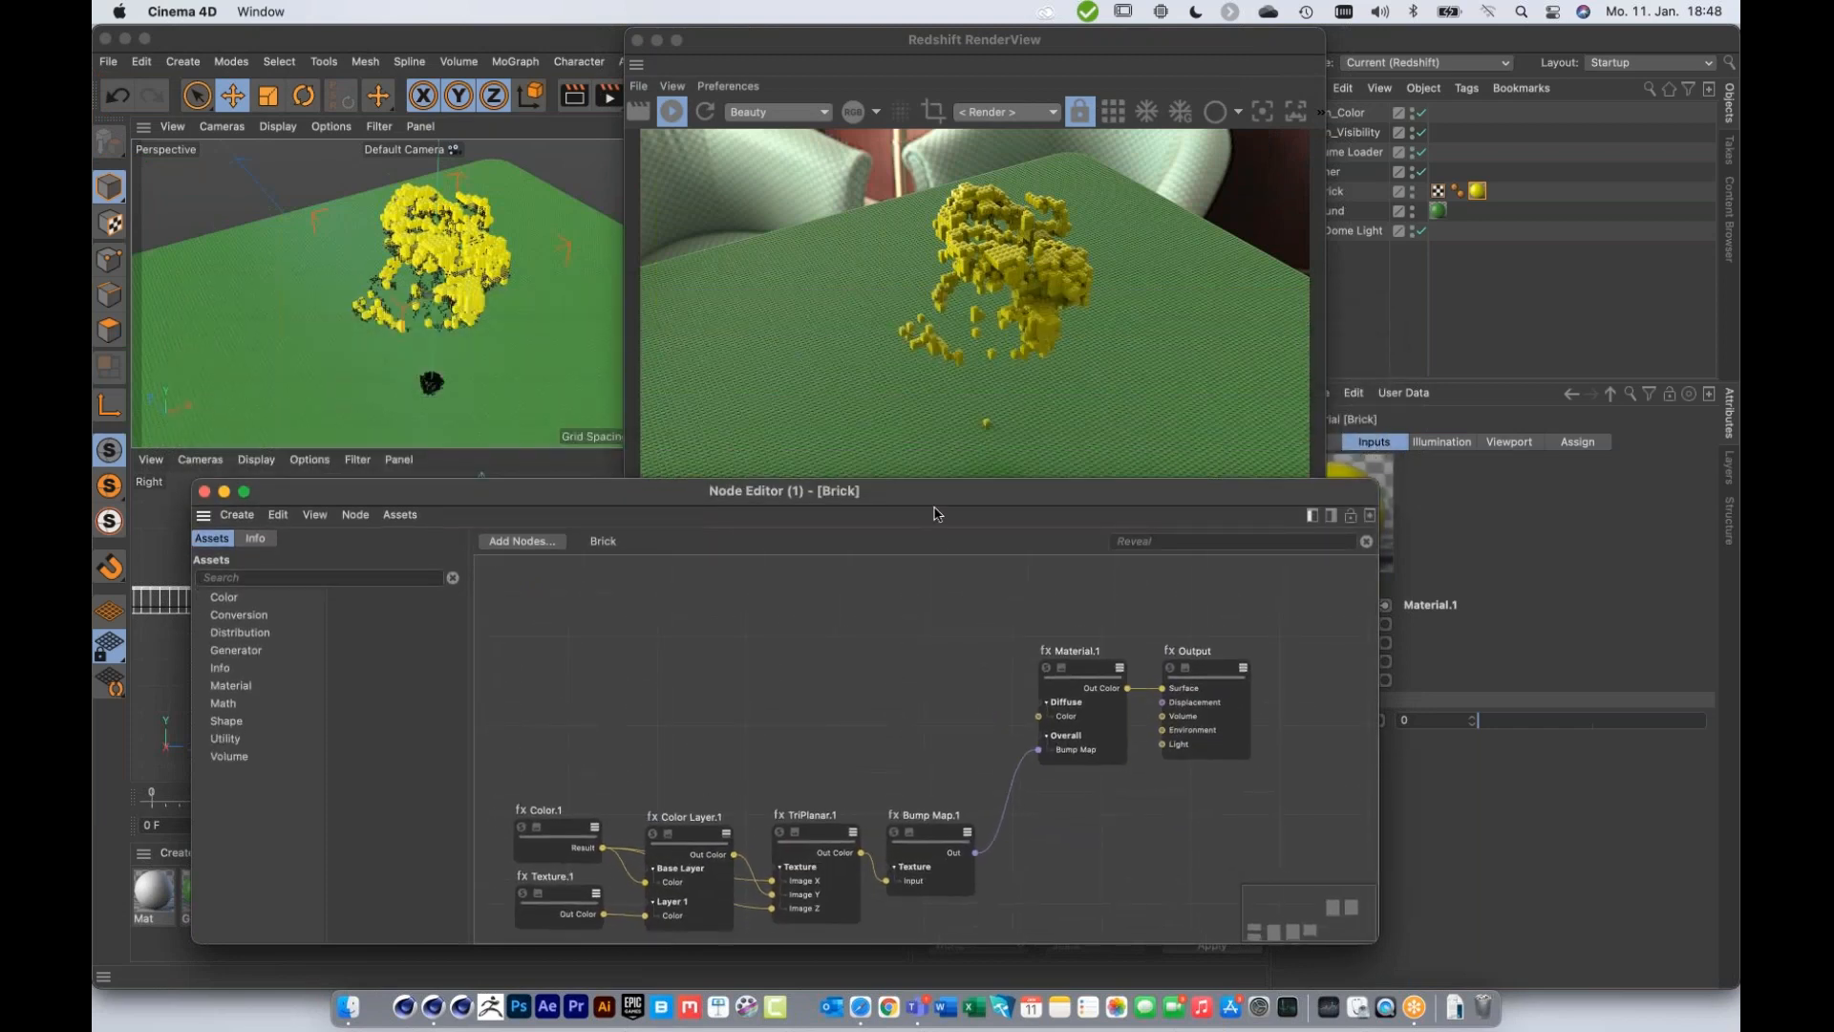
drag(875, 501, 834, 494)
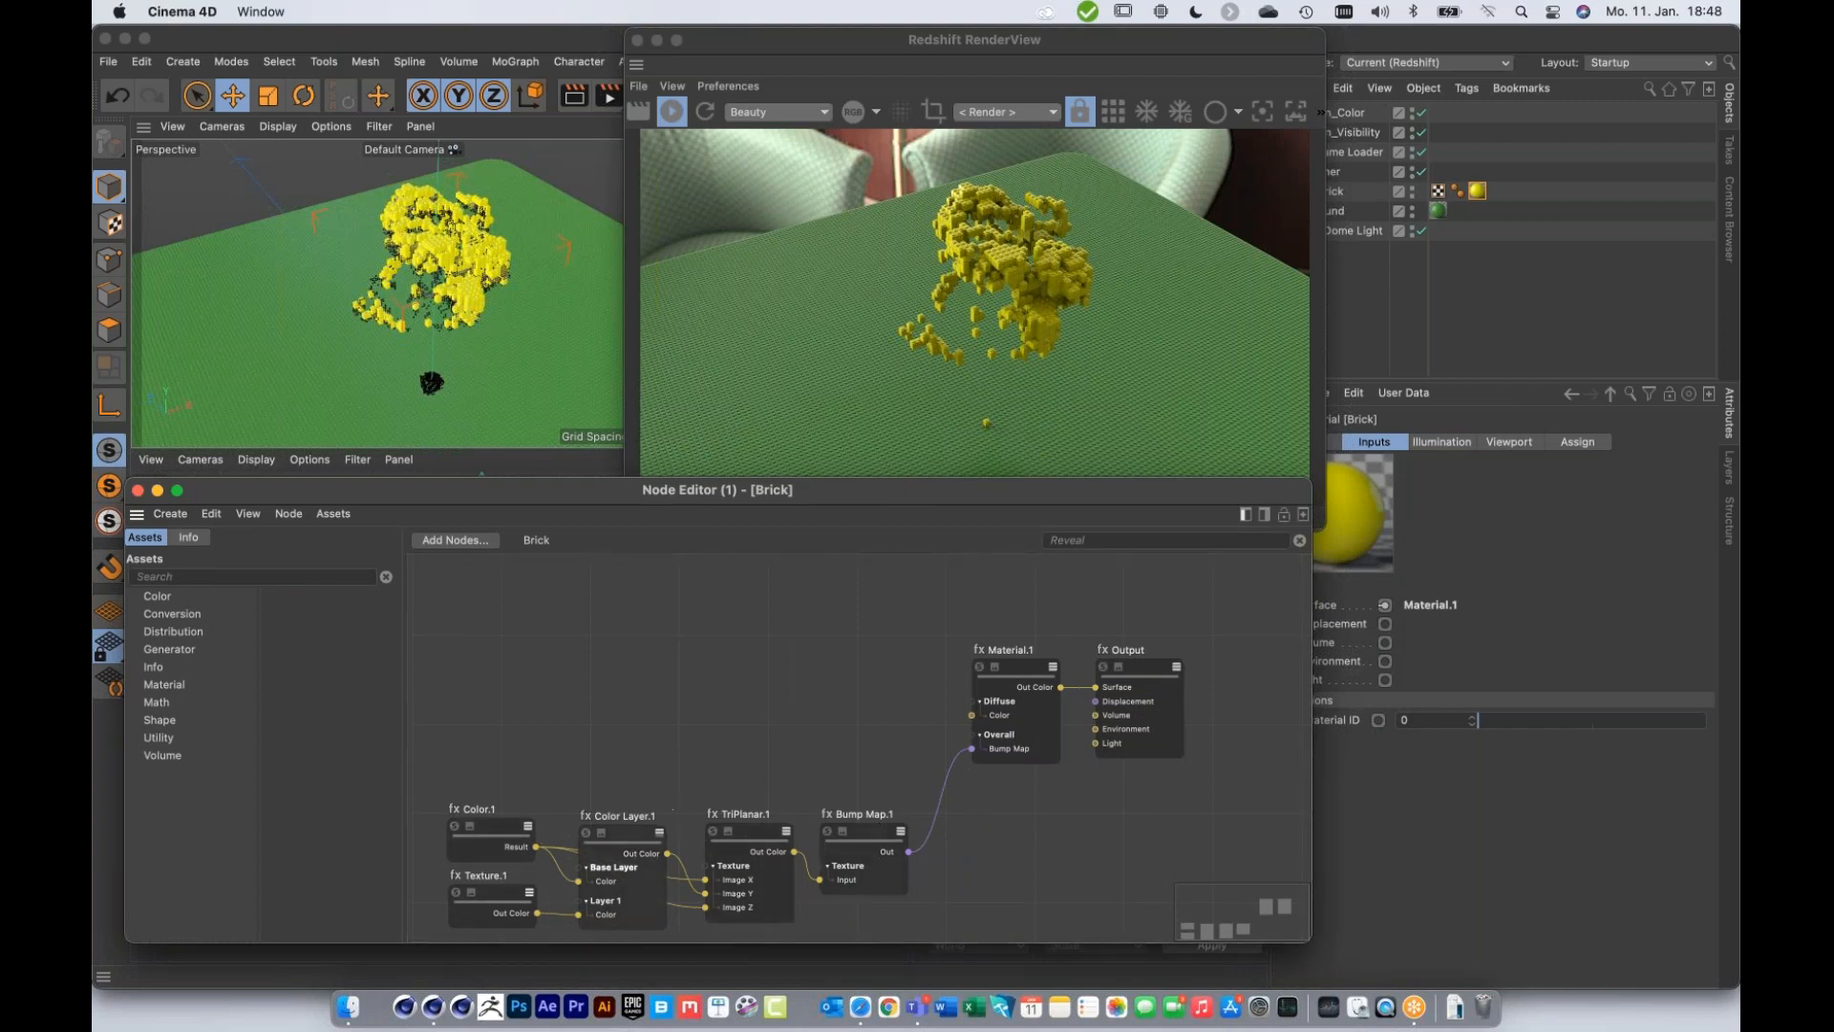
scroll(737, 661, up, 2)
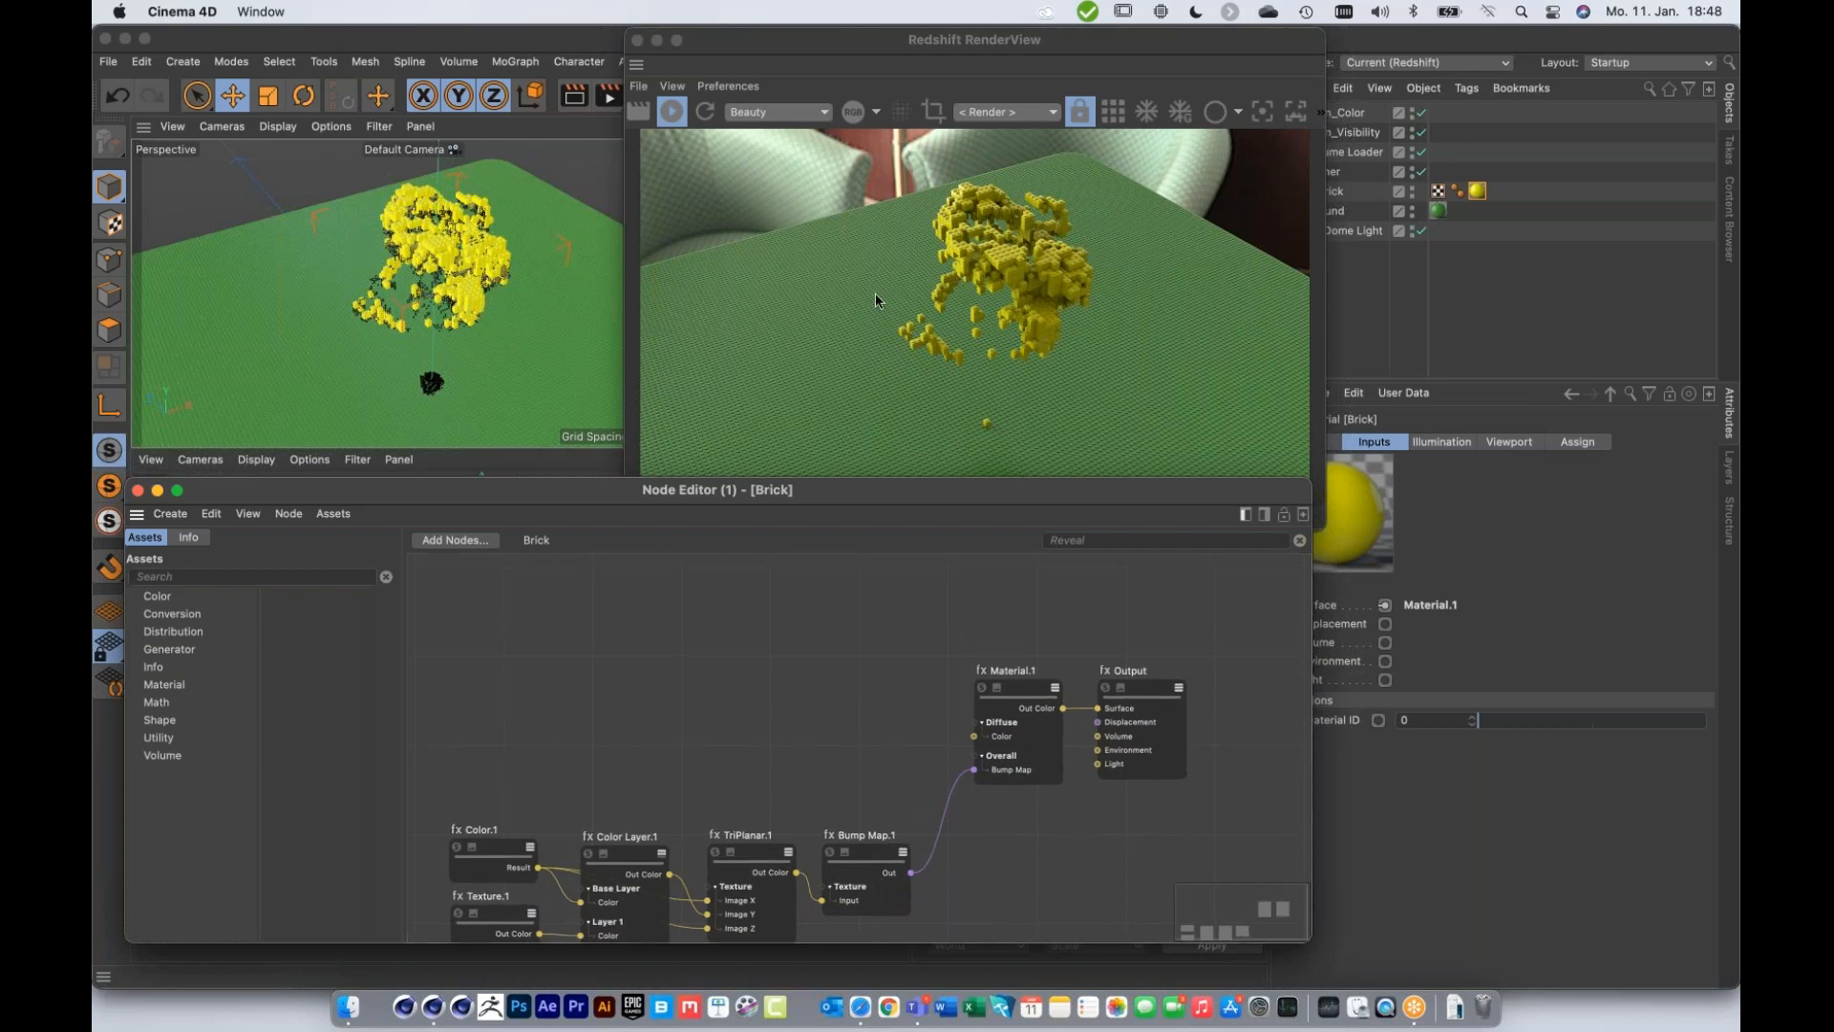
click(1024, 696)
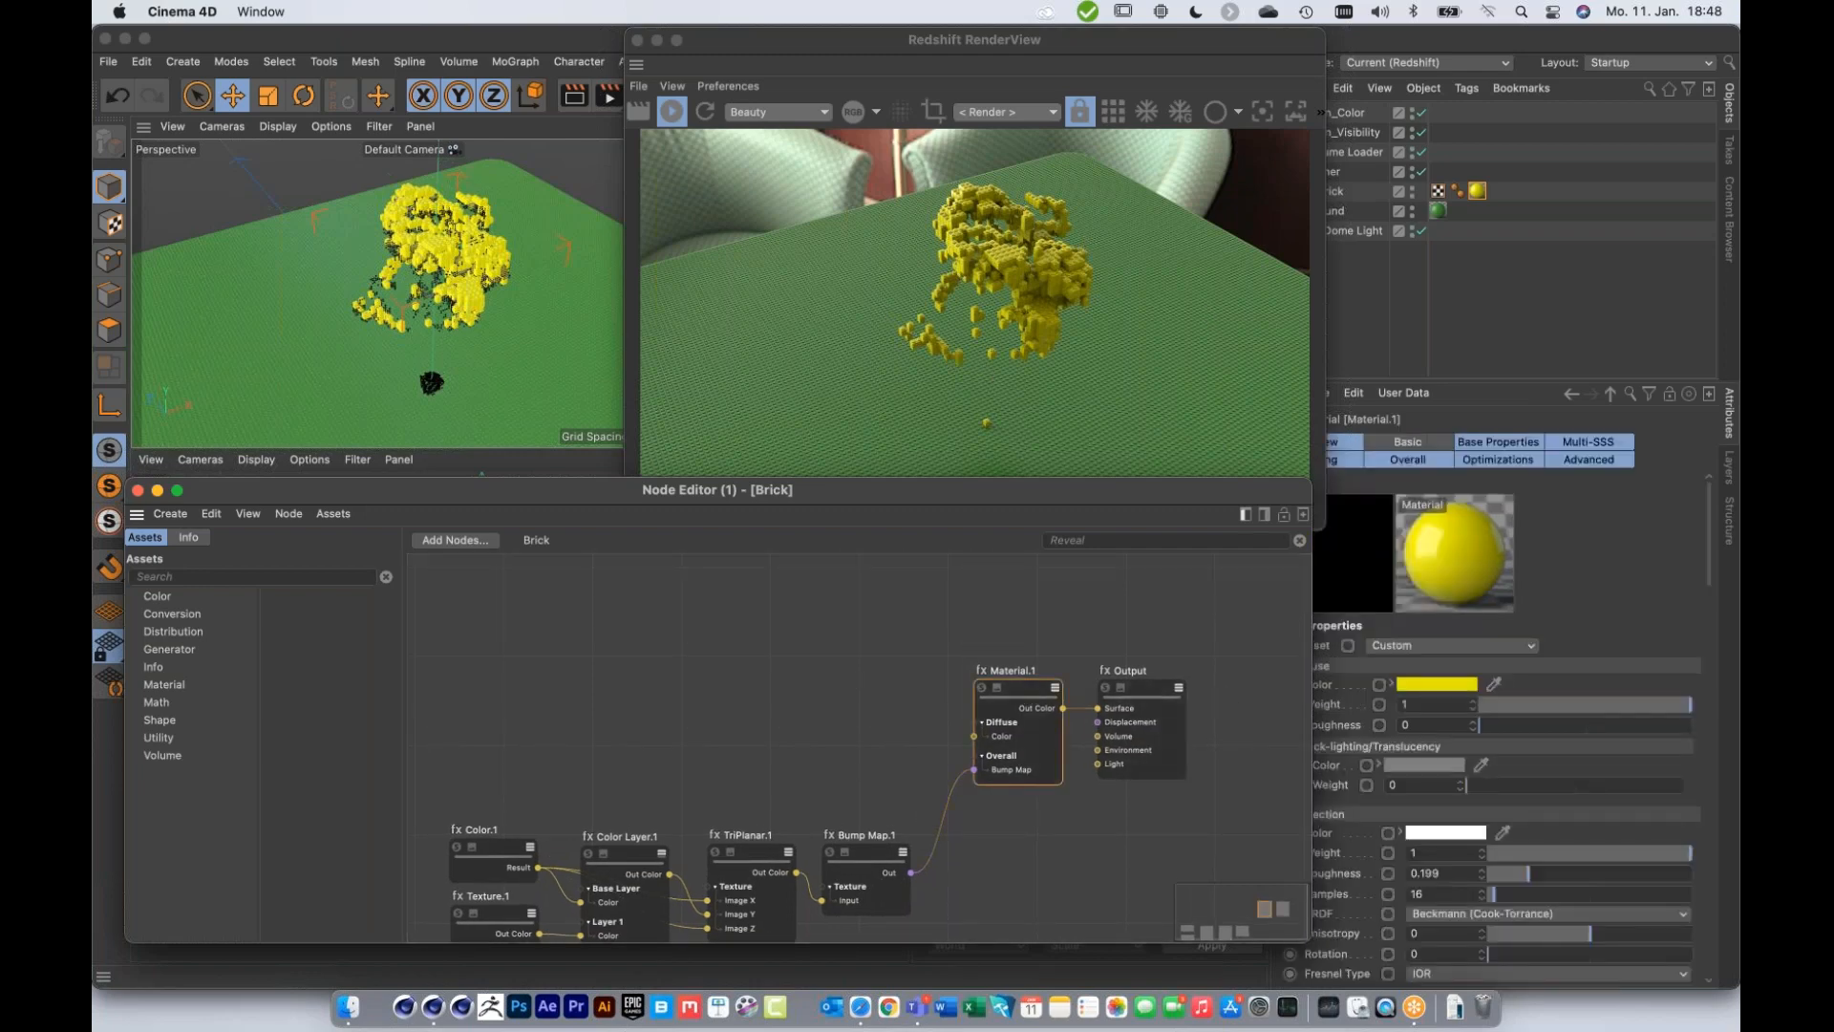
Step: Add a Color User Data node to the Brick material and connect its output to Material.1's diffuse color
drag(1179, 502, 1106, 517)
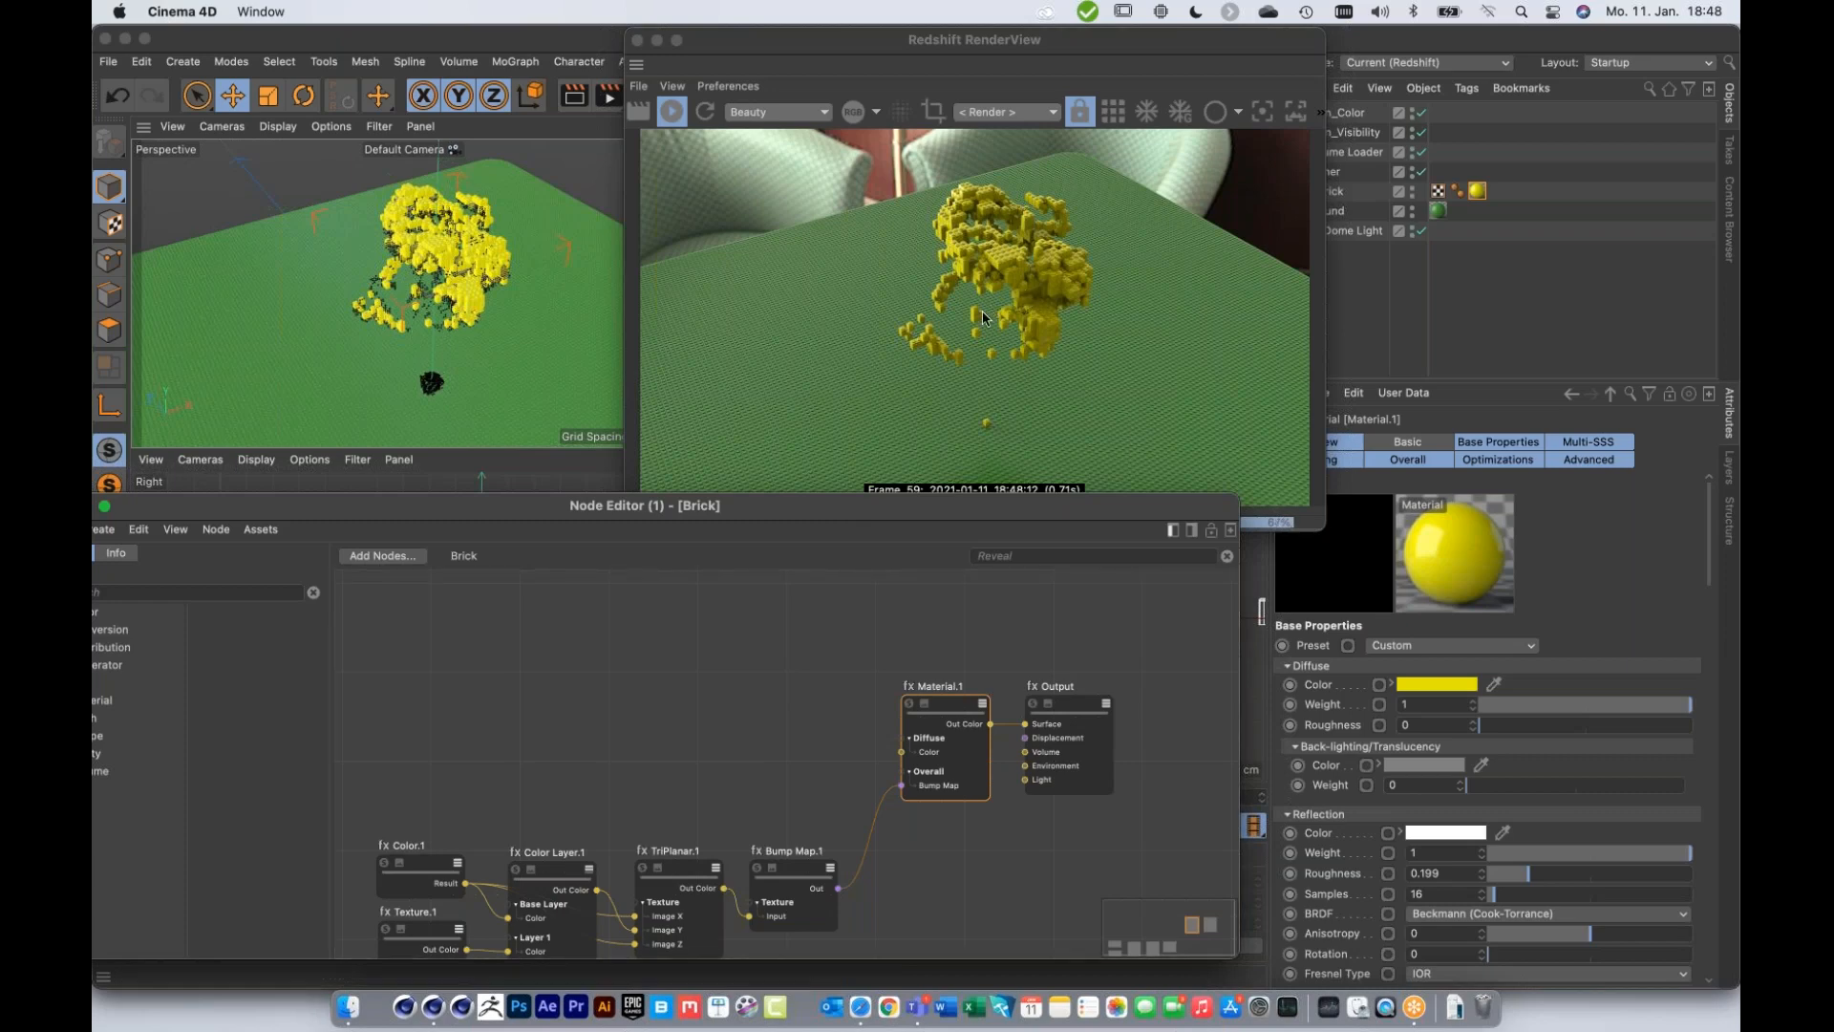
drag(632, 509, 673, 504)
click(261, 587)
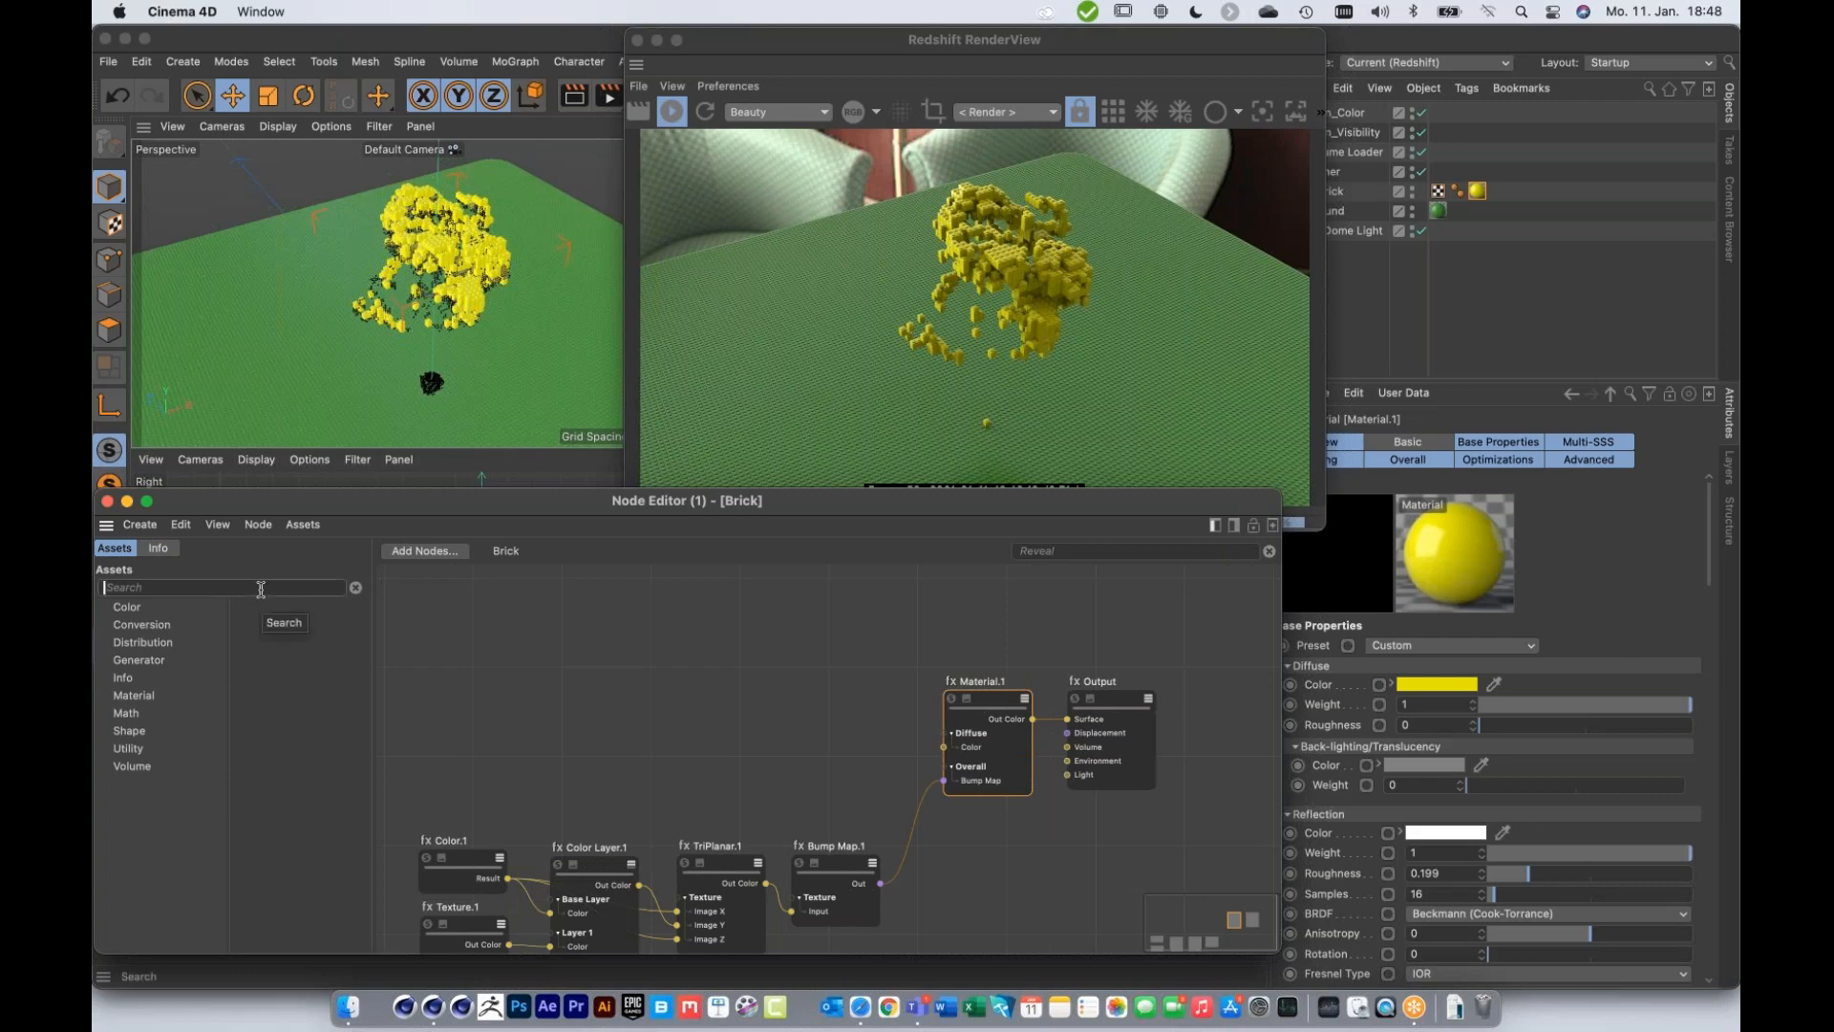
text(user)
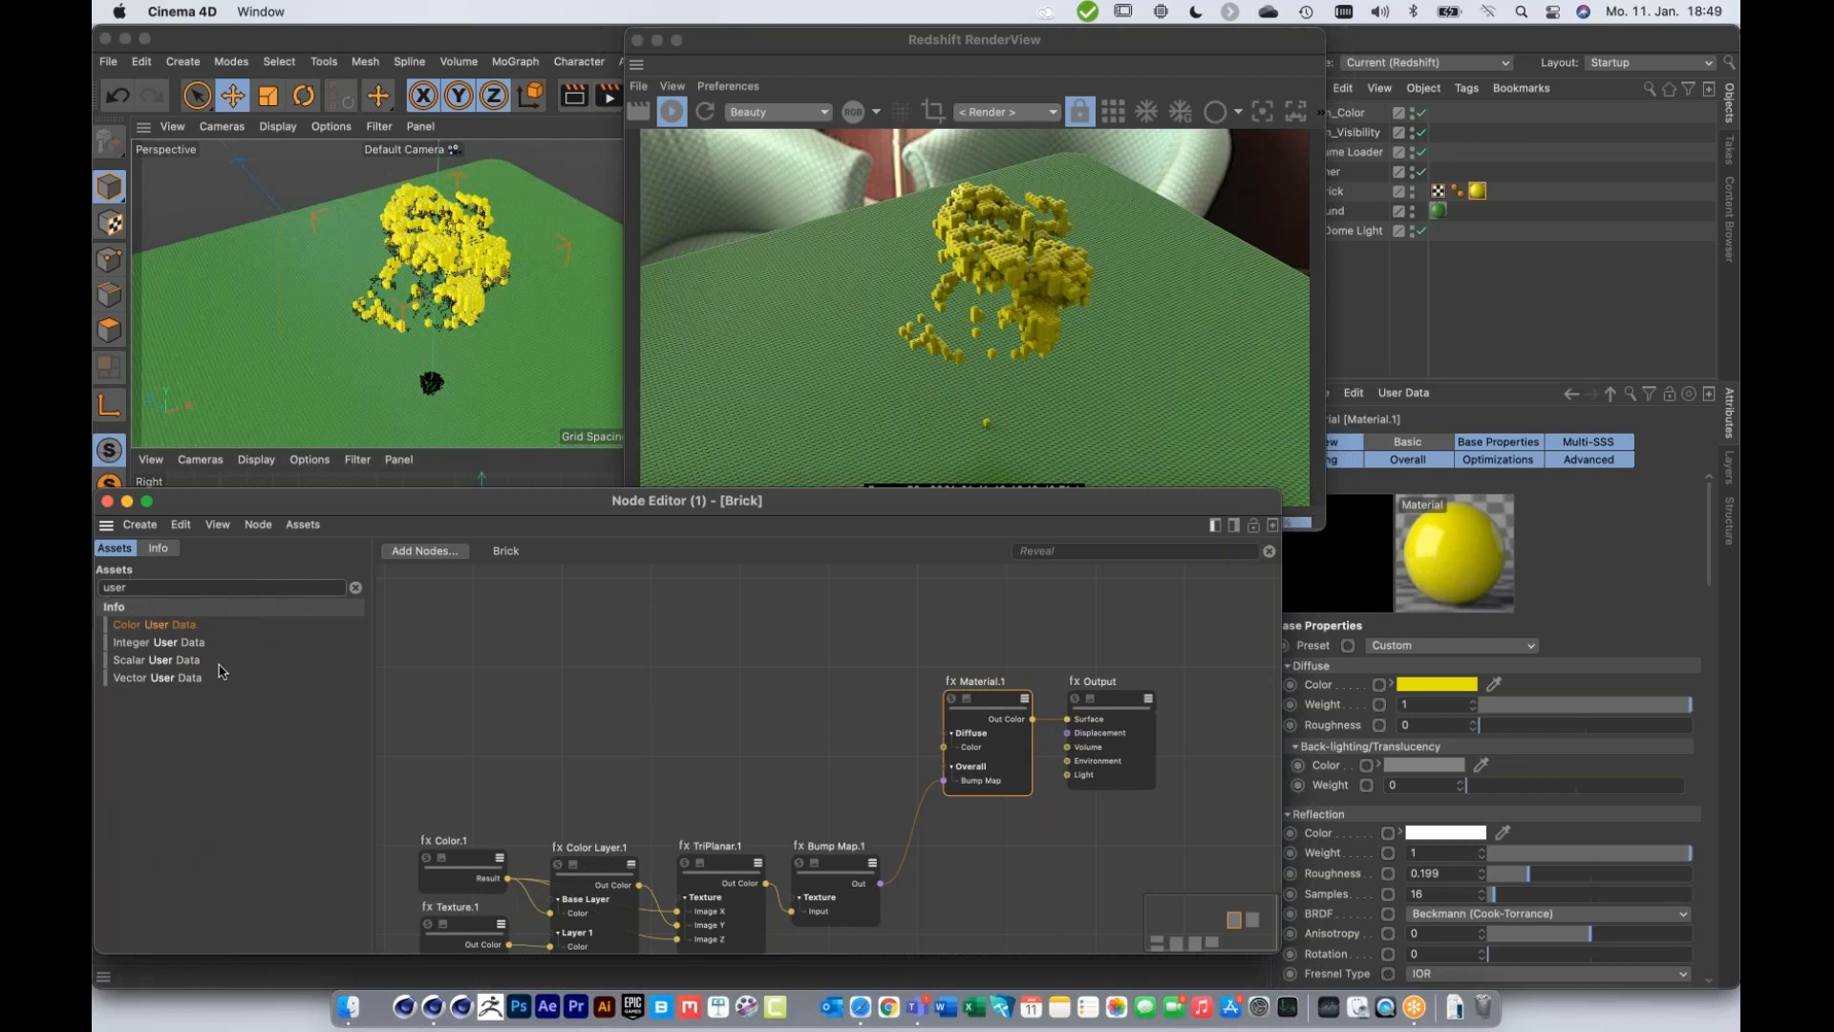
drag(146, 632, 537, 666)
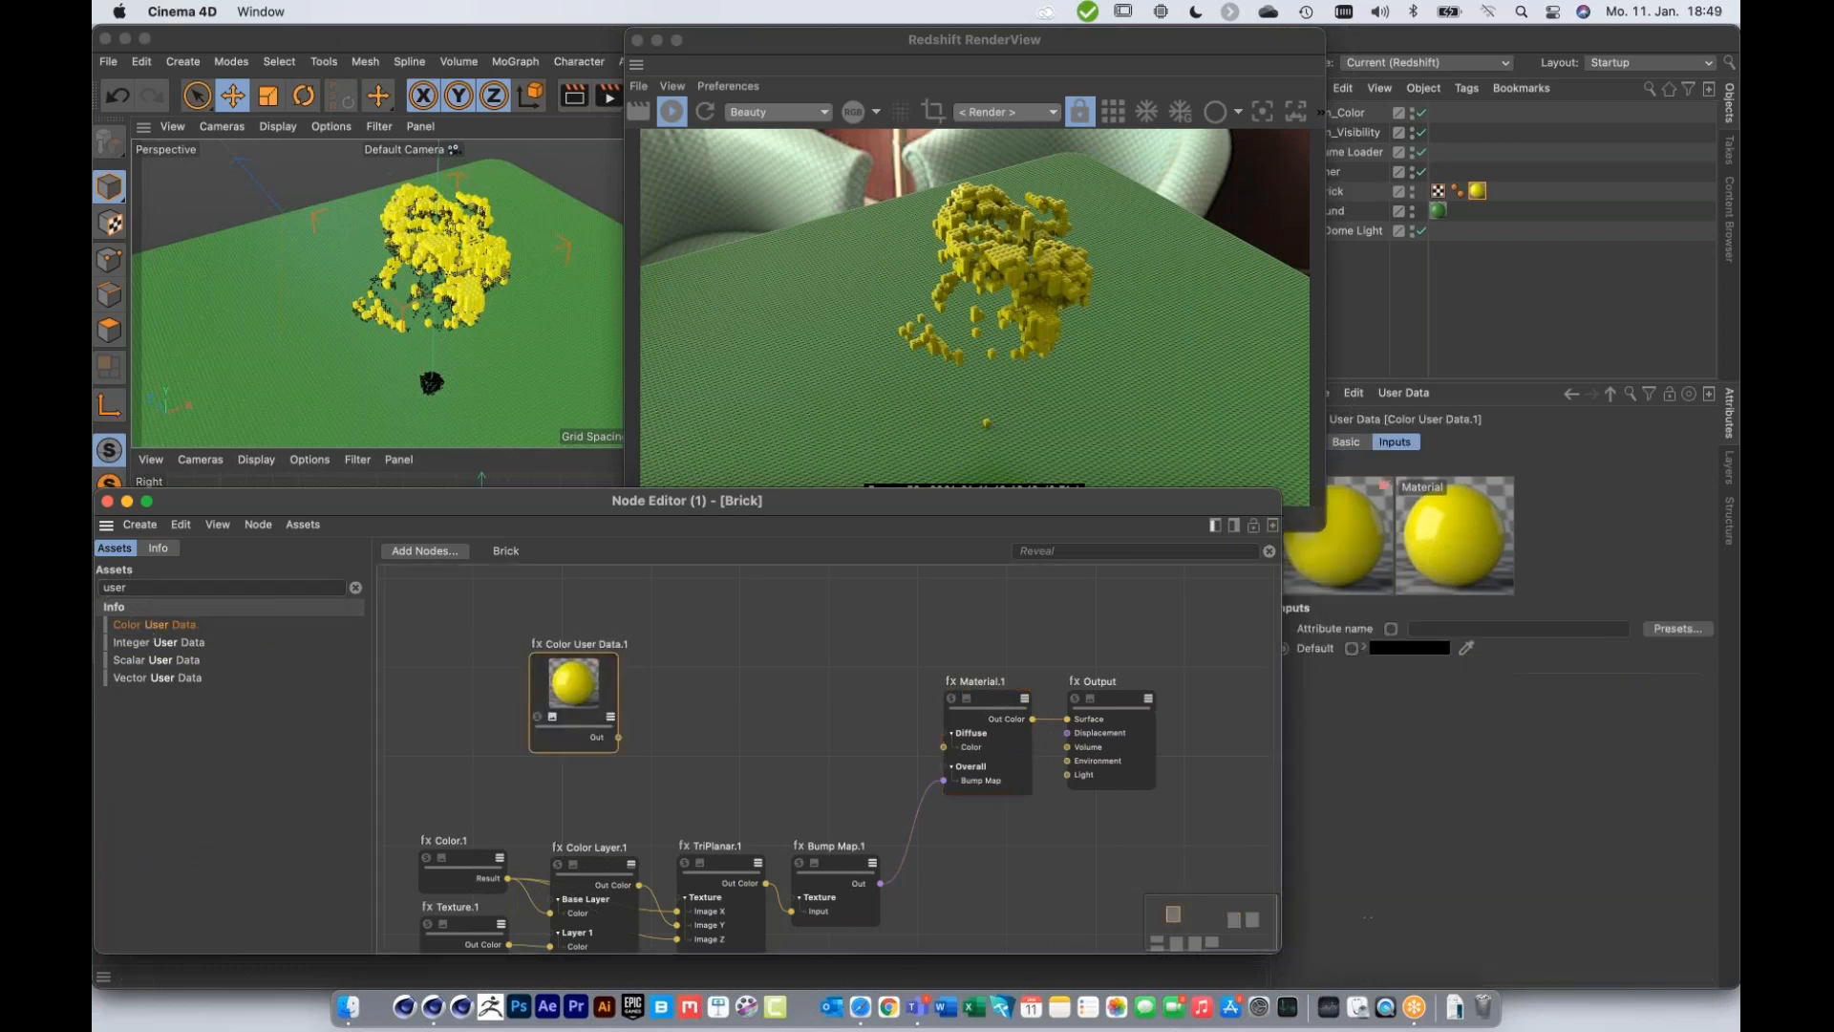
drag(619, 736, 949, 750)
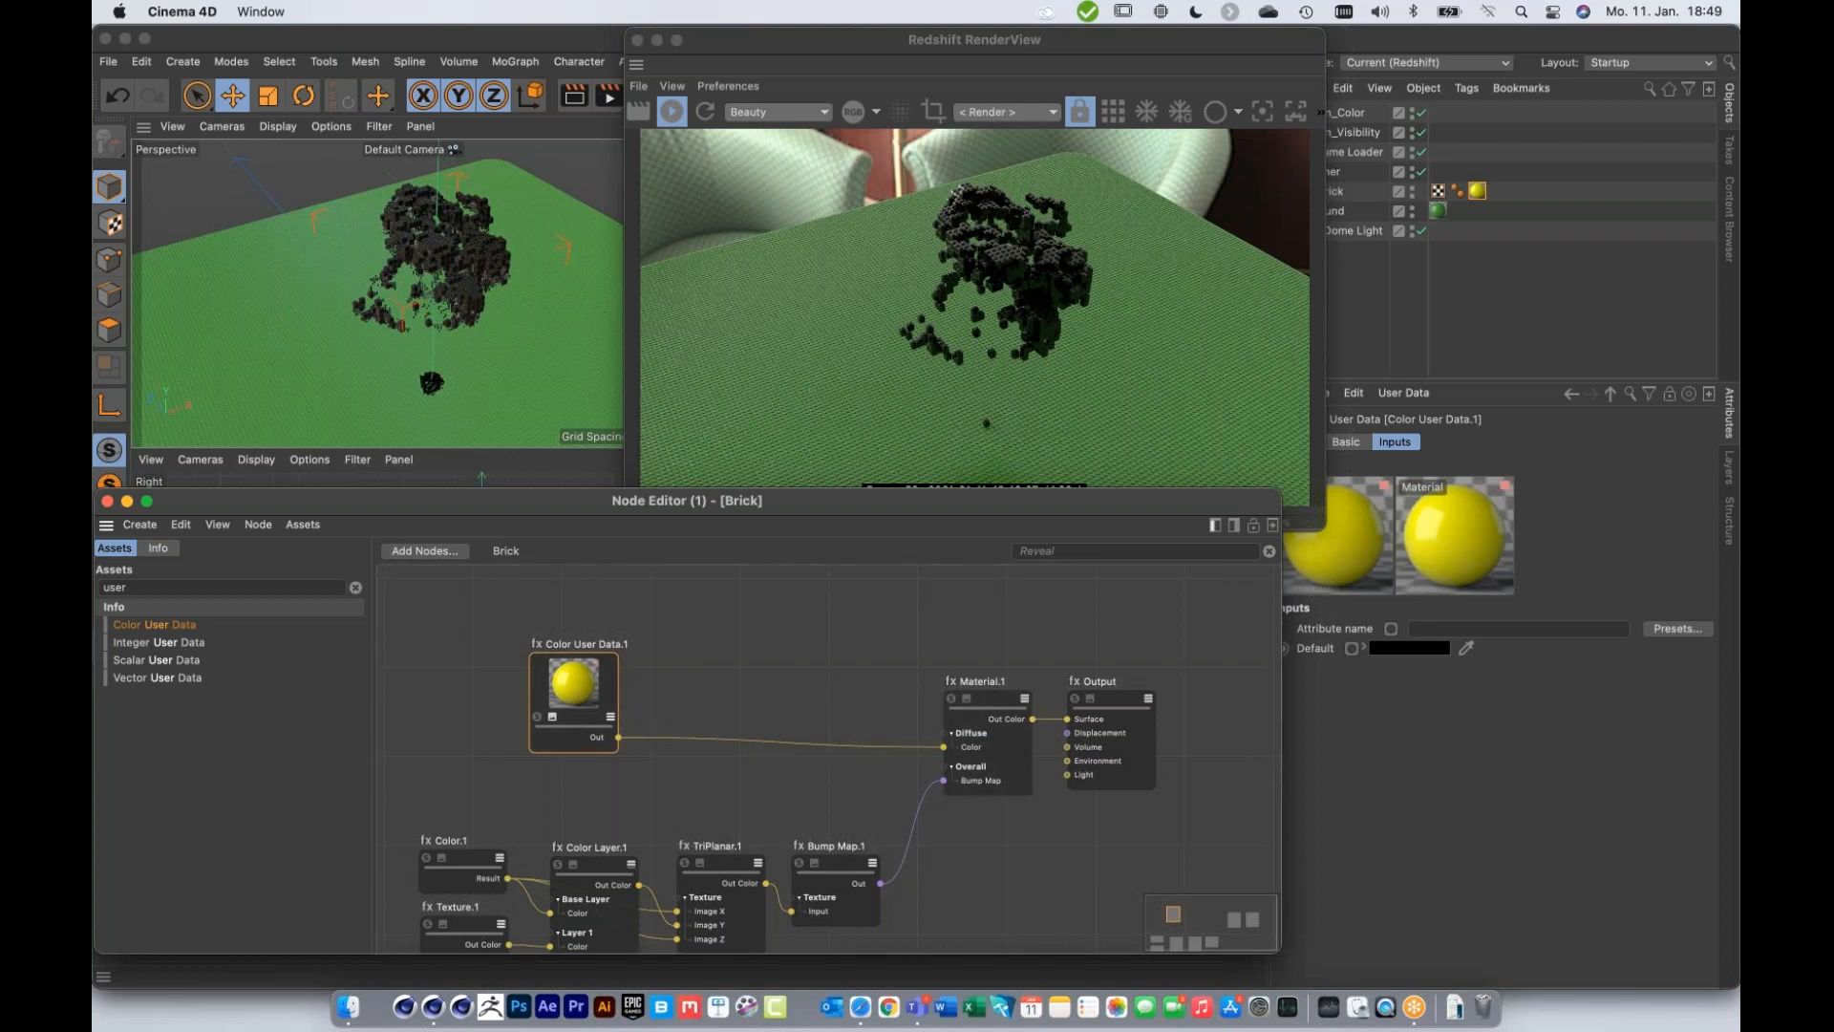
Step: Set the Color User Data node's attribute name to the MoGraph Color preset, RSMGColor
drag(1167, 508, 1162, 527)
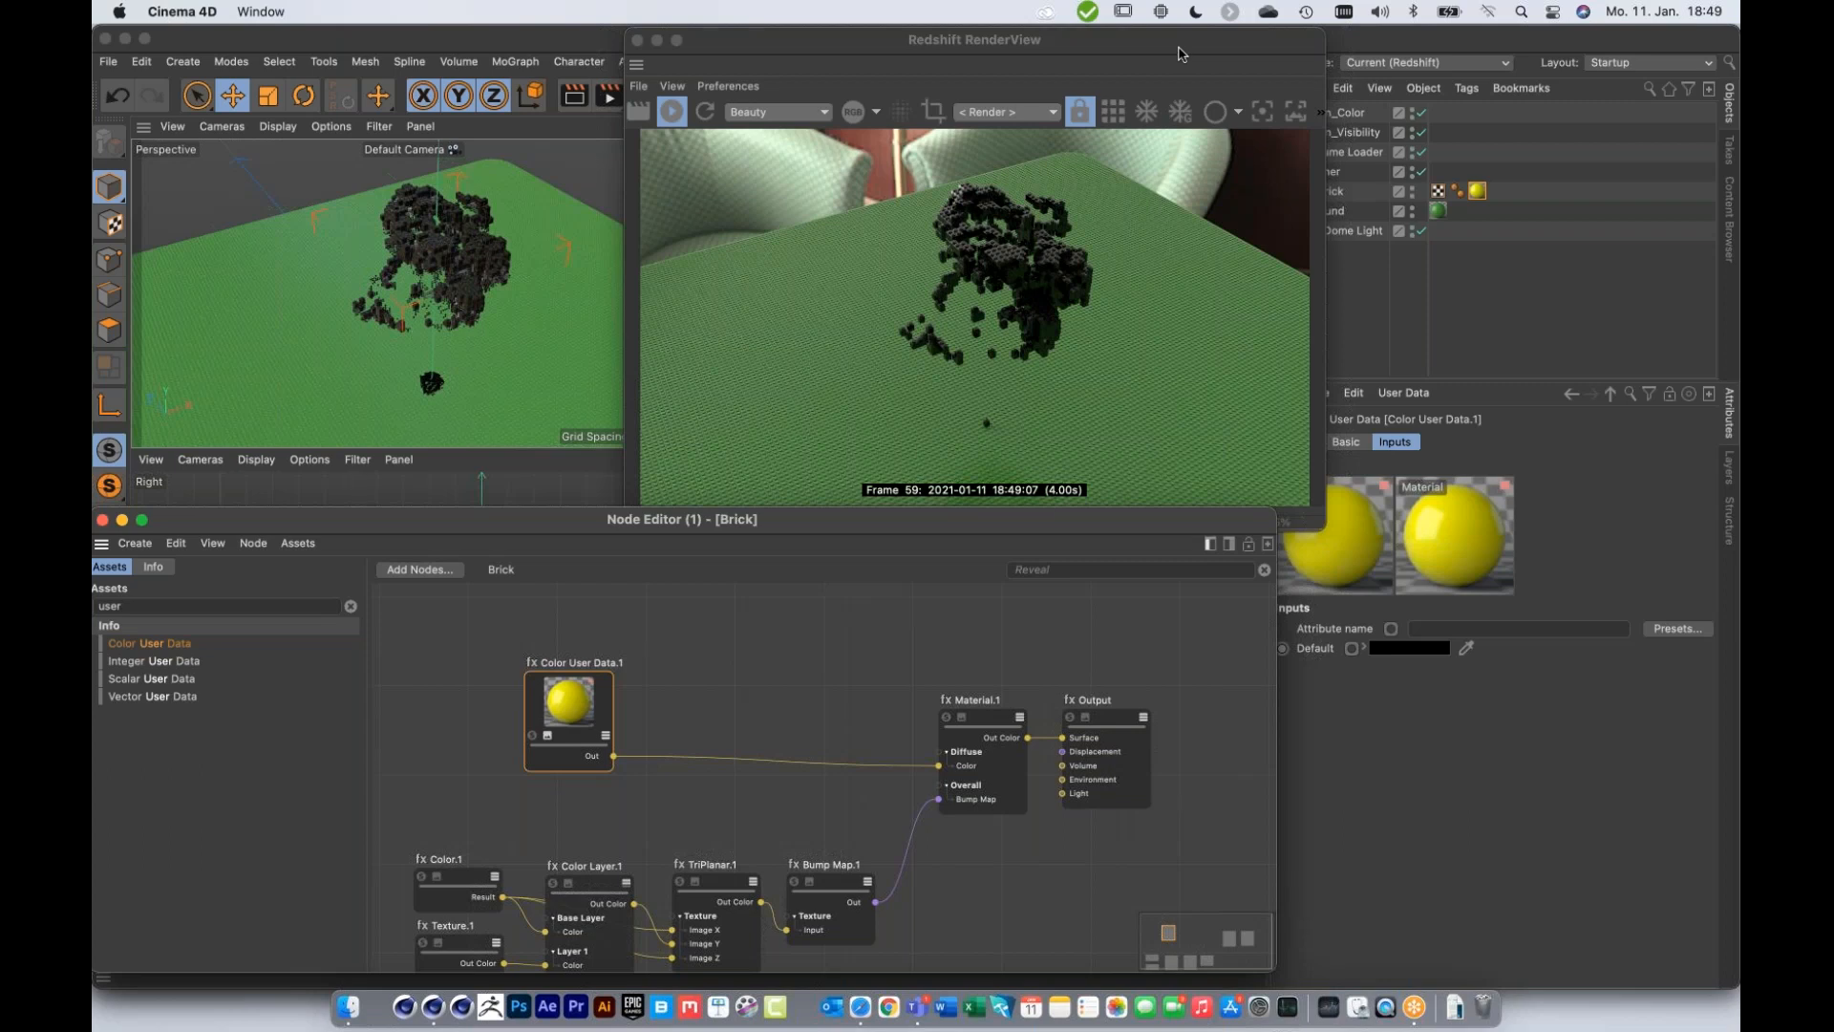
drag(1181, 48, 1124, 46)
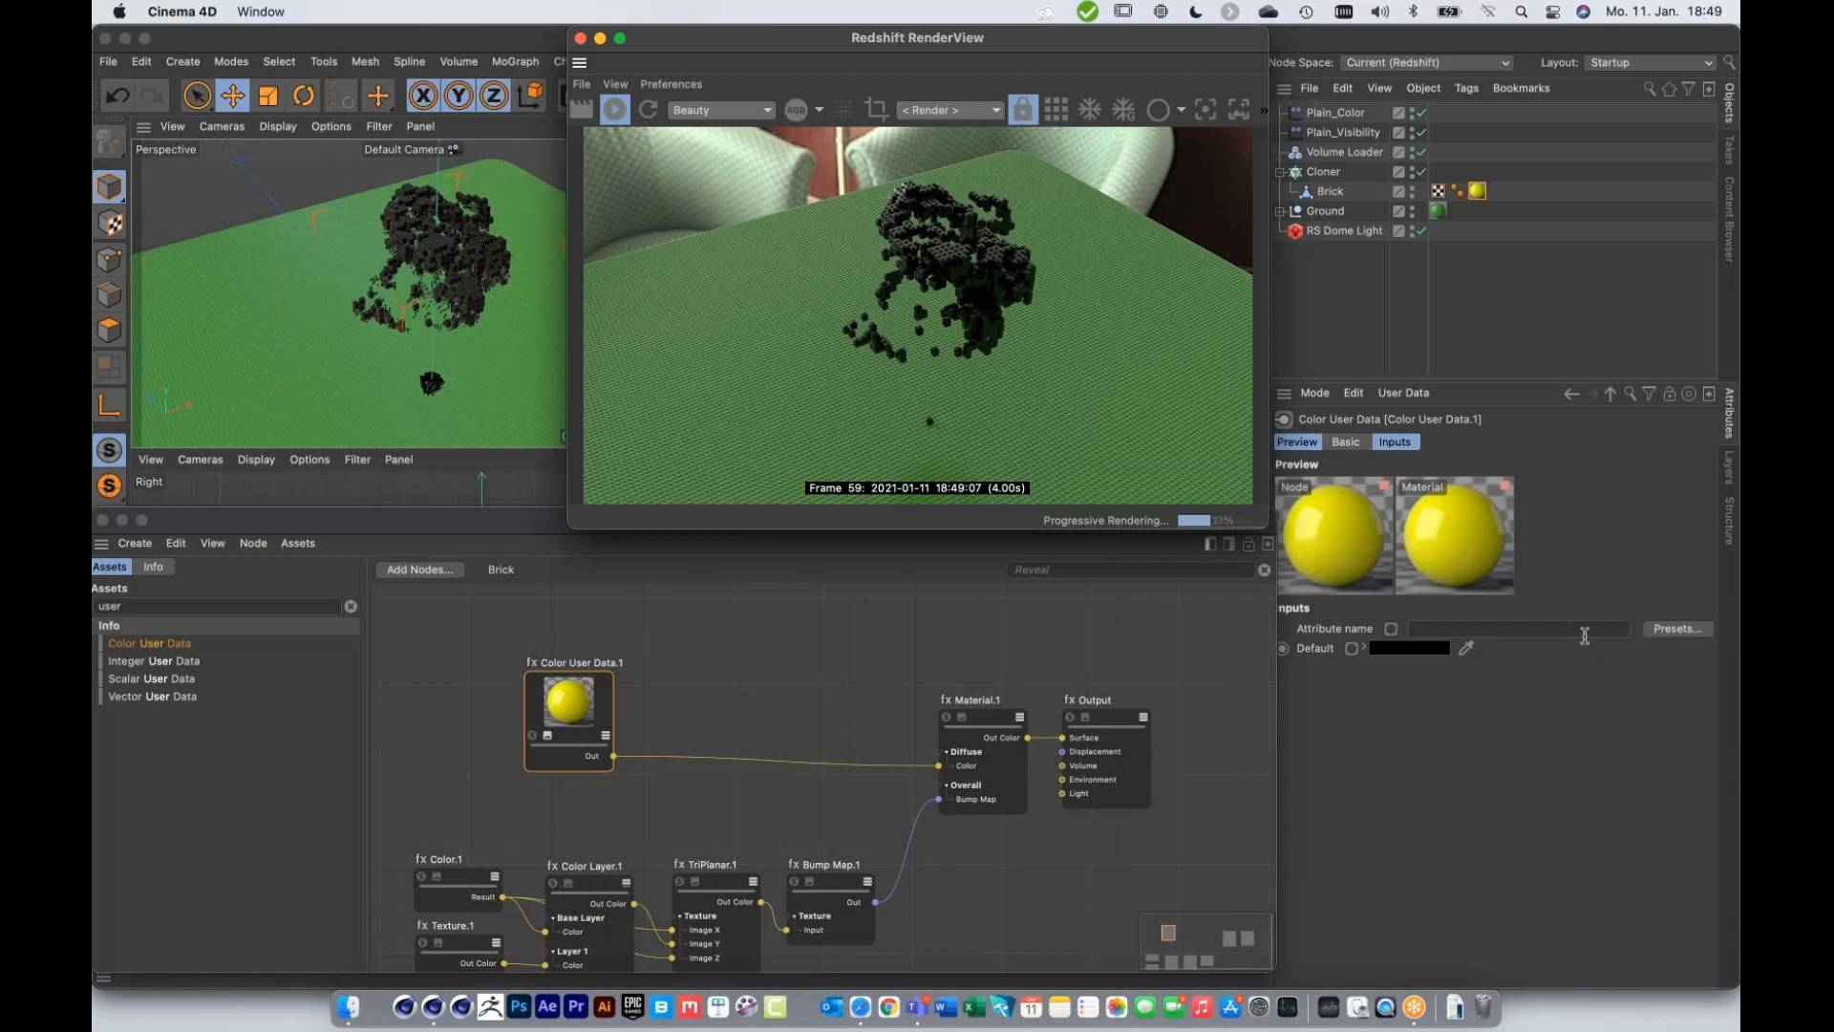
click(1678, 630)
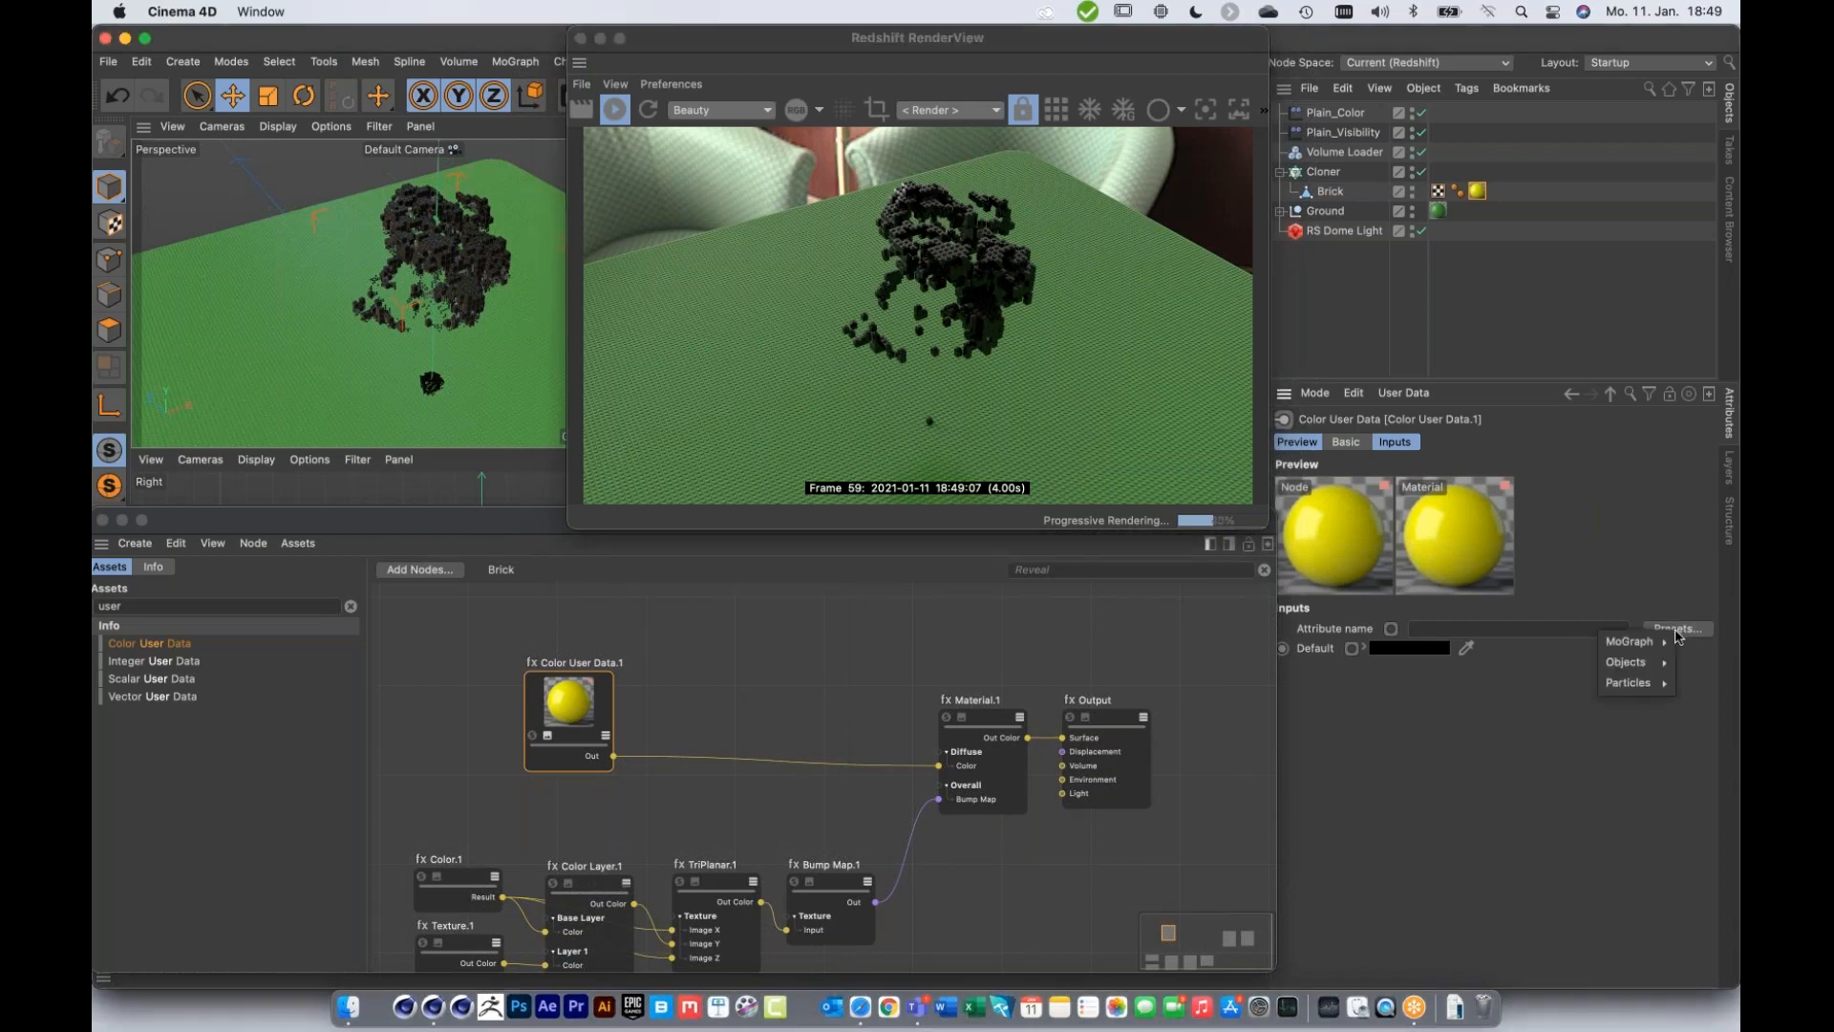
mouse_move(1644, 641)
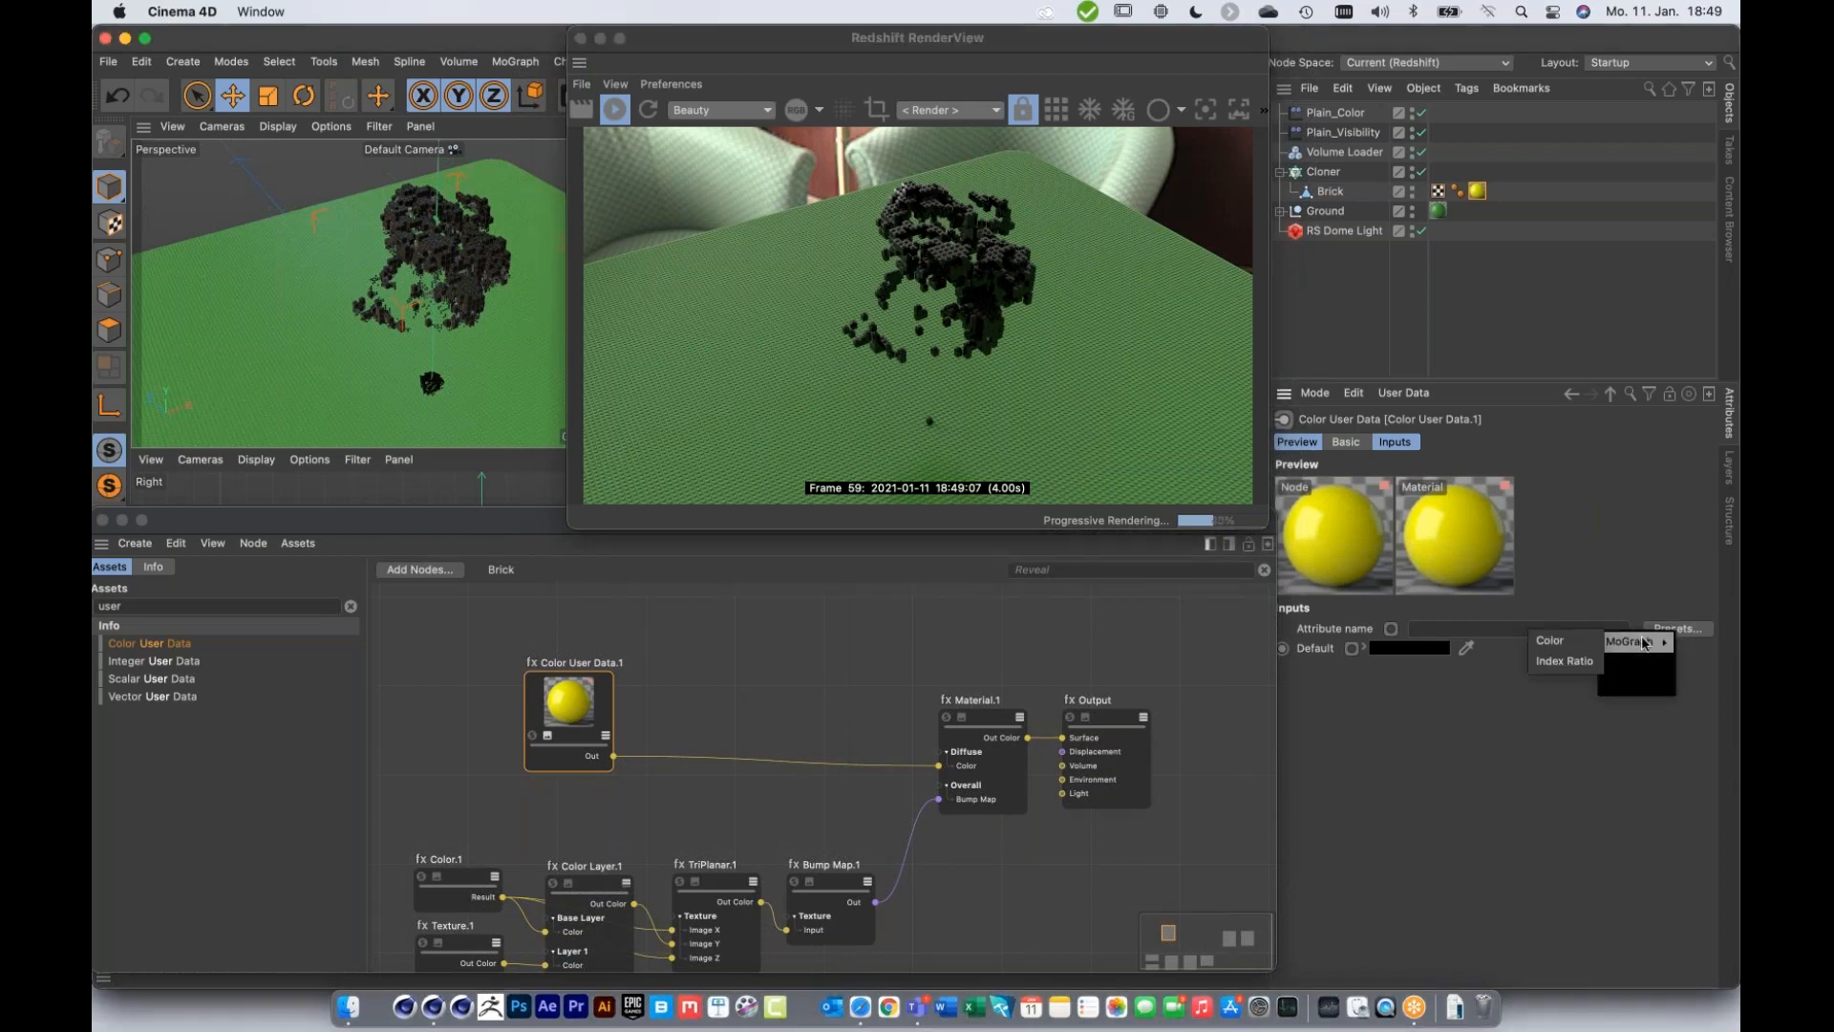
click(1571, 642)
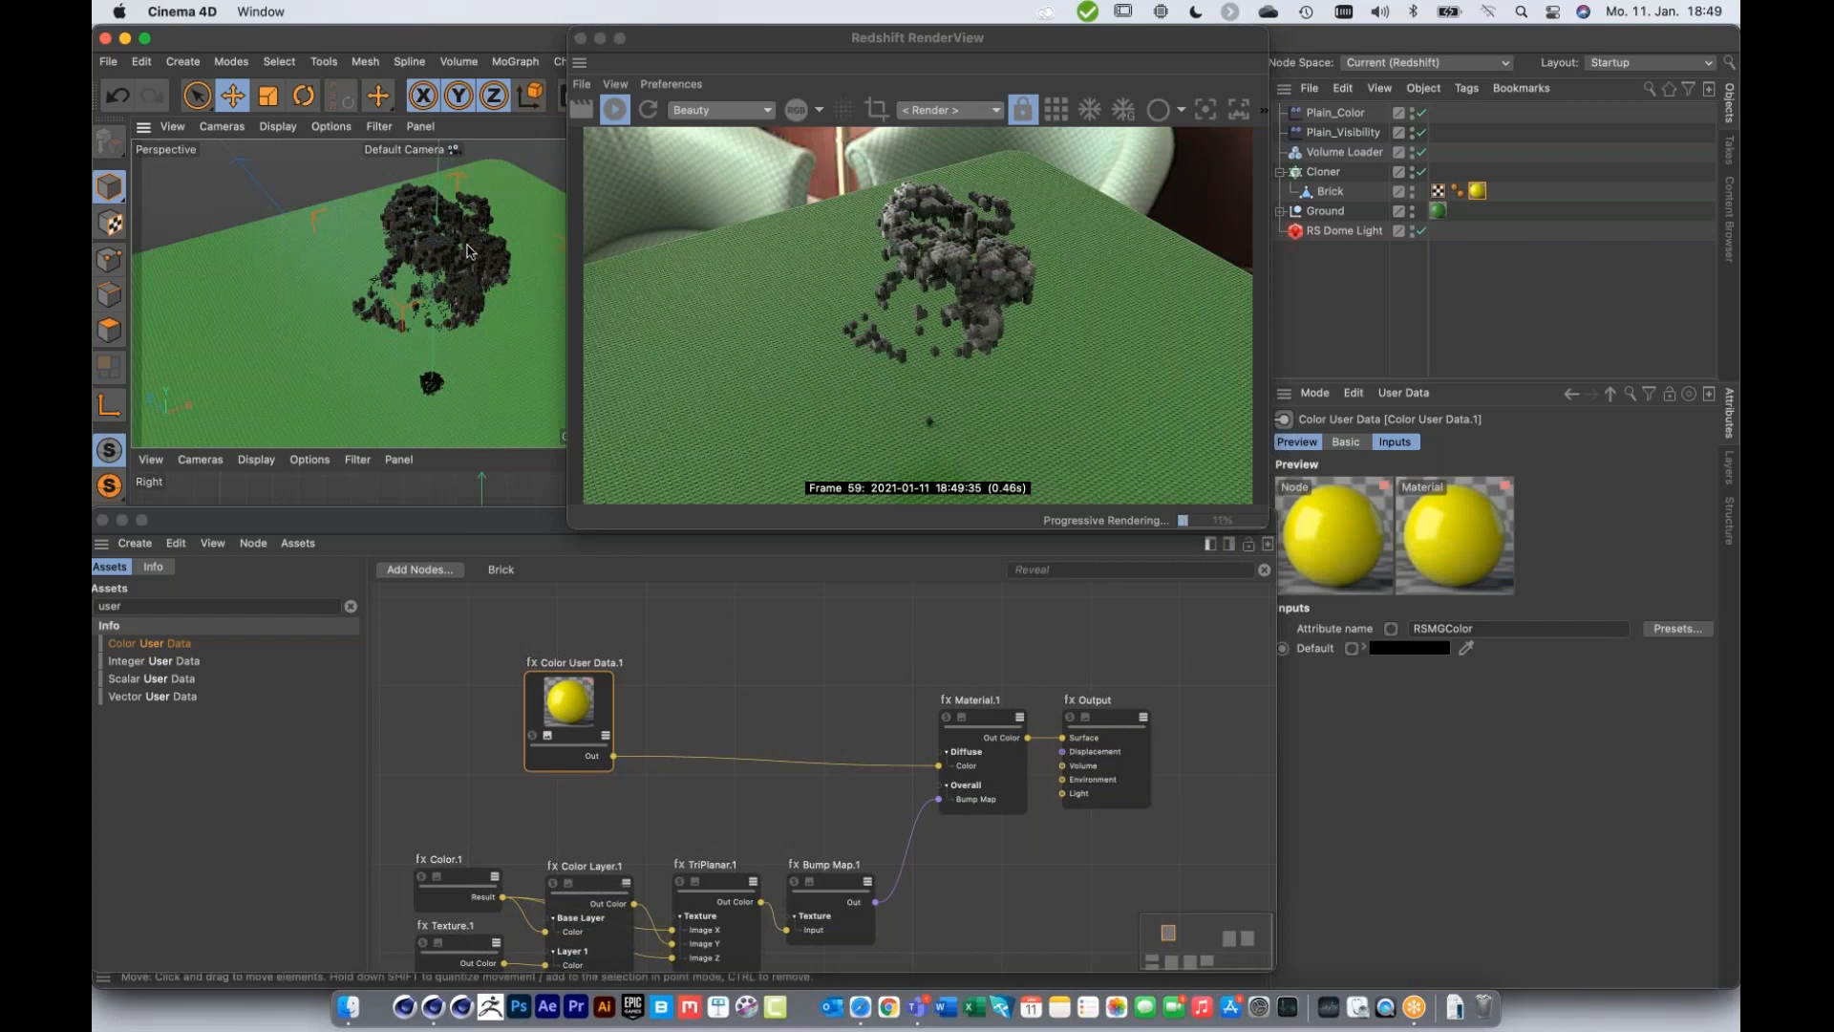
scroll(466, 252, up, 8)
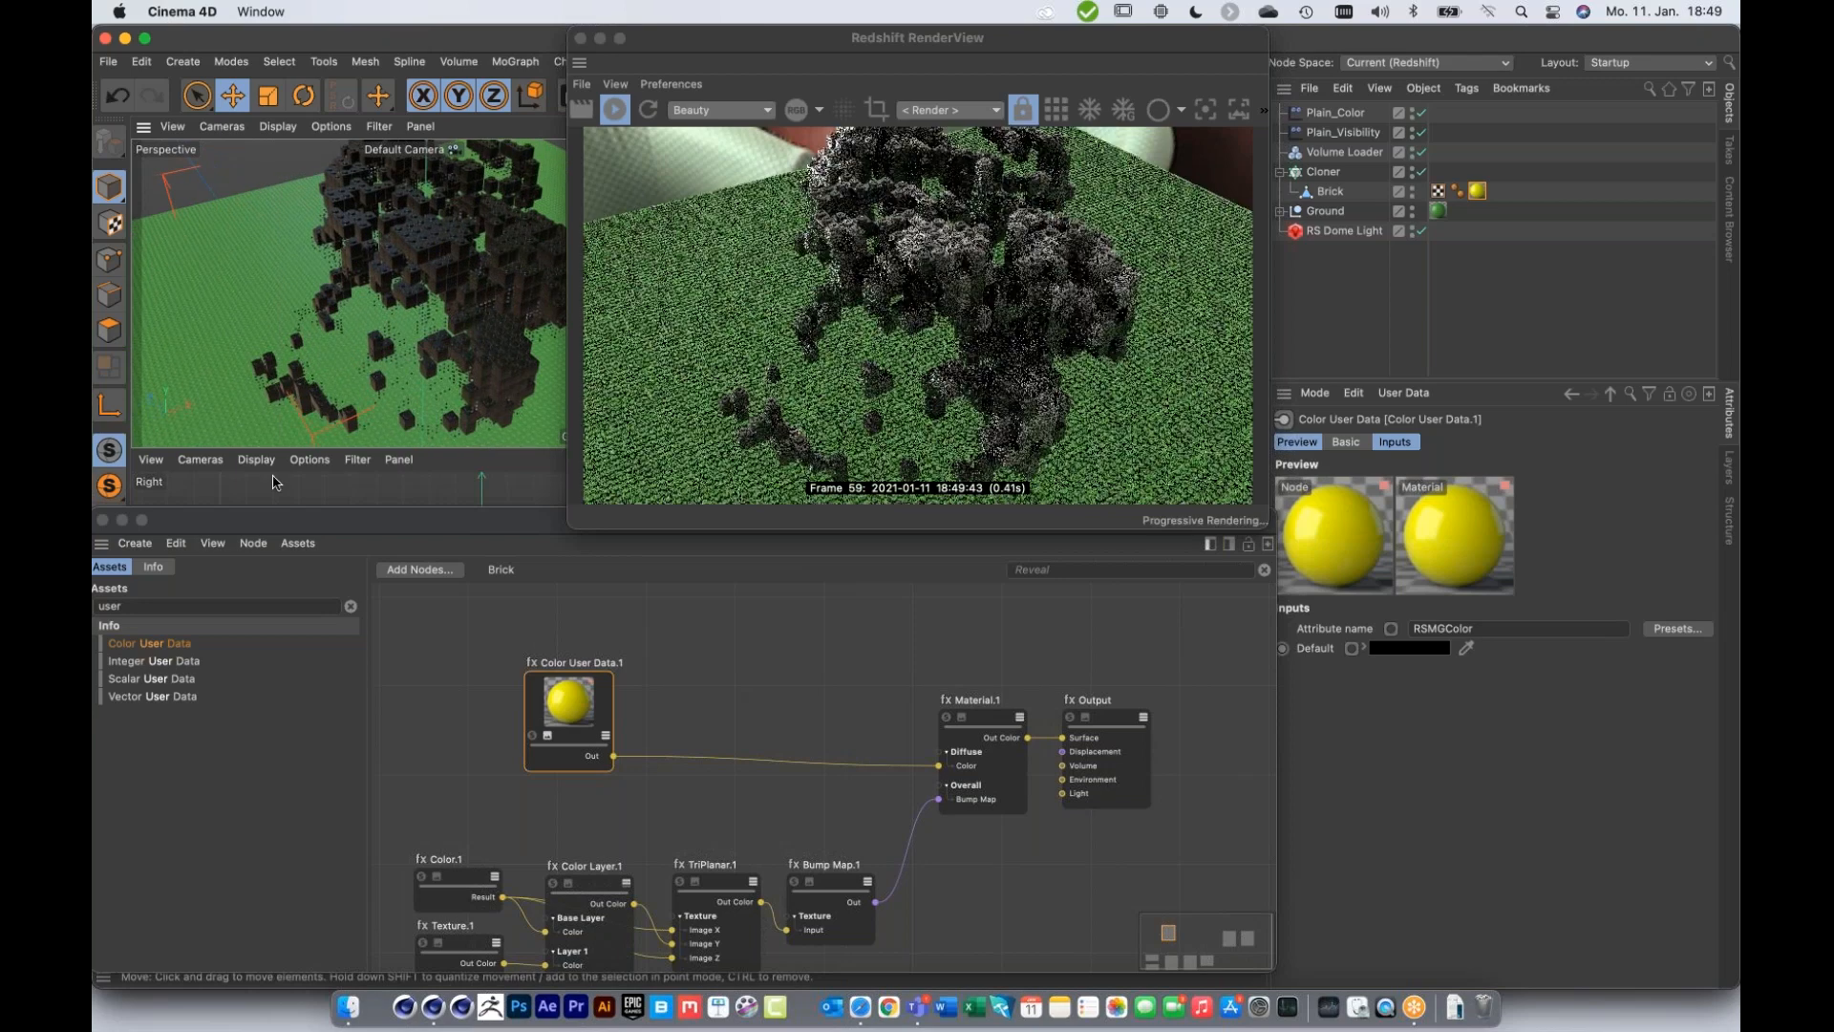
Step: Insert a Ramp node between Color User Data and the diffuse color, and load the Heat 3 preset into its gradient
drag(136, 605, 746, 674)
text(ramp)
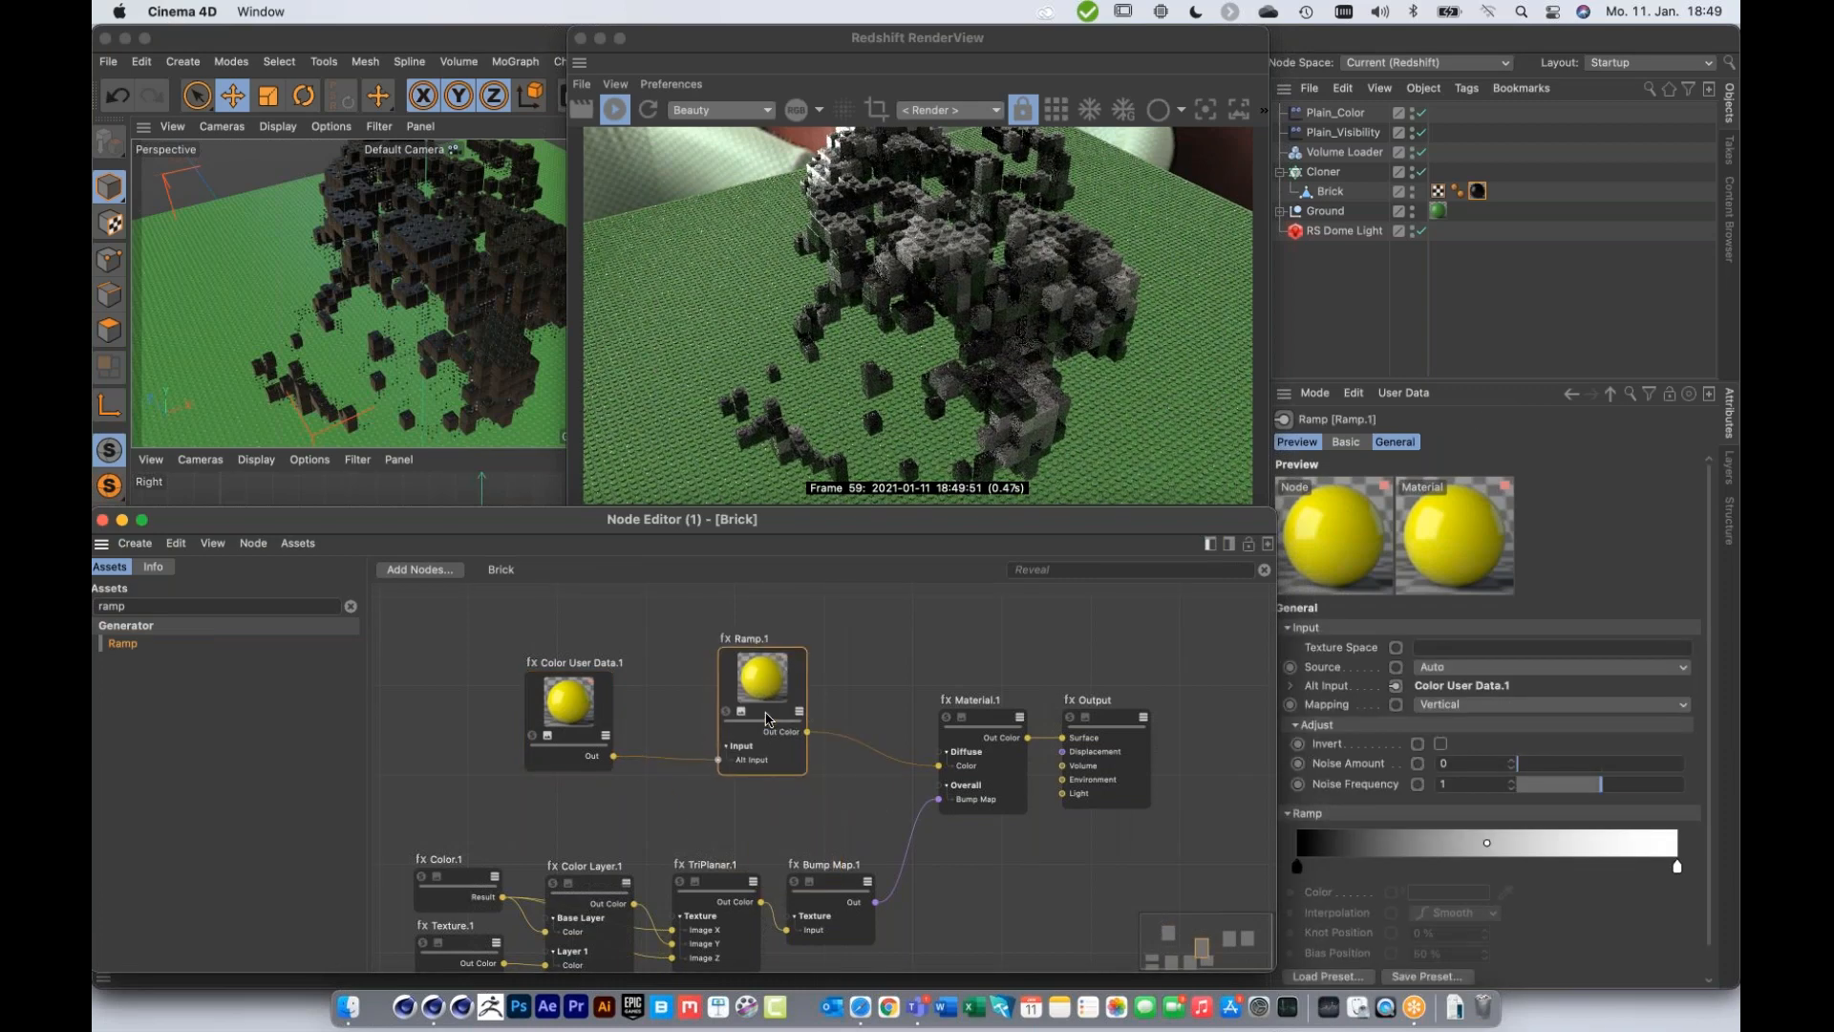
click(1574, 904)
scroll(1574, 904, down, 1)
click(1350, 946)
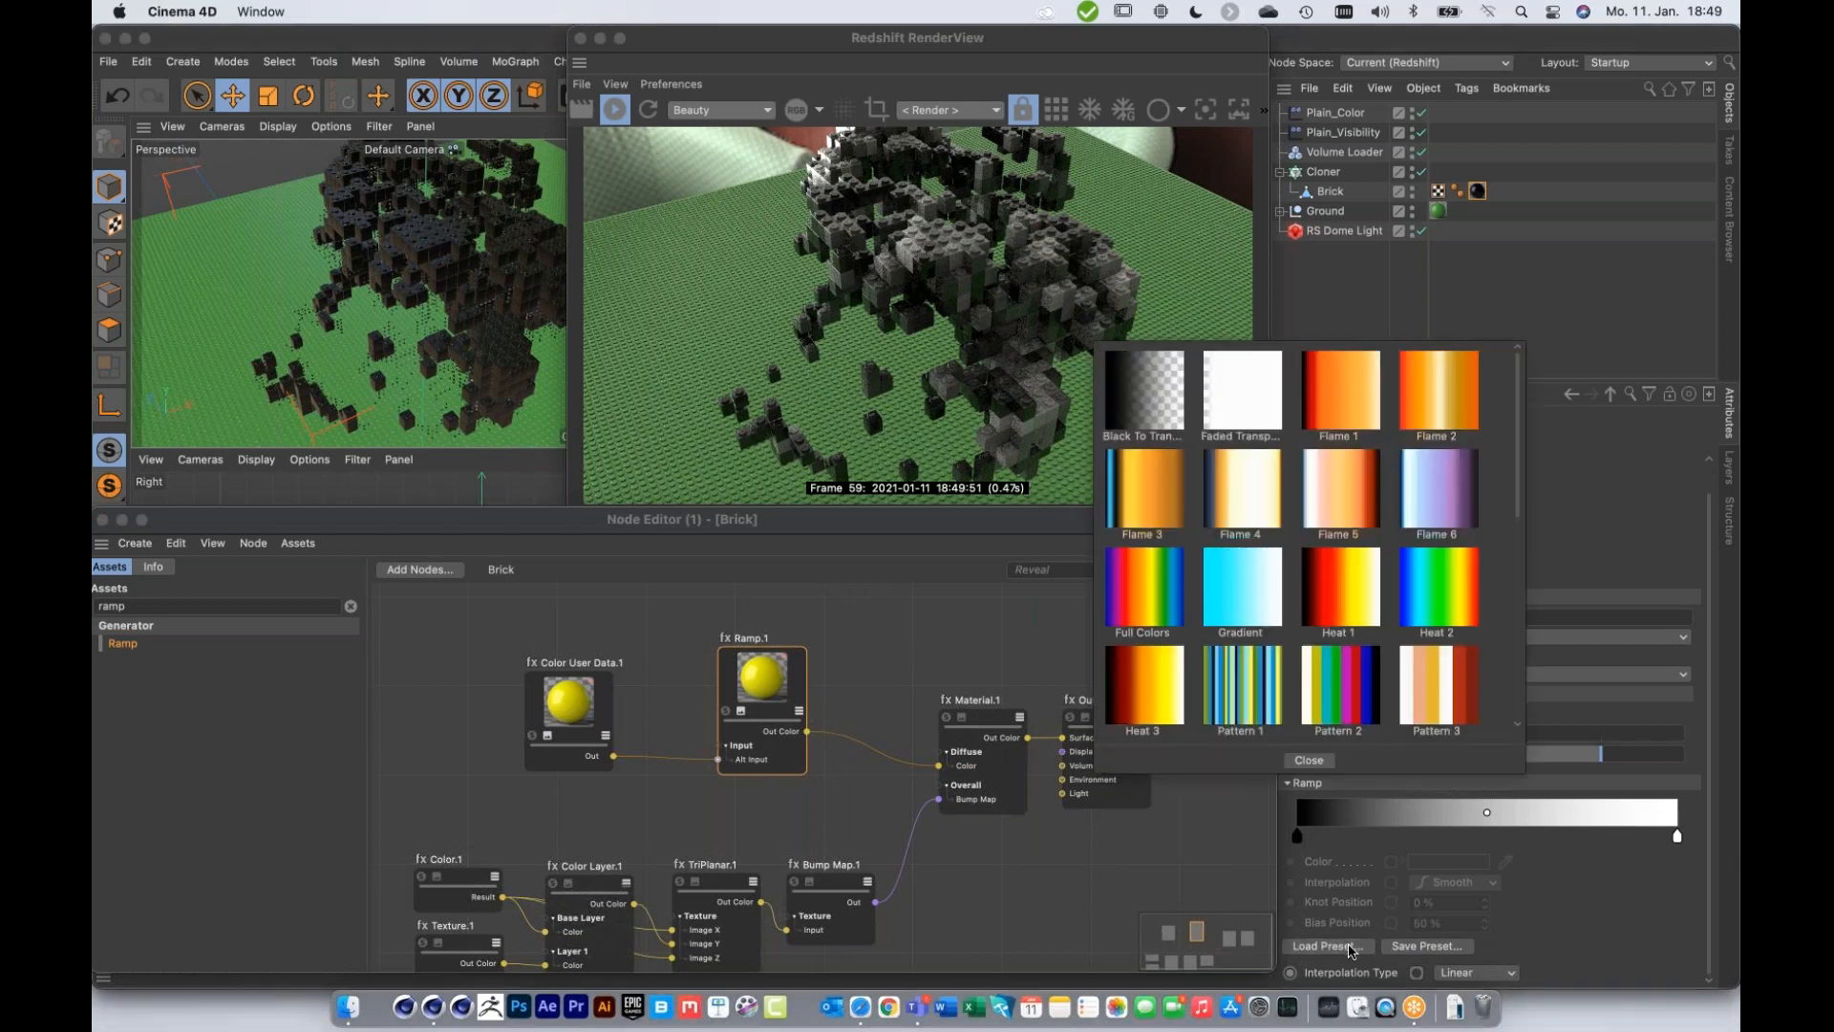
click(1177, 704)
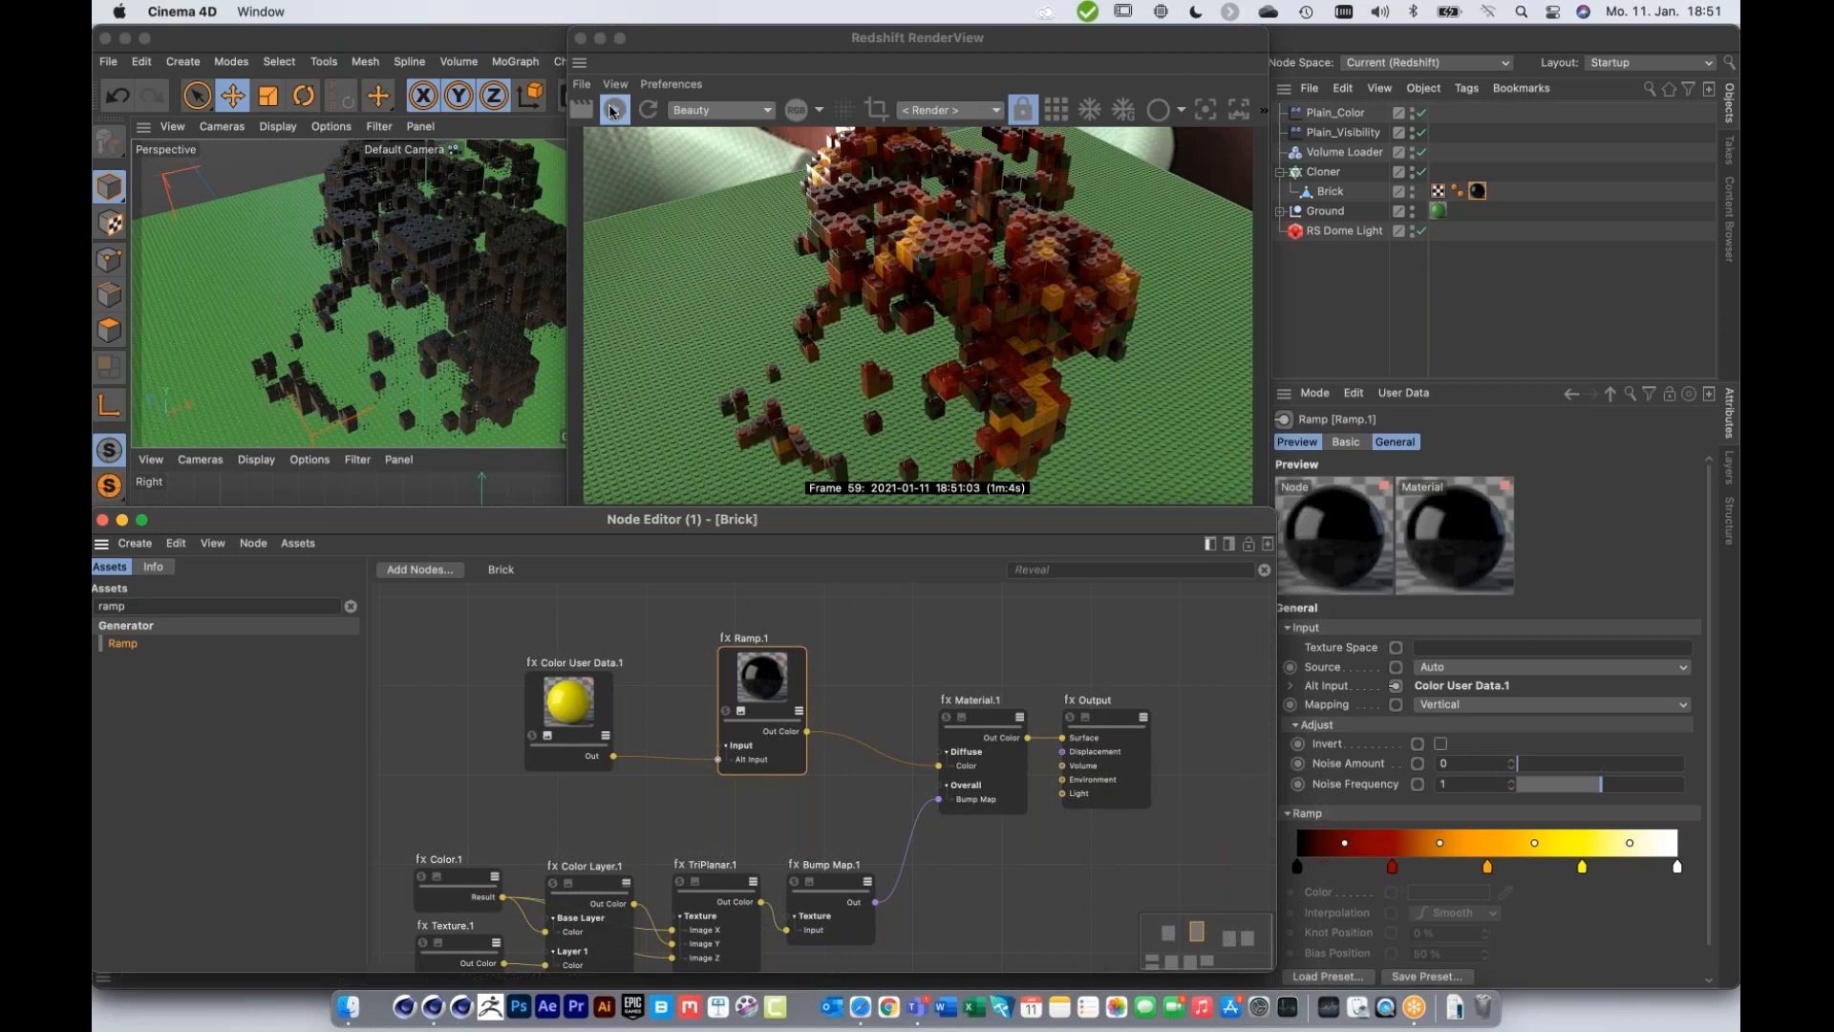
Step: Stop the live render preview and close both the Redshift RenderView and the Node Editor
click(612, 111)
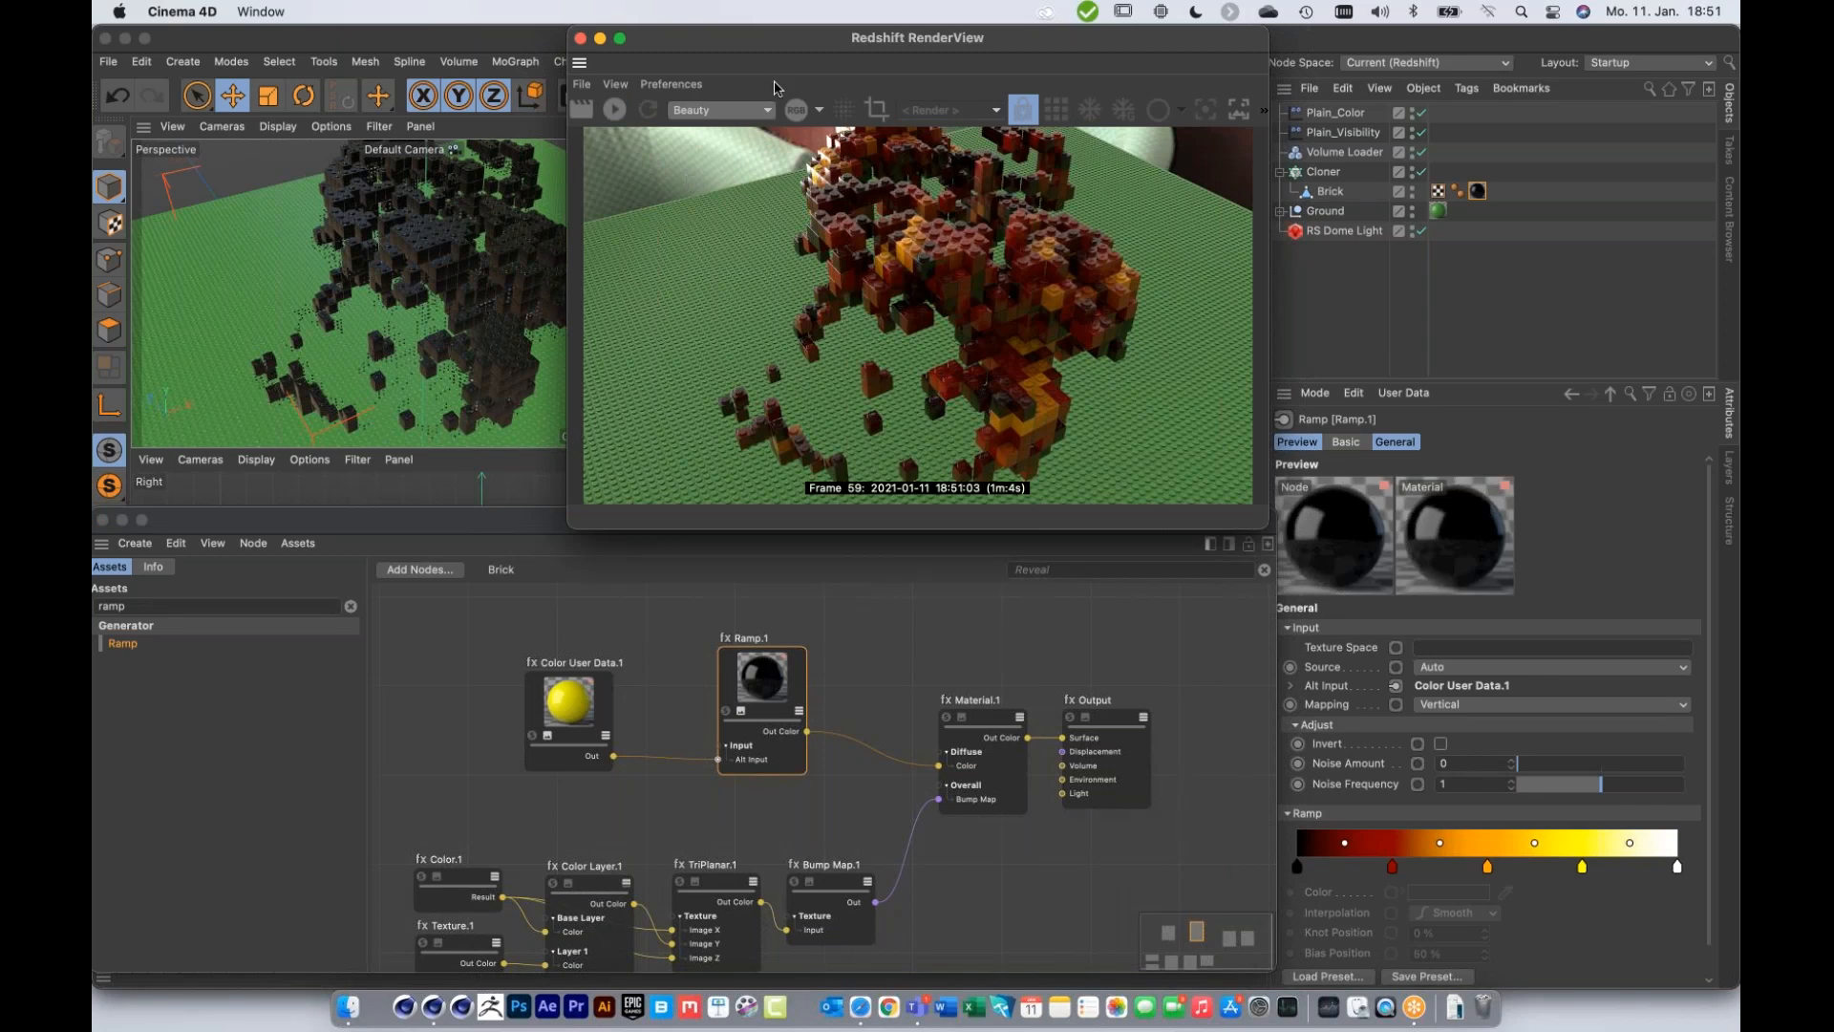
click(605, 116)
drag(647, 57, 645, 58)
click(578, 38)
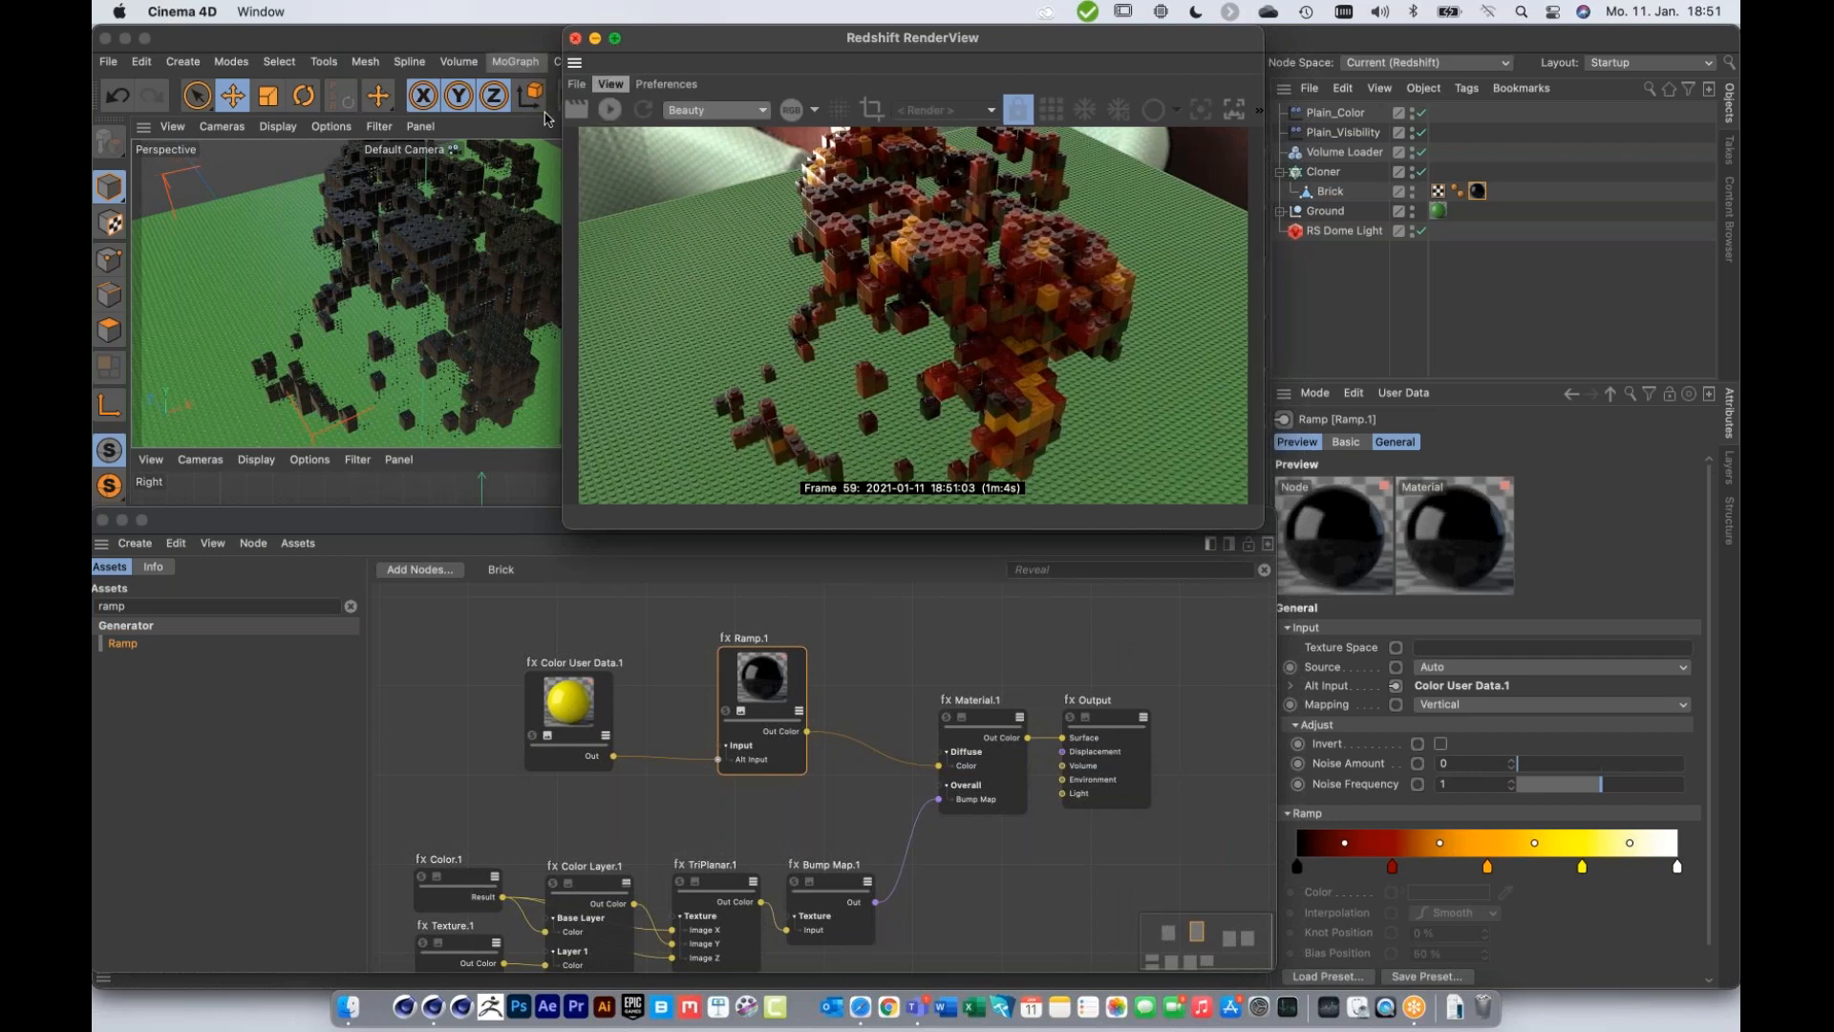
click(103, 521)
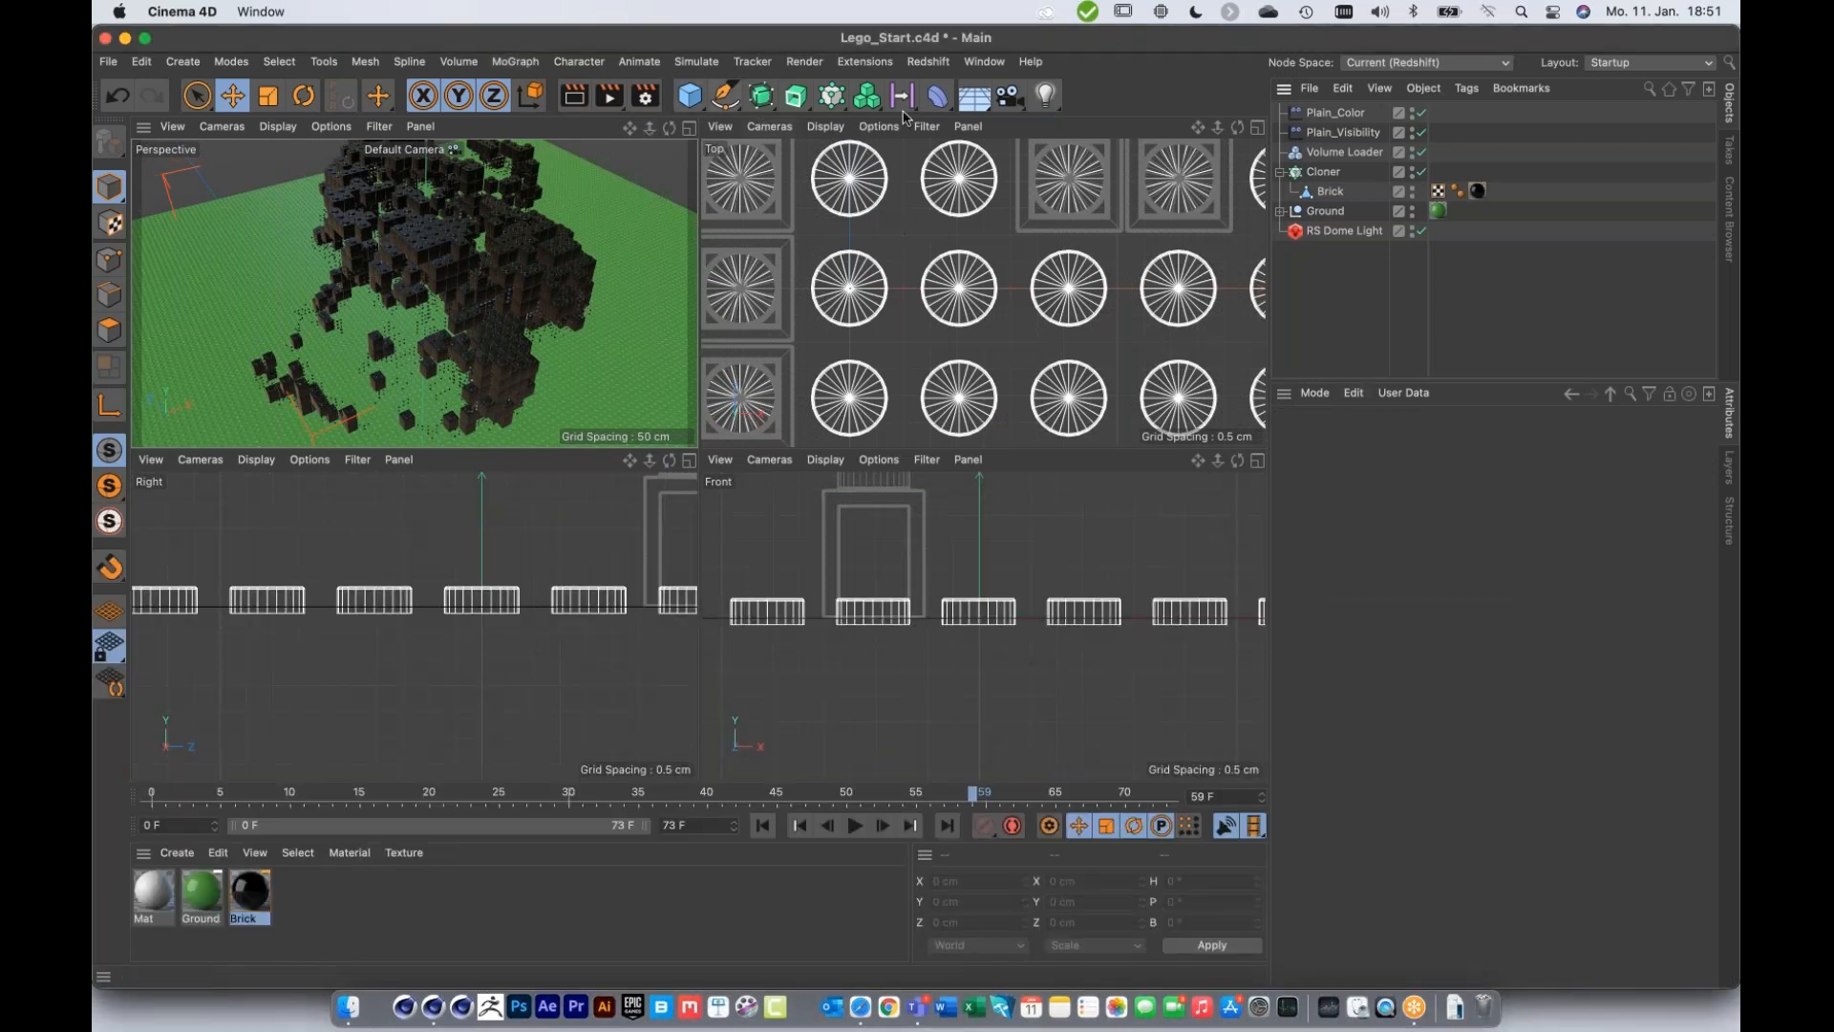
Step: Add a Volume Builder and look up the Volume (*.vdb) format among the export options for selected objects
click(866, 95)
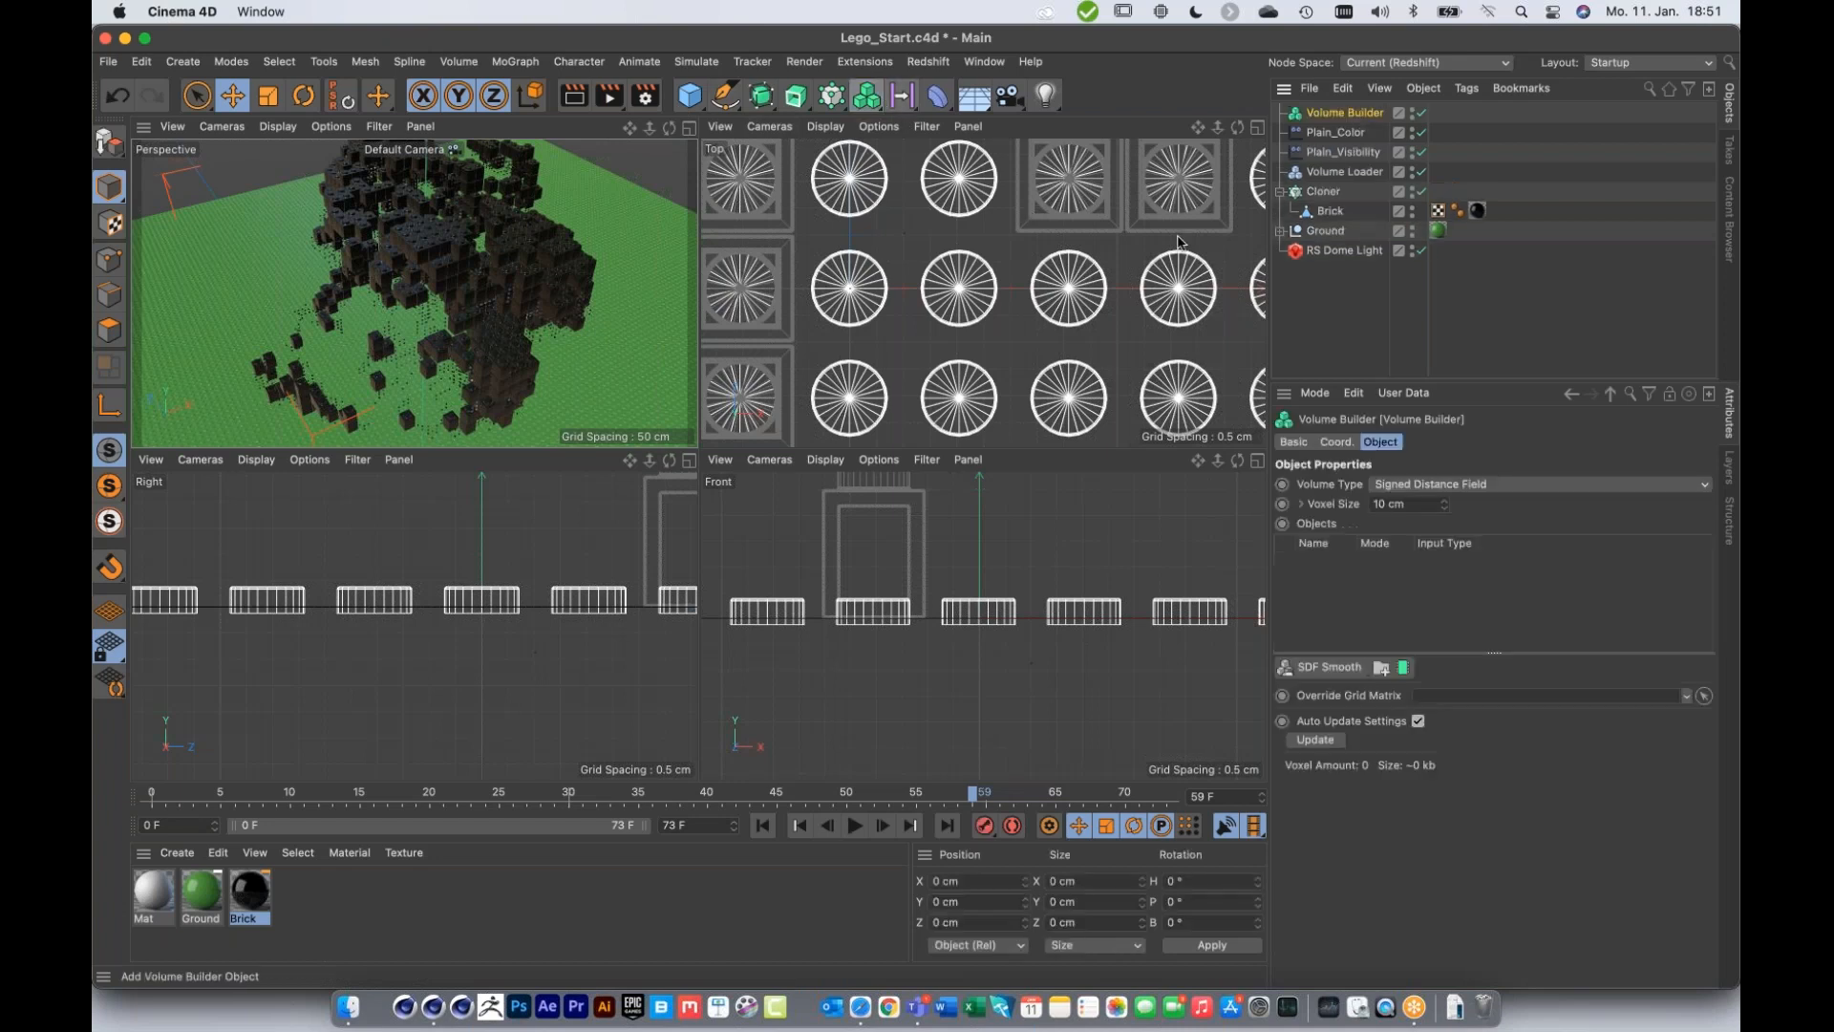
click(1309, 89)
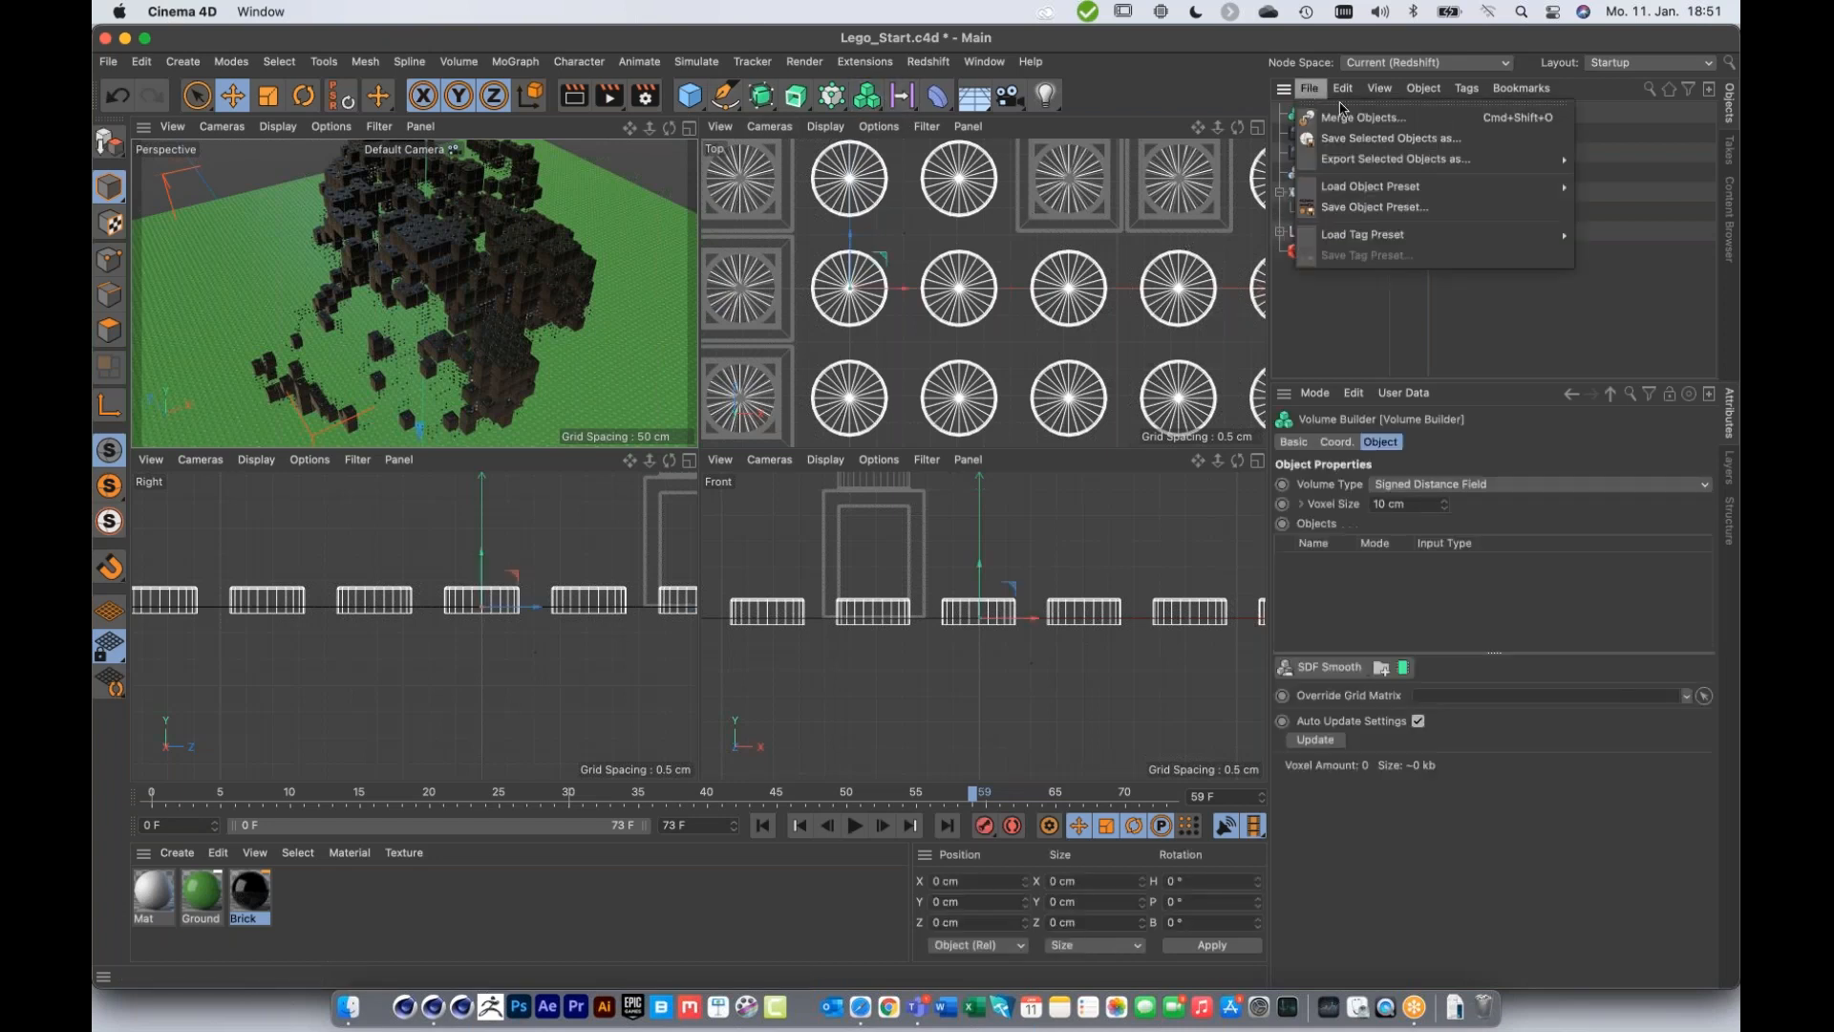
mouse_move(1393, 159)
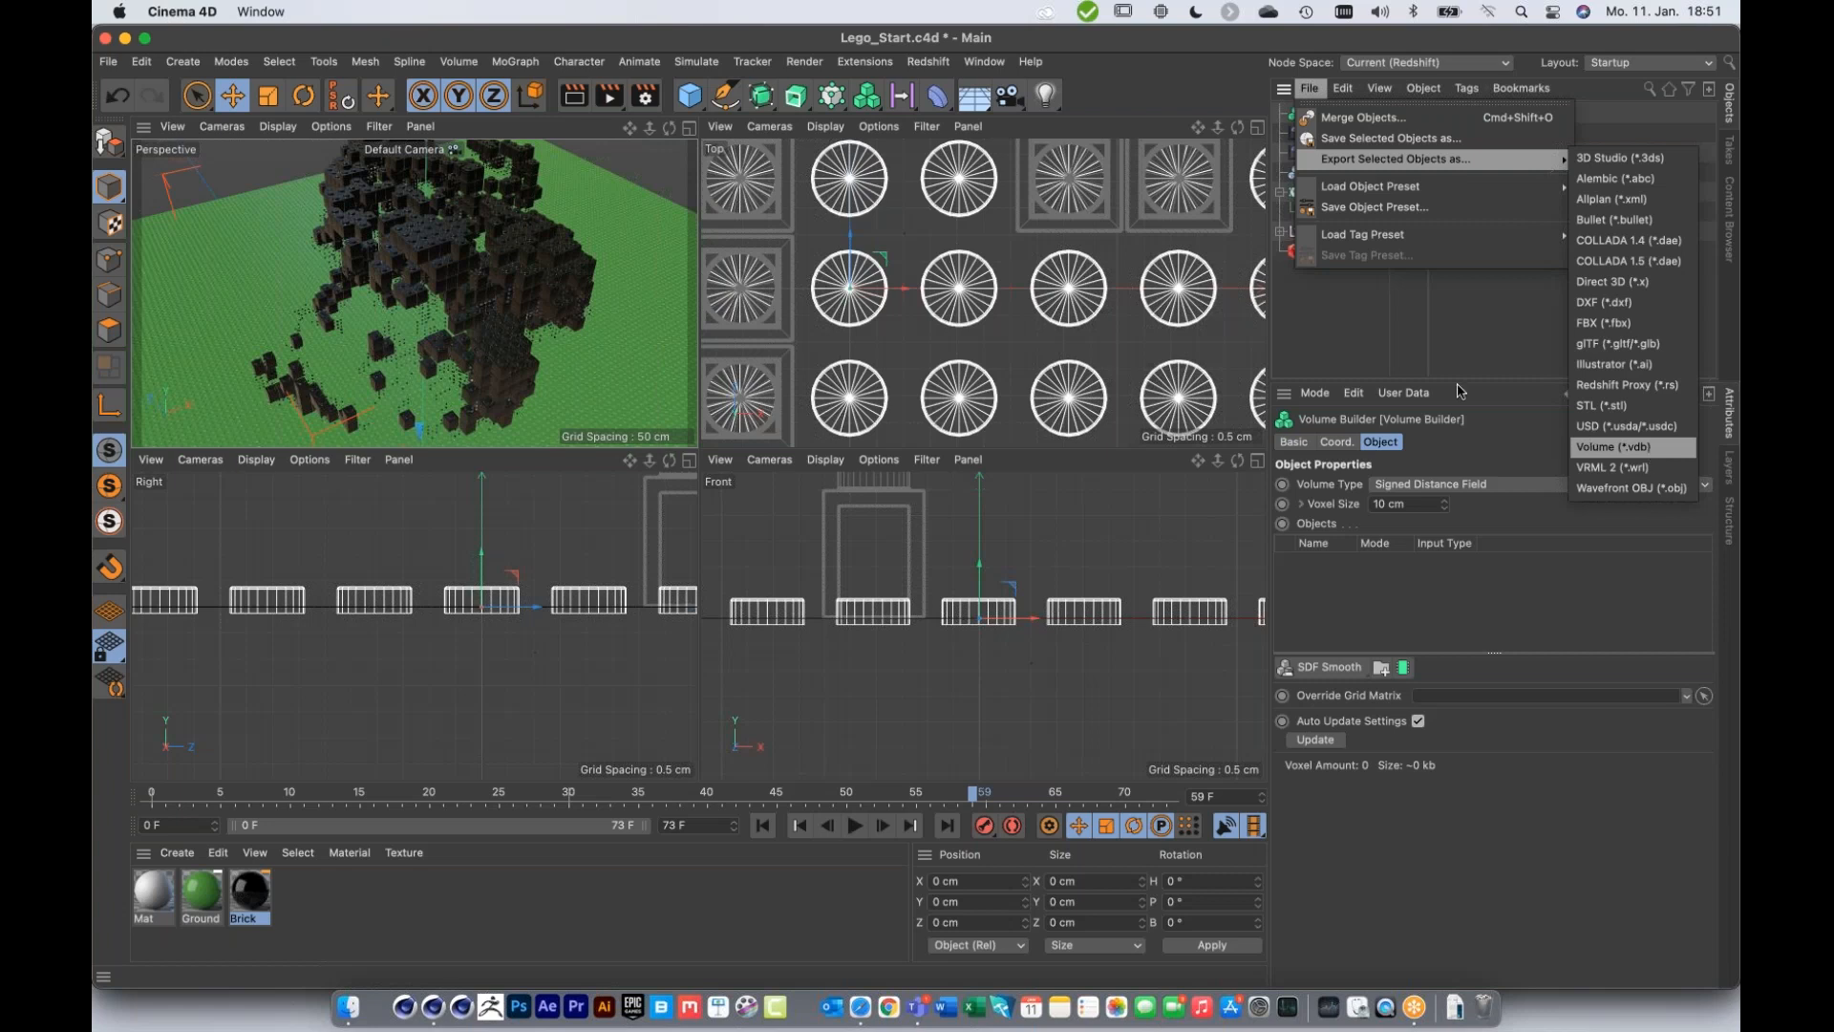
click(1349, 322)
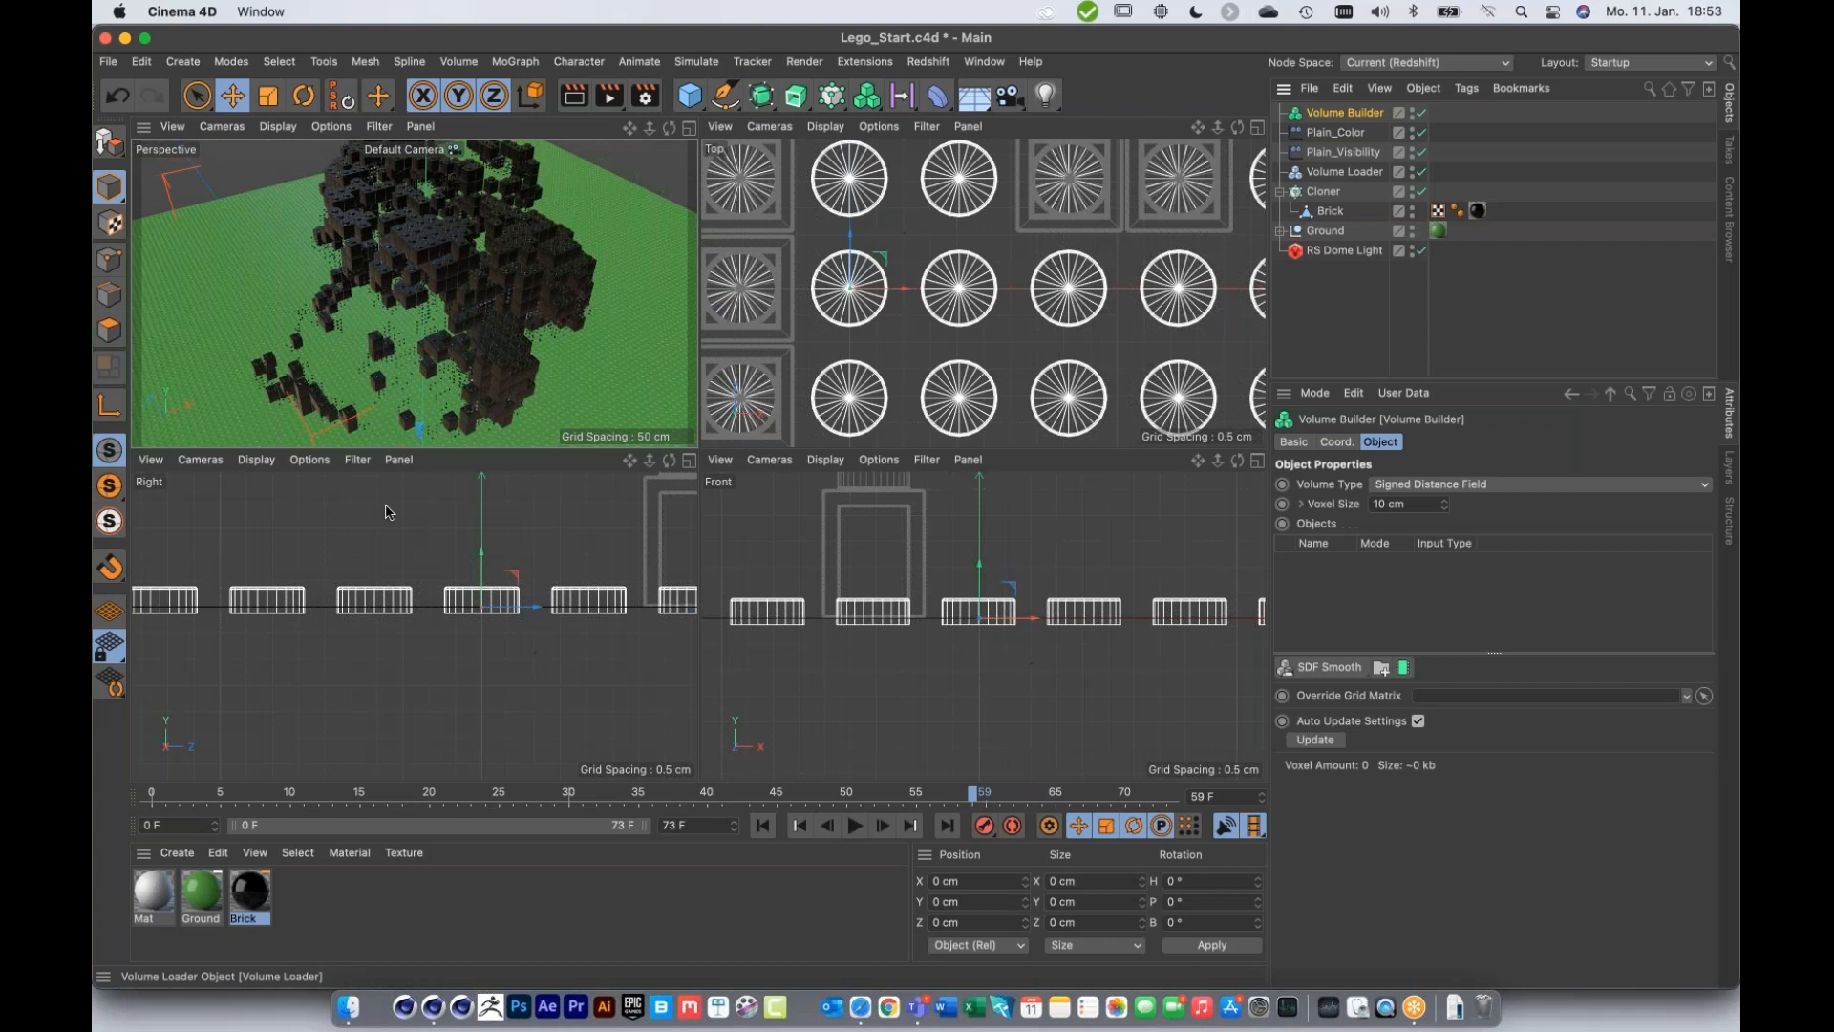
click(1351, 335)
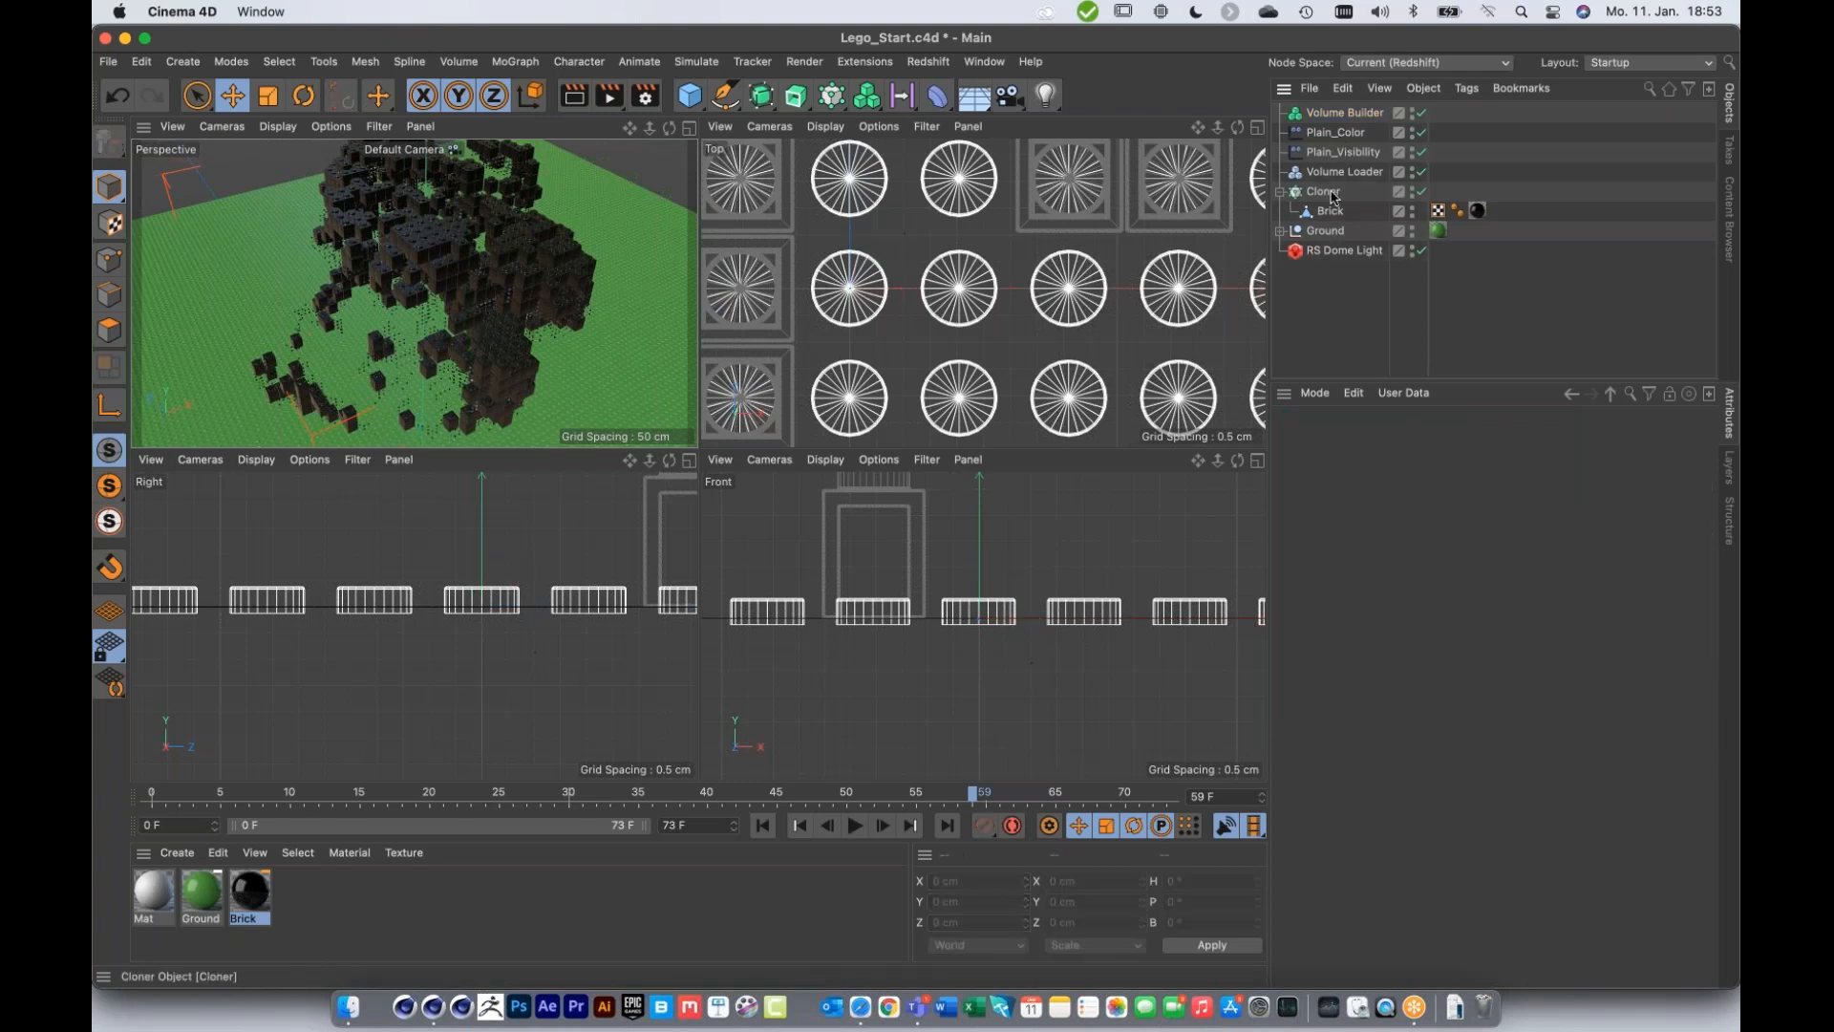
Step: Review the Volume Loader's properties and Plain_Color's falloff color remap, and delete the Volume Builder
click(1341, 174)
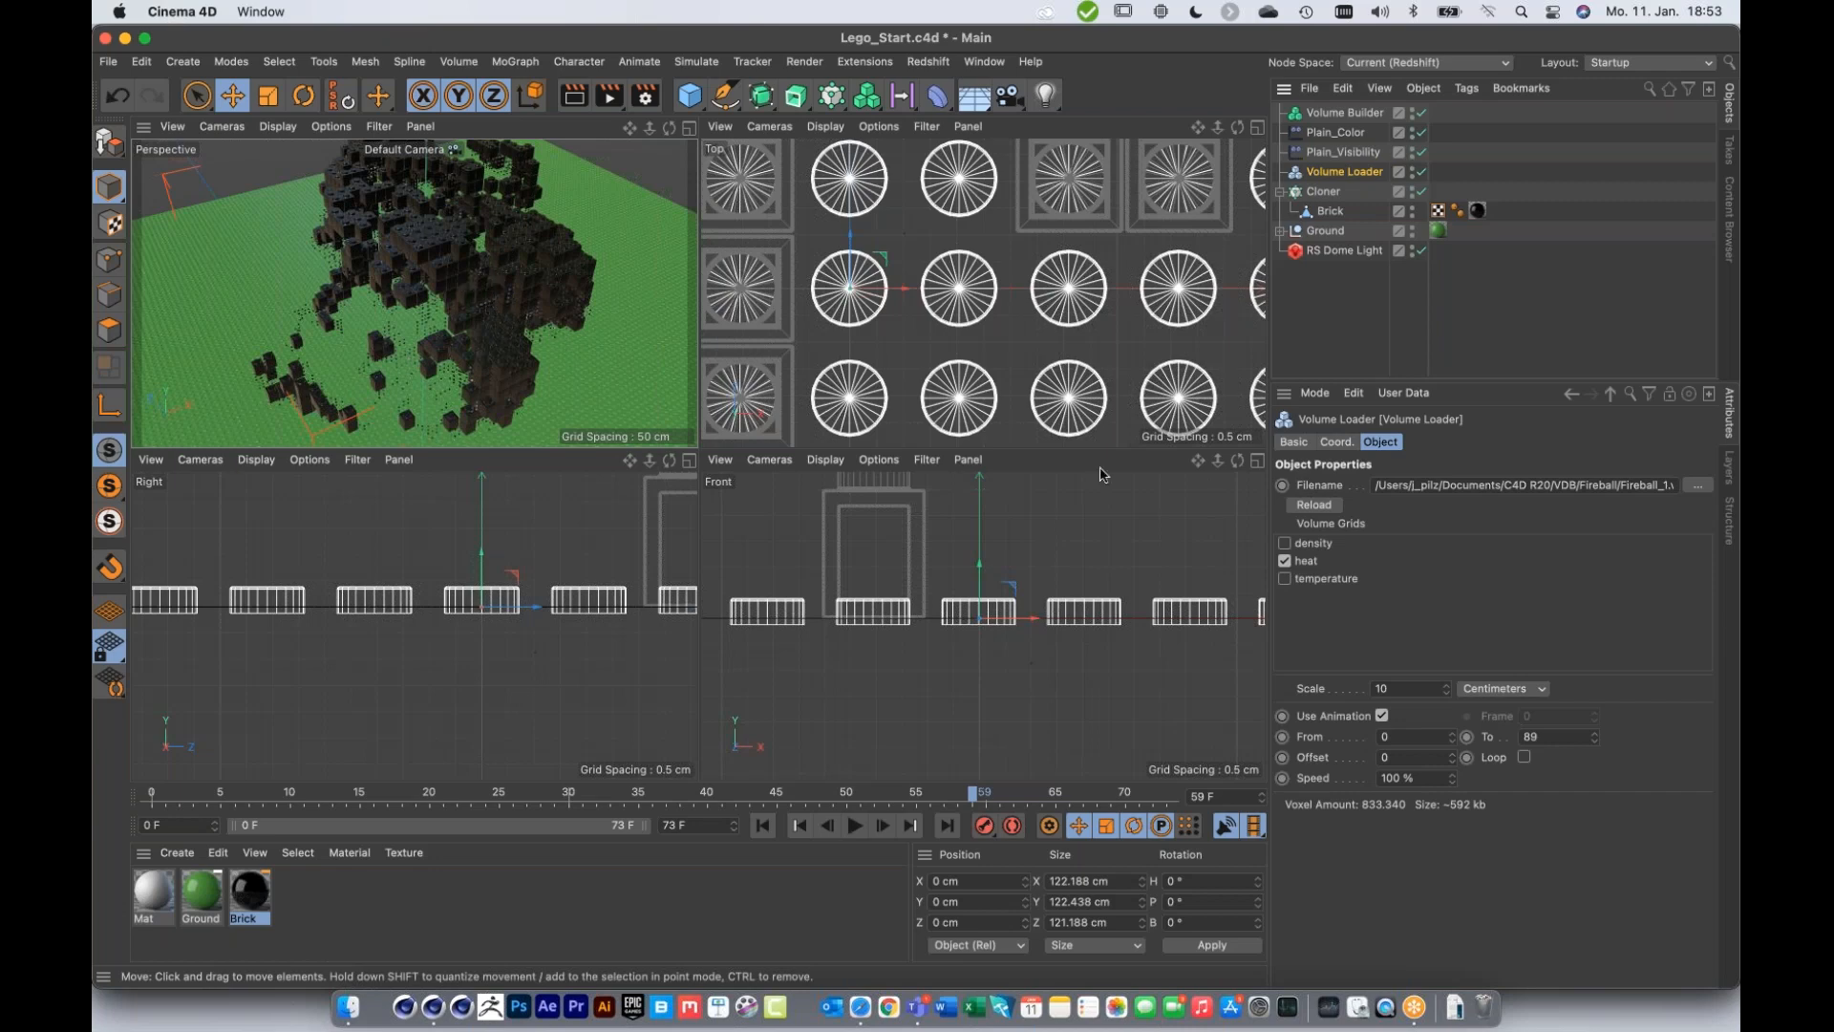
click(1337, 137)
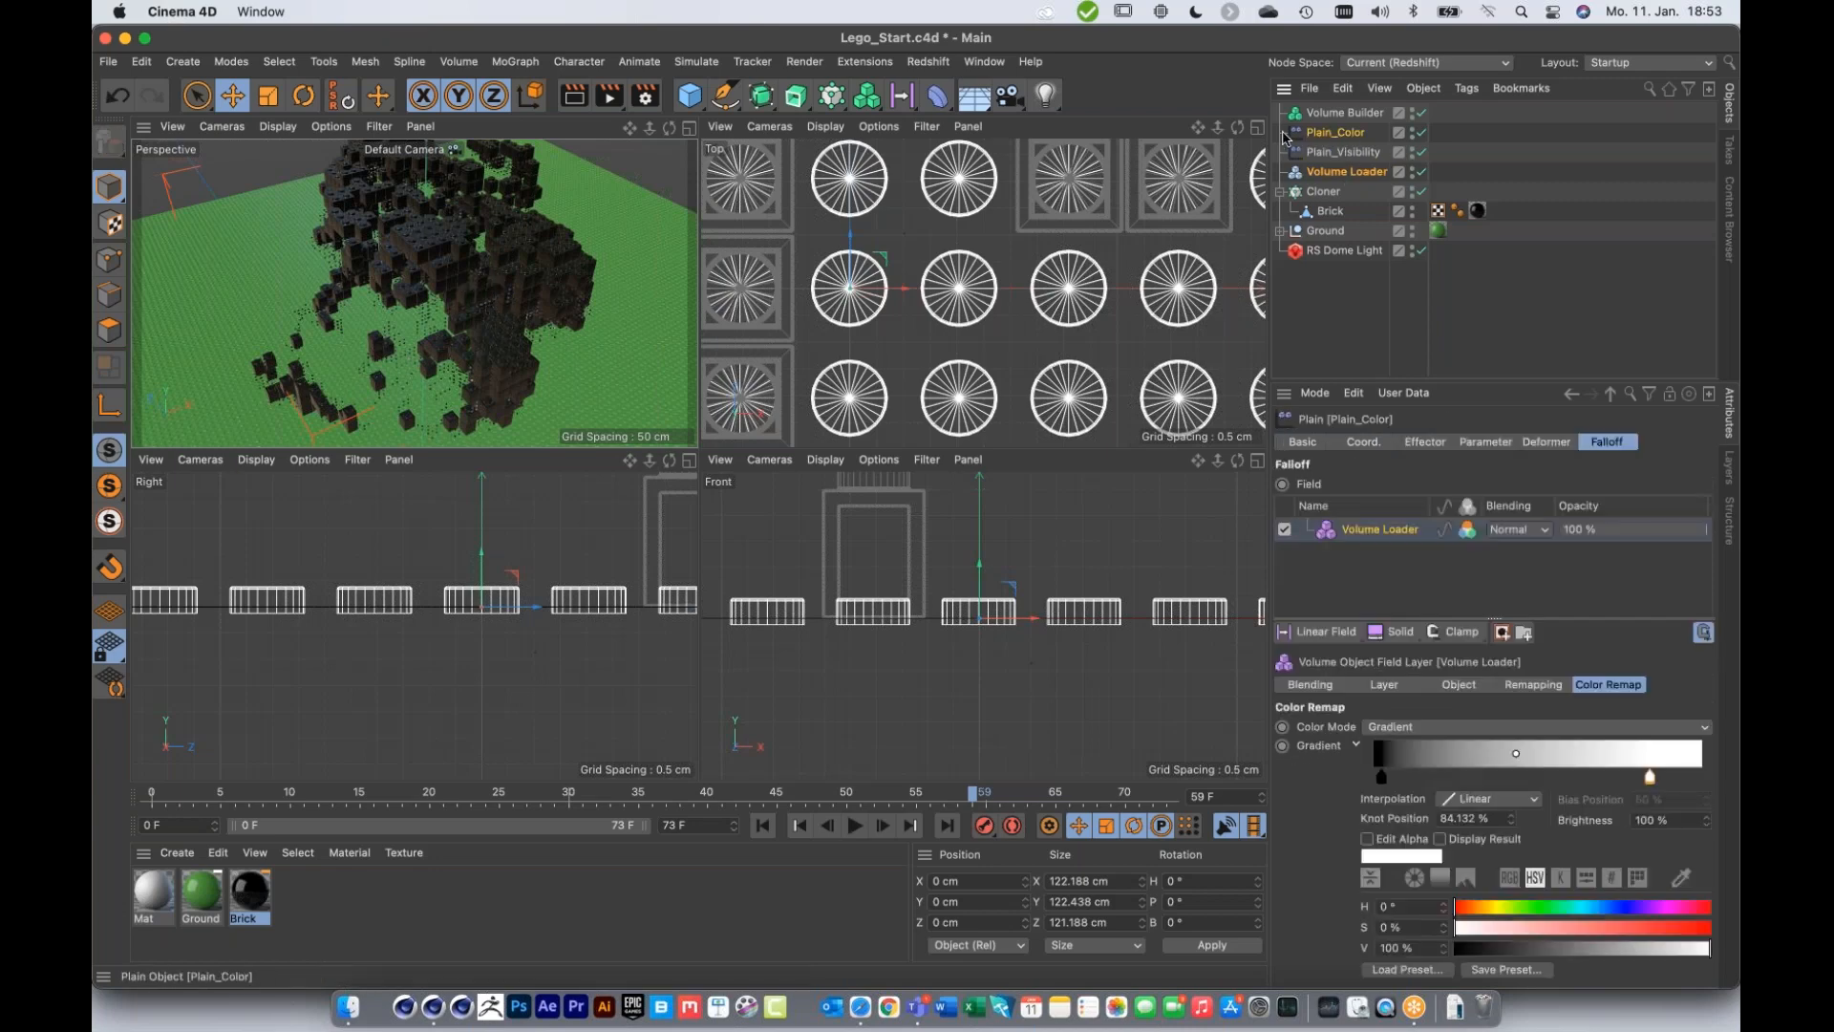
click(1349, 114)
key(Delete)
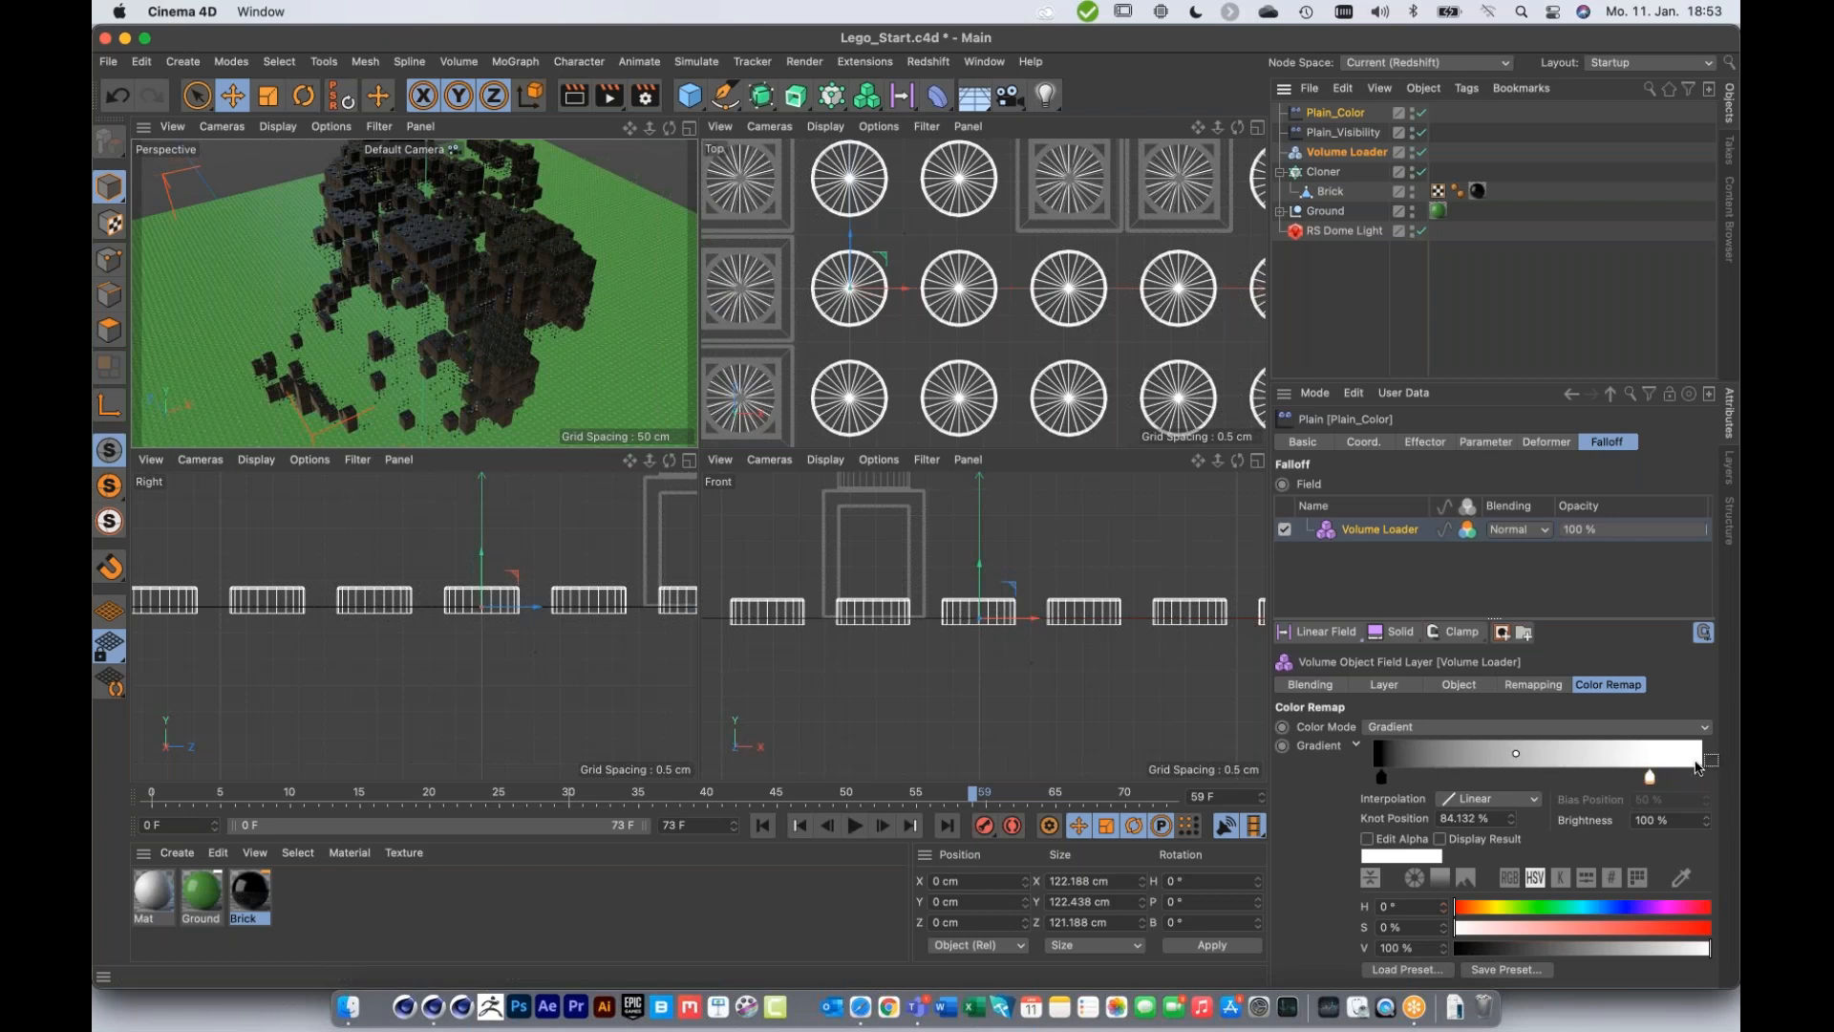
Step: Reopen the Brick material in the Node Editor and space out the Color User Data and Ramp nodes below the viewport
double_click(250, 895)
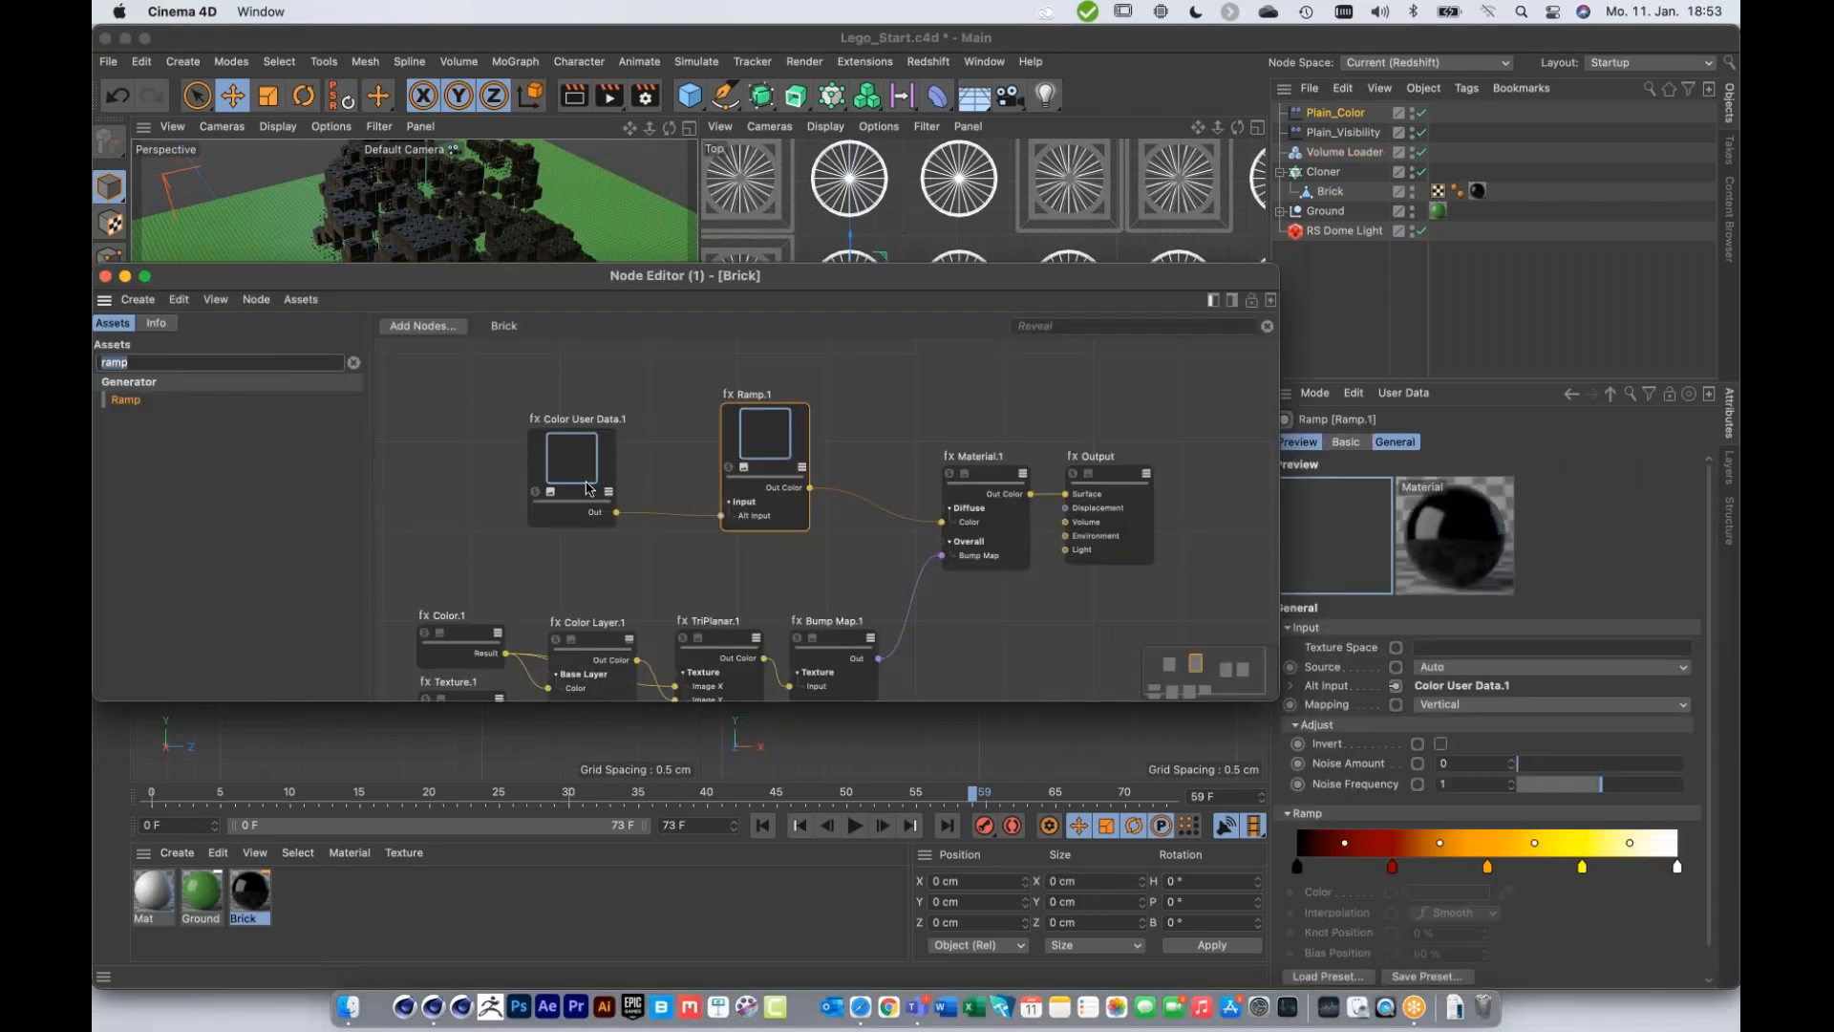
drag(596, 459, 554, 466)
drag(799, 443, 798, 454)
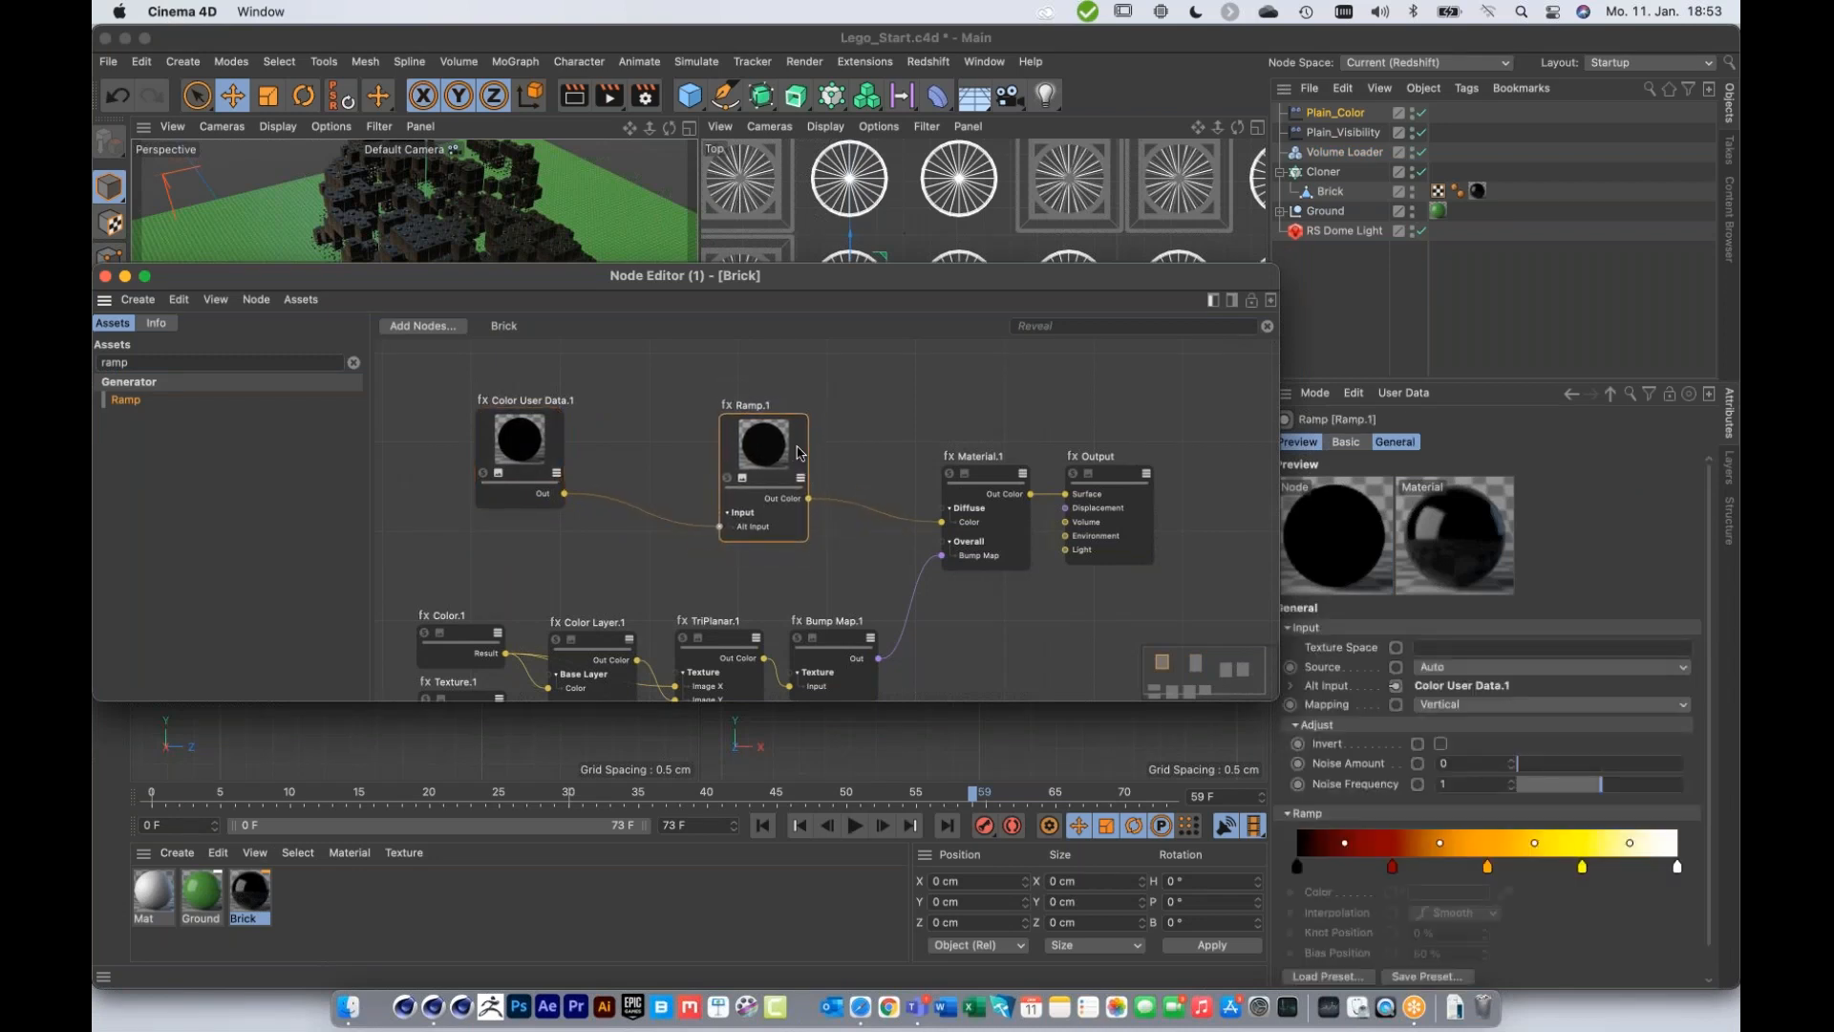
drag(901, 287, 951, 473)
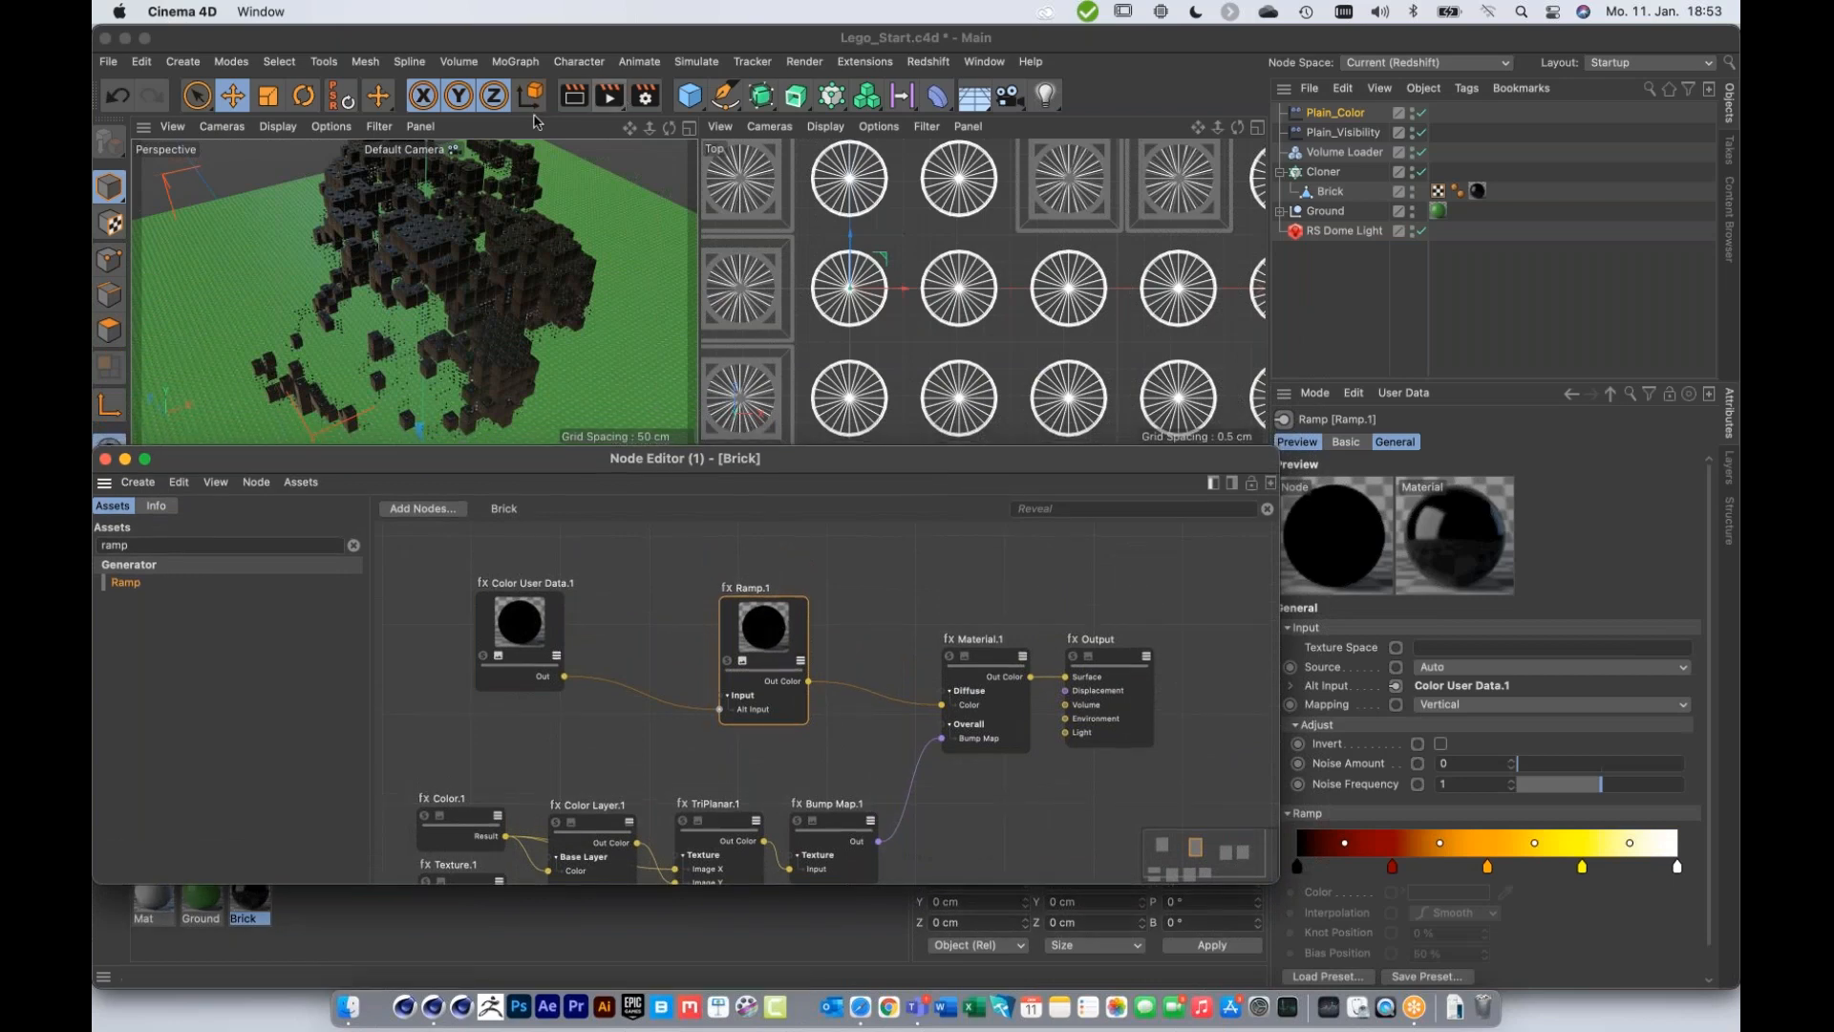
Step: Reopen the Redshift RenderView beside the perspective view and frame the brick explosion closer
click(931, 65)
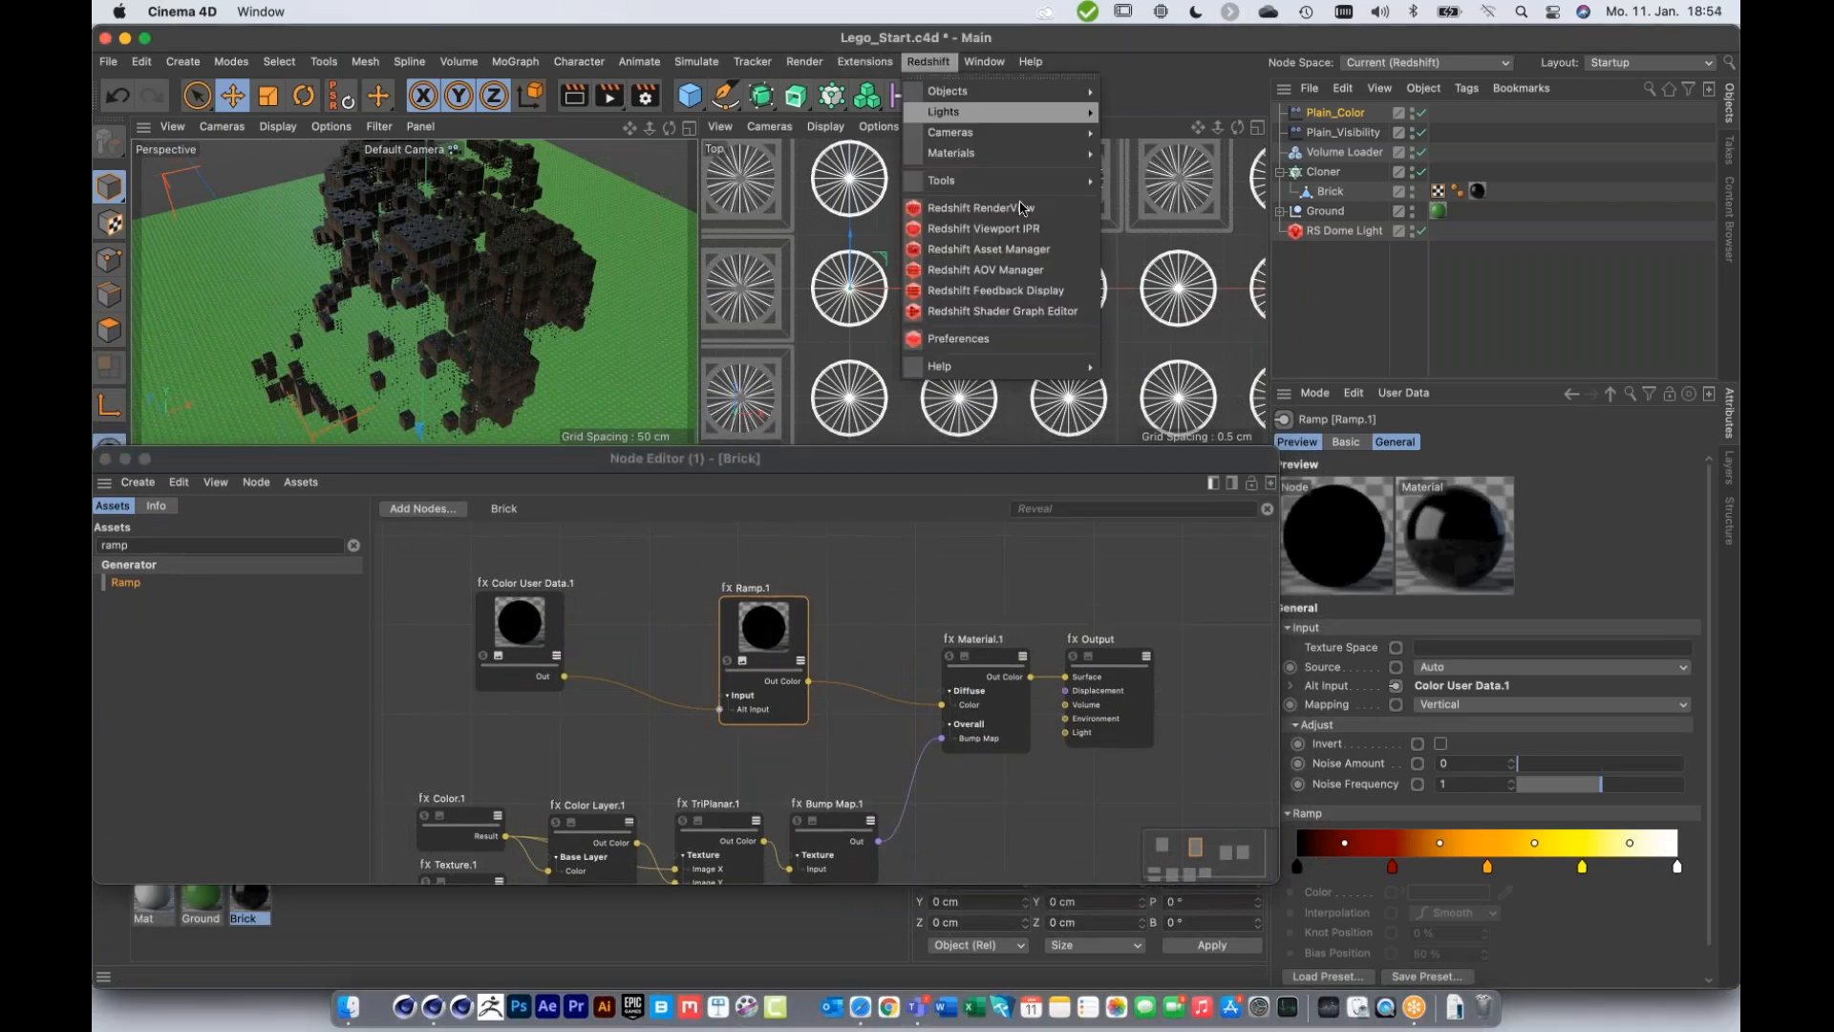
click(1025, 208)
drag(1205, 192, 867, 43)
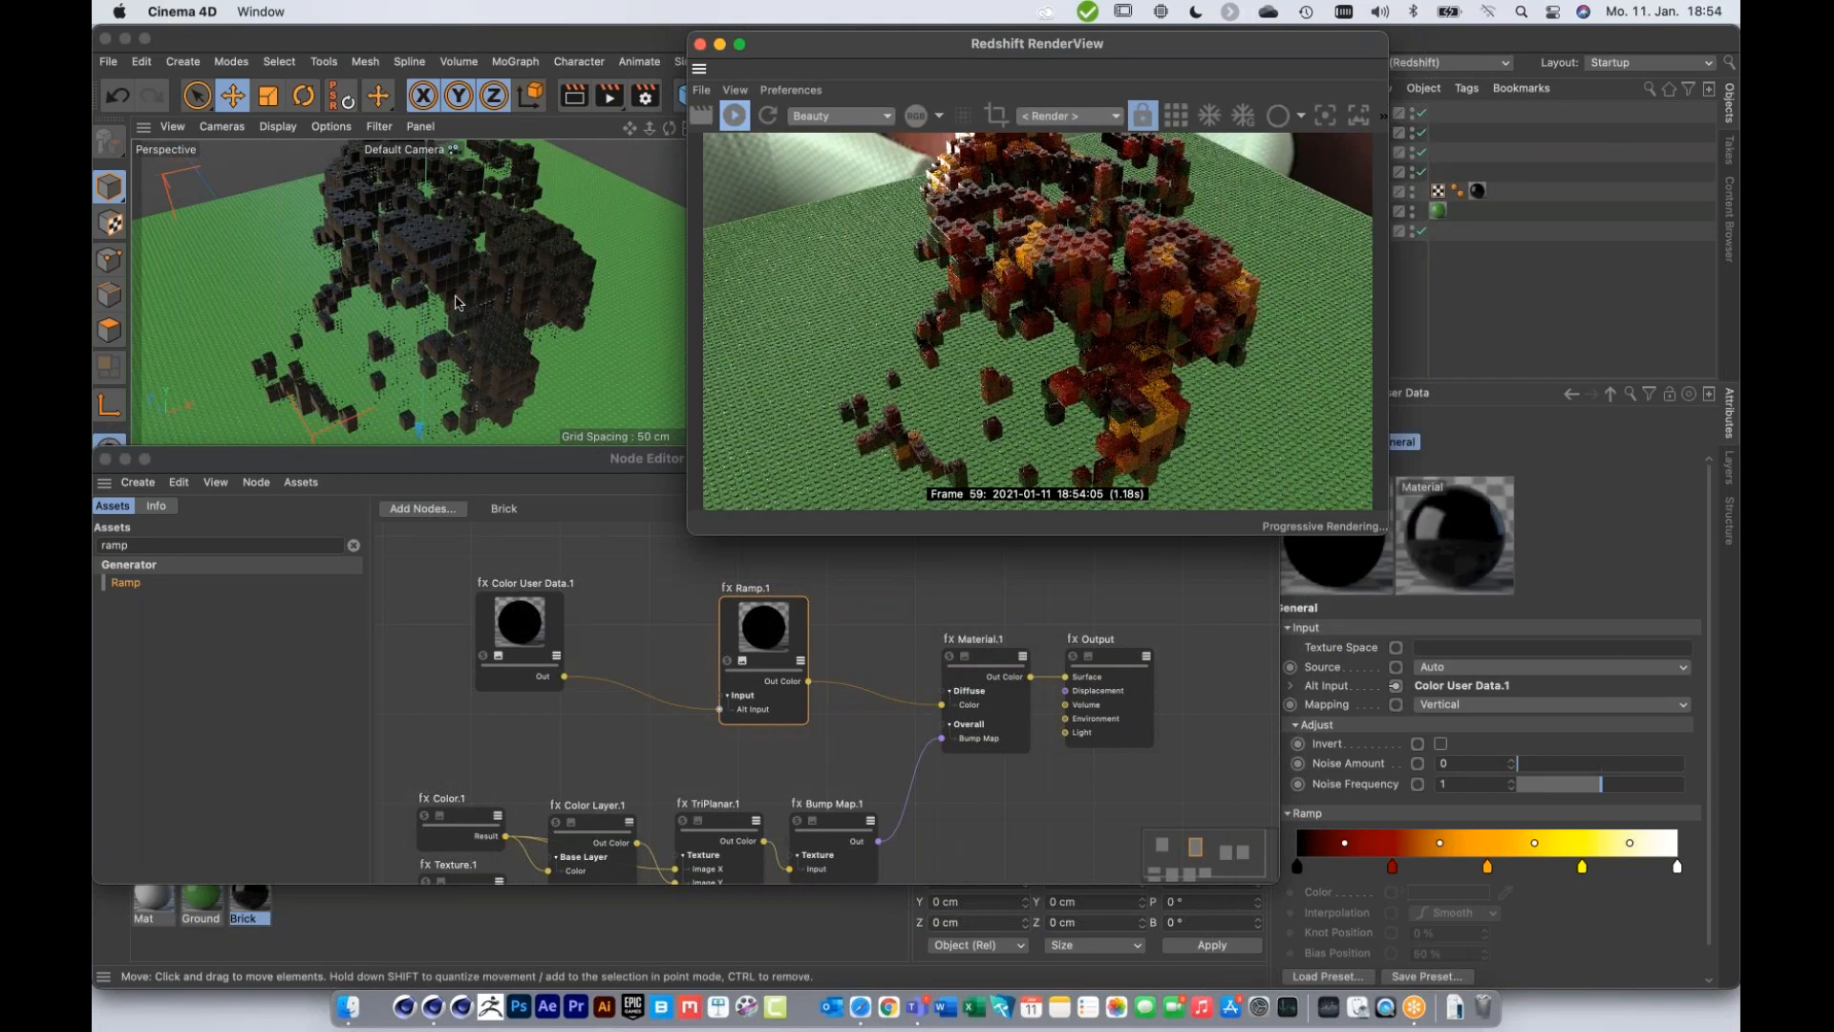
click(485, 280)
mouse_move(485, 280)
alt+mouse_down()
mouse_move(417, 271)
mouse_move(477, 279)
alt+mouse_up()
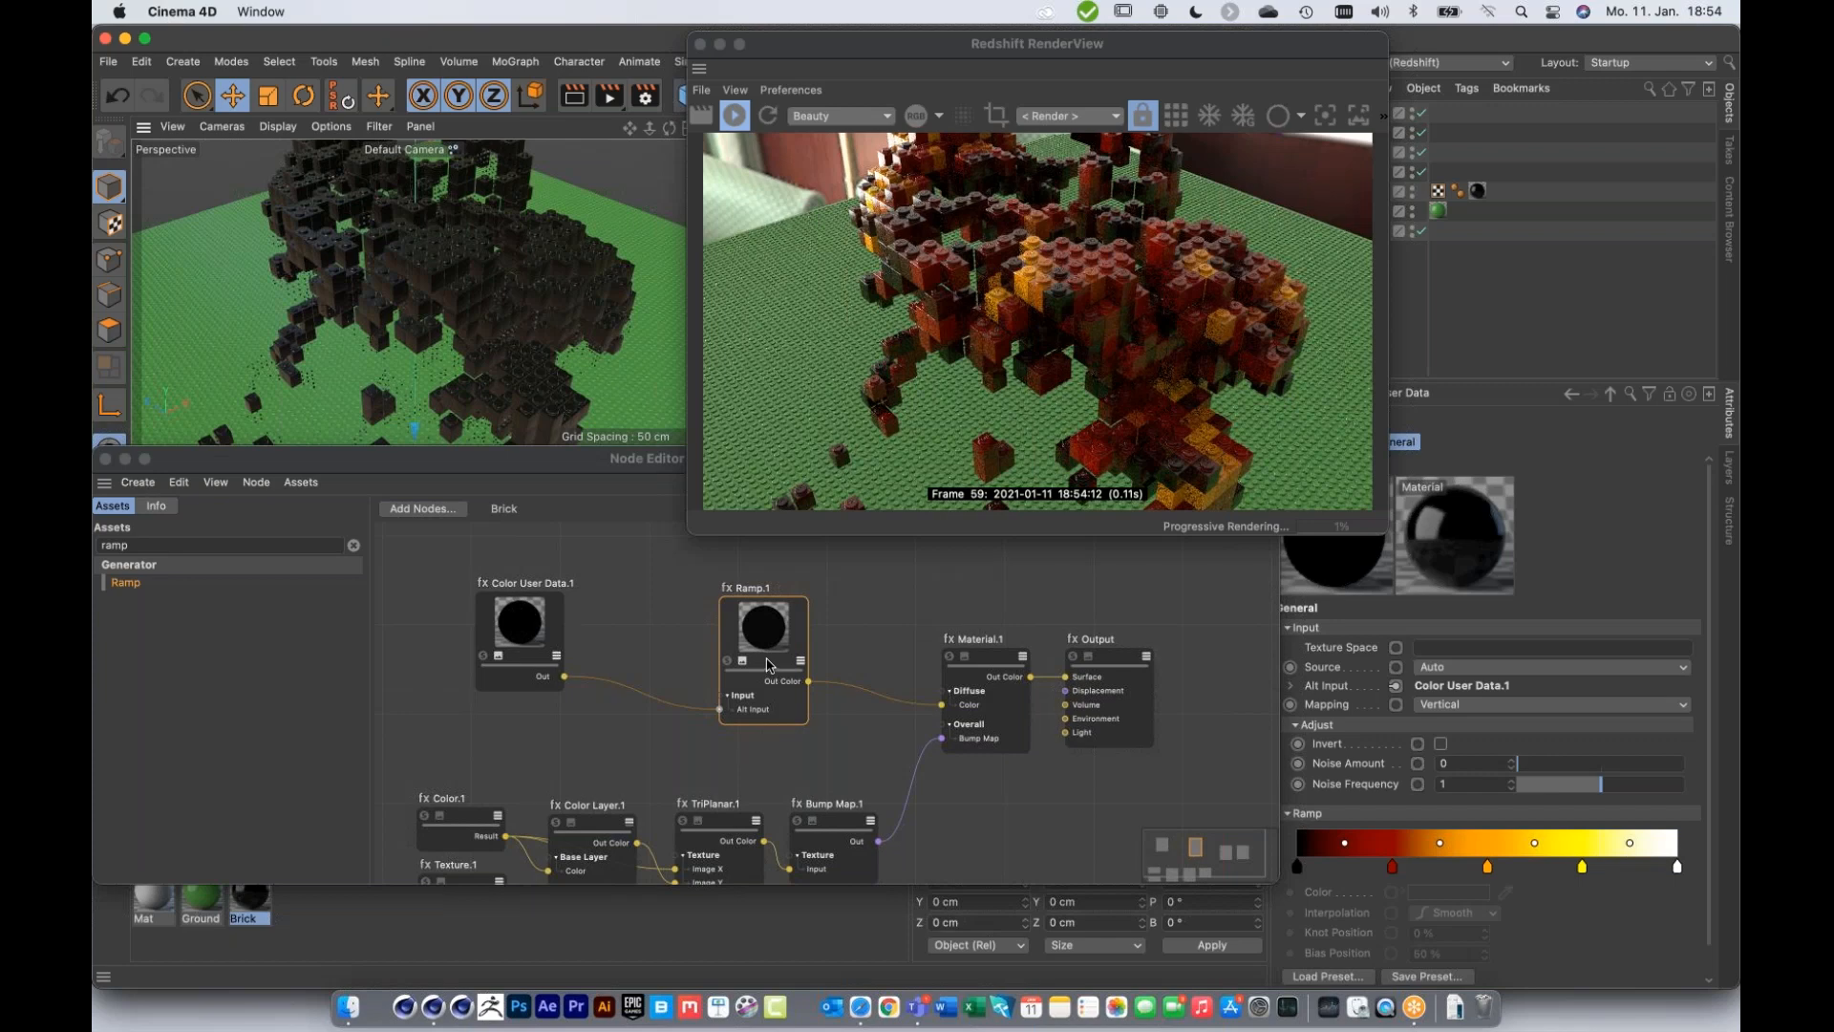
Step: Change the interpolation of all knots in the Ramp node's gradient to hard-edged color bands
drag(767, 661, 760, 626)
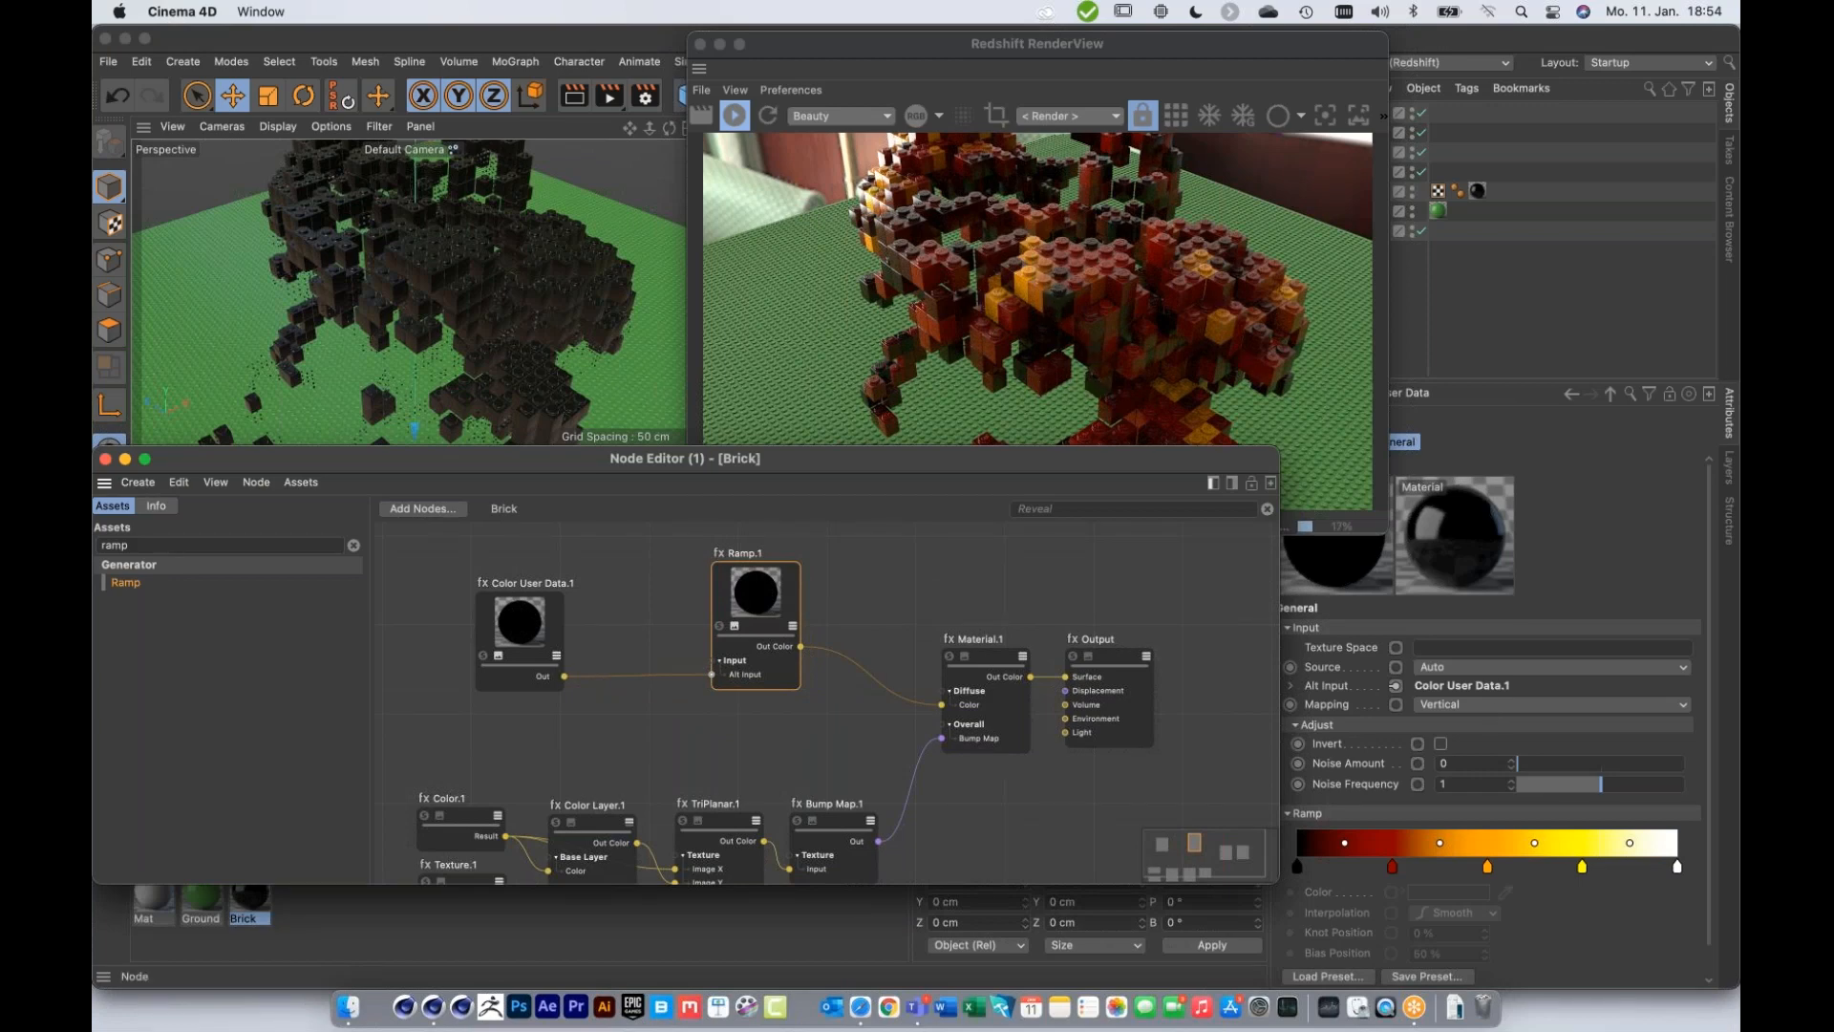
drag(1015, 457, 954, 398)
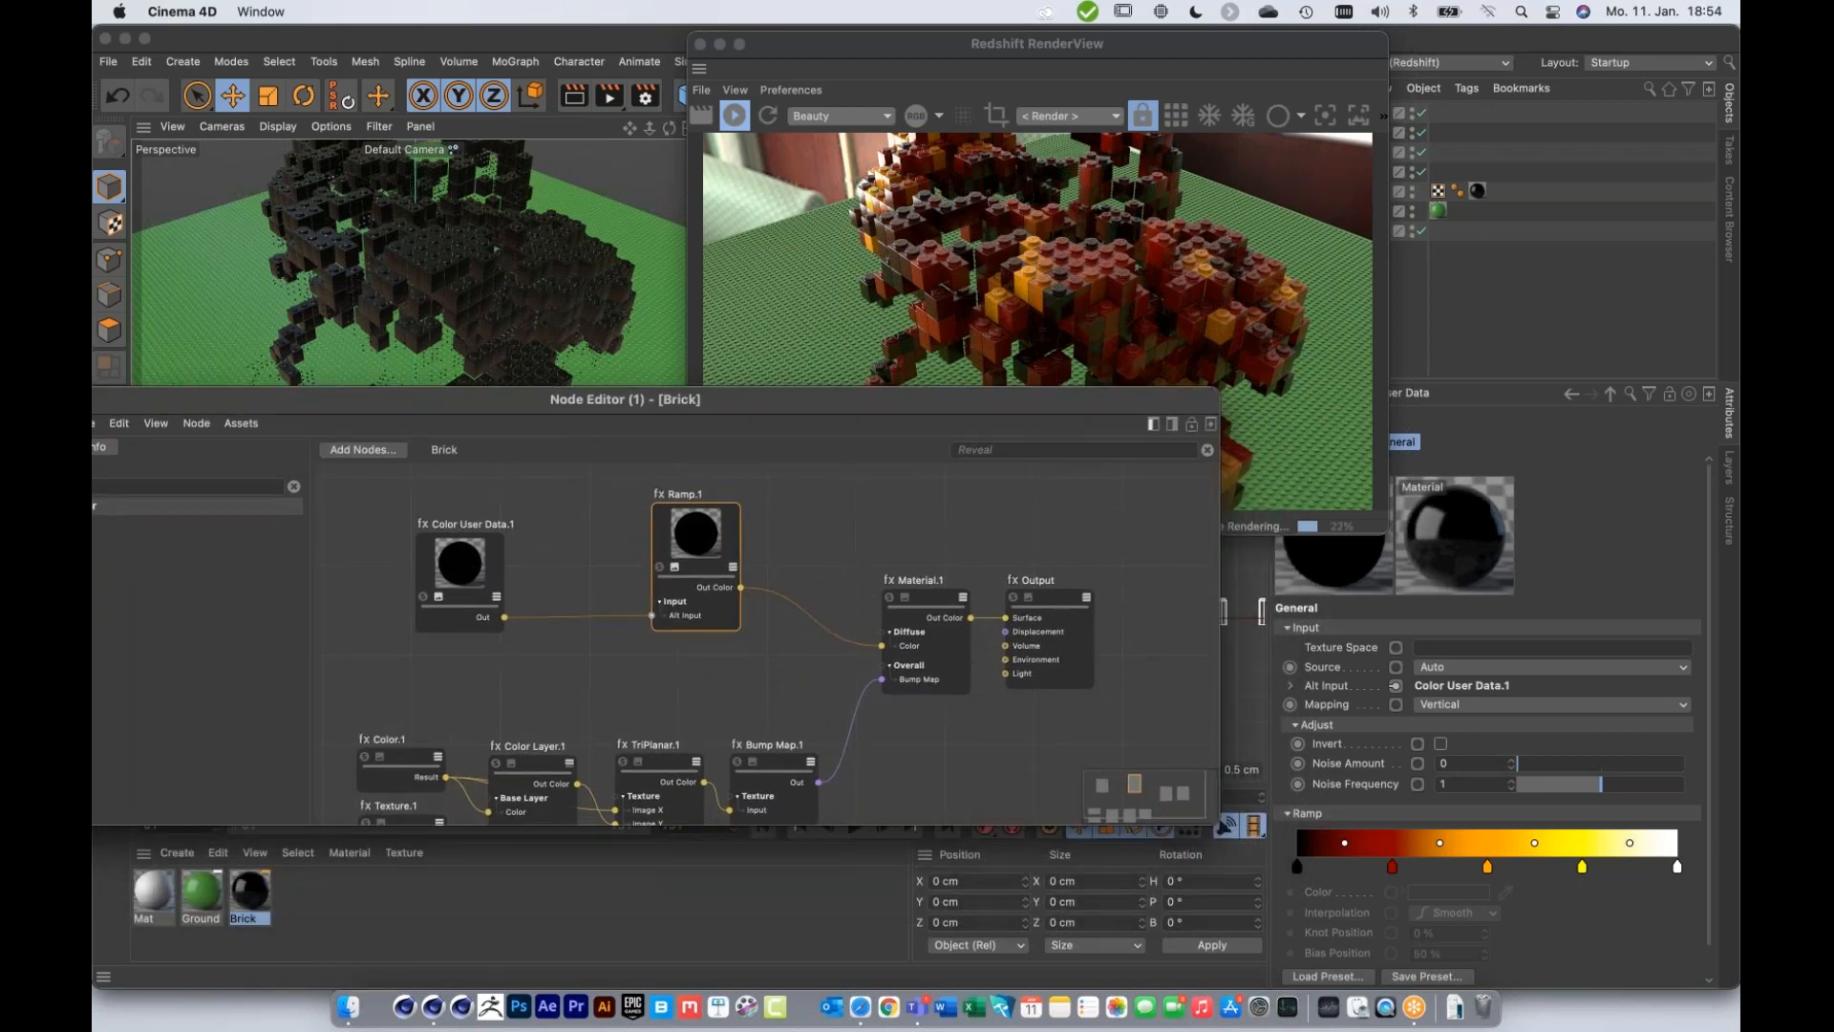
right_click(1482, 842)
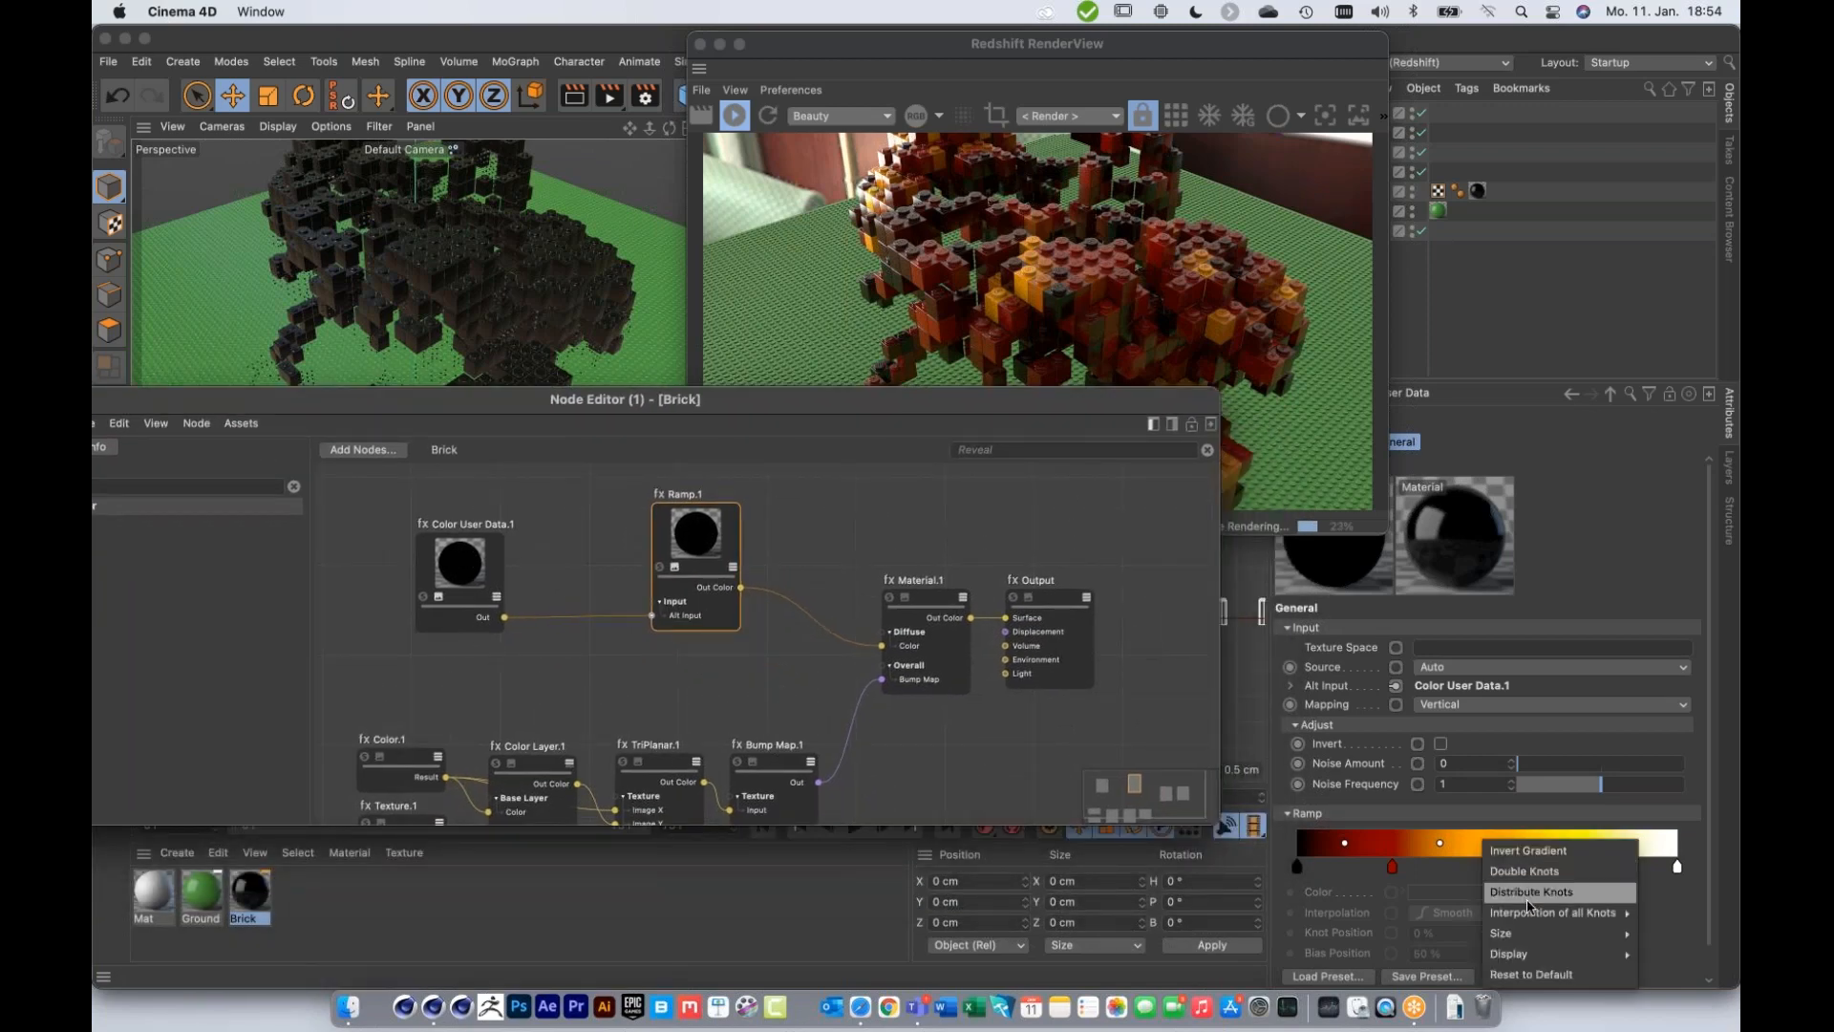
mouse_move(1533, 915)
click(1692, 954)
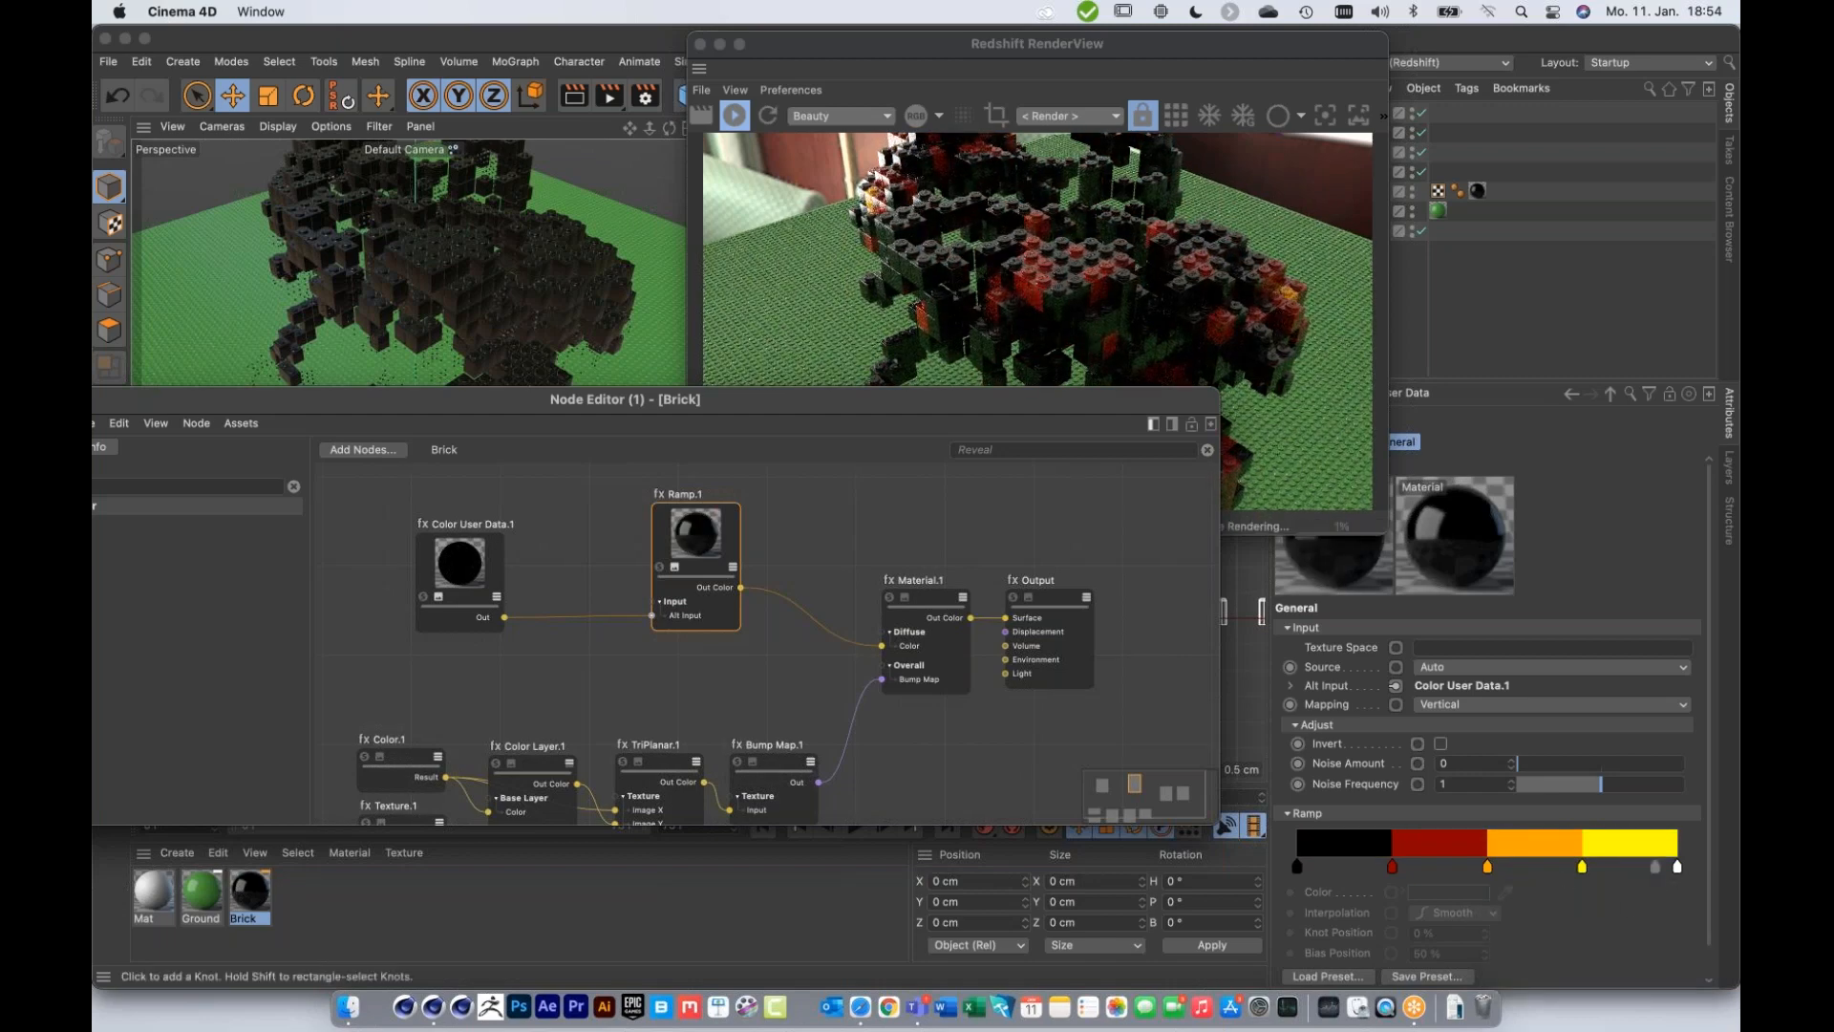
Step: Compress all knots of the Ramp gradient toward its black end to widen the white band, and close the Node Editor
double_click(1615, 869)
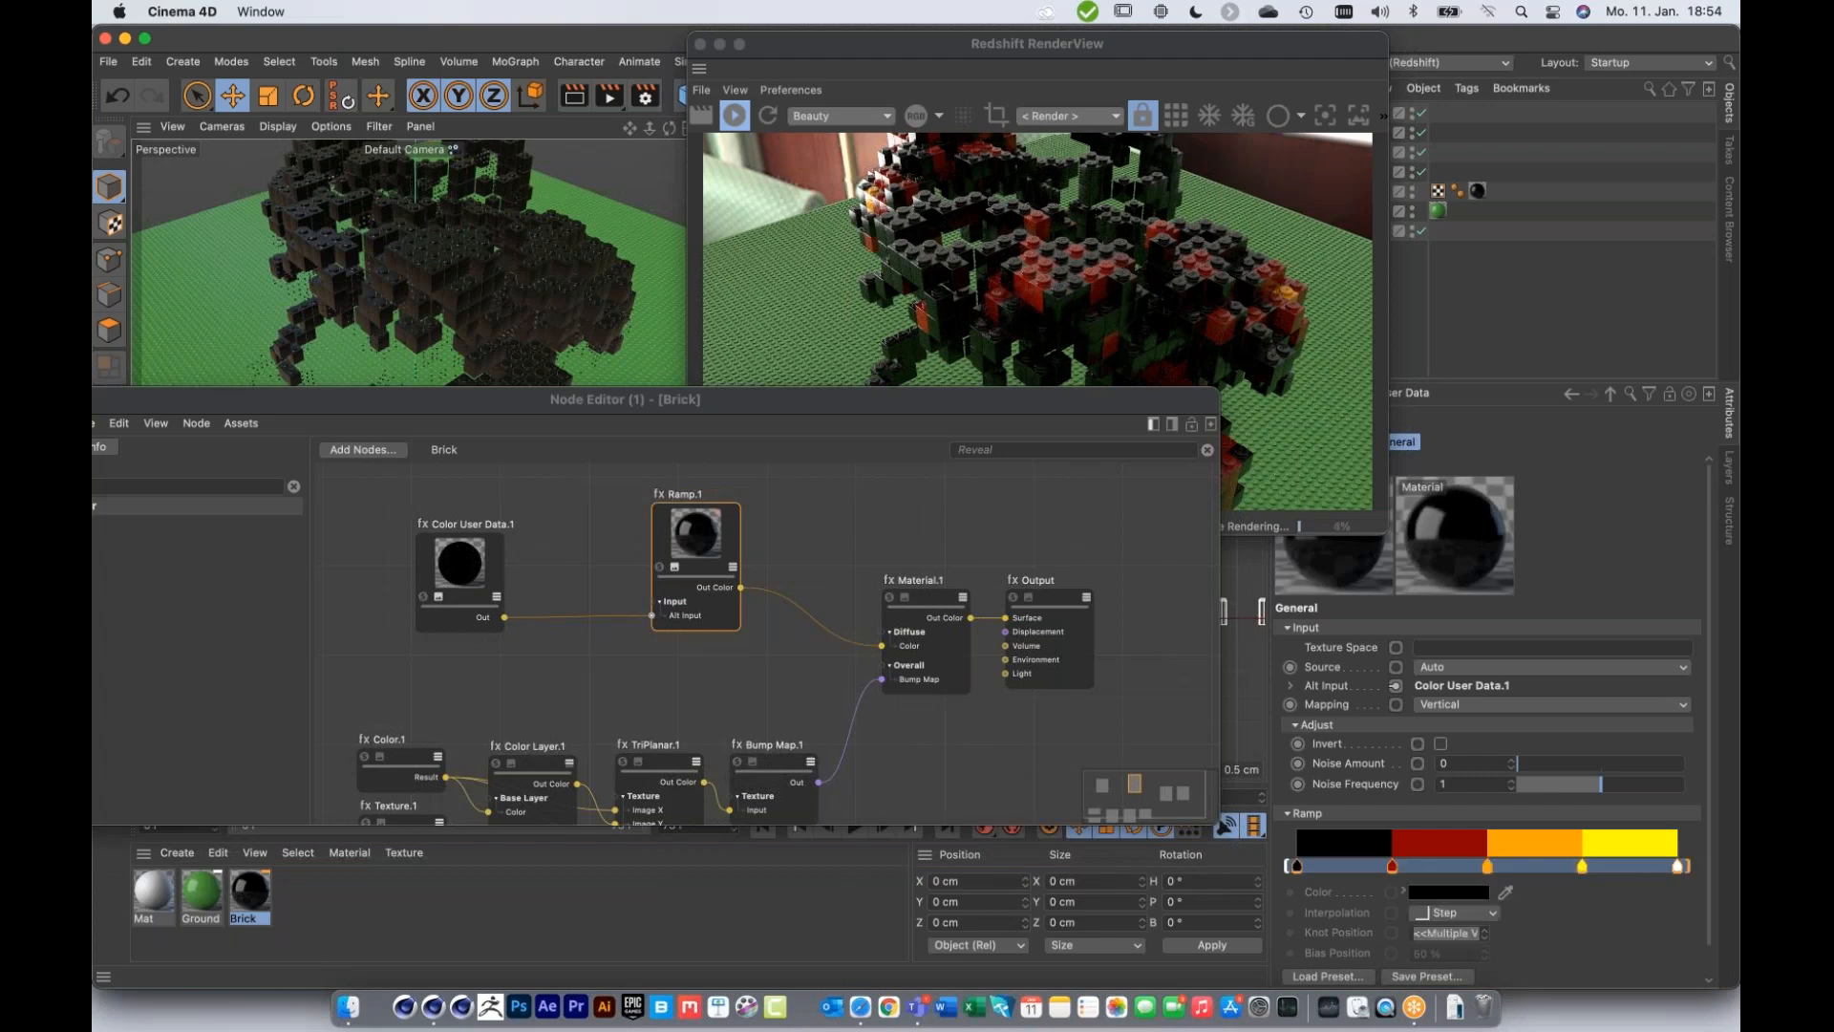
drag(1679, 866, 1534, 865)
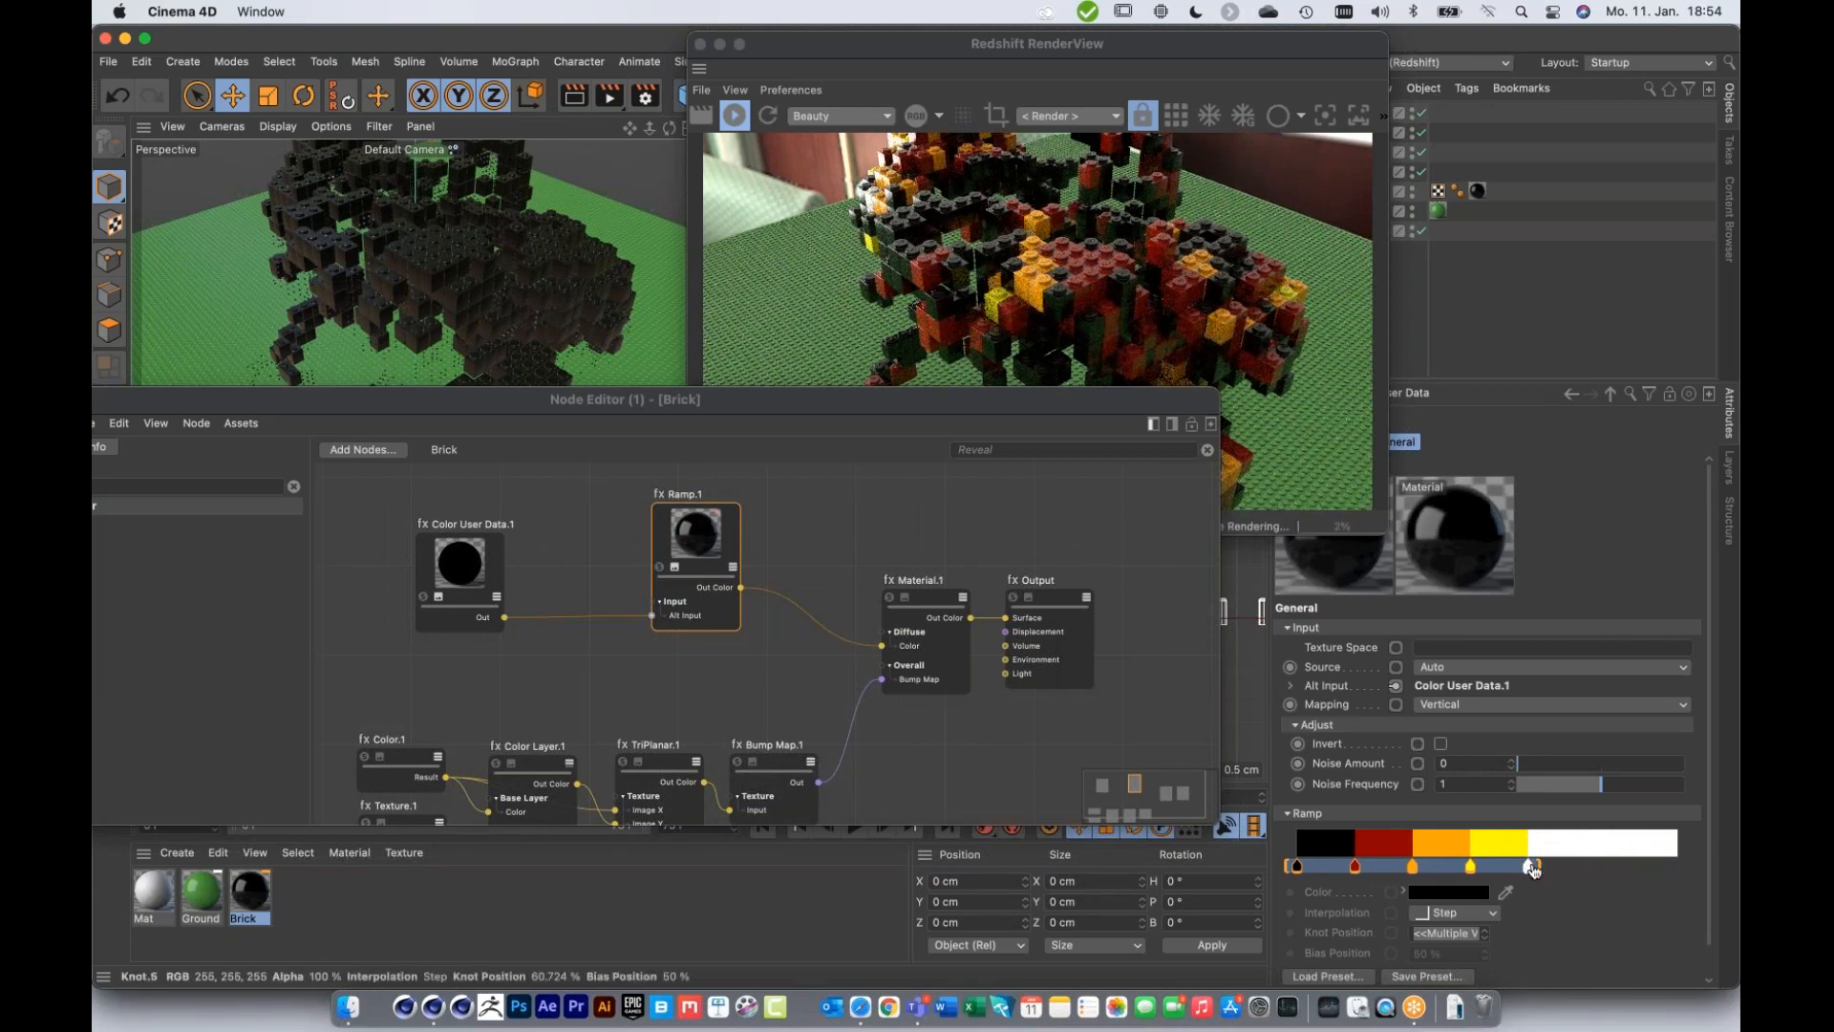
drag(1539, 866, 1563, 863)
drag(108, 403, 315, 482)
click(252, 480)
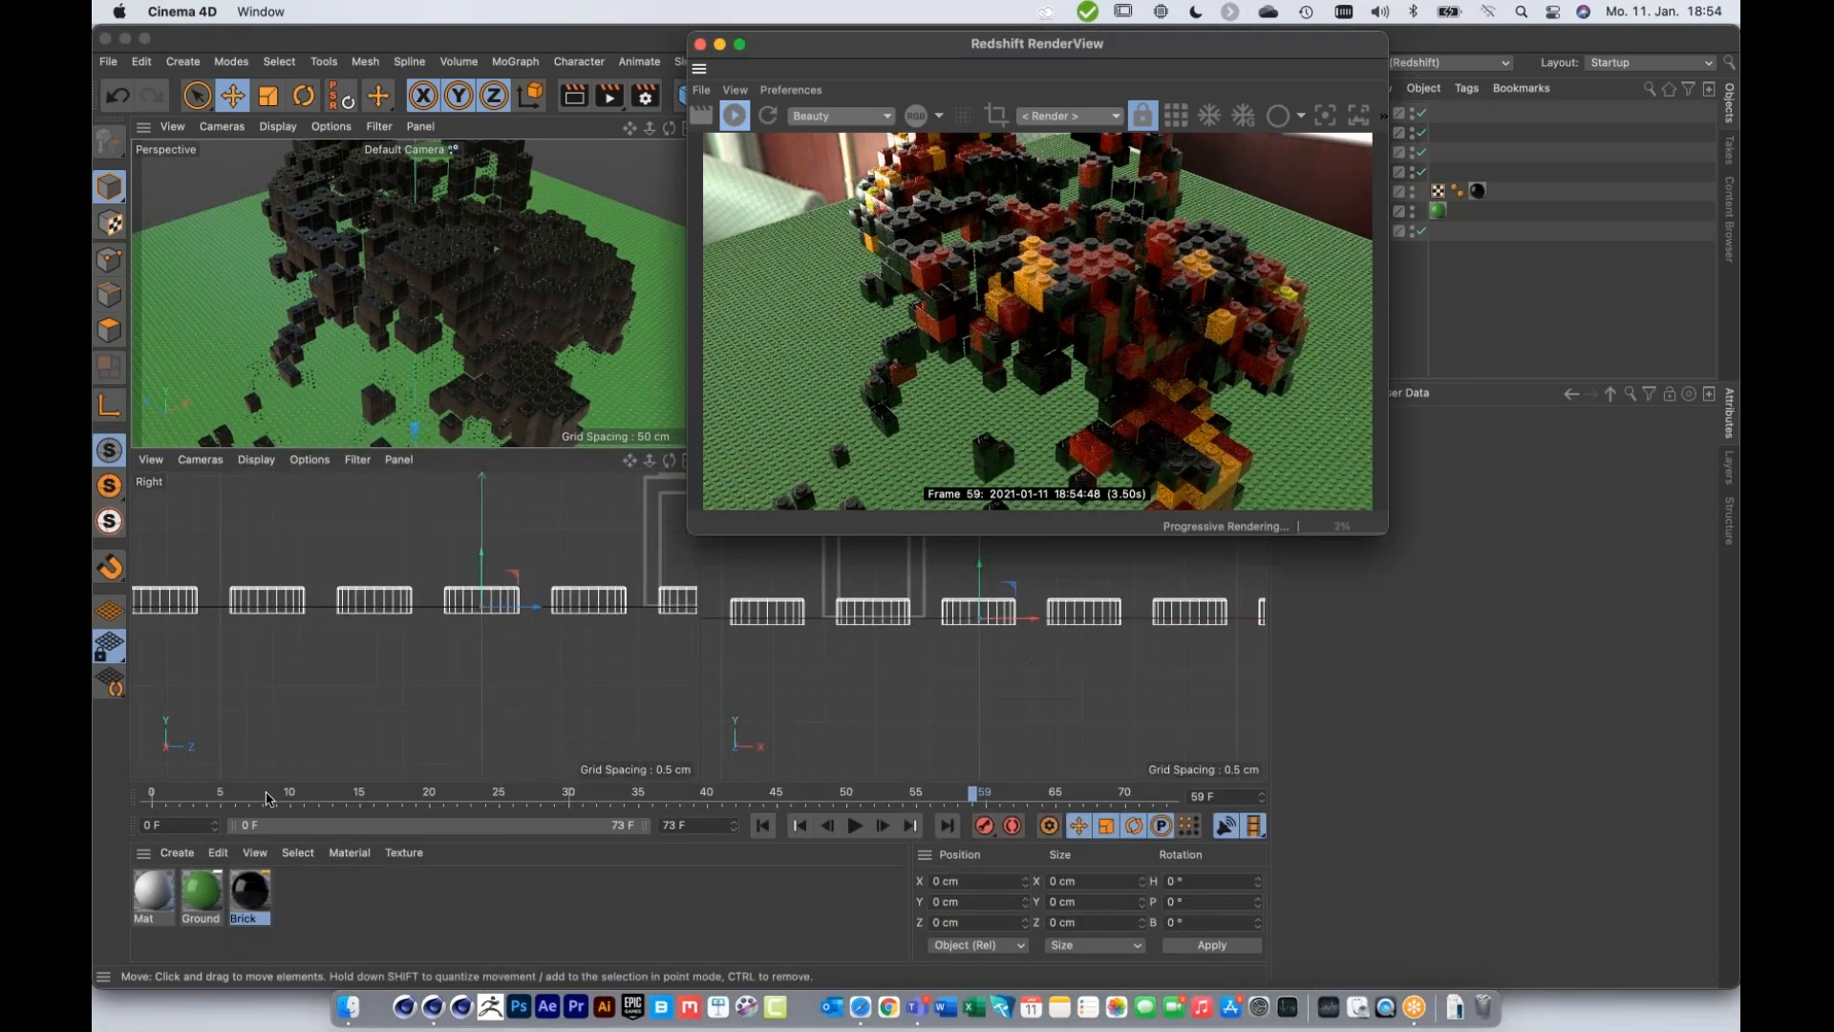
Step: Go to frame 25 and frame the brick fireball from a lower angle in the perspective view
click(513, 800)
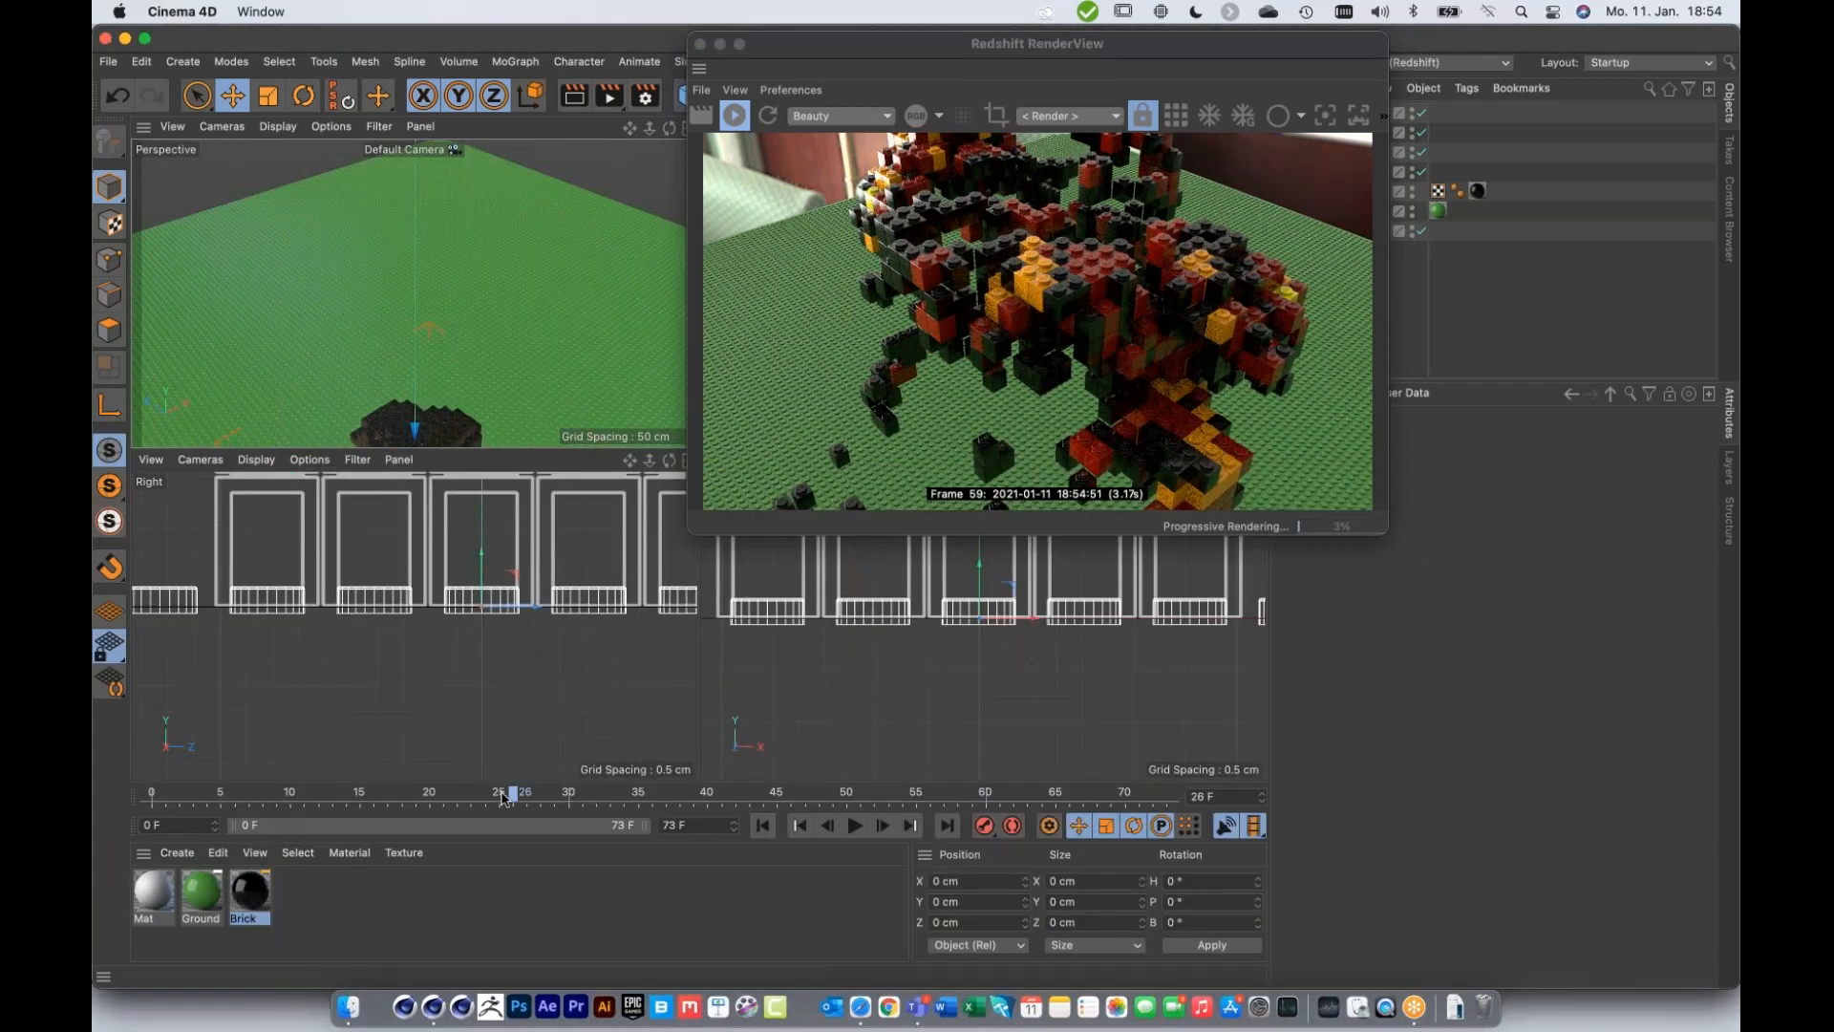
click(504, 797)
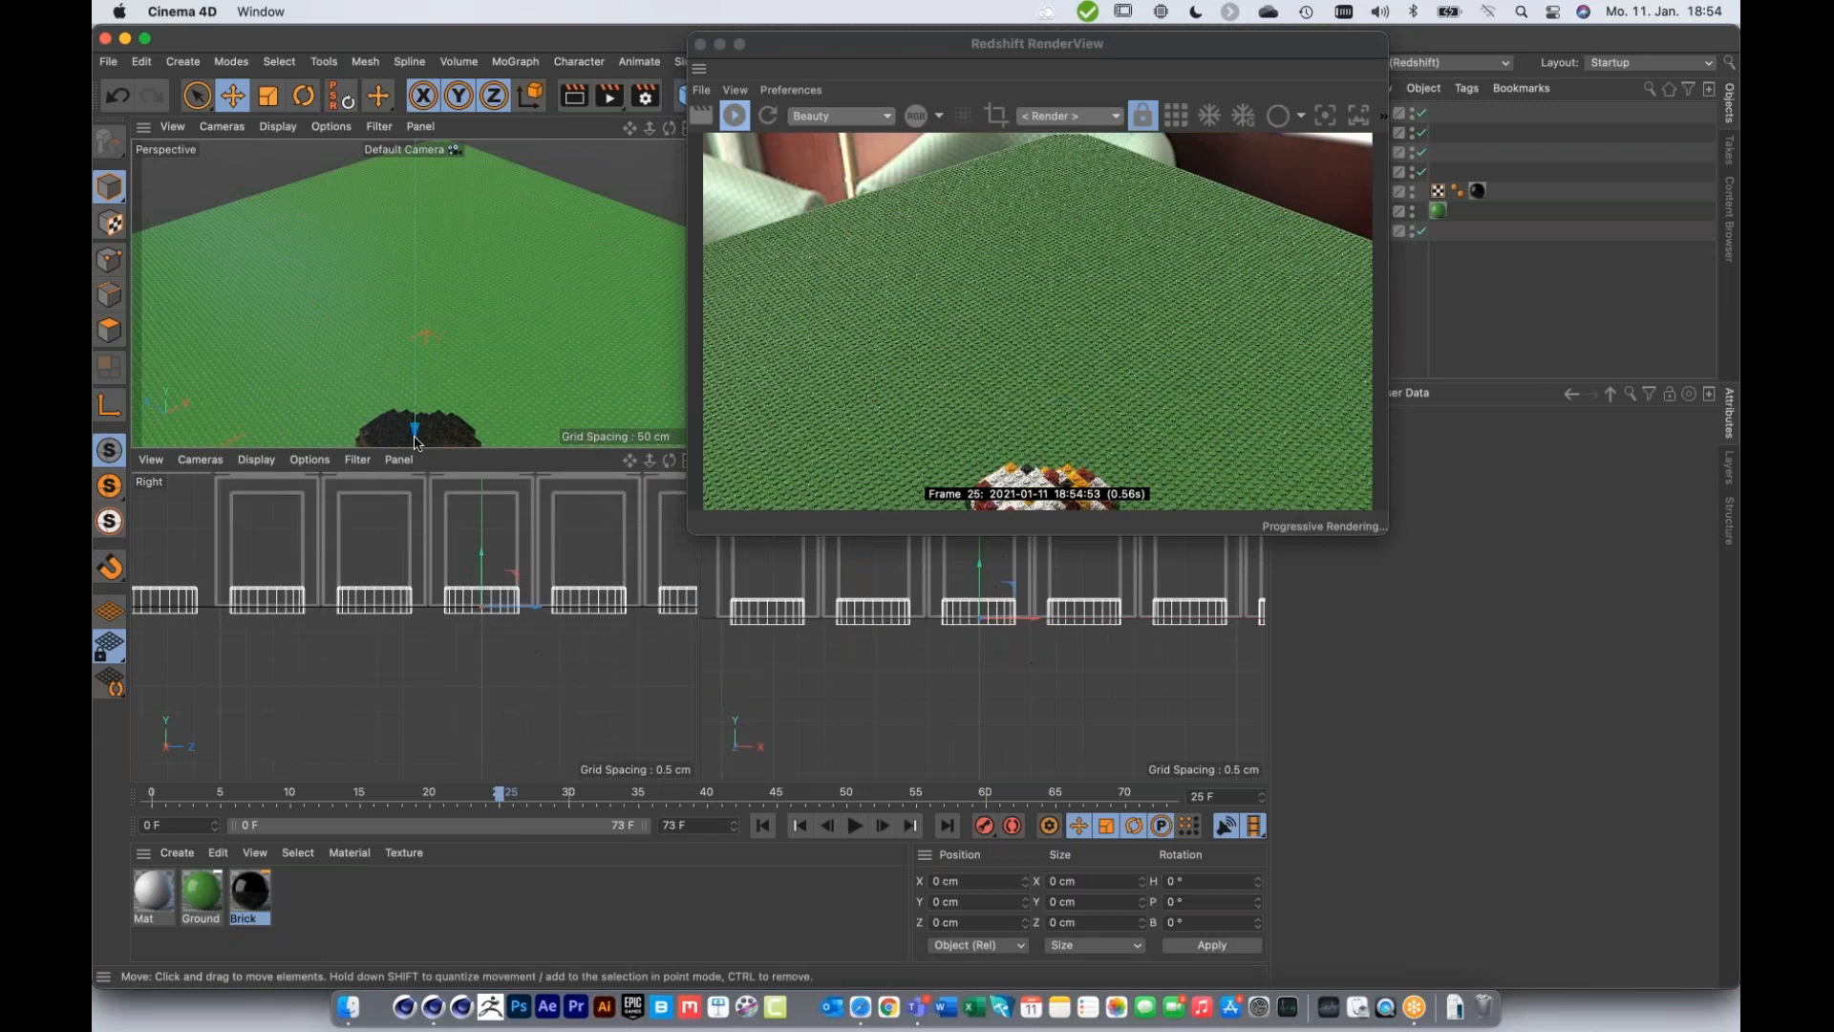
alt+middle_drag(418, 418, 413, 286)
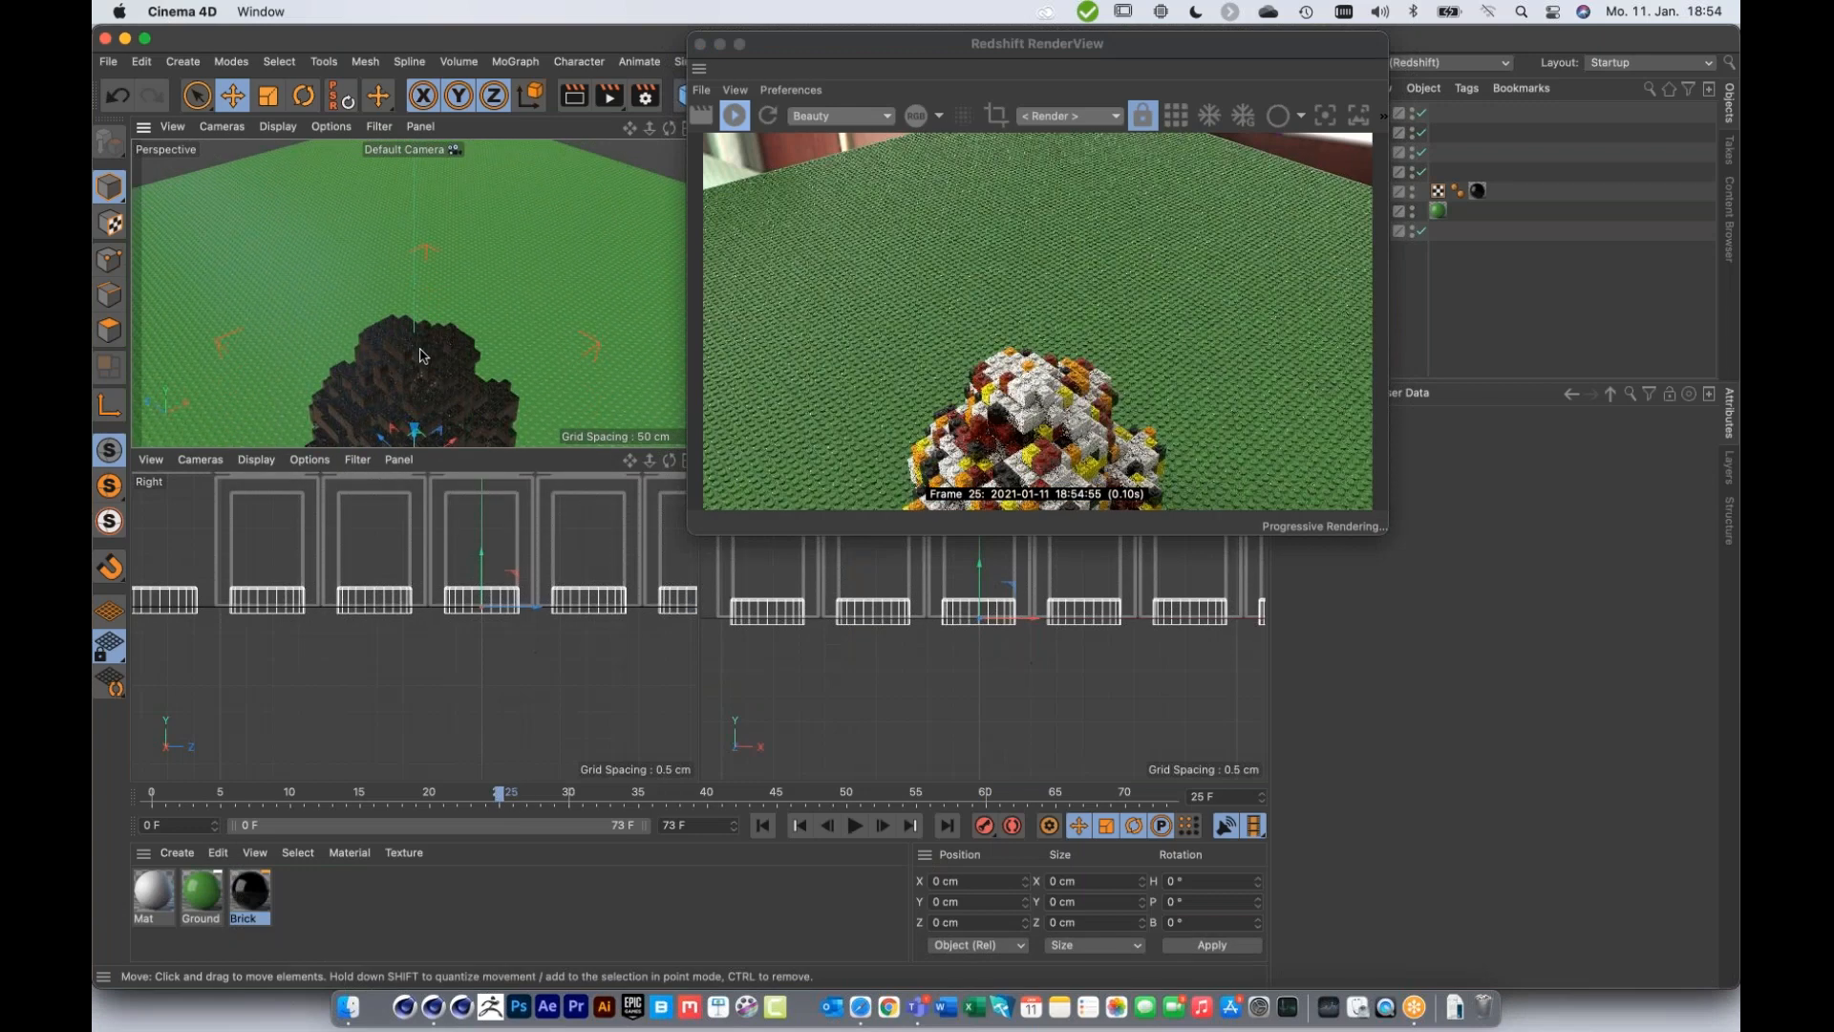
alt+drag(419, 353, 413, 308)
alt+middle_drag(412, 307, 406, 220)
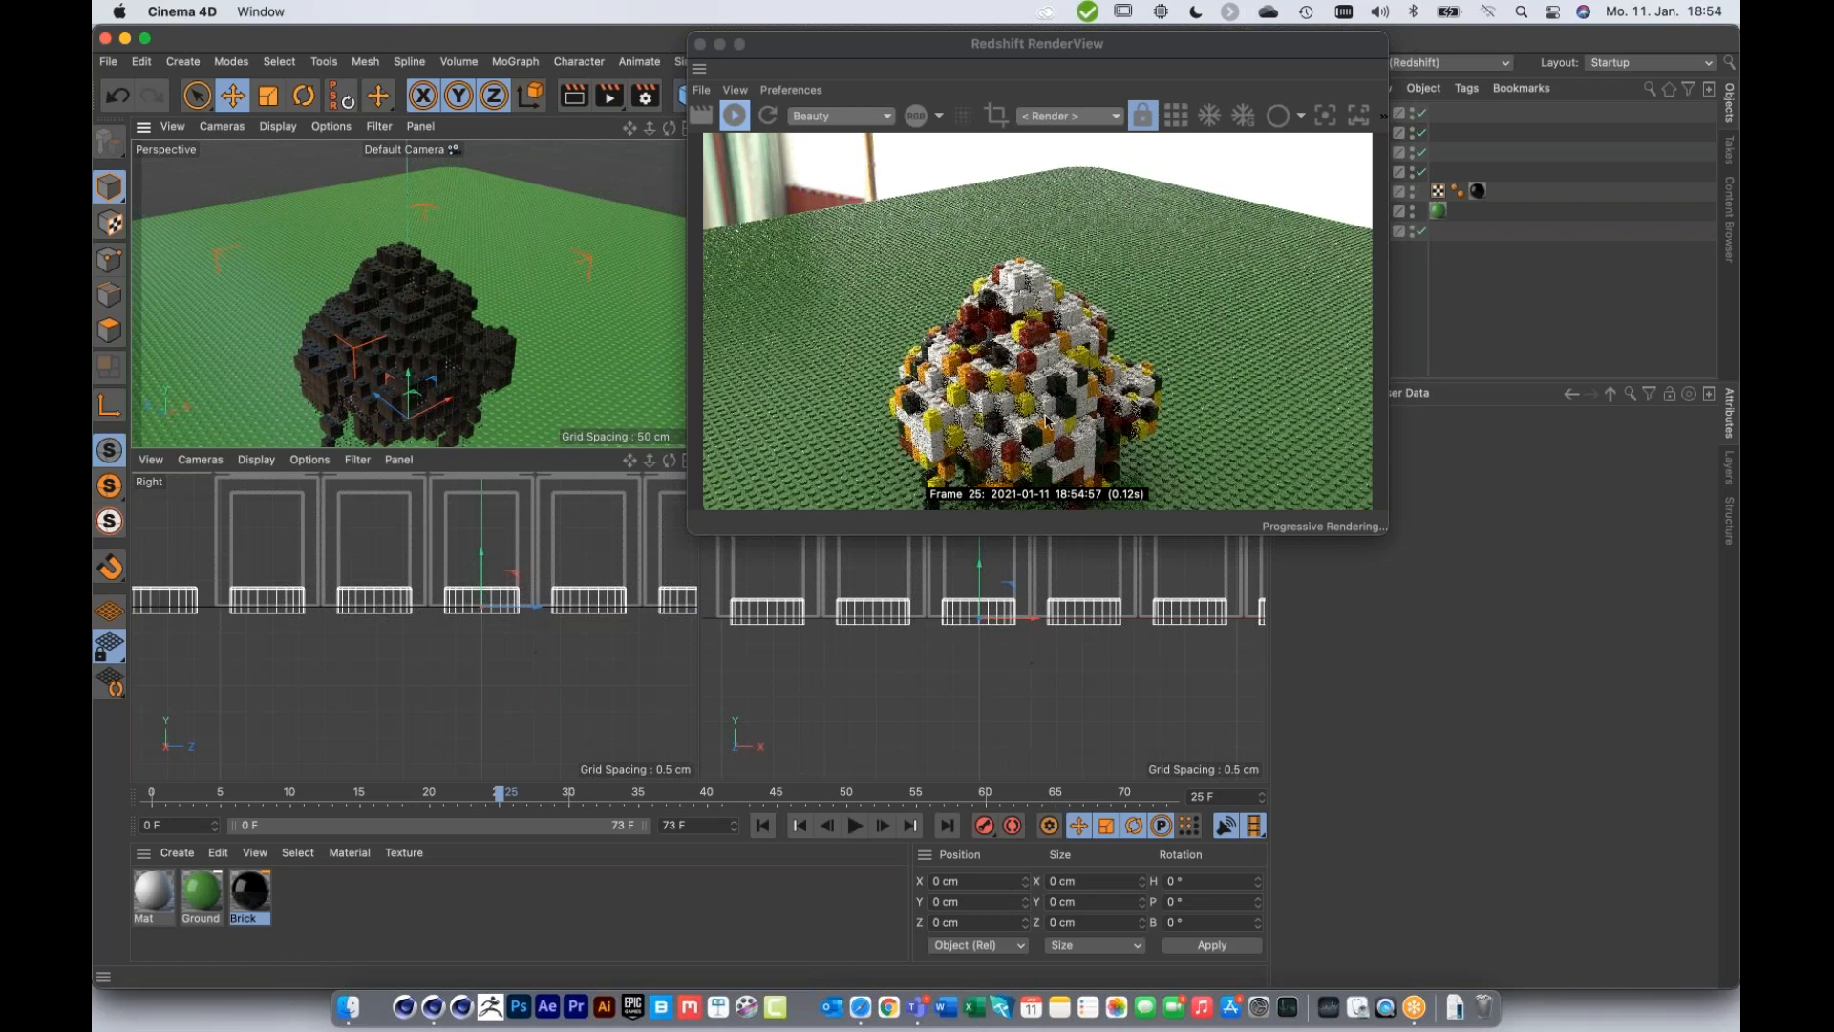
Step: Reopen the Brick material's nodes and spread all ramp knots wider until the yellow one sits at about 65.5 %, keeping the render visible
double_click(250, 893)
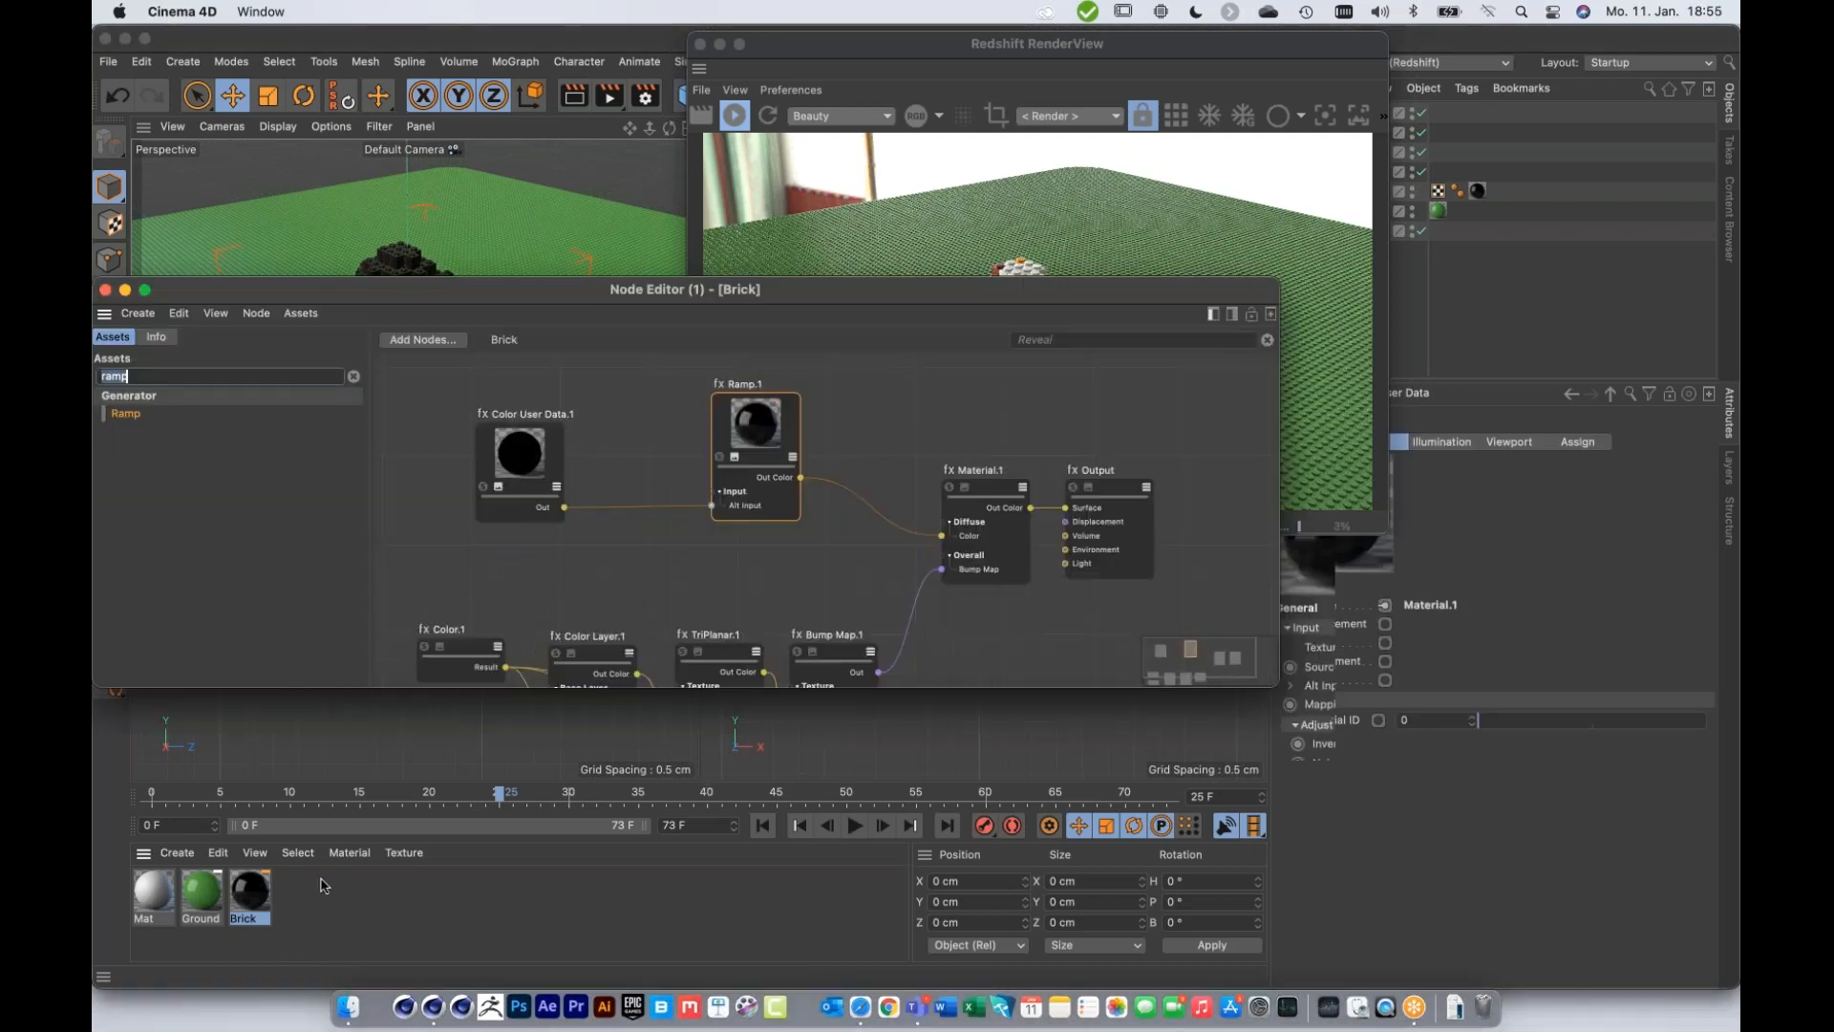
drag(1553, 867, 1641, 868)
drag(1000, 294, 815, 600)
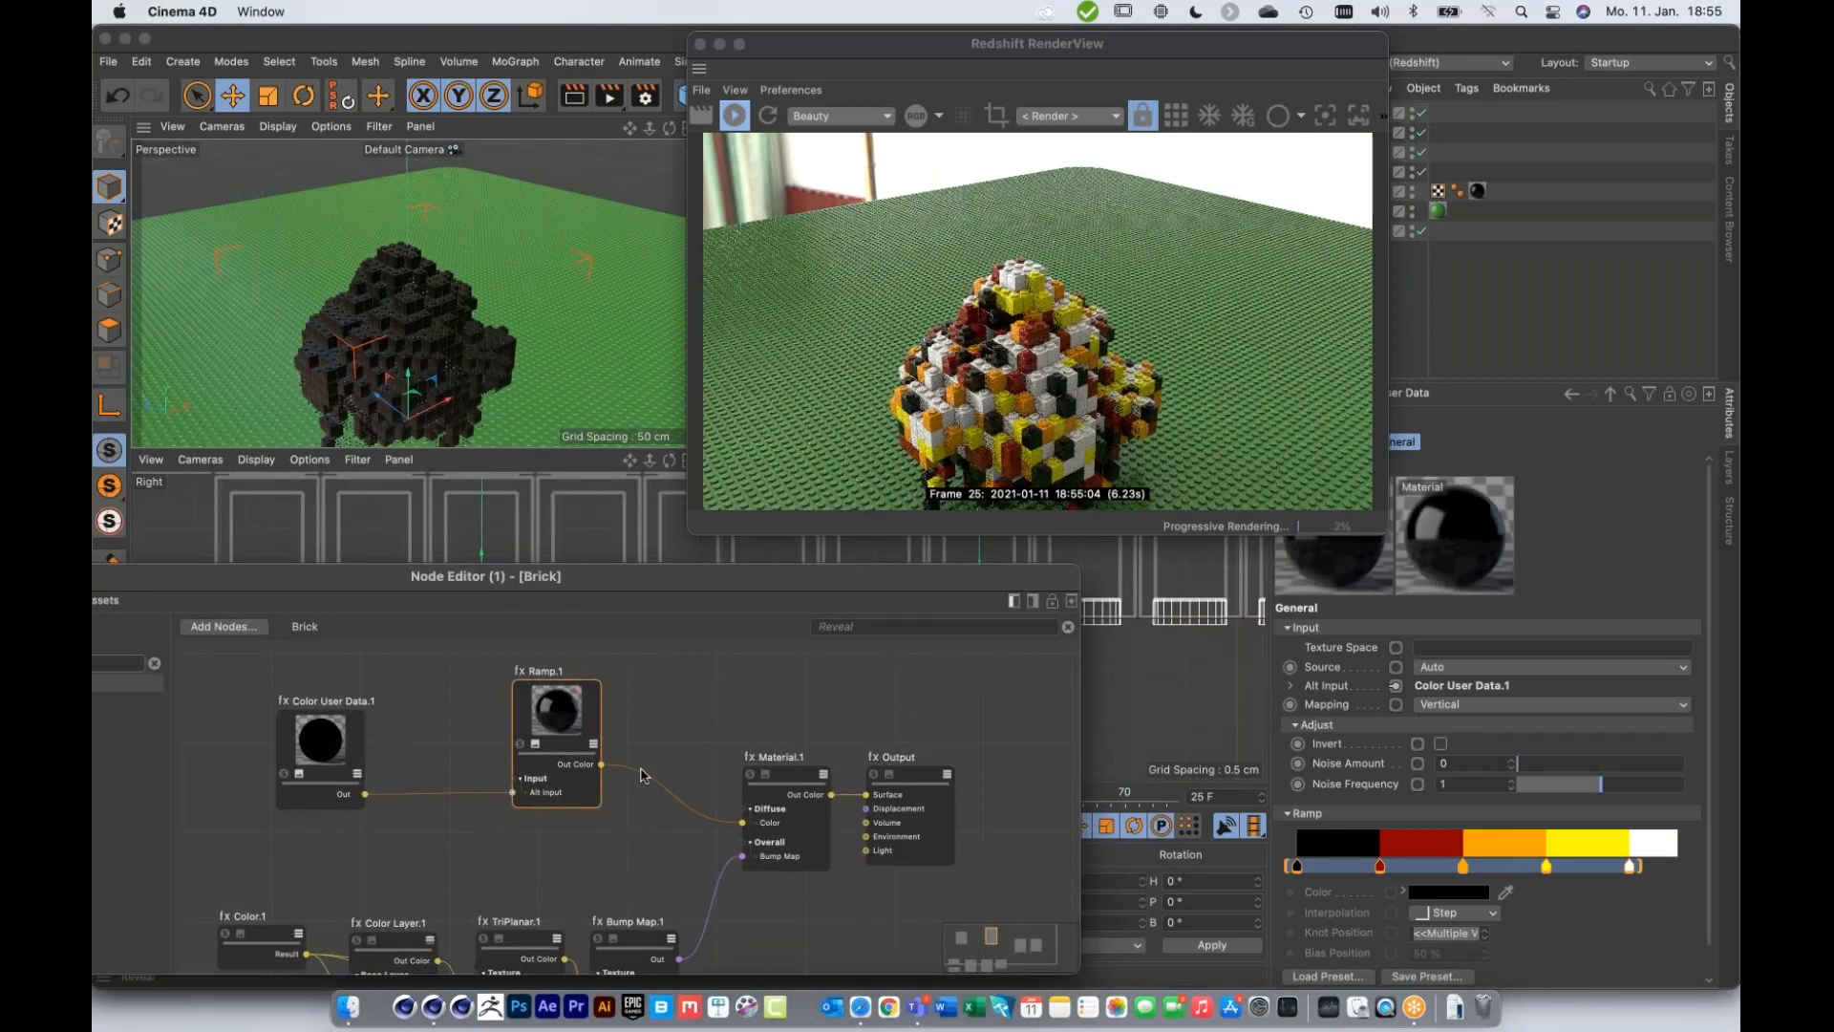
Step: Set the Refraction/Transmission weight of the Material.1 node to 1
click(786, 778)
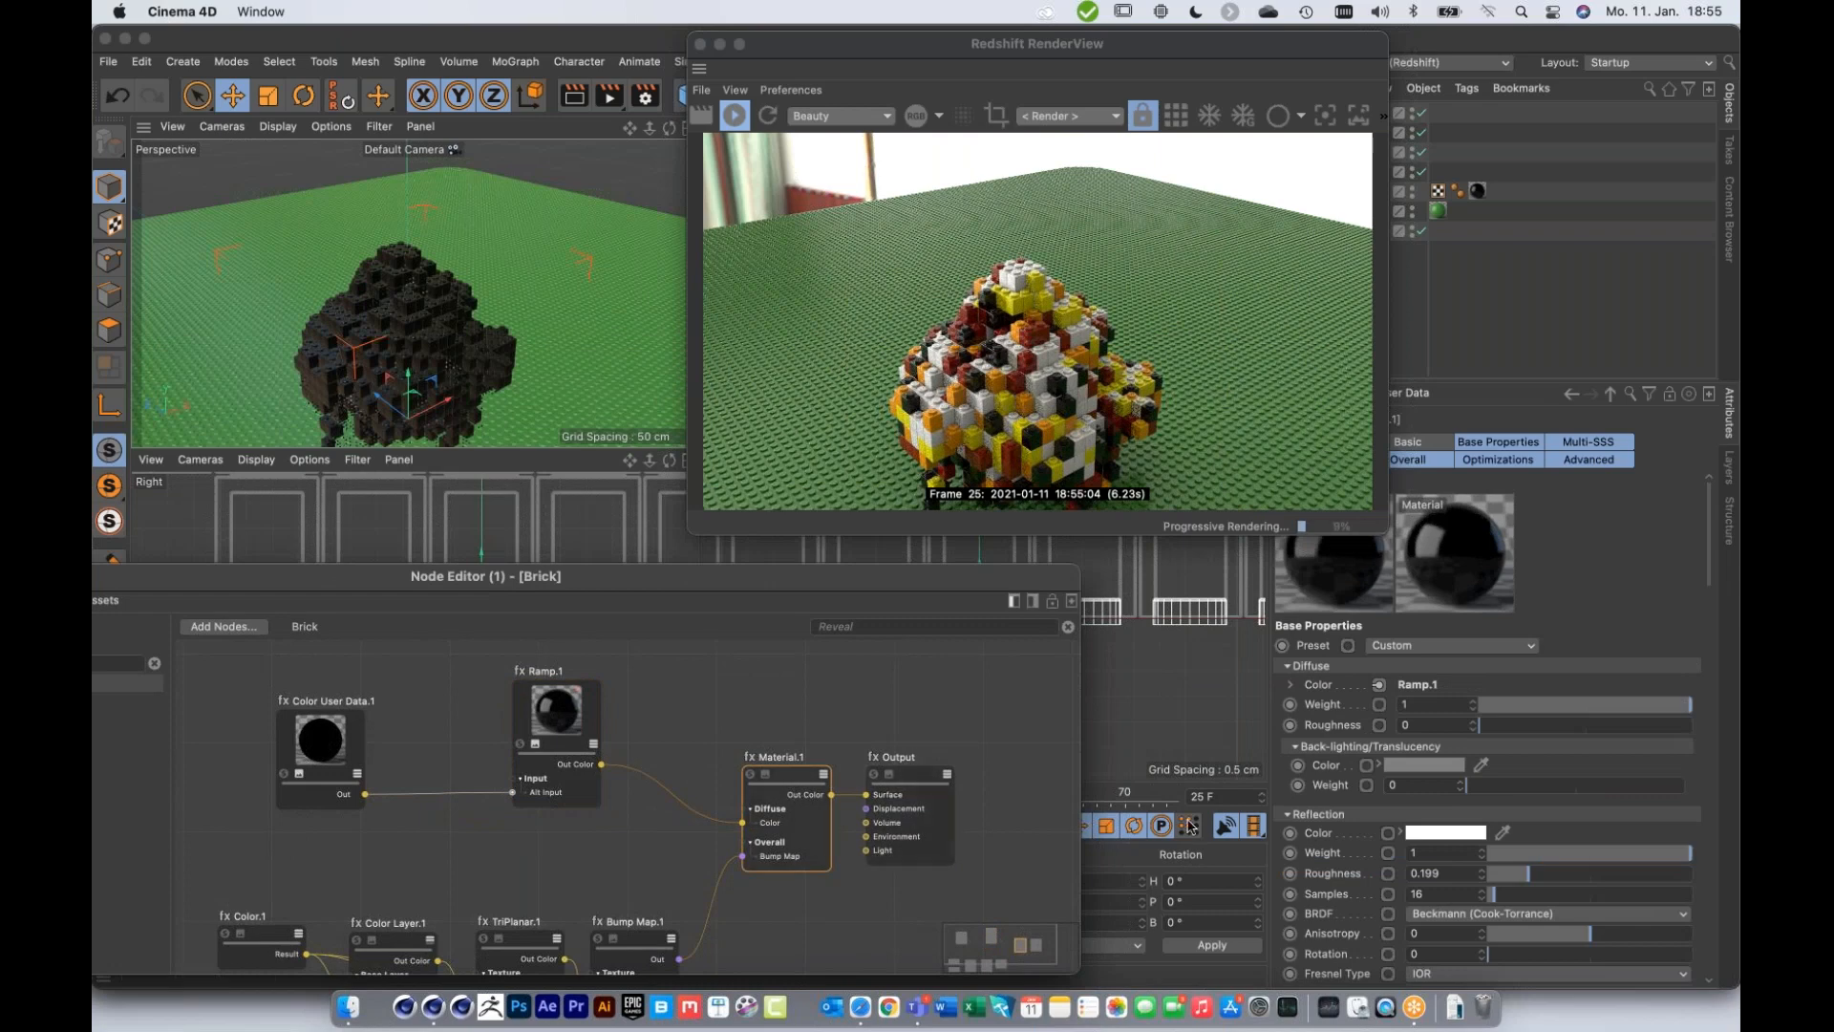
click(1287, 666)
click(1287, 684)
click(1466, 746)
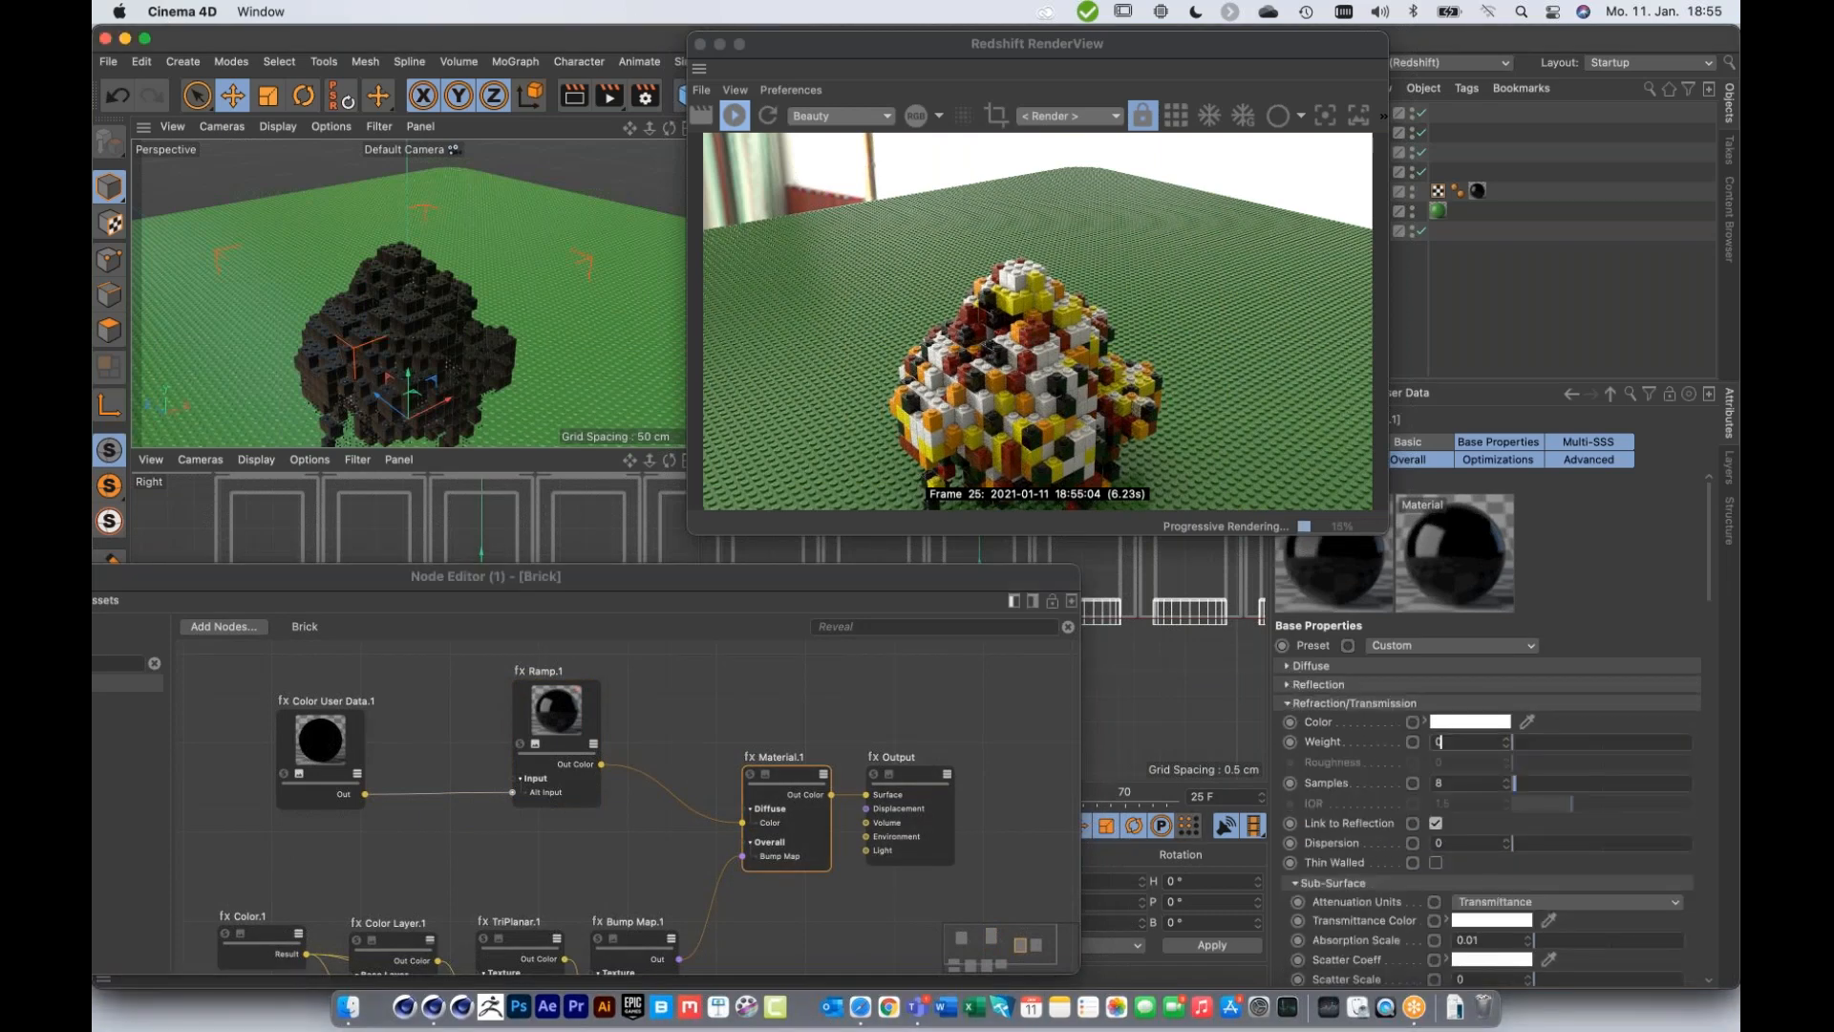
text(1)
key(Return)
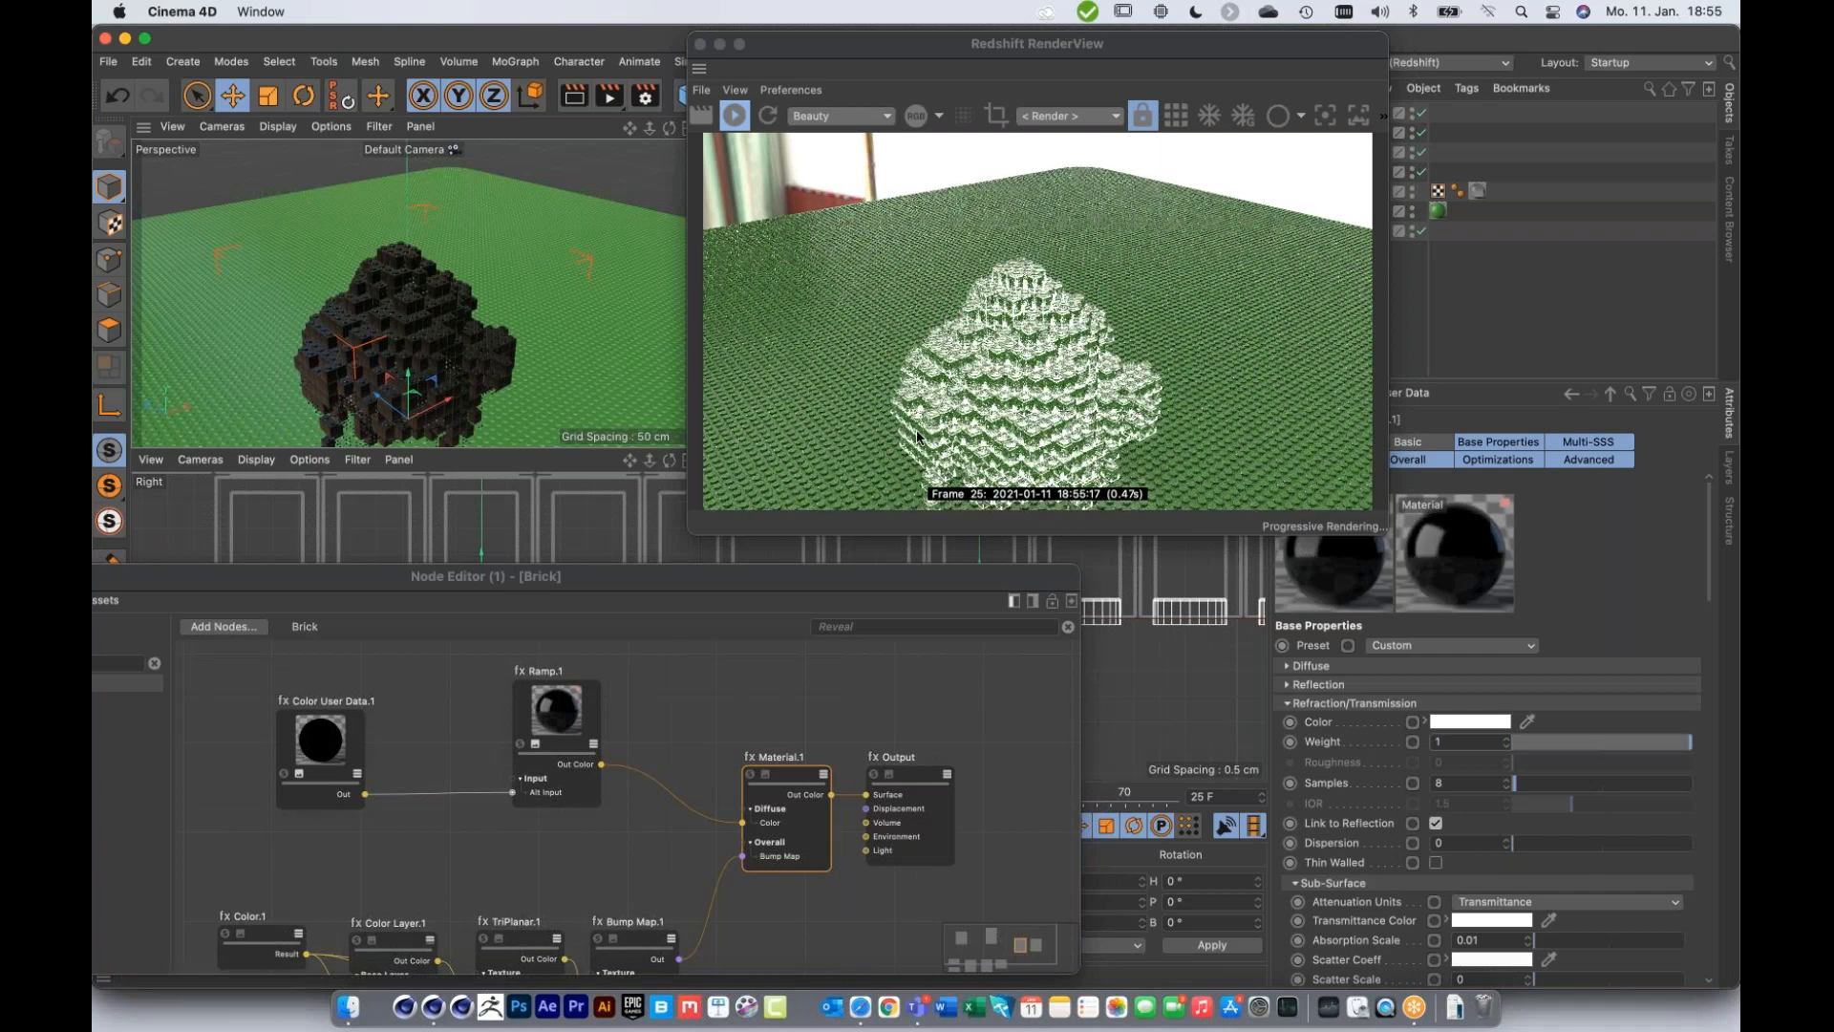
Step: Connect the Ramp.1 output color to the Refraction/Transmission Color input of Material.1
drag(600, 764, 752, 805)
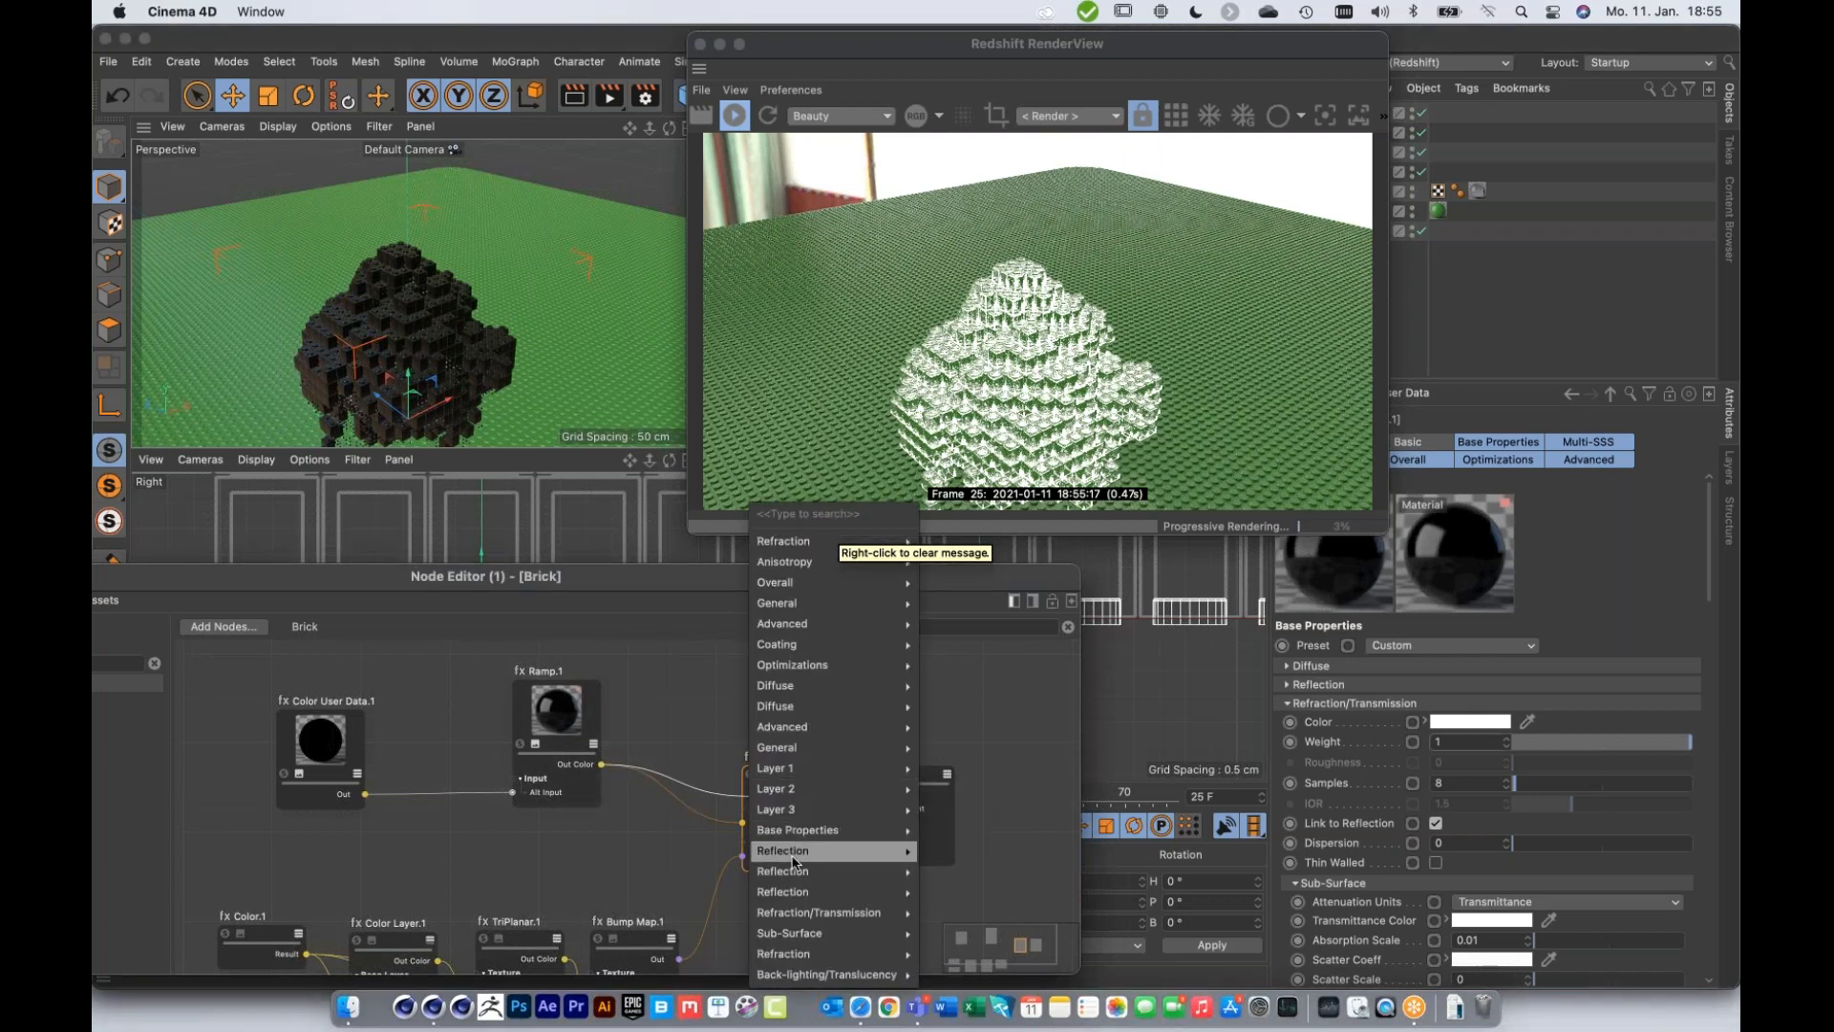
mouse_move(802, 916)
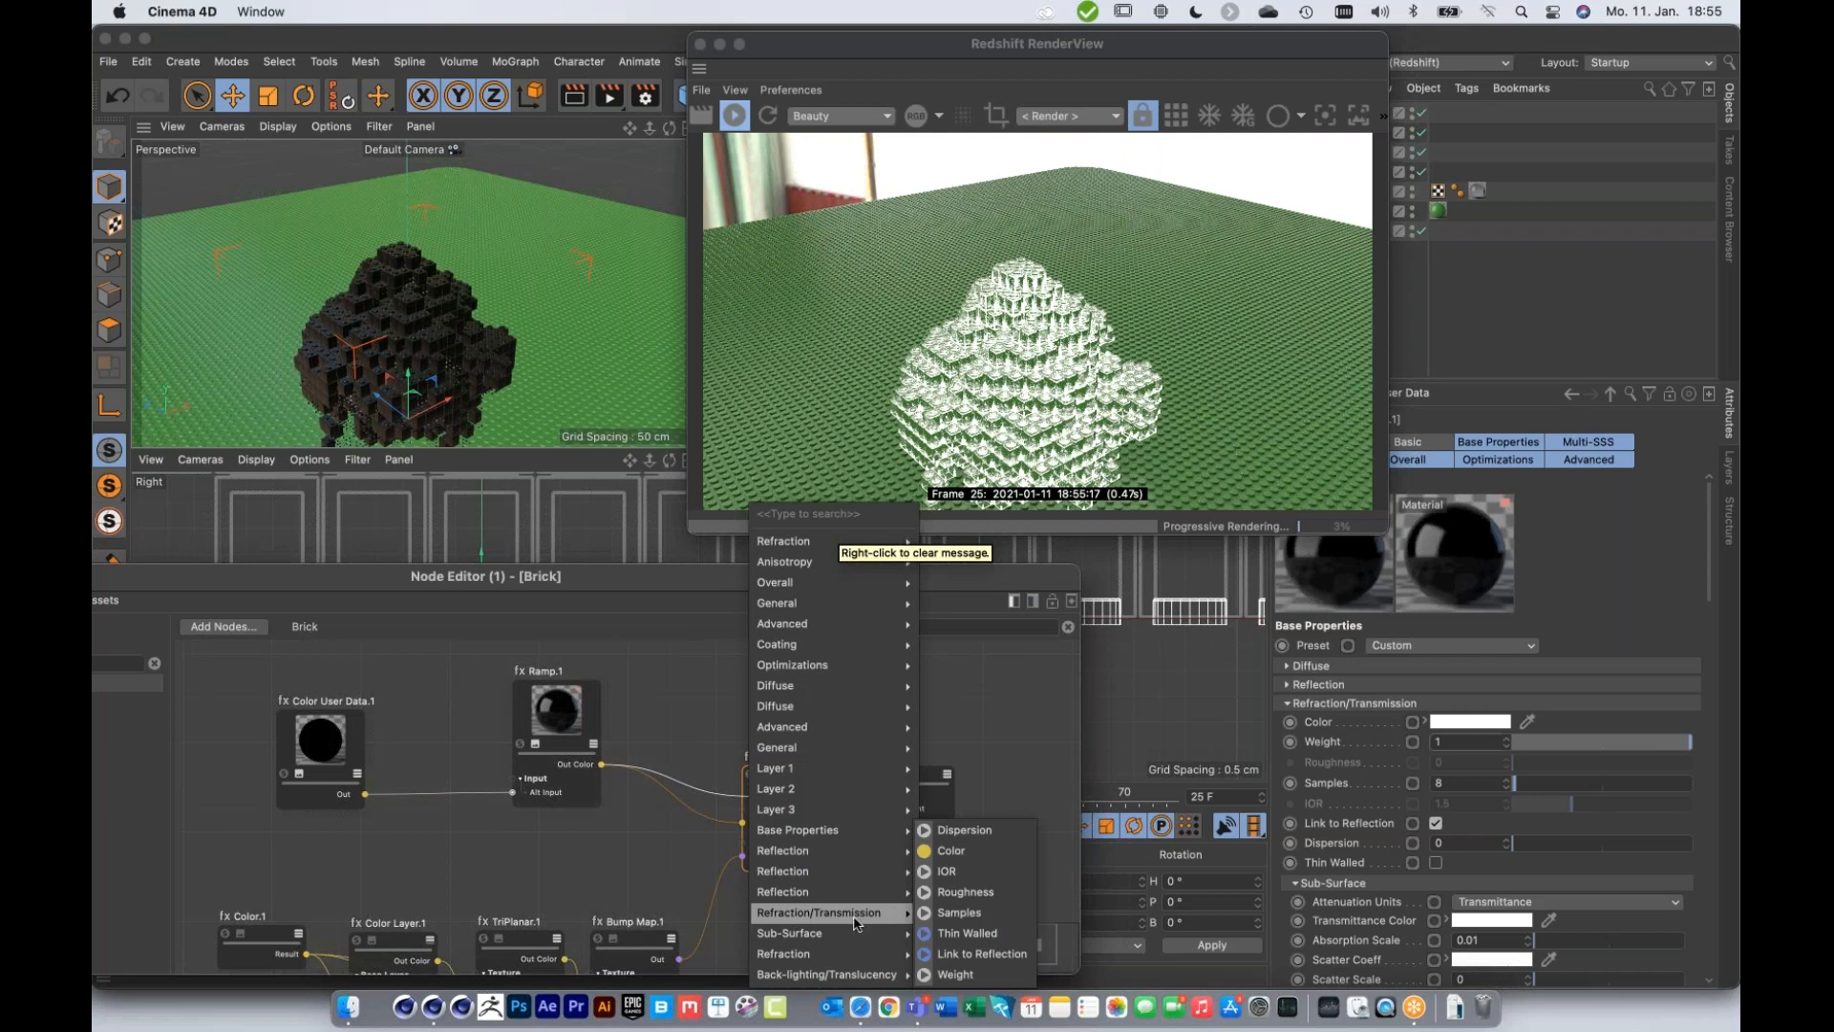
click(951, 849)
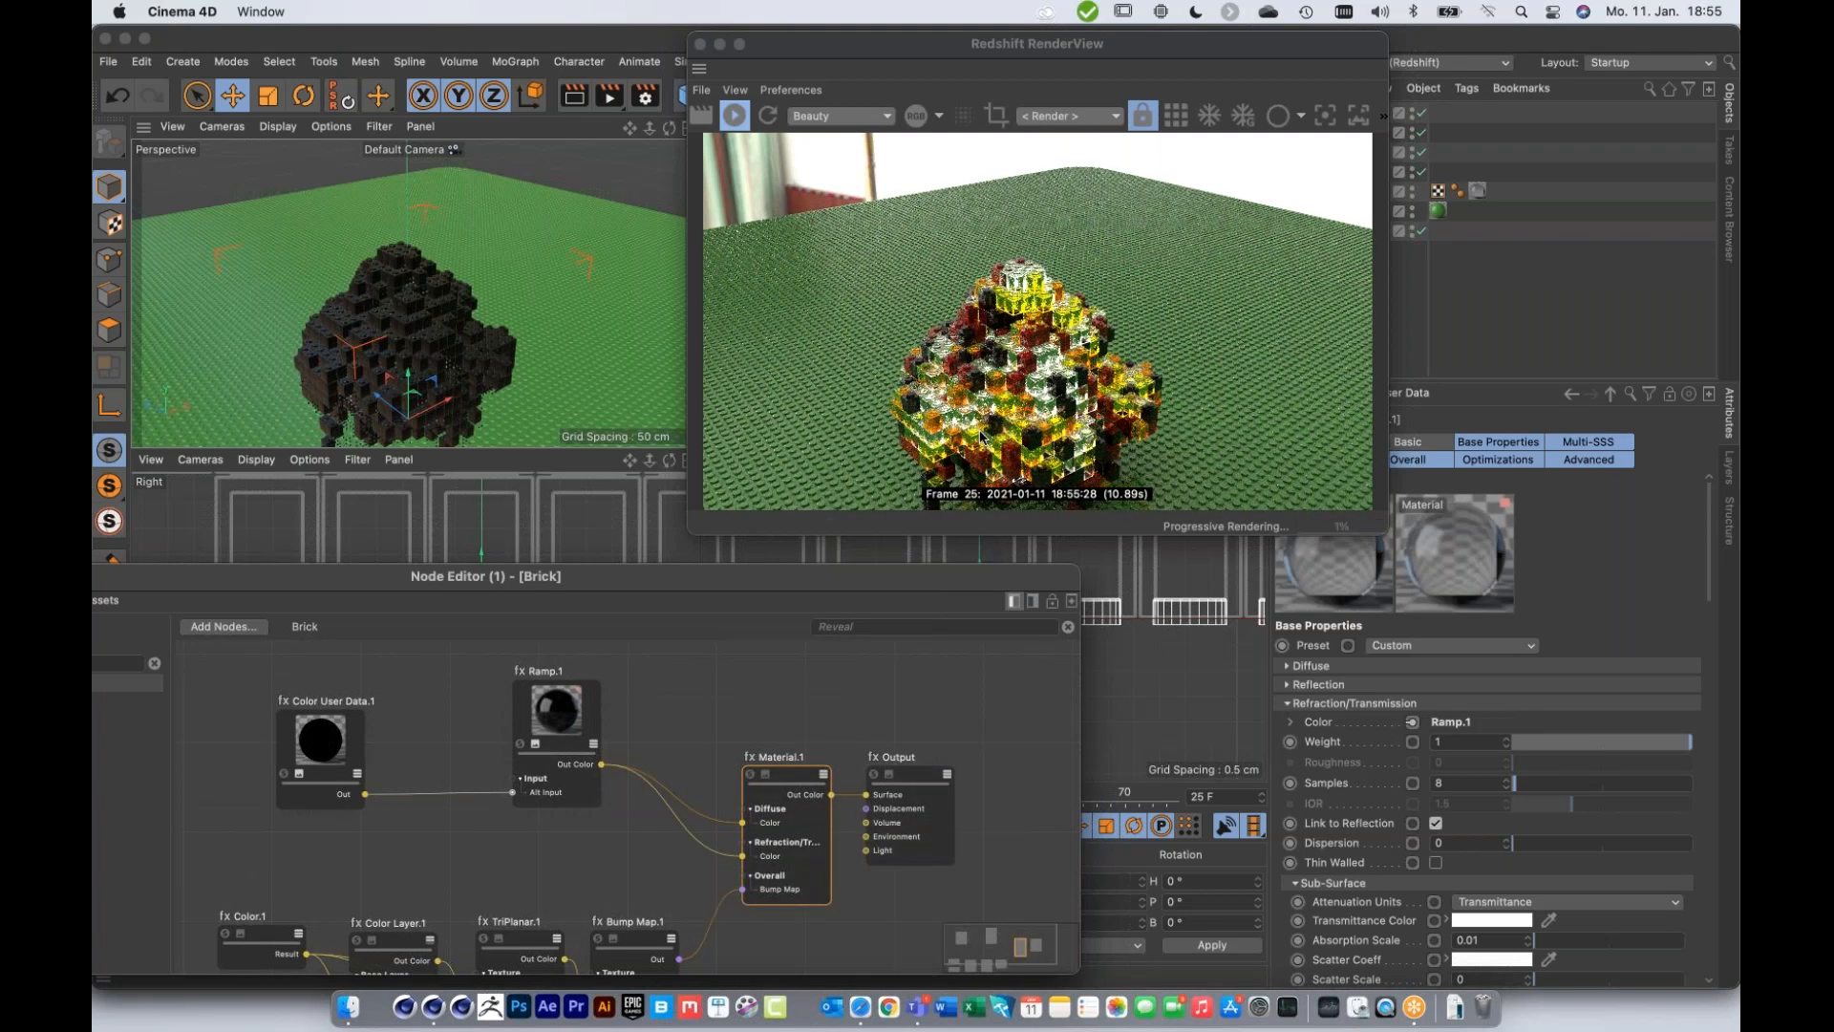
Step: Duplicate the Ramp node below the original and connect the Color User Data output to the copy's Alt Input
click(597, 724)
drag(603, 707, 592, 710)
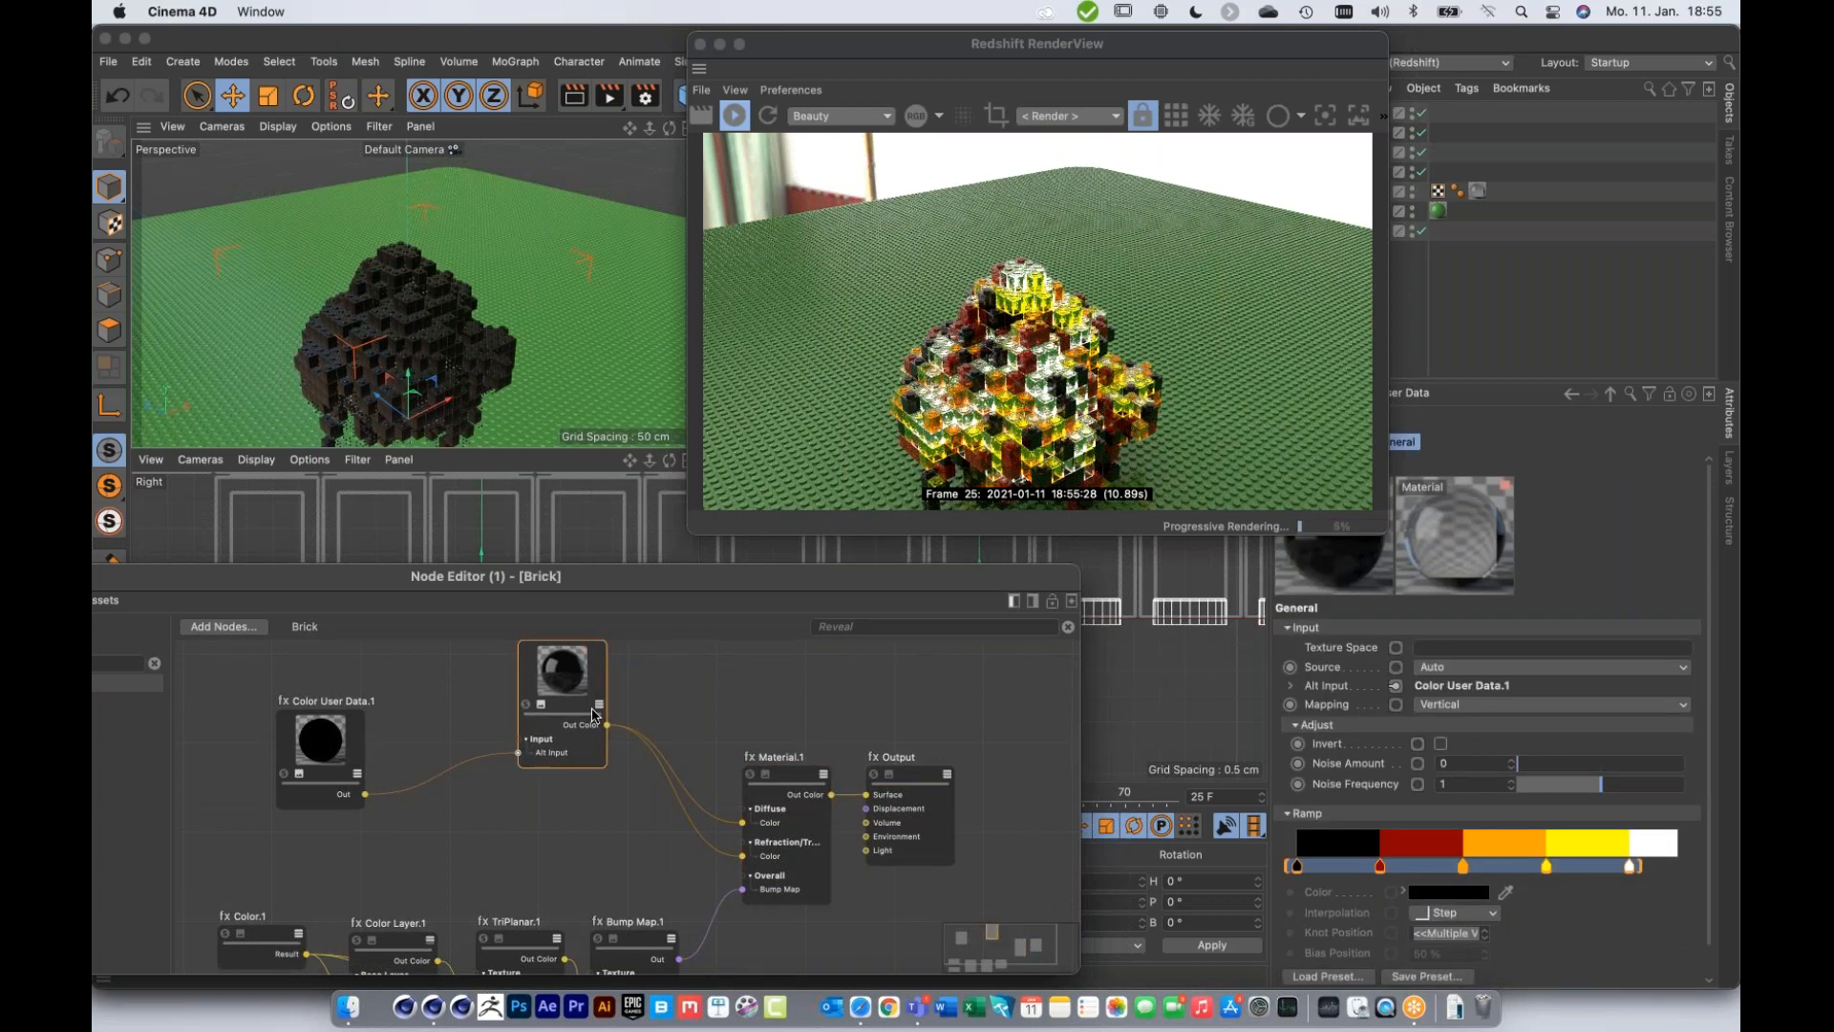
ctrl+drag(567, 714, 564, 857)
drag(382, 812, 528, 867)
mouse_move(573, 901)
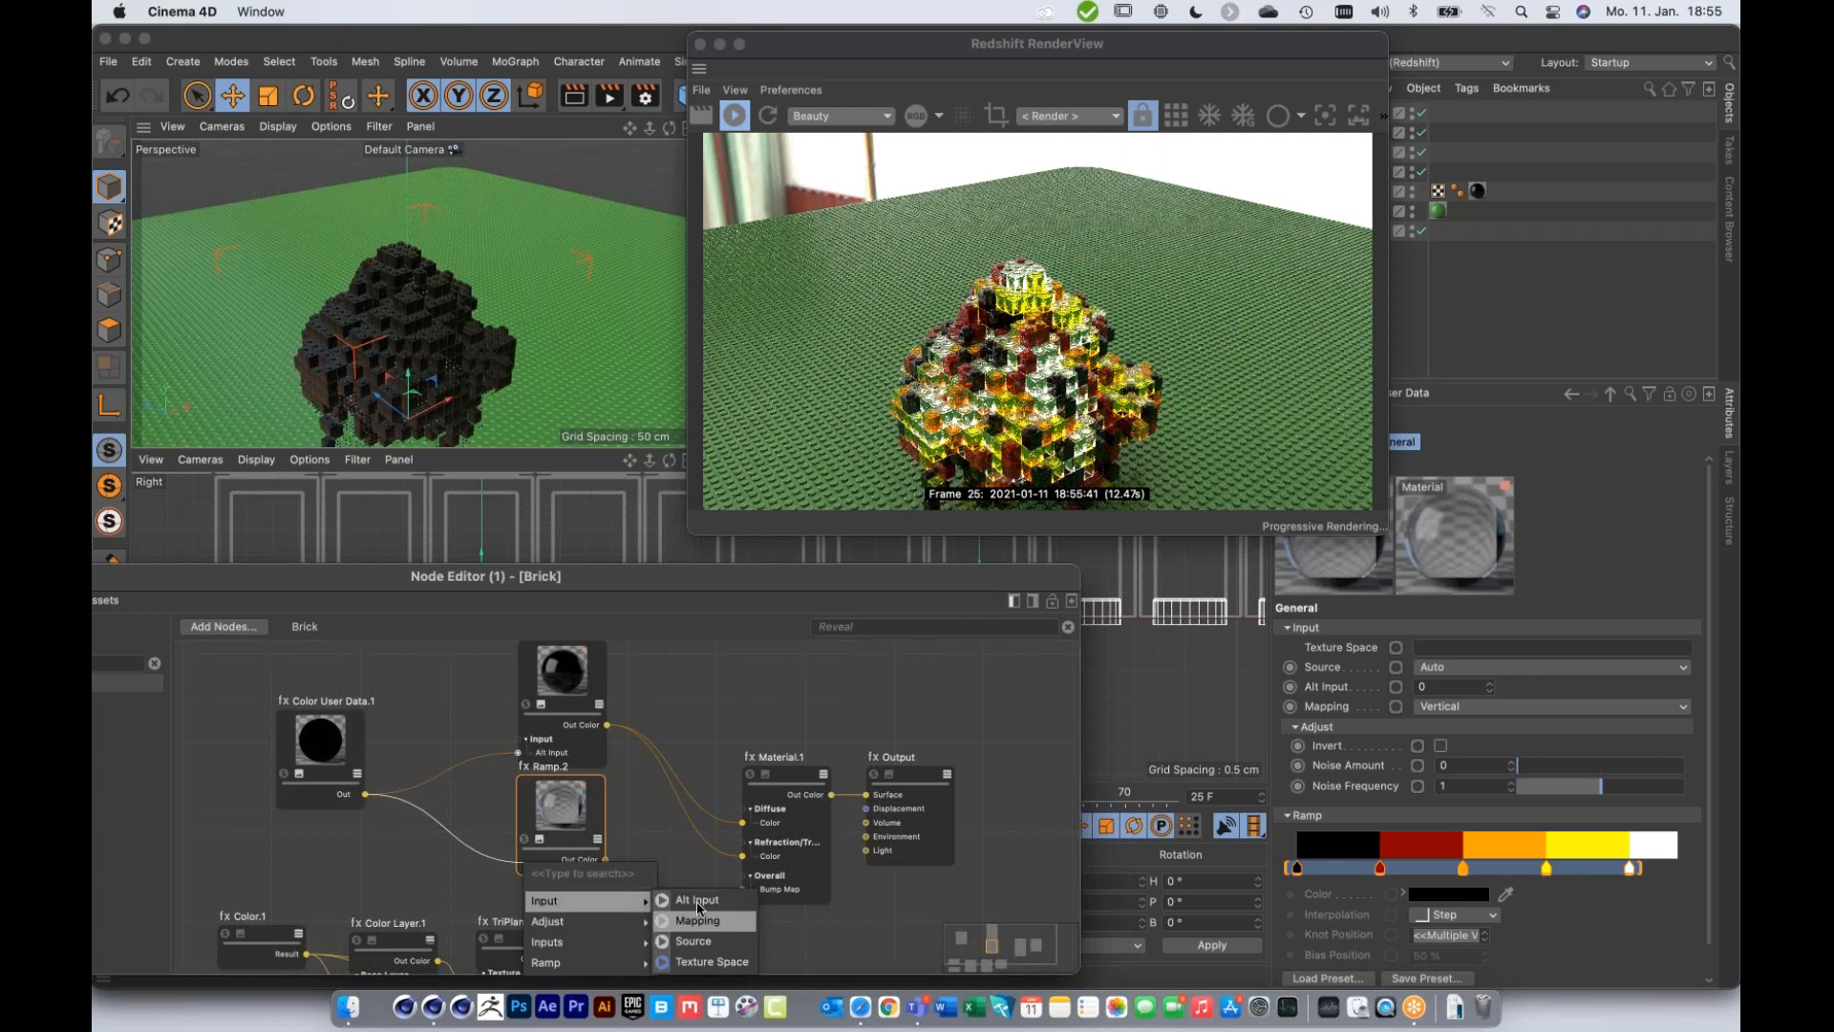
click(696, 899)
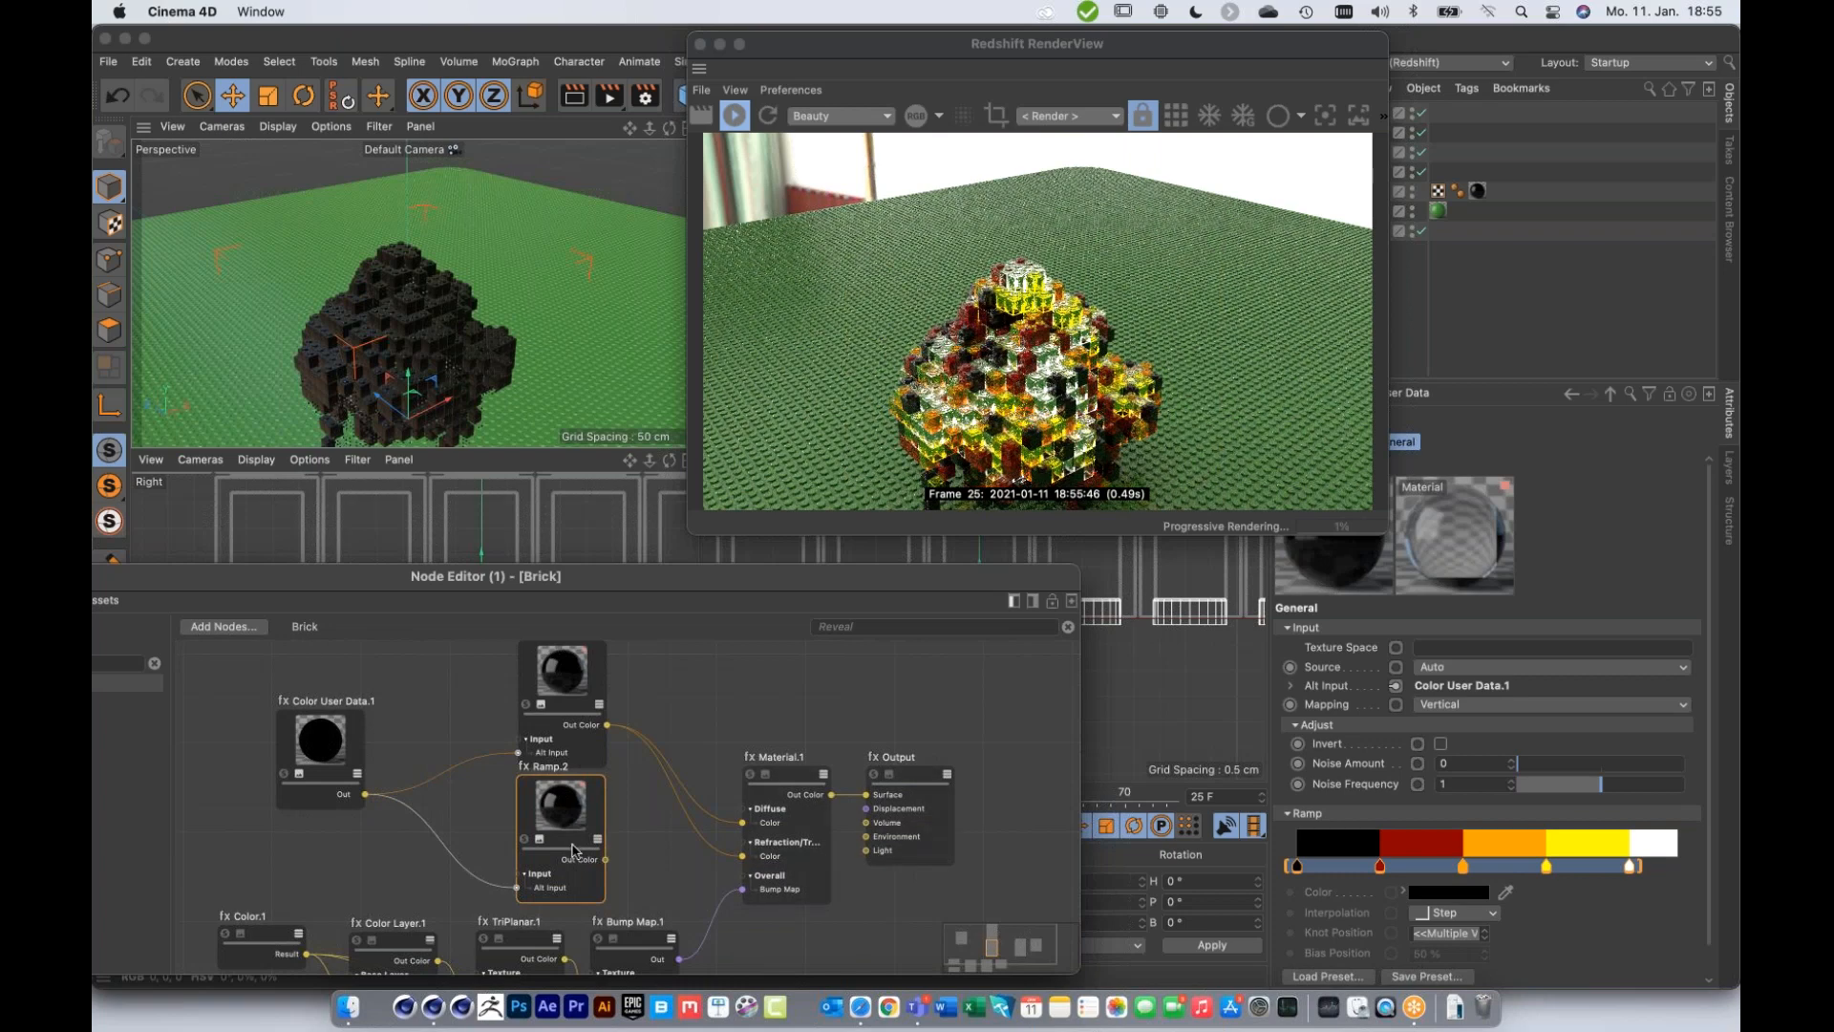
Step: Remove the red, orange and white knots from the duplicated ramp's gradient, keeping only black and yellow
click(1560, 914)
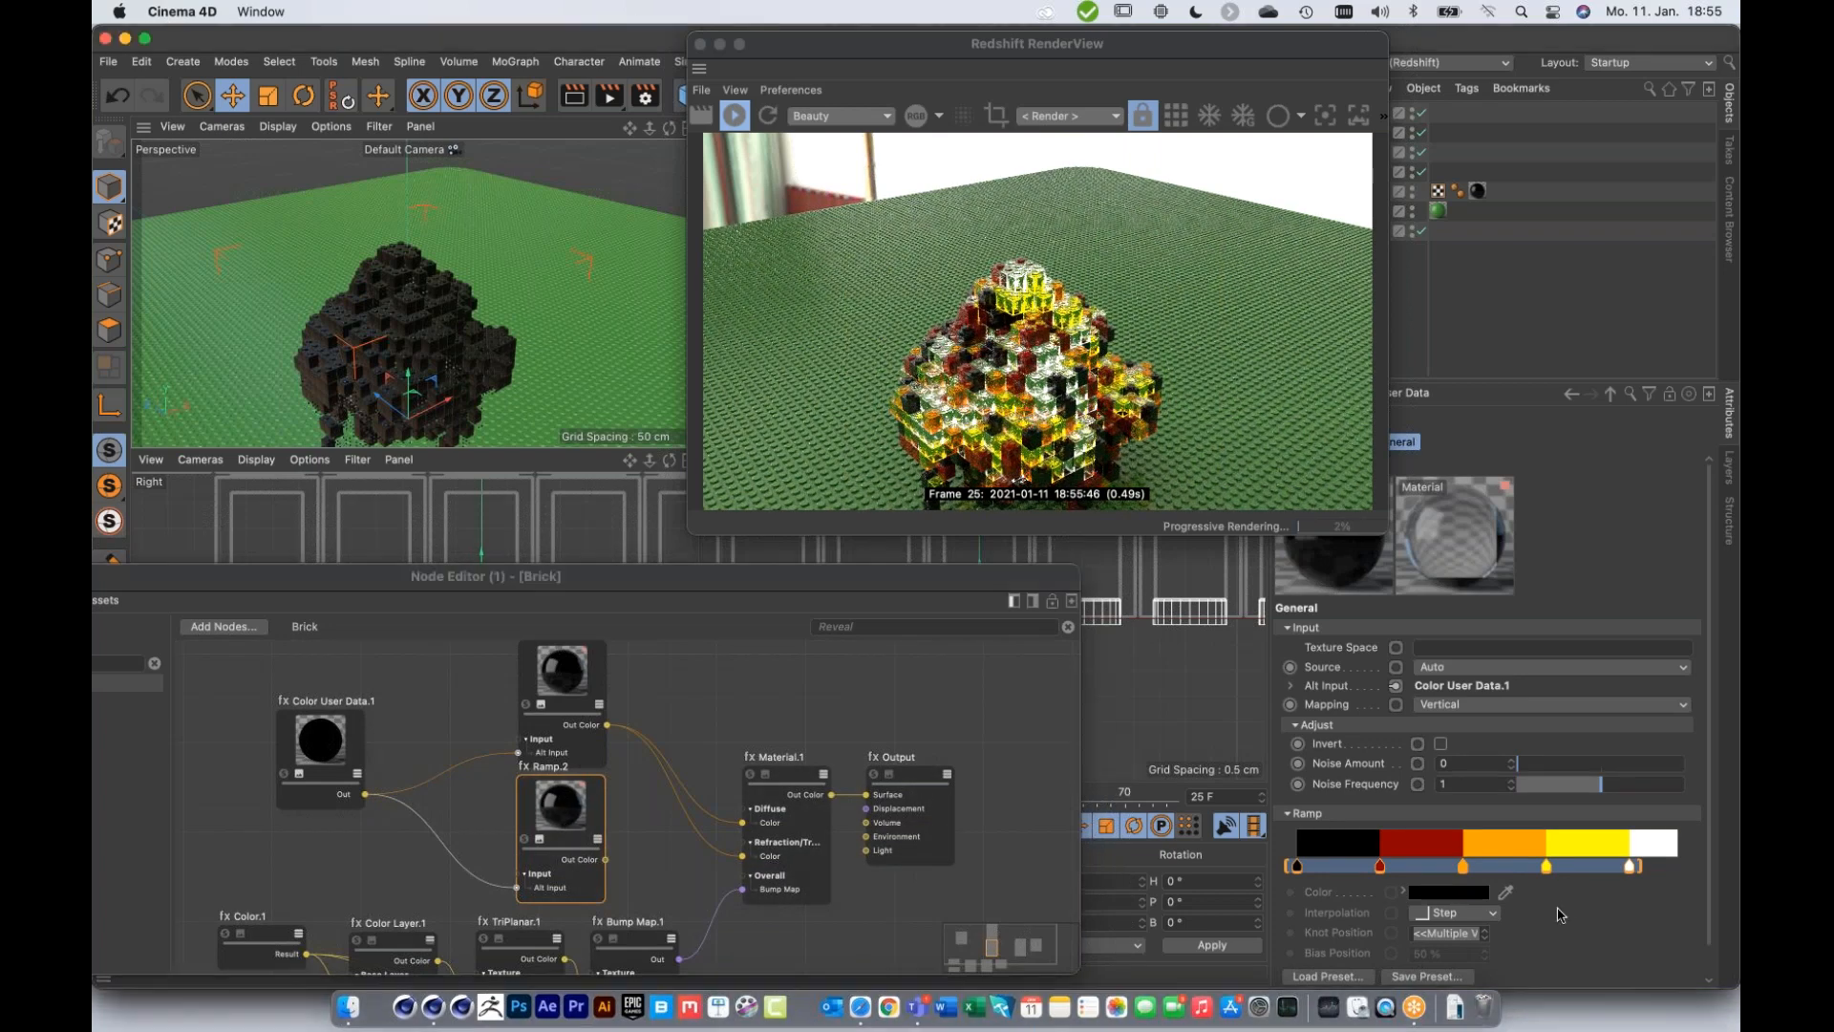
click(1298, 866)
drag(1380, 867, 1382, 910)
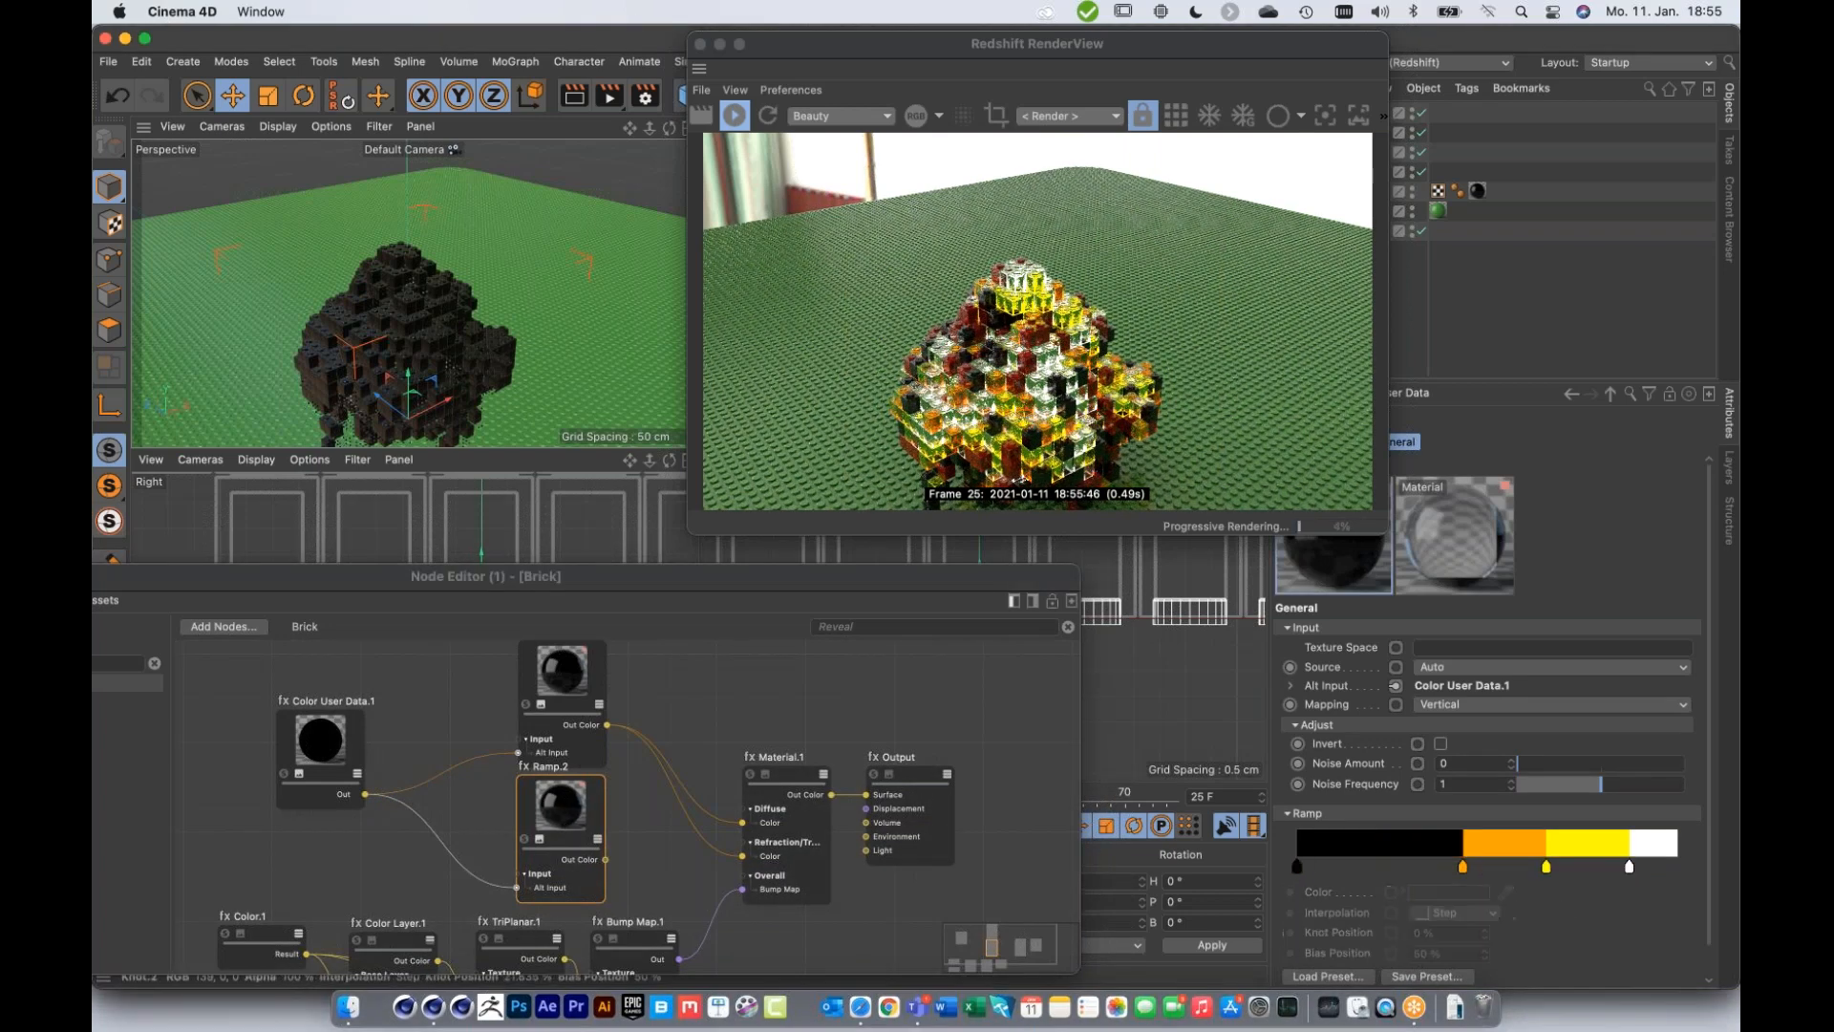
drag(1463, 863, 1467, 907)
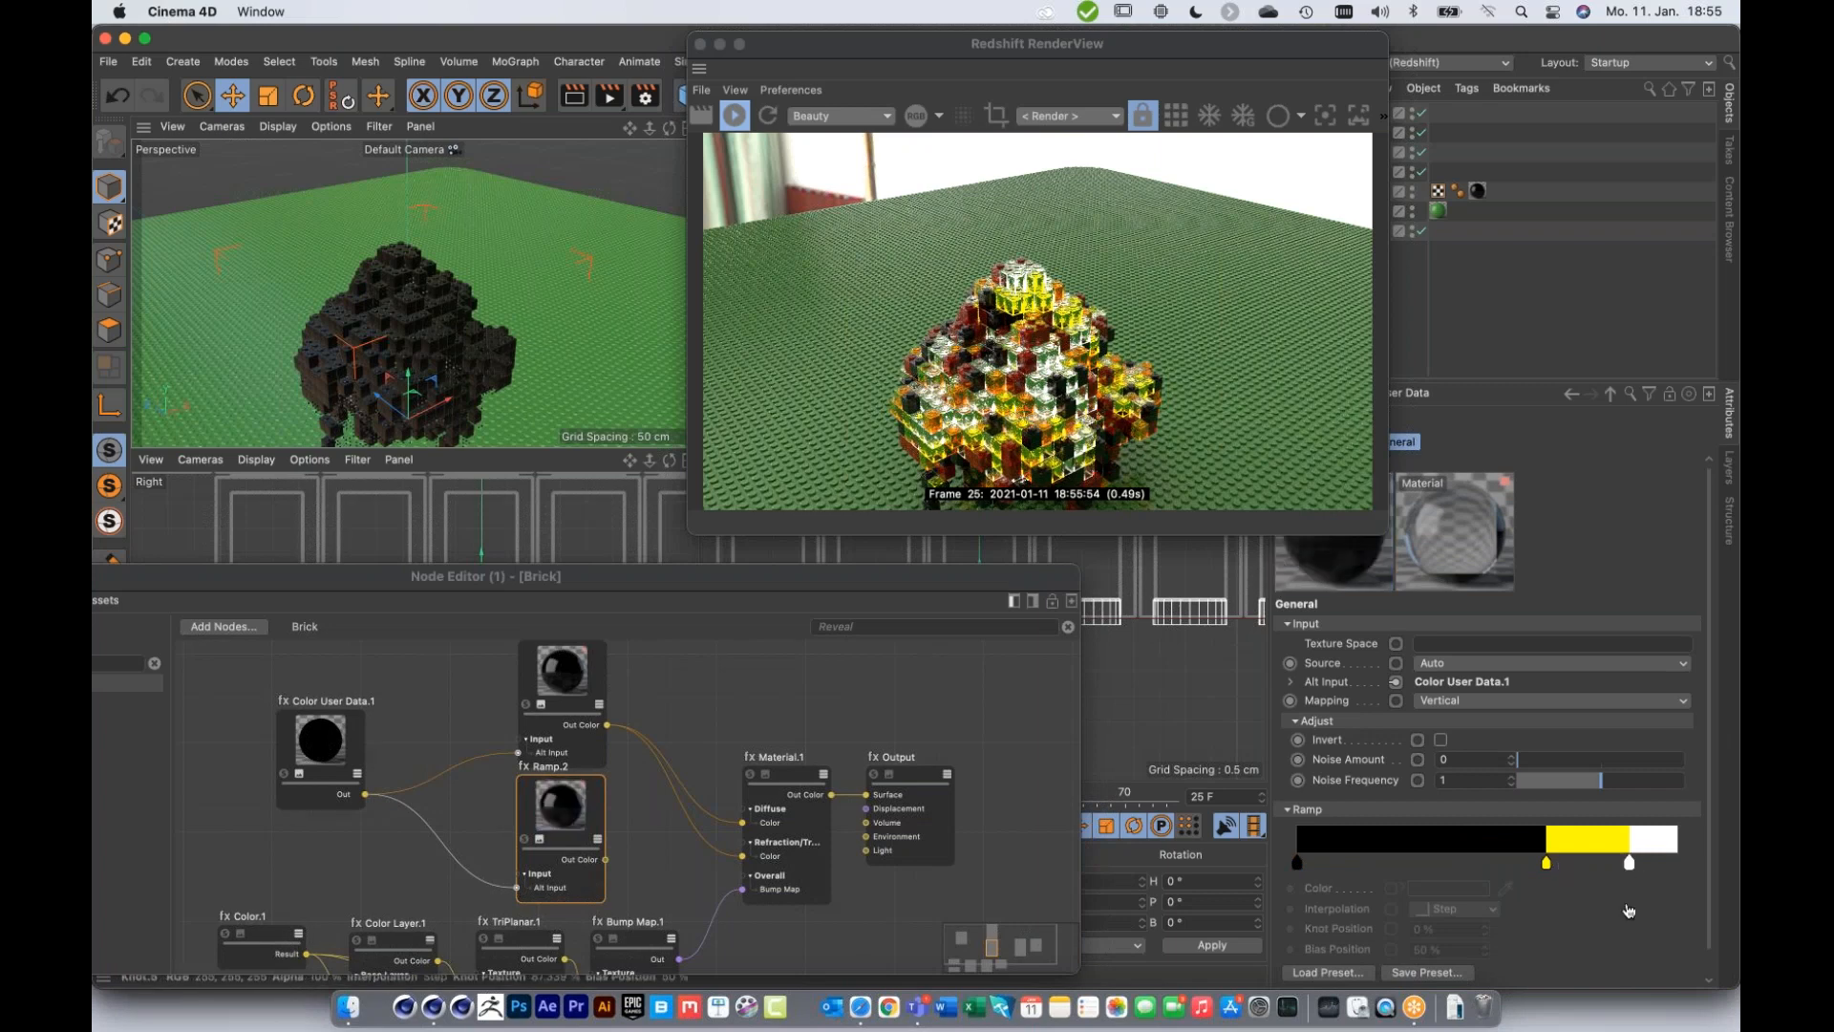
drag(1630, 867, 1632, 909)
Step: Recolor the duplicated ramp's yellow knot to light grey with saturation 0 % and value 80 %
click(1547, 865)
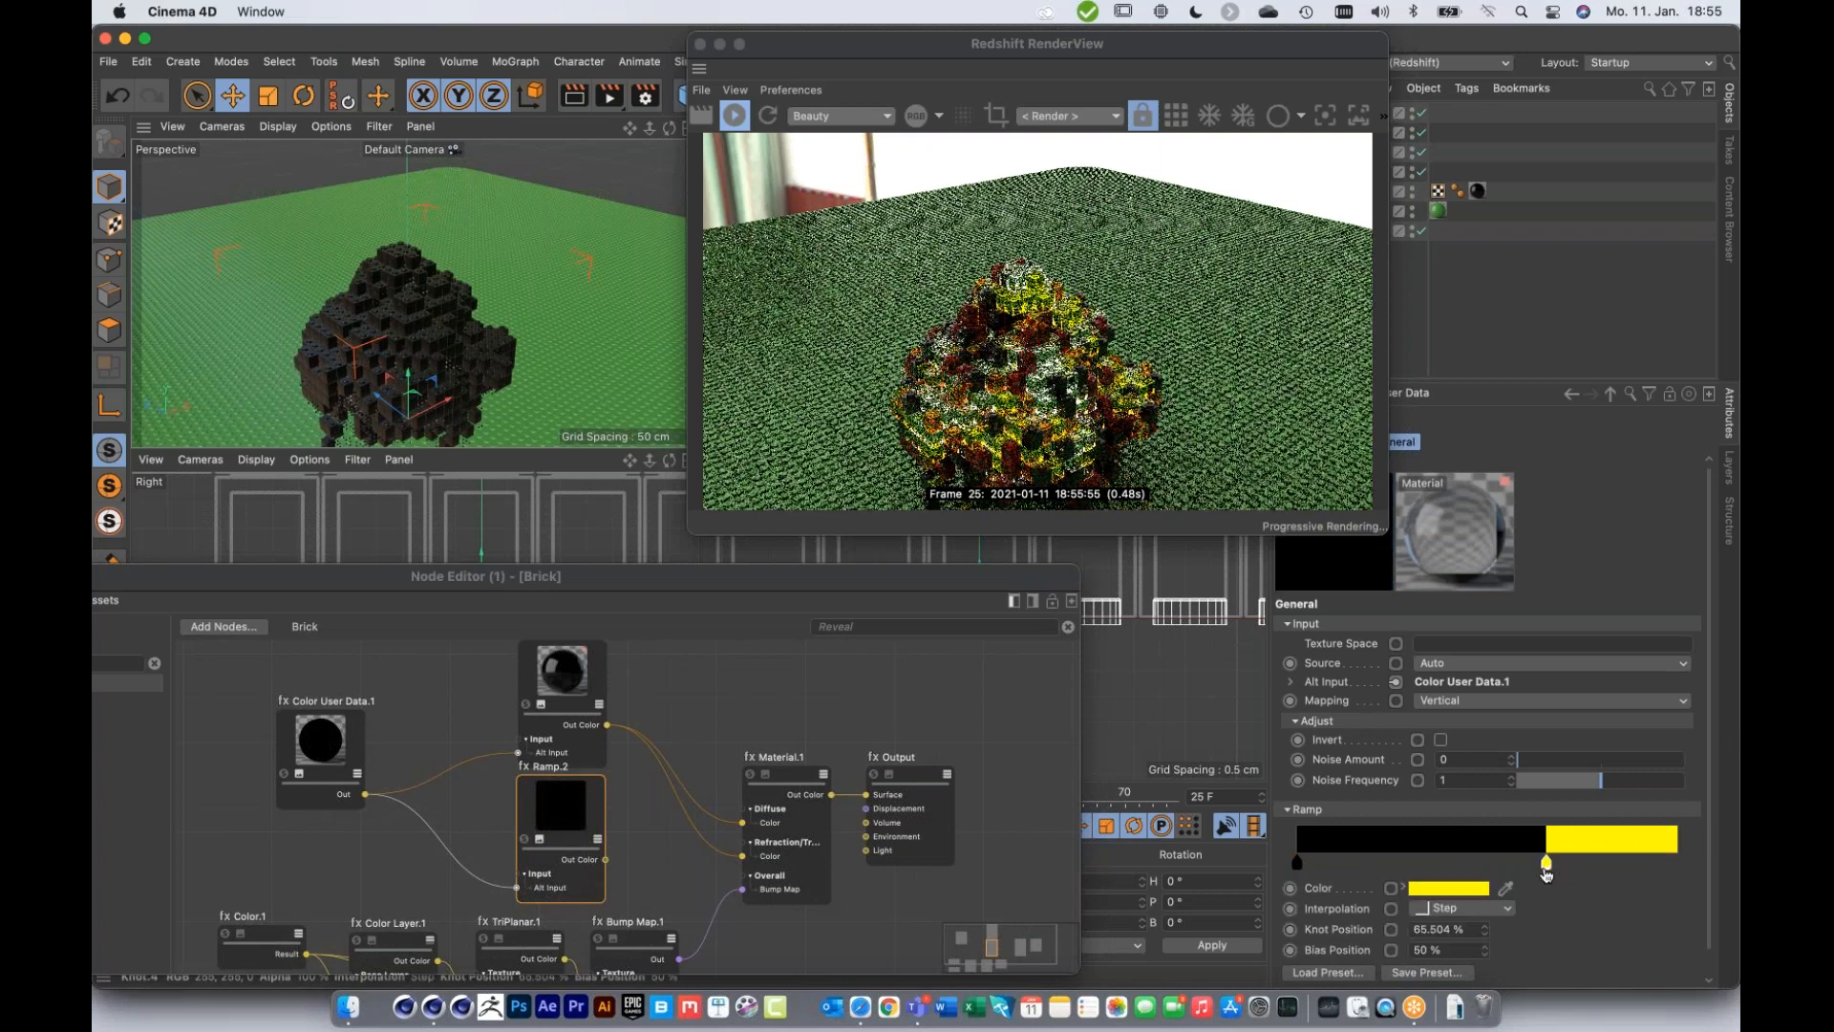
click(1401, 887)
drag(1568, 961, 1490, 962)
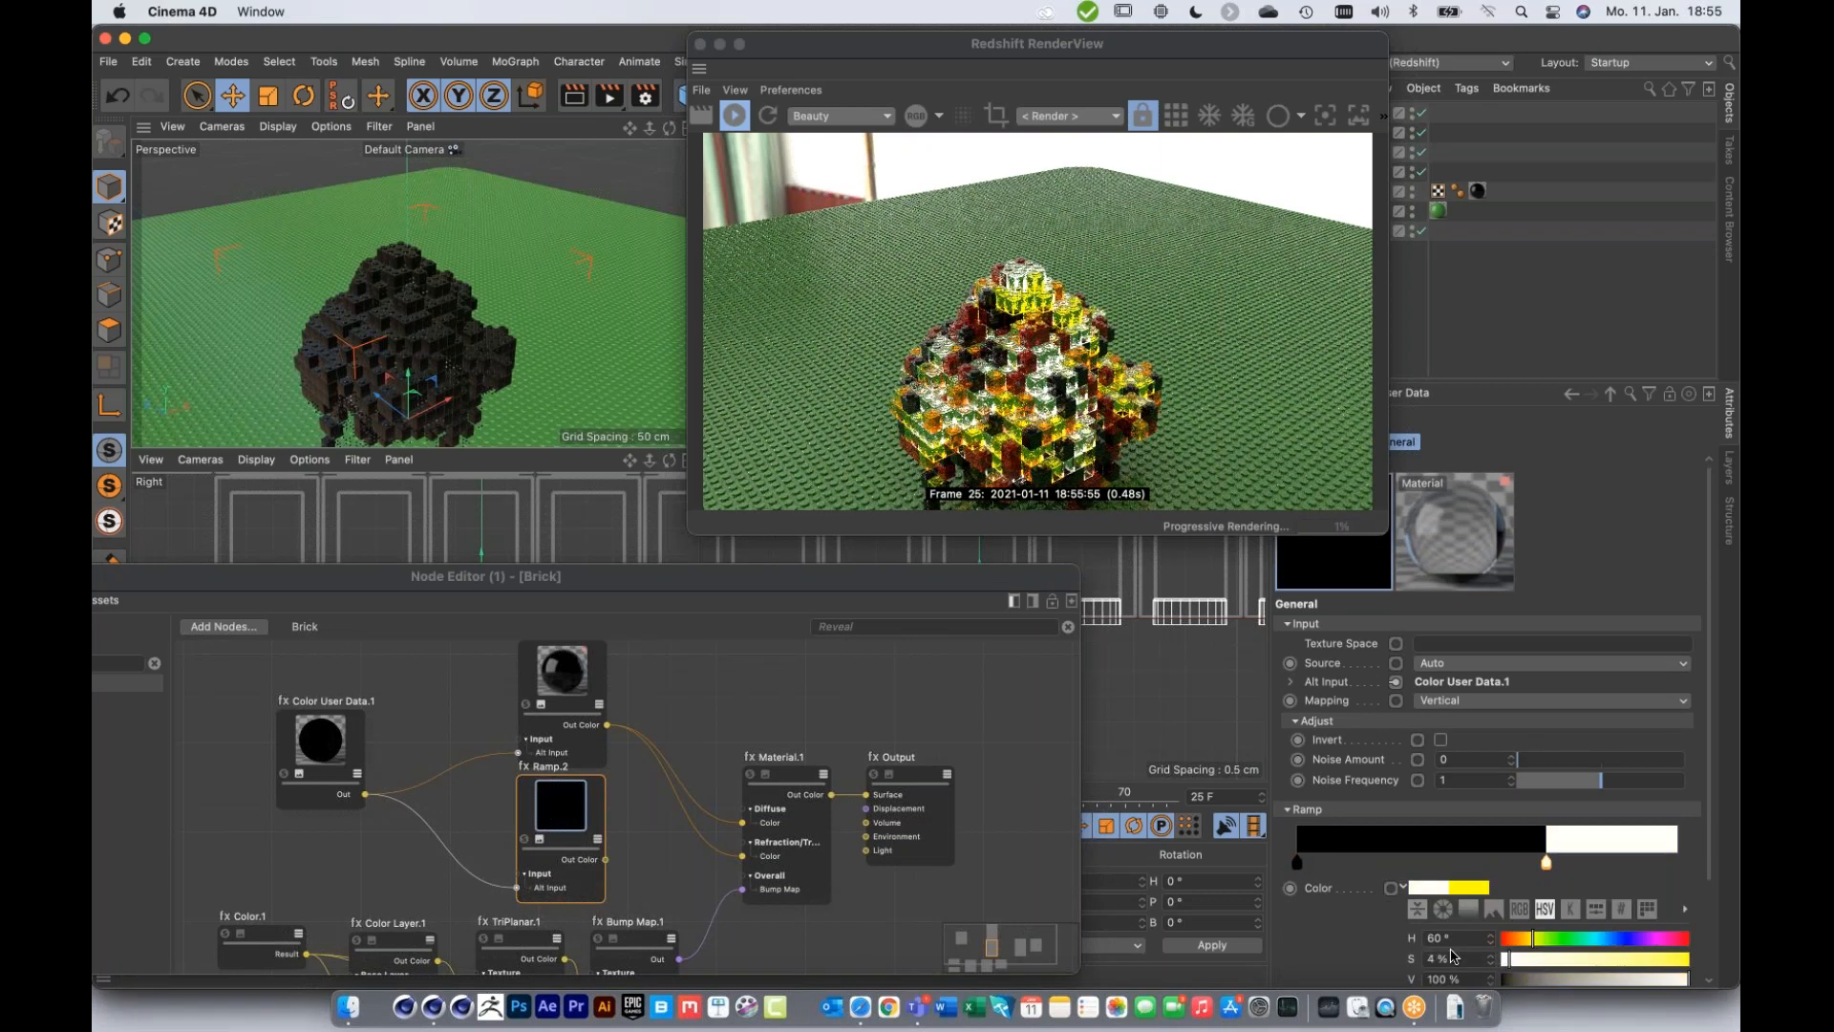
double_click(1471, 979)
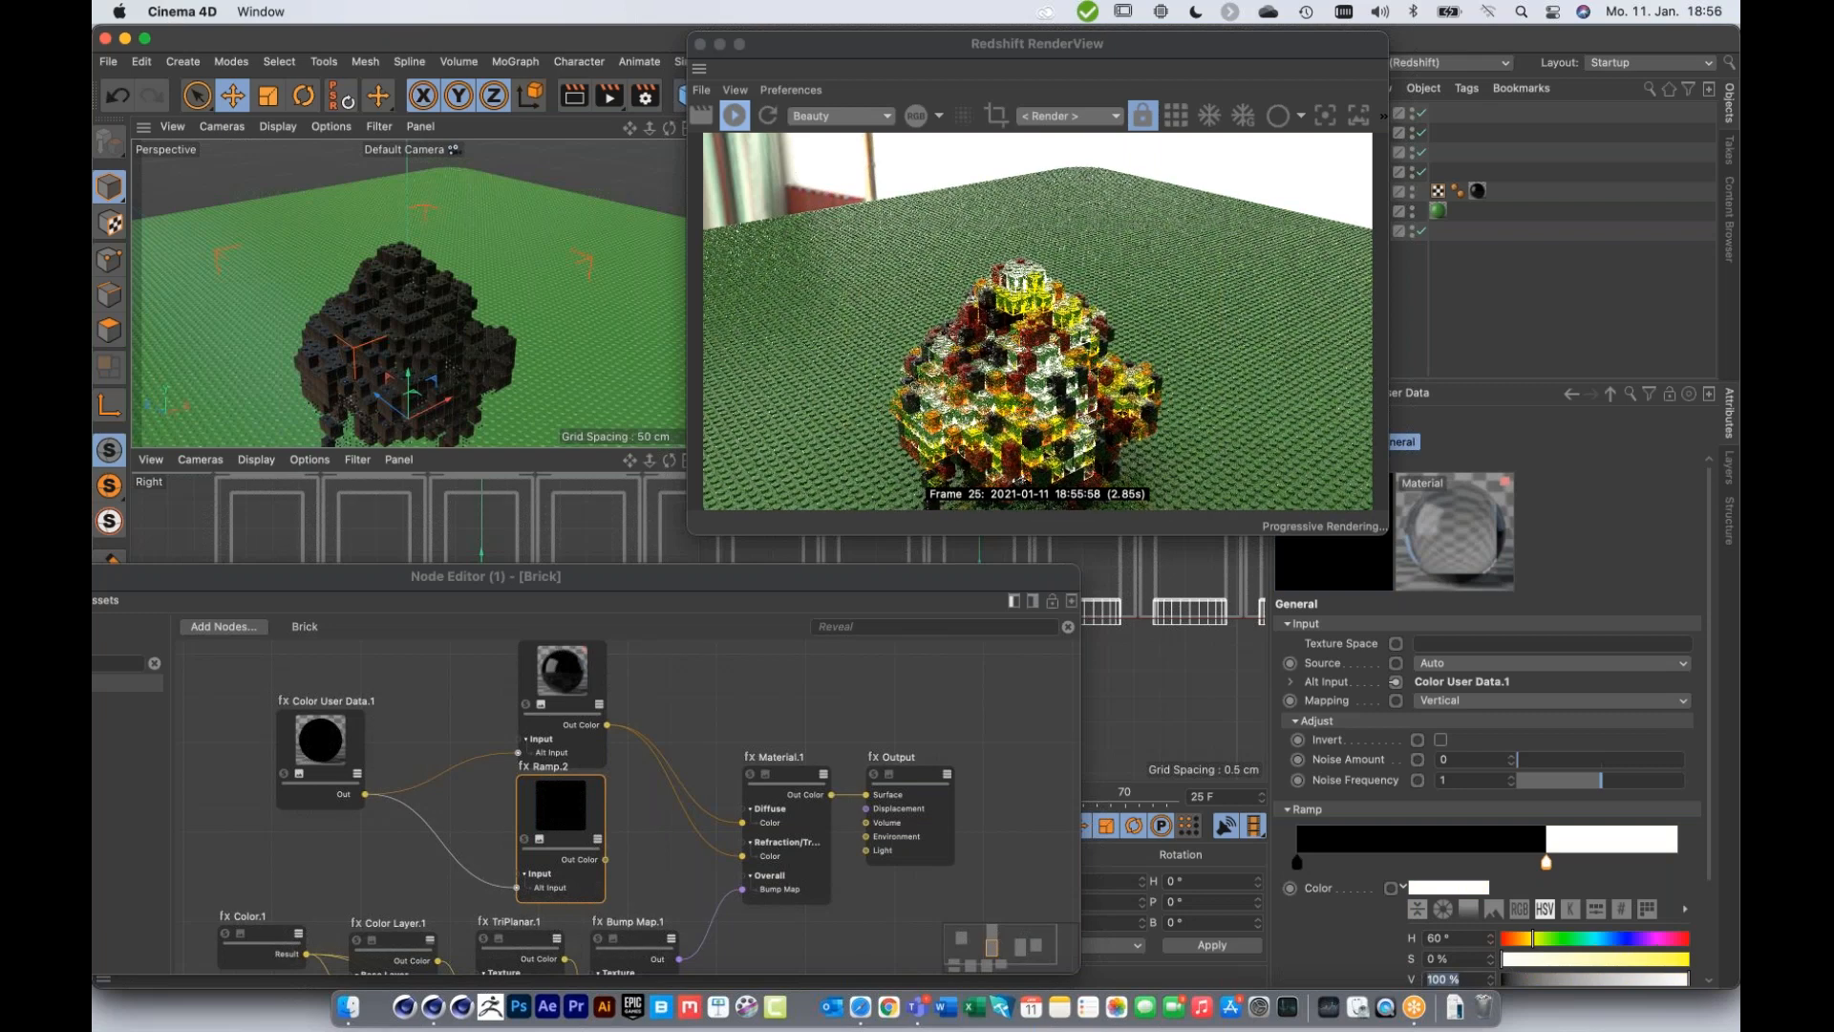
text(80)
key(Return)
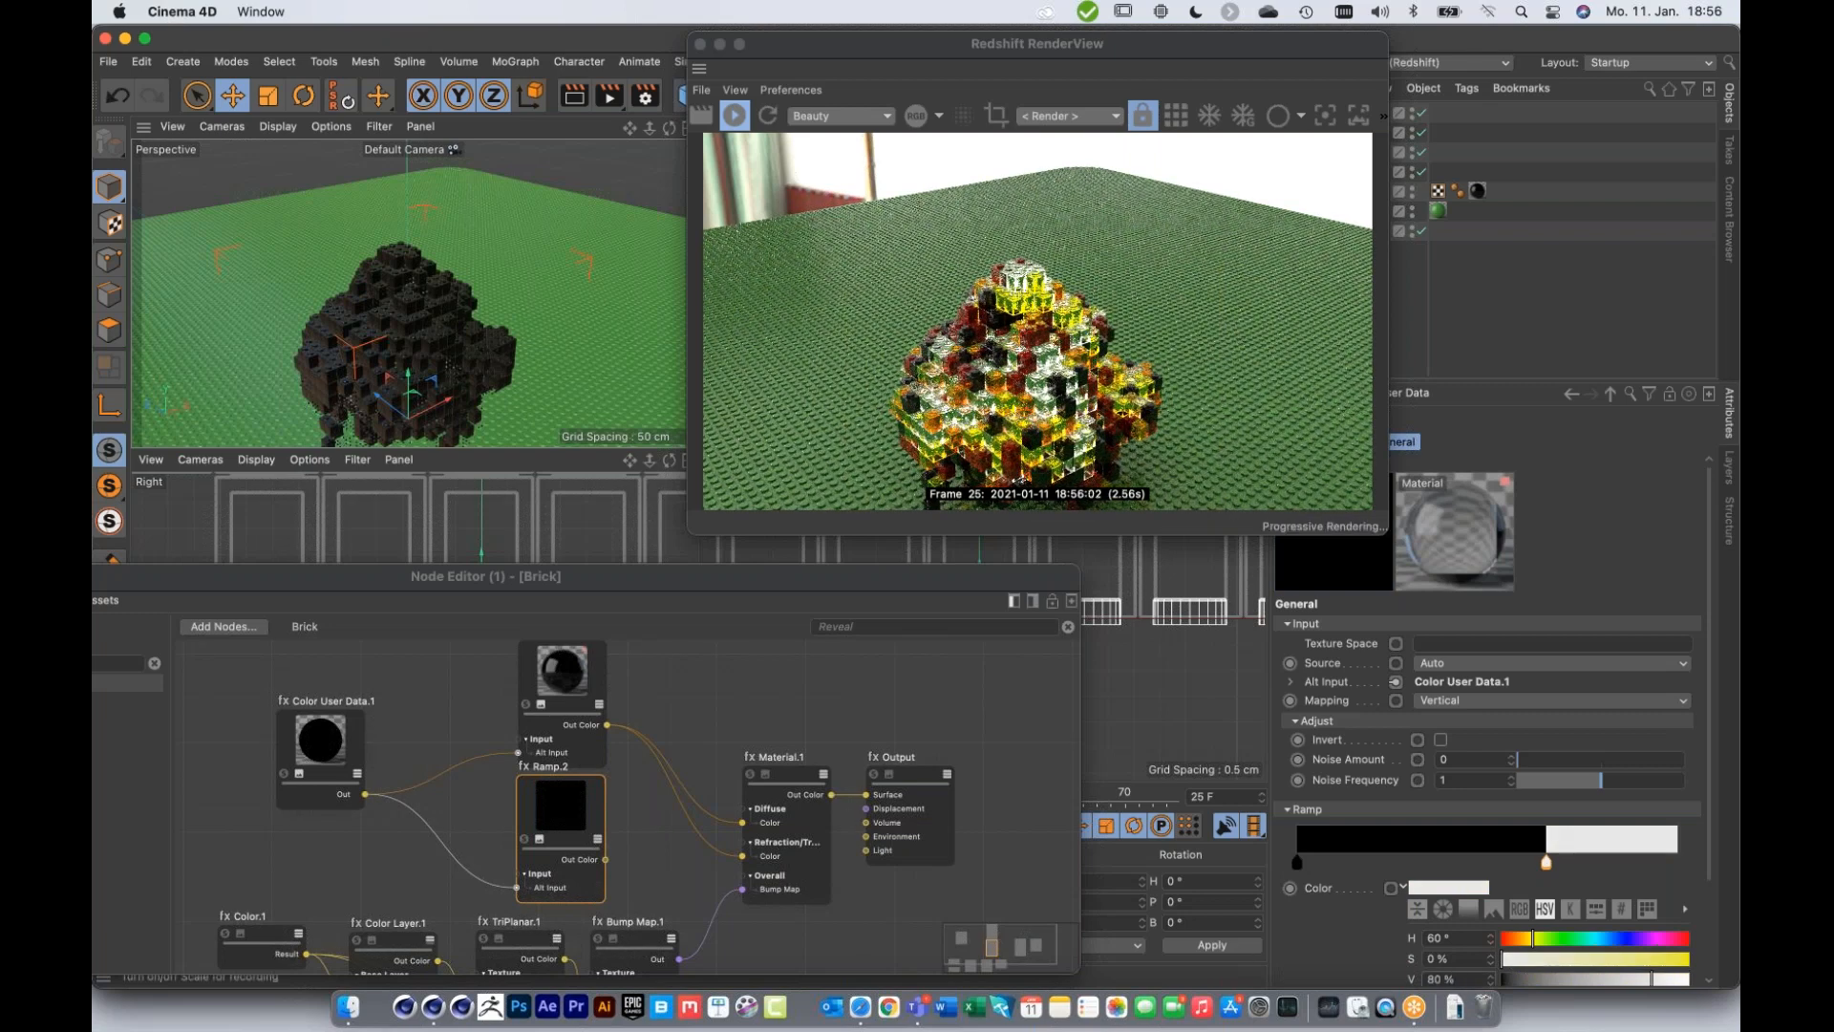
Step: Connect the Ramp.2 output color to the Refraction/Transmission Weight input of Material.1
drag(606, 860, 759, 808)
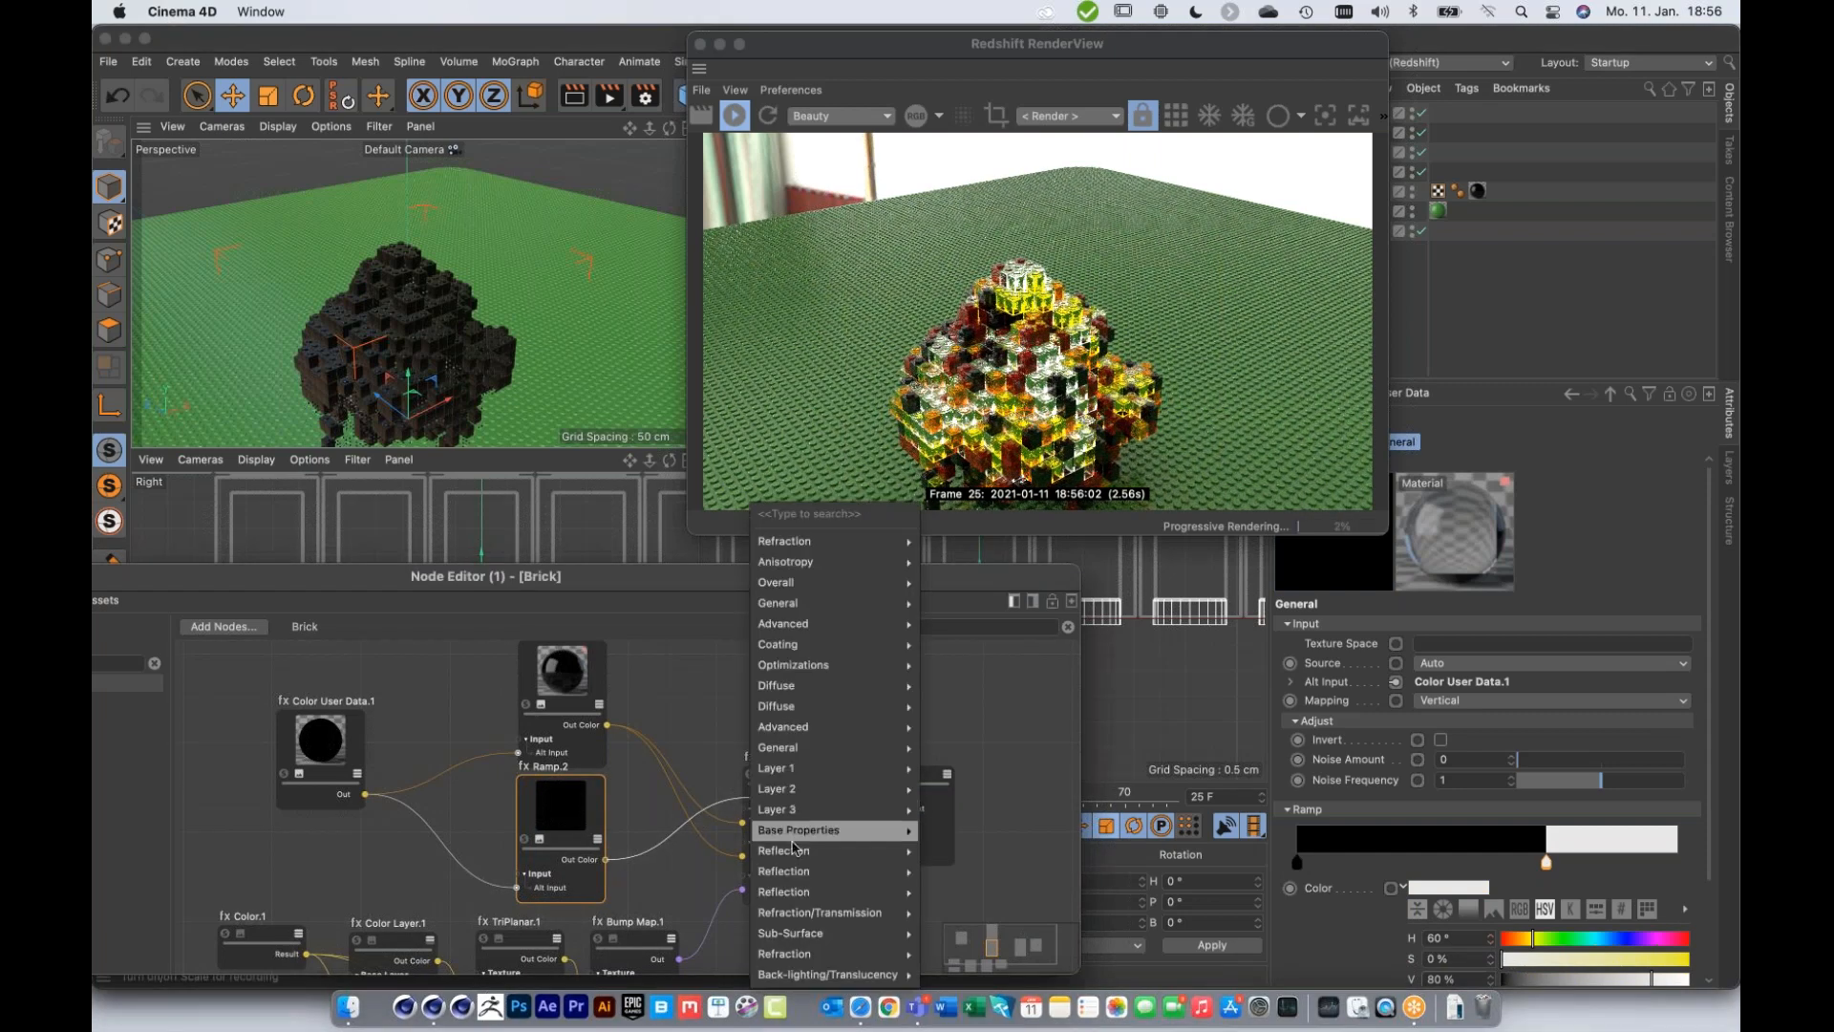
mouse_move(819, 912)
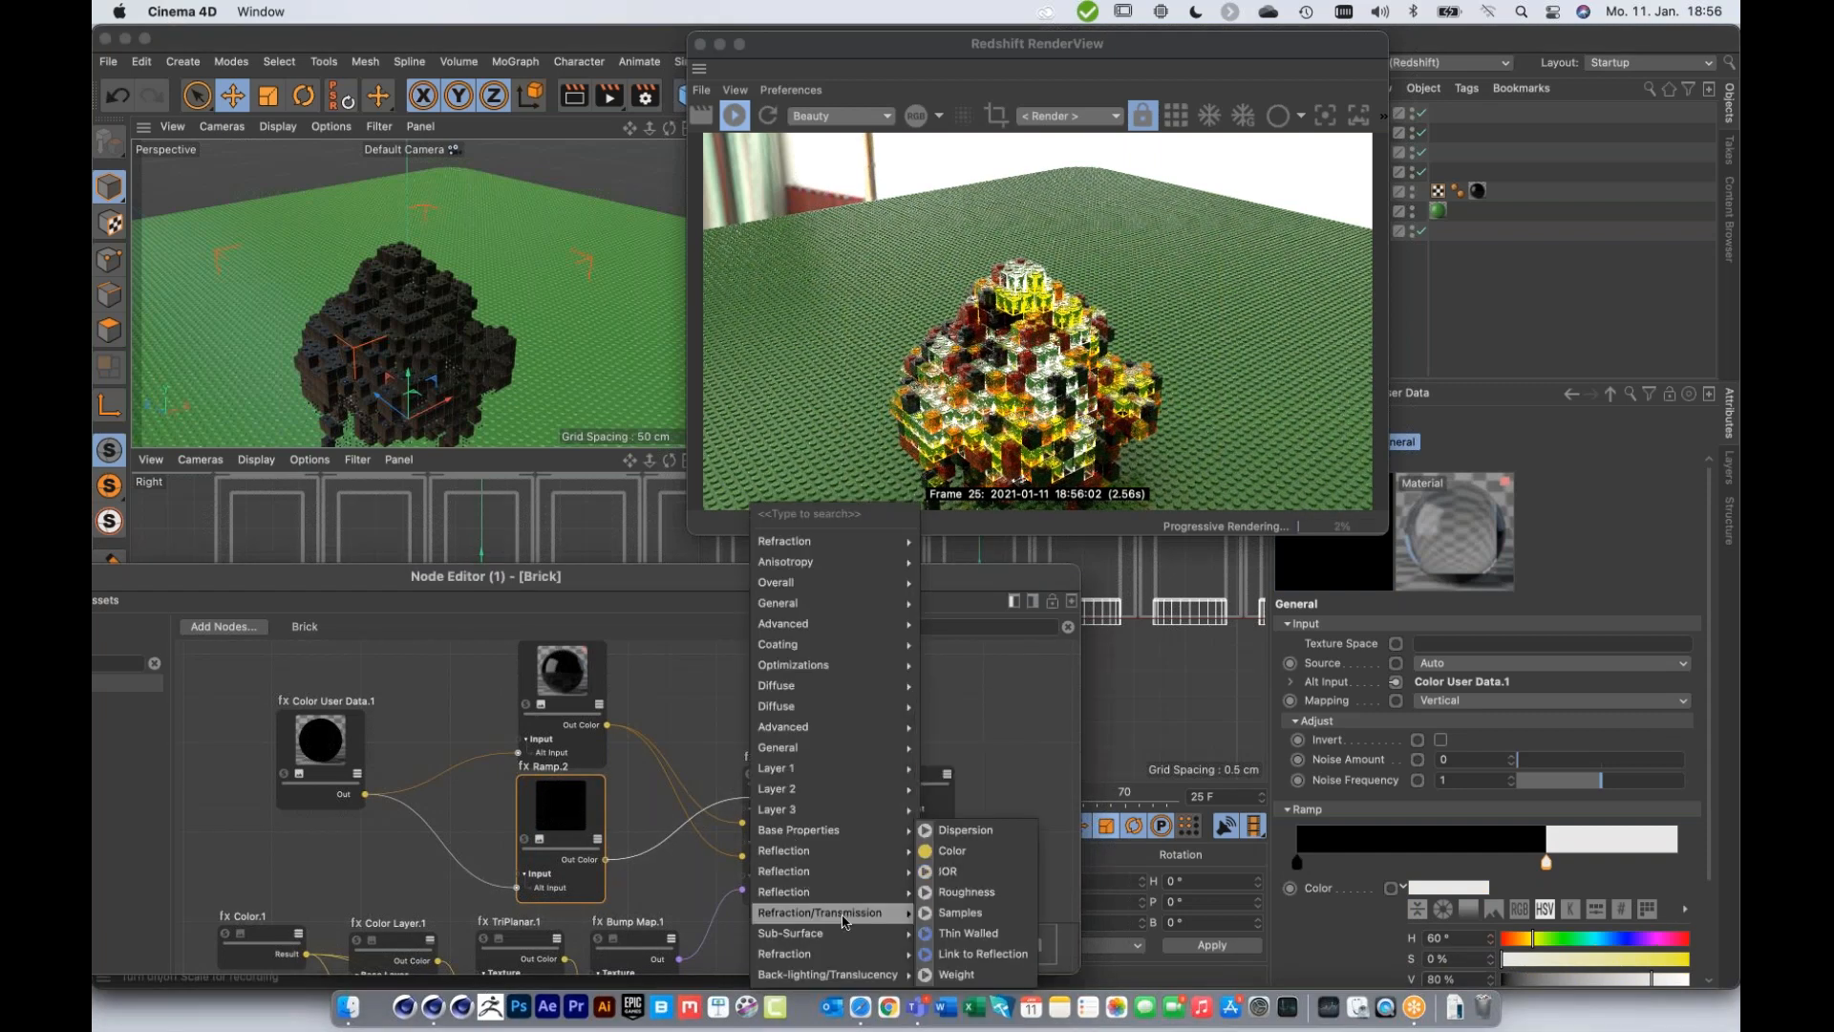
click(964, 977)
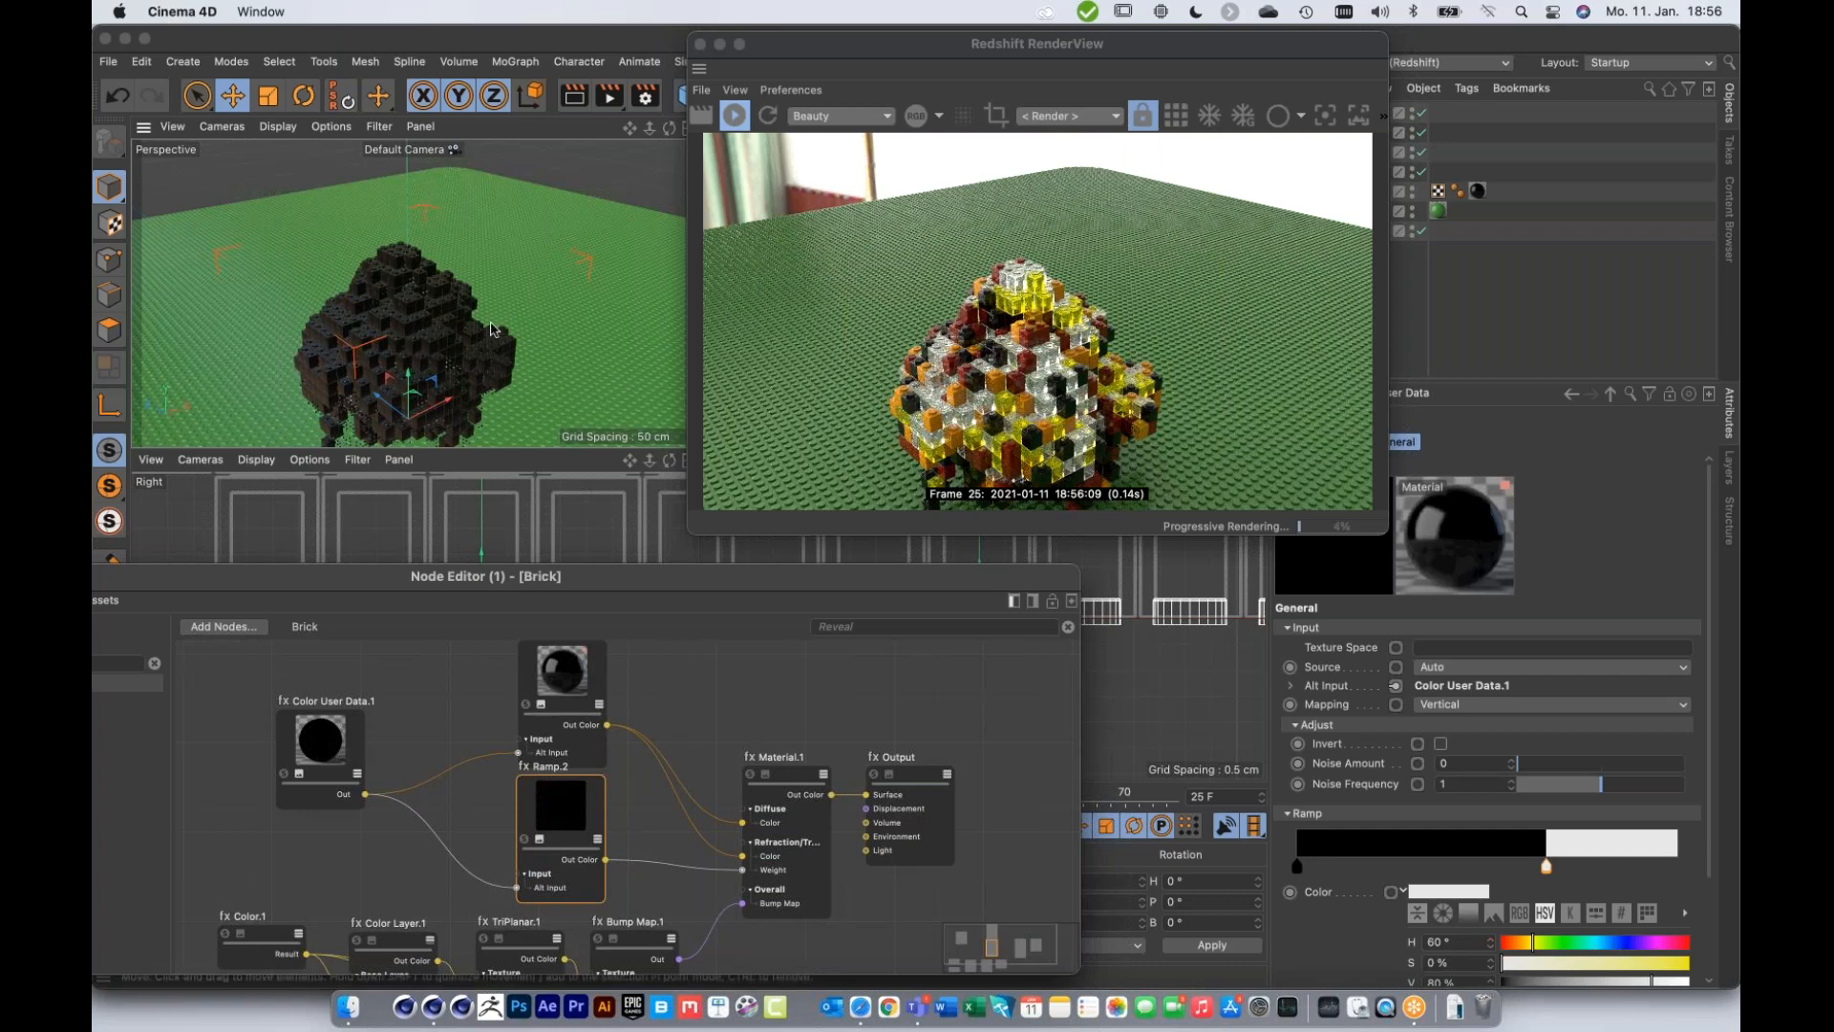
Step: Examine the transparent and opaque bricks up close in the render, and return to a view of the whole fireball
alt+right_drag(415, 335, 511, 324)
scroll(511, 327, up, 2)
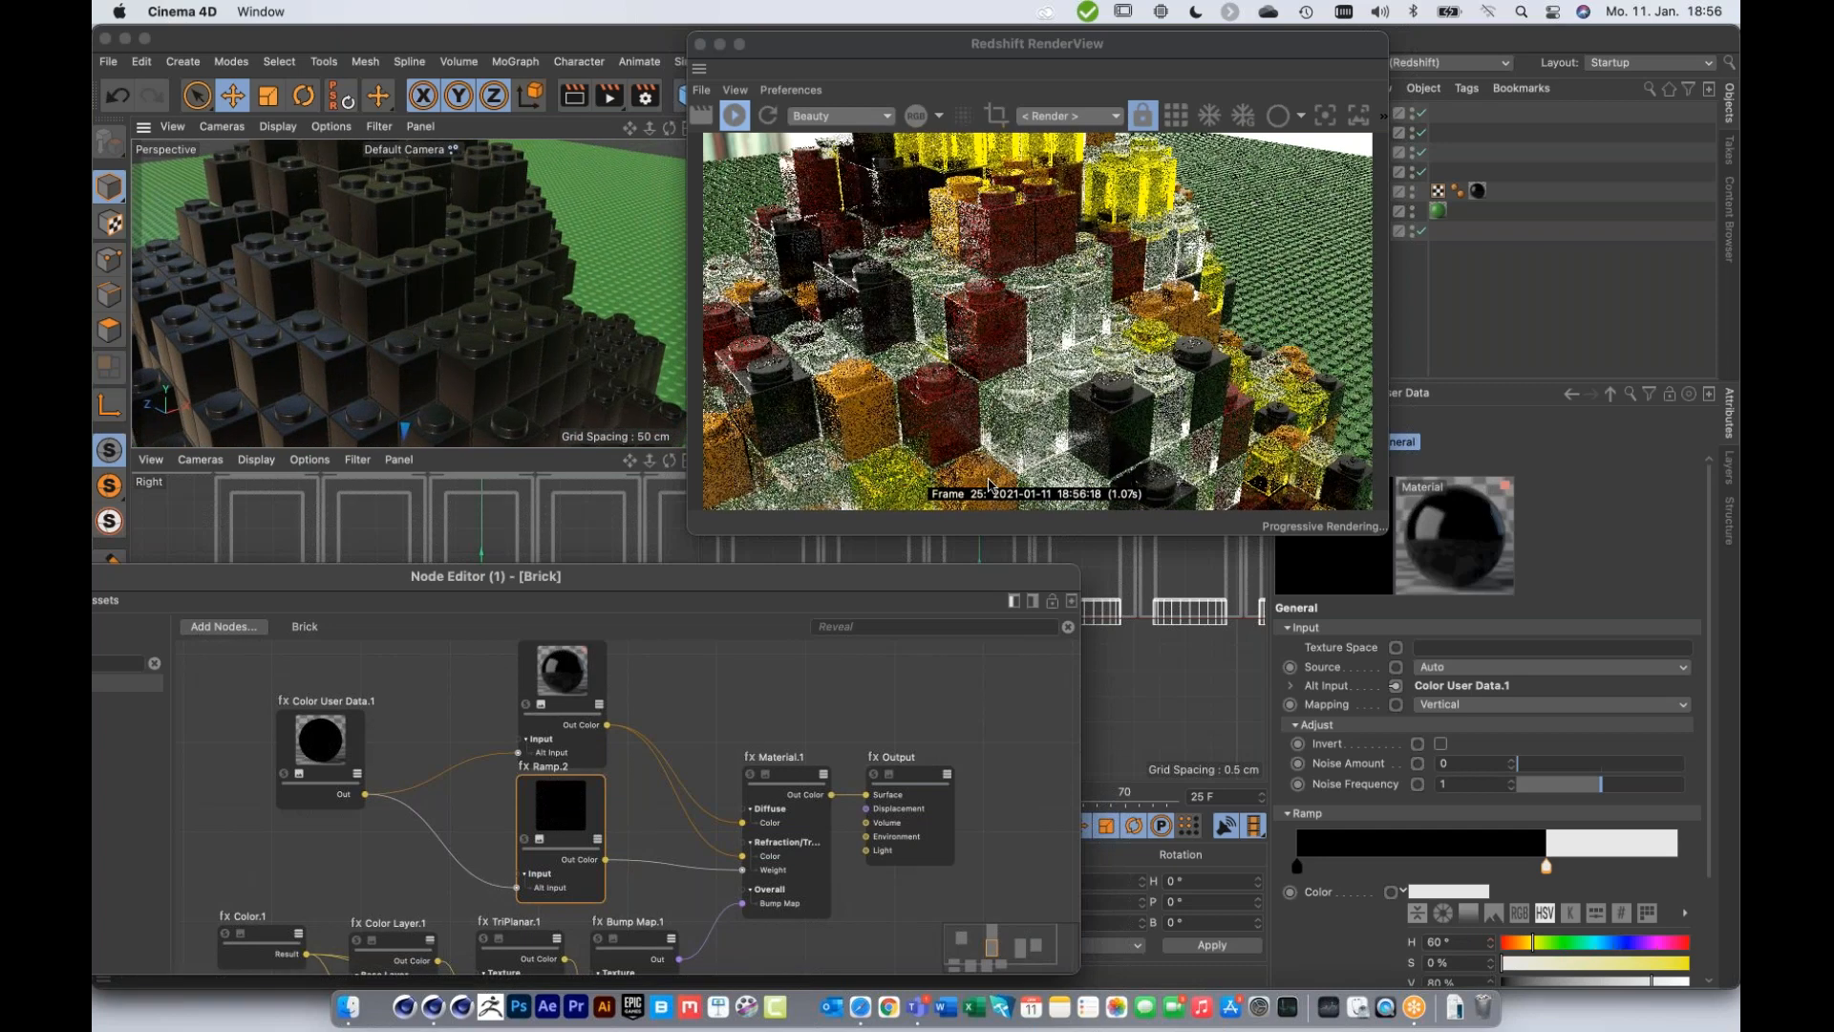
alt+drag(524, 325, 583, 308)
alt+drag(417, 296, 483, 305)
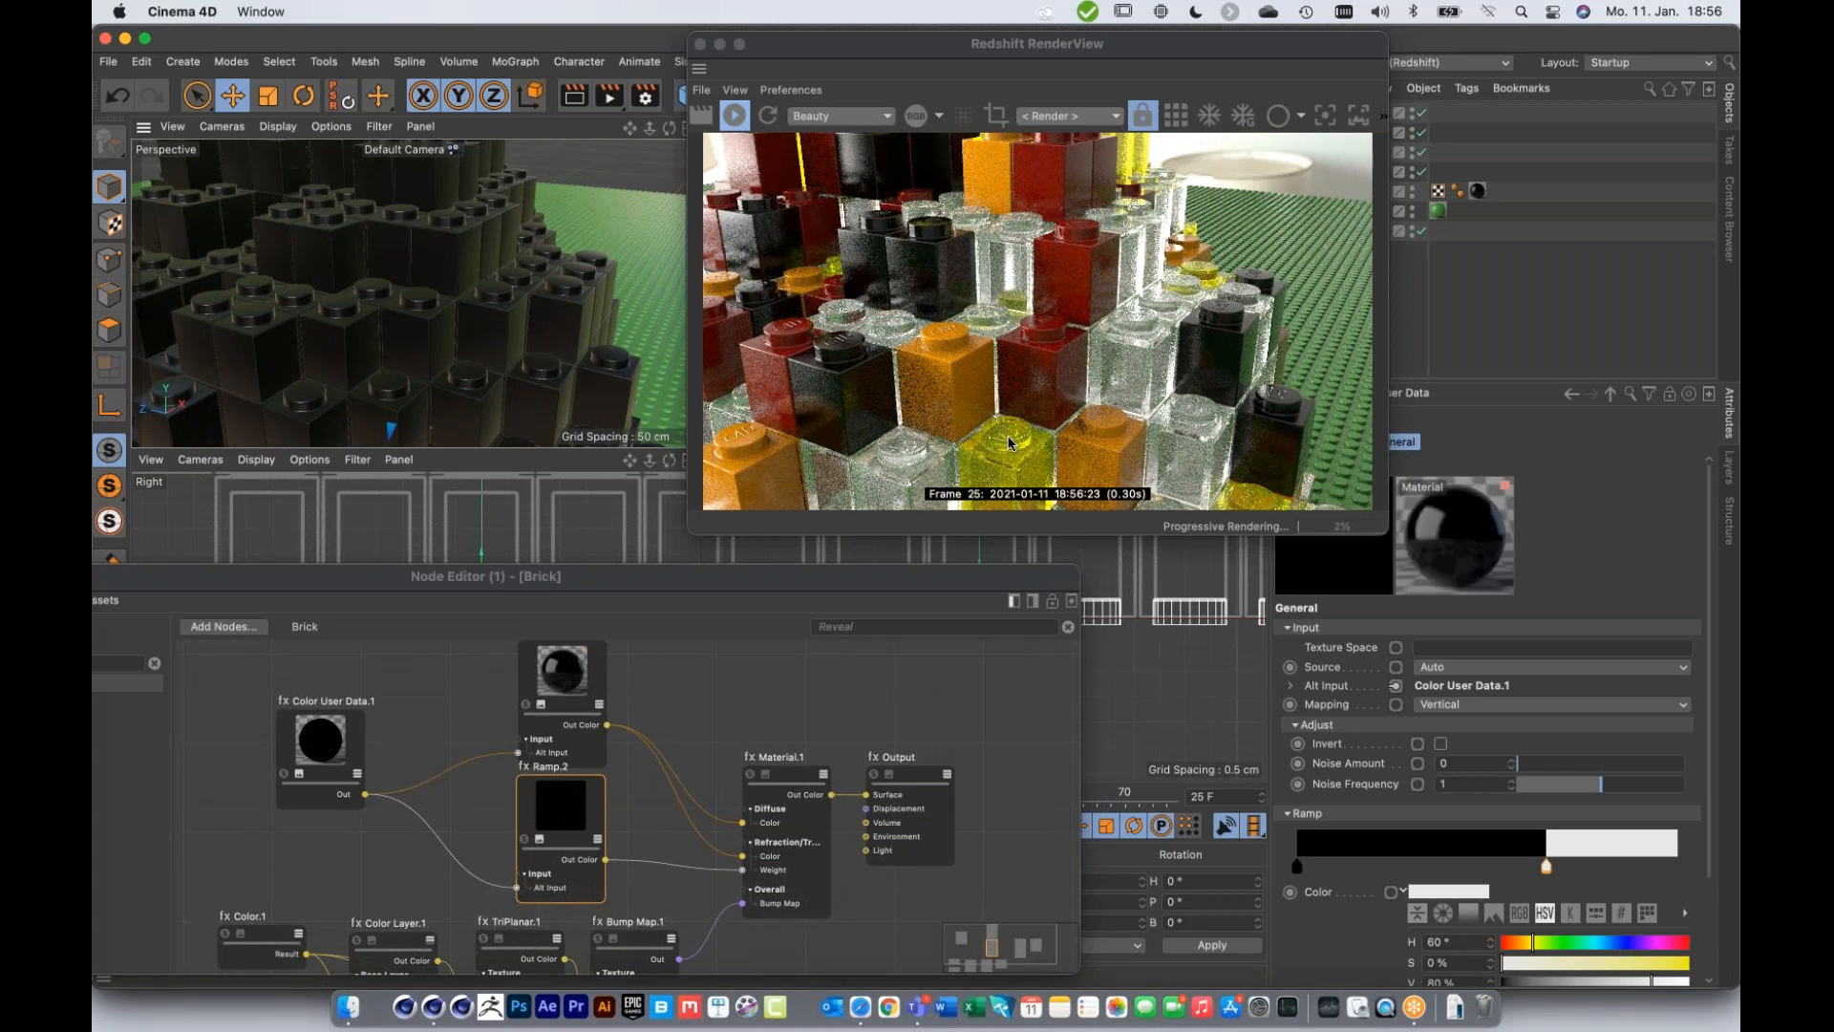
alt+drag(454, 342, 356, 380)
scroll(356, 381, down, 10)
alt+middle_drag(356, 381, 449, 411)
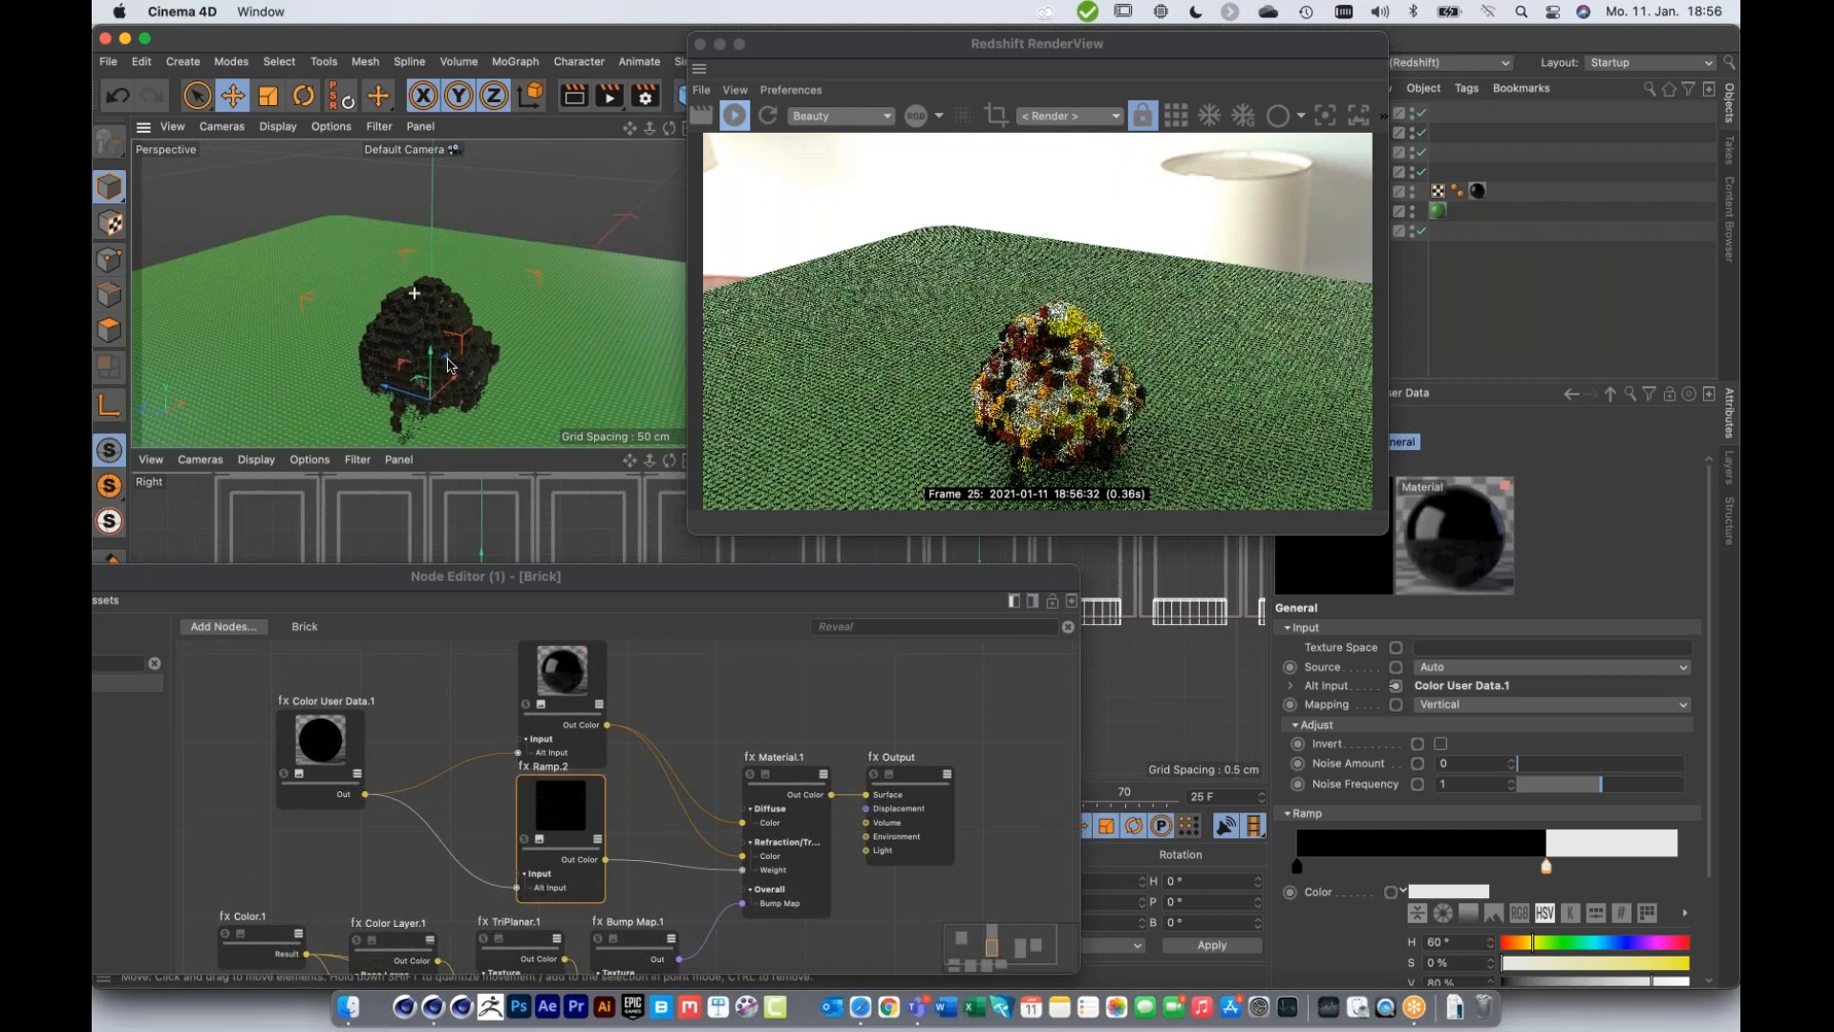
scroll(447, 365, down, 2)
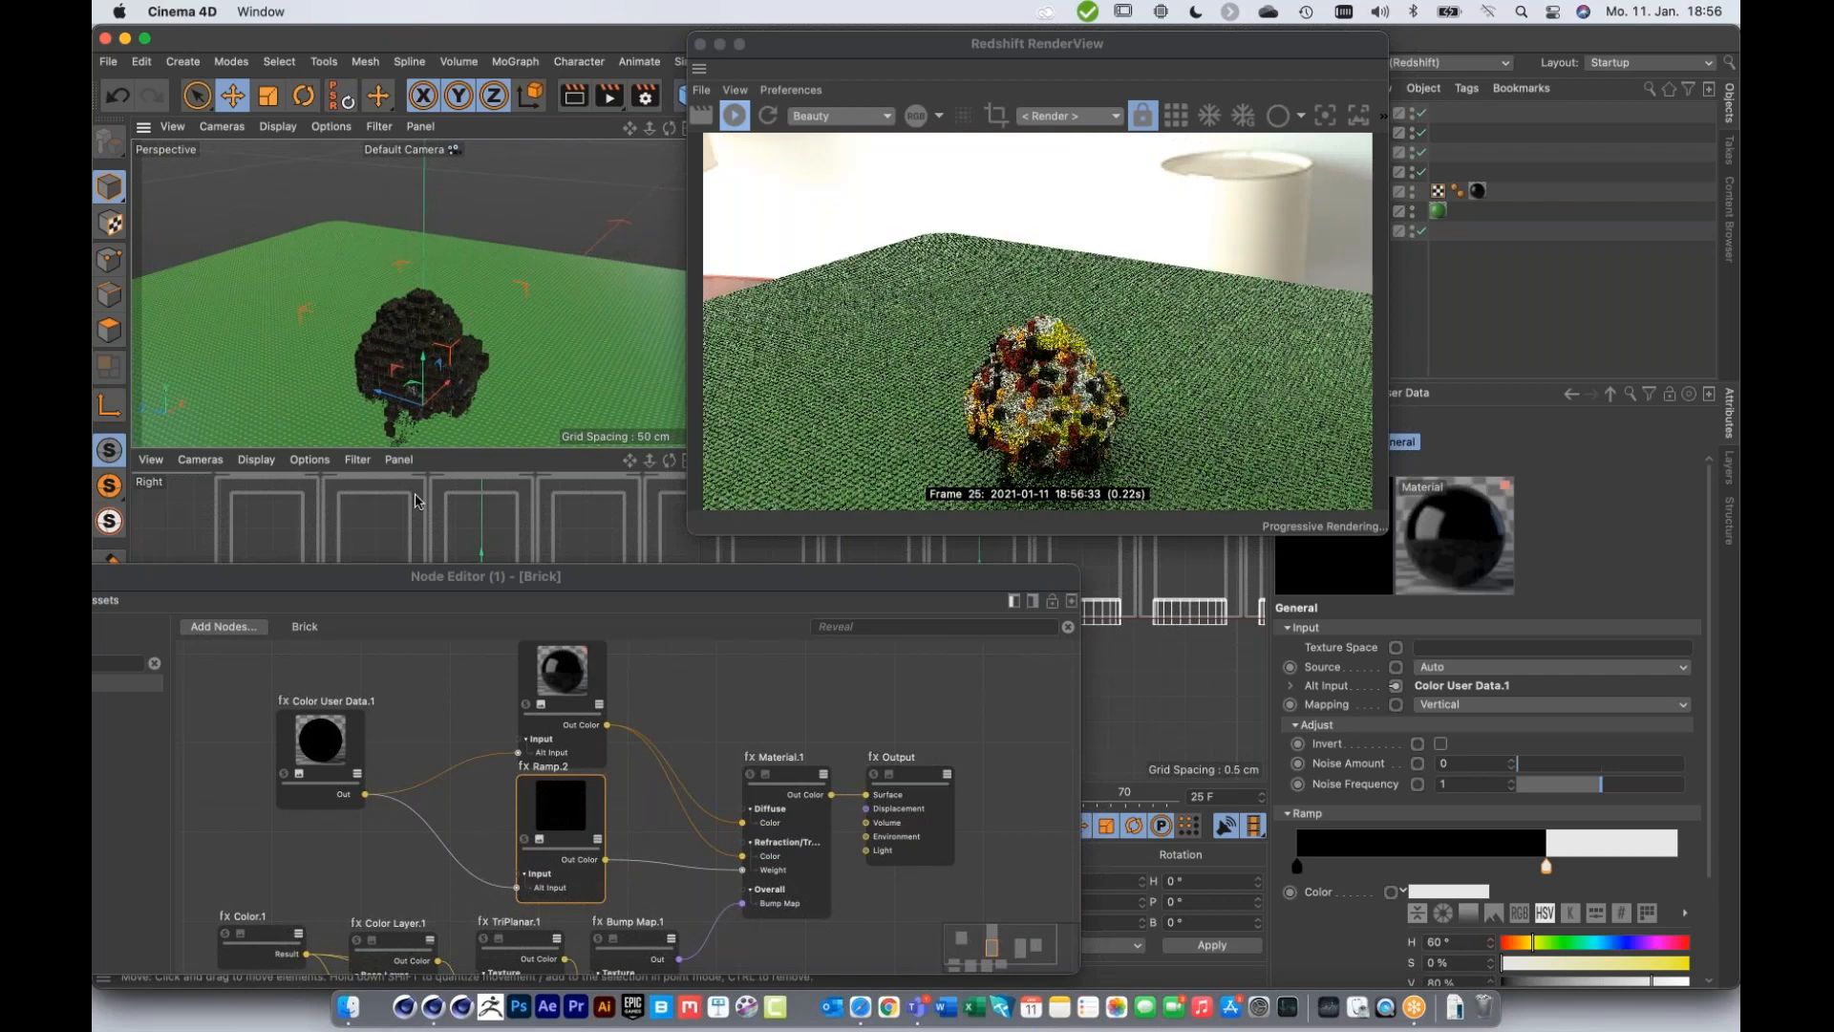
Step: Close the Node Editor and move the Redshift RenderView aside to uncover the object list
drag(703, 579, 776, 594)
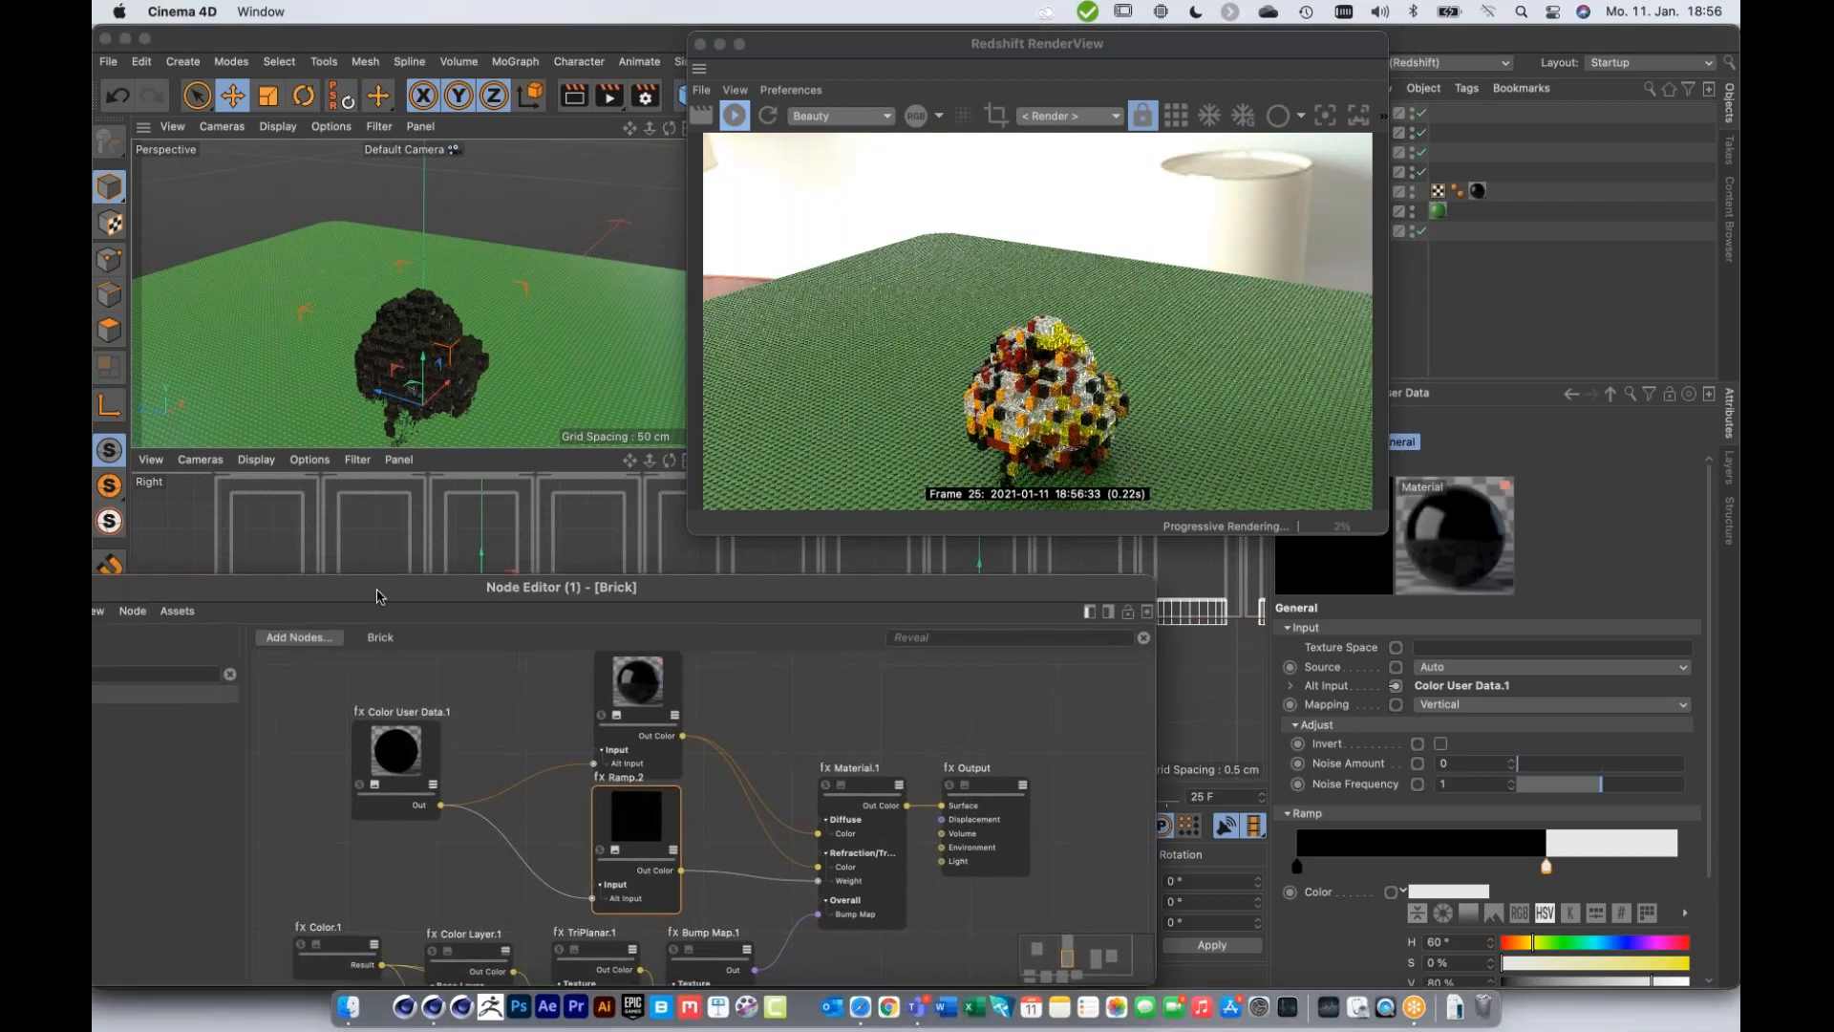
drag(380, 591, 560, 584)
click(163, 587)
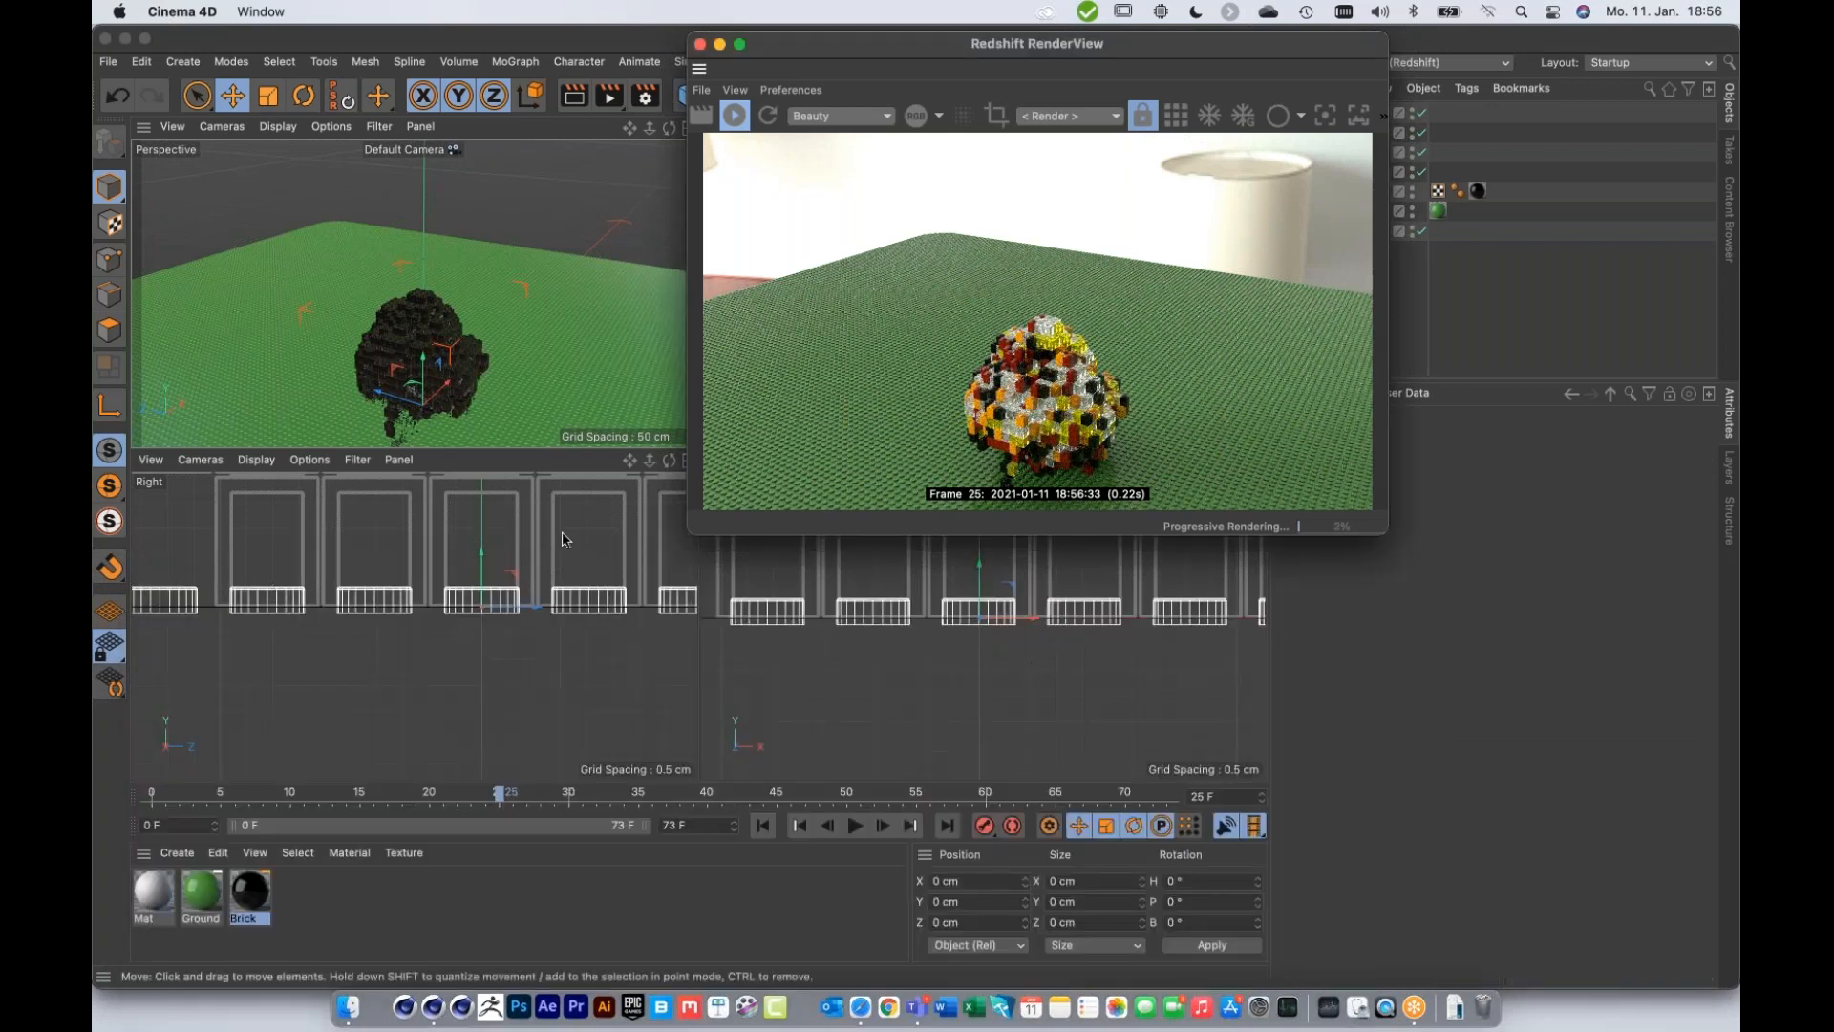
drag(1167, 54, 1006, 73)
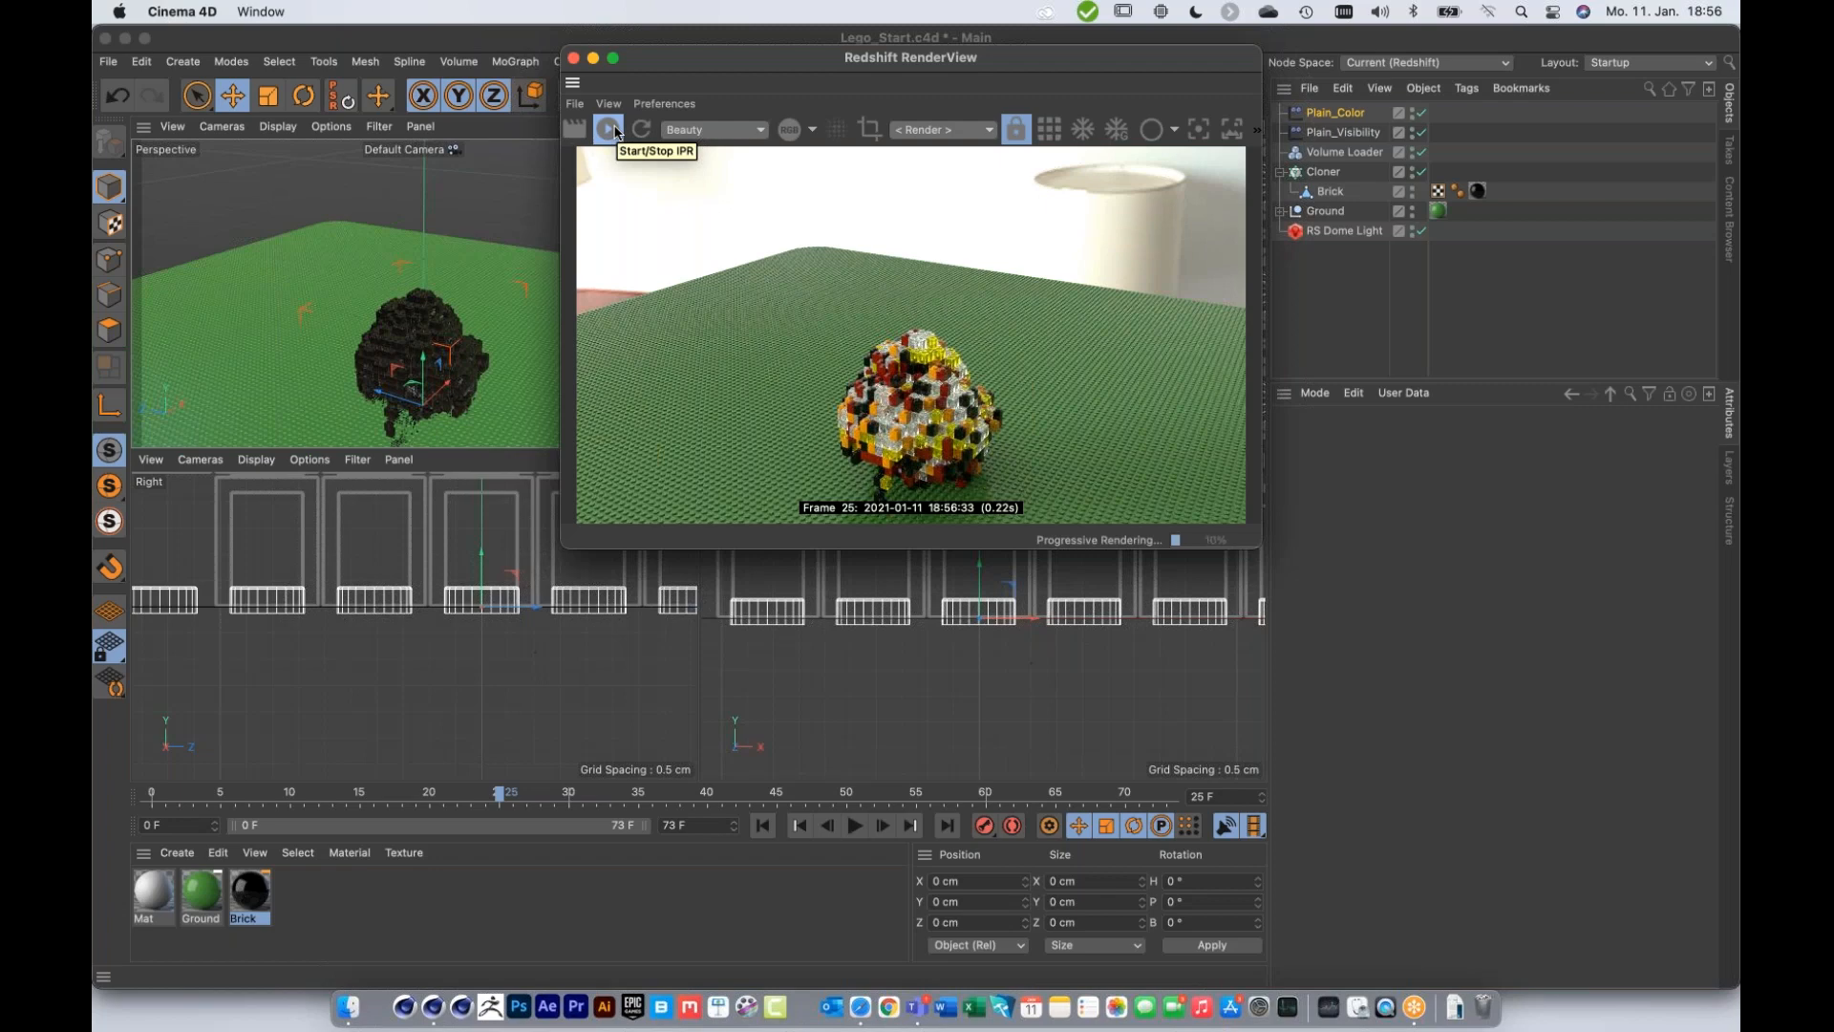
Step: Close the Redshift RenderView and check the graphics card in the macOS system overview
drag(771, 60, 699, 99)
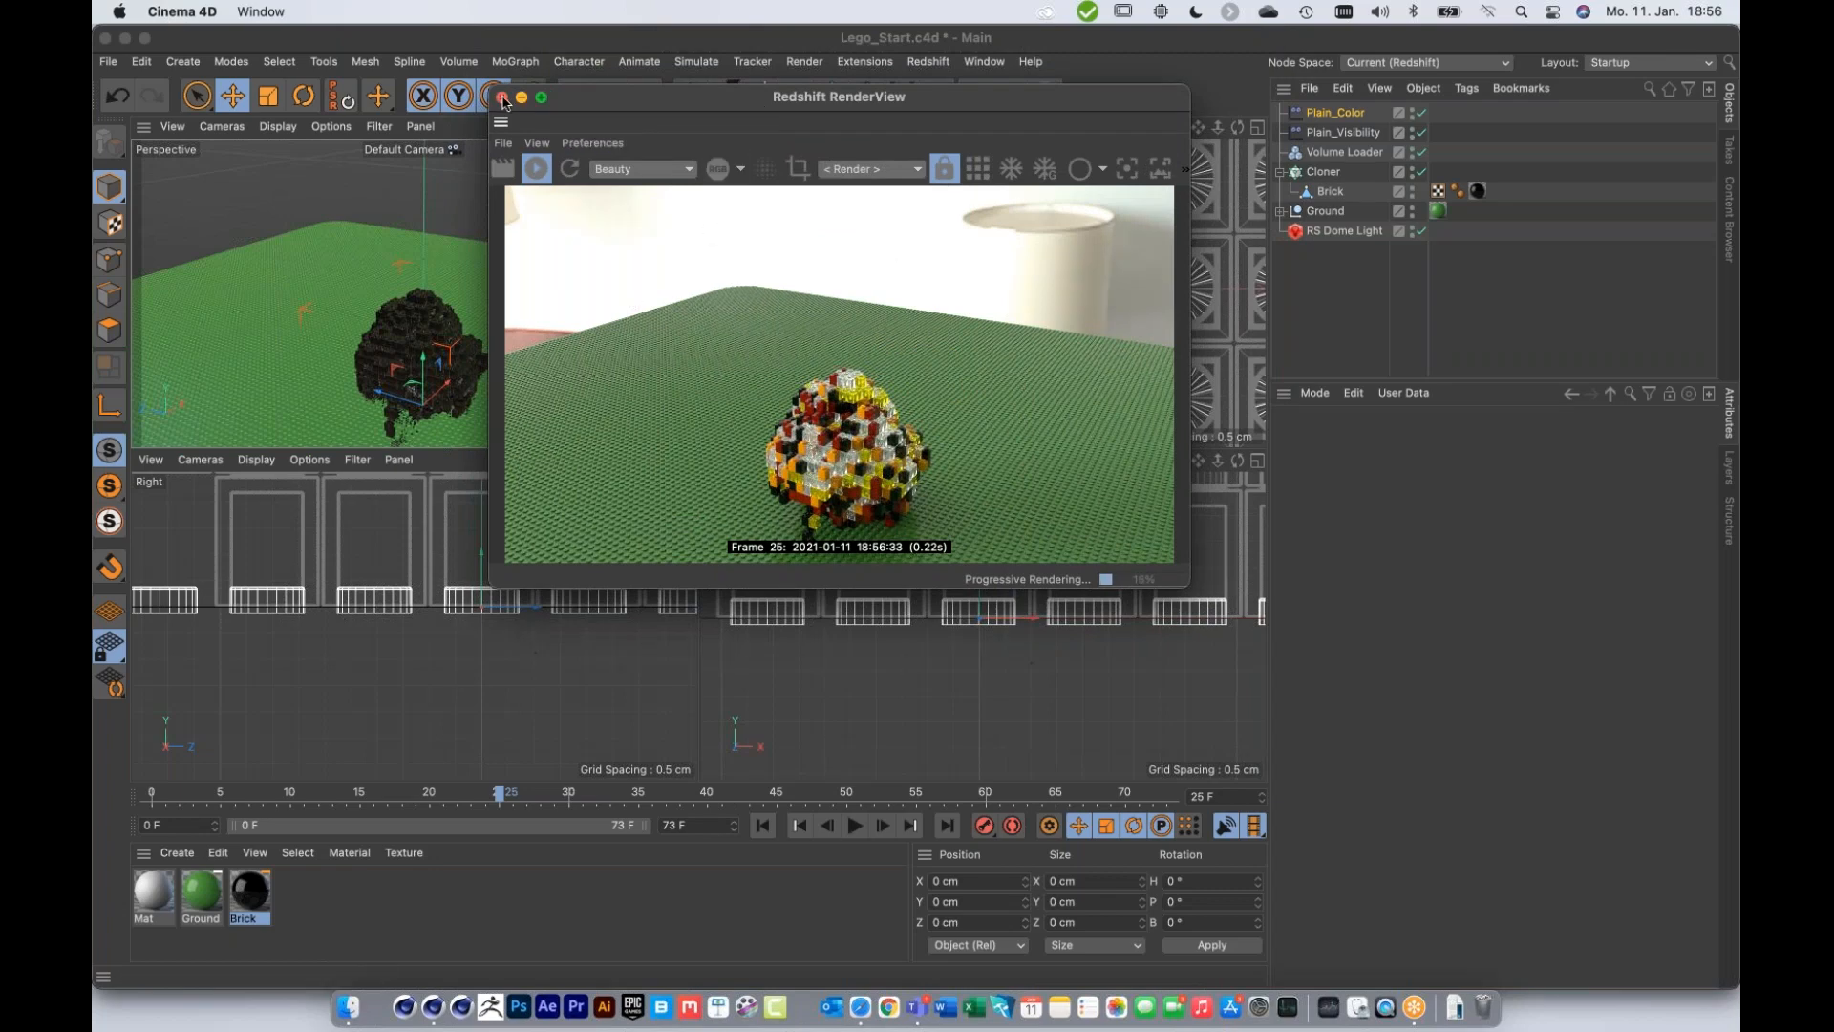
click(503, 99)
click(119, 14)
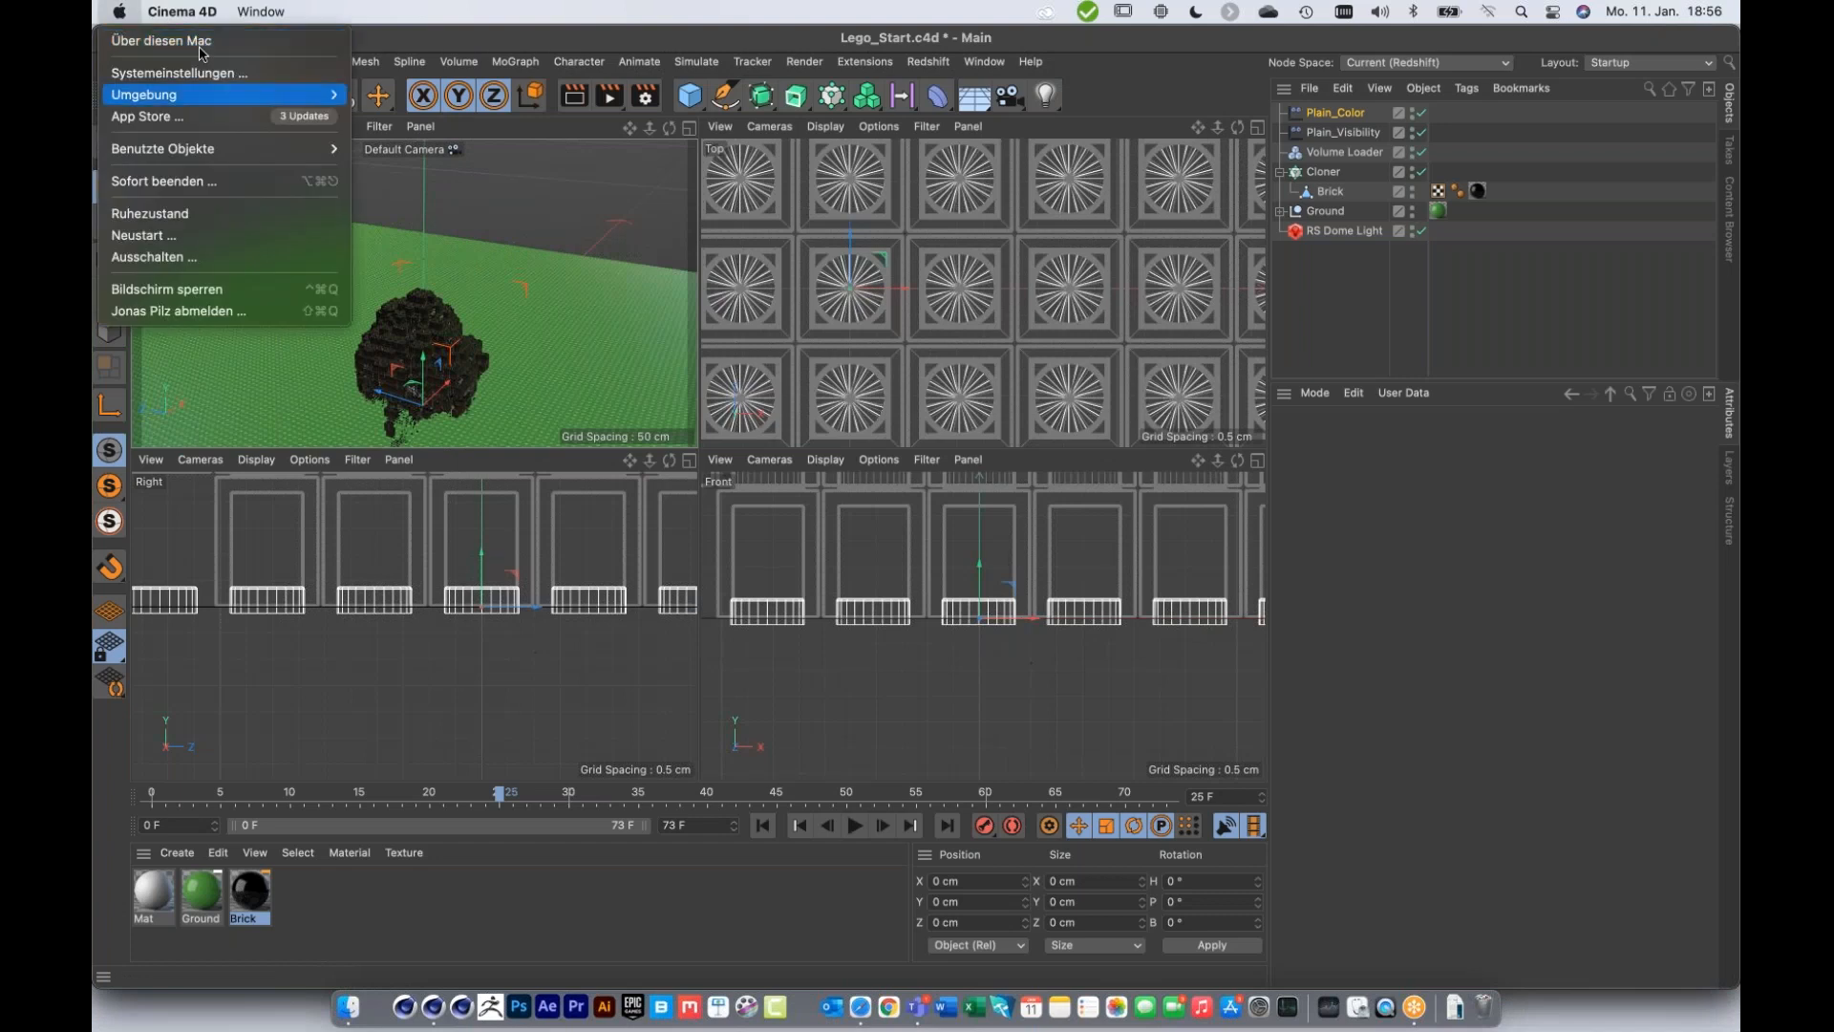
click(194, 41)
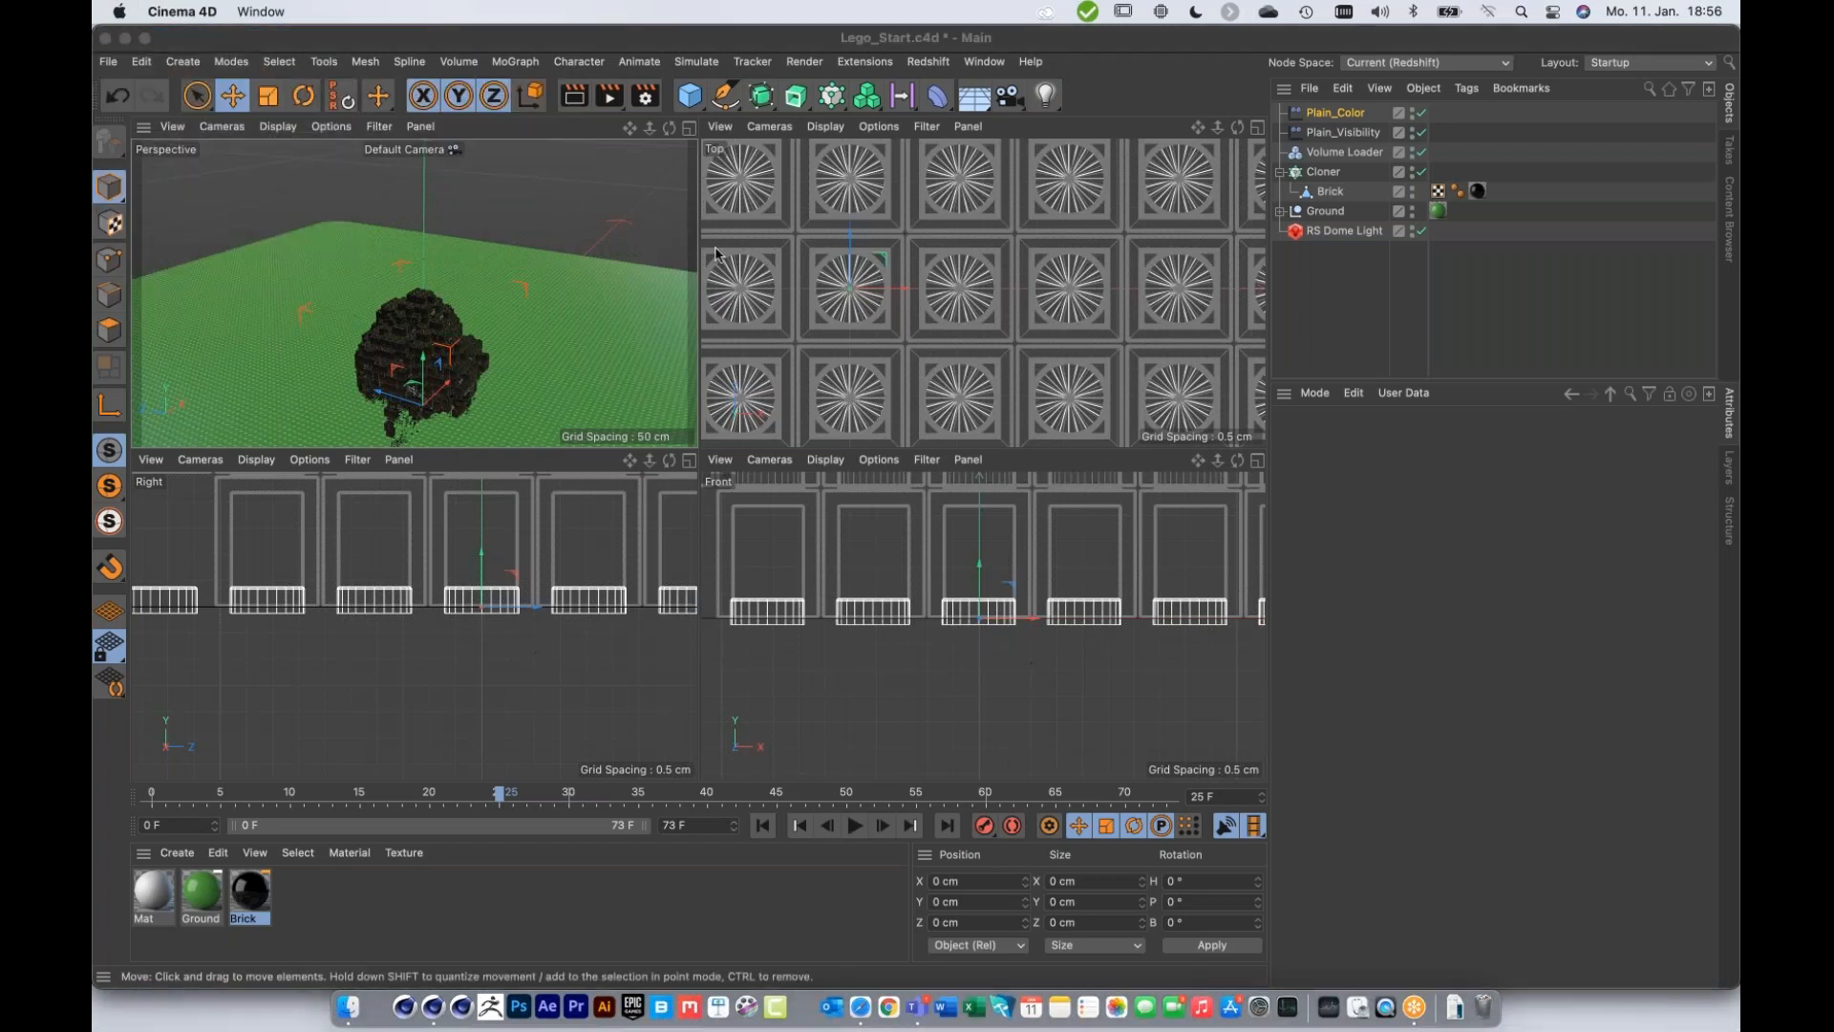
drag(1126, 226, 1126, 235)
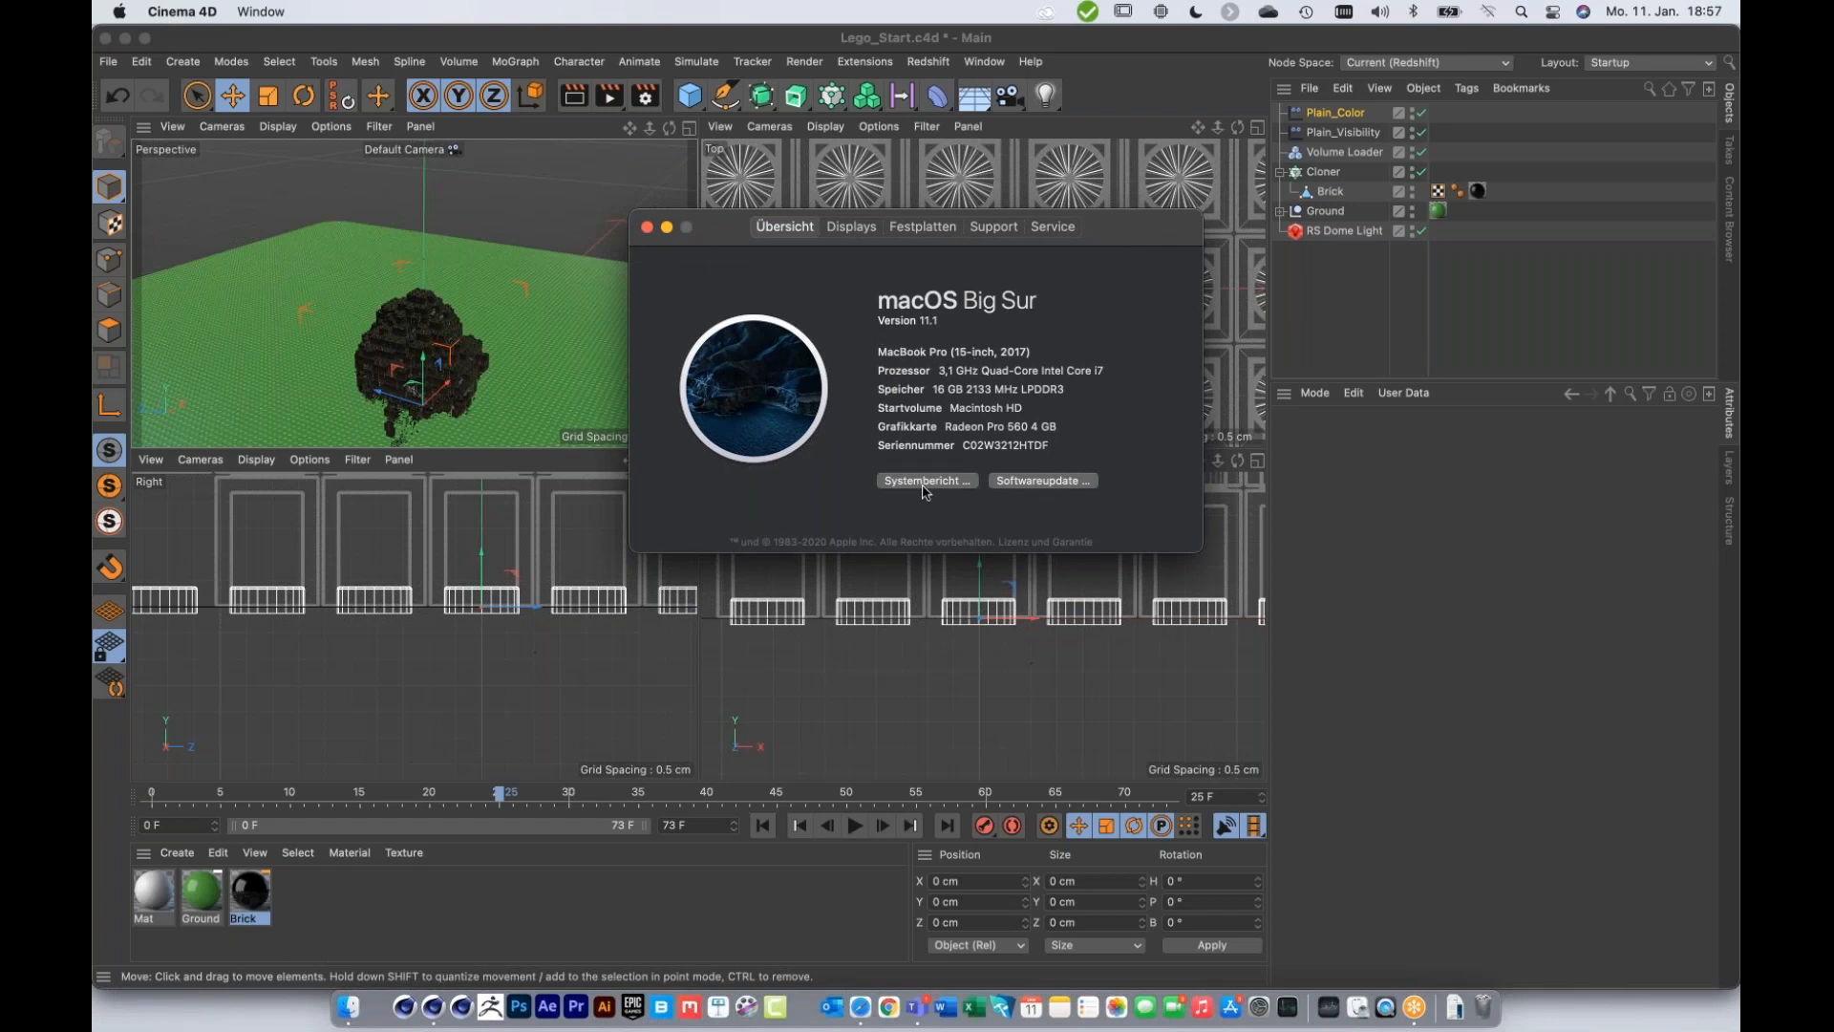
drag(945, 427, 1066, 427)
drag(1137, 222, 1175, 189)
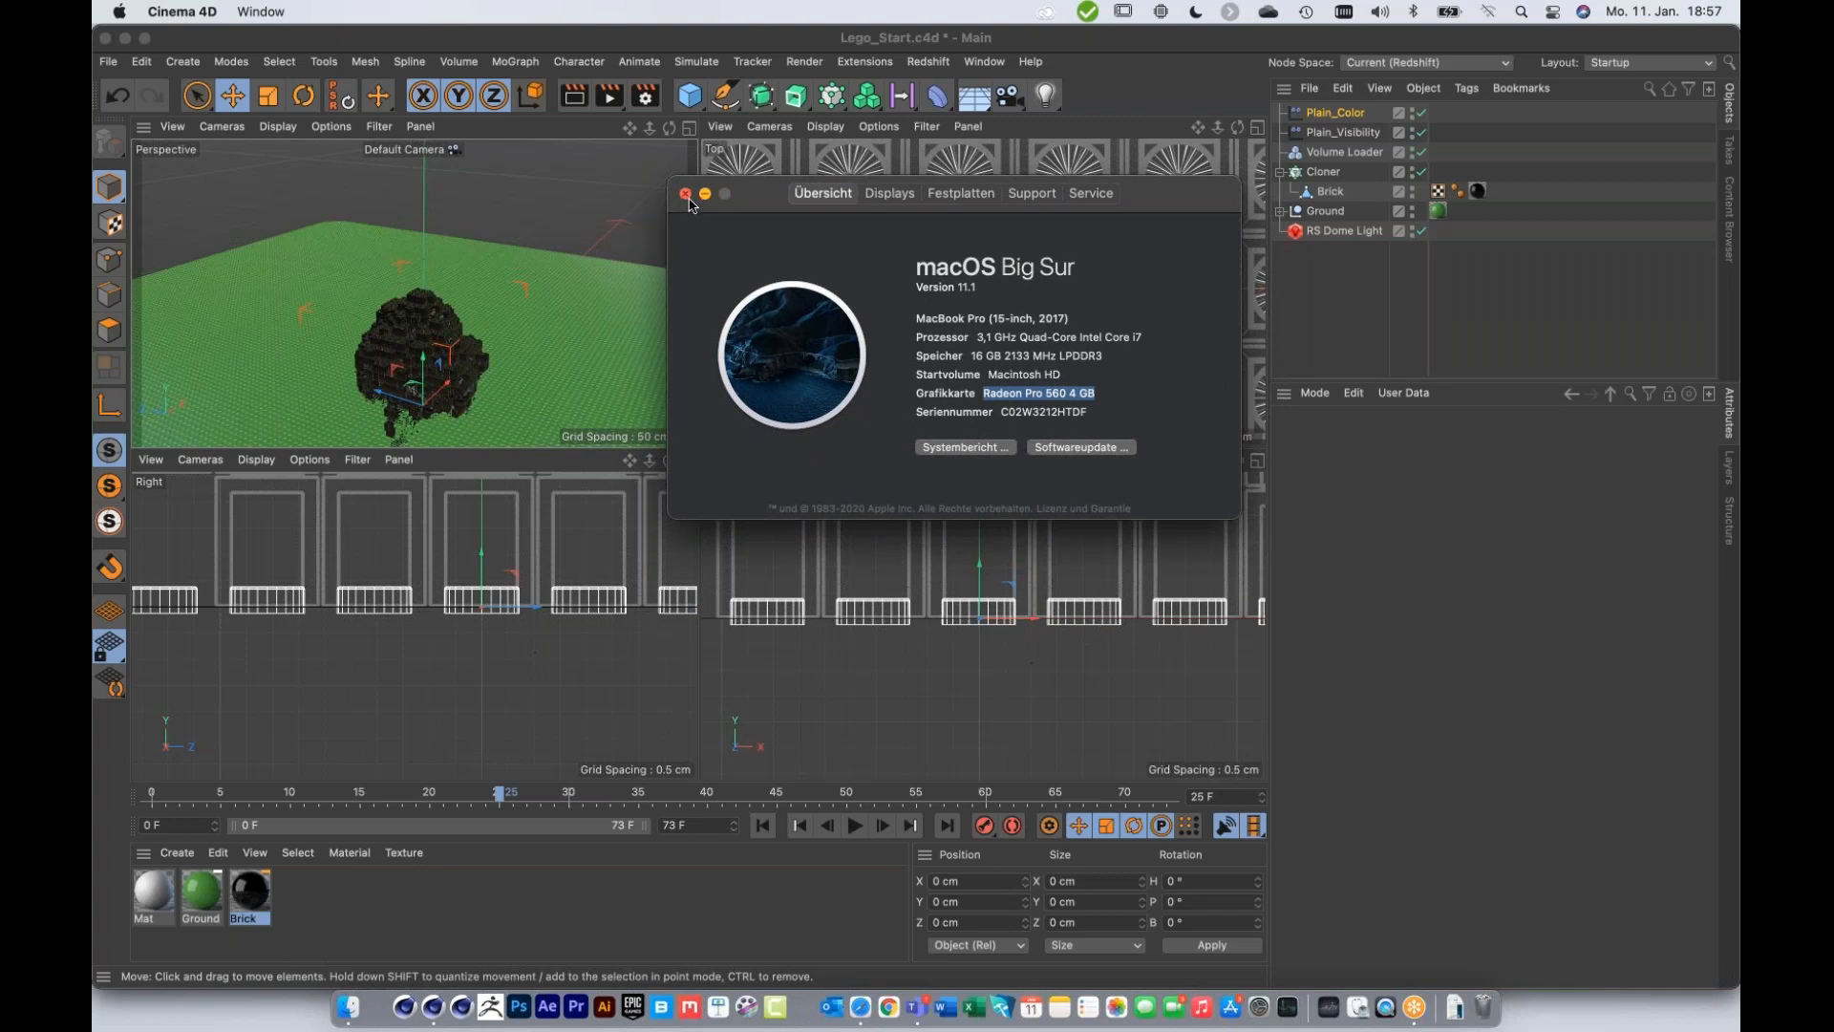
click(685, 194)
Step: Review the compute devices and cache settings in the Redshift preferences, and close the preferences
click(929, 62)
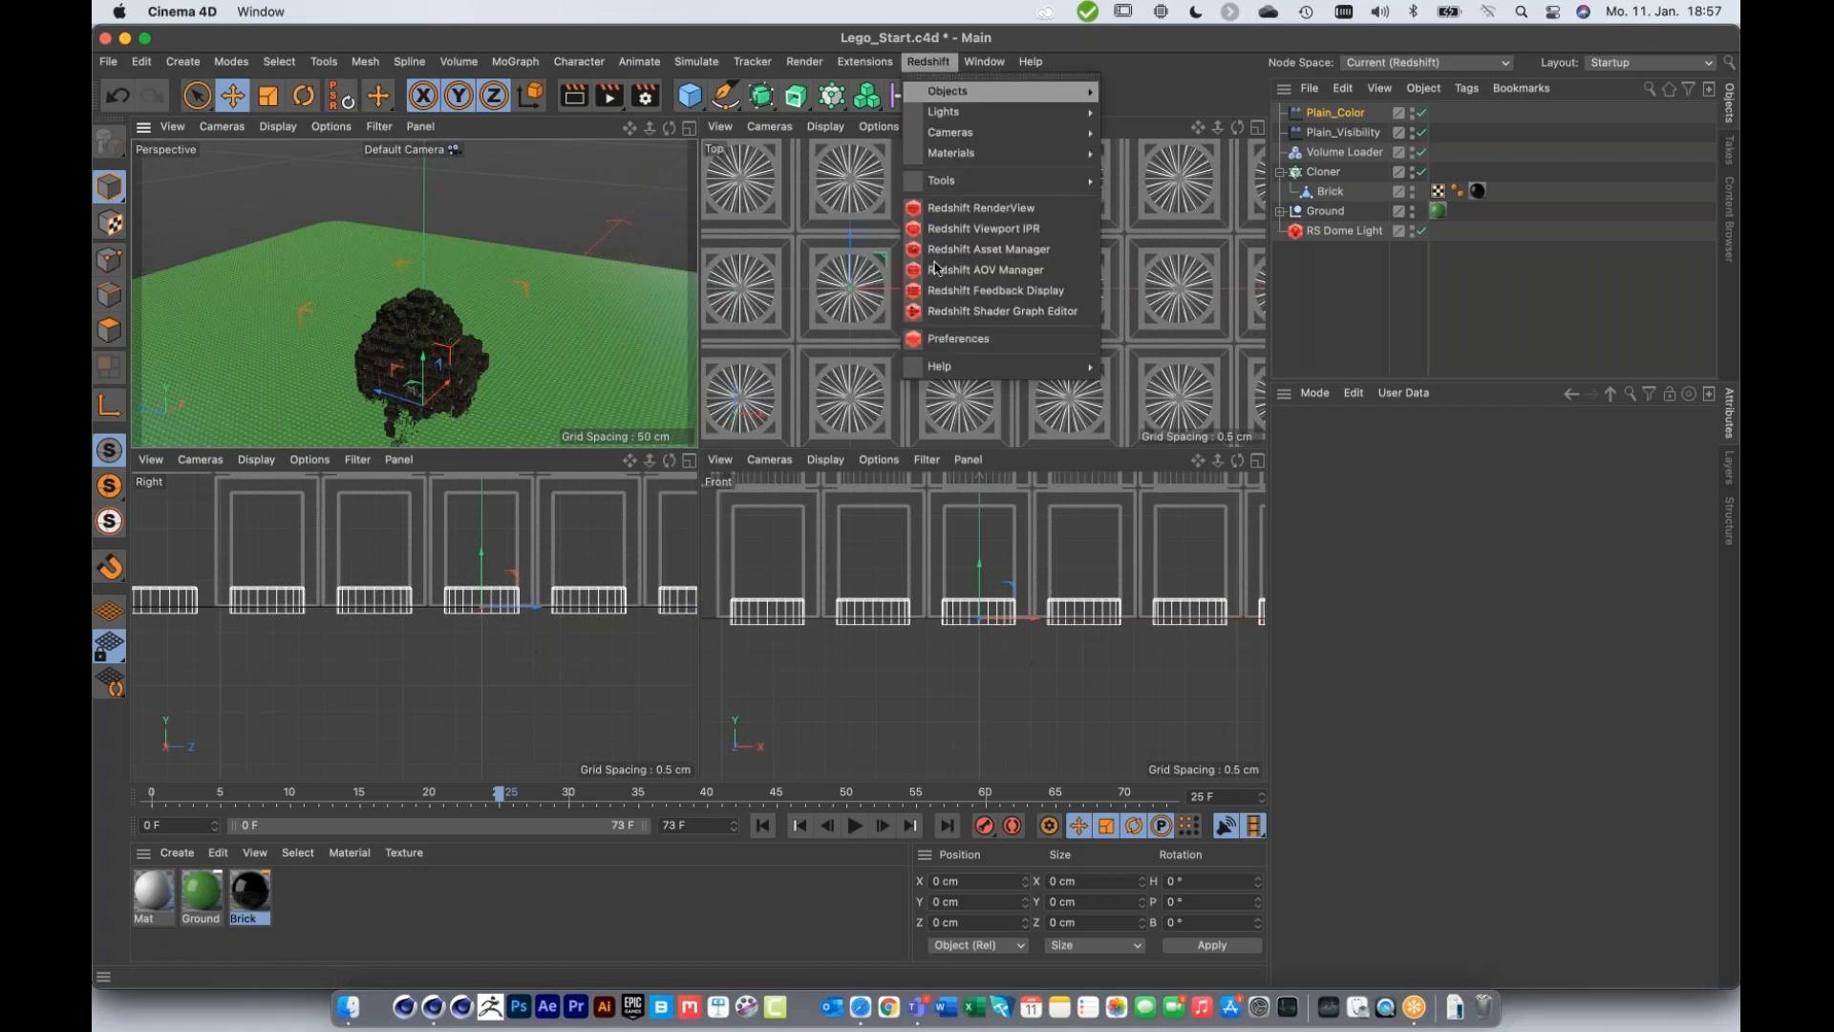
click(951, 343)
drag(1091, 316, 675, 168)
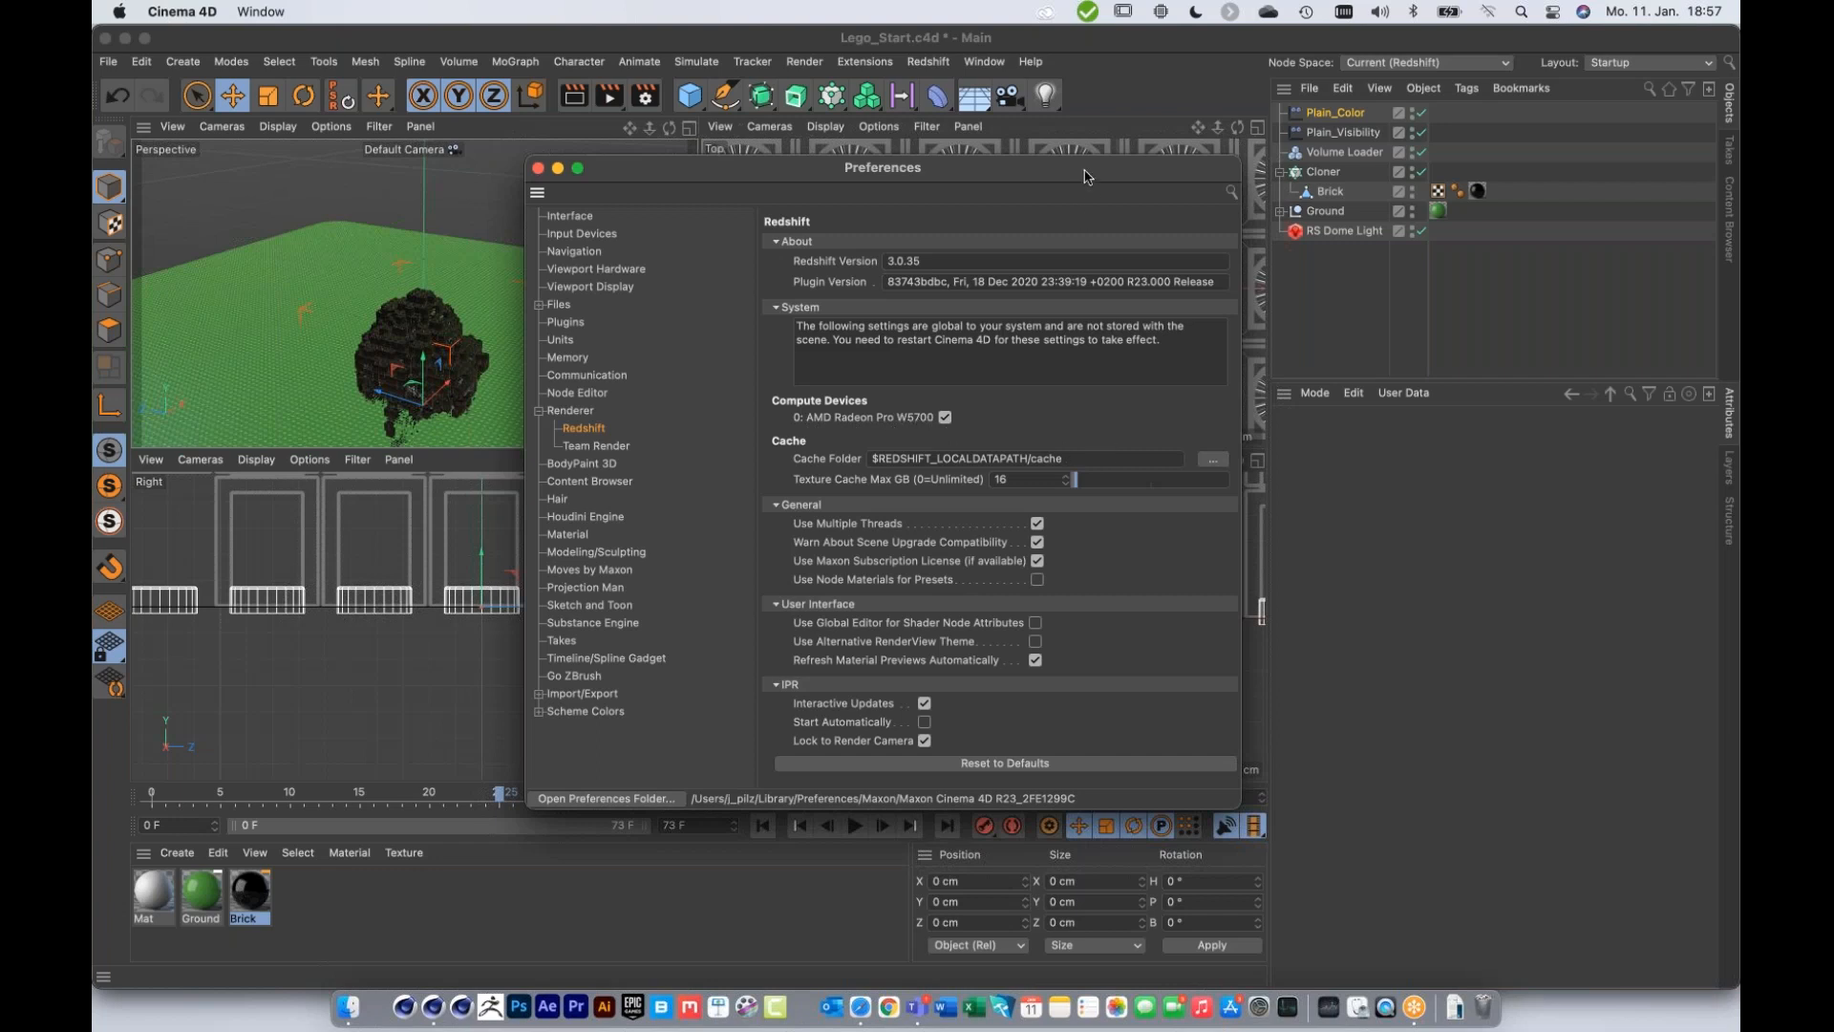
drag(1072, 170, 1008, 162)
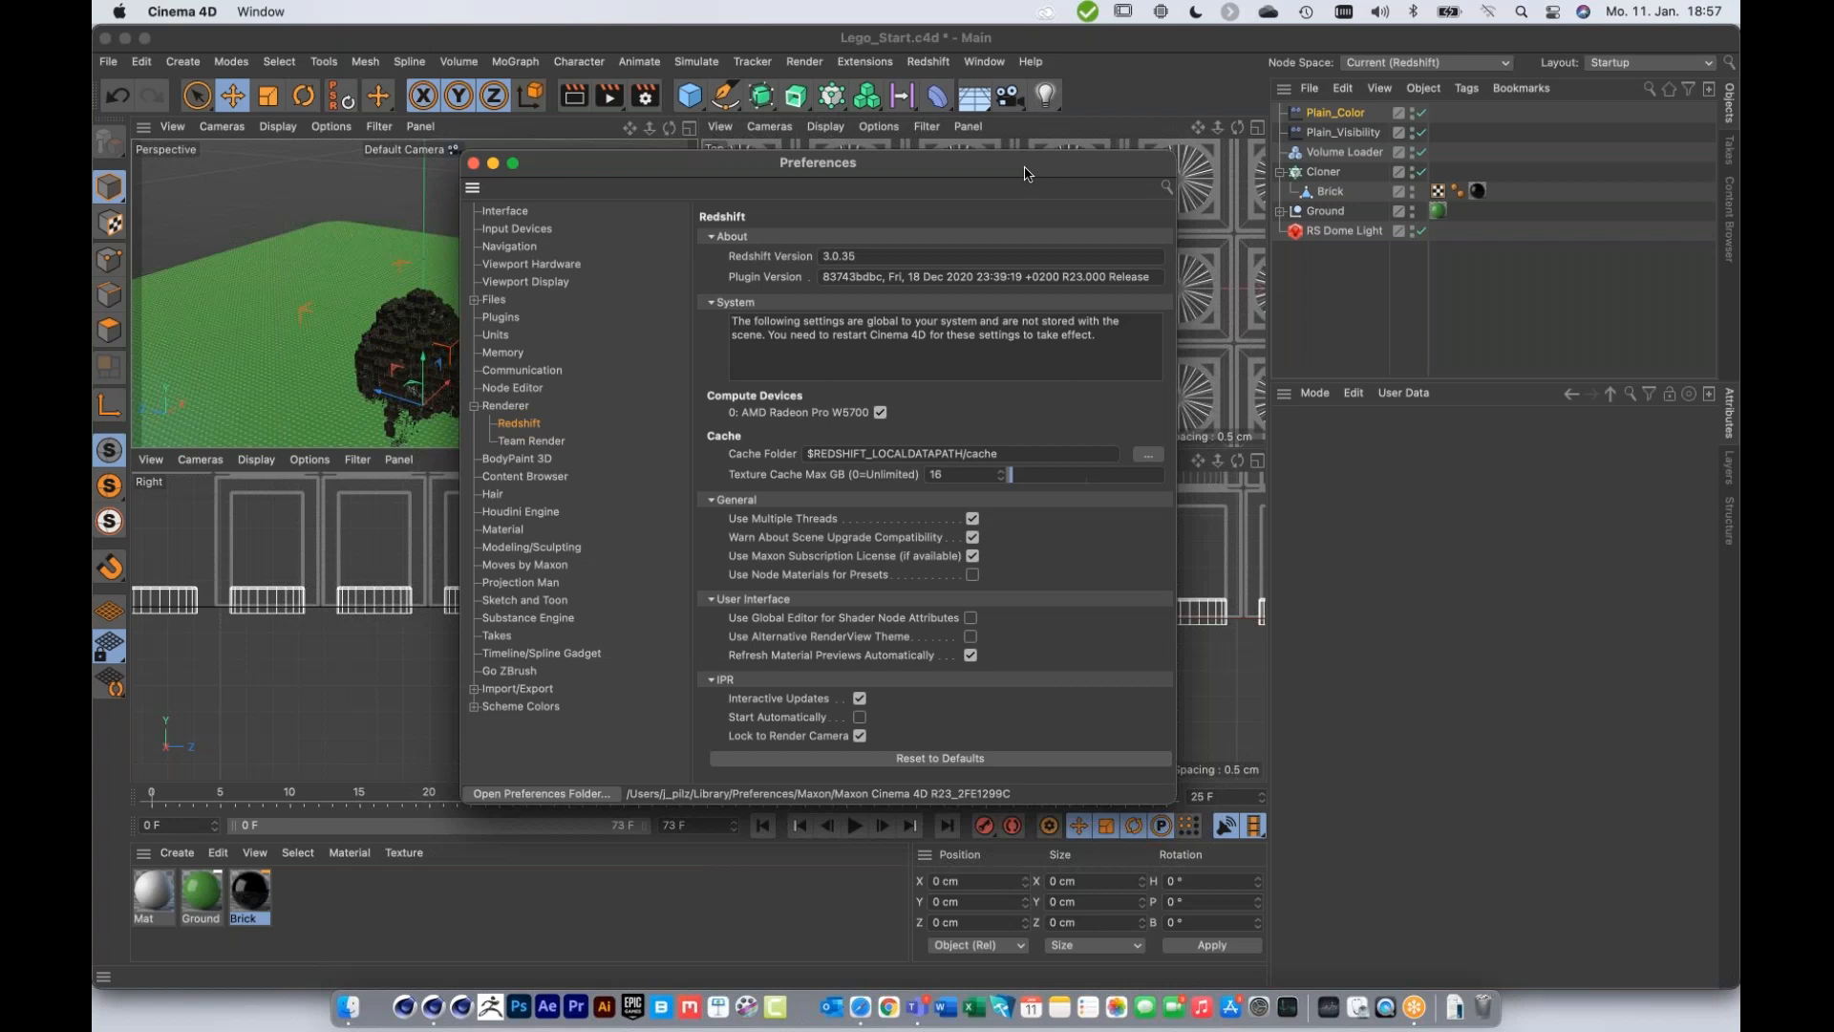
mouse_move(1026, 173)
mouse_down()
mouse_move(1035, 194)
mouse_move(1034, 168)
mouse_up()
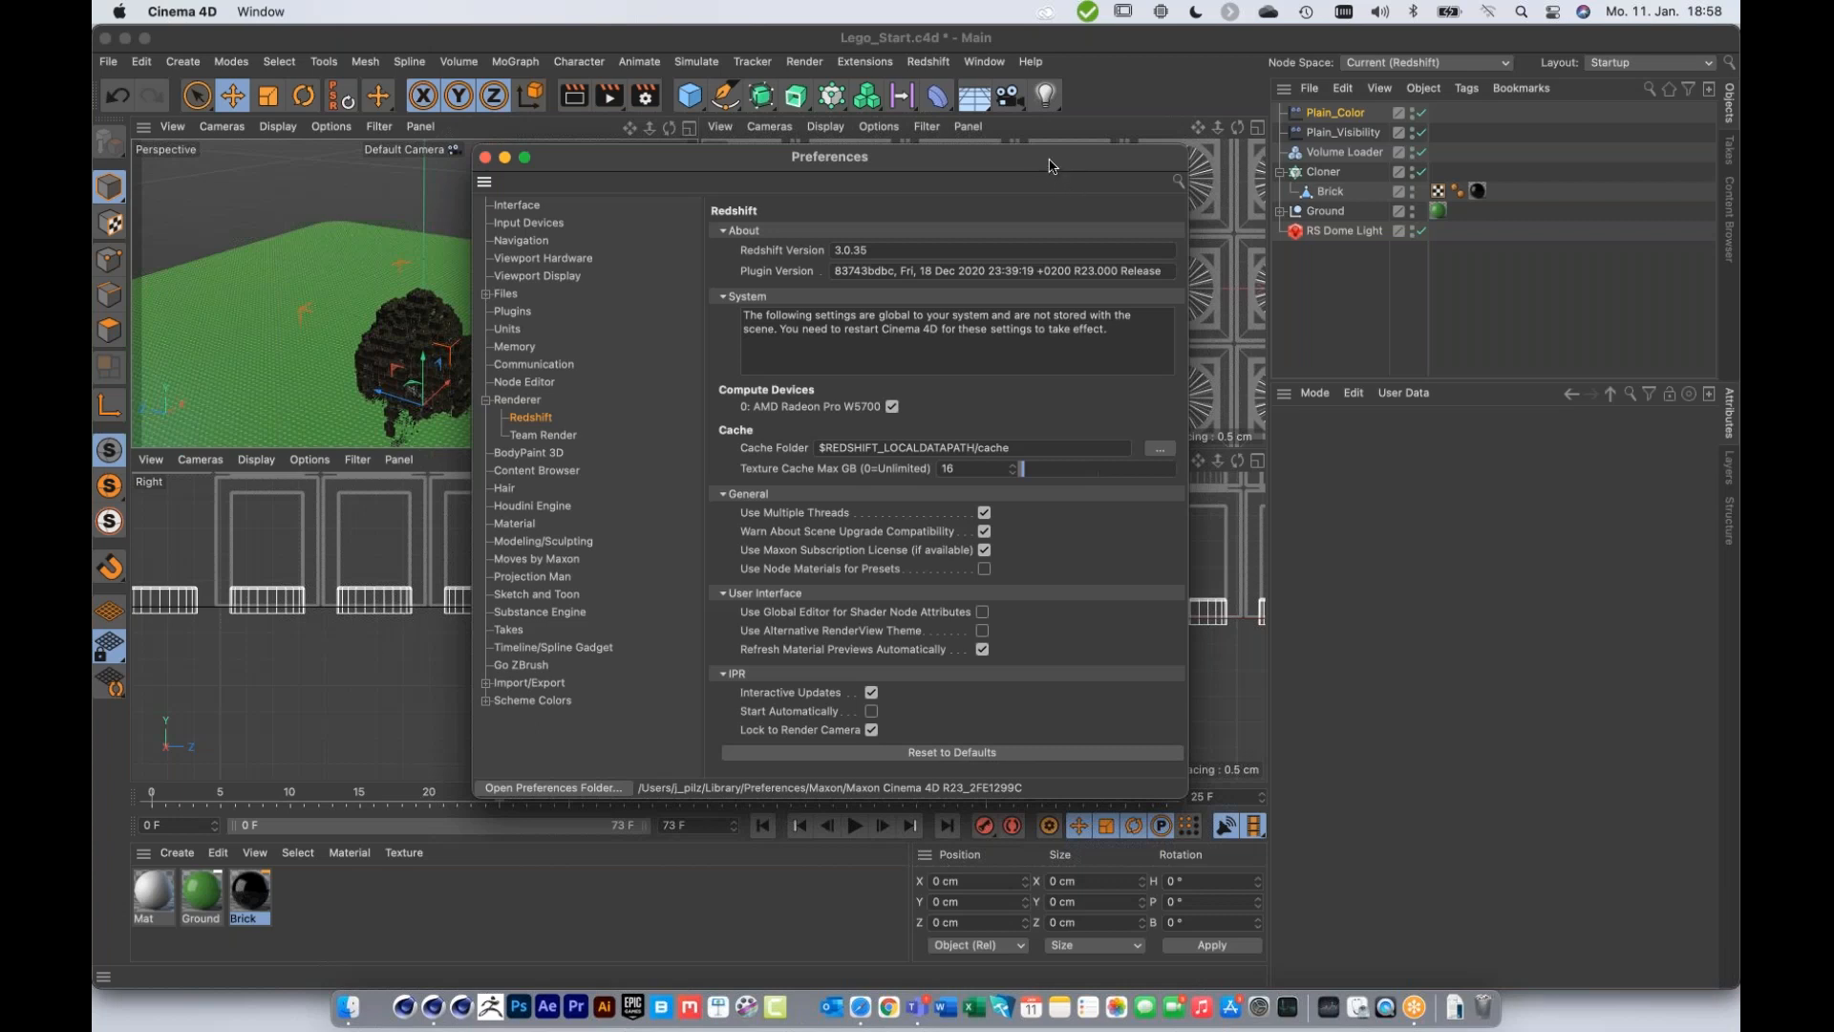
drag(1051, 166, 1049, 169)
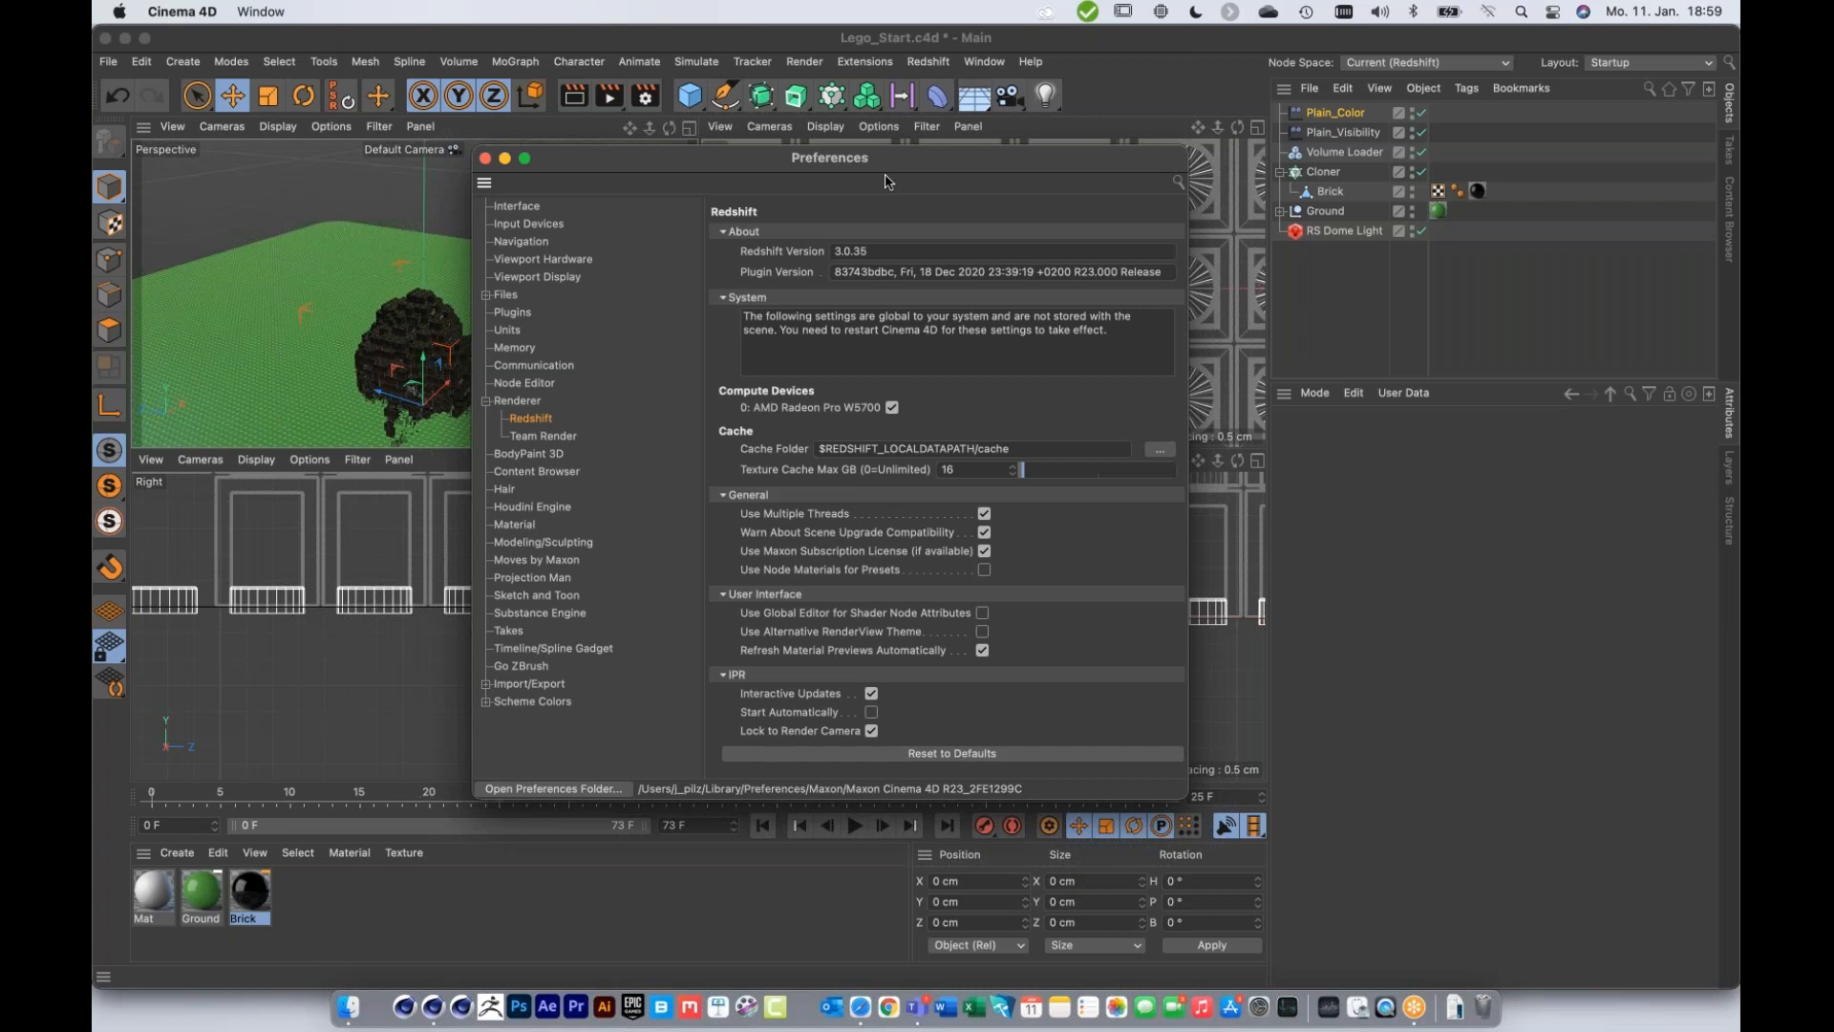
click(485, 159)
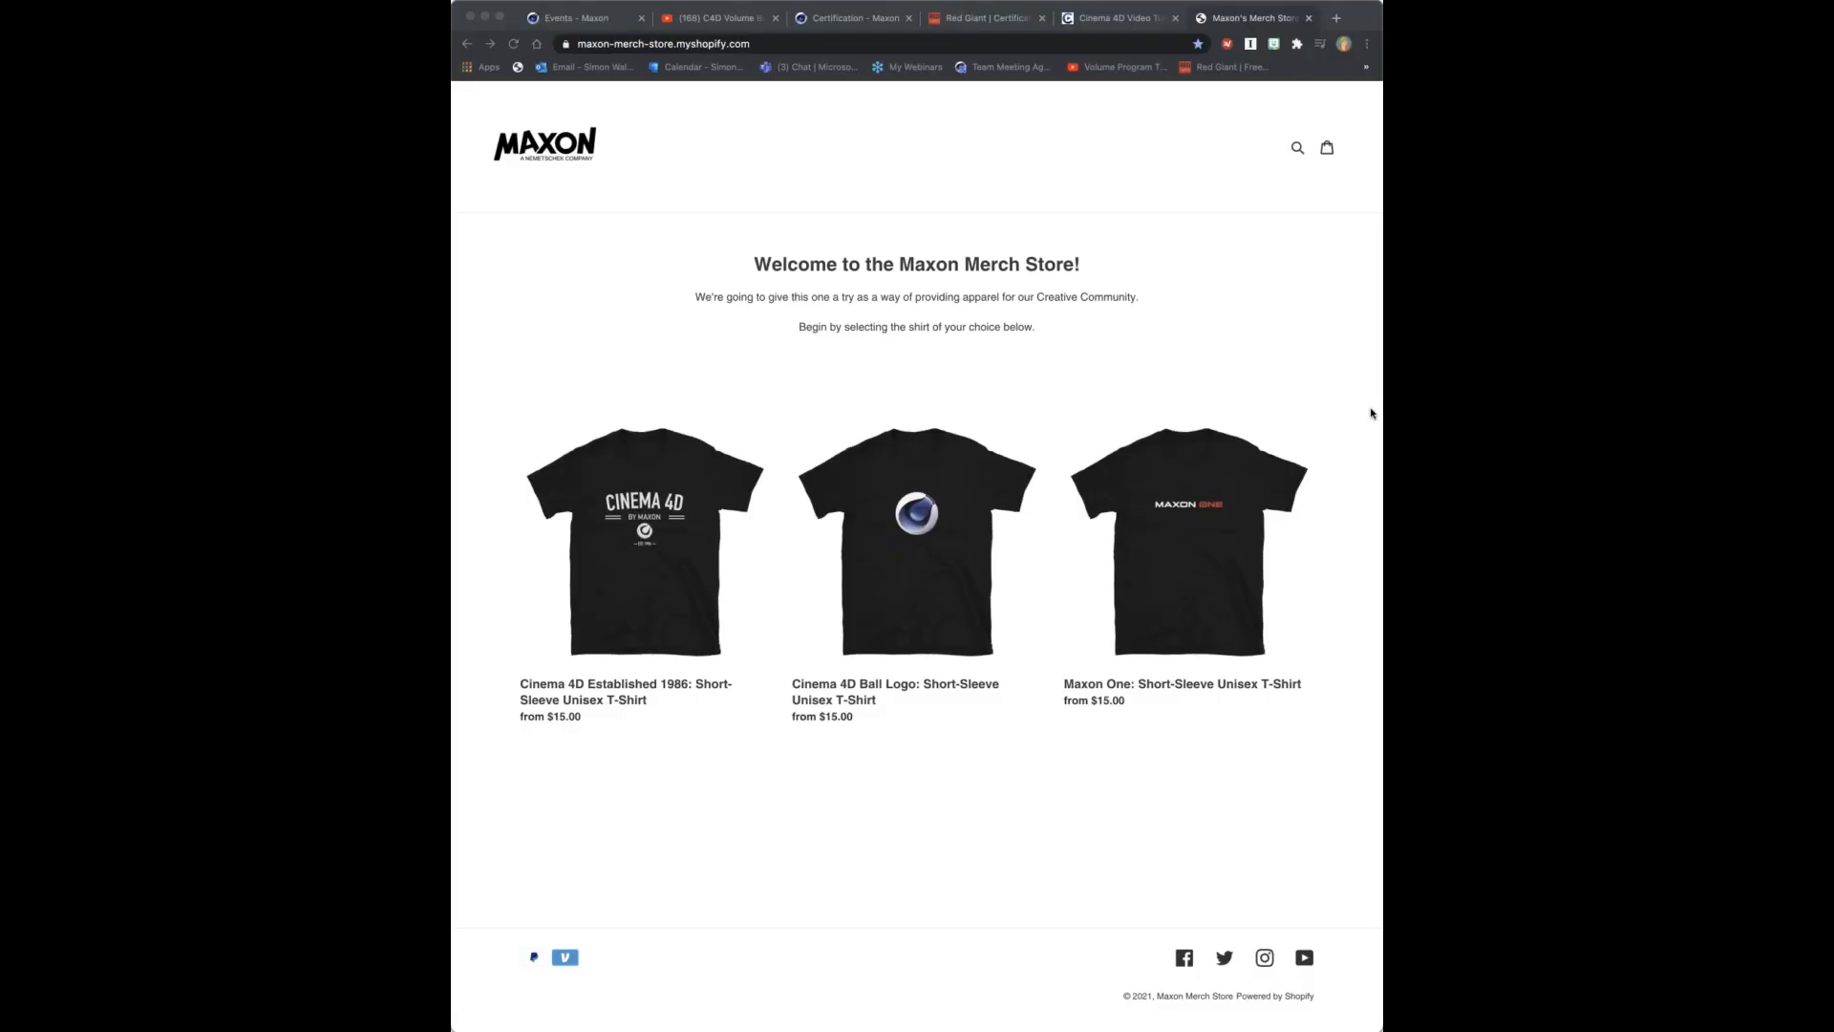
Step: Switch to the web browser and show the Maxon events page with its News options
click(1371, 414)
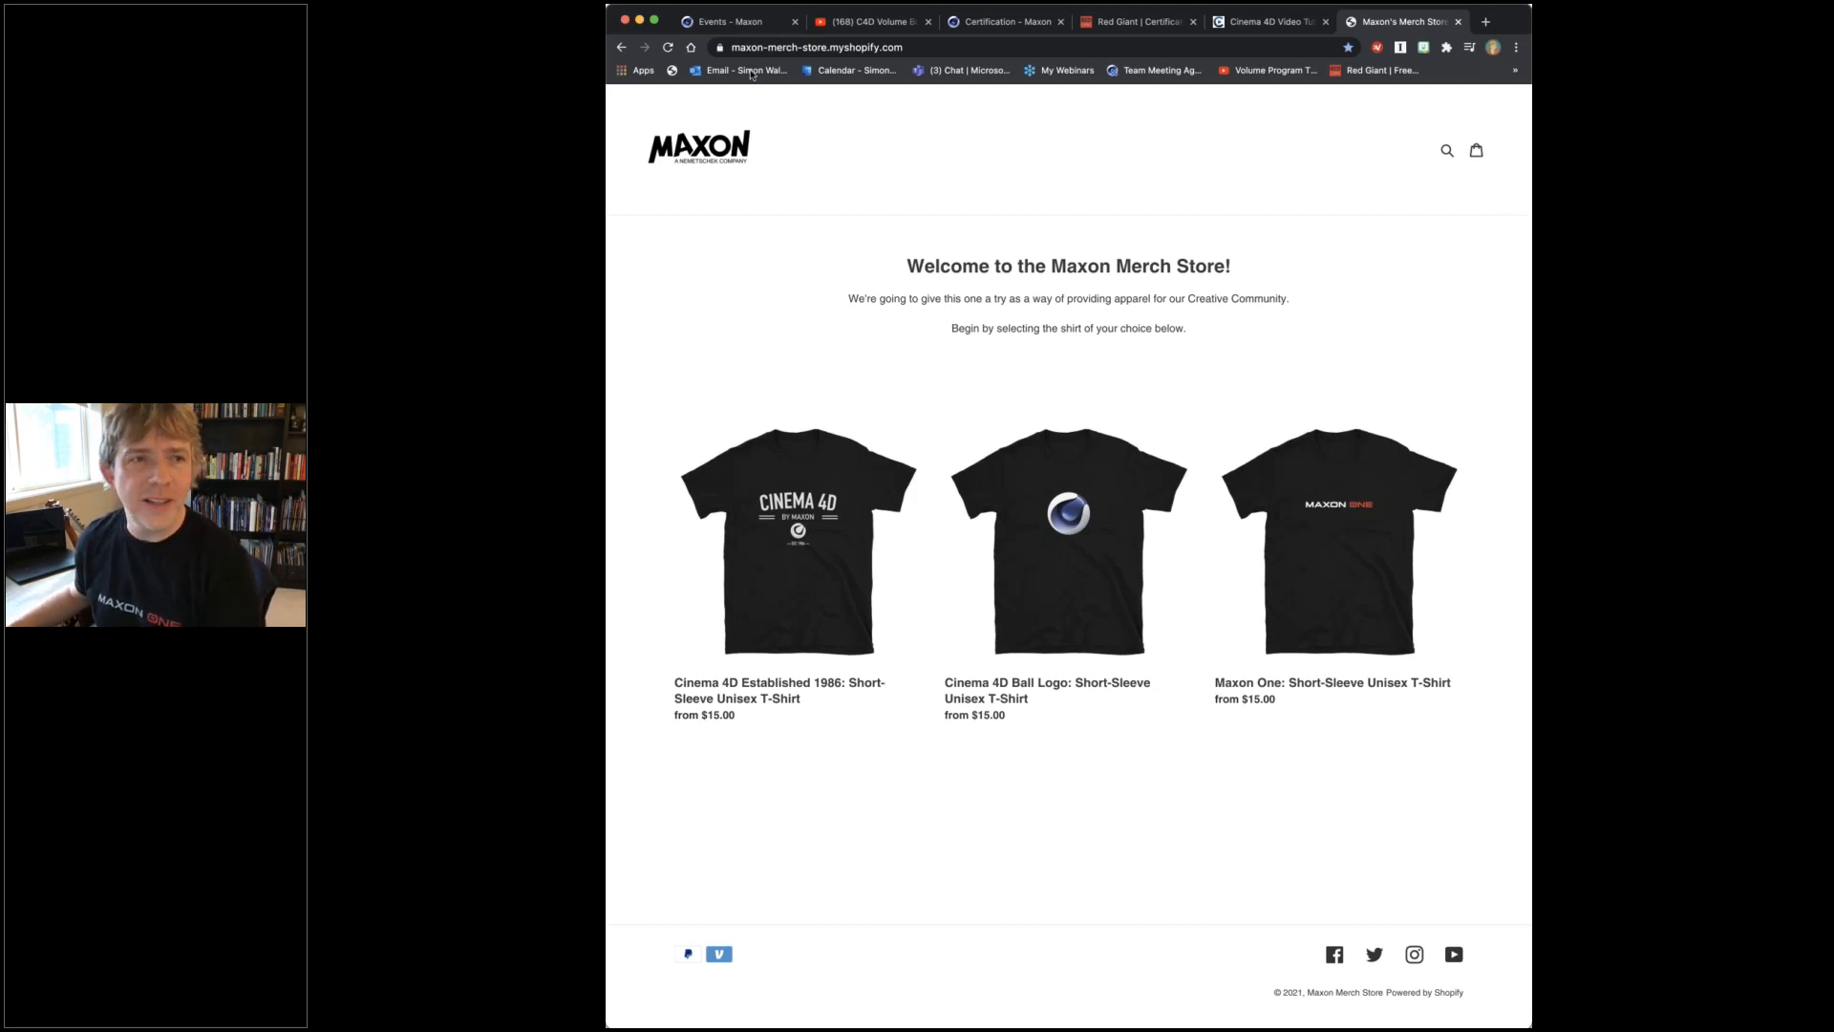
click(747, 27)
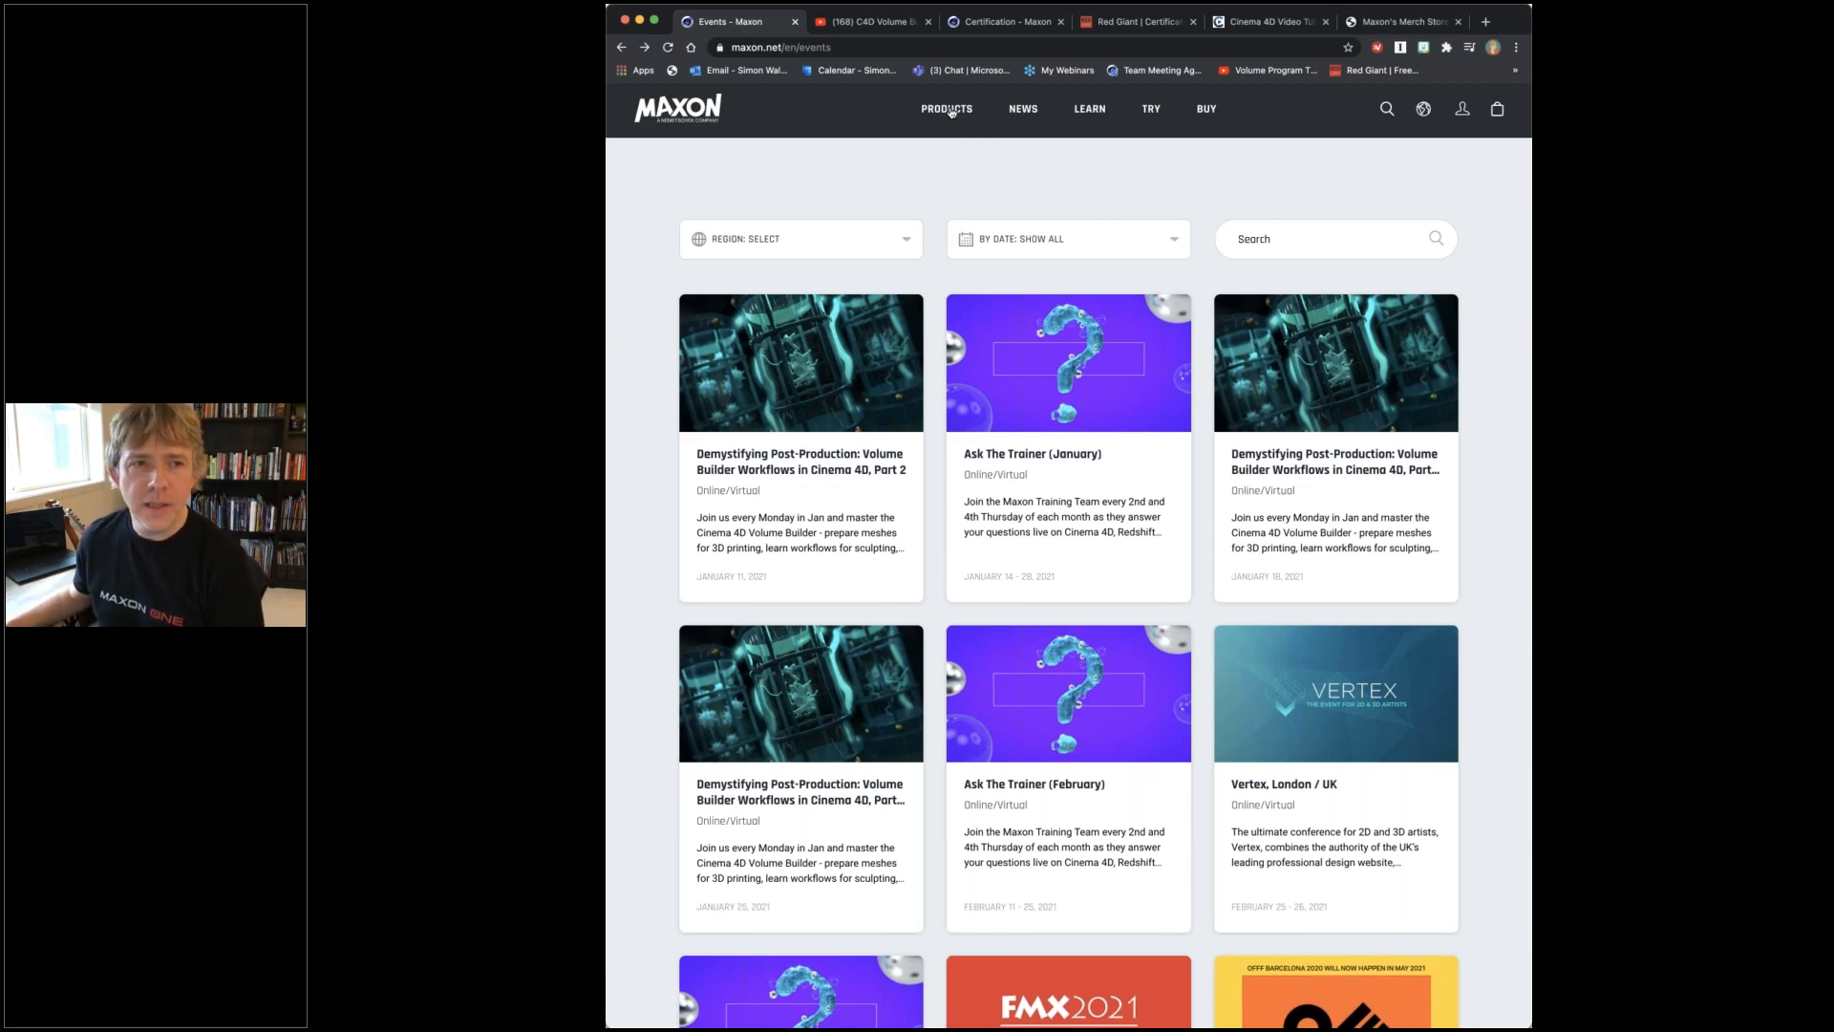
click(1023, 109)
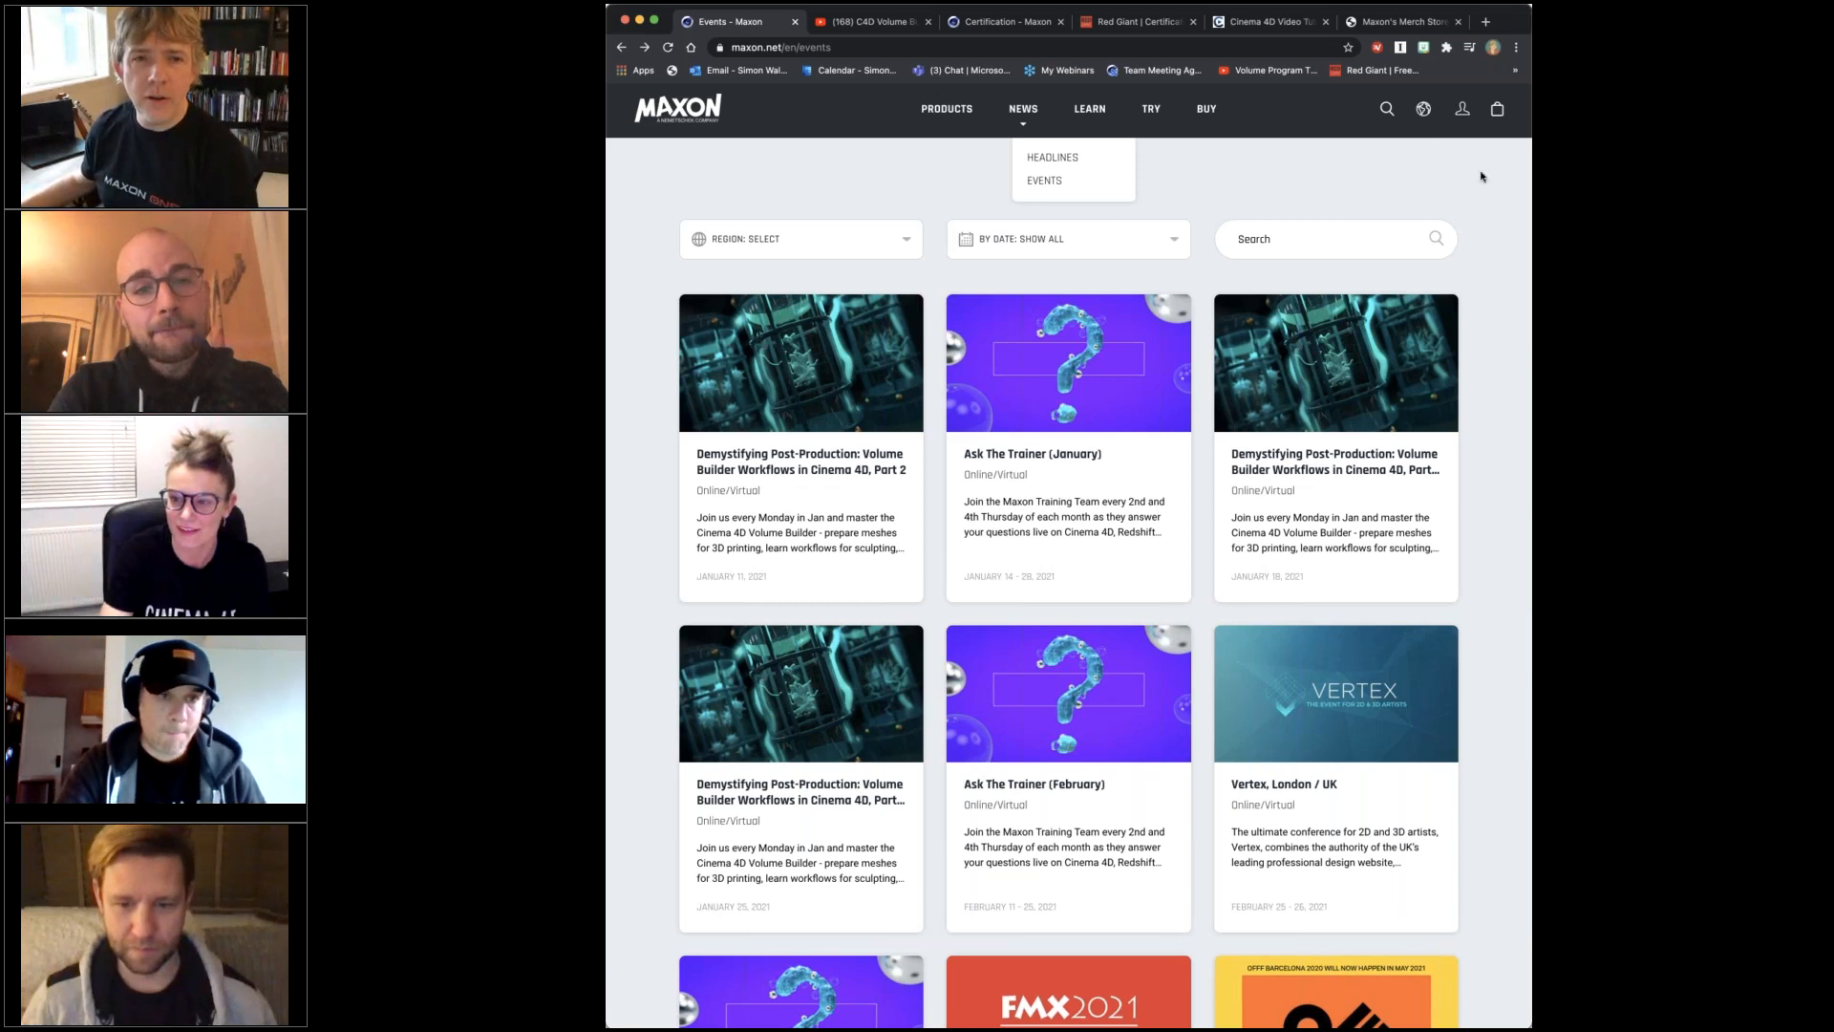
Step: Show the Maxon Merch Store, and examine the coupon offer in the YouTube description of C4D Volume Builder Workflows (1 of 4)
click(1390, 21)
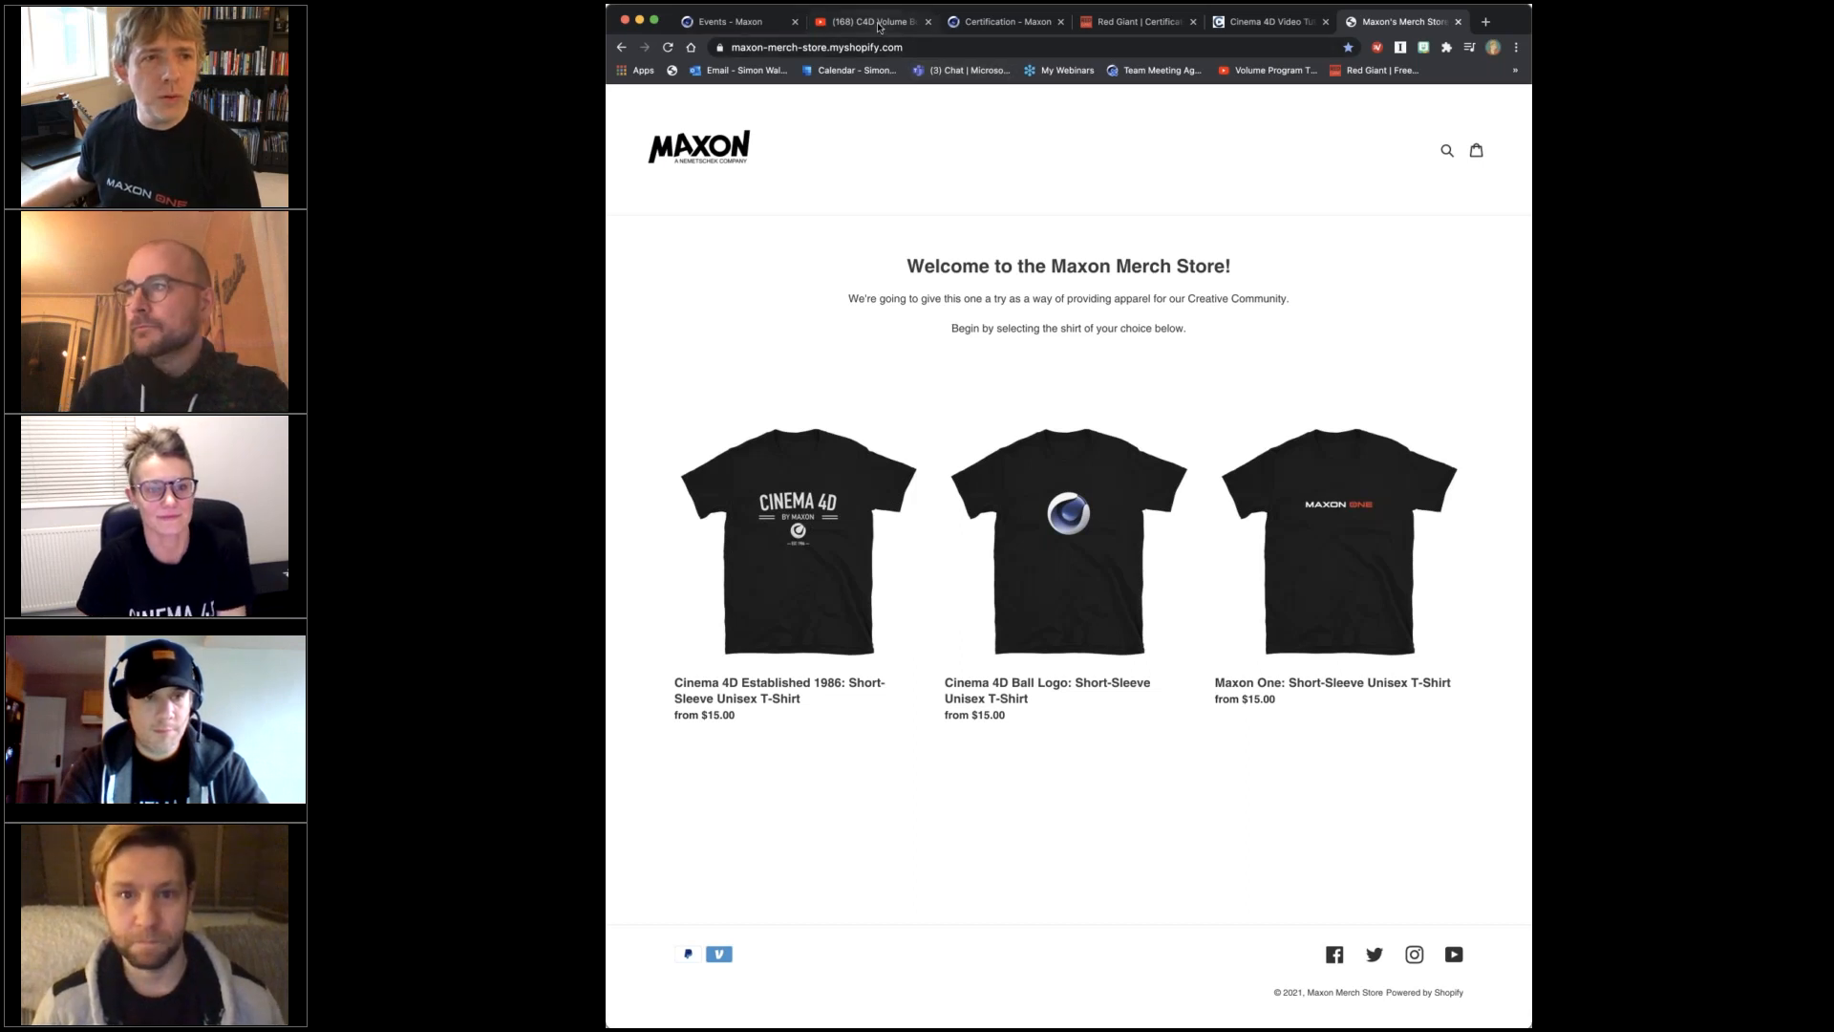
click(876, 23)
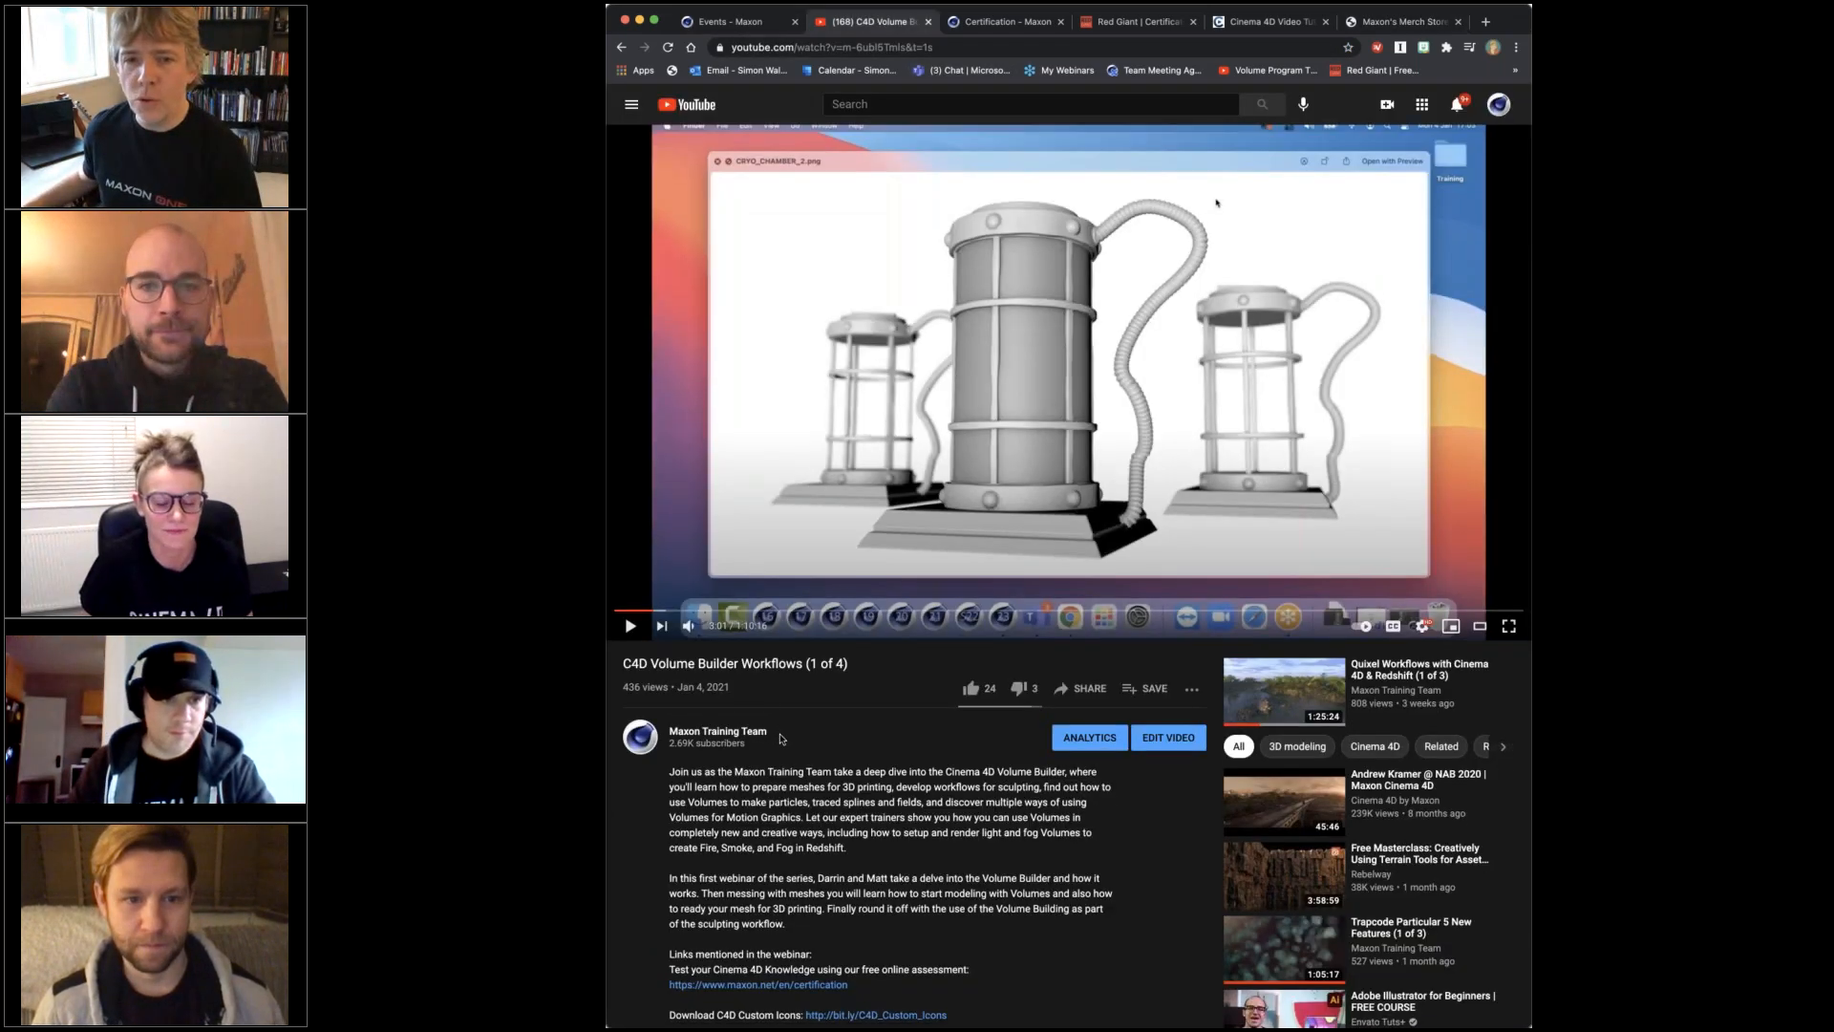
scroll(781, 739, down, 3)
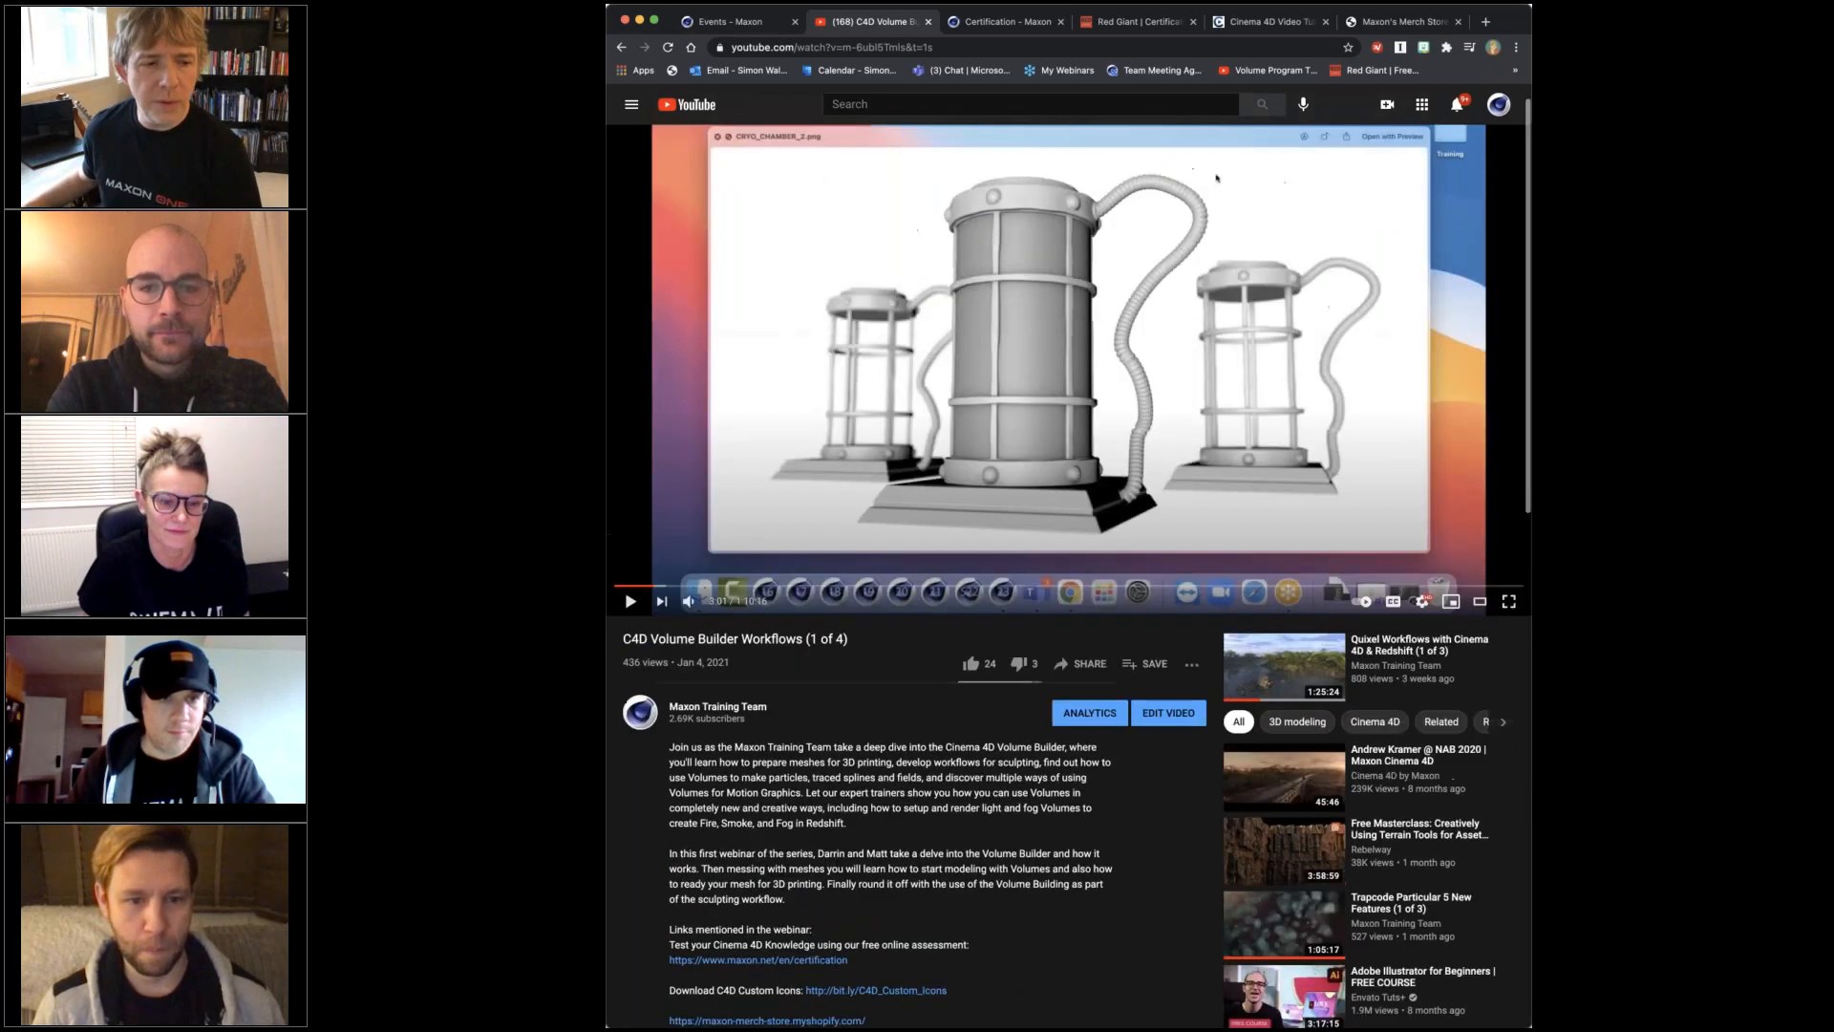
scroll(966, 698, down, 5)
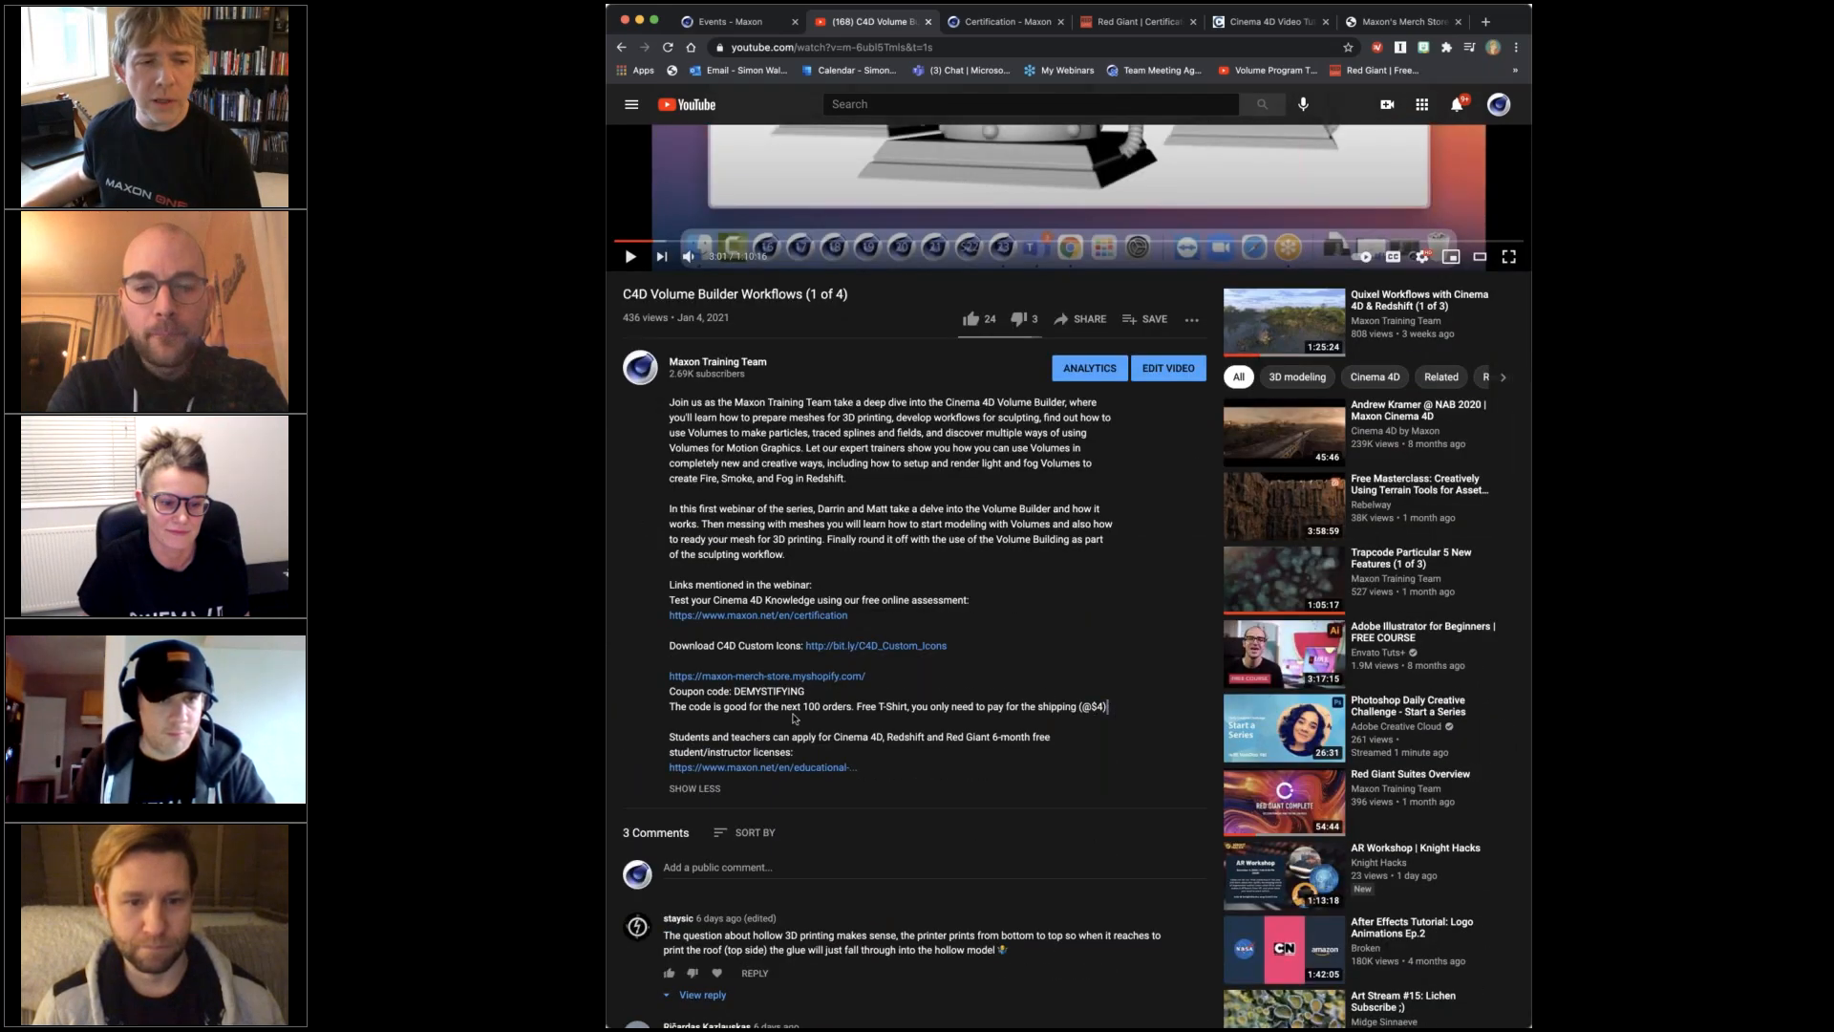
drag(1110, 711, 656, 682)
click(716, 706)
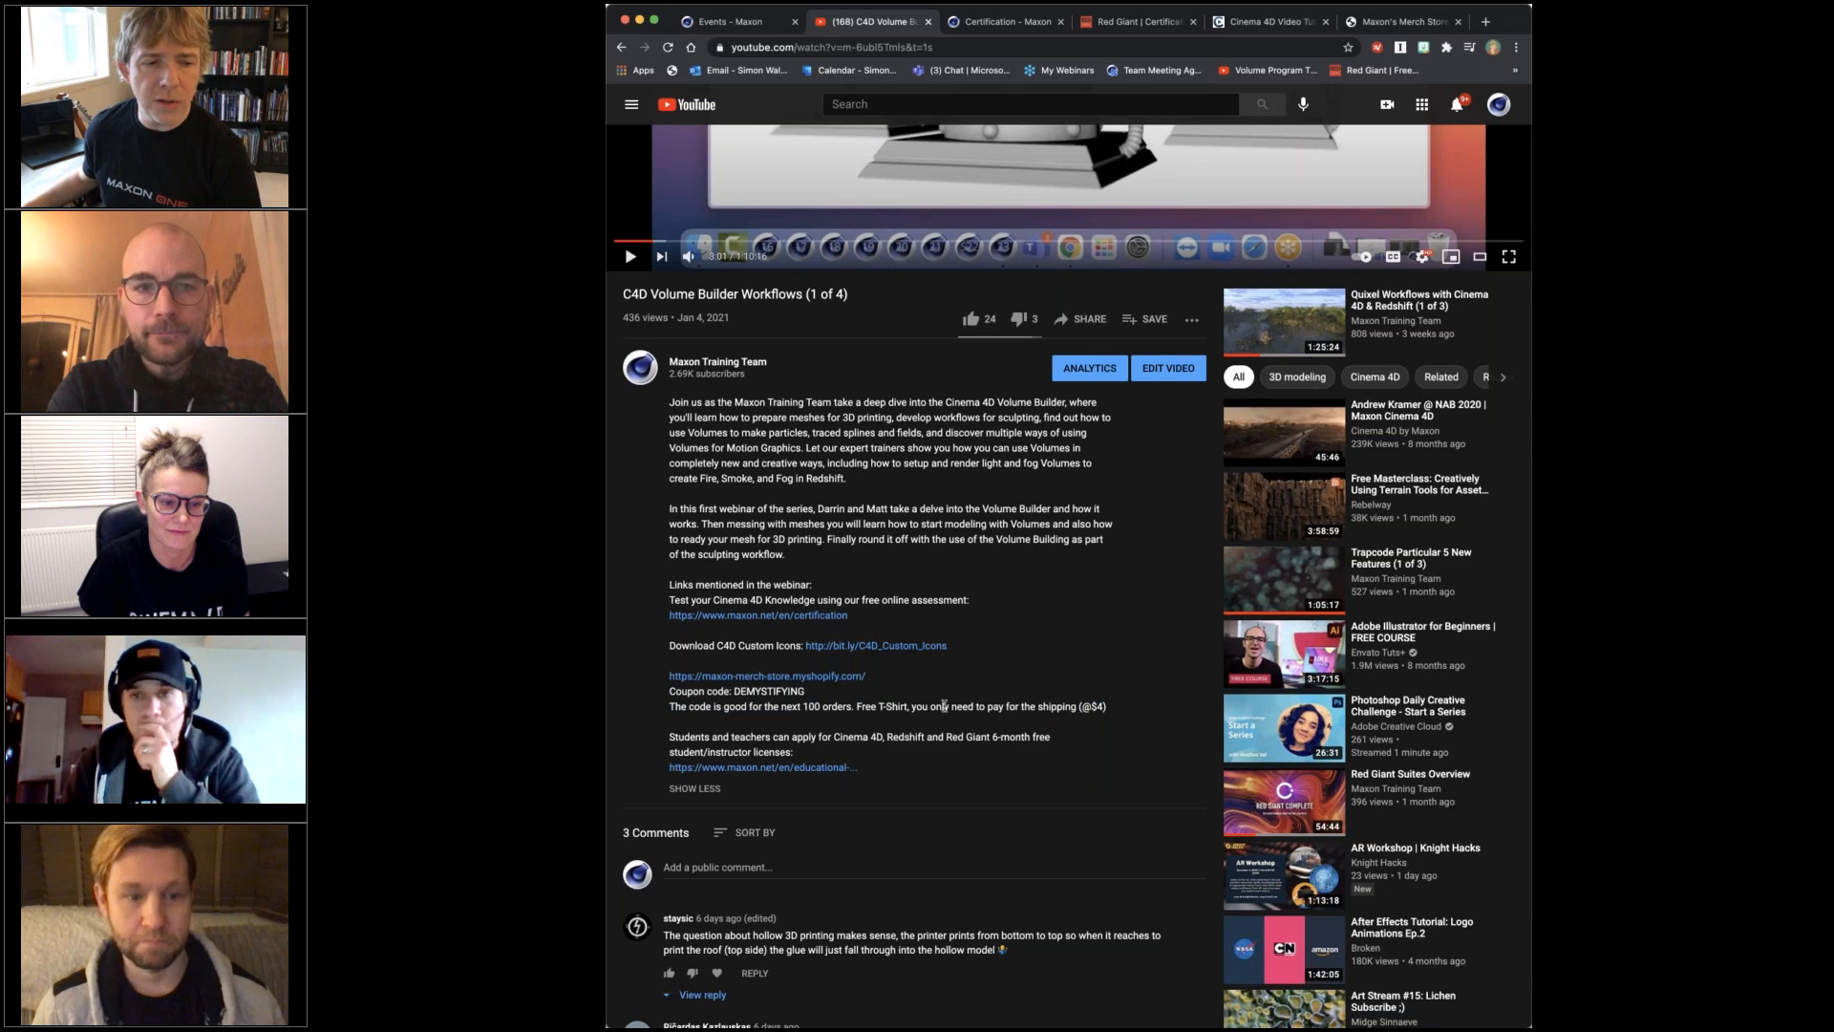